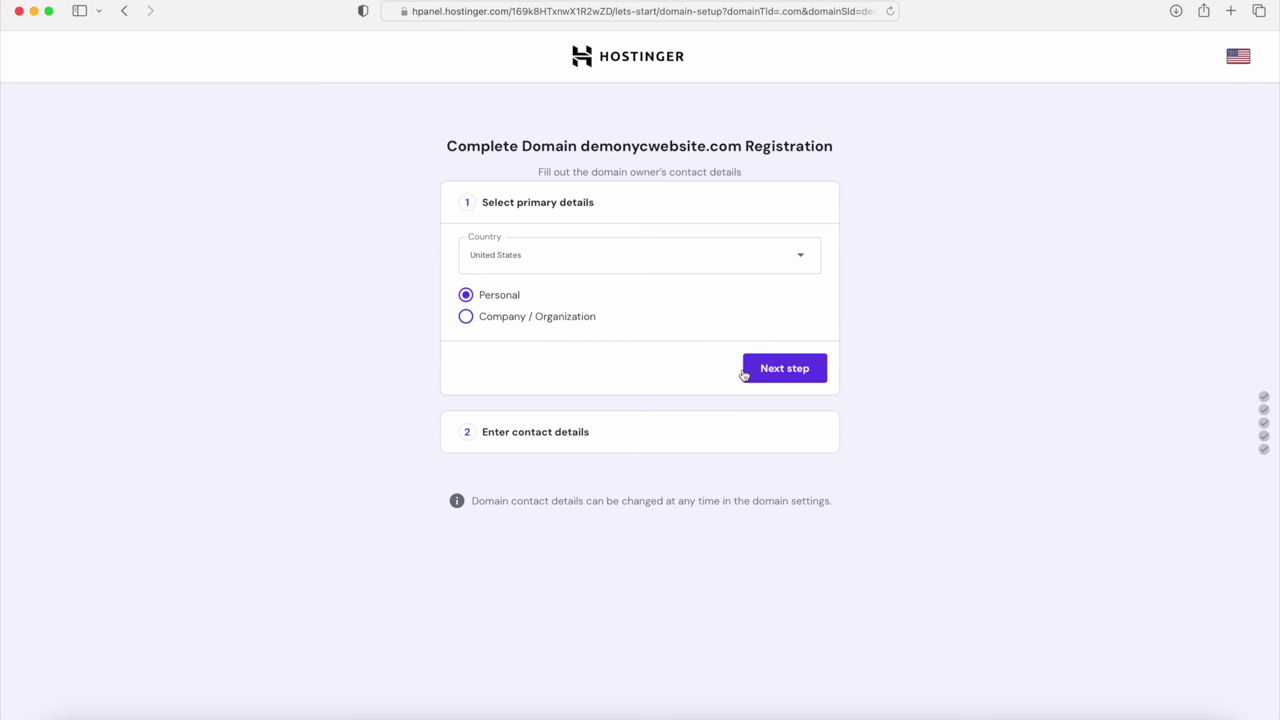
Step: Finish domain registration and website setup for demonycwebsite.com, then manage the site in hPanel
{"action": "left_click", "coordinate": [780, 377]}
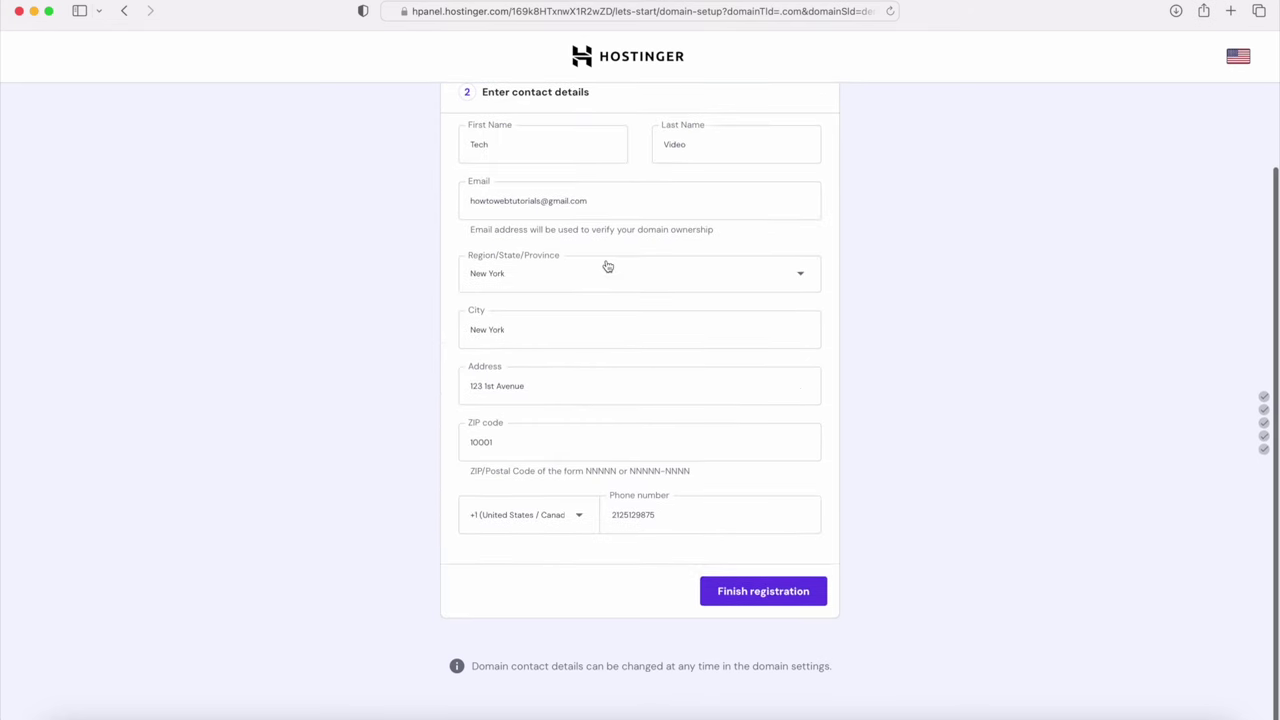
{"action": "scroll", "coordinate": [607, 265], "scroll_direction": "up", "scroll_amount": 3}
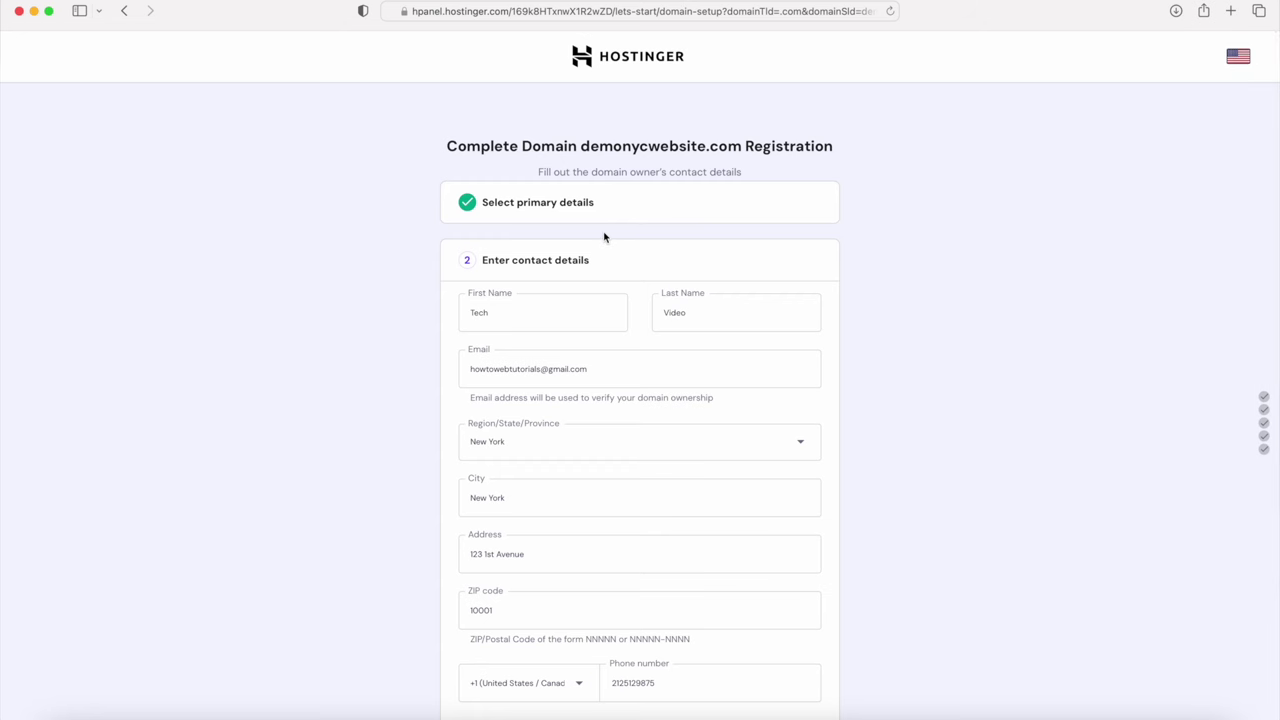
{"action": "scroll", "coordinate": [604, 237], "scroll_direction": "down", "scroll_amount": 3}
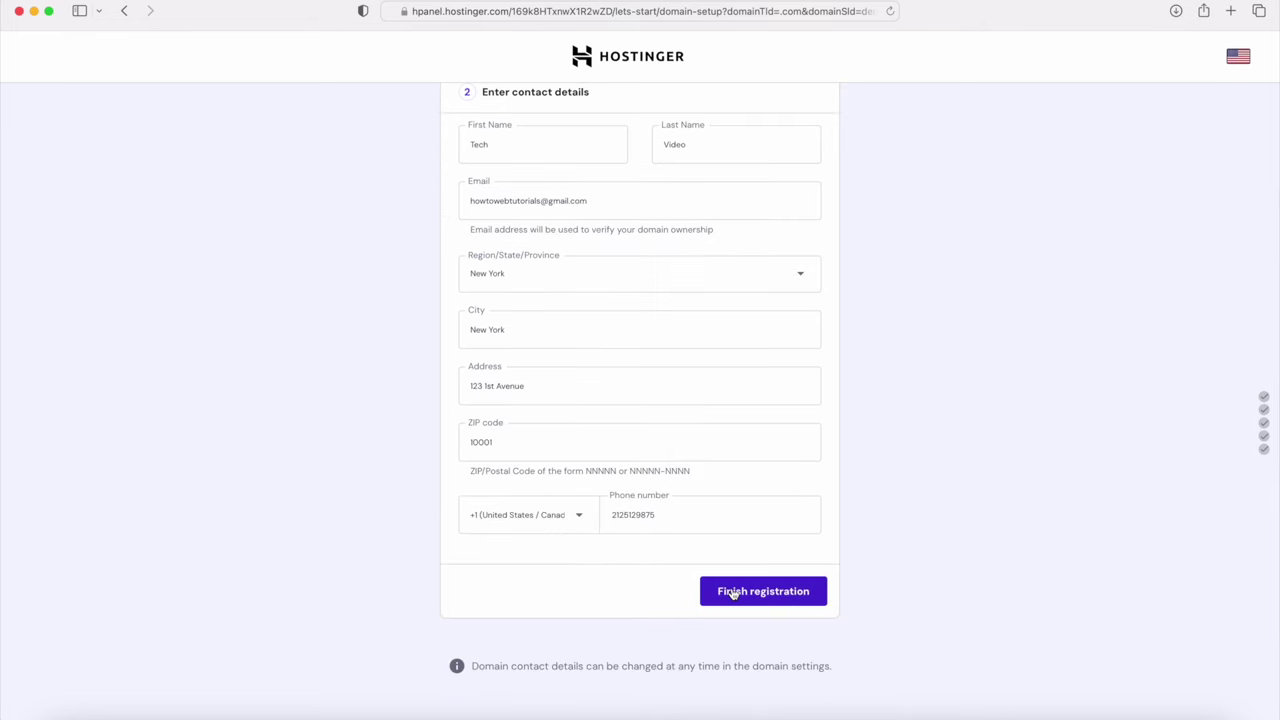
{"action": "left_click", "coordinate": [733, 593]}
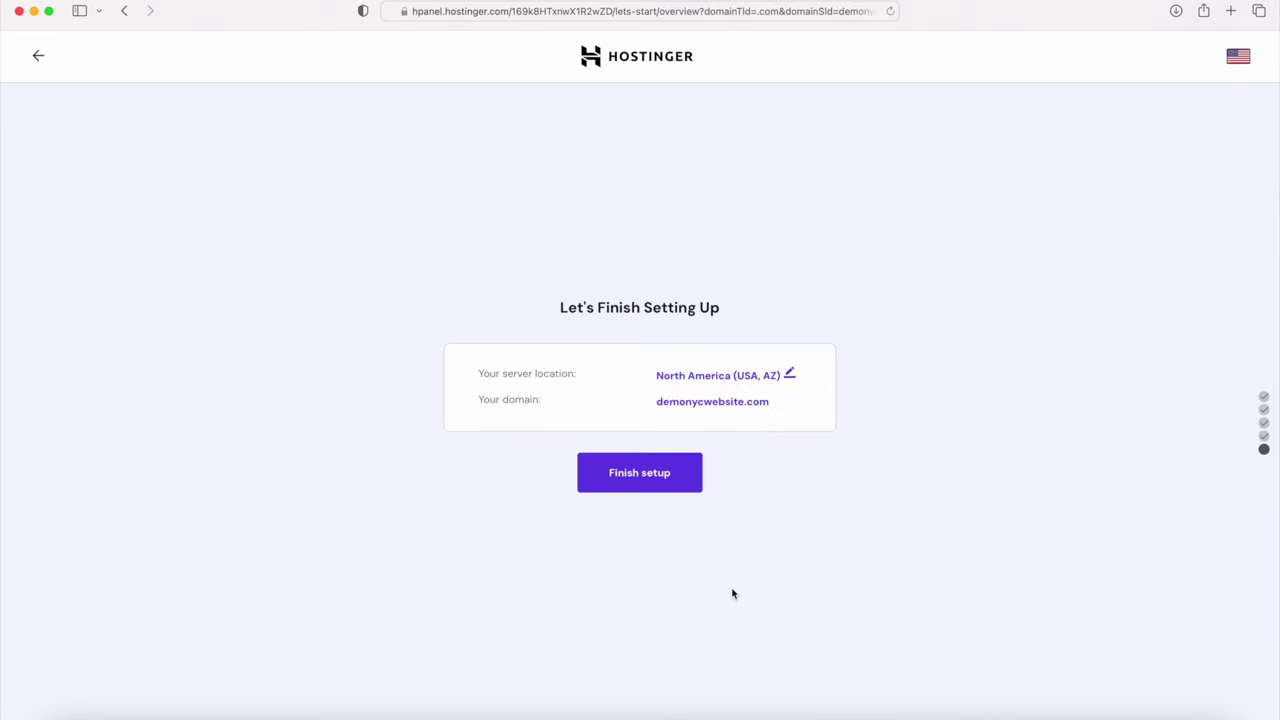
{"action": "left_click", "coordinate": [636, 474]}
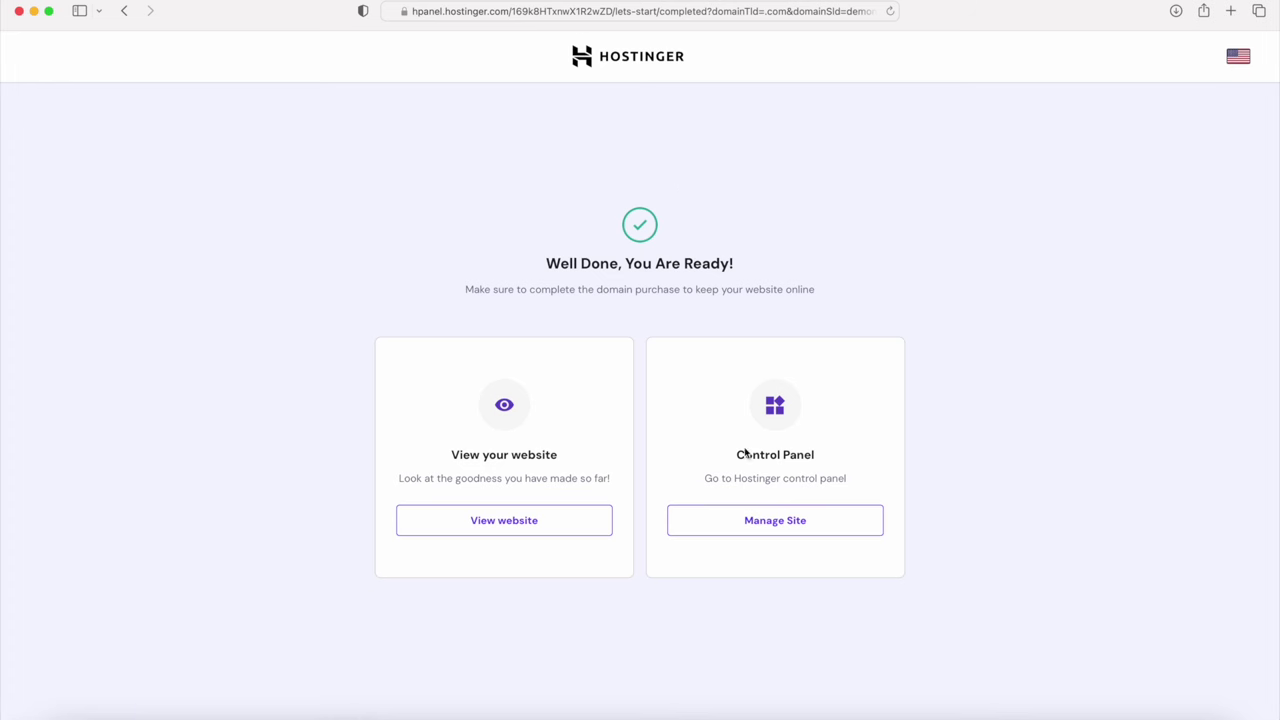
{"action": "left_click", "coordinate": [760, 525]}
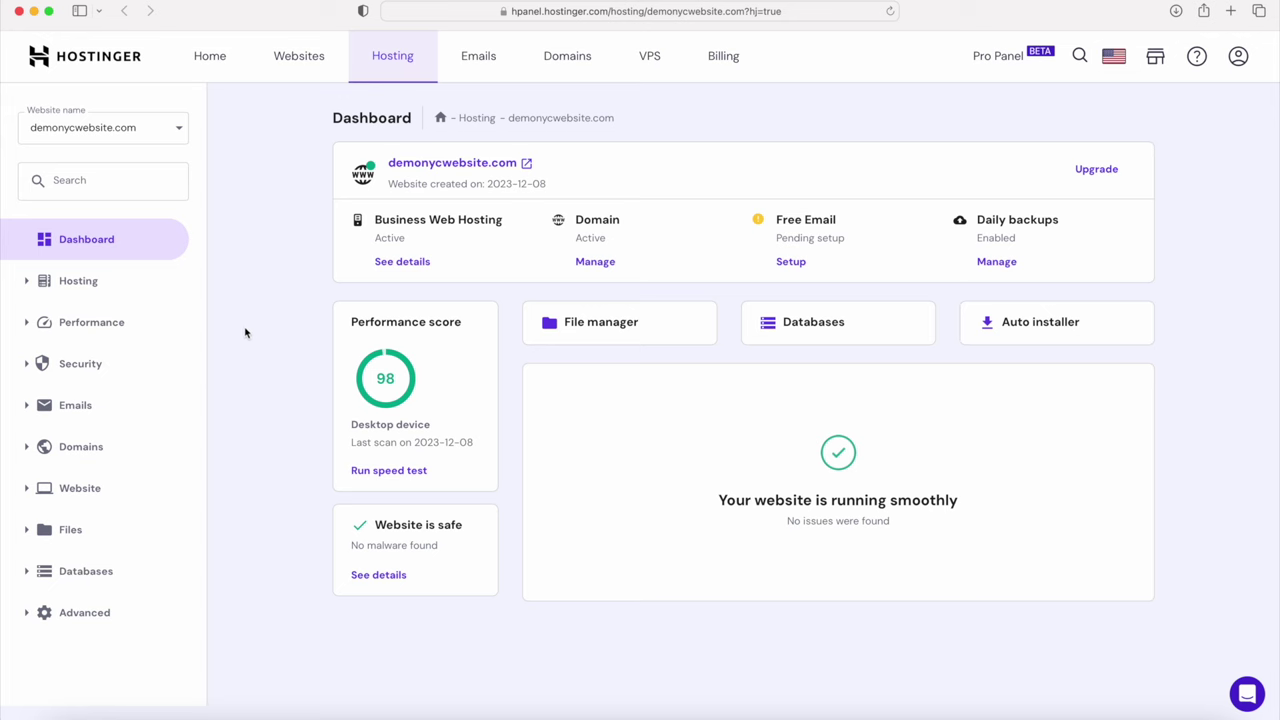
{"action": "left_click", "coordinate": [85, 495]}
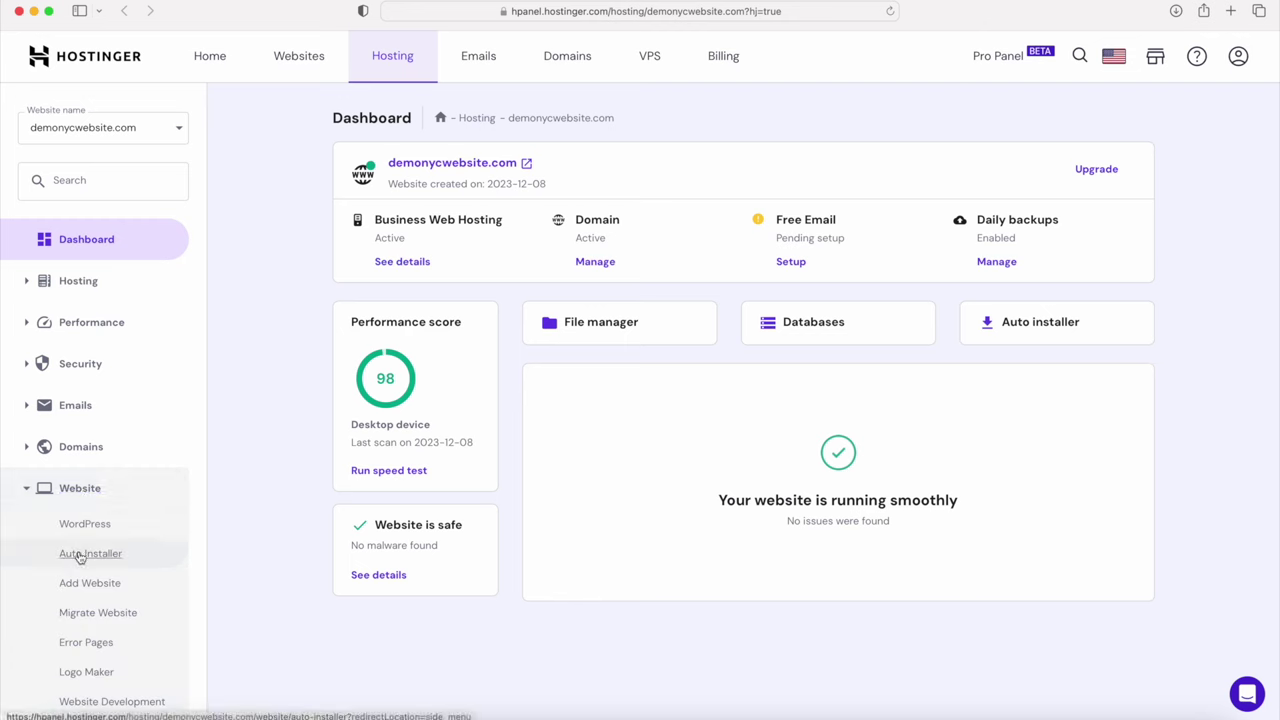
Step: Install WordPress via Auto Installer titled 'Website Name', set to always update to the latest version
{"action": "left_click", "coordinate": [80, 556]}
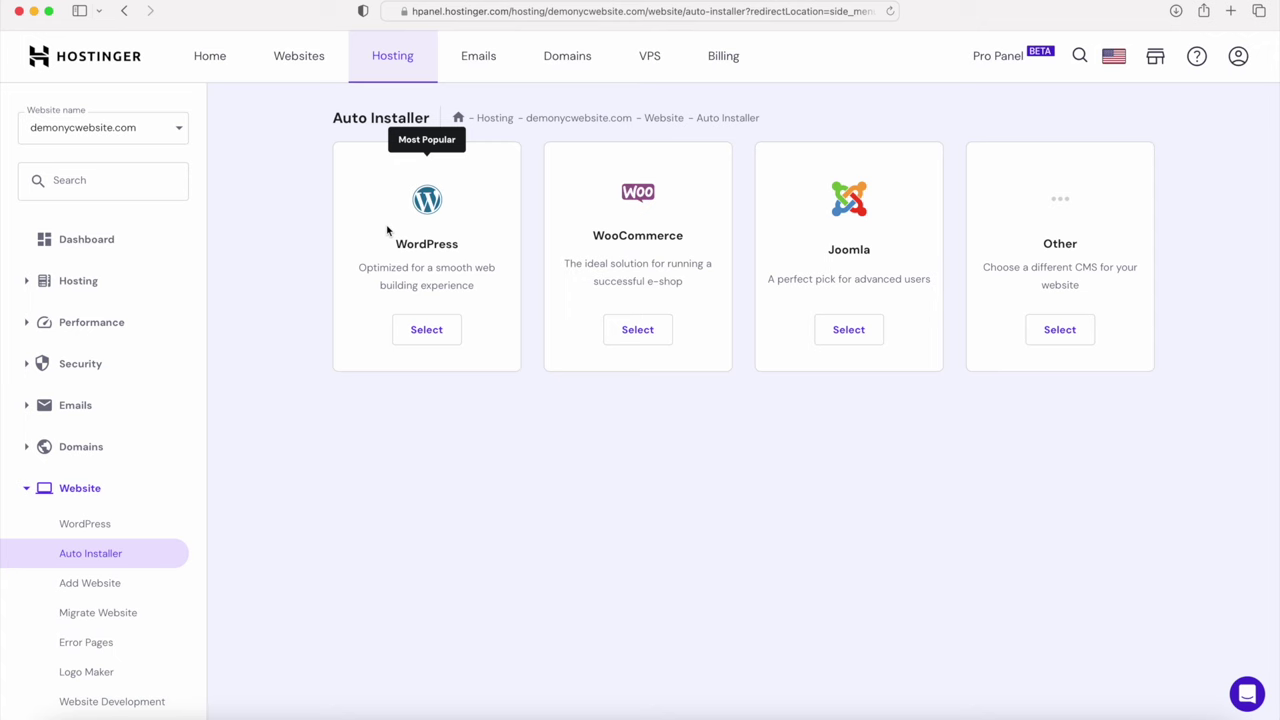
{"action": "left_click", "coordinate": [441, 331]}
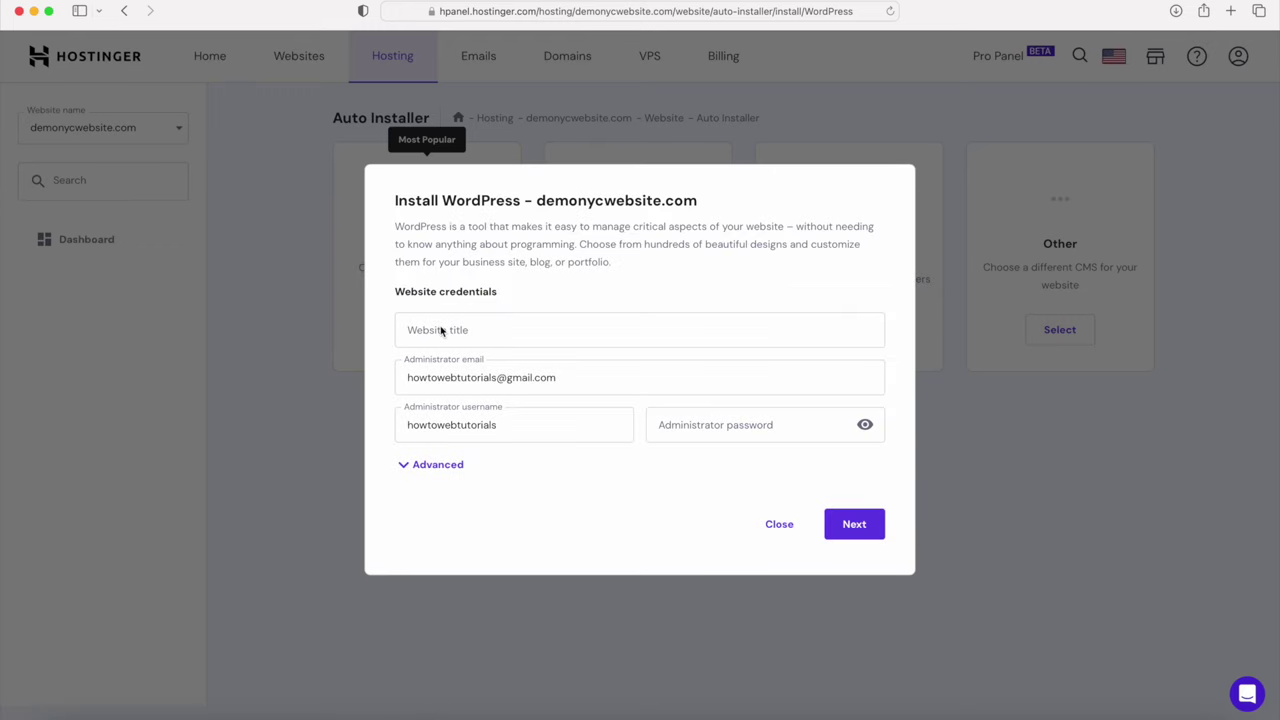
{"action": "left_click", "coordinate": [390, 327]}
{"action": "left_click", "coordinate": [417, 329]}
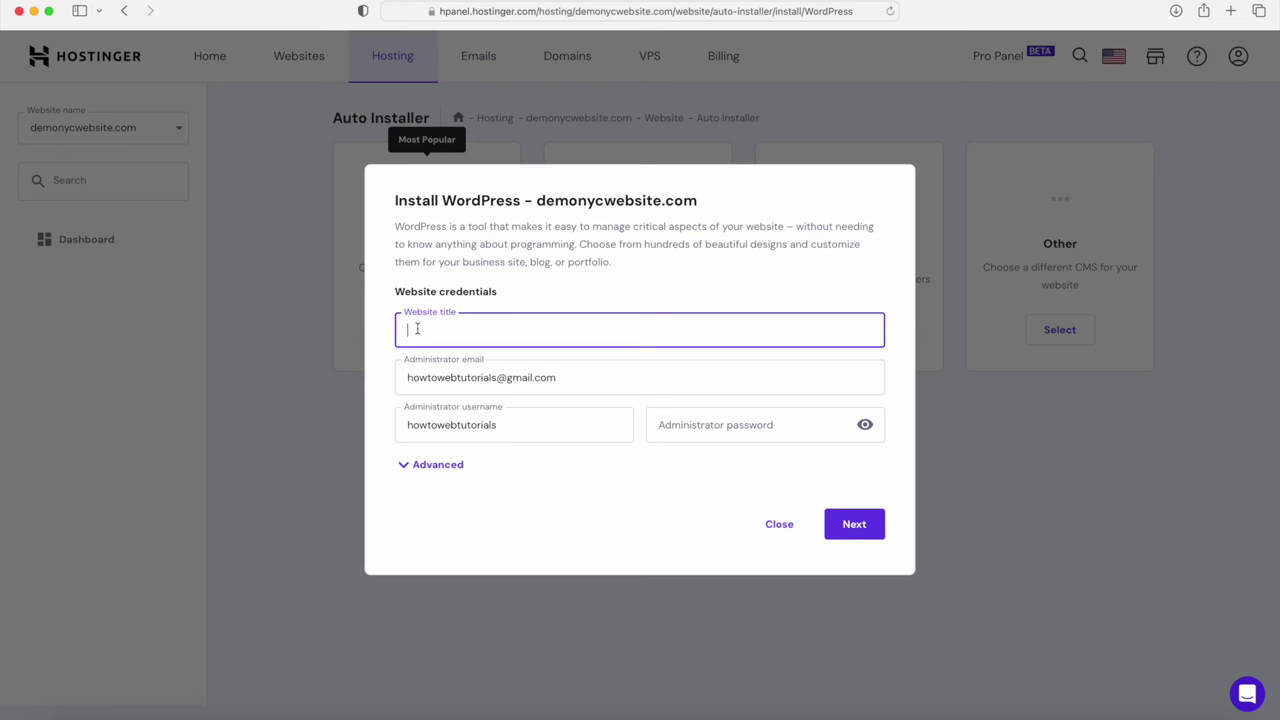
{"action": "type", "text": "Website Name"}
{"action": "left_click", "coordinate": [853, 524]}
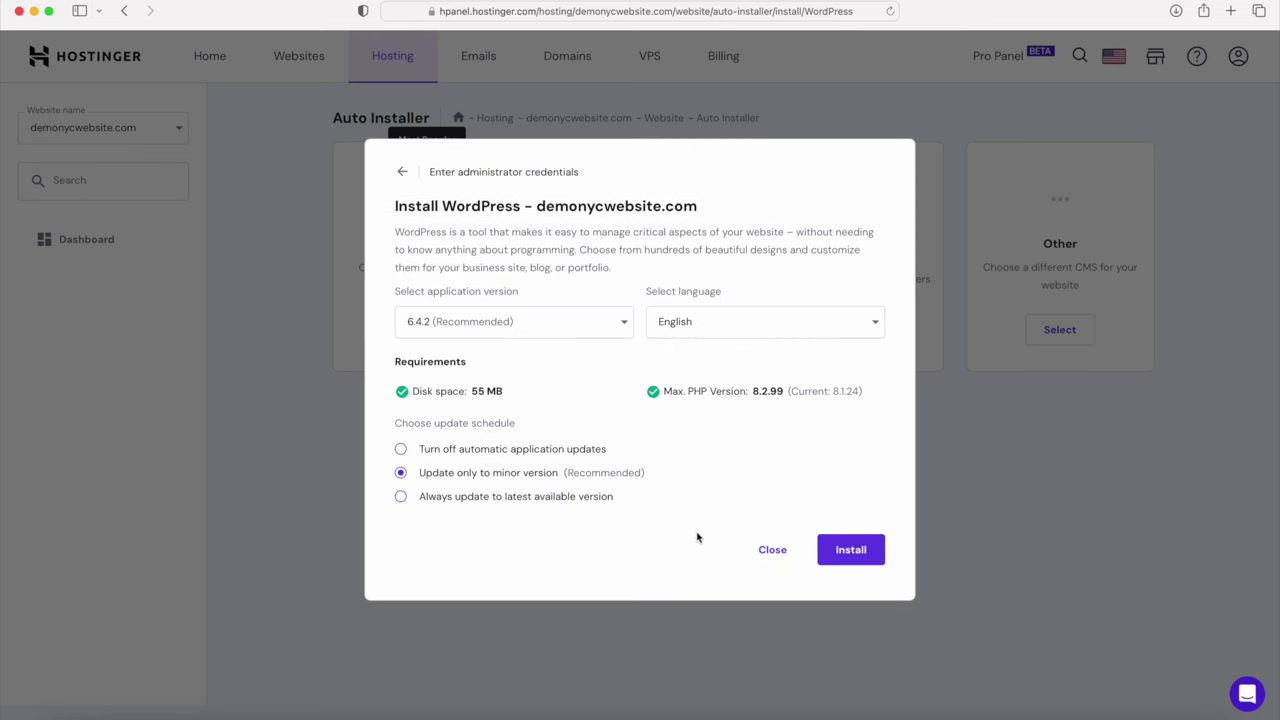
{"action": "left_click", "coordinate": [533, 499]}
{"action": "left_click", "coordinate": [852, 551]}
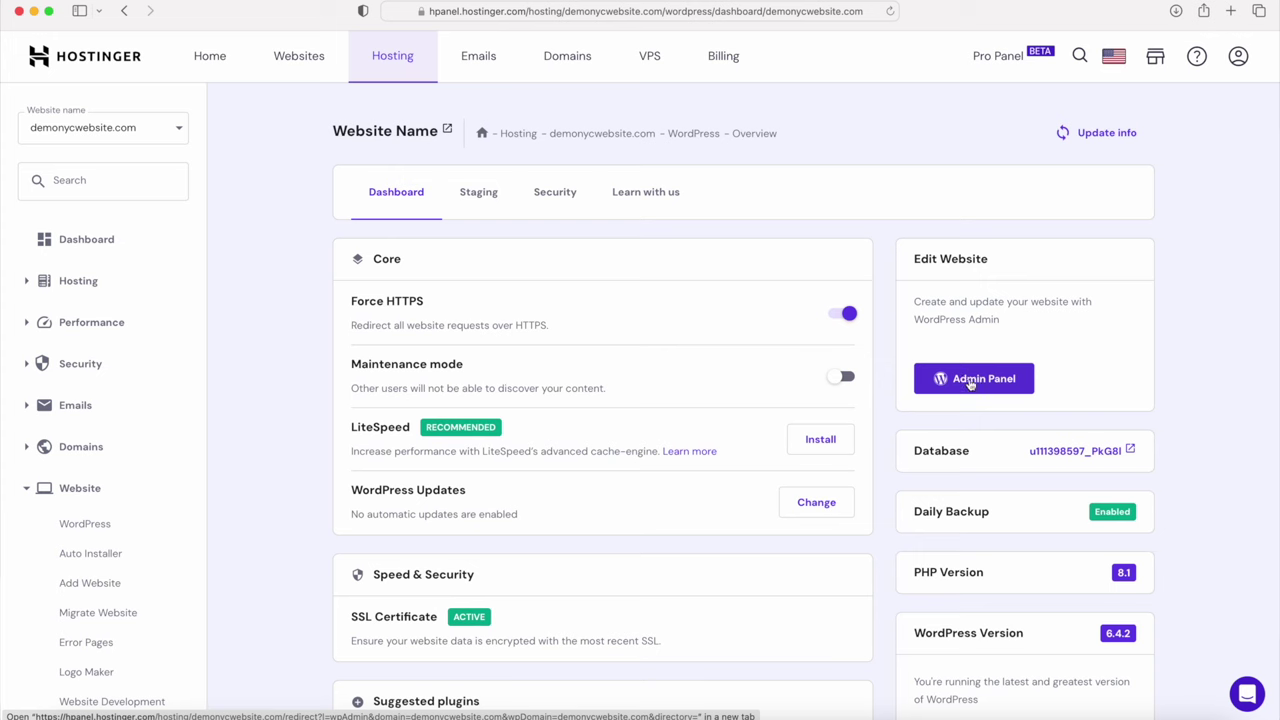
Step: Enter the WordPress admin panel, look over the sidebar menus, and go to Settings > General
{"action": "left_click", "coordinate": [969, 382]}
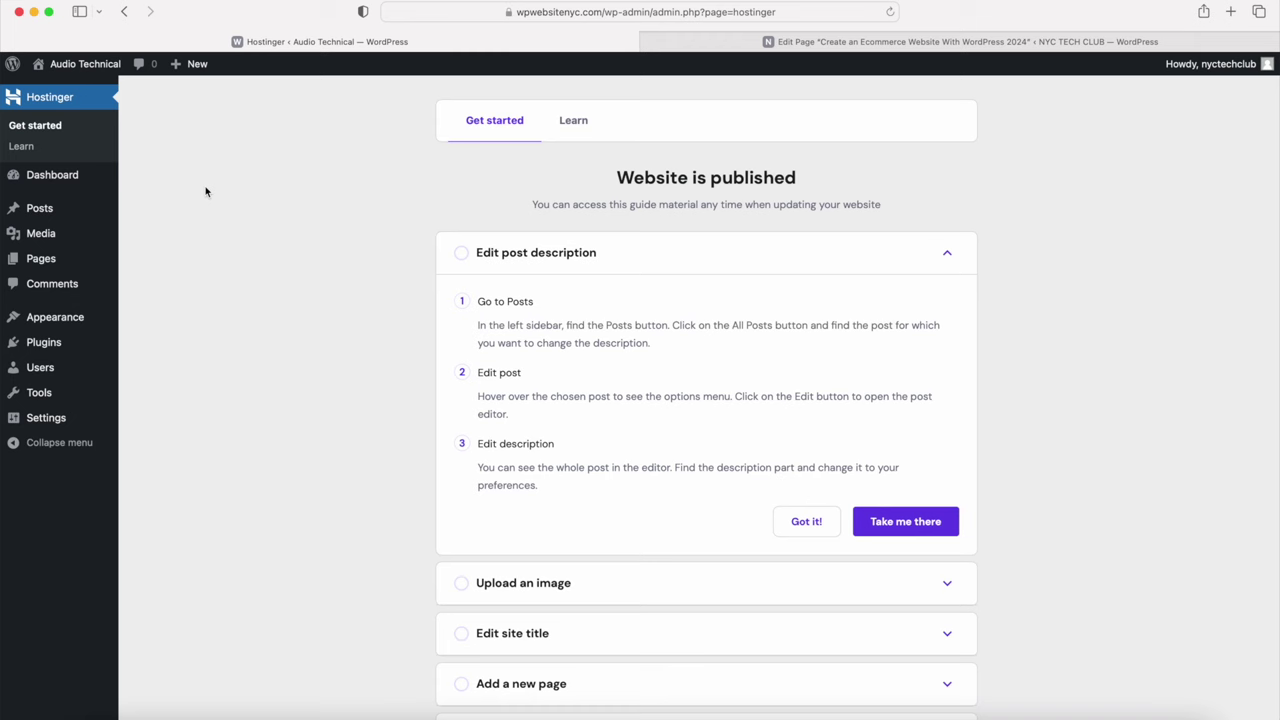
{"action": "mouse_move", "coordinate": [55, 258]}
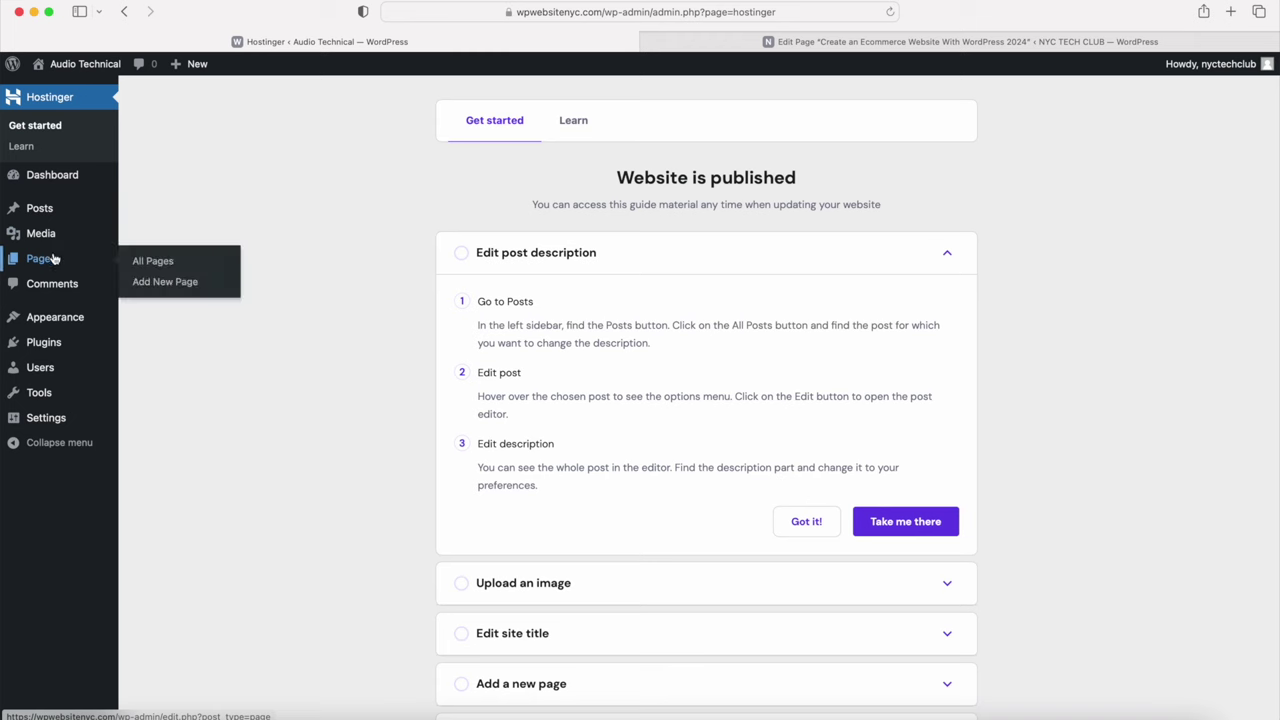
{"action": "mouse_move", "coordinate": [56, 236]}
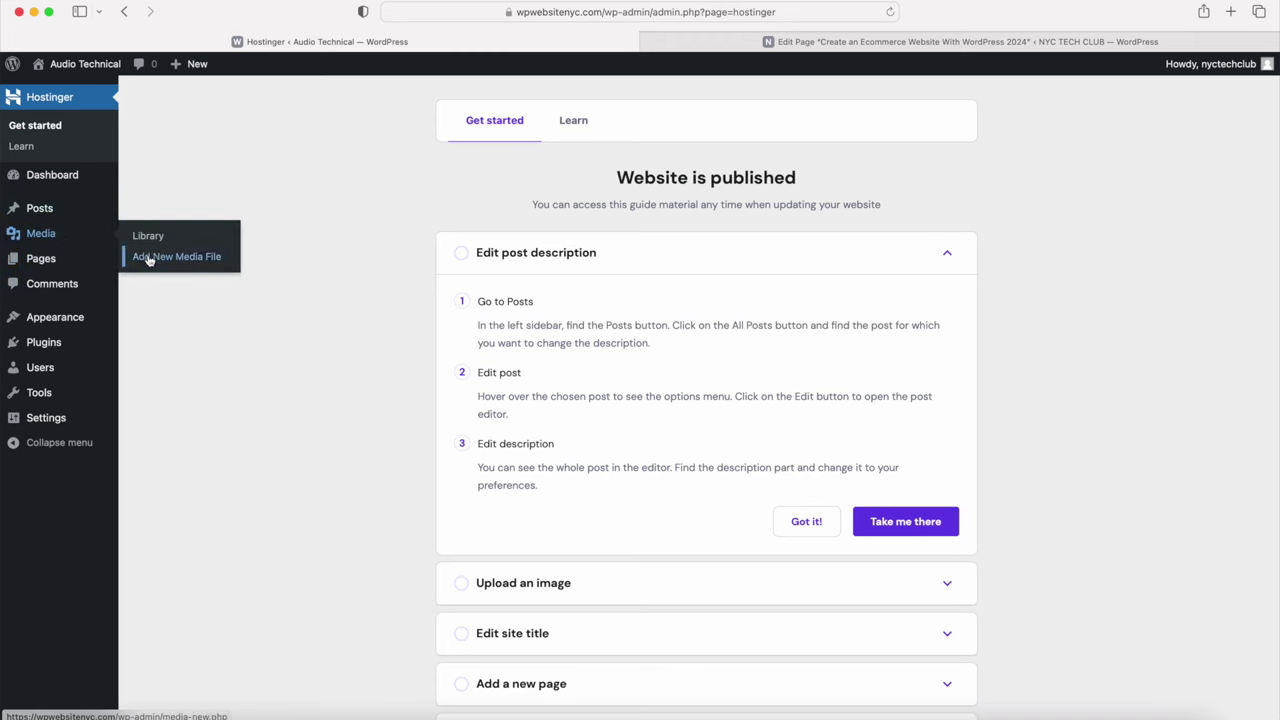
{"action": "mouse_move", "coordinate": [85, 320]}
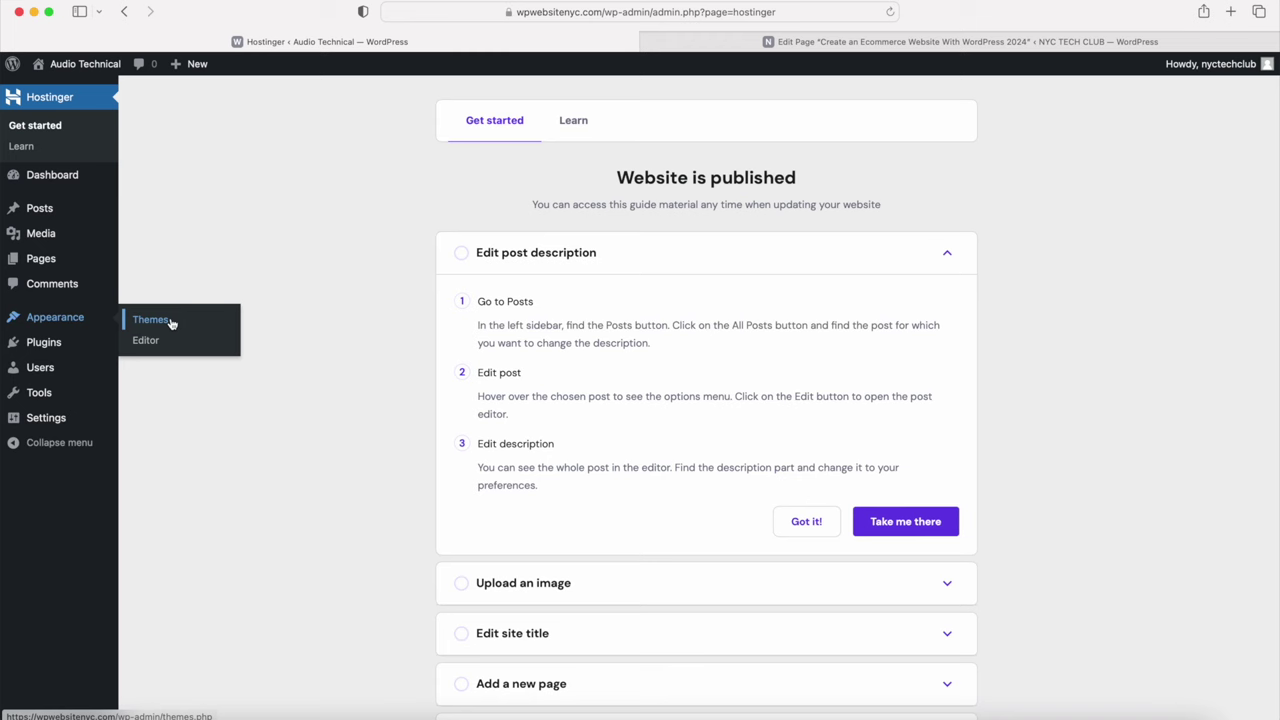
{"action": "mouse_move", "coordinate": [83, 346]}
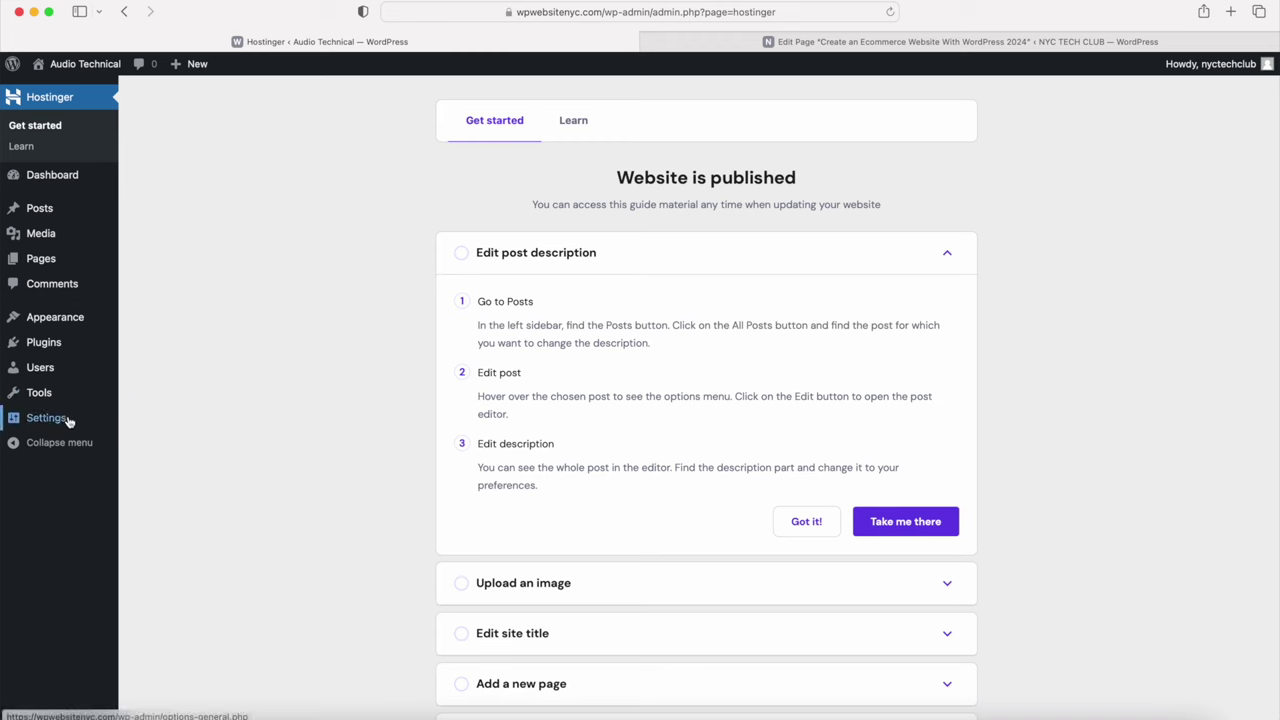
{"action": "mouse_move", "coordinate": [68, 421]}
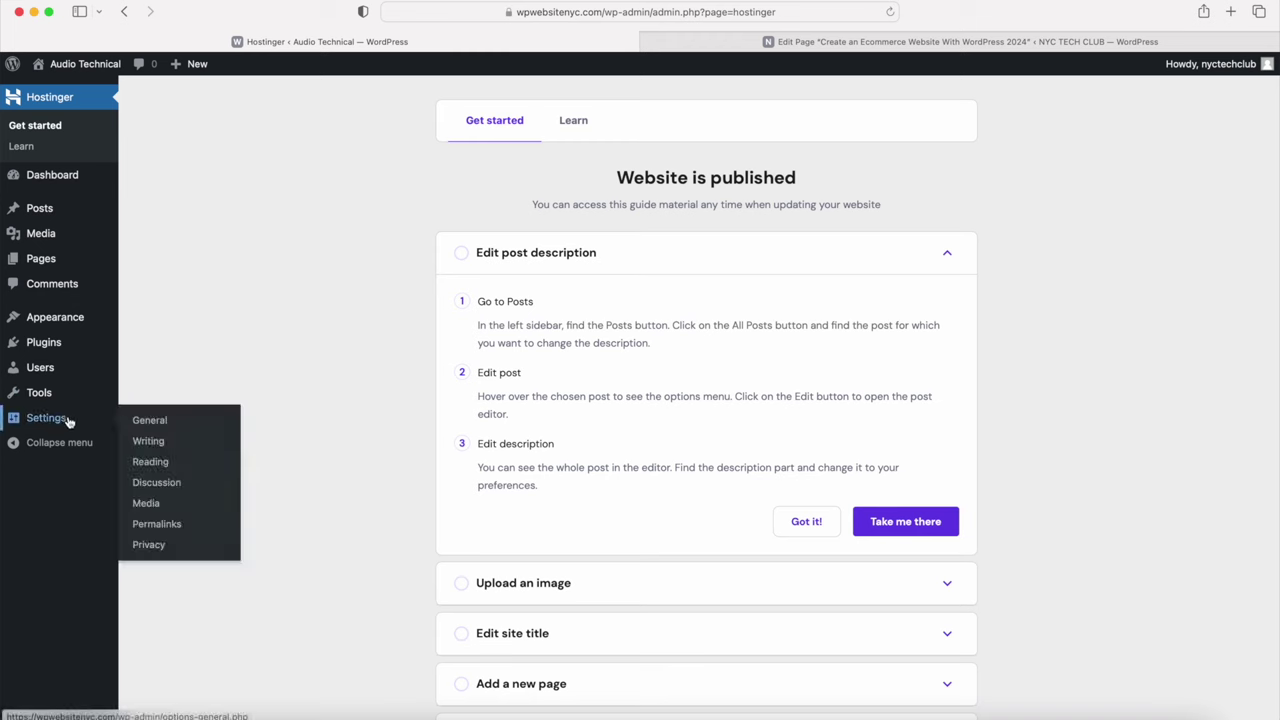
{"action": "left_click", "coordinate": [162, 420]}
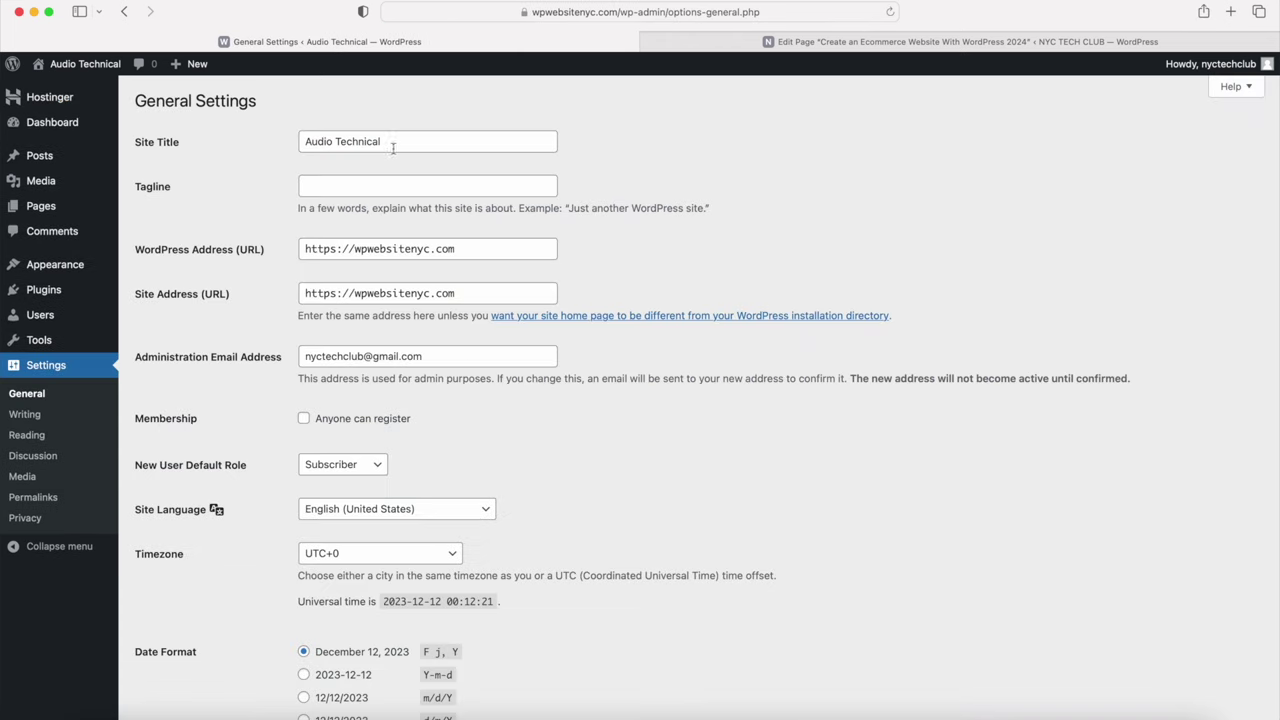
Step: Review the General settings: site title Audio Technical, WordPress and Site Address URLs, admin email
{"action": "left_click_drag", "start_coordinate": [397, 141], "coordinate": [292, 128]}
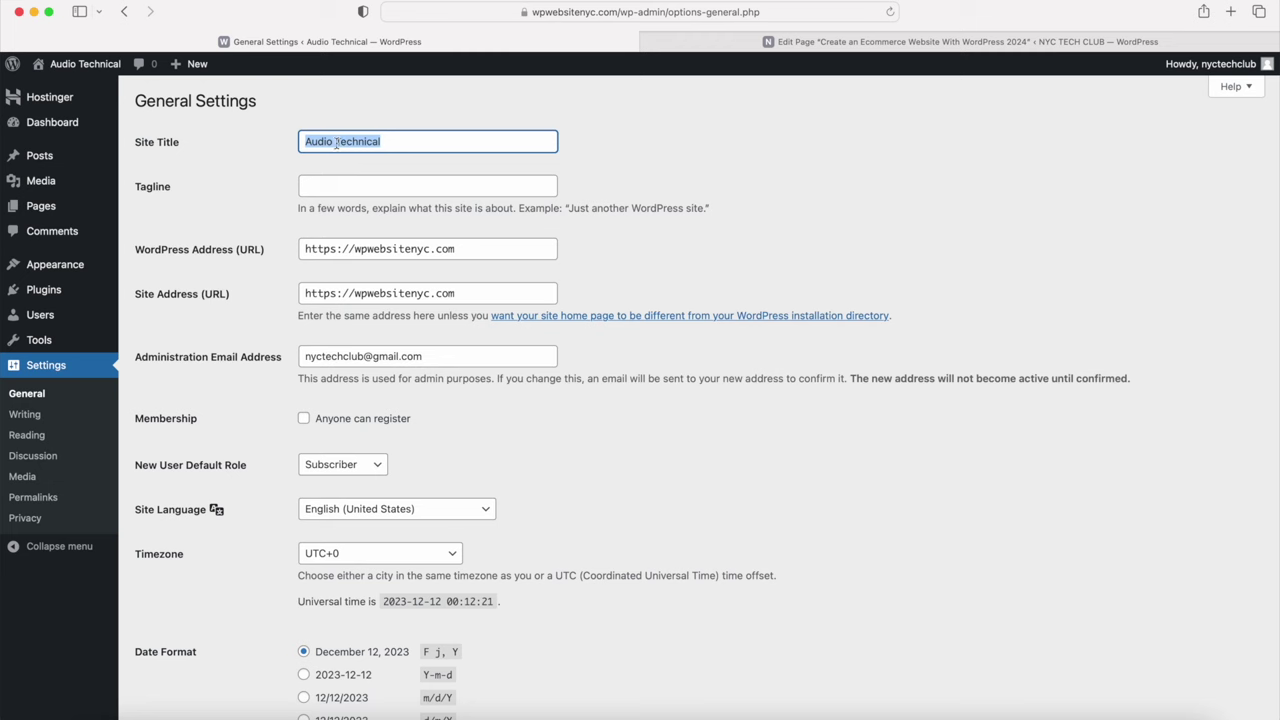
{"action": "left_click", "coordinate": [200, 250]}
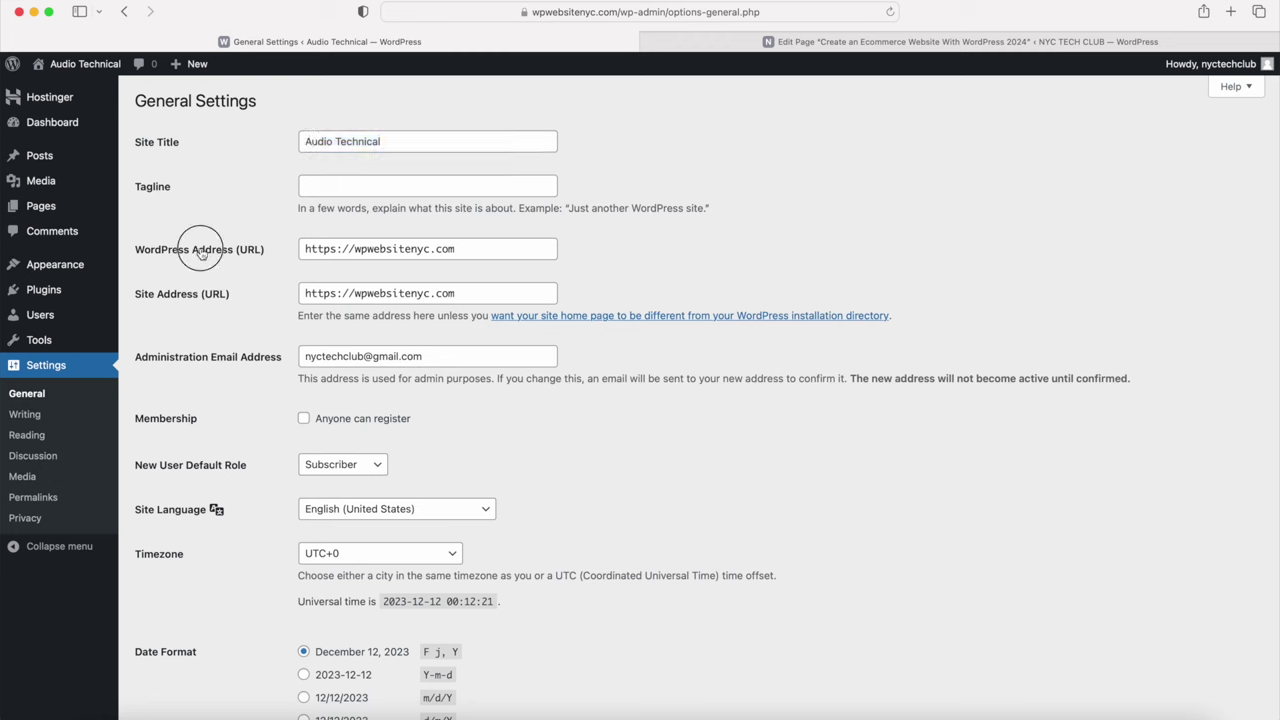
{"action": "left_click", "coordinate": [179, 297]}
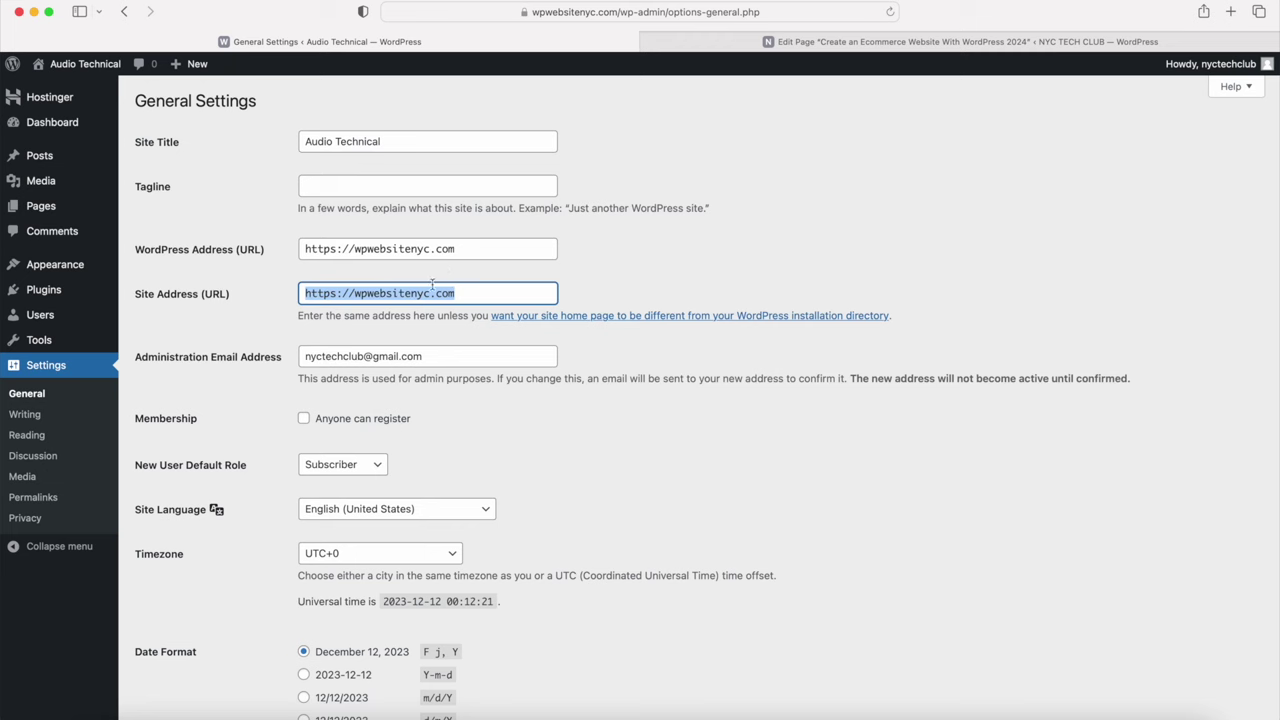
{"action": "left_click", "coordinate": [212, 365]}
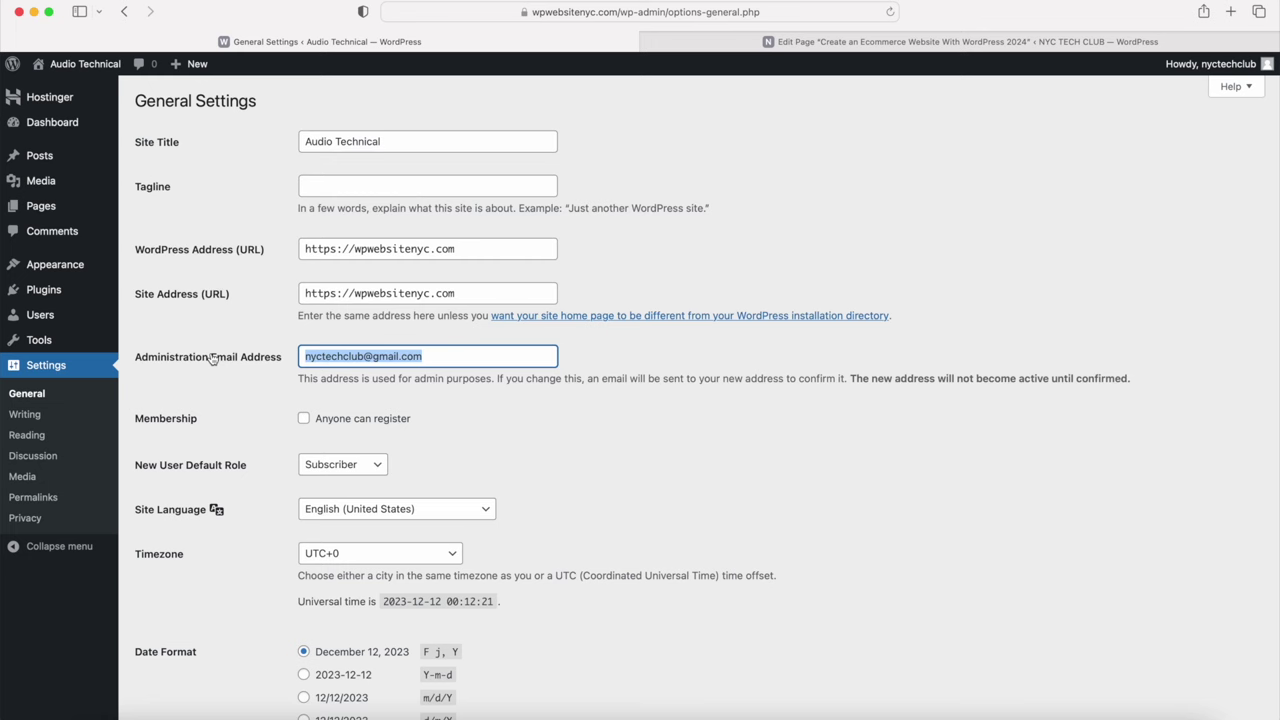
{"action": "scroll", "coordinate": [212, 360], "scroll_direction": "down", "scroll_amount": 5}
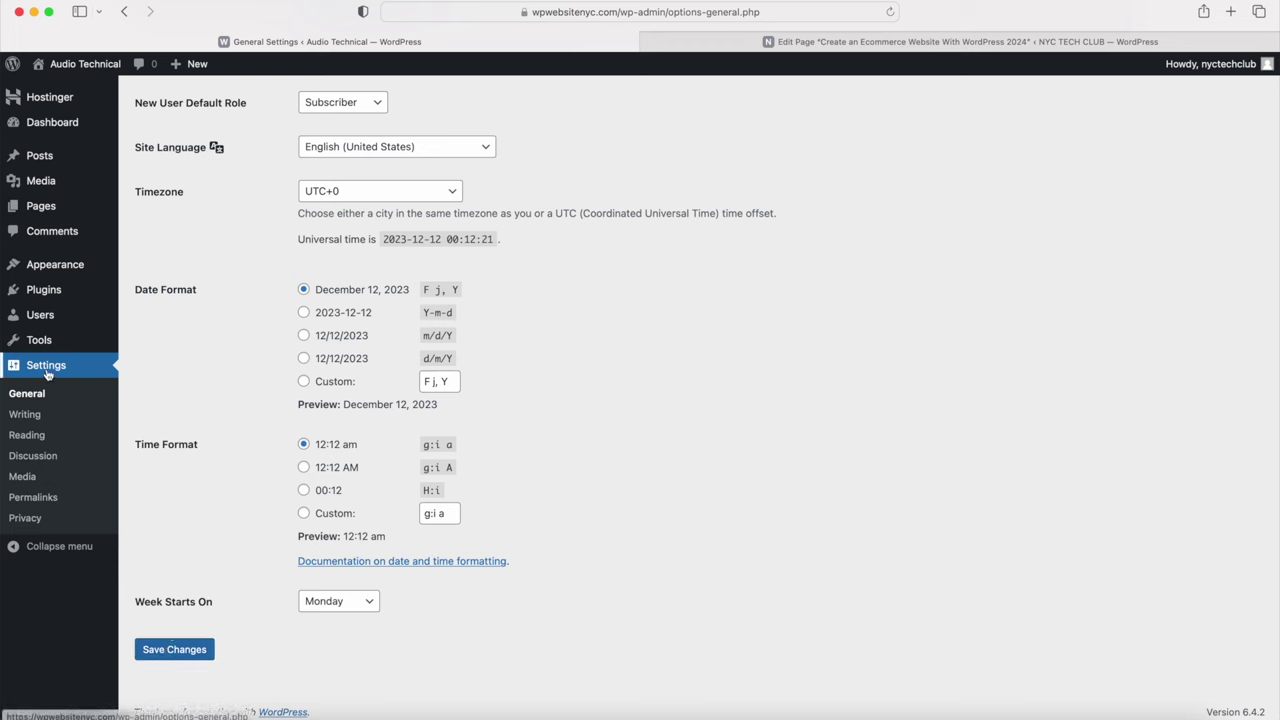
Step: Save Post name (/%postname%/) as the permalink structure, then visit the live homepage
{"action": "left_click", "coordinate": [30, 497]}
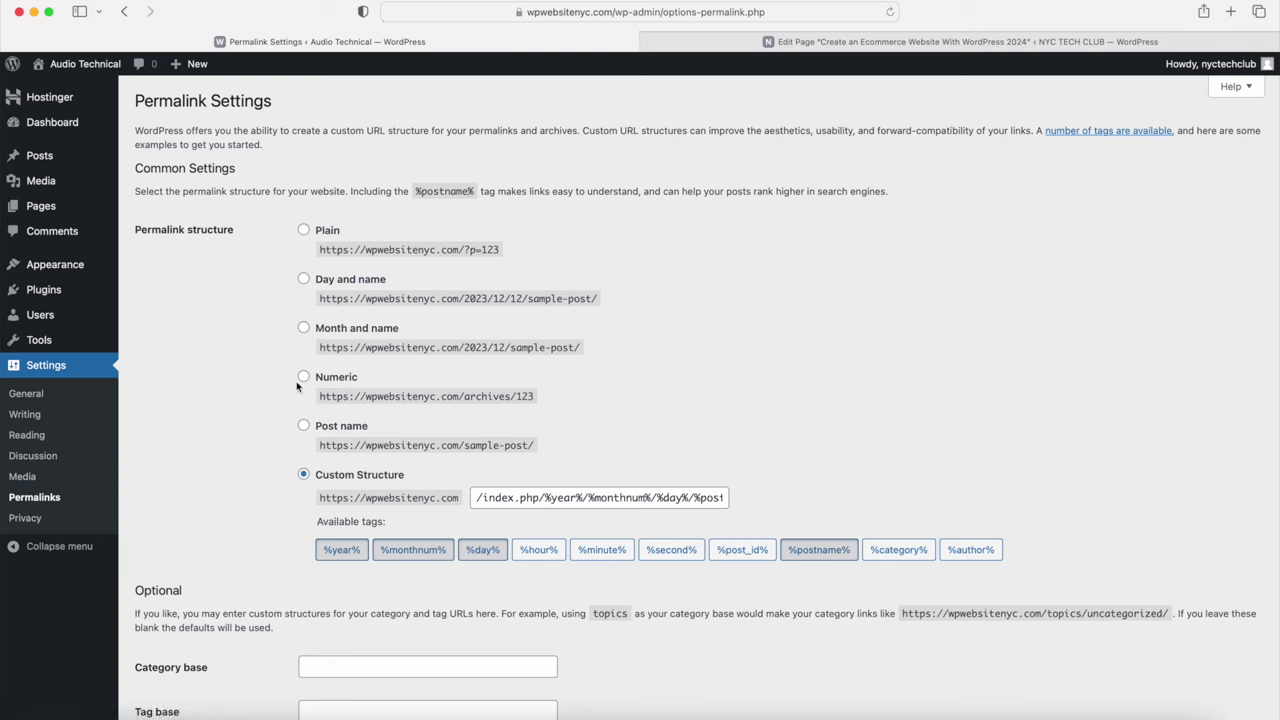
{"action": "left_click", "coordinate": [304, 428]}
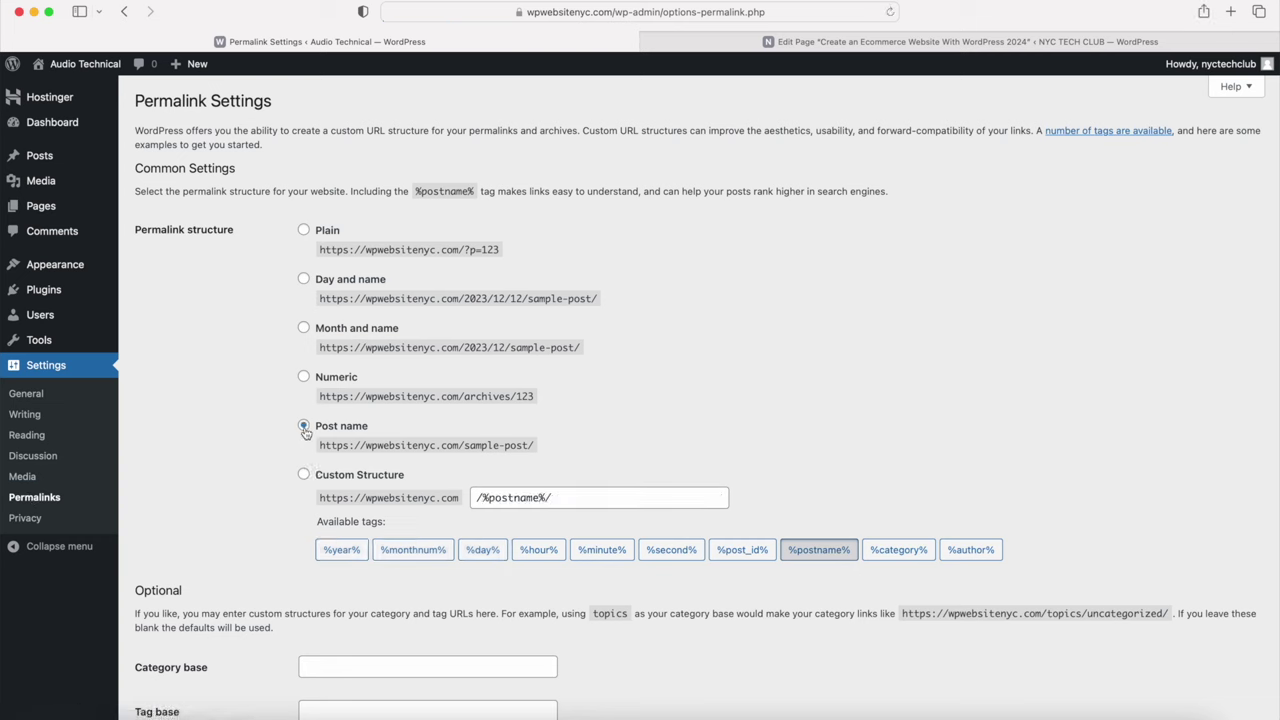
{"action": "left_click_drag", "start_coordinate": [316, 426], "coordinate": [378, 426]}
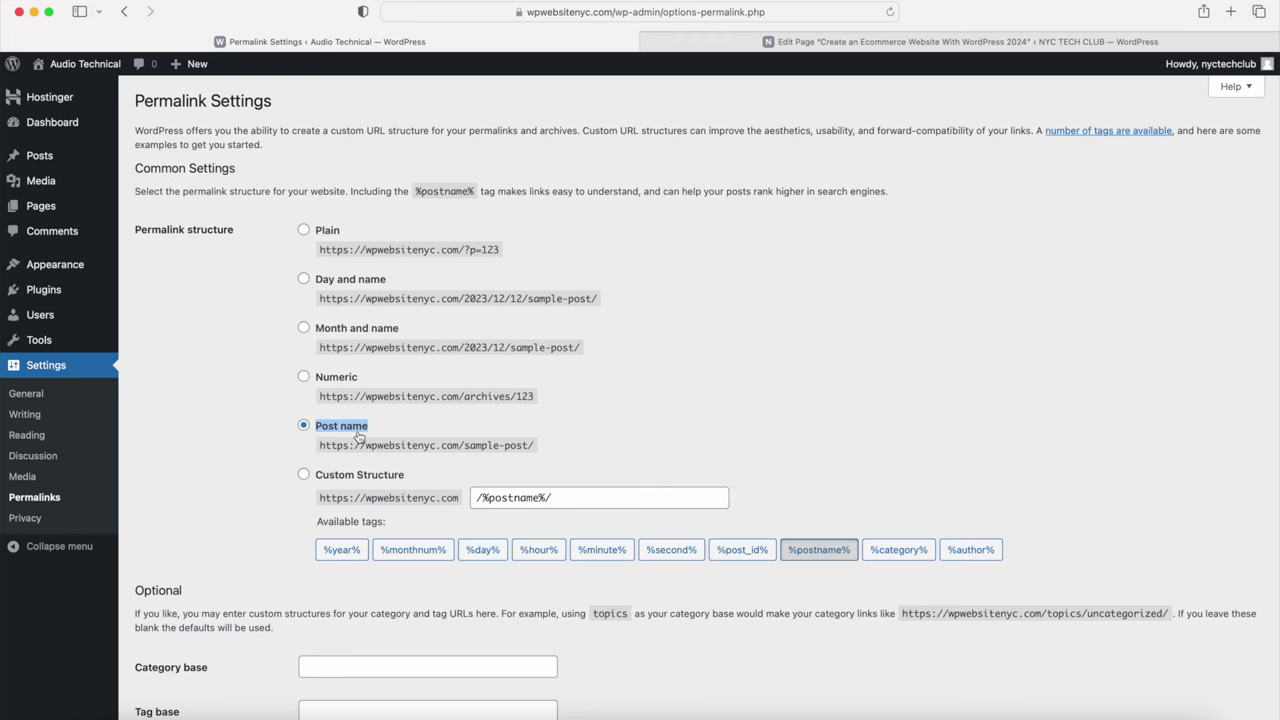
{"action": "scroll", "coordinate": [358, 436], "scroll_direction": "down", "scroll_amount": 3}
{"action": "left_click", "coordinate": [174, 649]}
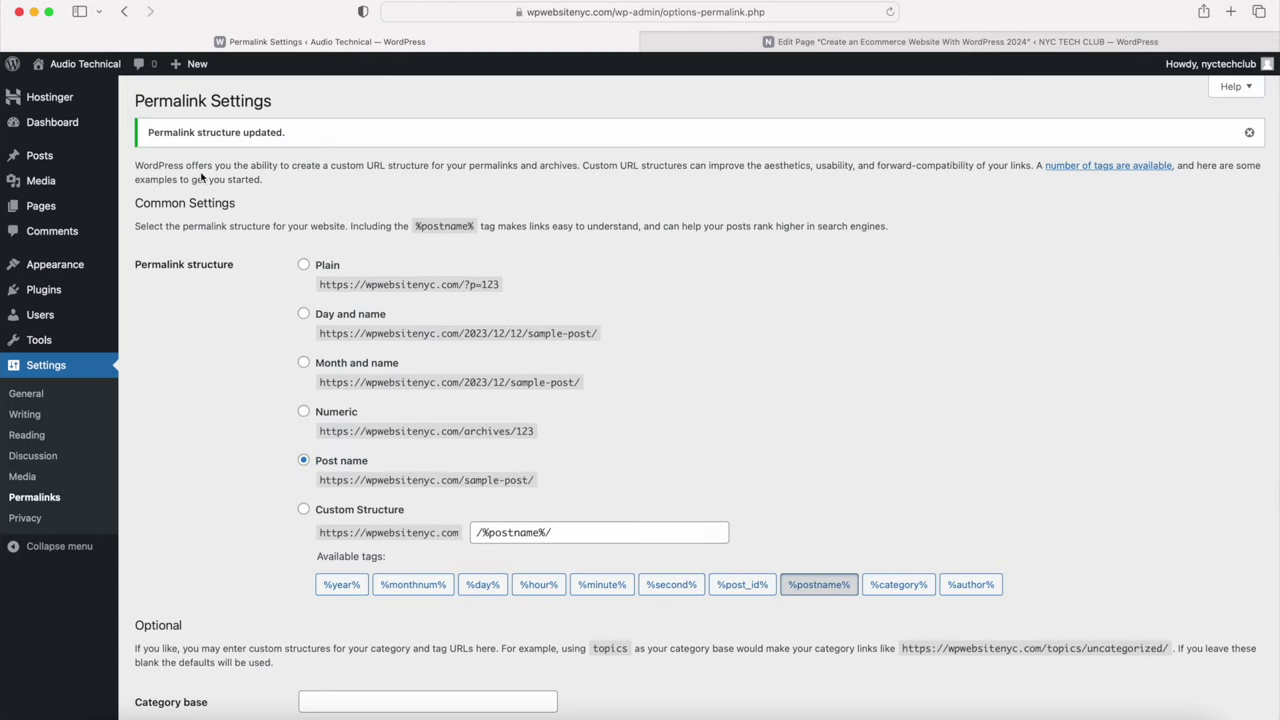
{"action": "mouse_move", "coordinate": [110, 68]}
{"action": "left_click", "coordinate": [109, 92]}
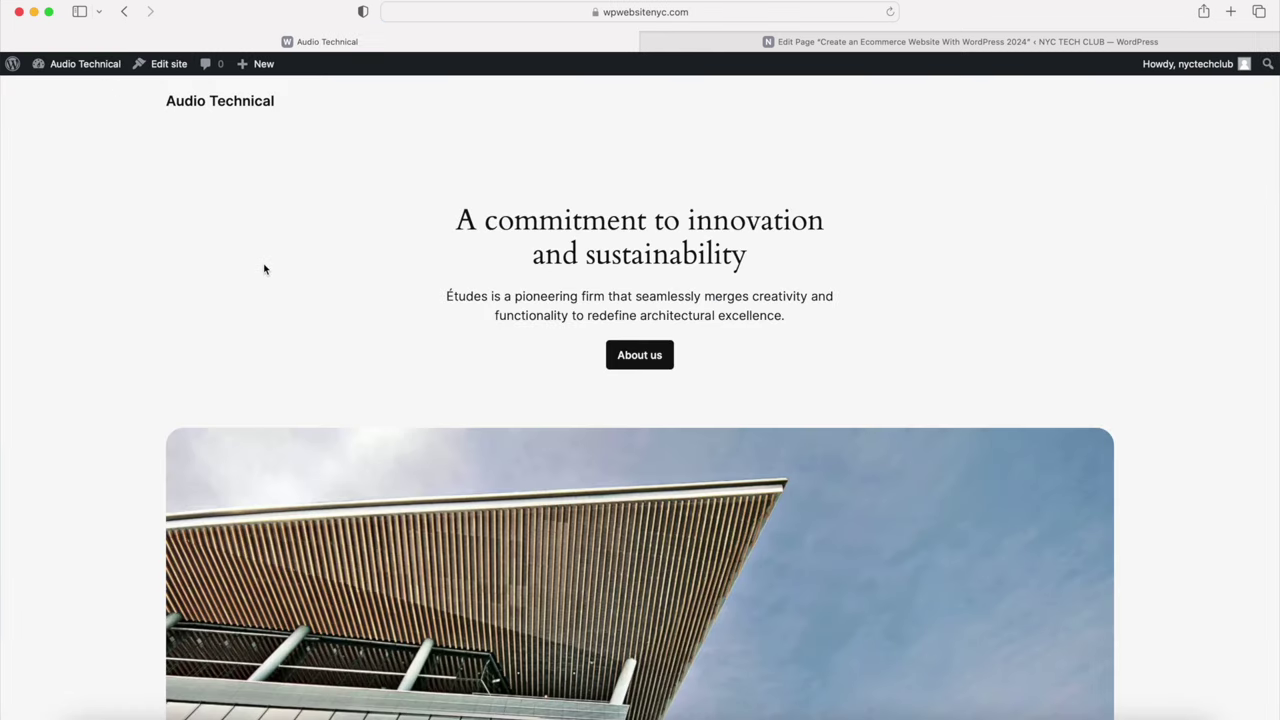
Step: Scroll through the live Audio Technical homepage and highlight its main heading
{"action": "scroll", "coordinate": [264, 269], "scroll_direction": "down", "scroll_amount": 2}
{"action": "scroll", "coordinate": [265, 270], "scroll_direction": "down", "scroll_amount": 1}
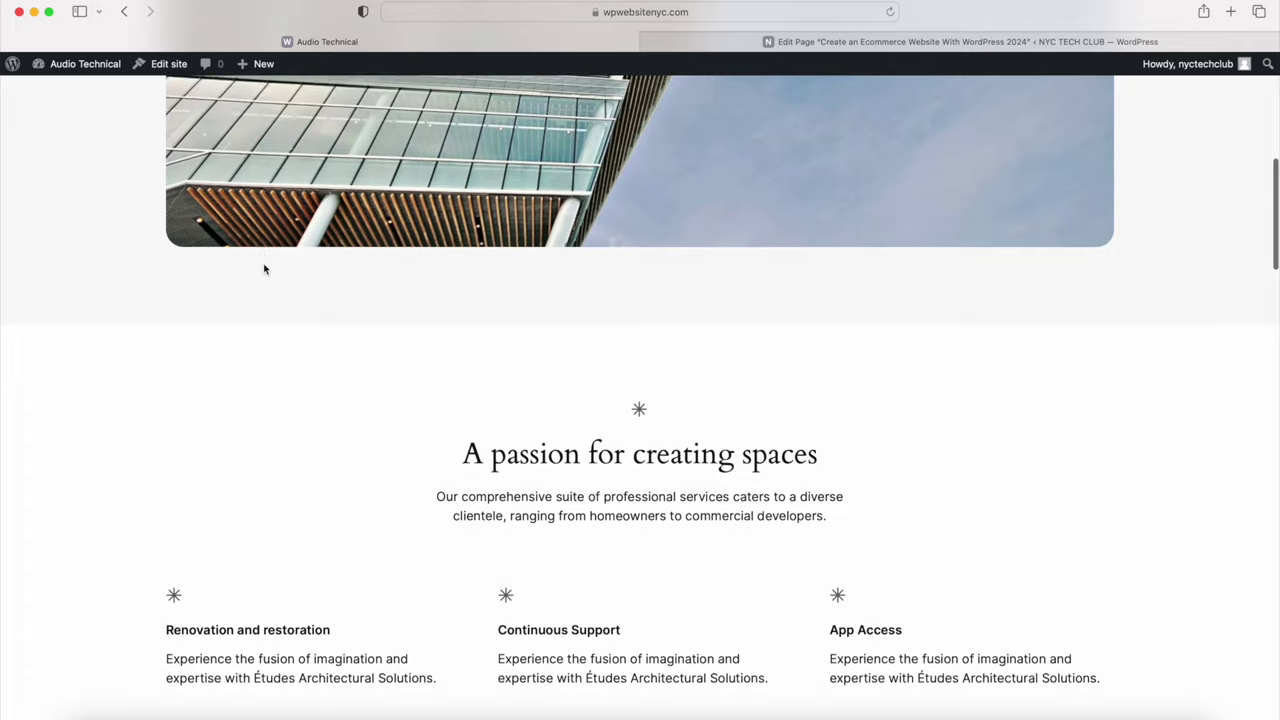
{"action": "scroll", "coordinate": [265, 270], "scroll_direction": "down", "scroll_amount": 10}
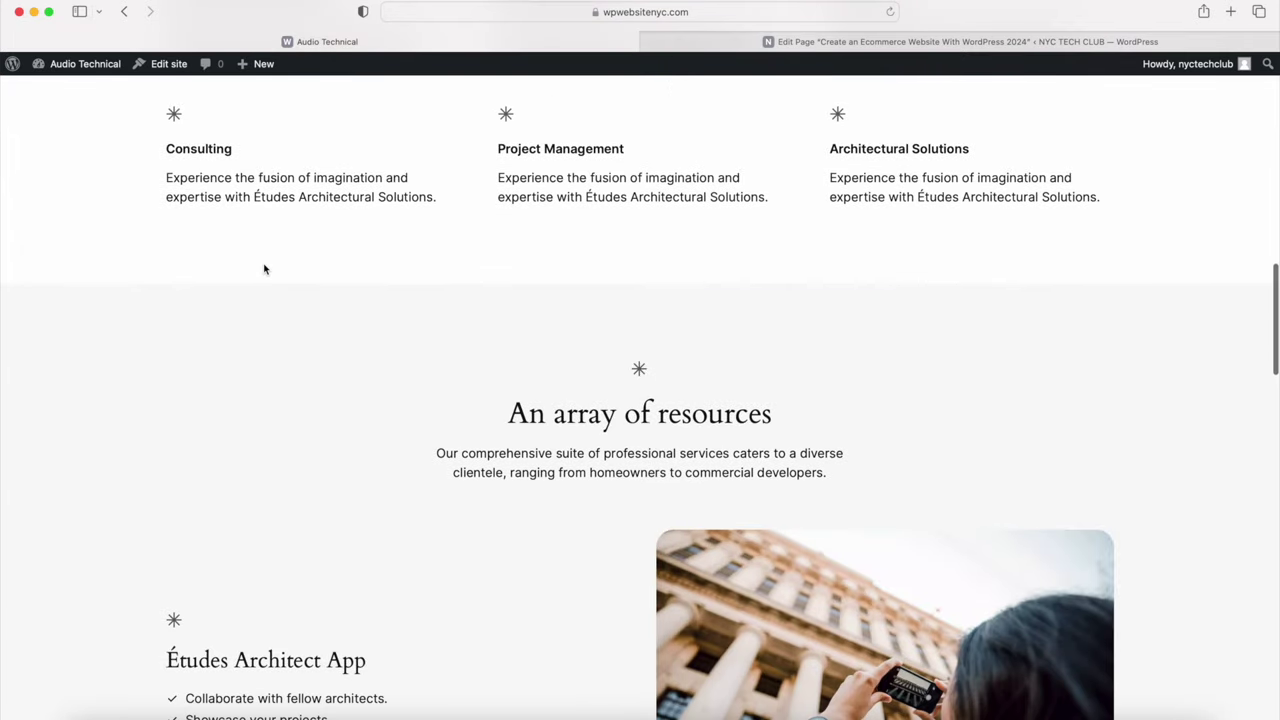
{"action": "scroll", "coordinate": [265, 268], "scroll_direction": "down", "scroll_amount": 10}
{"action": "scroll", "coordinate": [265, 266], "scroll_direction": "down", "scroll_amount": 3}
{"action": "scroll", "coordinate": [263, 263], "scroll_direction": "up", "scroll_amount": 20}
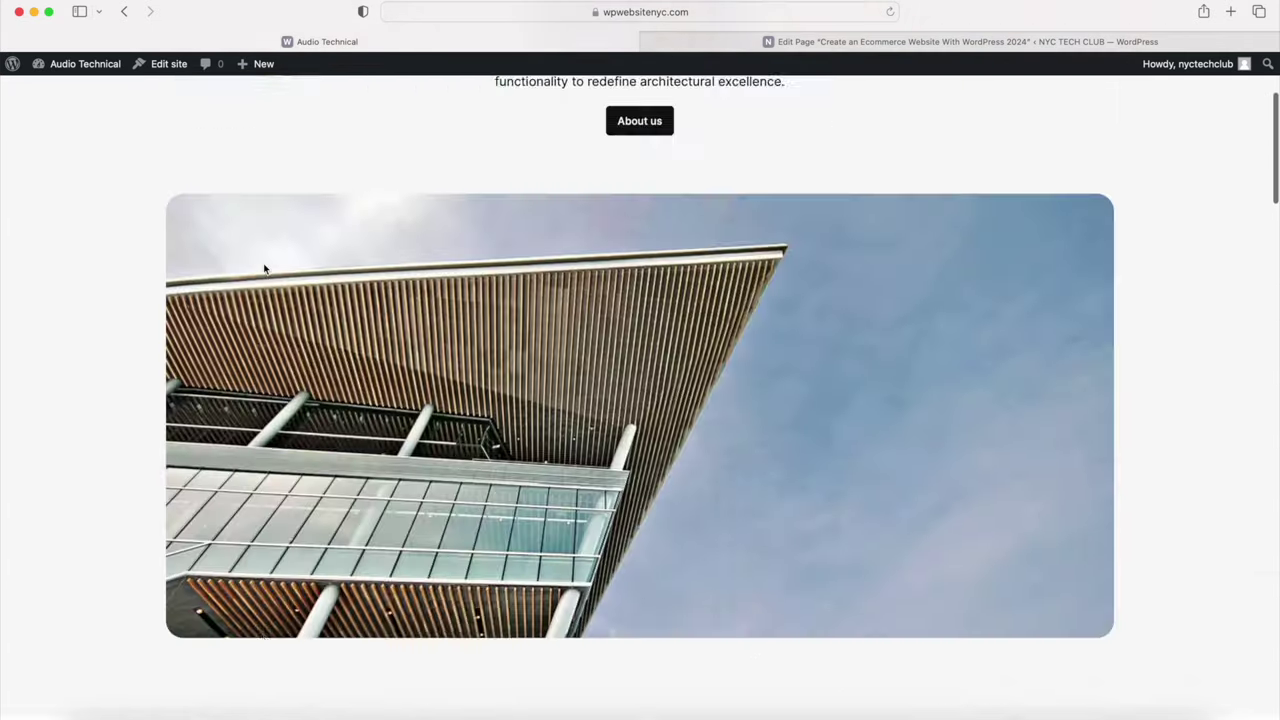
{"action": "mouse_move", "coordinate": [90, 64]}
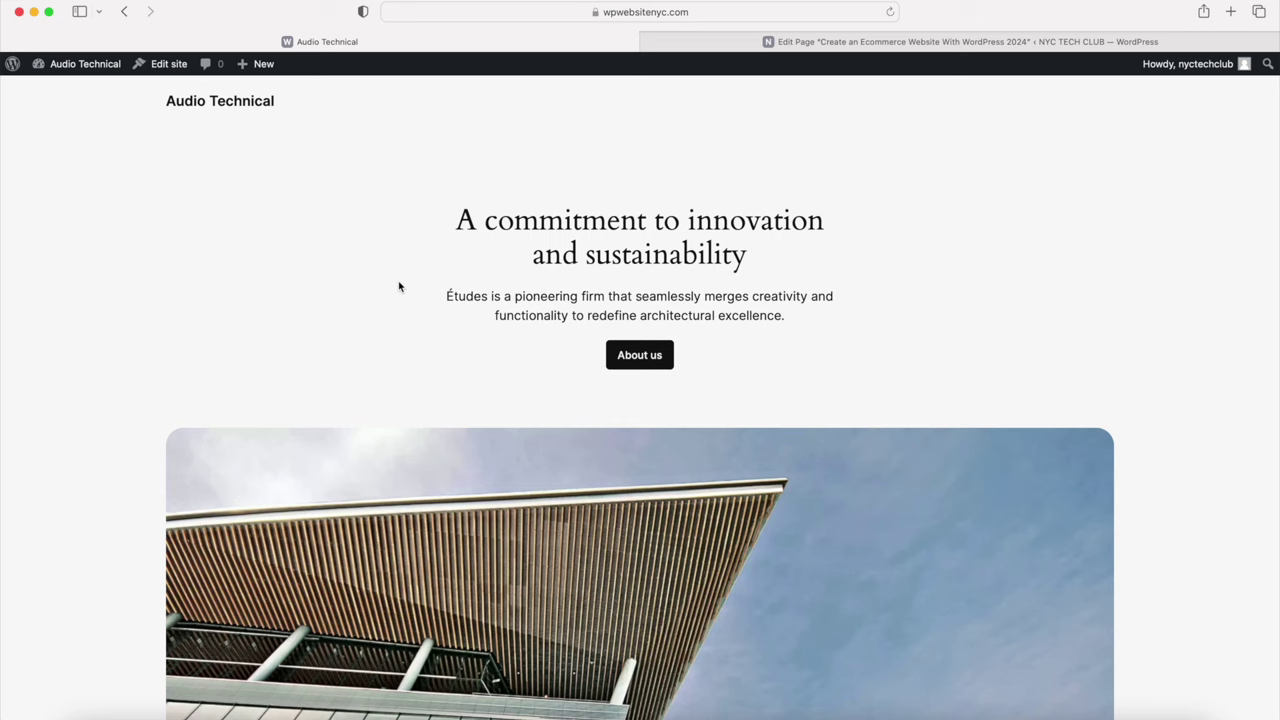
{"action": "left_click_drag", "start_coordinate": [453, 218], "coordinate": [686, 334]}
{"action": "left_click", "coordinate": [337, 243]}
Step: Return to the admin Dashboard through the site-name menu in the admin bar
{"action": "scroll", "coordinate": [258, 282], "scroll_direction": "down", "scroll_amount": 10}
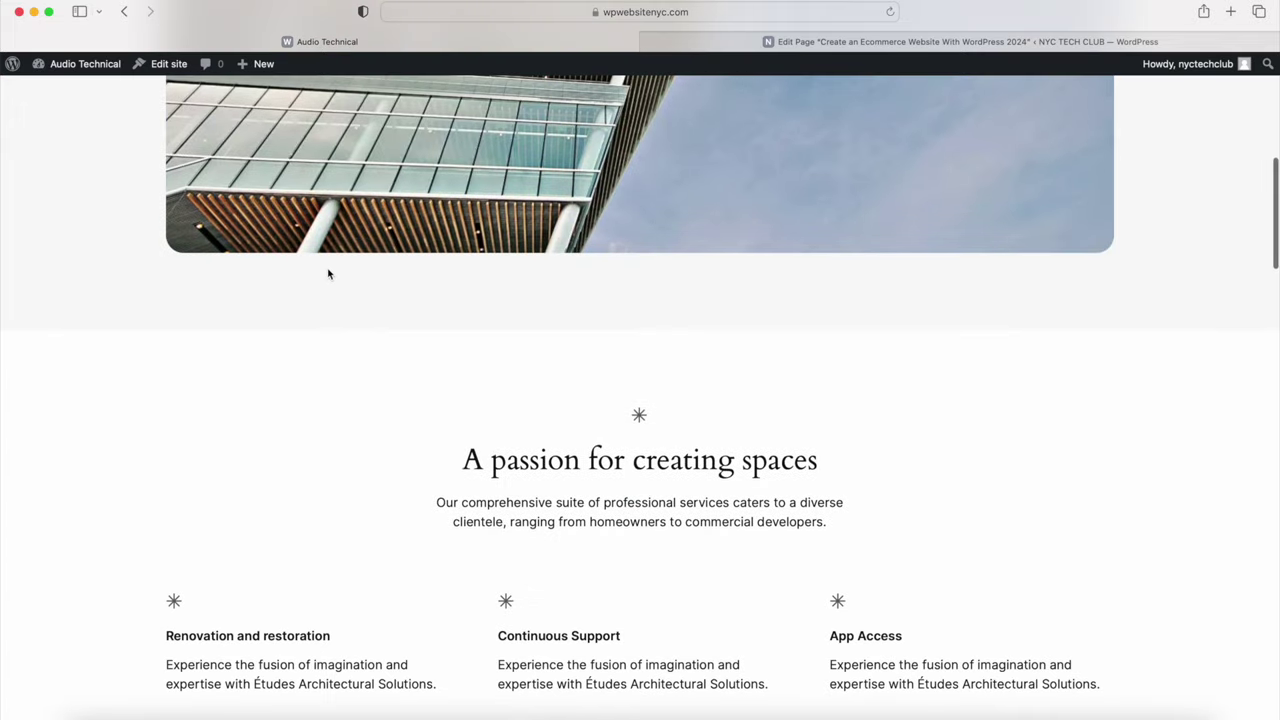
{"action": "scroll", "coordinate": [326, 405], "scroll_direction": "up", "scroll_amount": 2}
{"action": "scroll", "coordinate": [318, 418], "scroll_direction": "up", "scroll_amount": 6}
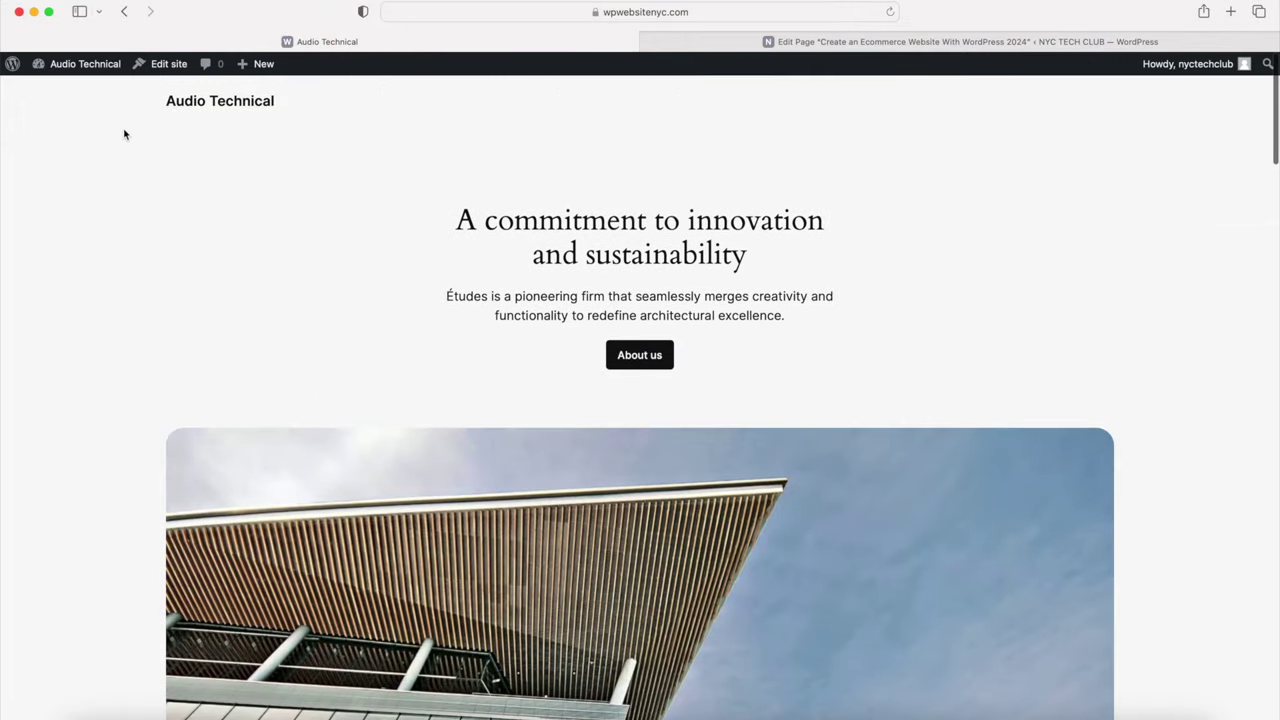
{"action": "mouse_move", "coordinate": [91, 67]}
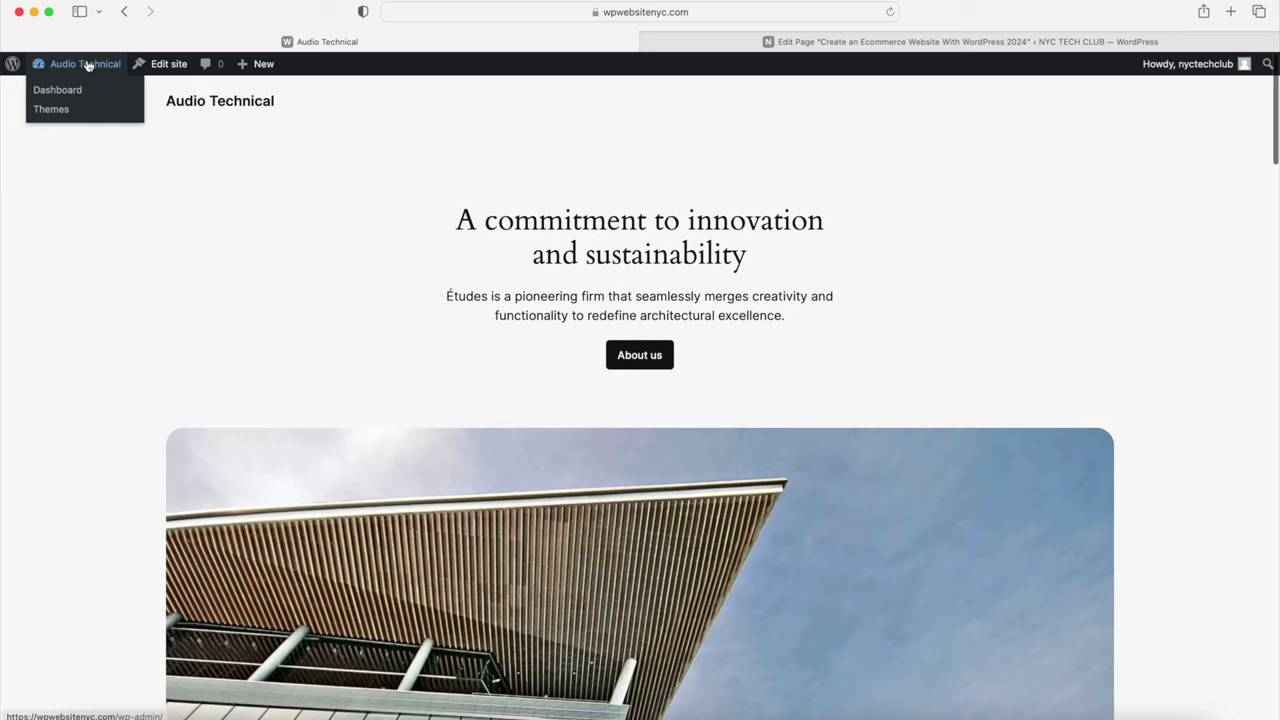
{"action": "left_click", "coordinate": [66, 91]}
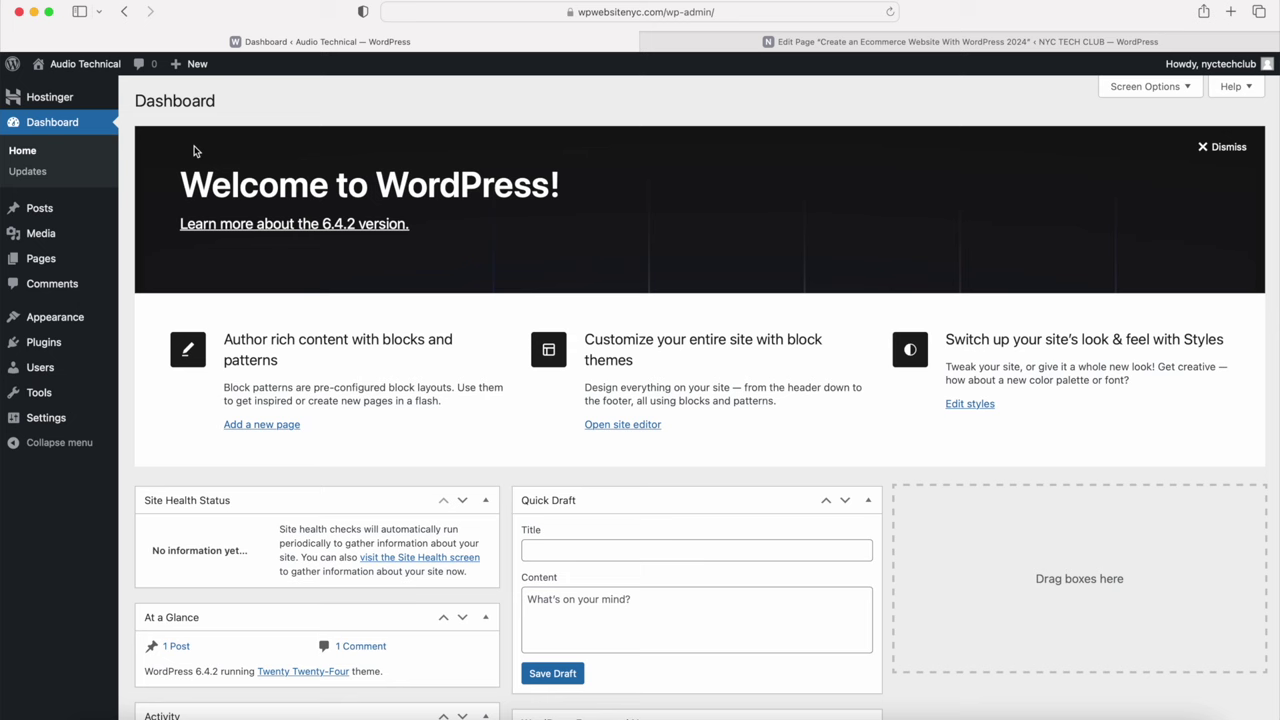
Step: Go to Appearance > Themes and choose Add New Theme to browse the theme directory
{"action": "mouse_move", "coordinate": [70, 267]}
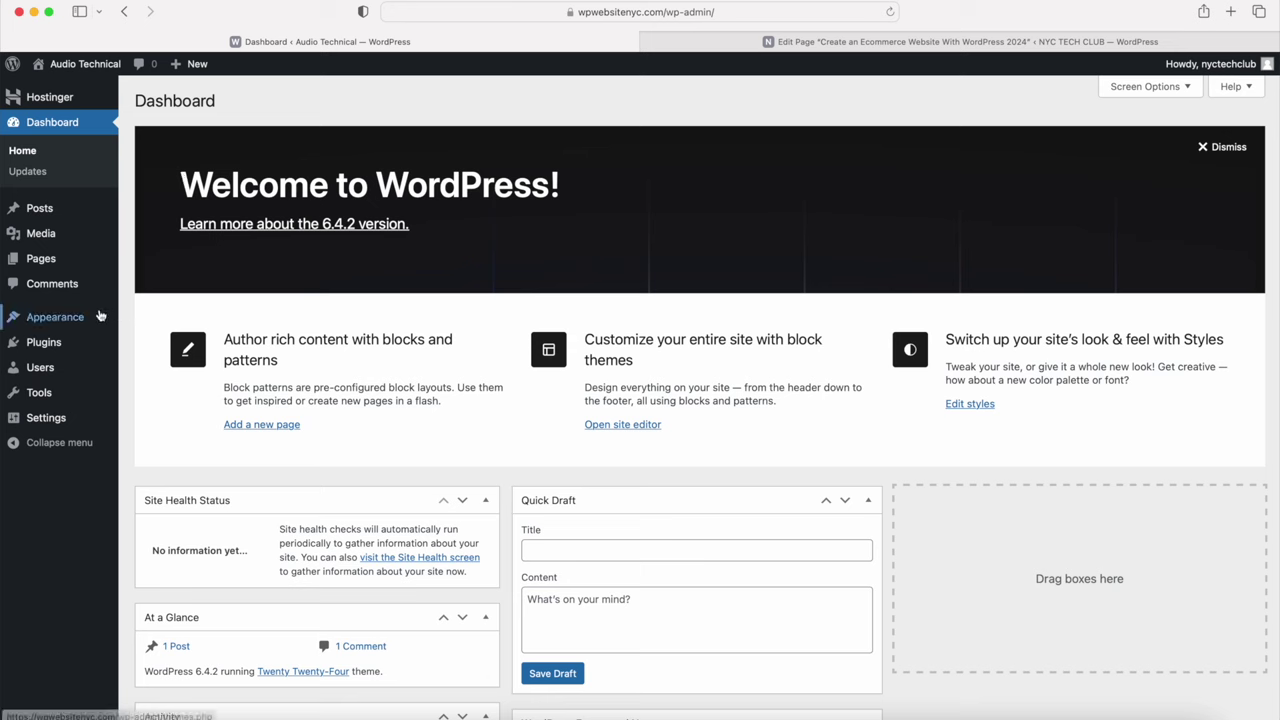
{"action": "mouse_move", "coordinate": [69, 320]}
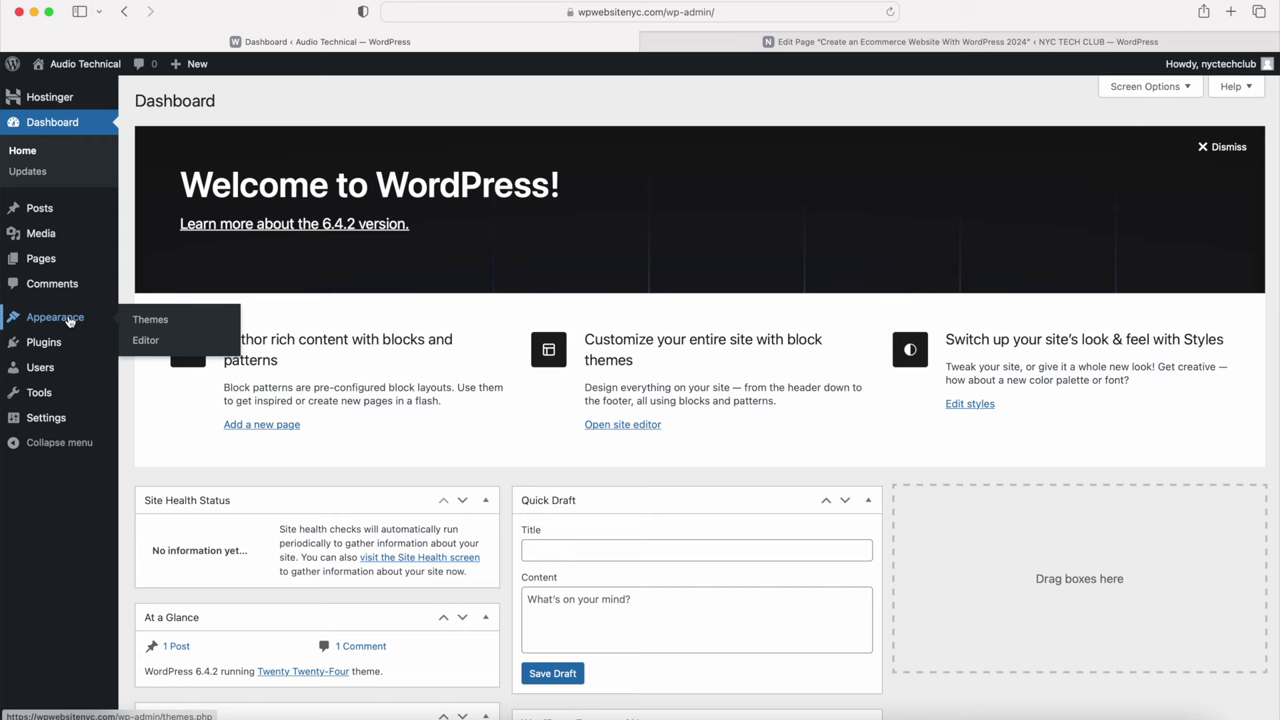
{"action": "left_click", "coordinate": [160, 323]}
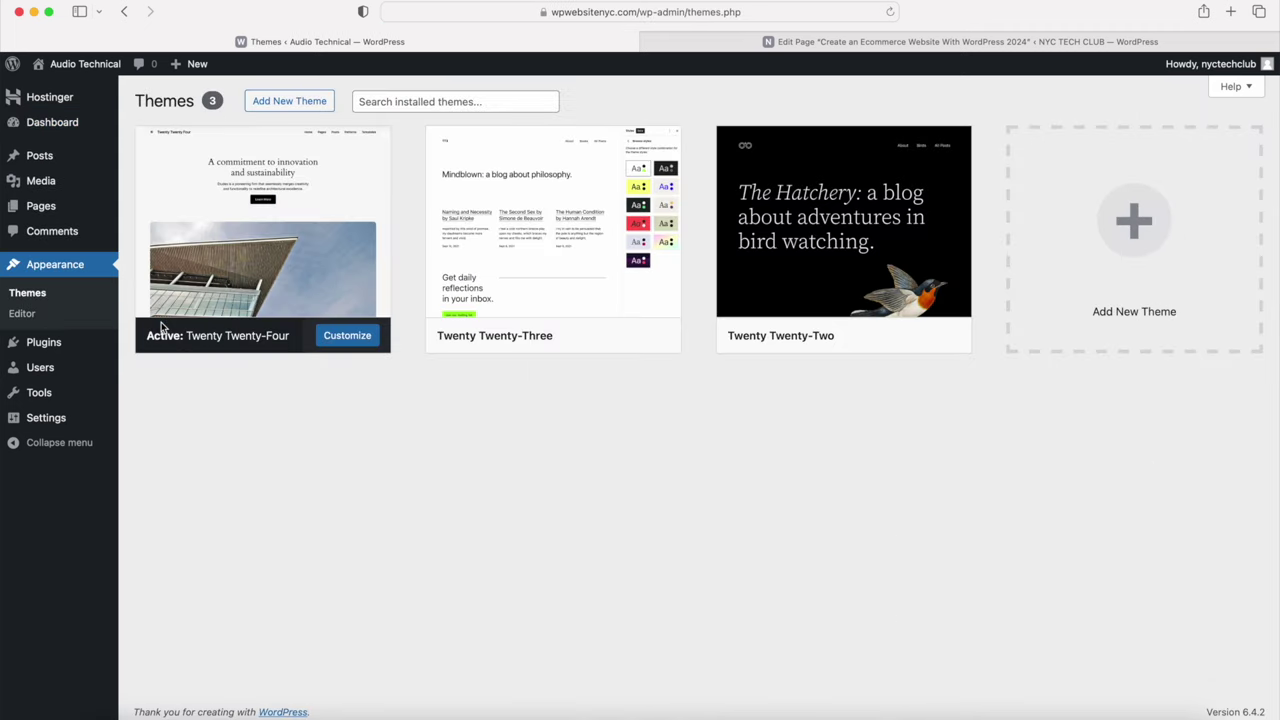
{"action": "left_click", "coordinate": [287, 100]}
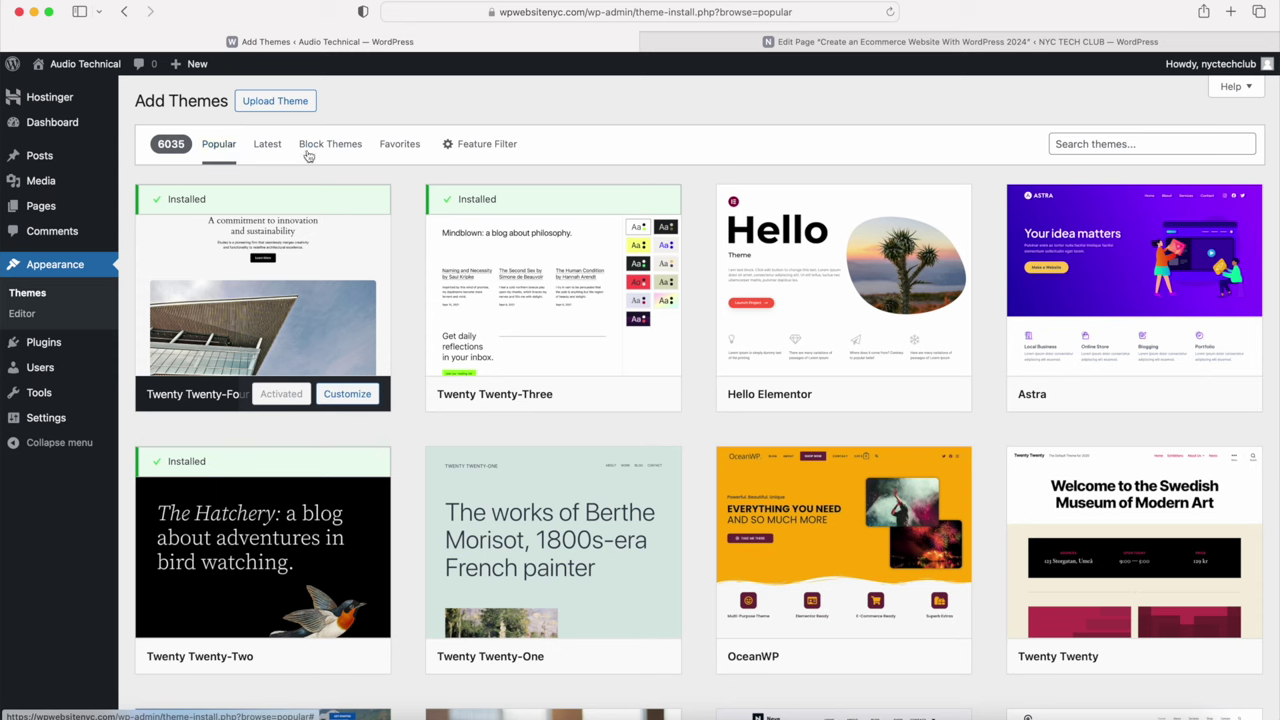
Step: Find Blocksy in the popular themes grid and open its Details & Preview
{"action": "left_click", "coordinate": [1077, 148]}
{"action": "left_click", "coordinate": [997, 157]}
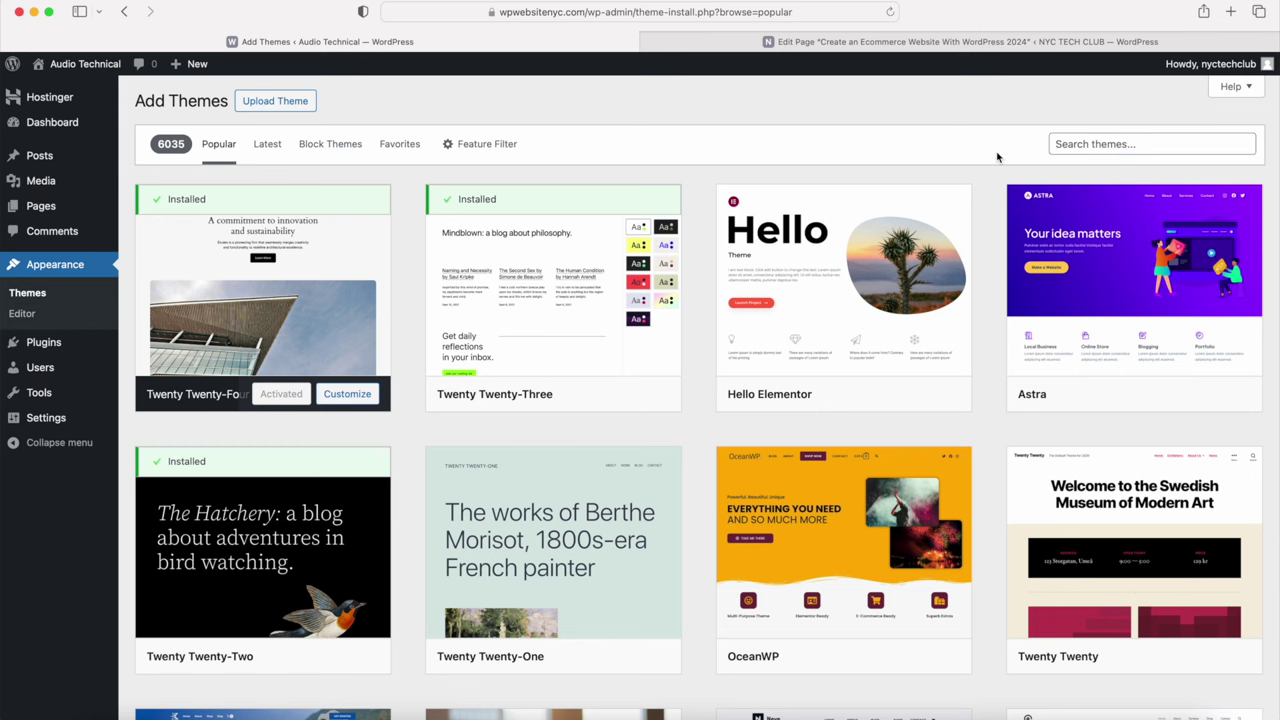
{"action": "scroll", "coordinate": [997, 157], "scroll_direction": "down", "scroll_amount": 10}
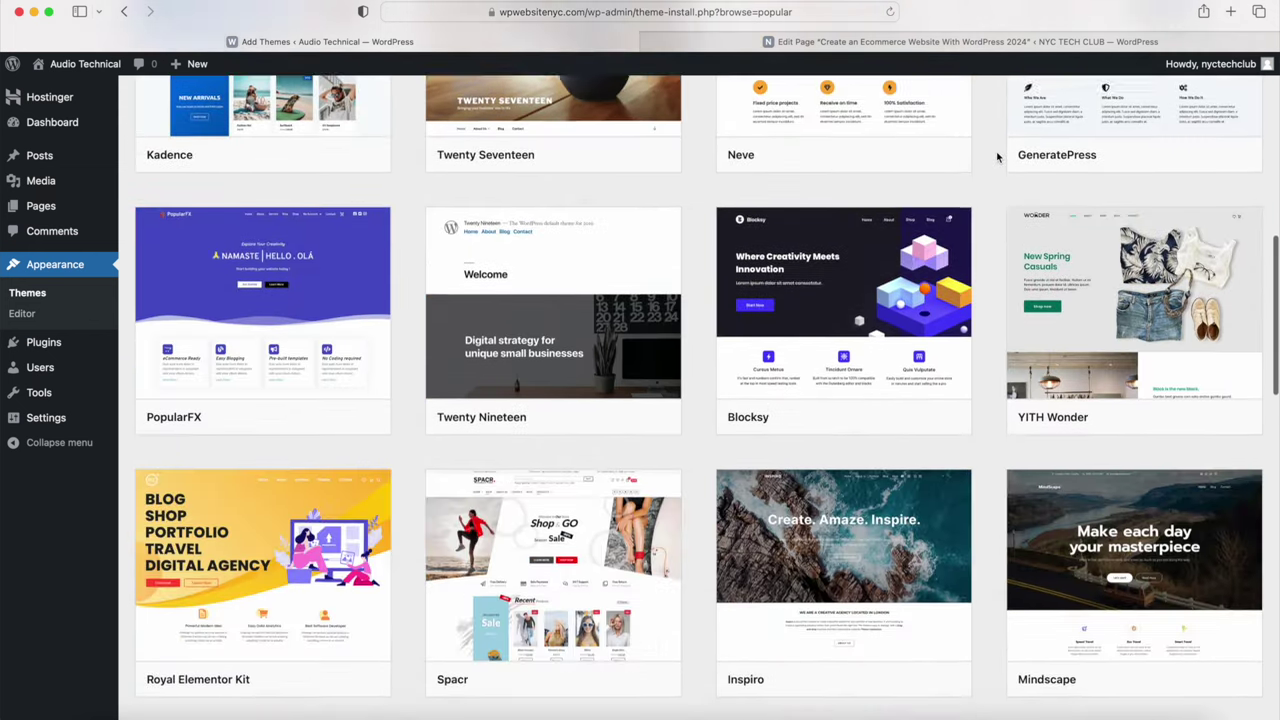
{"action": "scroll", "coordinate": [997, 157], "scroll_direction": "down", "scroll_amount": 2}
{"action": "mouse_move", "coordinate": [844, 262]}
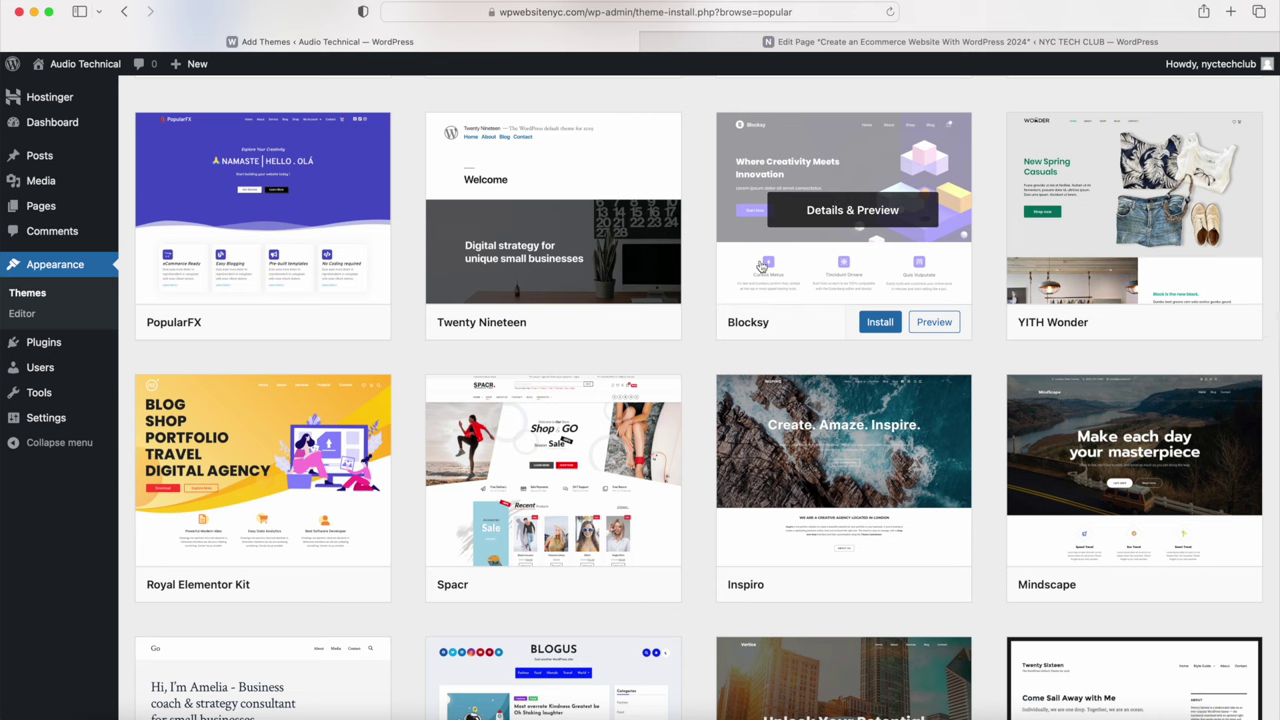
{"action": "left_click", "coordinate": [860, 212]}
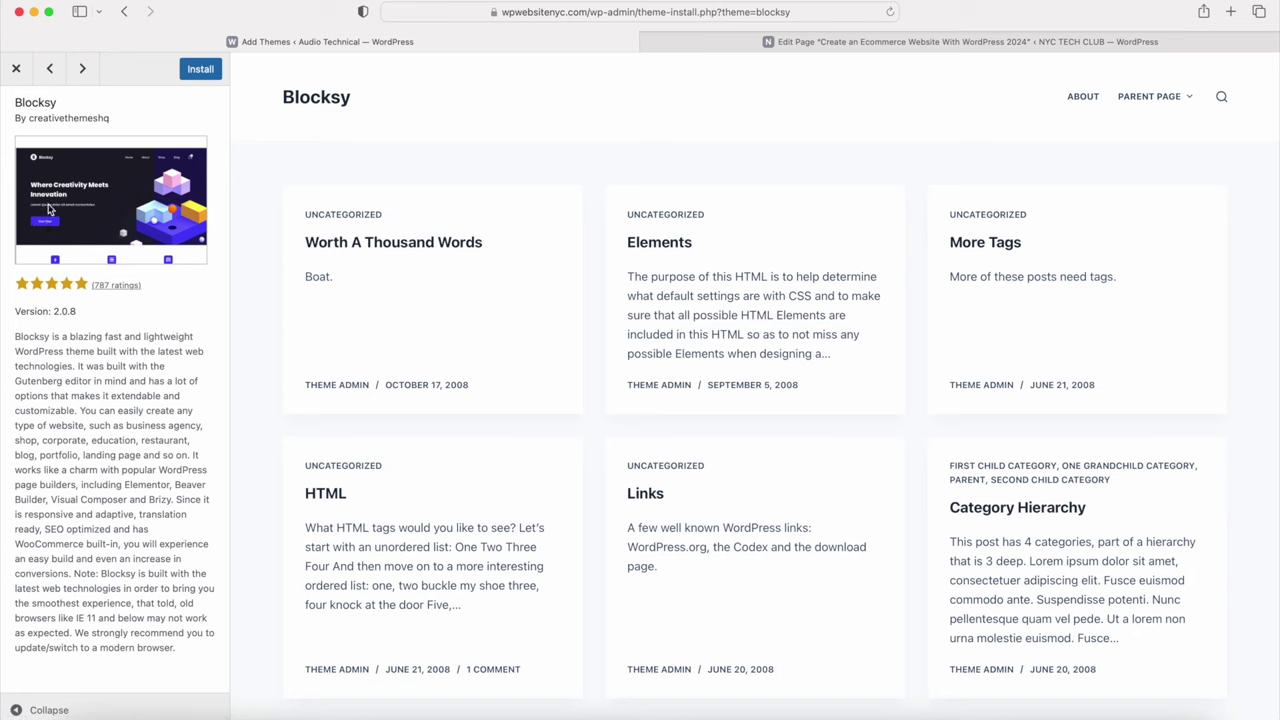
Step: Install the Blocksy theme from its preview sidebar
{"action": "left_click_drag", "start_coordinate": [16, 102], "coordinate": [70, 102]}
{"action": "left_click", "coordinate": [78, 110]}
{"action": "left_click_drag", "start_coordinate": [55, 102], "coordinate": [15, 102]}
{"action": "left_click", "coordinate": [203, 70]}
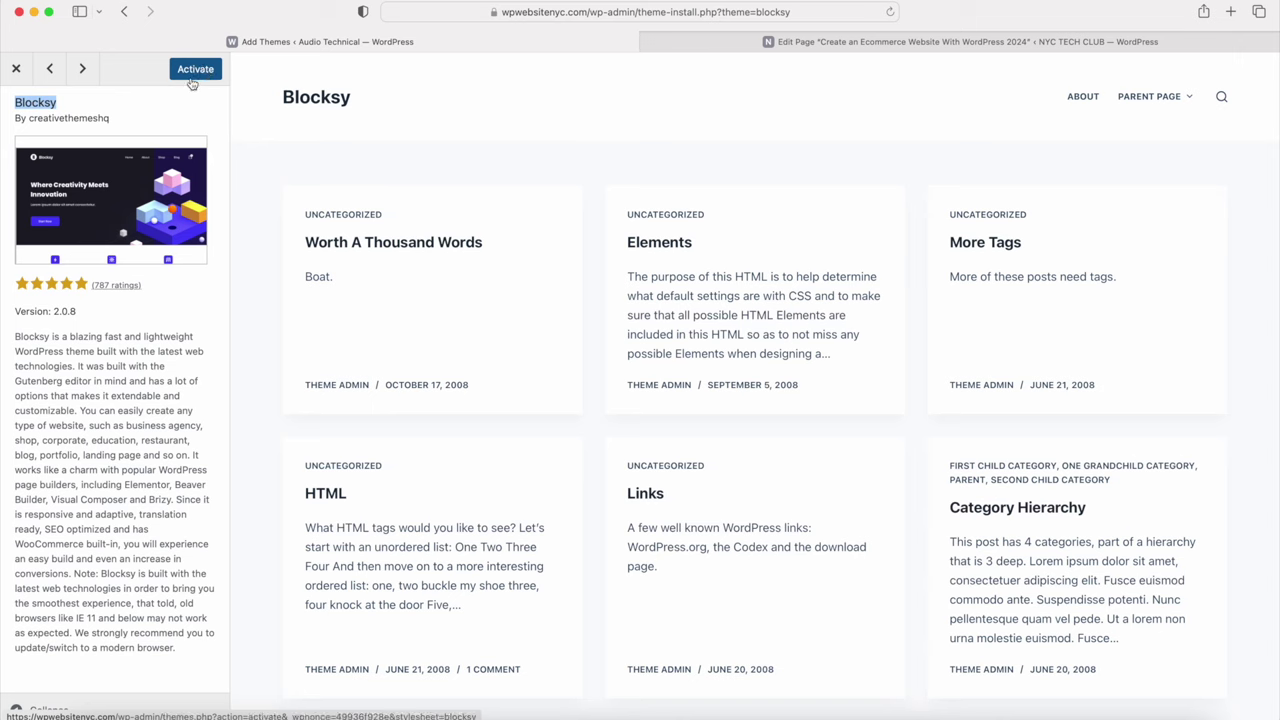
Step: Activate Blocksy and install the Blocksy Companion plugin from the Themes page notice
{"action": "left_click", "coordinate": [194, 76]}
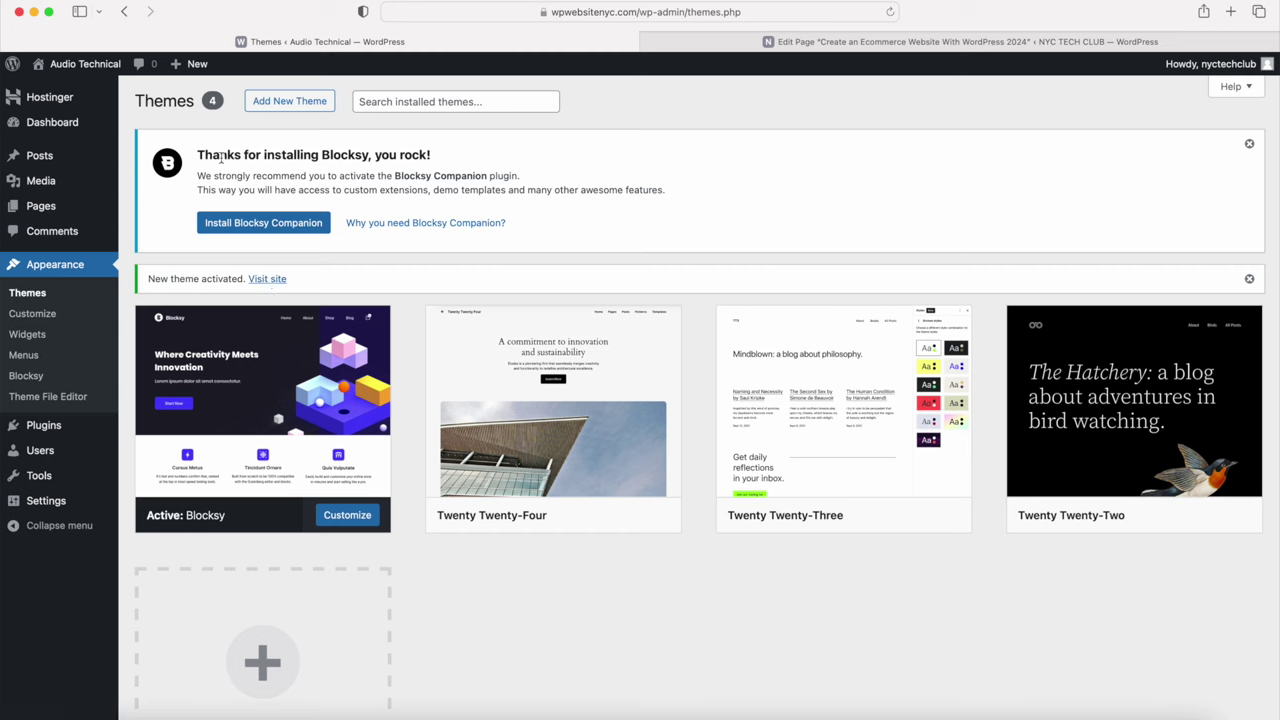
{"action": "left_click_drag", "start_coordinate": [200, 155], "coordinate": [434, 156]}
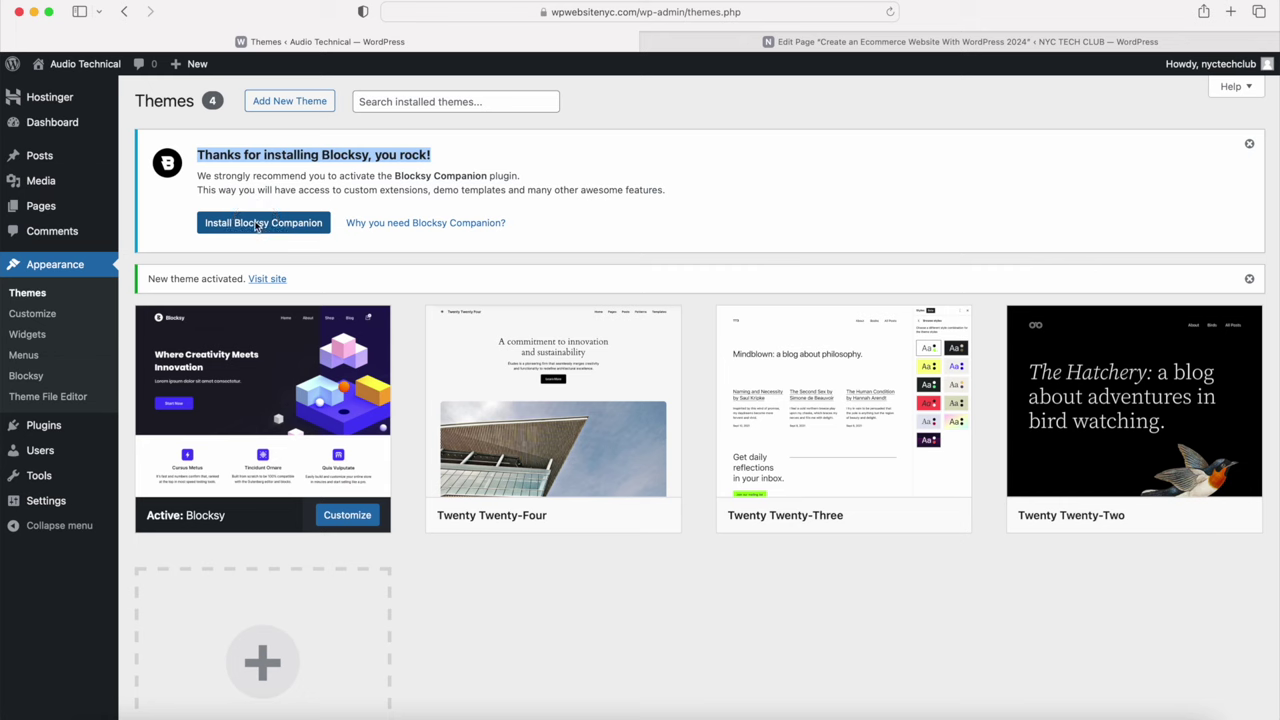
{"action": "left_click", "coordinate": [254, 225]}
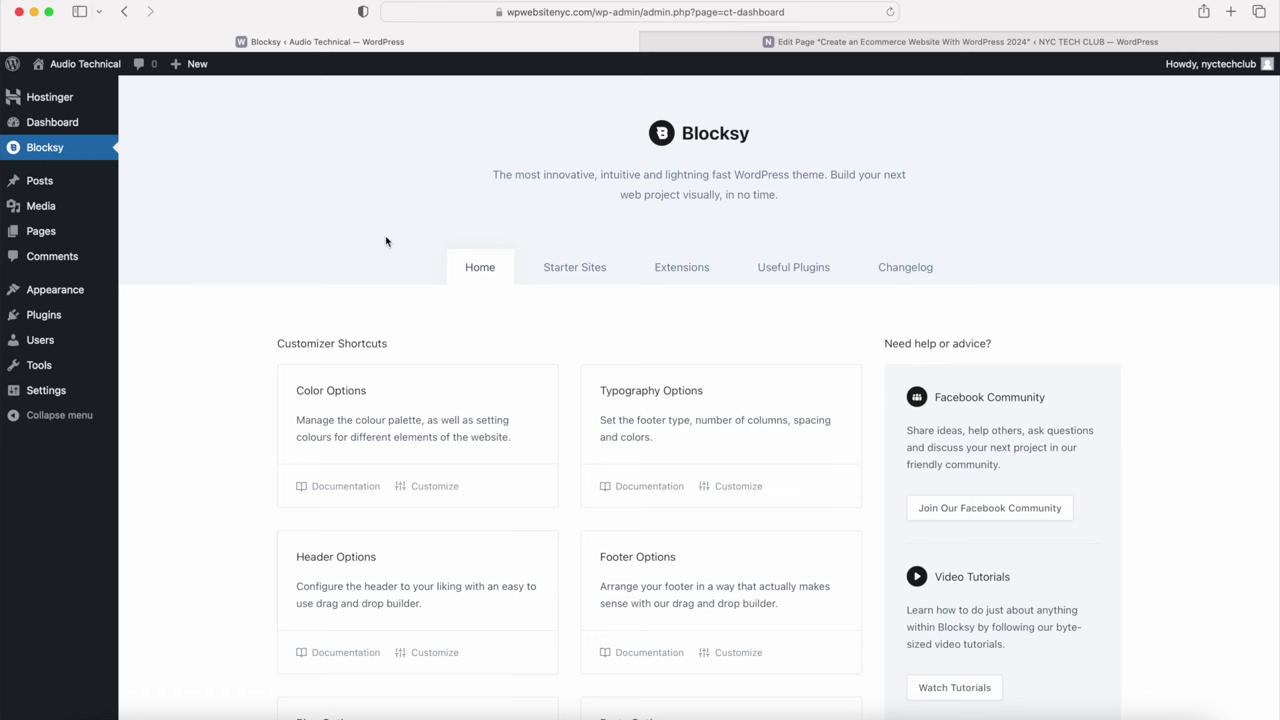
Step: Scroll through the Blocksy dashboard Home tab to review its Customizer Shortcuts
{"action": "scroll", "coordinate": [385, 240], "scroll_direction": "down", "scroll_amount": 7}
{"action": "scroll", "coordinate": [385, 240], "scroll_direction": "up", "scroll_amount": 5}
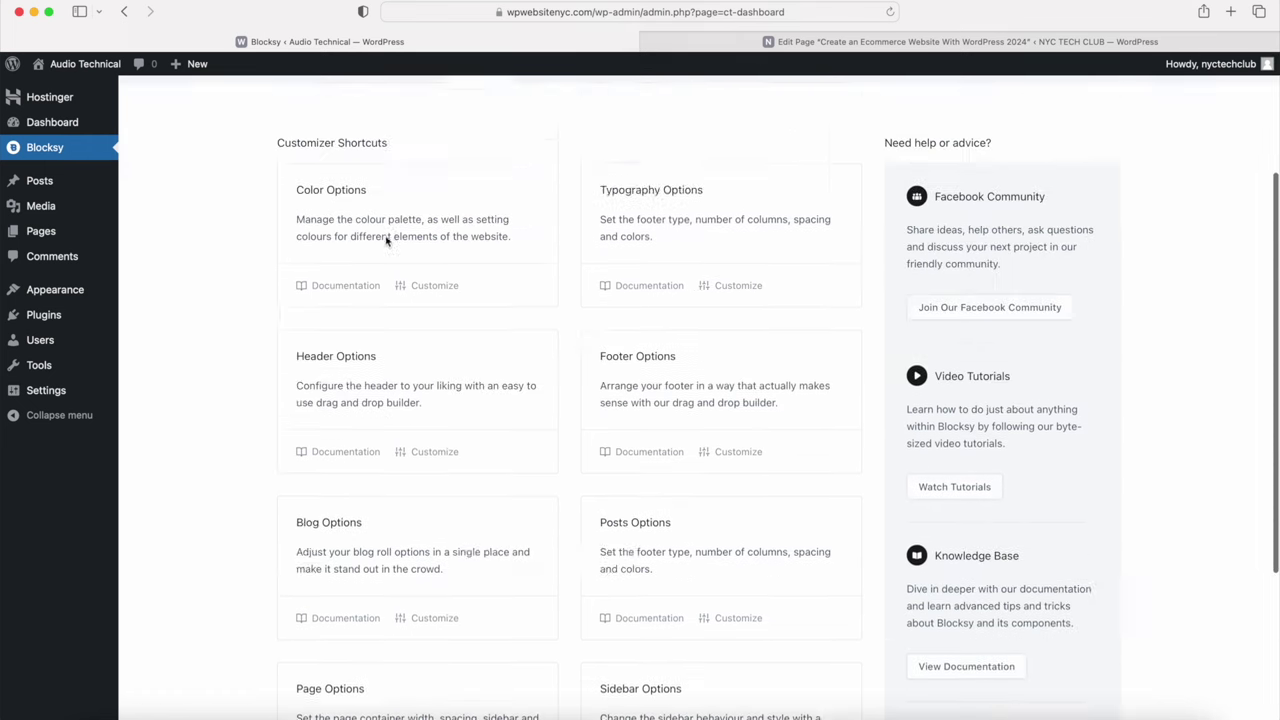
{"action": "scroll", "coordinate": [385, 240], "scroll_direction": "up", "scroll_amount": 3}
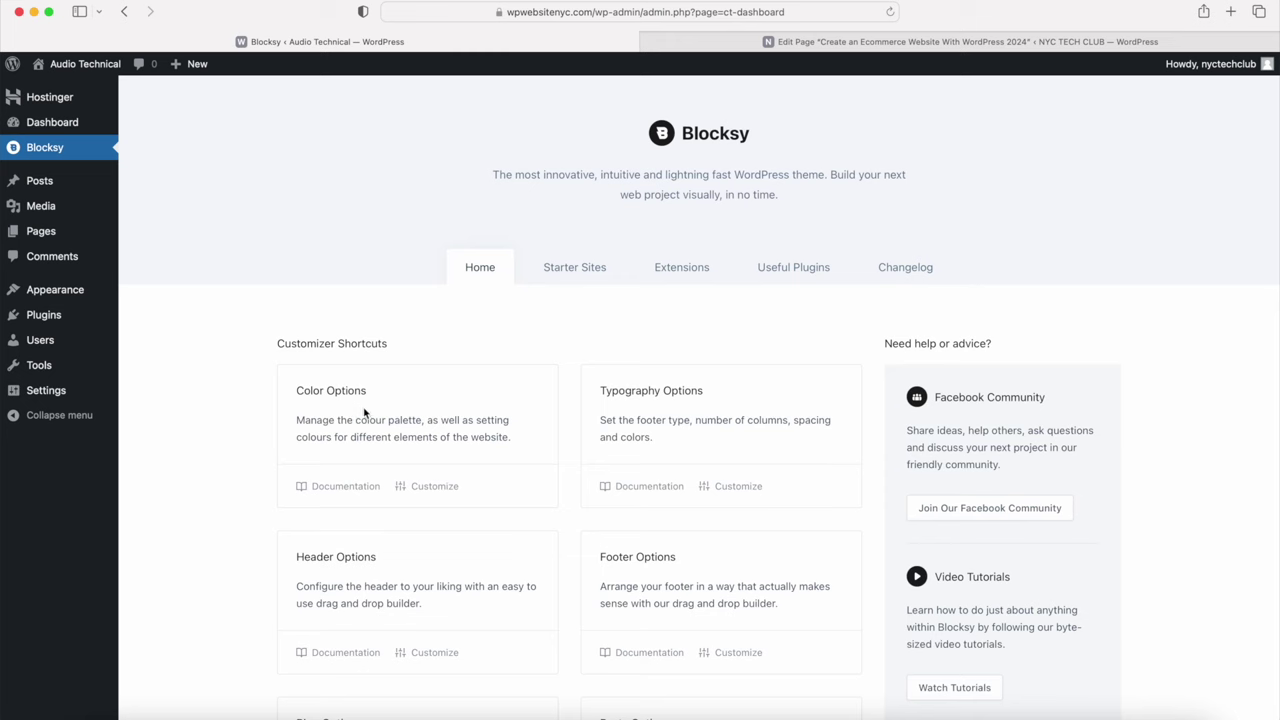
{"action": "scroll", "coordinate": [391, 443], "scroll_direction": "down", "scroll_amount": 5}
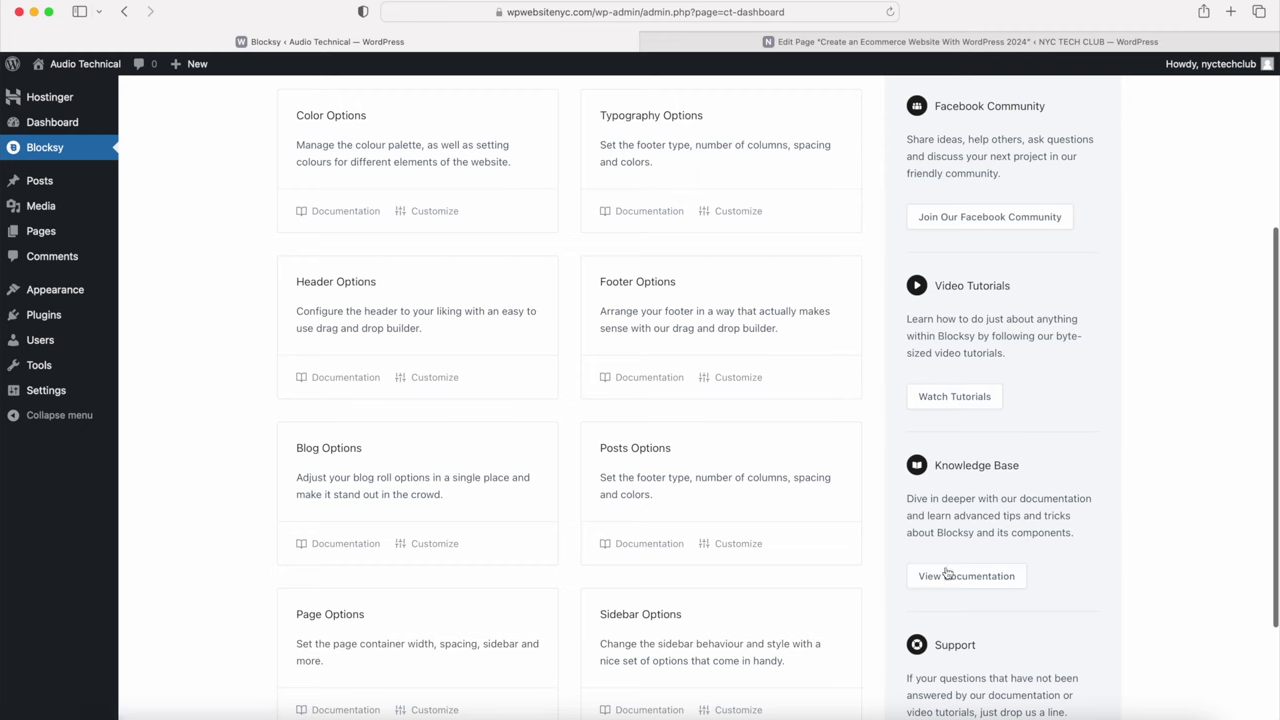
{"action": "scroll", "coordinate": [946, 667], "scroll_direction": "up", "scroll_amount": 5}
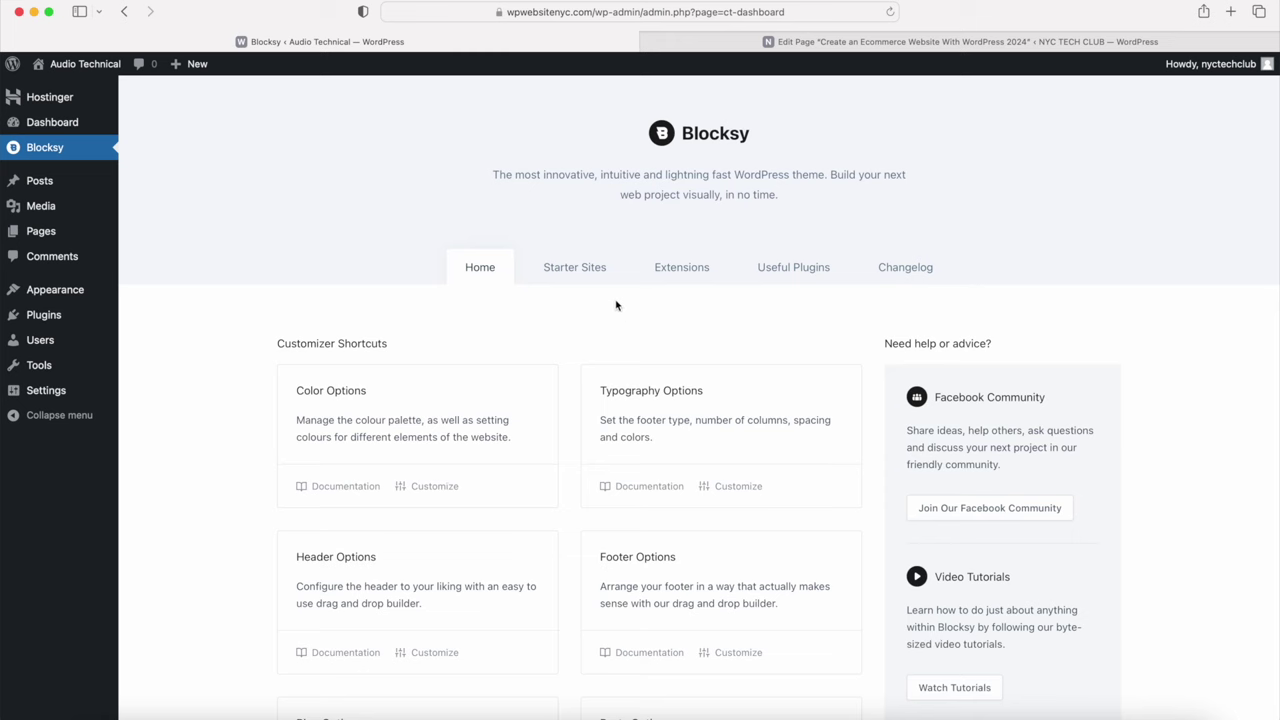
Step: Browse Blocksy's Starter Sites down to the Garderobe card and preview its demo
{"action": "left_click", "coordinate": [568, 272]}
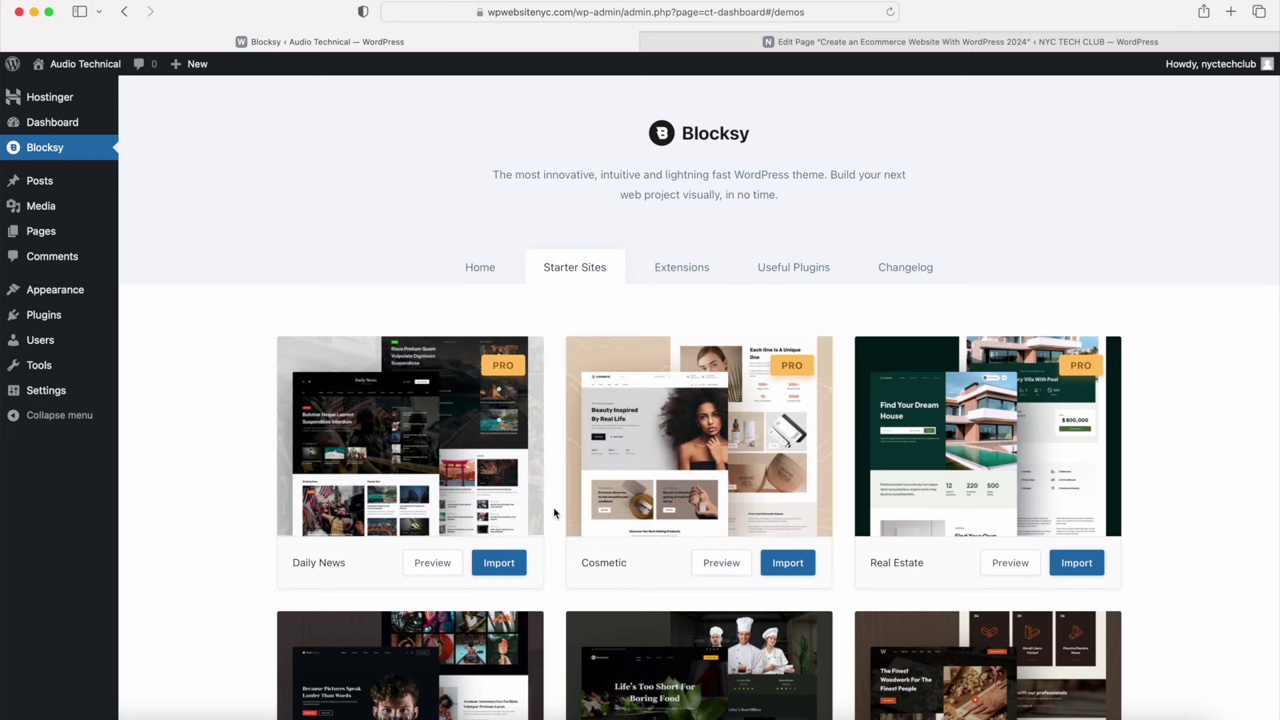
{"action": "scroll", "coordinate": [554, 513], "scroll_direction": "down", "scroll_amount": 5}
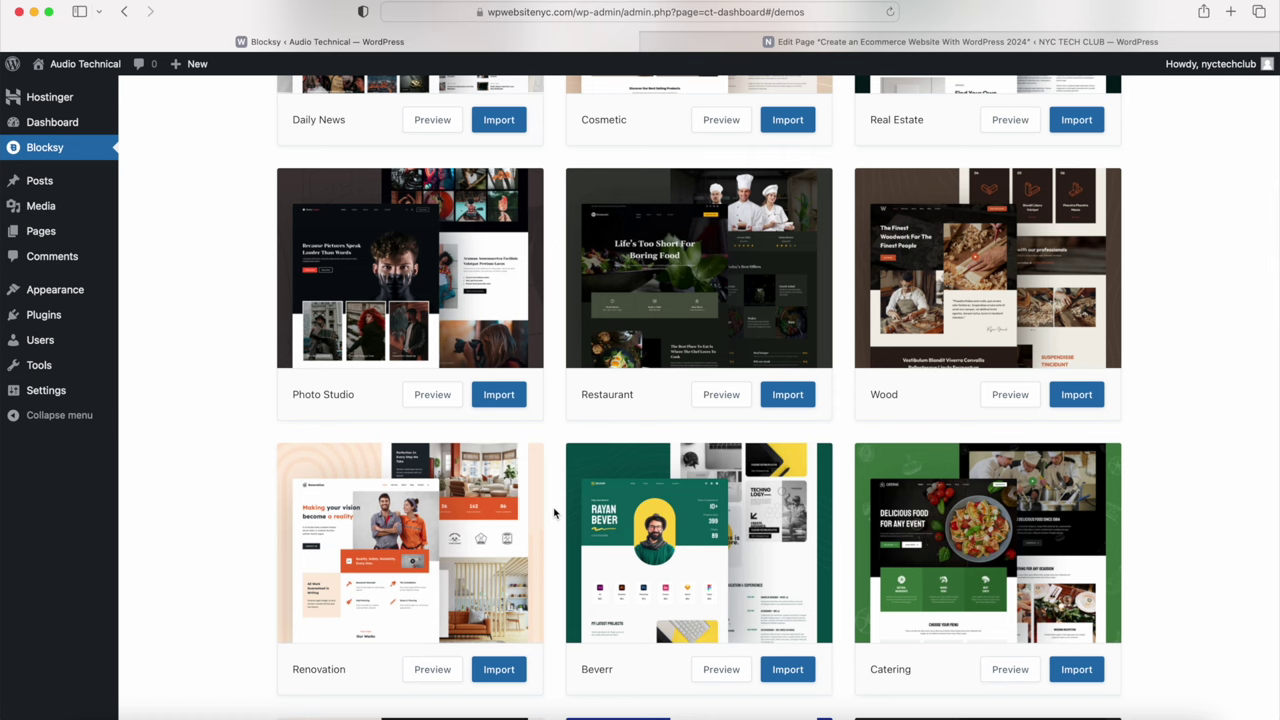
{"action": "scroll", "coordinate": [554, 513], "scroll_direction": "down", "scroll_amount": 6}
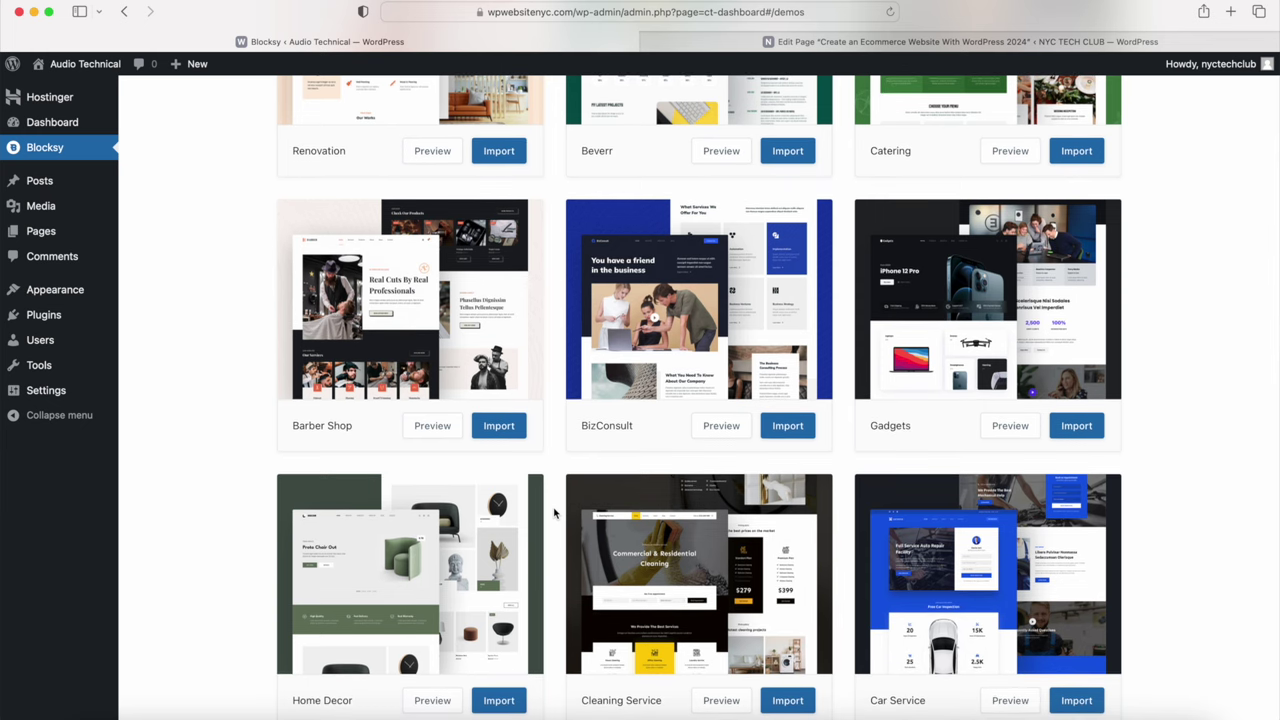
{"action": "scroll", "coordinate": [554, 513], "scroll_direction": "down", "scroll_amount": 4}
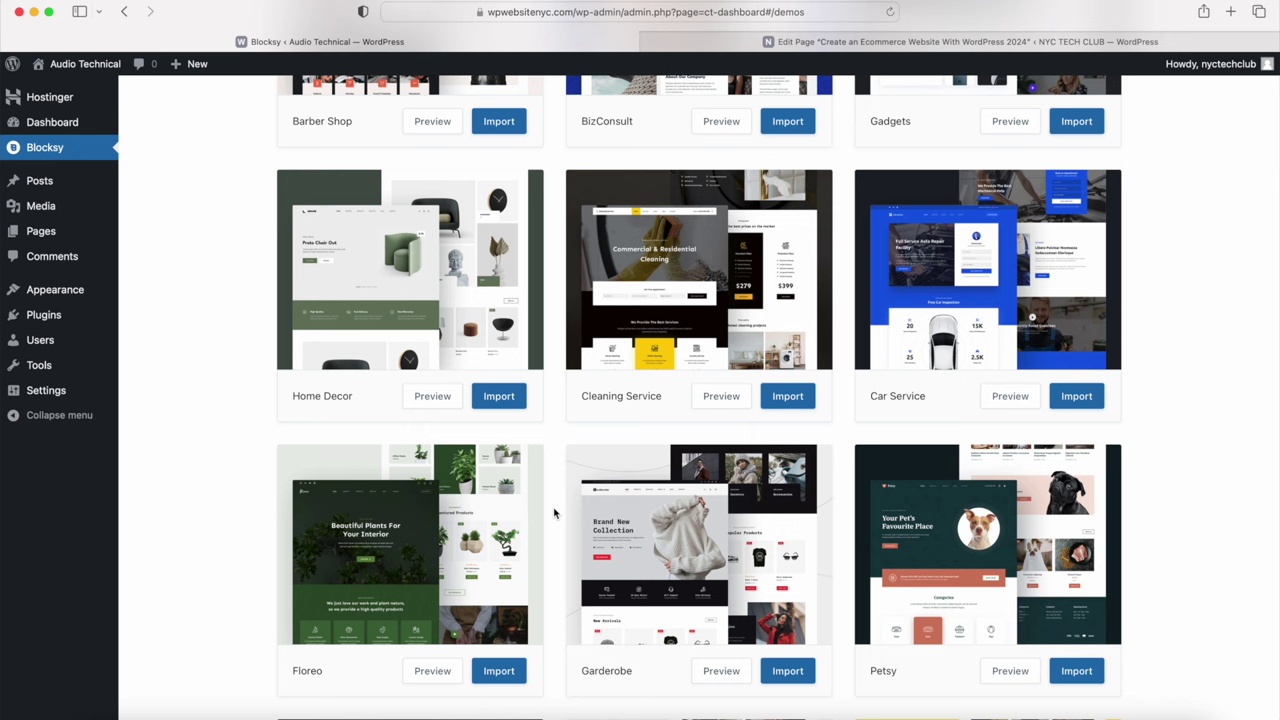
{"action": "mouse_move", "coordinate": [678, 492]}
{"action": "scroll", "coordinate": [620, 550], "scroll_direction": "down", "scroll_amount": 4}
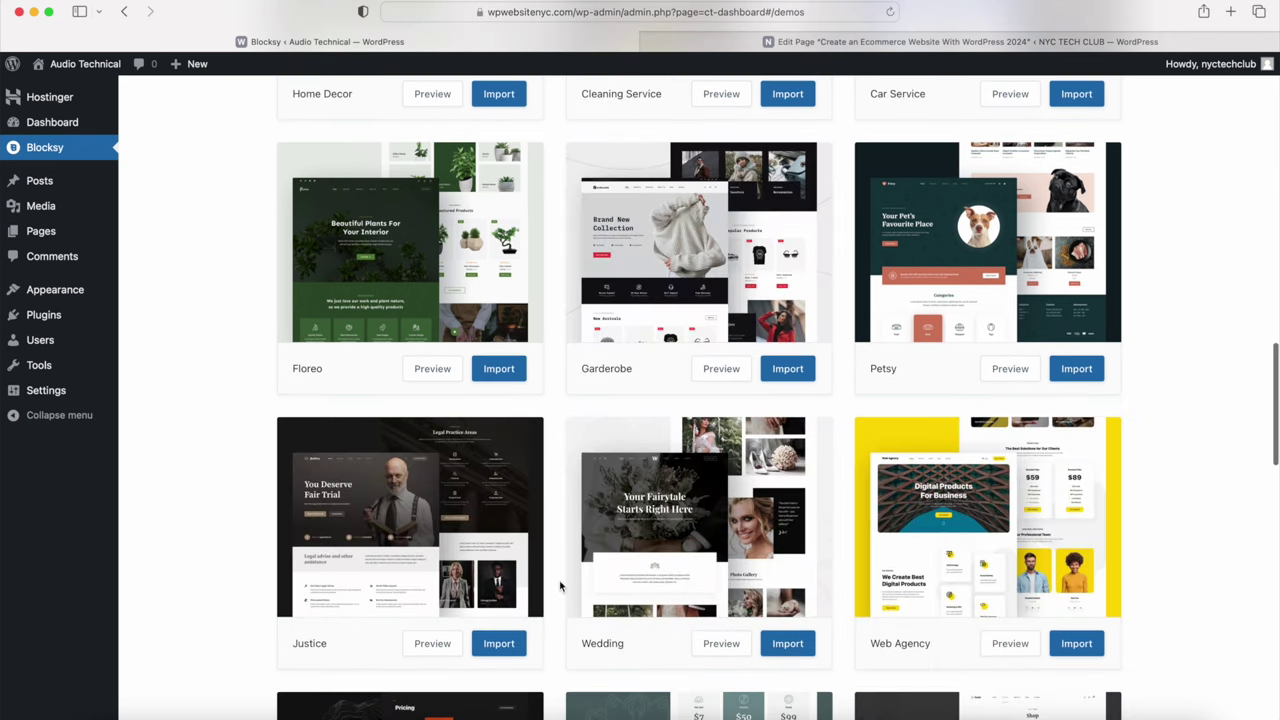
{"action": "mouse_move", "coordinate": [734, 283]}
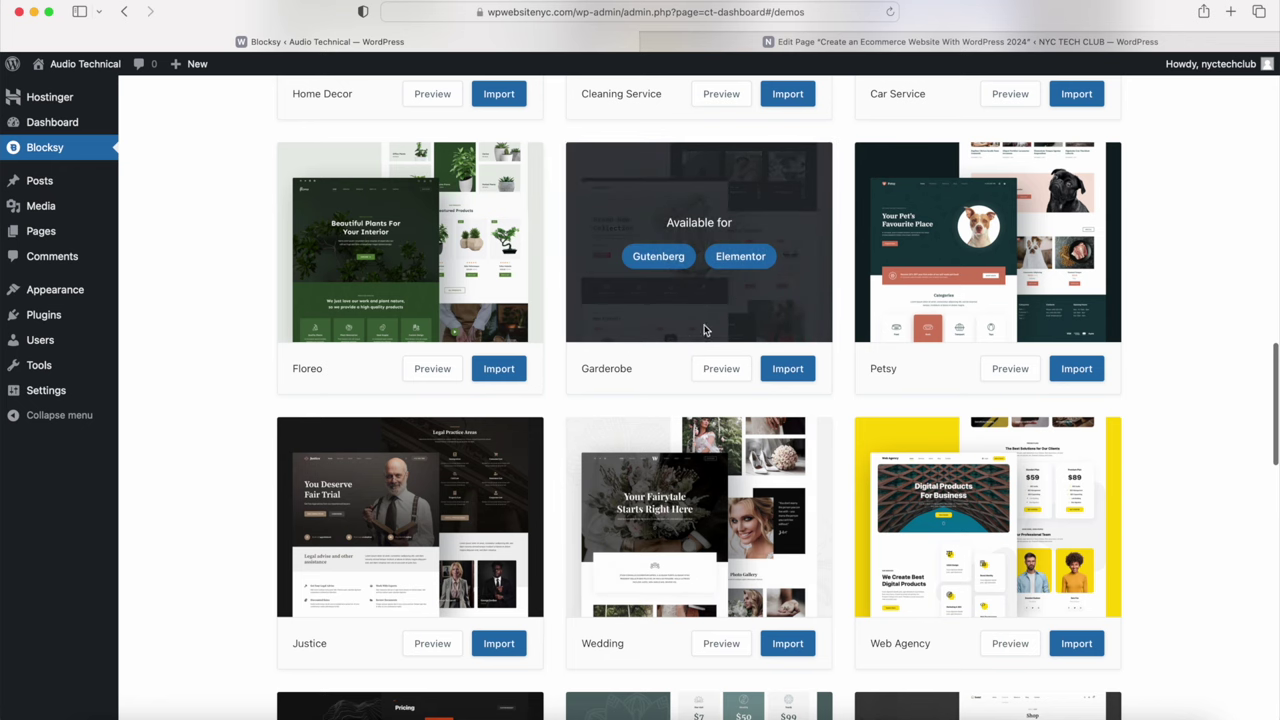
{"action": "left_click", "coordinate": [717, 369]}
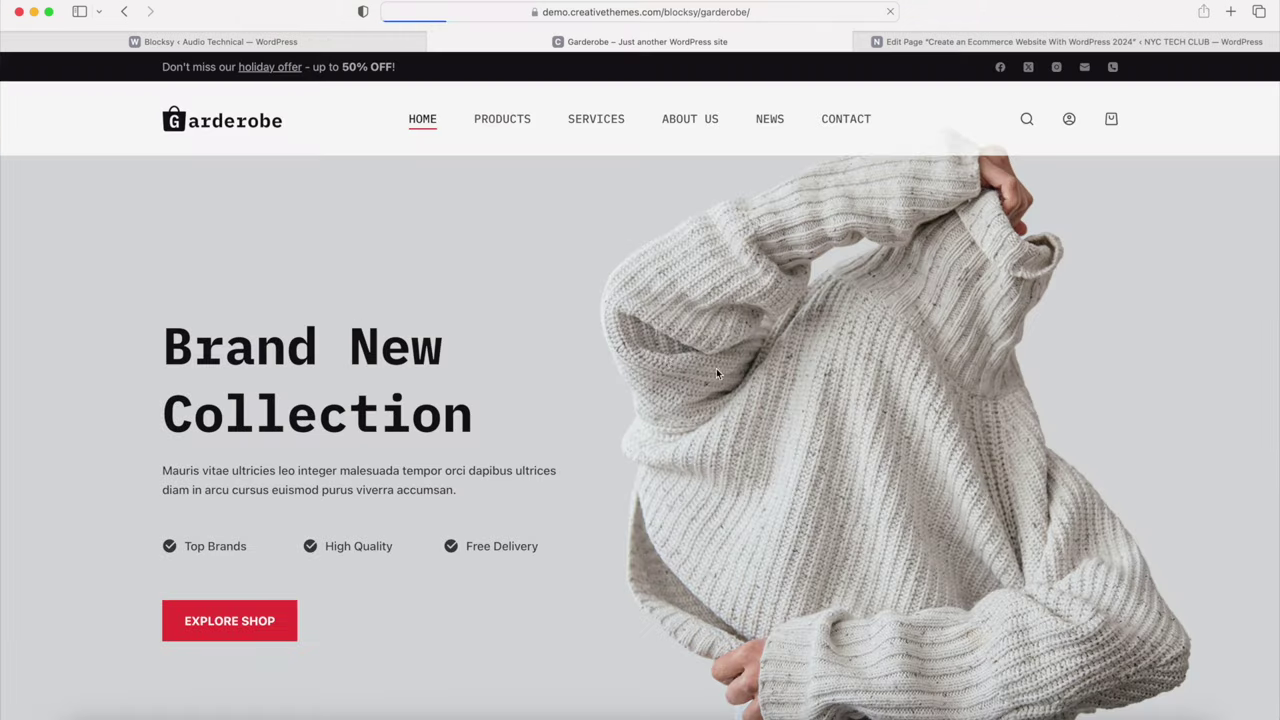
Step: Look through the Garderobe demo preview, then close it to return to the Blocksy starter sites
{"action": "scroll", "coordinate": [600, 312], "scroll_direction": "down", "scroll_amount": 5}
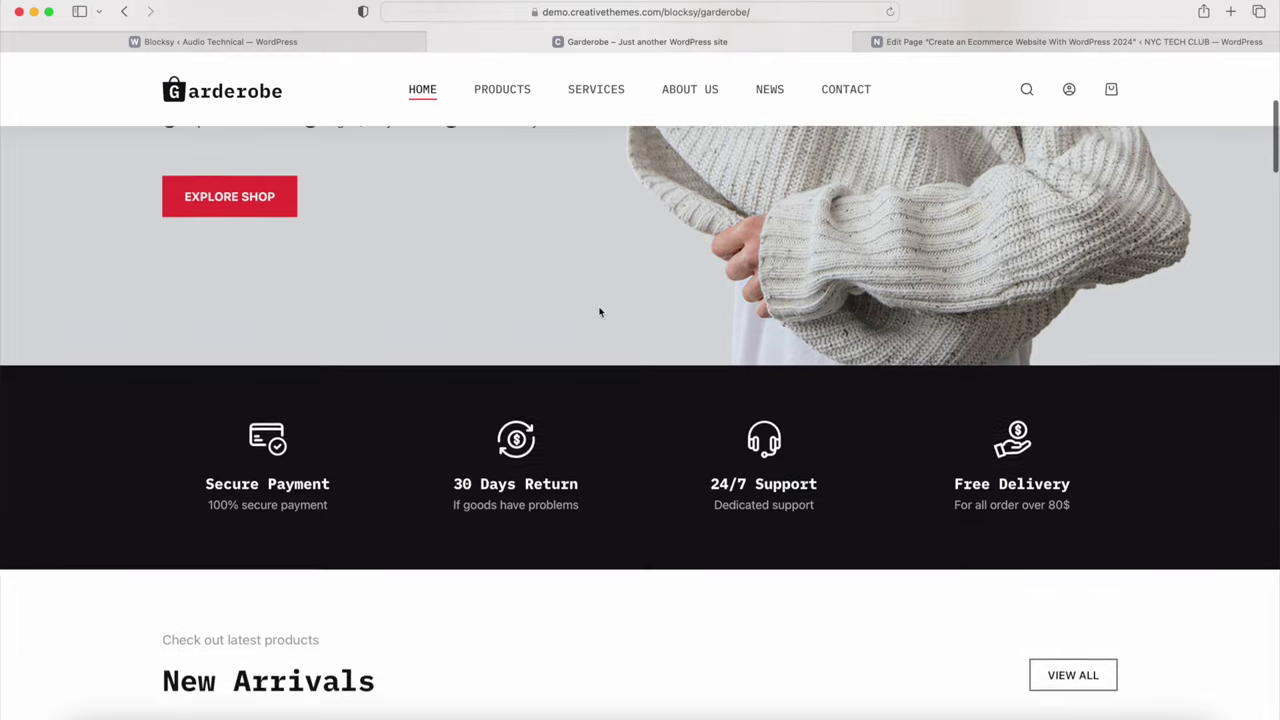
{"action": "scroll", "coordinate": [600, 313], "scroll_direction": "down", "scroll_amount": 5}
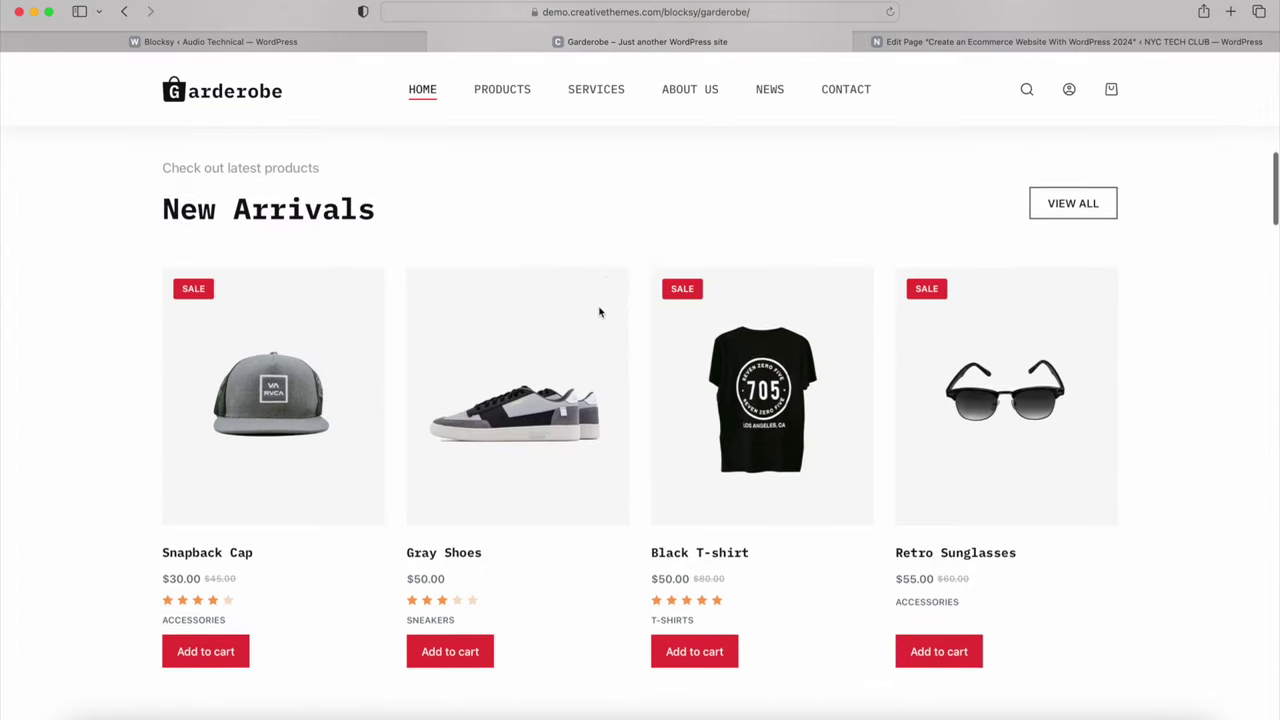
{"action": "scroll", "coordinate": [600, 313], "scroll_direction": "down", "scroll_amount": 5}
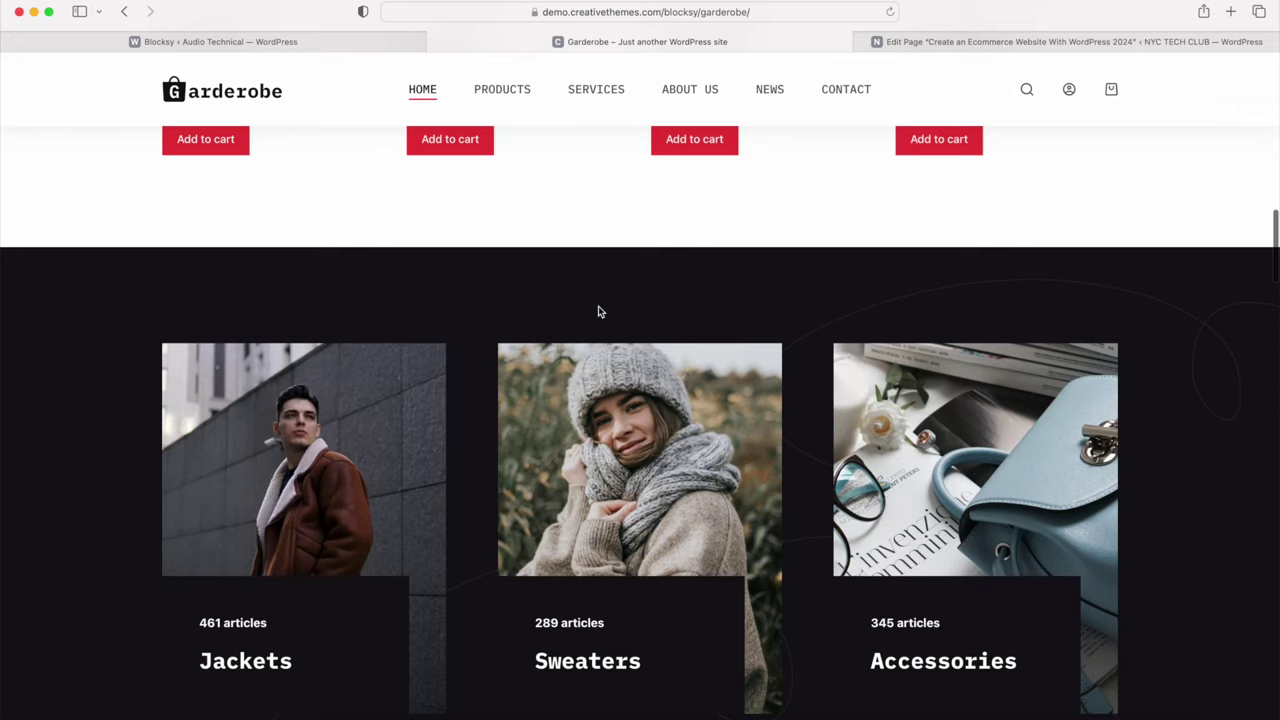
{"action": "scroll", "coordinate": [600, 312], "scroll_direction": "down", "scroll_amount": 6}
{"action": "scroll", "coordinate": [600, 312], "scroll_direction": "up", "scroll_amount": 15}
{"action": "scroll", "coordinate": [598, 312], "scroll_direction": "up", "scroll_amount": 4}
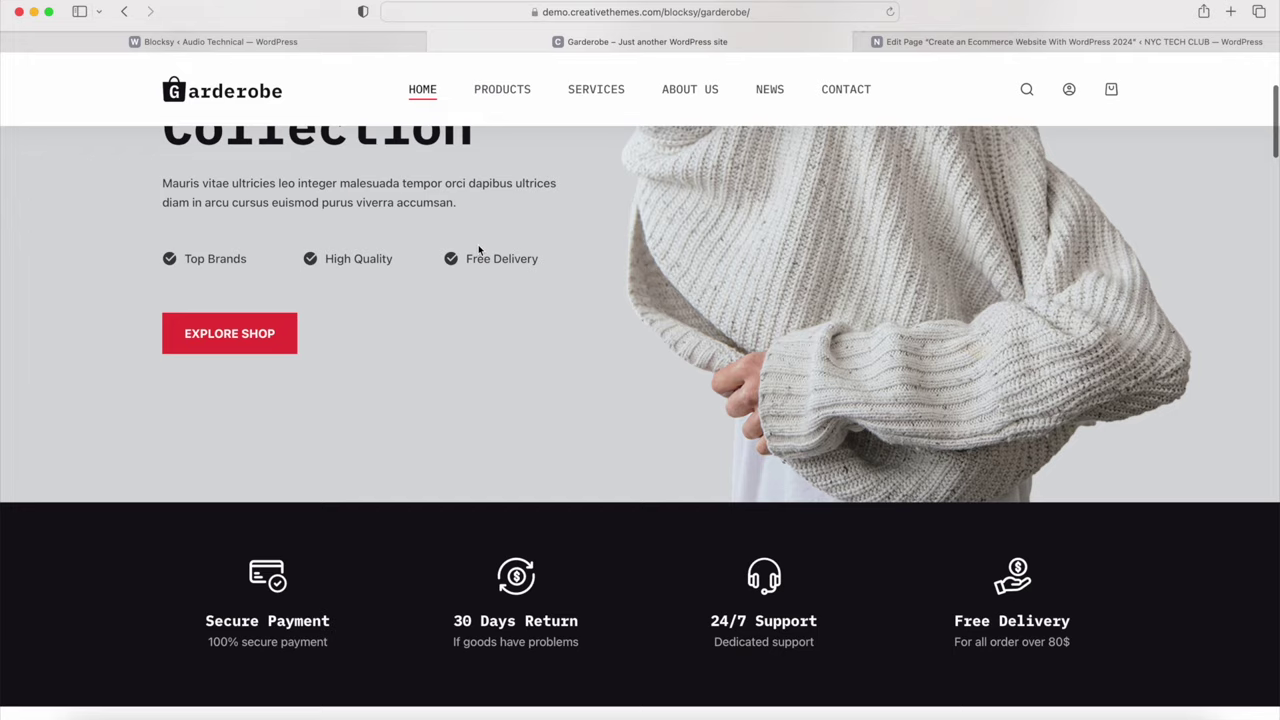
{"action": "left_click", "coordinate": [437, 41]}
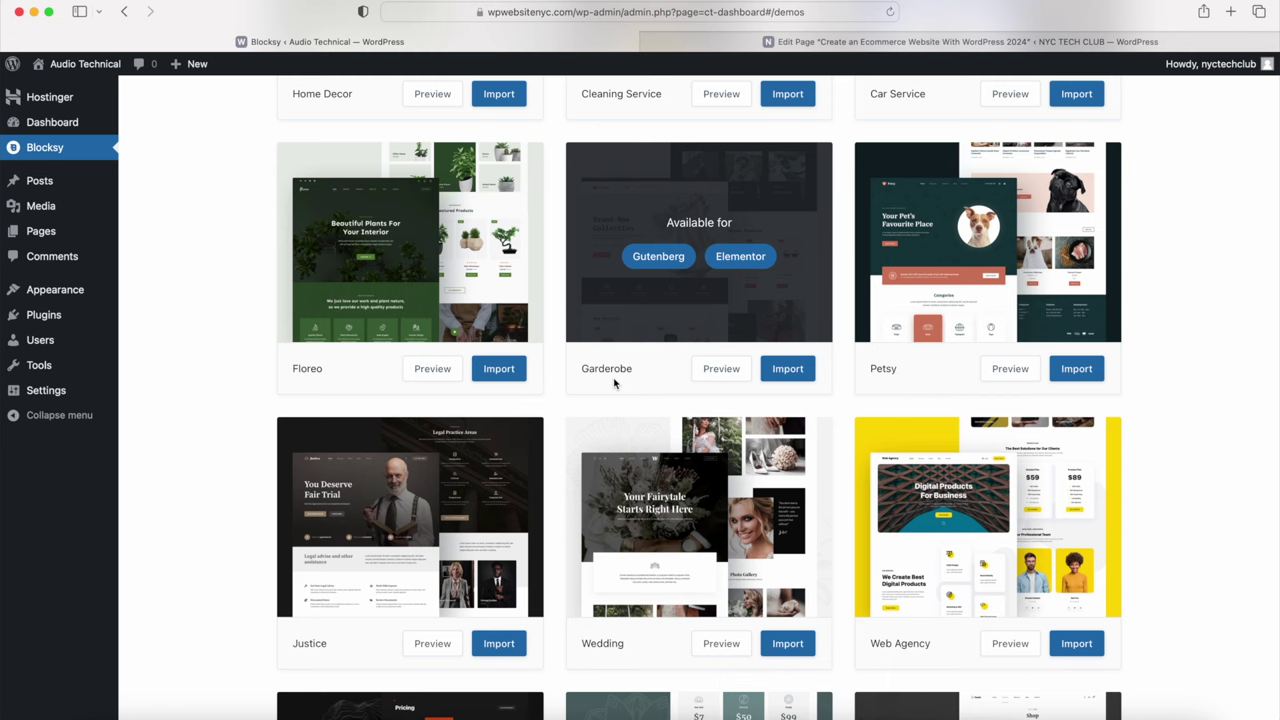
{"action": "scroll", "coordinate": [614, 383], "scroll_direction": "down", "scroll_amount": 6}
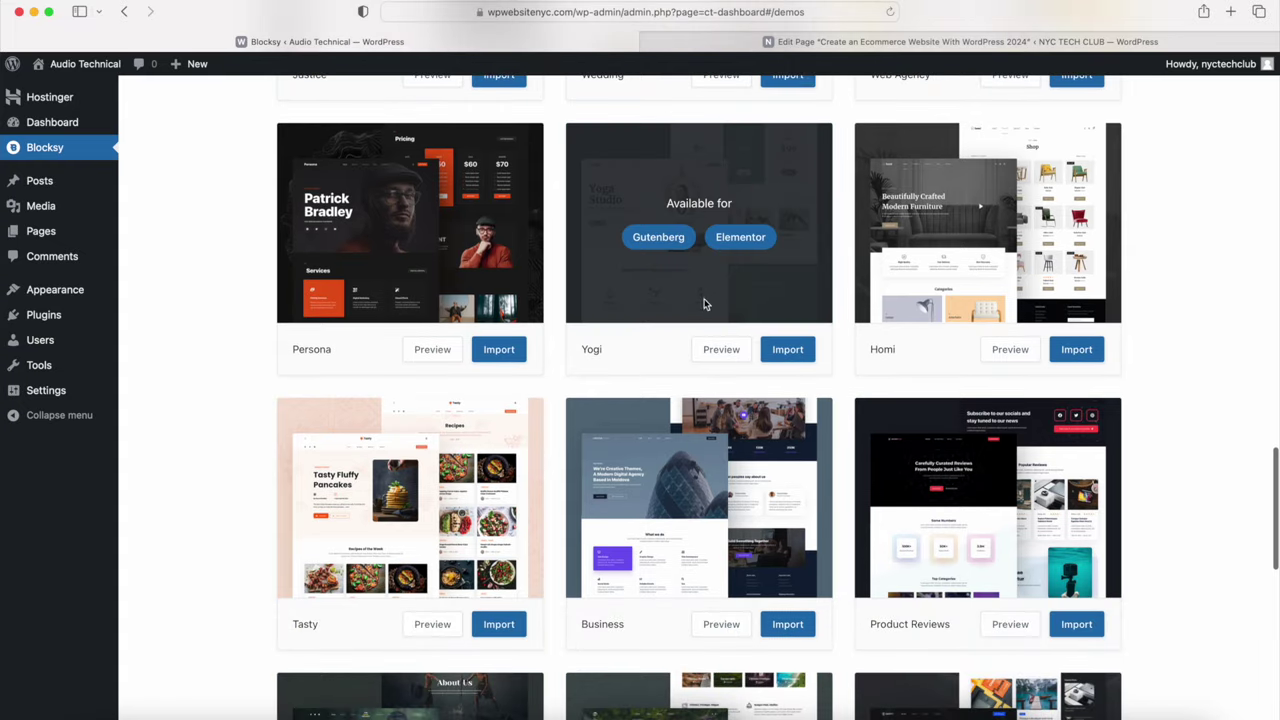
{"action": "left_click", "coordinate": [716, 355]}
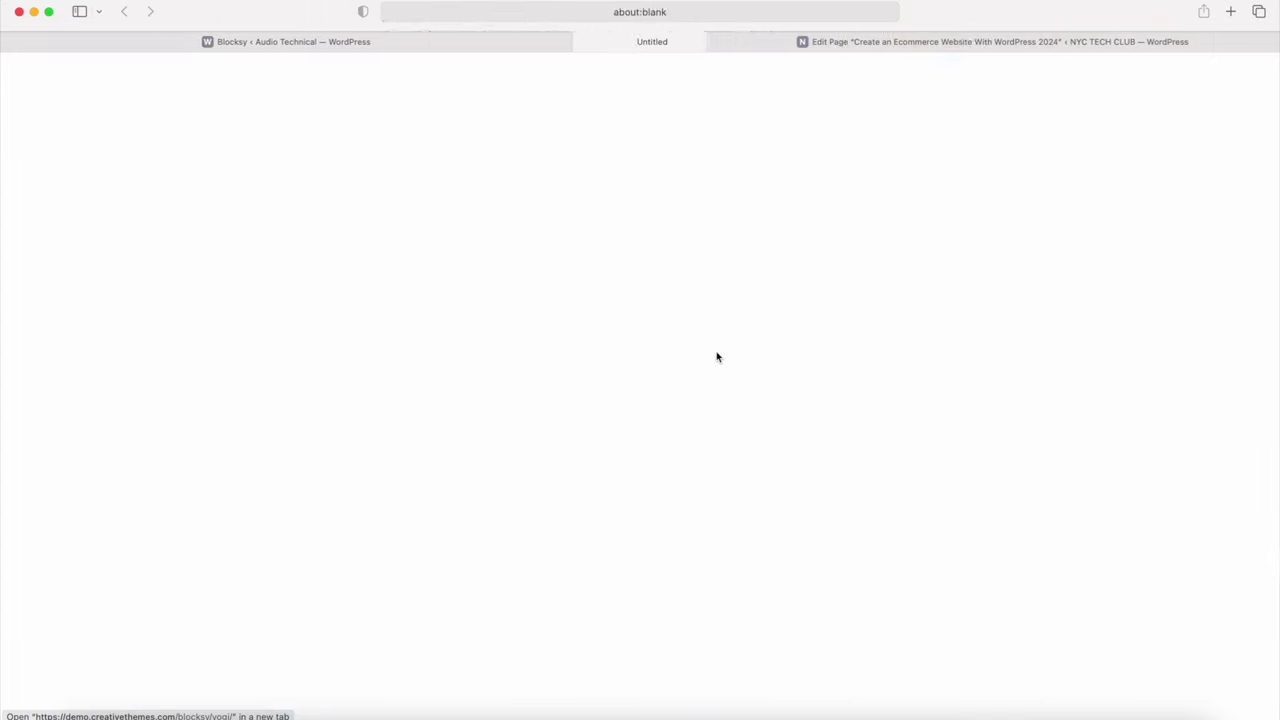
{"action": "scroll", "coordinate": [584, 303], "scroll_direction": "down", "scroll_amount": 10}
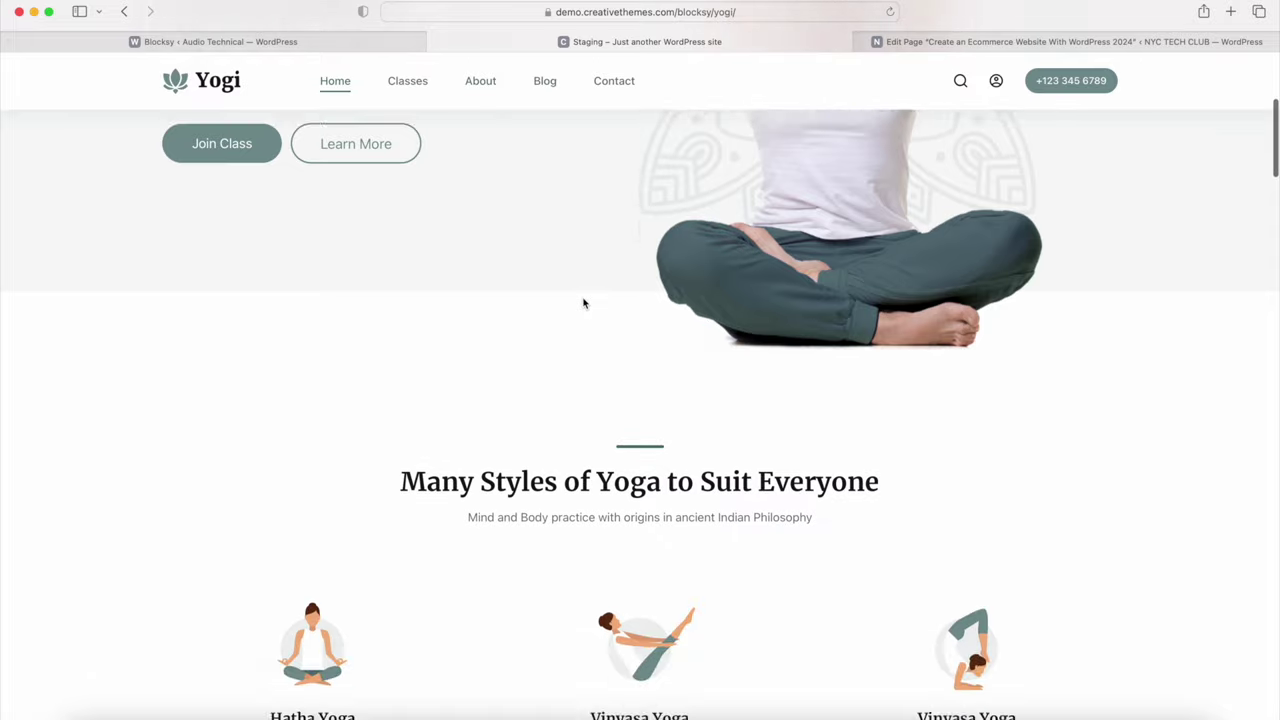
{"action": "scroll", "coordinate": [584, 303], "scroll_direction": "down", "scroll_amount": 8}
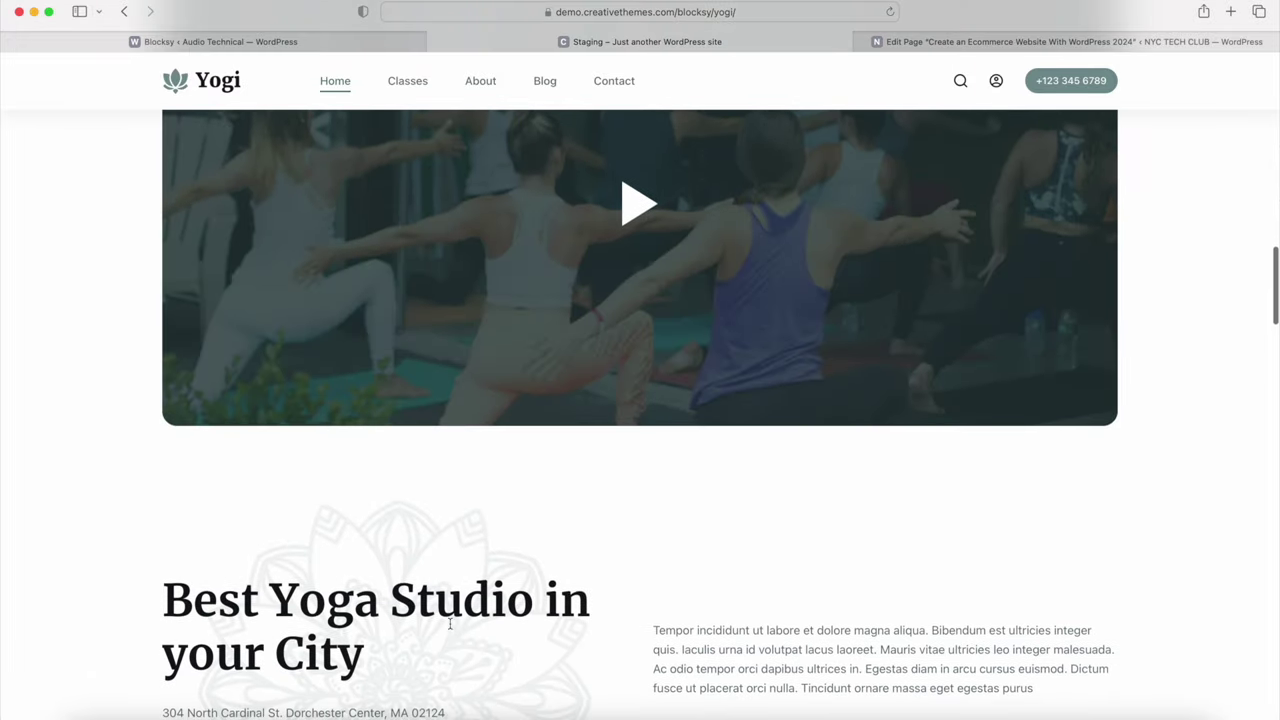
{"action": "scroll", "coordinate": [450, 622], "scroll_direction": "up", "scroll_amount": 7}
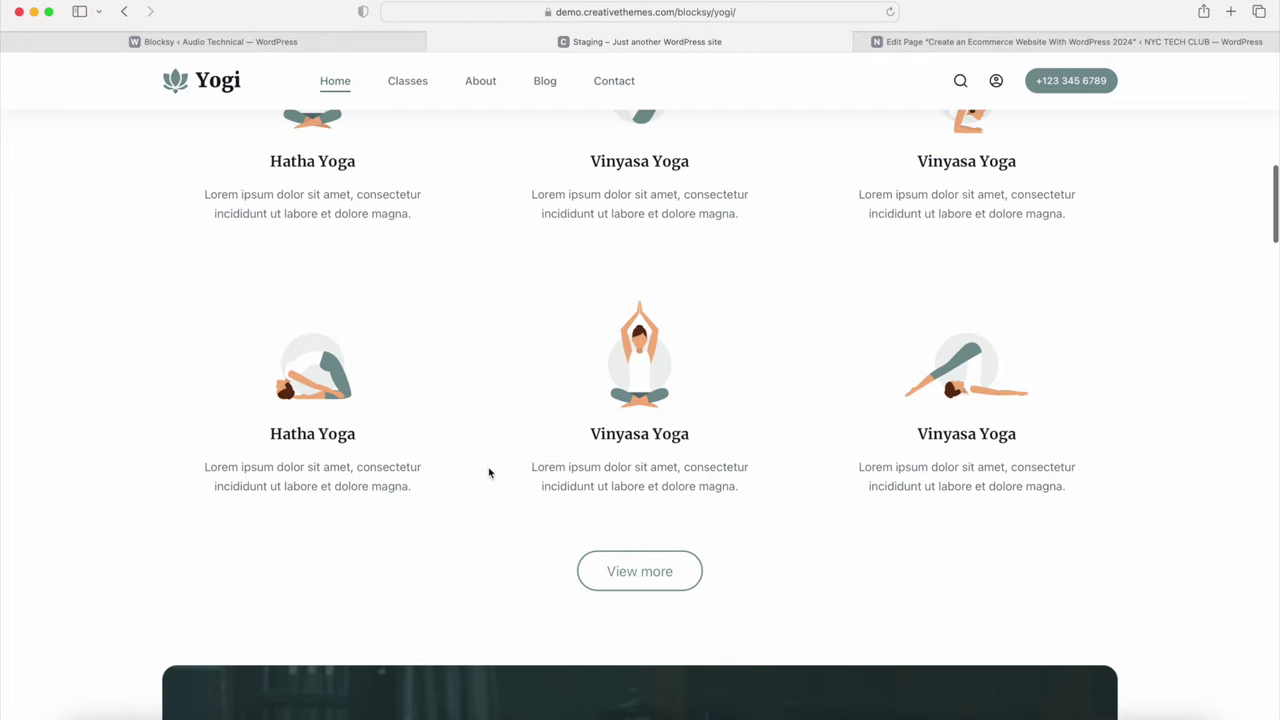
{"action": "scroll", "coordinate": [489, 473], "scroll_direction": "up", "scroll_amount": 8}
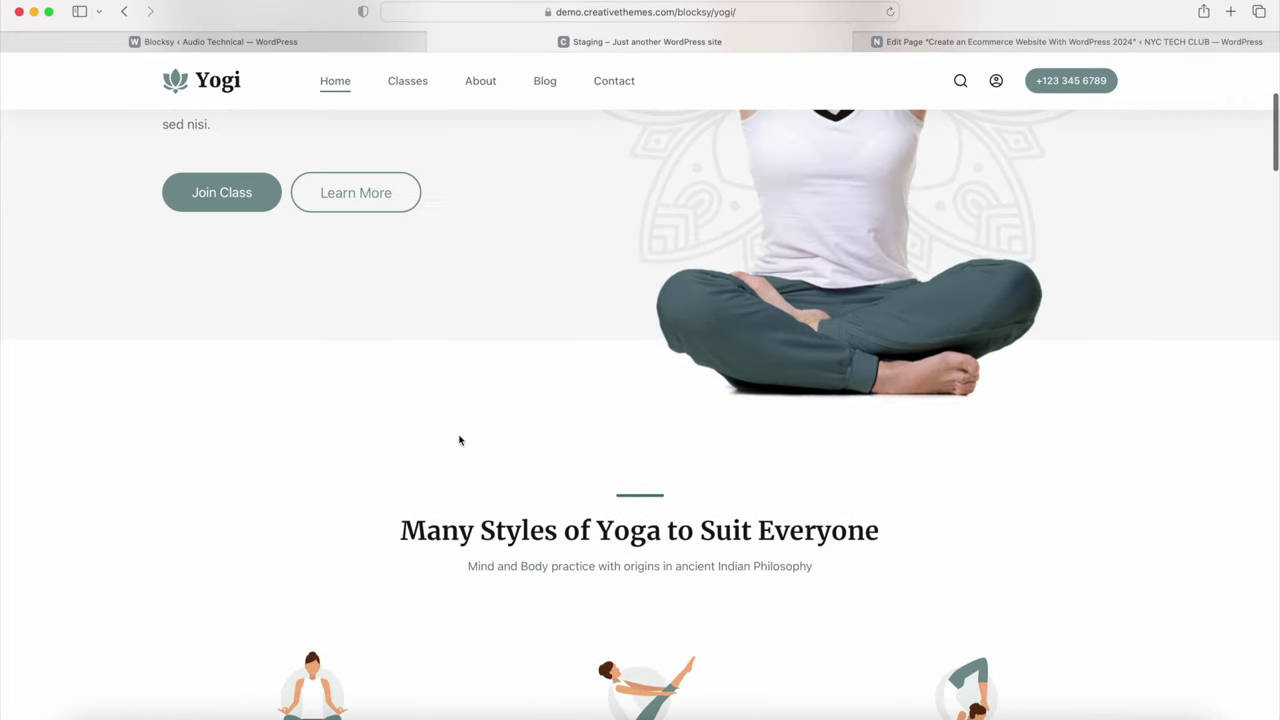
{"action": "scroll", "coordinate": [459, 441], "scroll_direction": "up", "scroll_amount": 4}
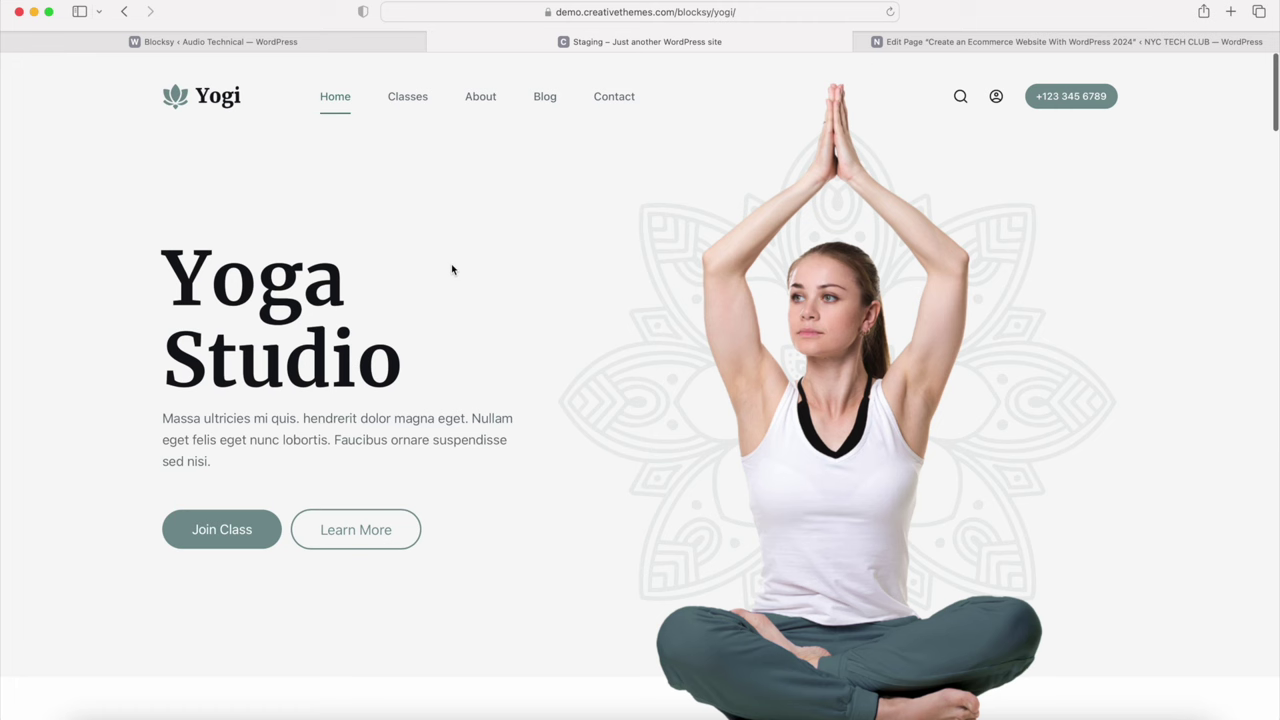
{"action": "left_click", "coordinate": [437, 42]}
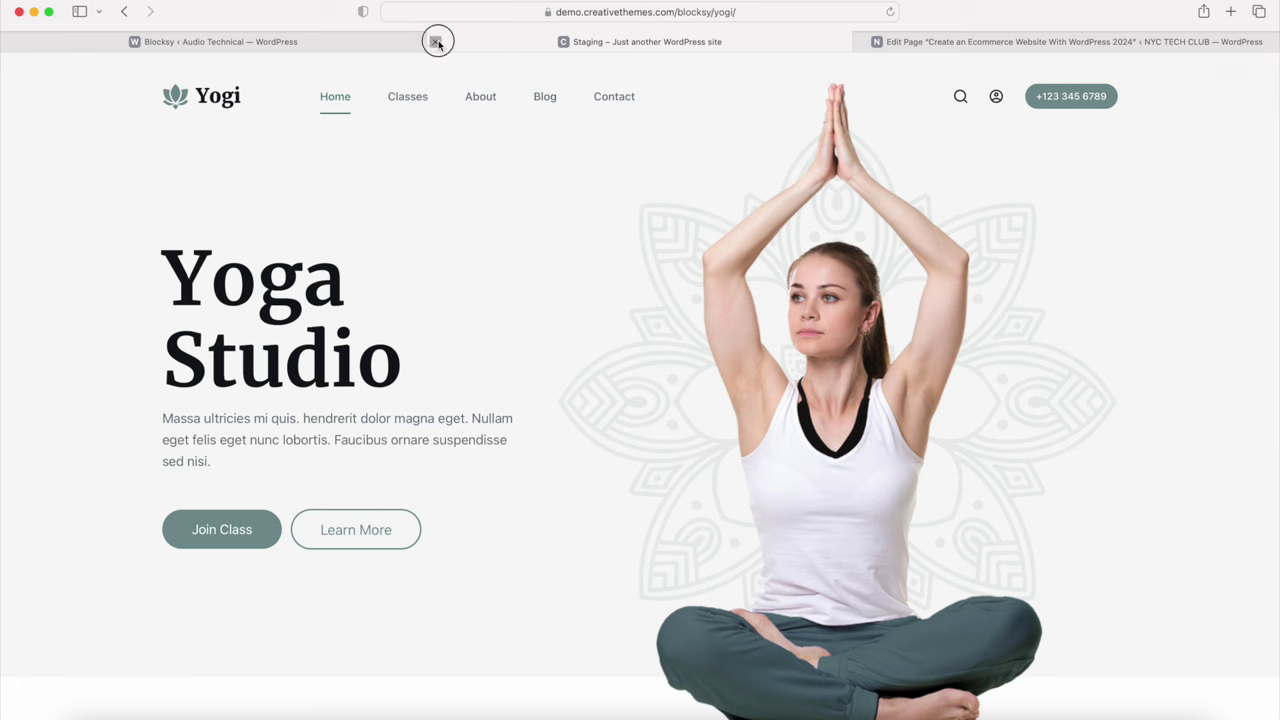
{"action": "left_click", "coordinate": [437, 42]}
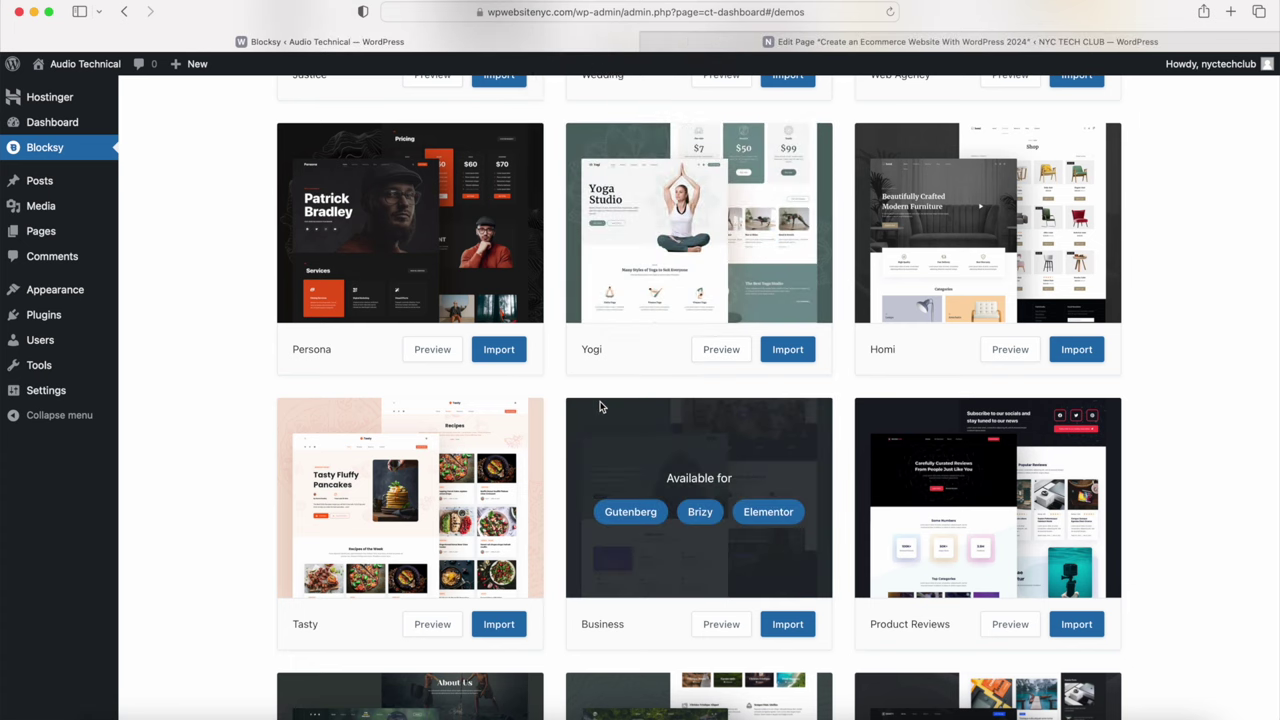
Step: Start the import of the Garderobe starter site from the Blocksy demos grid
{"action": "scroll", "coordinate": [600, 405], "scroll_direction": "up", "scroll_amount": 6}
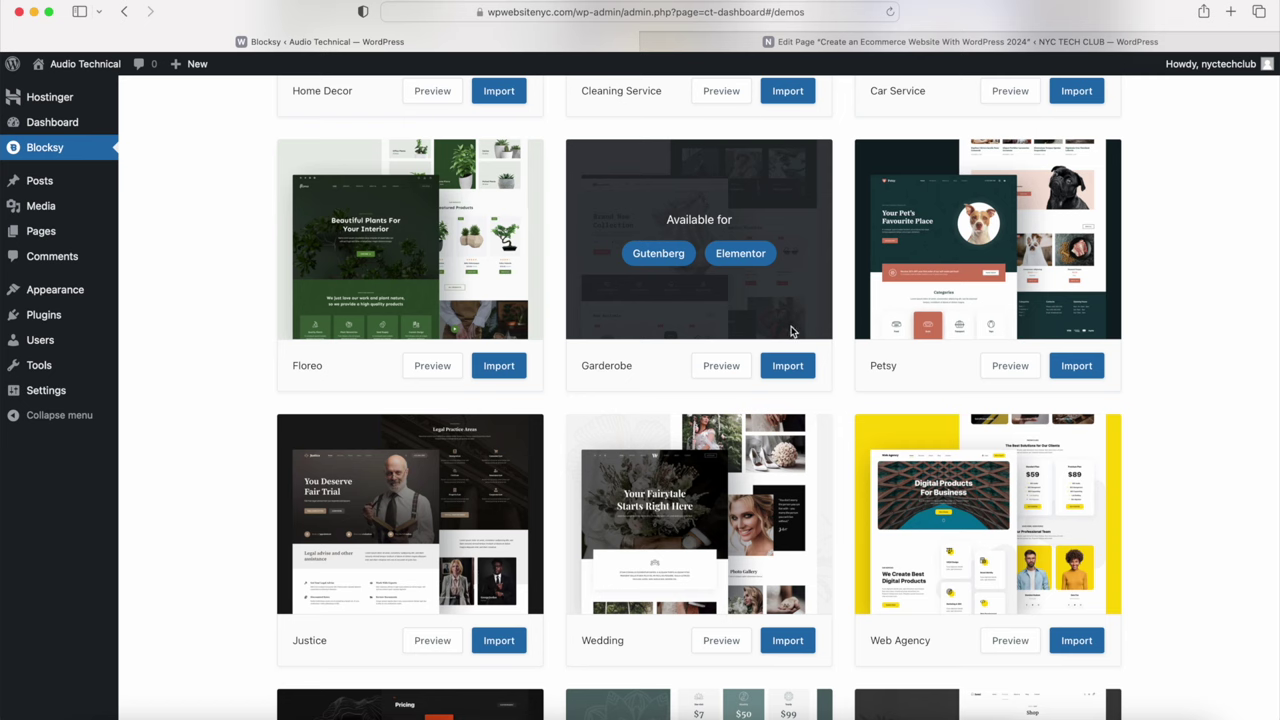
{"action": "left_click", "coordinate": [788, 367]}
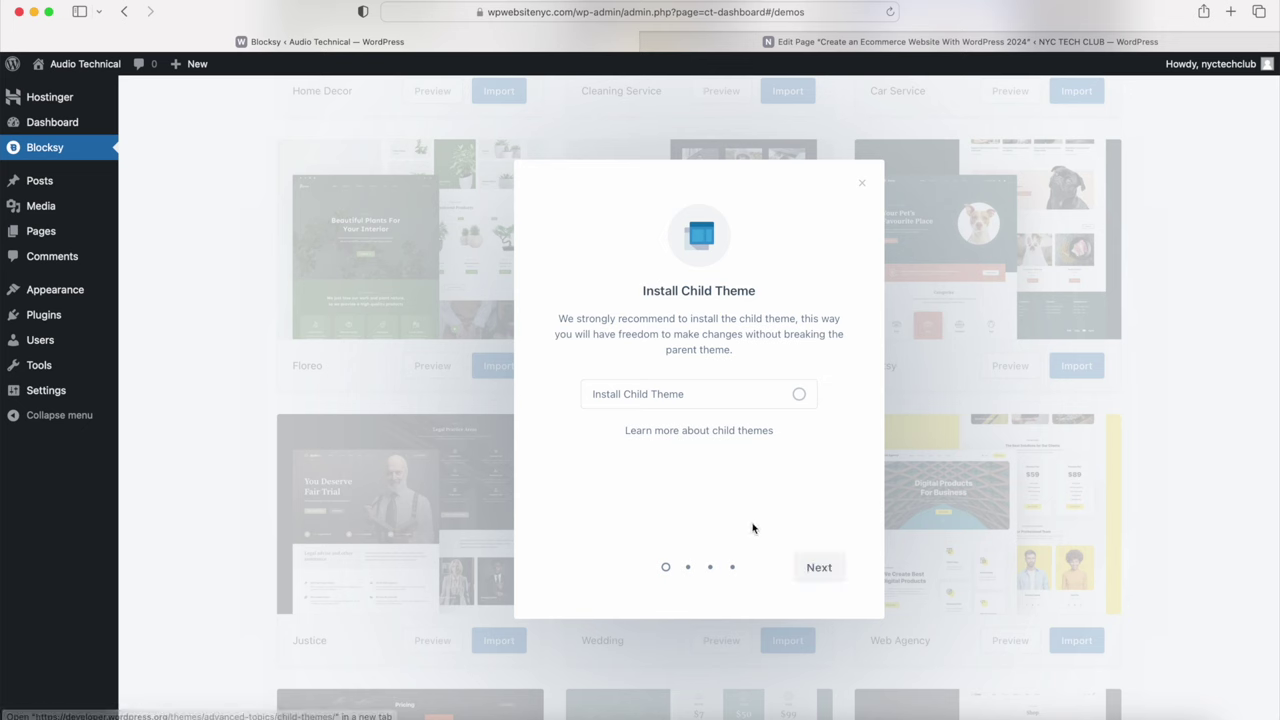
Step: Import the Garderobe starter site, keeping Gutenberg as page builder and the required plugins
{"action": "left_click", "coordinate": [821, 569]}
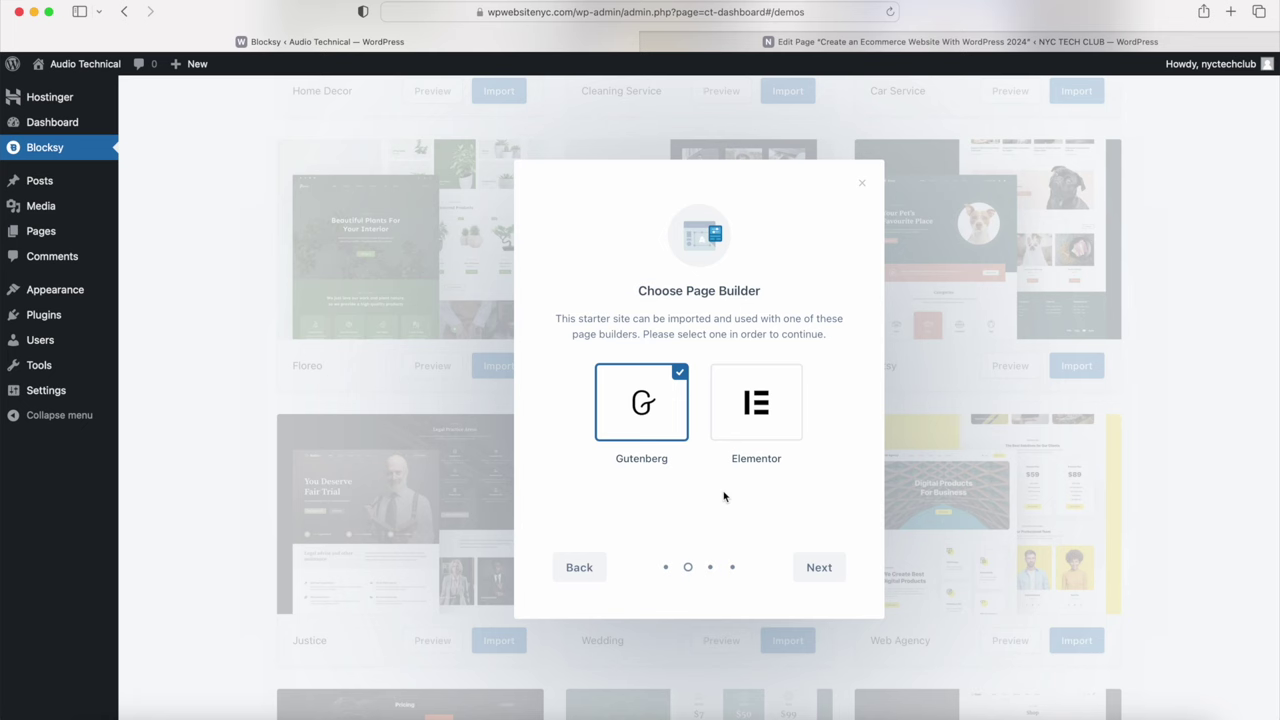
{"action": "left_click", "coordinate": [814, 567]}
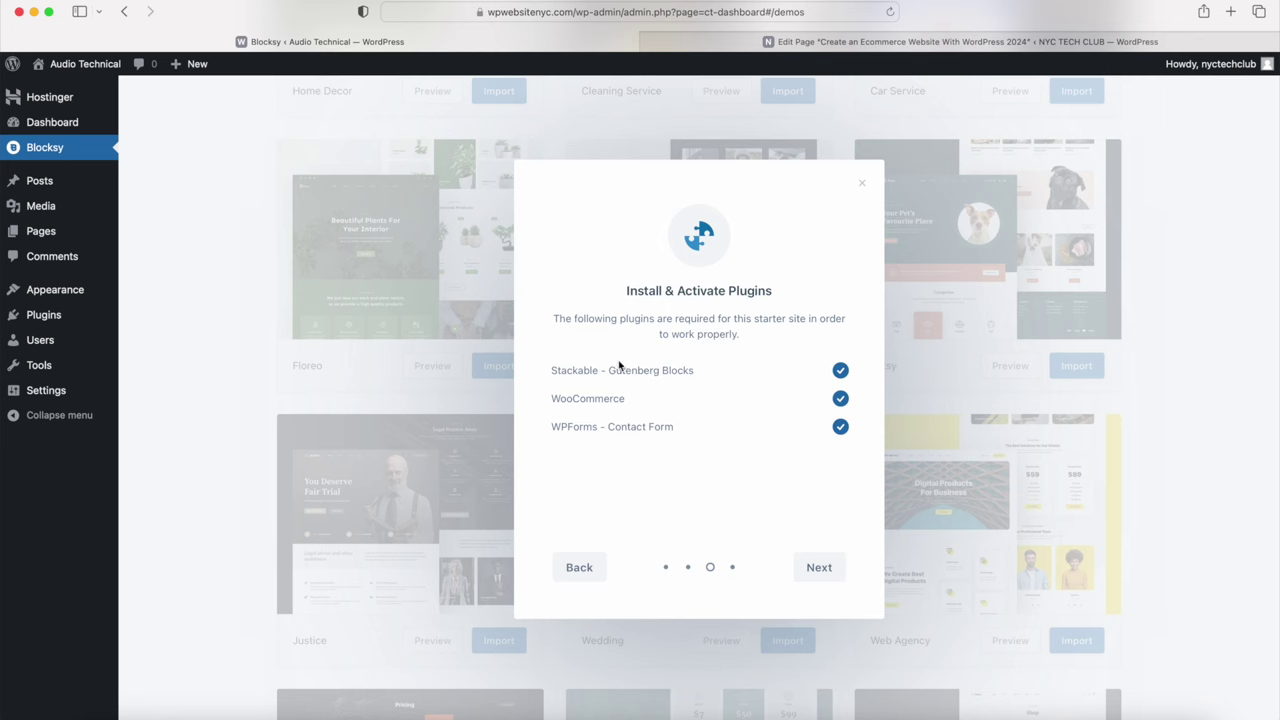
{"action": "left_click", "coordinate": [818, 570]}
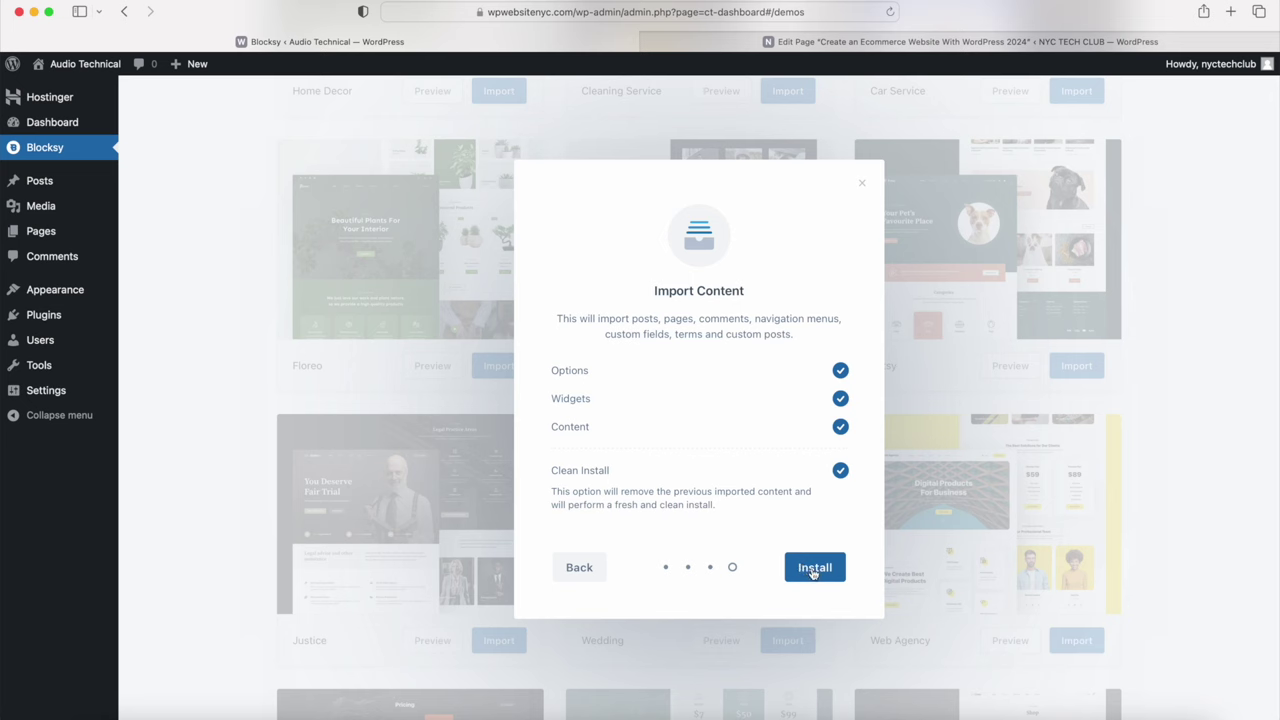
{"action": "left_click", "coordinate": [814, 568]}
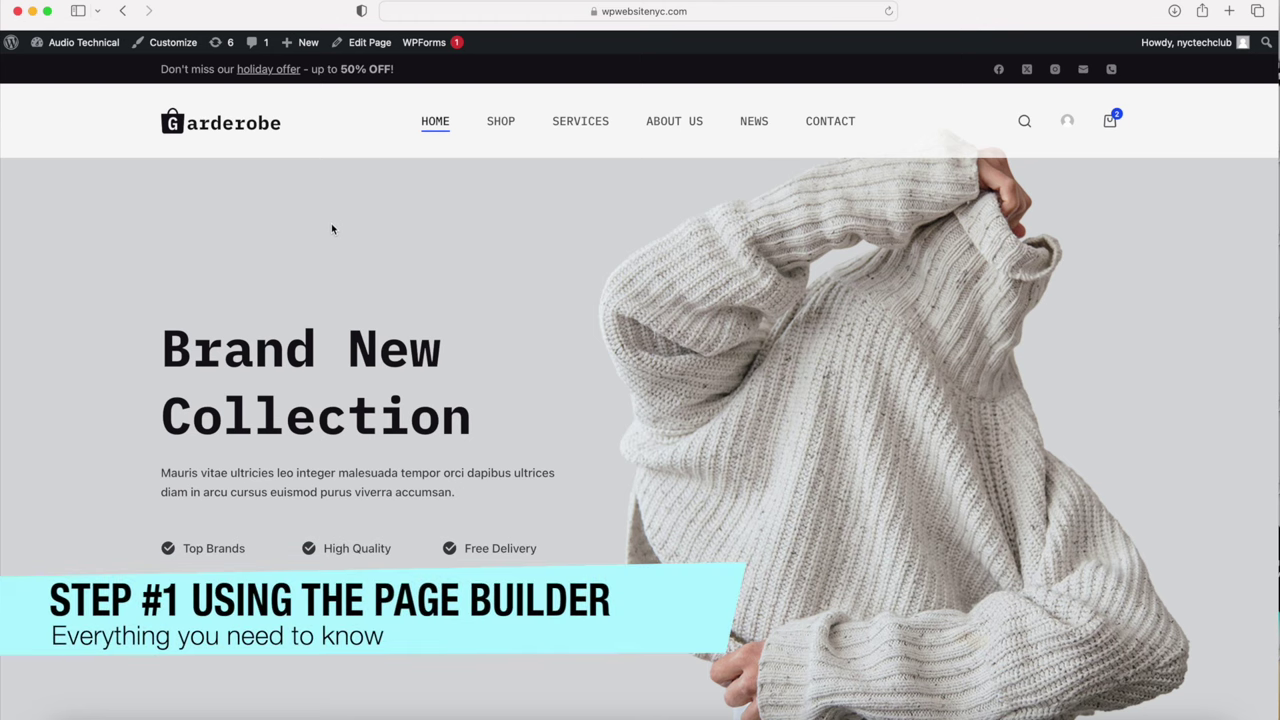
Step: Review the imported Garderobe homepage, then open its Home page in the block editor
{"action": "scroll", "coordinate": [324, 233], "scroll_direction": "down", "scroll_amount": 5}
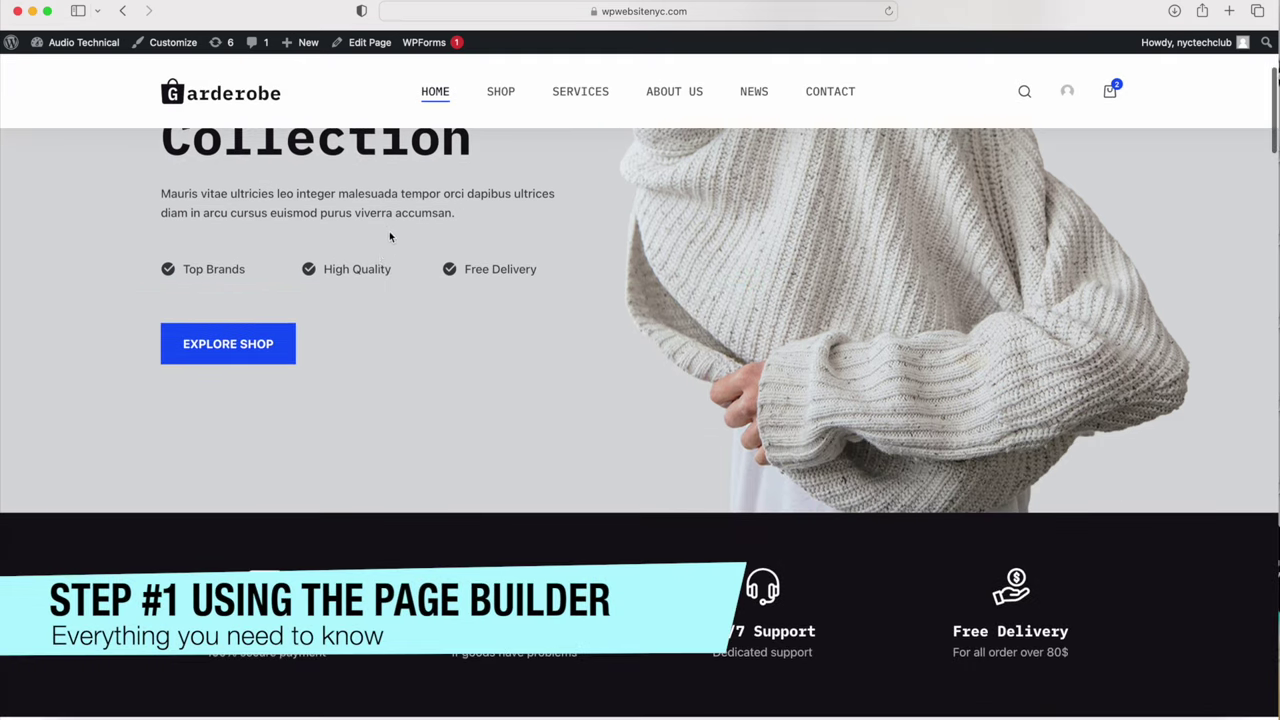
{"action": "scroll", "coordinate": [379, 382], "scroll_direction": "down", "scroll_amount": 6}
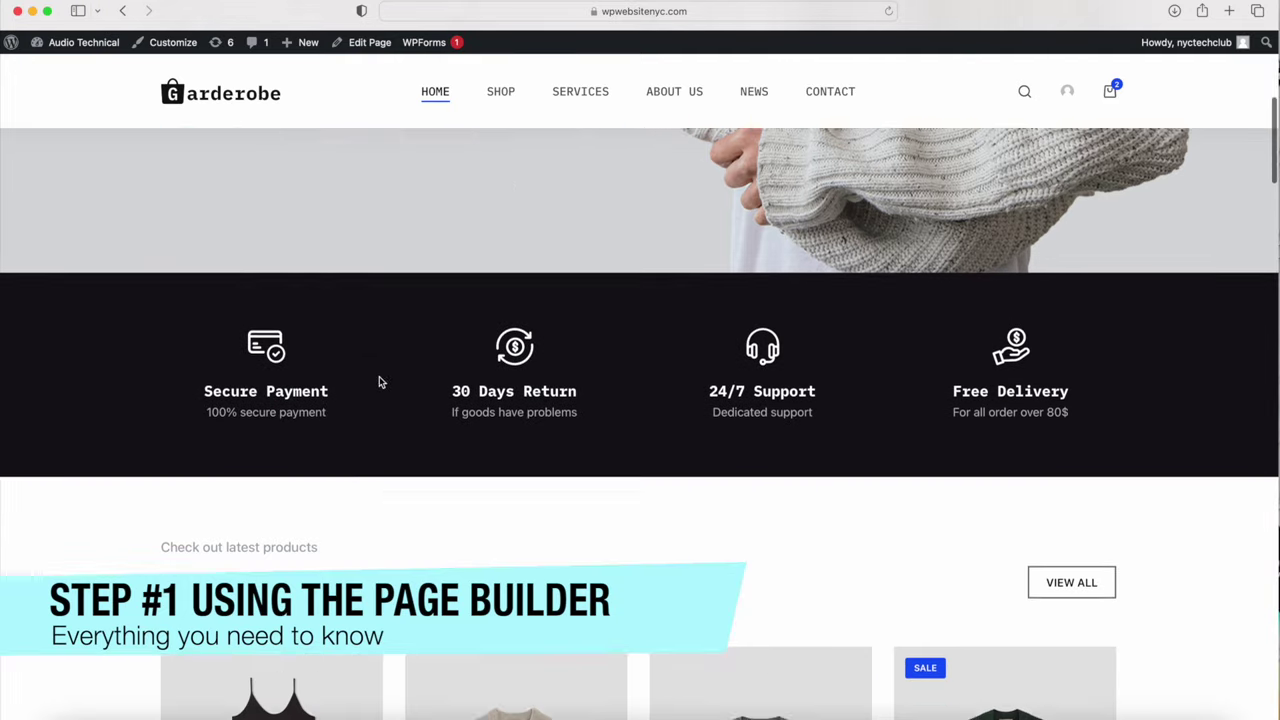
{"action": "scroll", "coordinate": [401, 449], "scroll_direction": "down", "scroll_amount": 5}
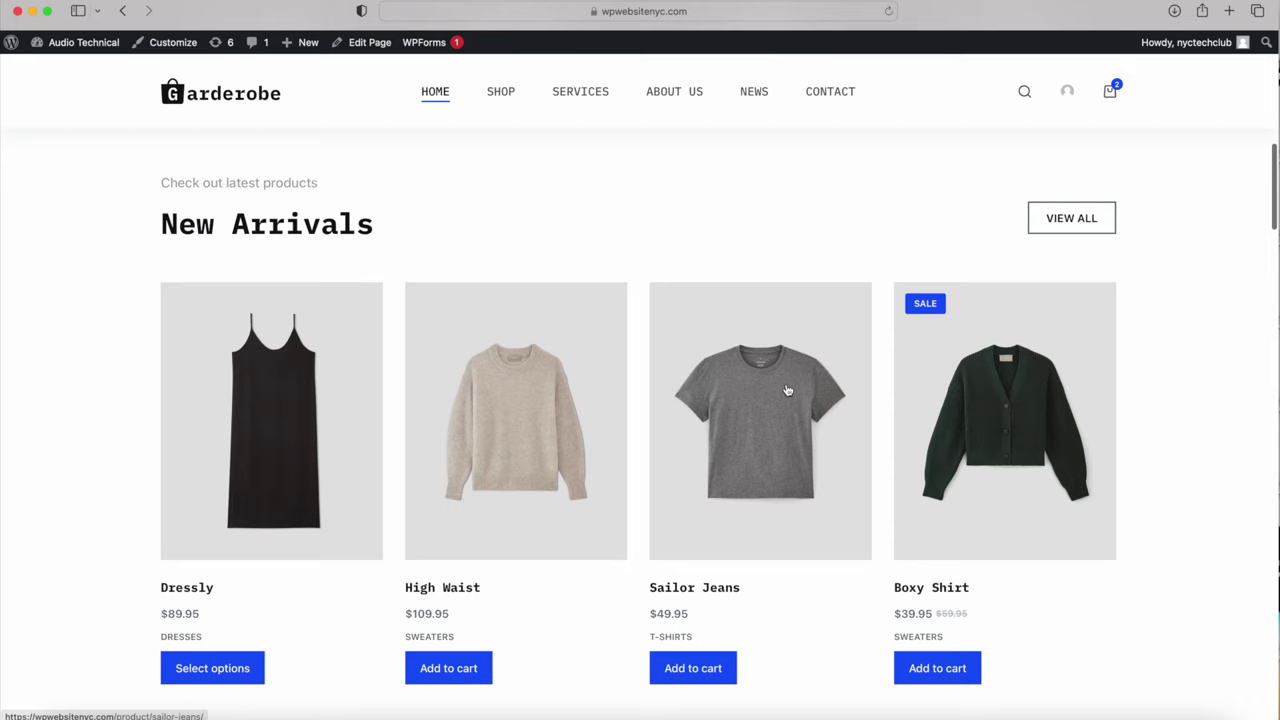
{"action": "scroll", "coordinate": [977, 372], "scroll_direction": "down", "scroll_amount": 2}
{"action": "scroll", "coordinate": [977, 372], "scroll_direction": "down", "scroll_amount": 5}
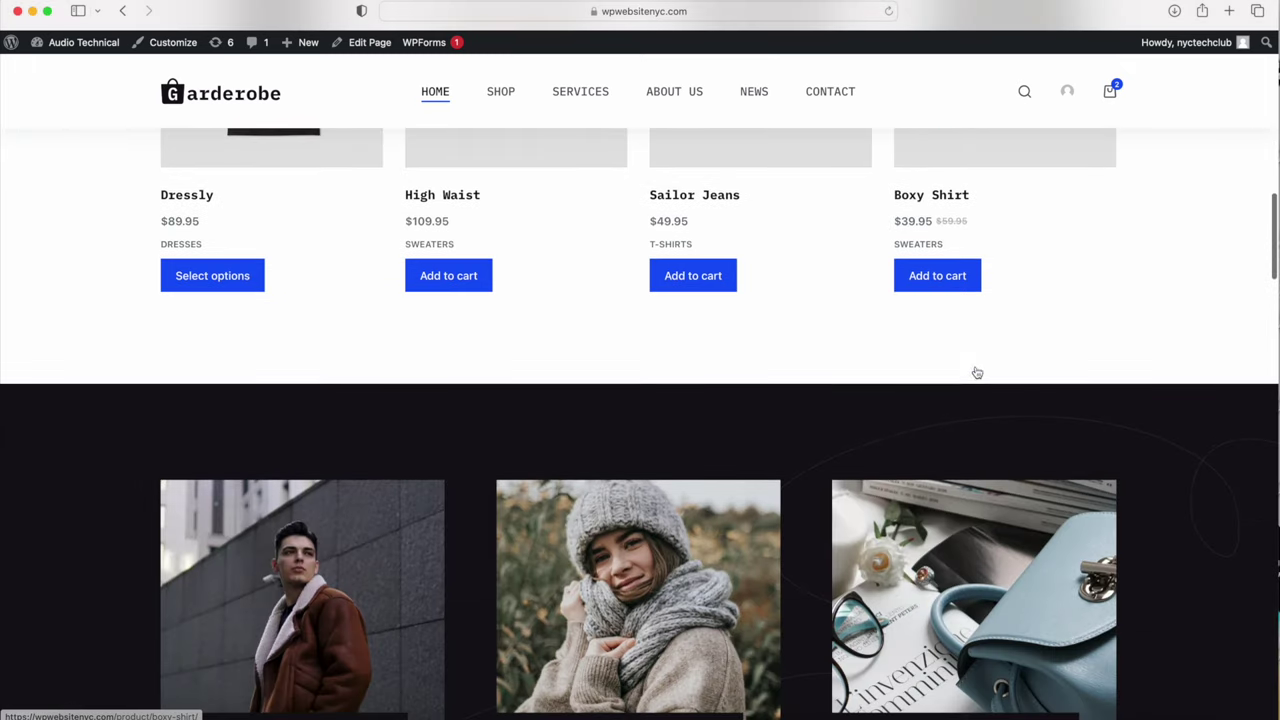
{"action": "scroll", "coordinate": [779, 423], "scroll_direction": "down", "scroll_amount": 7}
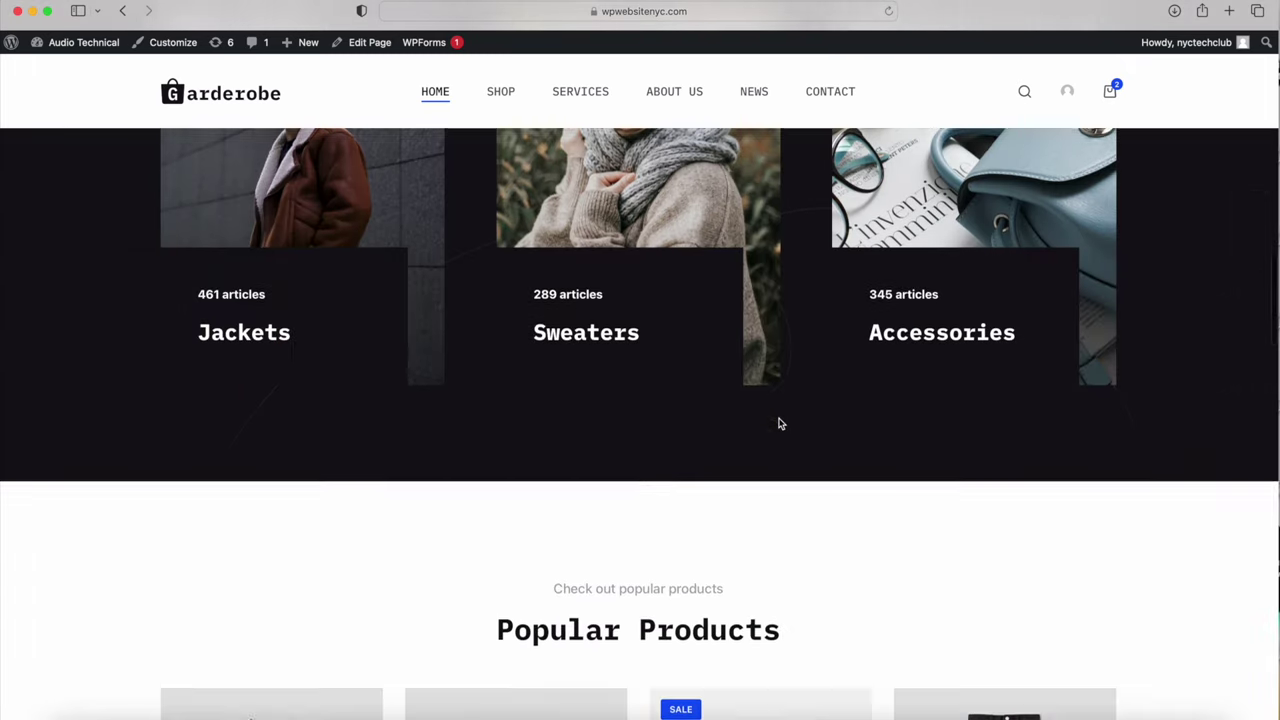
{"action": "scroll", "coordinate": [603, 474], "scroll_direction": "up", "scroll_amount": 20}
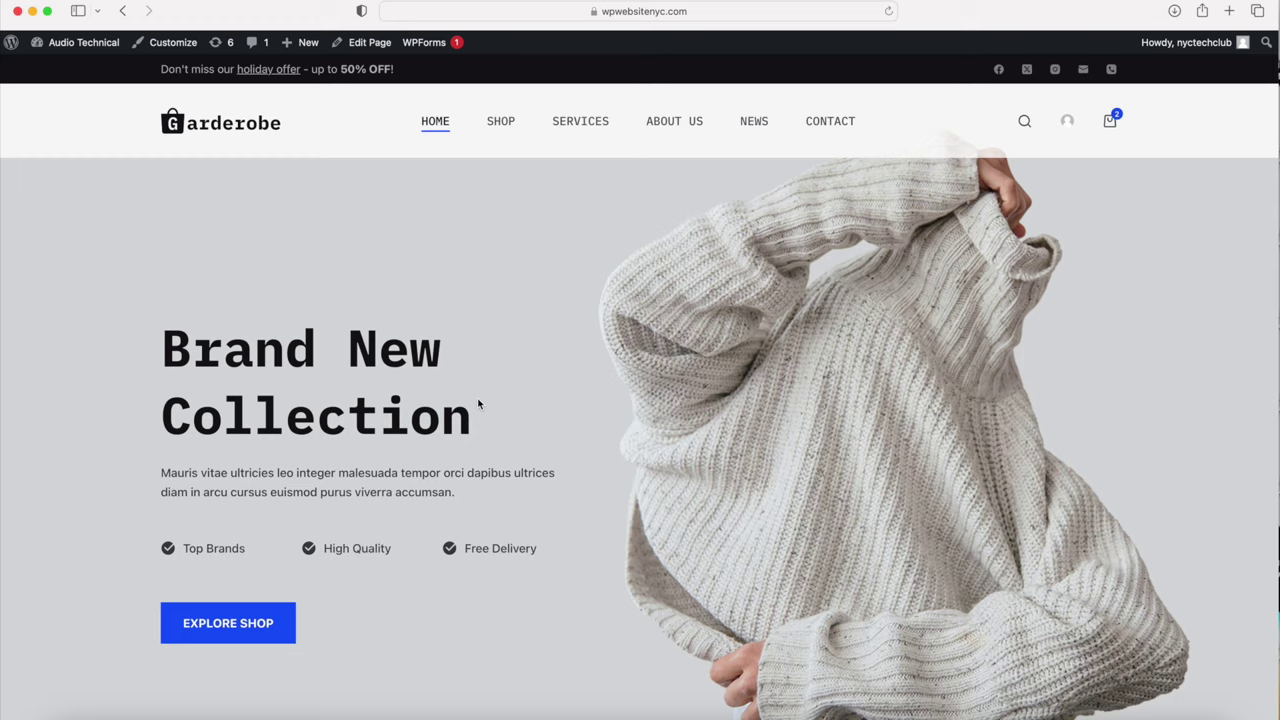
{"action": "scroll", "coordinate": [480, 402], "scroll_direction": "down", "scroll_amount": 5}
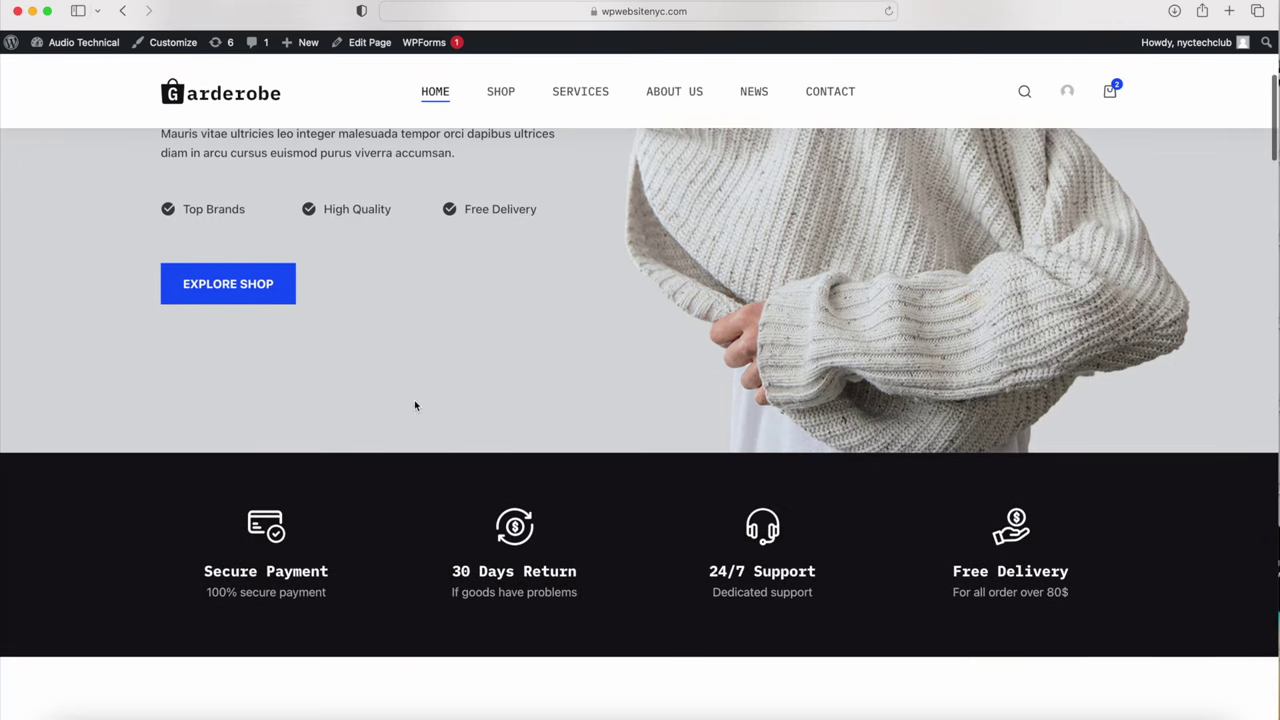
{"action": "scroll", "coordinate": [374, 406], "scroll_direction": "down", "scroll_amount": 5}
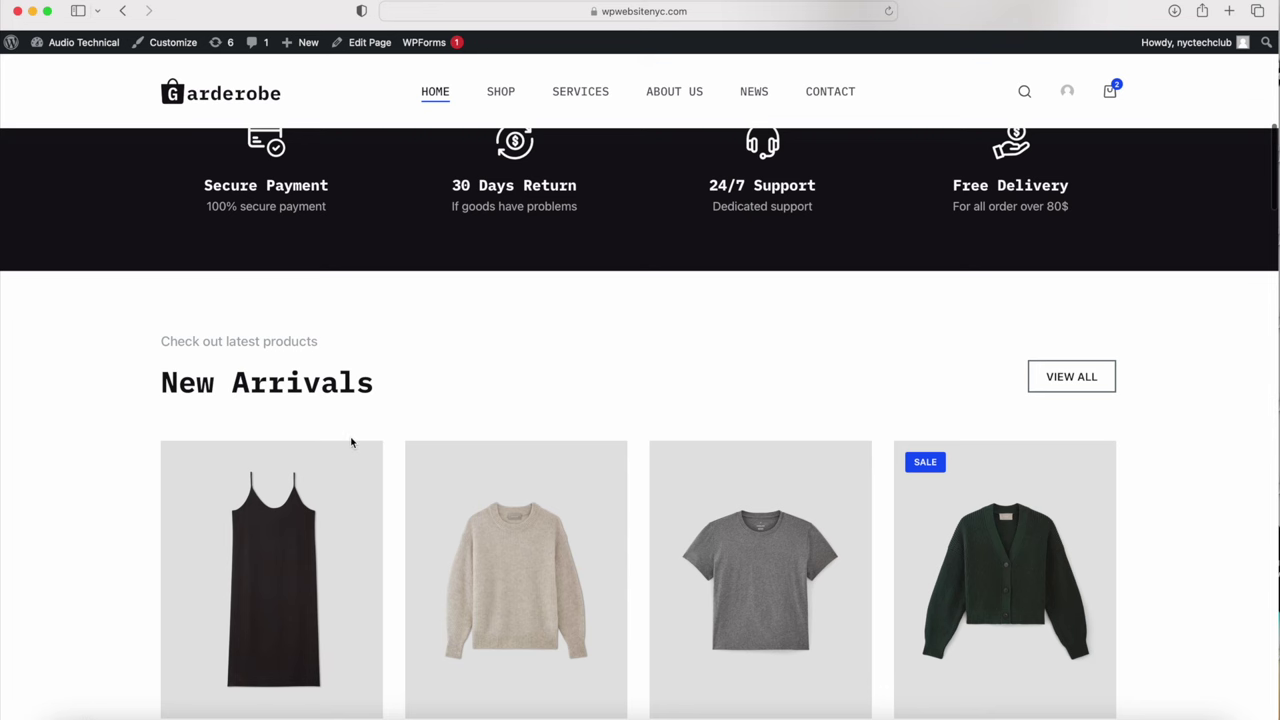
{"action": "scroll", "coordinate": [483, 306], "scroll_direction": "up", "scroll_amount": 10}
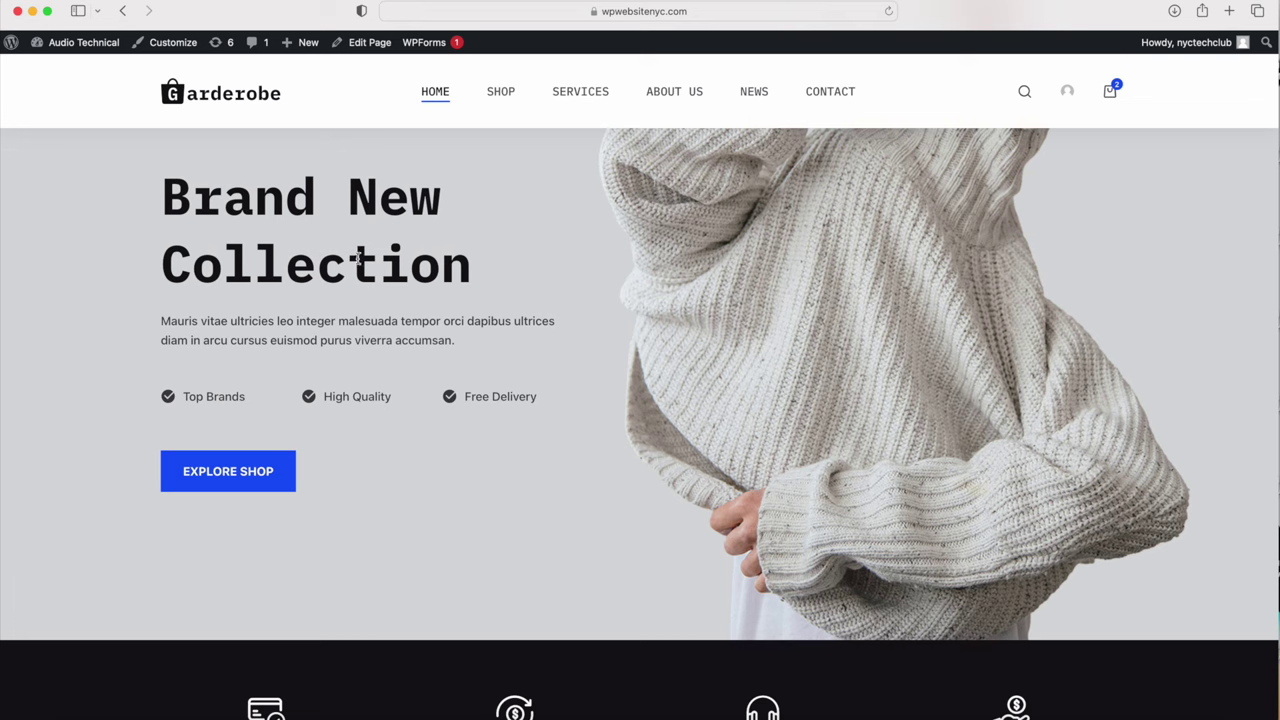
{"action": "left_click", "coordinate": [378, 45]}
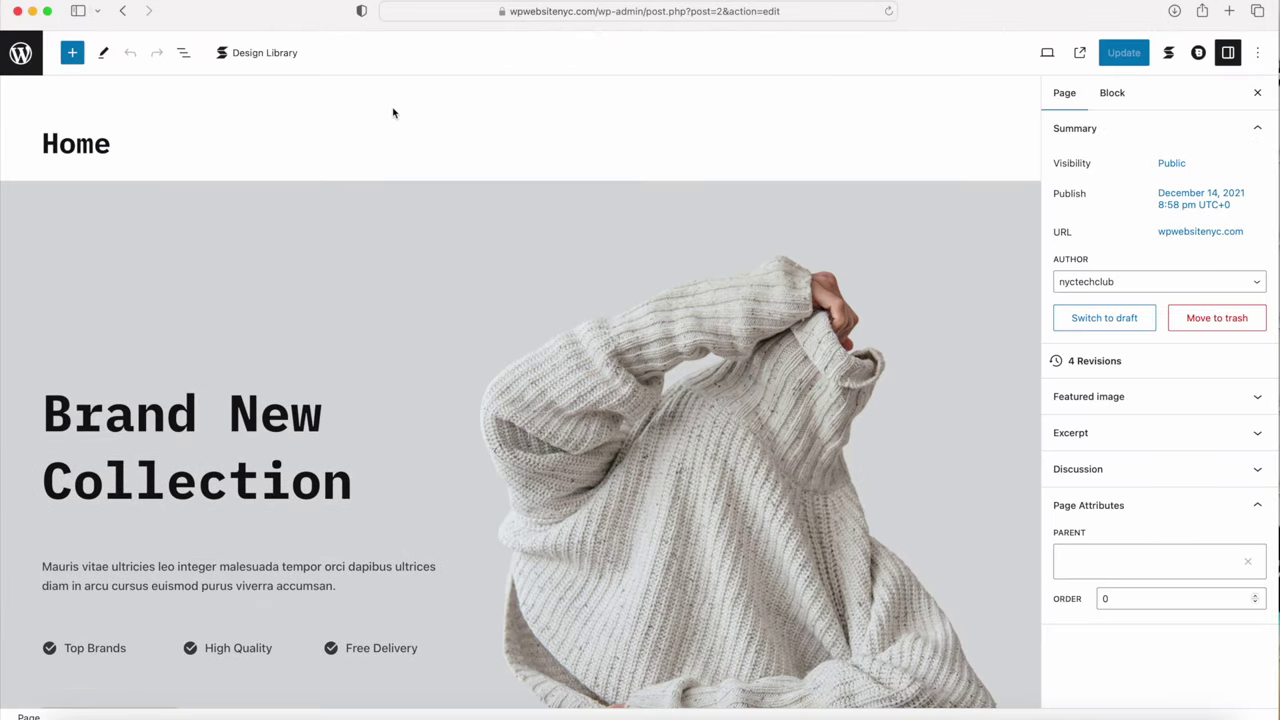
{"action": "scroll", "coordinate": [393, 113], "scroll_direction": "down", "scroll_amount": 5}
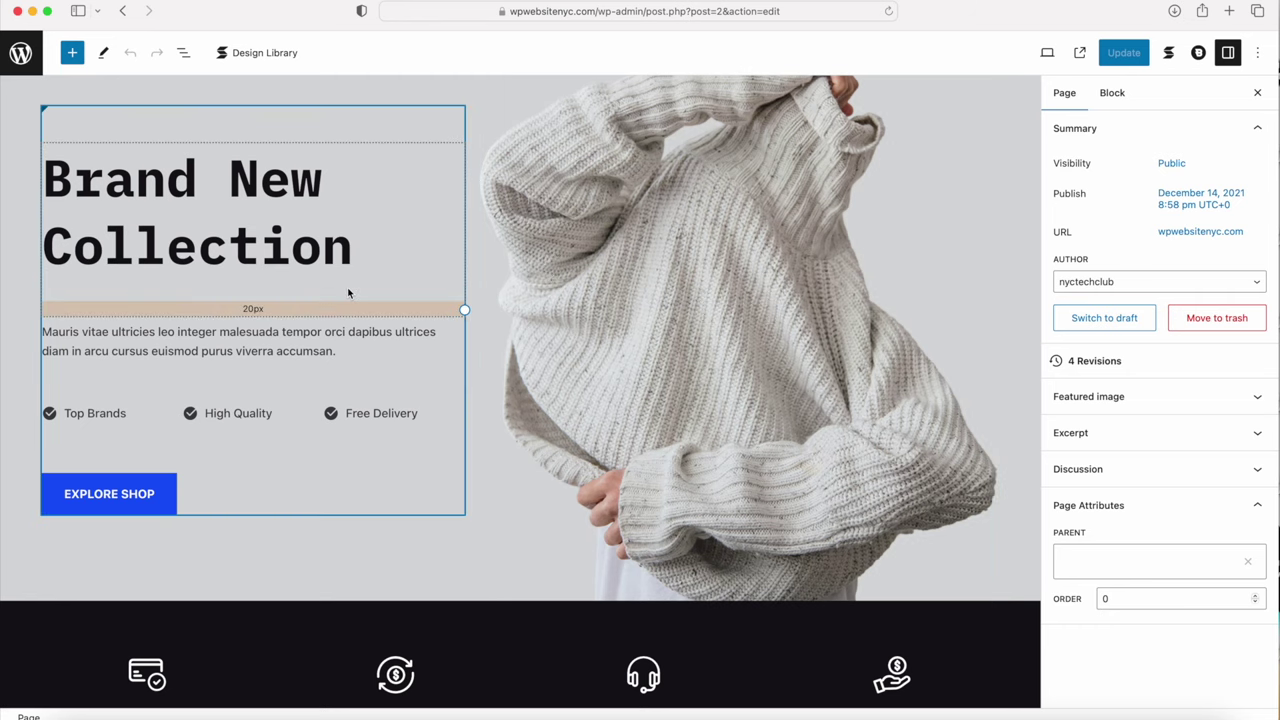
{"action": "left_click", "coordinate": [324, 198]}
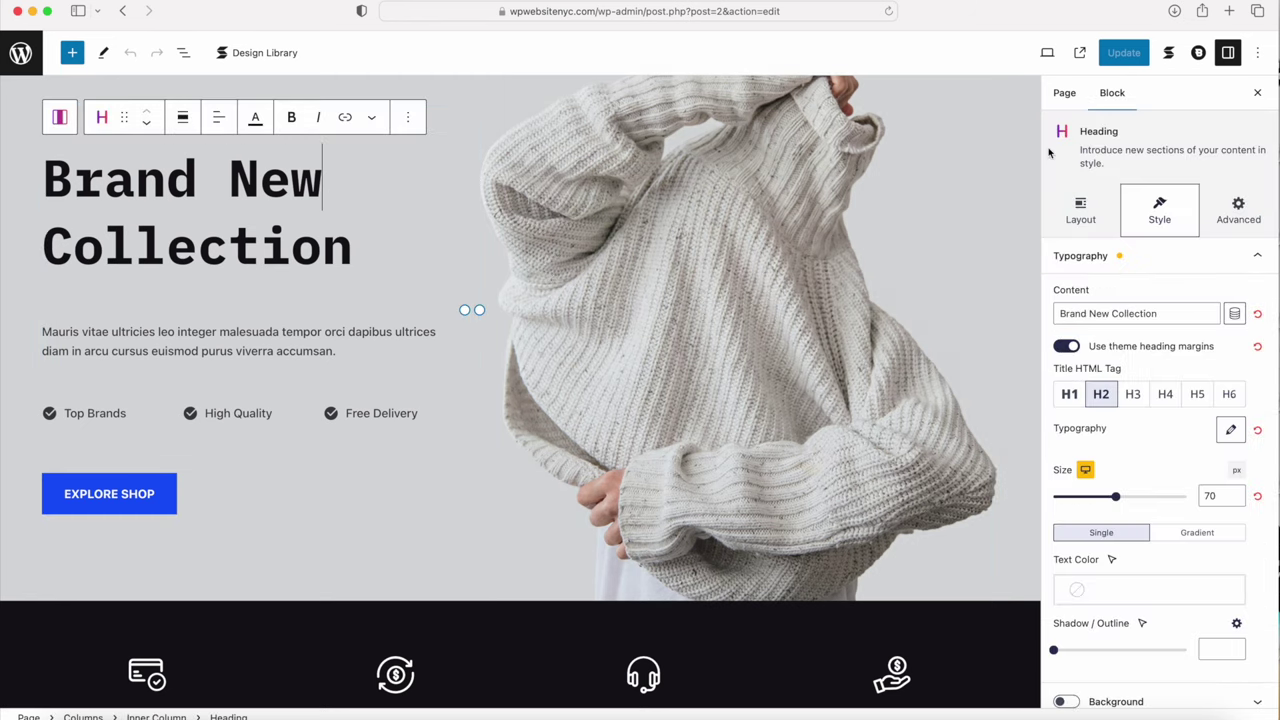
{"action": "left_click_drag", "start_coordinate": [1143, 94], "coordinate": [1100, 94]}
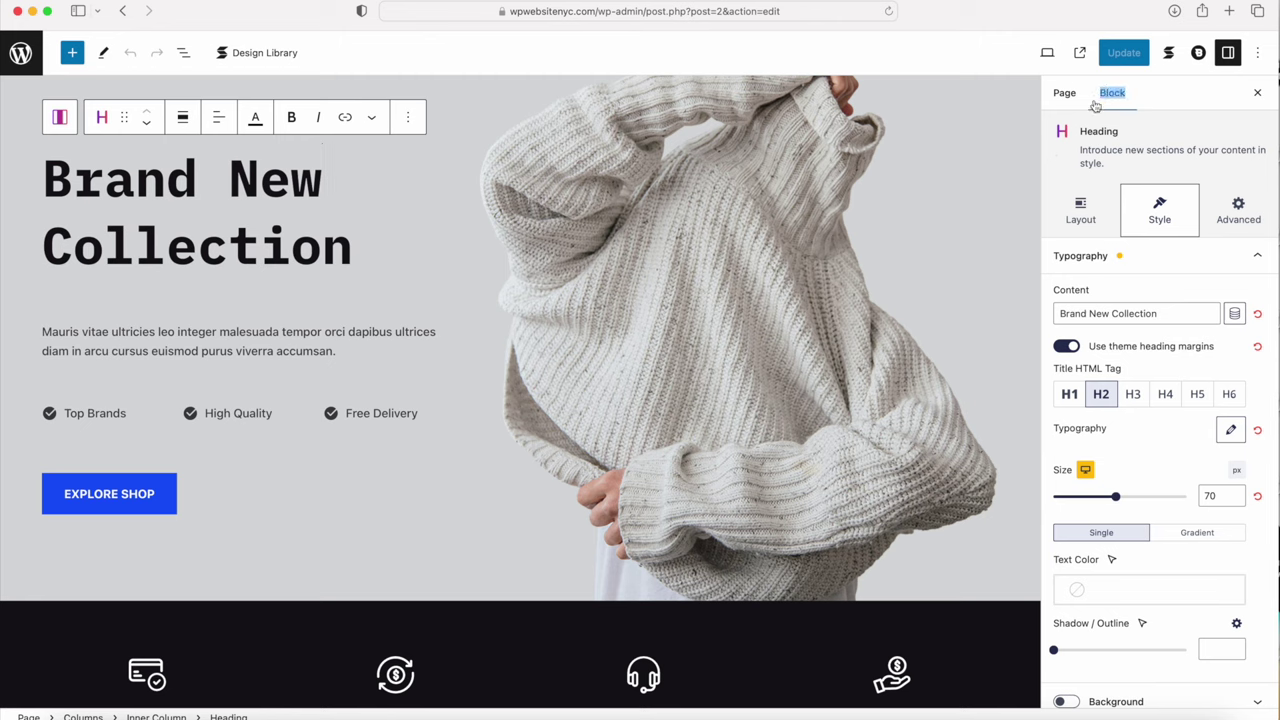
{"action": "left_click_drag", "start_coordinate": [1082, 131], "coordinate": [1121, 131]}
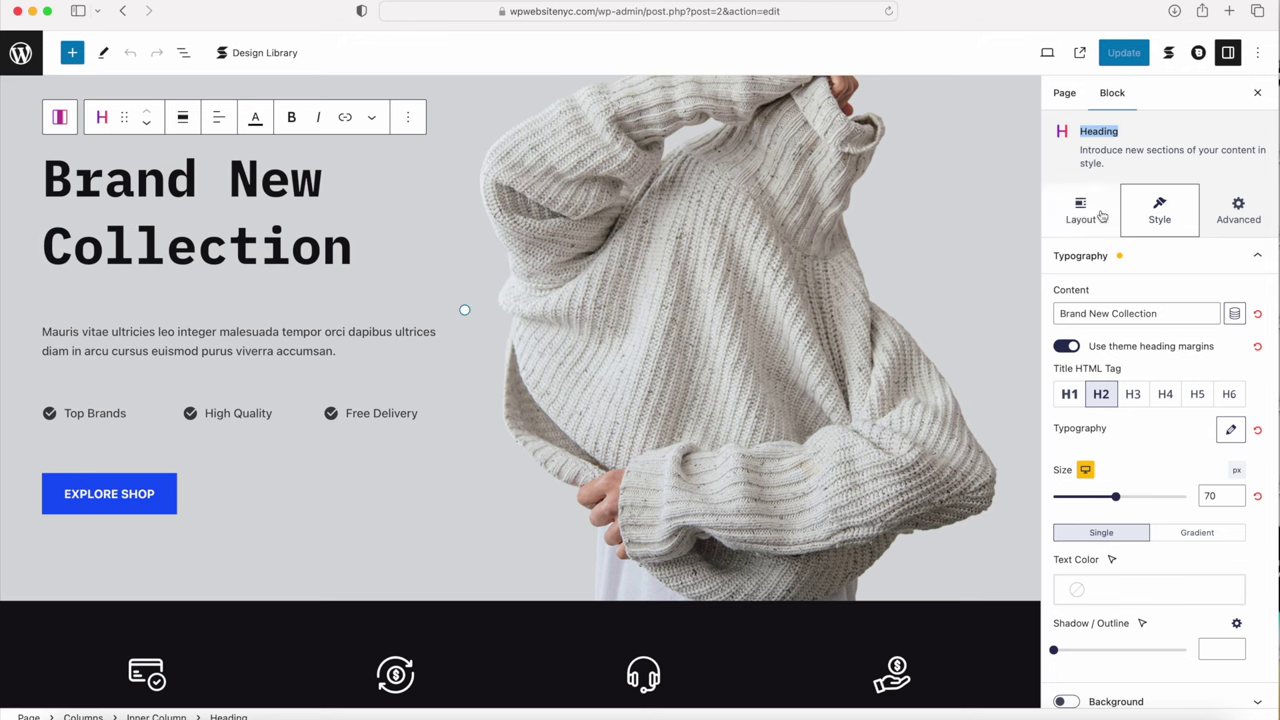
{"action": "left_click", "coordinate": [200, 180]}
{"action": "left_click_drag", "start_coordinate": [96, 180], "coordinate": [214, 238]}
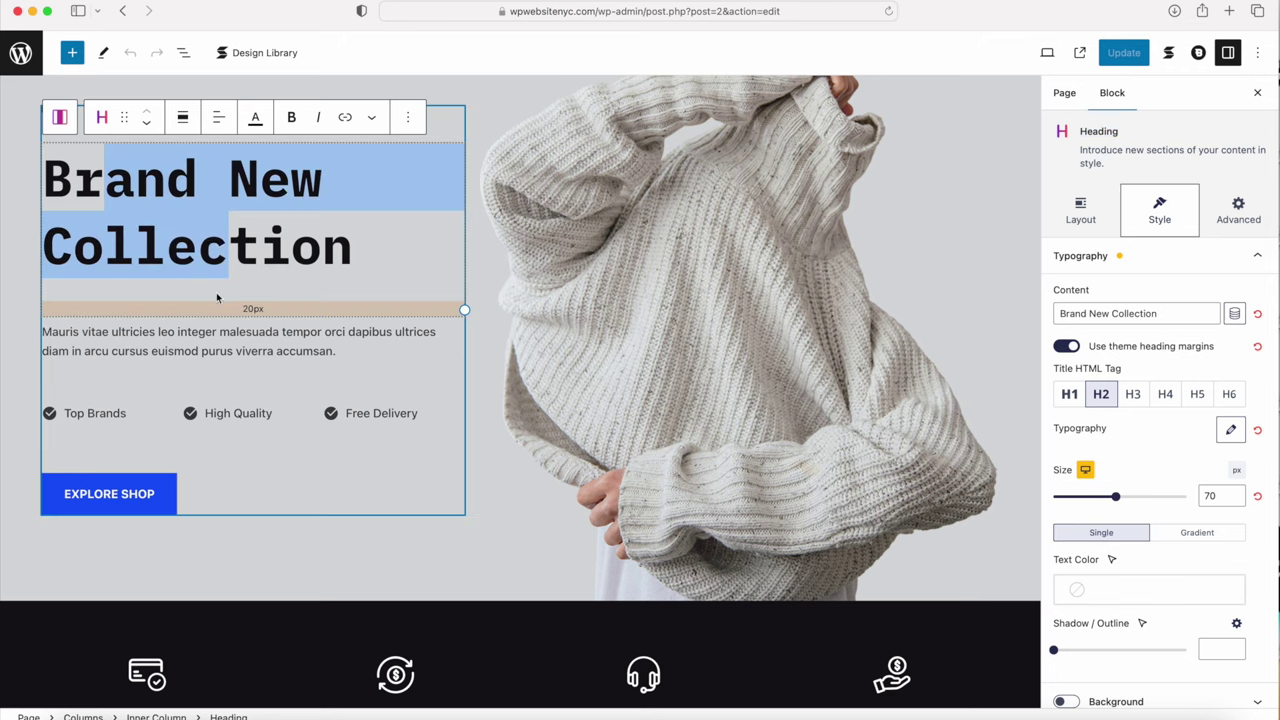
{"action": "left_click", "coordinate": [206, 337]}
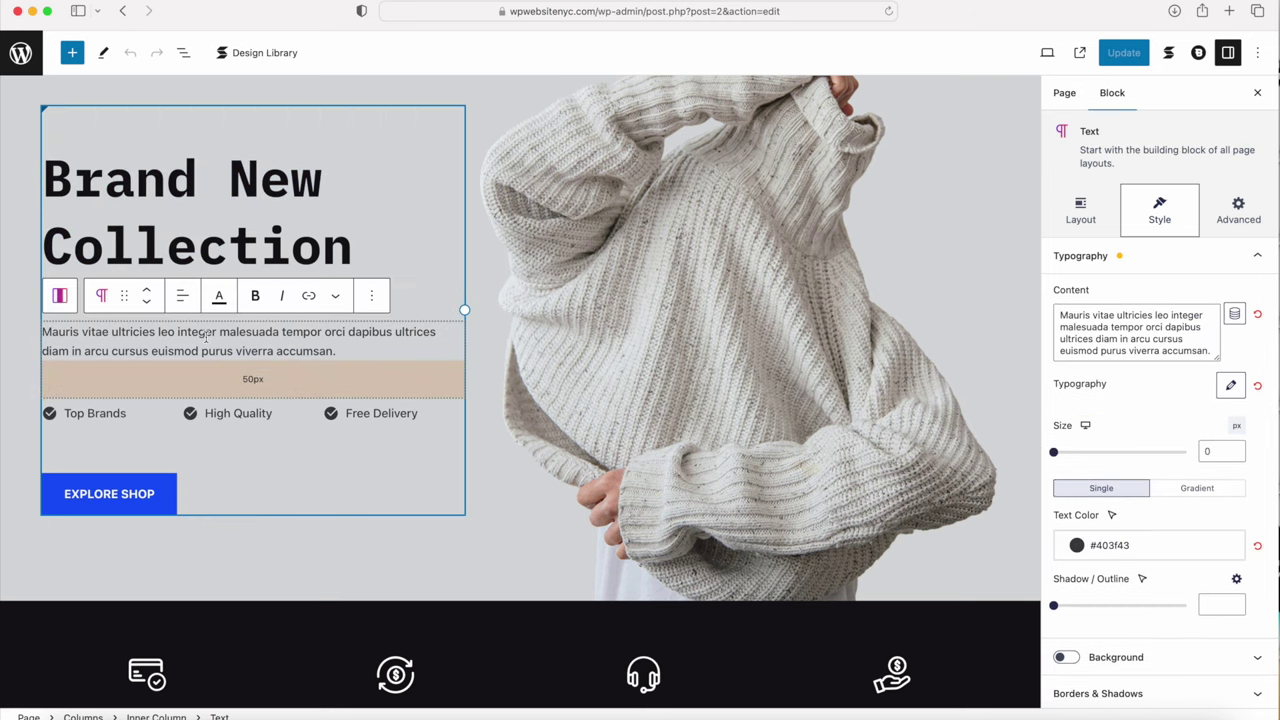
{"action": "left_click", "coordinate": [214, 413]}
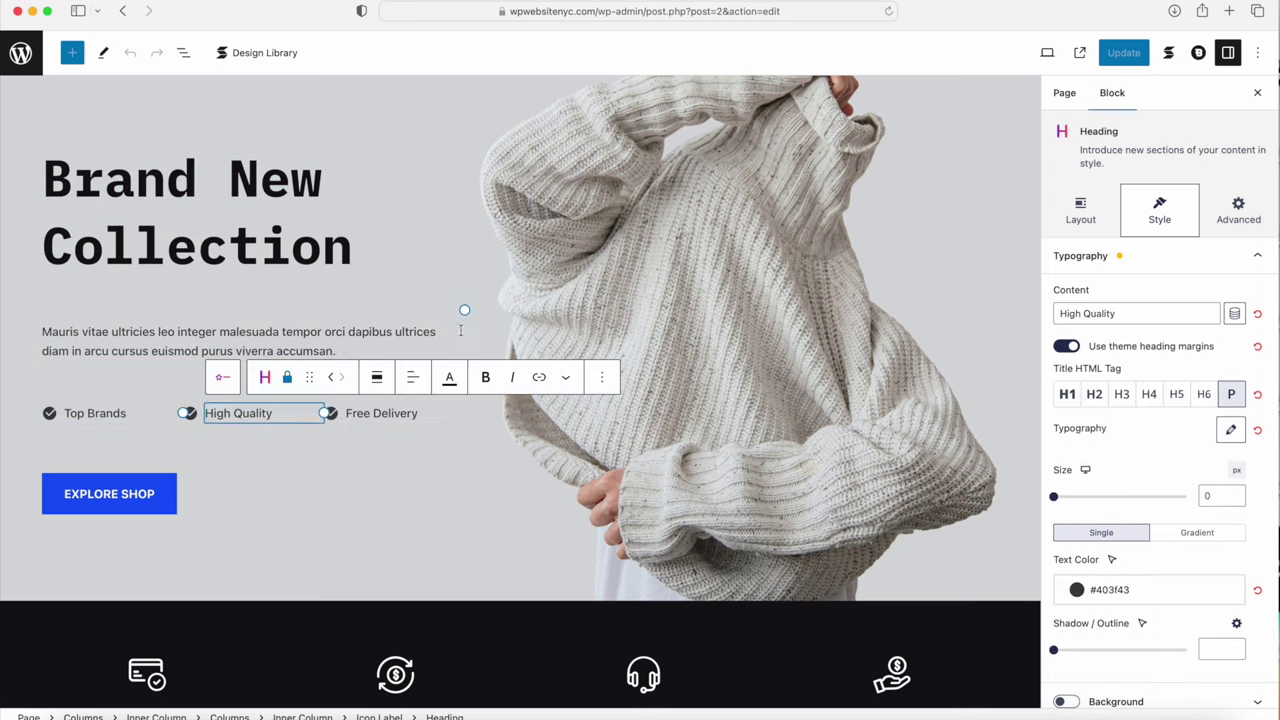
{"action": "left_click", "coordinate": [702, 313]}
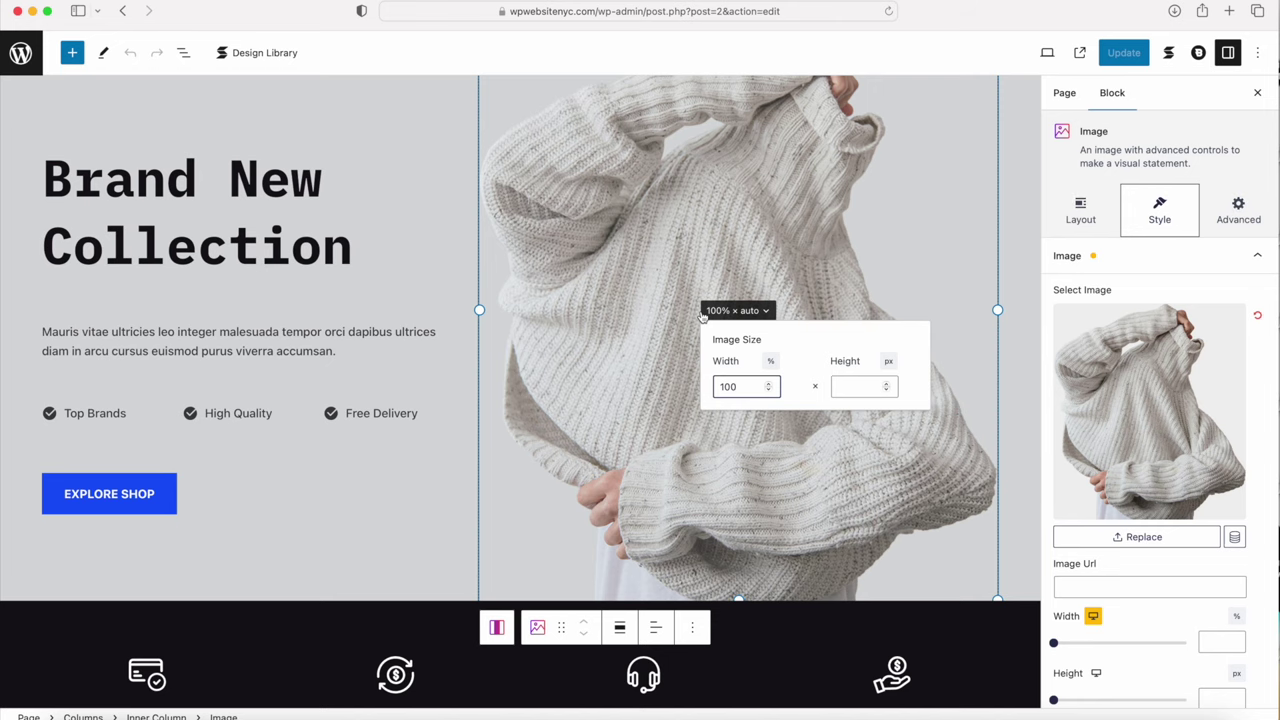
{"action": "scroll", "coordinate": [686, 326], "scroll_direction": "down", "scroll_amount": 10}
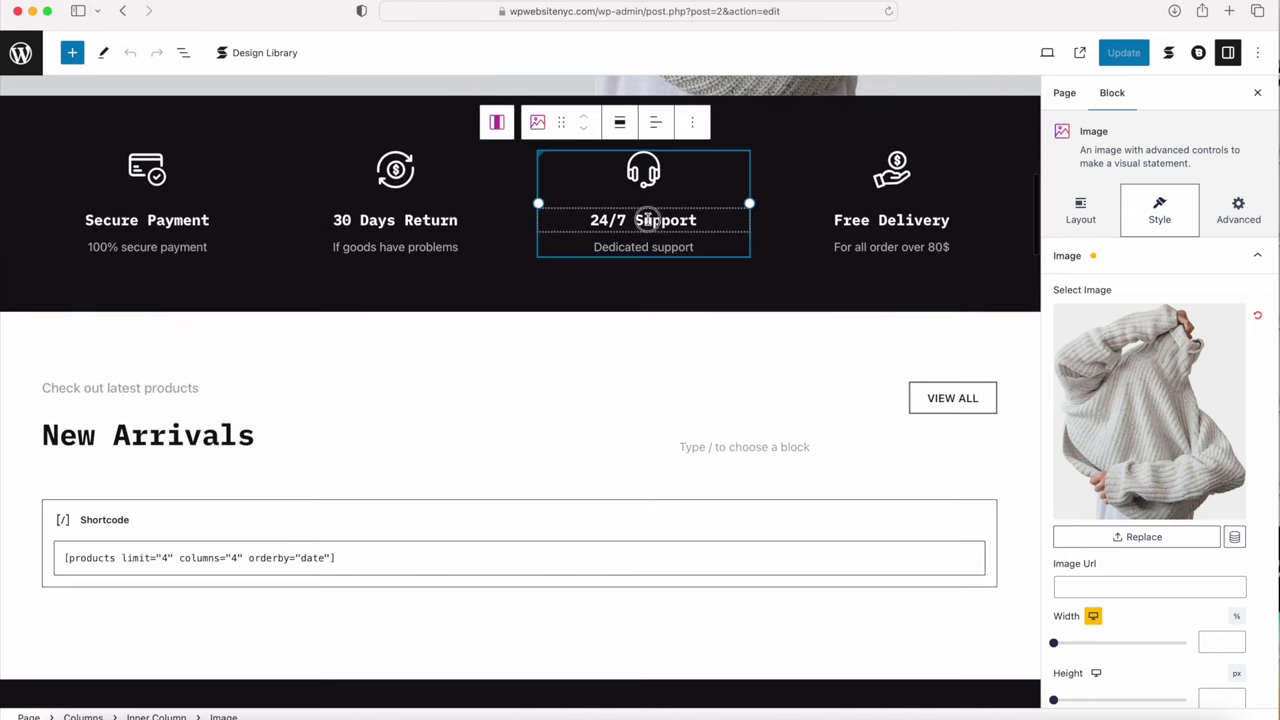
{"action": "left_click", "coordinate": [647, 219]}
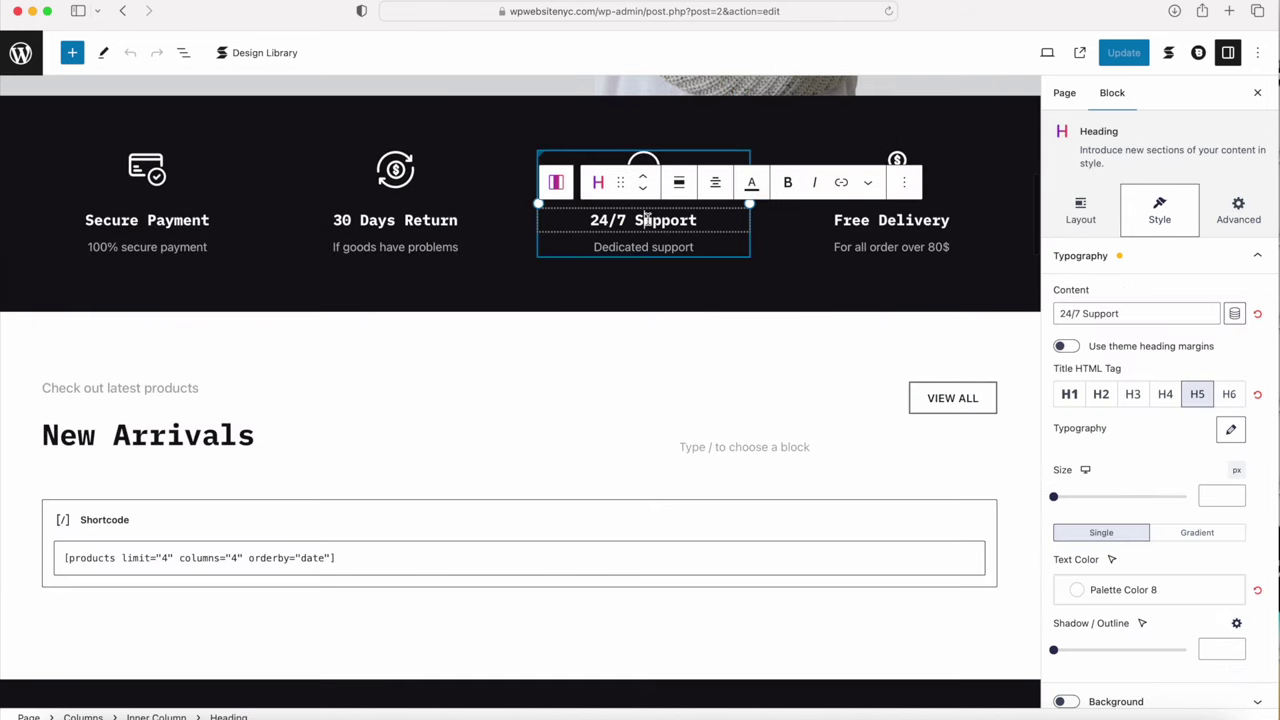
{"action": "left_click", "coordinate": [646, 163]}
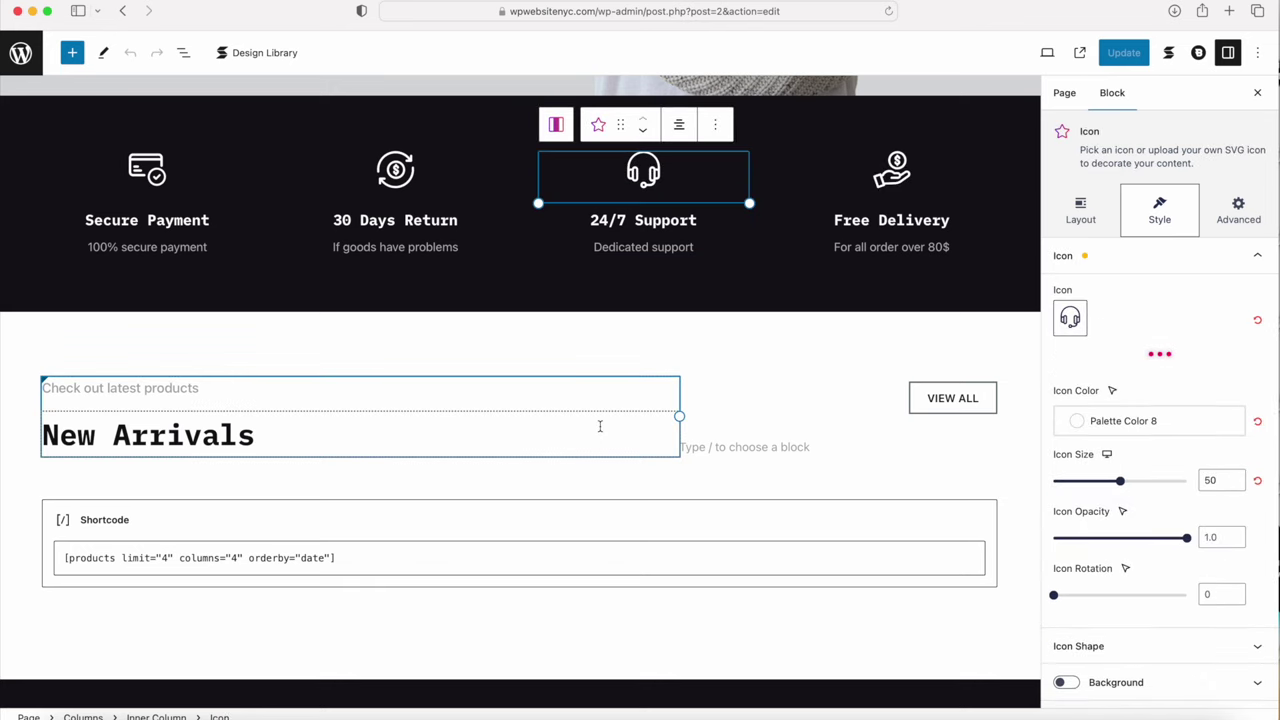
{"action": "scroll", "coordinate": [600, 426], "scroll_direction": "up", "scroll_amount": 10}
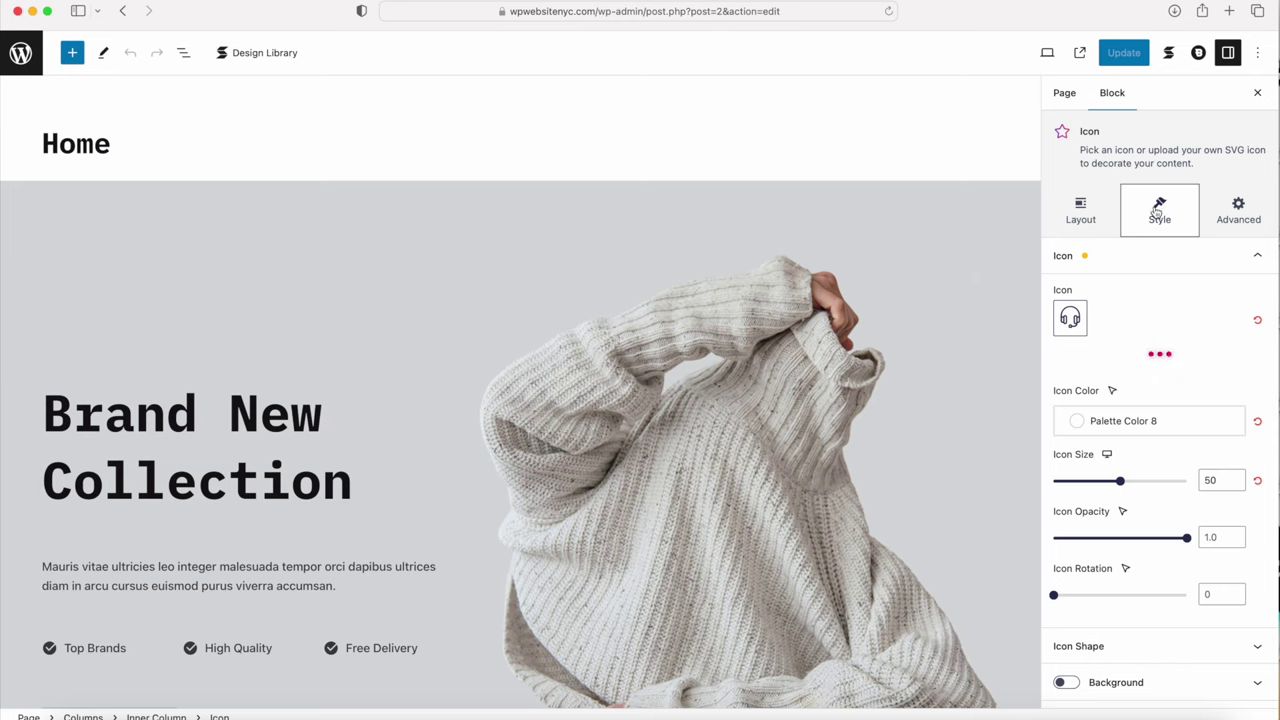
{"action": "left_click", "coordinate": [1240, 214]}
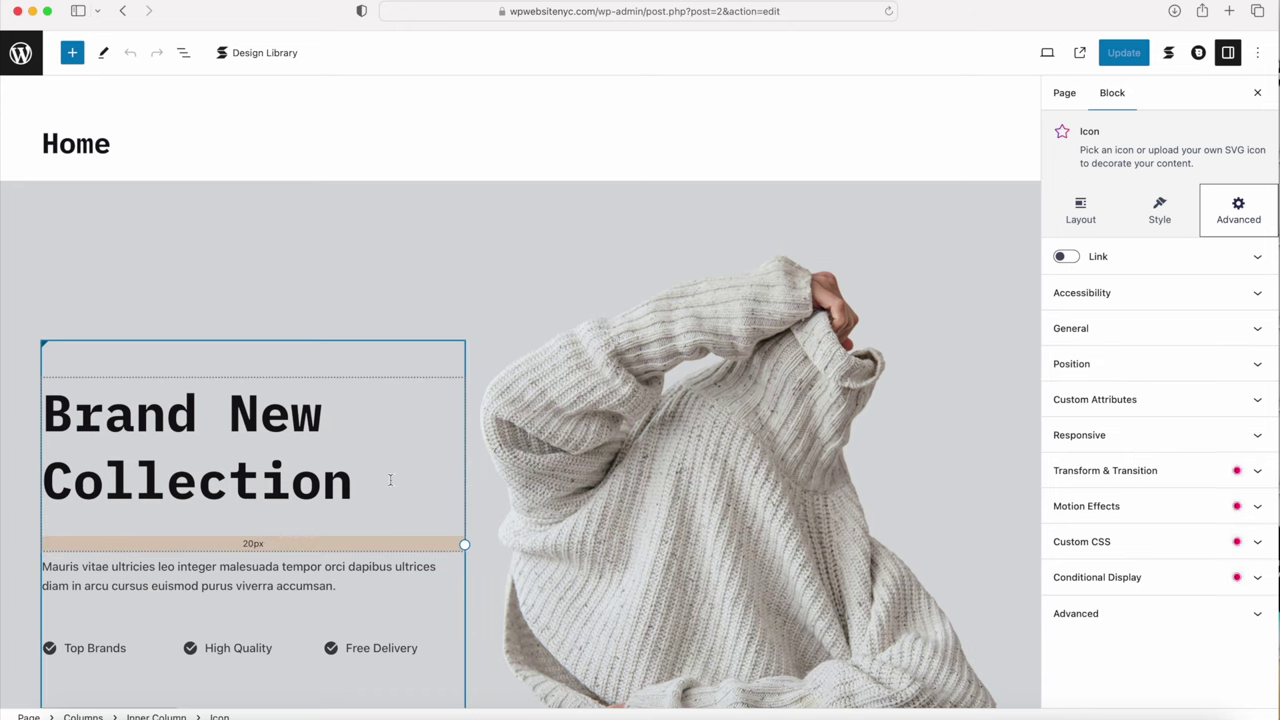
{"action": "scroll", "coordinate": [388, 478], "scroll_direction": "down", "scroll_amount": 3}
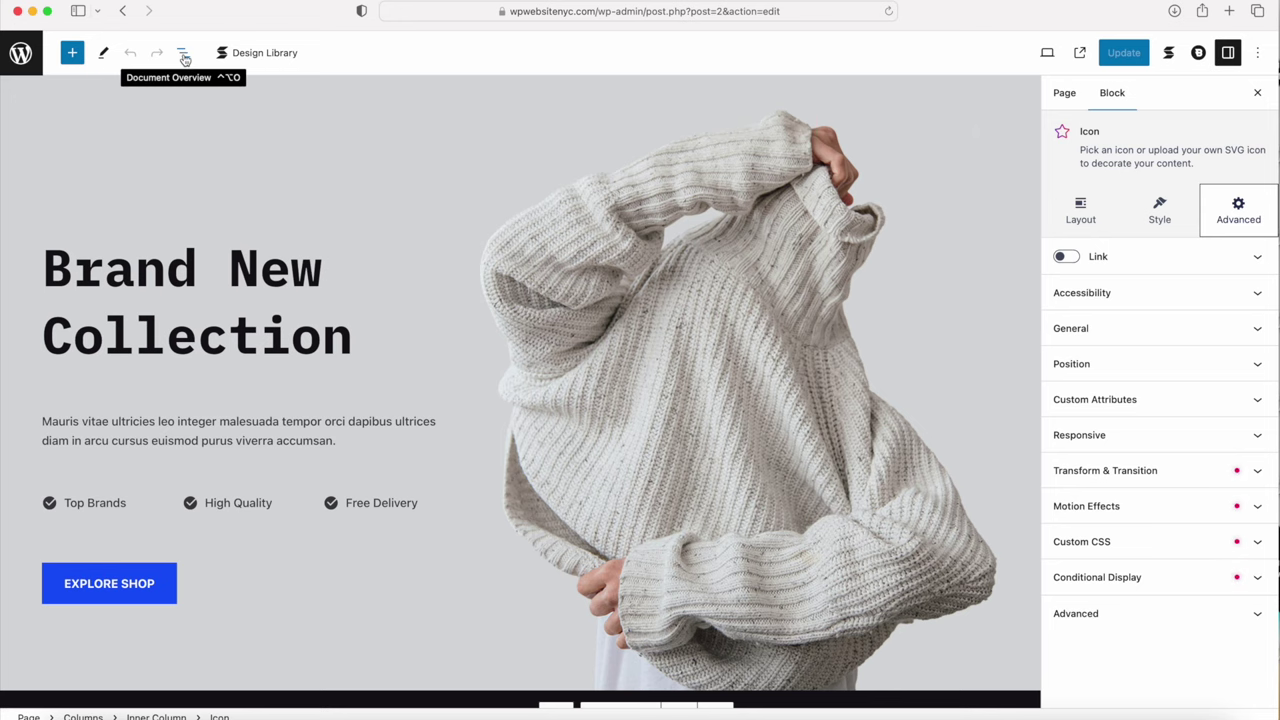
{"action": "left_click", "coordinate": [184, 56]}
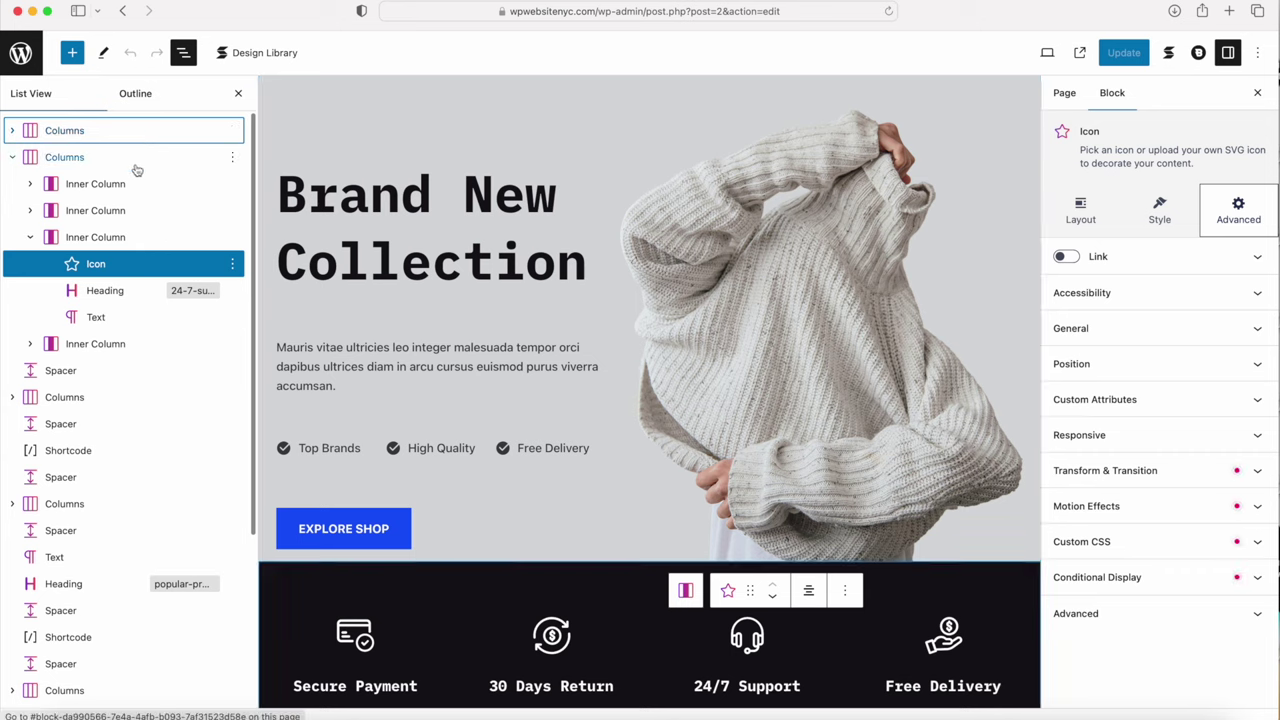
{"action": "scroll", "coordinate": [100, 254], "scroll_direction": "down", "scroll_amount": 3}
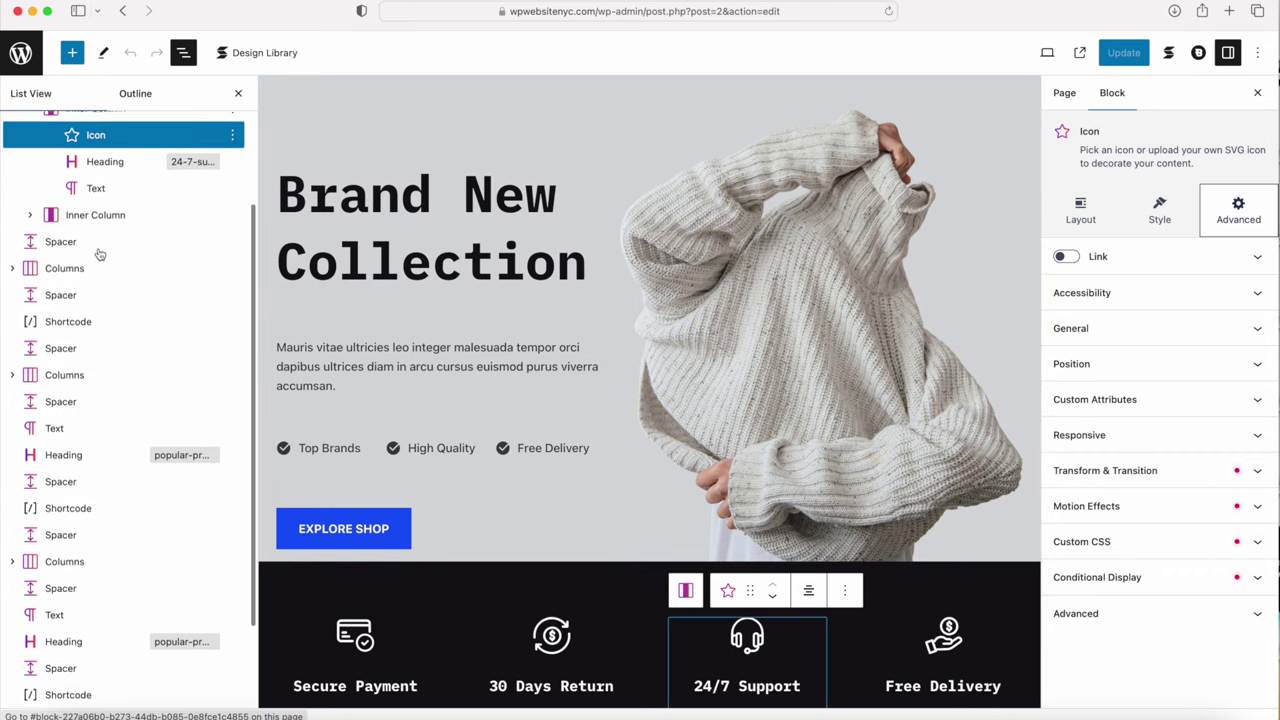
{"action": "scroll", "coordinate": [90, 220], "scroll_direction": "up", "scroll_amount": 3}
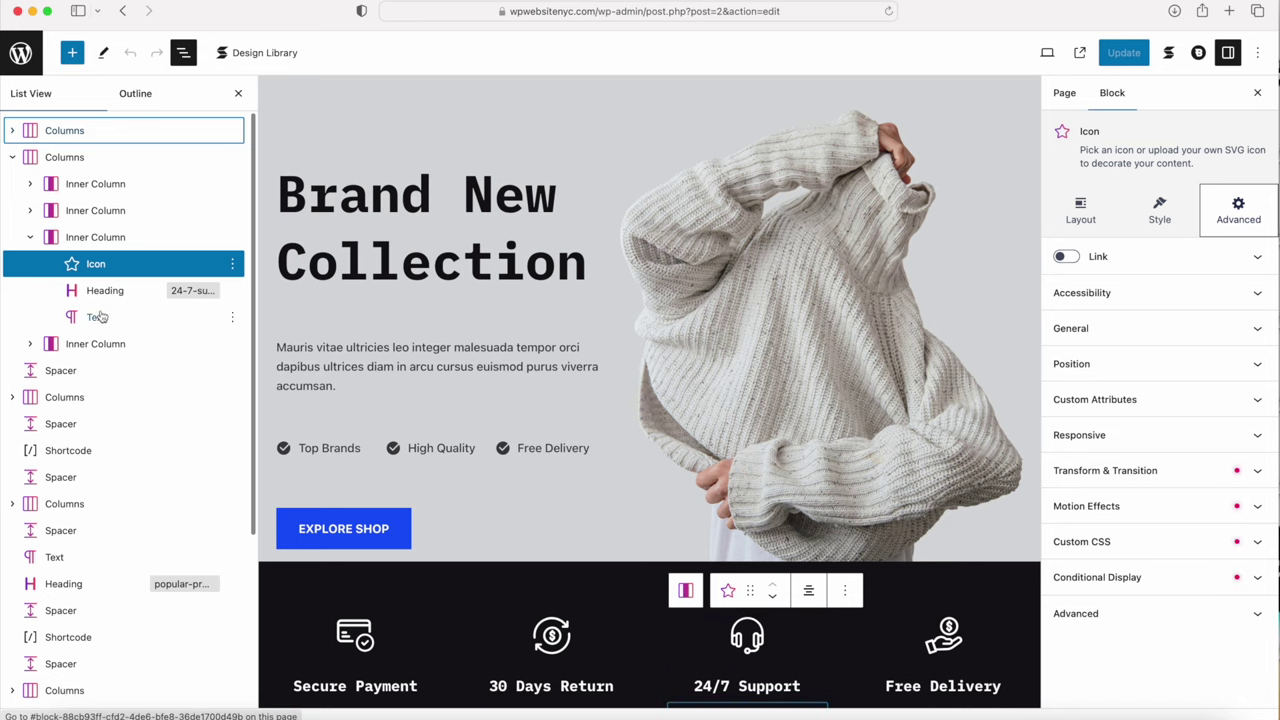
{"action": "scroll", "coordinate": [100, 317], "scroll_direction": "down", "scroll_amount": 5}
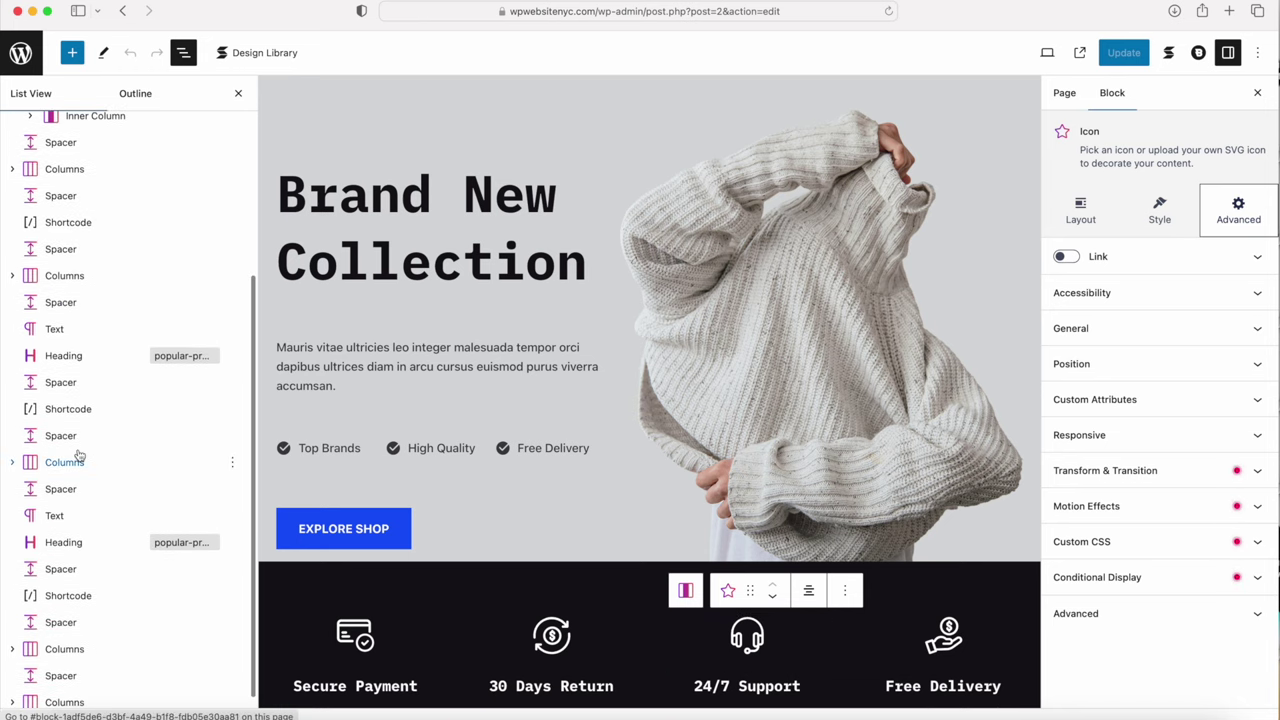
{"action": "scroll", "coordinate": [79, 455], "scroll_direction": "down", "scroll_amount": 1}
{"action": "scroll", "coordinate": [79, 456], "scroll_direction": "up", "scroll_amount": 1}
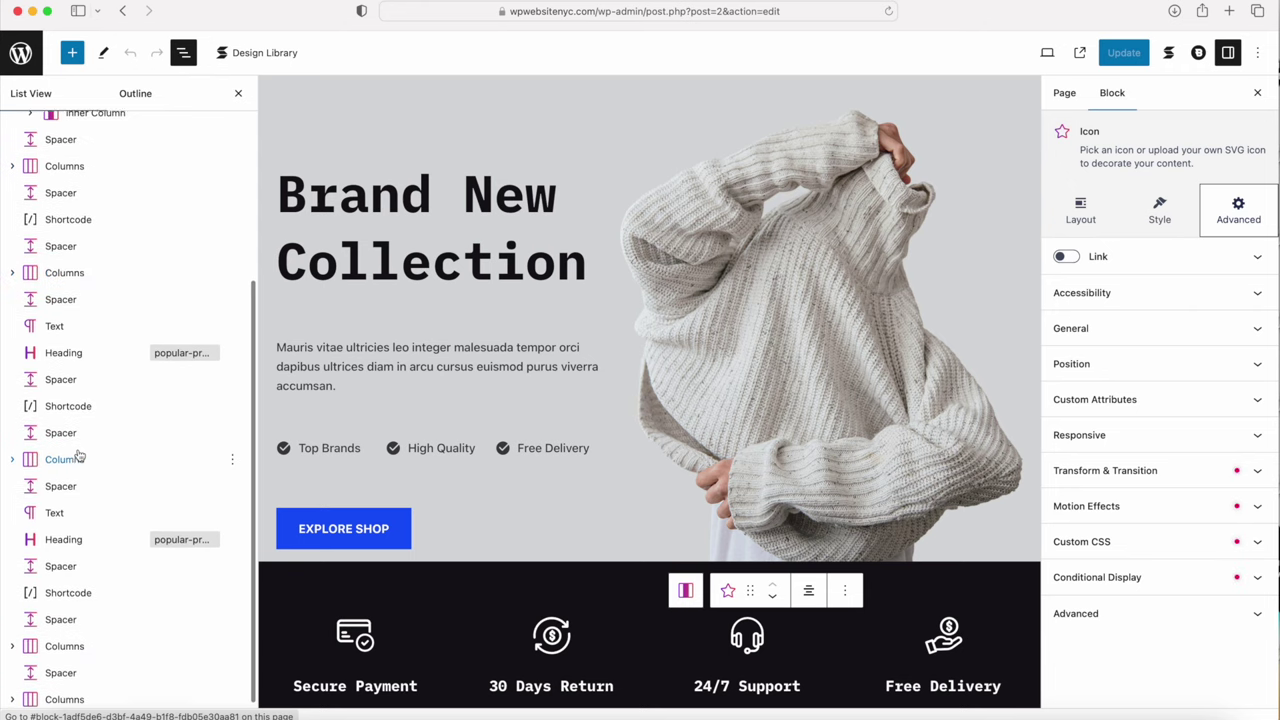
{"action": "scroll", "coordinate": [79, 456], "scroll_direction": "up", "scroll_amount": 5}
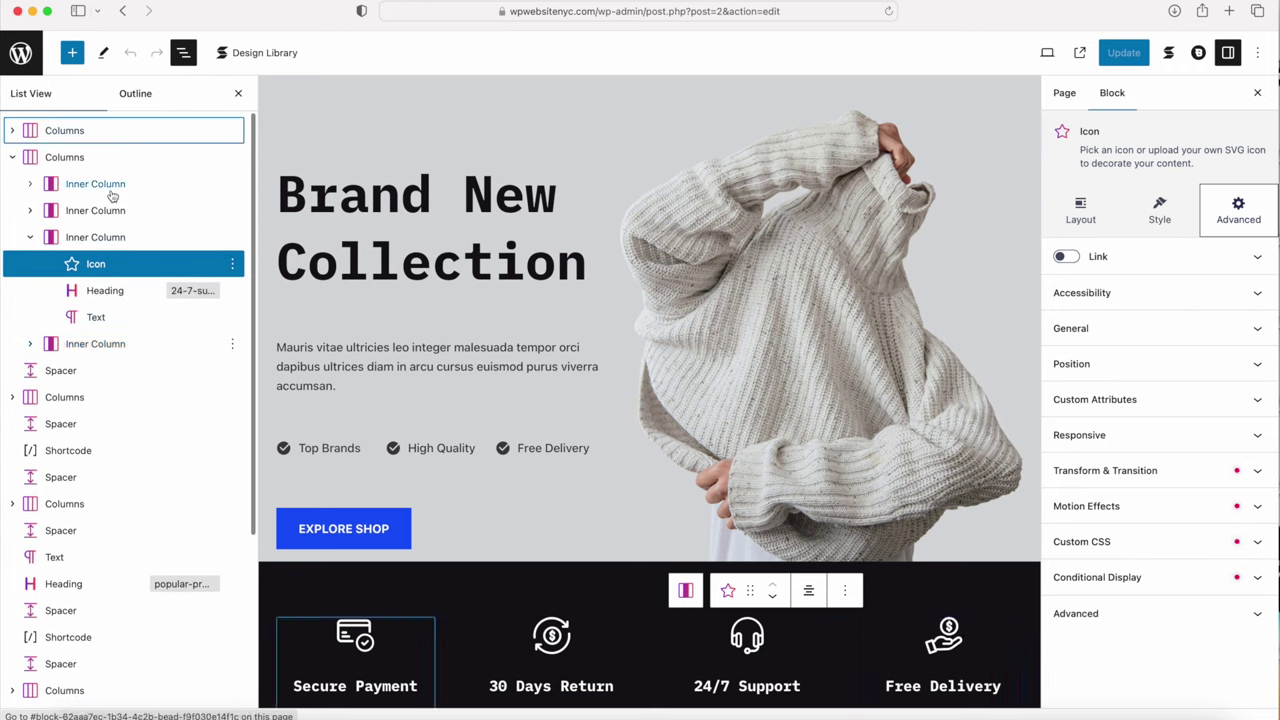
{"action": "left_click", "coordinate": [238, 93]}
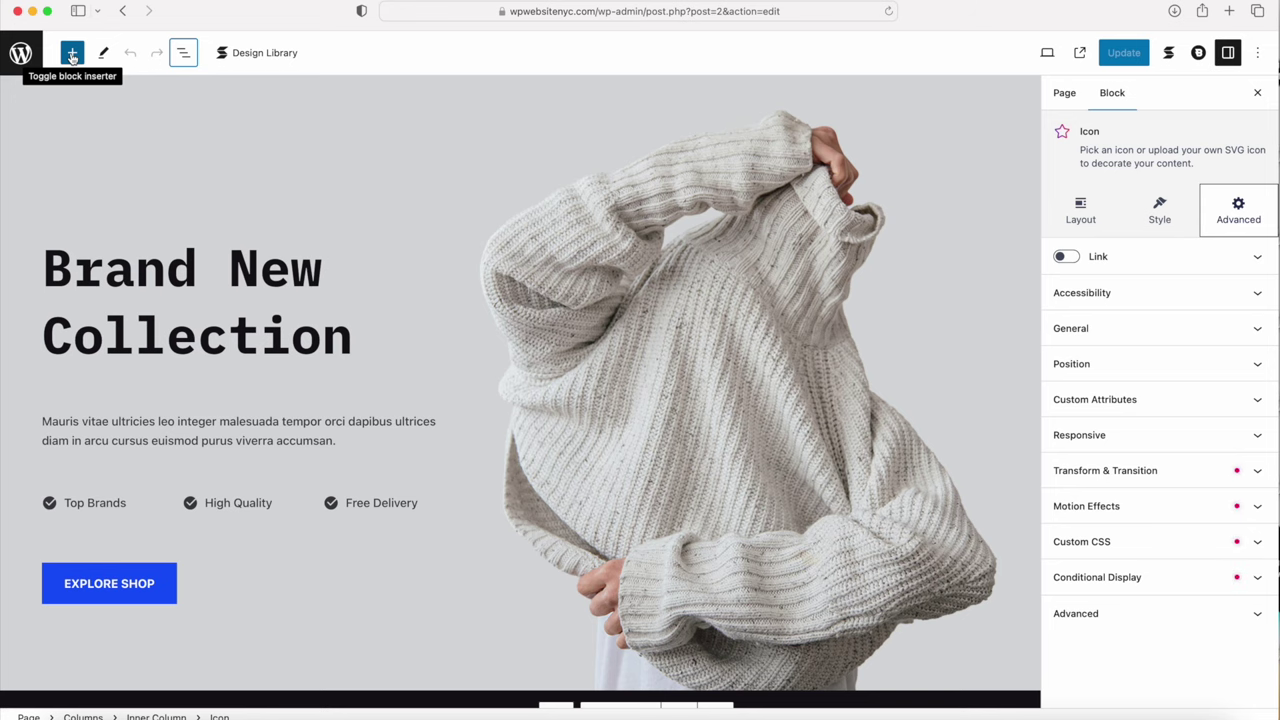
{"action": "left_click", "coordinate": [72, 55]}
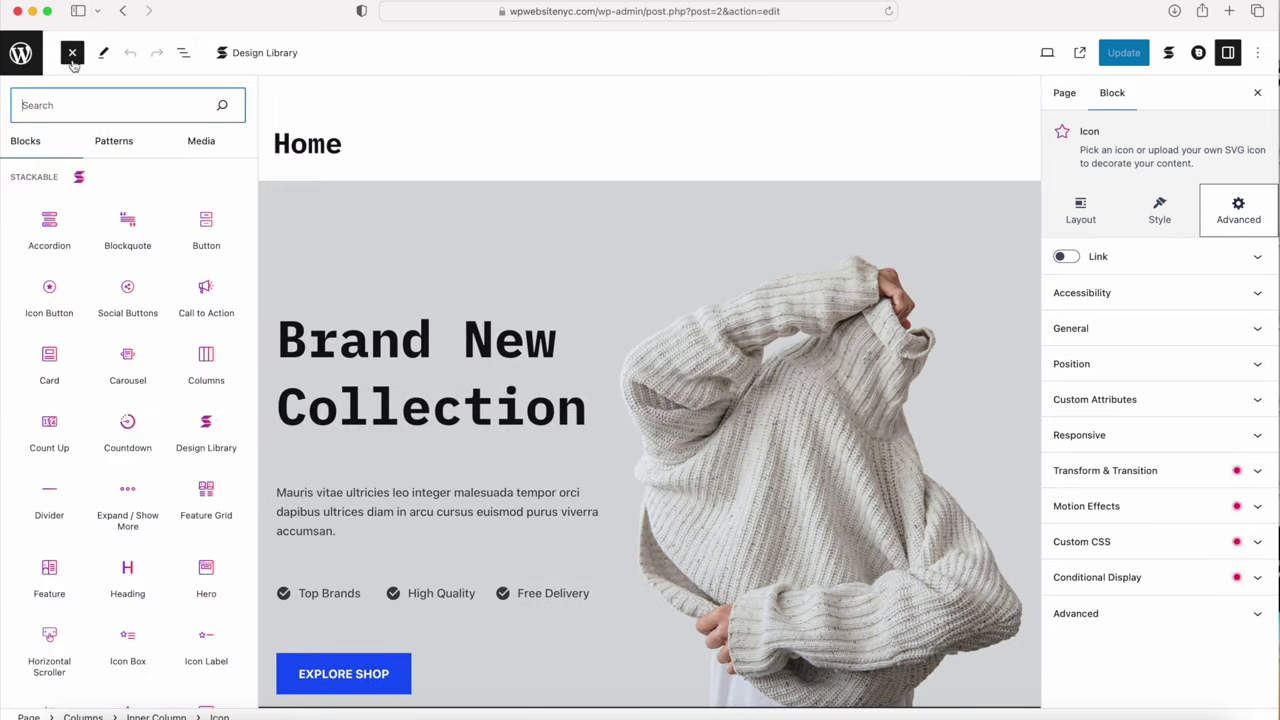
{"action": "mouse_move", "coordinate": [67, 262]}
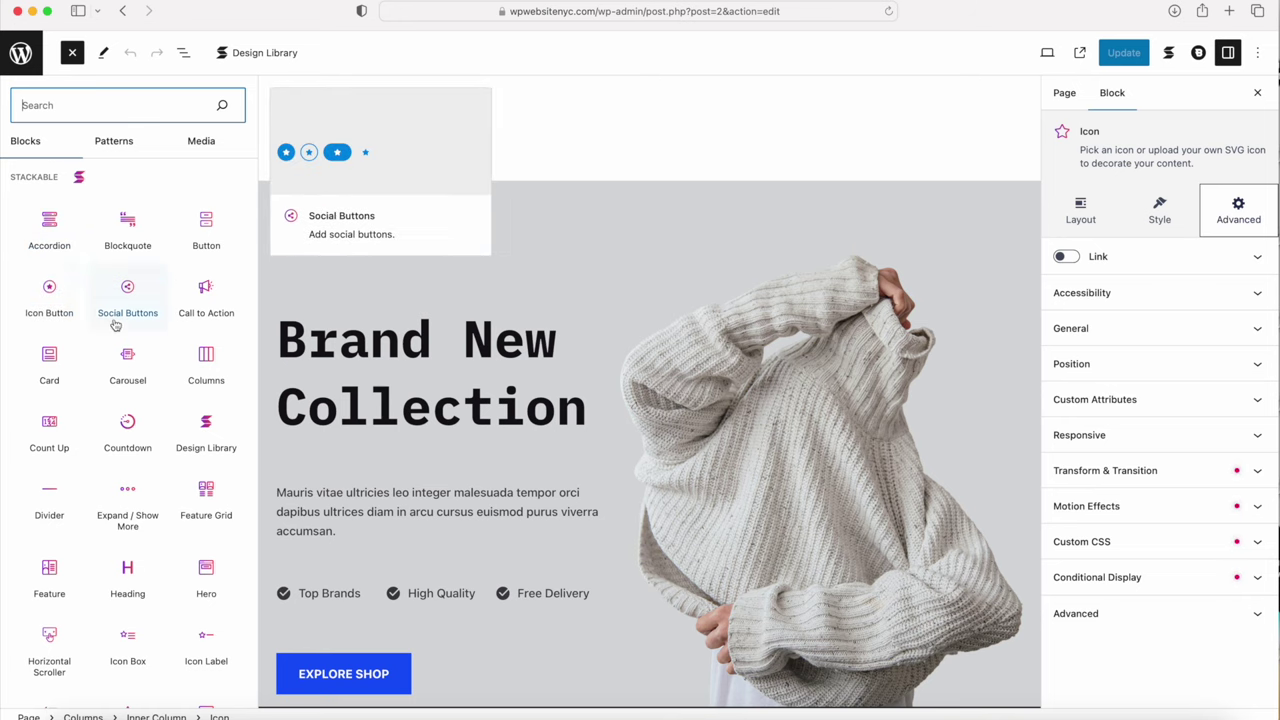
{"action": "scroll", "coordinate": [110, 330], "scroll_direction": "down", "scroll_amount": 5}
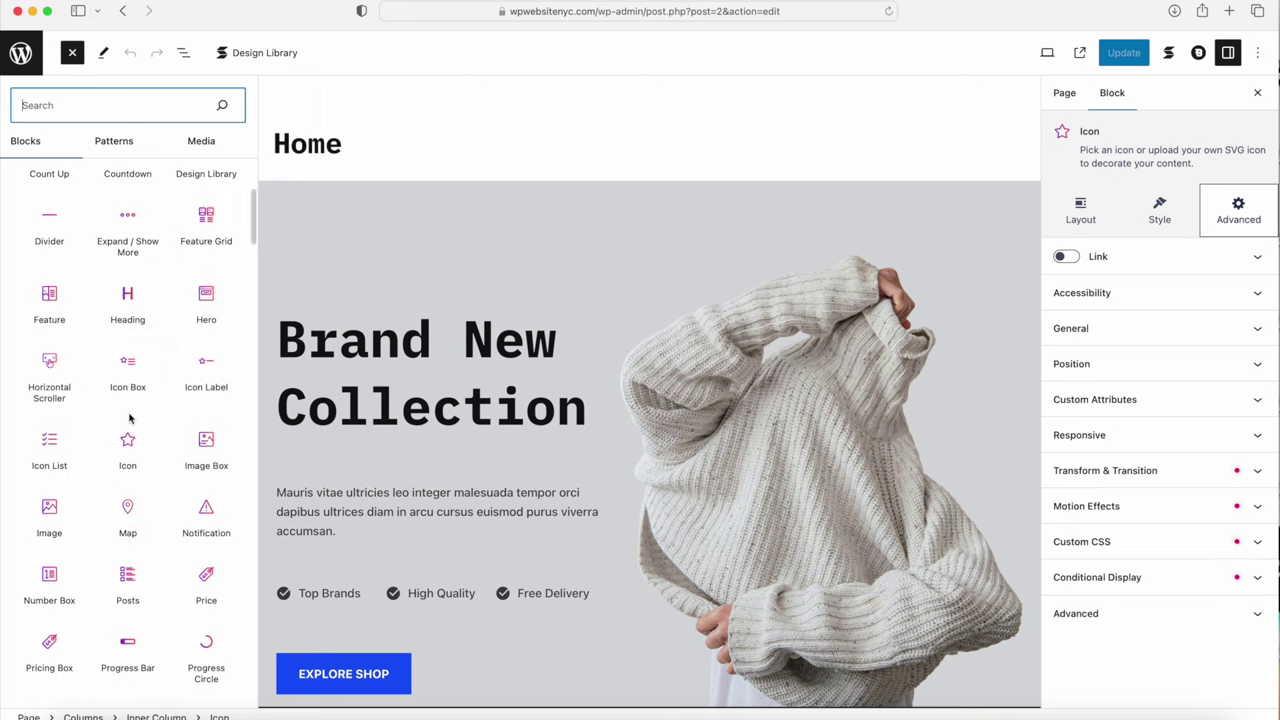
{"action": "scroll", "coordinate": [129, 418], "scroll_direction": "down", "scroll_amount": 4}
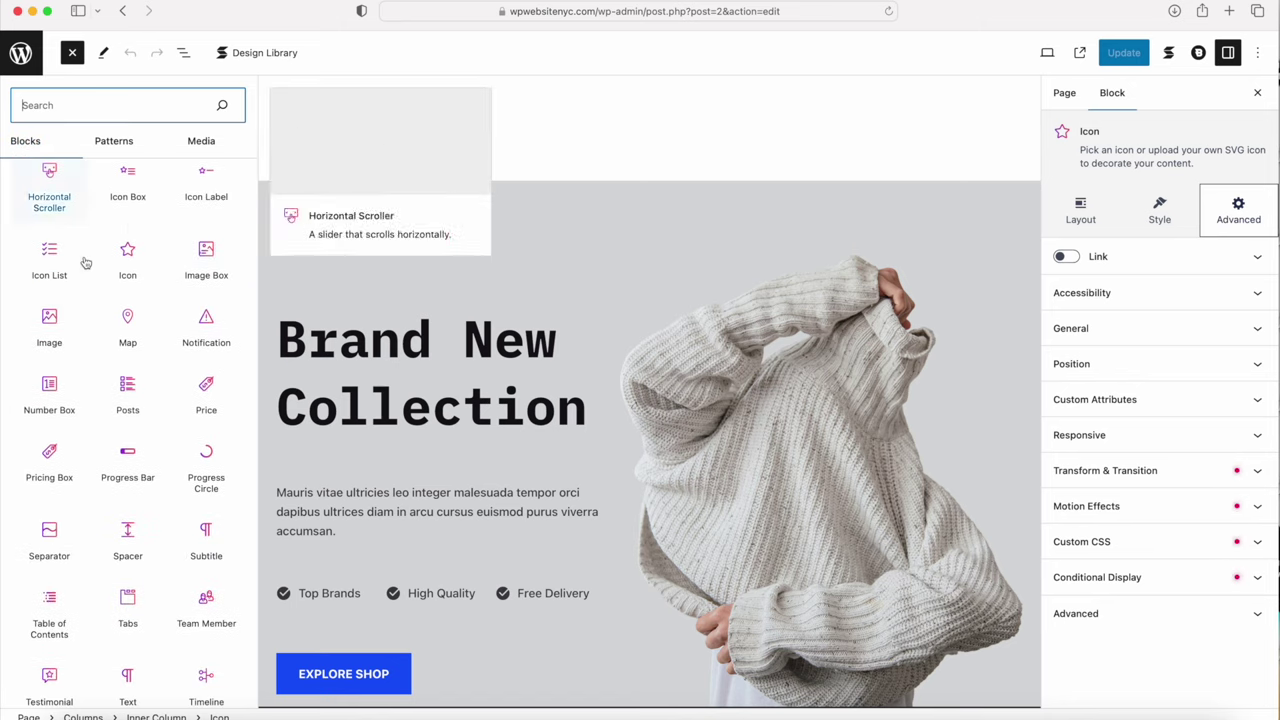
{"action": "scroll", "coordinate": [130, 352], "scroll_direction": "down", "scroll_amount": 6}
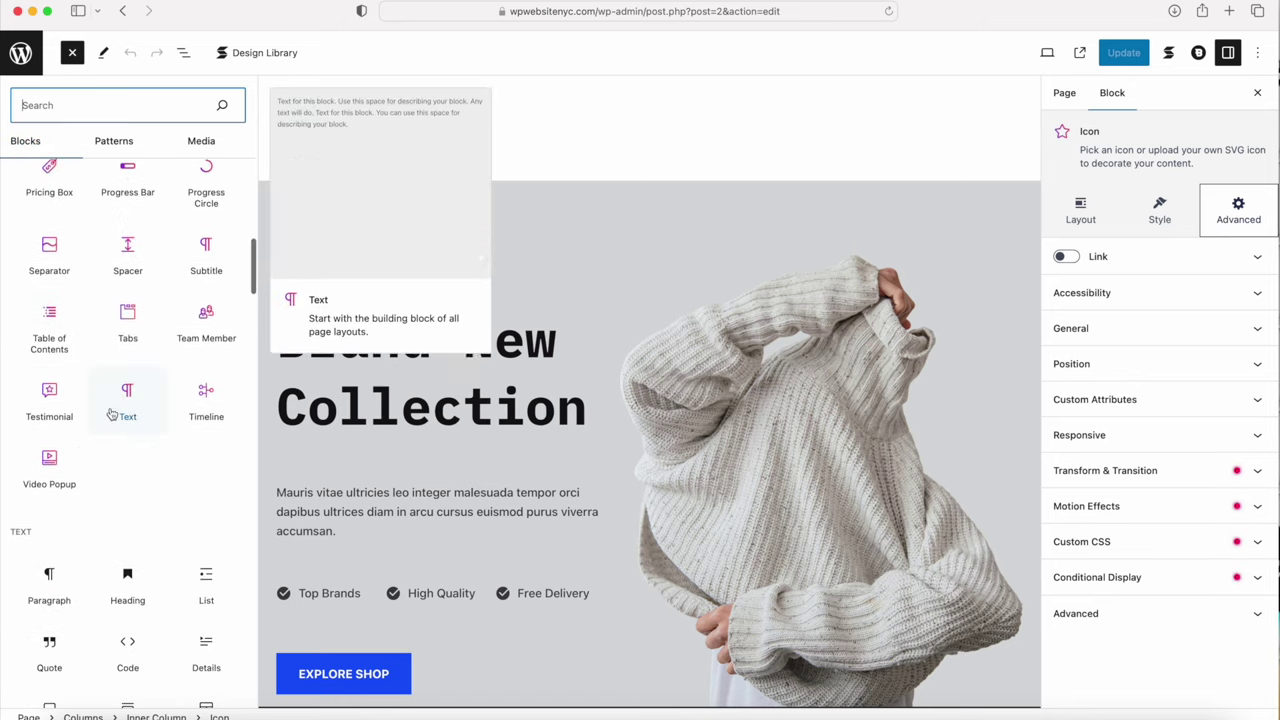
{"action": "scroll", "coordinate": [75, 458], "scroll_direction": "down", "scroll_amount": 5}
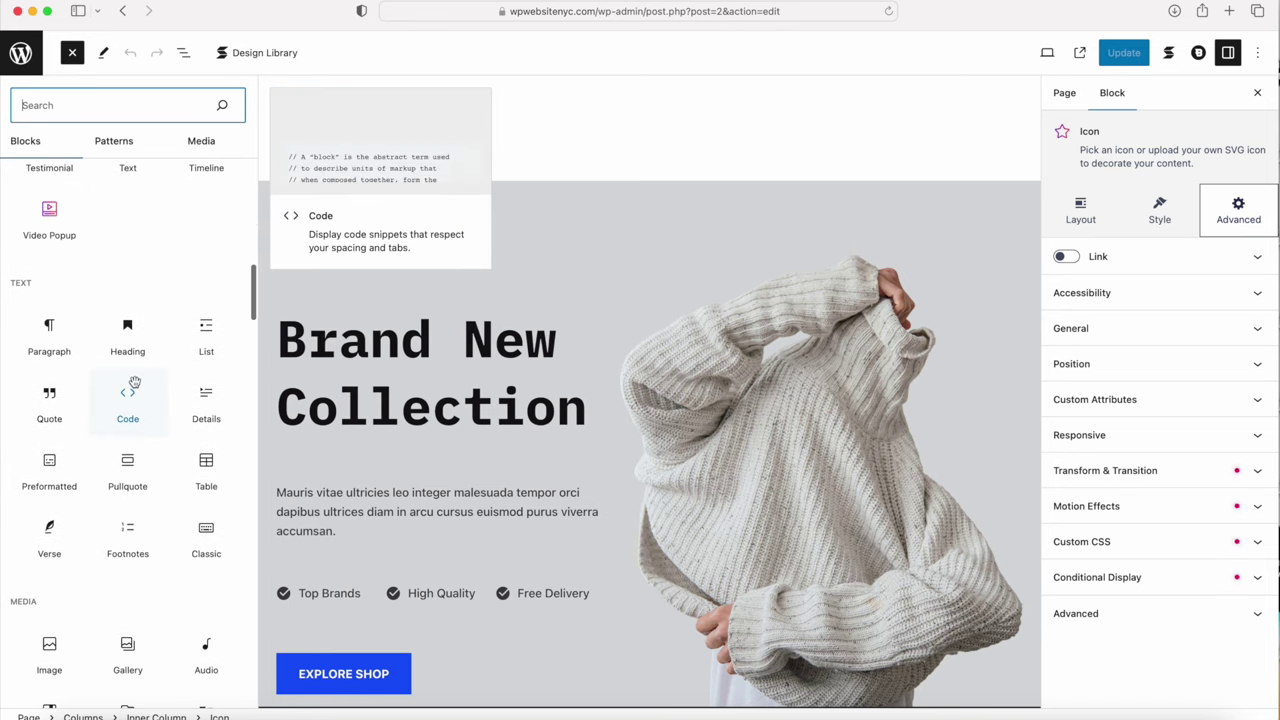
{"action": "scroll", "coordinate": [106, 451], "scroll_direction": "up", "scroll_amount": 15}
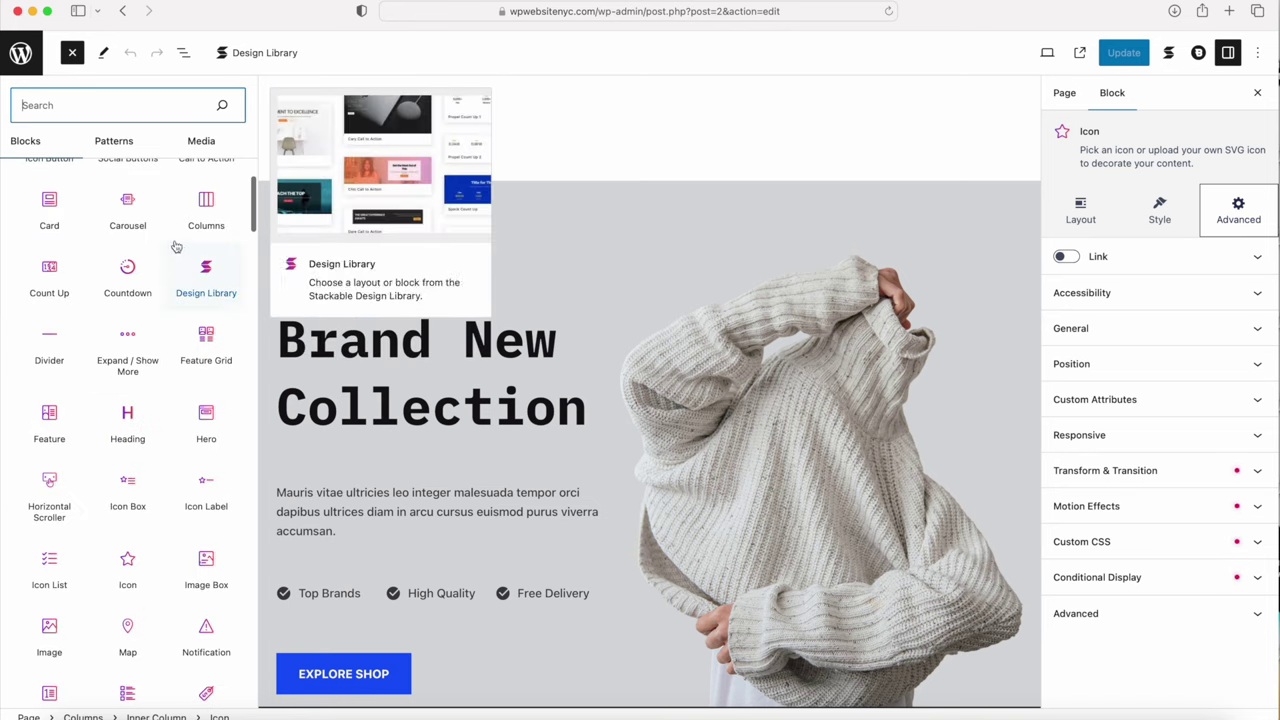
{"action": "scroll", "coordinate": [130, 350], "scroll_direction": "up", "scroll_amount": 3}
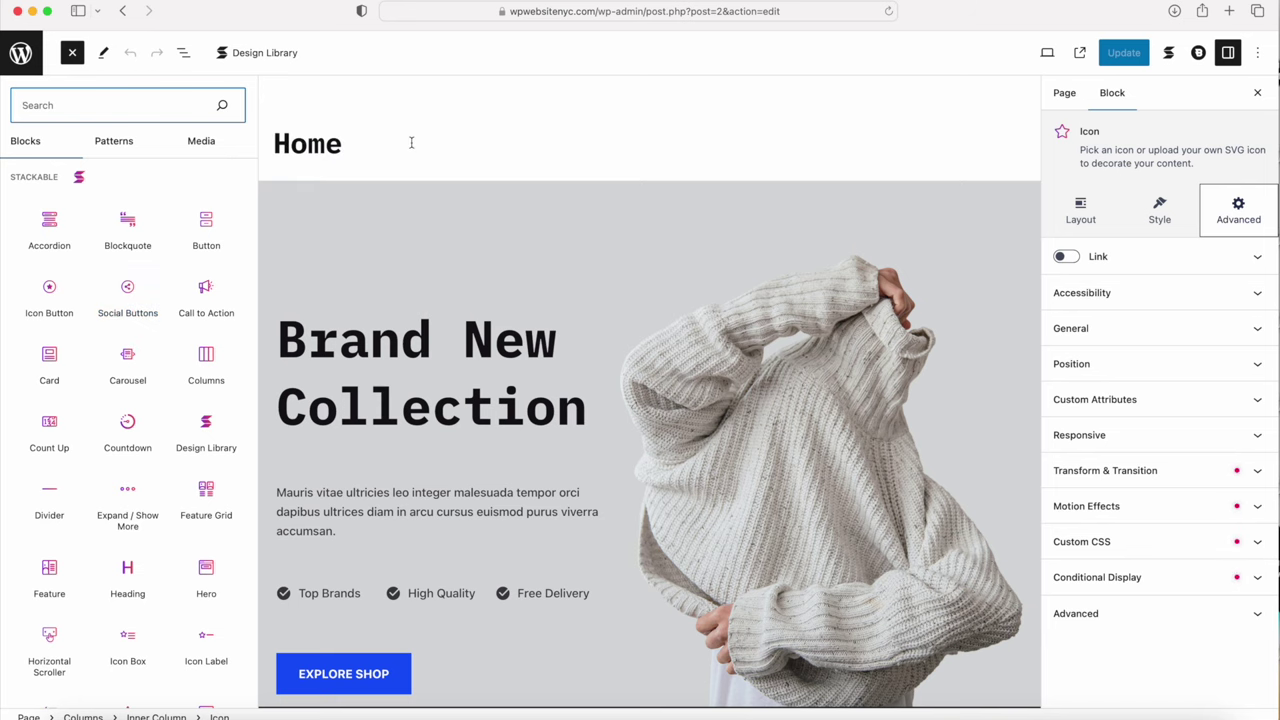
{"action": "left_click", "coordinate": [72, 54]}
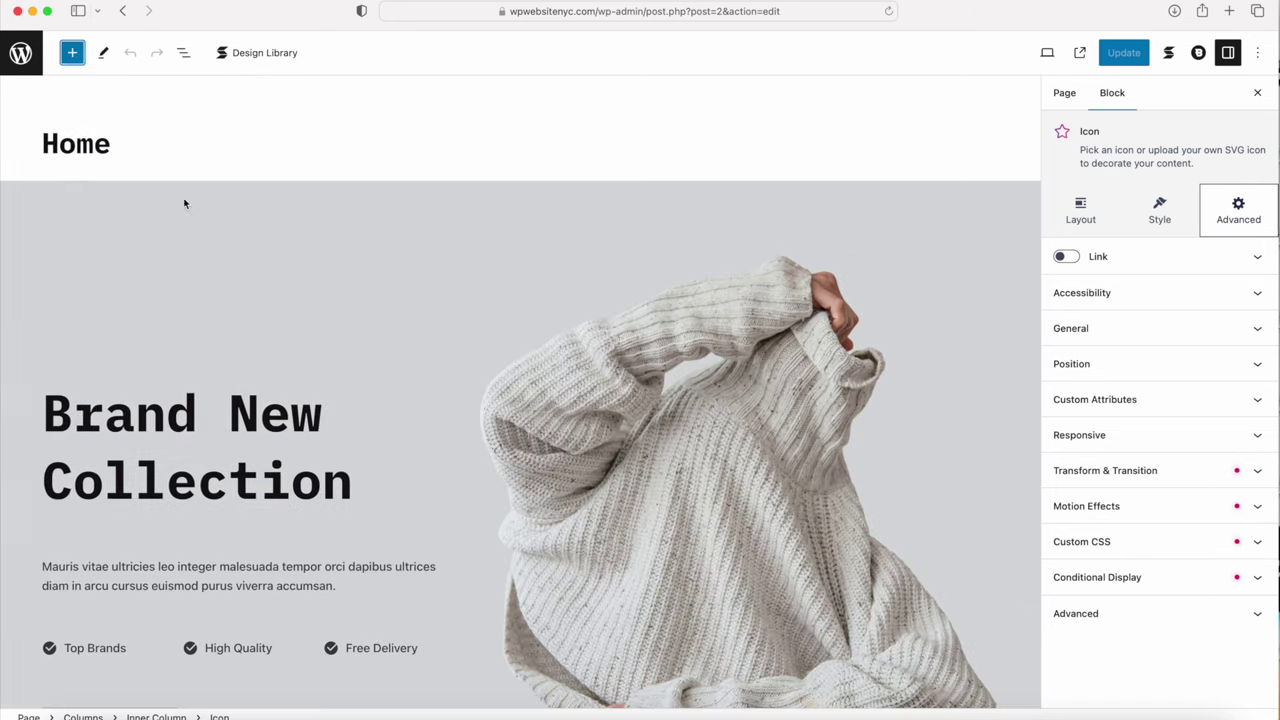
{"action": "scroll", "coordinate": [460, 288], "scroll_direction": "down", "scroll_amount": 5}
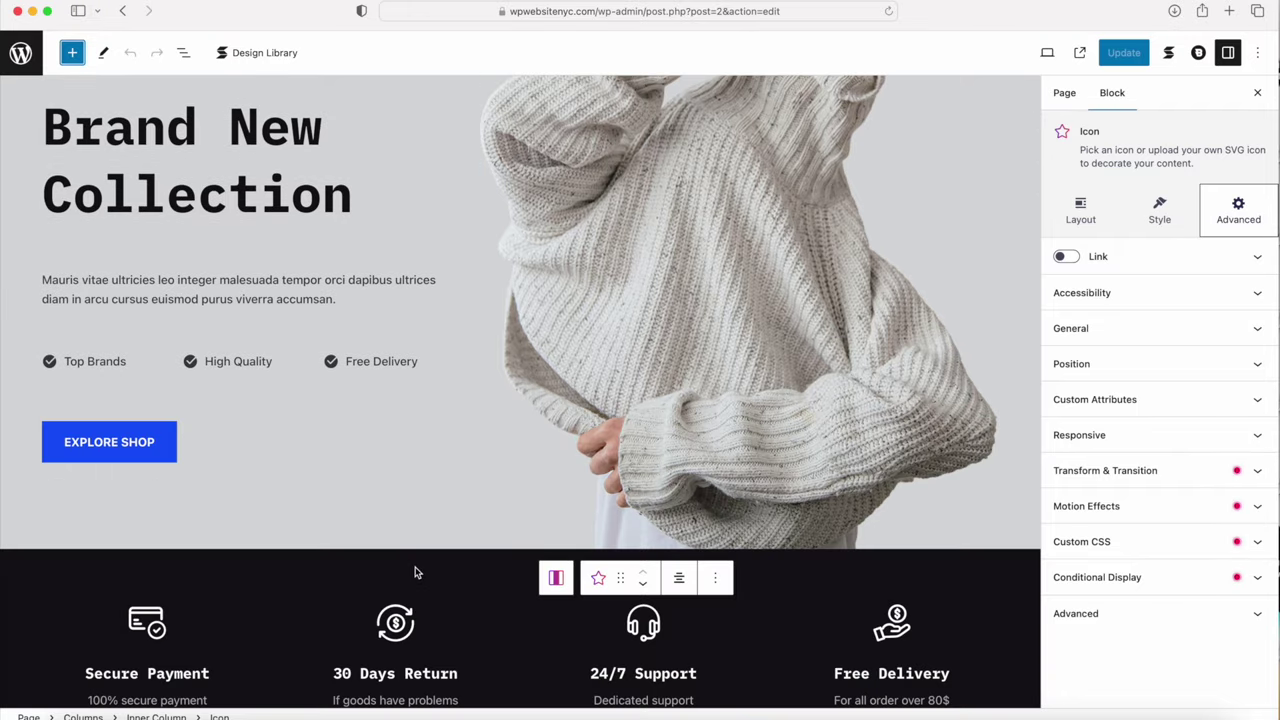
{"action": "scroll", "coordinate": [417, 572], "scroll_direction": "up", "scroll_amount": 4}
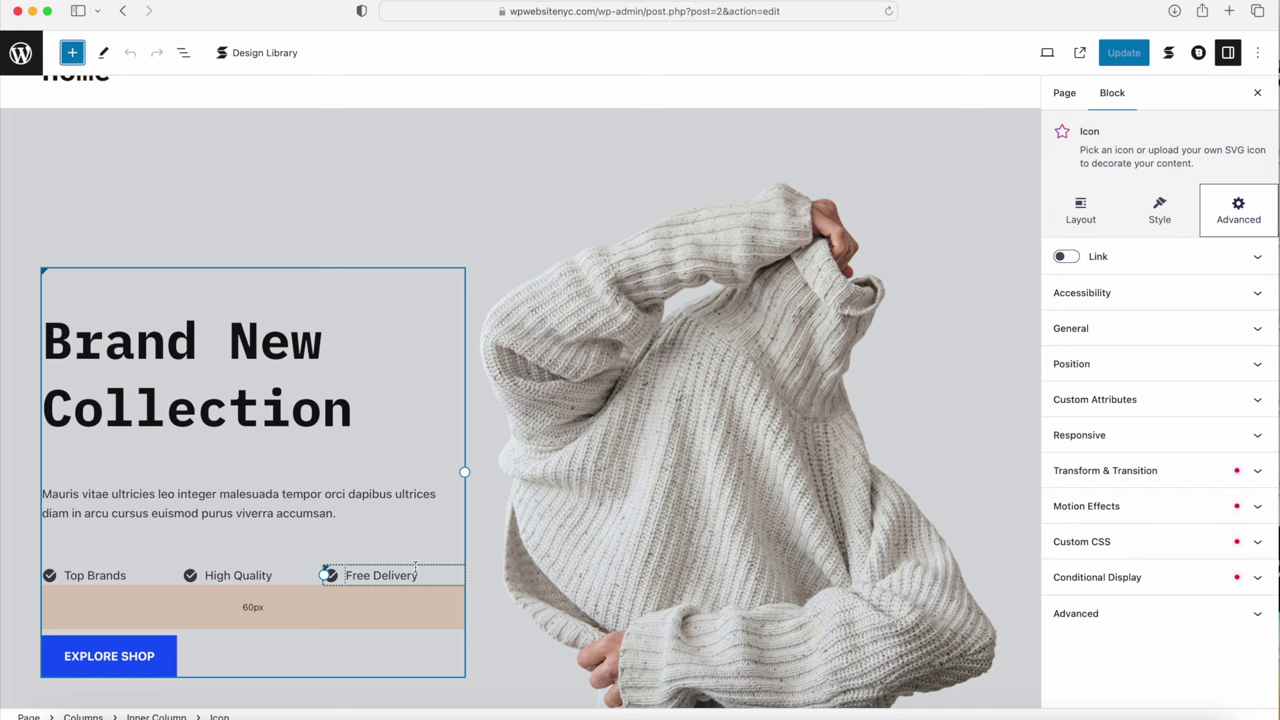
Step: Create a new page titled 'Exercise 1' and save it as a draft
{"action": "left_click", "coordinate": [20, 55], "text": "super"}
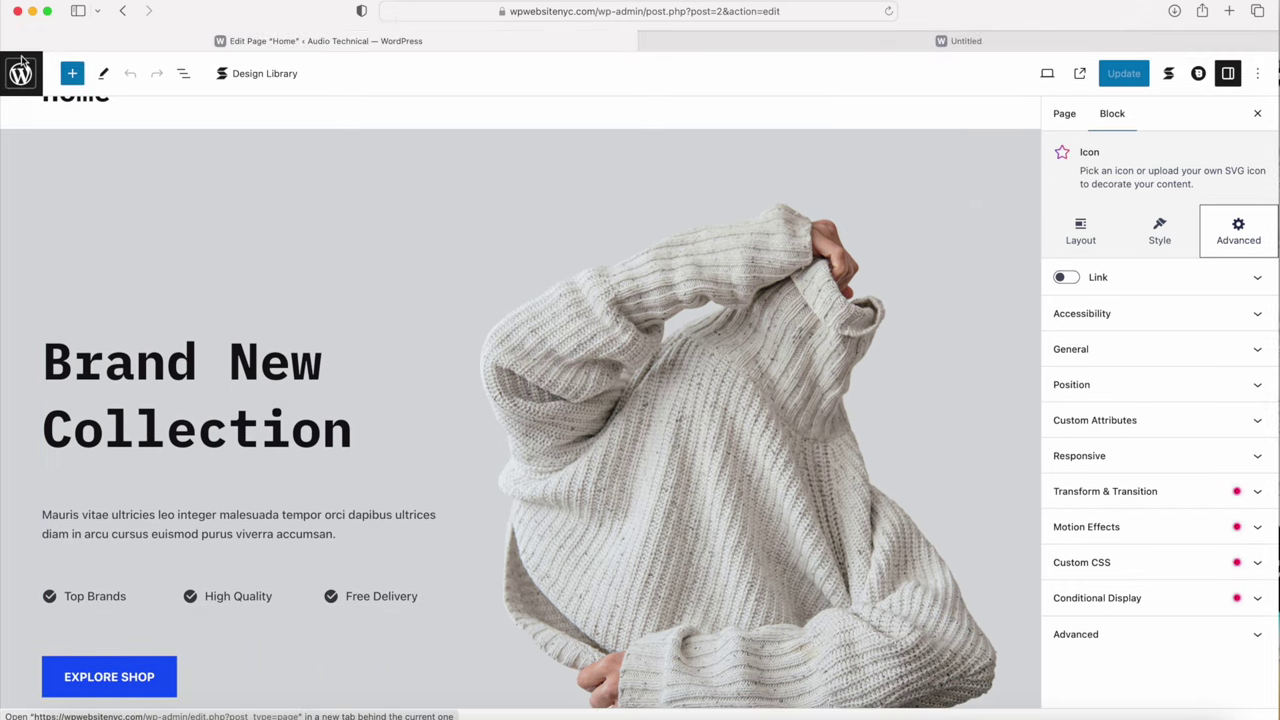
{"action": "left_click", "coordinate": [728, 47]}
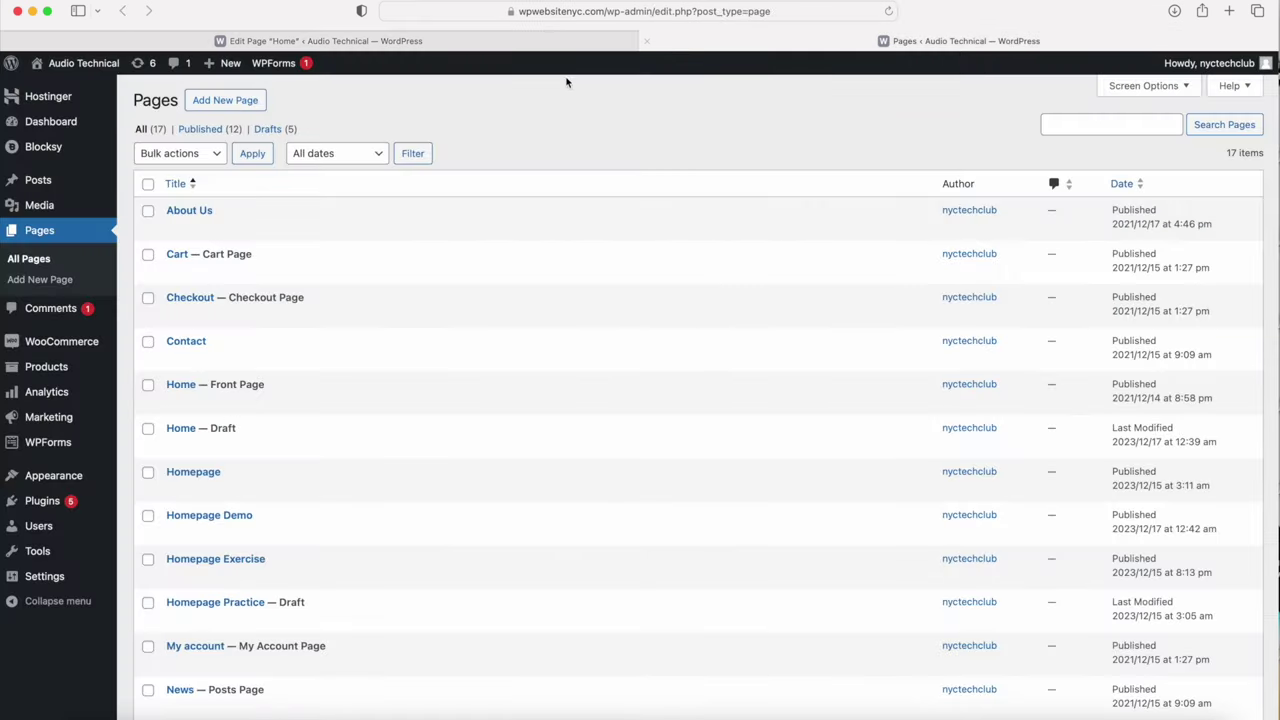
{"action": "left_click", "coordinate": [223, 101]}
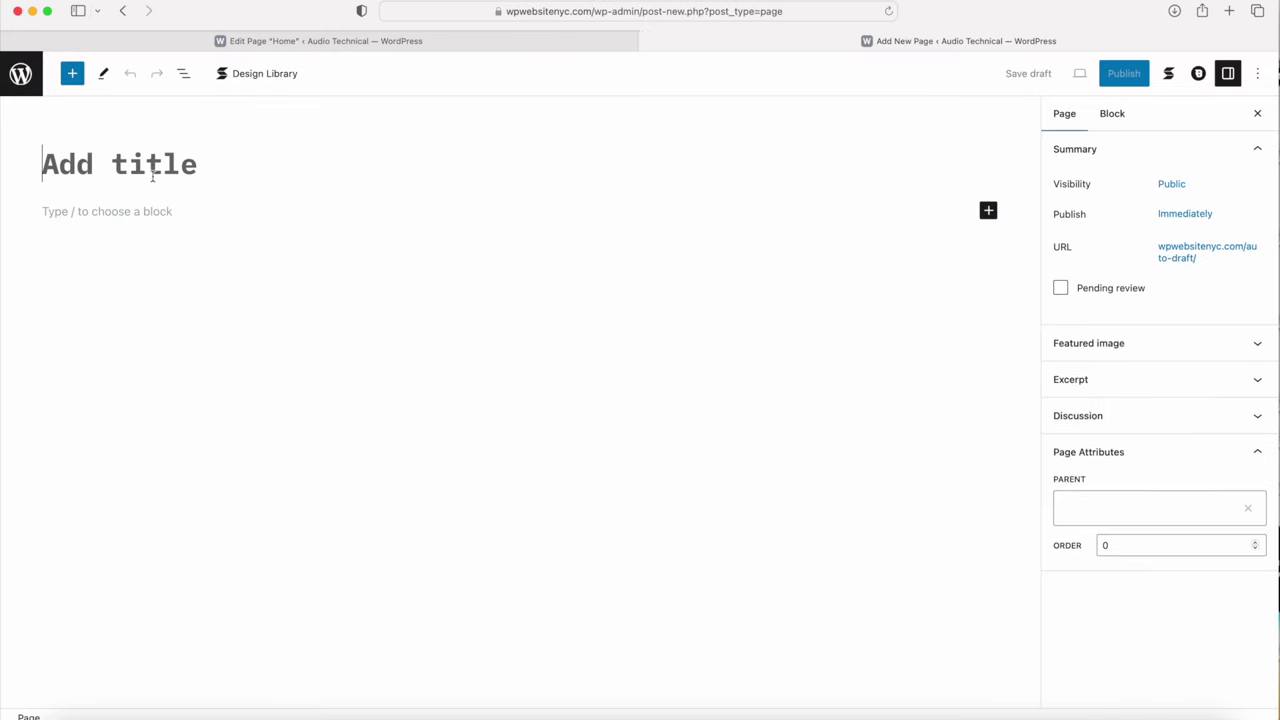
{"action": "type", "text": "Exerc"}
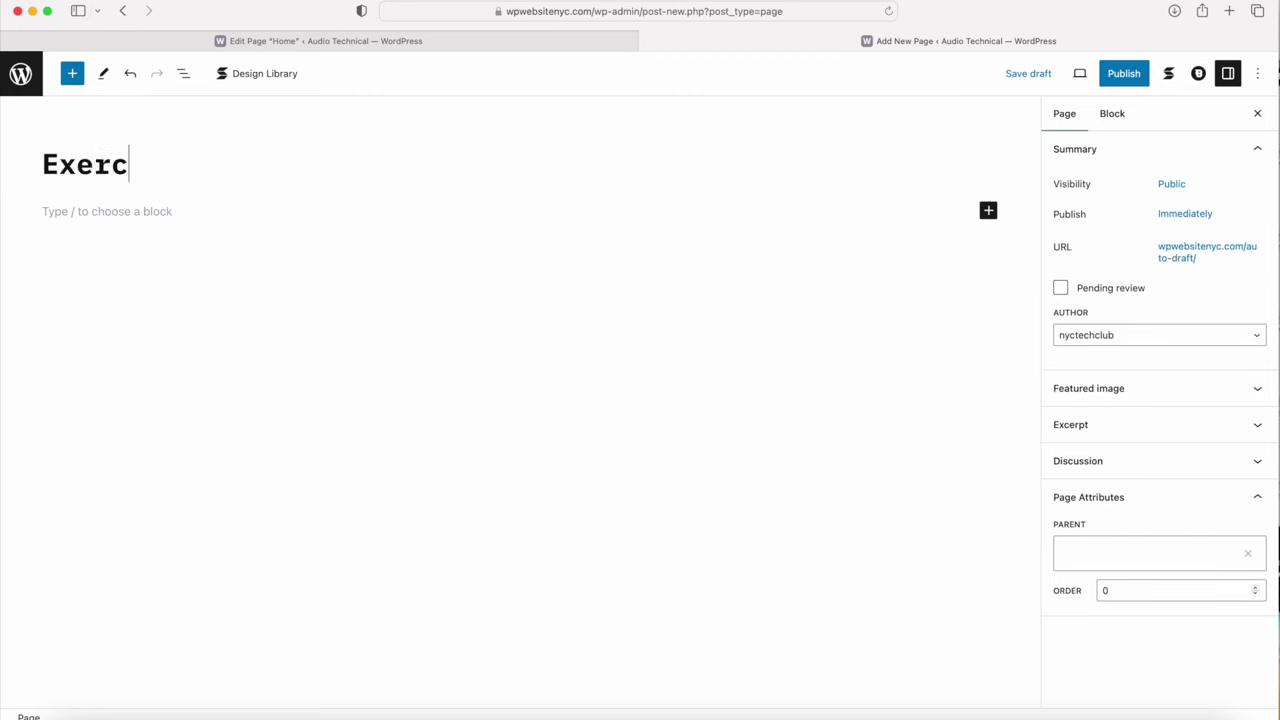
{"action": "type", "text": "ise 1"}
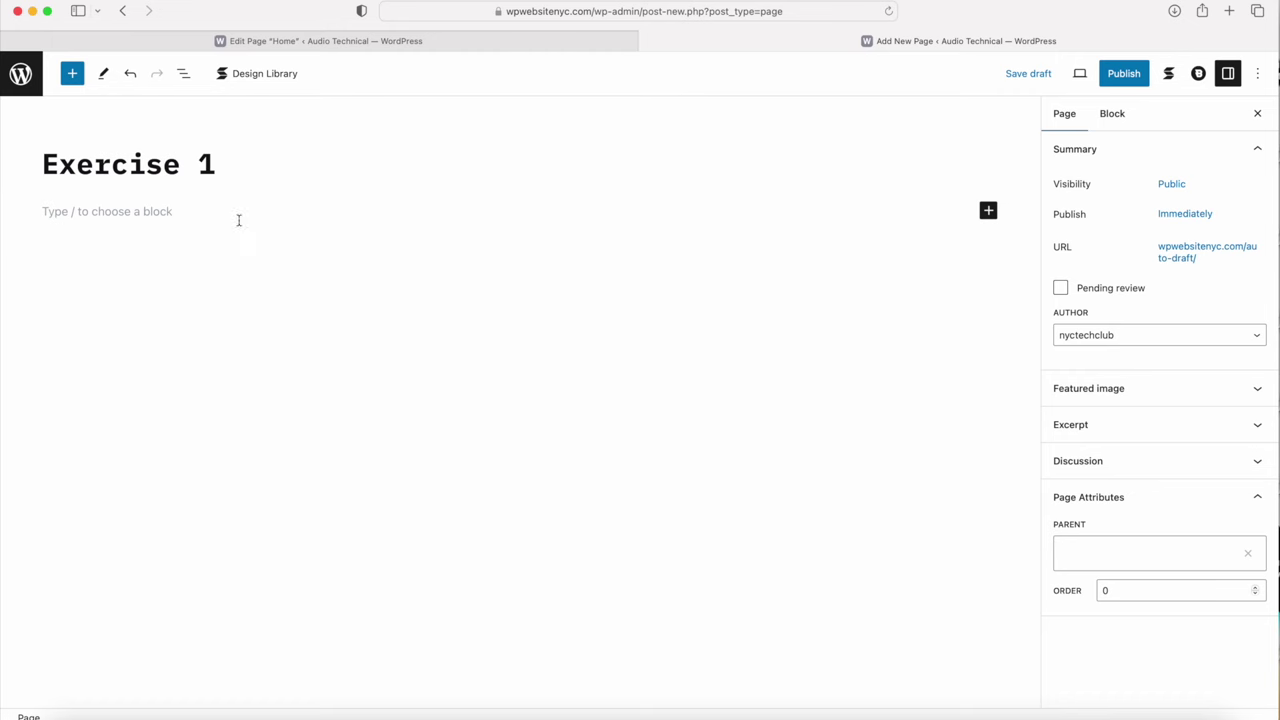
{"action": "left_click", "coordinate": [1026, 75]}
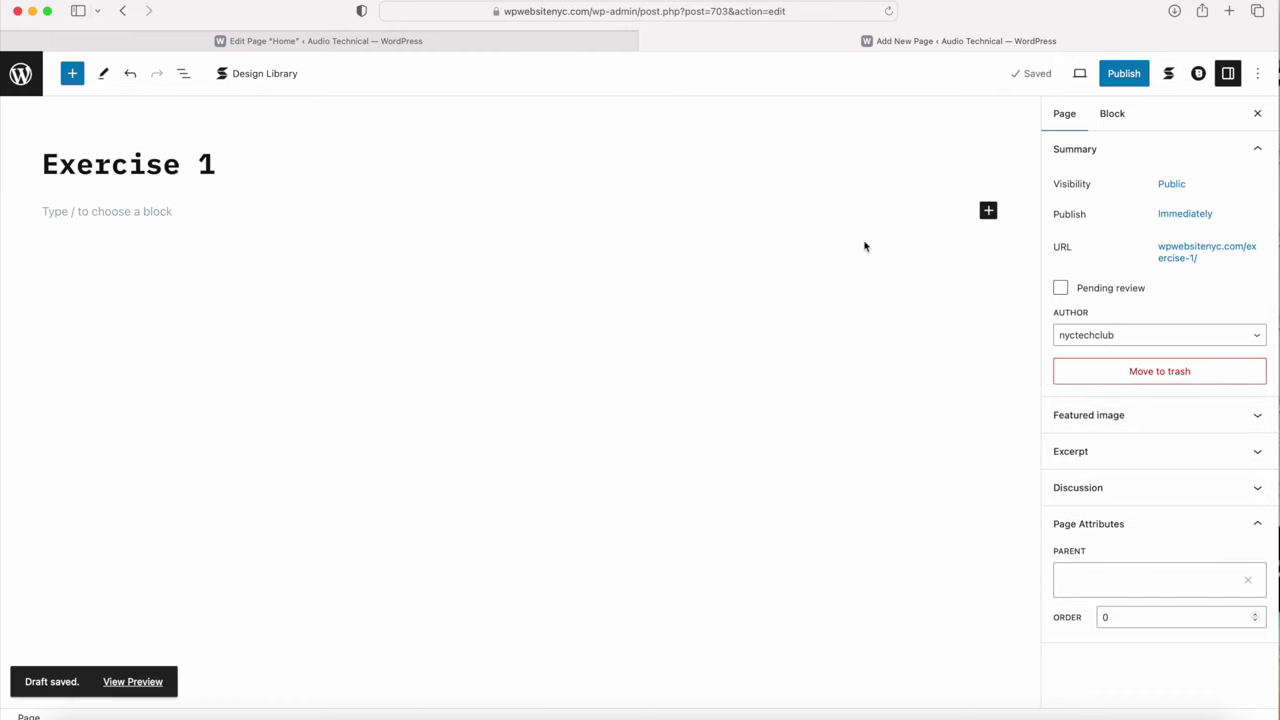
{"action": "left_click", "coordinate": [176, 205]}
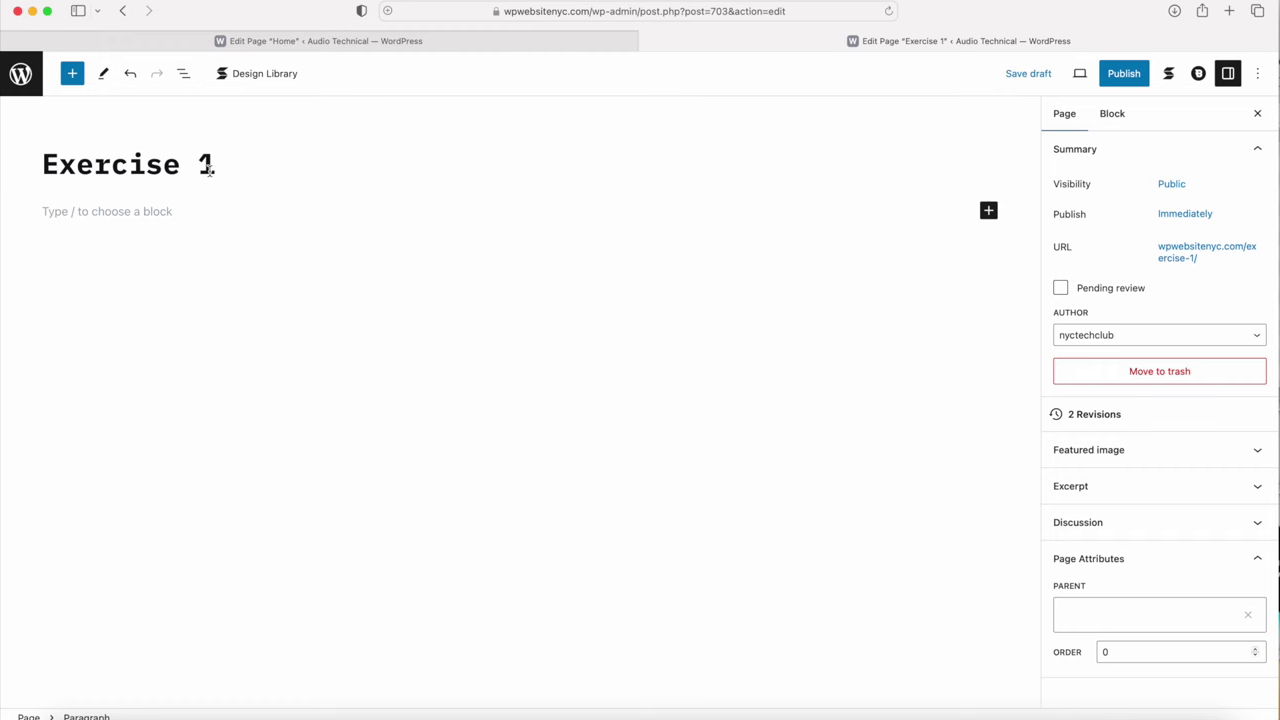
Step: Insert a Stackable Columns block using the two equal 50/50 columns variation
{"action": "left_click", "coordinate": [72, 76]}
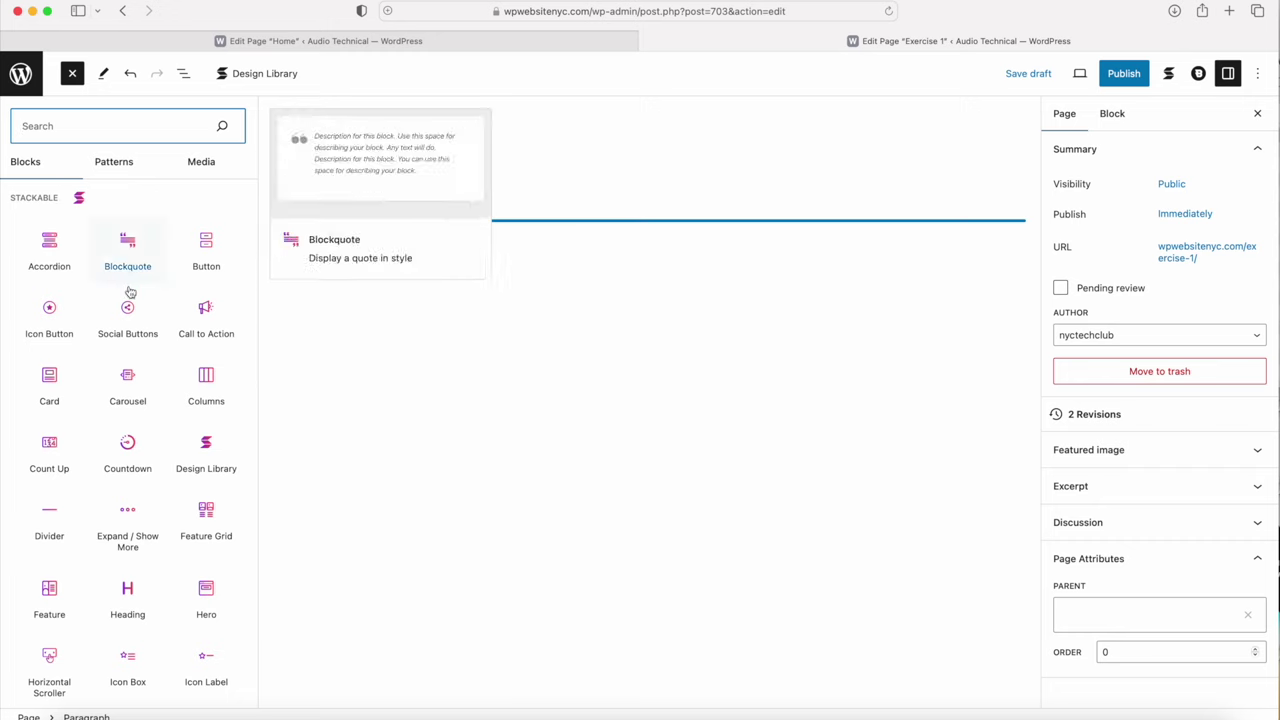
{"action": "left_click", "coordinate": [206, 385]}
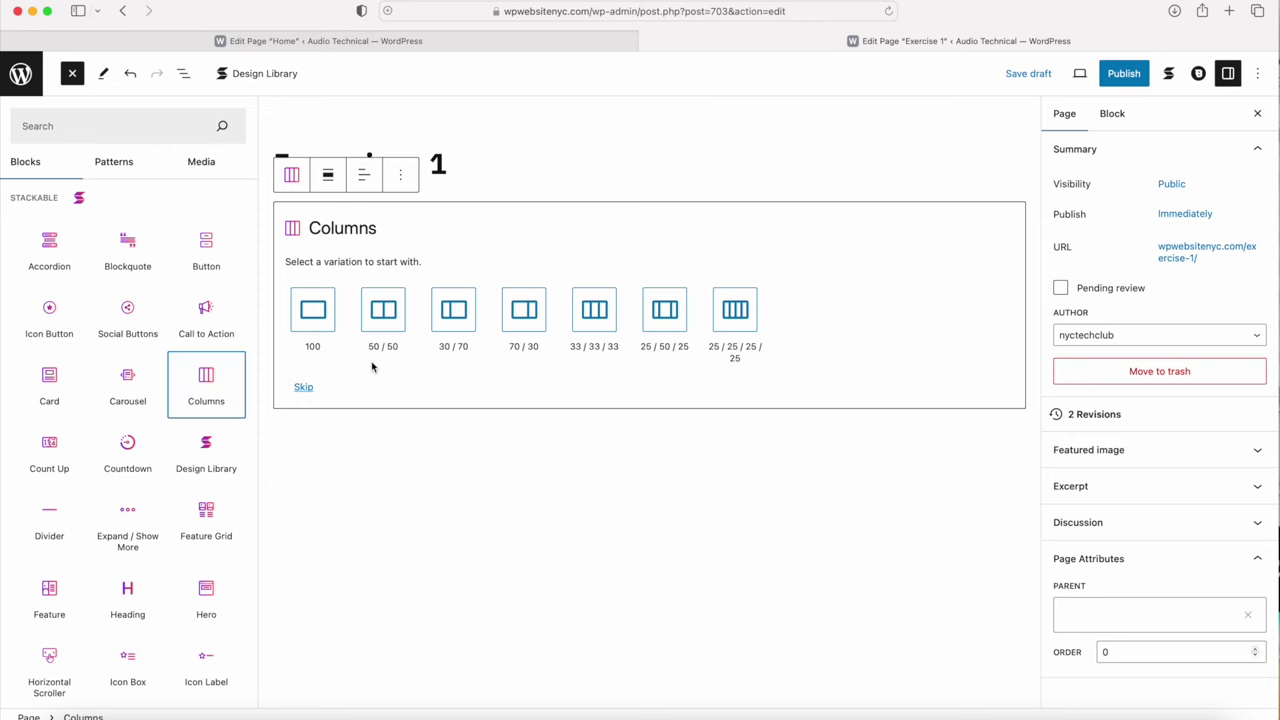
{"action": "key", "text": "Escape"}
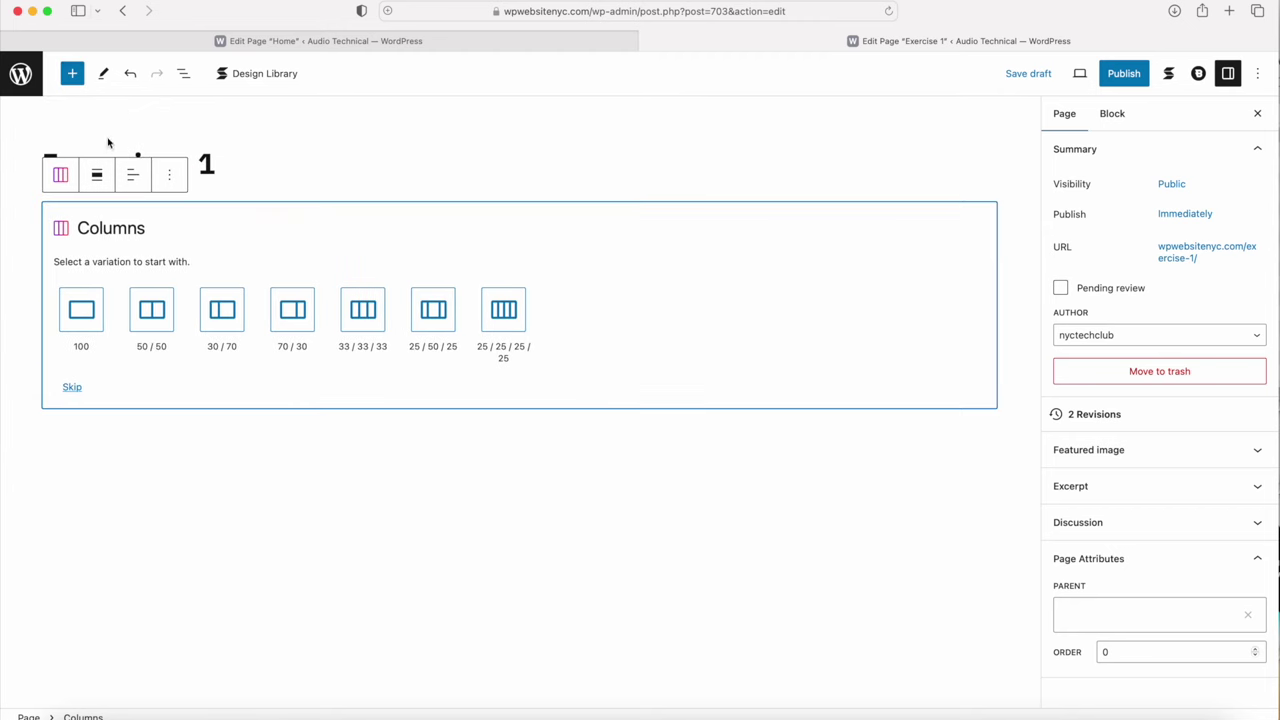
{"action": "left_click", "coordinate": [152, 320]}
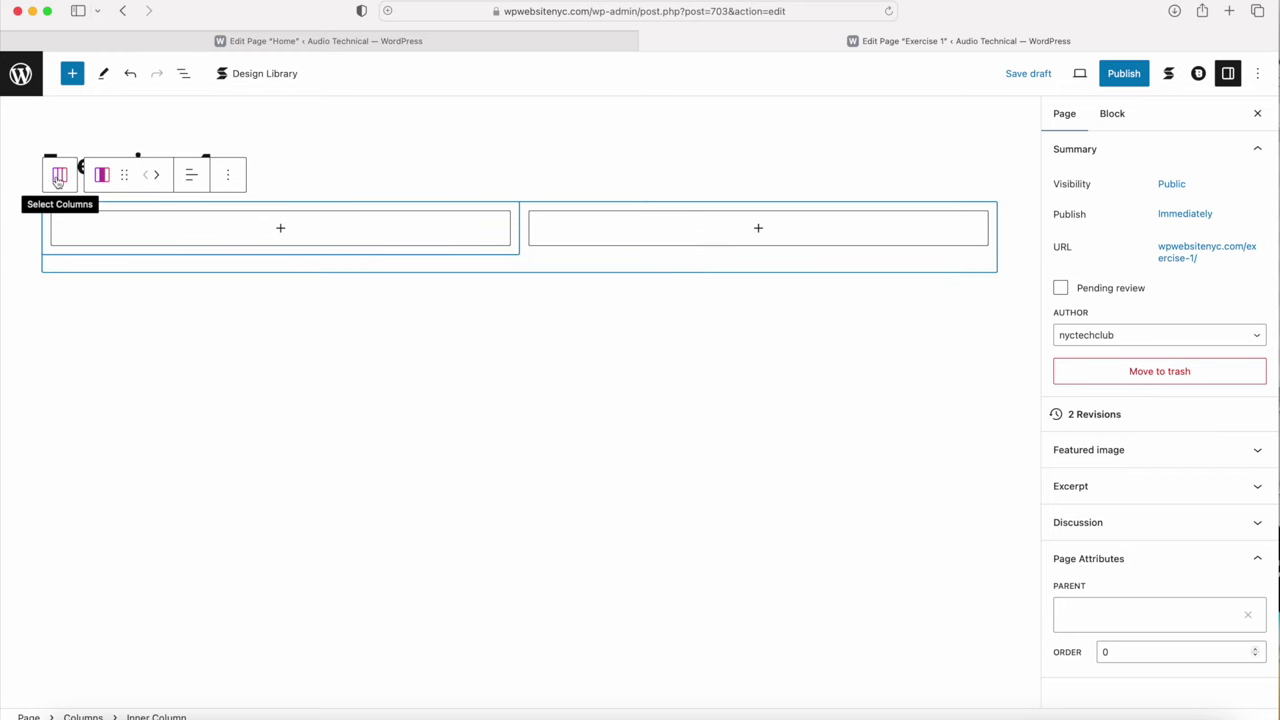
Step: Select the parent Columns block and show its Block settings
{"action": "left_click", "coordinate": [58, 178]}
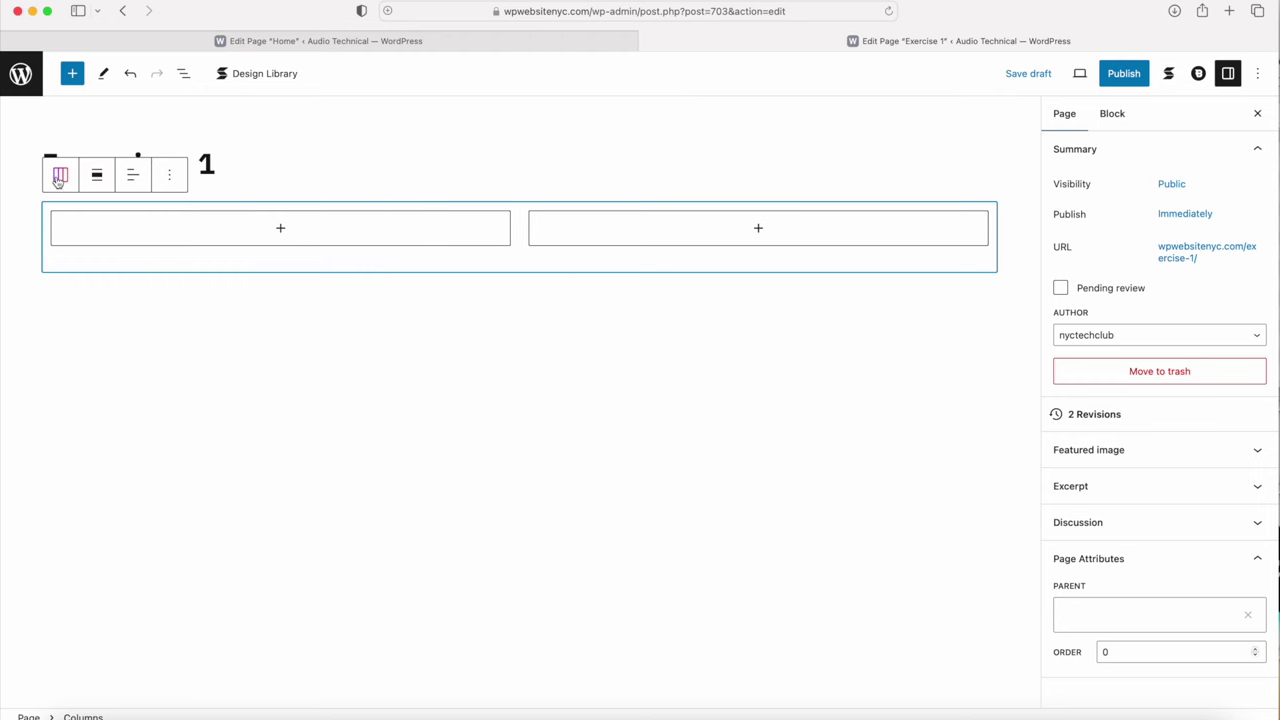
{"action": "left_click", "coordinate": [1112, 118]}
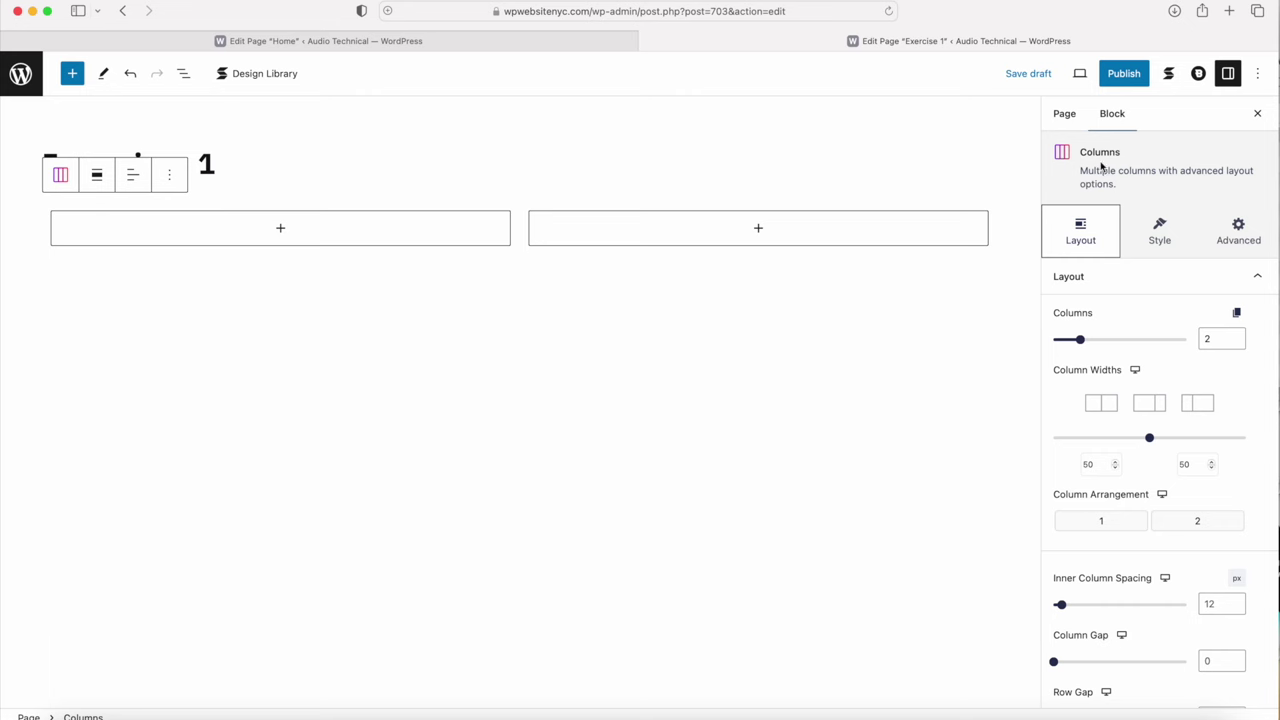
{"action": "left_click", "coordinate": [62, 211]}
{"action": "left_click", "coordinate": [62, 177]}
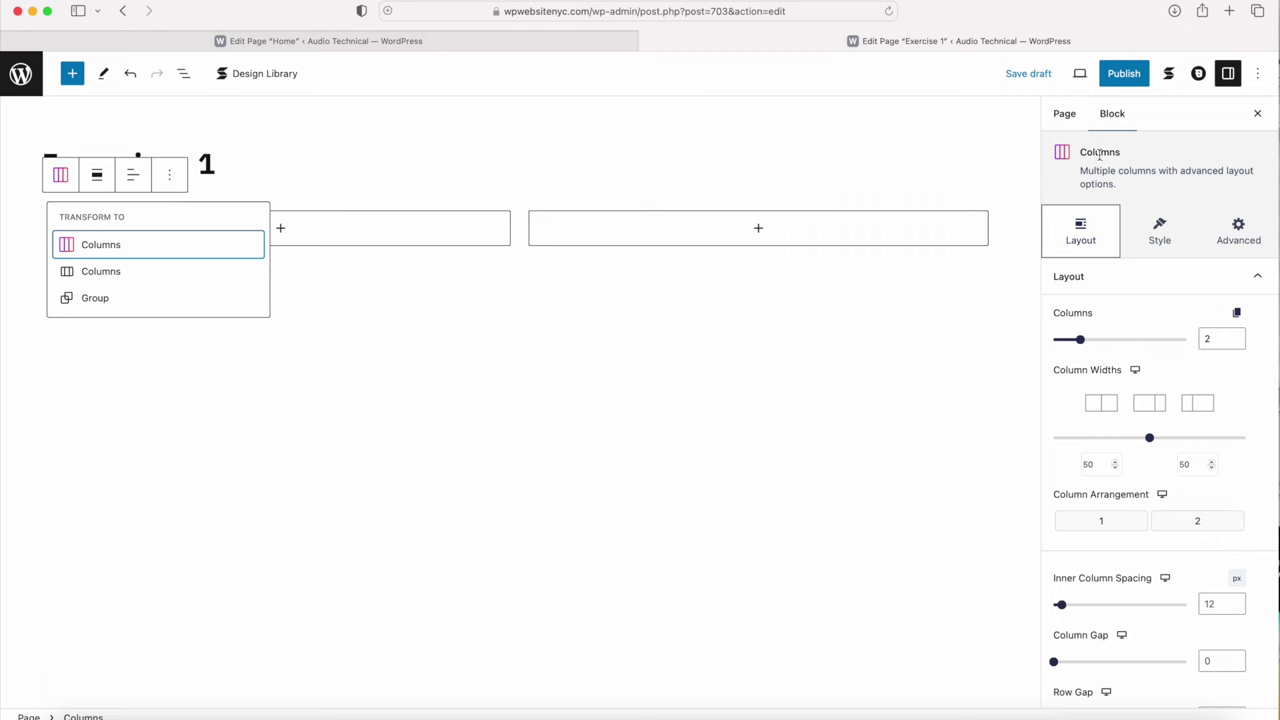
Step: Split the columns 45/55, make the block full width, and centre its content width
{"action": "left_click", "coordinate": [1093, 465]}
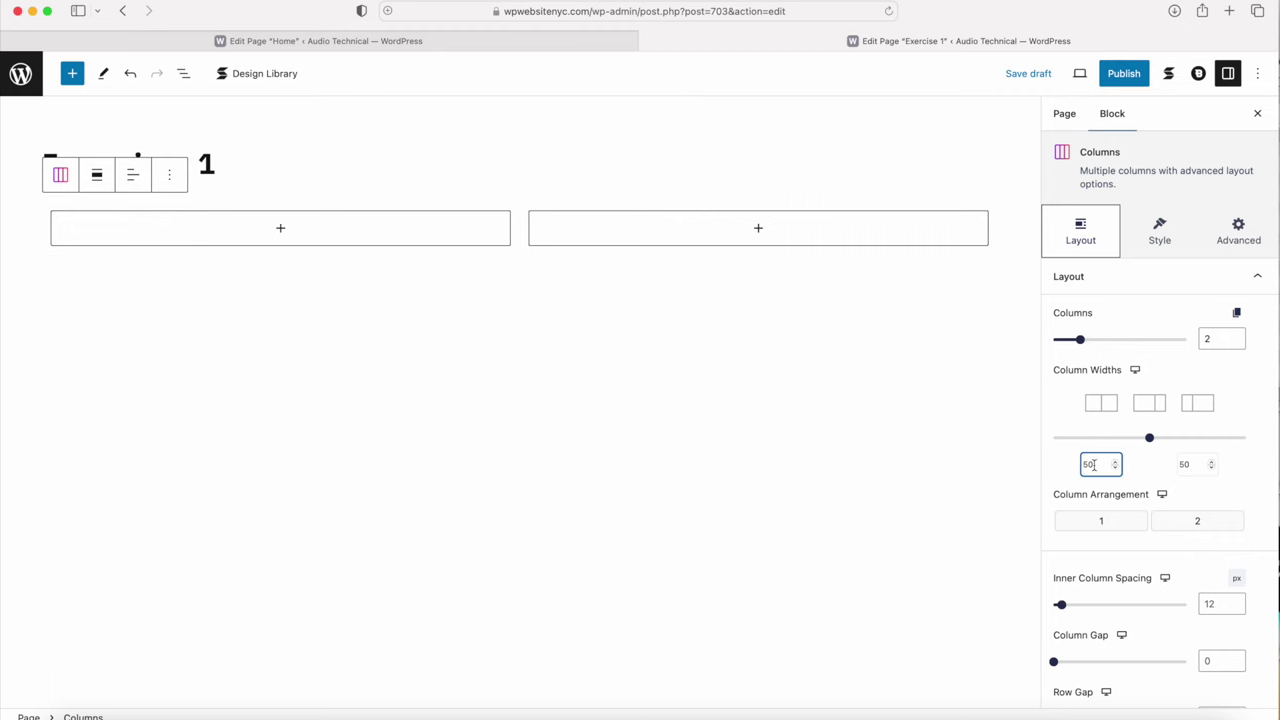
{"action": "double_click", "coordinate": [1093, 465]}
{"action": "type", "text": "45"}
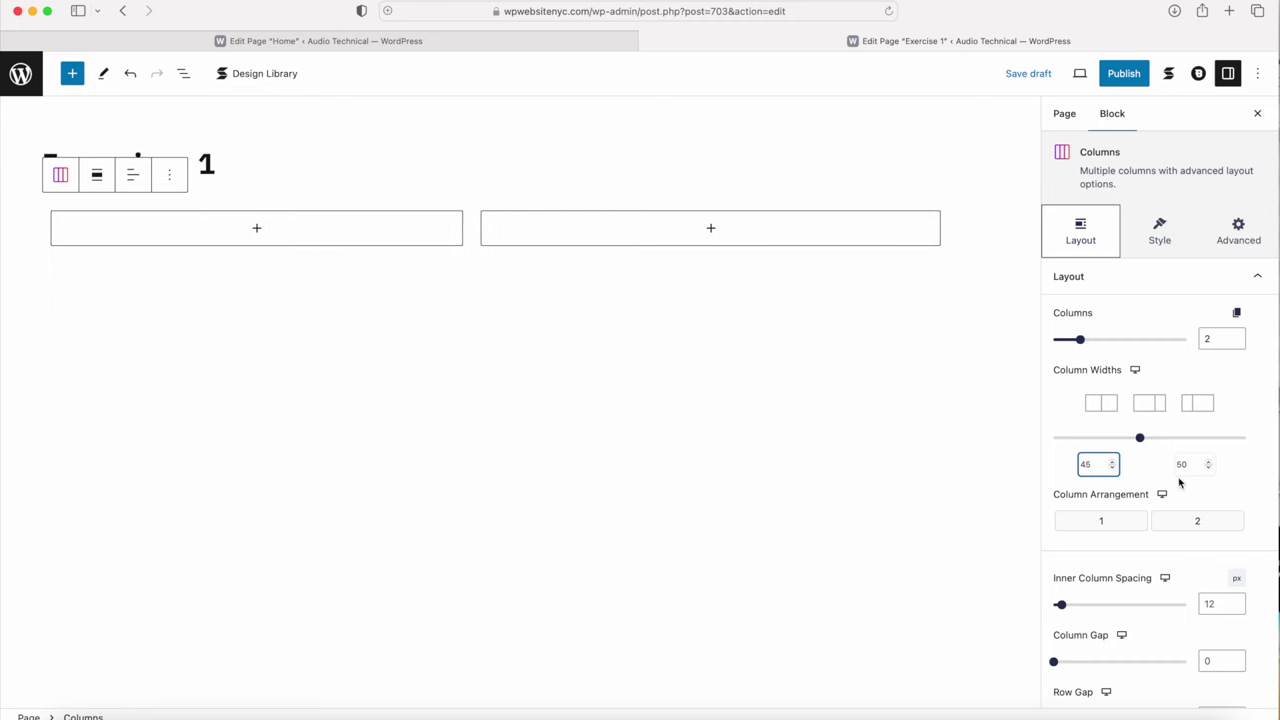
{"action": "left_click", "coordinate": [1192, 465]}
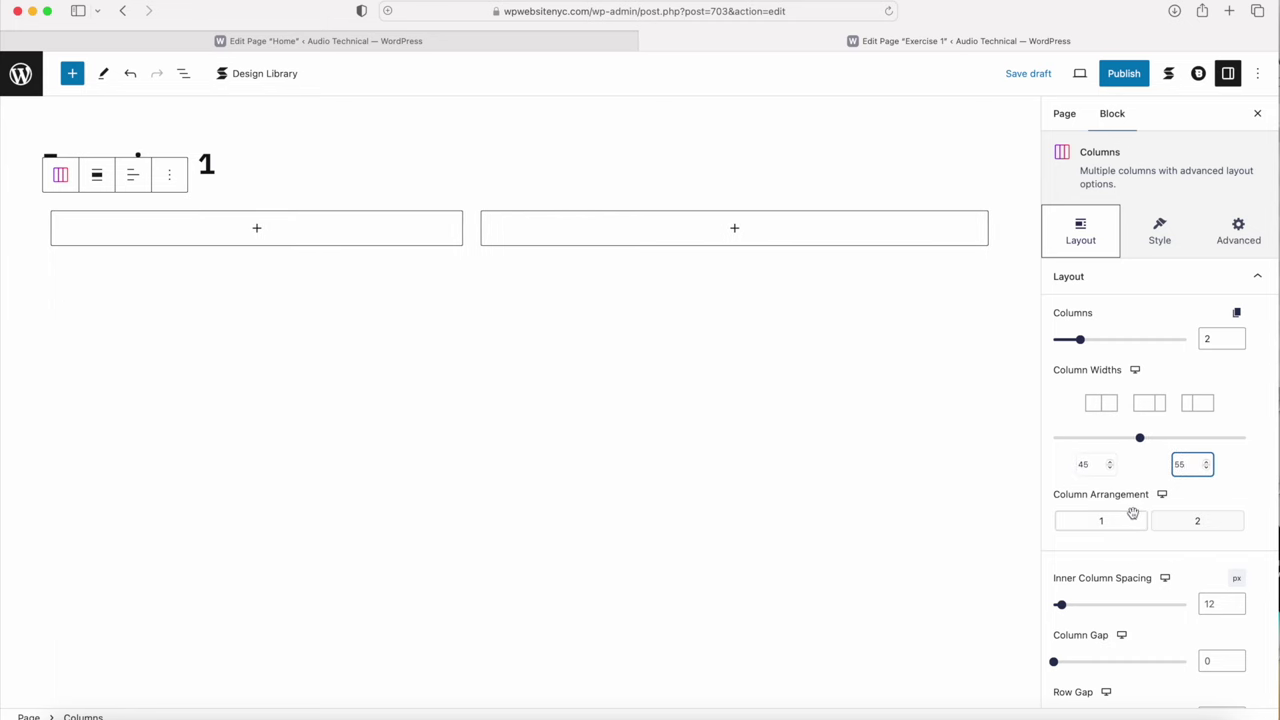
{"action": "scroll", "coordinate": [1130, 515], "scroll_direction": "down", "scroll_amount": 5}
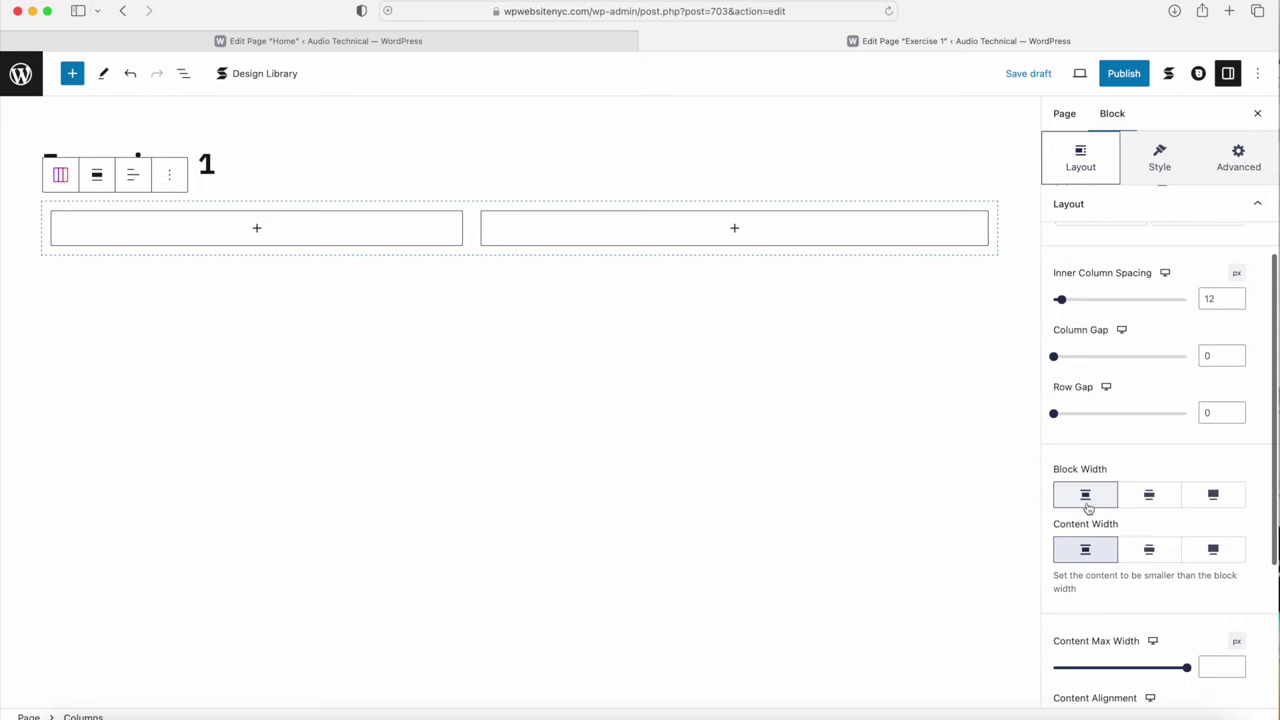
{"action": "left_click", "coordinate": [1213, 499]}
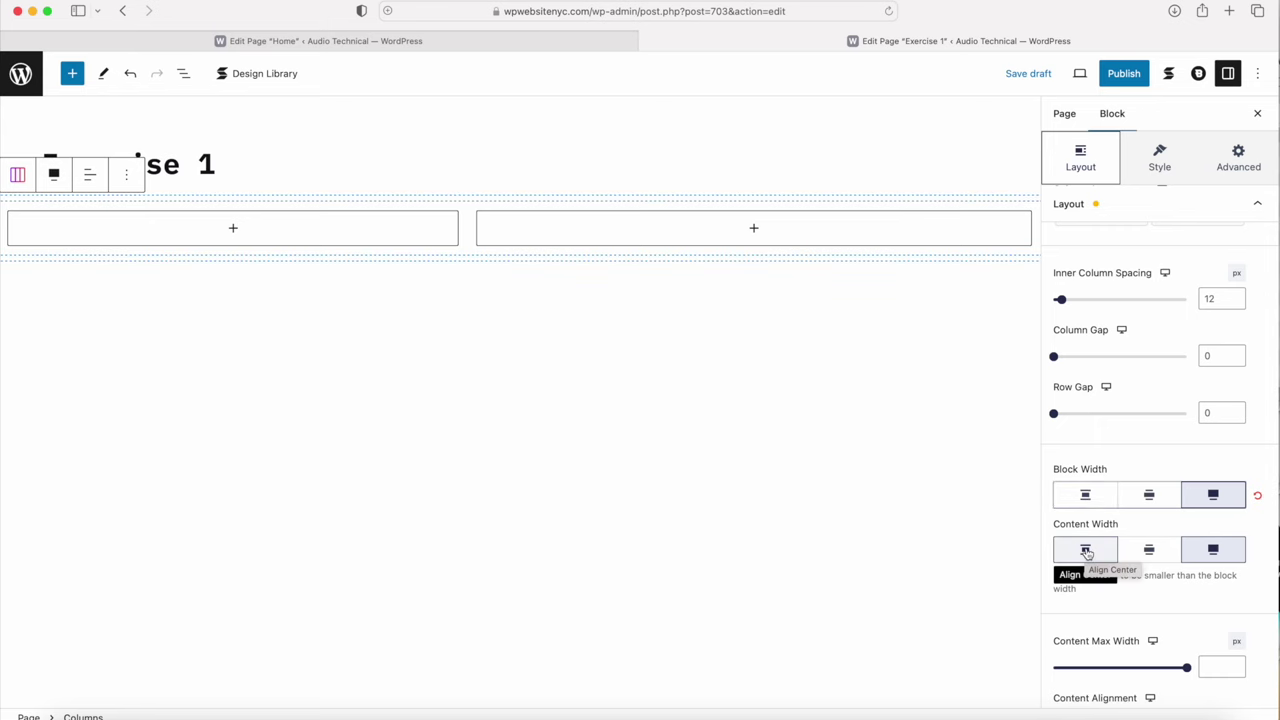
{"action": "left_click", "coordinate": [1085, 551]}
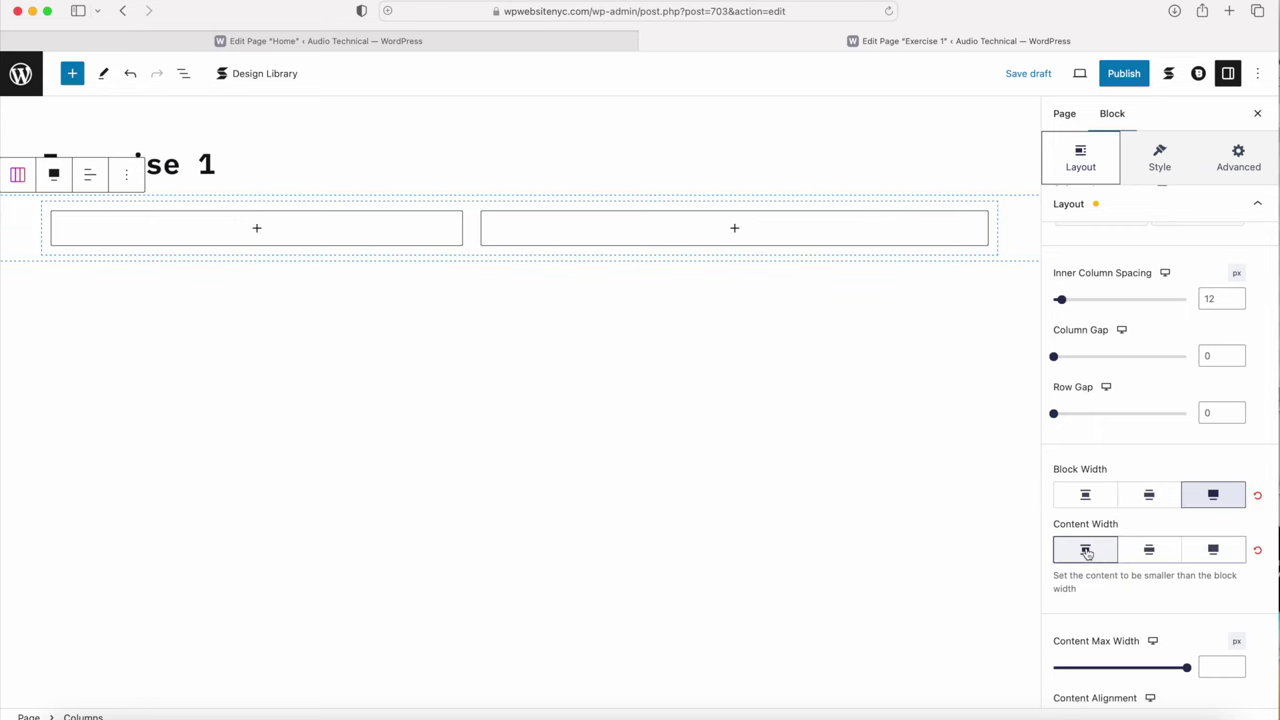
{"action": "scroll", "coordinate": [1100, 430], "scroll_direction": "up", "scroll_amount": 5}
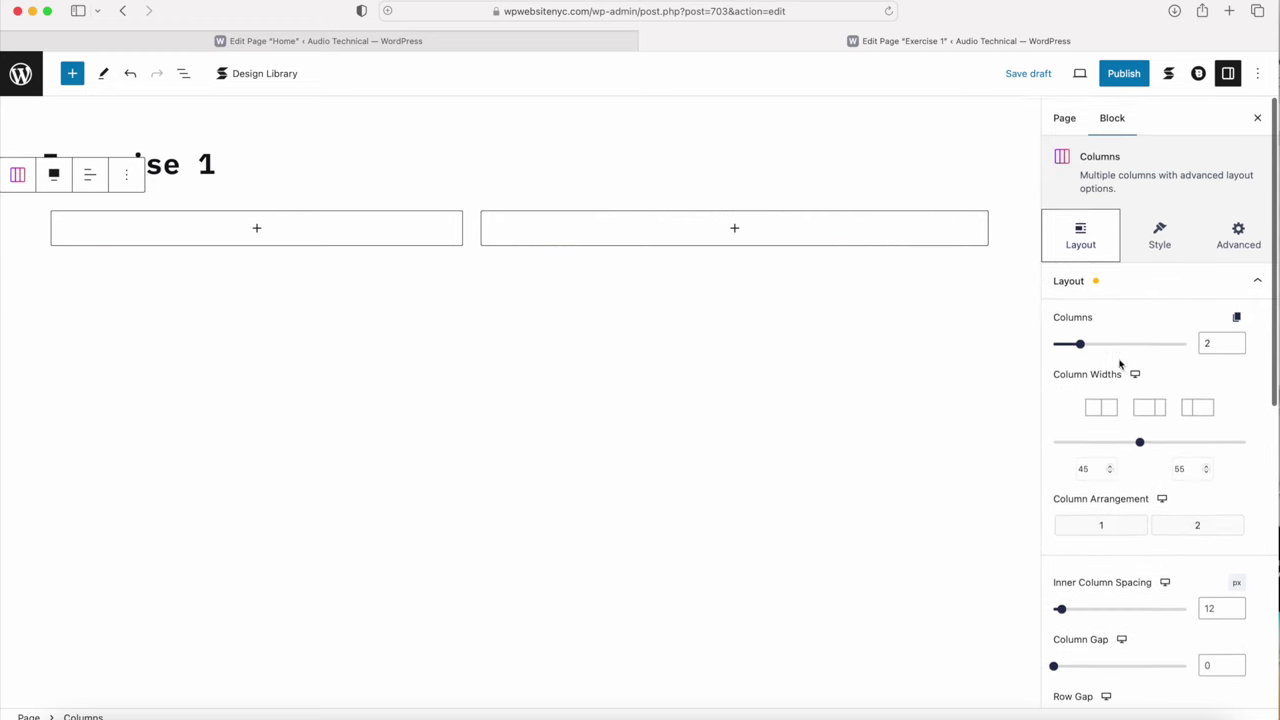
{"action": "left_click", "coordinate": [1159, 238]}
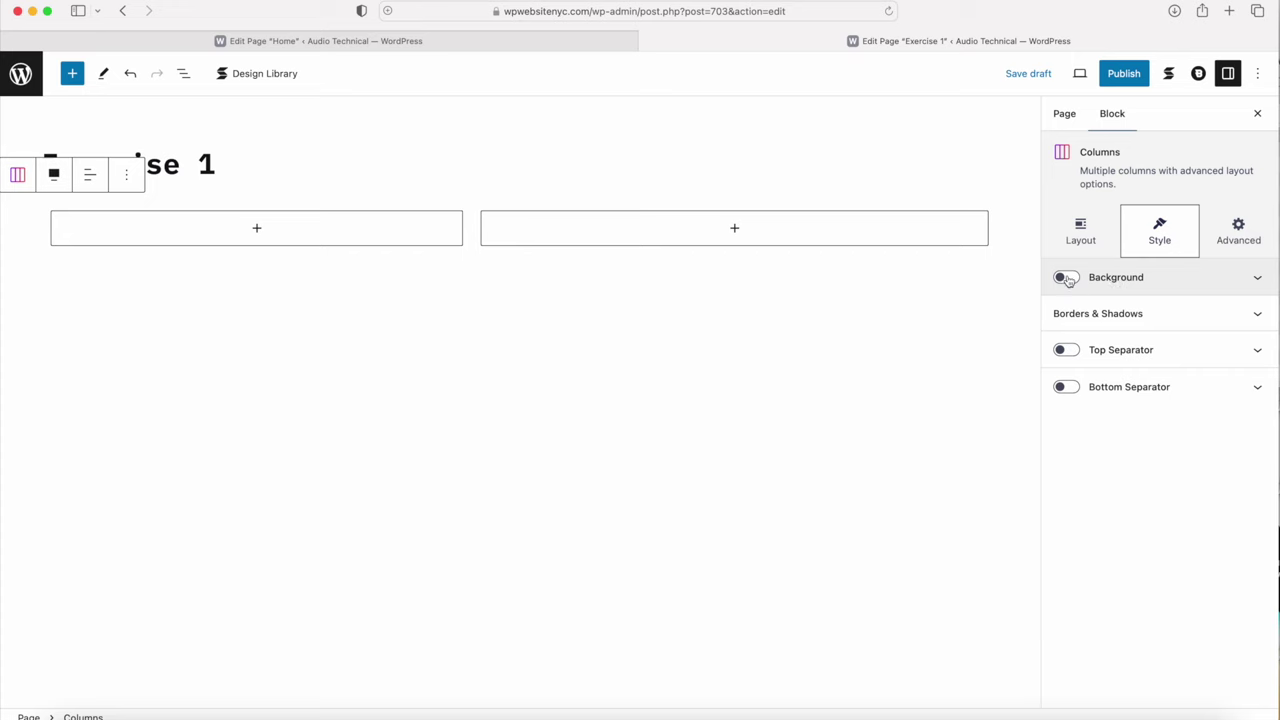
Step: Enable the Columns block background and set it to grey Palette Color 5
{"action": "left_click", "coordinate": [1066, 278]}
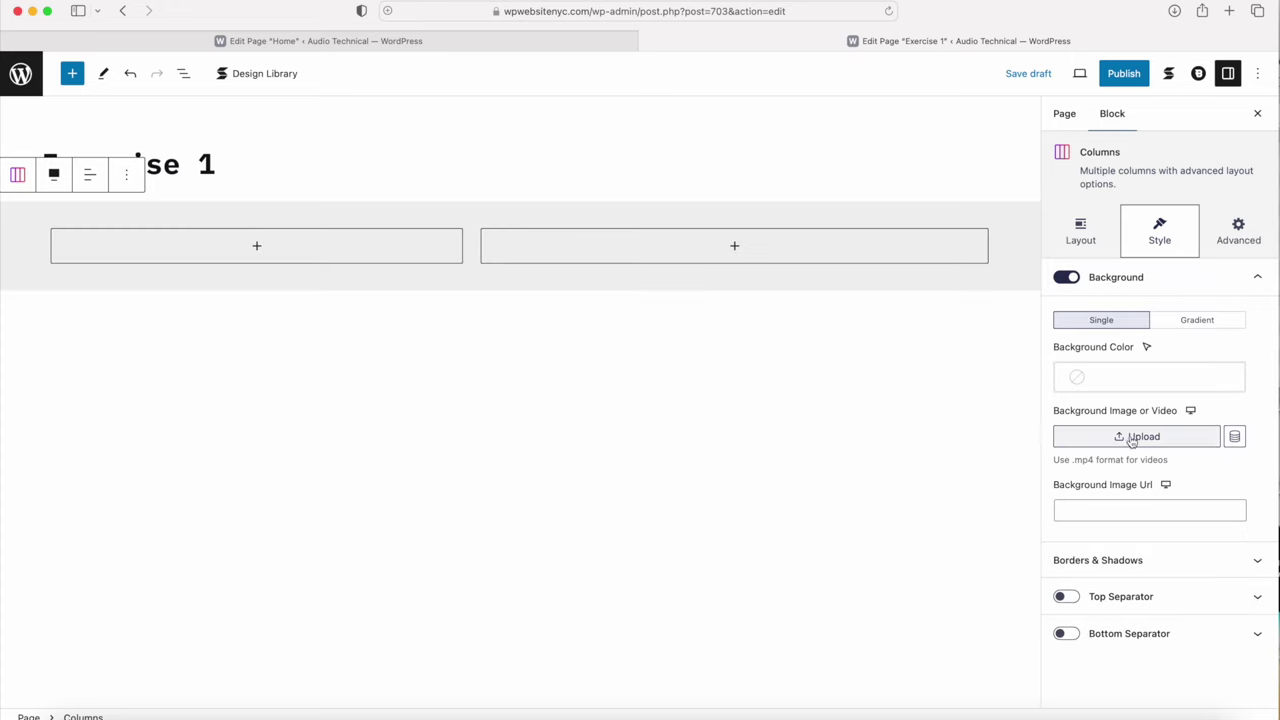
{"action": "left_click", "coordinate": [1122, 377]}
{"action": "left_click", "coordinate": [962, 650]}
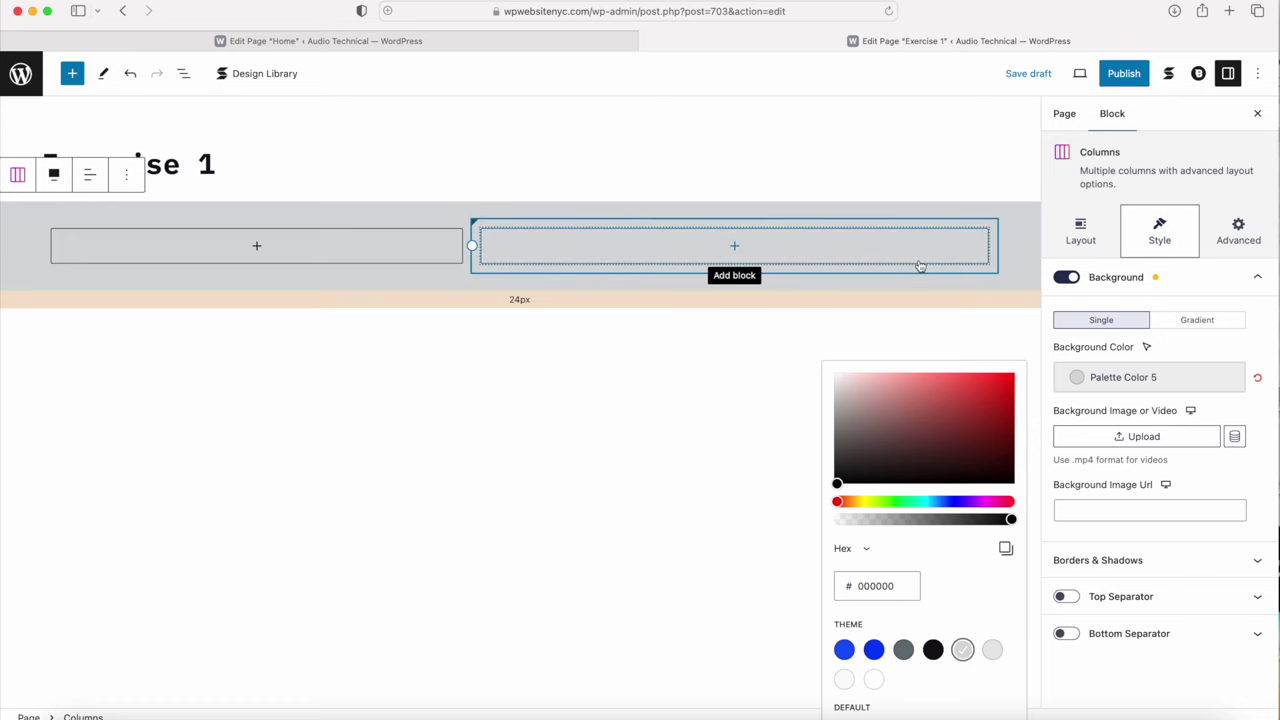
{"action": "left_click", "coordinate": [1238, 230]}
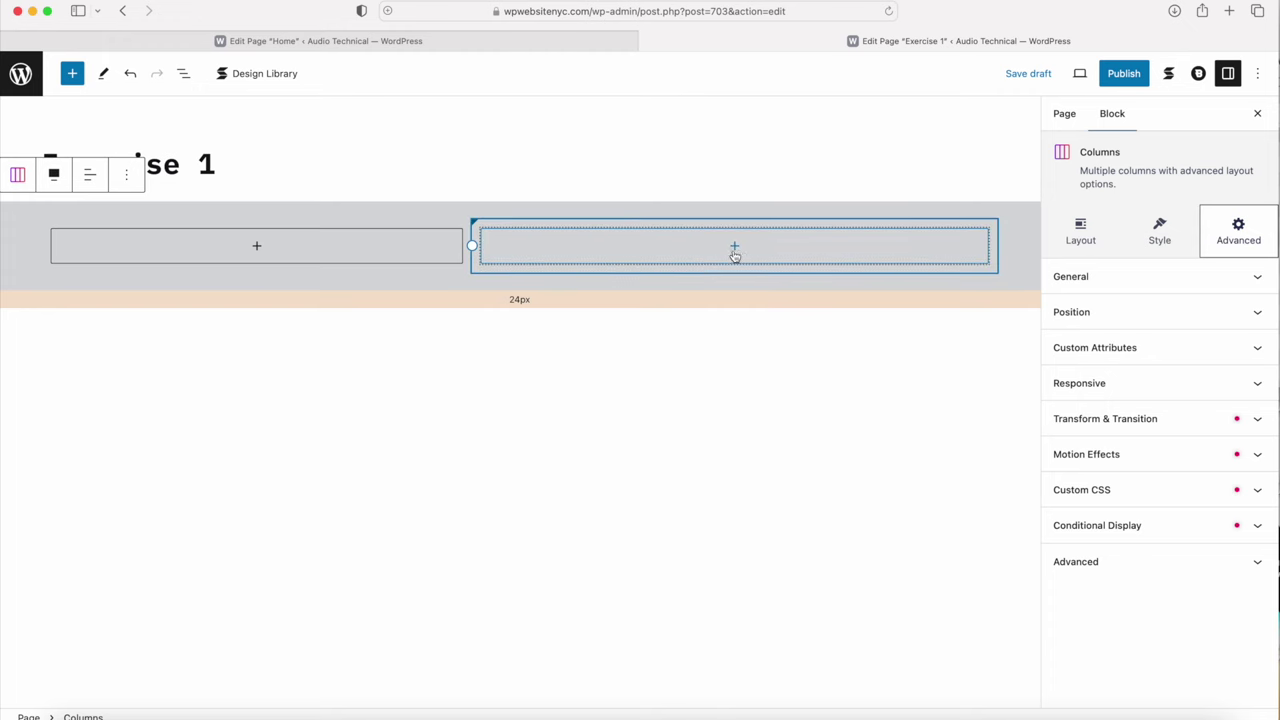
{"action": "left_click", "coordinate": [736, 249]}
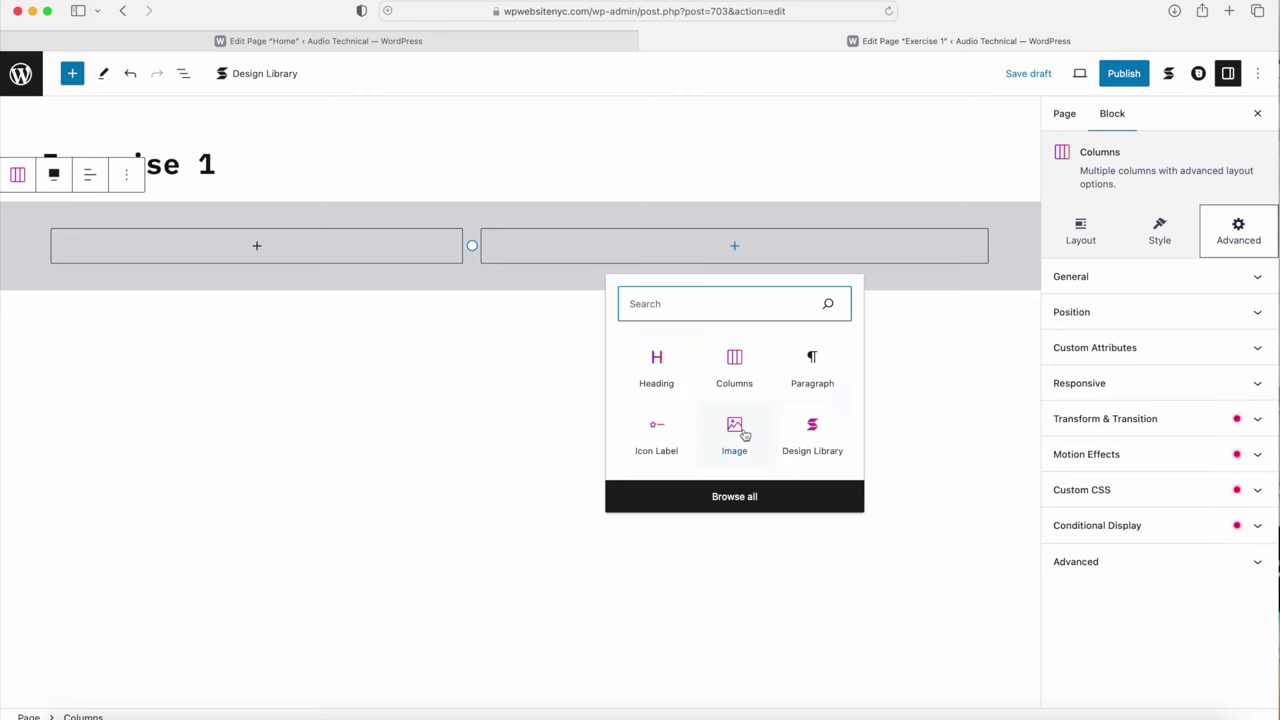
Step: Add an Image block to the right column with the white sweater photo from the media library
{"action": "left_click", "coordinate": [735, 497]}
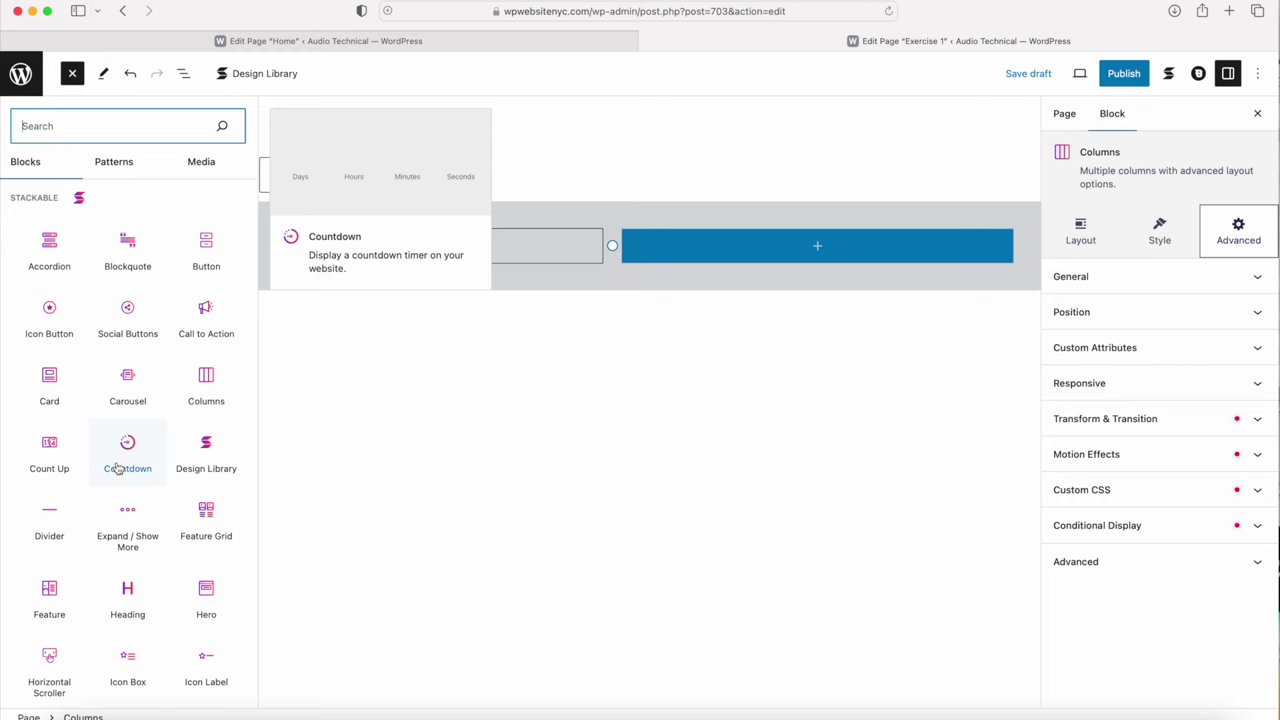
{"action": "scroll", "coordinate": [117, 466], "scroll_direction": "down", "scroll_amount": 5}
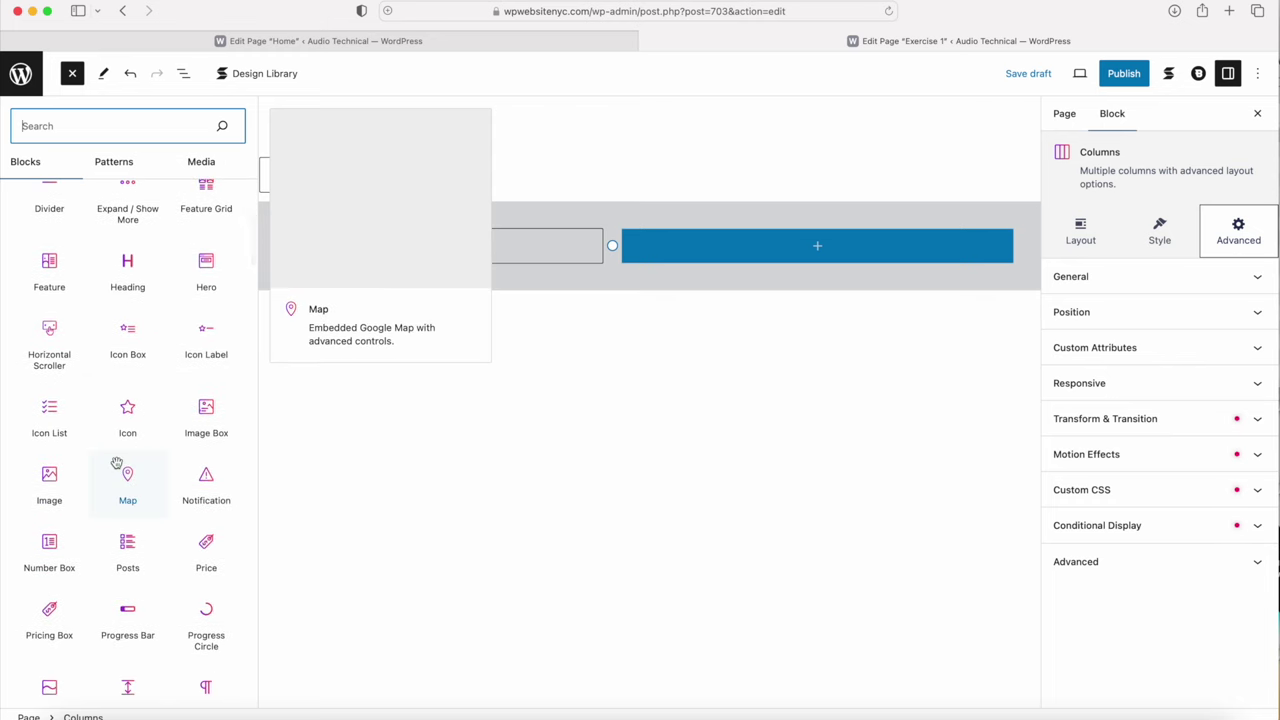
{"action": "left_click", "coordinate": [49, 485]}
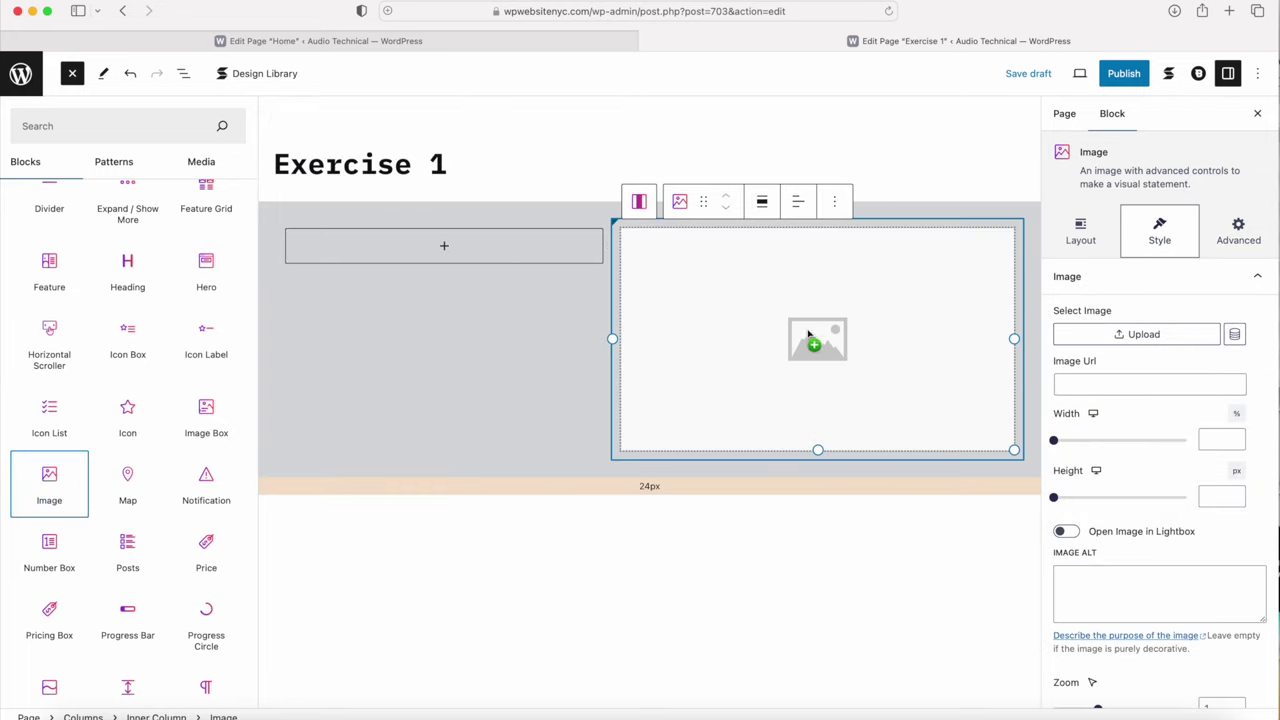
{"action": "left_click_drag", "start_coordinate": [1080, 155], "coordinate": [1115, 151]}
{"action": "left_click", "coordinate": [776, 289]}
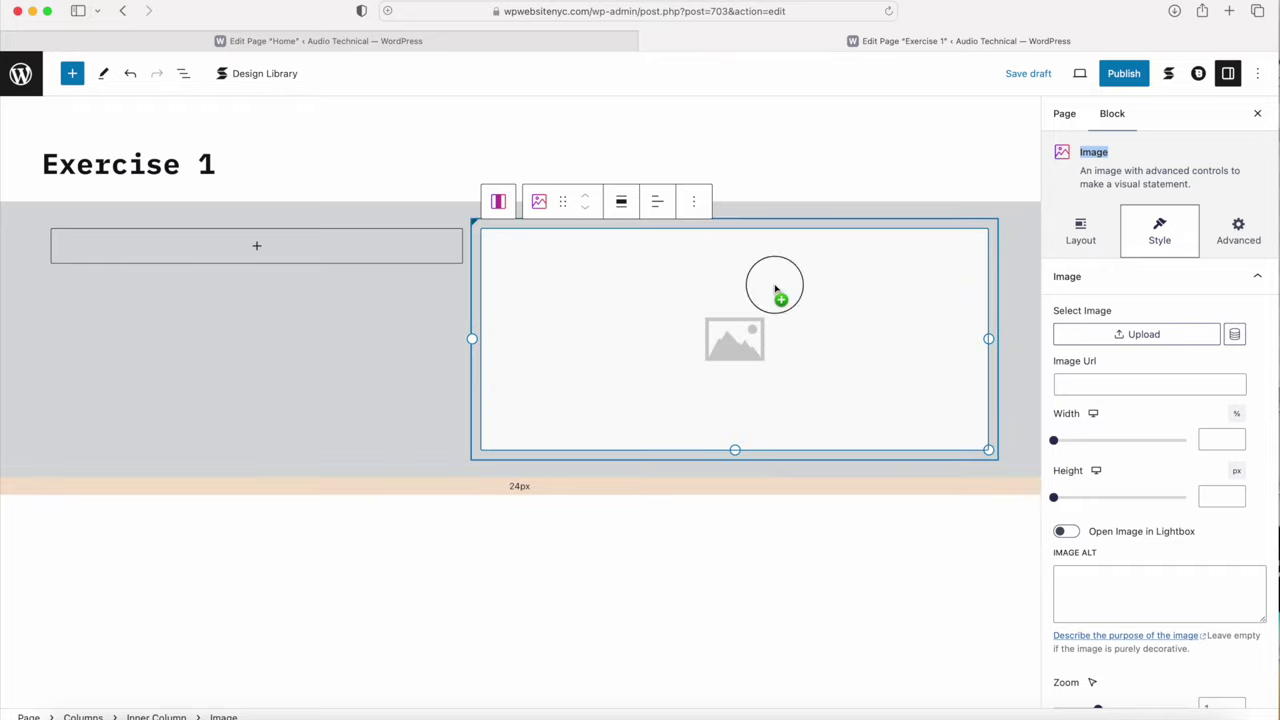
{"action": "scroll", "coordinate": [755, 318], "scroll_direction": "down", "scroll_amount": 5}
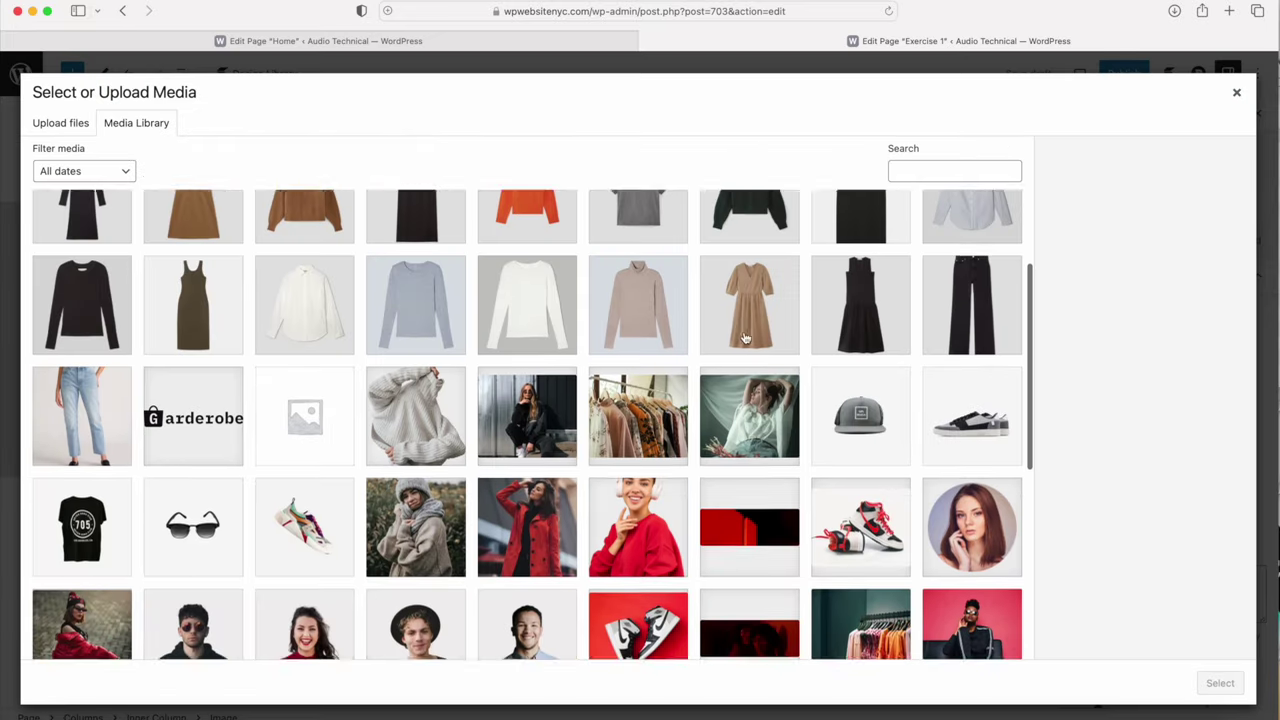
{"action": "left_click", "coordinate": [410, 370]}
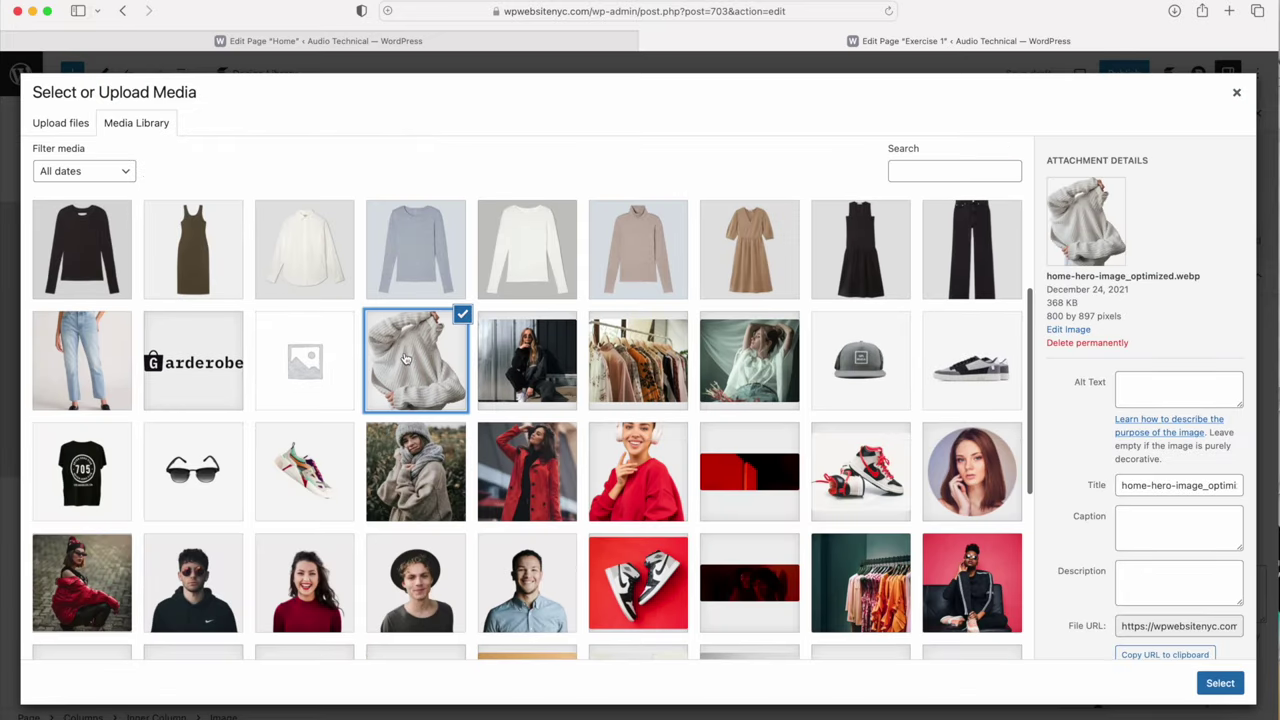
{"action": "left_click", "coordinate": [58, 125]}
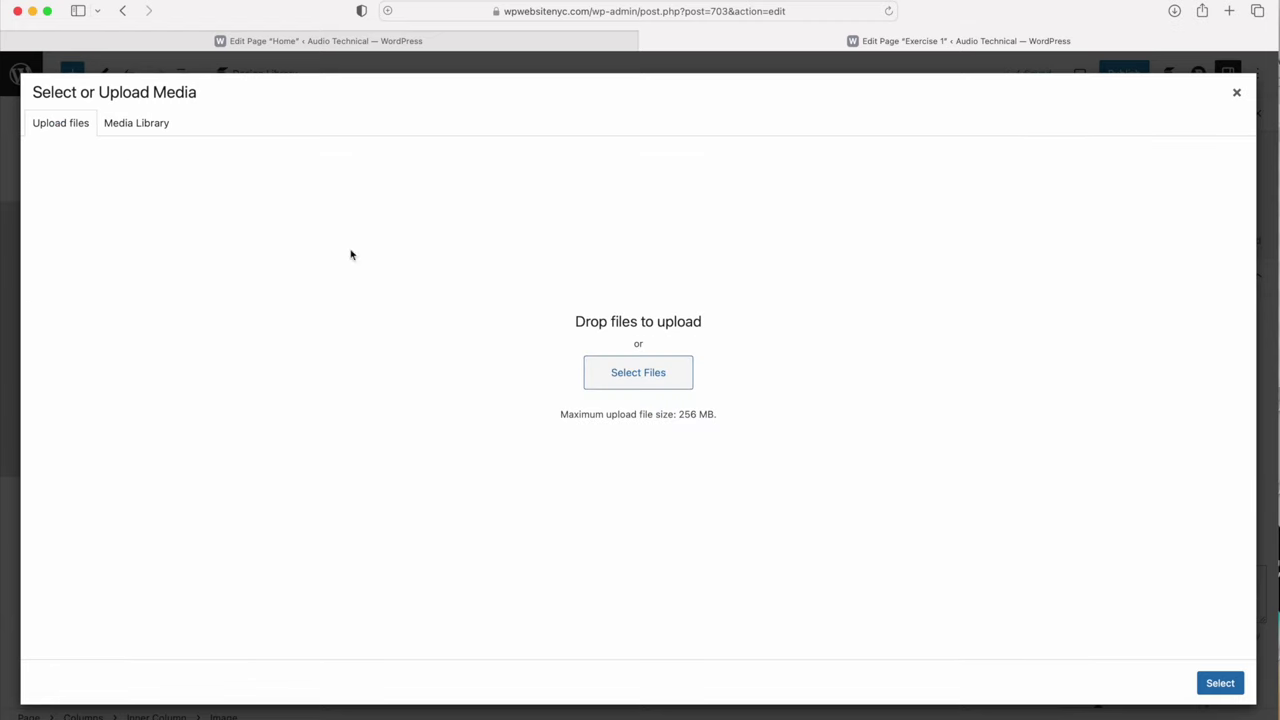
{"action": "left_click", "coordinate": [142, 125]}
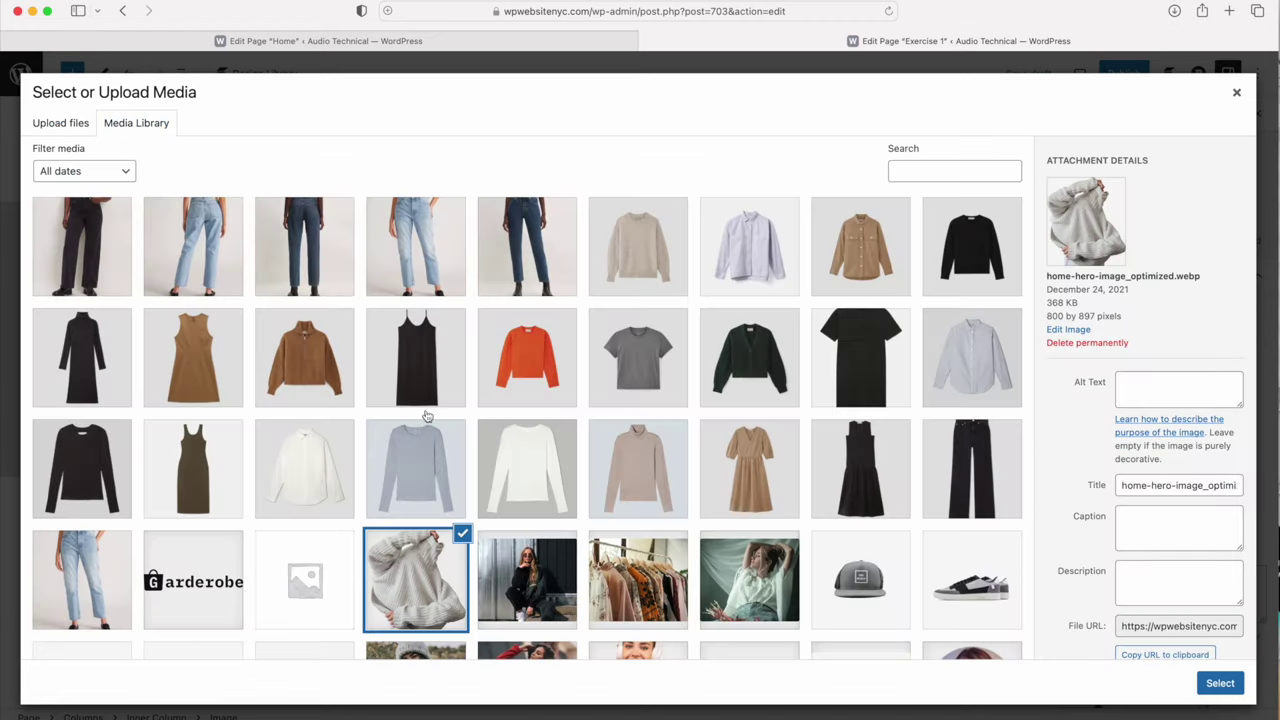
{"action": "scroll", "coordinate": [420, 574], "scroll_direction": "down", "scroll_amount": 4}
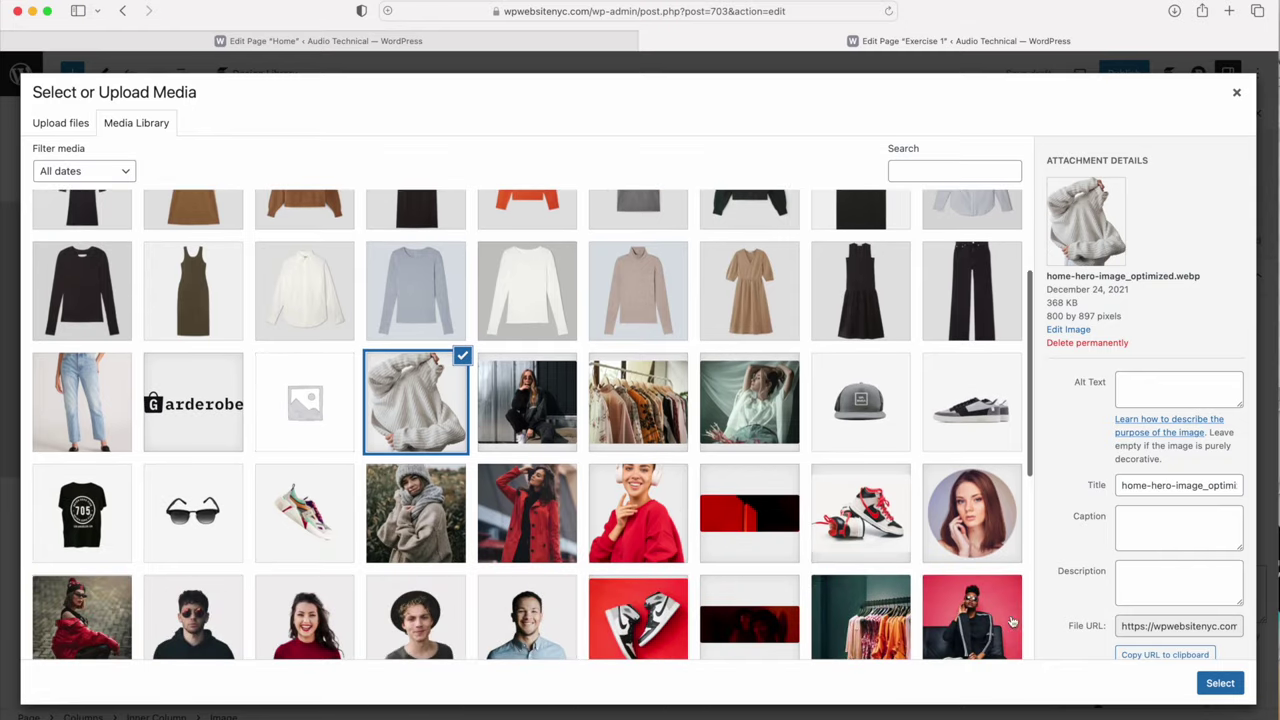
{"action": "left_click", "coordinate": [1220, 684]}
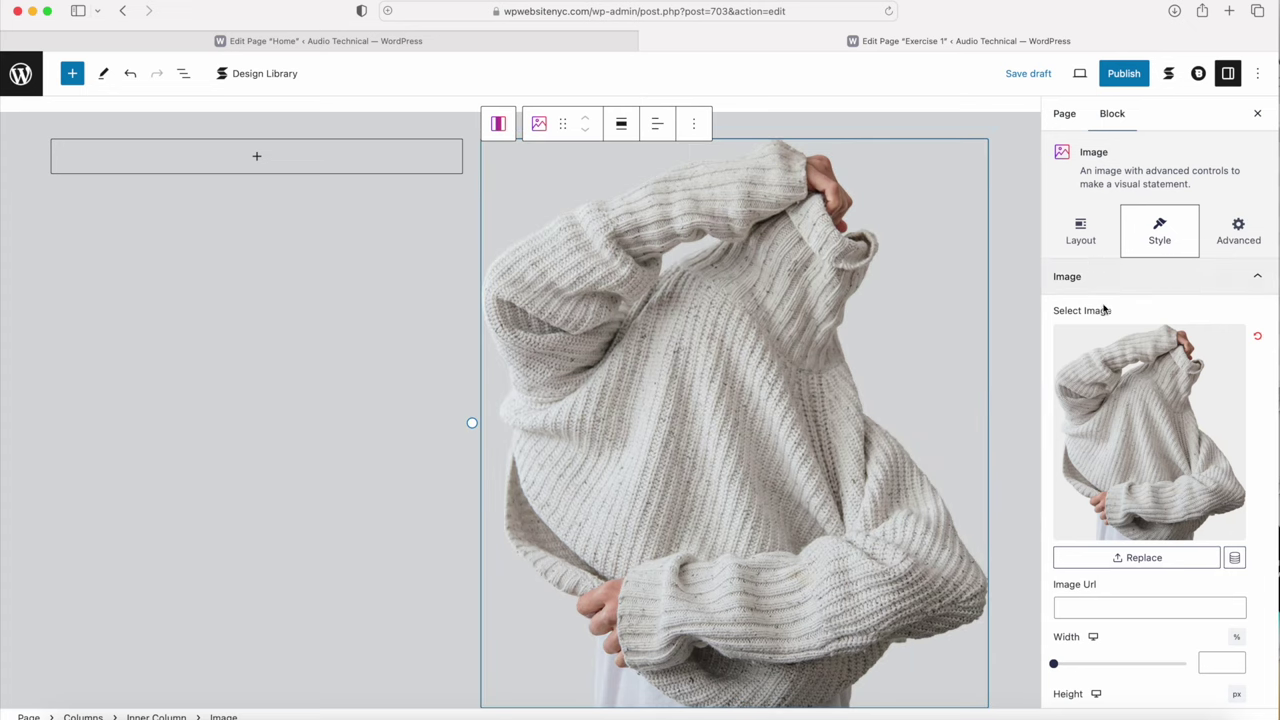
Step: Set the left Inner Column's Column Alignment to Center beside the sweater photo
{"action": "scroll", "coordinate": [1110, 330], "scroll_direction": "down", "scroll_amount": 5}
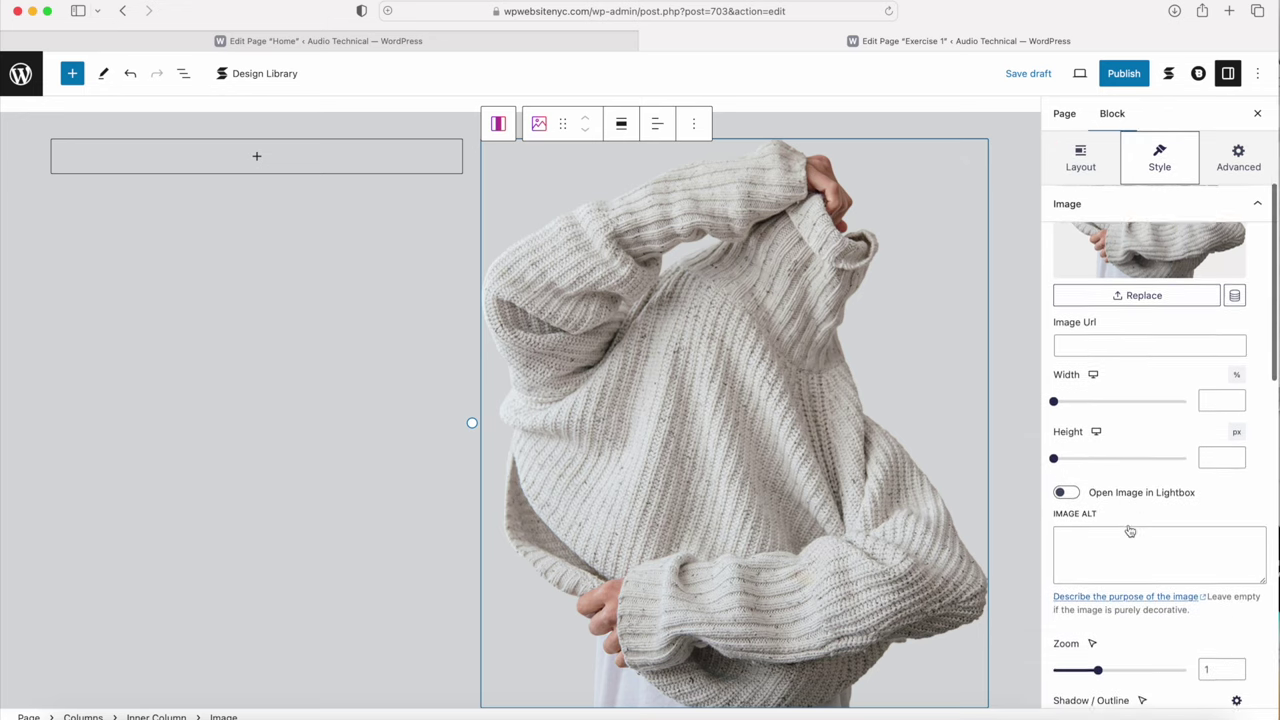
{"action": "scroll", "coordinate": [1130, 531], "scroll_direction": "down", "scroll_amount": 3}
{"action": "scroll", "coordinate": [1130, 531], "scroll_direction": "down", "scroll_amount": 4}
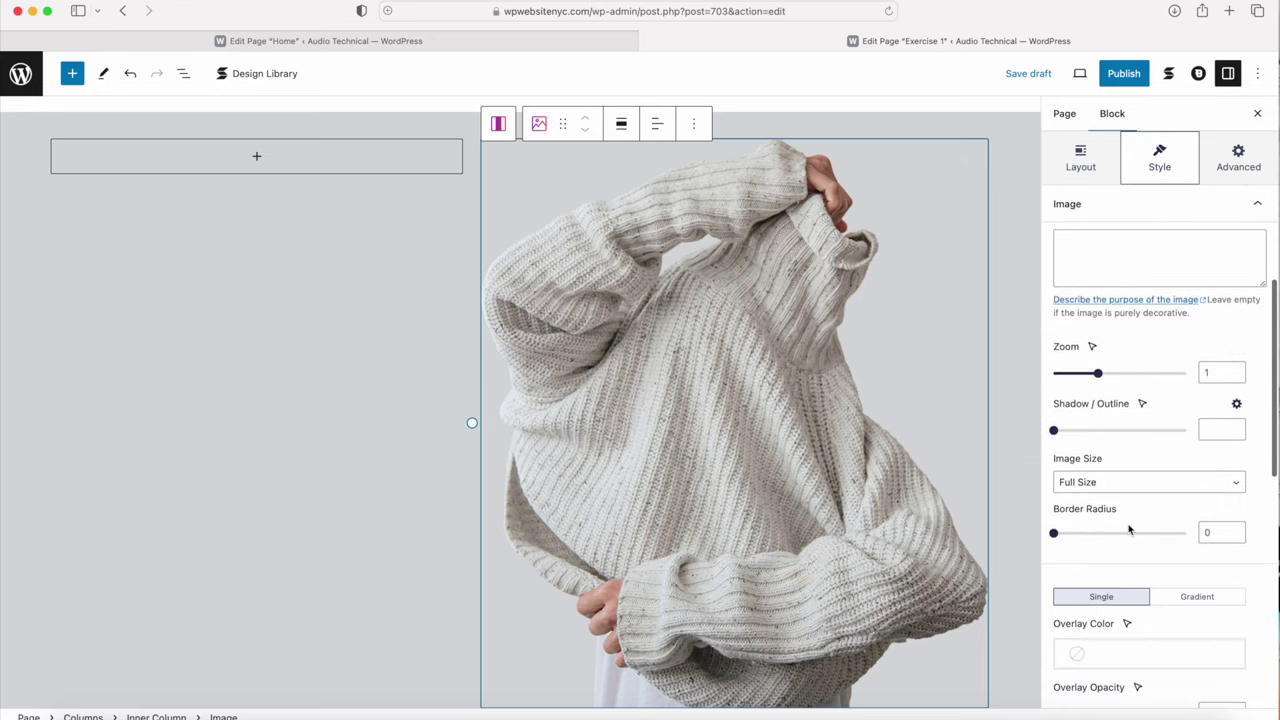
{"action": "scroll", "coordinate": [1148, 551], "scroll_direction": "down", "scroll_amount": 3}
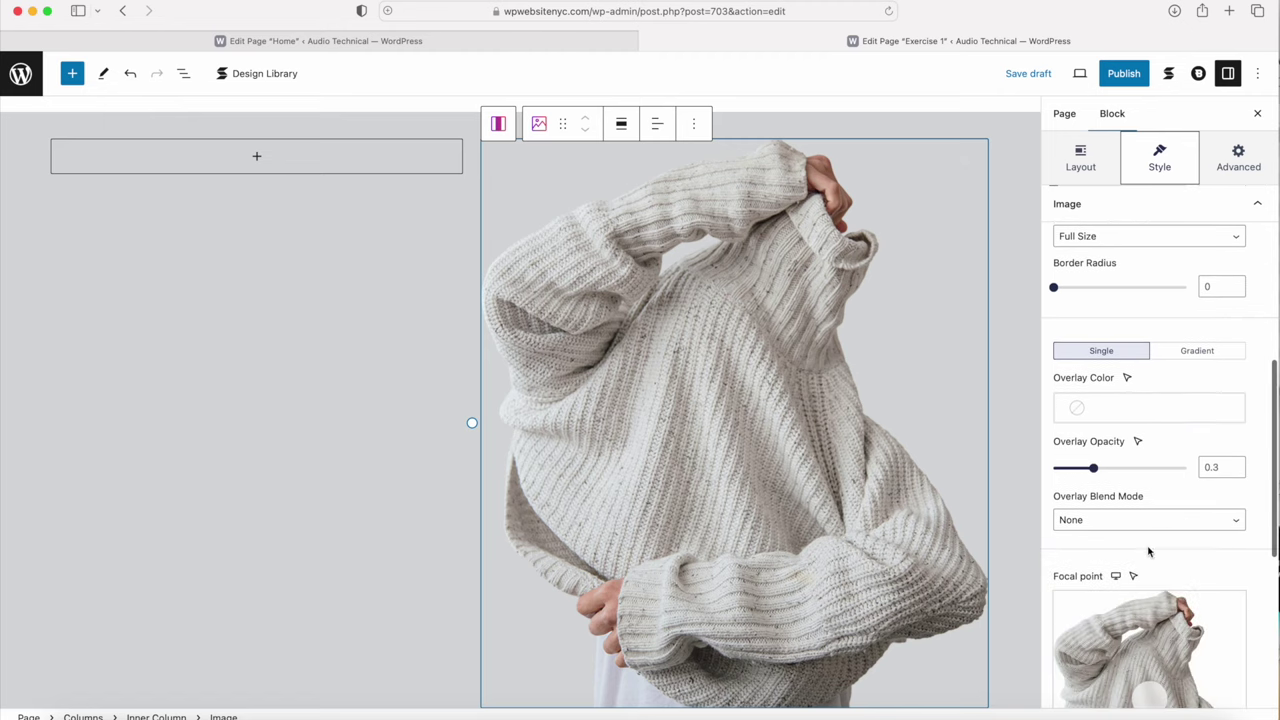
{"action": "scroll", "coordinate": [1129, 557], "scroll_direction": "up", "scroll_amount": 15}
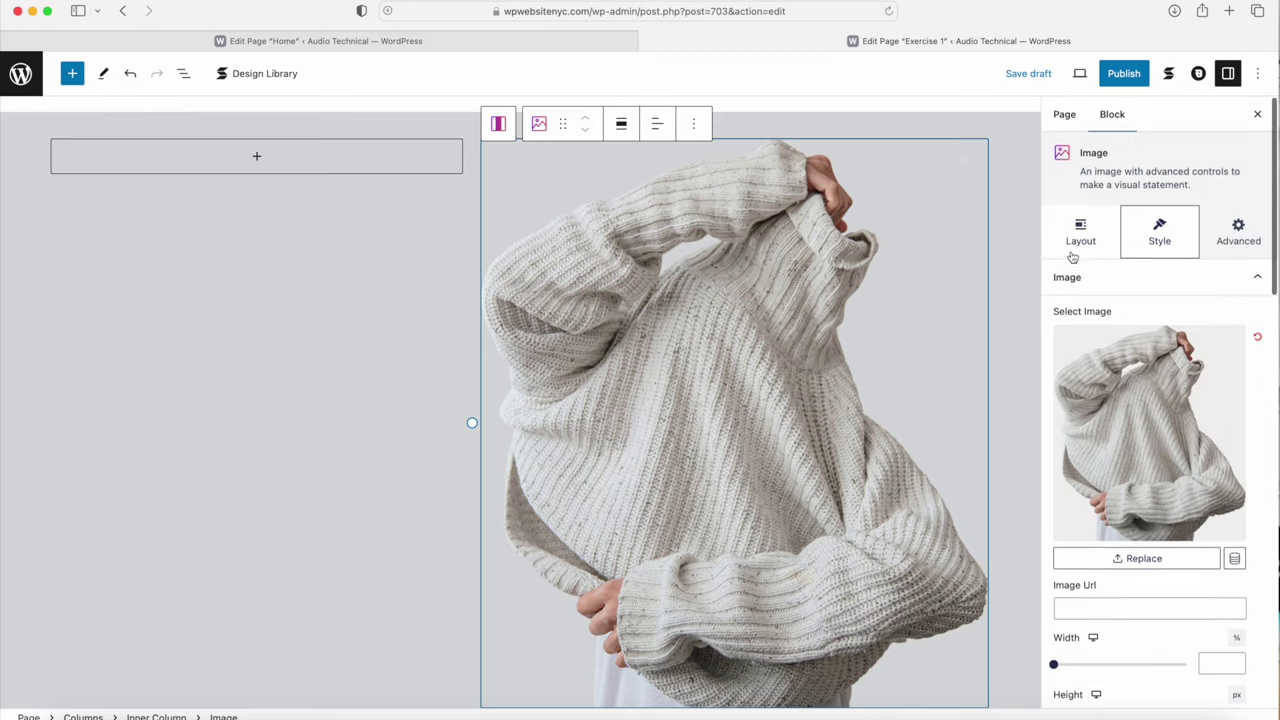
{"action": "left_click", "coordinate": [1080, 232]}
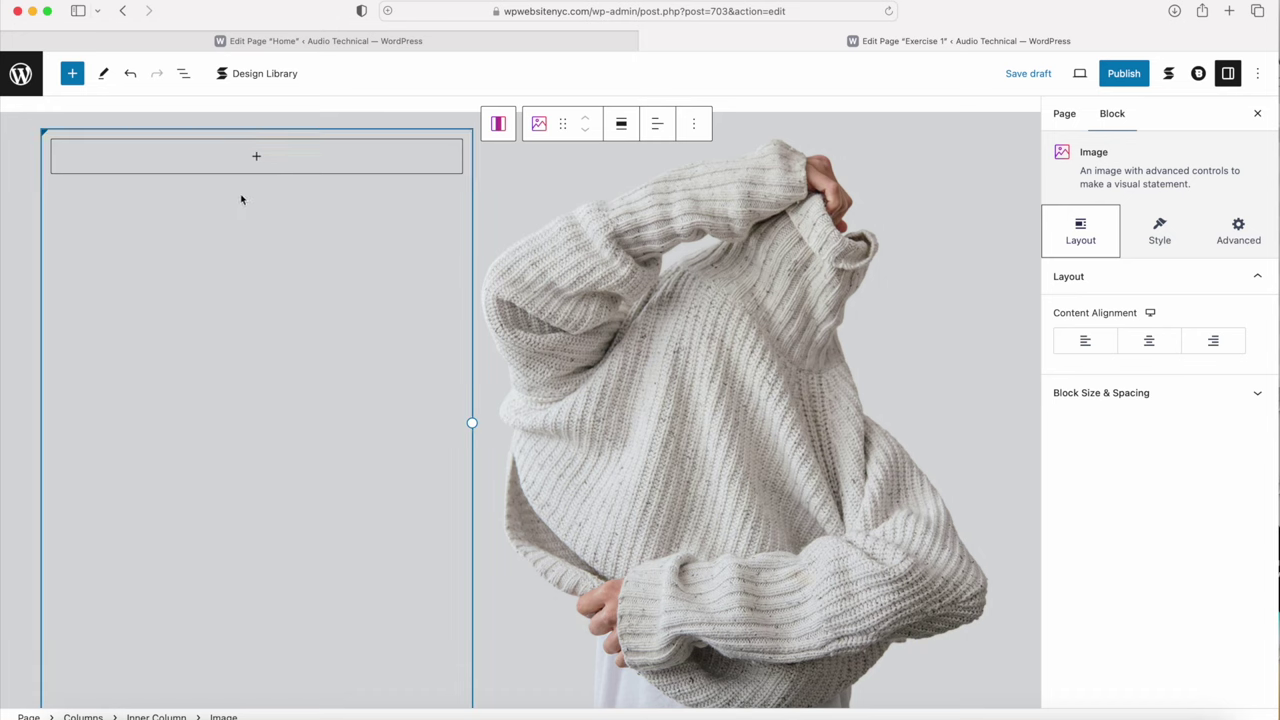
{"action": "left_click", "coordinate": [123, 261]}
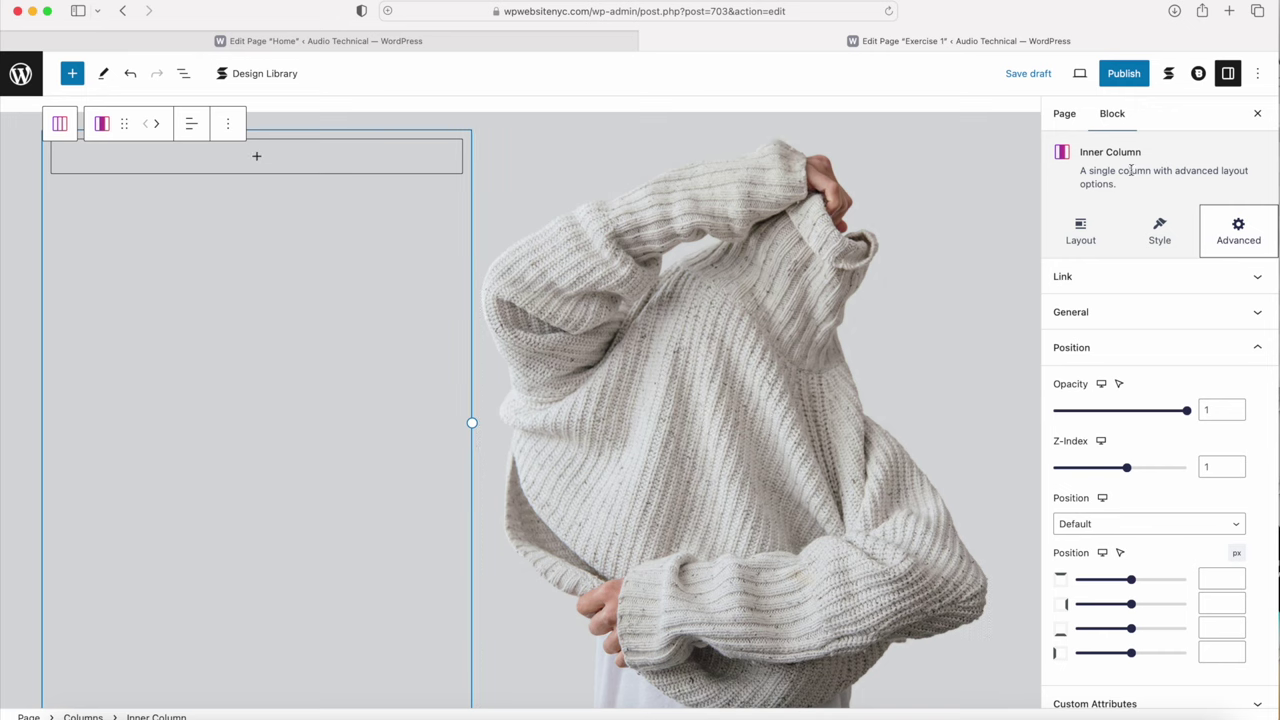
{"action": "left_click", "coordinate": [1085, 233]}
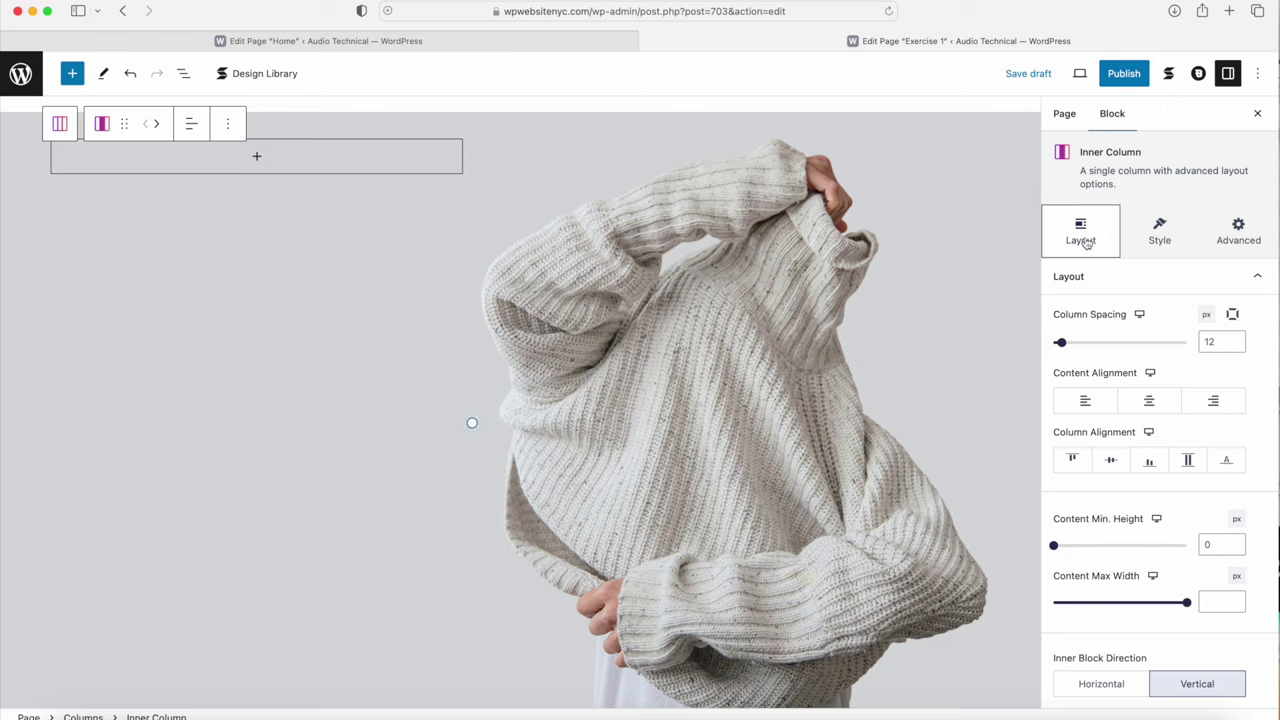
{"action": "left_click", "coordinate": [1078, 460]}
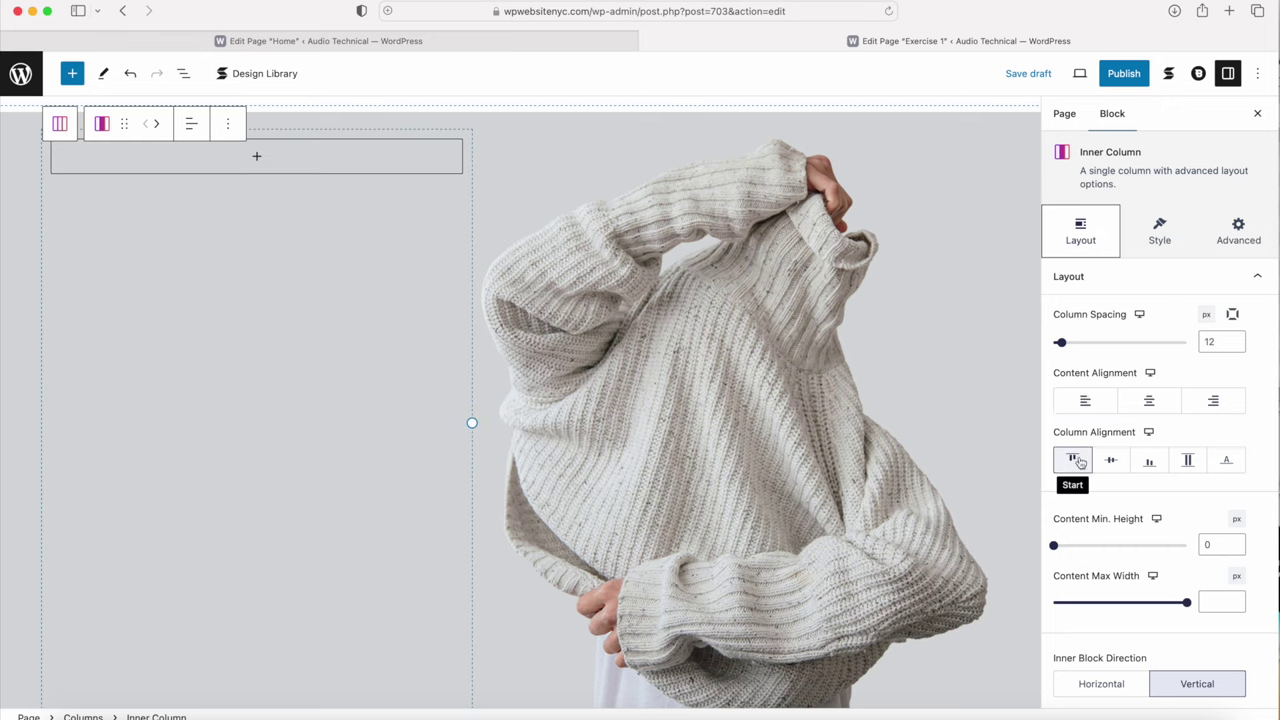
{"action": "left_click", "coordinate": [1112, 461]}
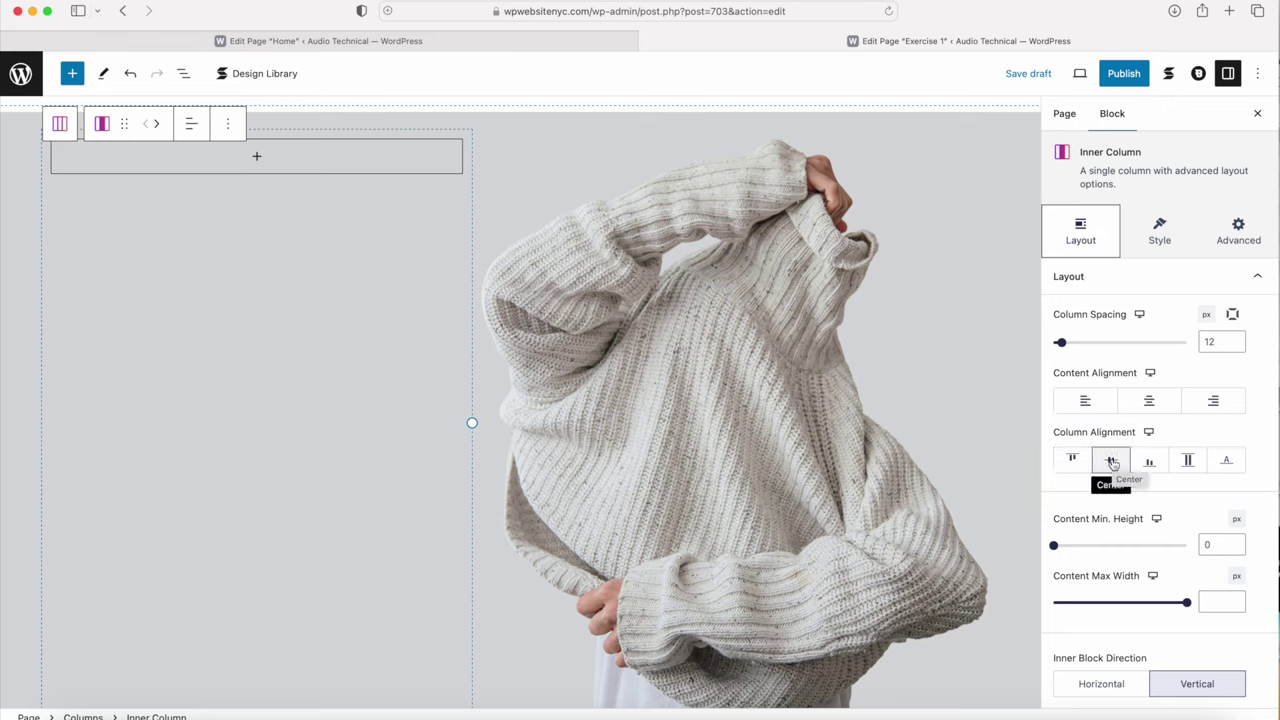
{"action": "left_click", "coordinate": [1110, 464]}
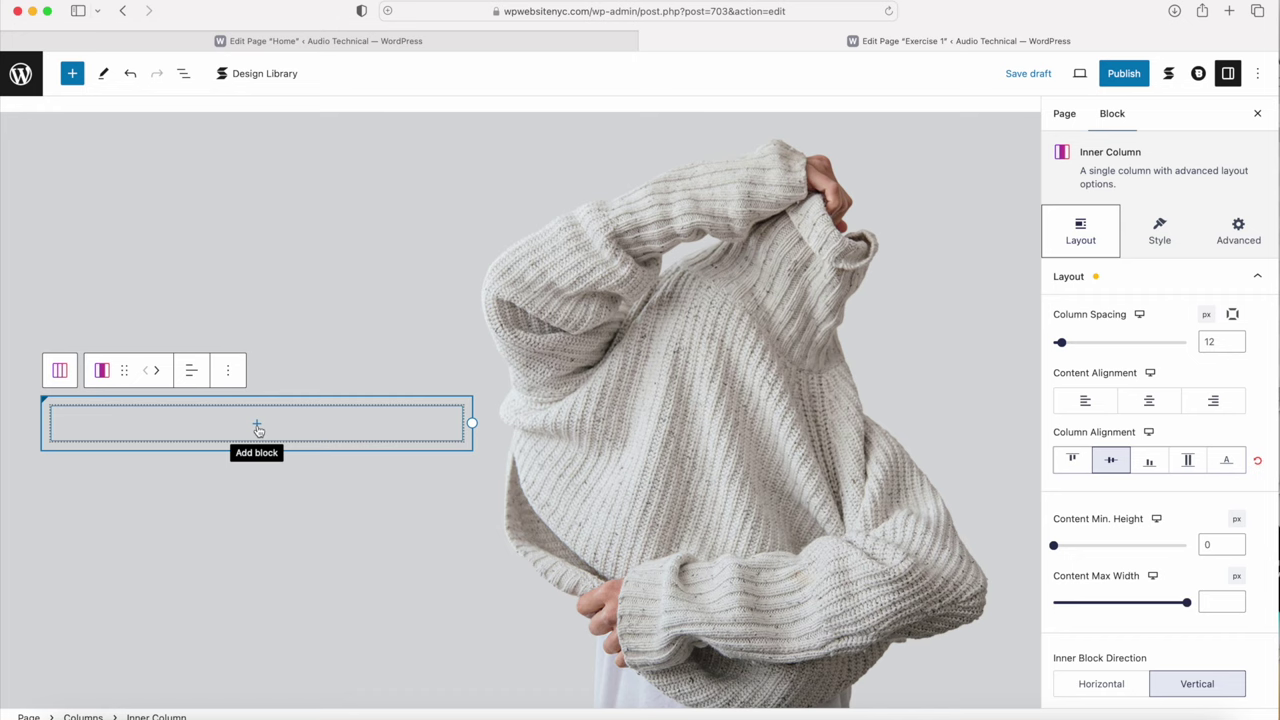
{"action": "left_click", "coordinate": [371, 36]}
Step: Copy the 'Brand New Collection' heading from the Home page into a new Heading block in Exercise 1's left column
{"action": "left_click", "coordinate": [96, 333]}
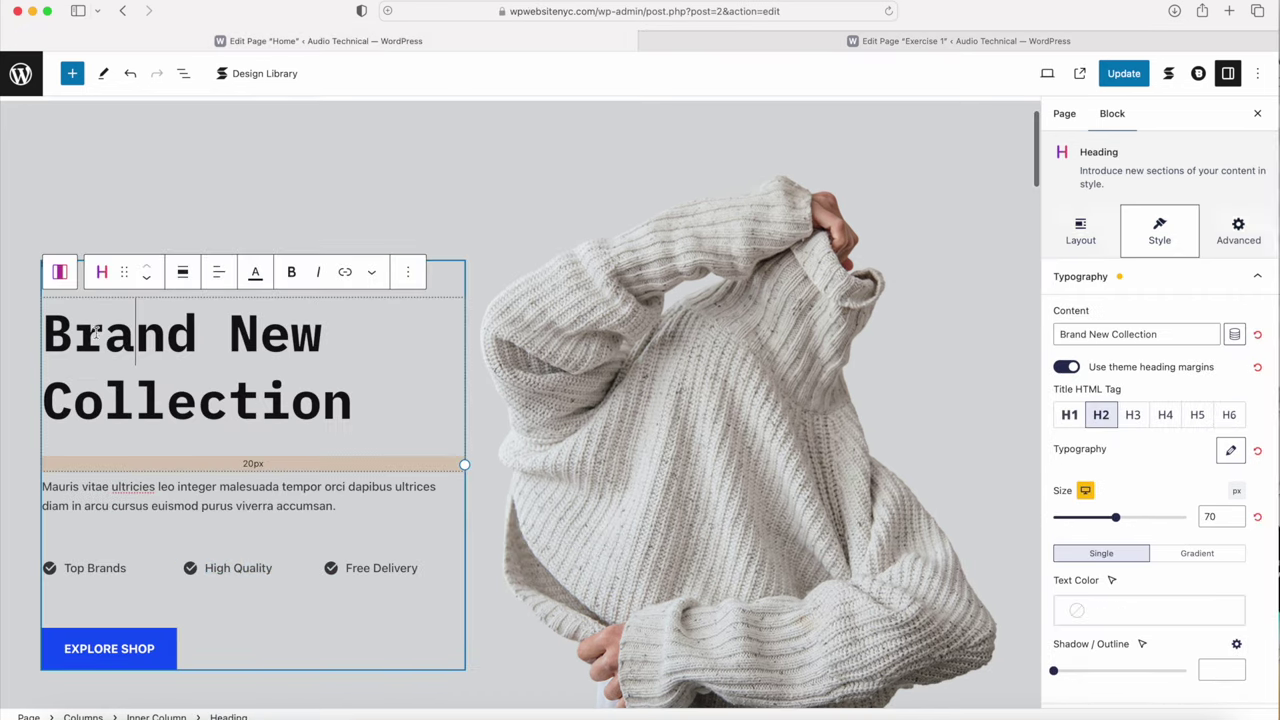
{"action": "left_click_drag", "start_coordinate": [360, 411], "coordinate": [50, 327]}
{"action": "key", "text": "super+c"}
{"action": "scroll", "coordinate": [51, 330], "scroll_direction": "up", "scroll_amount": 1}
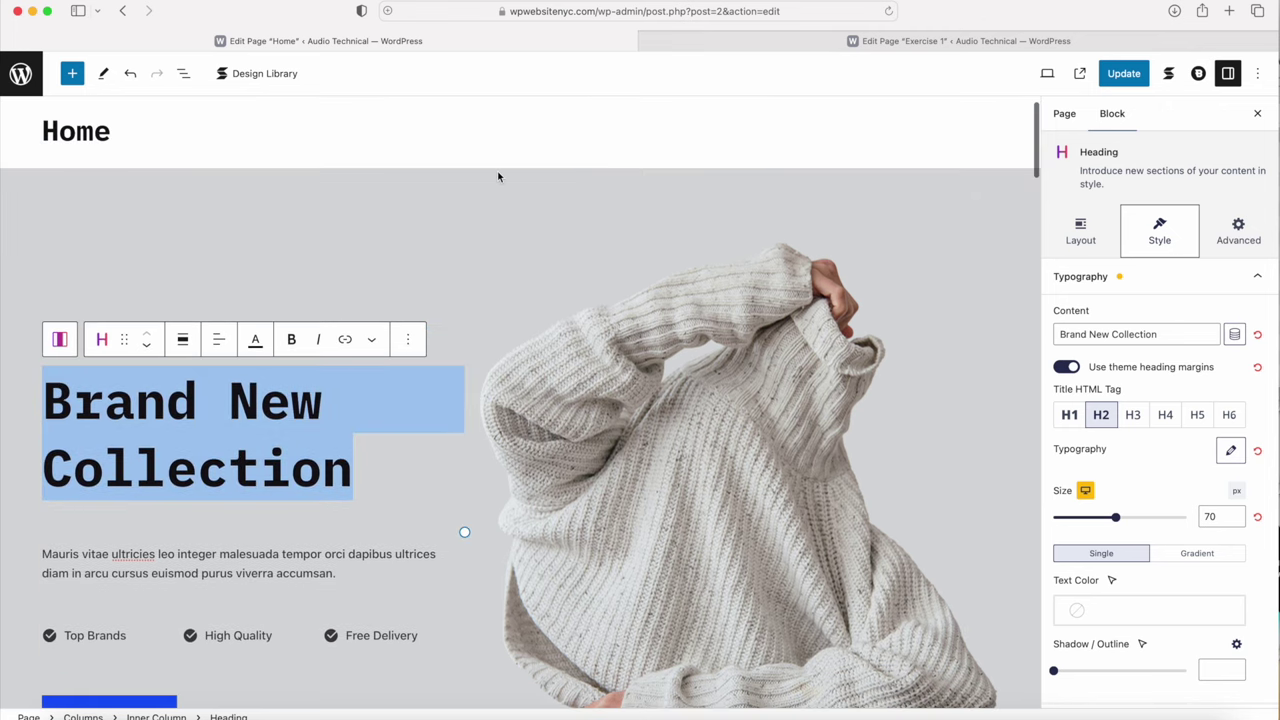
{"action": "left_click", "coordinate": [735, 40]}
{"action": "left_click", "coordinate": [256, 423]}
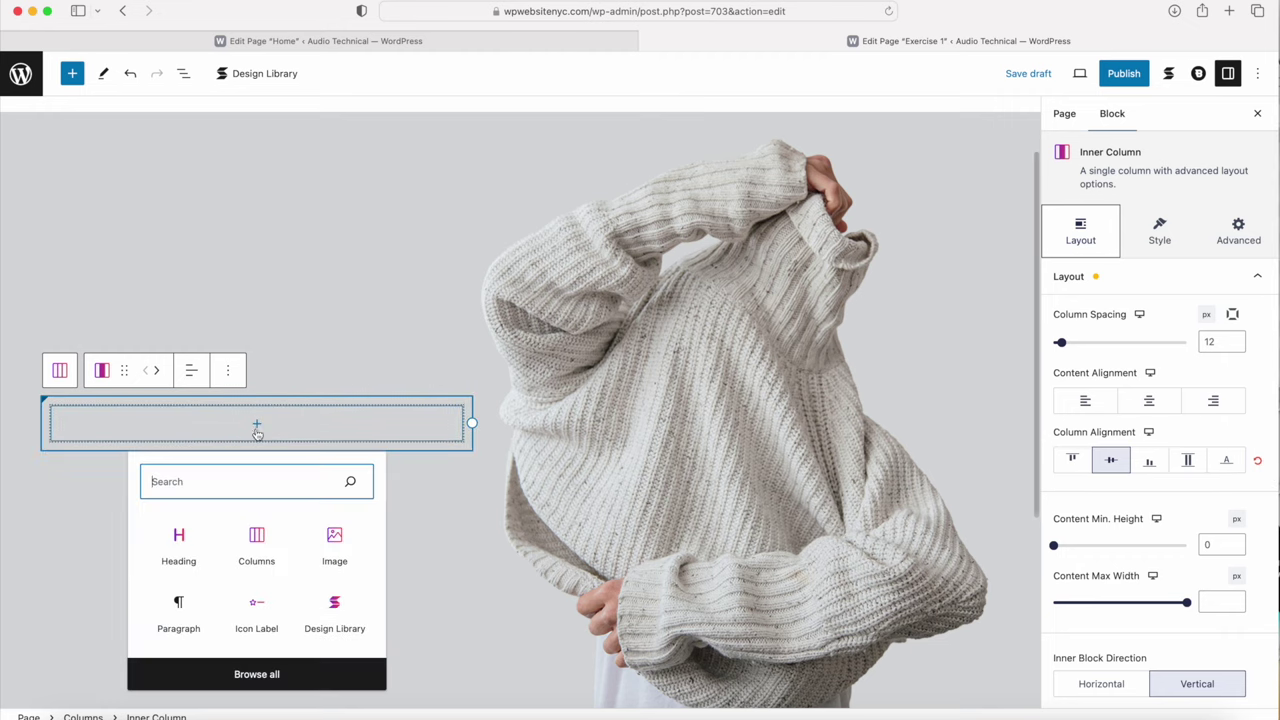
{"action": "left_click", "coordinate": [179, 547]}
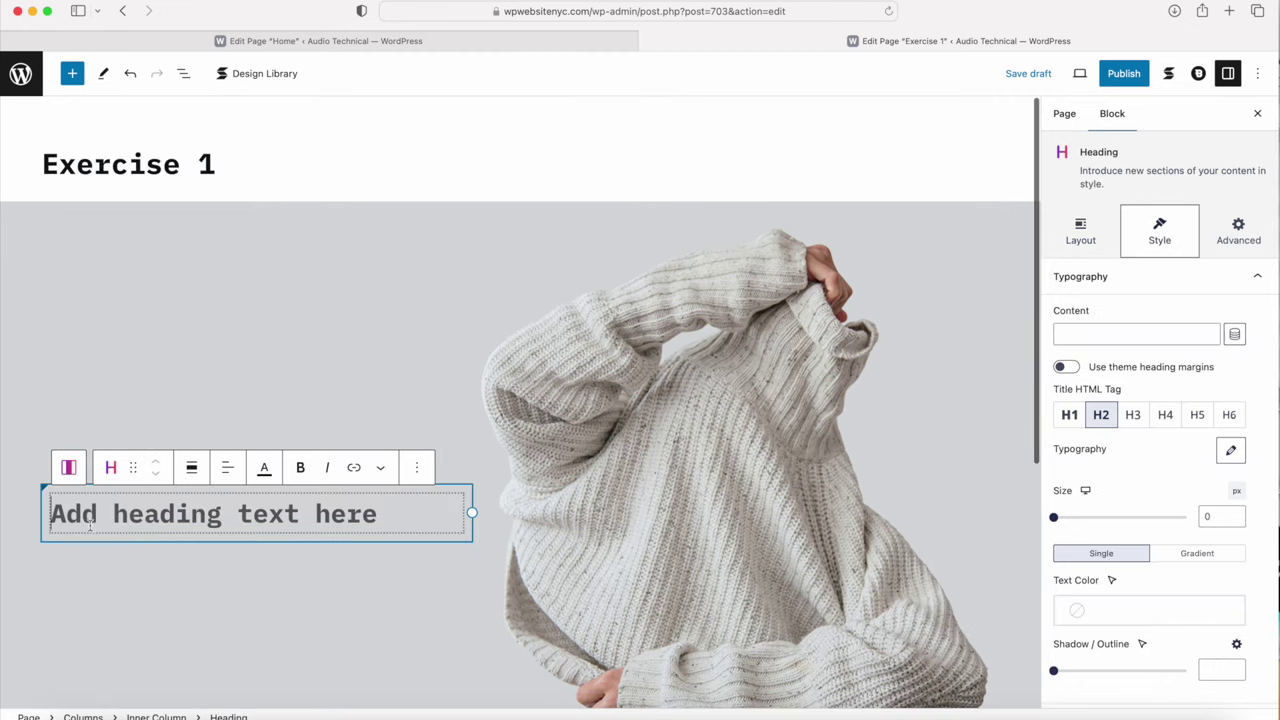
{"action": "key", "text": "super+v"}
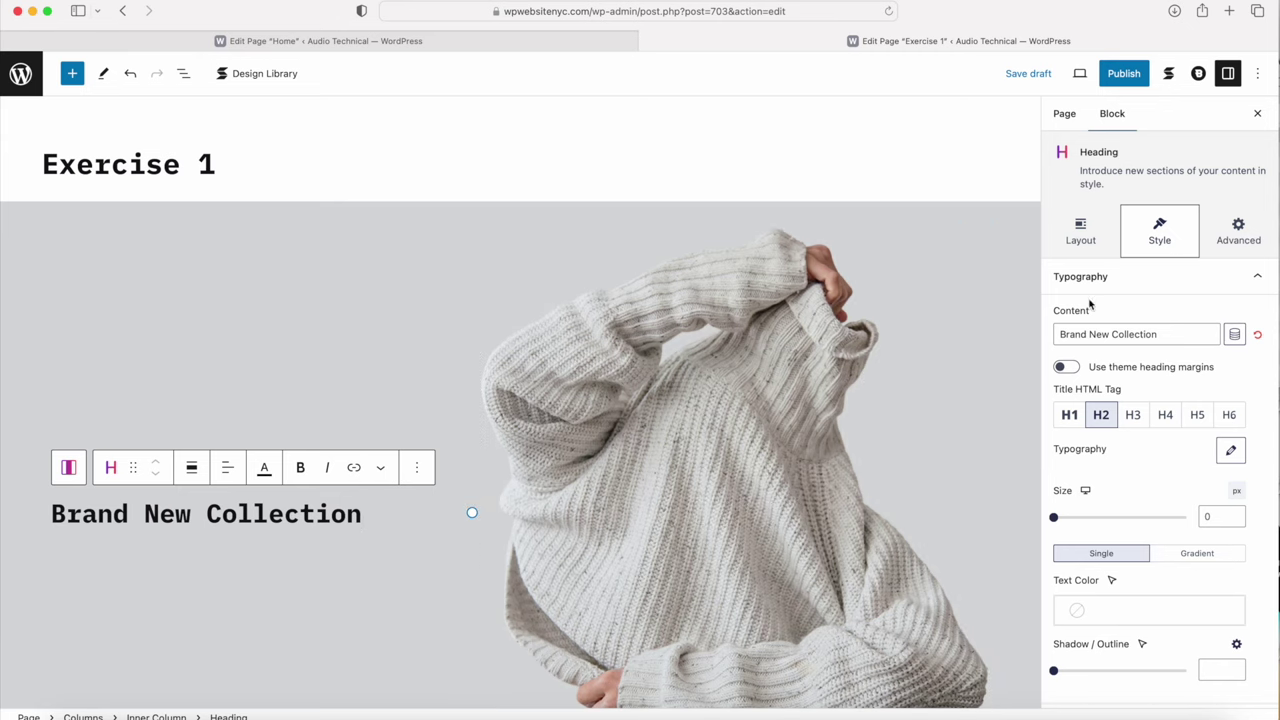
Step: Try heading weights 500 and 700, reset weight to Default, and set line height to 1.3 em
{"action": "left_click", "coordinate": [1231, 452]}
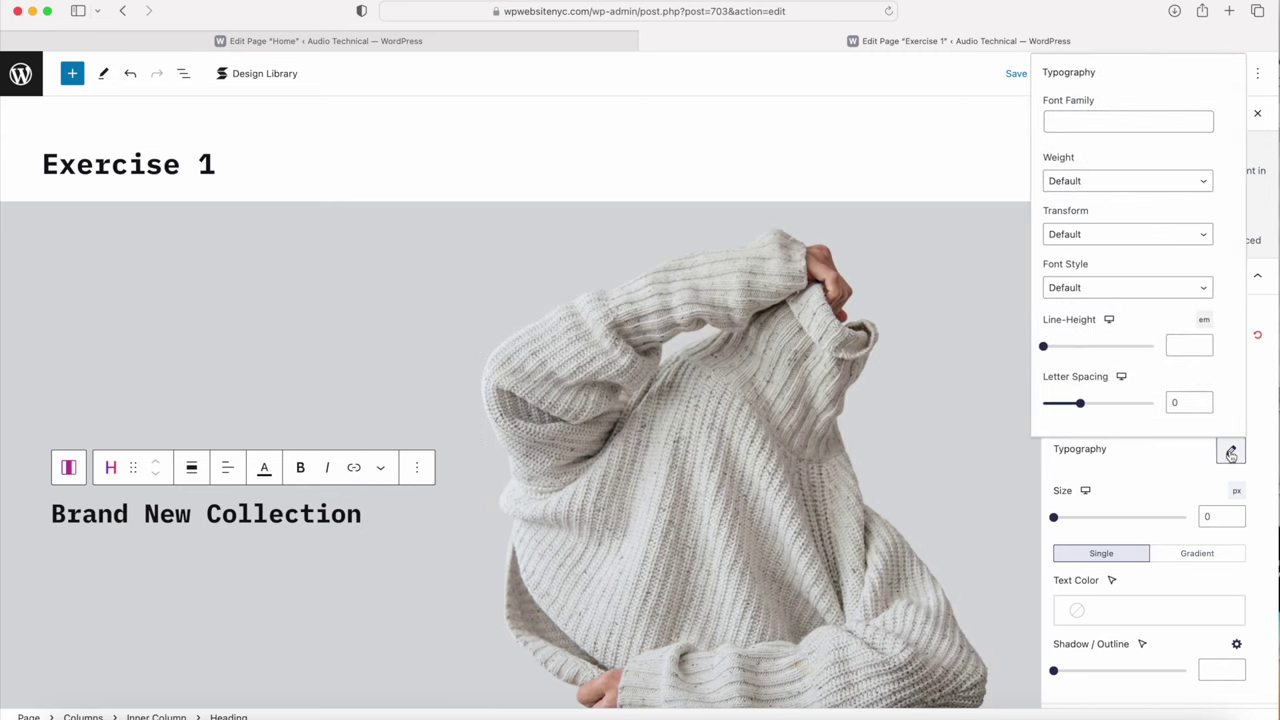
{"action": "left_click", "coordinate": [1083, 181]}
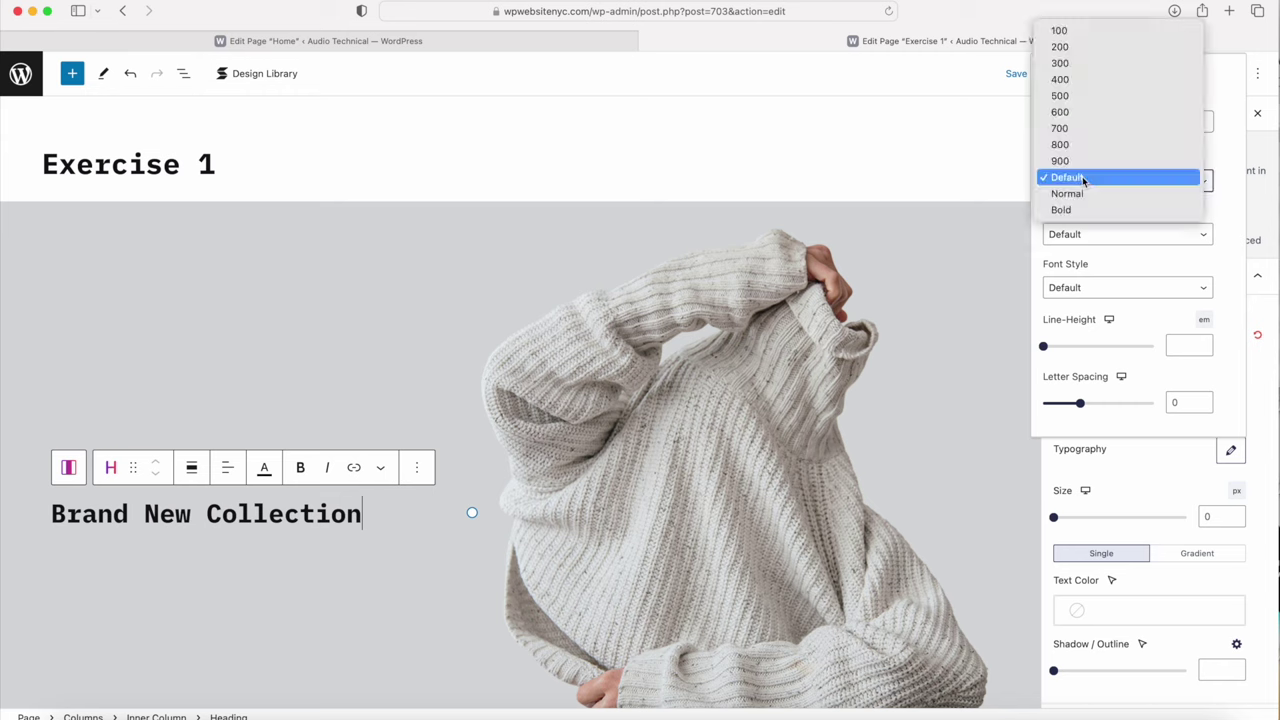
{"action": "left_click", "coordinate": [1073, 96]}
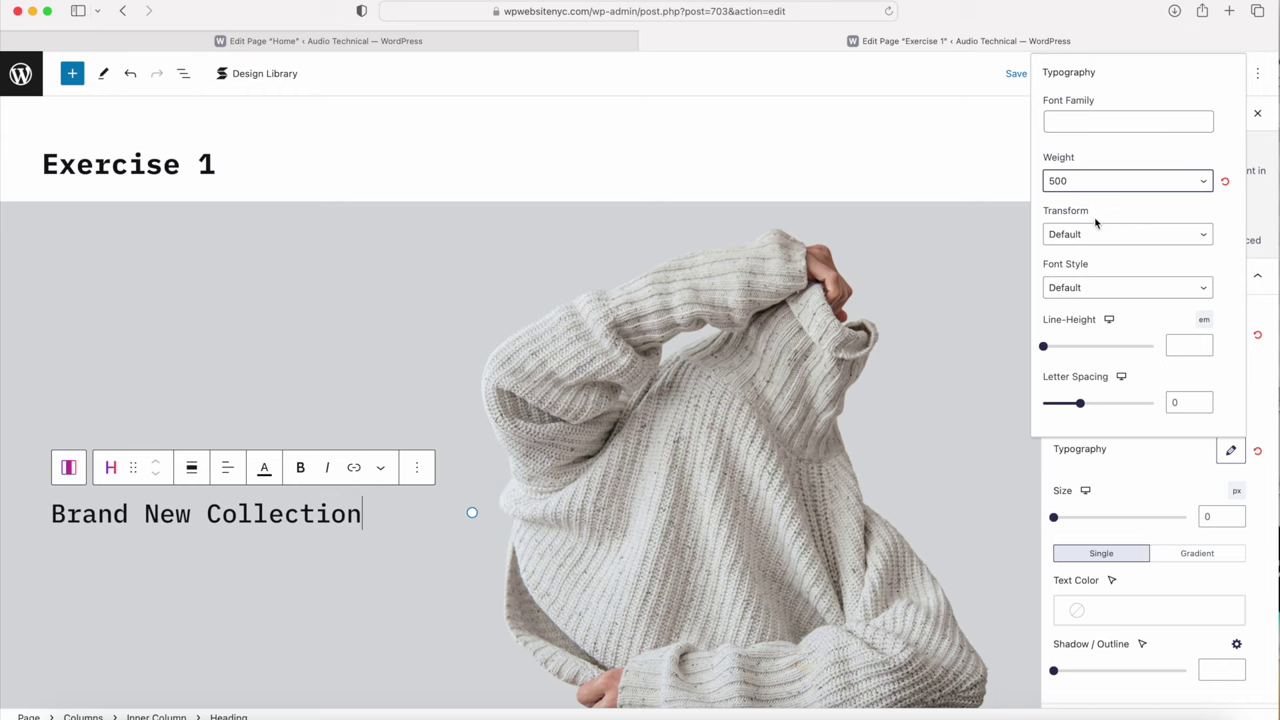
{"action": "left_click", "coordinate": [1082, 183]}
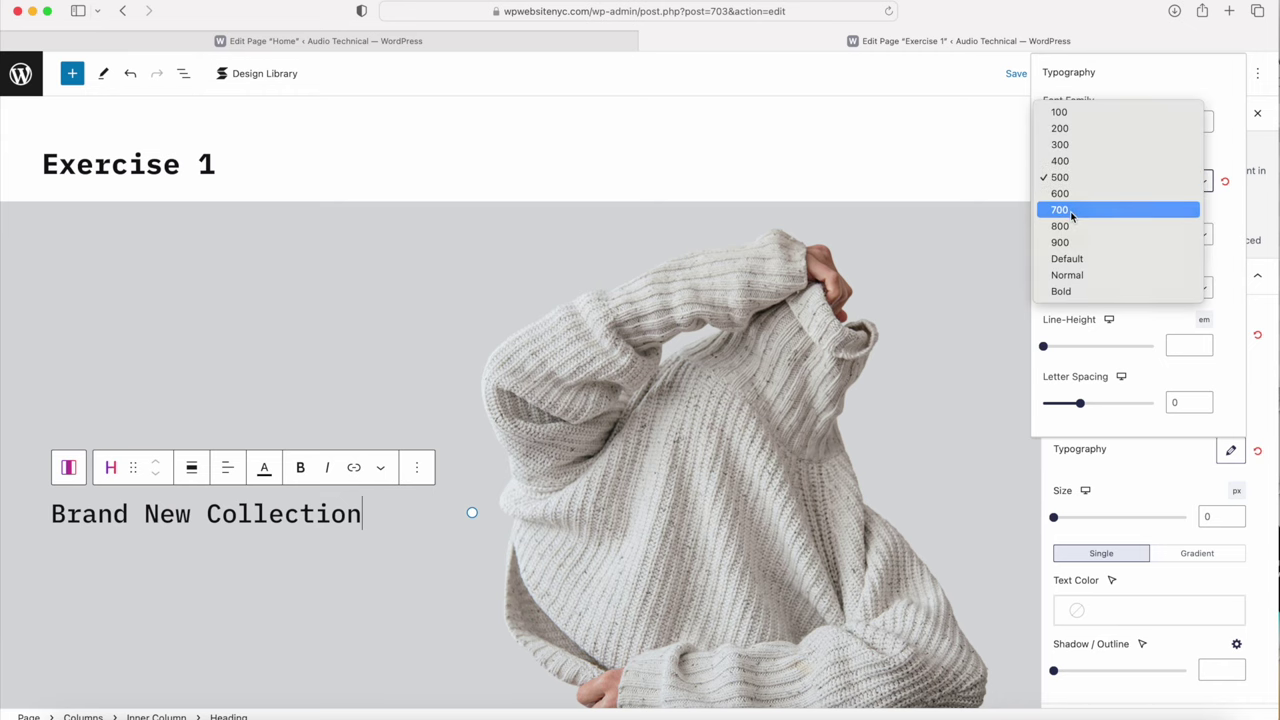
{"action": "left_click", "coordinate": [1071, 210]}
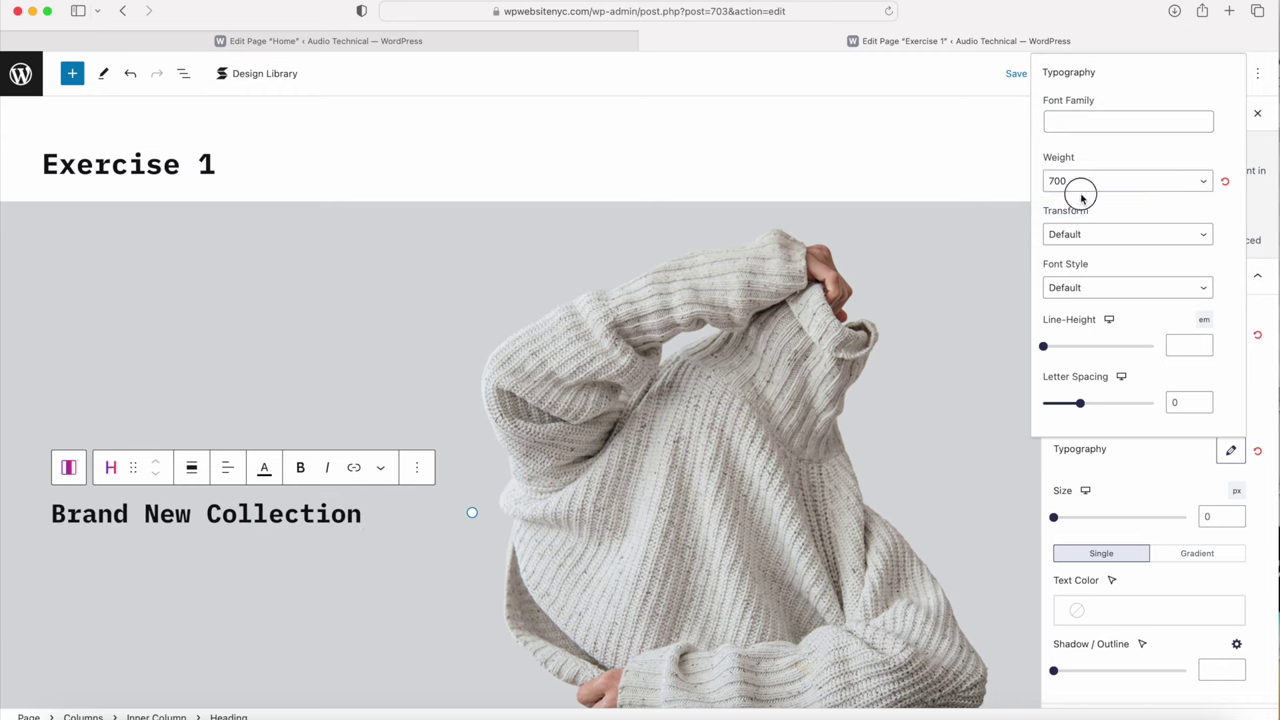
{"action": "left_click", "coordinate": [1076, 184]}
{"action": "left_click", "coordinate": [1067, 226]}
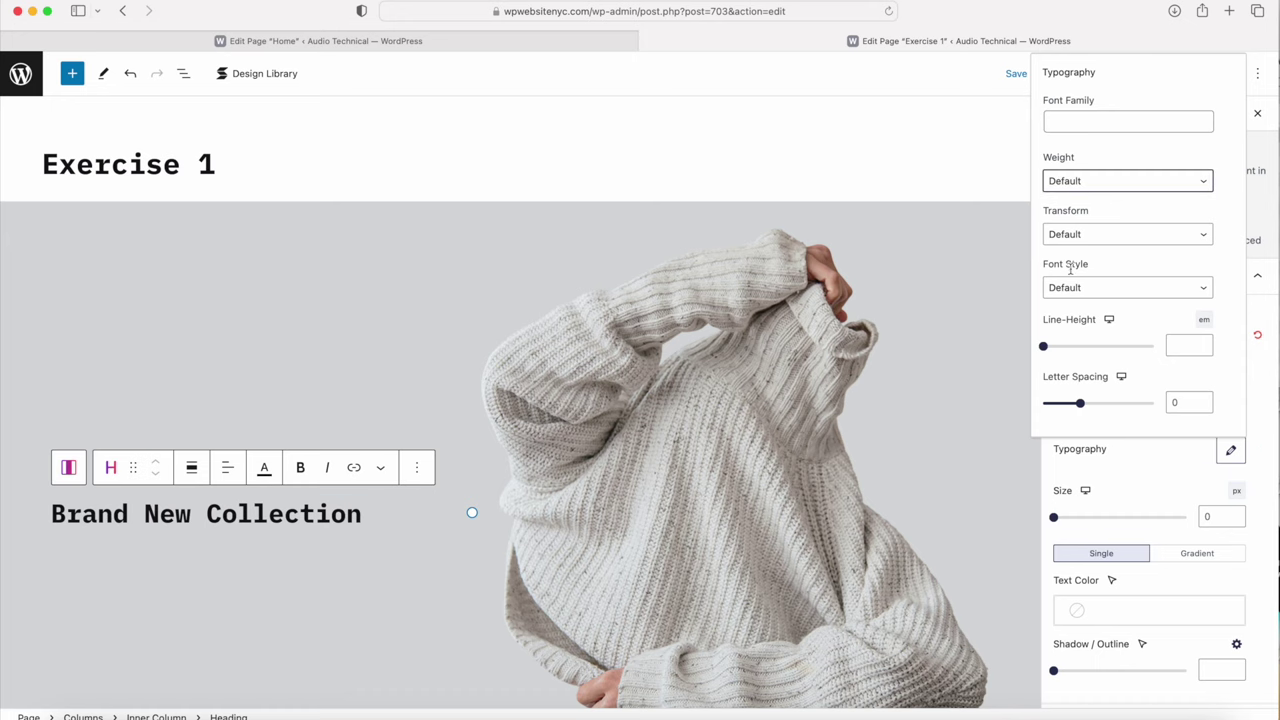
{"action": "left_click_drag", "start_coordinate": [1044, 347], "coordinate": [1059, 345]}
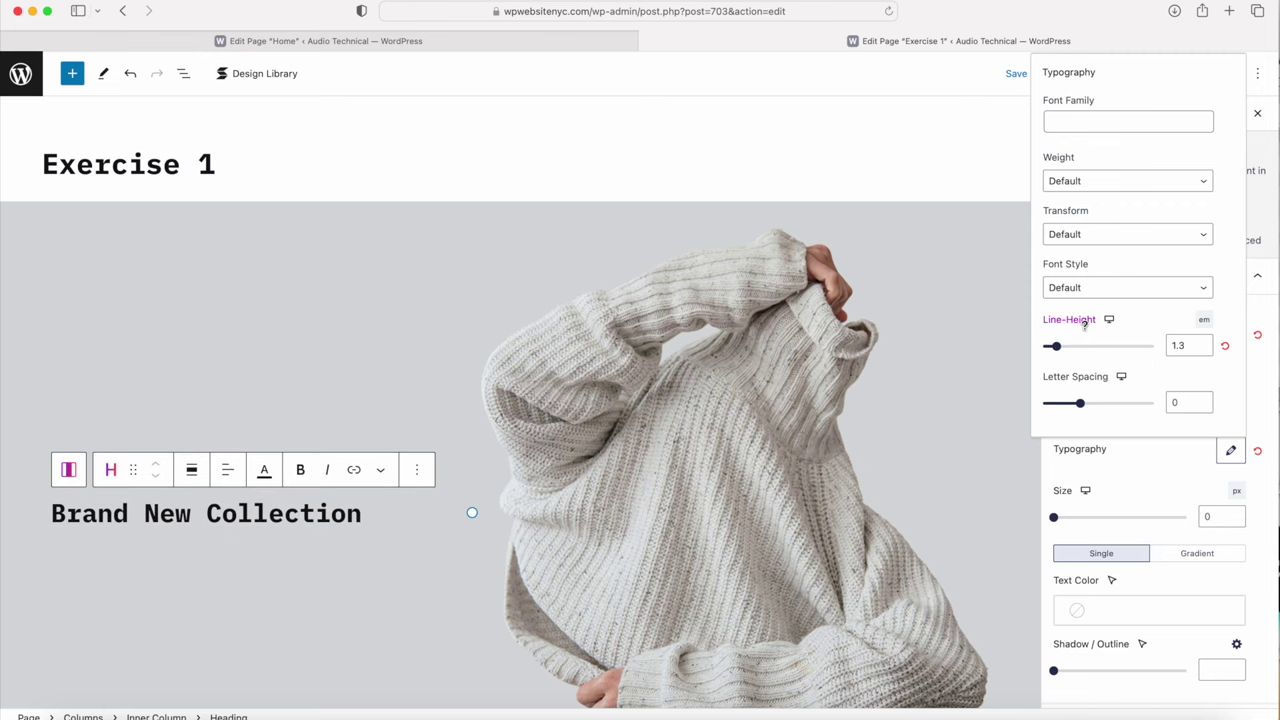
{"action": "left_click", "coordinate": [1133, 471]}
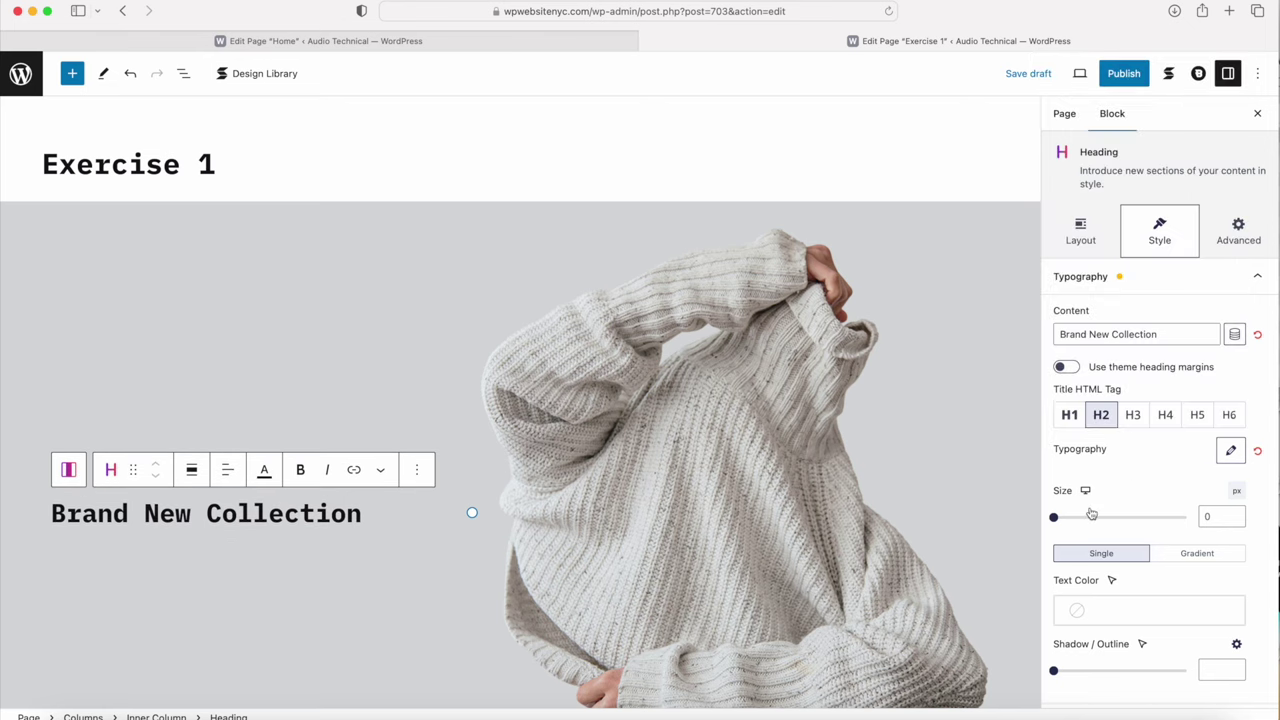
Step: Set the heading font size to 70 px and select the left inner column
{"action": "left_click", "coordinate": [1222, 516]}
{"action": "type", "text": "70"}
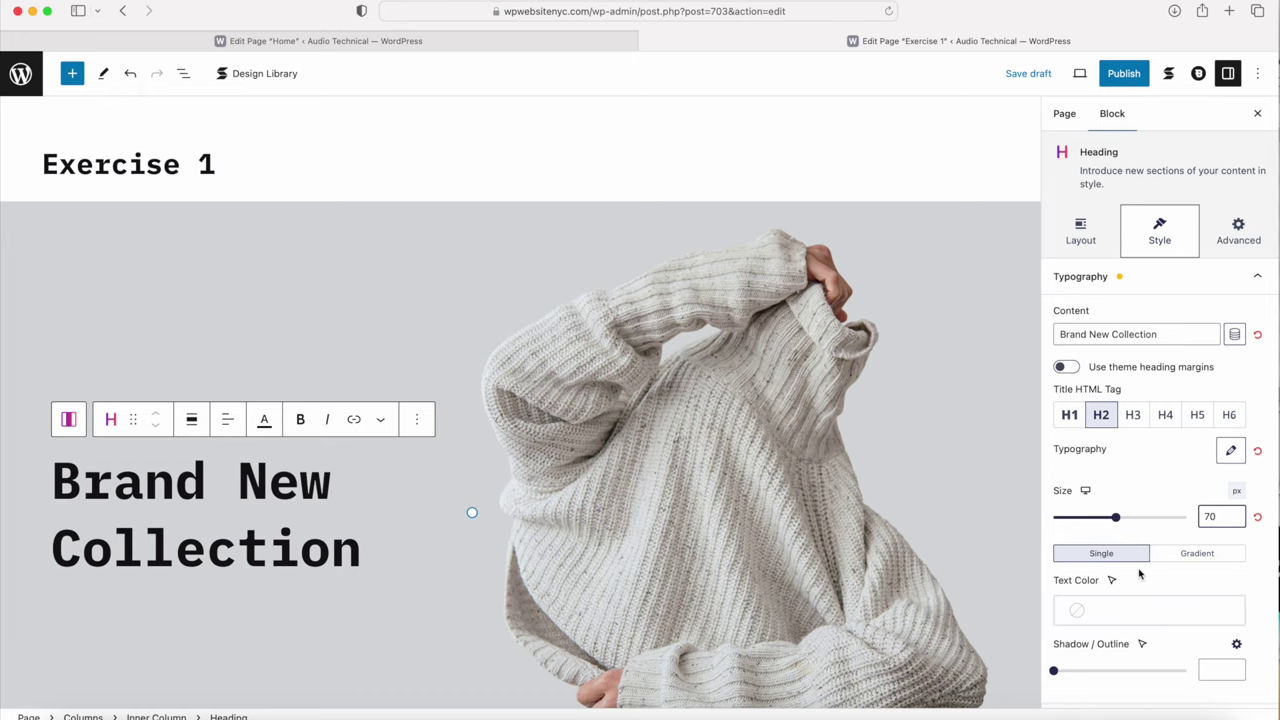
{"action": "left_click", "coordinate": [251, 636]}
{"action": "scroll", "coordinate": [251, 636], "scroll_direction": "down", "scroll_amount": 5}
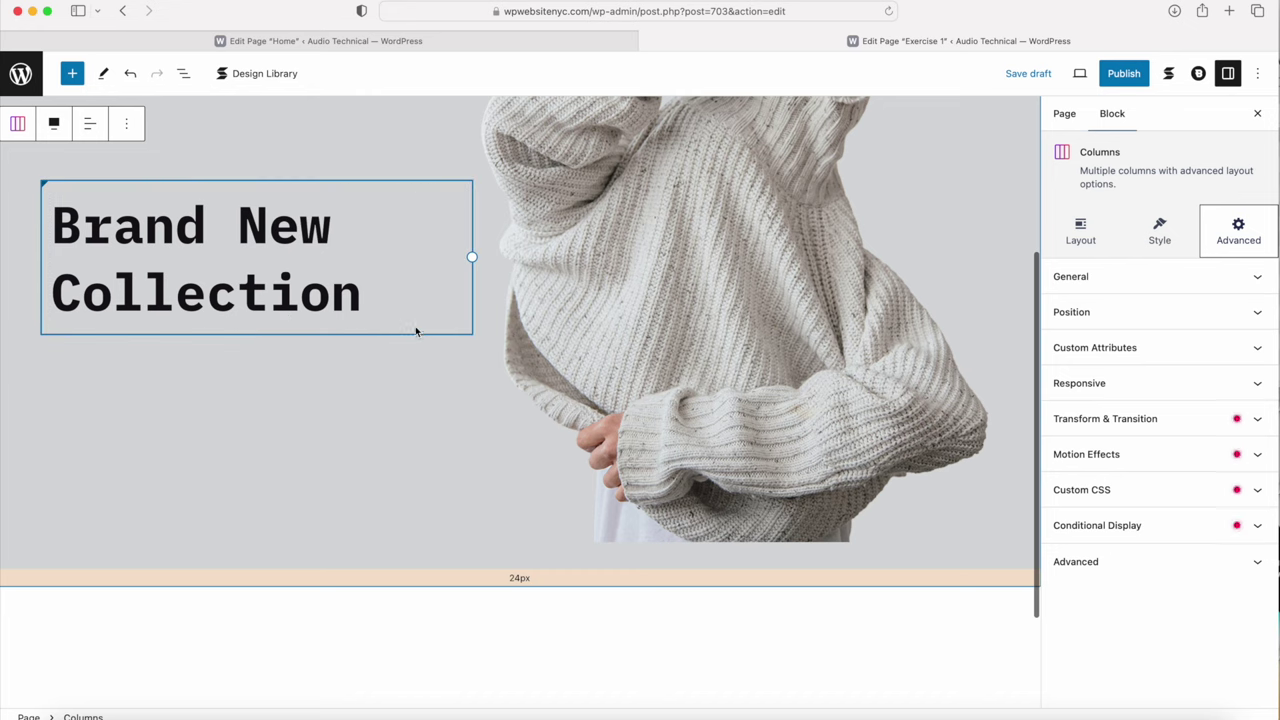
{"action": "left_click", "coordinate": [429, 329]}
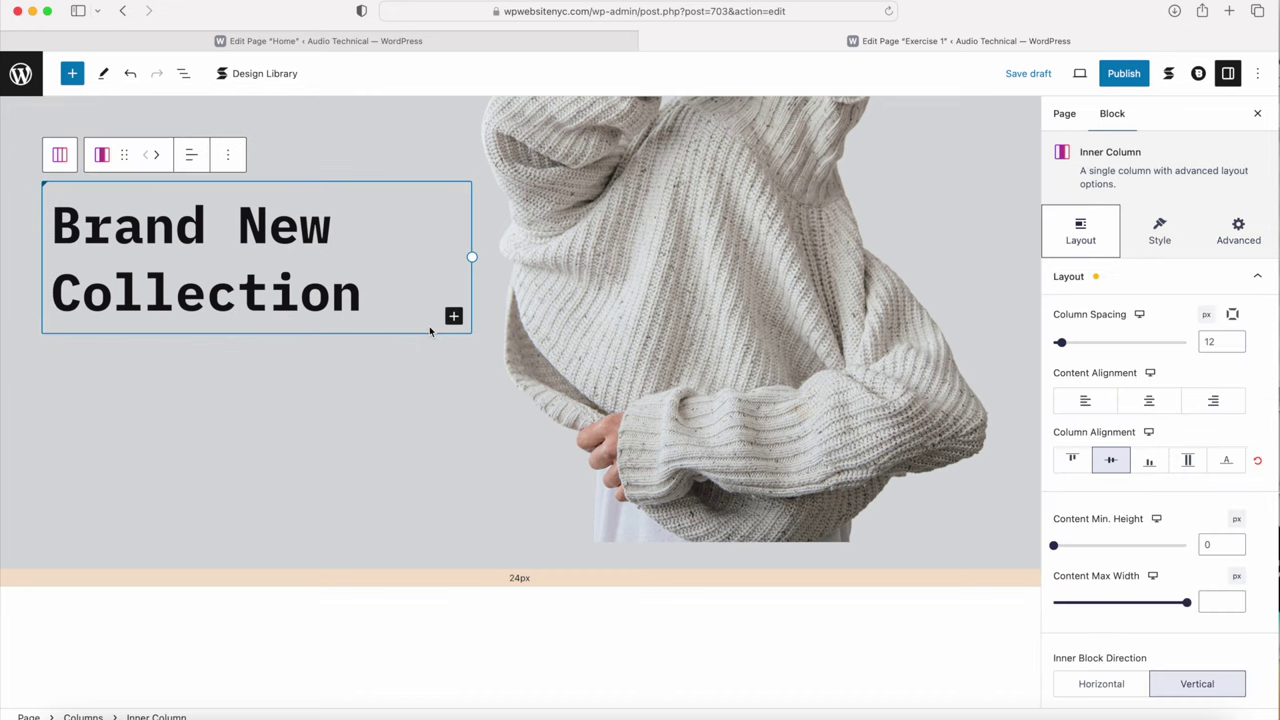
Step: Add an empty Text block below the Brand New Collection heading from the block library
{"action": "left_click", "coordinate": [453, 318]}
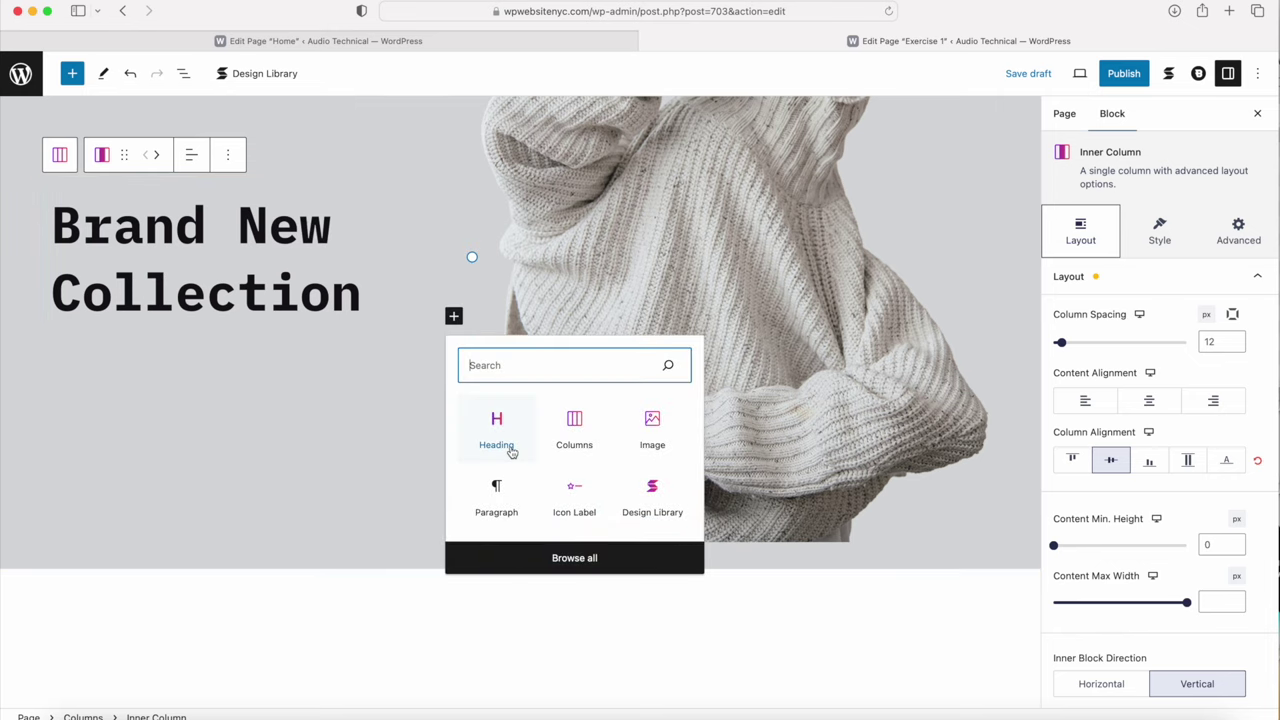
{"action": "left_click", "coordinate": [568, 560]}
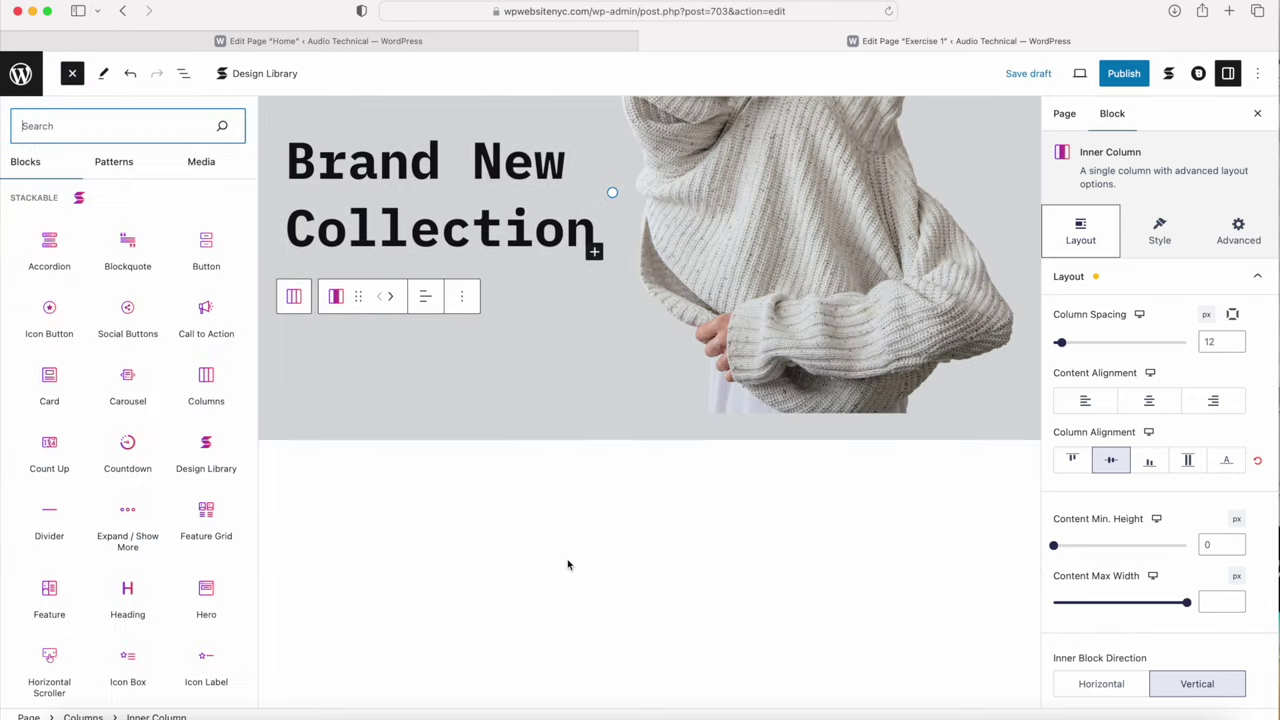
{"action": "scroll", "coordinate": [189, 418], "scroll_direction": "down", "scroll_amount": 5}
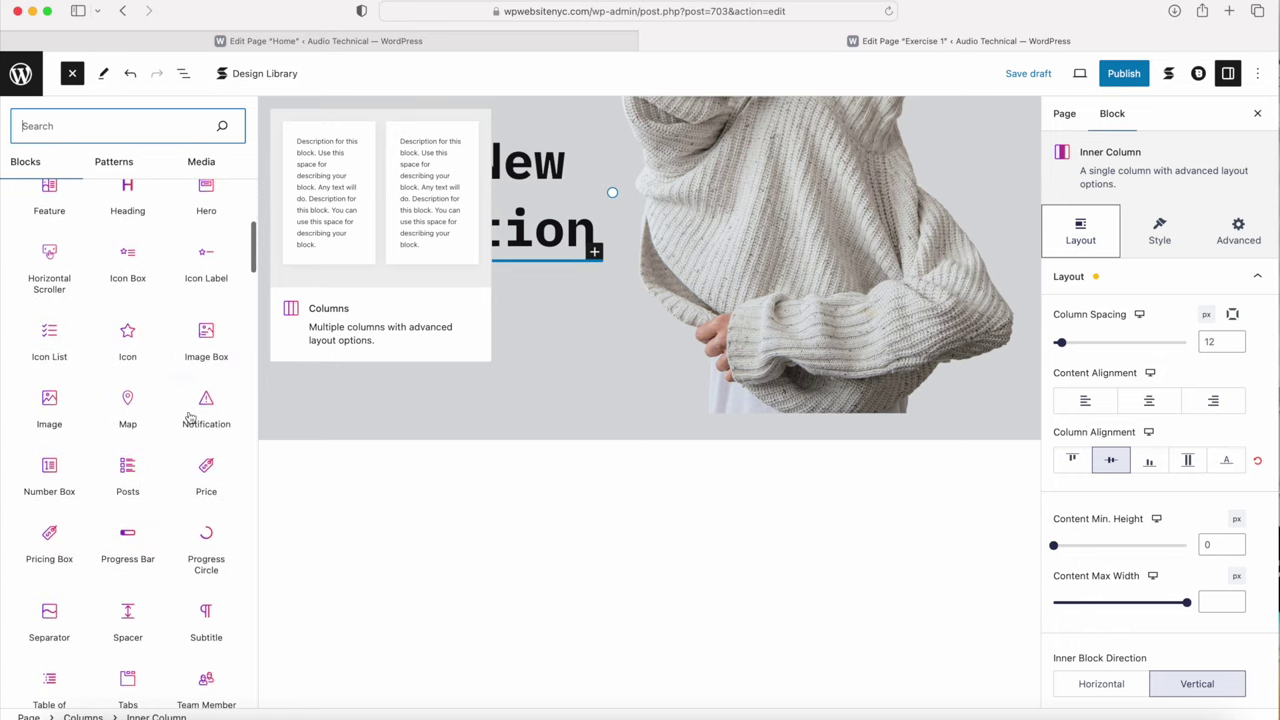
{"action": "scroll", "coordinate": [189, 418], "scroll_direction": "down", "scroll_amount": 4}
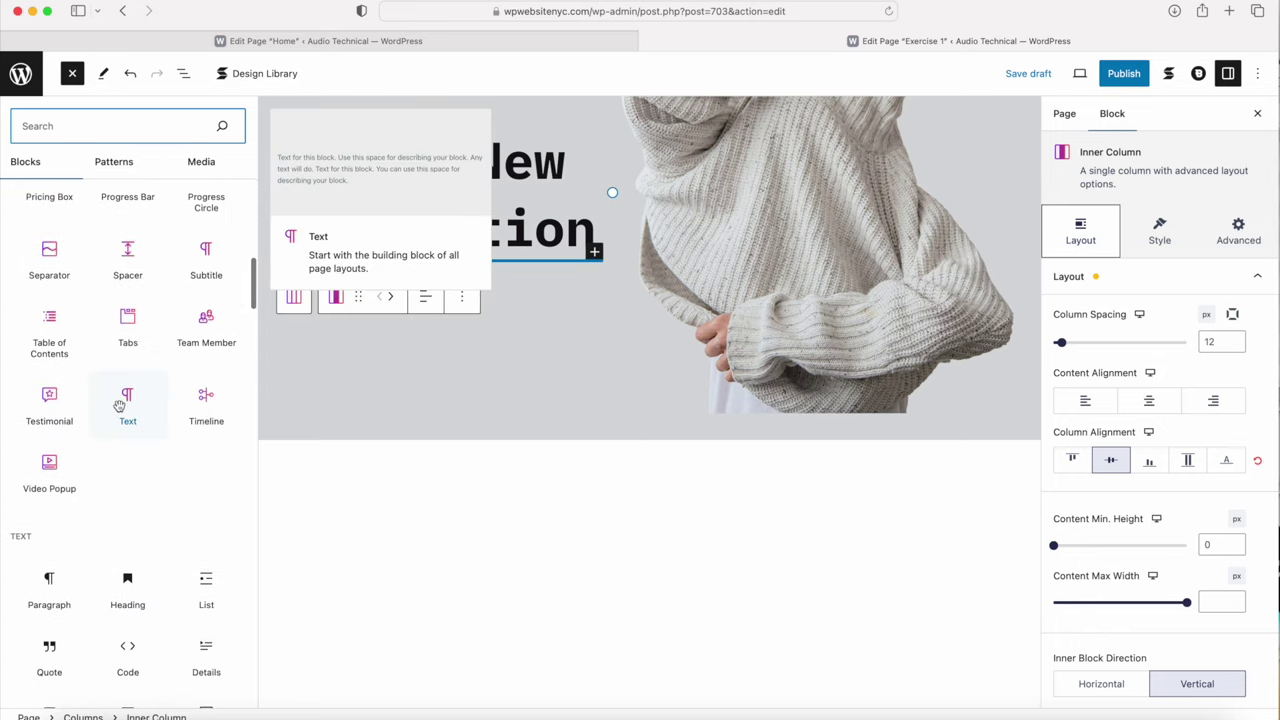
{"action": "left_click", "coordinate": [119, 405]}
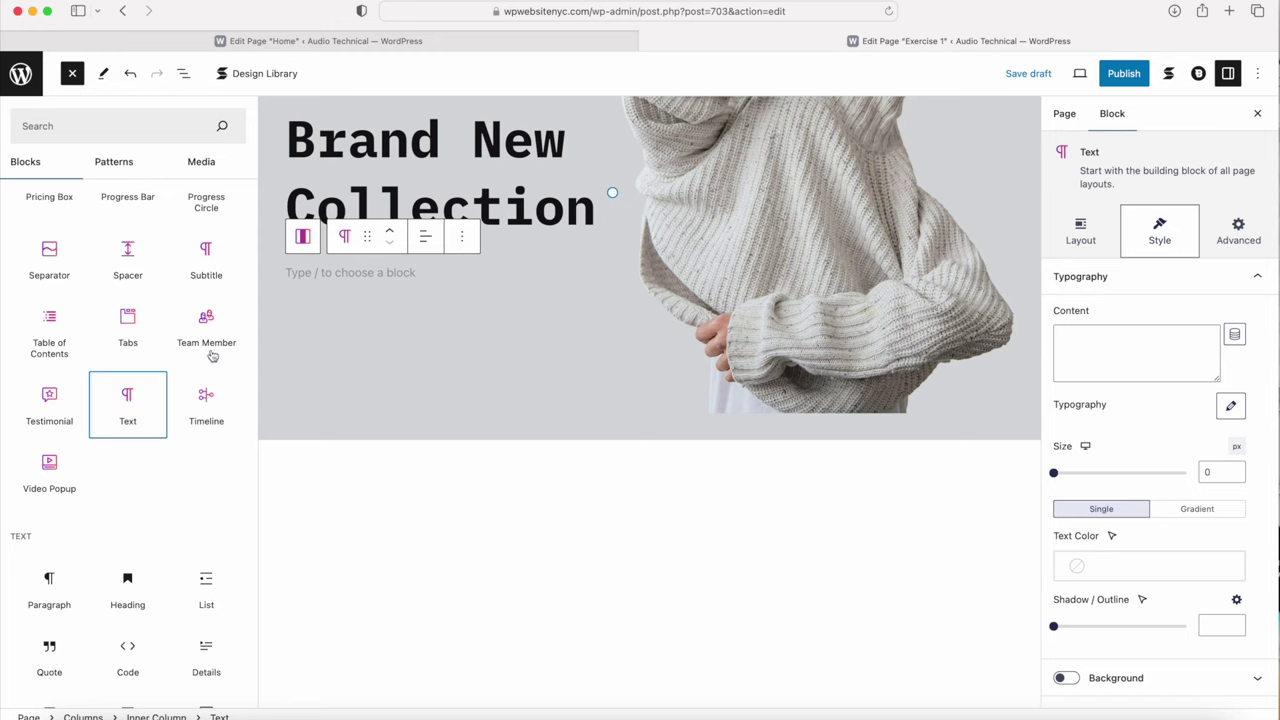
{"action": "left_click", "coordinate": [305, 282]}
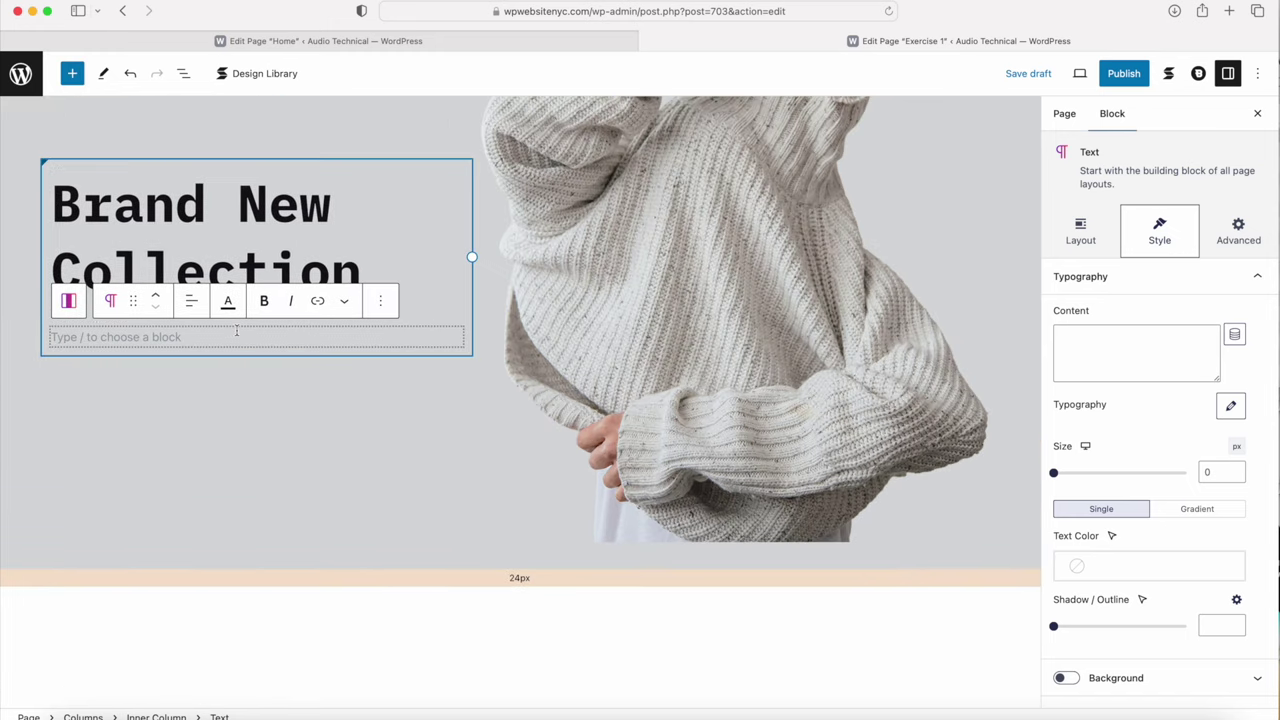
Step: Copy the placeholder paragraph text from the Home page and return to the Exercise 1 editor
{"action": "left_click", "coordinate": [380, 41]}
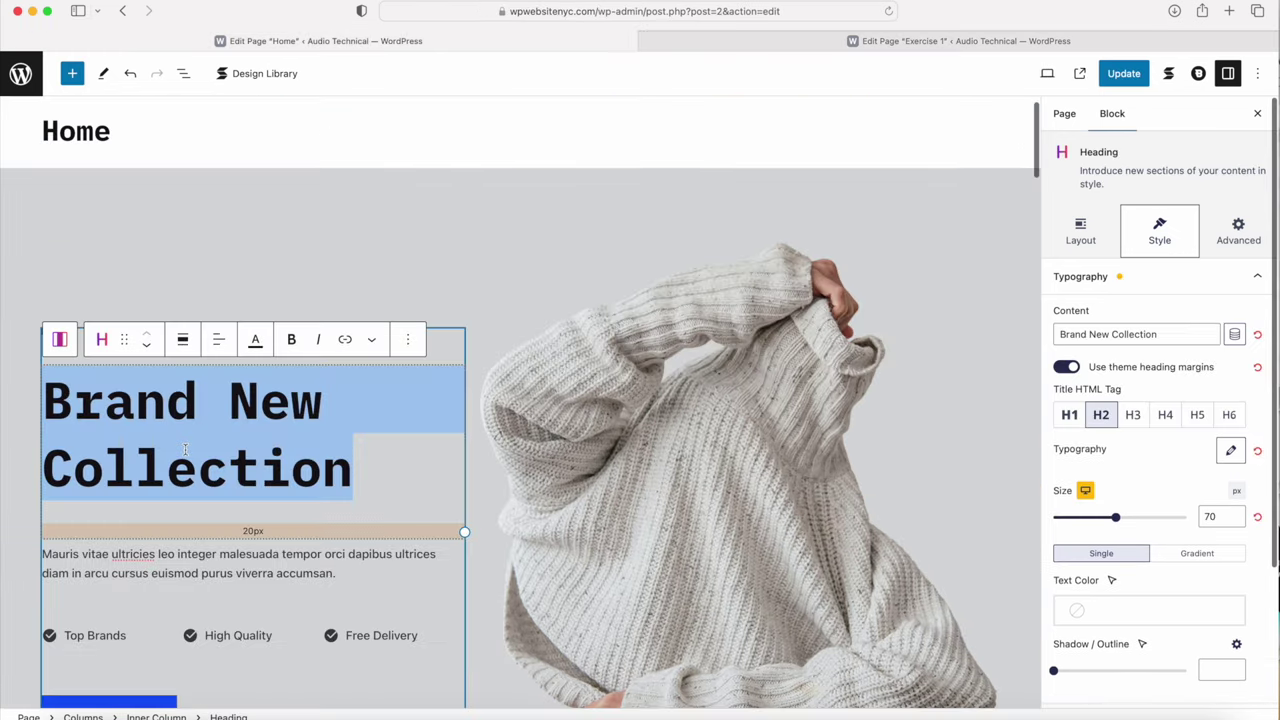
{"action": "scroll", "coordinate": [286, 455], "scroll_direction": "down", "scroll_amount": 2}
{"action": "left_click", "coordinate": [276, 450]}
{"action": "left_click_drag", "start_coordinate": [336, 470], "coordinate": [32, 452]}
{"action": "key", "text": "super+c"}
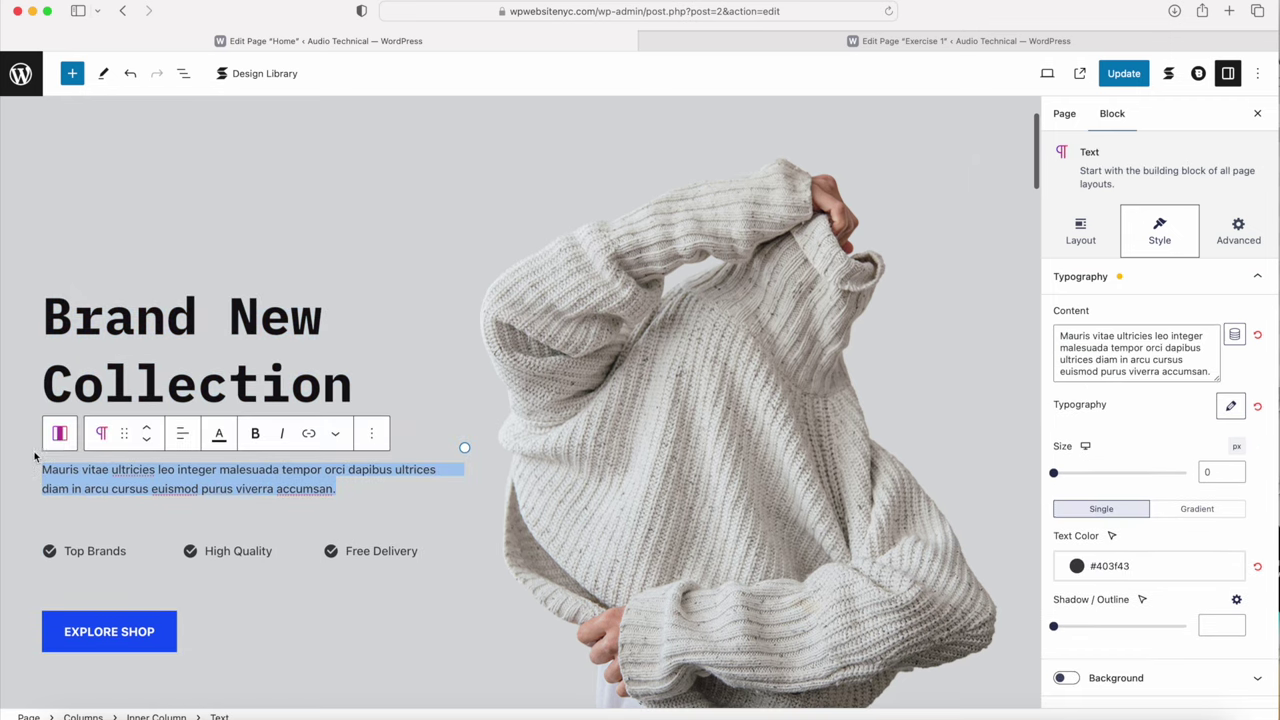
{"action": "left_click", "coordinate": [748, 41]}
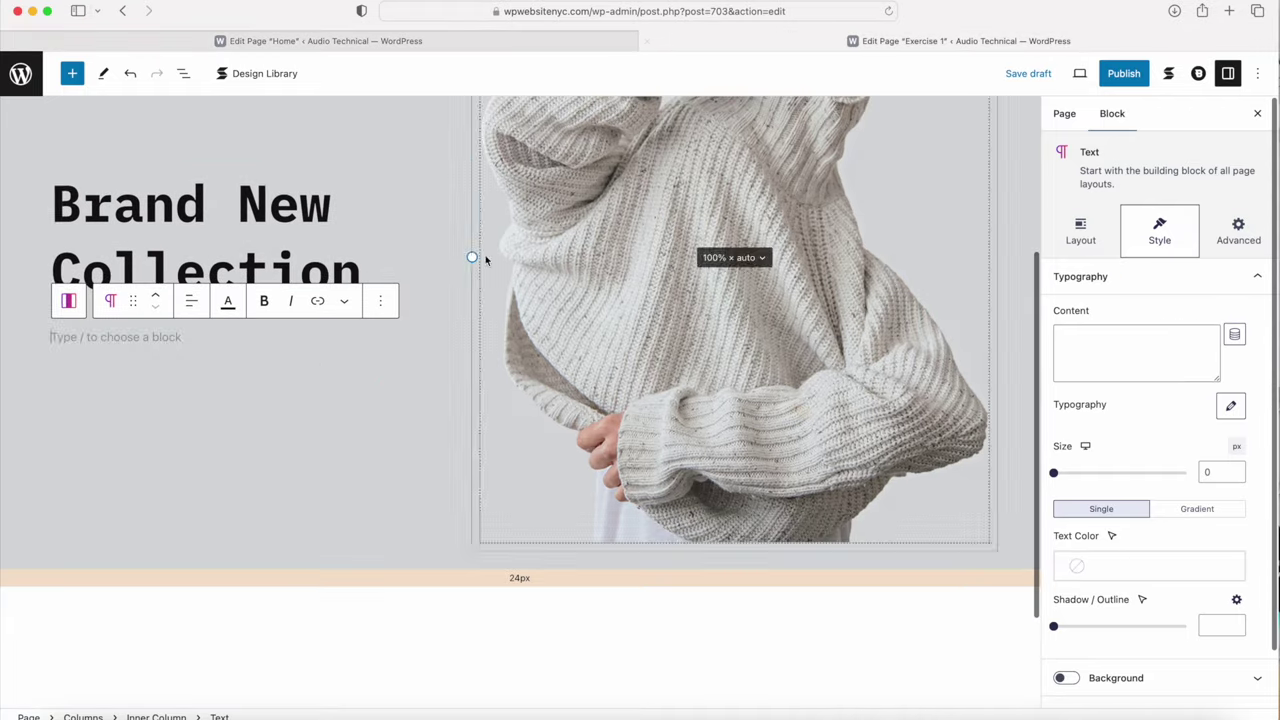
Step: Paste the Mauris vitae paragraph into the Text block and colour it black (Palette Color 4)
{"action": "key", "text": "super+v"}
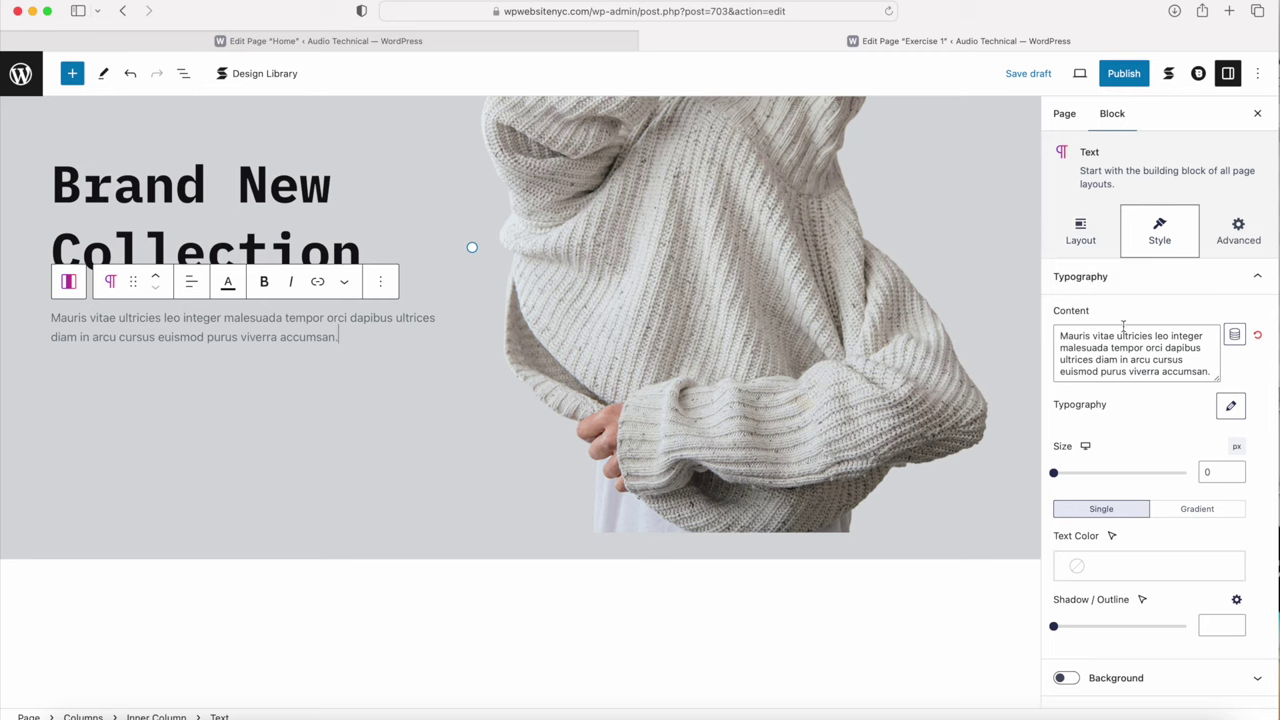
{"action": "left_click", "coordinate": [1100, 568]}
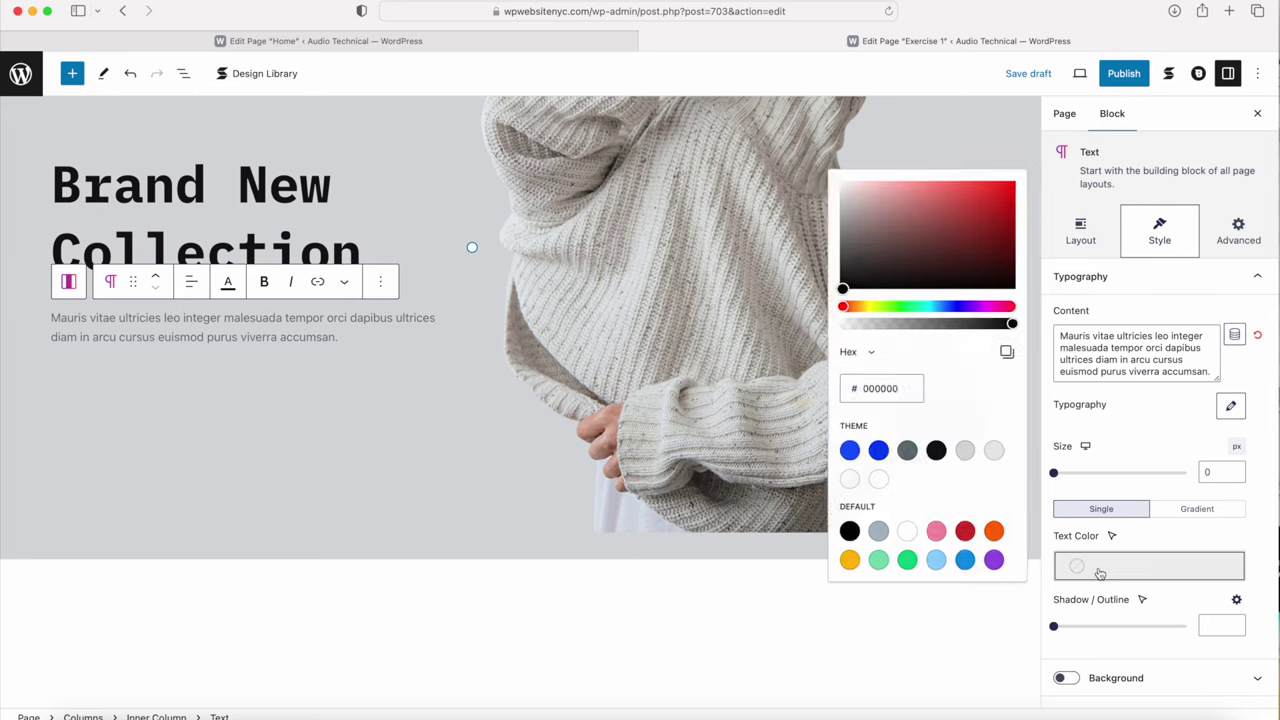
{"action": "left_click", "coordinate": [933, 447]}
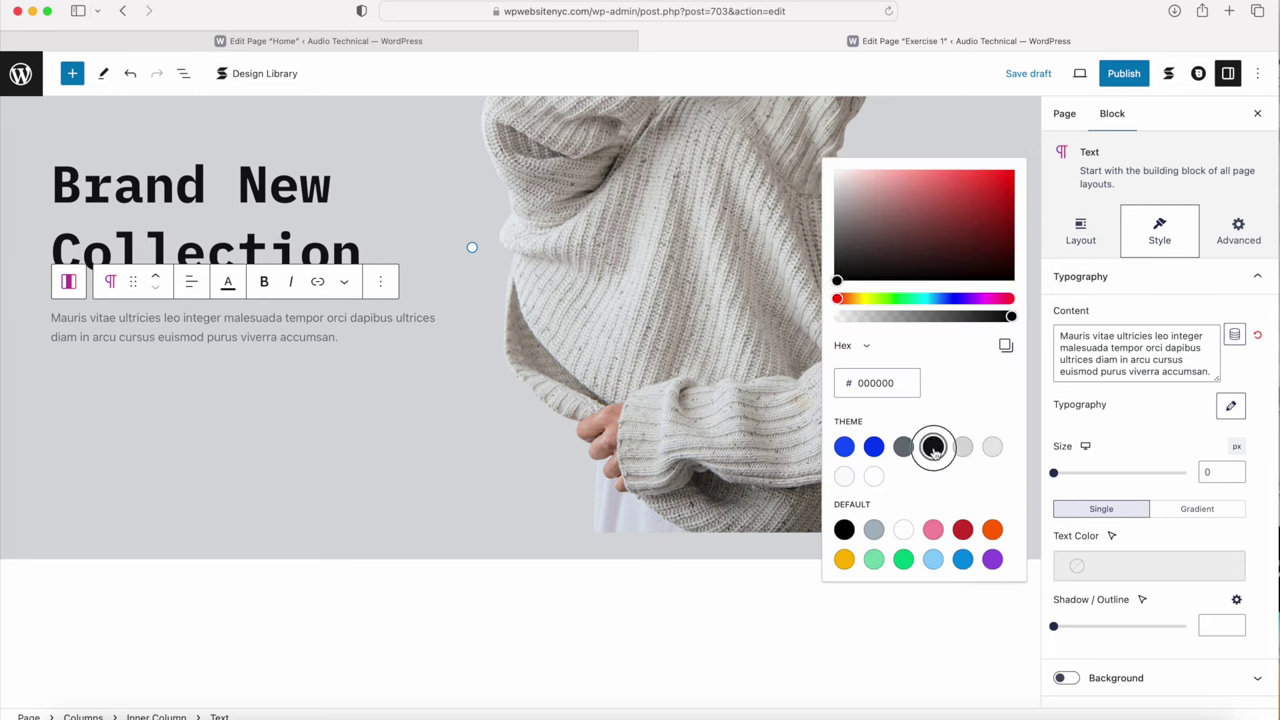
{"action": "left_click", "coordinate": [1162, 428]}
Step: Set the paragraph's font weight to 500
{"action": "left_click", "coordinate": [1231, 405]}
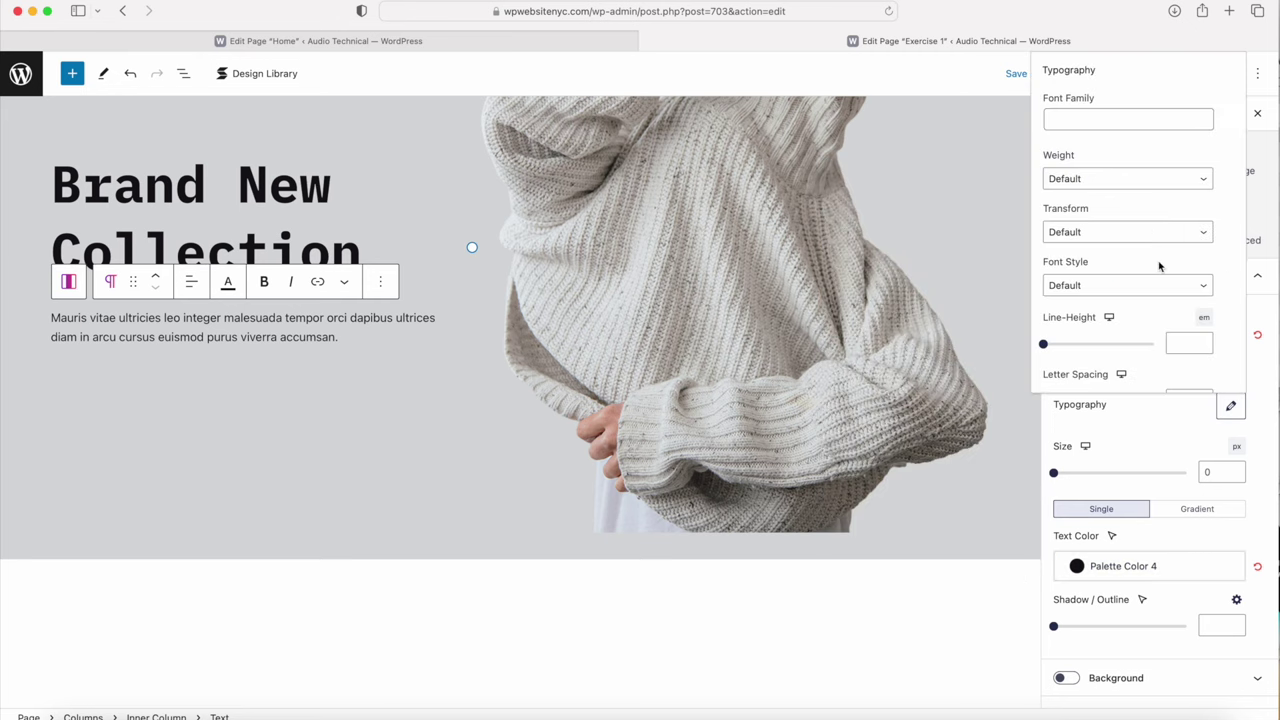
{"action": "left_click", "coordinate": [1106, 180]}
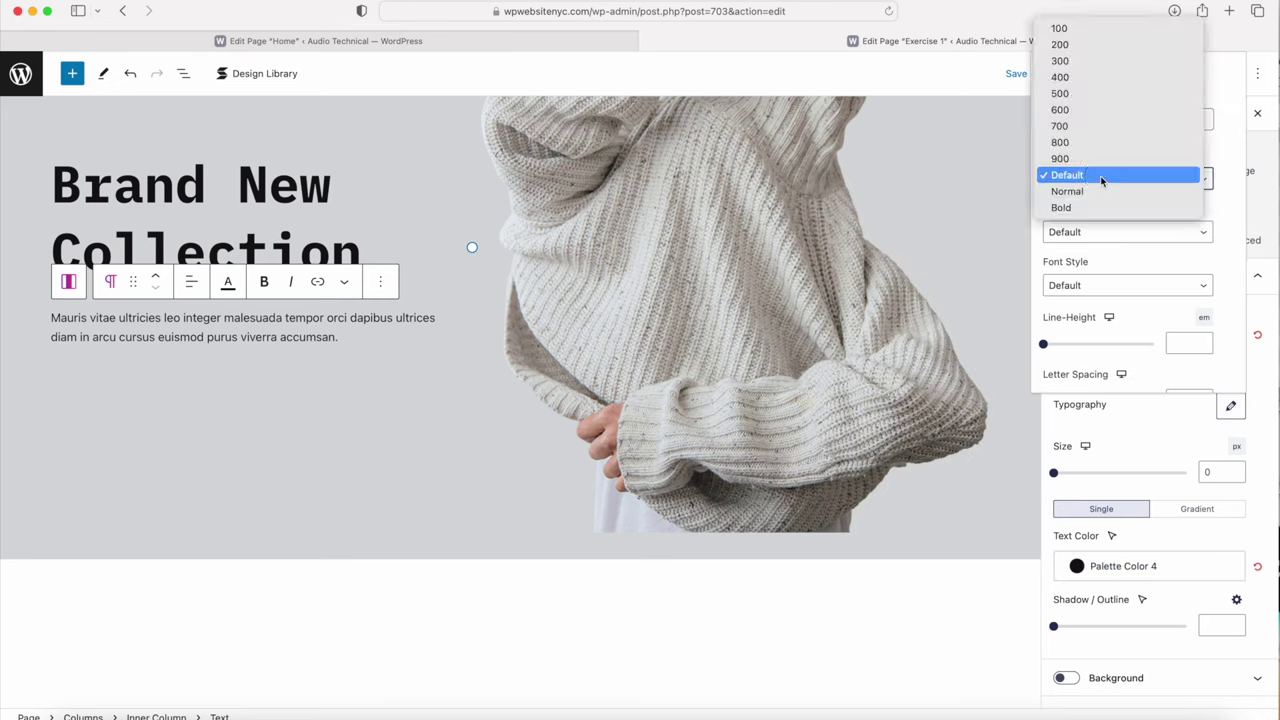
{"action": "left_click", "coordinate": [1080, 93]}
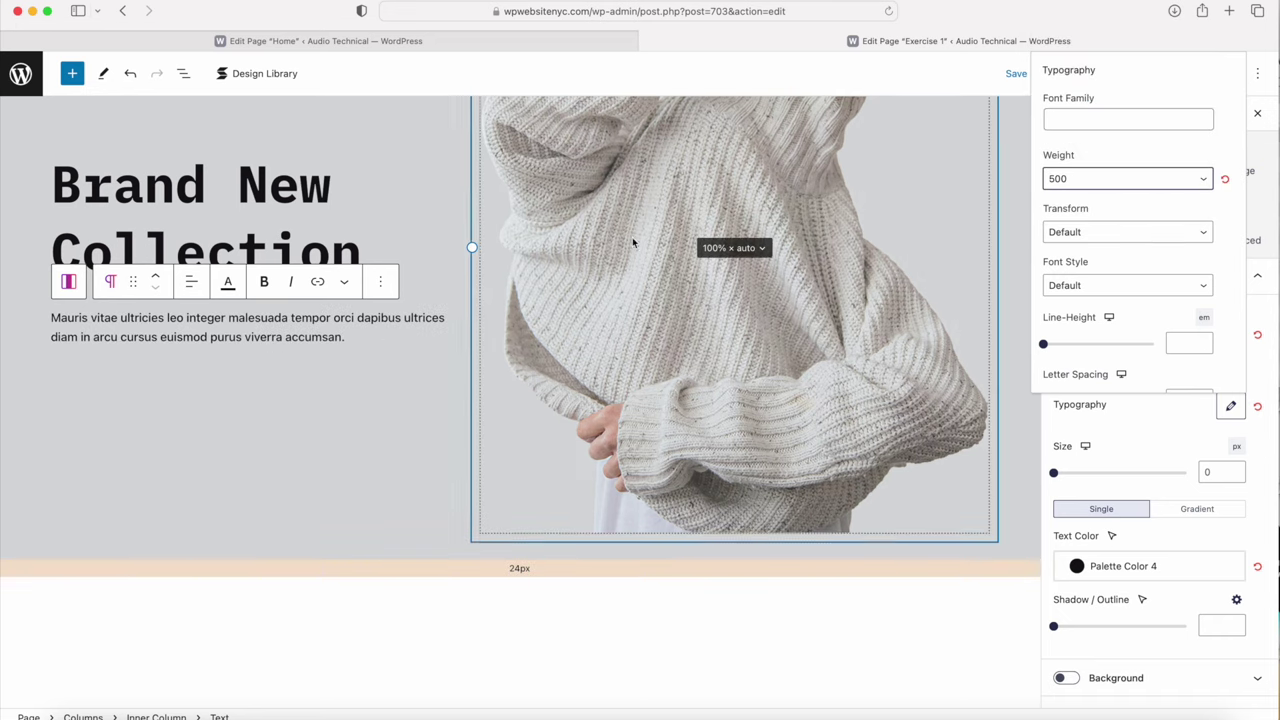
{"action": "left_click", "coordinate": [197, 389]}
{"action": "scroll", "coordinate": [197, 389], "scroll_direction": "up", "scroll_amount": 3}
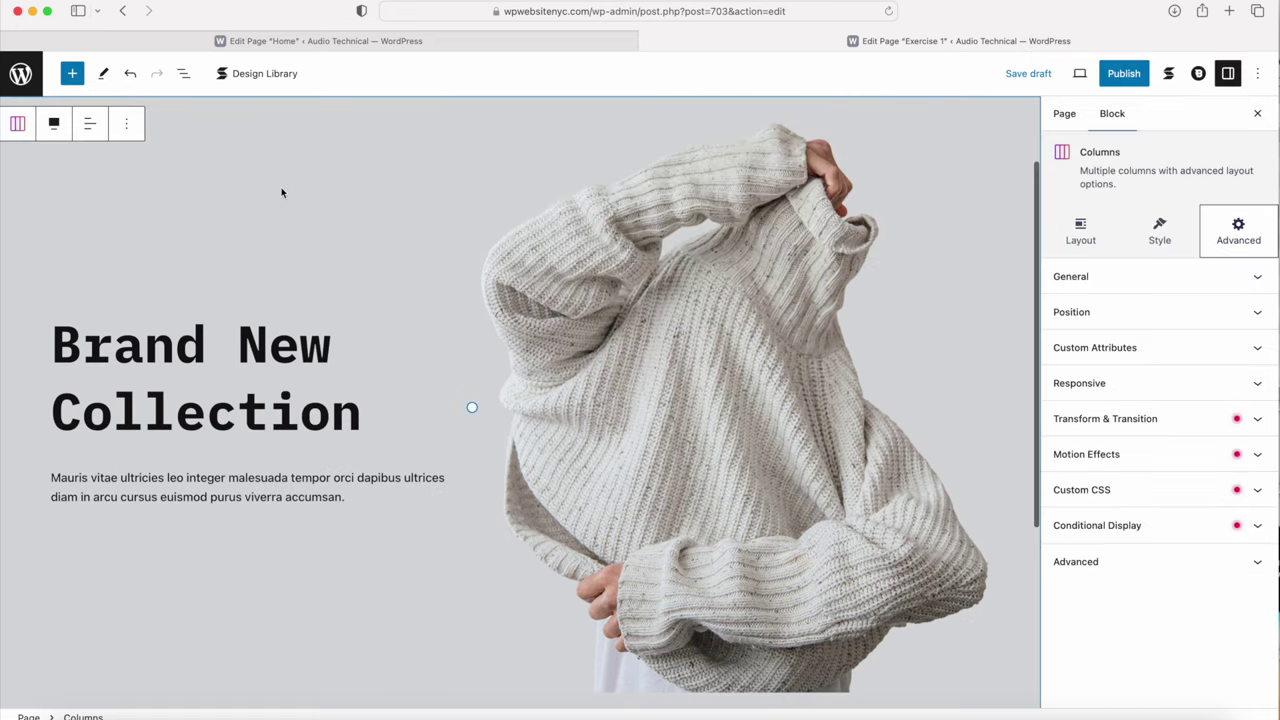
{"action": "left_click", "coordinate": [348, 44]}
{"action": "scroll", "coordinate": [150, 420], "scroll_direction": "down", "scroll_amount": 2}
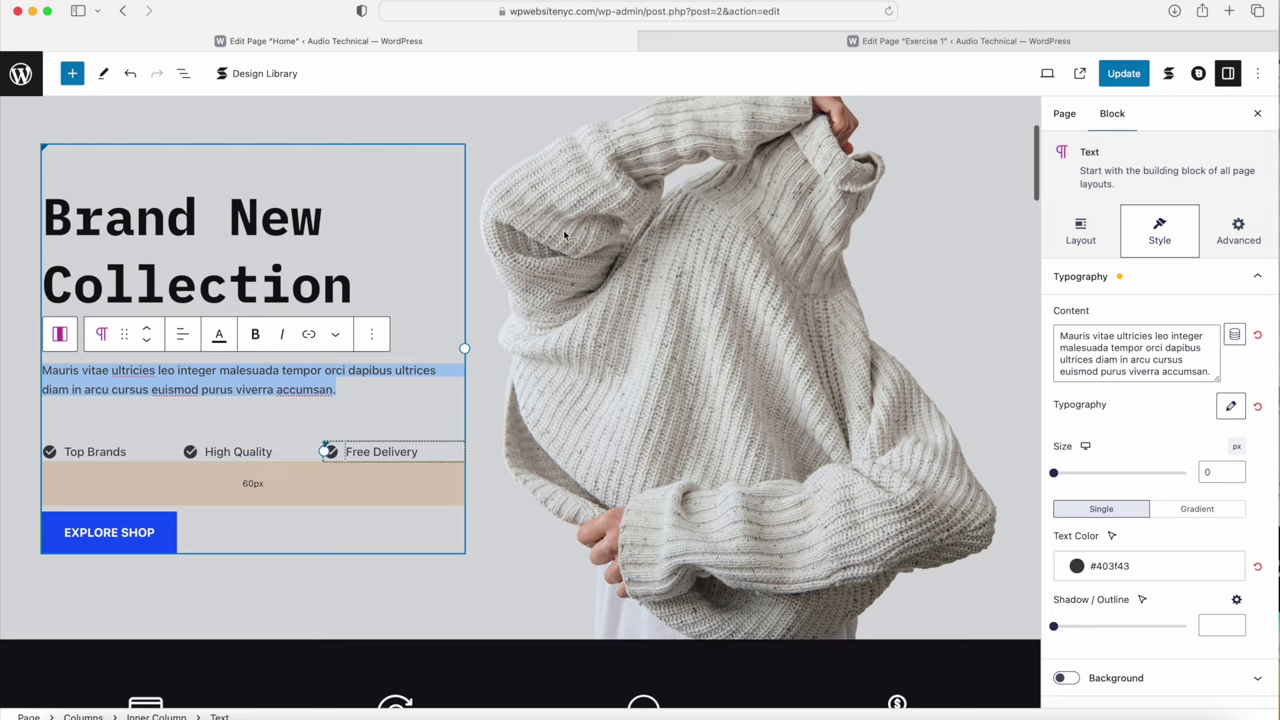
{"action": "left_click", "coordinate": [757, 40]}
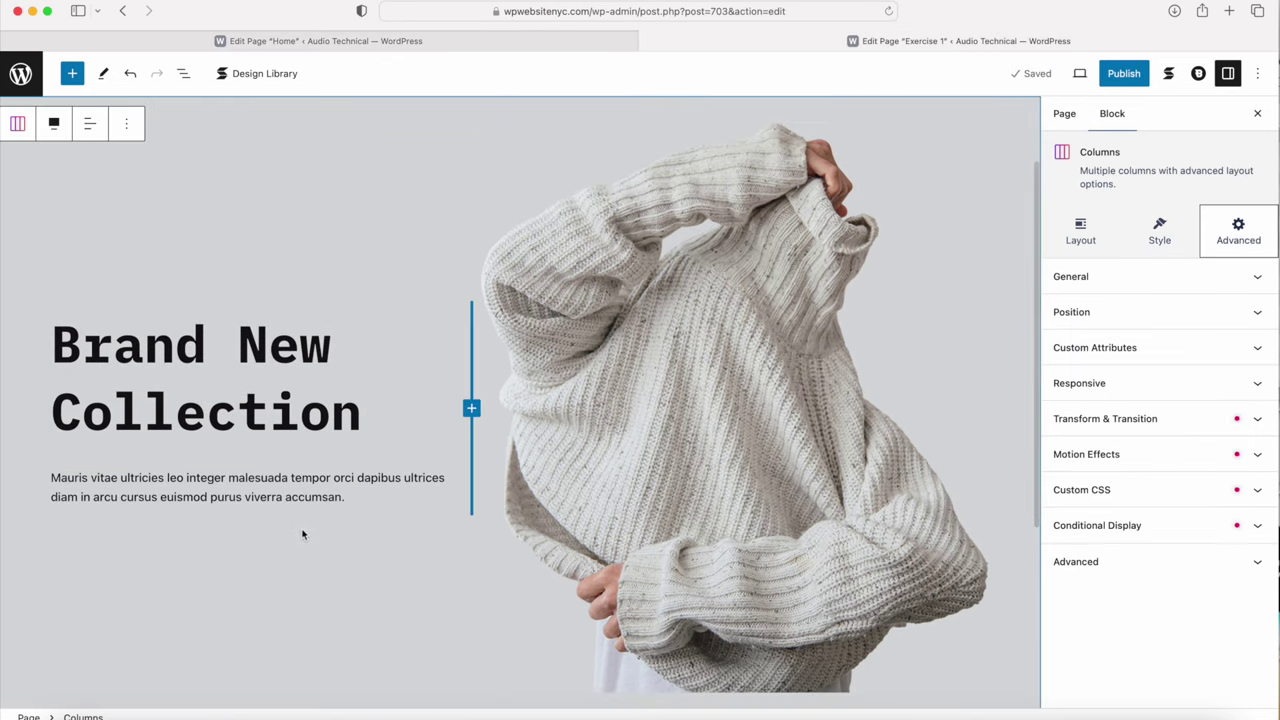
{"action": "left_click", "coordinate": [383, 506]}
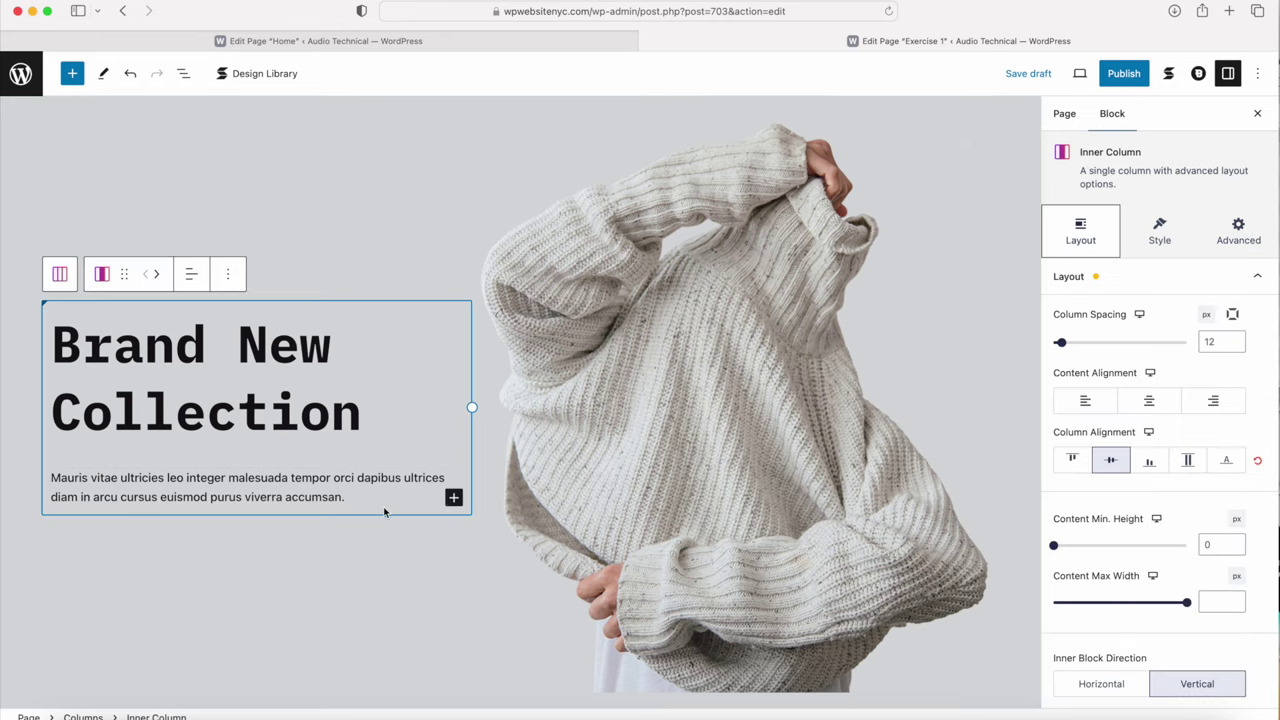
{"action": "left_click", "coordinate": [454, 498]}
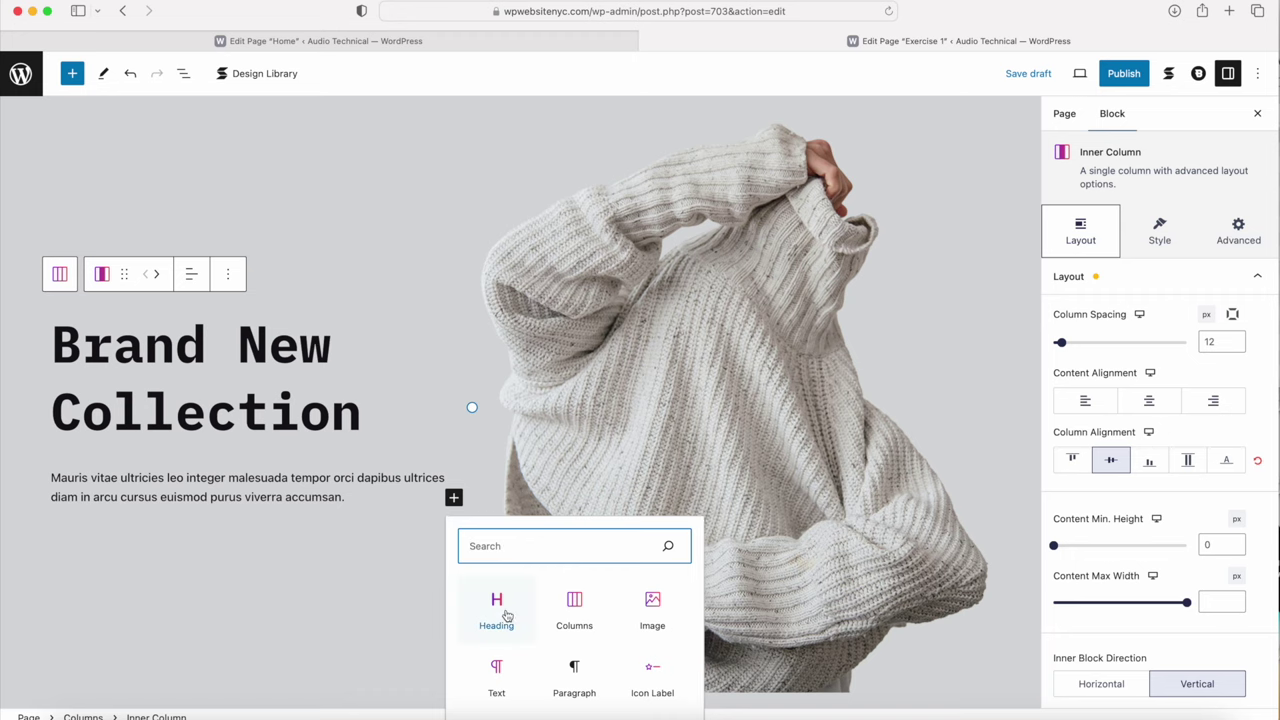
{"action": "scroll", "coordinate": [507, 615], "scroll_direction": "down", "scroll_amount": 1}
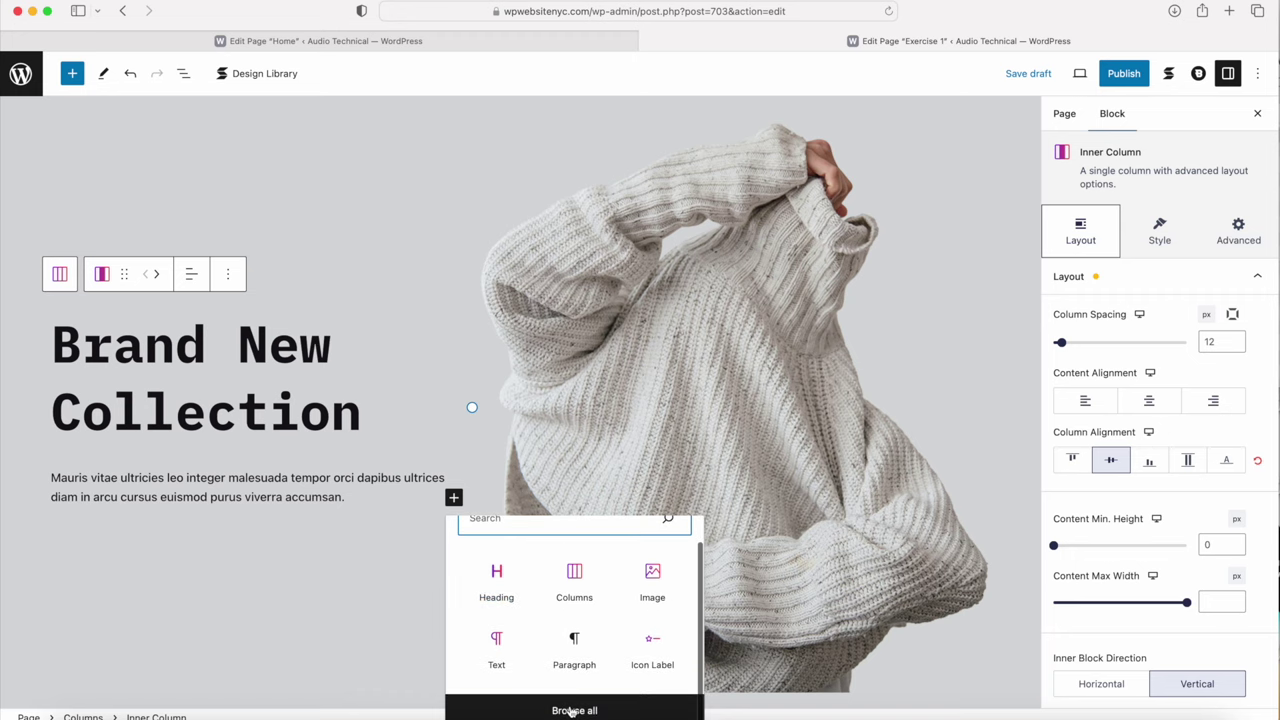
{"action": "left_click", "coordinate": [572, 711]}
{"action": "scroll", "coordinate": [50, 500], "scroll_direction": "down", "scroll_amount": 5}
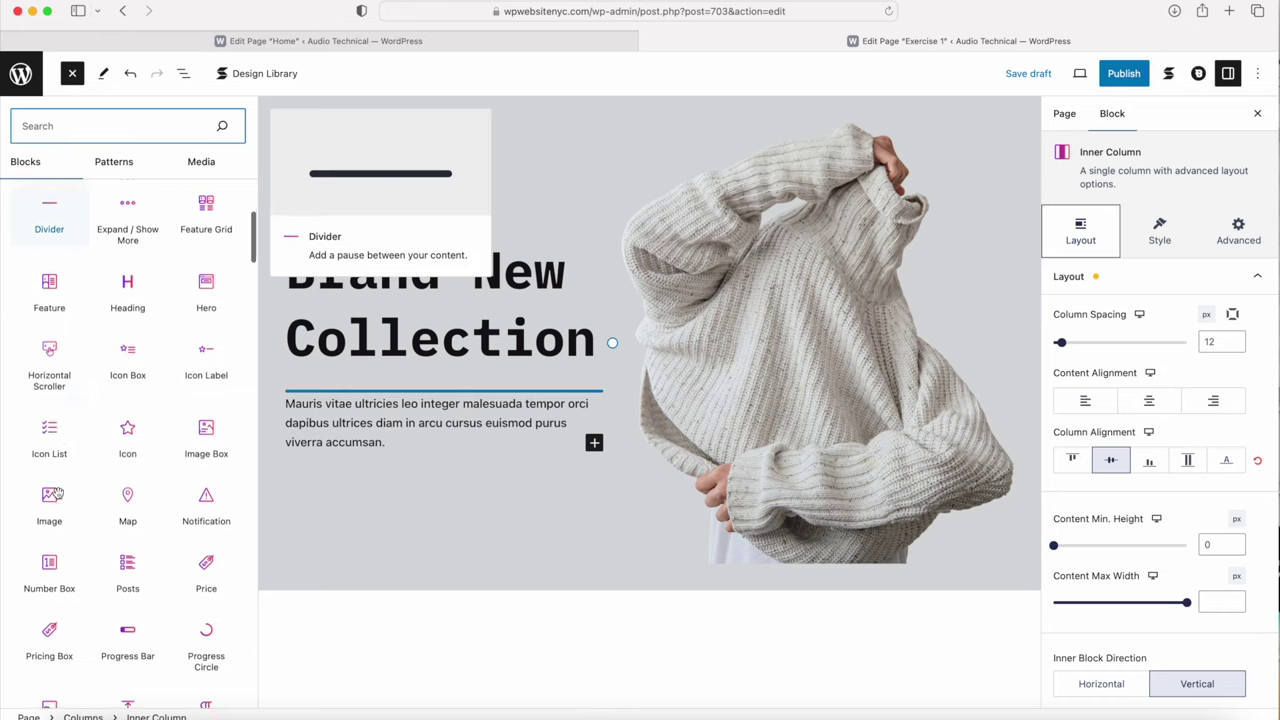
{"action": "left_click", "coordinate": [207, 334]}
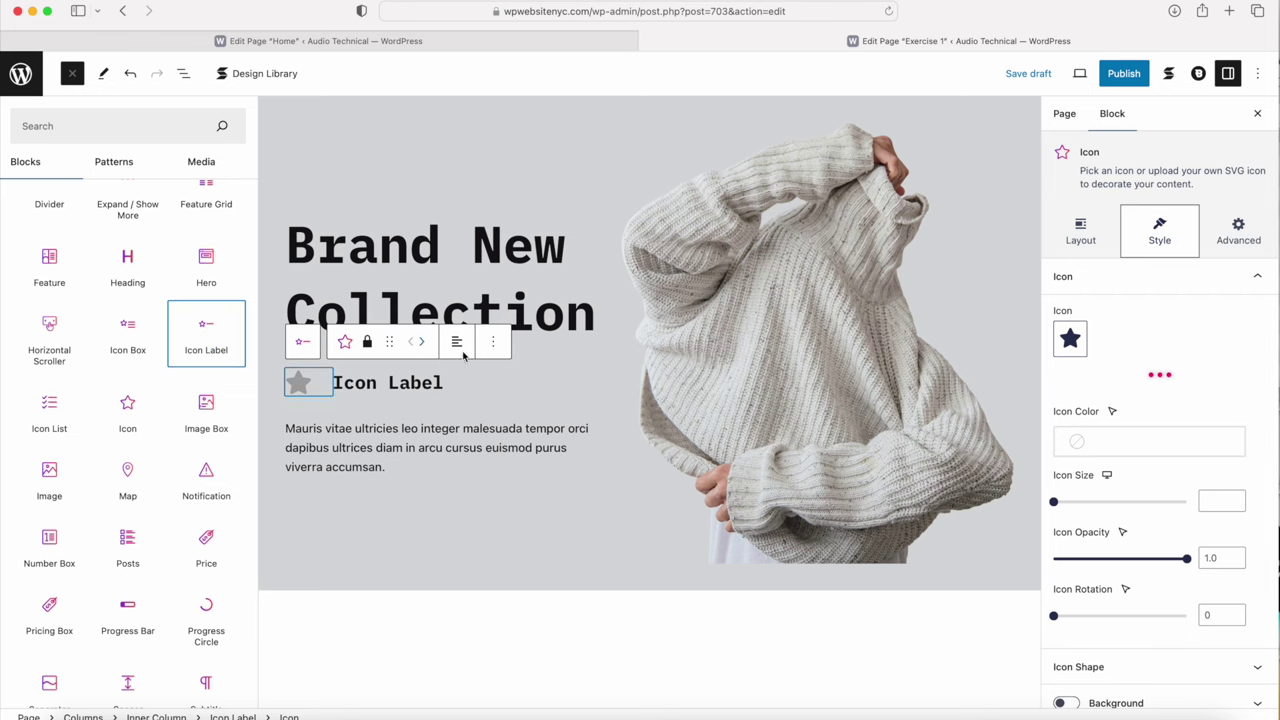
{"action": "key", "text": "Escape"}
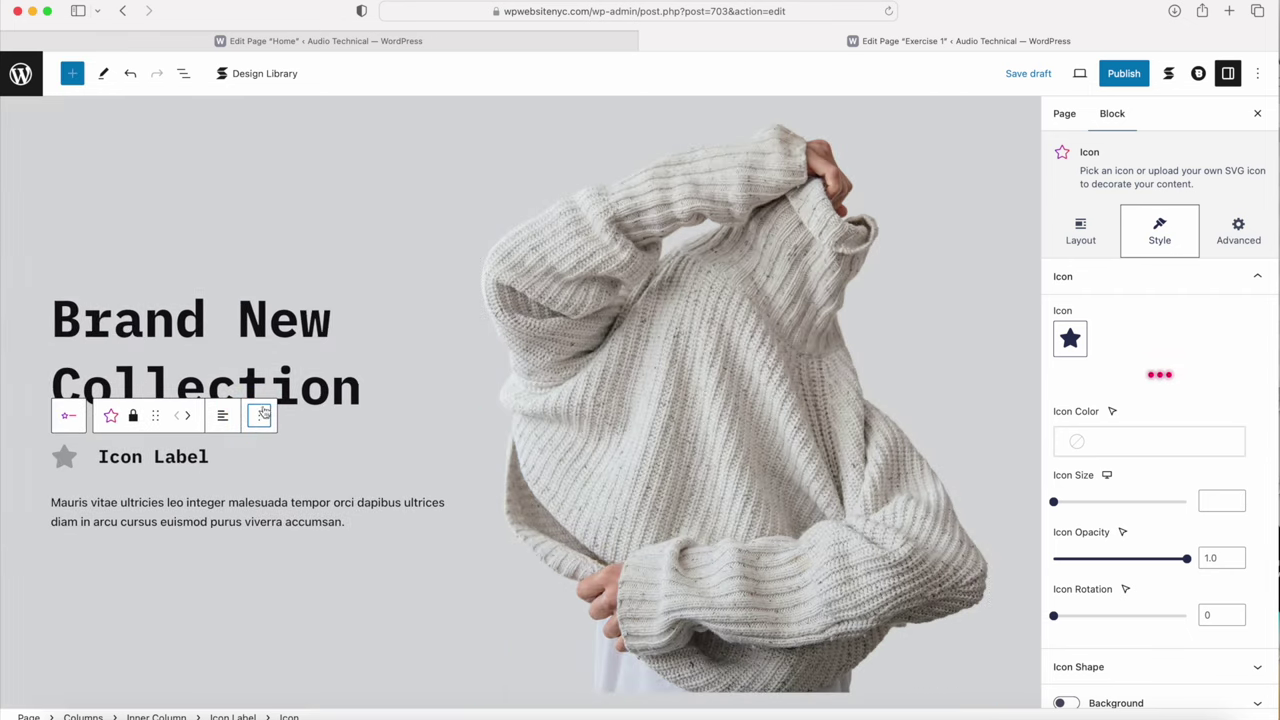
{"action": "left_click", "coordinate": [261, 416]}
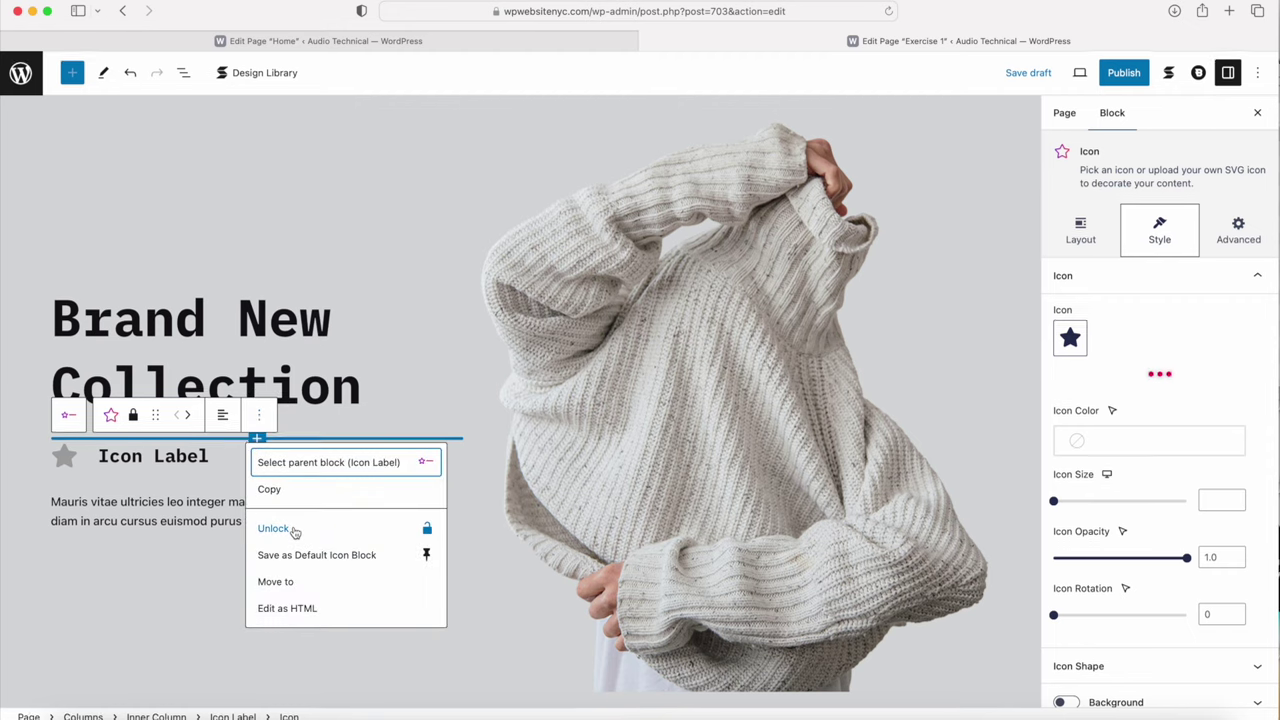
{"action": "left_click", "coordinate": [66, 420]}
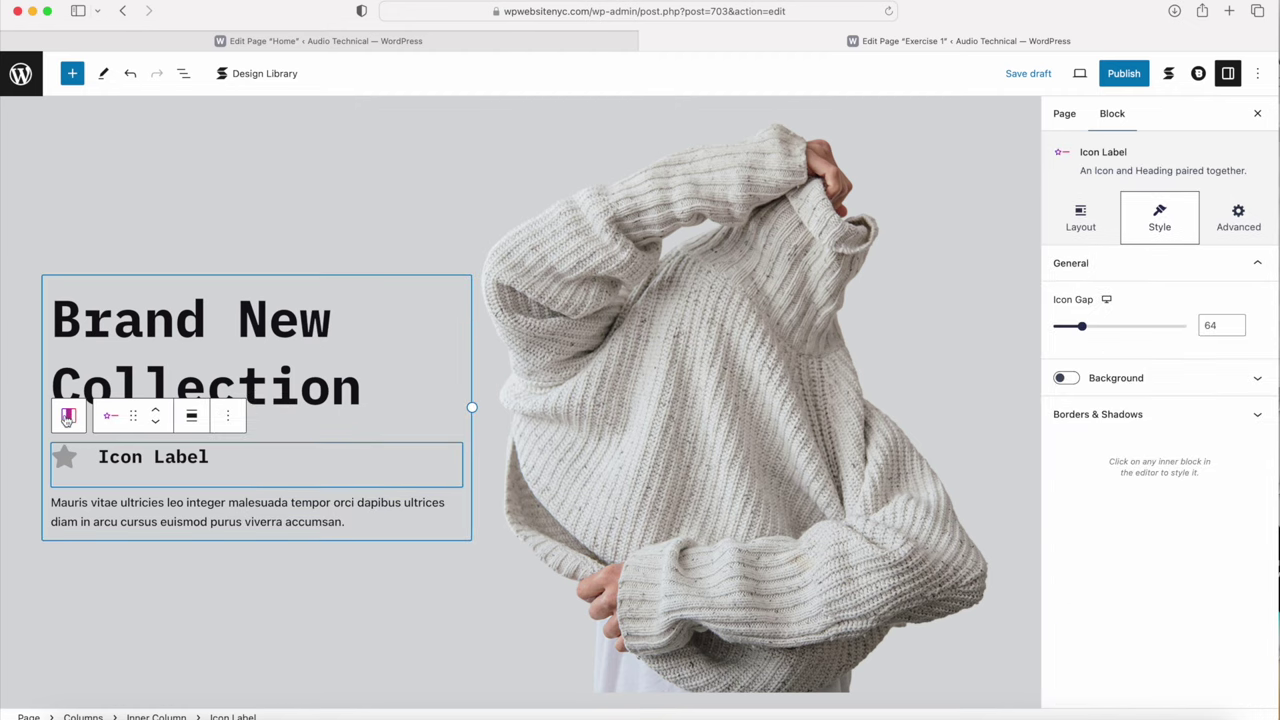
{"action": "left_click", "coordinate": [228, 418]}
{"action": "scroll", "coordinate": [276, 350], "scroll_direction": "down", "scroll_amount": 1}
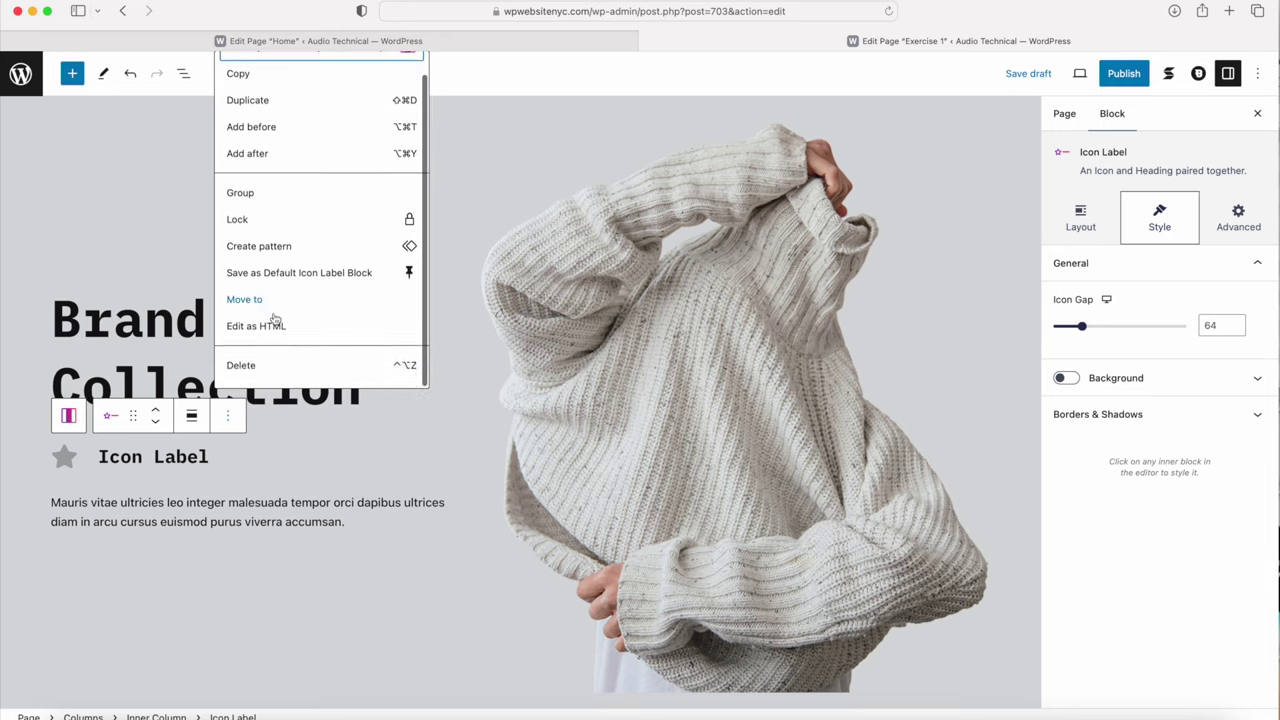
{"action": "left_click", "coordinate": [245, 366]}
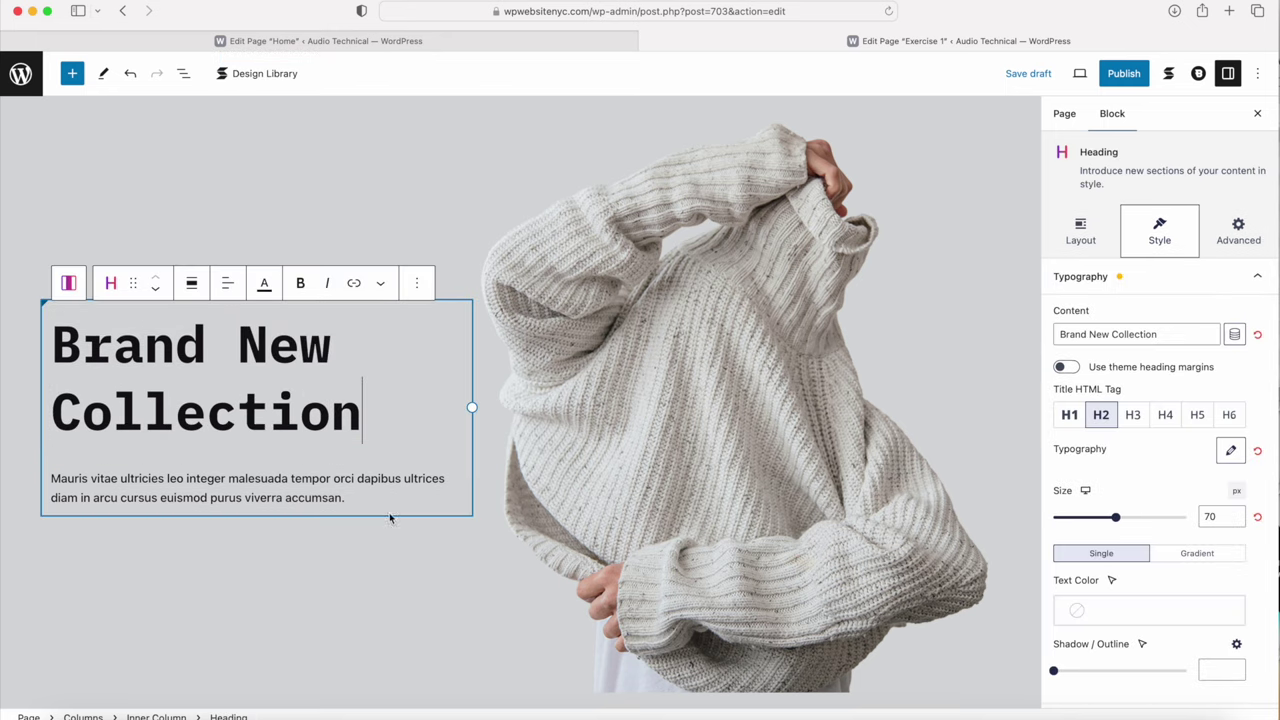
{"action": "left_click", "coordinate": [460, 508]}
Step: Add a Columns block with the 33/33/33 layout under the paragraph
{"action": "left_click", "coordinate": [454, 498]}
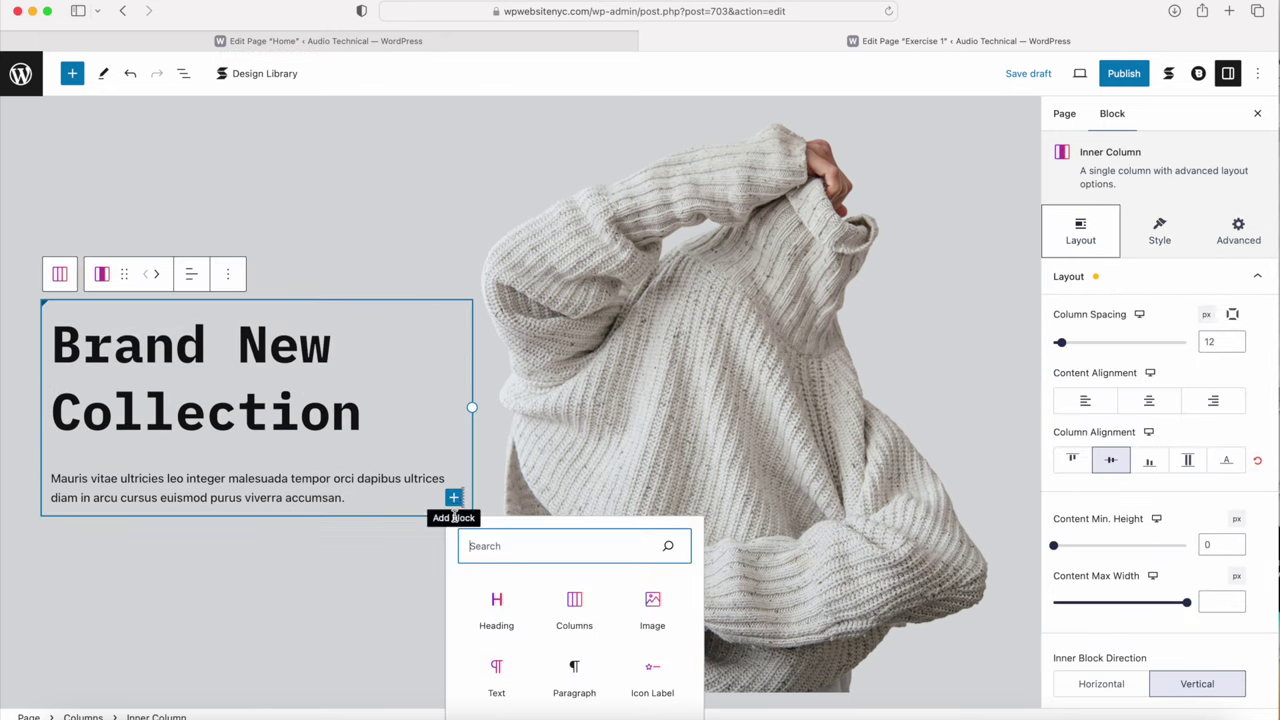
{"action": "left_click", "coordinate": [575, 605]}
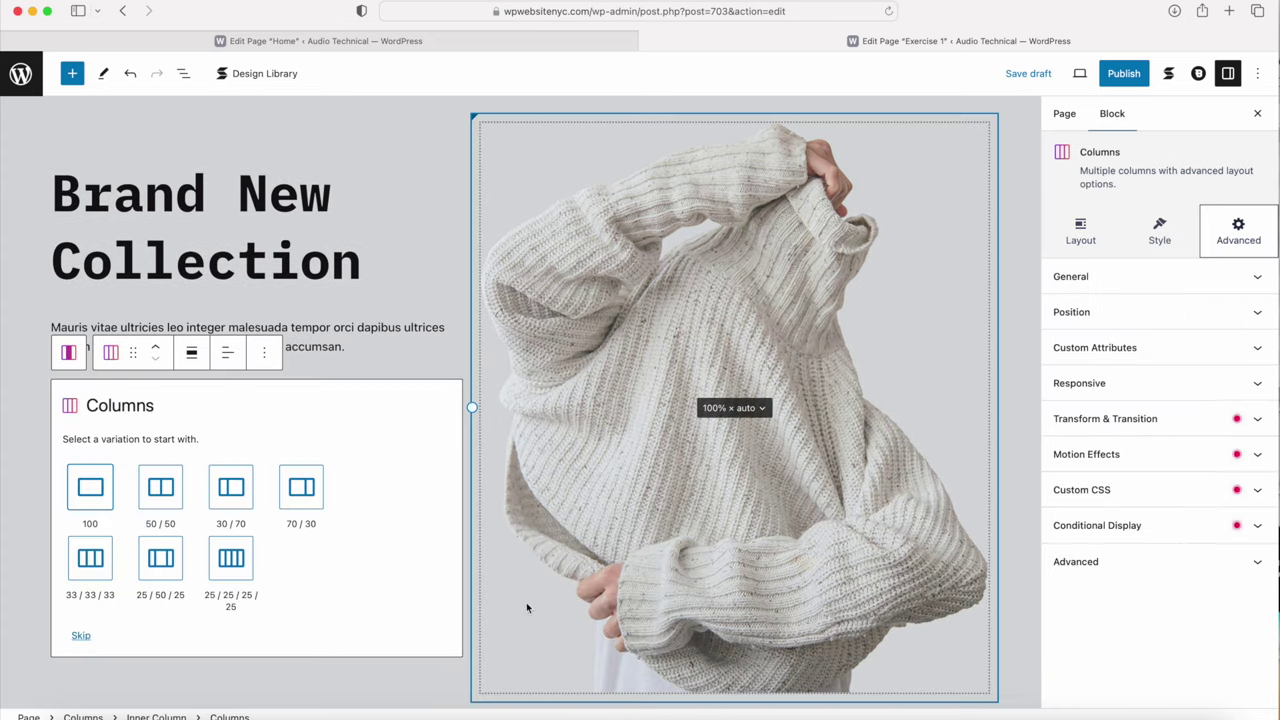
{"action": "left_click", "coordinate": [104, 573]}
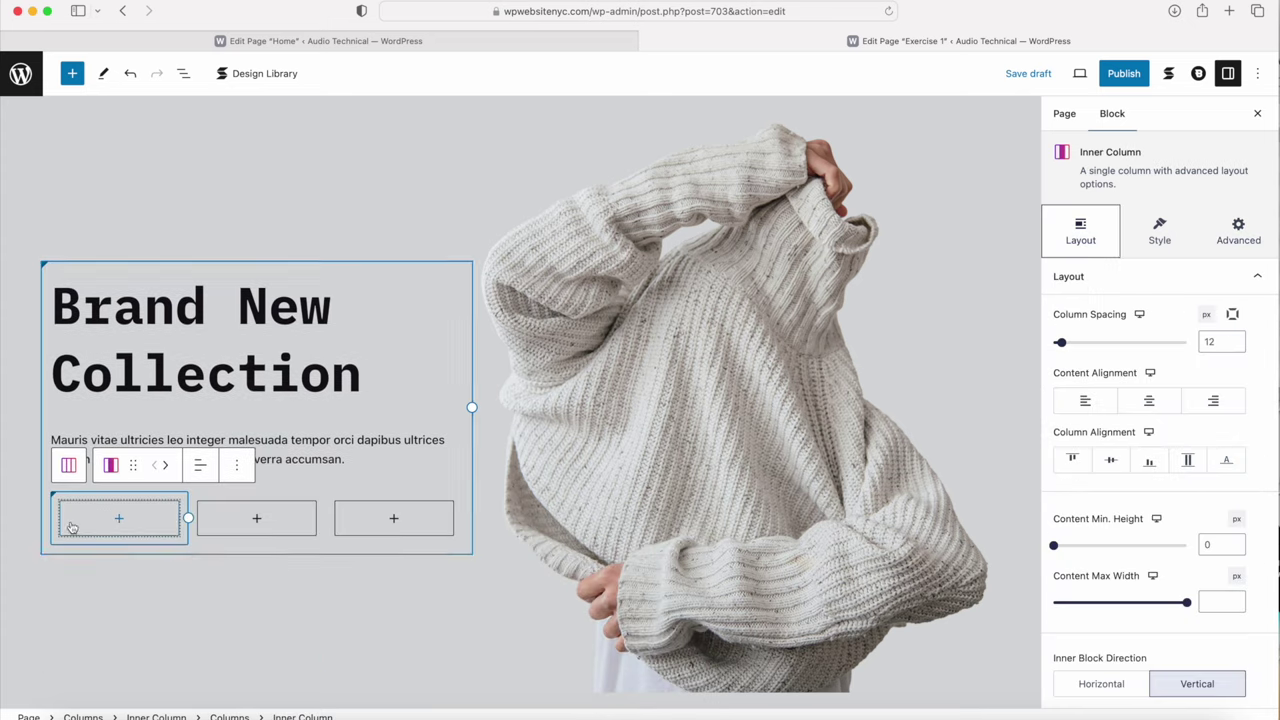
{"action": "left_click", "coordinate": [218, 531]}
Step: Insert an Icon Label block into each of the three columns
{"action": "left_click", "coordinate": [117, 519]}
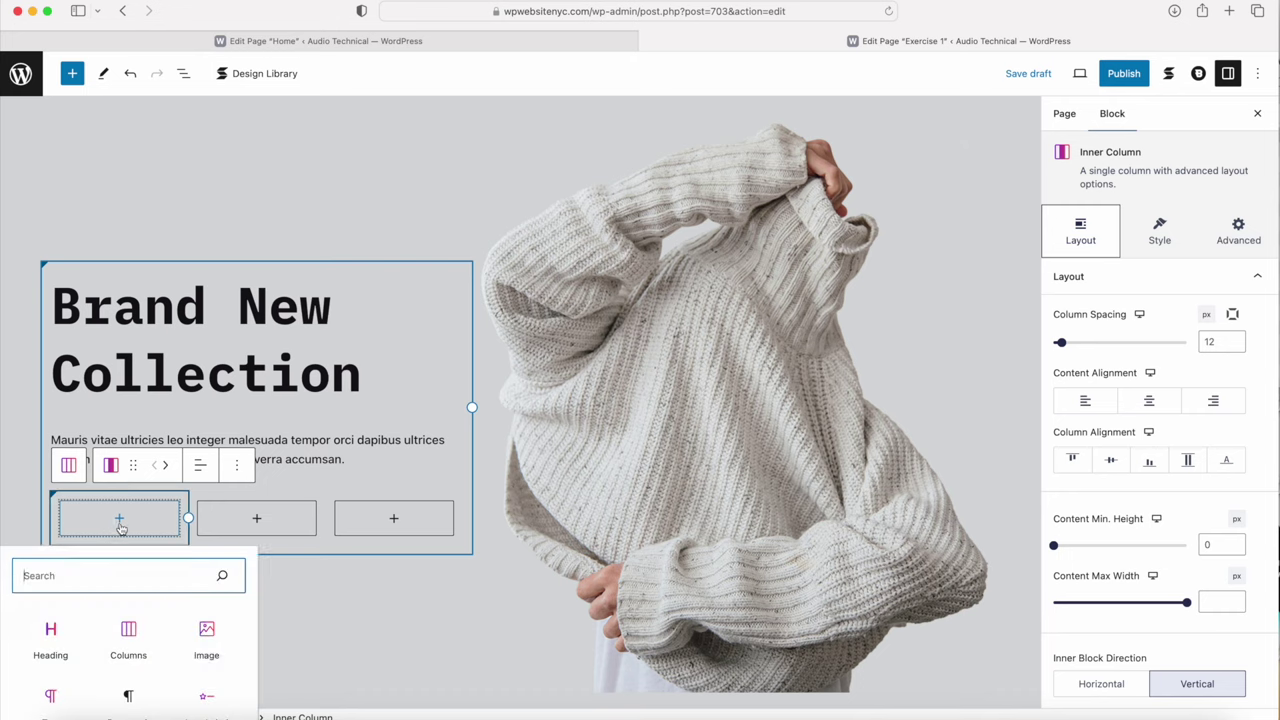
{"action": "scroll", "coordinate": [116, 563], "scroll_direction": "down", "scroll_amount": 2}
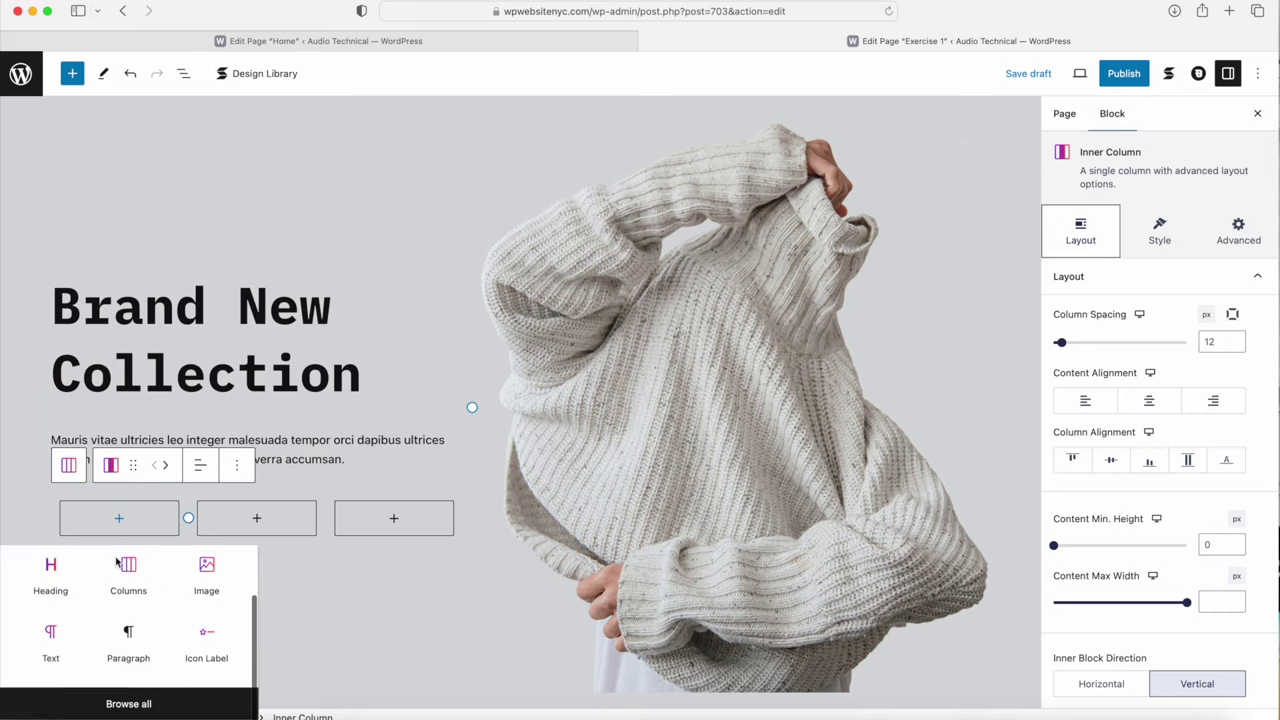
{"action": "left_click", "coordinate": [215, 649]}
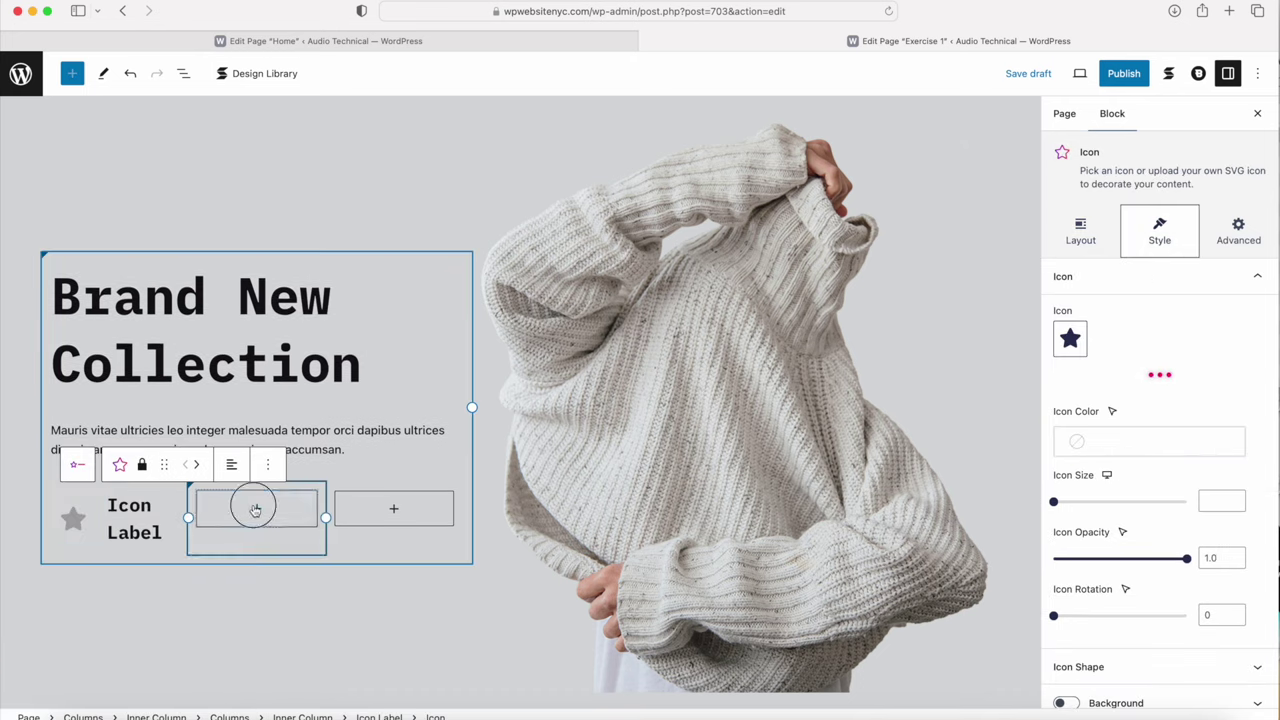
{"action": "left_click", "coordinate": [255, 510]}
{"action": "scroll", "coordinate": [286, 623], "scroll_direction": "down", "scroll_amount": 2}
{"action": "left_click", "coordinate": [337, 651]}
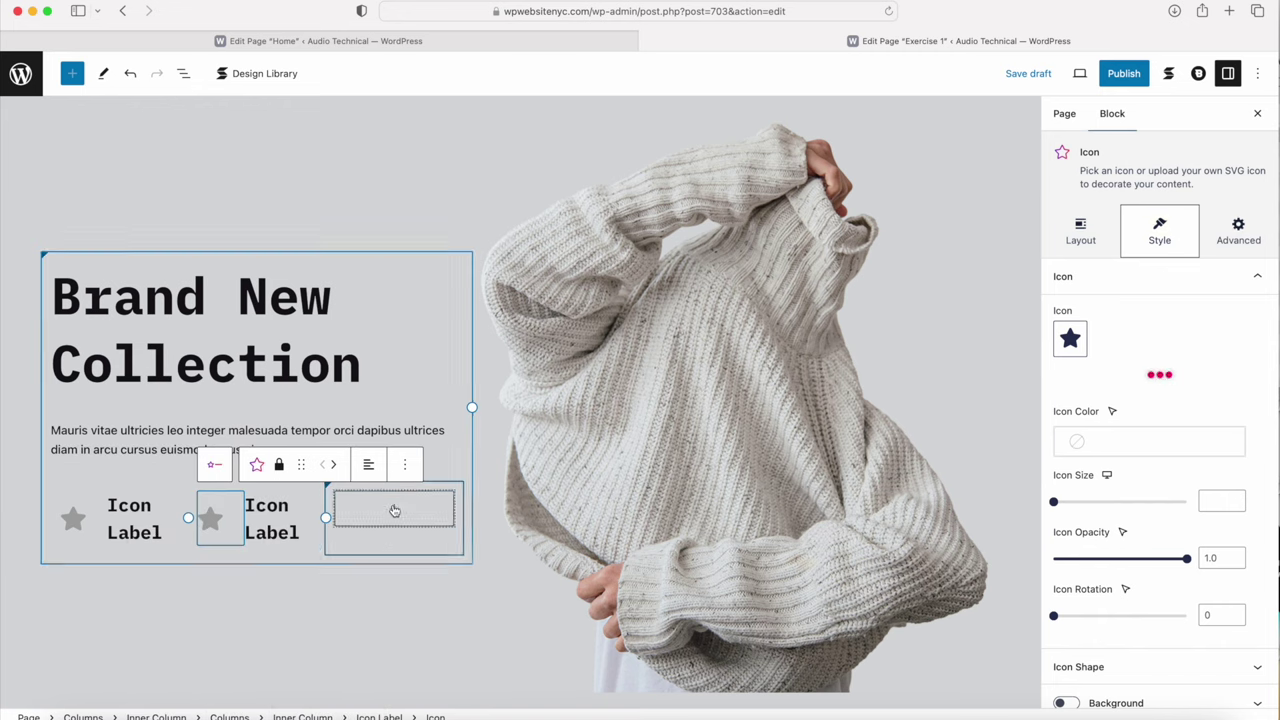
{"action": "left_click", "coordinate": [394, 511]}
{"action": "scroll", "coordinate": [390, 630], "scroll_direction": "down", "scroll_amount": 1}
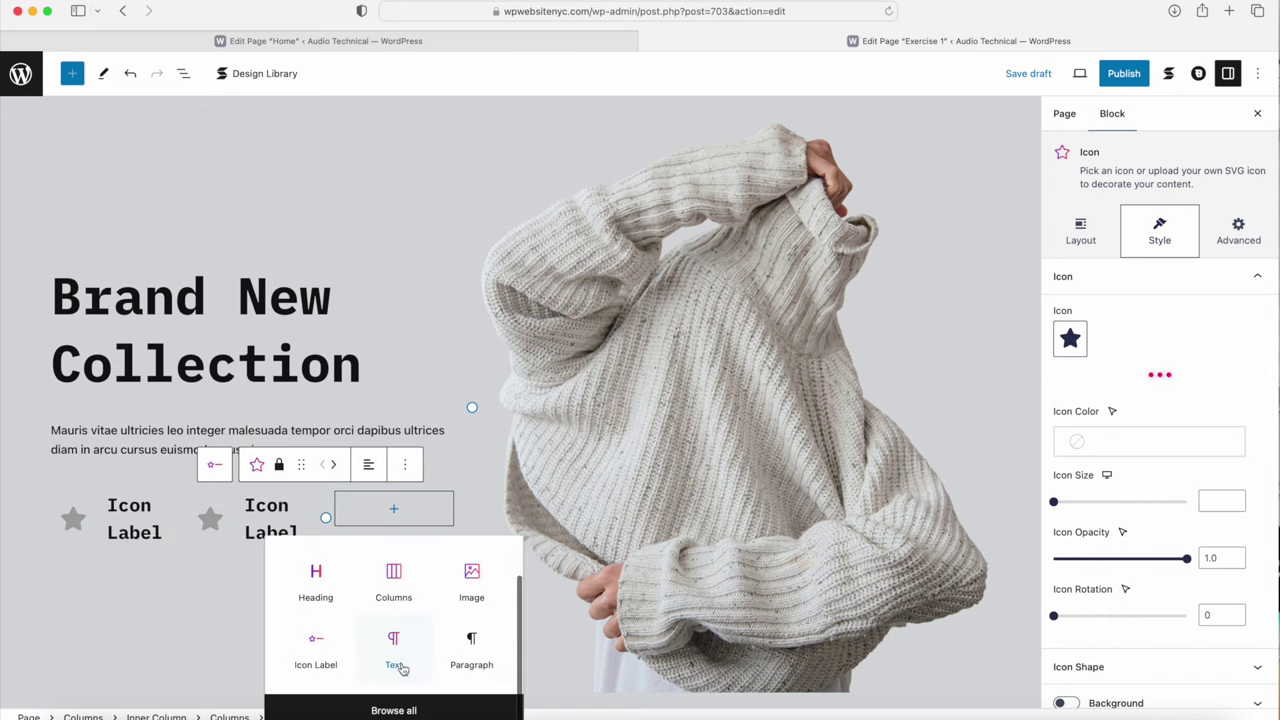
{"action": "left_click", "coordinate": [326, 666]}
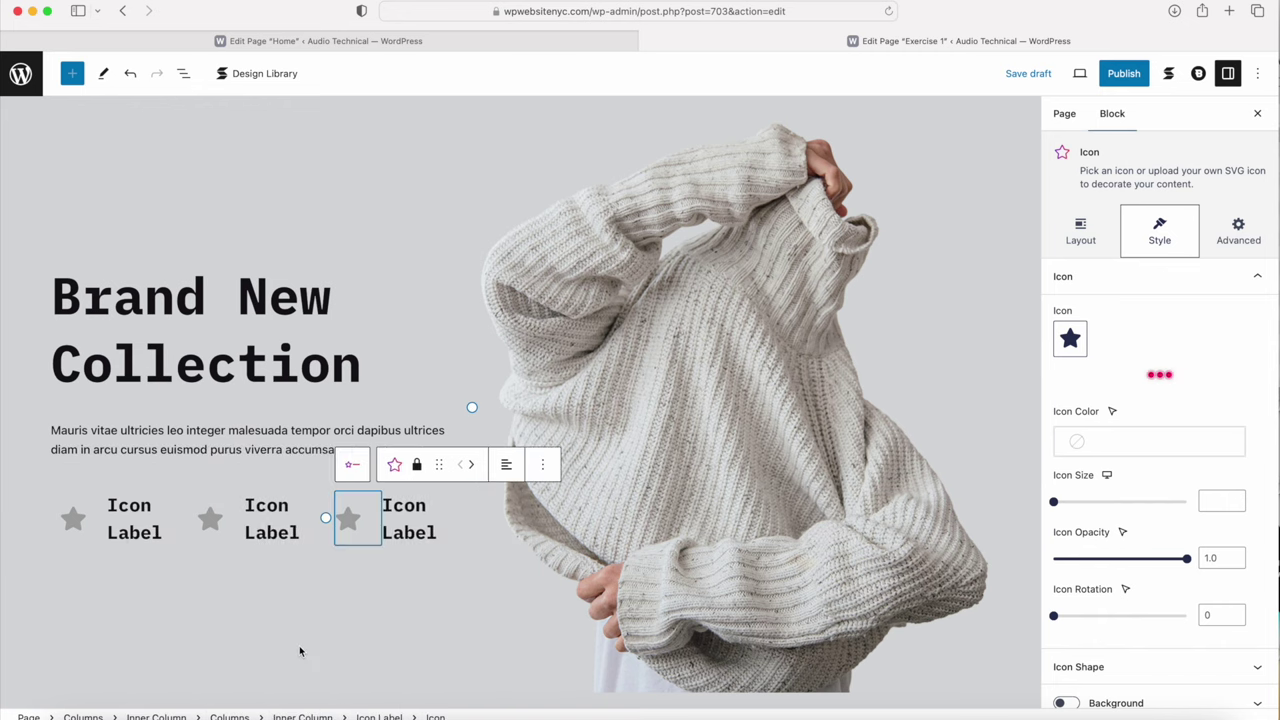
{"action": "left_click", "coordinate": [83, 531]}
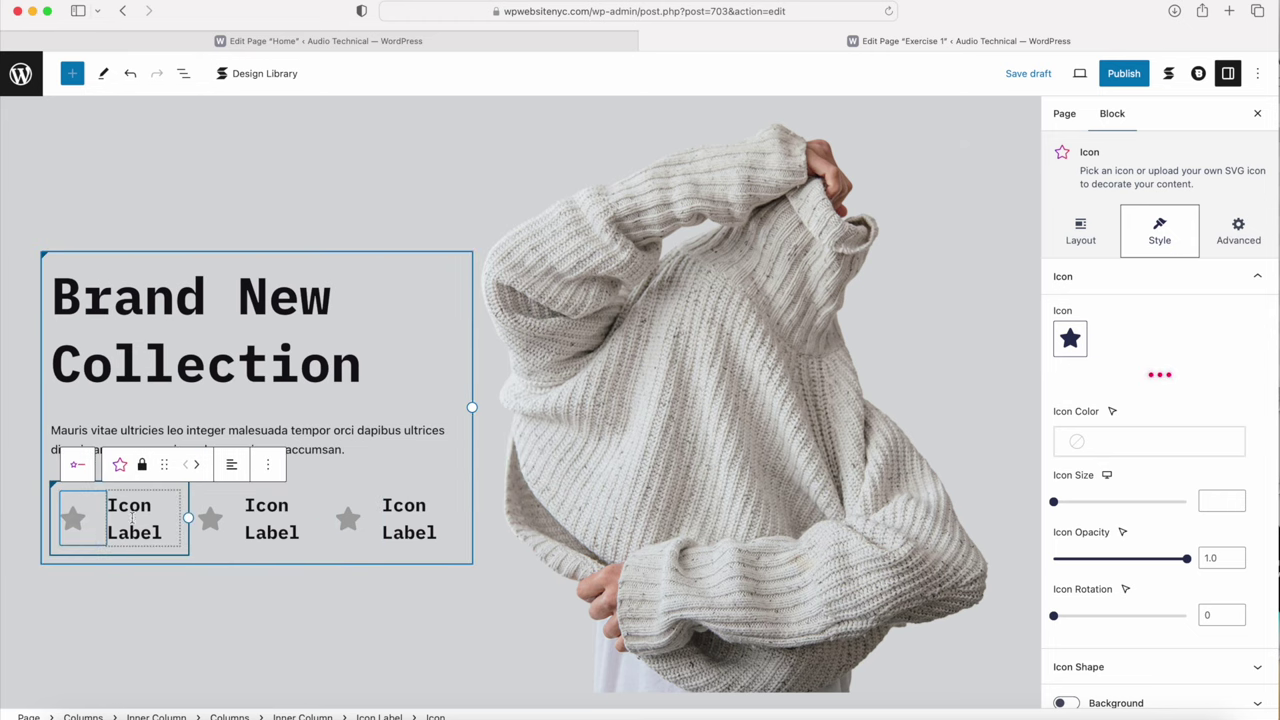
Step: Set the first icon label's Icon Gap to 30
{"action": "left_click", "coordinate": [77, 467]}
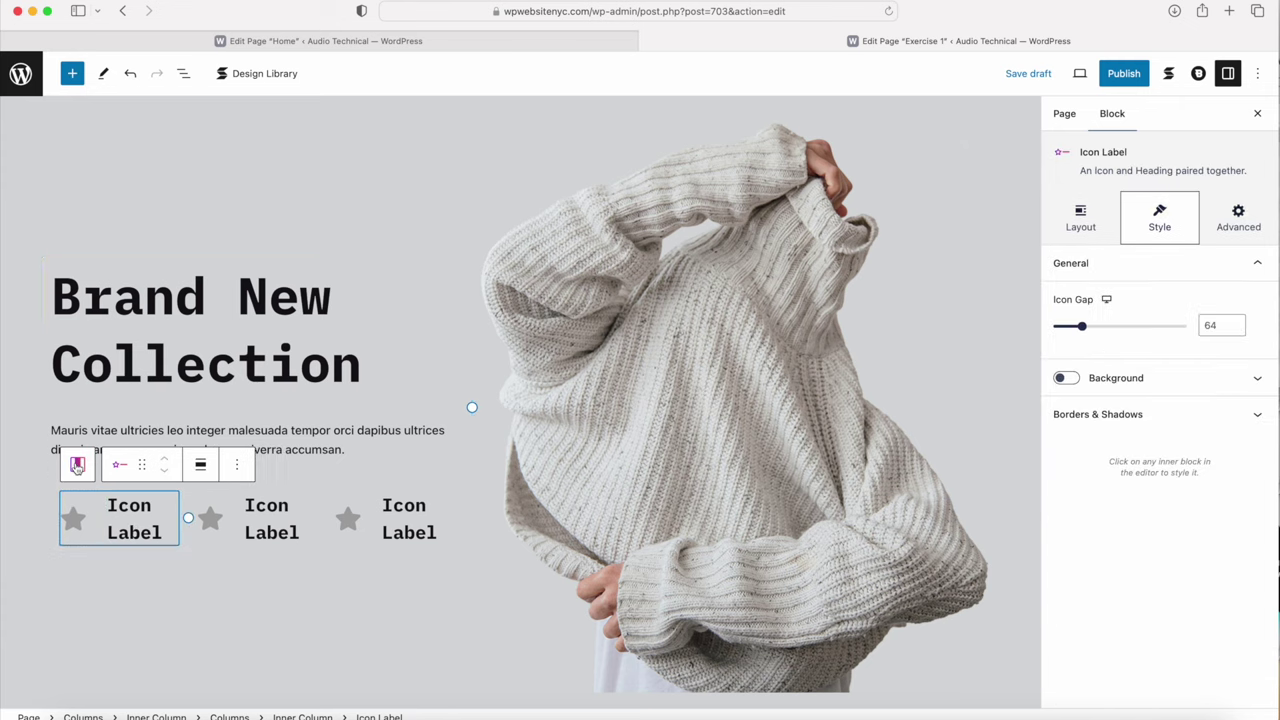
{"action": "left_click", "coordinate": [1217, 320]}
{"action": "key", "text": "BackSpace"}
{"action": "key", "text": "BackSpace"}
{"action": "type", "text": "3"}
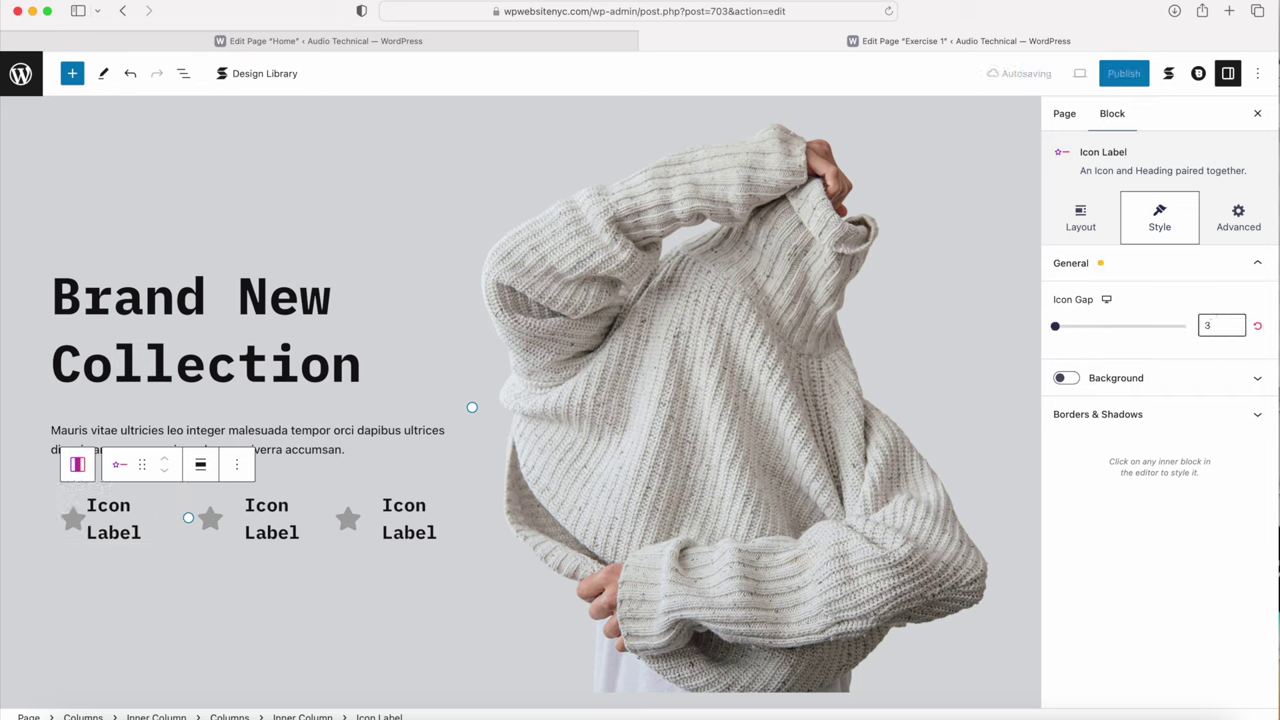
{"action": "left_click", "coordinate": [153, 538]}
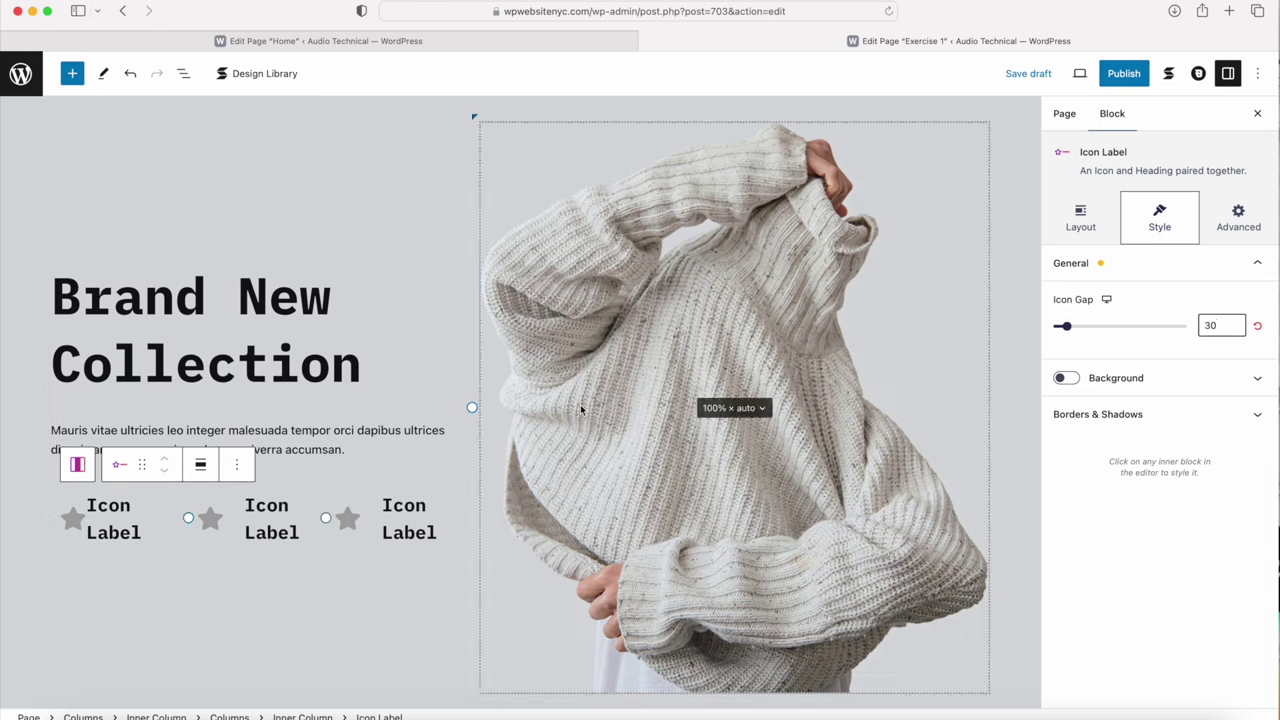
Step: Replace the first item's star with the info icon, colored black Palette Color 4
{"action": "left_click", "coordinate": [76, 526]}
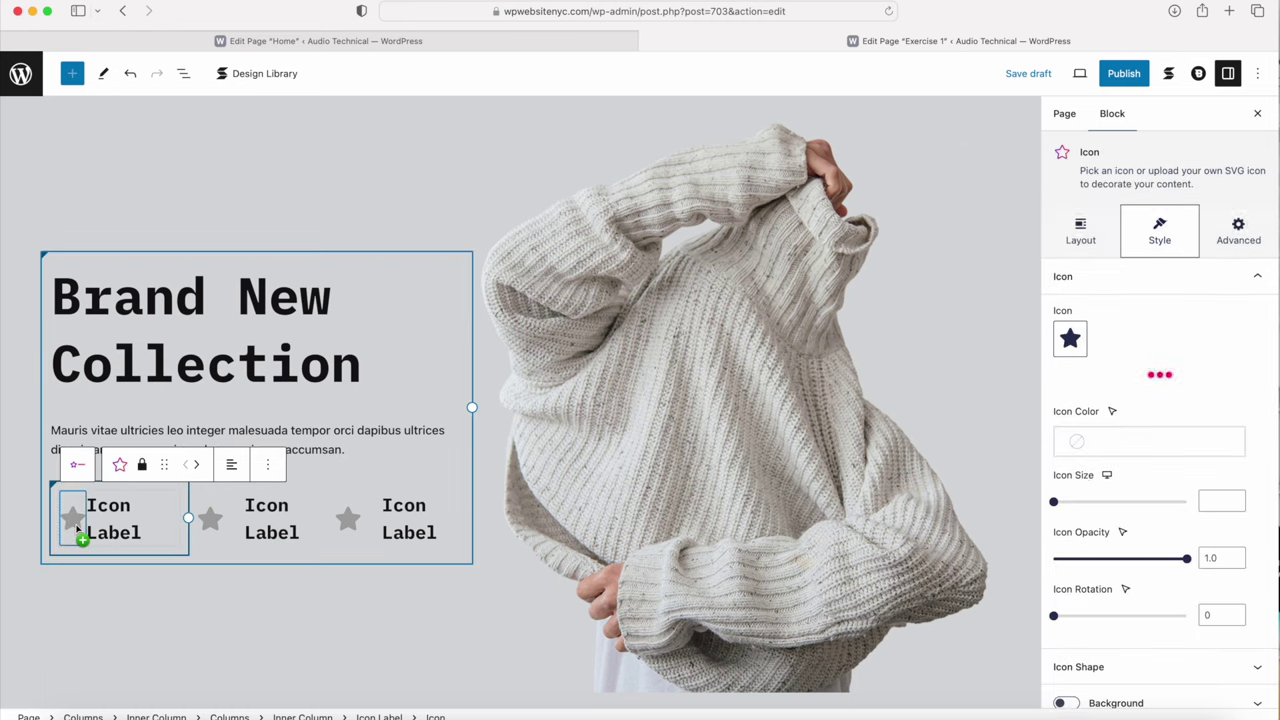
{"action": "left_click", "coordinate": [1069, 341]}
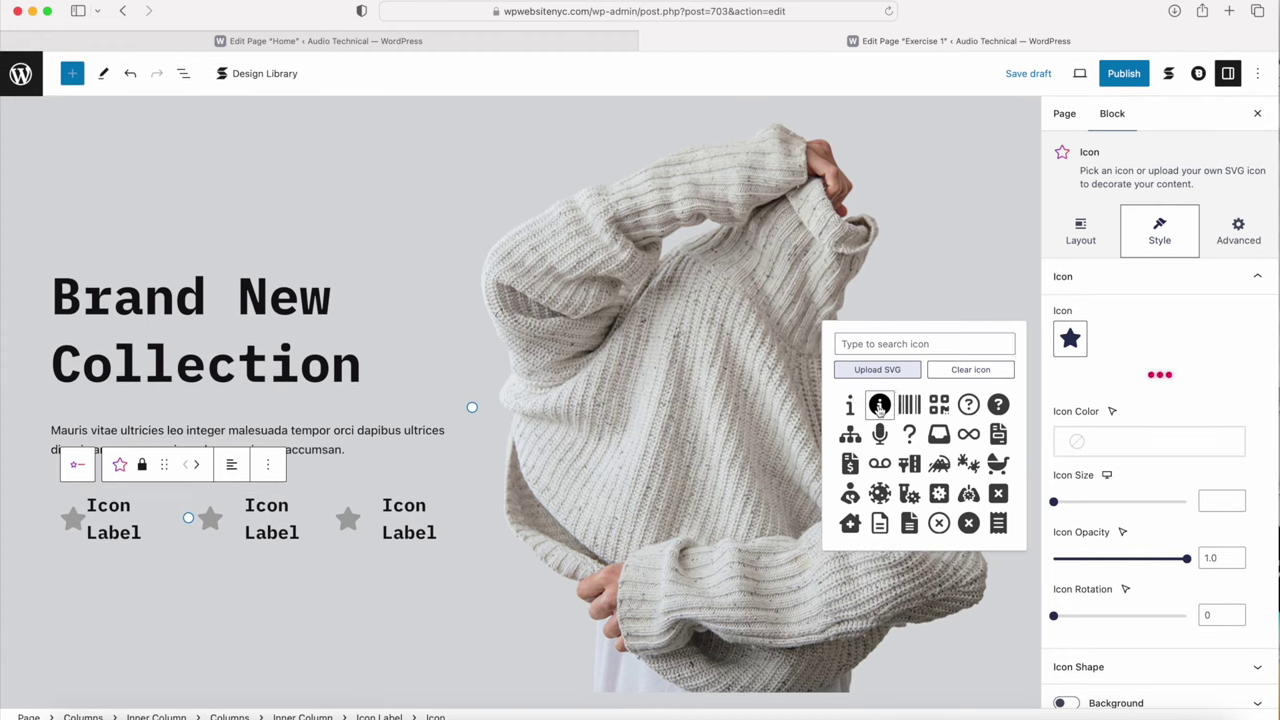
{"action": "left_click", "coordinate": [879, 405]}
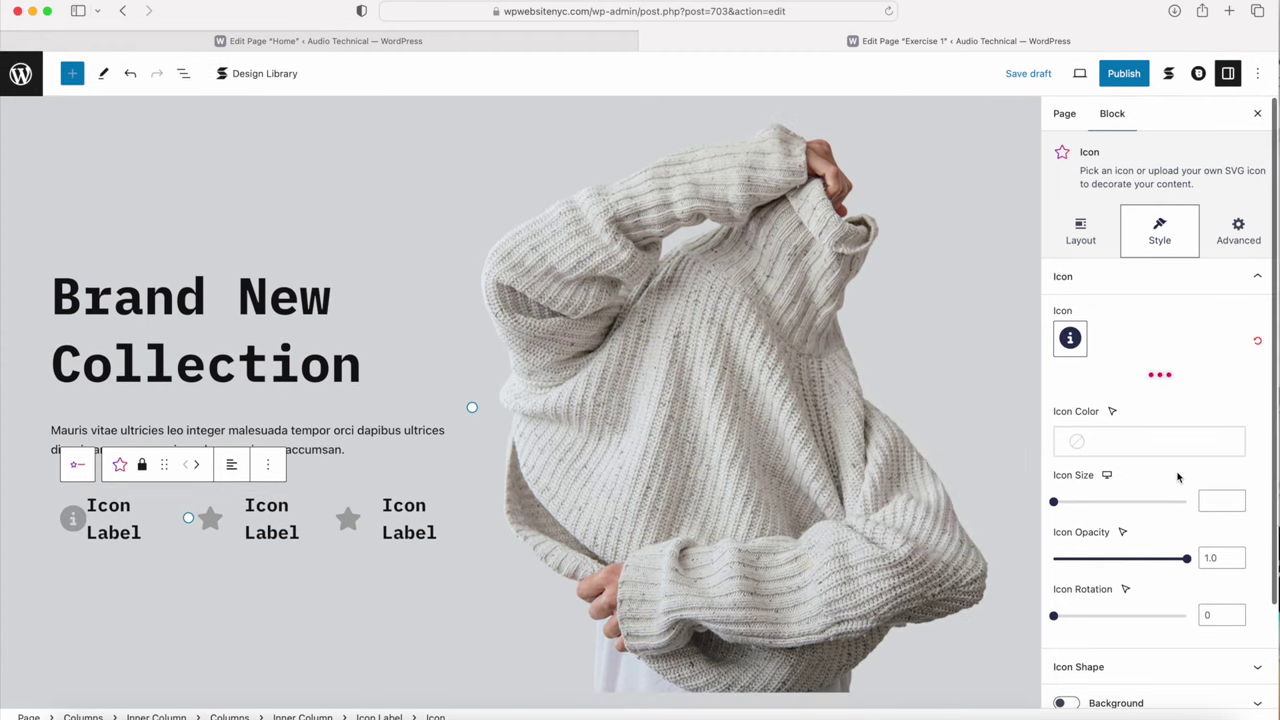
{"action": "scroll", "coordinate": [1108, 599], "scroll_direction": "down", "scroll_amount": 3}
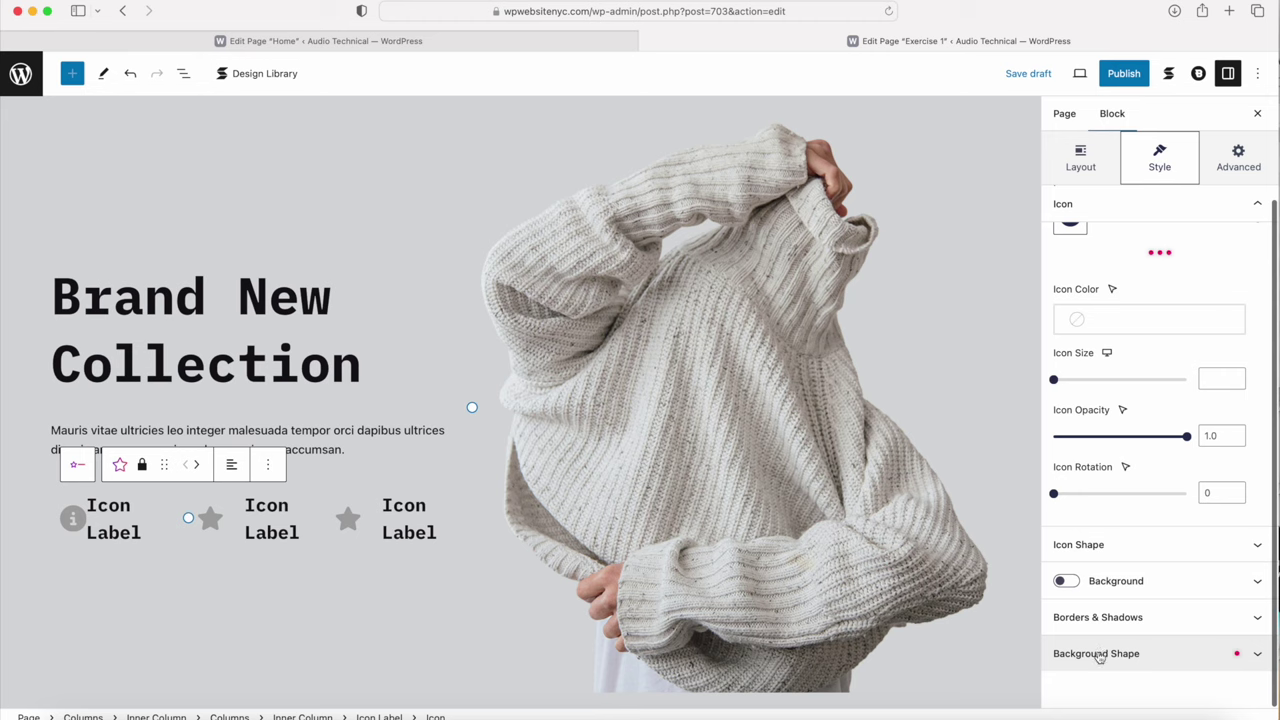
{"action": "left_click", "coordinate": [1094, 312]}
{"action": "left_click", "coordinate": [933, 592]}
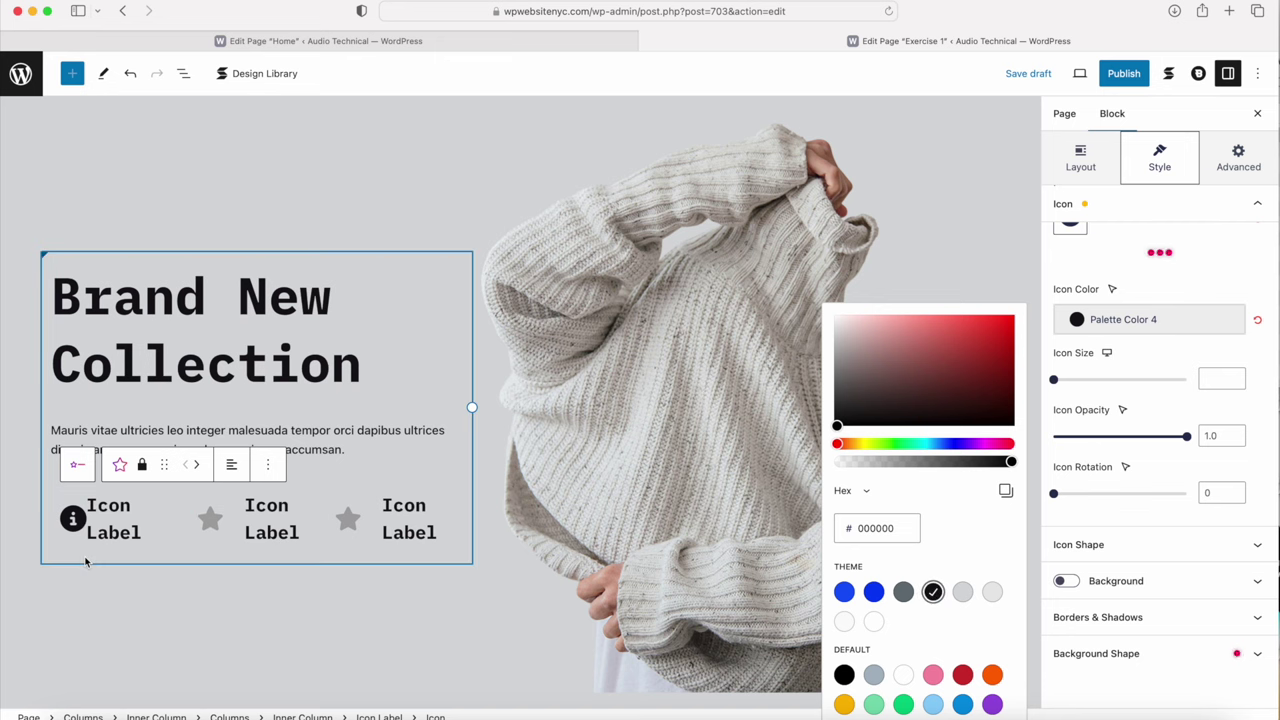
{"action": "left_click", "coordinate": [108, 530]}
Step: Copy 'Top Brands' from the Home page into the first item's label
{"action": "left_click", "coordinate": [259, 43]}
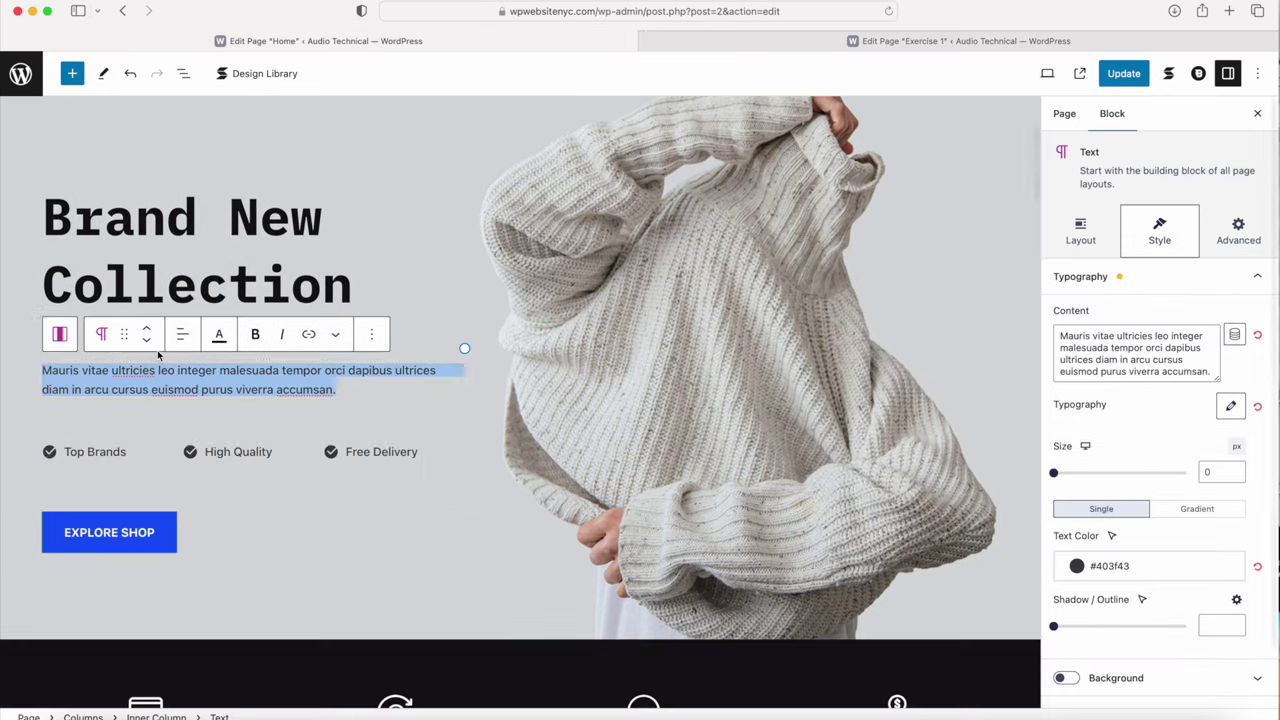
{"action": "left_click", "coordinate": [128, 452]}
{"action": "triple_click", "coordinate": [63, 452]}
{"action": "key", "text": "ctrl+c"}
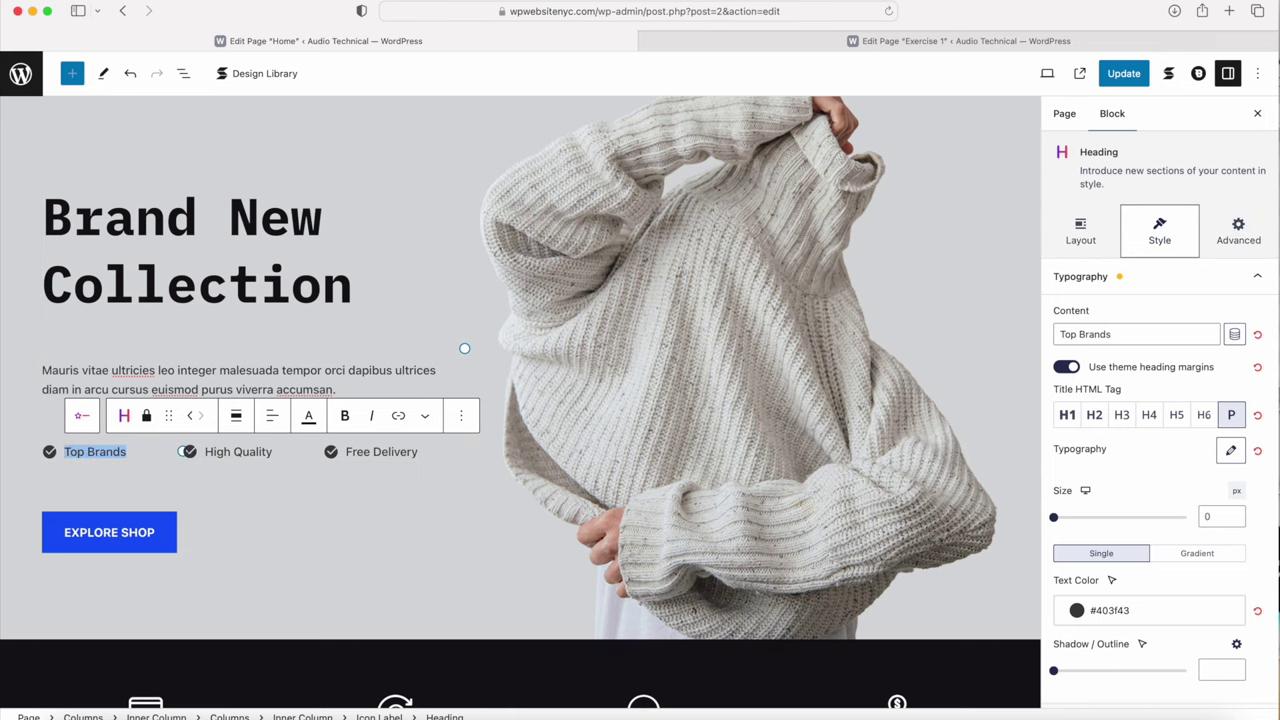
{"action": "key", "text": "ctrl+Tab"}
{"action": "left_click", "coordinate": [134, 529]}
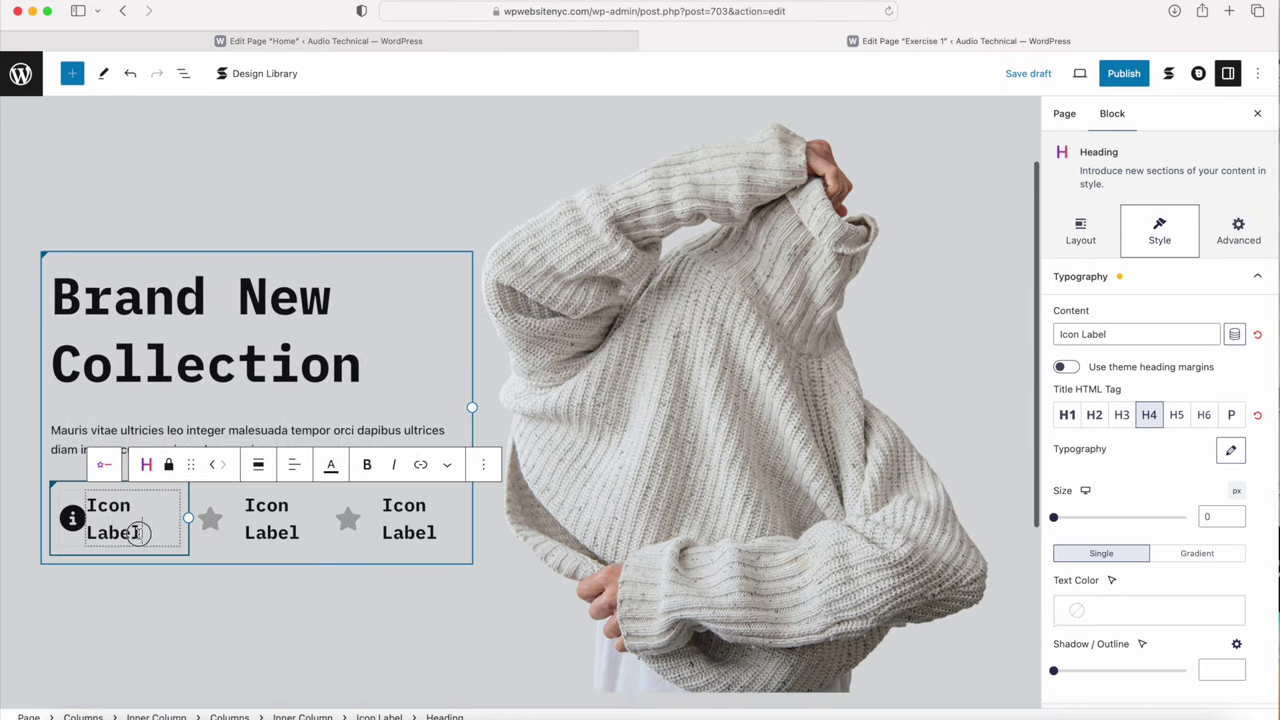
{"action": "left_click_drag", "start_coordinate": [140, 531], "coordinate": [91, 498]}
{"action": "key", "text": "ctrl+v"}
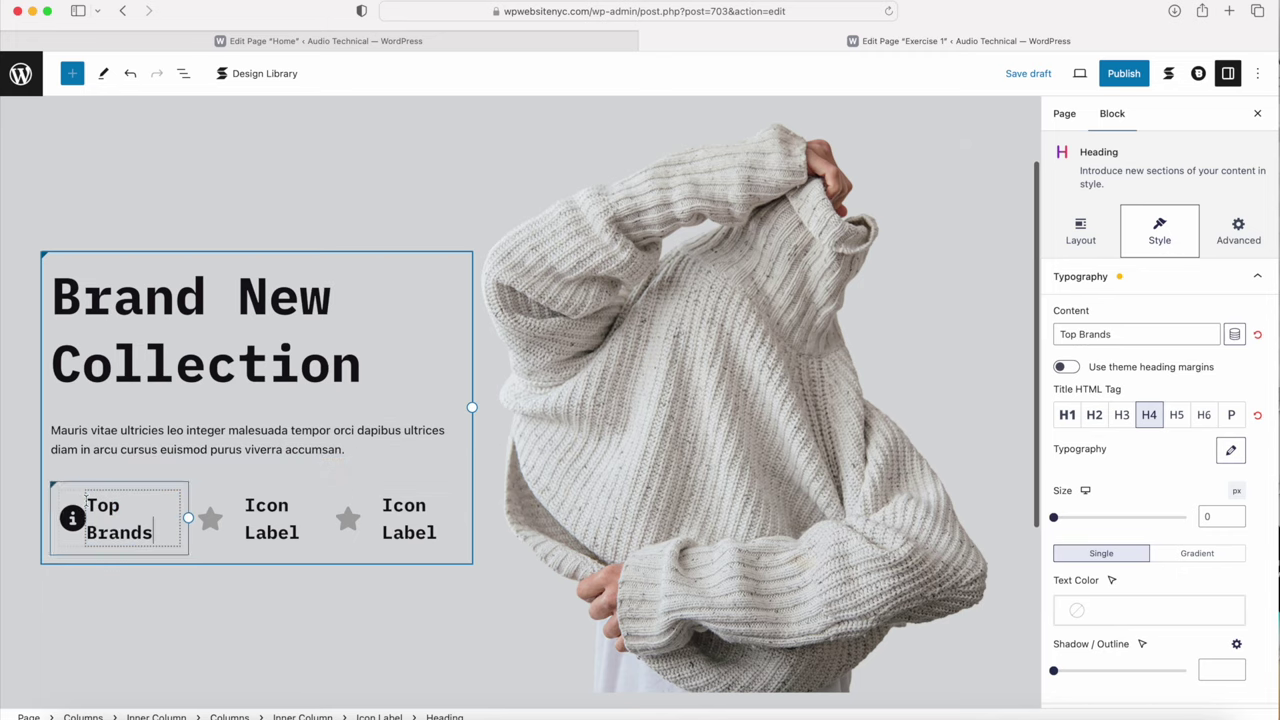
Step: Make the Top Brands label a P paragraph with weight 500 and black text
{"action": "left_click", "coordinate": [1232, 415]}
{"action": "left_click", "coordinate": [1232, 452]}
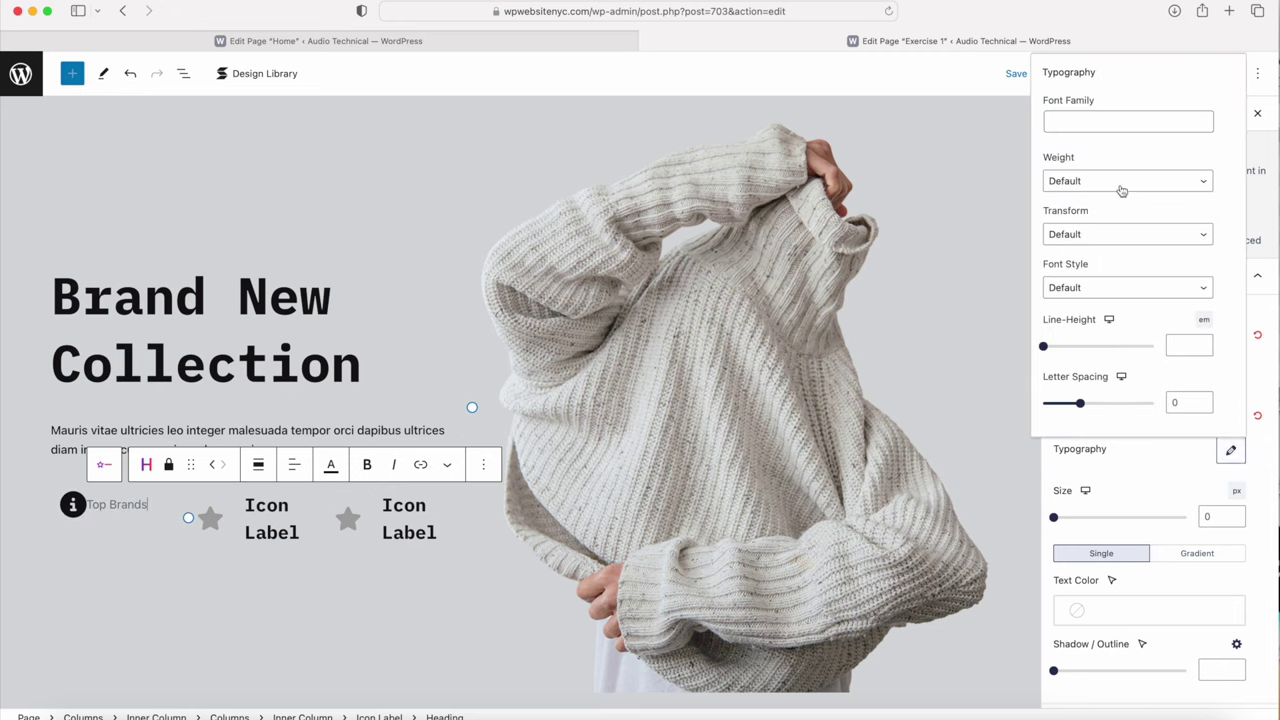
{"action": "left_click", "coordinate": [1116, 183]}
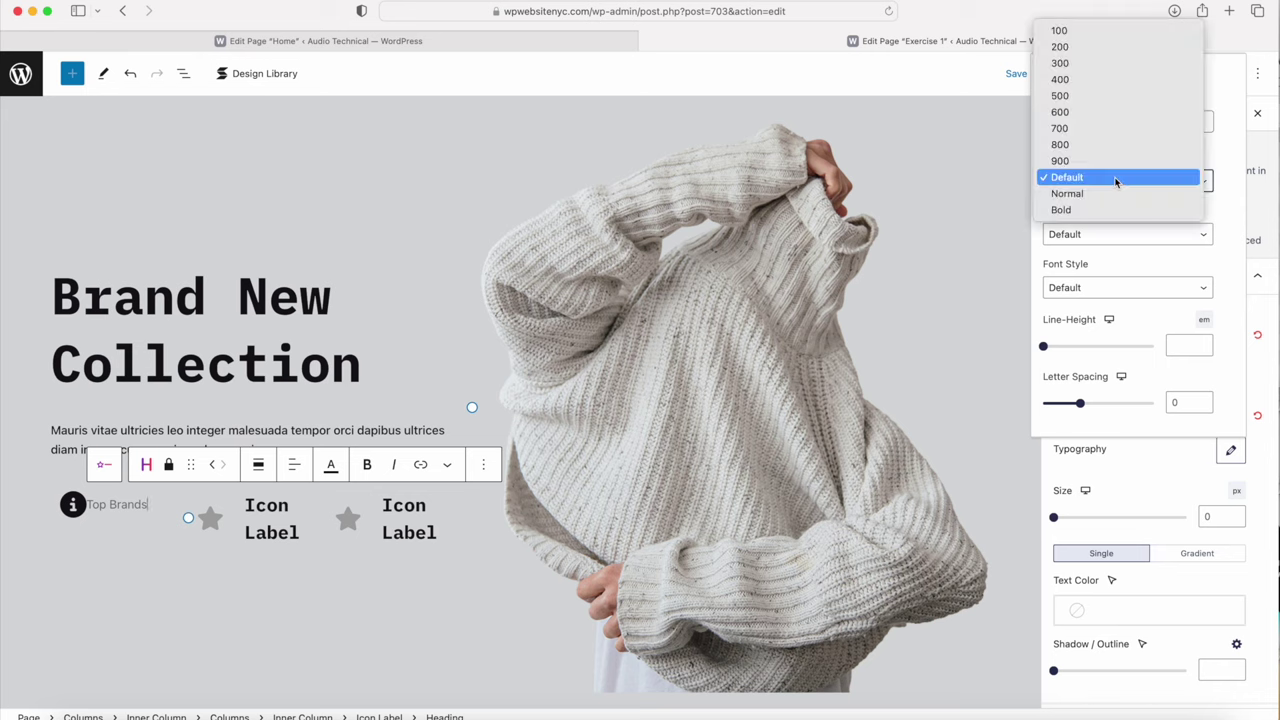
{"action": "left_click", "coordinate": [1092, 94]}
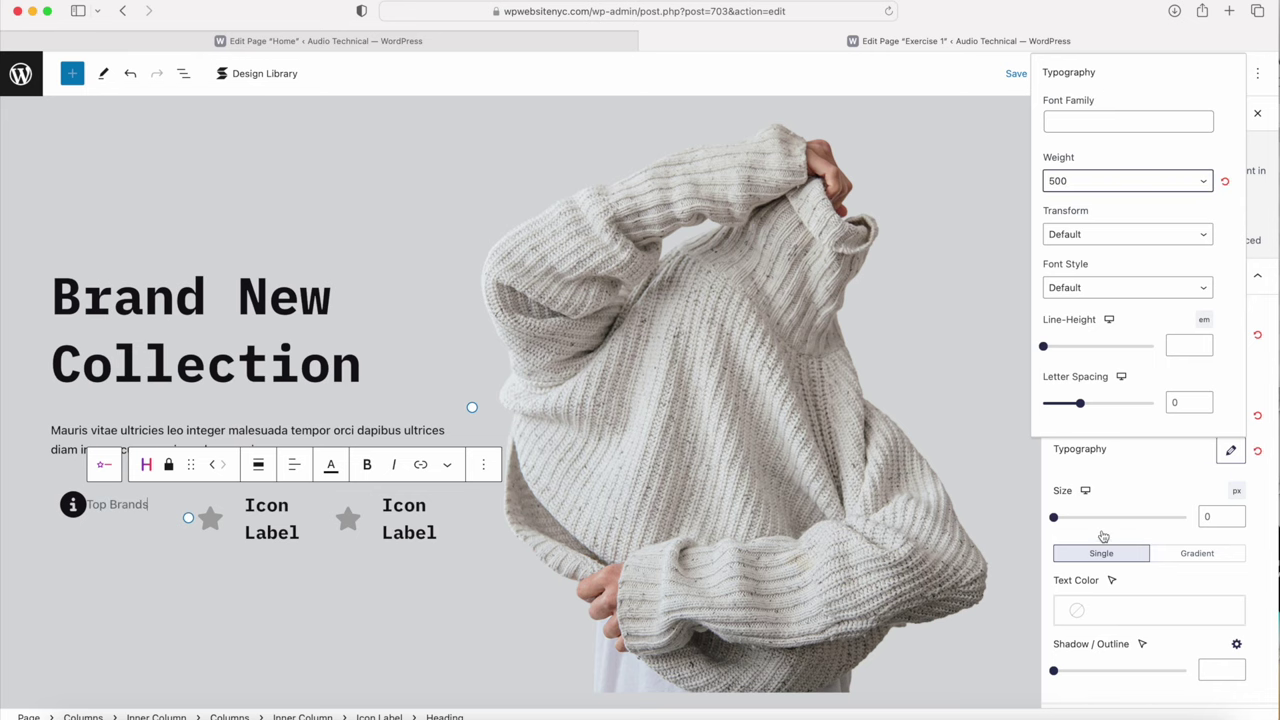
{"action": "left_click", "coordinate": [1104, 606]}
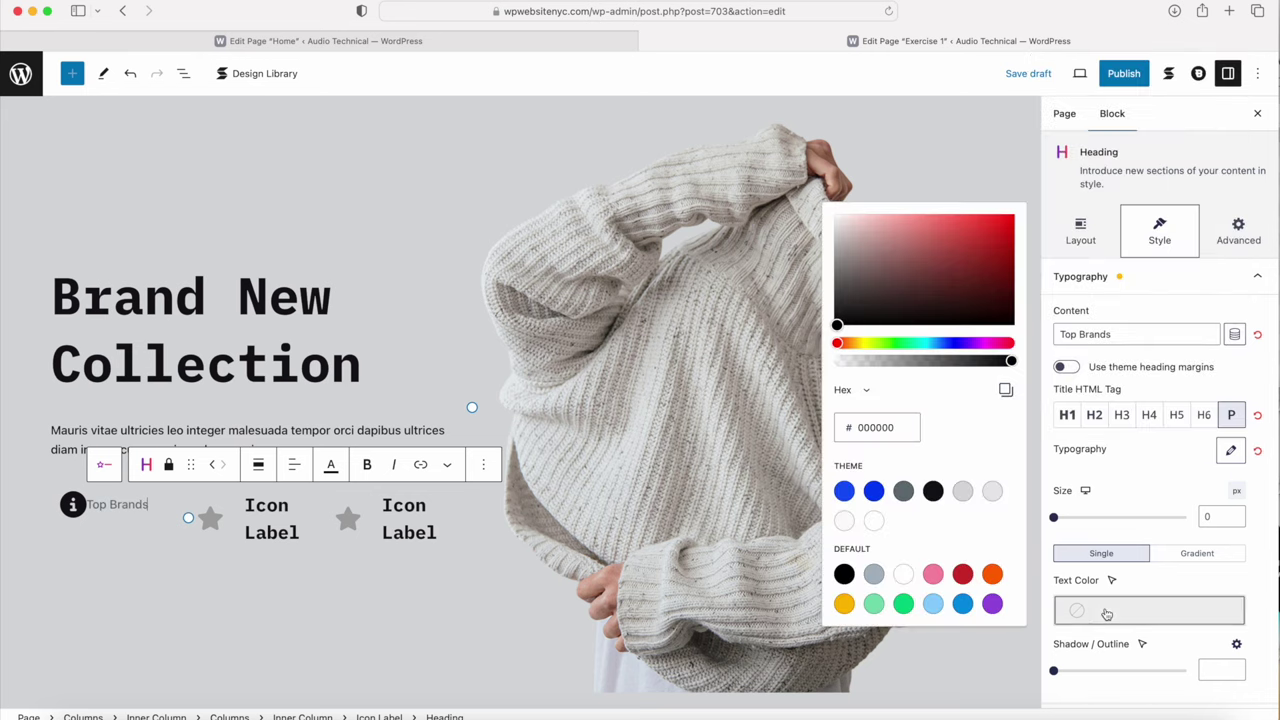
{"action": "left_click", "coordinate": [932, 491]}
Step: Resize the first item's info icon to size 20
{"action": "left_click", "coordinate": [74, 505]}
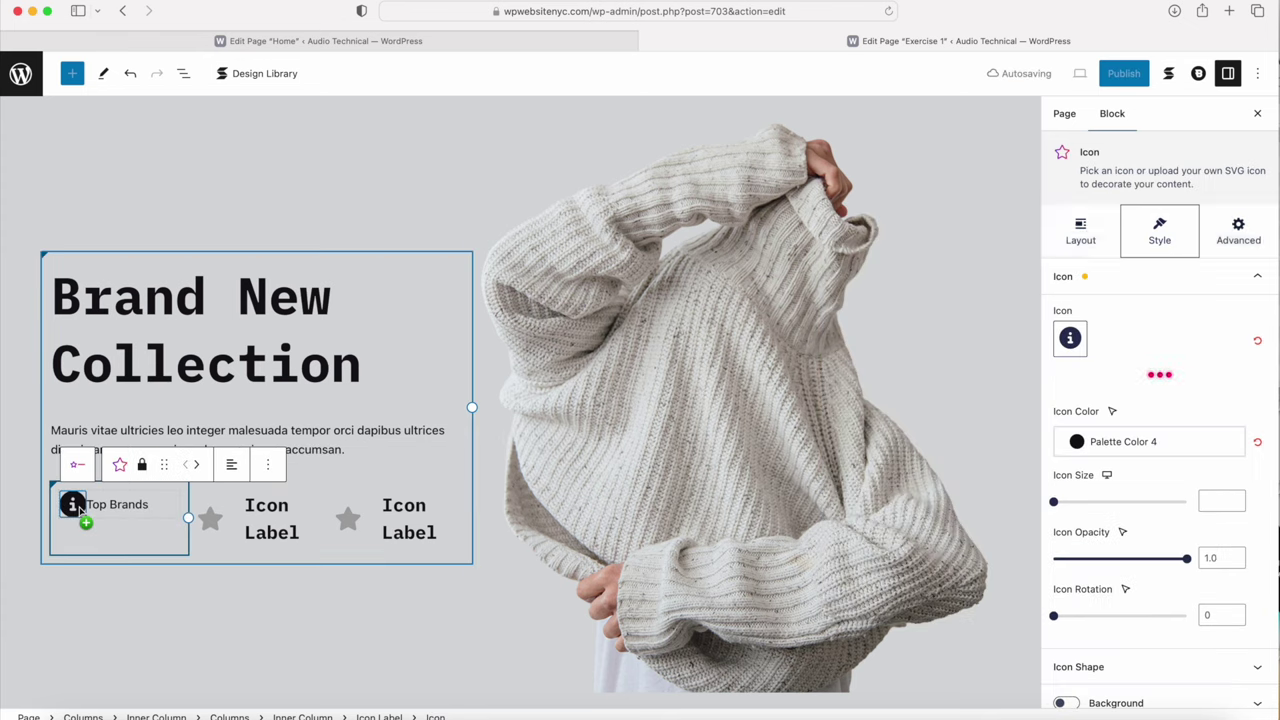
{"action": "left_click_drag", "start_coordinate": [1055, 509], "coordinate": [1066, 508]}
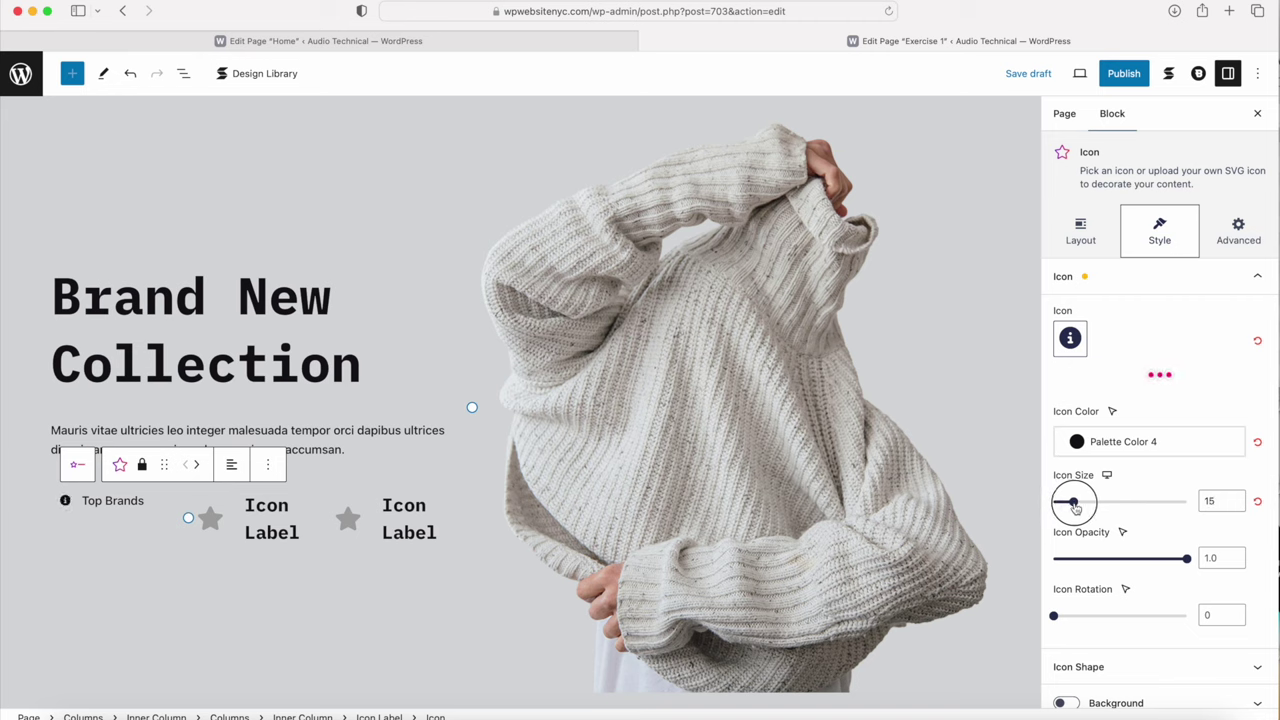
{"action": "left_click_drag", "start_coordinate": [1075, 508], "coordinate": [1083, 511]}
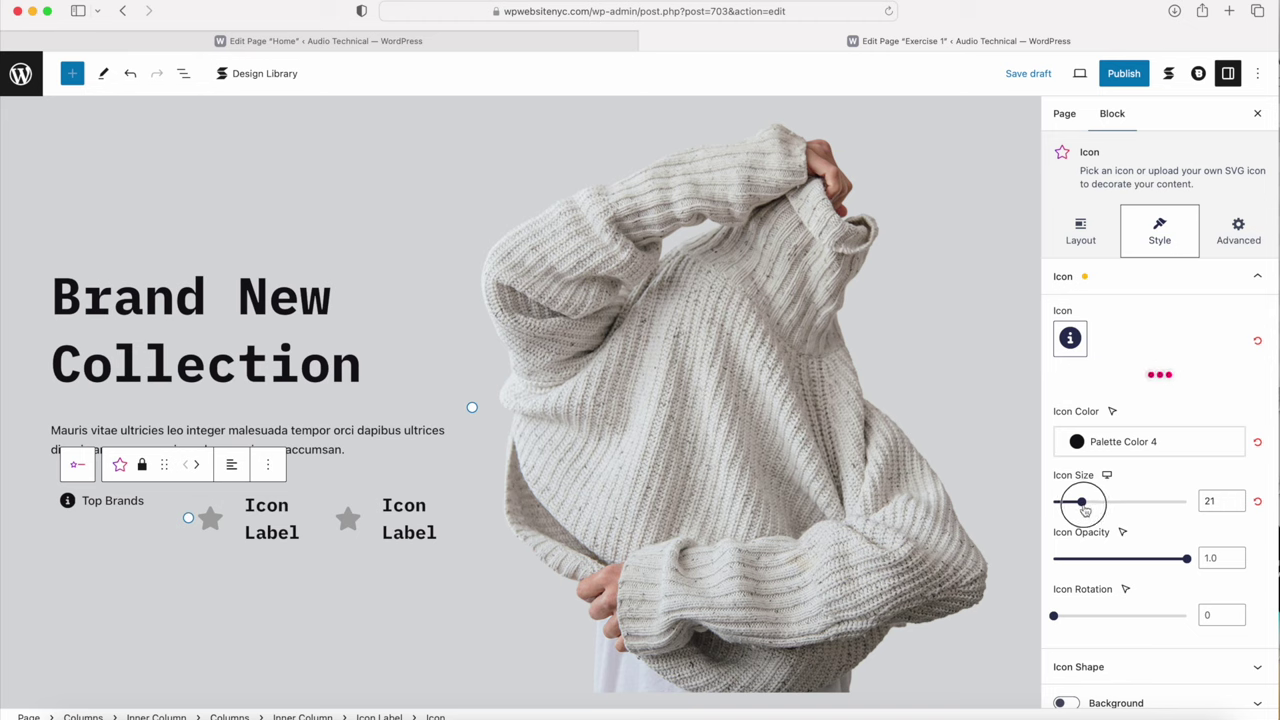
{"action": "left_click_drag", "start_coordinate": [1087, 510], "coordinate": [1083, 511]}
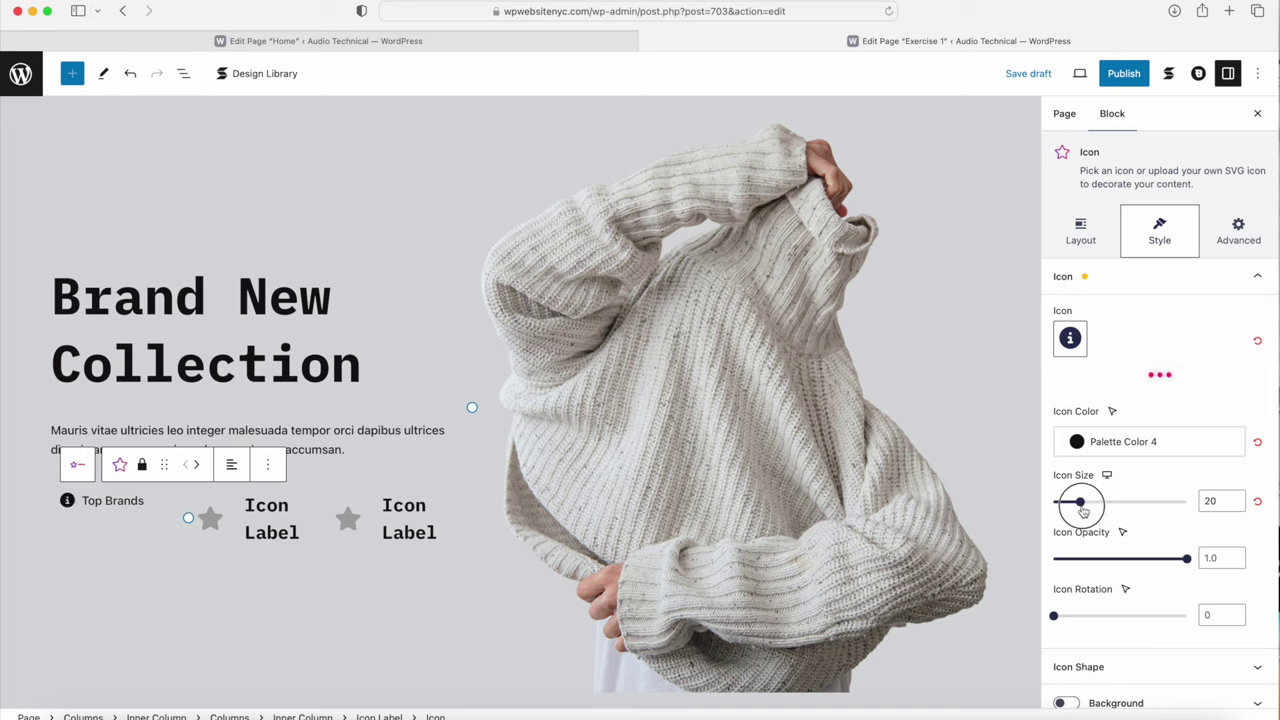
{"action": "left_click", "coordinate": [140, 501]}
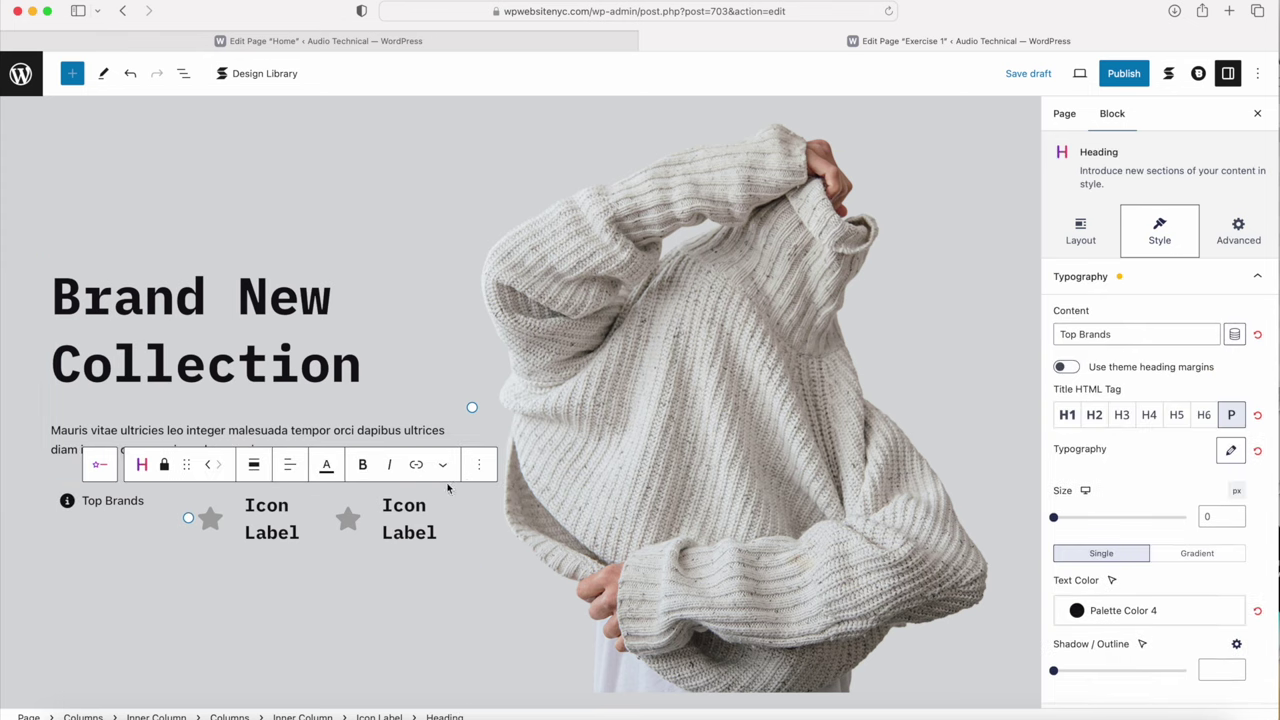
{"action": "left_click", "coordinate": [67, 500]}
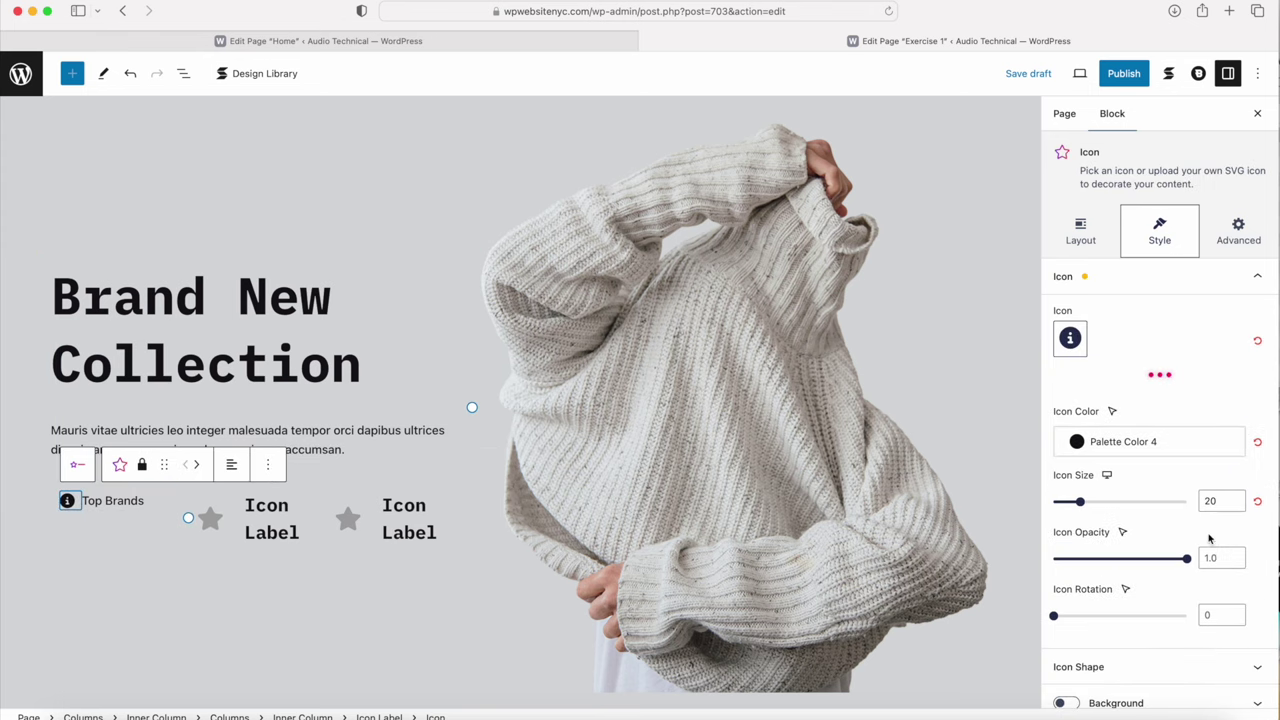
Step: Swap the second item's star for a black info icon at size 20
{"action": "left_click", "coordinate": [242, 528]}
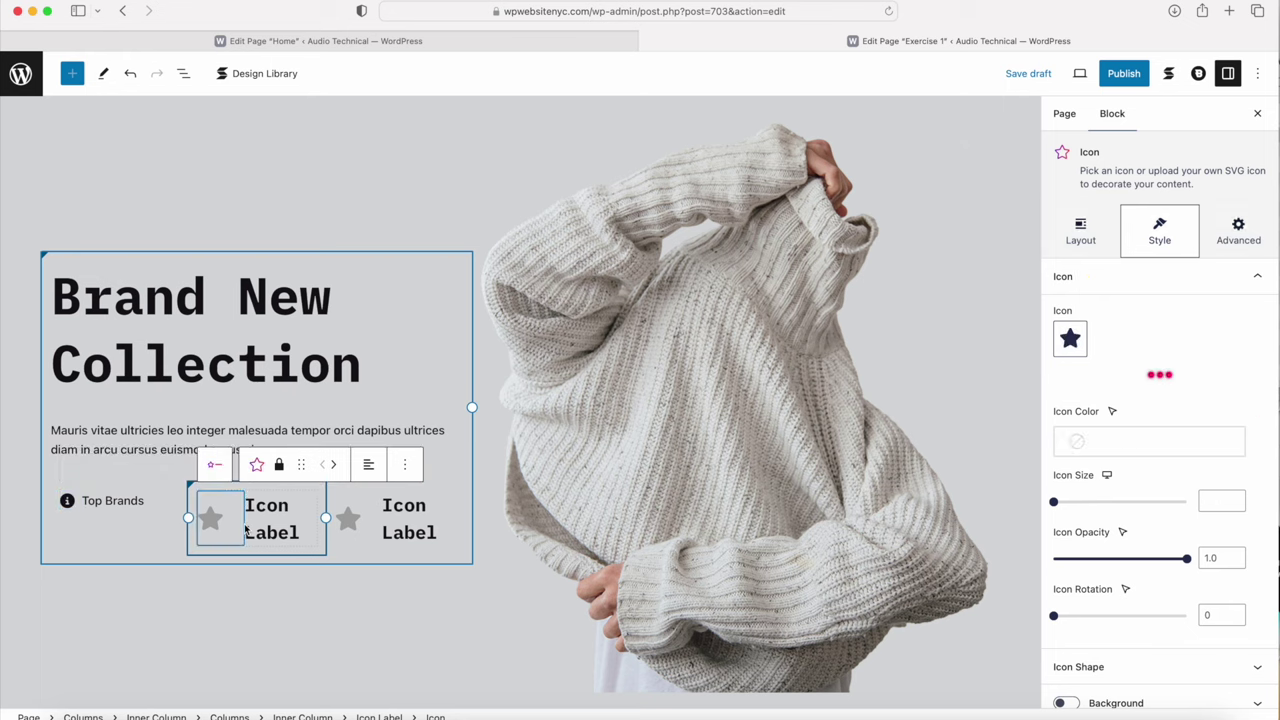
{"action": "left_click_drag", "start_coordinate": [238, 524], "coordinate": [735, 408]}
{"action": "left_click", "coordinate": [1070, 338]}
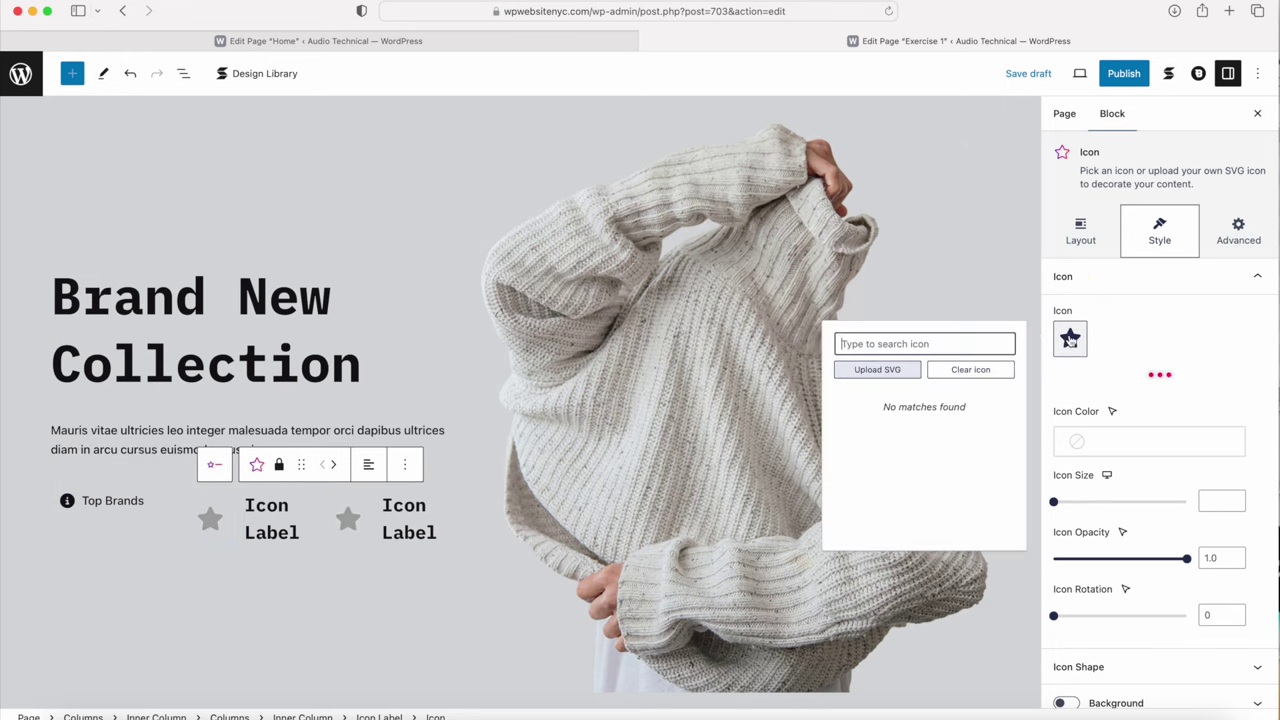
{"action": "left_click", "coordinate": [880, 405]}
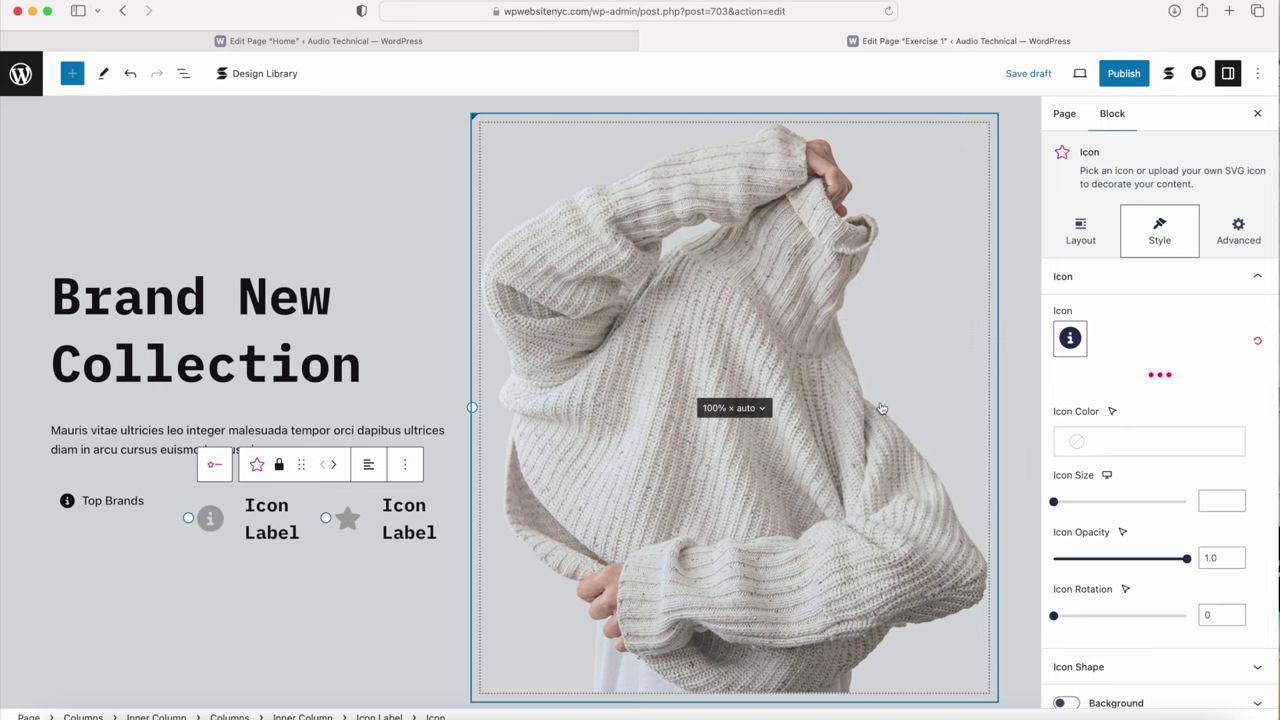
{"action": "left_click", "coordinate": [1145, 441]}
{"action": "left_click", "coordinate": [932, 341]}
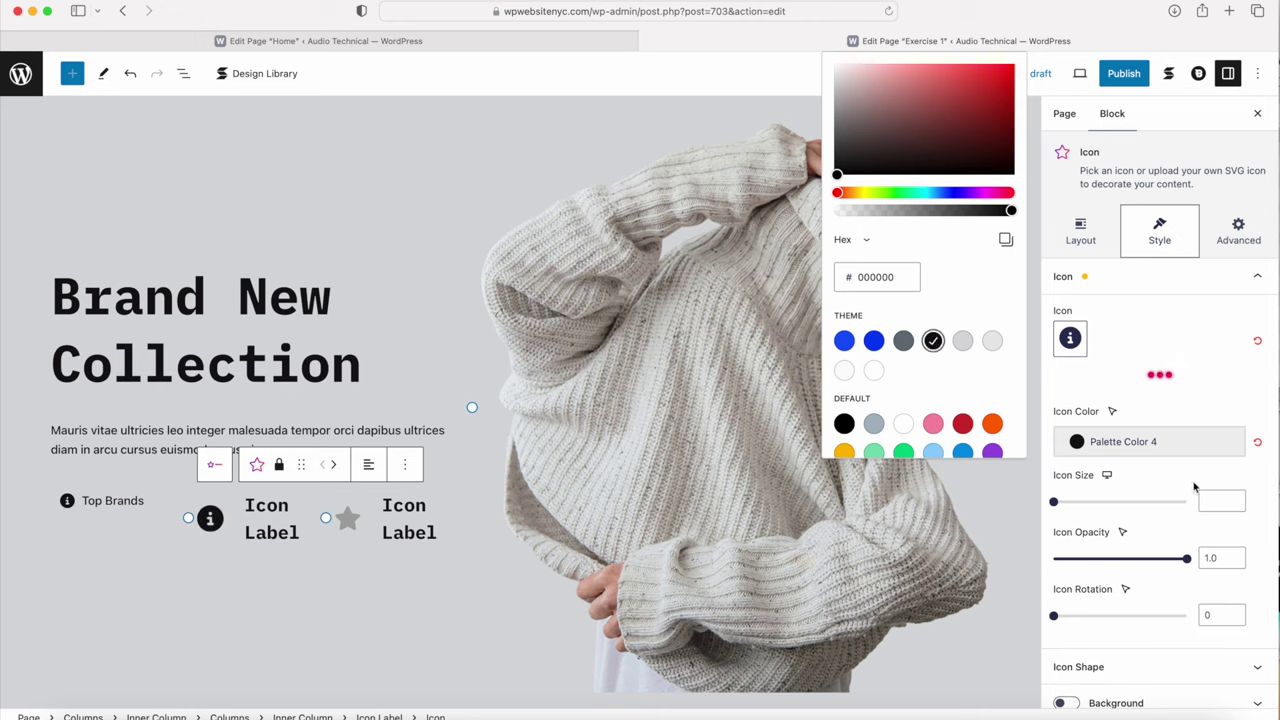
{"action": "left_click", "coordinate": [1232, 502]}
{"action": "type", "text": "20"}
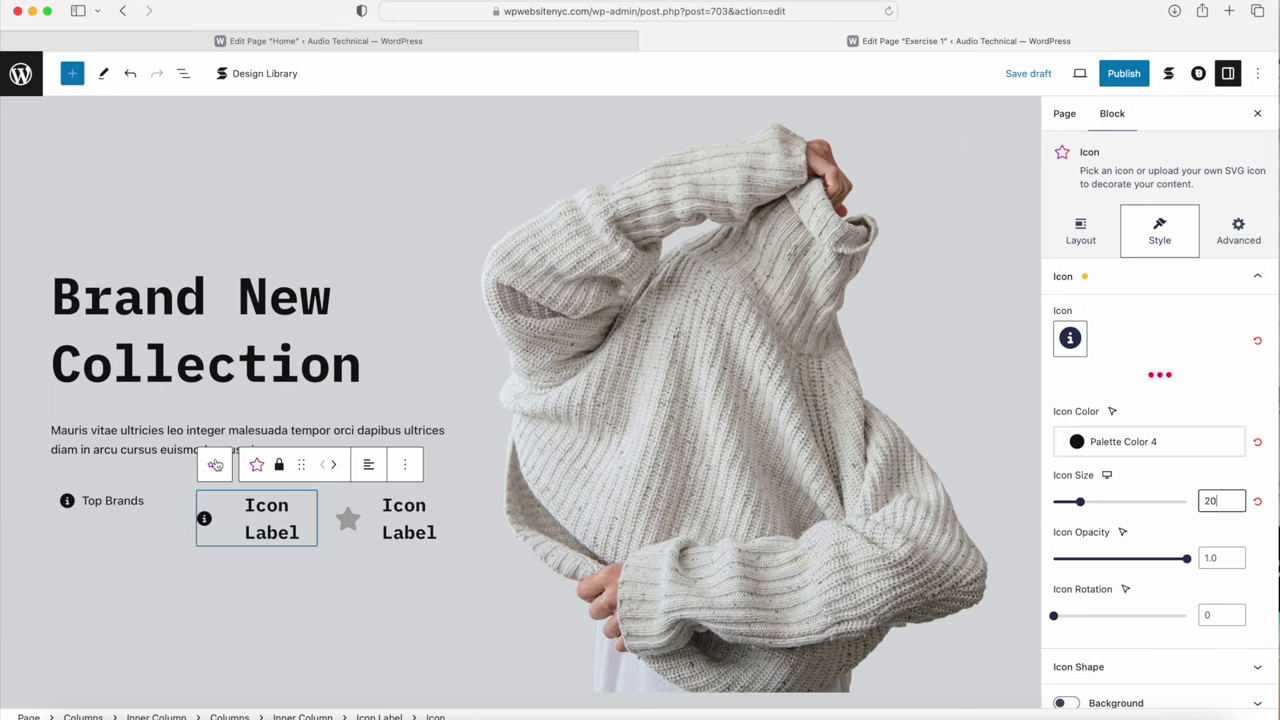
Step: Set the second icon label's Icon Gap to 30
{"action": "left_click", "coordinate": [214, 468]}
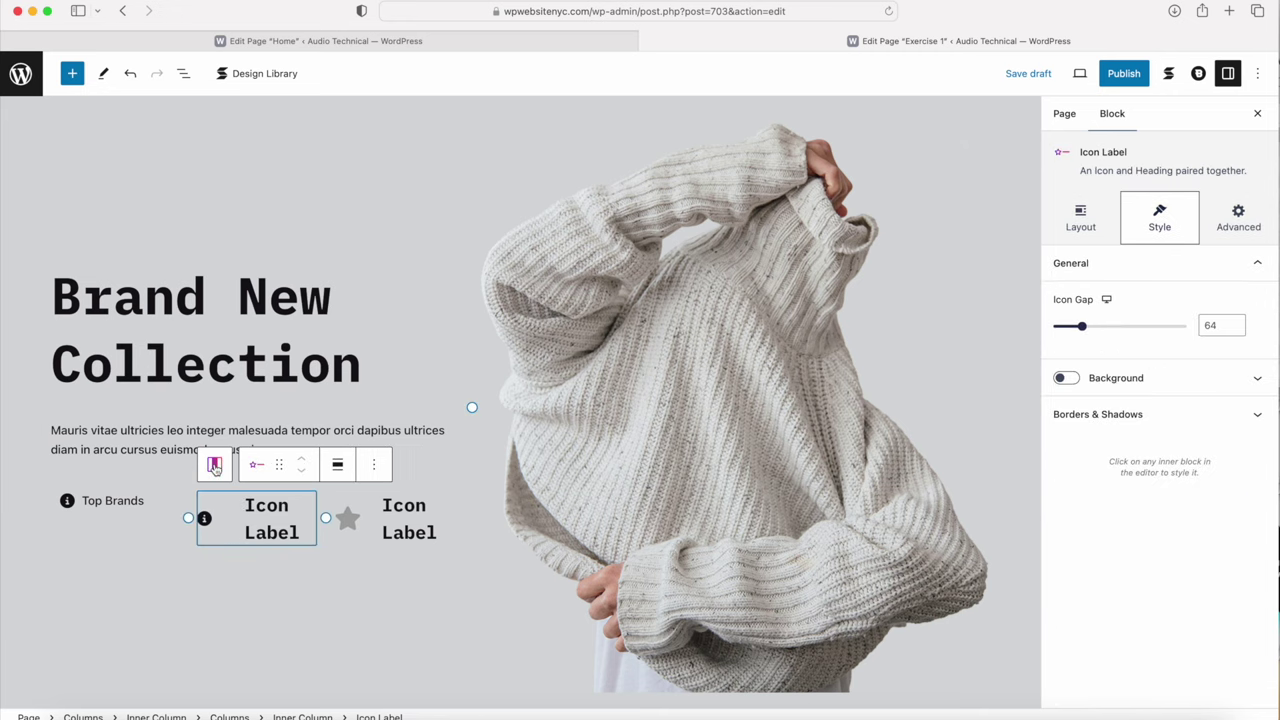
{"action": "left_click", "coordinate": [1221, 324]}
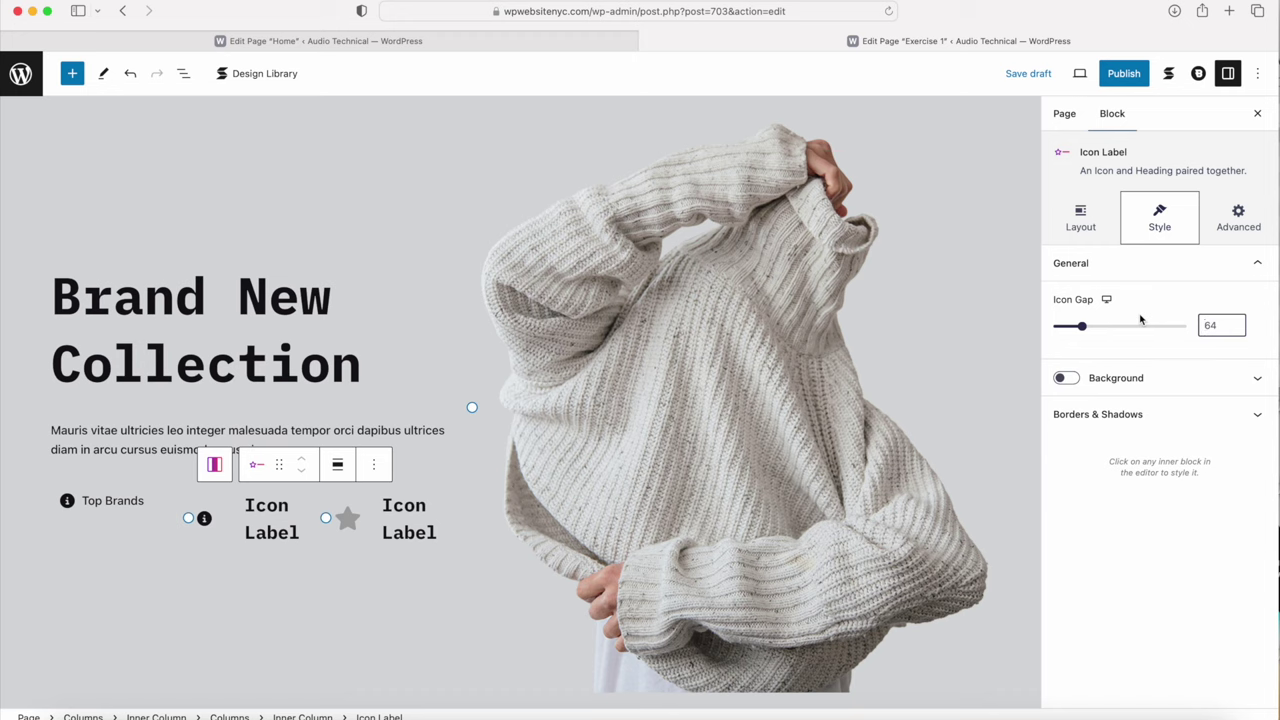
{"action": "key", "text": "BackSpace"}
{"action": "key", "text": "BackSpace"}
{"action": "type", "text": "30"}
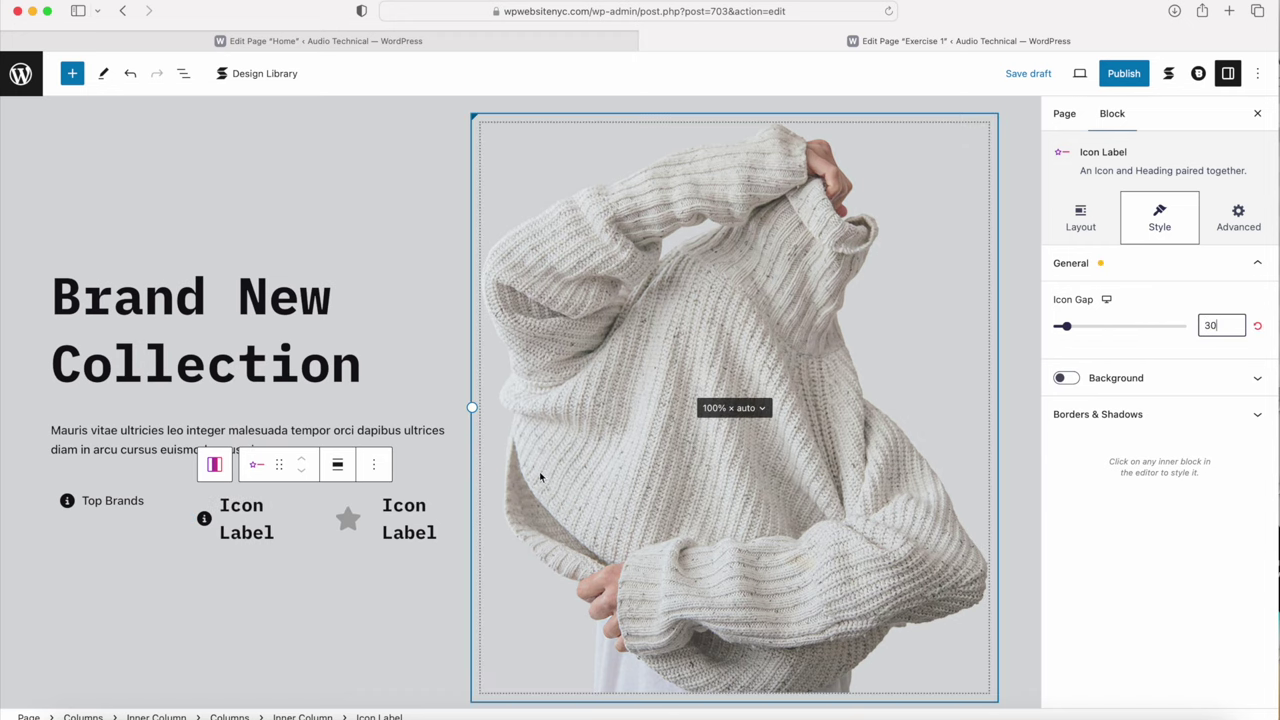
Step: Copy 'High Quality' from the Home page into the second item's label
{"action": "left_click", "coordinate": [316, 41]}
{"action": "left_click_drag", "start_coordinate": [208, 452], "coordinate": [279, 452]}
{"action": "key", "text": "super+c"}
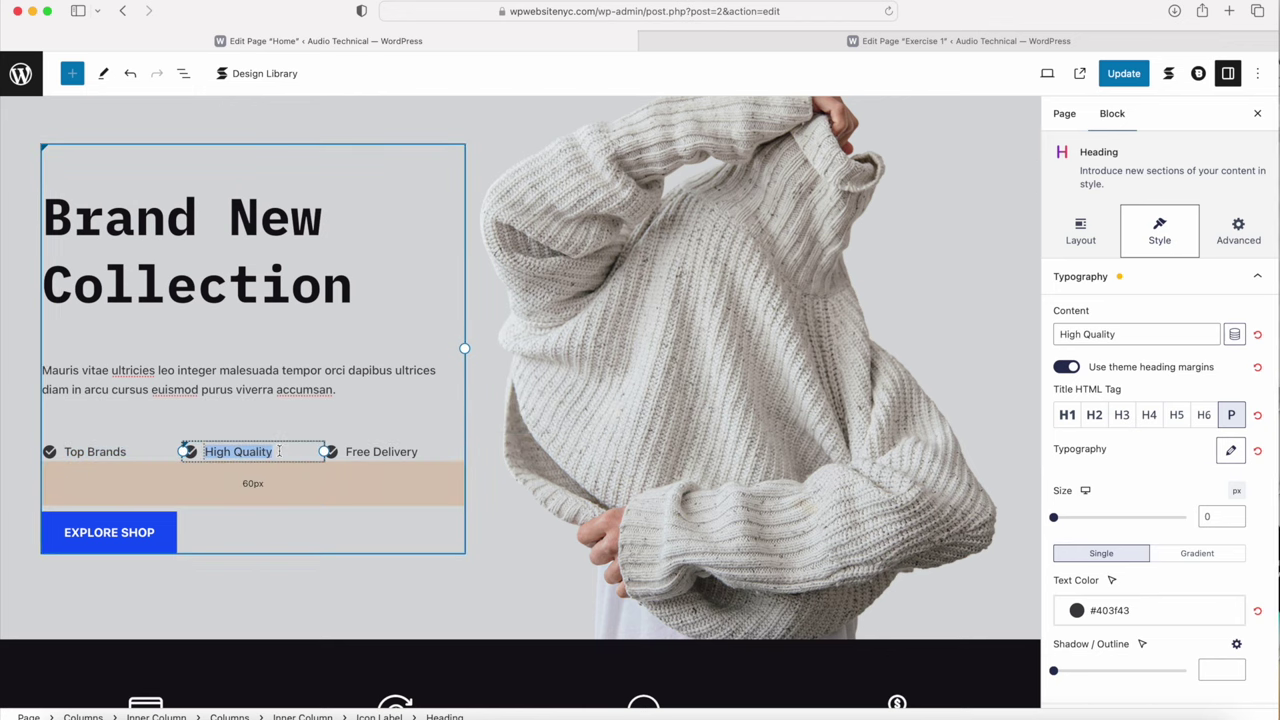
{"action": "key", "text": "ctrl+Tab"}
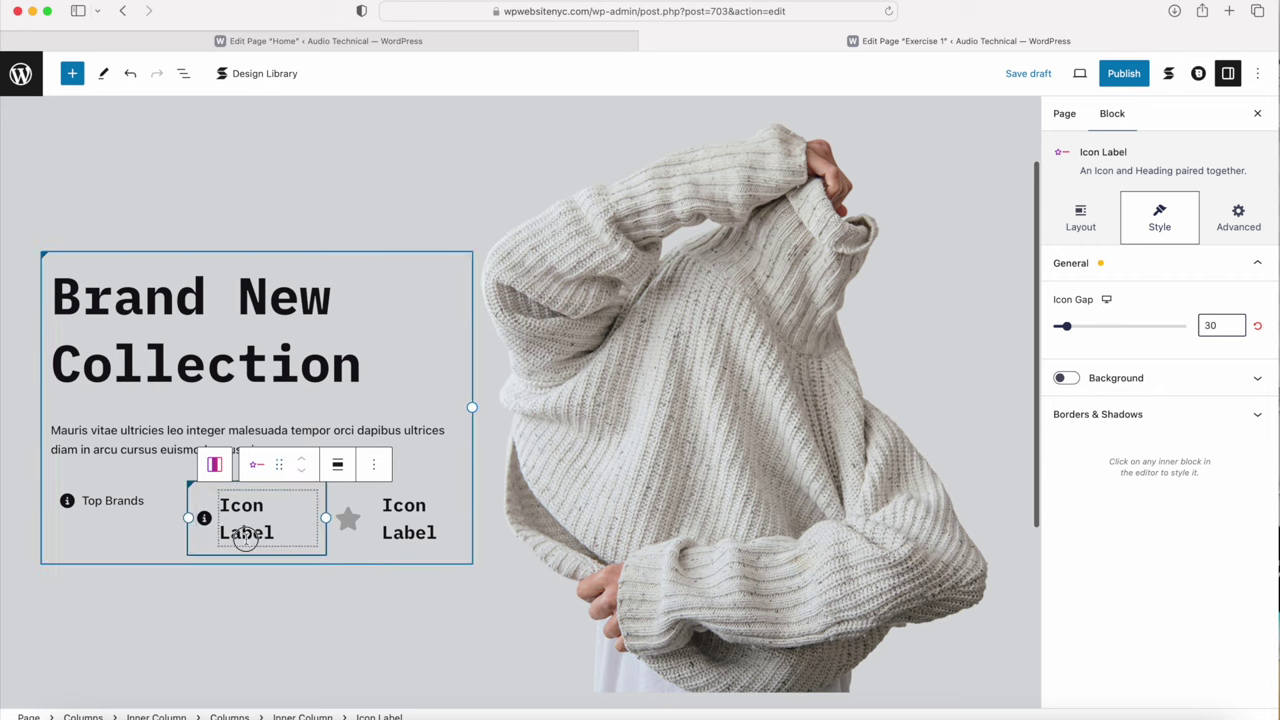
{"action": "left_click", "coordinate": [270, 532]}
{"action": "left_click_drag", "start_coordinate": [276, 532], "coordinate": [228, 503]}
{"action": "key", "text": "super+v"}
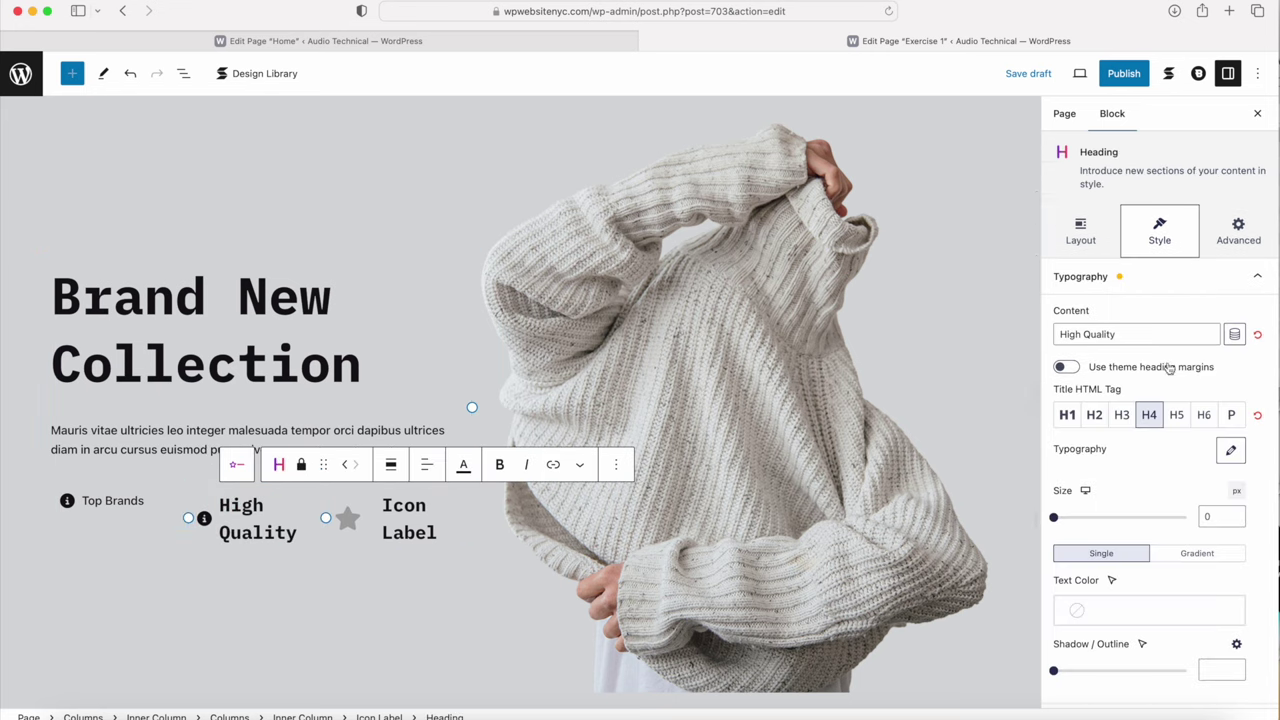
Step: Make the High Quality label a P paragraph with weight 500 and black text
{"action": "left_click", "coordinate": [1227, 416]}
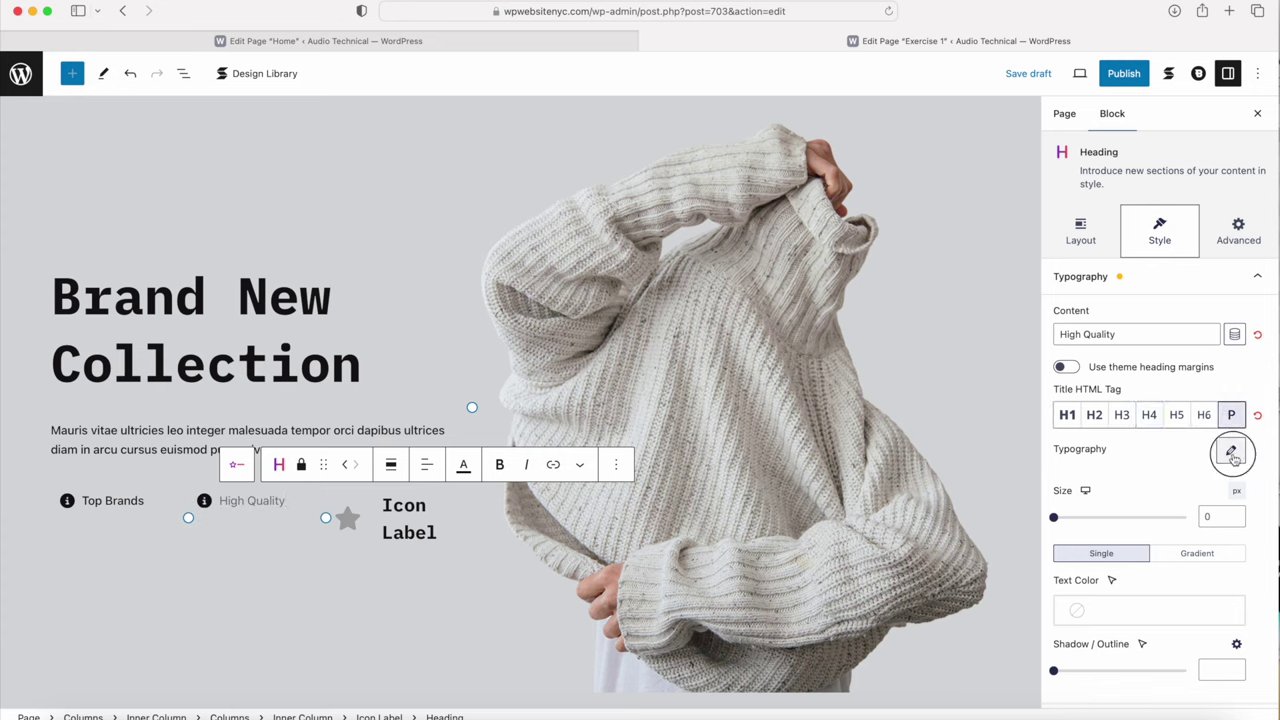
{"action": "left_click", "coordinate": [1231, 451]}
{"action": "left_click", "coordinate": [1090, 183]}
{"action": "left_click", "coordinate": [1085, 114]}
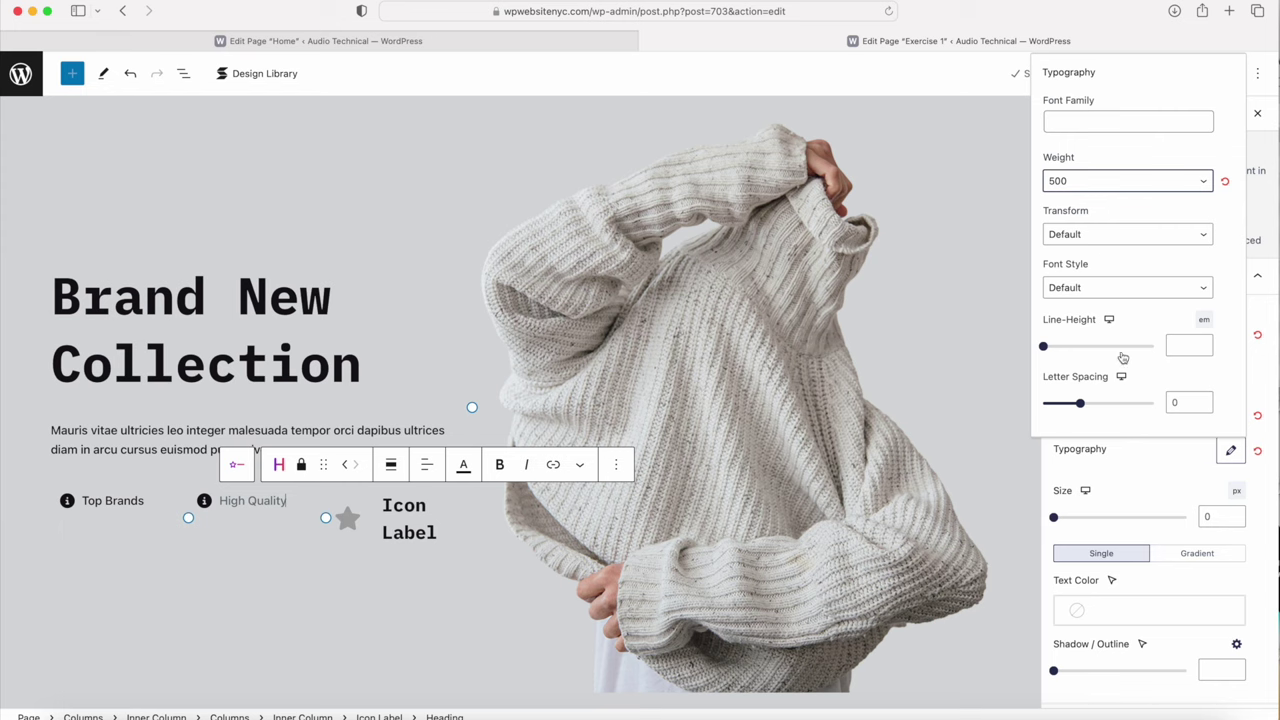
{"action": "left_click", "coordinate": [1117, 611]}
{"action": "left_click", "coordinate": [933, 490]}
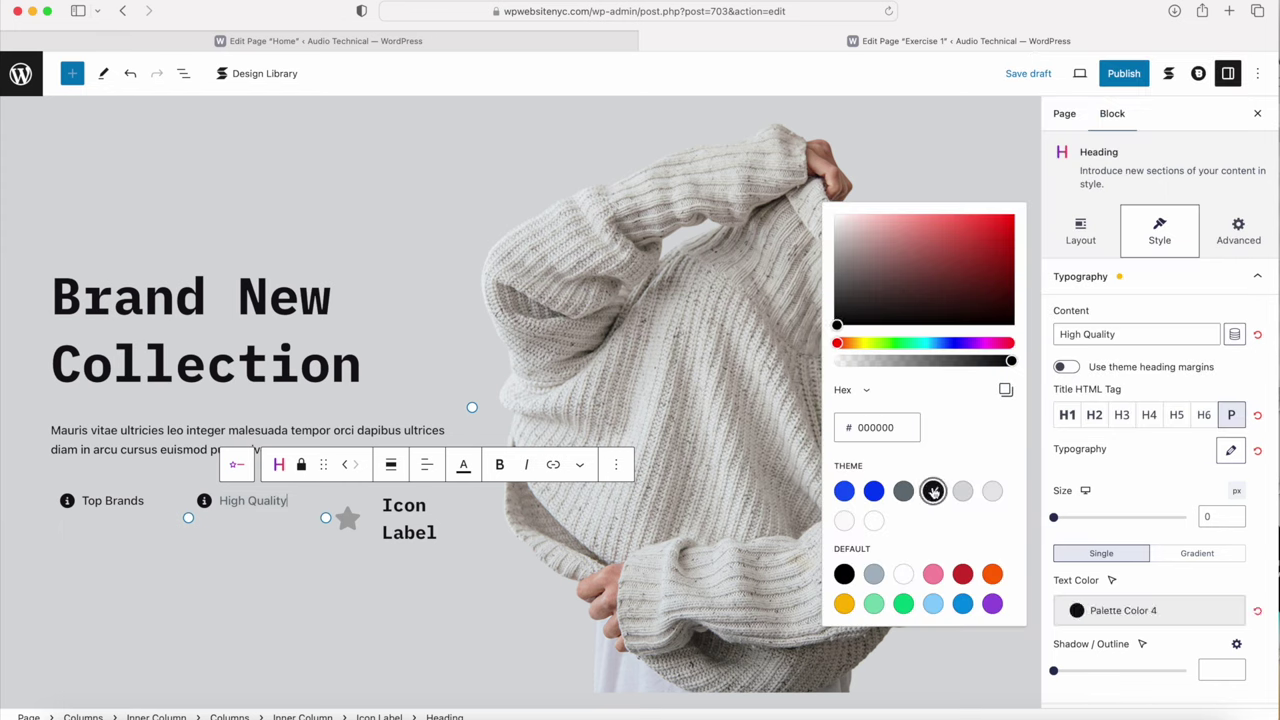
{"action": "left_click", "coordinate": [401, 515]}
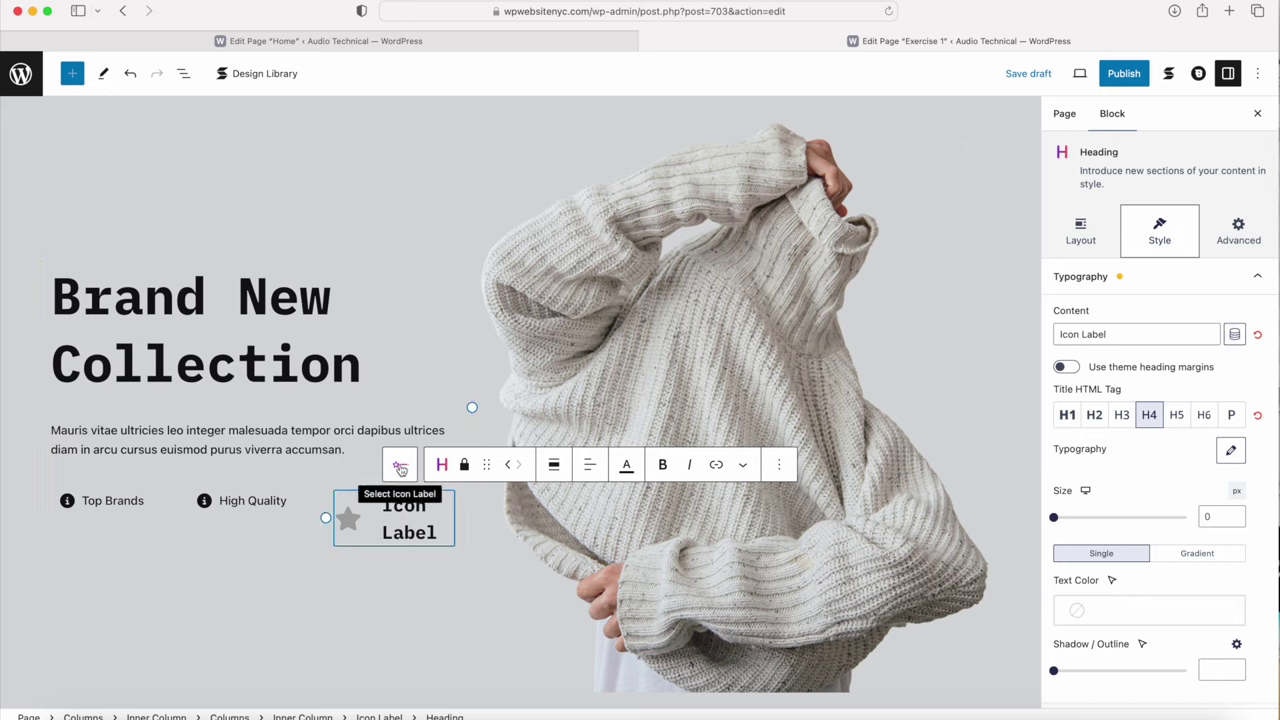
Step: Change the third icon label's Icon Gap from 64 to 30
{"action": "left_click", "coordinate": [400, 469]}
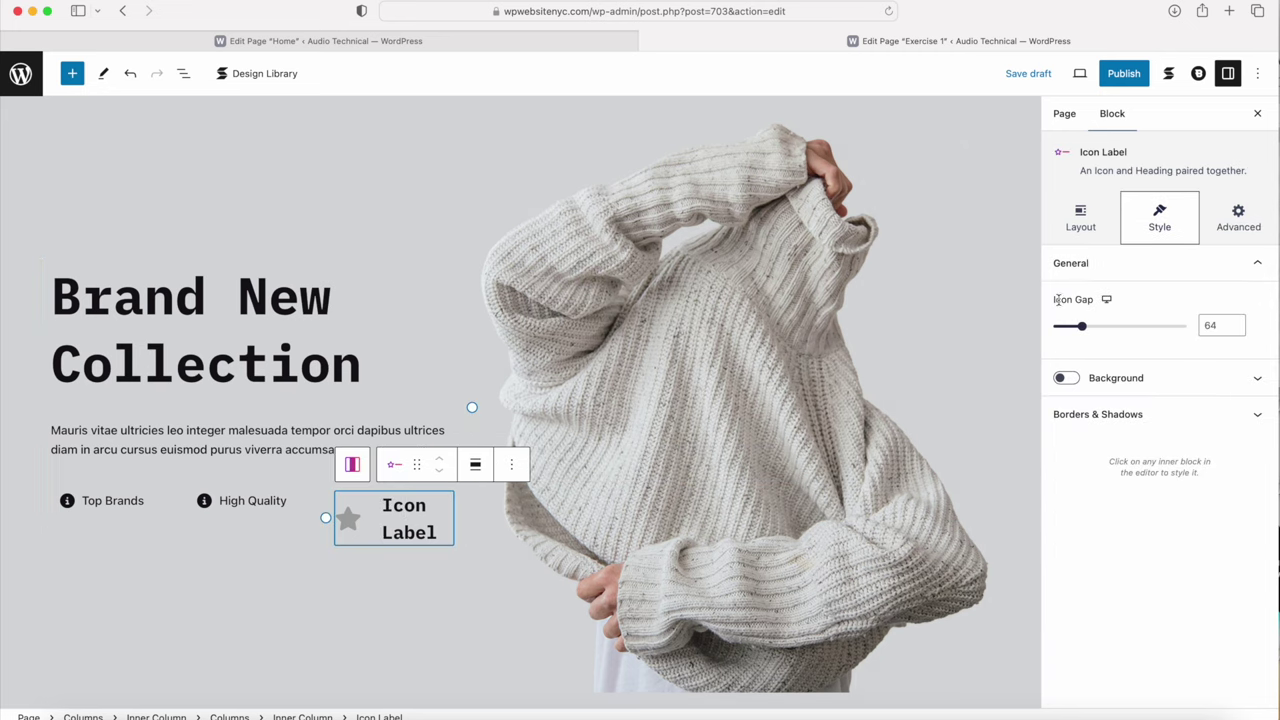
{"action": "left_click", "coordinate": [1211, 327]}
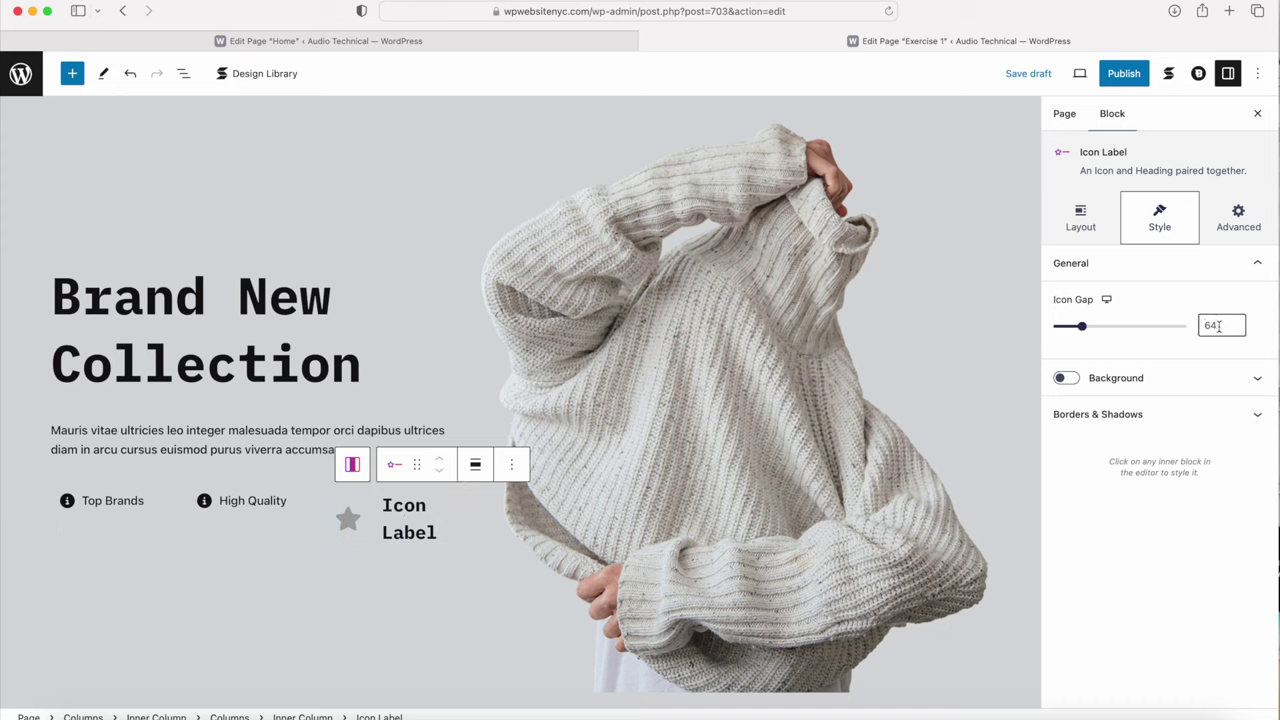
{"action": "key", "text": "BackSpace"}
{"action": "key", "text": "BackSpace"}
{"action": "type", "text": "30"}
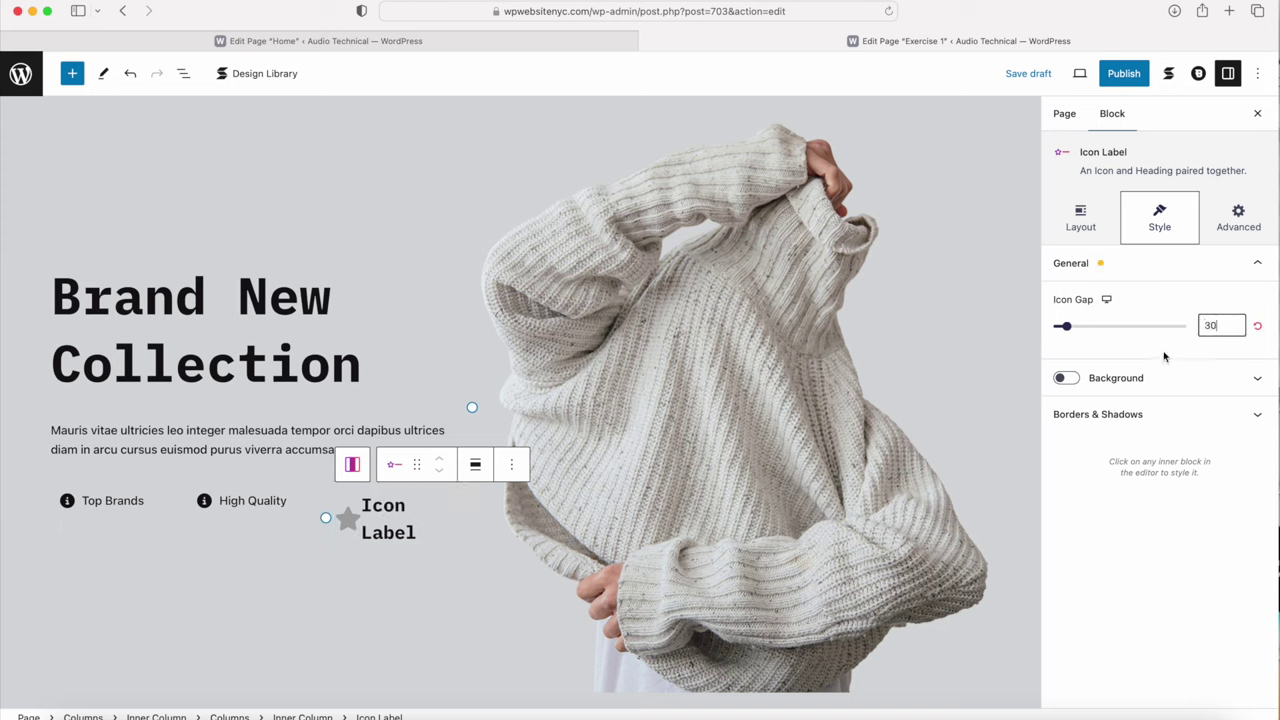
Step: Replace the third item's star with a black info icon at size 20
{"action": "left_click", "coordinate": [347, 520]}
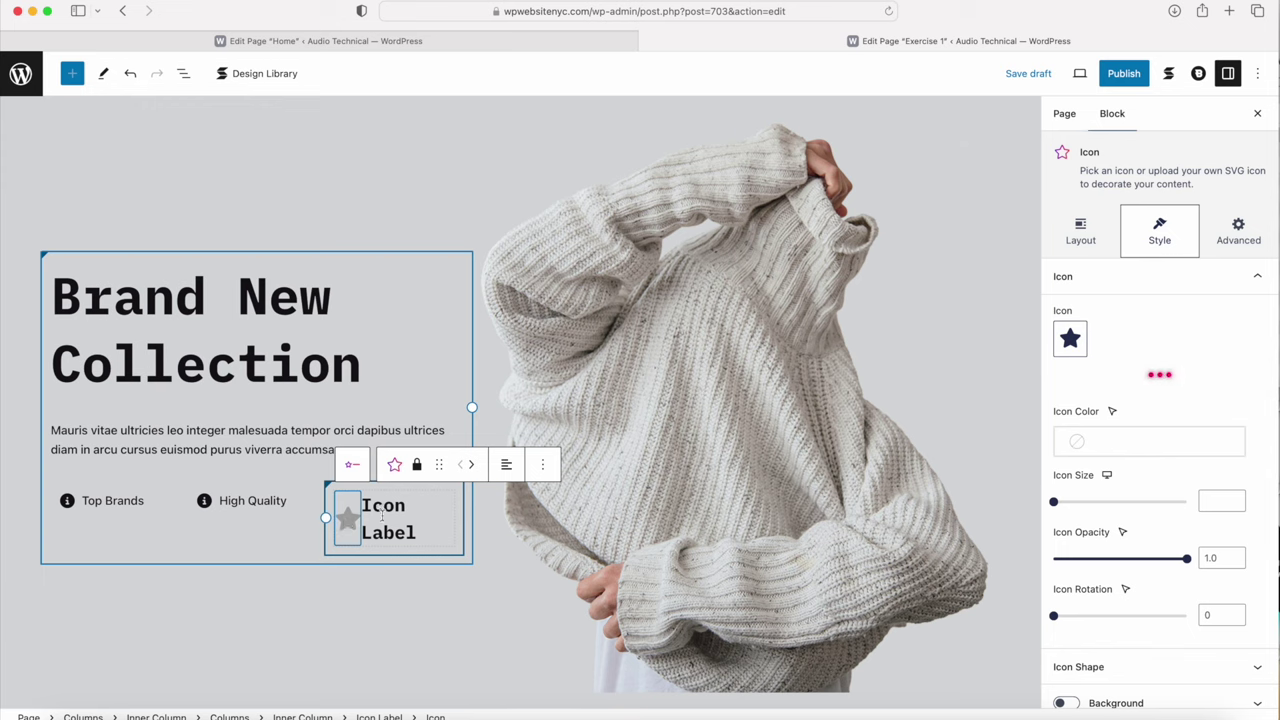
{"action": "left_click", "coordinate": [1070, 340]}
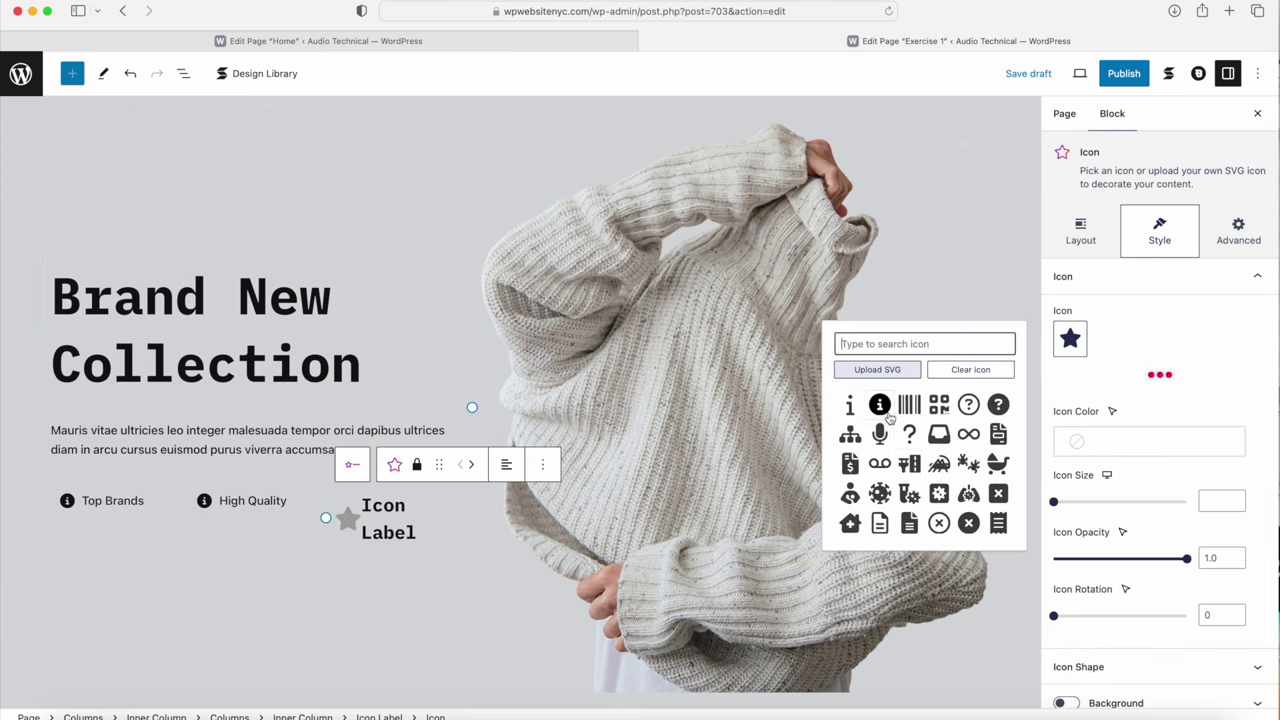
{"action": "left_click", "coordinate": [887, 416]}
{"action": "left_click", "coordinate": [1140, 445]}
{"action": "left_click", "coordinate": [932, 341]}
{"action": "left_click", "coordinate": [1228, 503]}
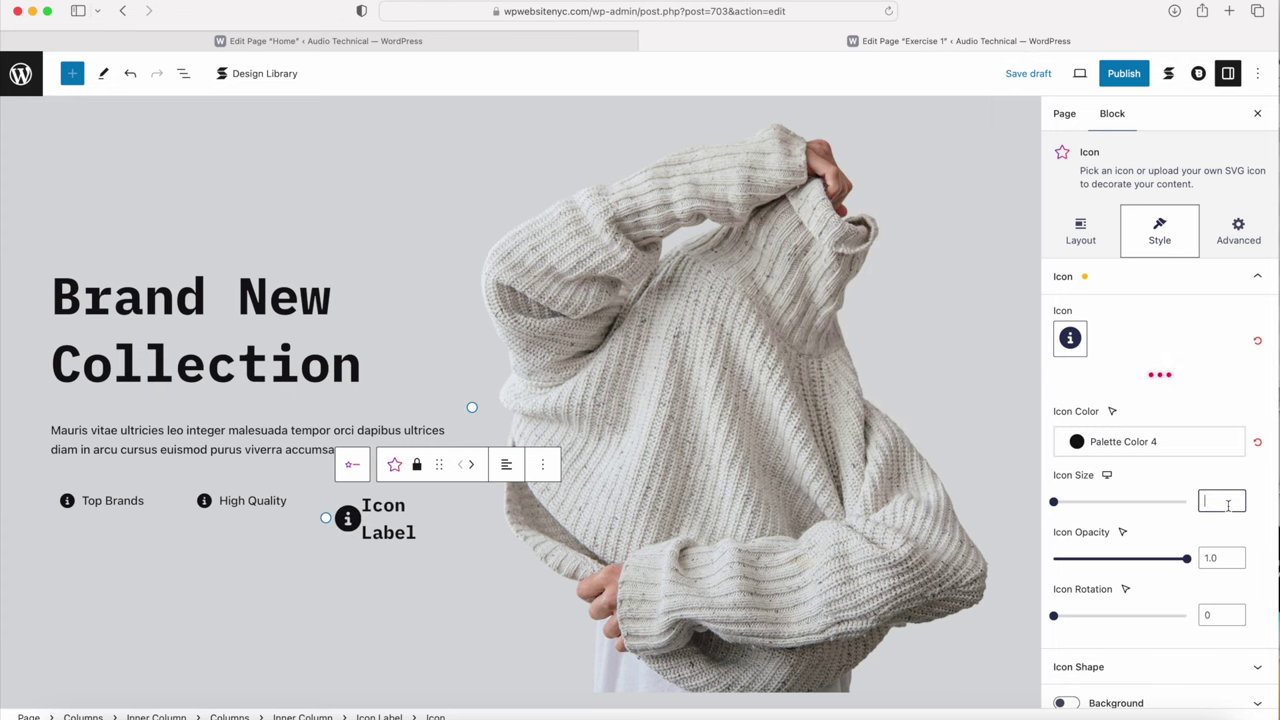
{"action": "type", "text": "20"}
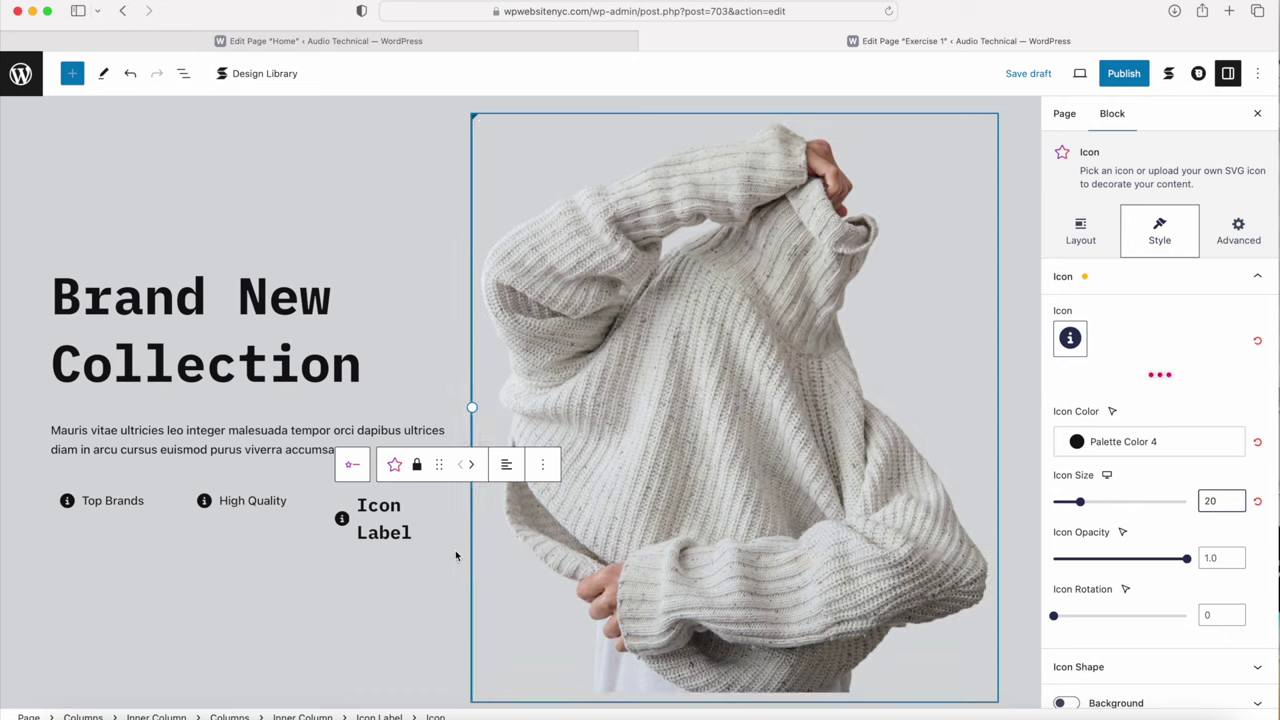
Step: Copy 'Free Delivery' from the Home page into the third item's label
{"action": "left_click", "coordinate": [404, 532]}
{"action": "left_click", "coordinate": [321, 42]}
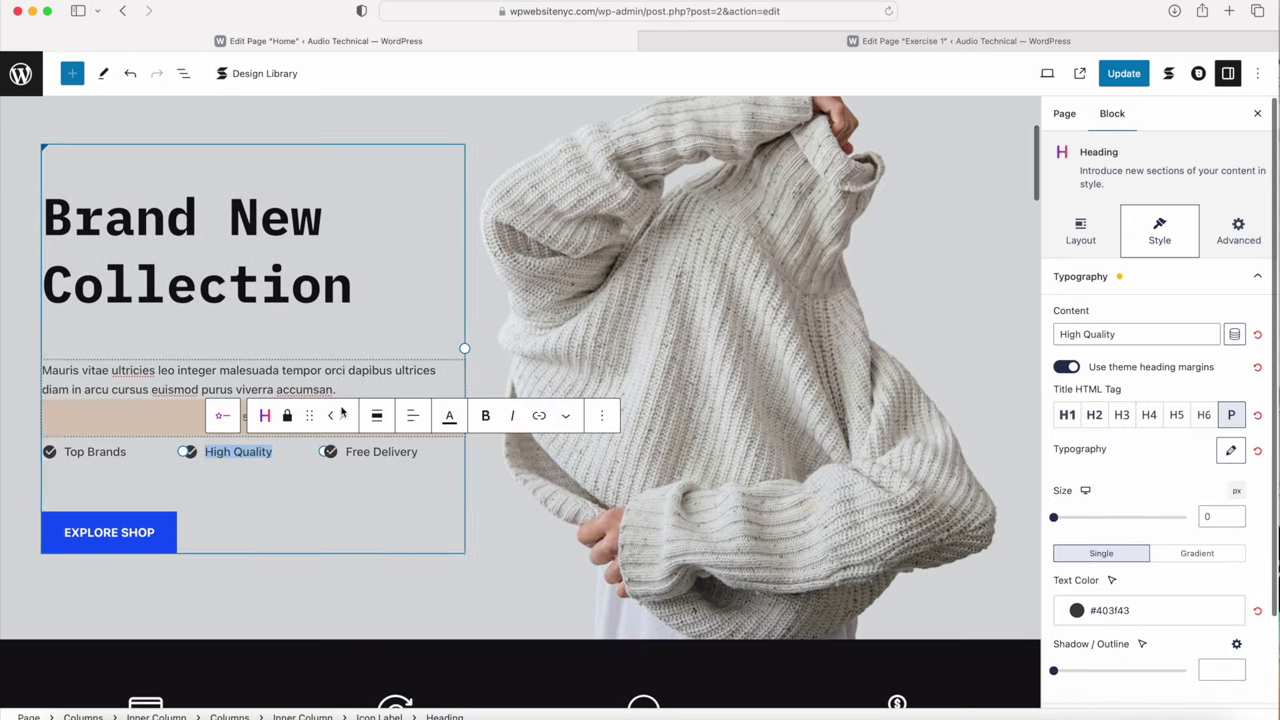
{"action": "triple_click", "coordinate": [373, 452]}
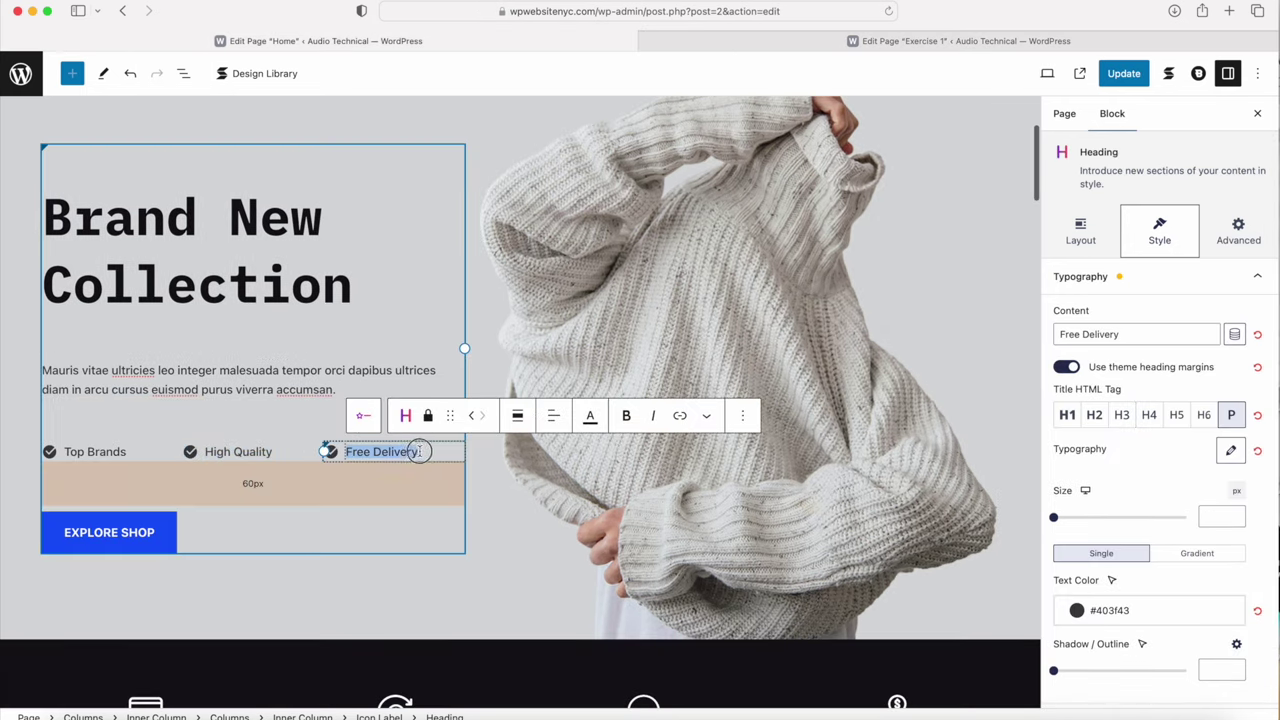
{"action": "left_click", "coordinate": [893, 41]}
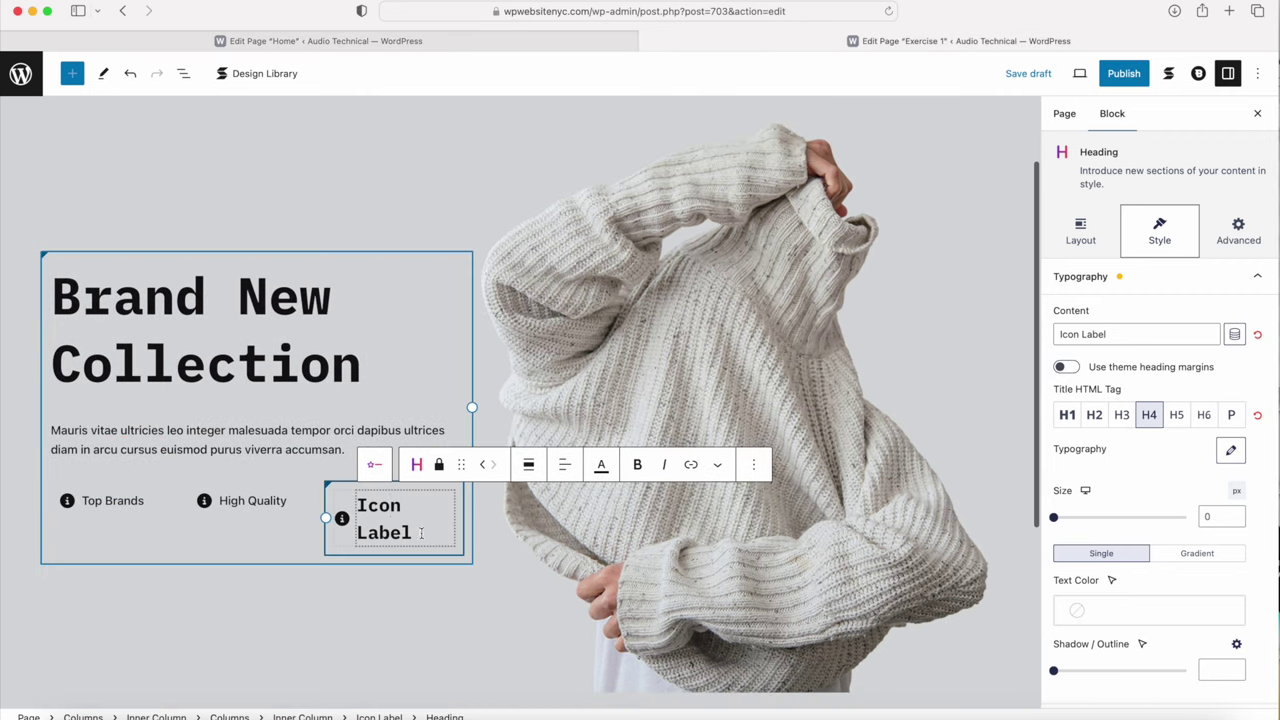
{"action": "triple_click", "coordinate": [358, 484]}
{"action": "type", "text": "Free Delivery"}
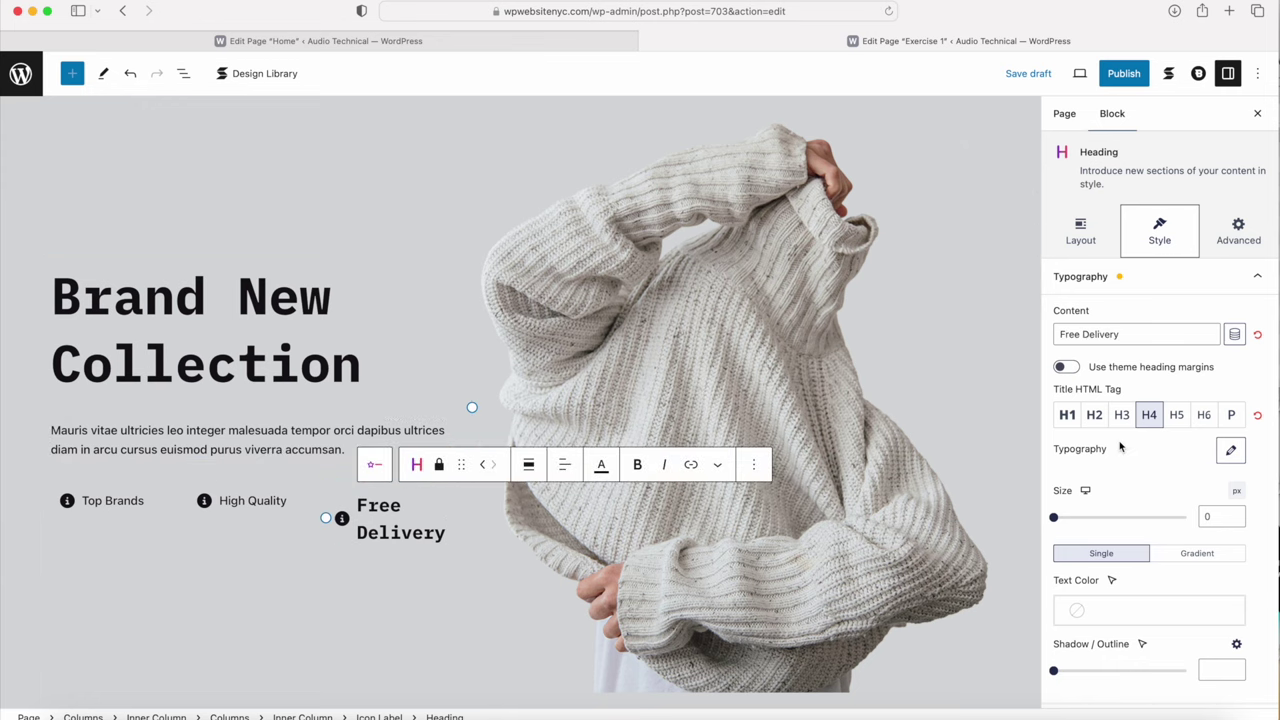
Step: Make the Free Delivery label a P paragraph with weight 500 and black text
{"action": "left_click", "coordinate": [1221, 454]}
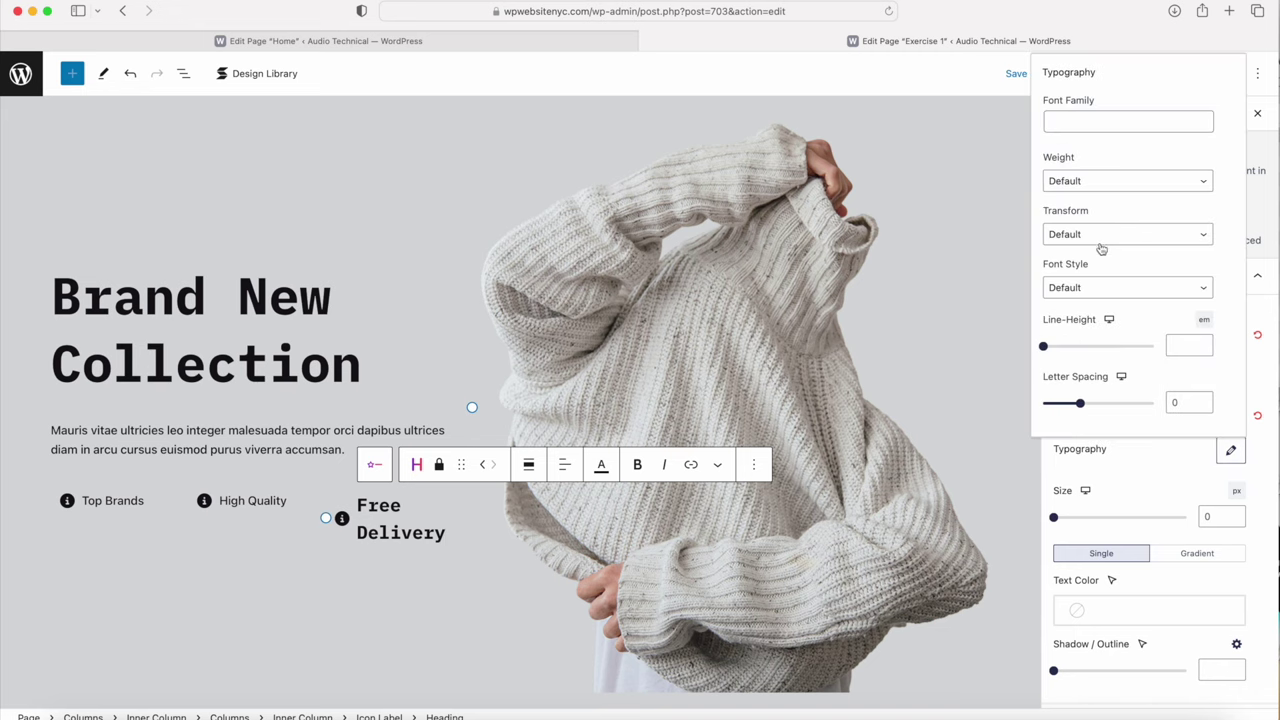
{"action": "left_click", "coordinate": [1095, 183]}
{"action": "left_click", "coordinate": [1062, 96]}
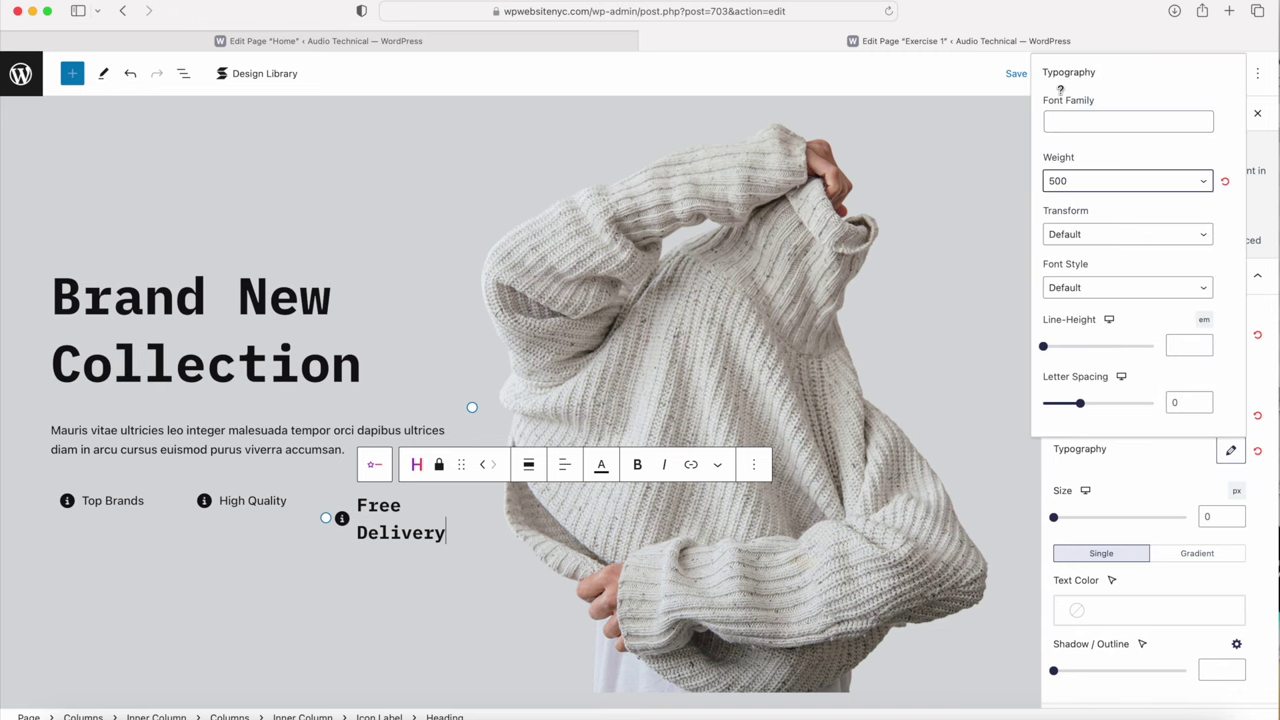
{"action": "left_click", "coordinate": [1158, 467]}
{"action": "left_click", "coordinate": [1231, 414]}
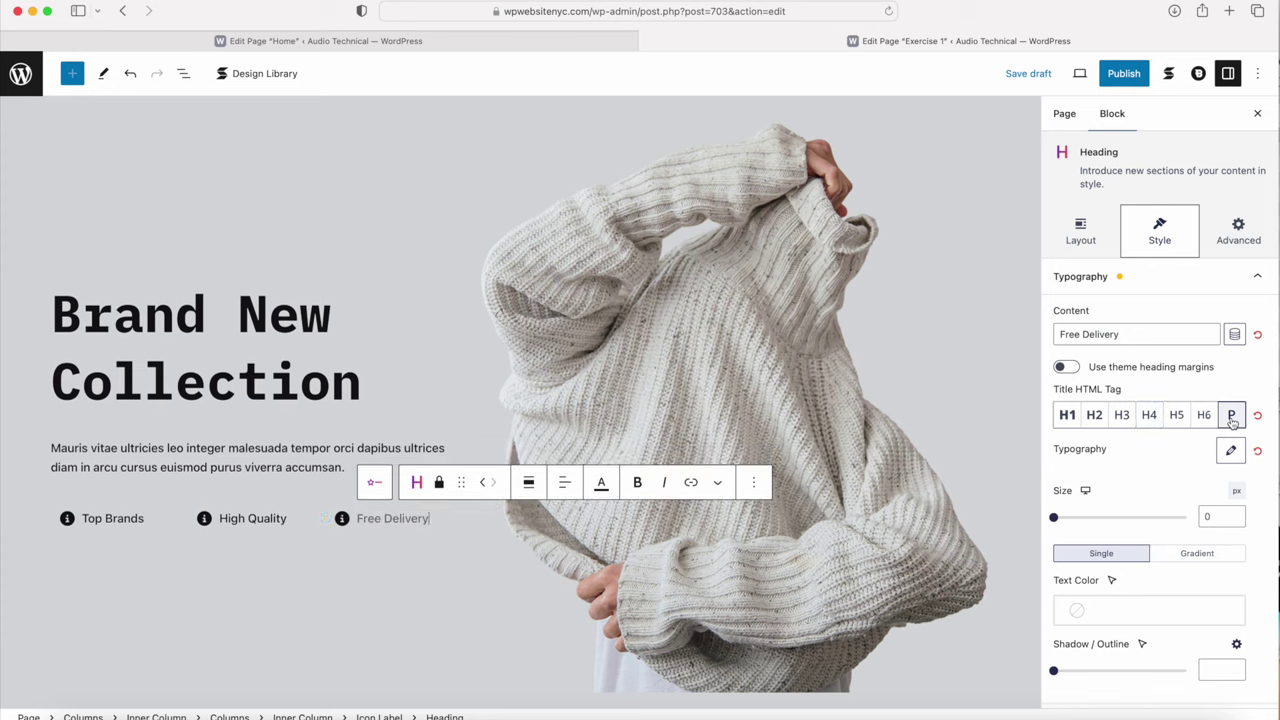
{"action": "left_click", "coordinate": [1119, 612]}
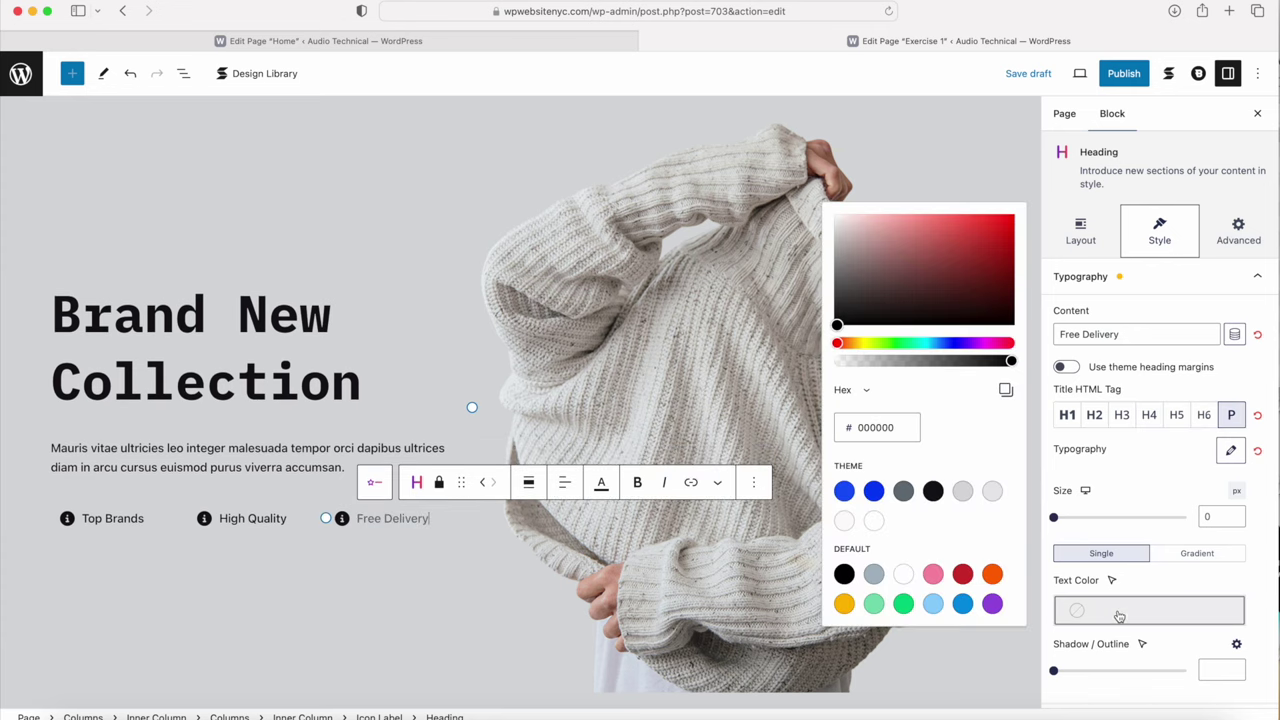
{"action": "left_click", "coordinate": [935, 491]}
{"action": "left_click", "coordinate": [332, 607]}
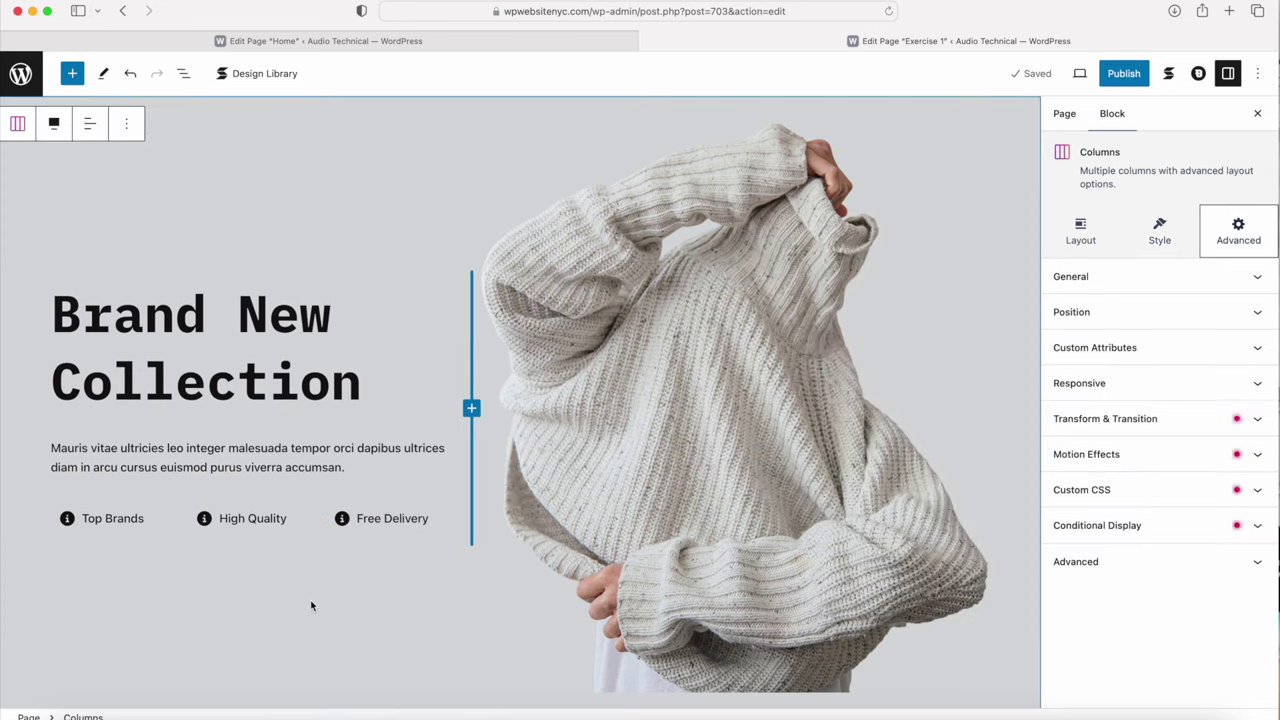
Step: Increase the description paragraph's bottom spacing from 24px to about 36px
{"action": "left_click", "coordinate": [186, 487]}
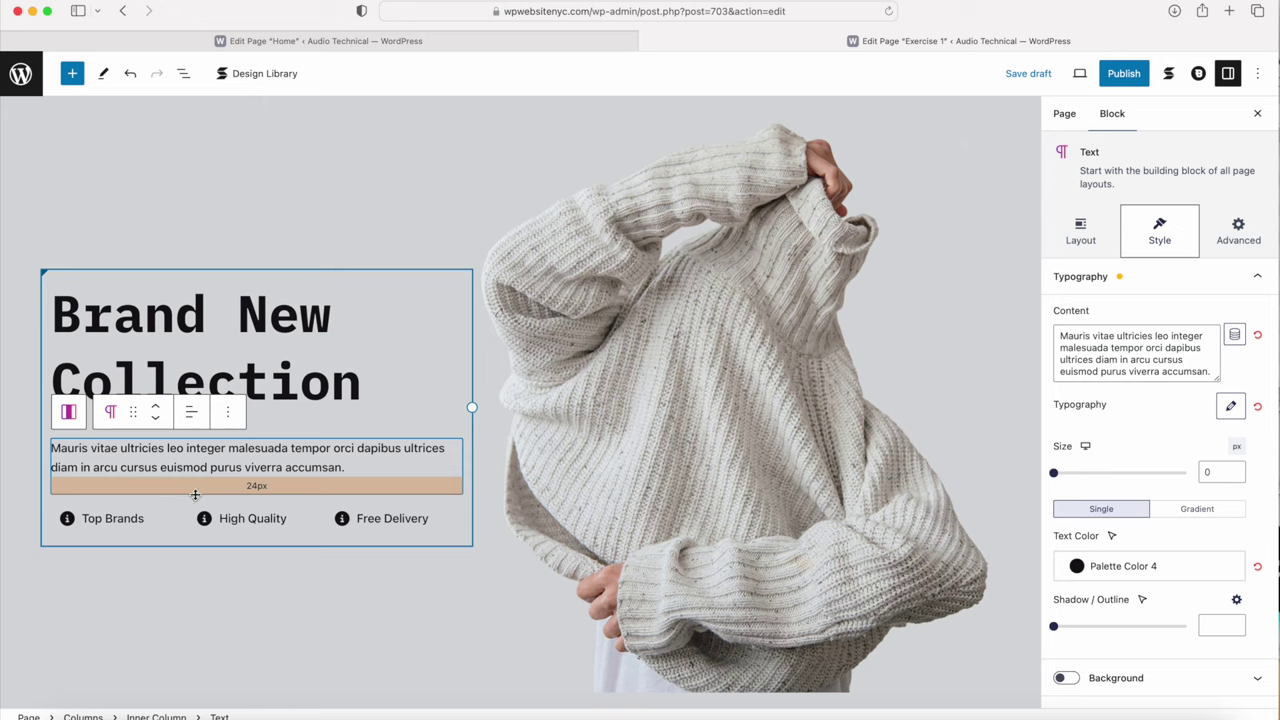
{"action": "left_click_drag", "start_coordinate": [195, 494], "coordinate": [194, 508]}
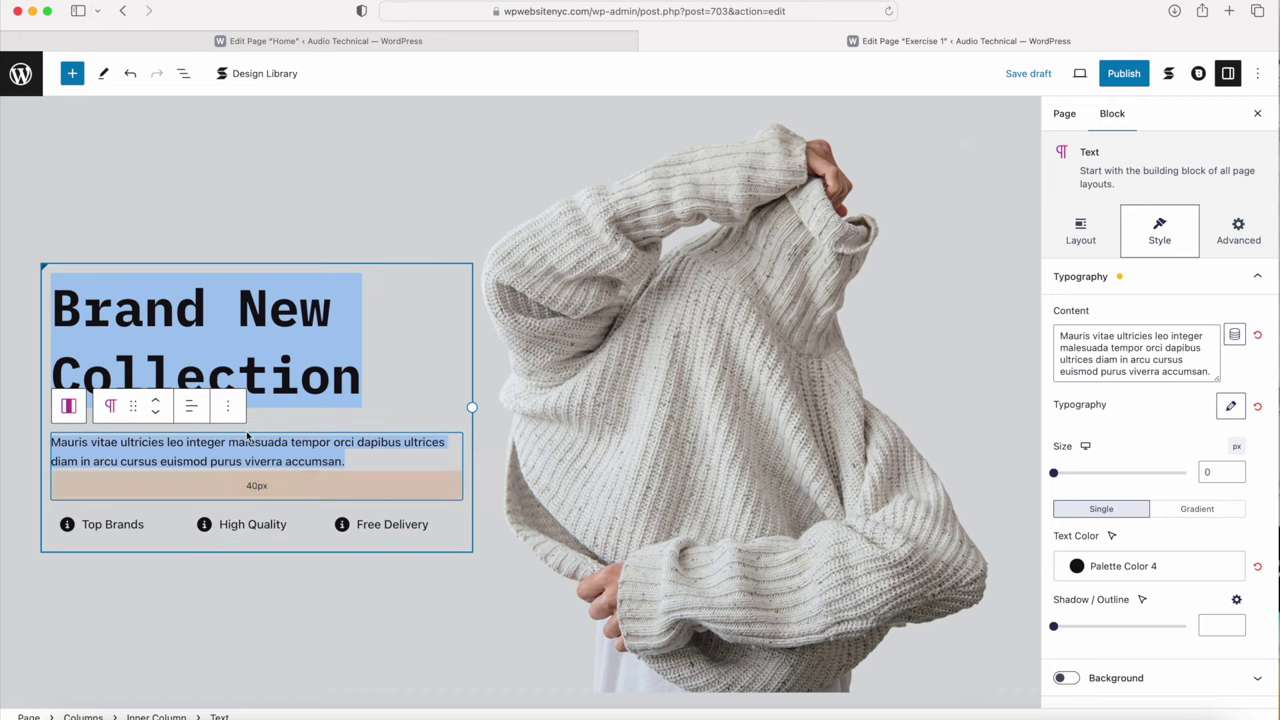
{"action": "left_click", "coordinate": [270, 425]}
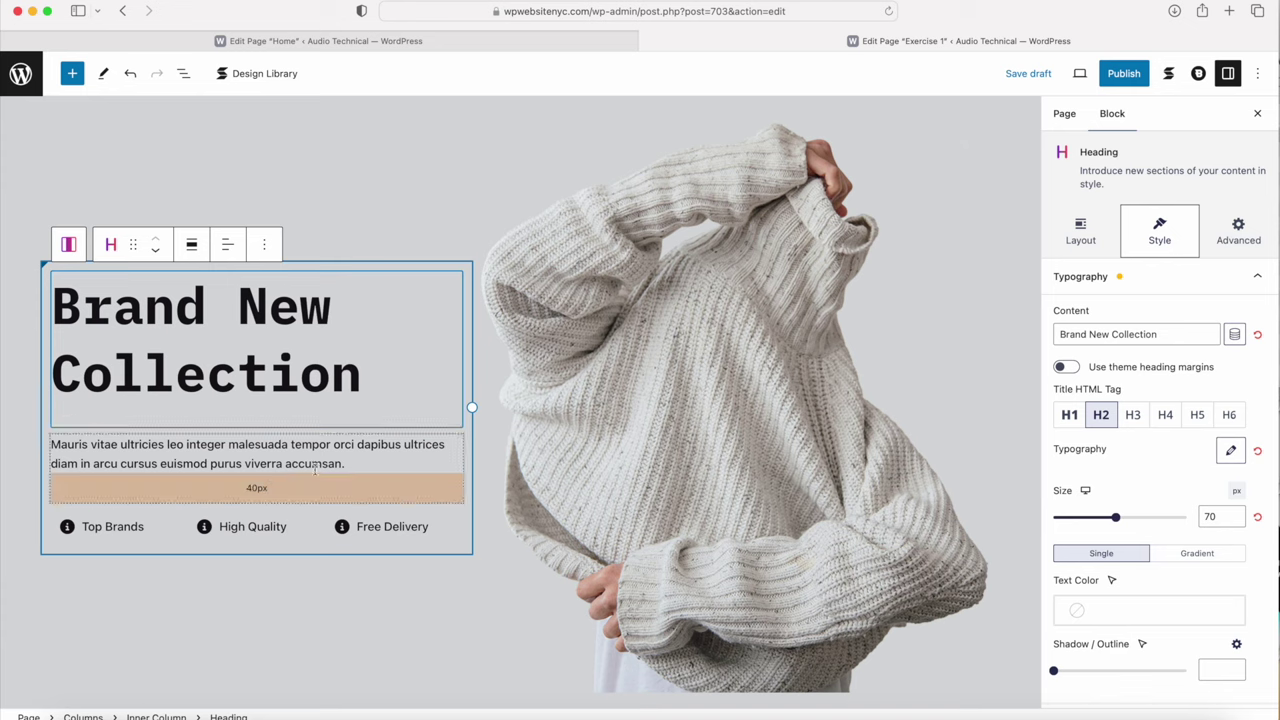
{"action": "left_click", "coordinate": [248, 508]}
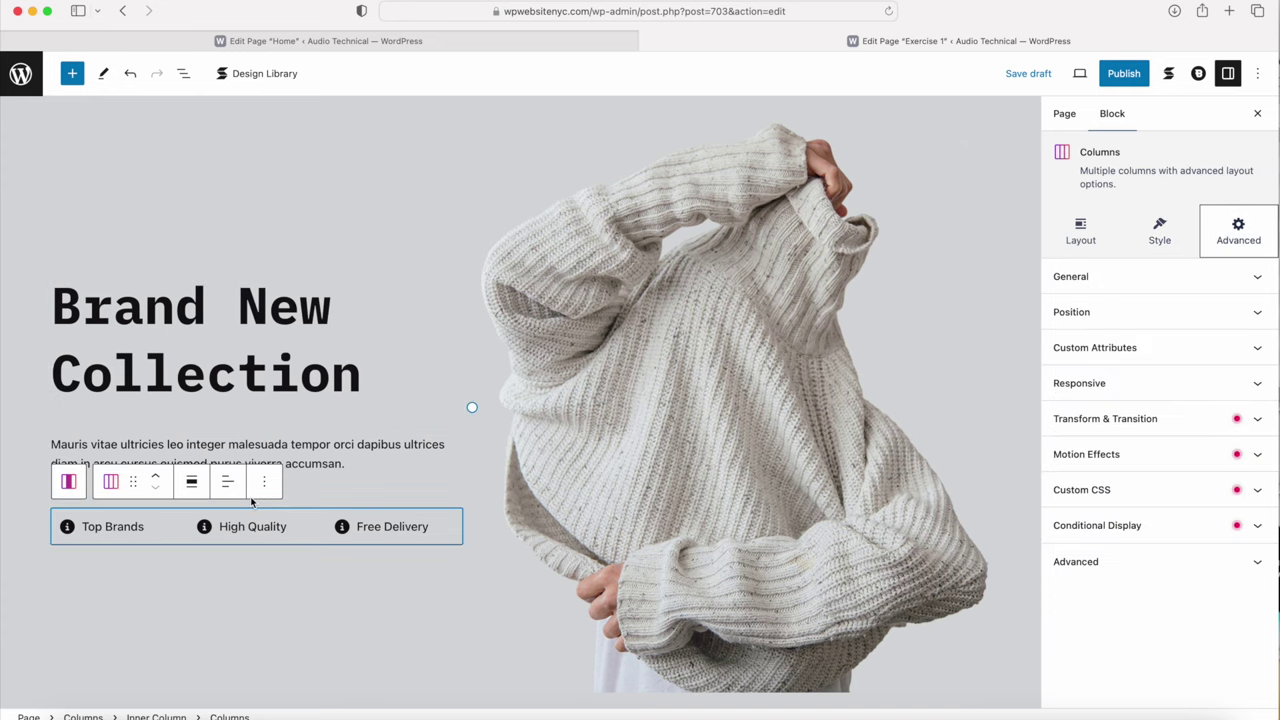
{"action": "left_click_drag", "start_coordinate": [269, 499], "coordinate": [272, 496]}
{"action": "left_click", "coordinate": [412, 198]}
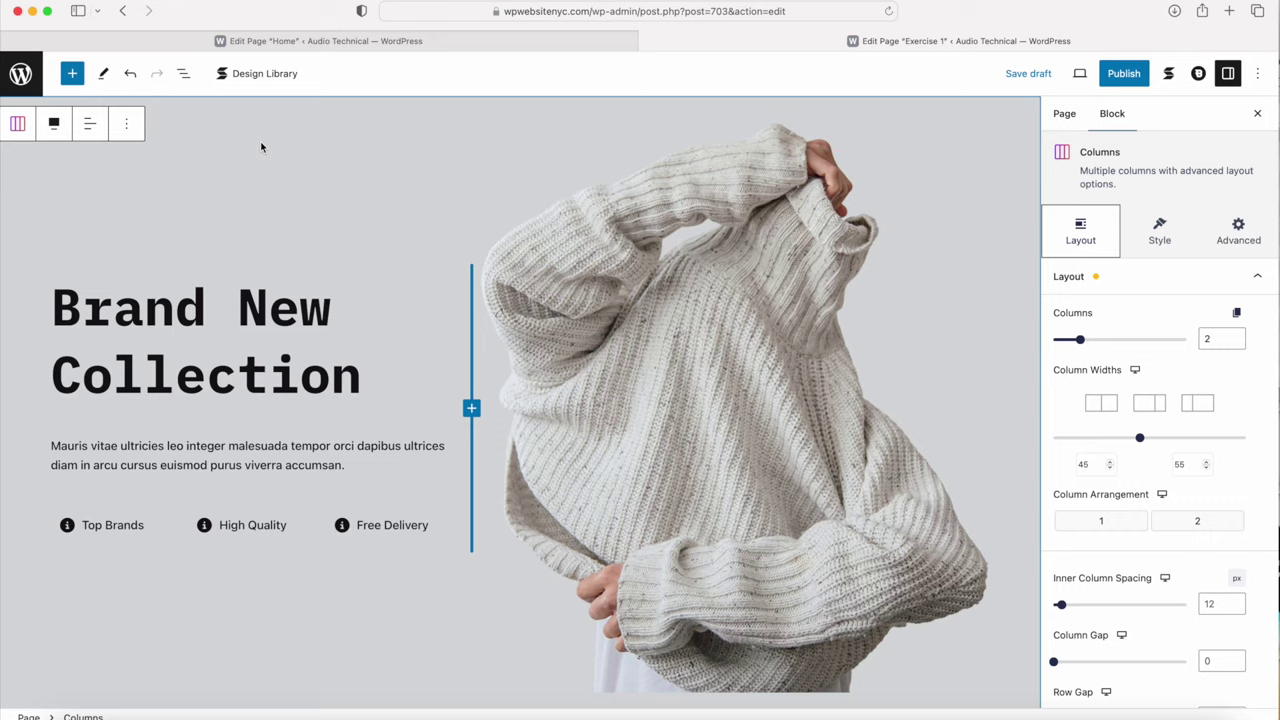
{"action": "scroll", "coordinate": [261, 147], "scroll_direction": "down", "scroll_amount": 3}
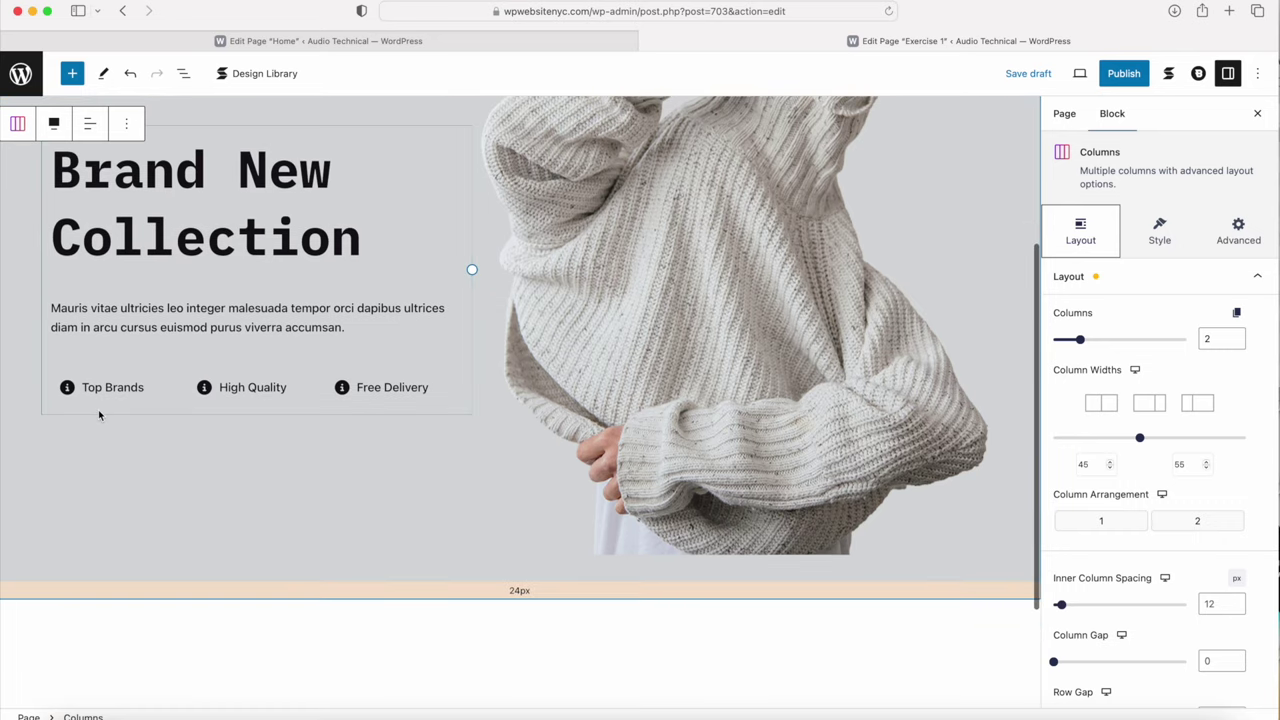
{"action": "left_click", "coordinate": [460, 413]}
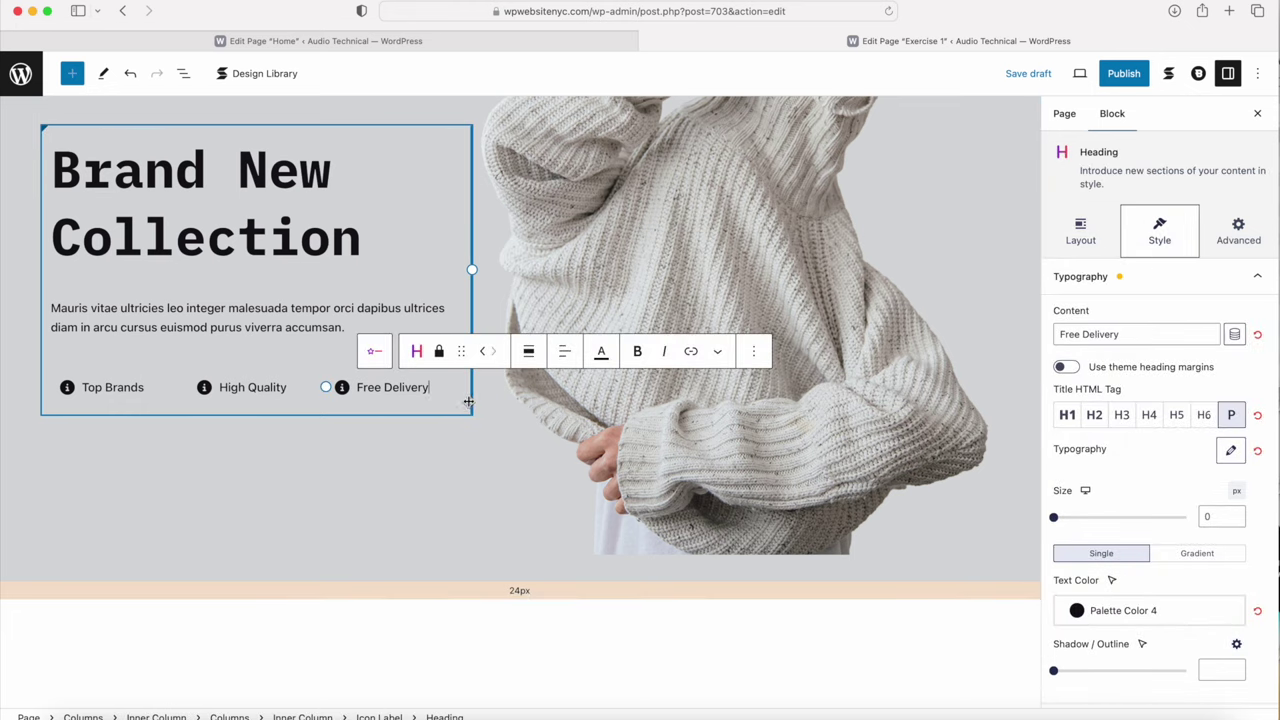
{"action": "left_click", "coordinate": [462, 407]}
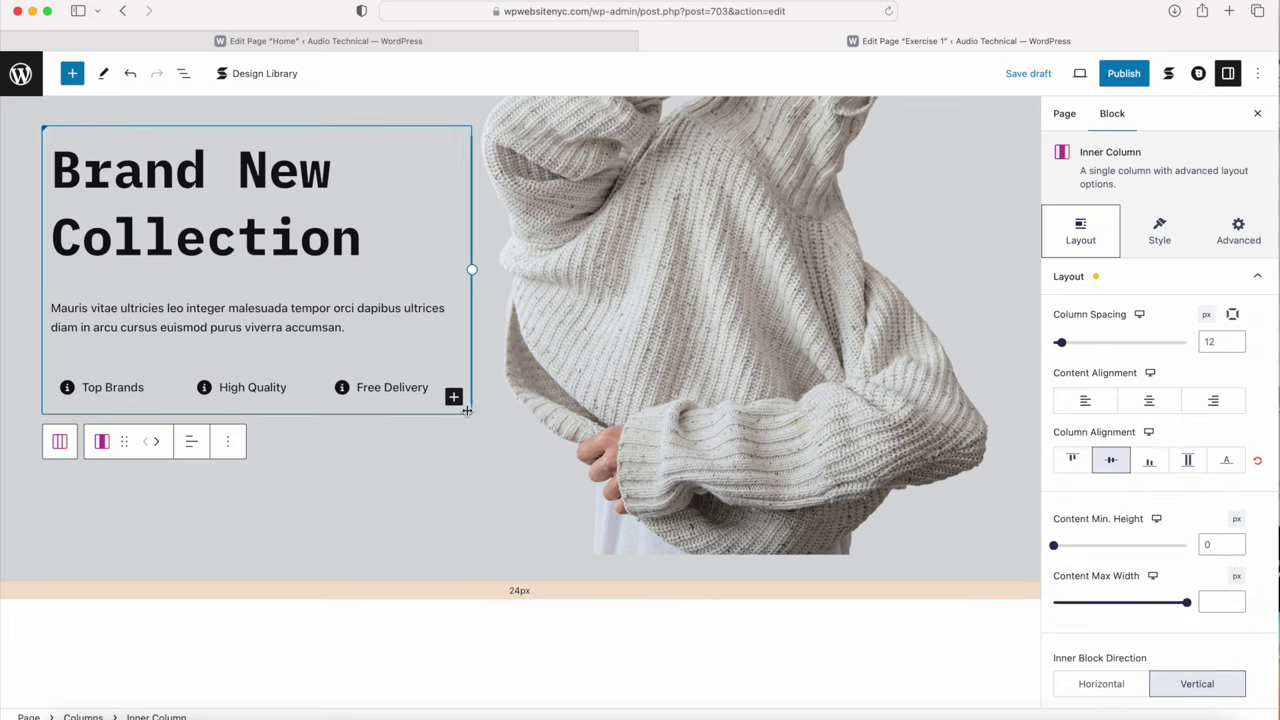
Step: Add a Stackable Button and move its Button Group below the features row
{"action": "left_click", "coordinate": [454, 398]}
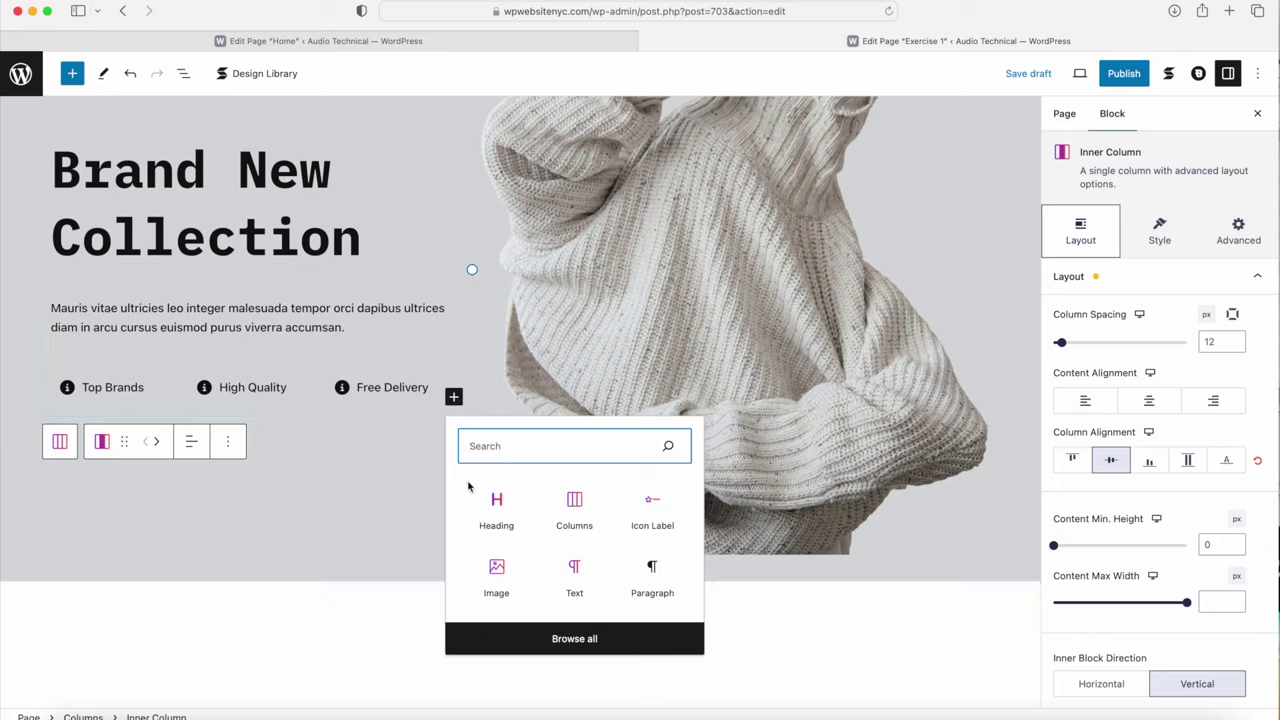
{"action": "left_click", "coordinate": [499, 643]}
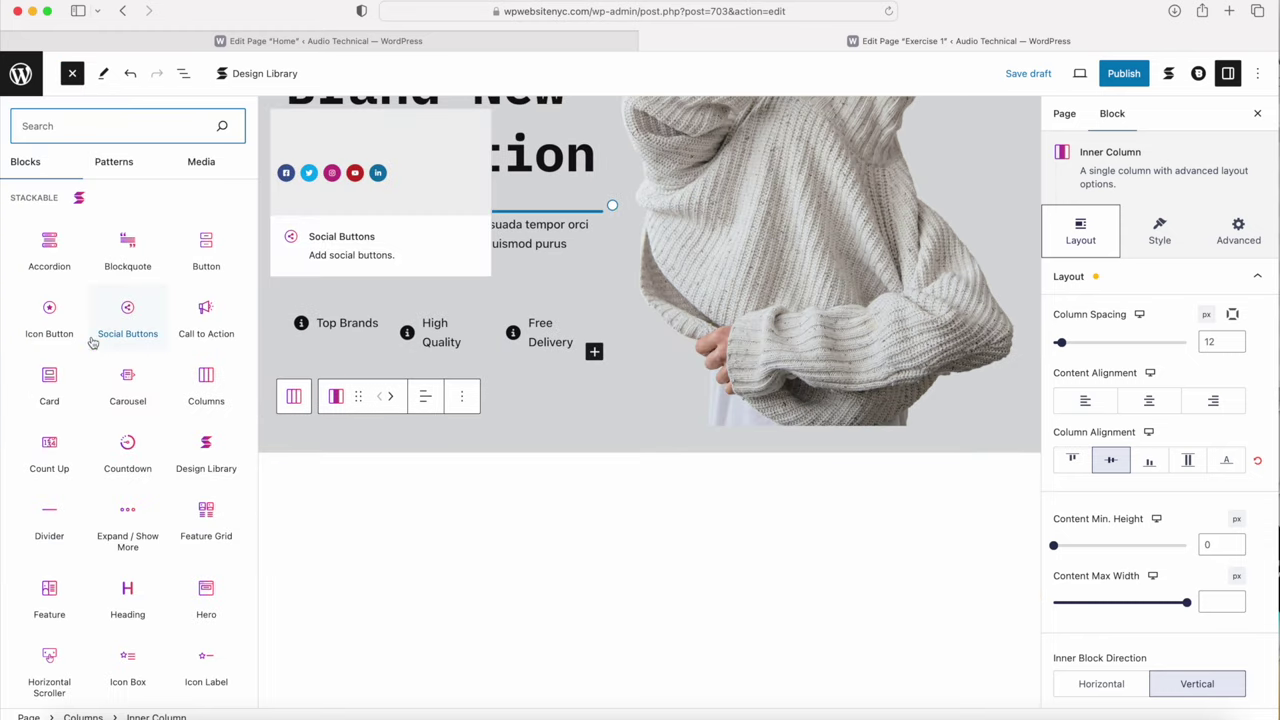
{"action": "left_click", "coordinate": [197, 249]}
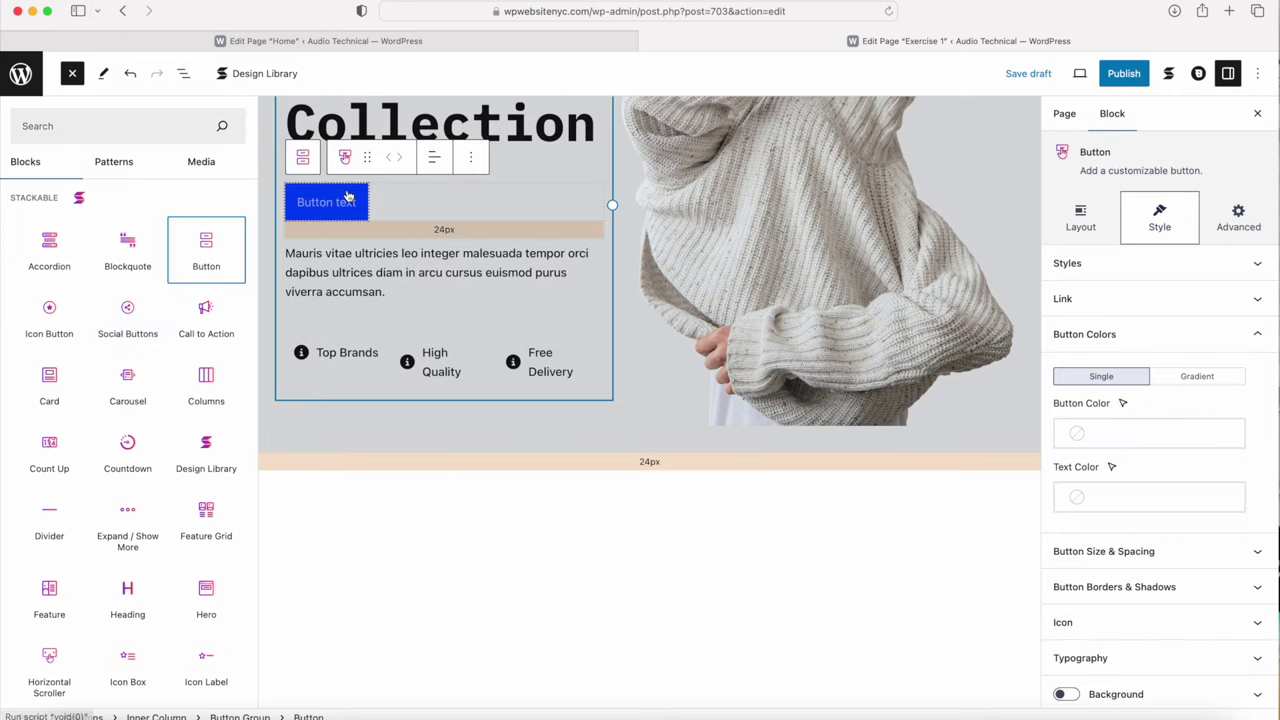
{"action": "left_click", "coordinate": [303, 157]}
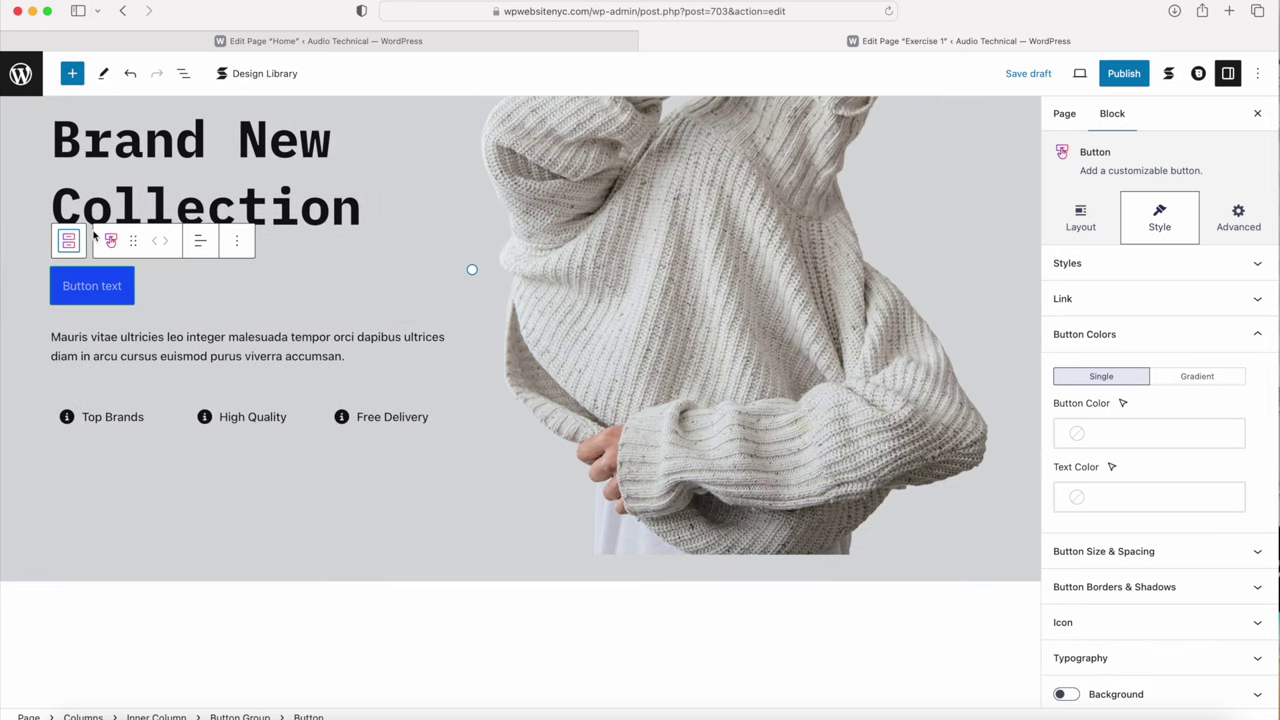
{"action": "left_click", "coordinate": [67, 240]}
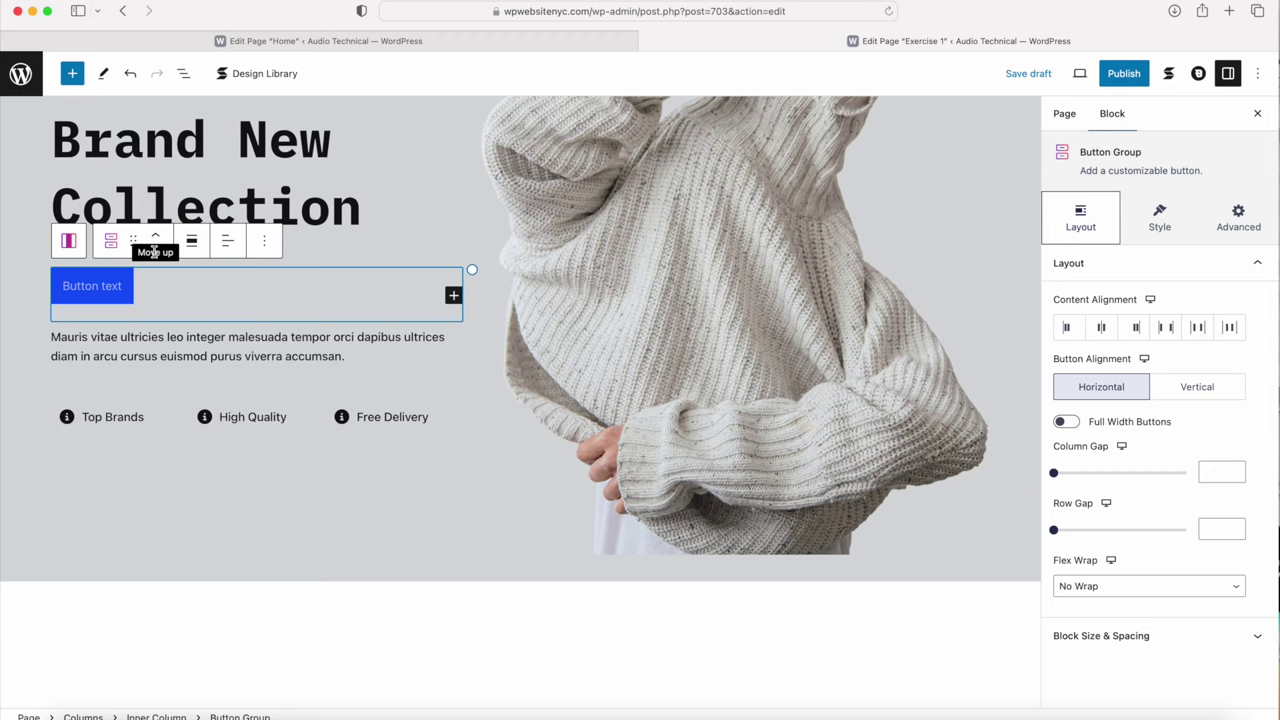
{"action": "left_click", "coordinate": [155, 242]}
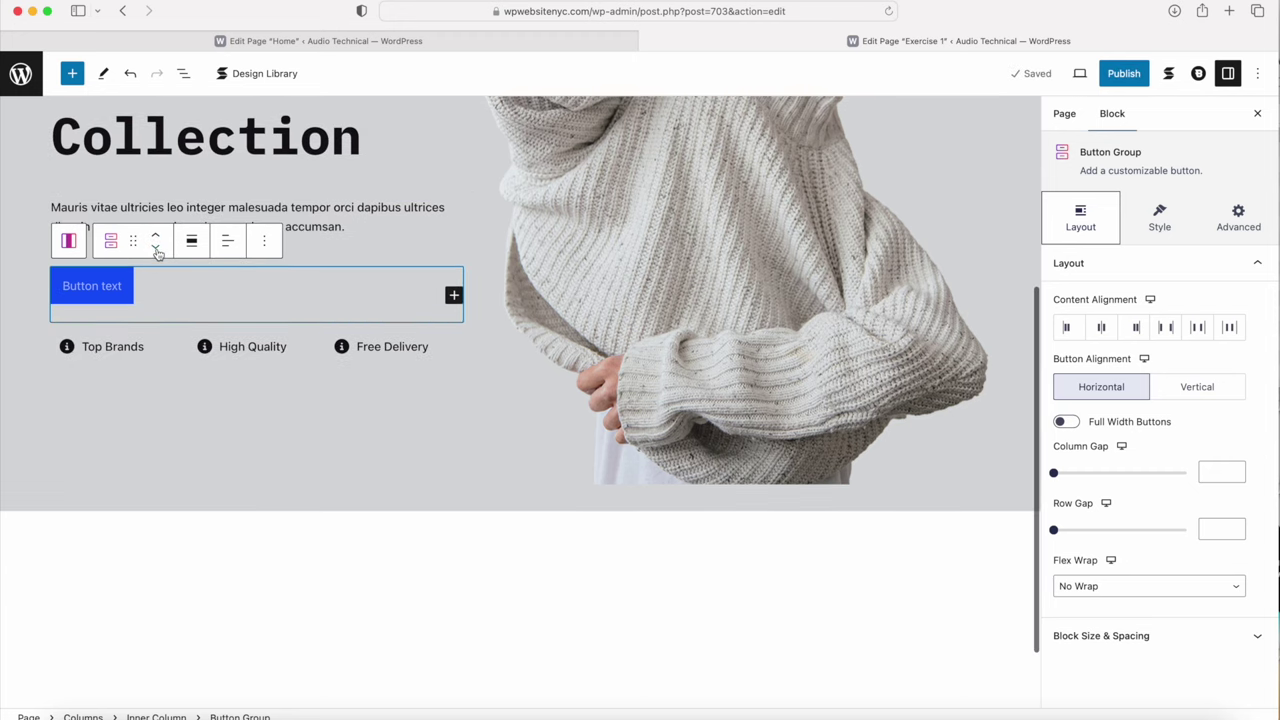
{"action": "left_click", "coordinate": [155, 245]}
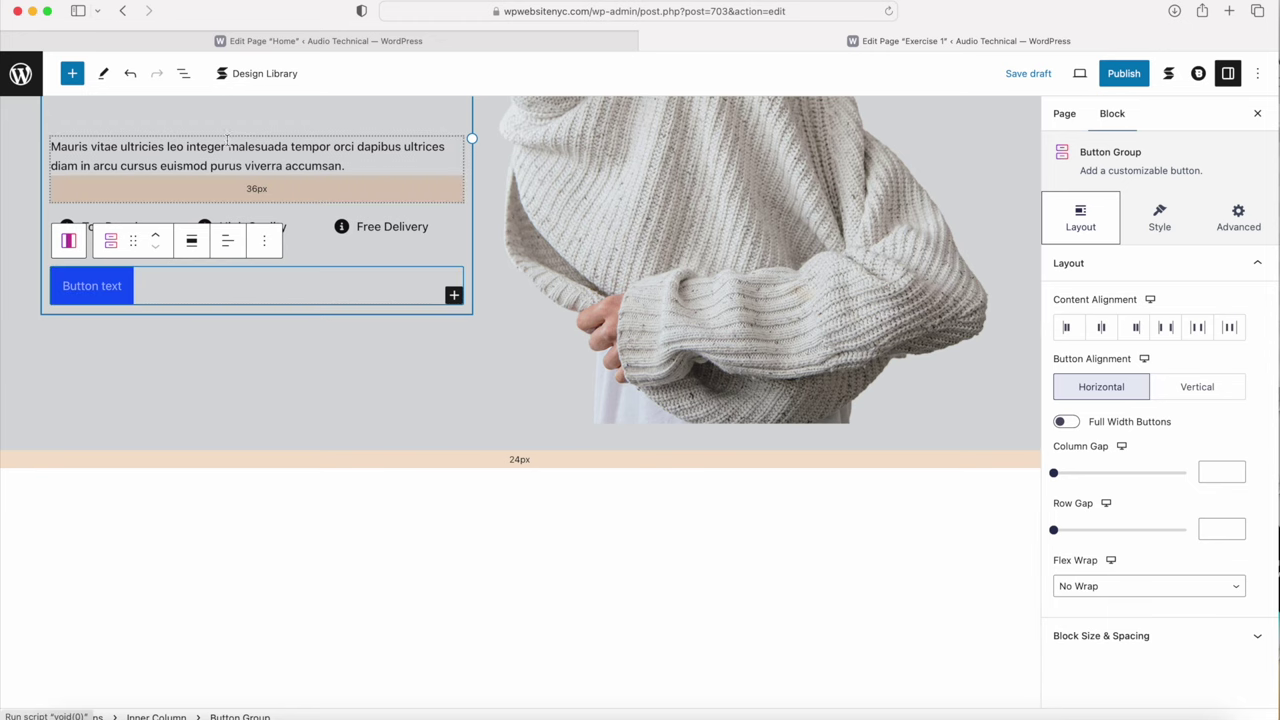
Step: Copy 'Explore Shop' from the Home page button into the new button's label
{"action": "left_click", "coordinate": [298, 41]}
{"action": "left_click", "coordinate": [148, 532]}
{"action": "left_click_drag", "start_coordinate": [143, 537], "coordinate": [66, 533]}
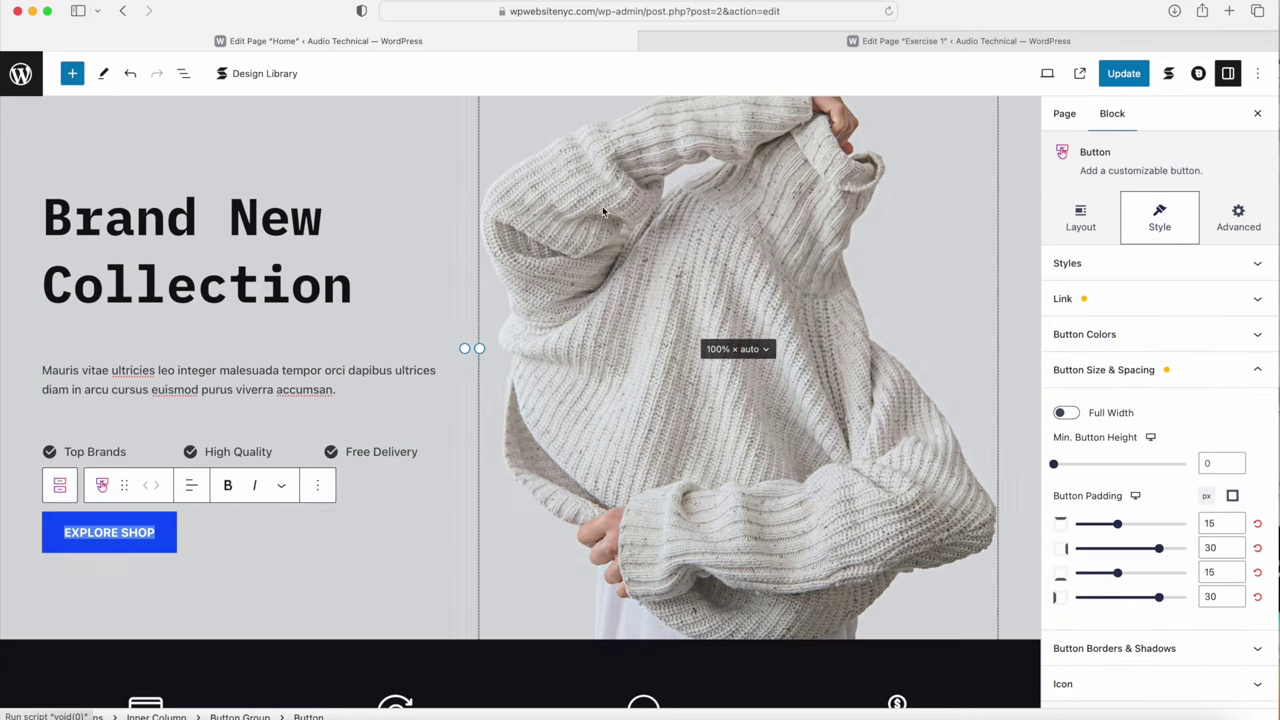
{"action": "left_click", "coordinate": [745, 42]}
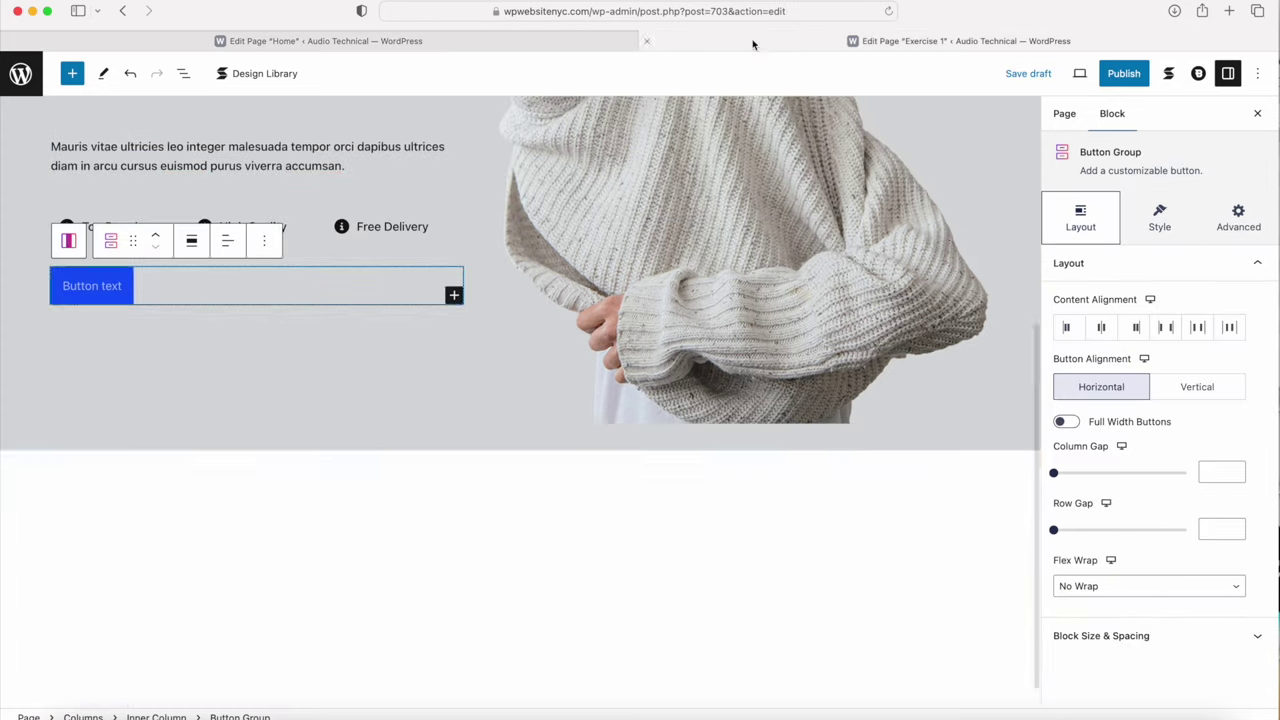
{"action": "left_click", "coordinate": [108, 286]}
{"action": "type", "text": "Explore Shop"}
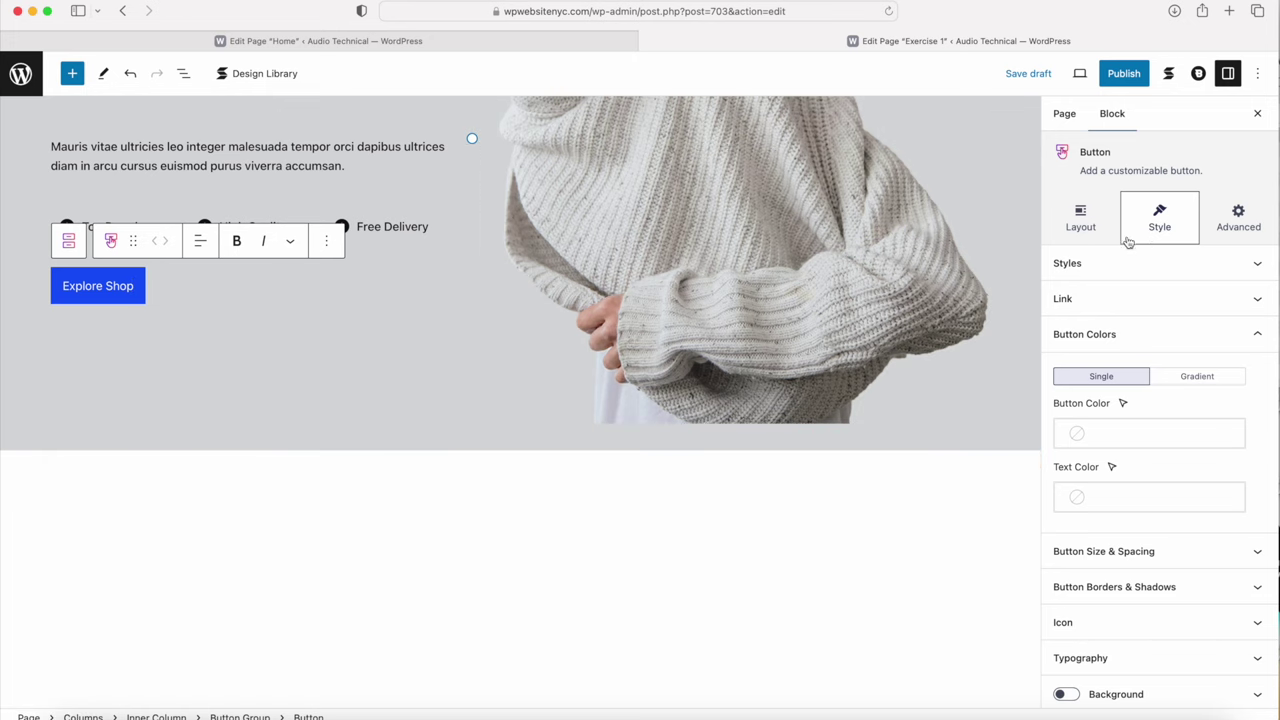
Step: Start entering a link address in the button's link settings
{"action": "left_click", "coordinate": [1129, 308]}
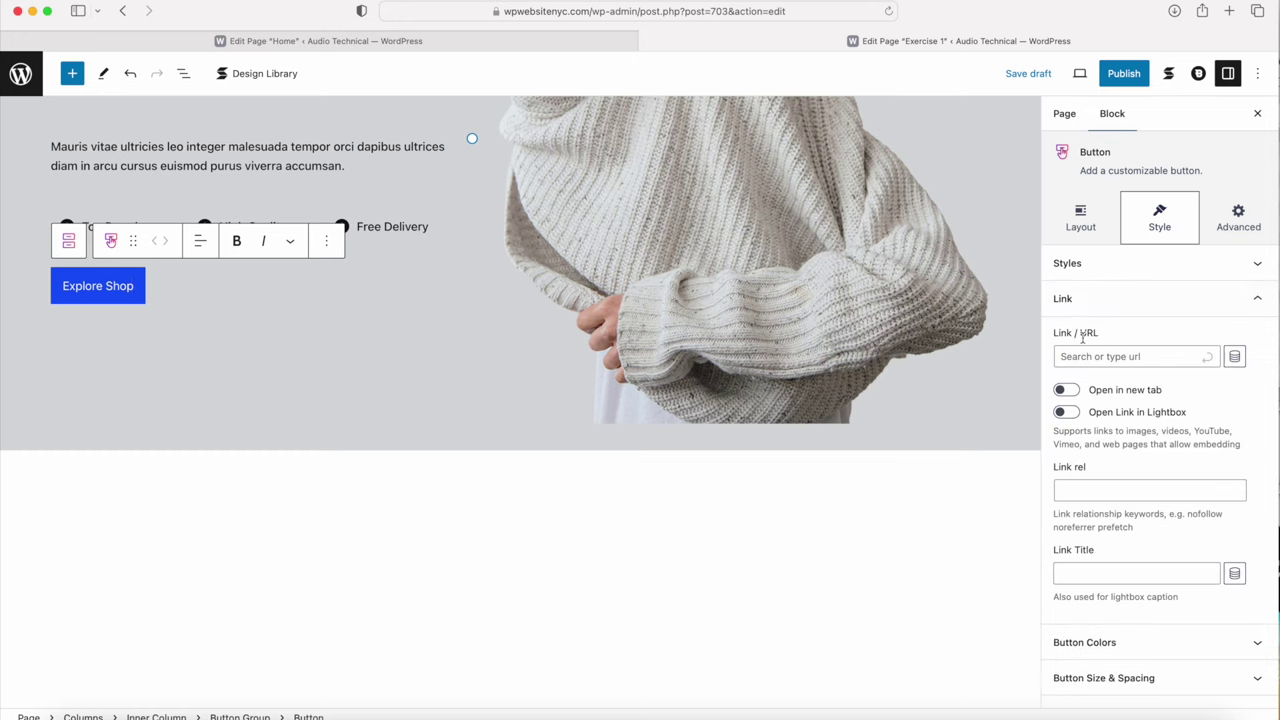
{"action": "left_click", "coordinate": [1063, 358]}
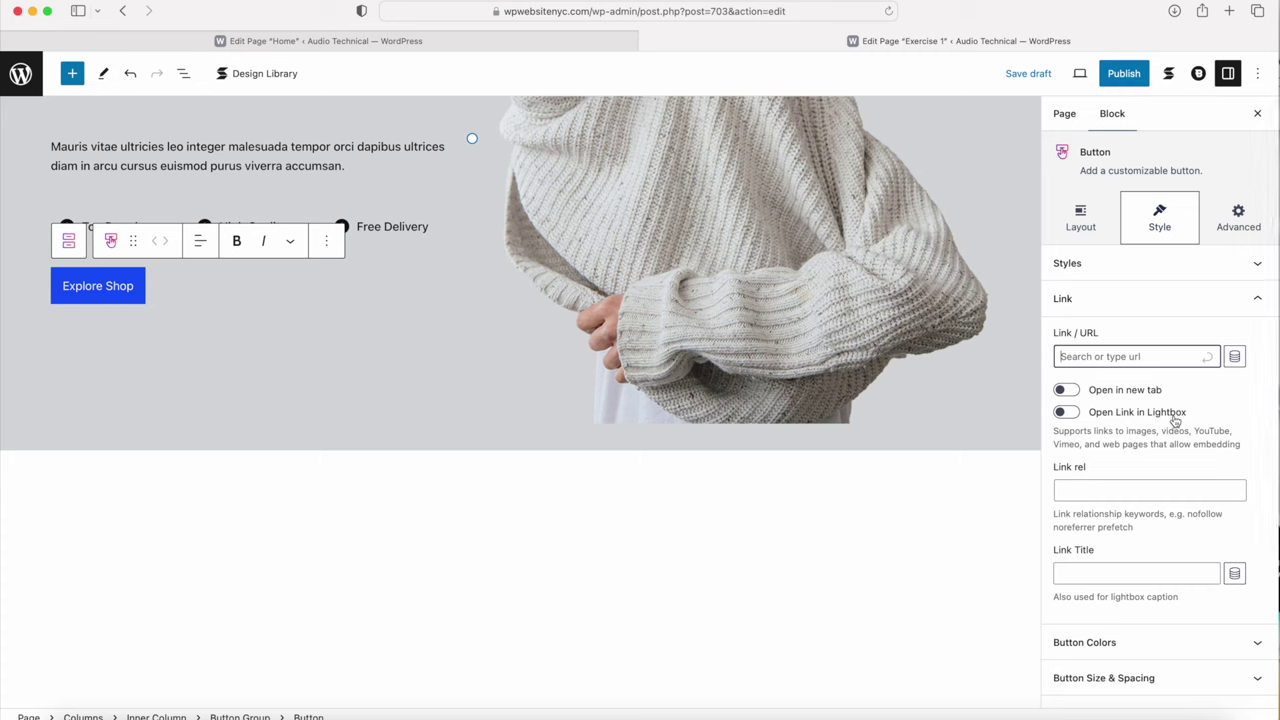
{"action": "scroll", "coordinate": [1175, 421], "scroll_direction": "down", "scroll_amount": 1}
{"action": "scroll", "coordinate": [1175, 421], "scroll_direction": "down", "scroll_amount": 4}
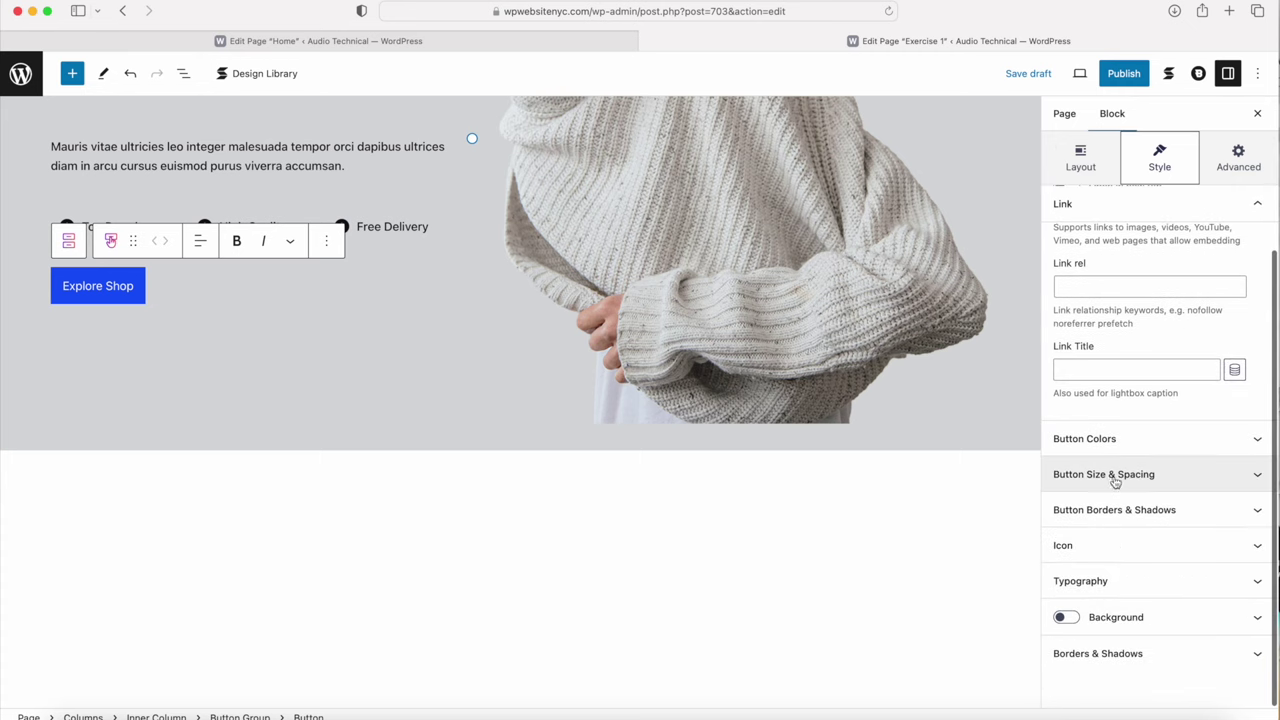
Step: Unlink Button Padding and set top 15, right 30, bottom 15, left 30
{"action": "left_click", "coordinate": [1117, 476]}
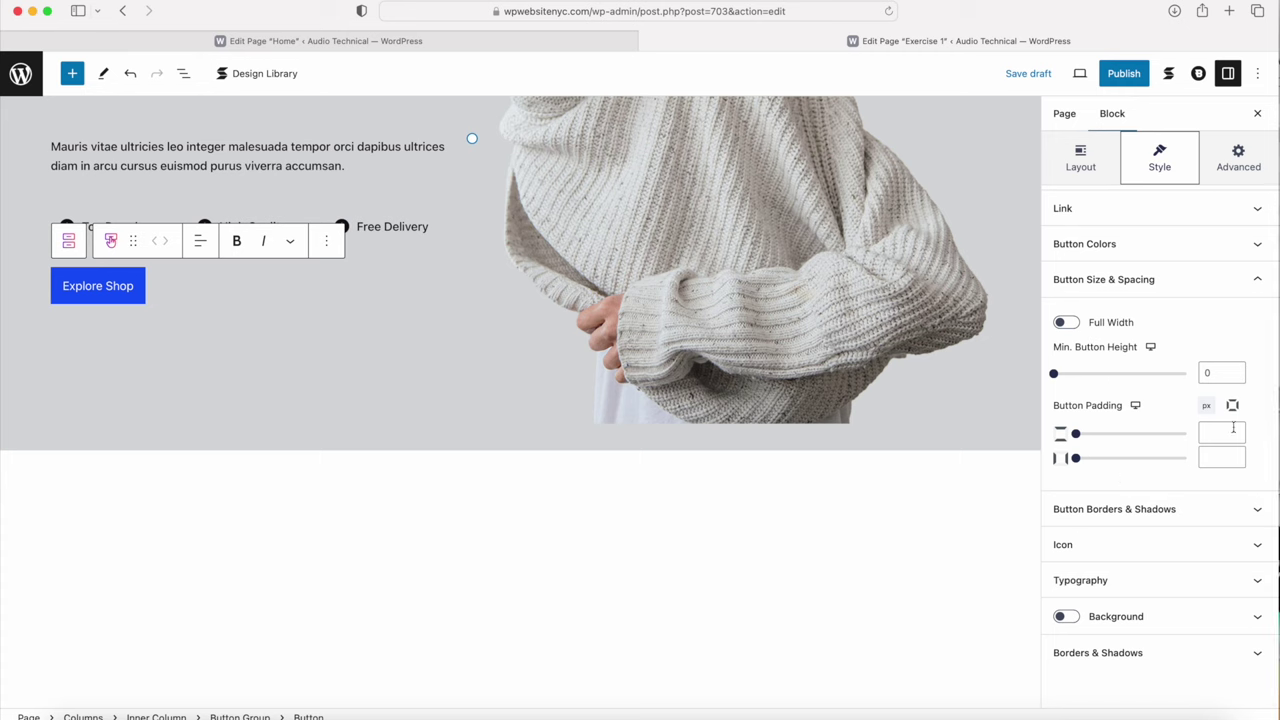
{"action": "left_click", "coordinate": [1232, 405]}
{"action": "left_click", "coordinate": [1226, 433]}
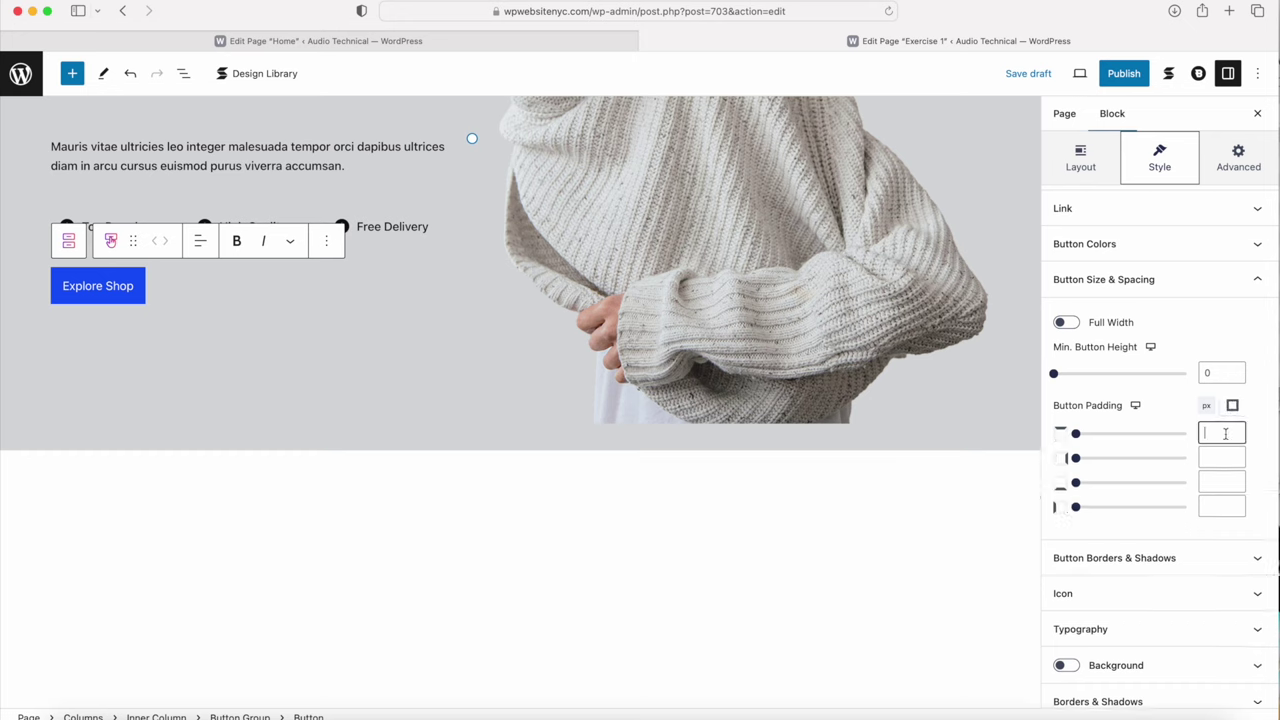
{"action": "type", "text": "15"}
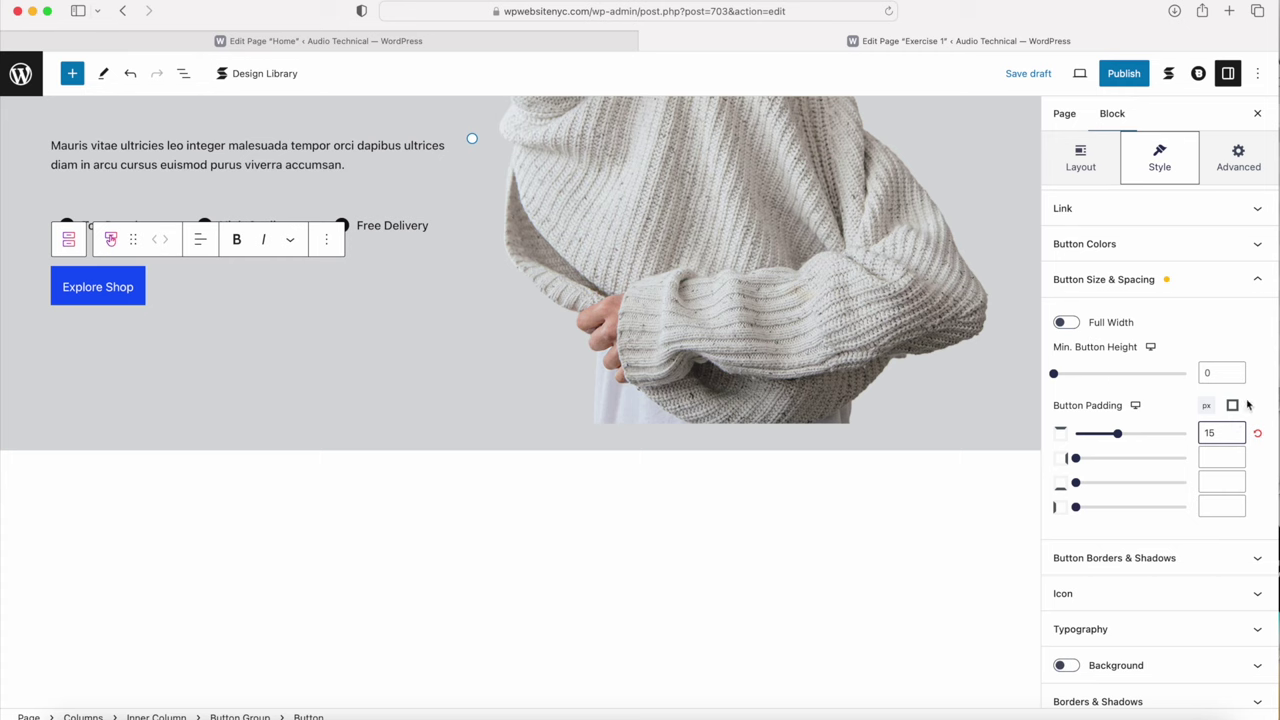
{"action": "left_click", "coordinate": [1212, 460]}
{"action": "type", "text": "30"}
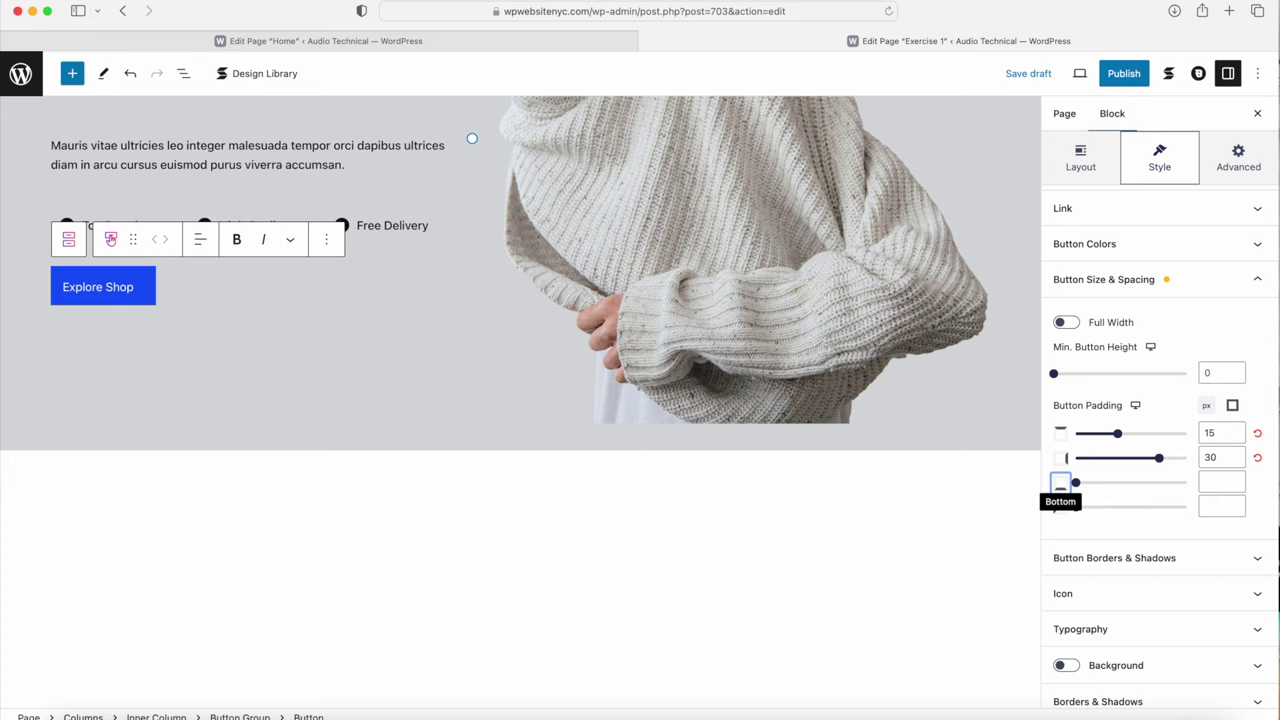
{"action": "left_click", "coordinate": [1221, 482]}
{"action": "type", "text": "15"}
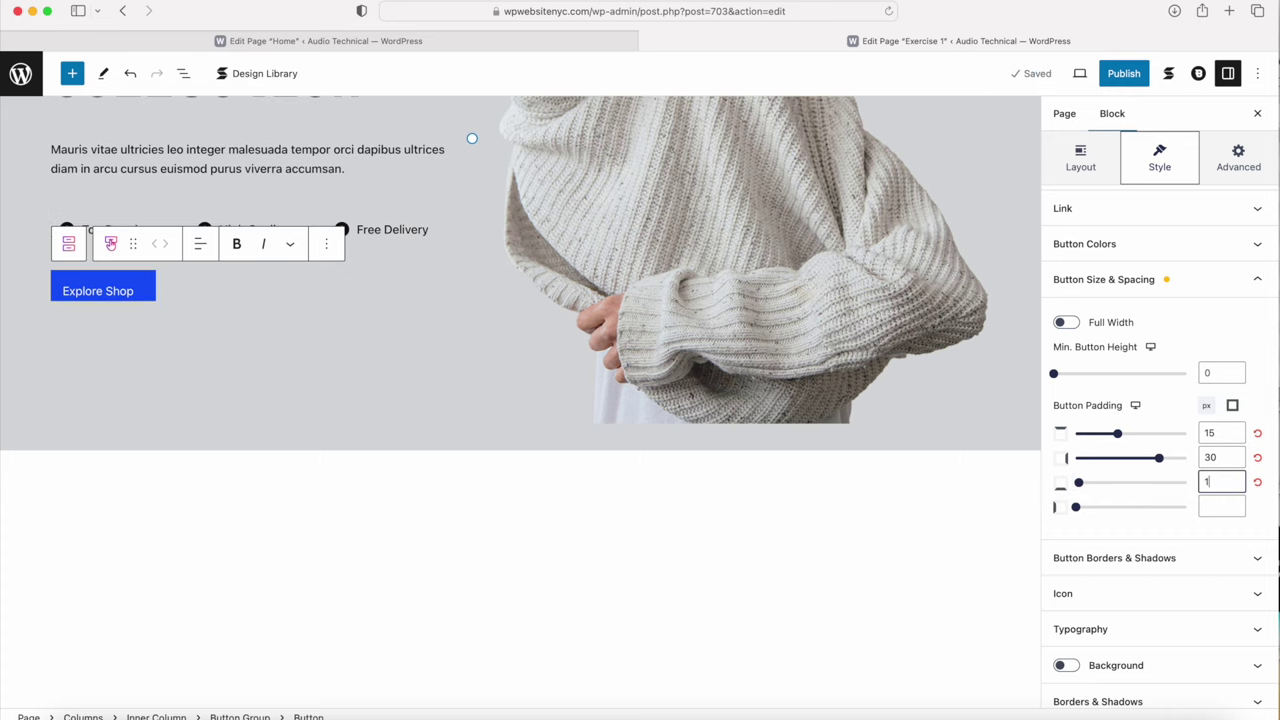
{"action": "left_click", "coordinate": [1221, 502]}
{"action": "type", "text": "30"}
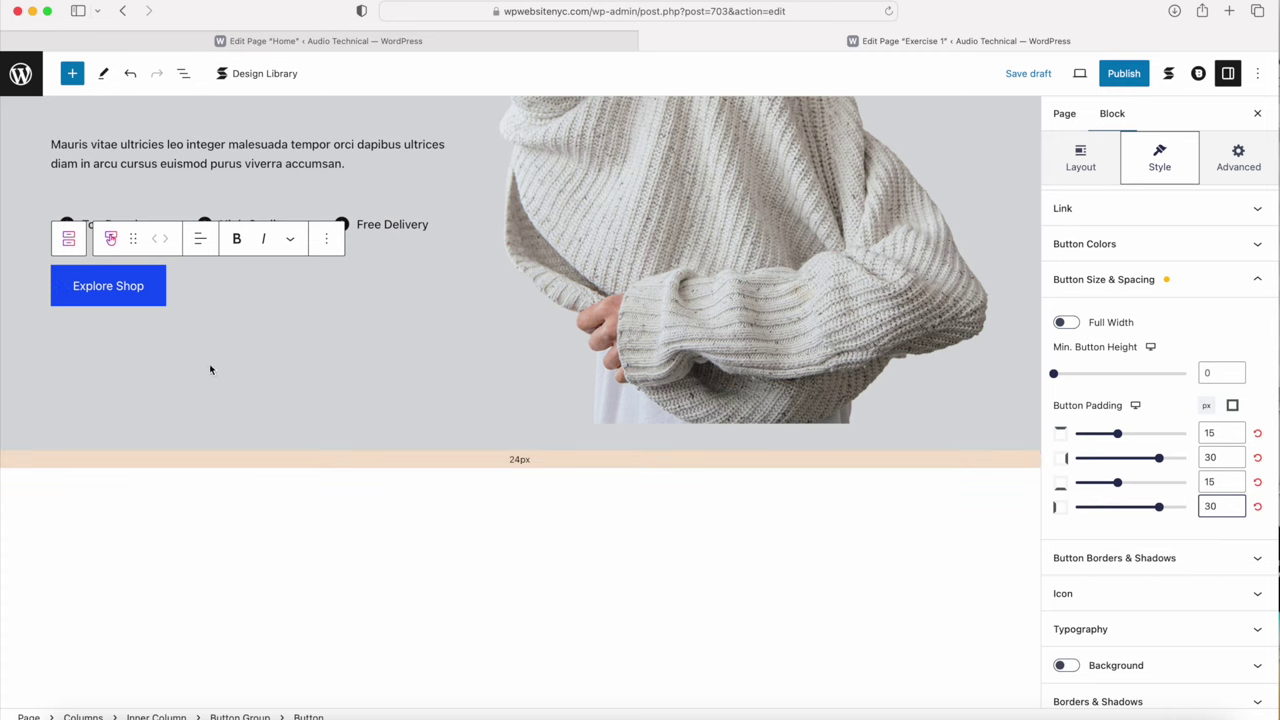
{"action": "left_click", "coordinate": [1085, 629]}
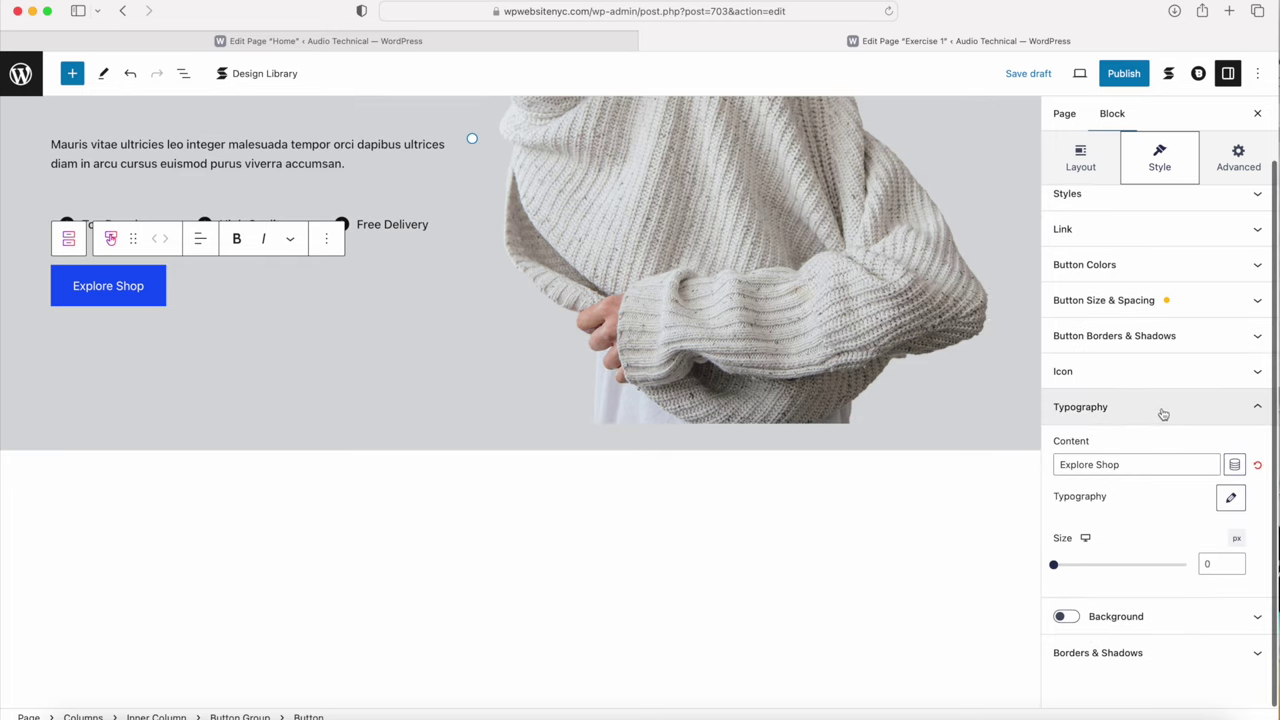
Step: Set the Explore Shop label's transform to Uppercase and font weight to 700
{"action": "left_click", "coordinate": [1232, 499]}
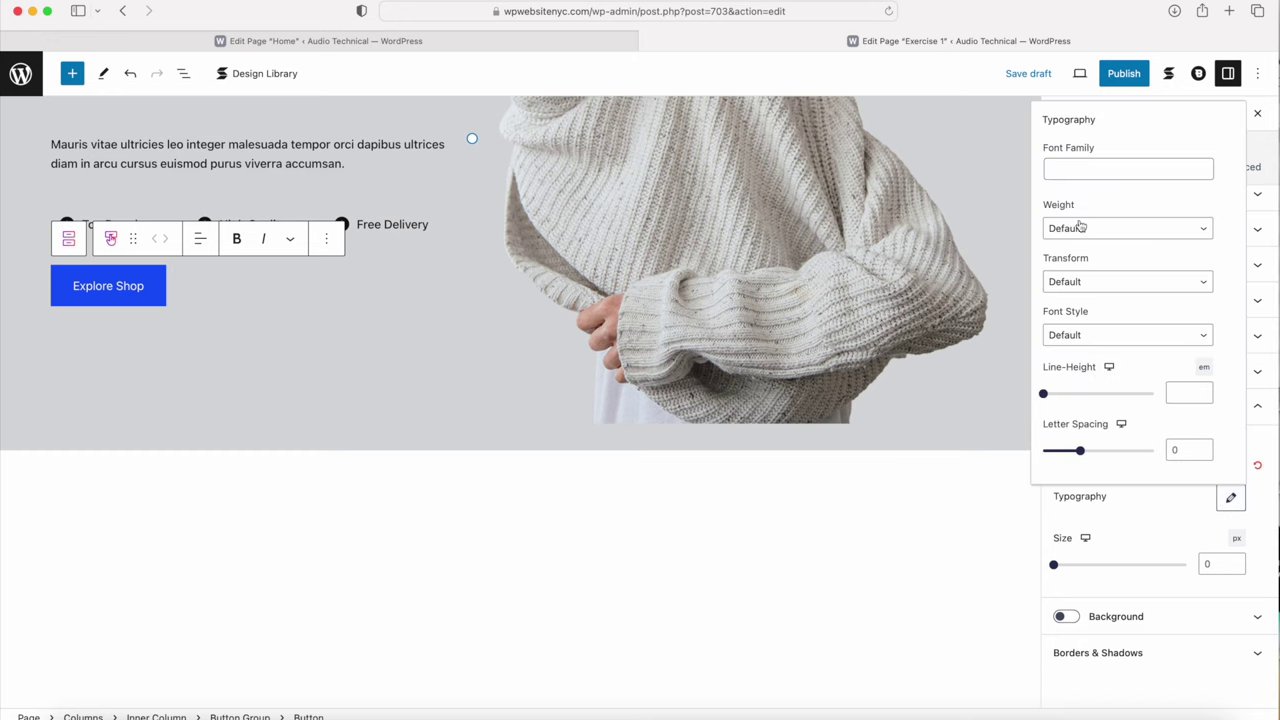
{"action": "left_click", "coordinate": [1080, 280]}
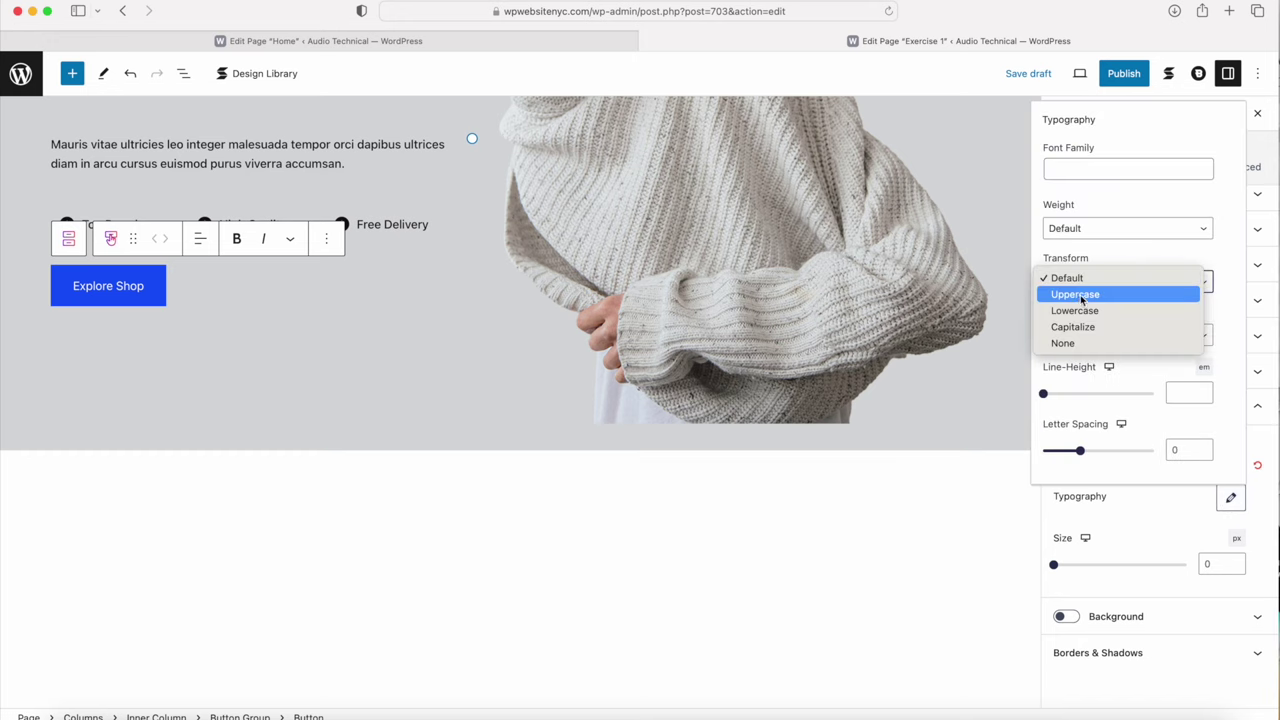
{"action": "left_click", "coordinate": [1081, 295]}
{"action": "left_click", "coordinate": [1077, 234]}
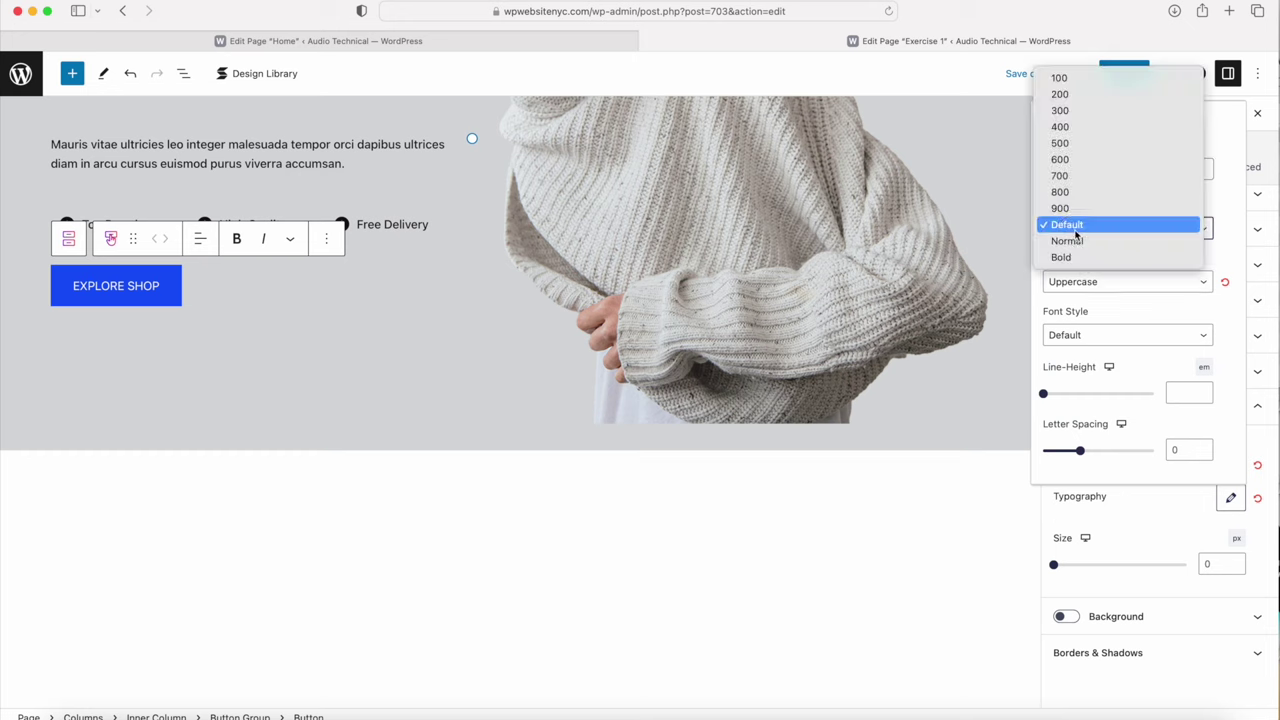
{"action": "left_click", "coordinate": [1068, 176]}
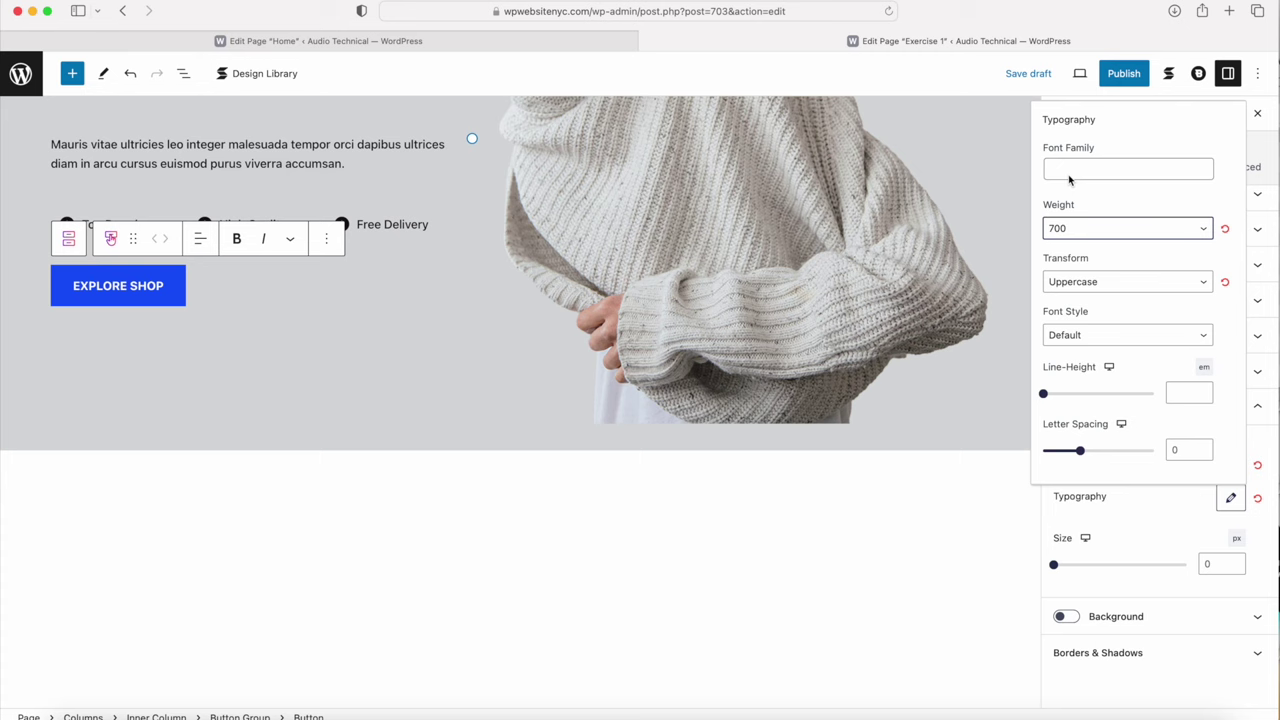
{"action": "left_click", "coordinate": [281, 412]}
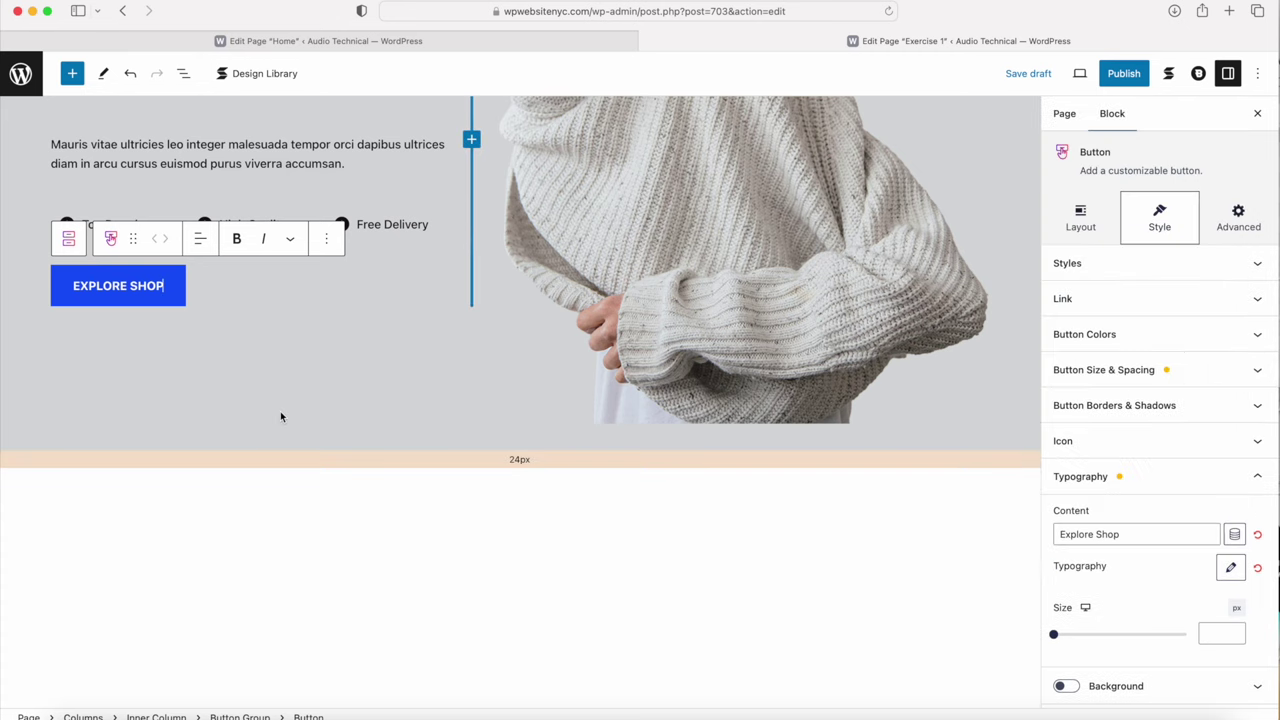
{"action": "left_click", "coordinate": [297, 568]}
{"action": "scroll", "coordinate": [297, 568], "scroll_direction": "up", "scroll_amount": 5}
{"action": "scroll", "coordinate": [295, 569], "scroll_direction": "down", "scroll_amount": 2}
{"action": "left_click", "coordinate": [148, 520]}
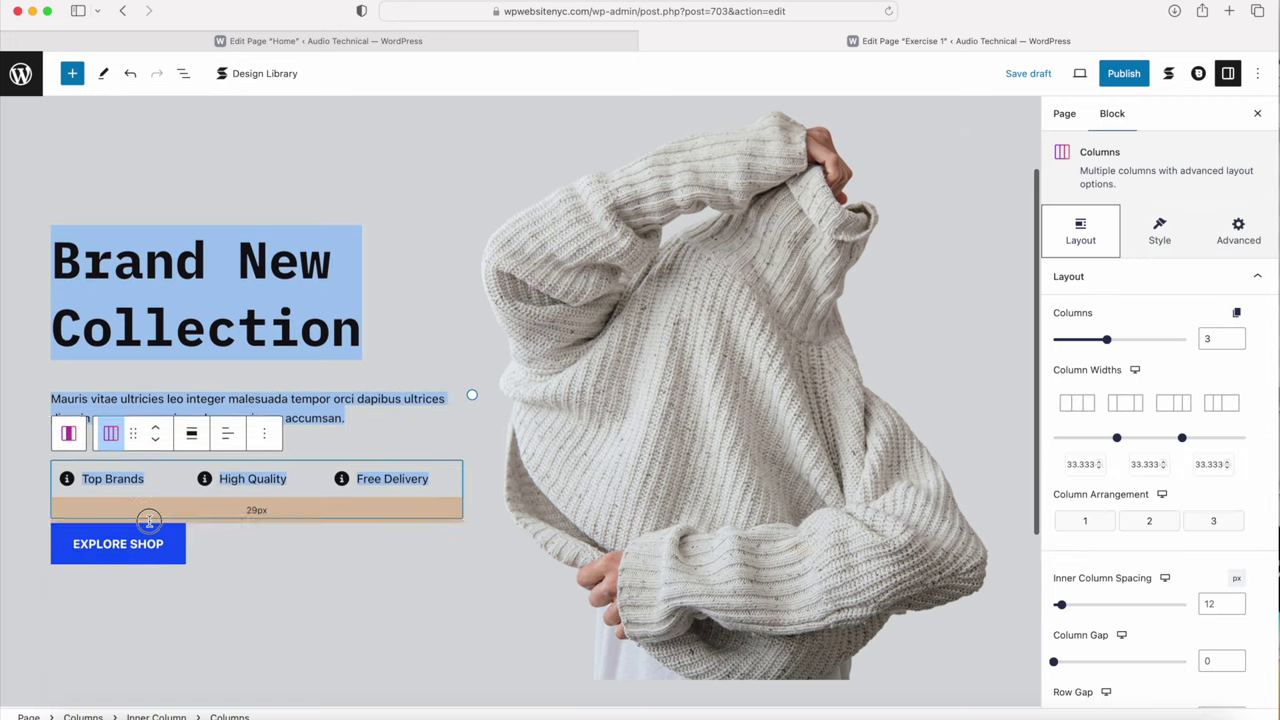
{"action": "left_click", "coordinate": [180, 558]}
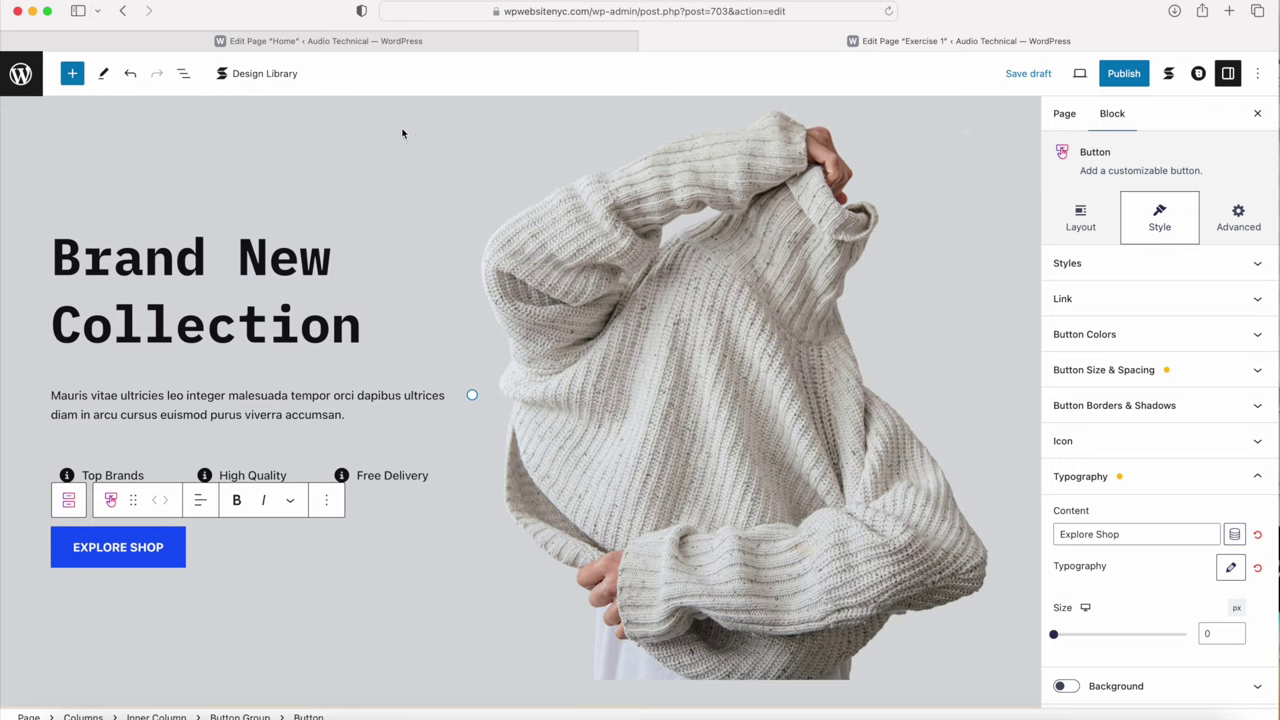
{"action": "left_click", "coordinate": [400, 129]}
{"action": "left_click", "coordinate": [407, 41]}
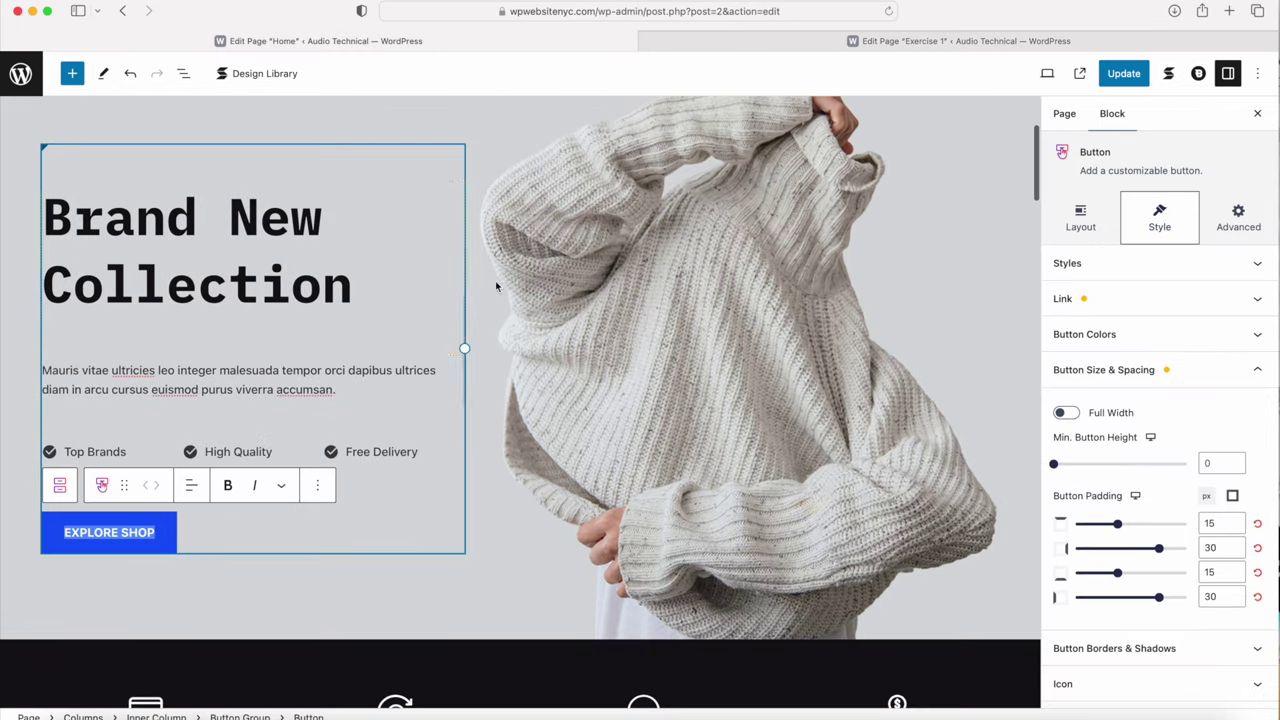
{"action": "scroll", "coordinate": [563, 289], "scroll_direction": "down", "scroll_amount": 5}
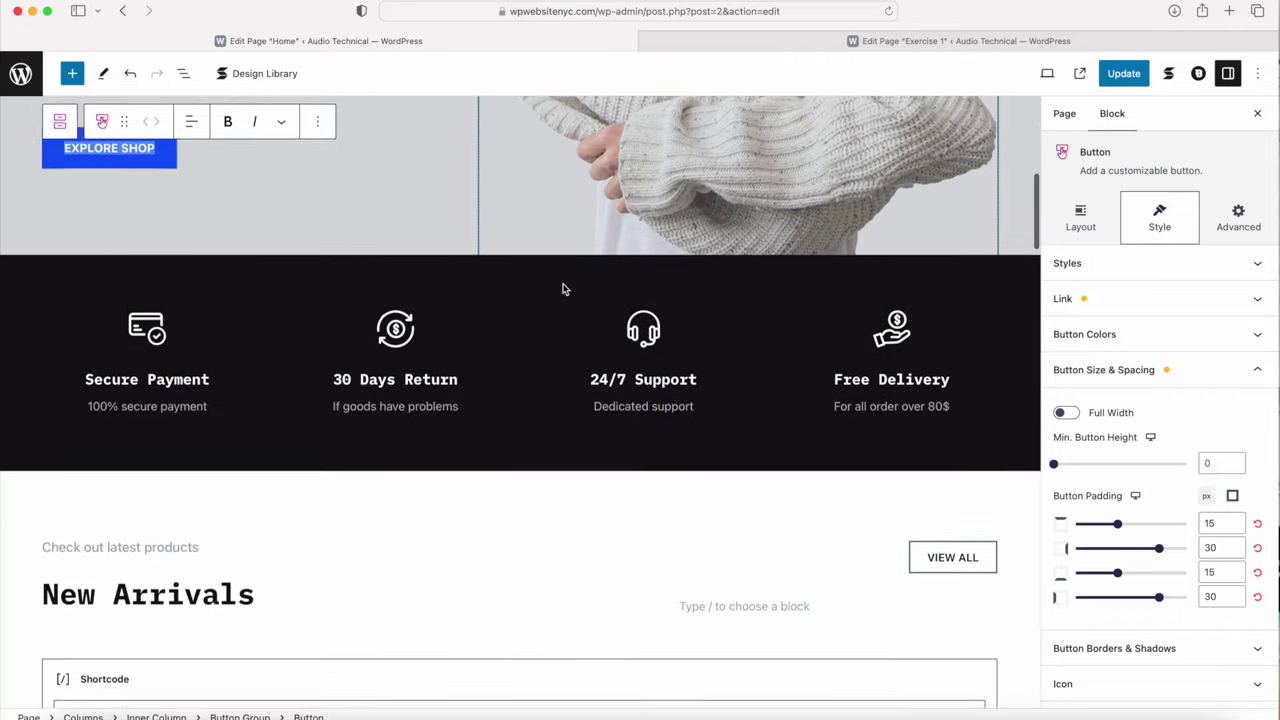
{"action": "scroll", "coordinate": [563, 289], "scroll_direction": "up", "scroll_amount": 5}
{"action": "scroll", "coordinate": [563, 289], "scroll_direction": "down", "scroll_amount": 1}
{"action": "scroll", "coordinate": [563, 289], "scroll_direction": "down", "scroll_amount": 3}
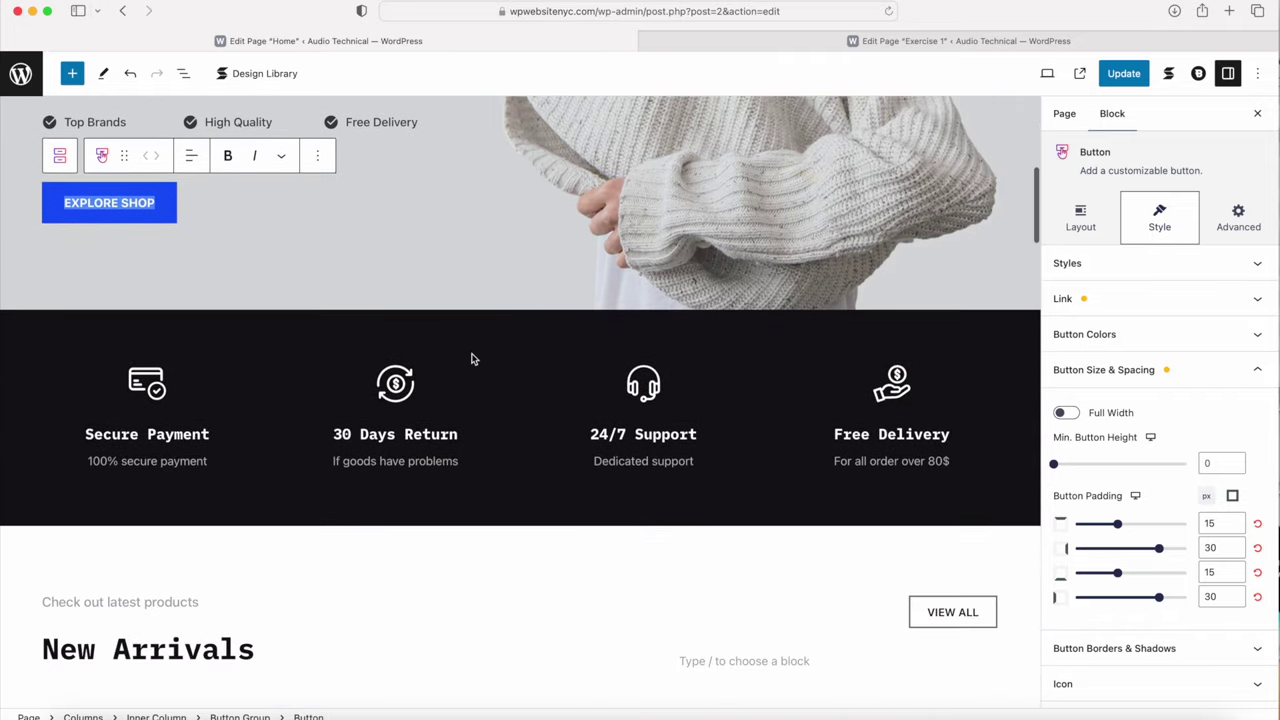
{"action": "left_click", "coordinate": [707, 44]}
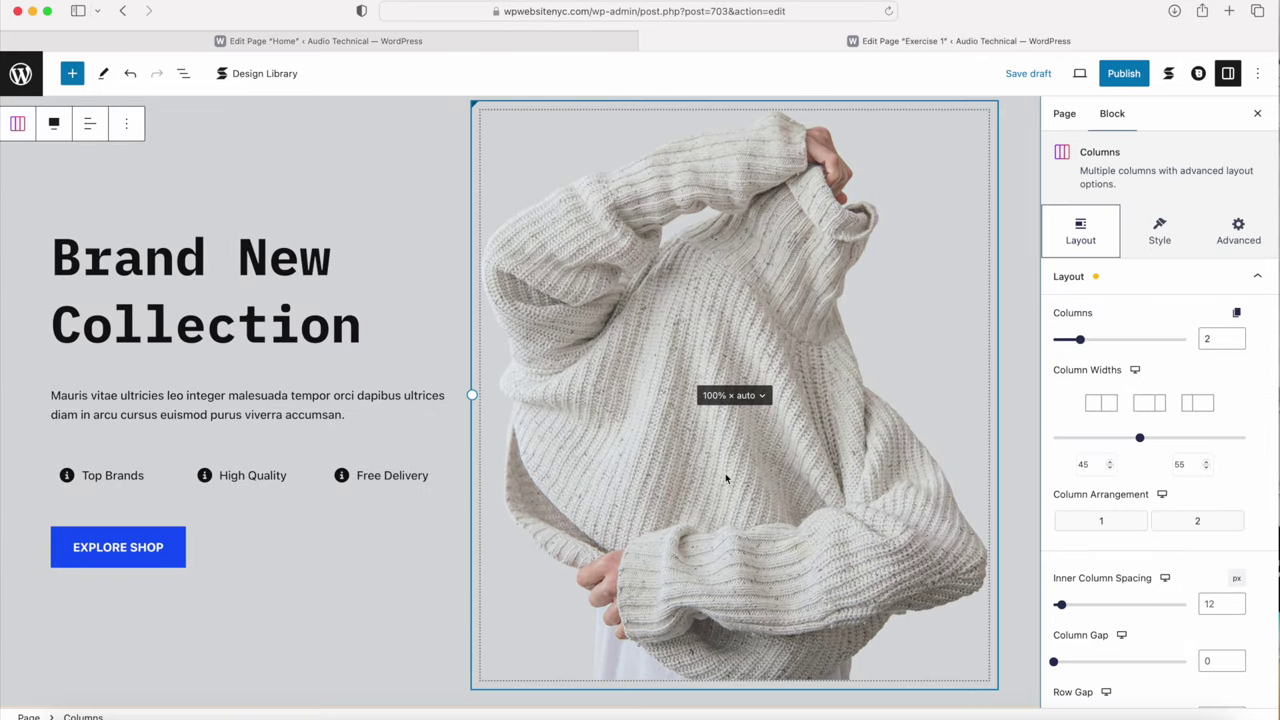
Step: Review the Home page, then add an empty block below the Exercise 1 hero
{"action": "scroll", "coordinate": [725, 473], "scroll_direction": "down", "scroll_amount": 5}
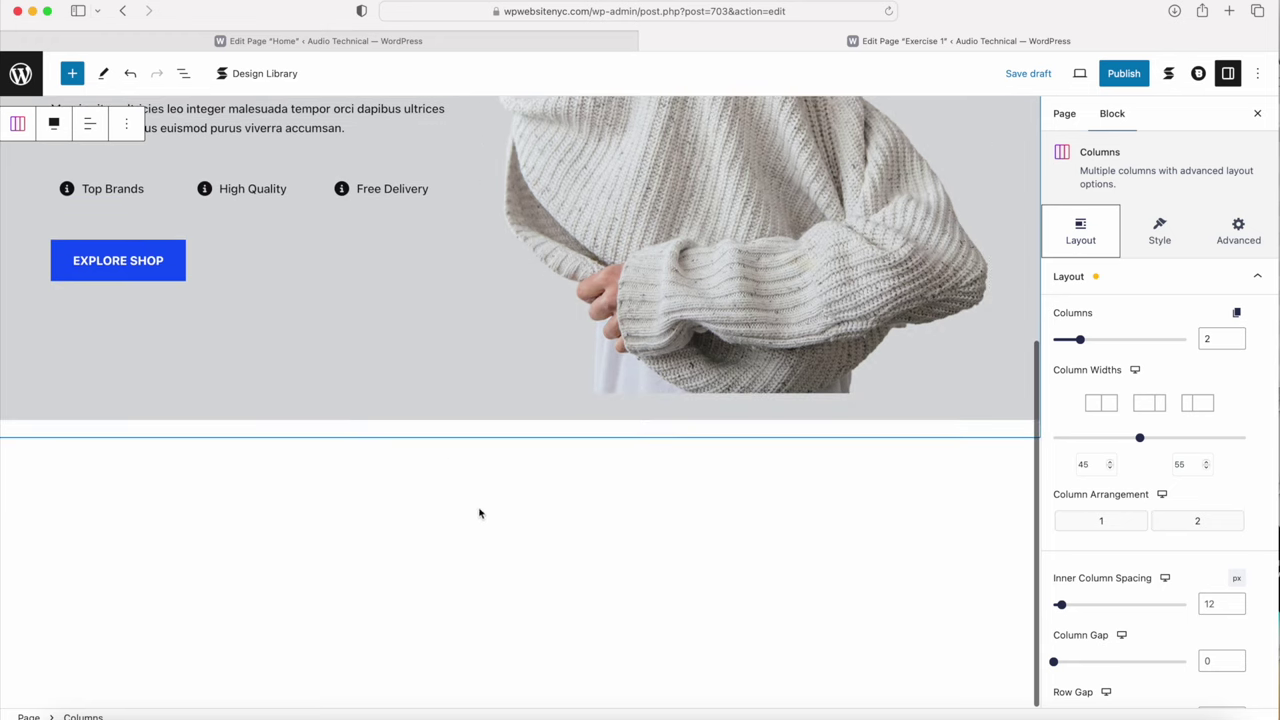
{"action": "left_click", "coordinate": [523, 41]}
{"action": "scroll", "coordinate": [257, 480], "scroll_direction": "down", "scroll_amount": 1}
{"action": "scroll", "coordinate": [257, 480], "scroll_direction": "down", "scroll_amount": 7}
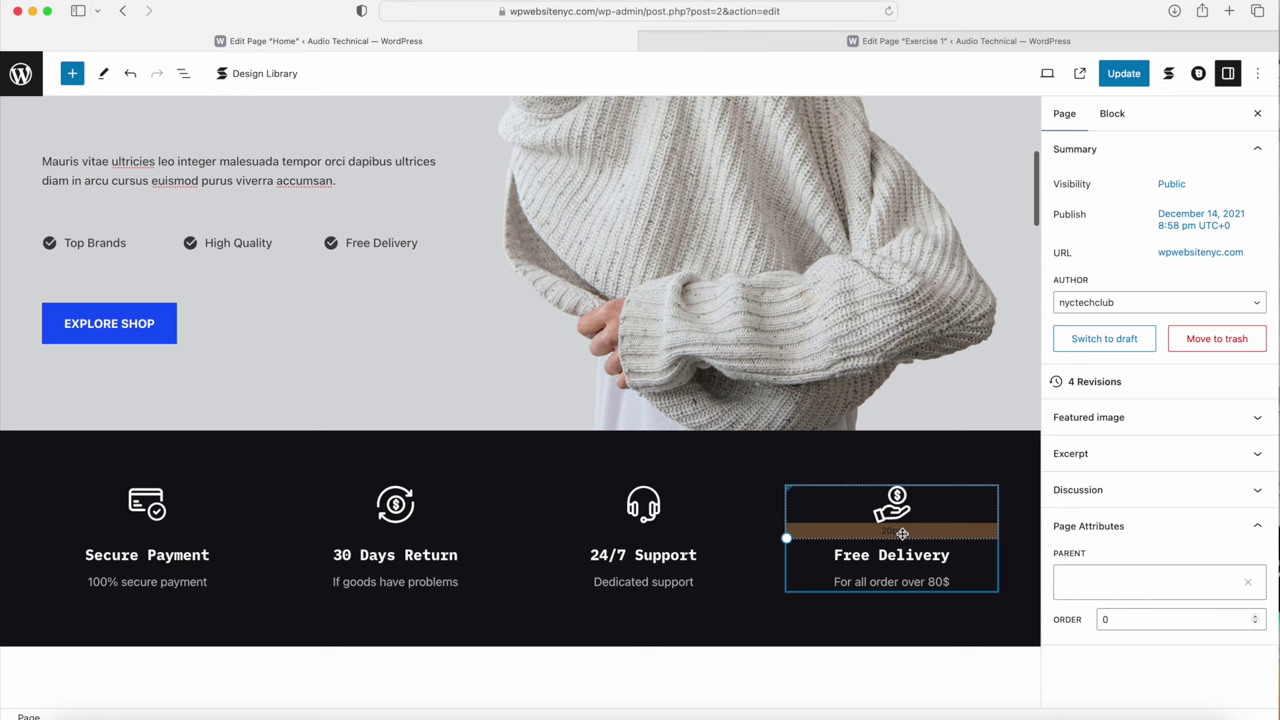
{"action": "scroll", "coordinate": [900, 500], "scroll_direction": "down", "scroll_amount": 5}
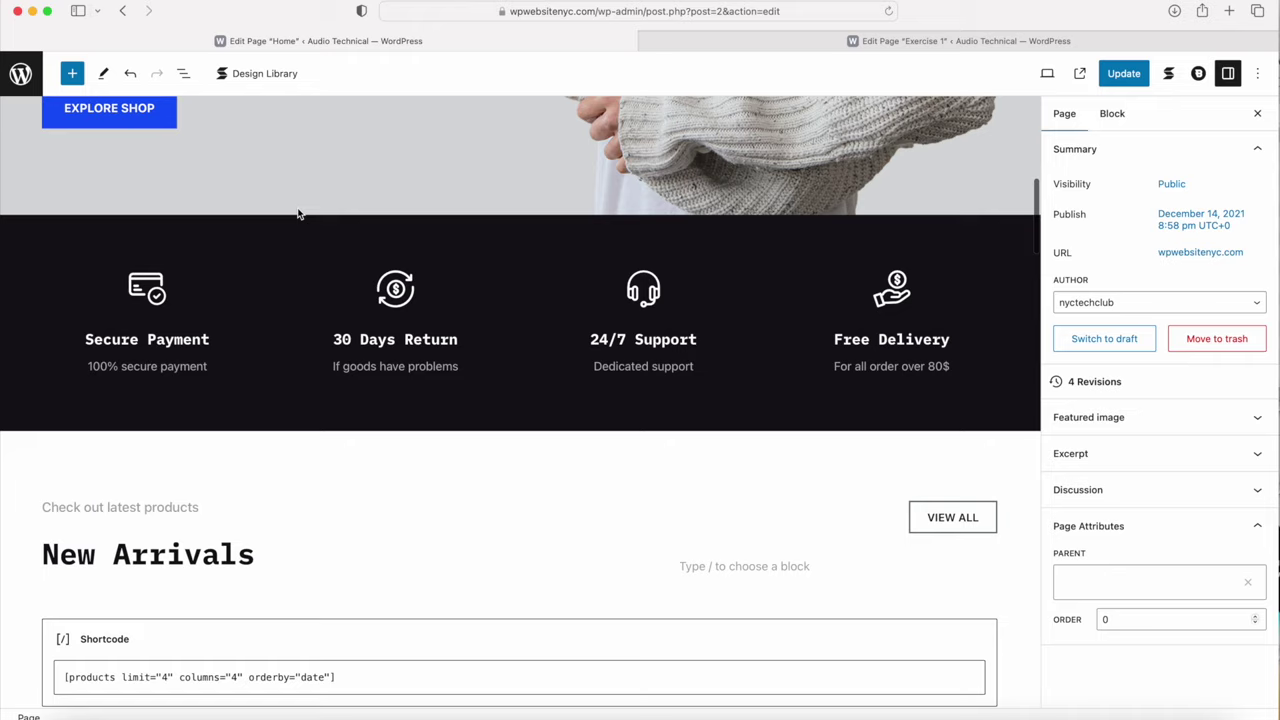
{"action": "left_click", "coordinate": [770, 41]}
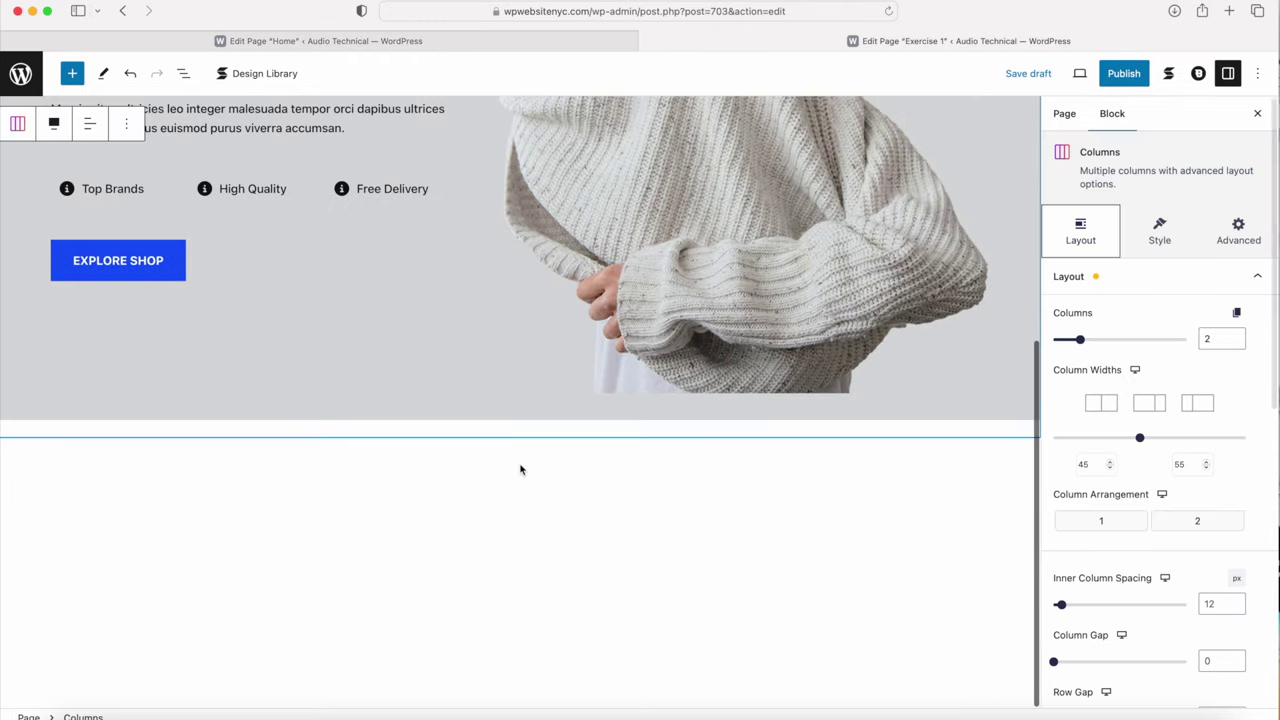
{"action": "left_click", "coordinate": [619, 514]}
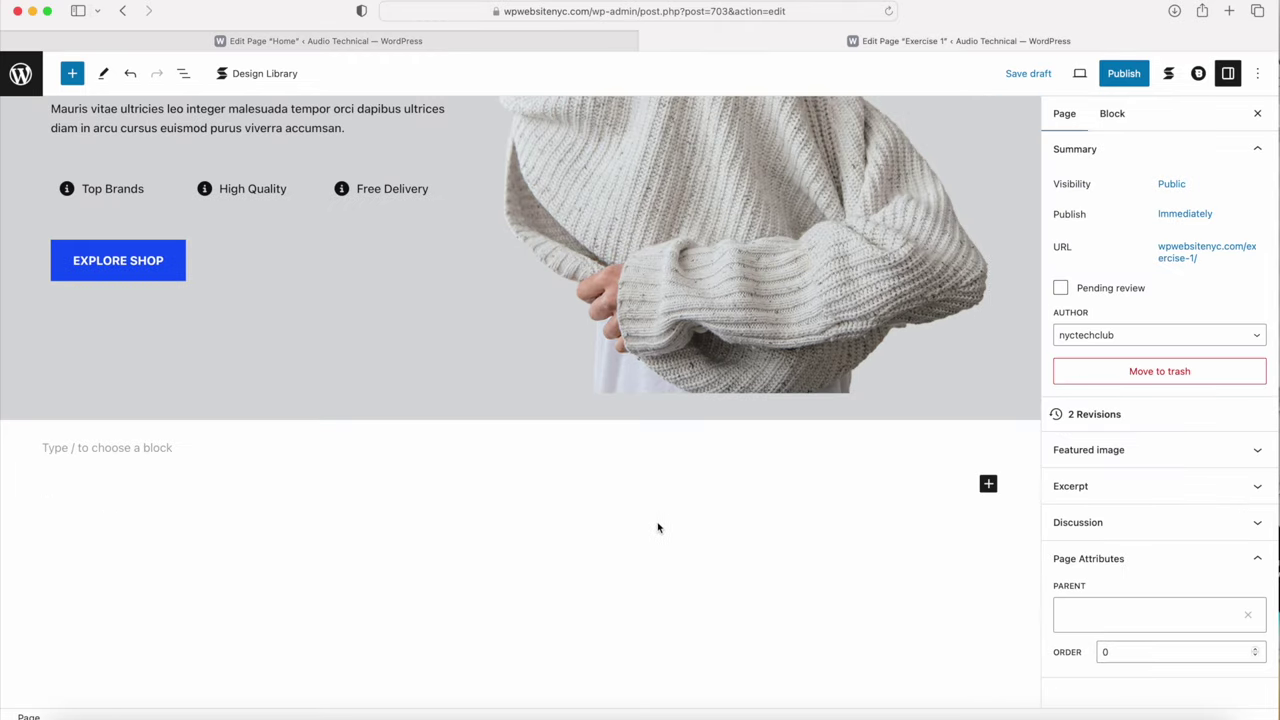
{"action": "left_click", "coordinate": [988, 484]}
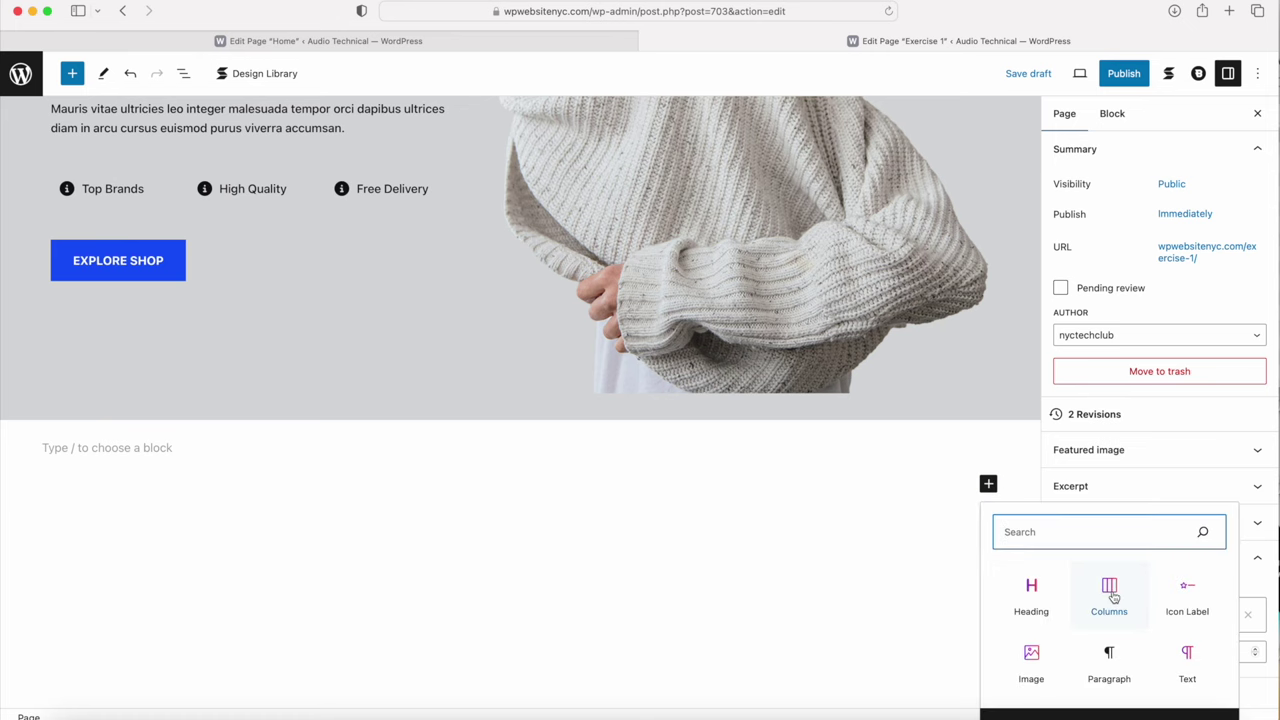
Step: Insert a 25/25/25/25 Stackable Columns row below the hero, set to Align Full with boxed content
{"action": "left_click", "coordinate": [1110, 595]}
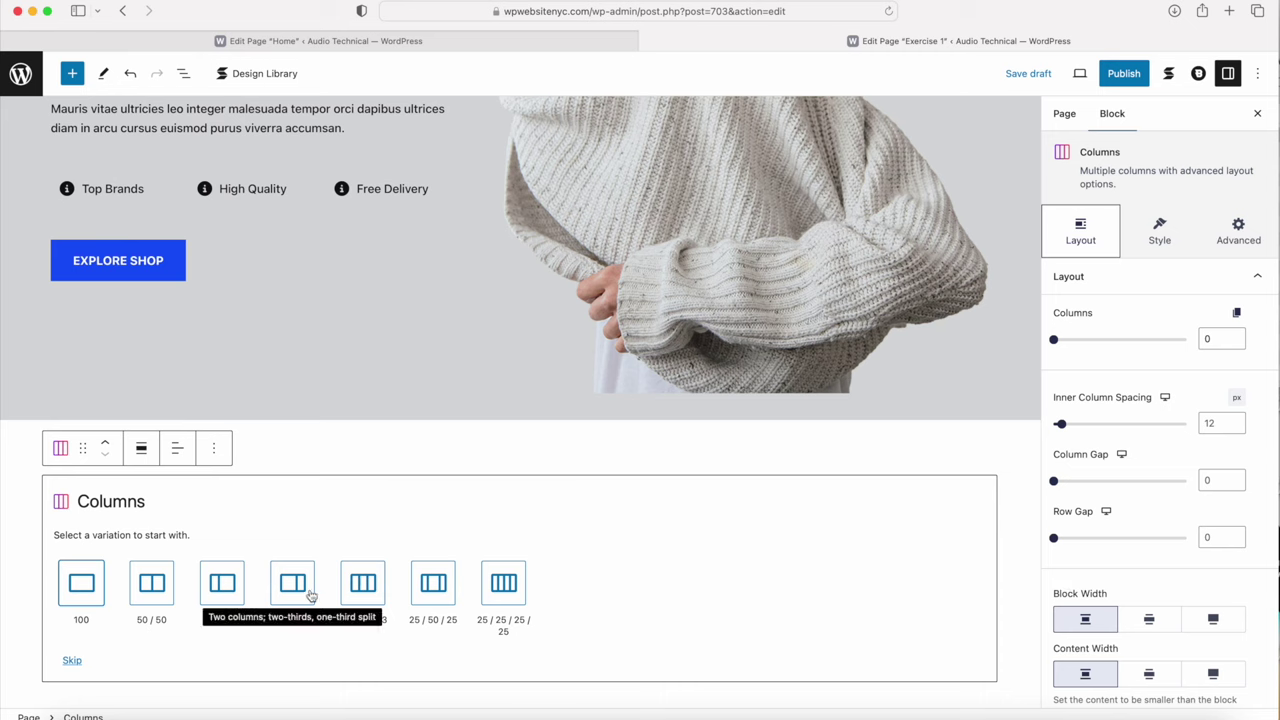
{"action": "left_click", "coordinate": [504, 584]}
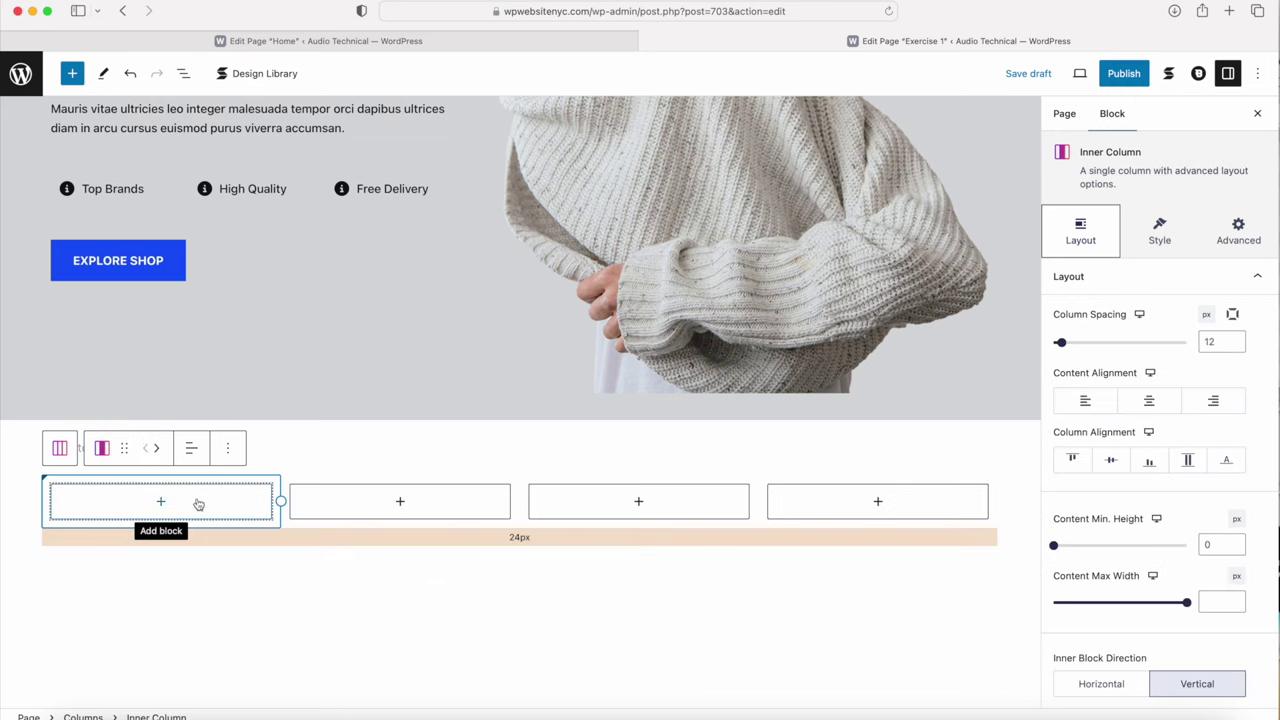
{"action": "left_click", "coordinate": [60, 452]}
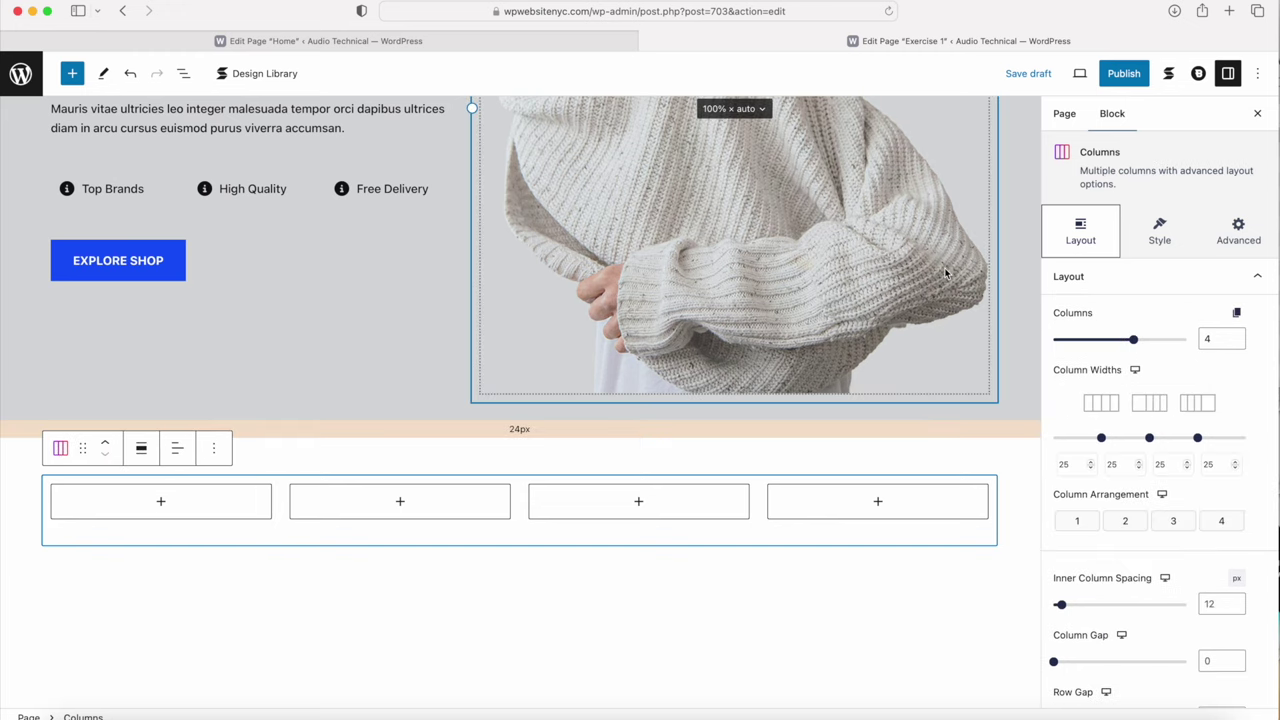
{"action": "scroll", "coordinate": [1151, 291], "scroll_direction": "down", "scroll_amount": 8}
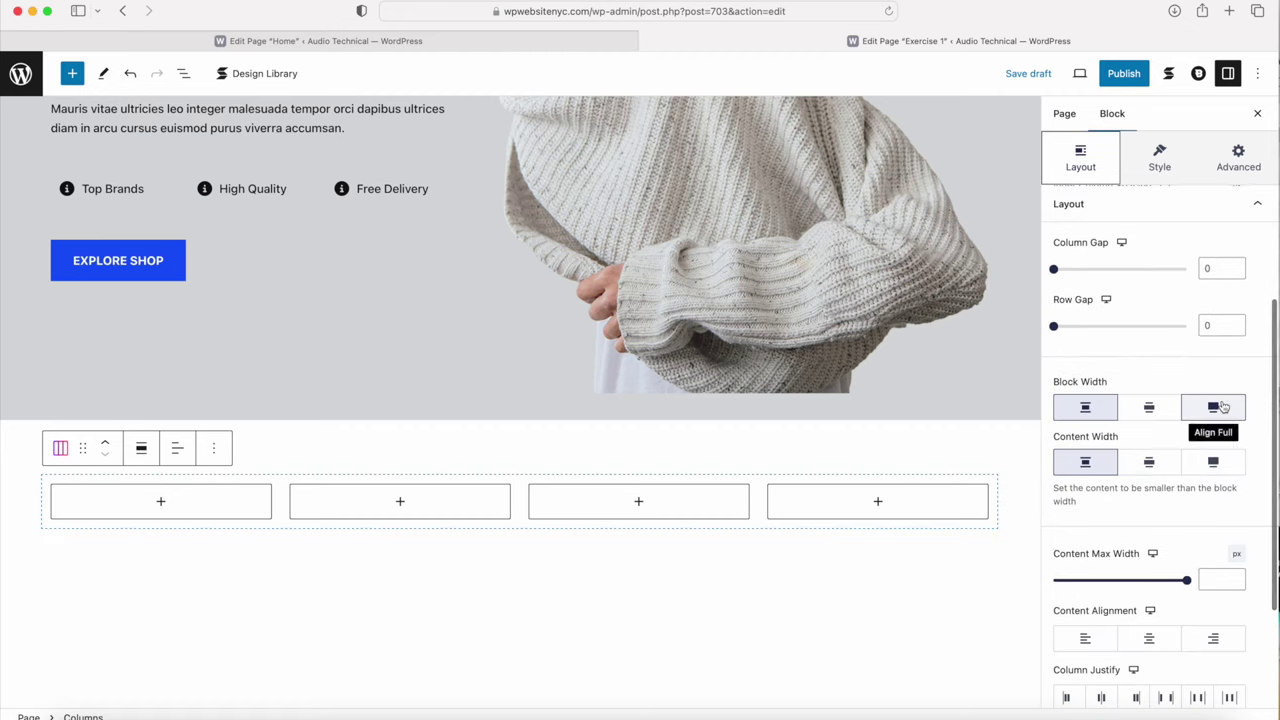
{"action": "left_click", "coordinate": [1213, 407]}
{"action": "left_click", "coordinate": [1090, 466]}
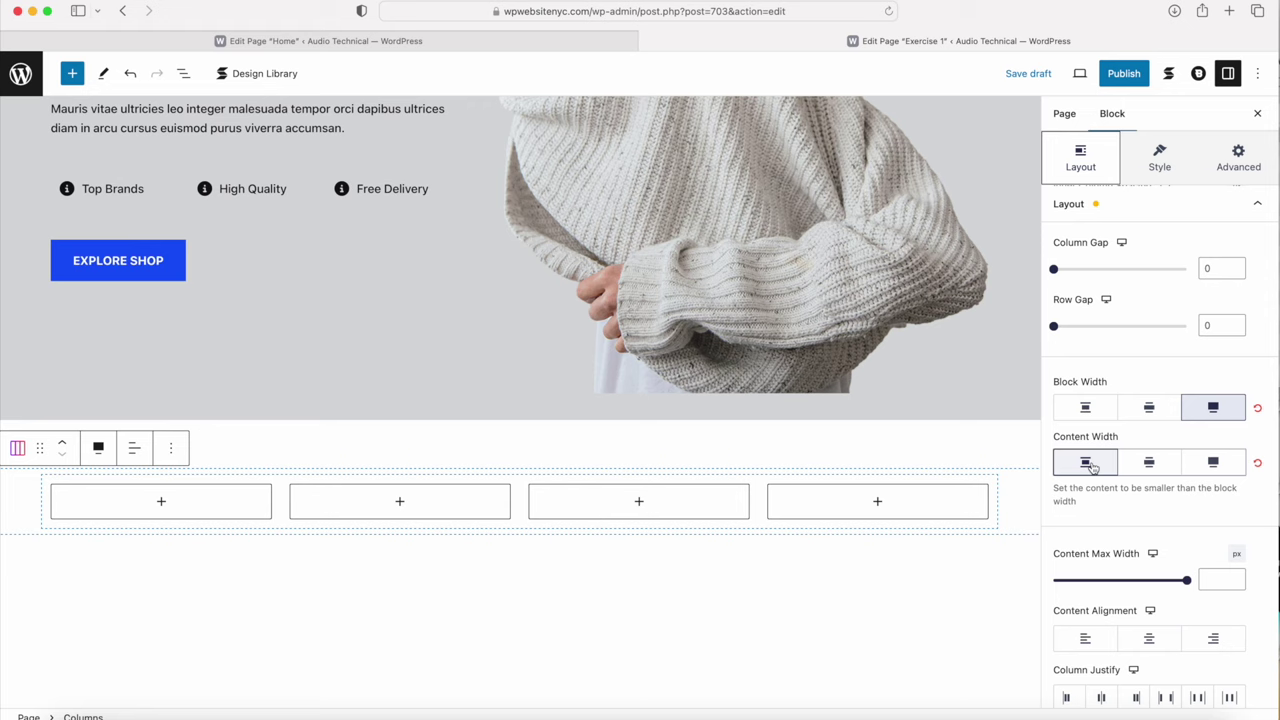
{"action": "left_click", "coordinate": [853, 447]}
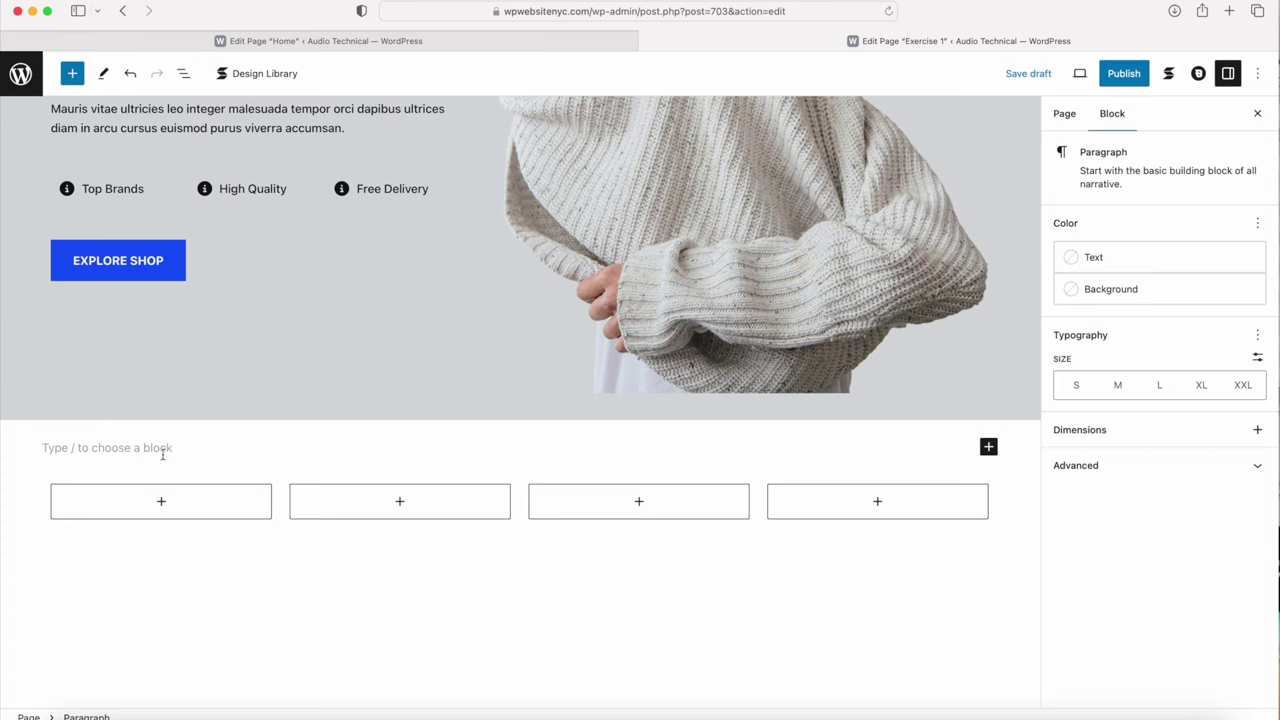
Step: Delete the stray empty paragraph and adjust the spacing above the four-column row
{"action": "key", "text": "BackSpace"}
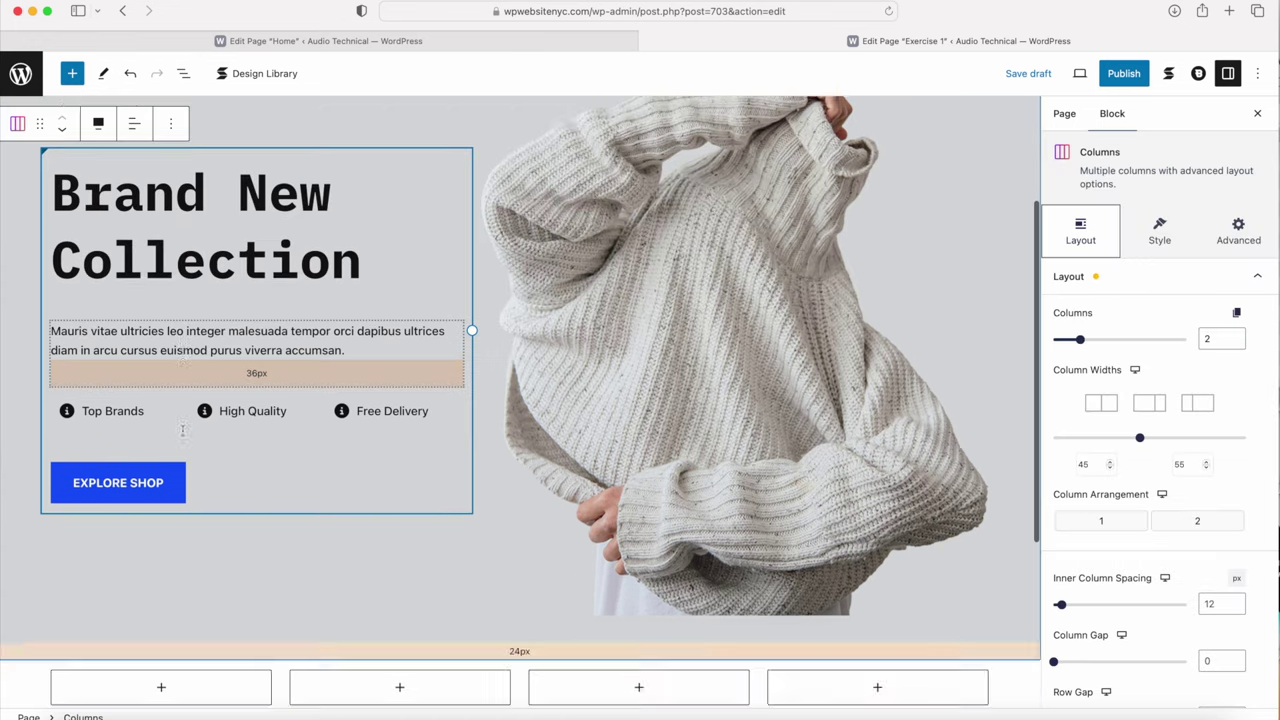
{"action": "scroll", "coordinate": [120, 410], "scroll_direction": "down", "scroll_amount": 5}
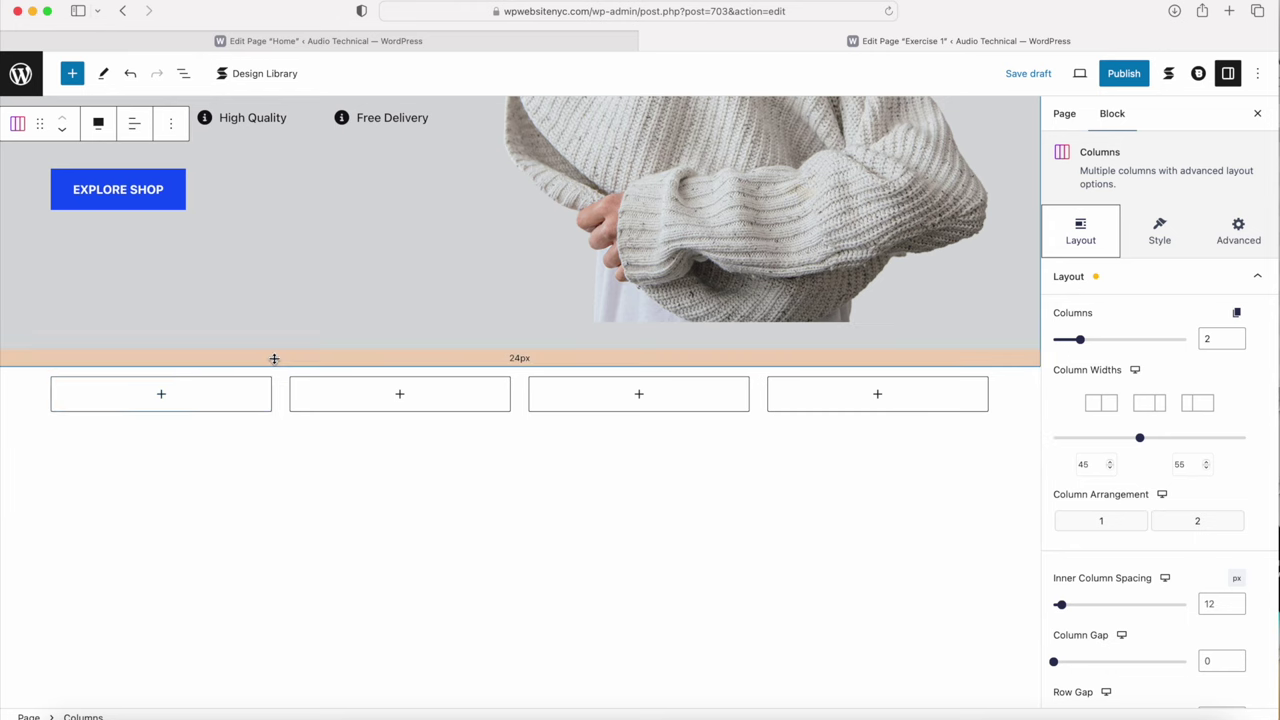
{"action": "left_click_drag", "start_coordinate": [271, 366], "coordinate": [293, 347]}
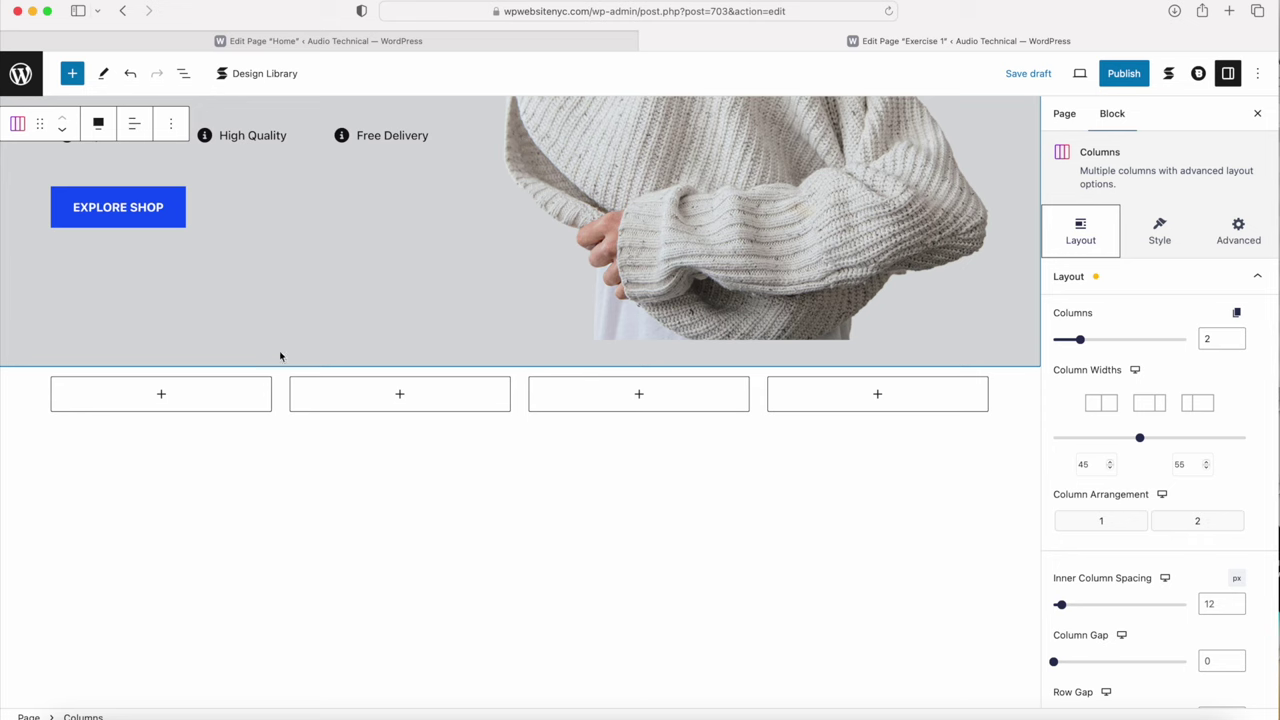
Step: Give the four-column row a black Palette Color 4 background
{"action": "left_click", "coordinate": [1020, 397]}
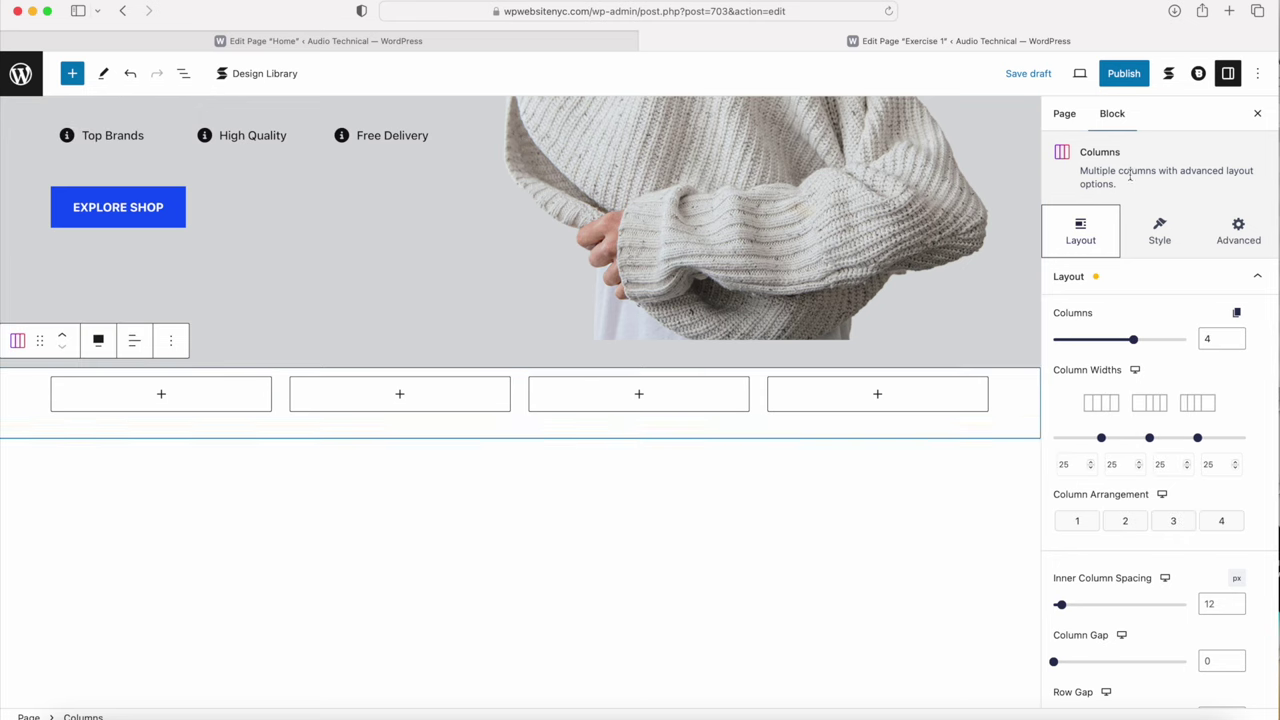
{"action": "double_click", "coordinate": [1082, 151]}
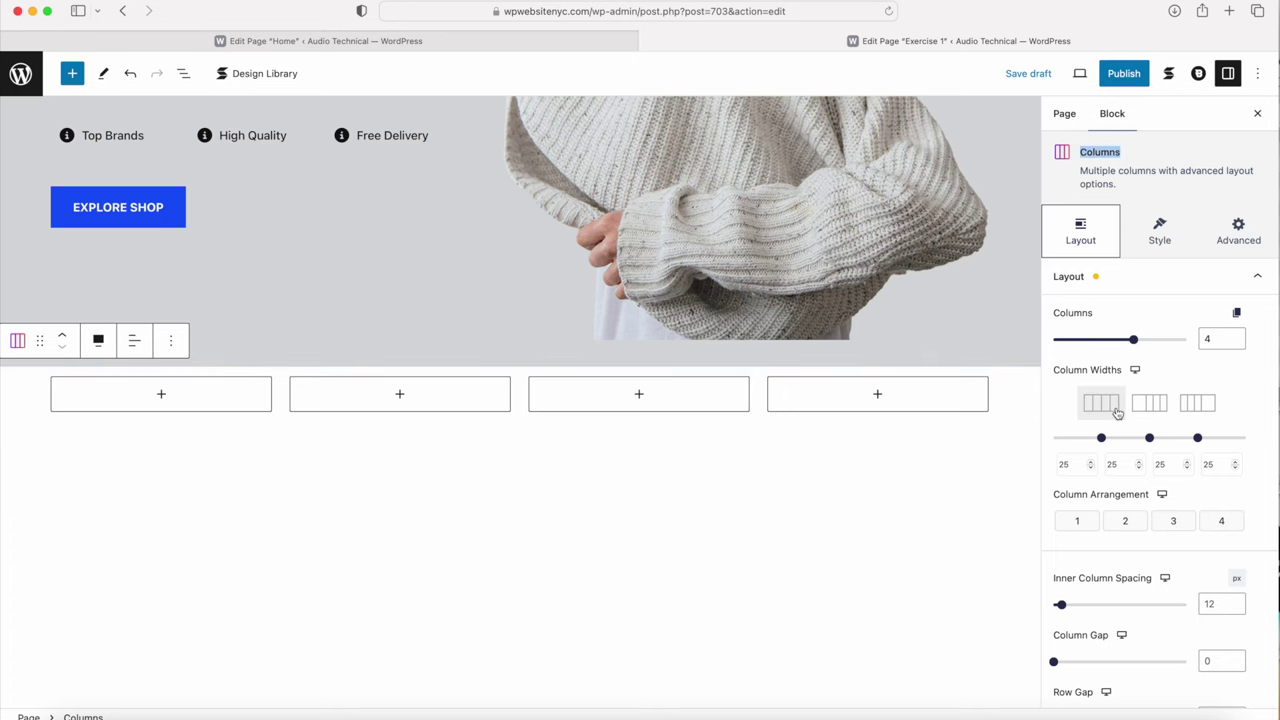
{"action": "left_click", "coordinate": [1164, 234]}
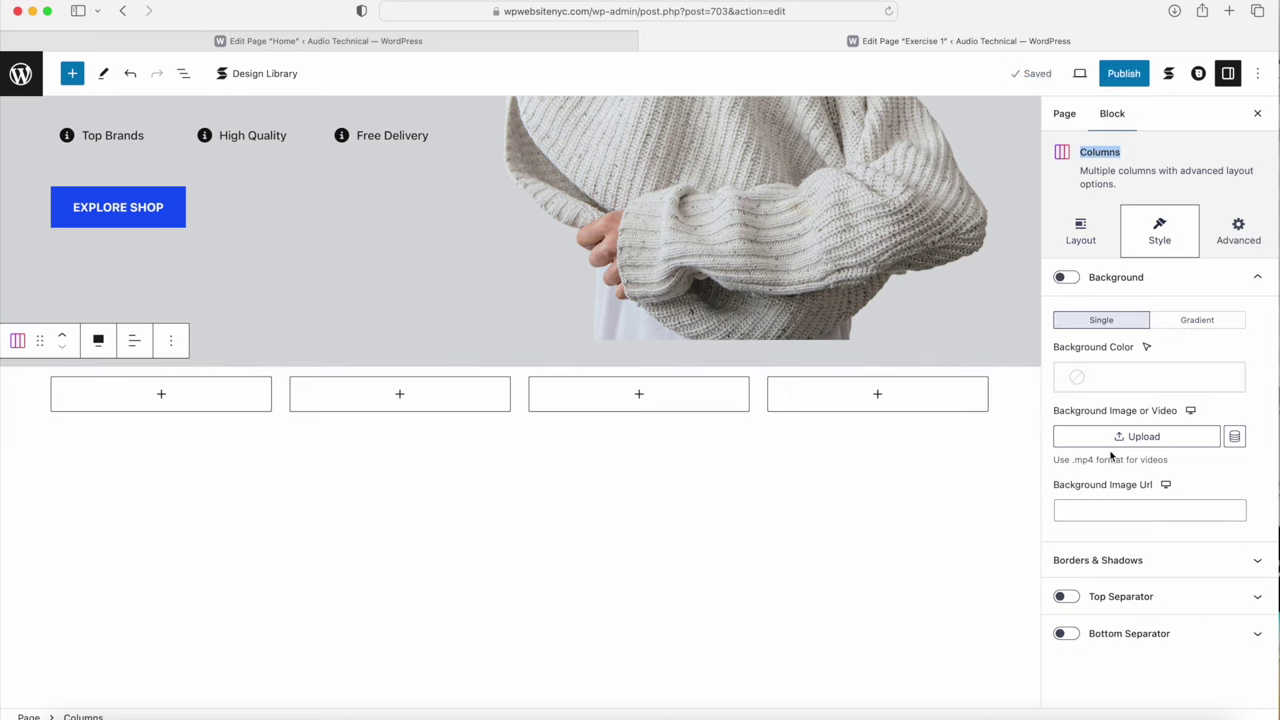
{"action": "left_click", "coordinate": [1112, 381]}
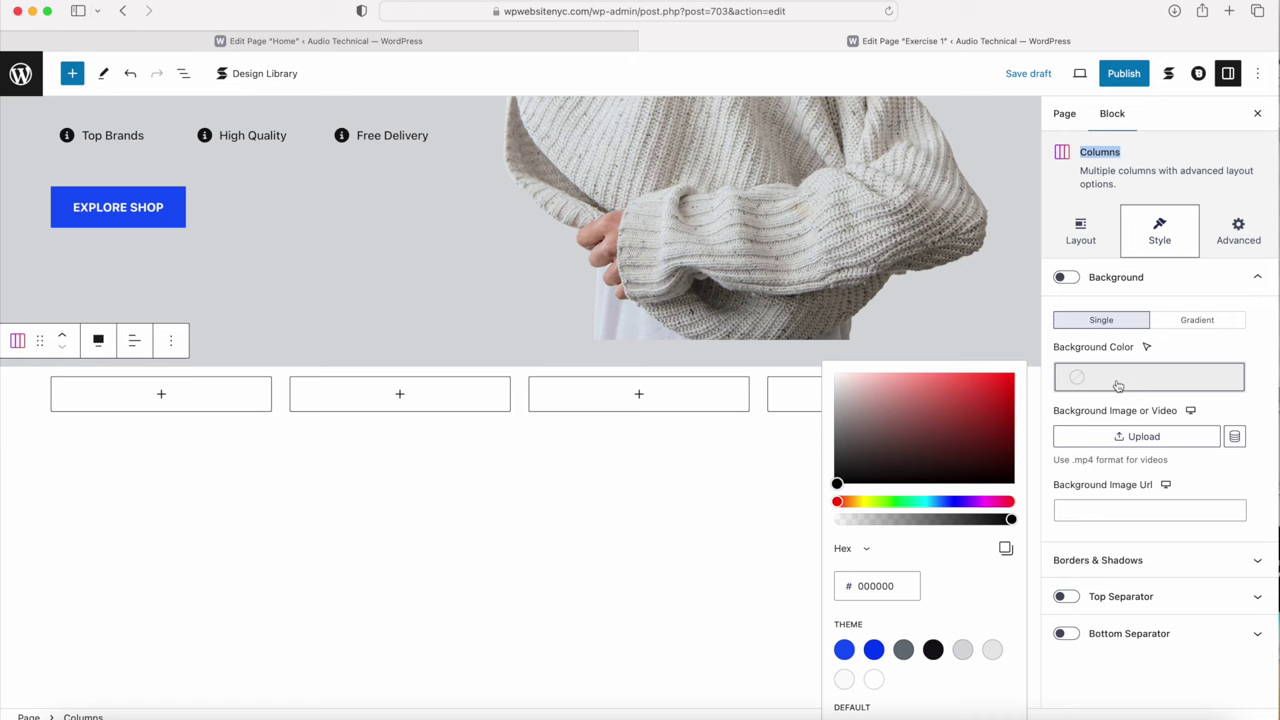
{"action": "left_click", "coordinate": [932, 650]}
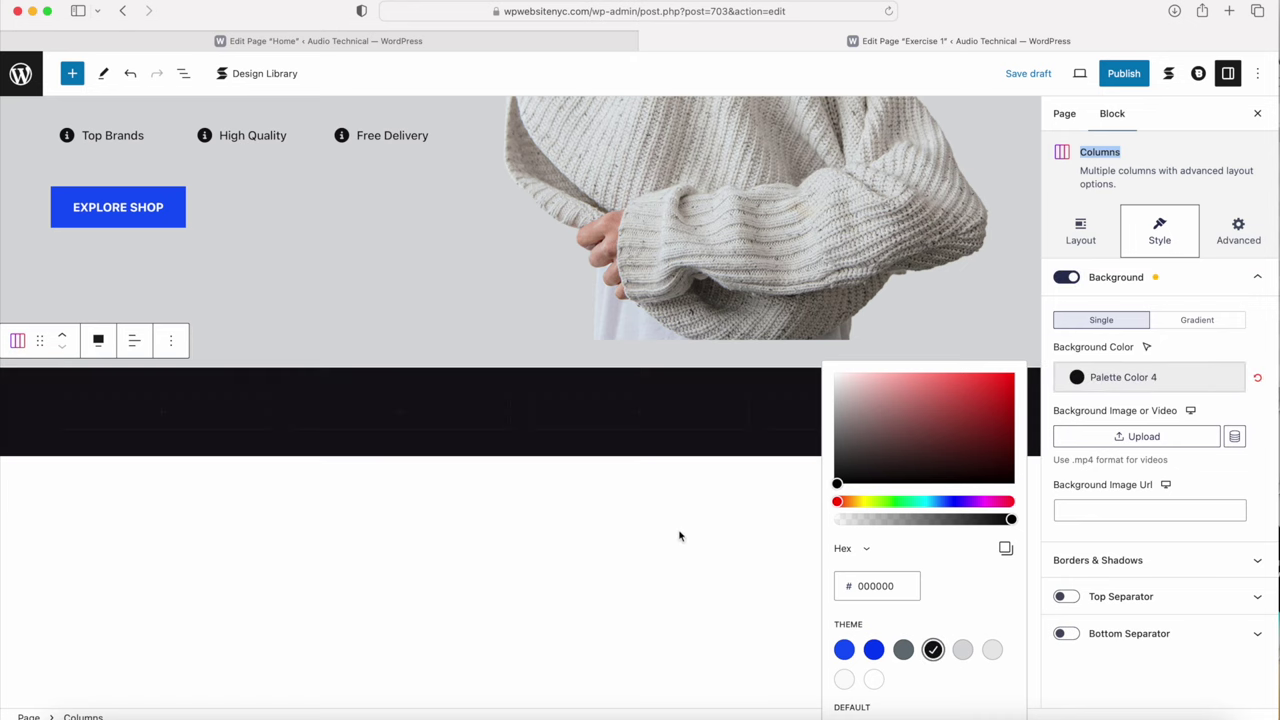
{"action": "left_click", "coordinate": [466, 555]}
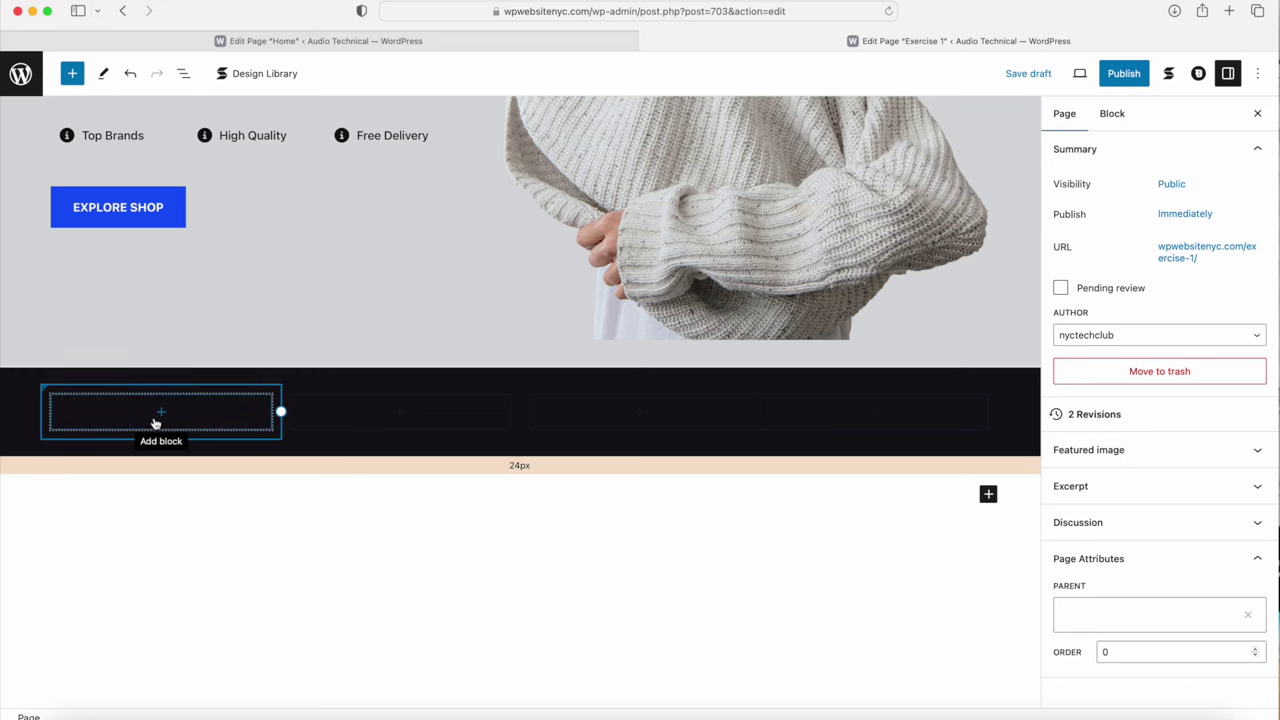
Step: Browse all blocks for the first column and check the Home page's feature row for reference
{"action": "scroll", "coordinate": [160, 415], "scroll_direction": "up", "scroll_amount": 2}
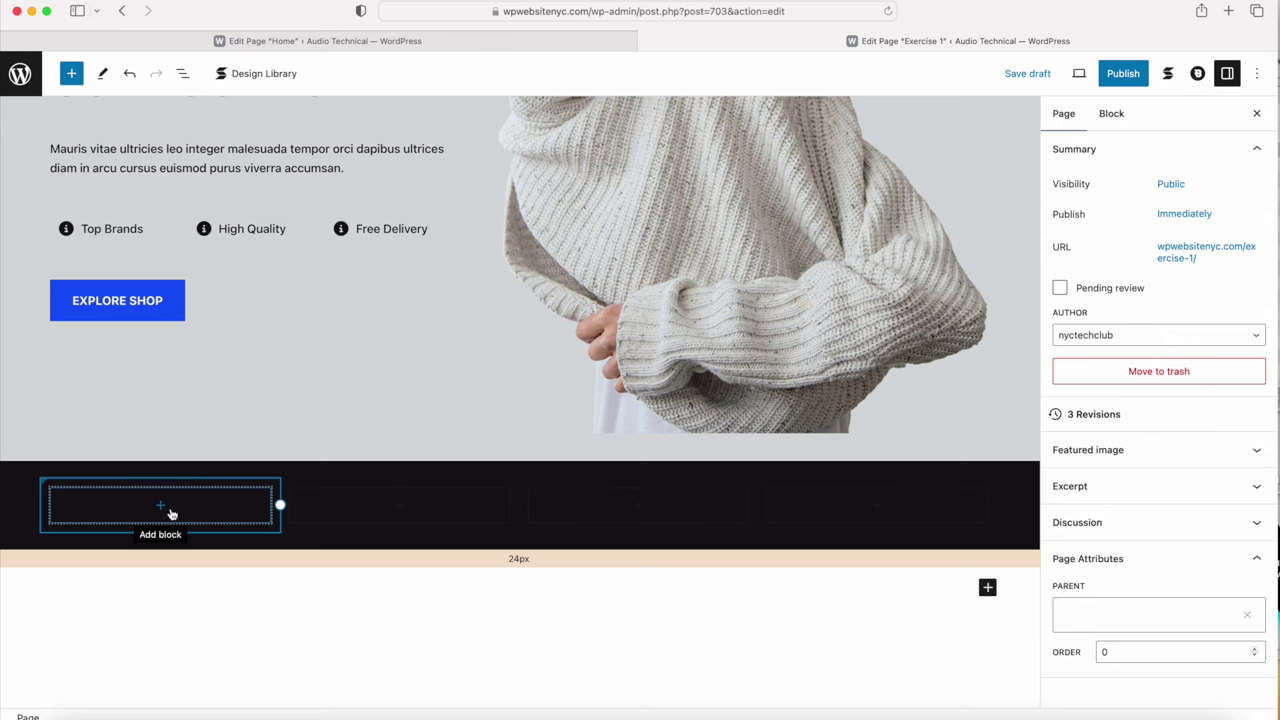
{"action": "left_click", "coordinate": [161, 509]}
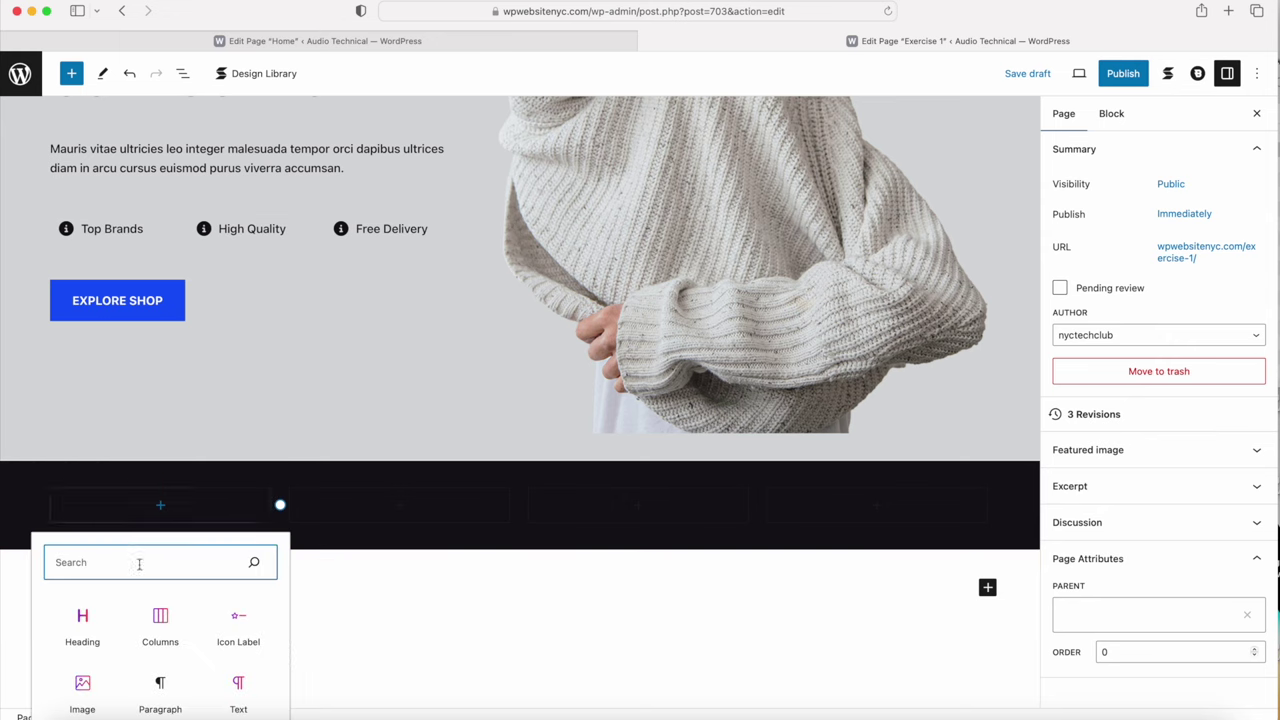
{"action": "scroll", "coordinate": [150, 640], "scroll_direction": "down", "scroll_amount": 2}
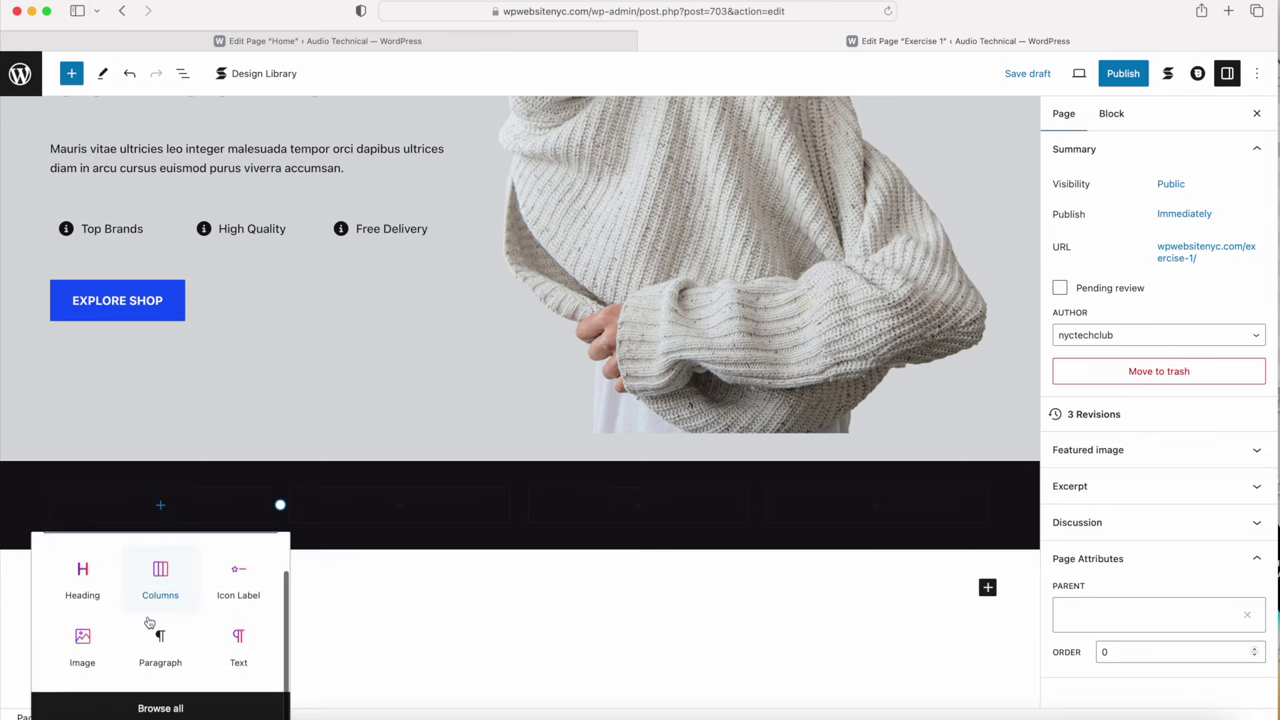
{"action": "left_click", "coordinate": [157, 710]}
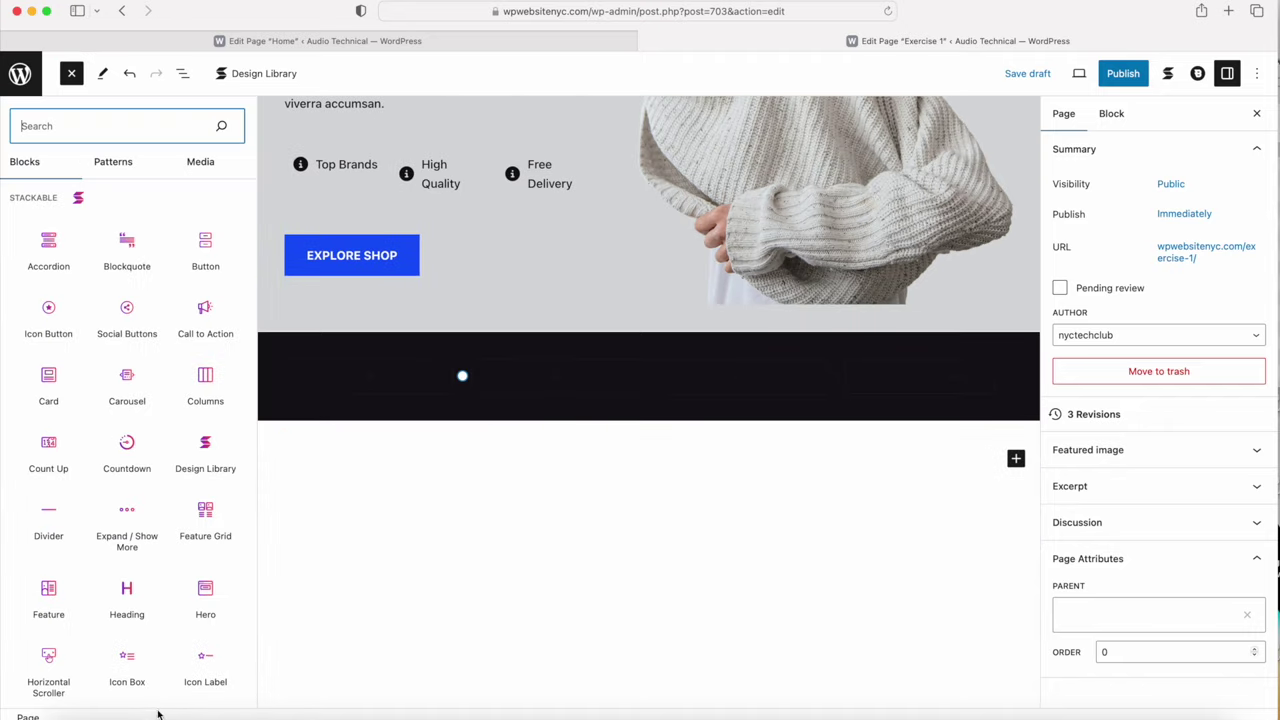
{"action": "left_click", "coordinate": [340, 41]}
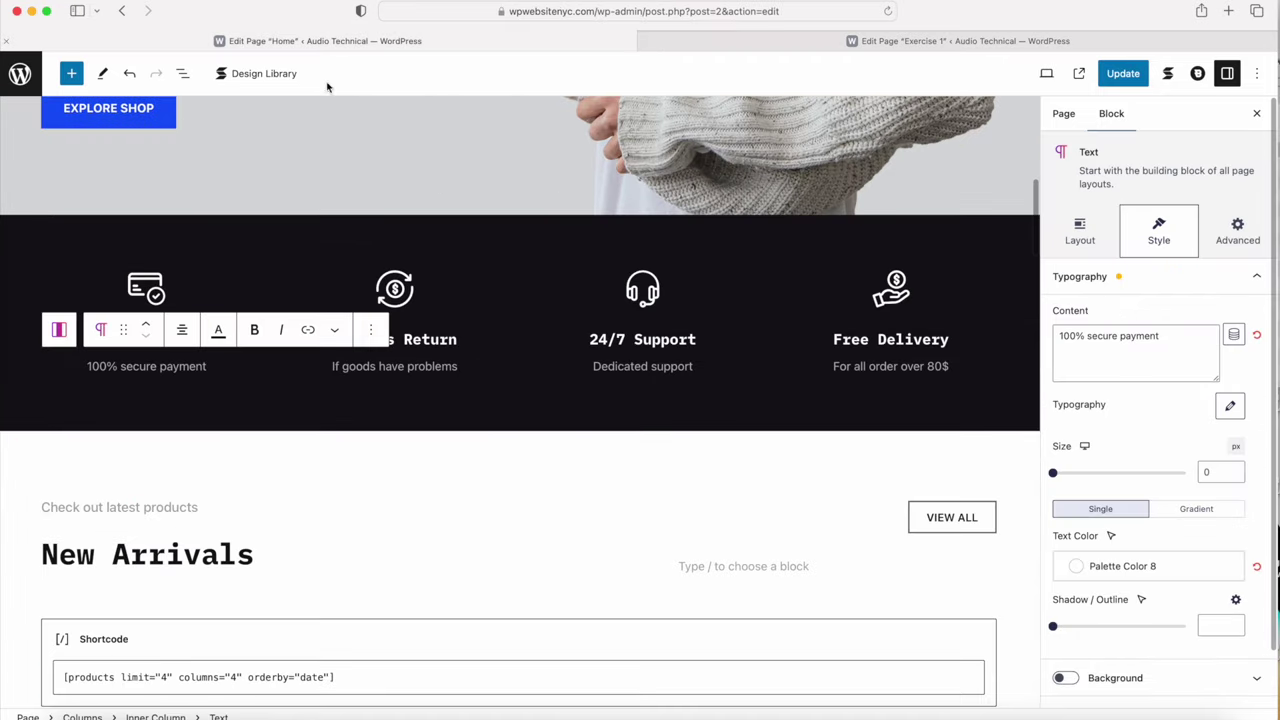
{"action": "left_click", "coordinate": [186, 391]}
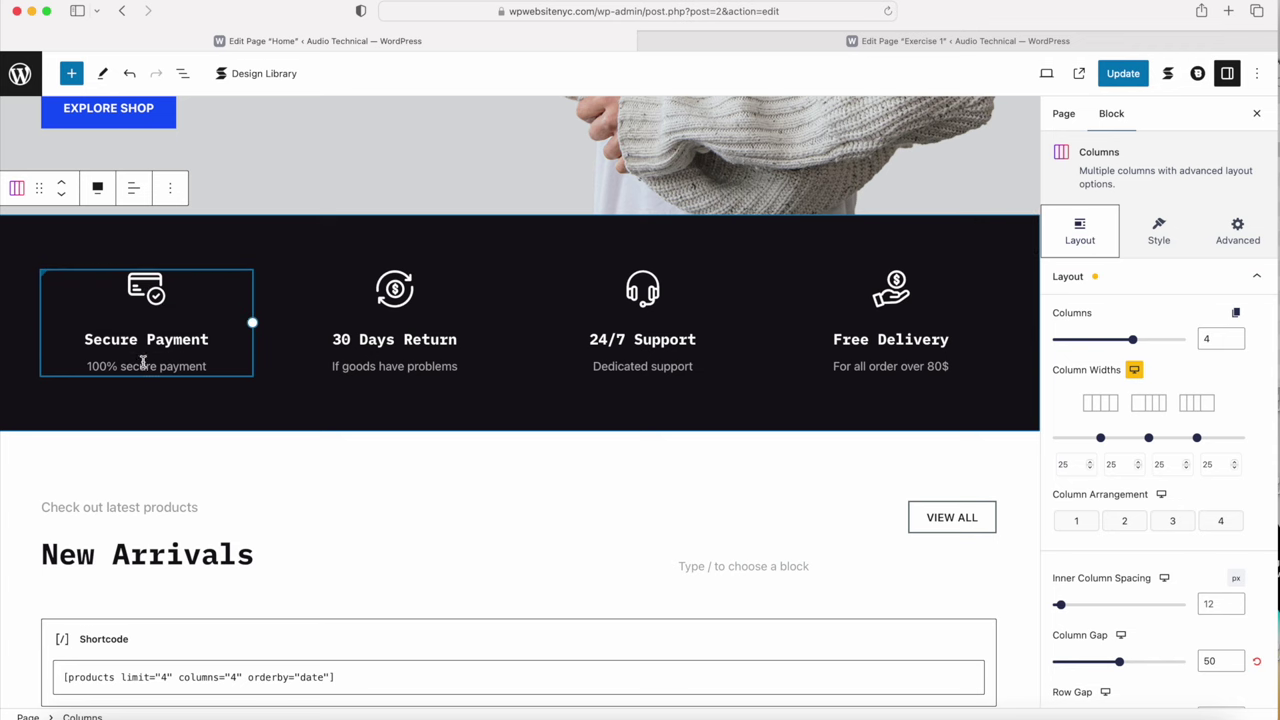
{"action": "left_click", "coordinate": [751, 40]}
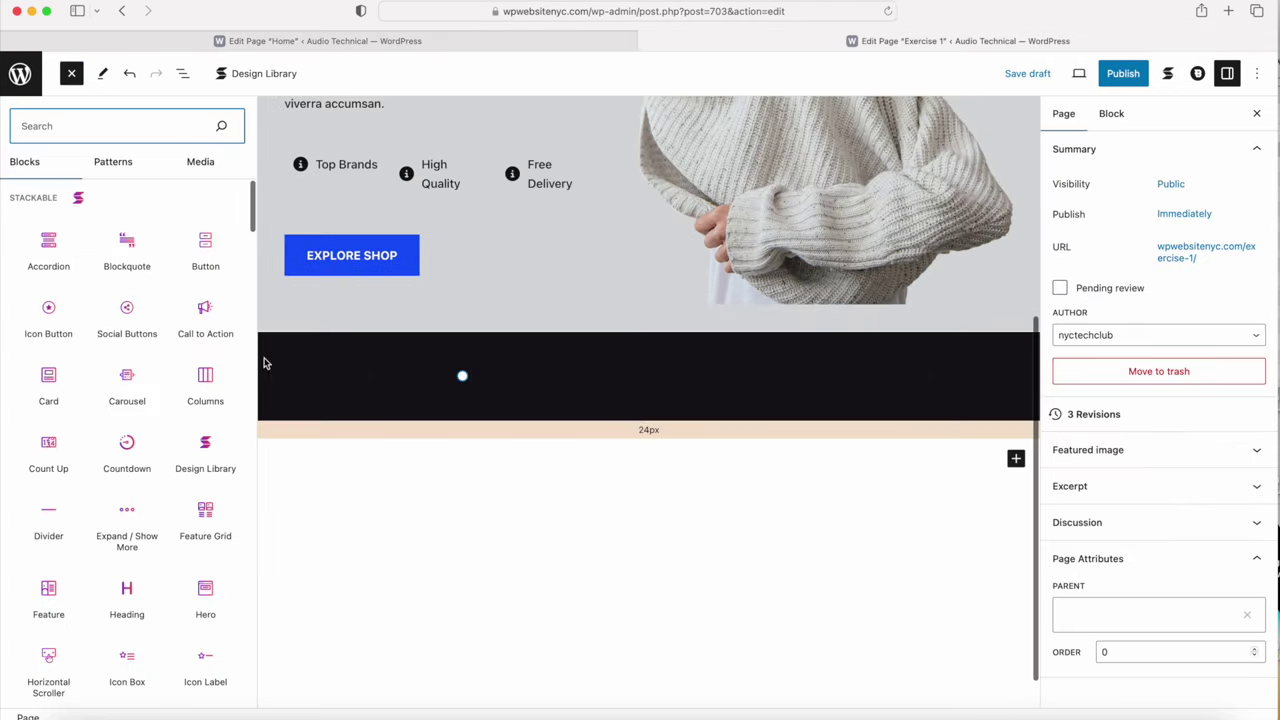
Step: Add a Stackable Icon block, showing the default star, into the first column
{"action": "scroll", "coordinate": [125, 445], "scroll_direction": "down", "scroll_amount": 5}
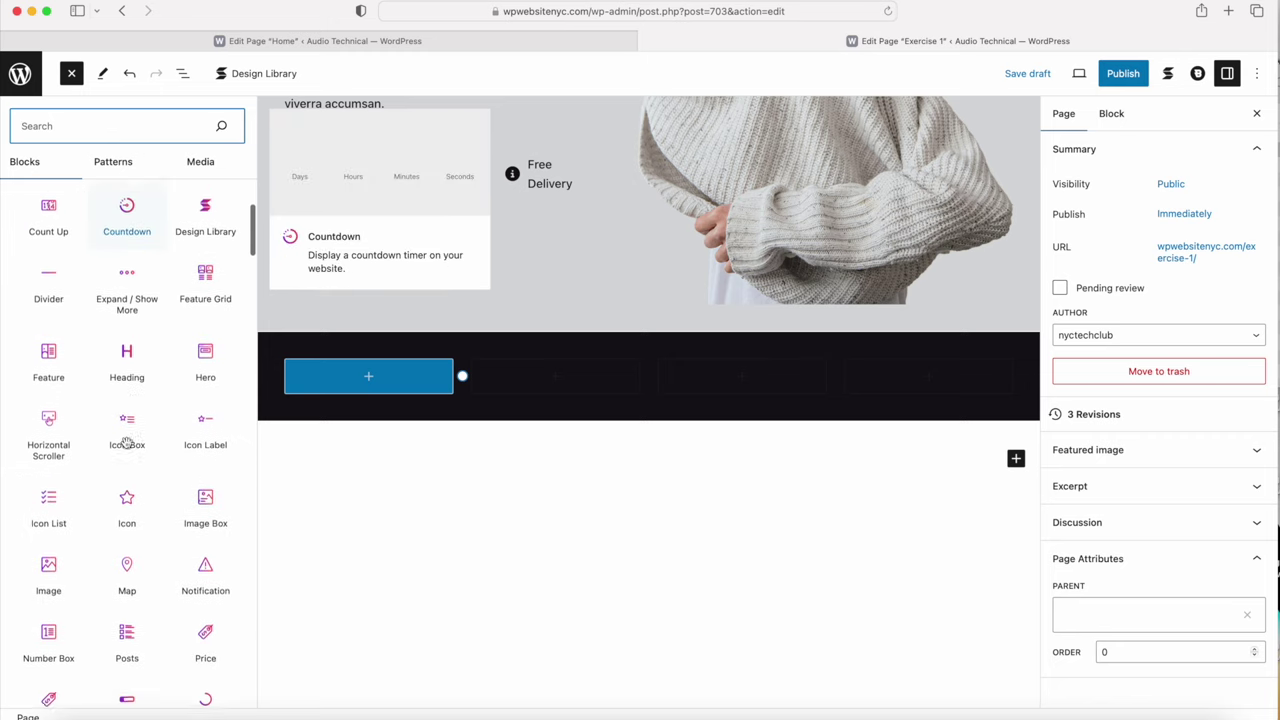
{"action": "left_click", "coordinate": [125, 495]}
{"action": "left_click_drag", "start_coordinate": [208, 470], "coordinate": [63, 506]}
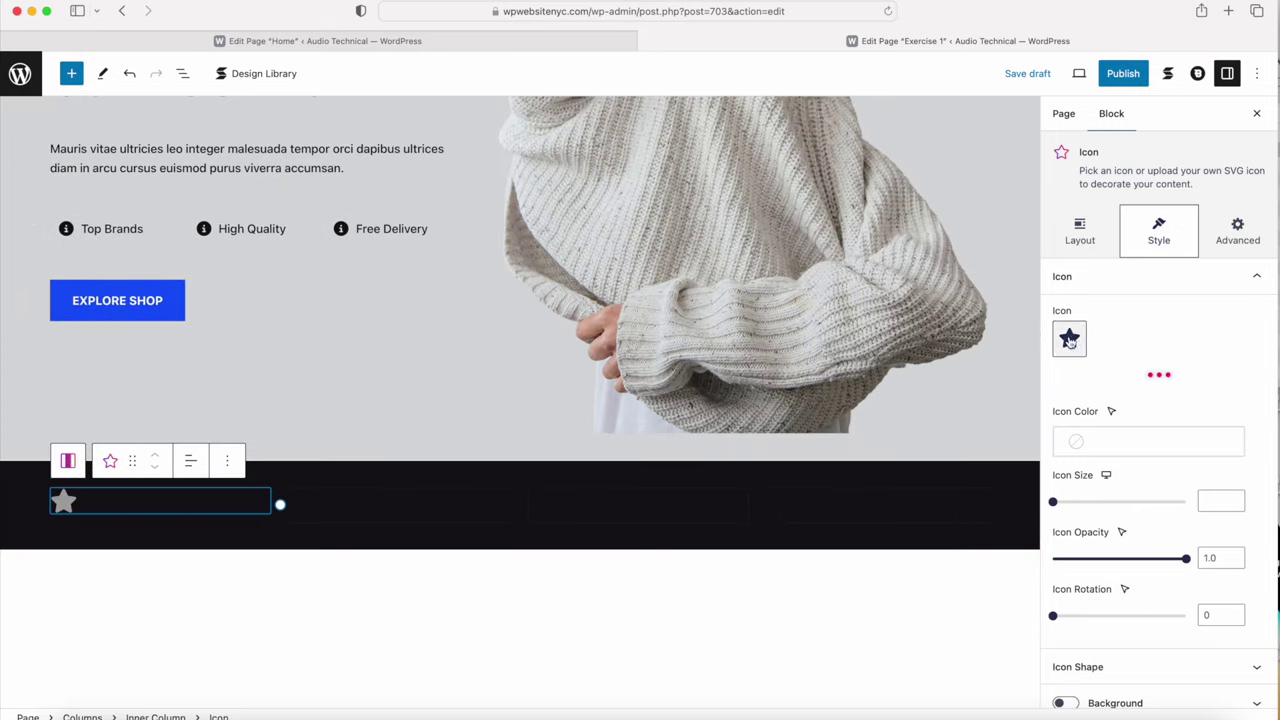
Step: Replace the star with the first icon found by searching 'credit card'
{"action": "double_click", "coordinate": [1086, 152]}
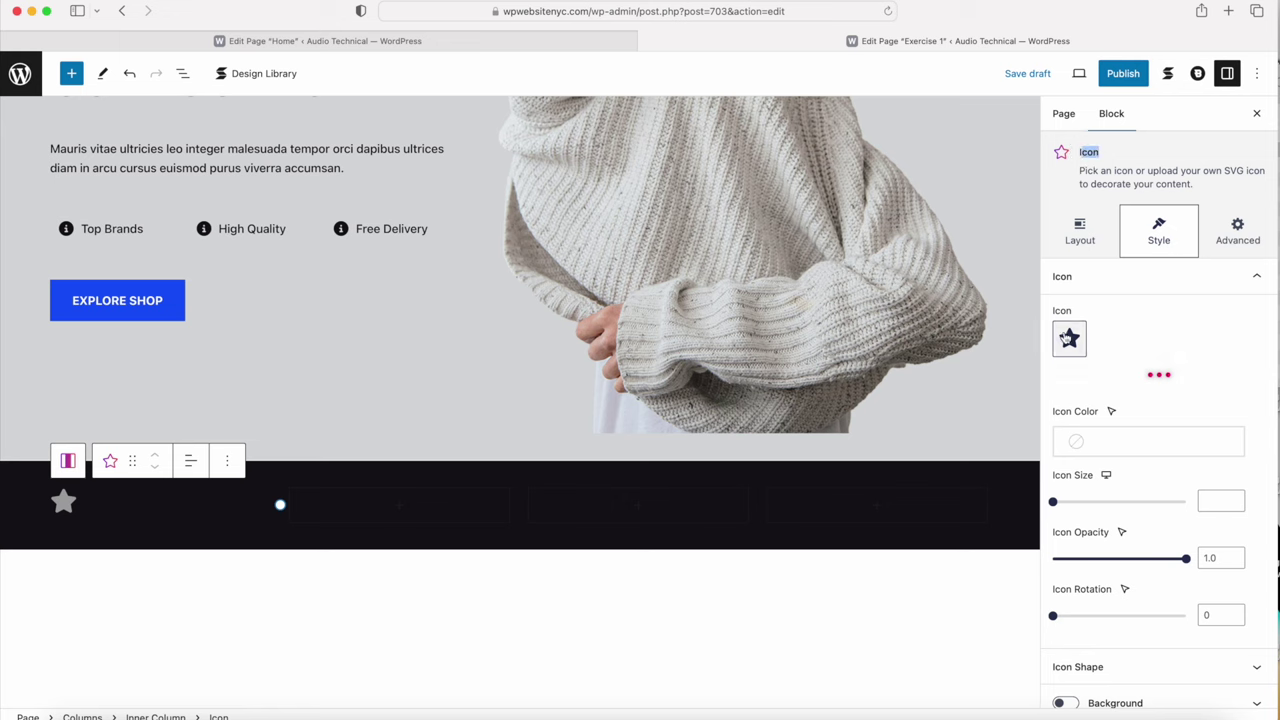
{"action": "left_click", "coordinate": [1069, 340]}
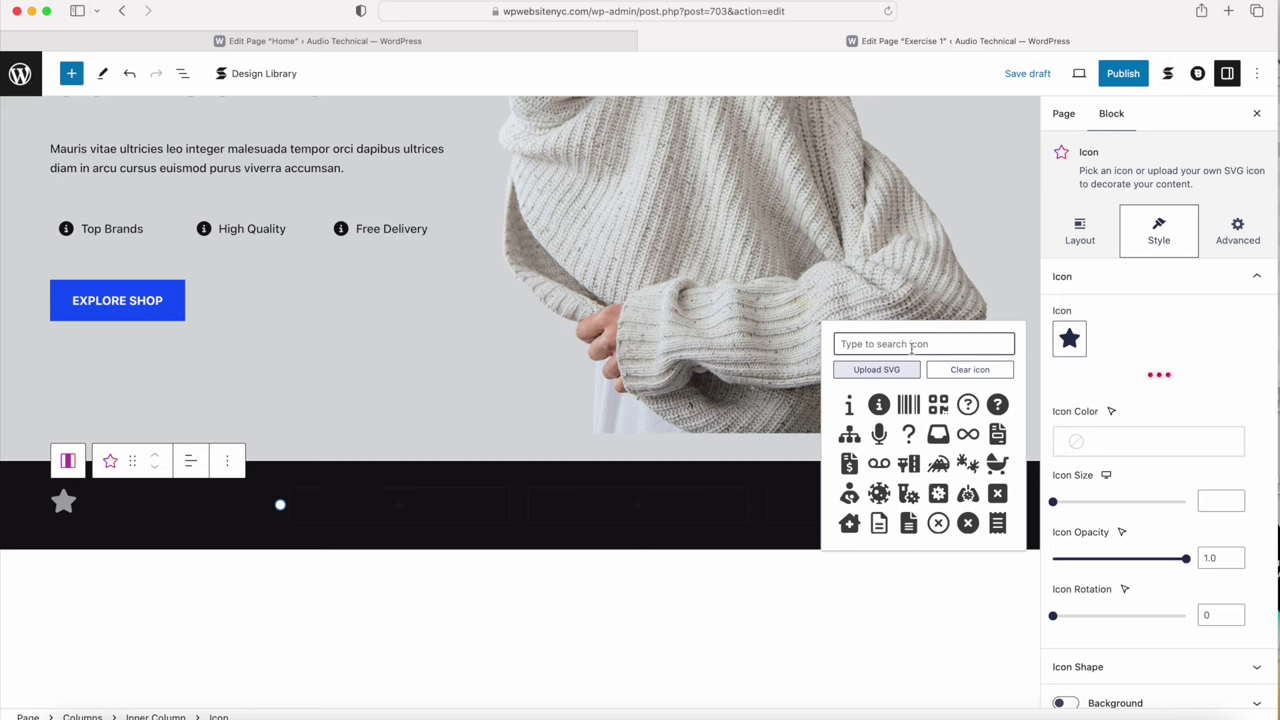
{"action": "type", "text": "paym"}
{"action": "key", "text": "ctrl+a"}
{"action": "type", "text": "credit card"}
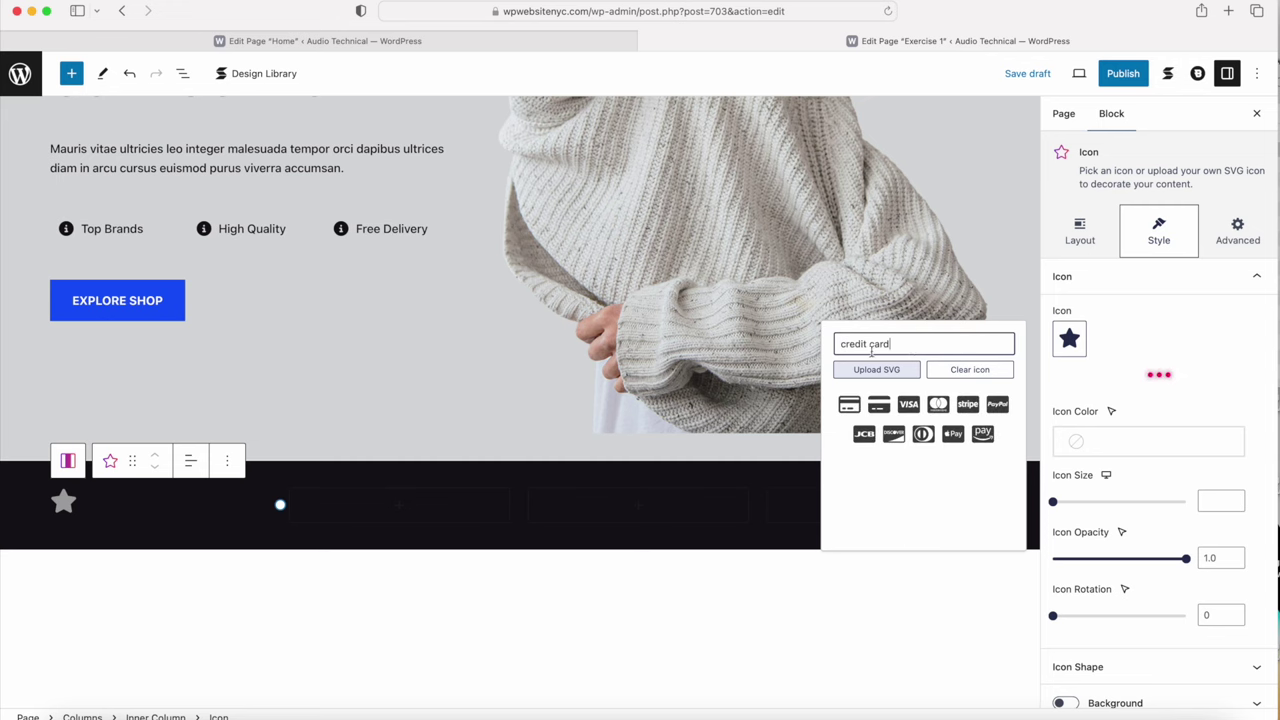
{"action": "left_click", "coordinate": [848, 409]}
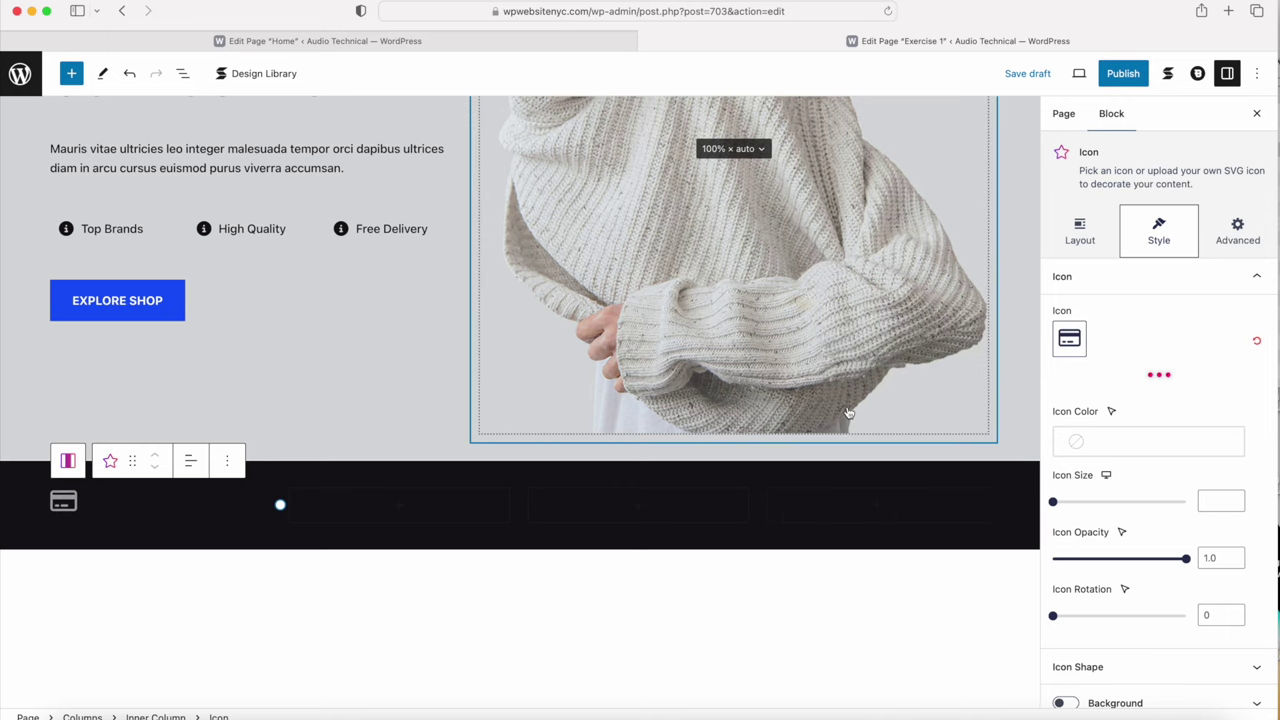
Step: Set the icon size to 50 and centre the icon in its column
{"action": "left_click_drag", "start_coordinate": [1056, 505], "coordinate": [1121, 505]}
{"action": "left_click", "coordinate": [1220, 502]}
{"action": "key", "text": "BackSpace"}
{"action": "type", "text": "0"}
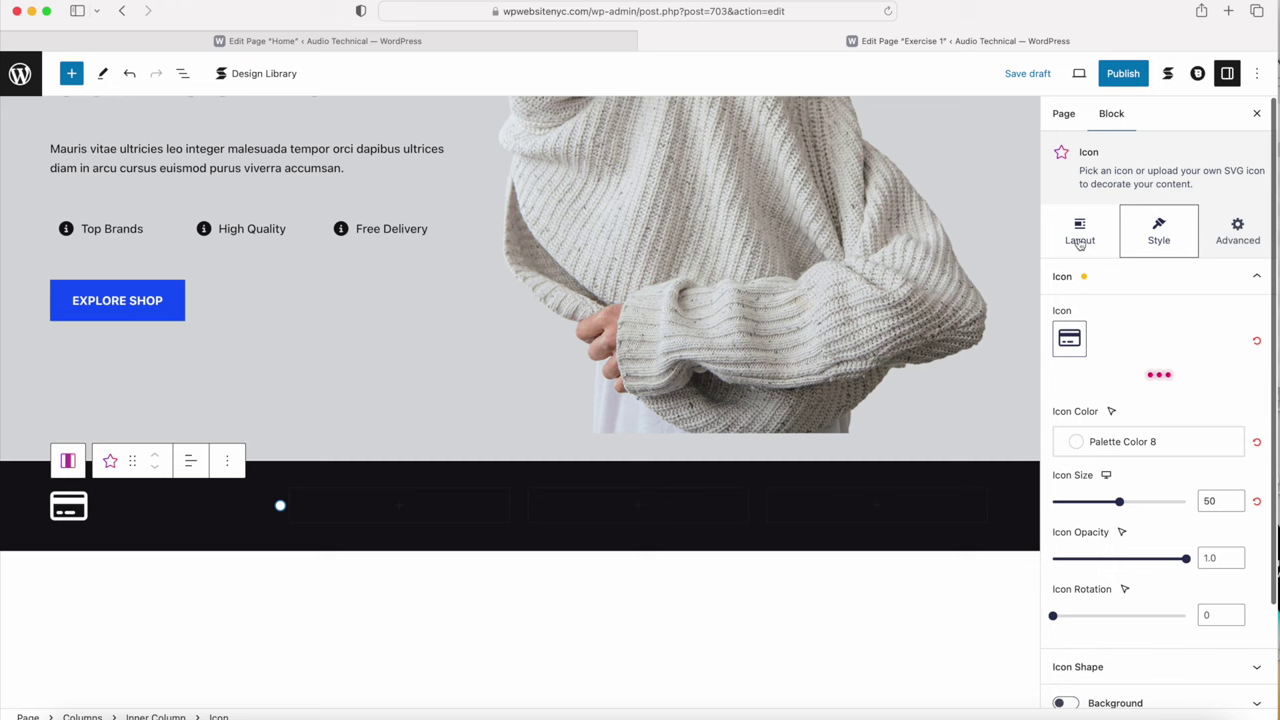
{"action": "left_click", "coordinate": [1081, 237]}
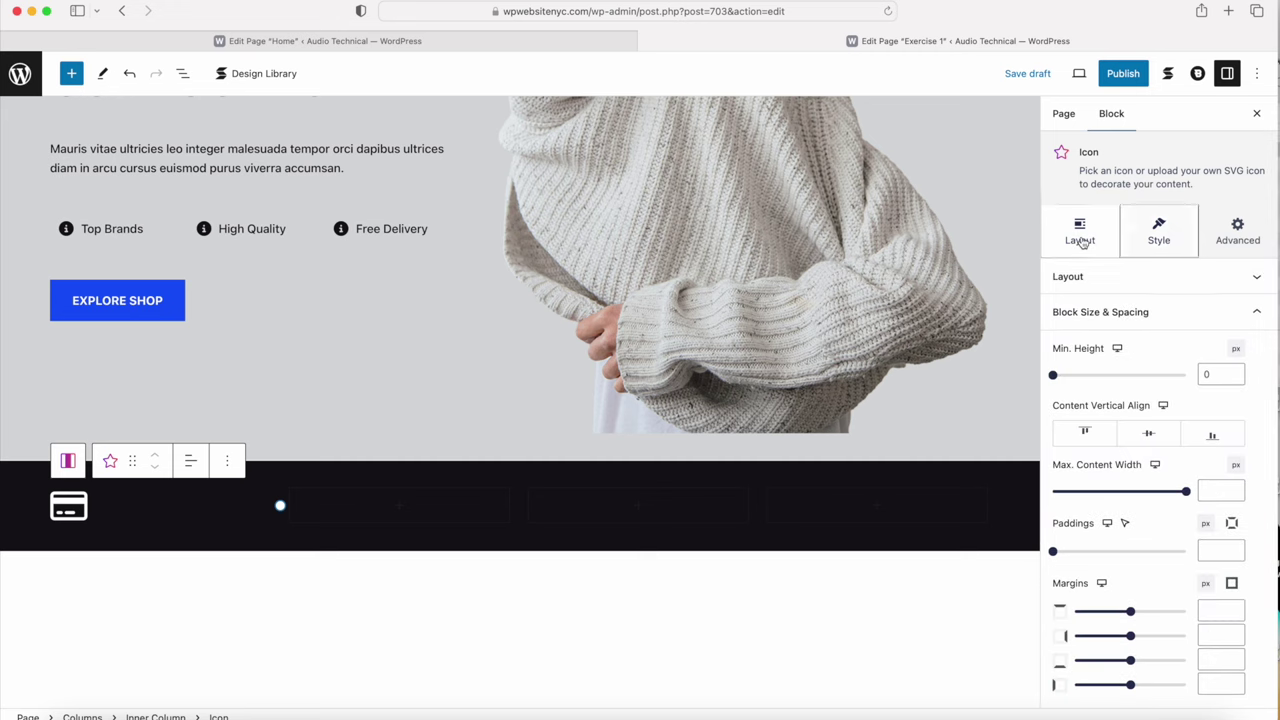
{"action": "left_click", "coordinate": [1112, 279]}
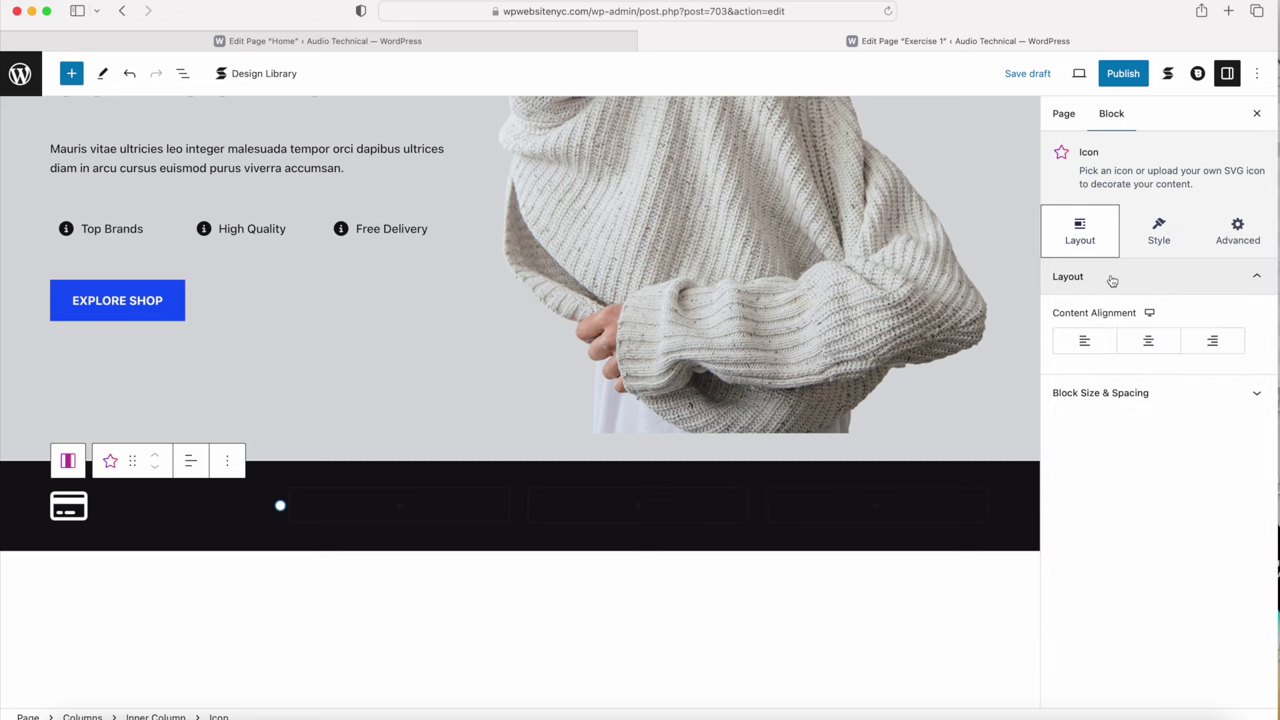
{"action": "left_click", "coordinate": [1148, 340]}
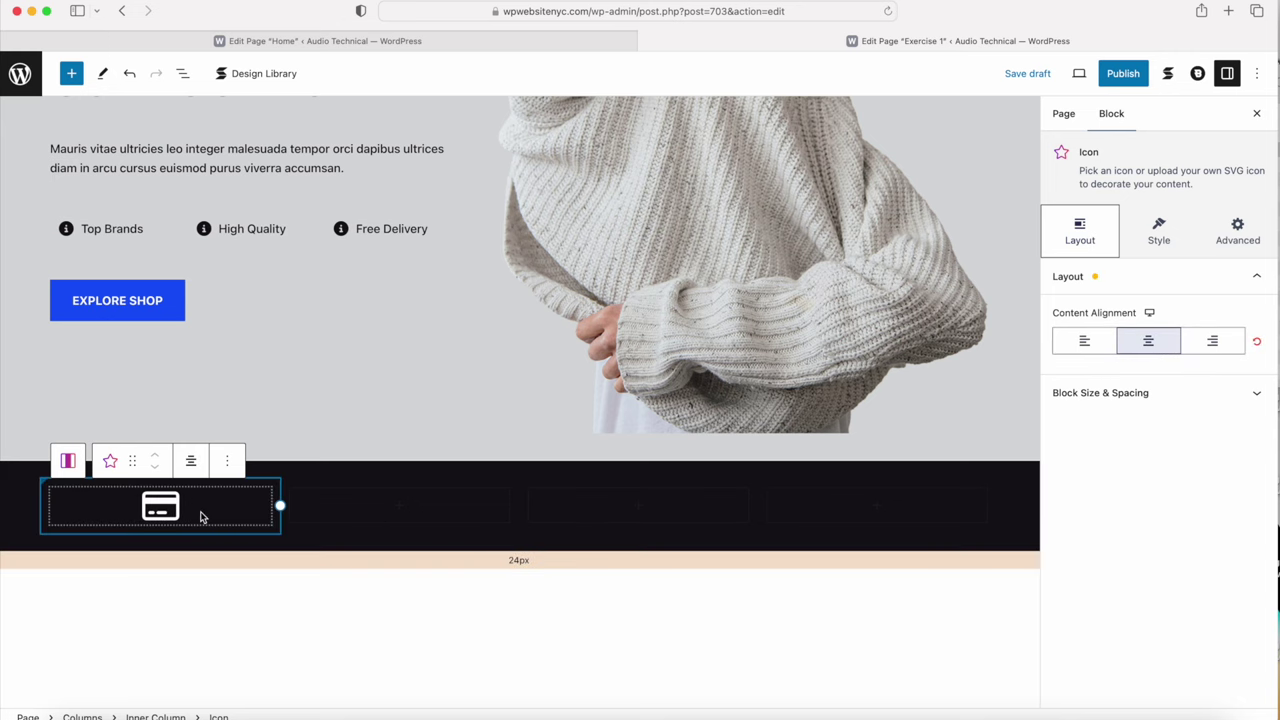
Step: Add a Heading block under the icon with 'Secure Payment' from the Home page
{"action": "left_click", "coordinate": [263, 517]}
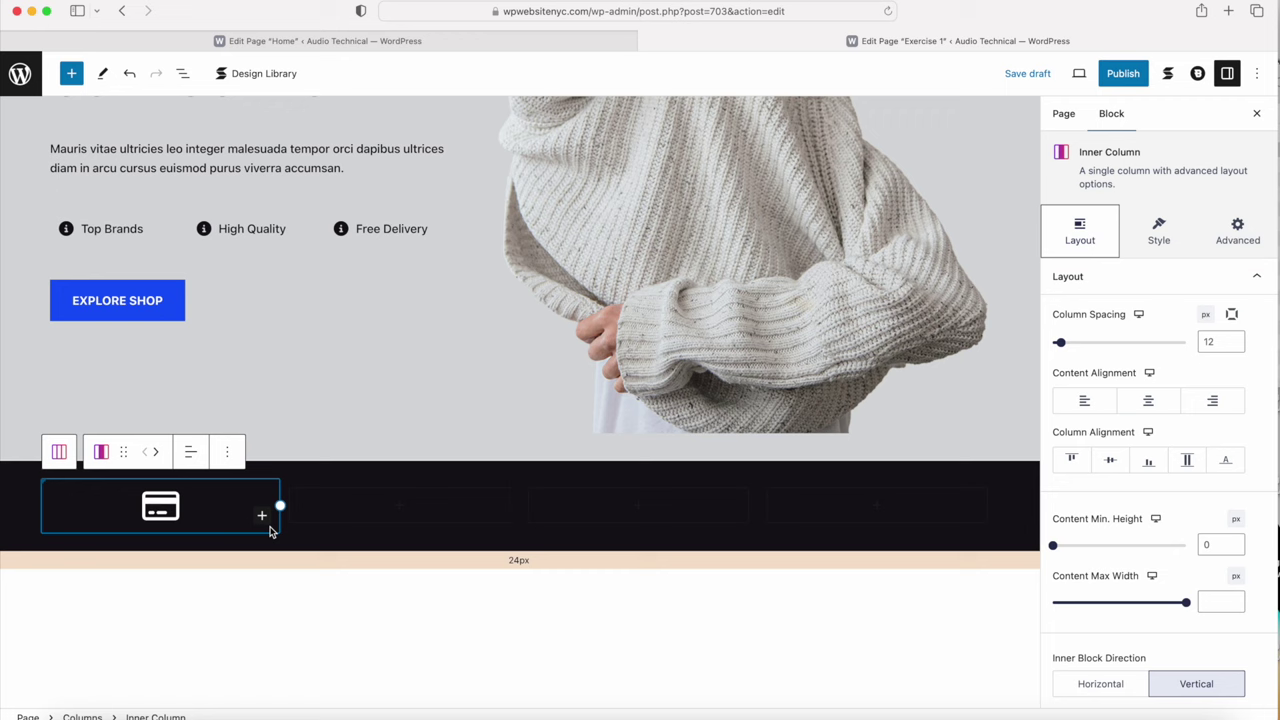
{"action": "left_click", "coordinate": [262, 516]}
{"action": "left_click", "coordinate": [305, 628]}
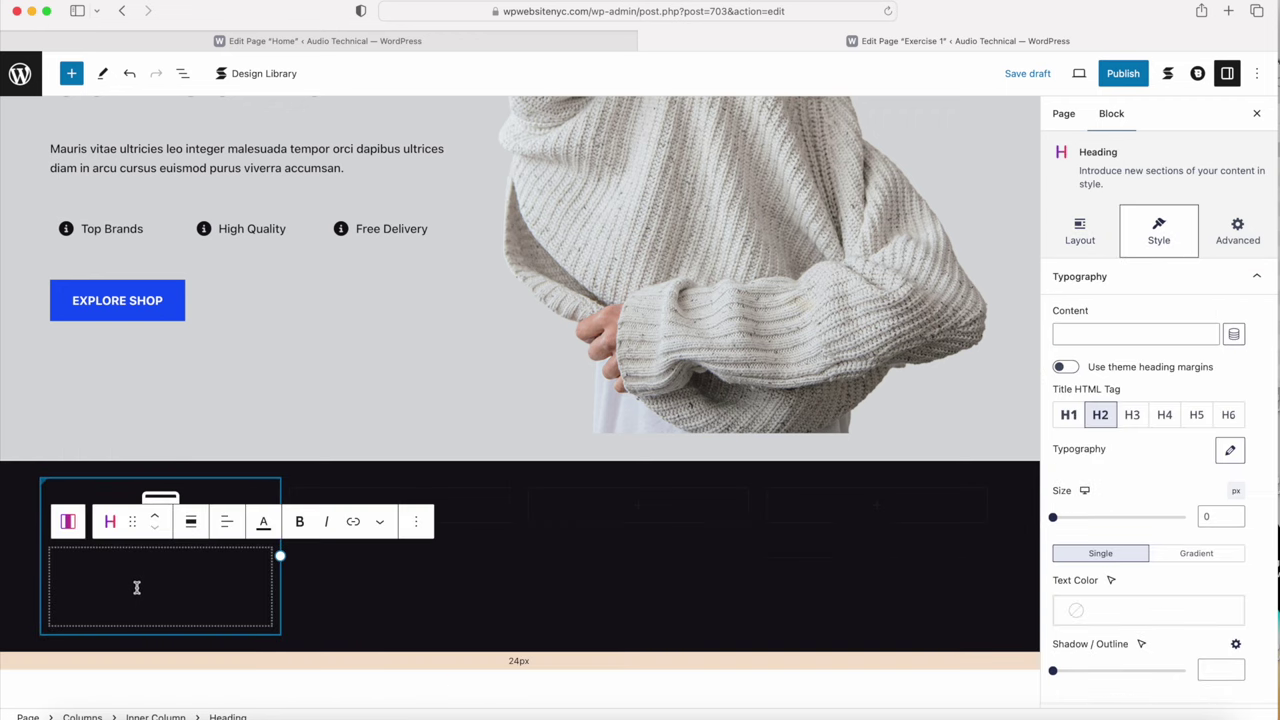
{"action": "left_click", "coordinate": [355, 40]}
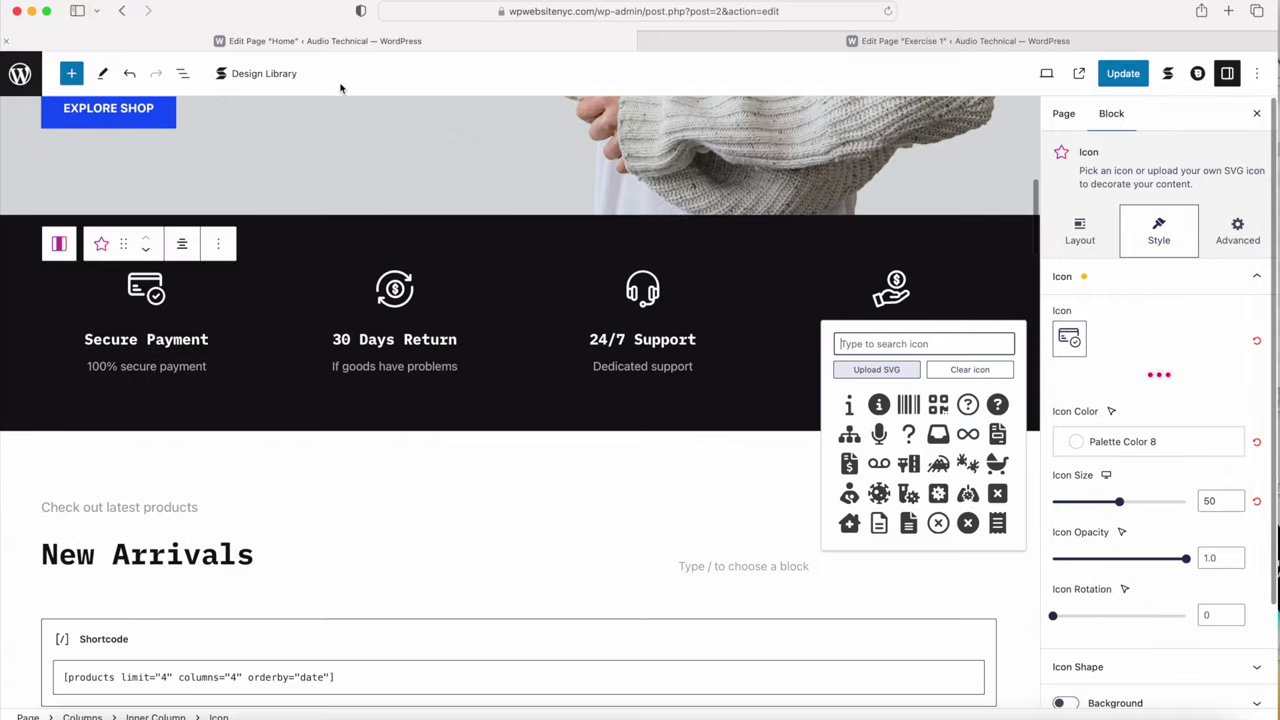
{"action": "left_click", "coordinate": [200, 341]}
{"action": "left_click_drag", "start_coordinate": [208, 340], "coordinate": [78, 340]}
{"action": "key", "text": "super+c"}
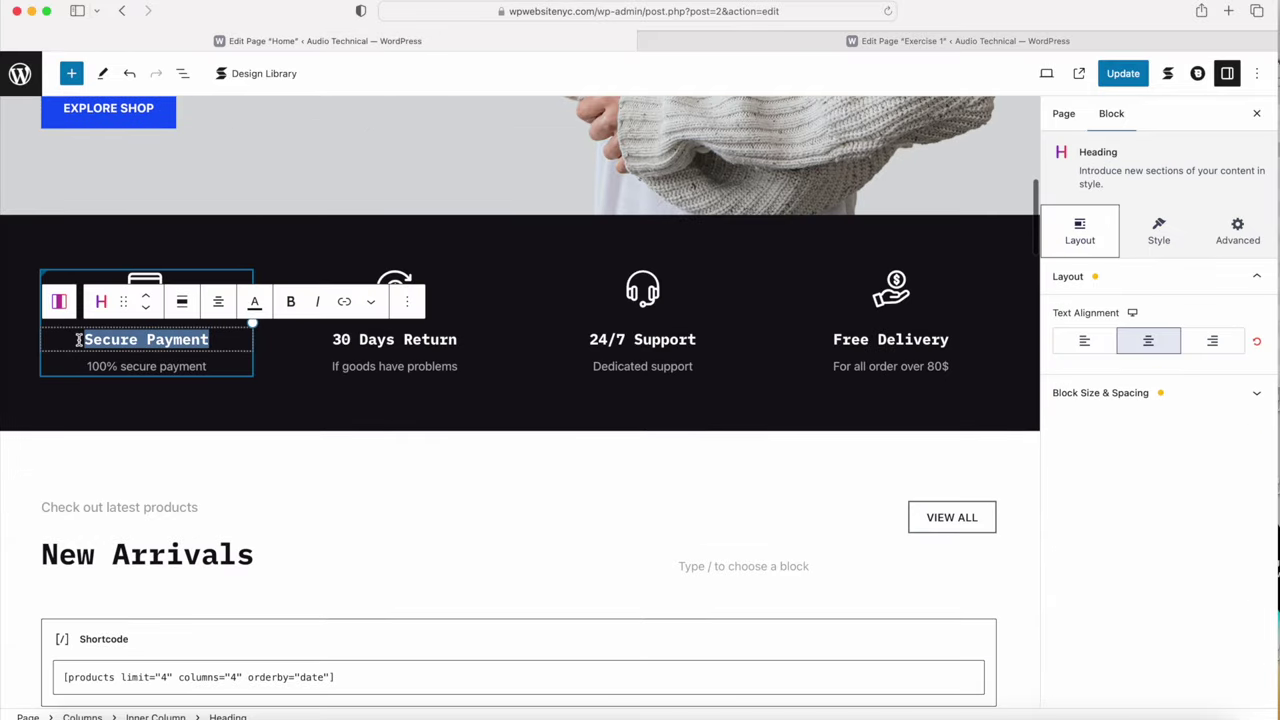
{"action": "left_click", "coordinate": [958, 40]}
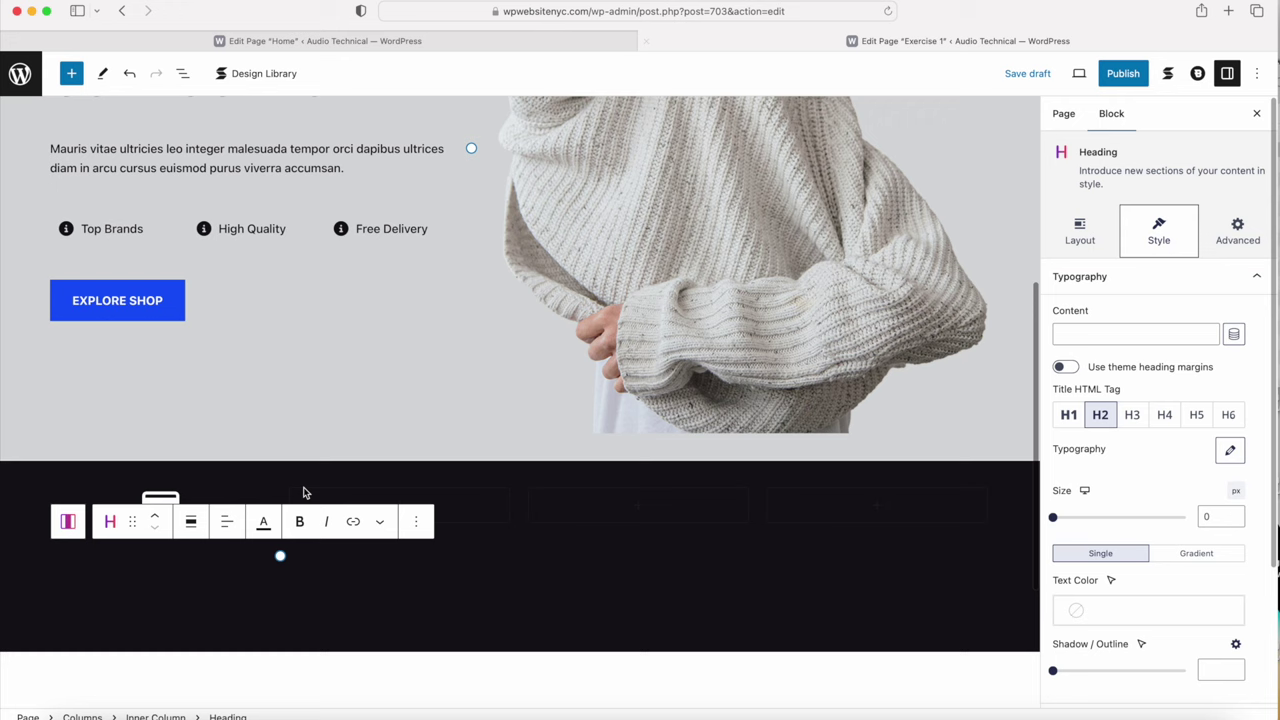
{"action": "key", "text": "super+v"}
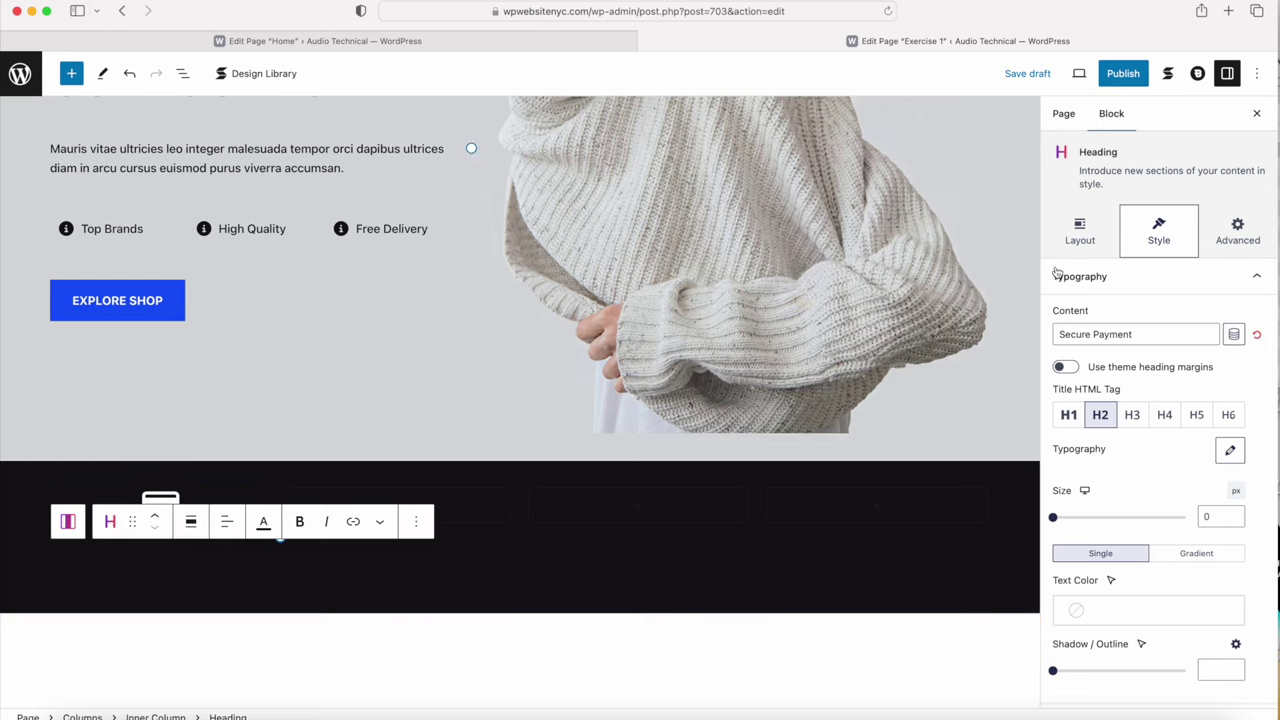
Step: Make the Secure Payment heading white (Palette Color 8), H5 and centre-aligned
{"action": "scroll", "coordinate": [1140, 480], "scroll_direction": "down", "scroll_amount": 3}
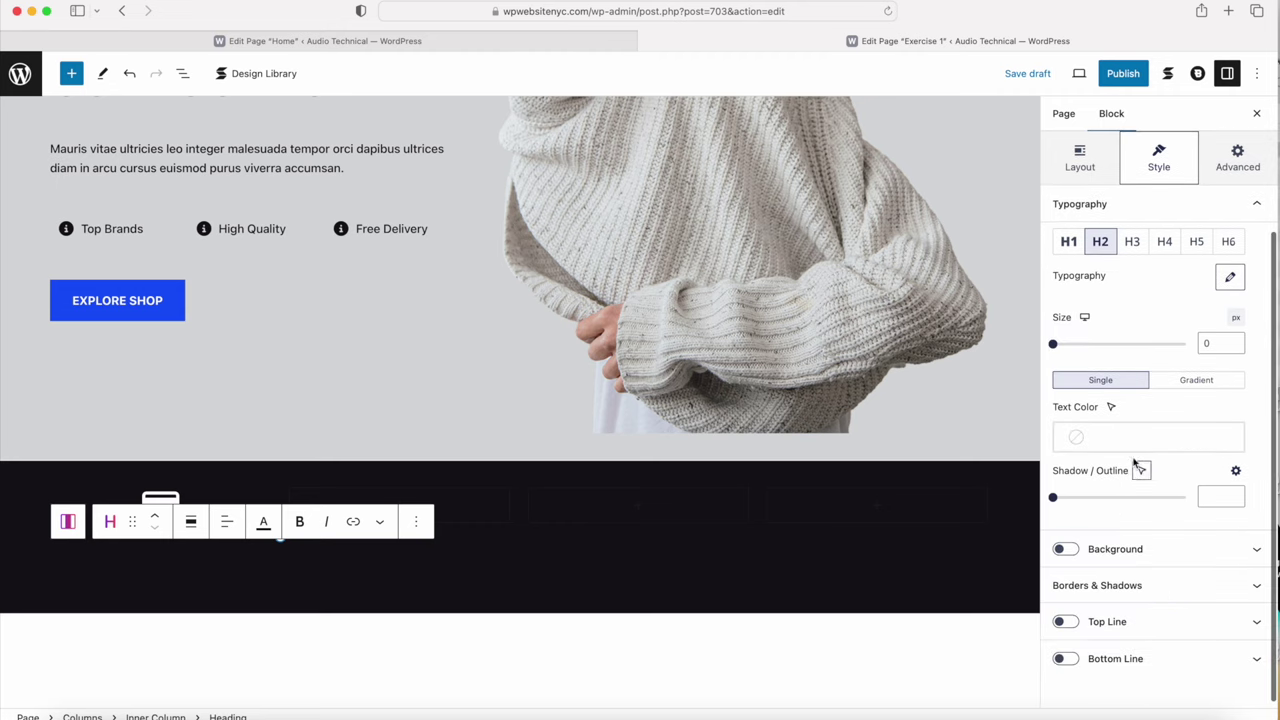
{"action": "left_click", "coordinate": [1140, 436]}
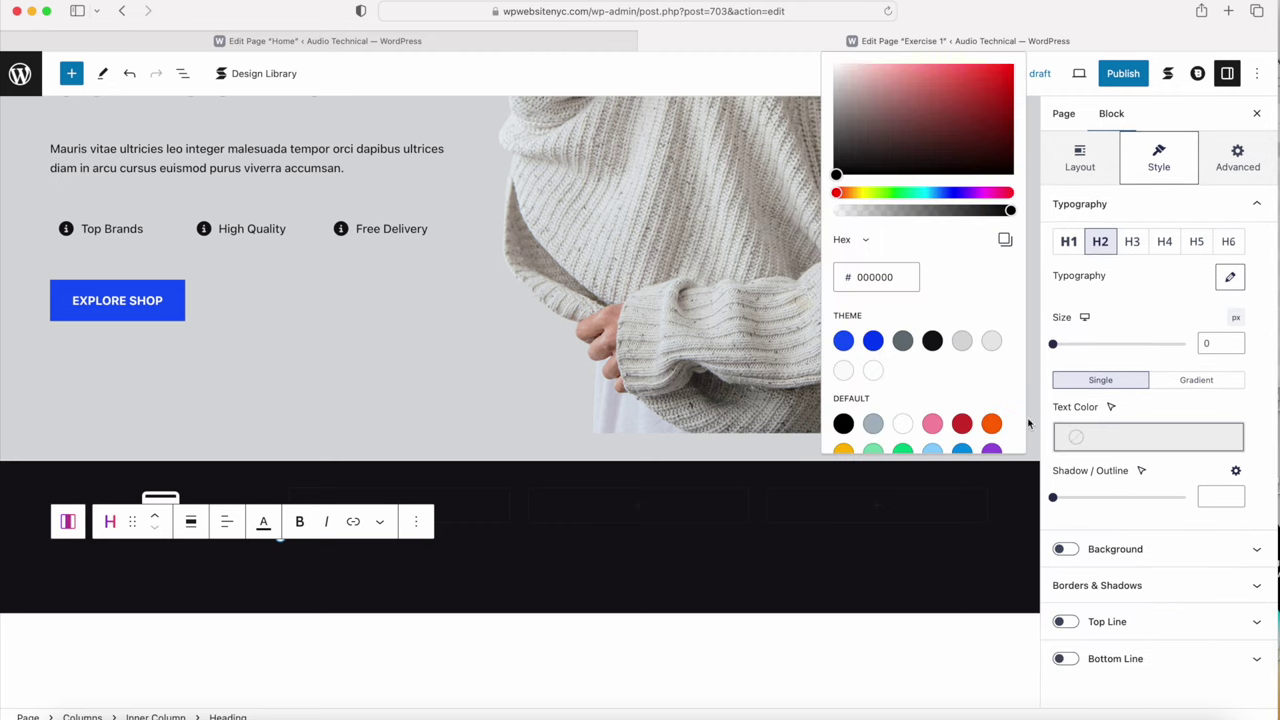
{"action": "left_click", "coordinate": [873, 371]}
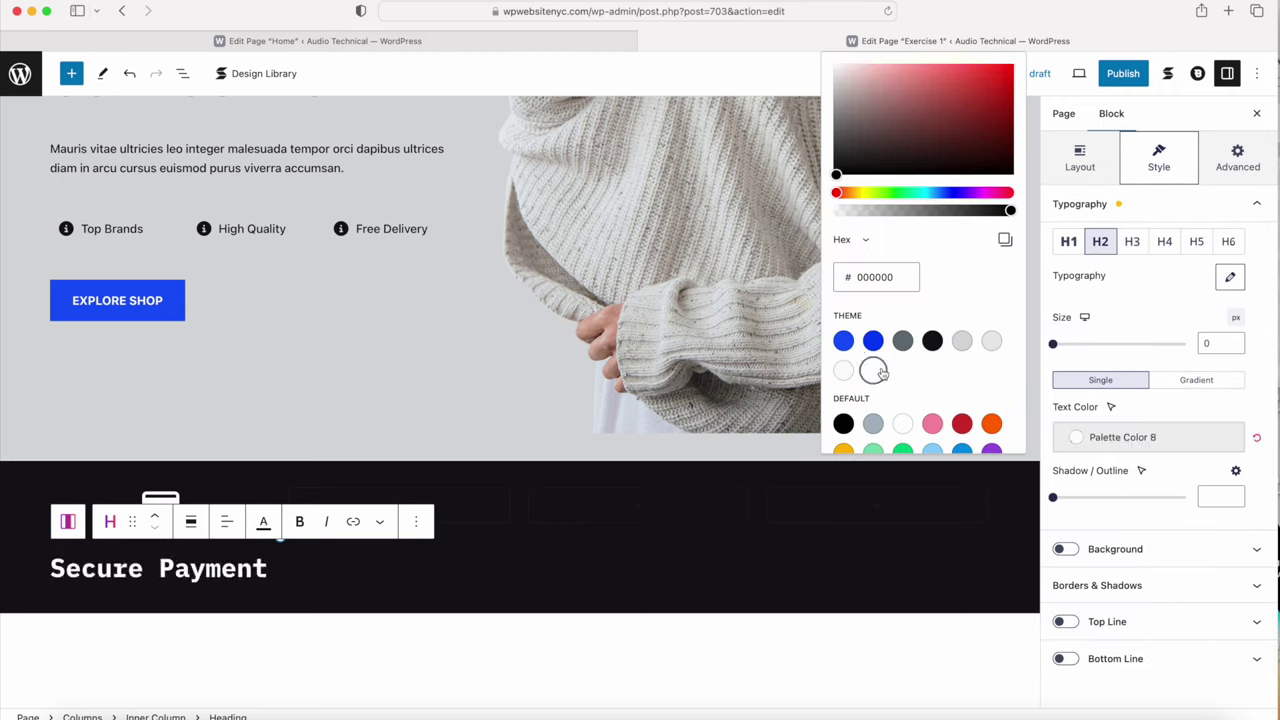
{"action": "left_click", "coordinate": [1196, 242]}
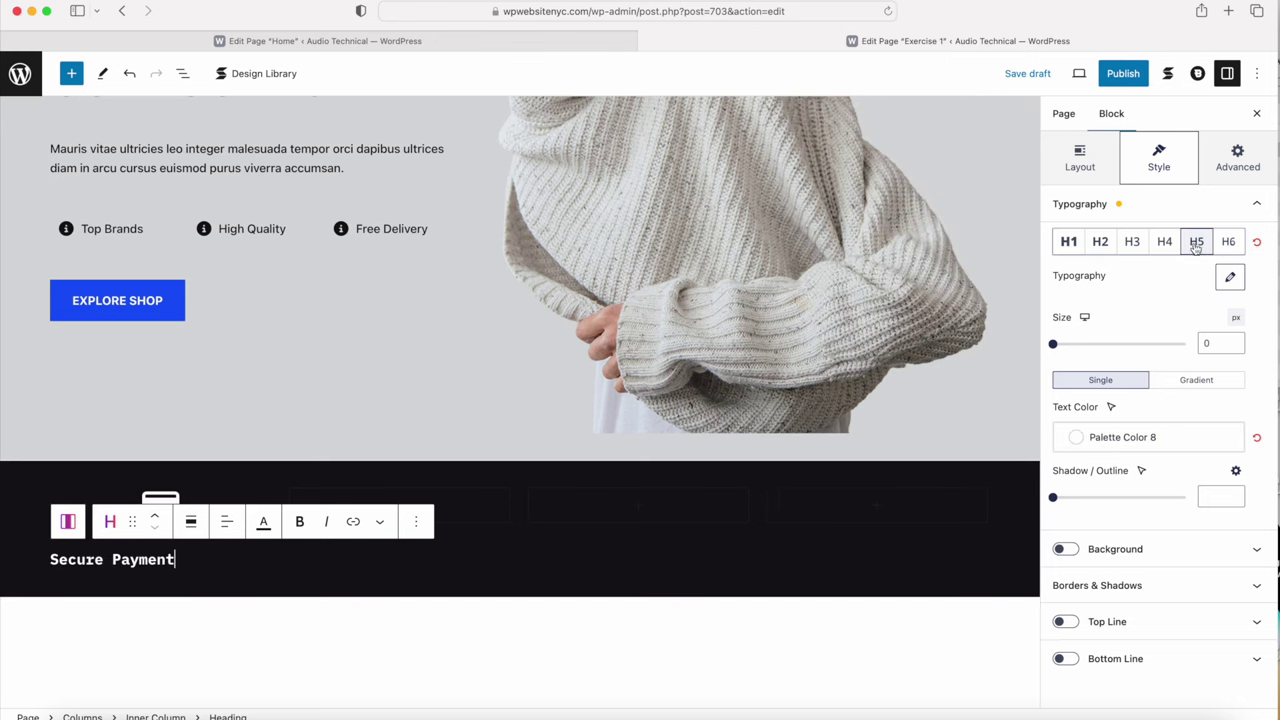
{"action": "left_click", "coordinate": [1078, 160]}
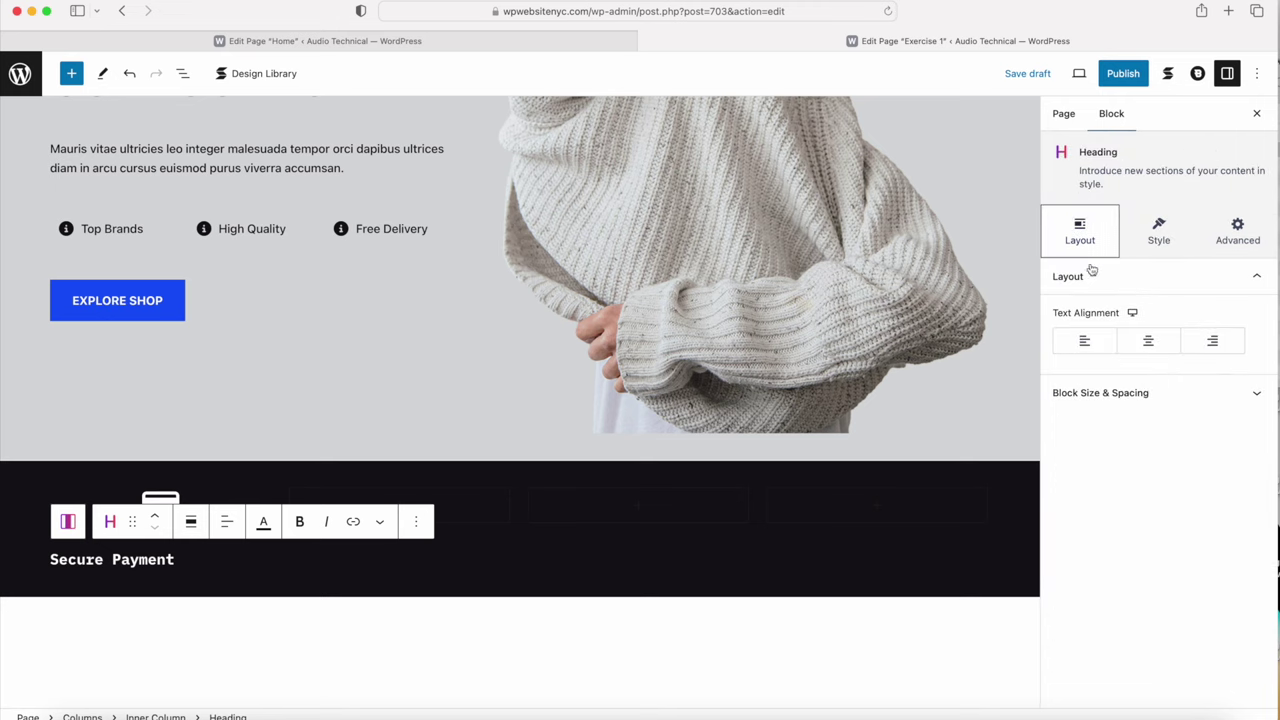
{"action": "left_click", "coordinate": [1152, 342]}
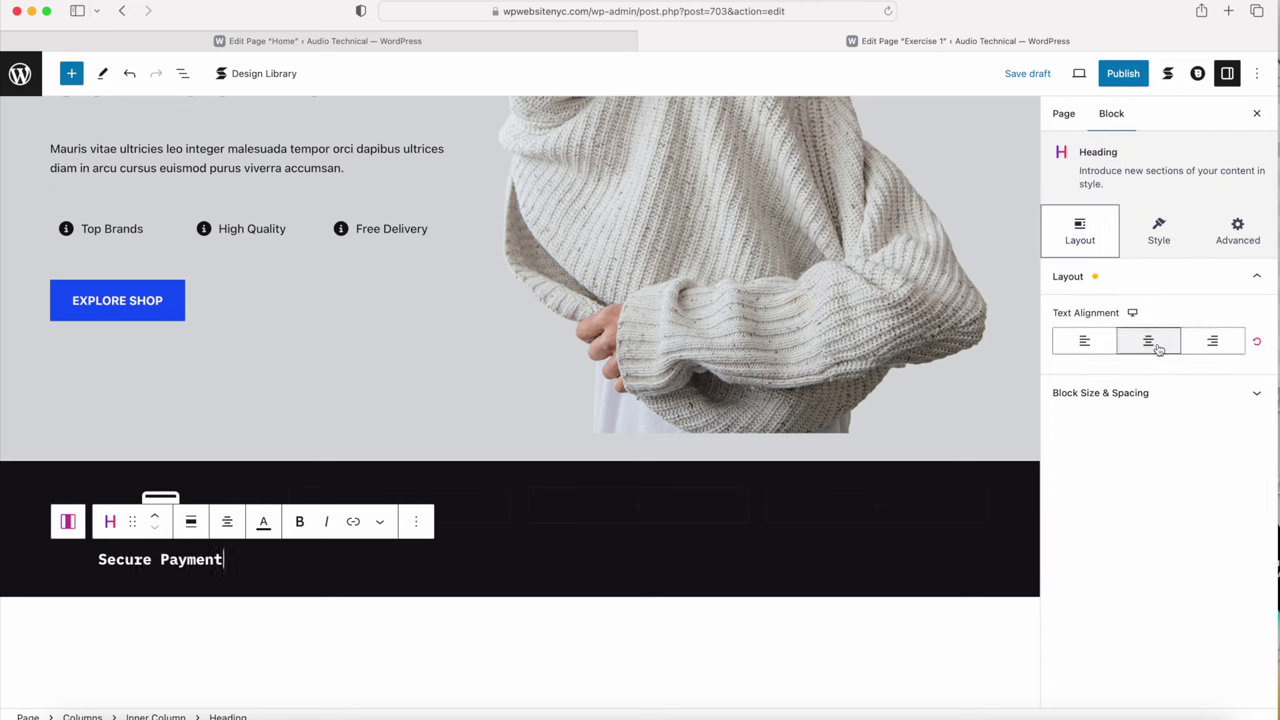
{"action": "left_click", "coordinate": [228, 434]}
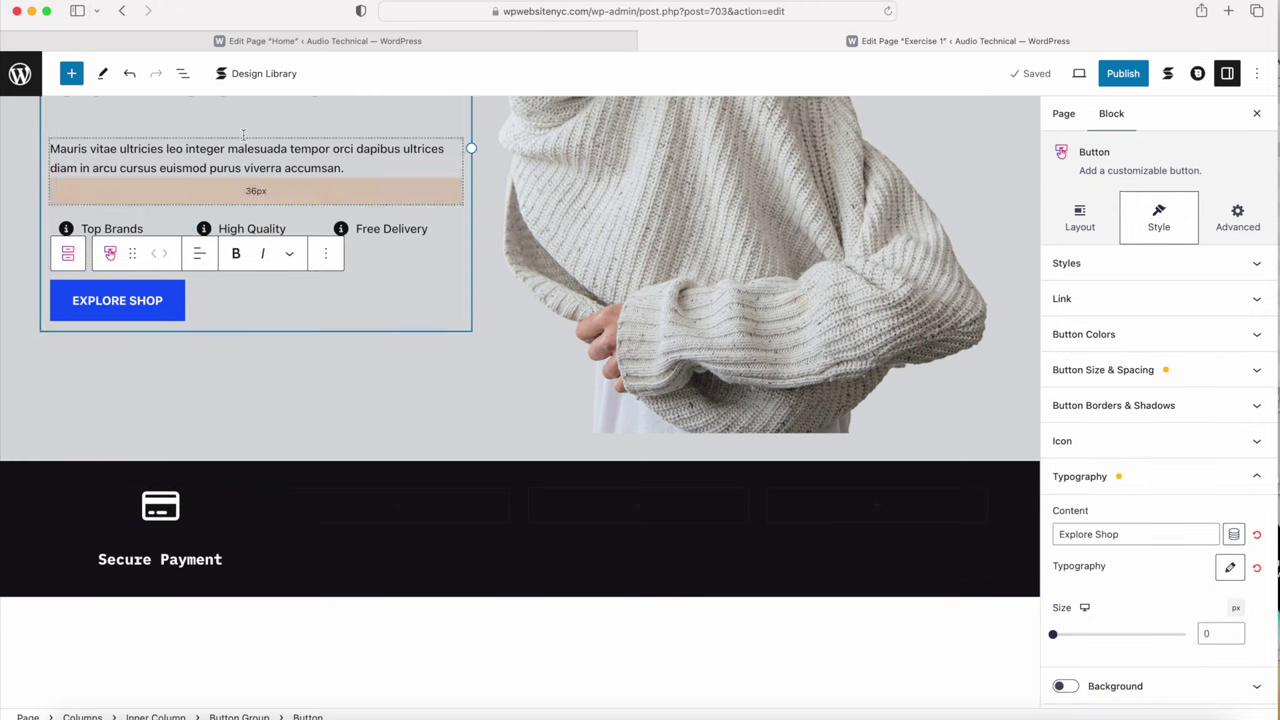
{"action": "left_click", "coordinate": [270, 575]}
Step: Insert a Text block under the Secure Payment heading
{"action": "left_click", "coordinate": [263, 563]}
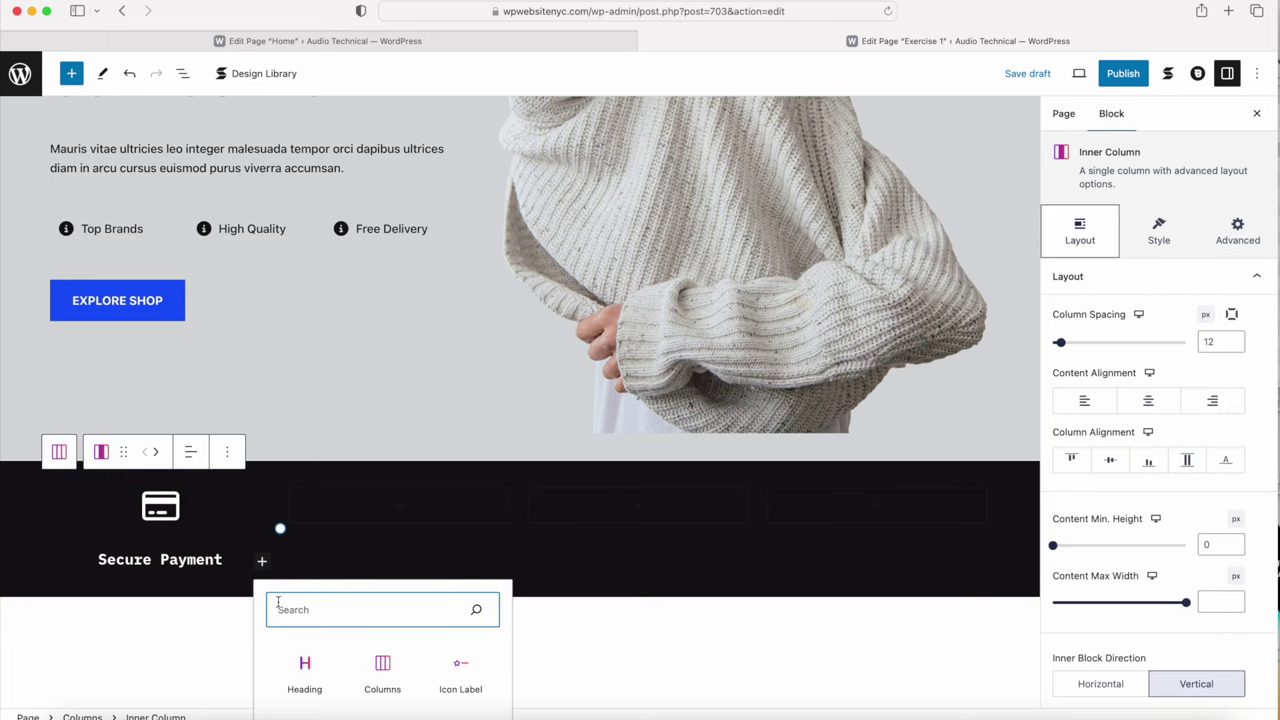
{"action": "scroll", "coordinate": [322, 642], "scroll_direction": "down", "scroll_amount": 2}
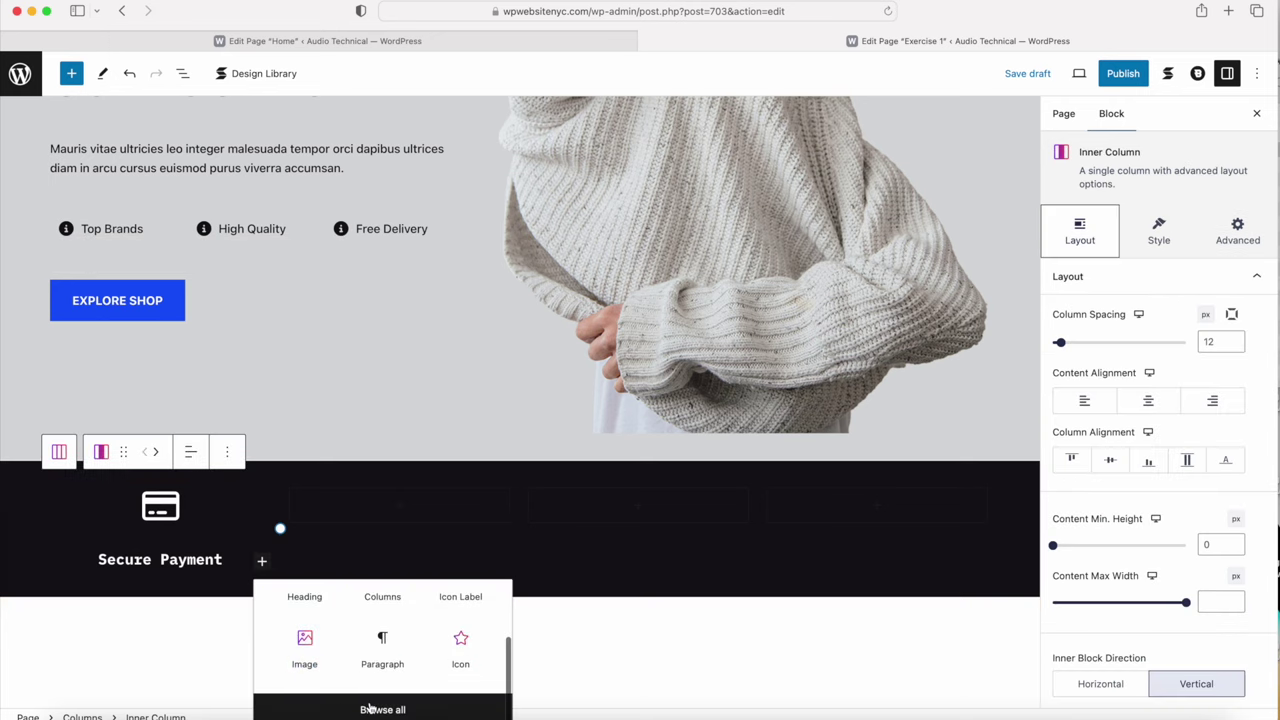
{"action": "left_click", "coordinate": [368, 707]}
{"action": "scroll", "coordinate": [102, 366], "scroll_direction": "down", "scroll_amount": 5}
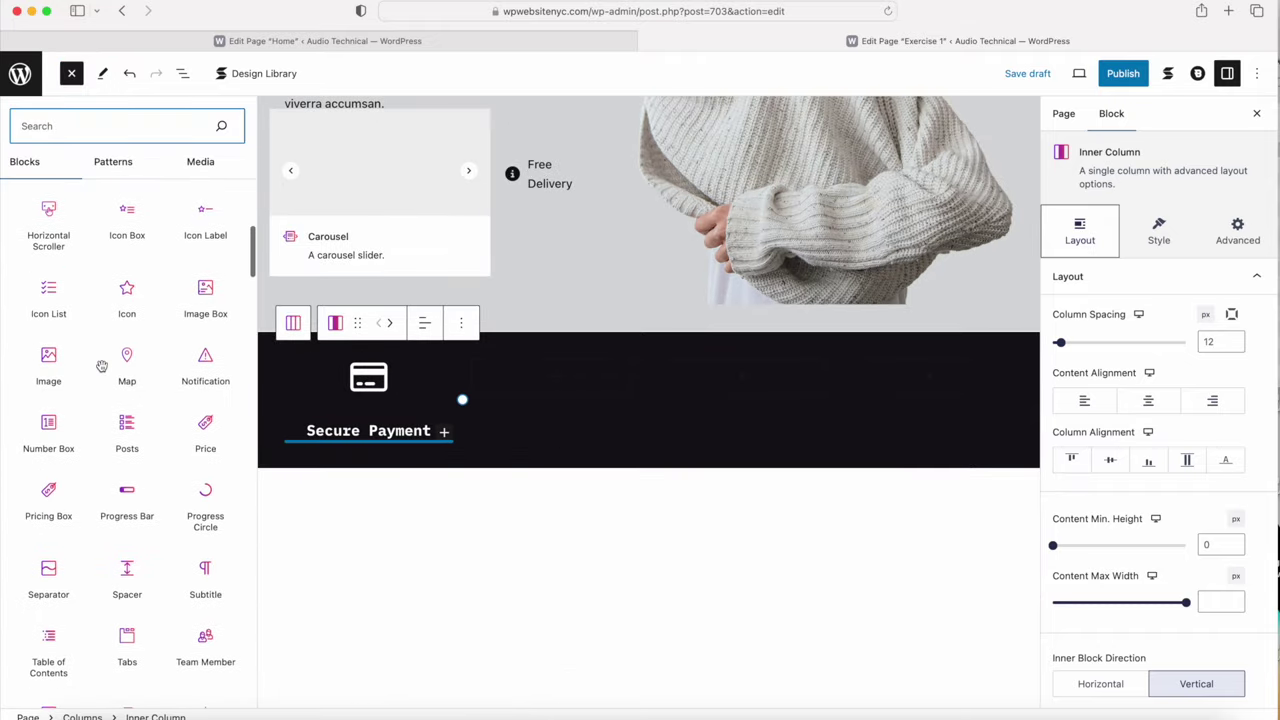
{"action": "scroll", "coordinate": [126, 390], "scroll_direction": "down", "scroll_amount": 3}
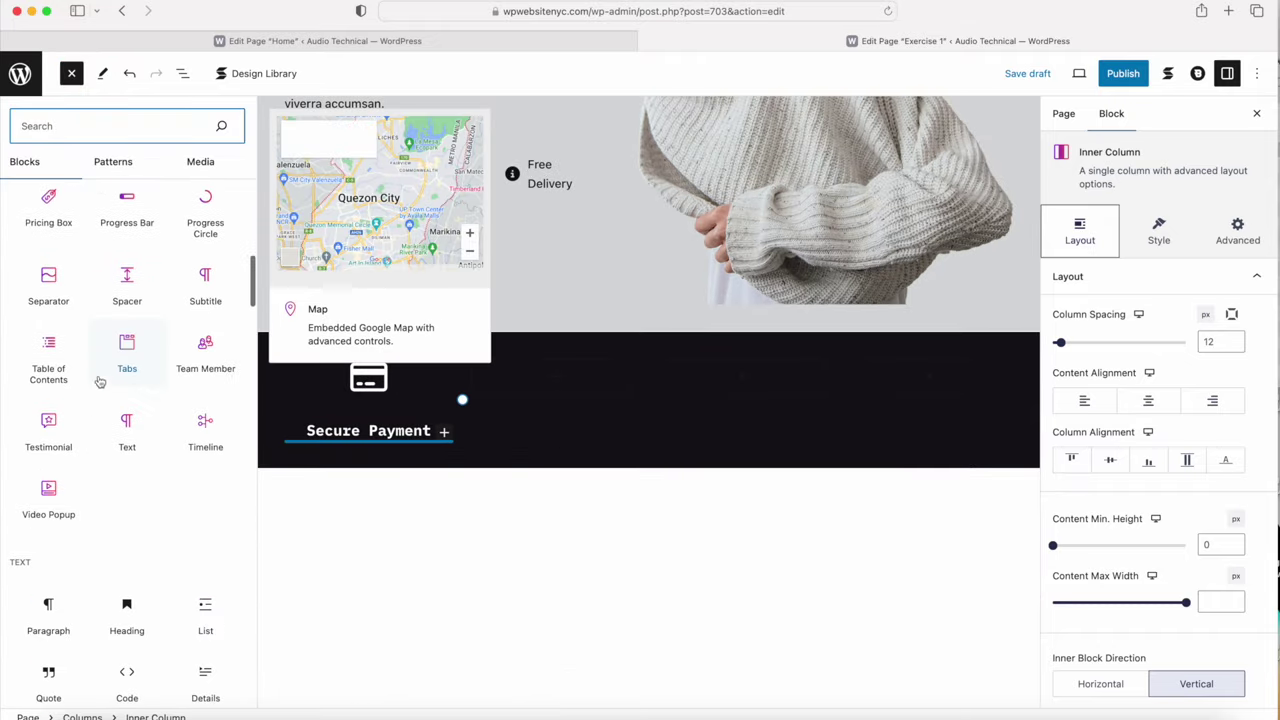
{"action": "left_click", "coordinate": [128, 440]}
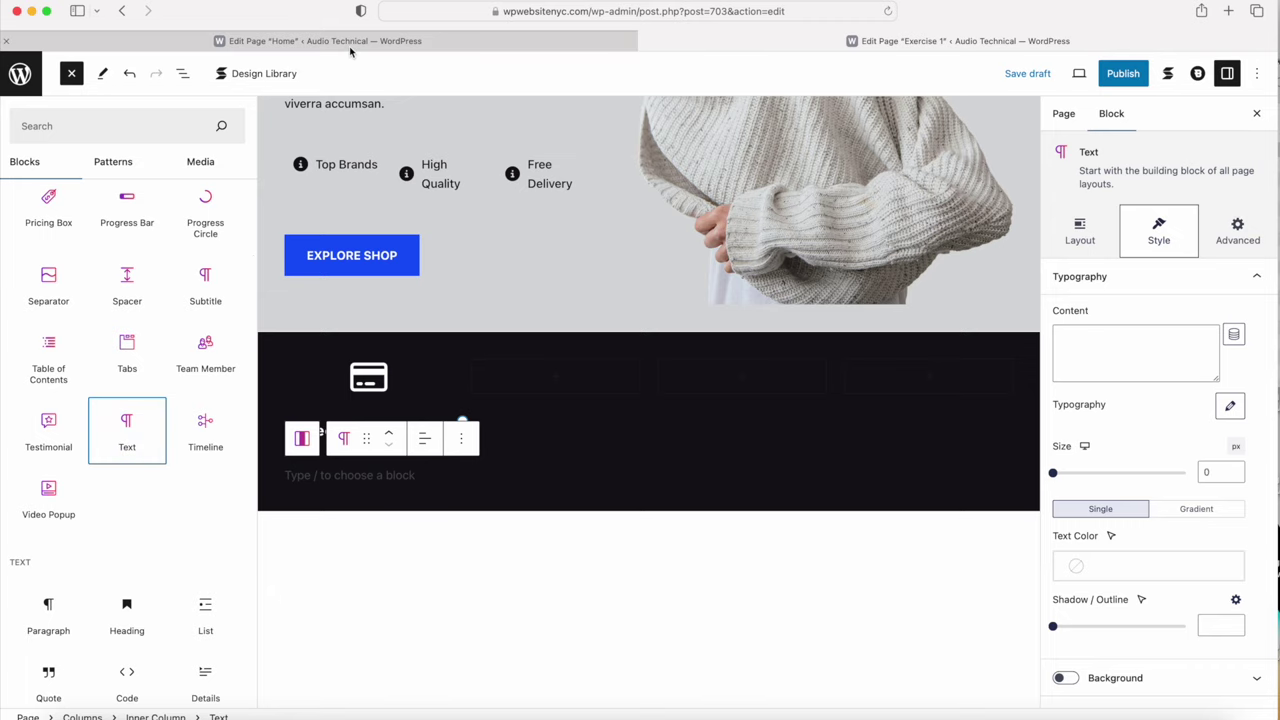
Step: Fill the Text block with '100% secure payment' copied from the Home page
{"action": "left_click", "coordinate": [345, 42]}
{"action": "left_click_drag", "start_coordinate": [209, 368], "coordinate": [85, 366]}
{"action": "key", "text": "super+c"}
{"action": "left_click", "coordinate": [808, 40]}
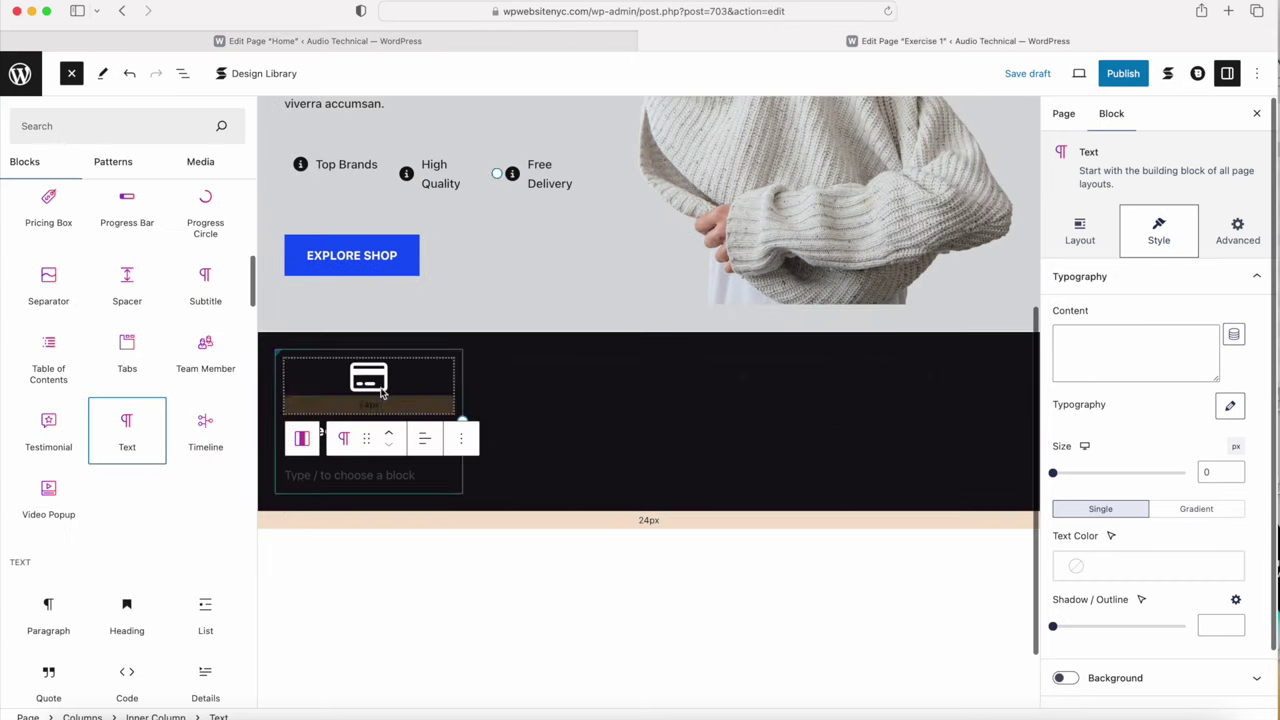
{"action": "left_click", "coordinate": [307, 477]}
{"action": "scroll", "coordinate": [163, 600], "scroll_direction": "down", "scroll_amount": 2}
{"action": "key", "text": "super+v"}
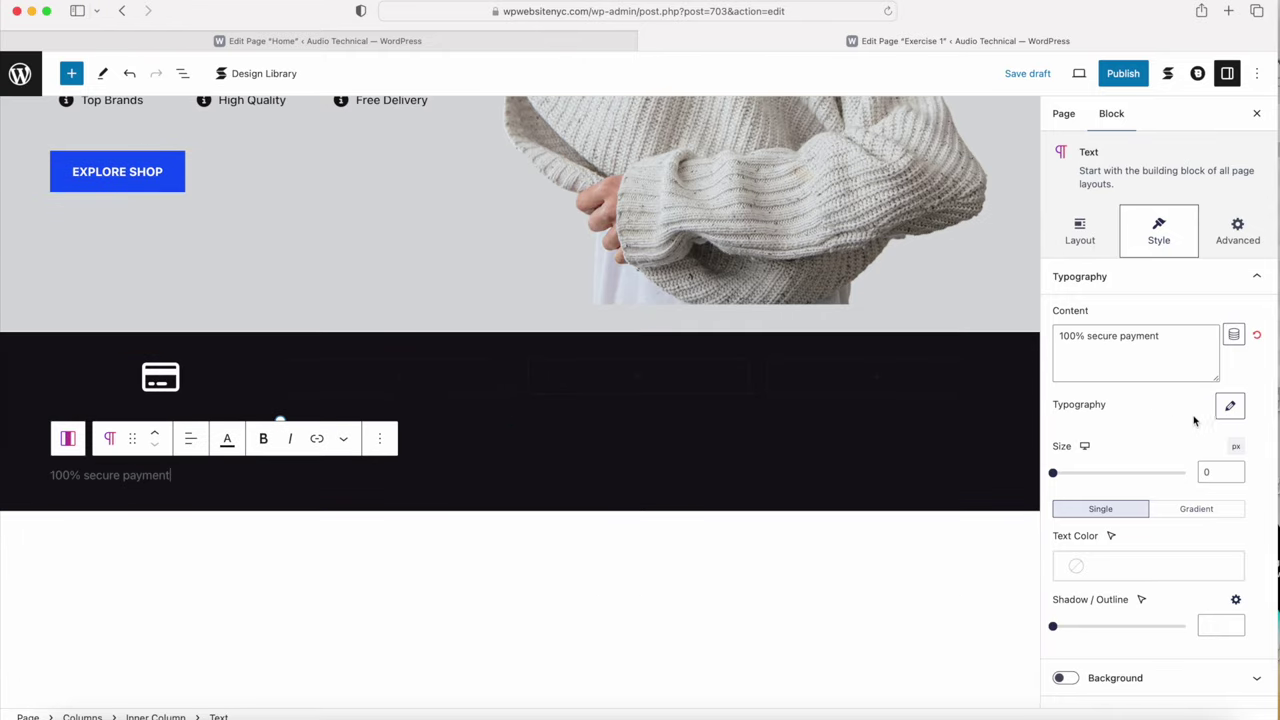
Step: Make the '100% secure payment' text light grey and centre-aligned
{"action": "left_click", "coordinate": [1230, 405]}
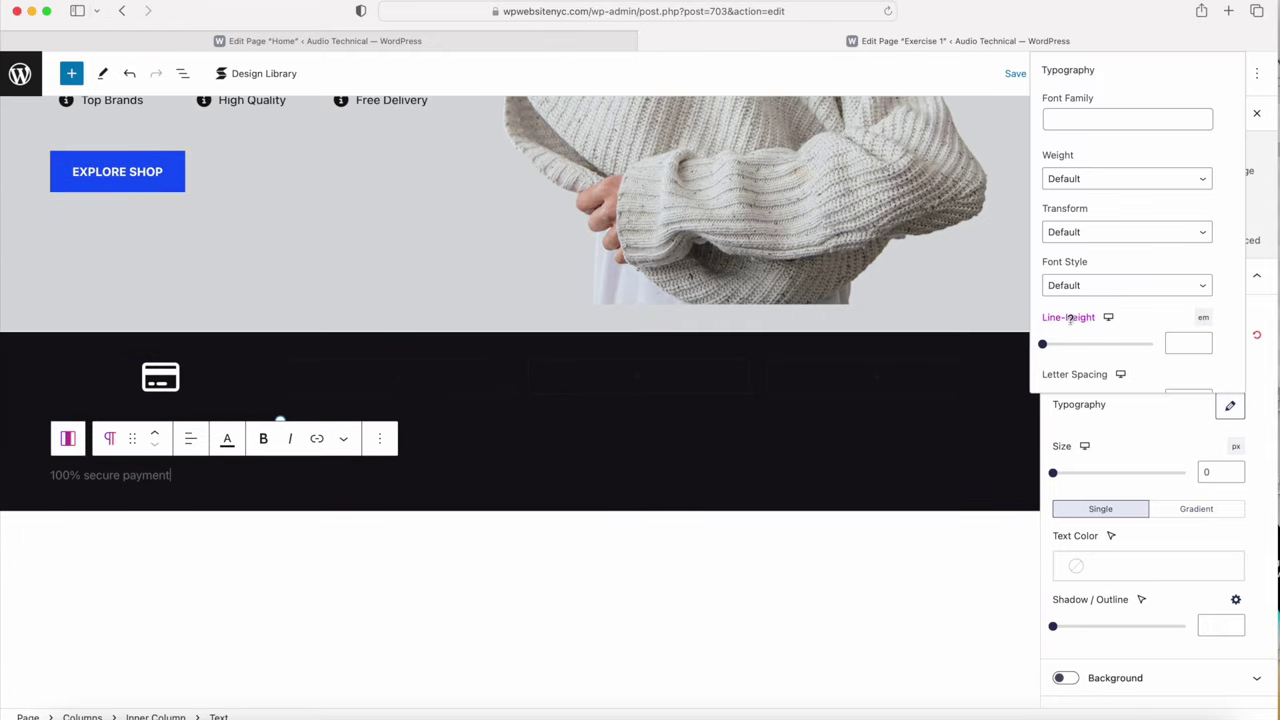
{"action": "left_click", "coordinate": [1135, 431]}
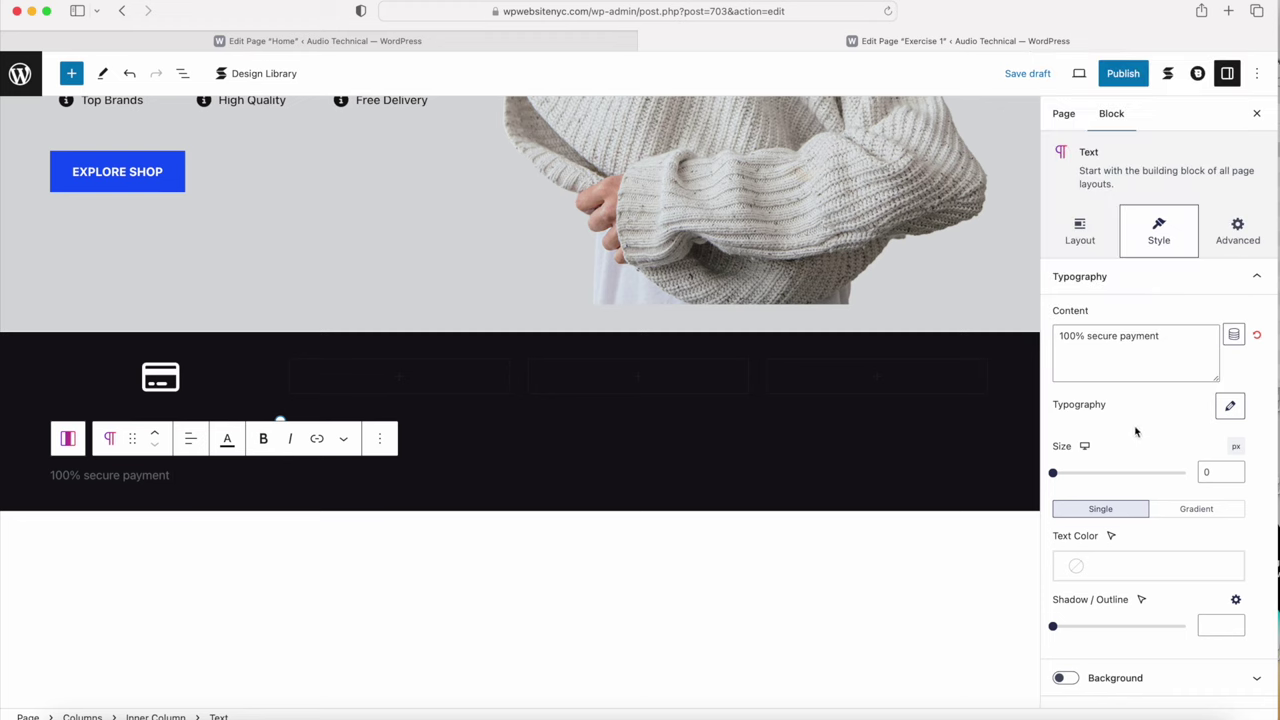
{"action": "left_click", "coordinate": [1120, 568]}
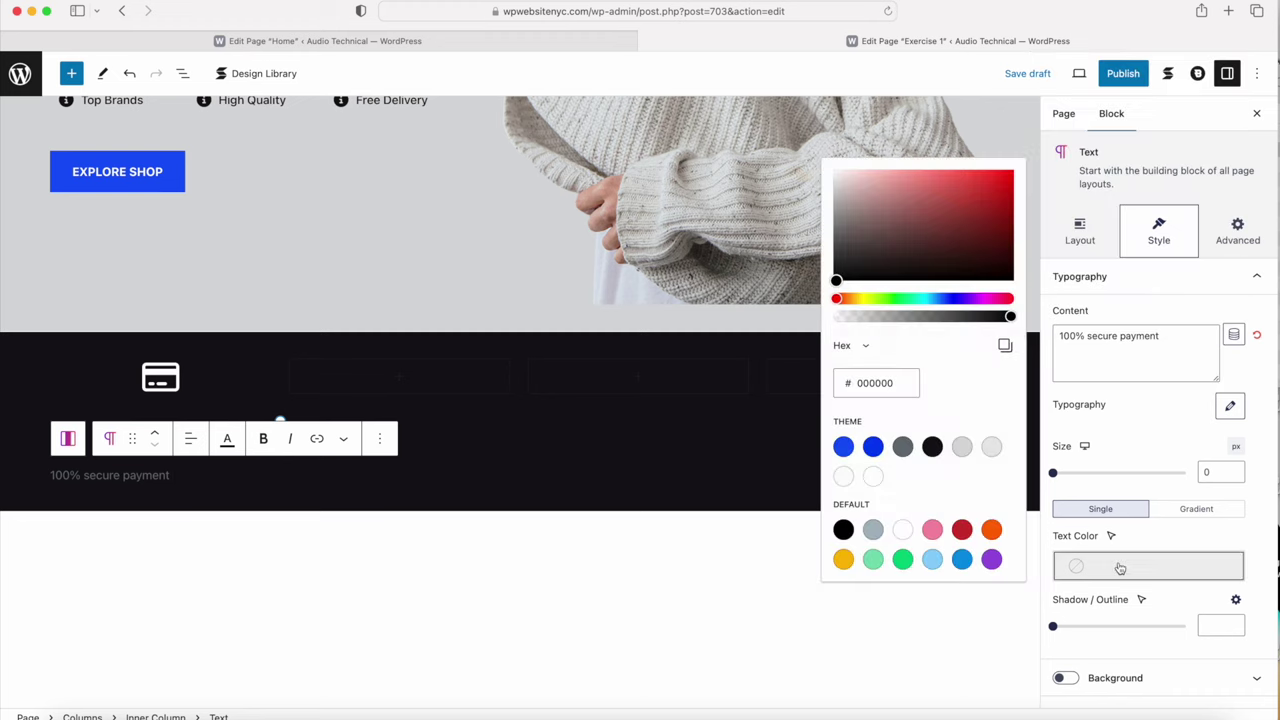
{"action": "left_click", "coordinate": [962, 448]}
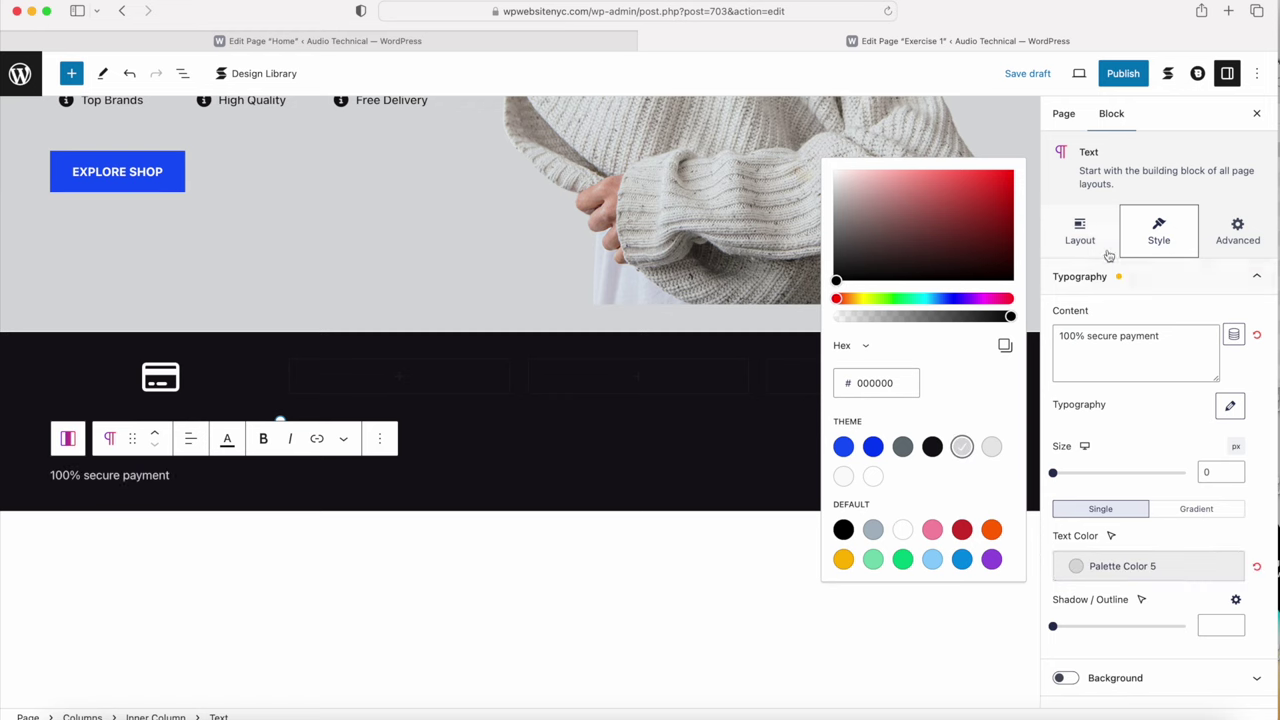
{"action": "left_click", "coordinate": [1080, 232]}
{"action": "left_click", "coordinate": [1123, 344]}
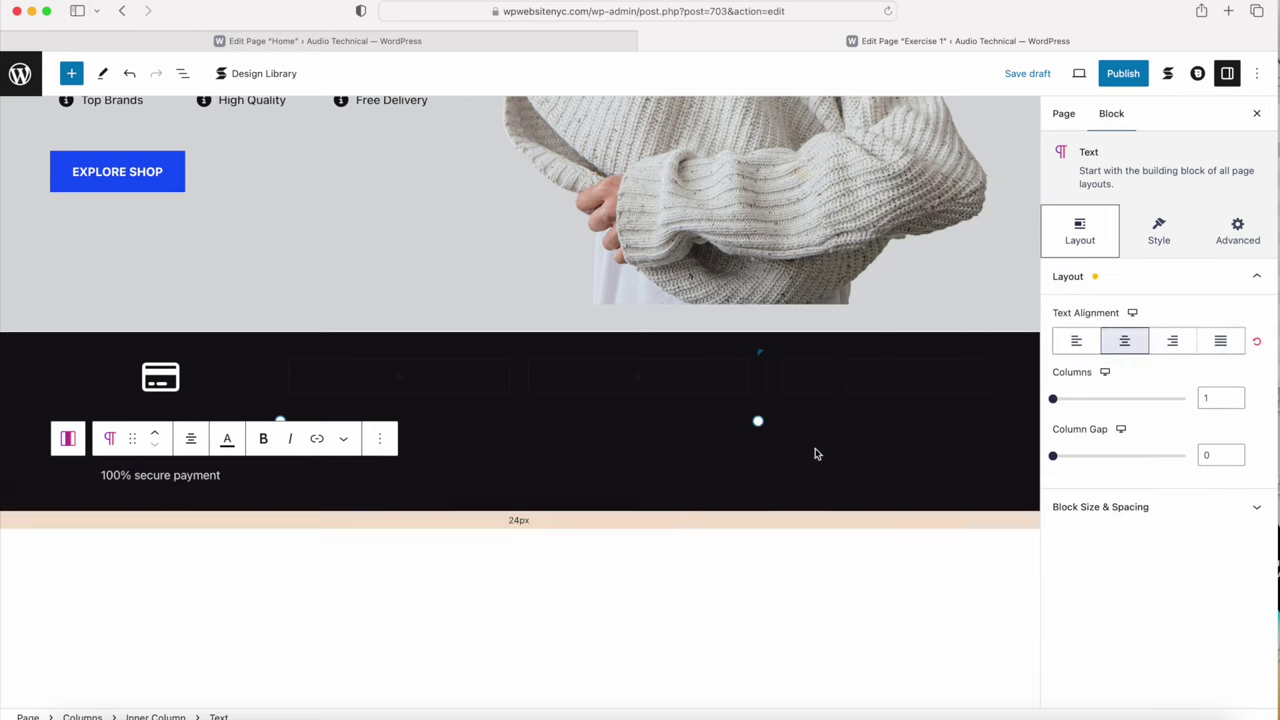
{"action": "left_click", "coordinate": [288, 610]}
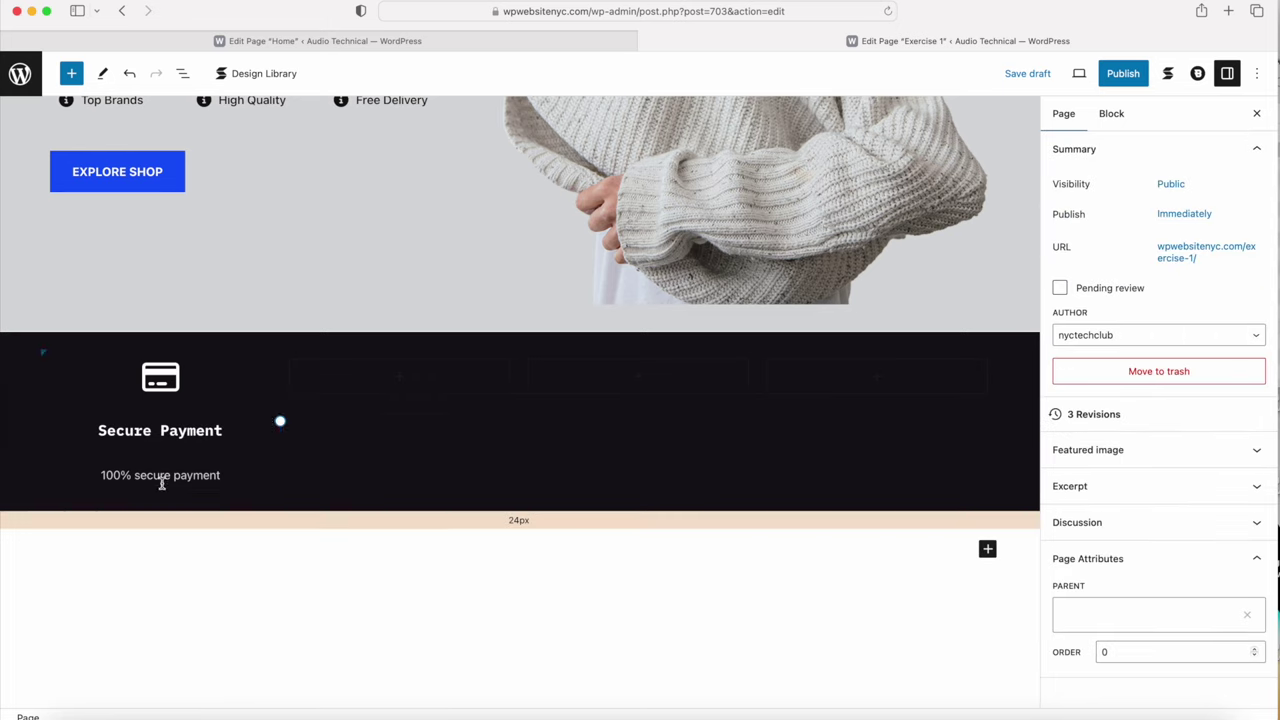
Step: Shrink the bottom margins of the Secure Payment heading and icon to tighten the card
{"action": "left_click", "coordinate": [170, 408]}
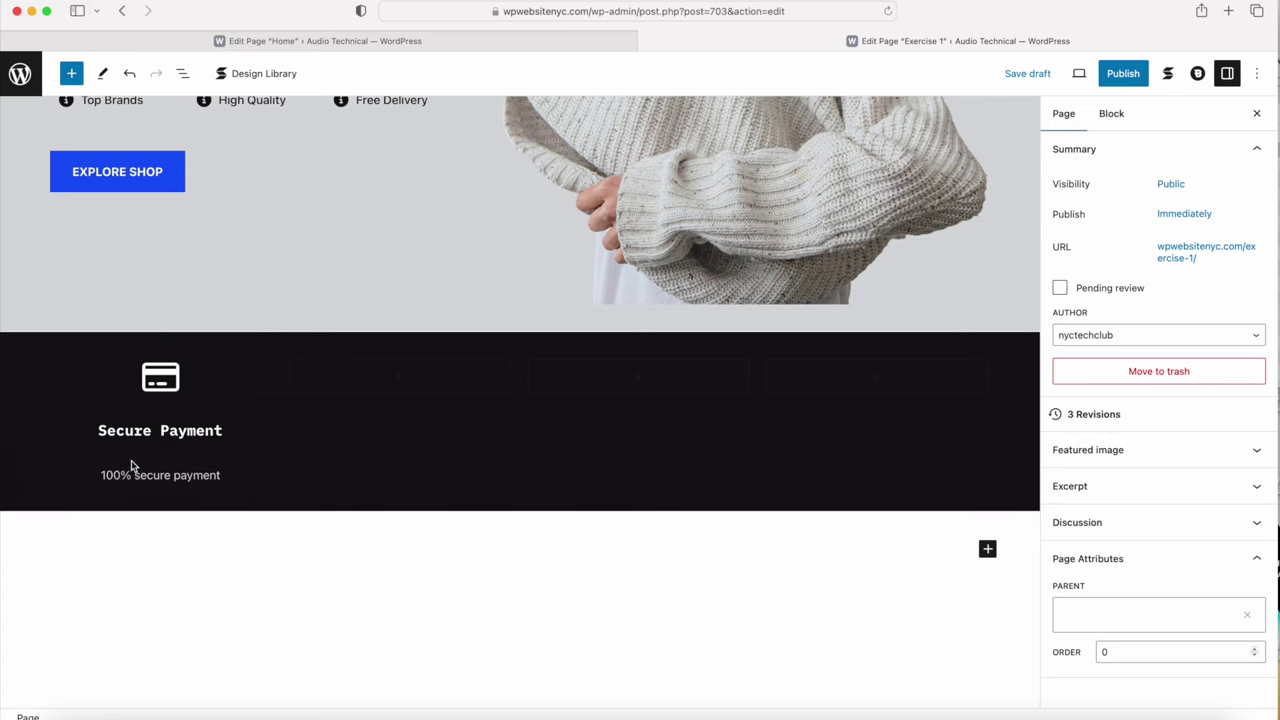
{"action": "left_click_drag", "start_coordinate": [131, 457], "coordinate": [153, 437]}
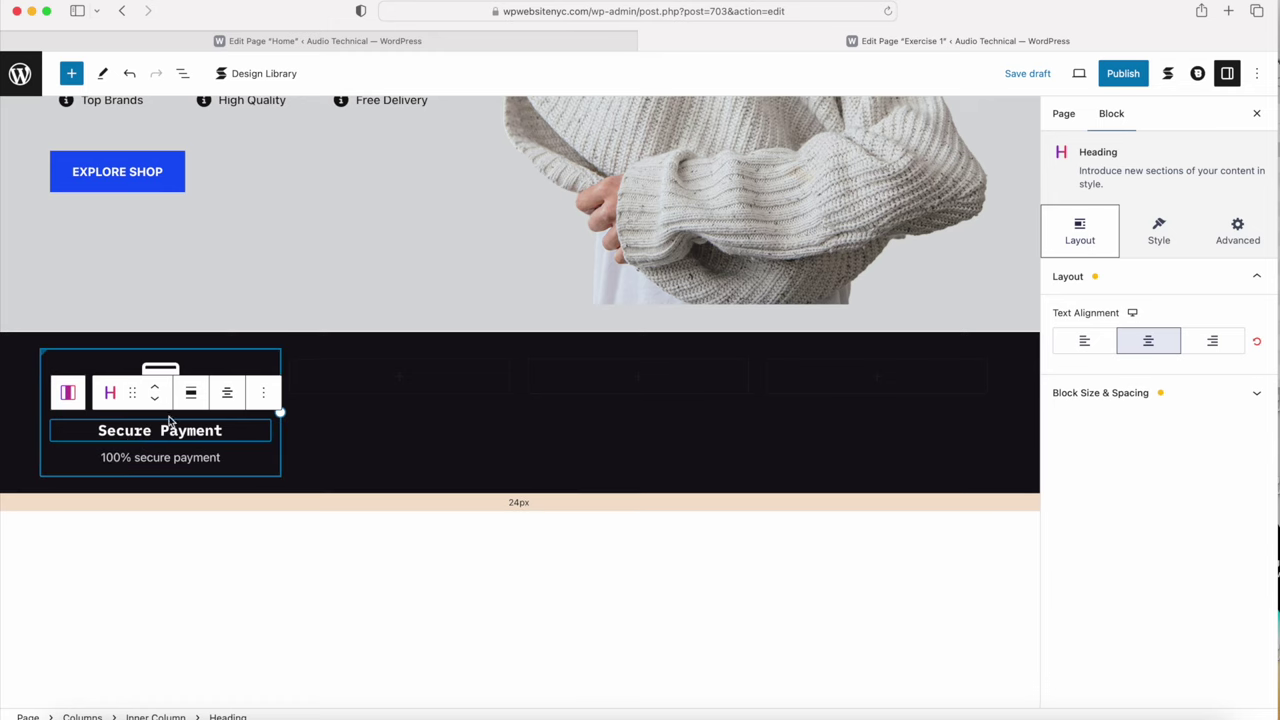
{"action": "left_click", "coordinate": [157, 418]}
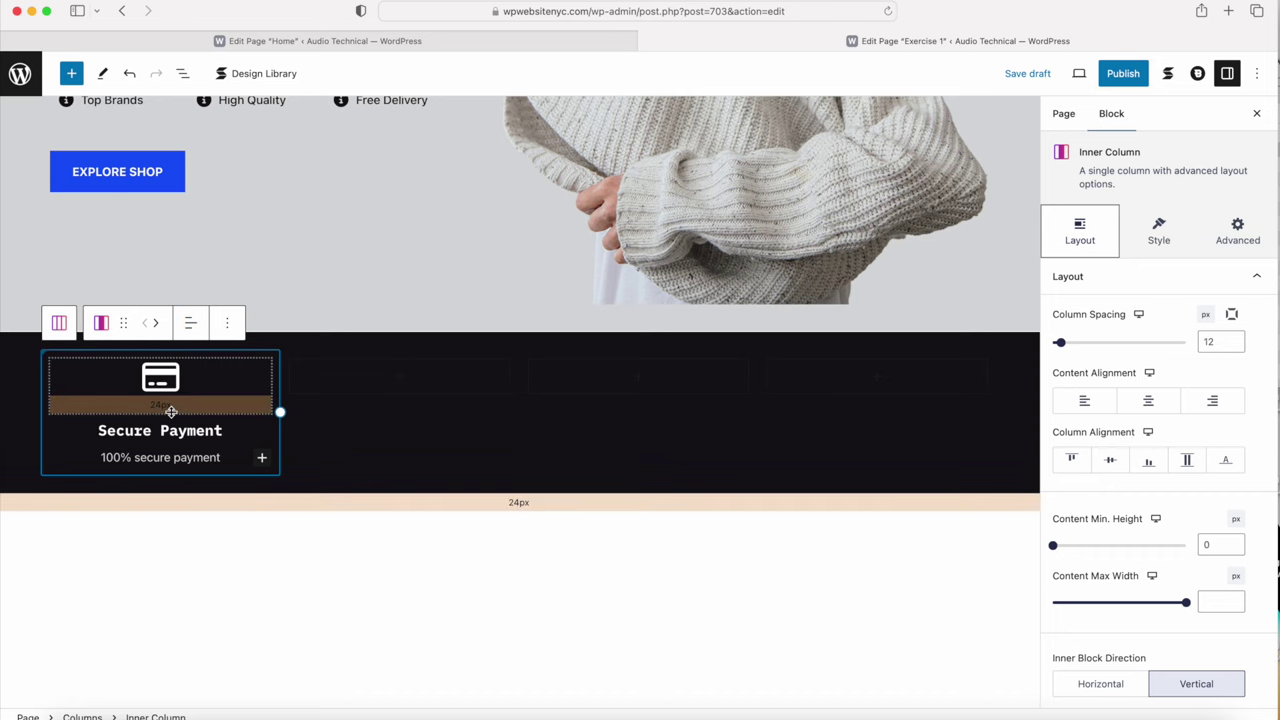
{"action": "left_click", "coordinate": [173, 409]}
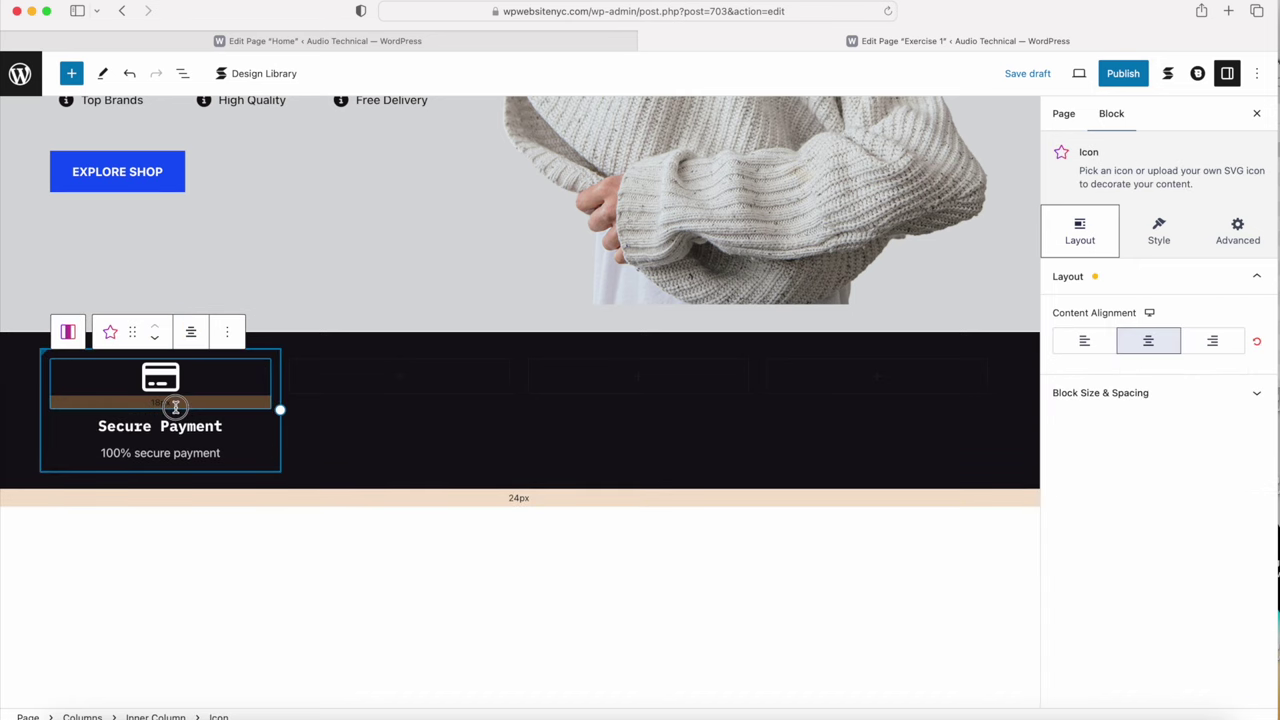
{"action": "left_click_drag", "start_coordinate": [175, 407], "coordinate": [176, 409]}
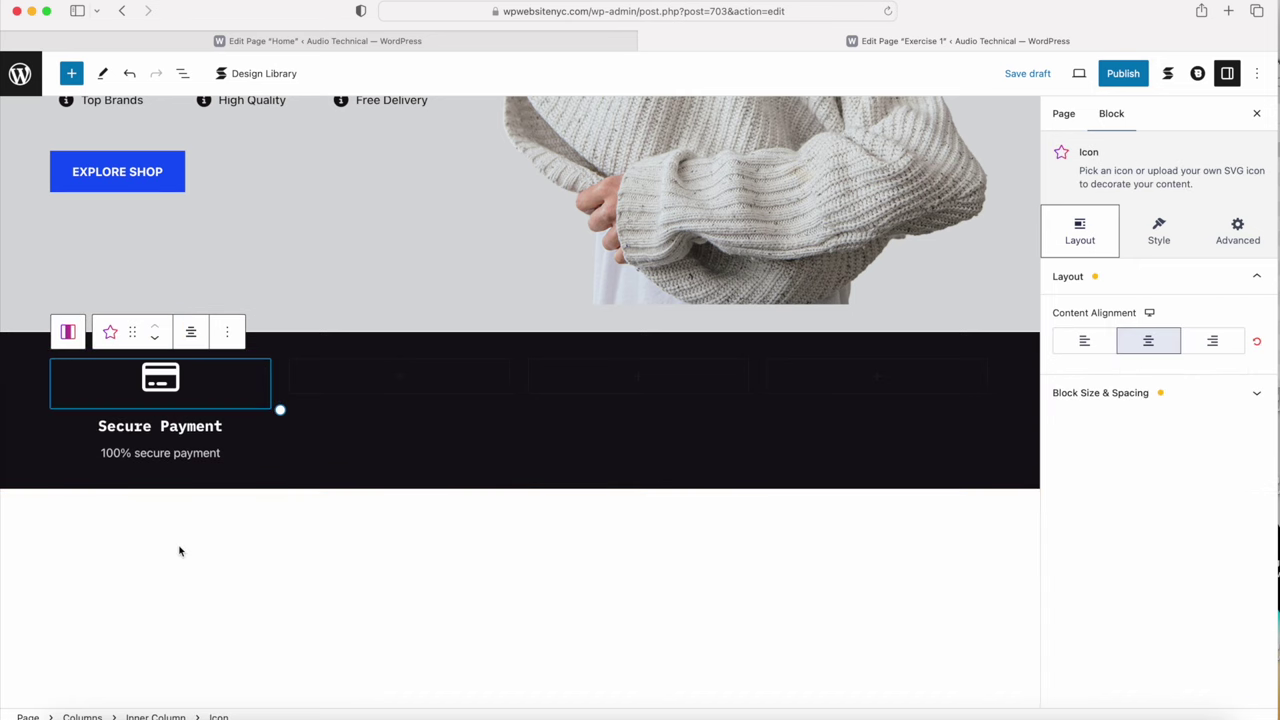
{"action": "left_click", "coordinate": [253, 578]}
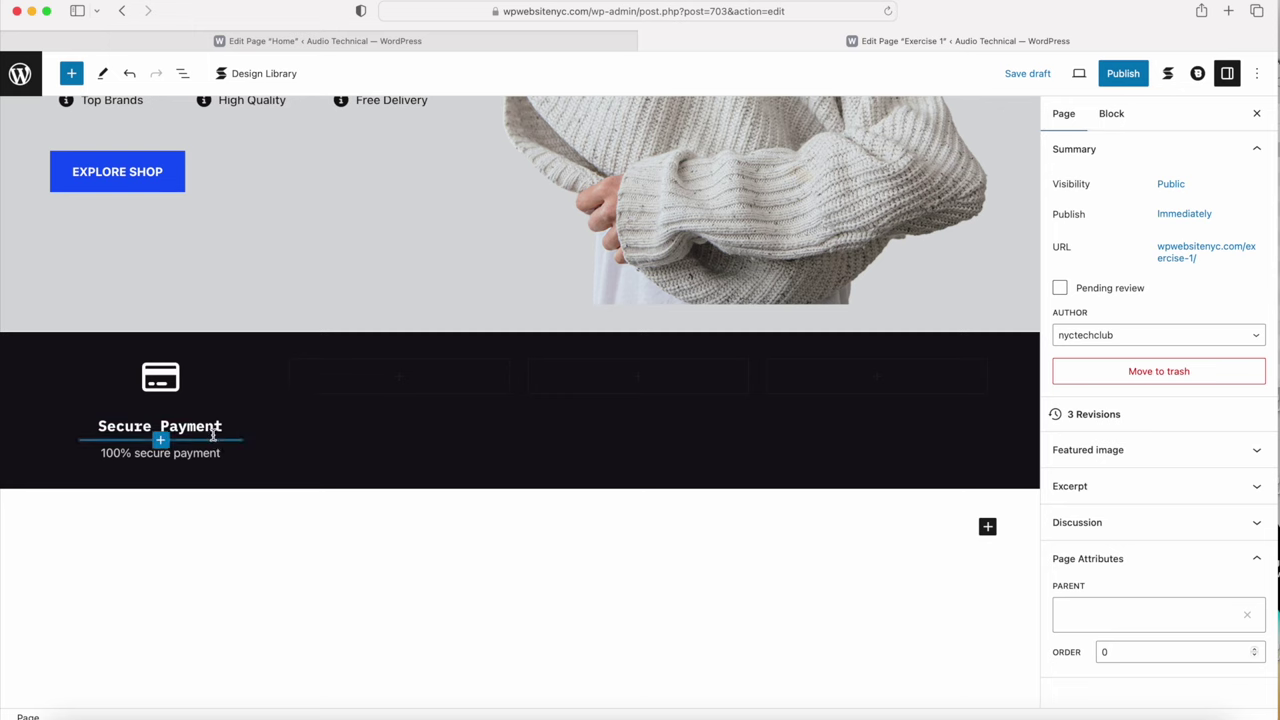
{"action": "left_click", "coordinate": [161, 403]}
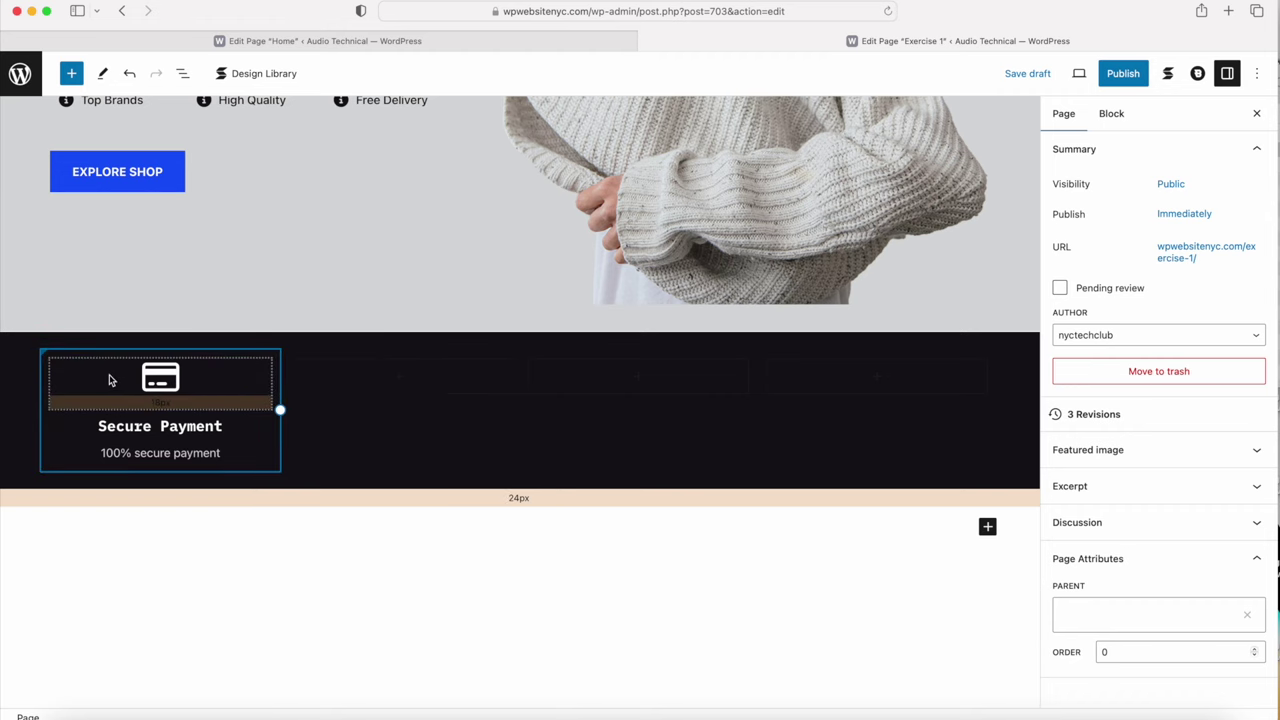
{"action": "key", "text": "ctrl+z"}
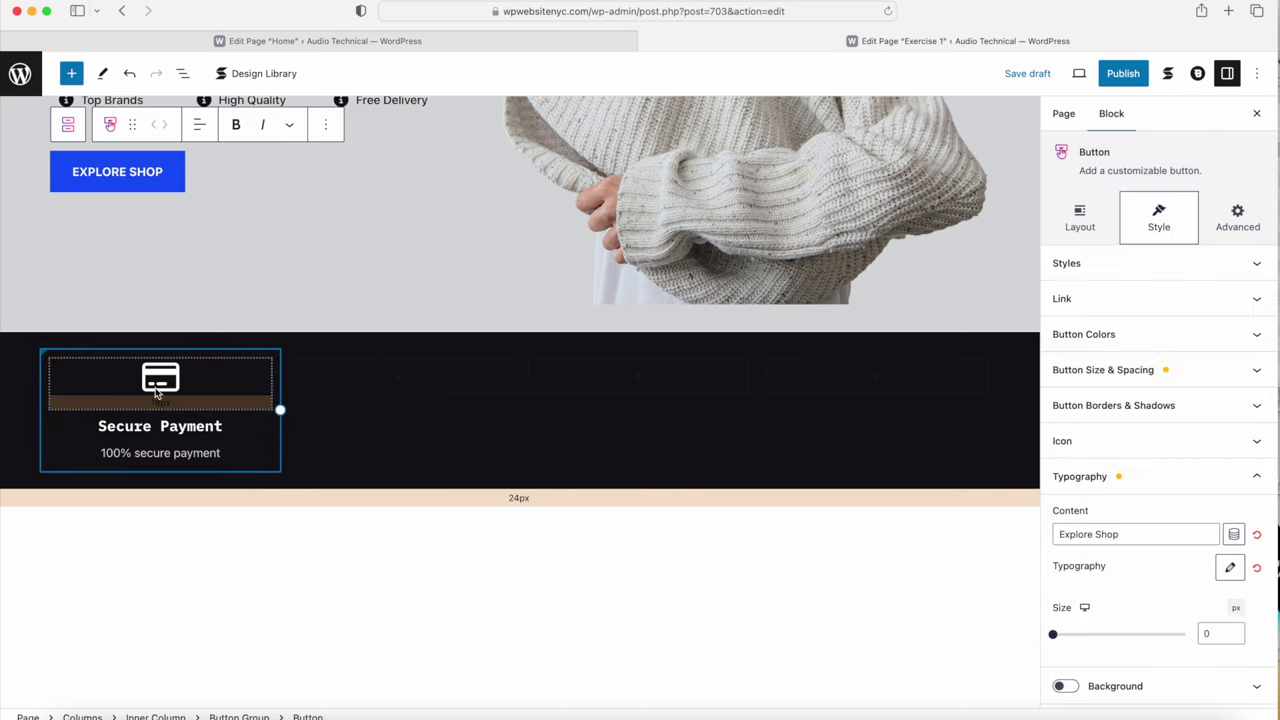
{"action": "left_click", "coordinate": [215, 383]}
Step: Duplicate the Secure Payment column three times
{"action": "left_click", "coordinate": [63, 330]}
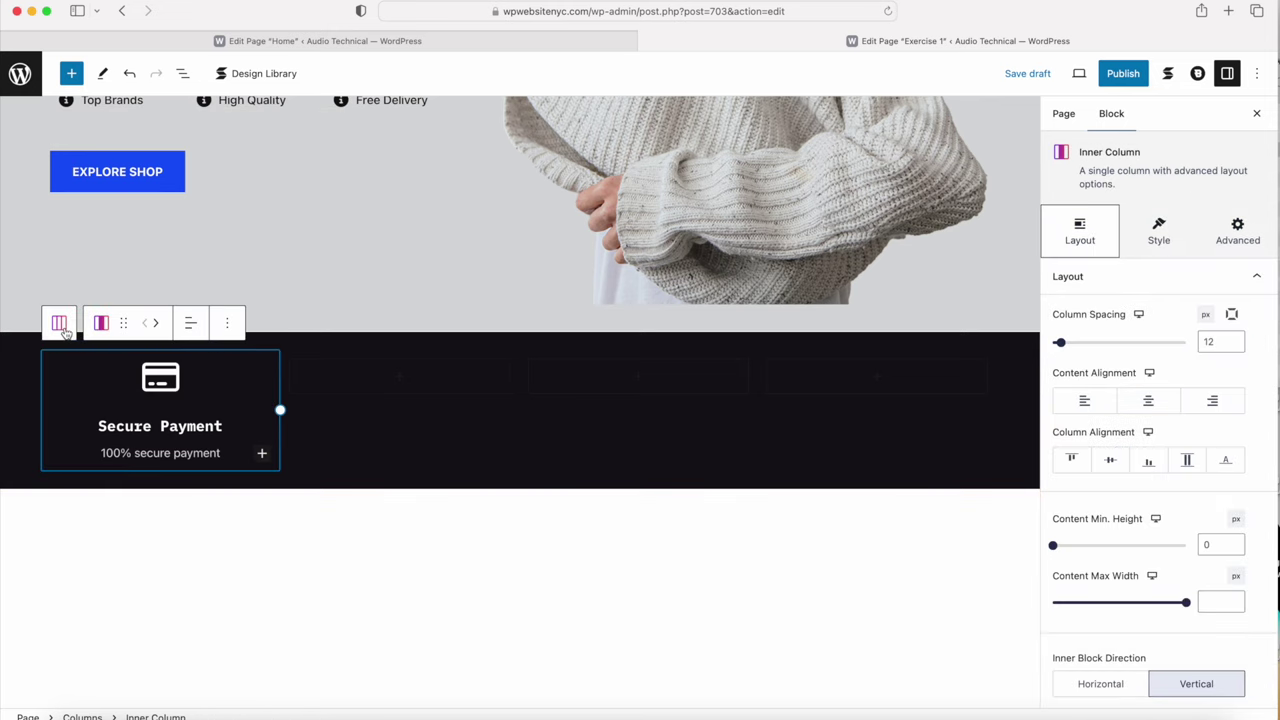
{"action": "left_click", "coordinate": [227, 323]}
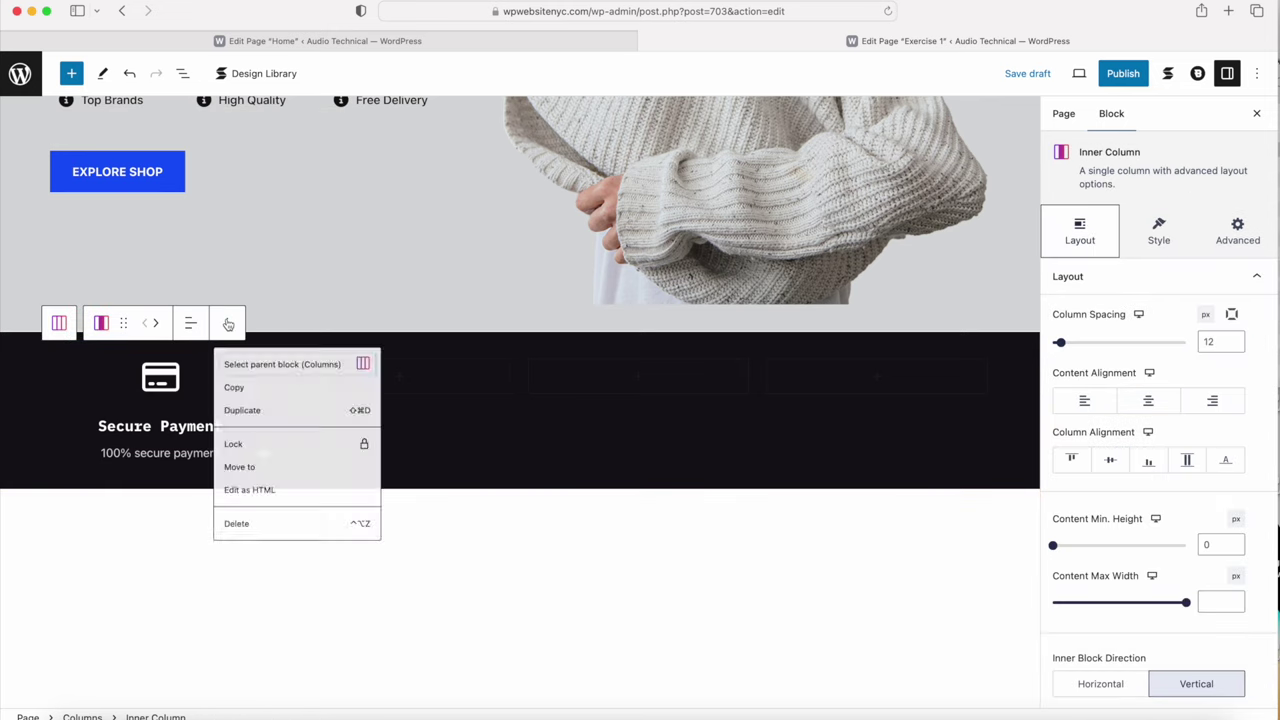
{"action": "left_click", "coordinate": [243, 418]}
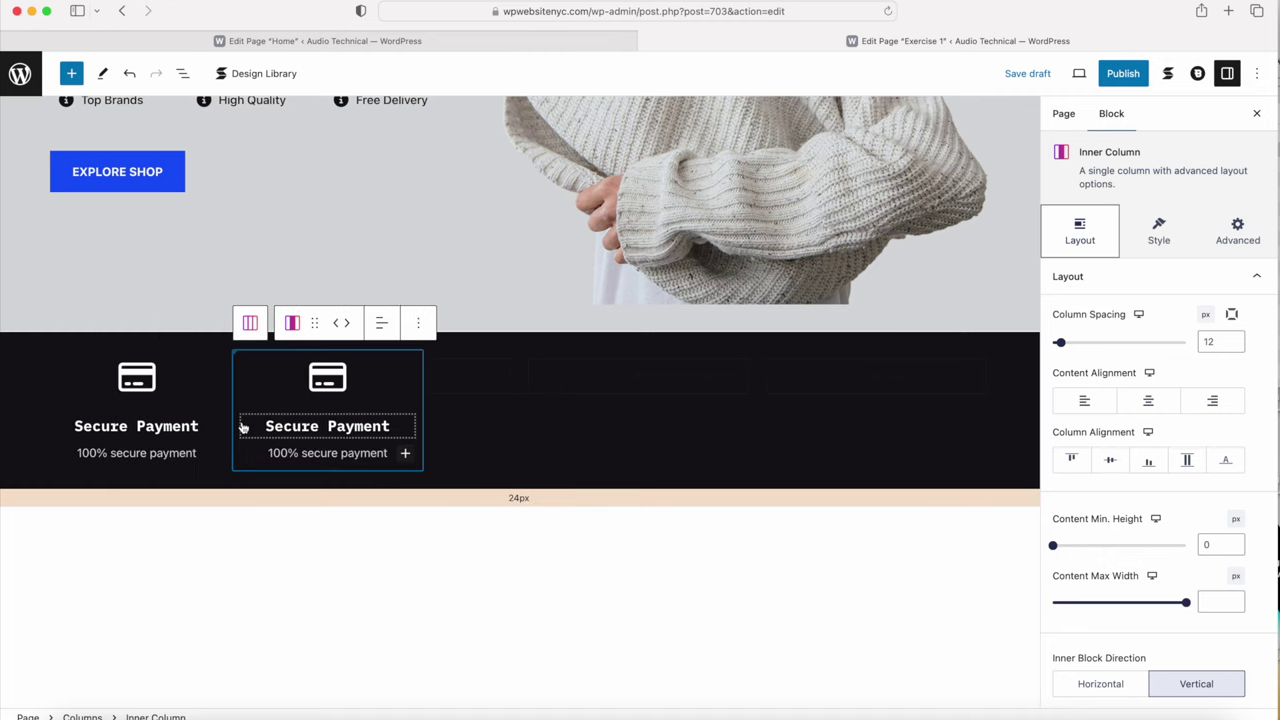
{"action": "left_click", "coordinate": [418, 322]}
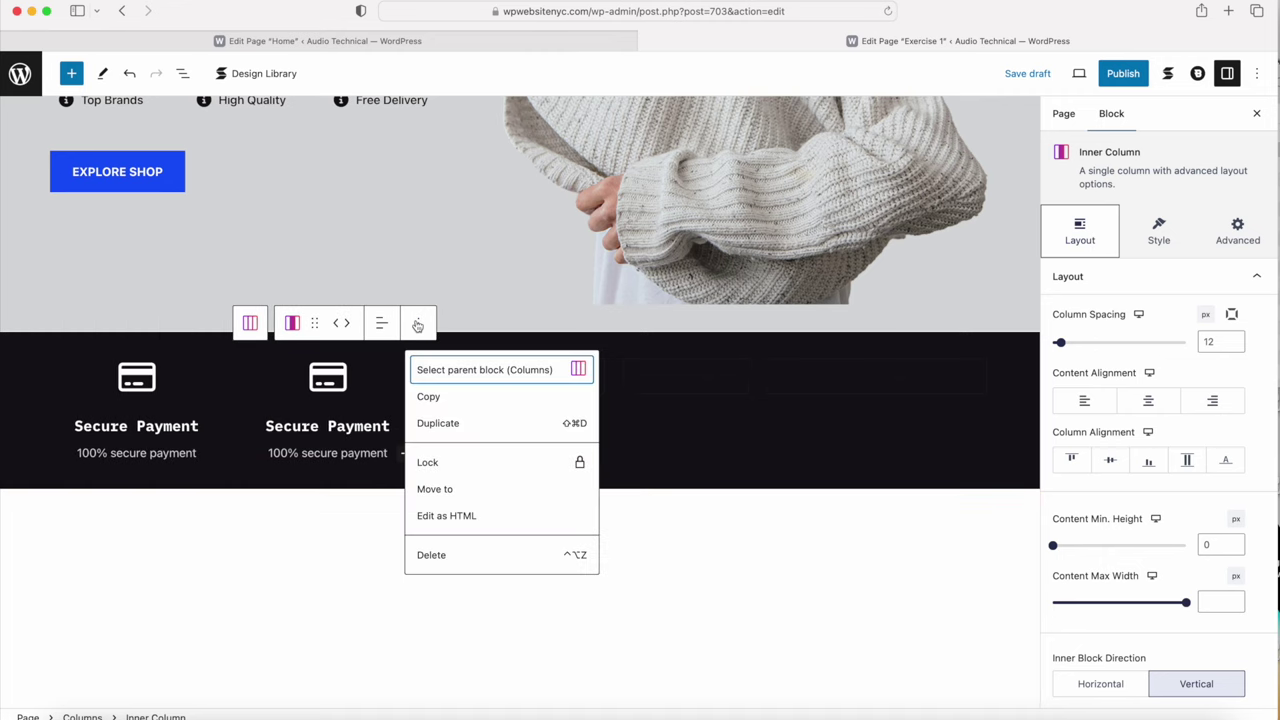
{"action": "left_click", "coordinate": [435, 425]}
{"action": "left_click", "coordinate": [546, 322]}
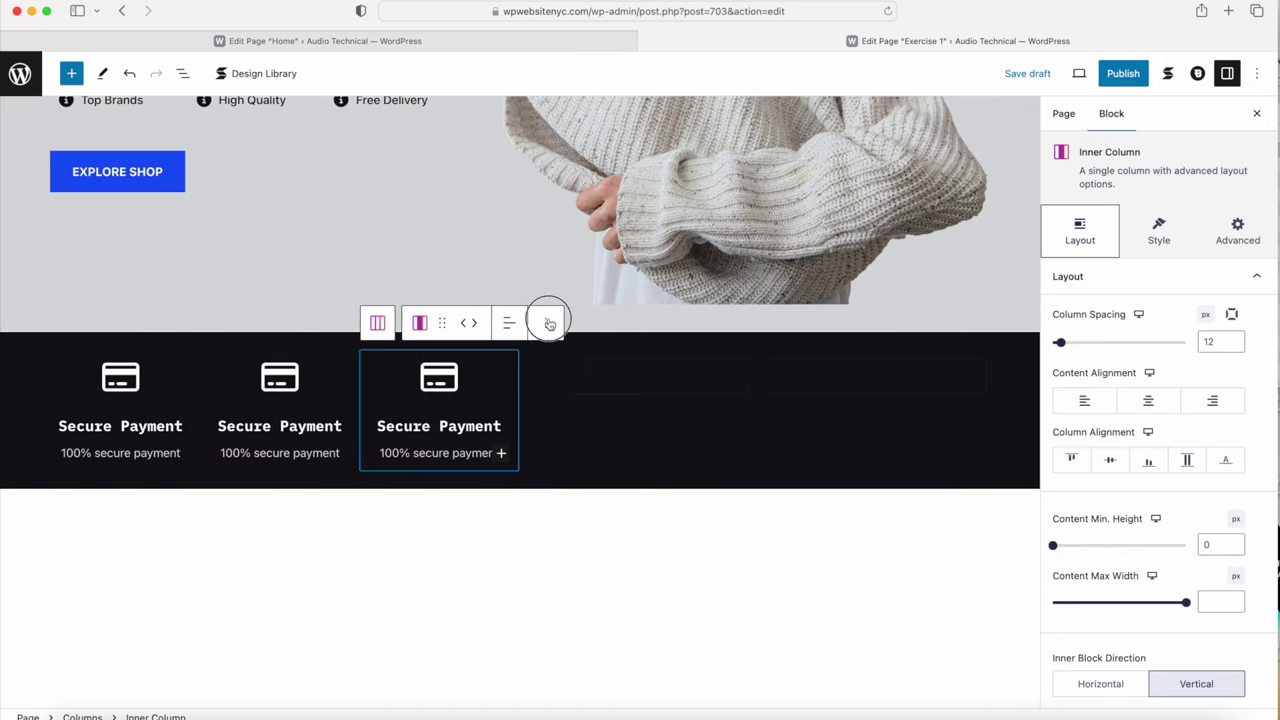
{"action": "left_click", "coordinate": [558, 424]}
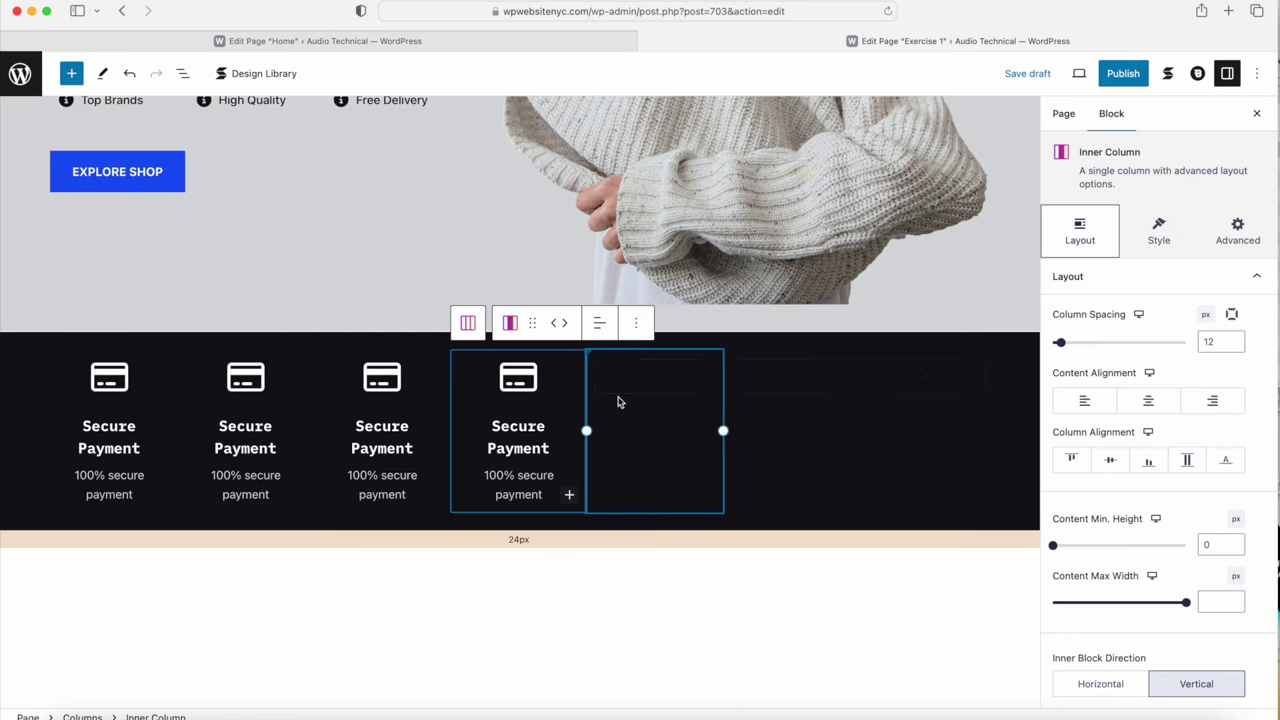
Step: Delete the three leftover empty columns from the black row
{"action": "left_click", "coordinate": [667, 379]}
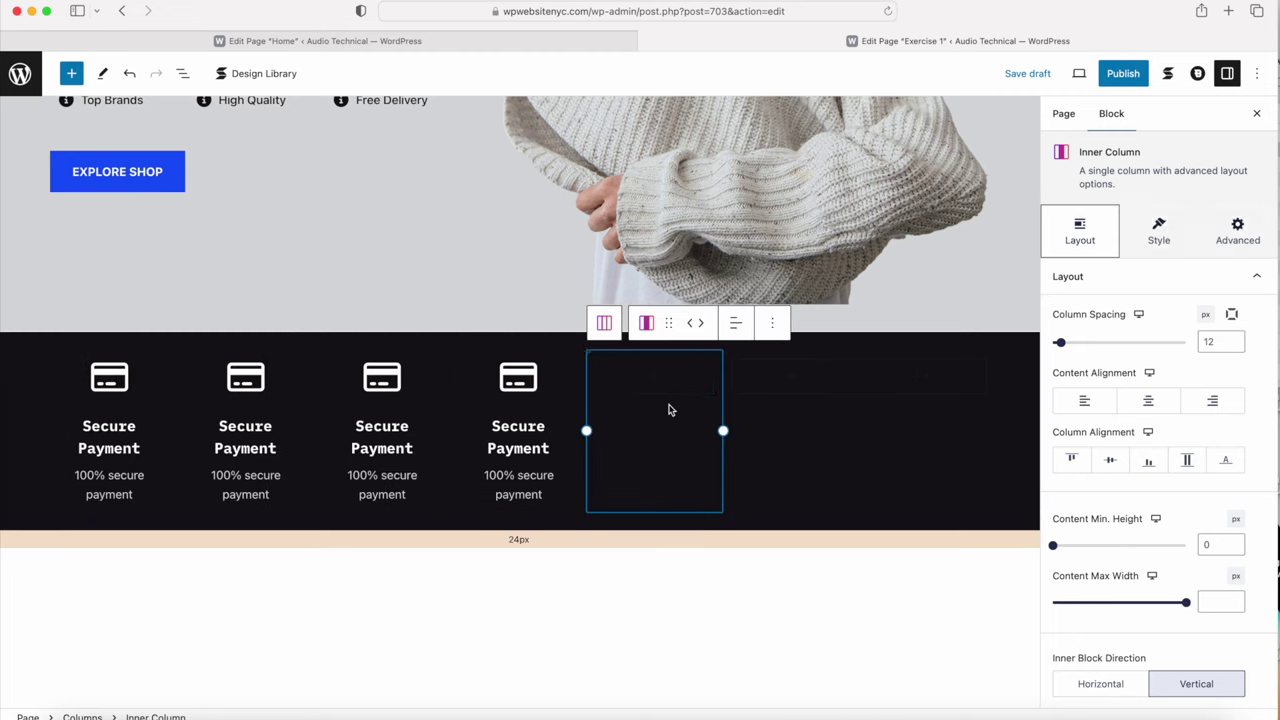
{"action": "left_click", "coordinate": [770, 324]}
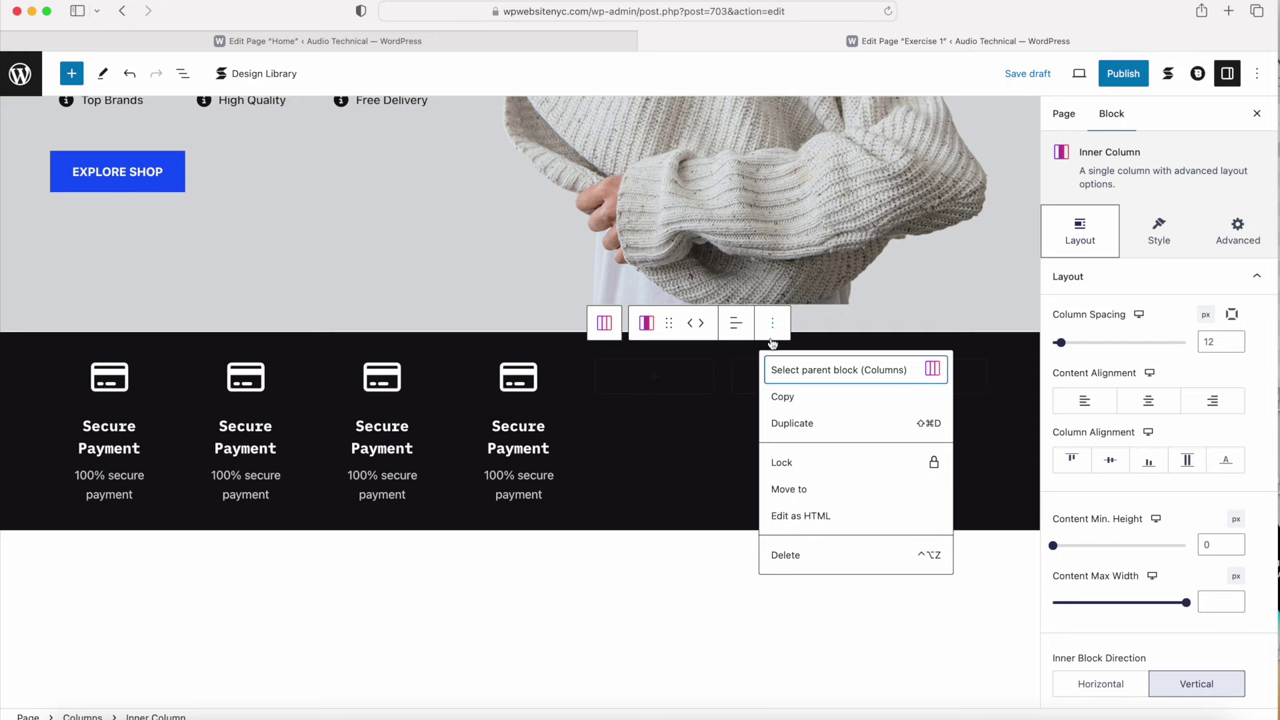
{"action": "left_click", "coordinate": [786, 555]}
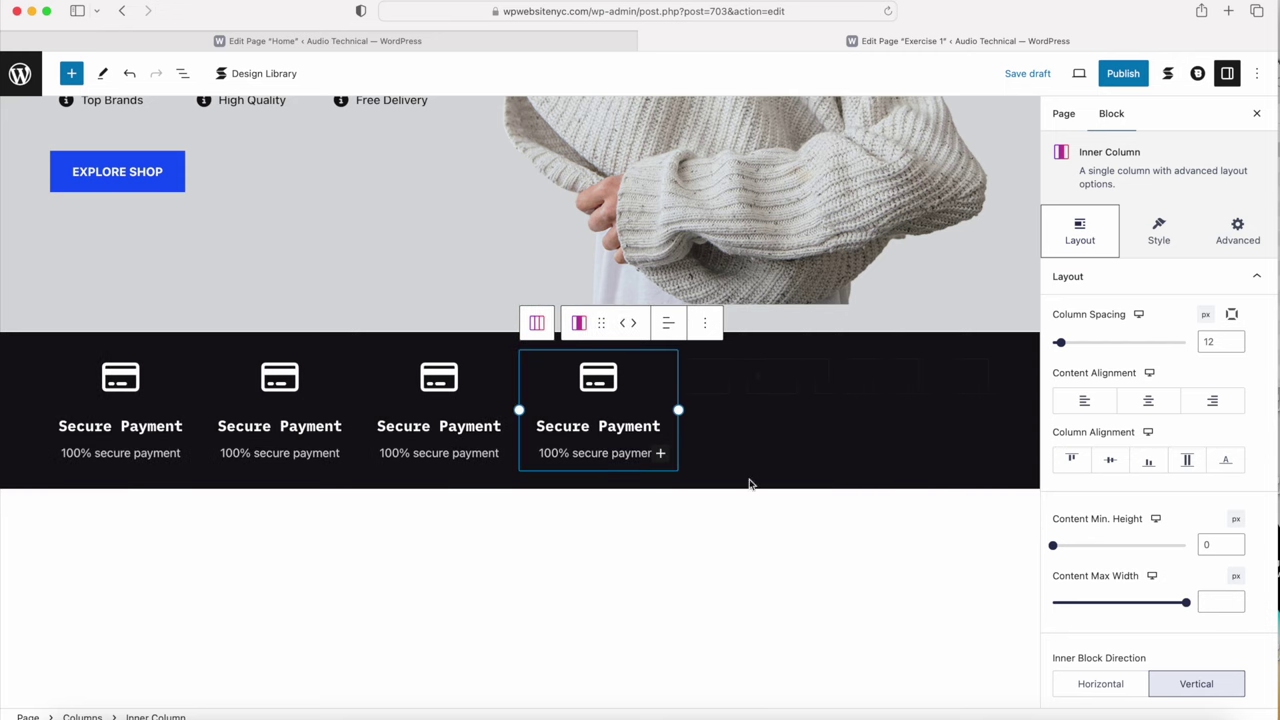
{"action": "left_click", "coordinate": [753, 400]}
{"action": "left_click", "coordinate": [865, 322]}
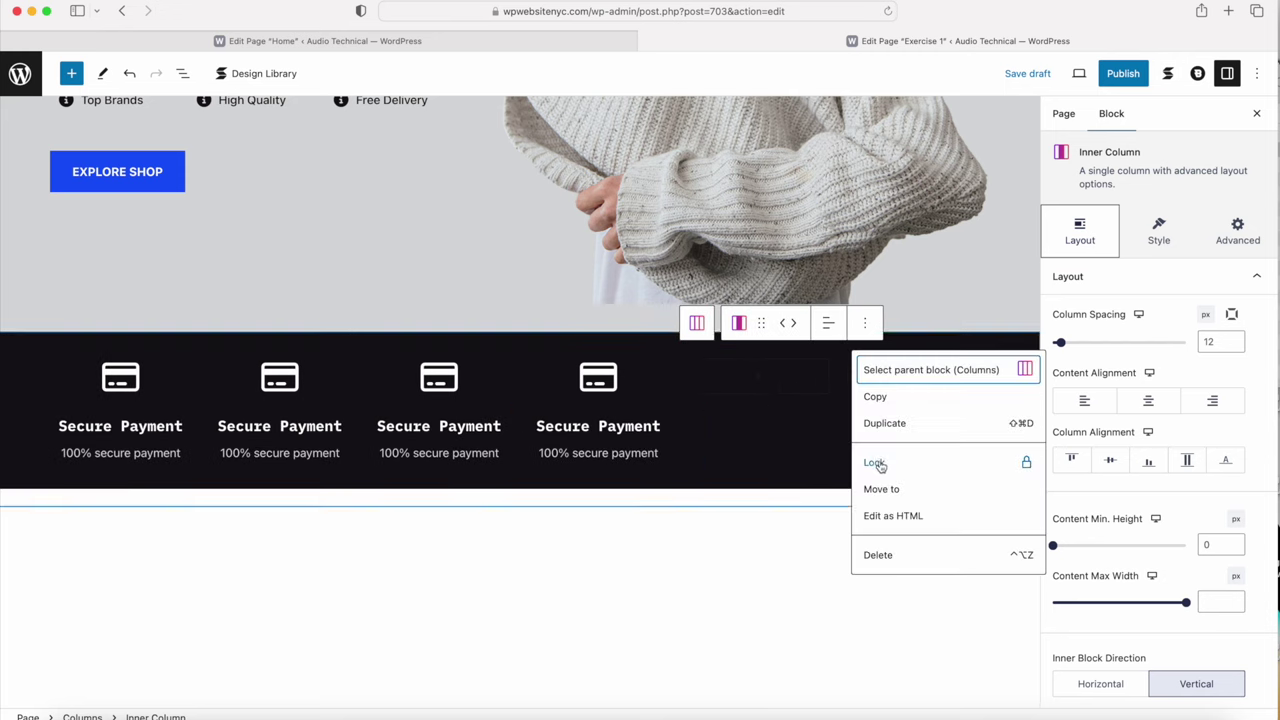
{"action": "left_click", "coordinate": [884, 558]}
{"action": "left_click", "coordinate": [877, 382]}
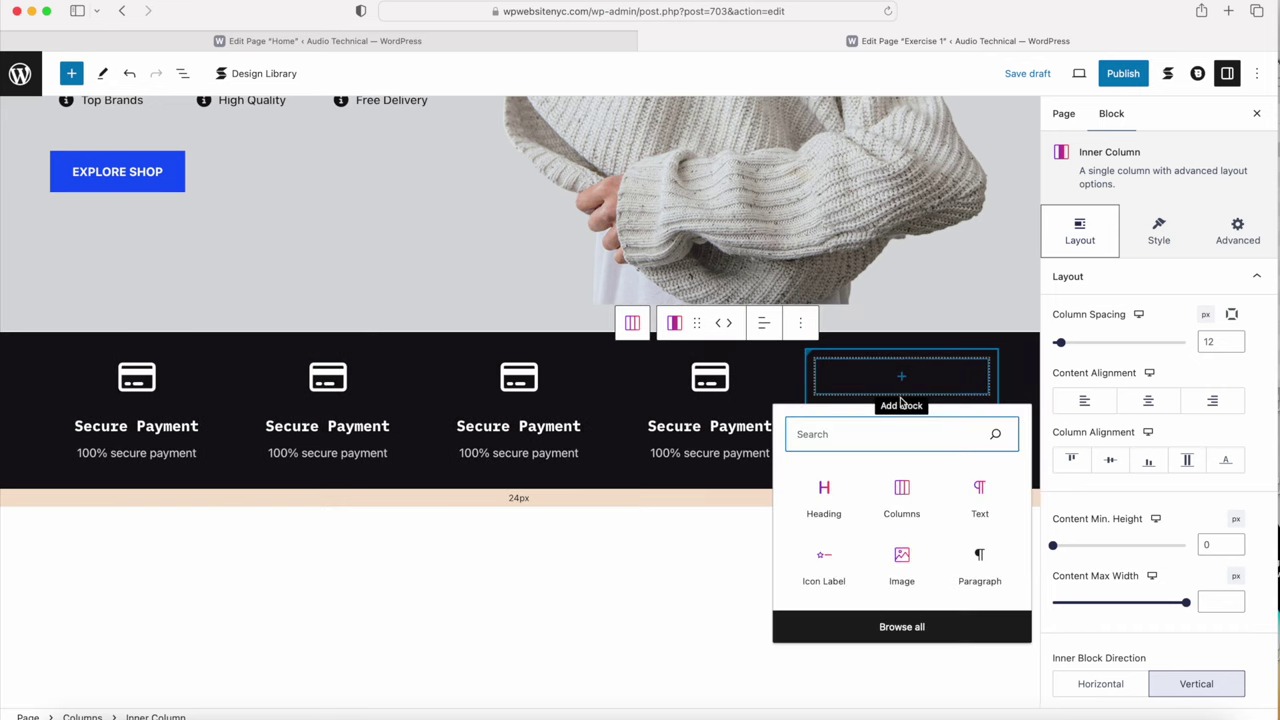
{"action": "left_click", "coordinate": [991, 363]}
{"action": "left_click", "coordinate": [992, 322]}
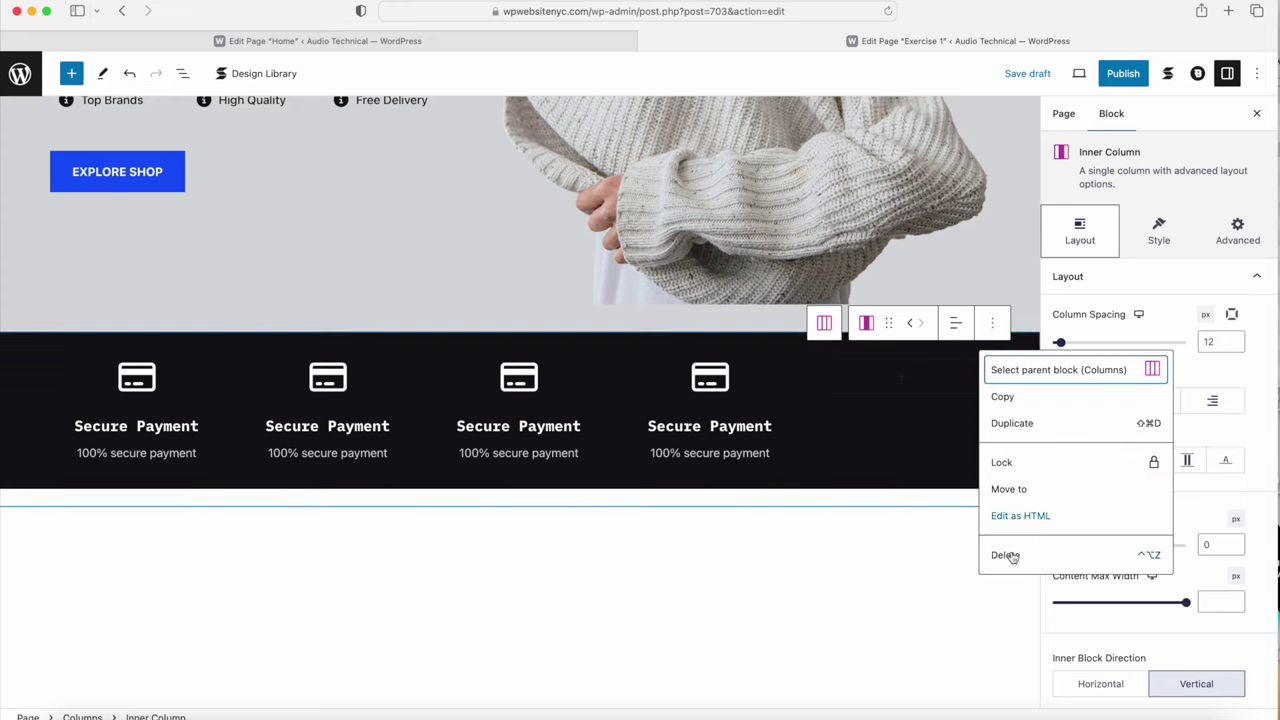
{"action": "left_click", "coordinate": [1008, 553]}
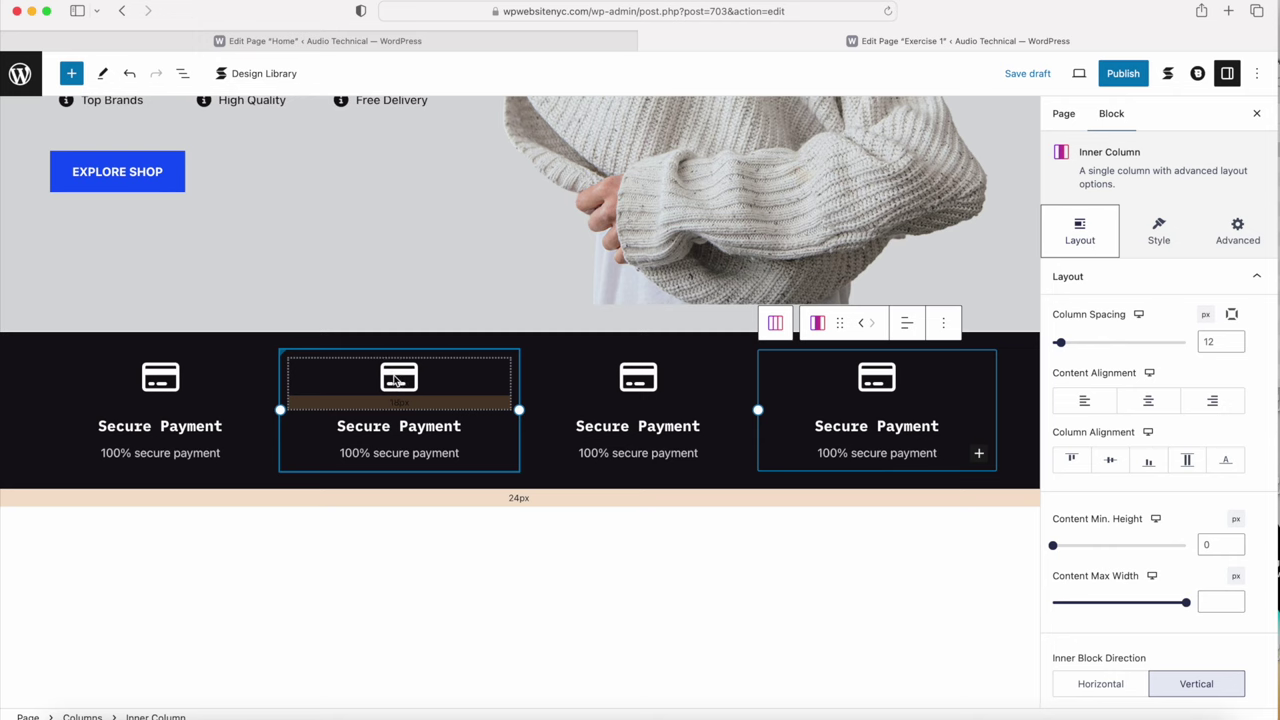
{"action": "left_click", "coordinate": [396, 381]}
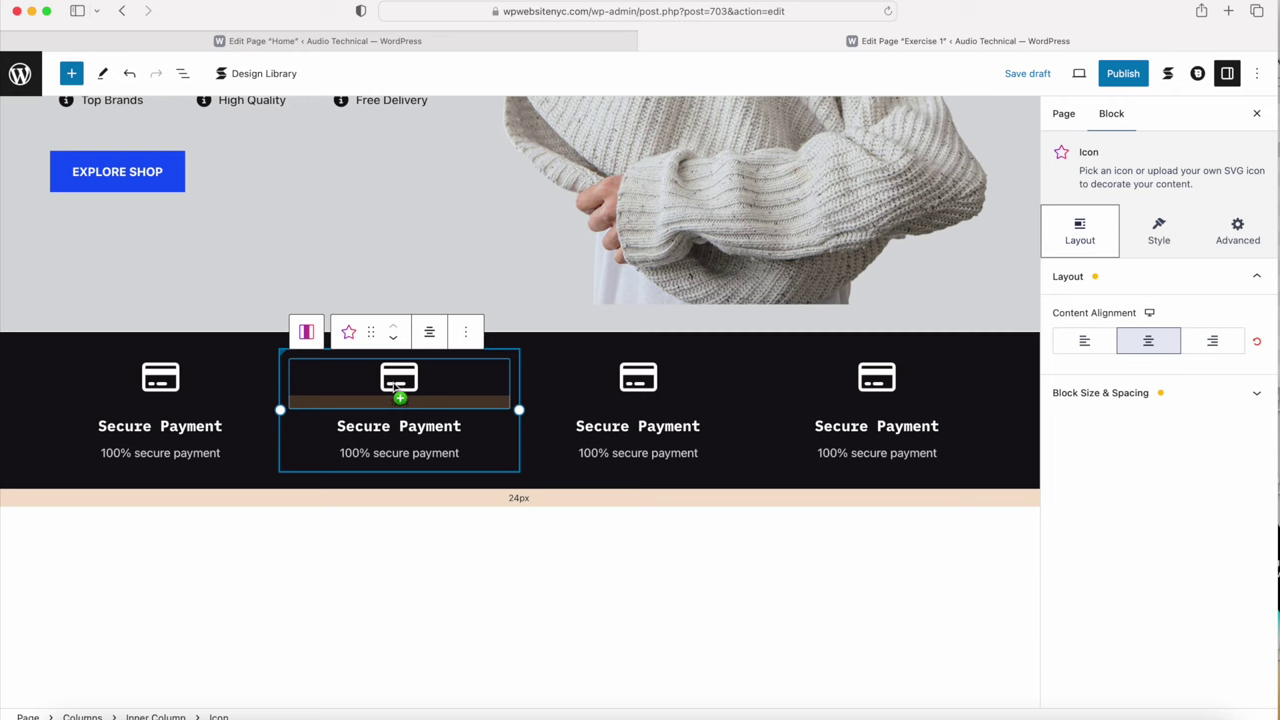
Step: Change the second card's icon to the question mark
{"action": "left_click", "coordinate": [1156, 232]}
{"action": "left_click", "coordinate": [1069, 338]}
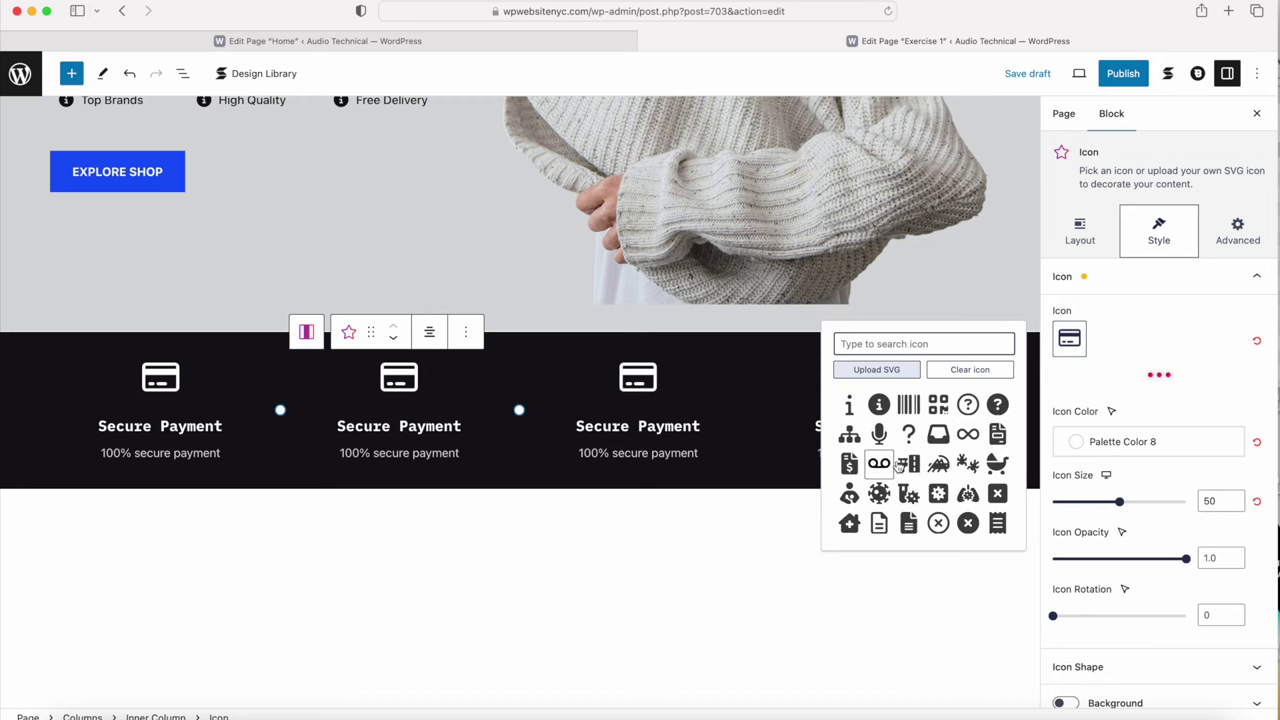
{"action": "left_click", "coordinate": [968, 406]}
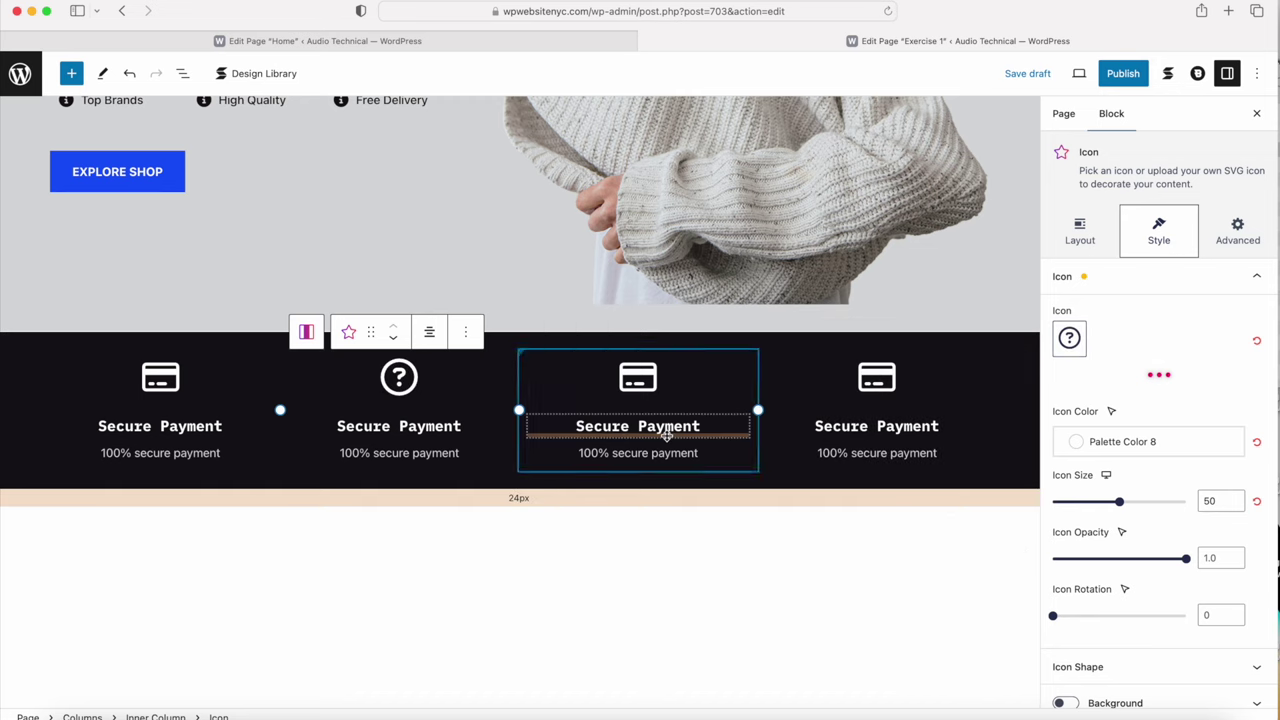
Step: Change the second card's heading to '30 Days Return' and its text to 'If goods have problems'
{"action": "left_click", "coordinate": [400, 427]}
{"action": "left_click_drag", "start_coordinate": [337, 426], "coordinate": [463, 426]}
{"action": "type", "text": "30 Days Return"}
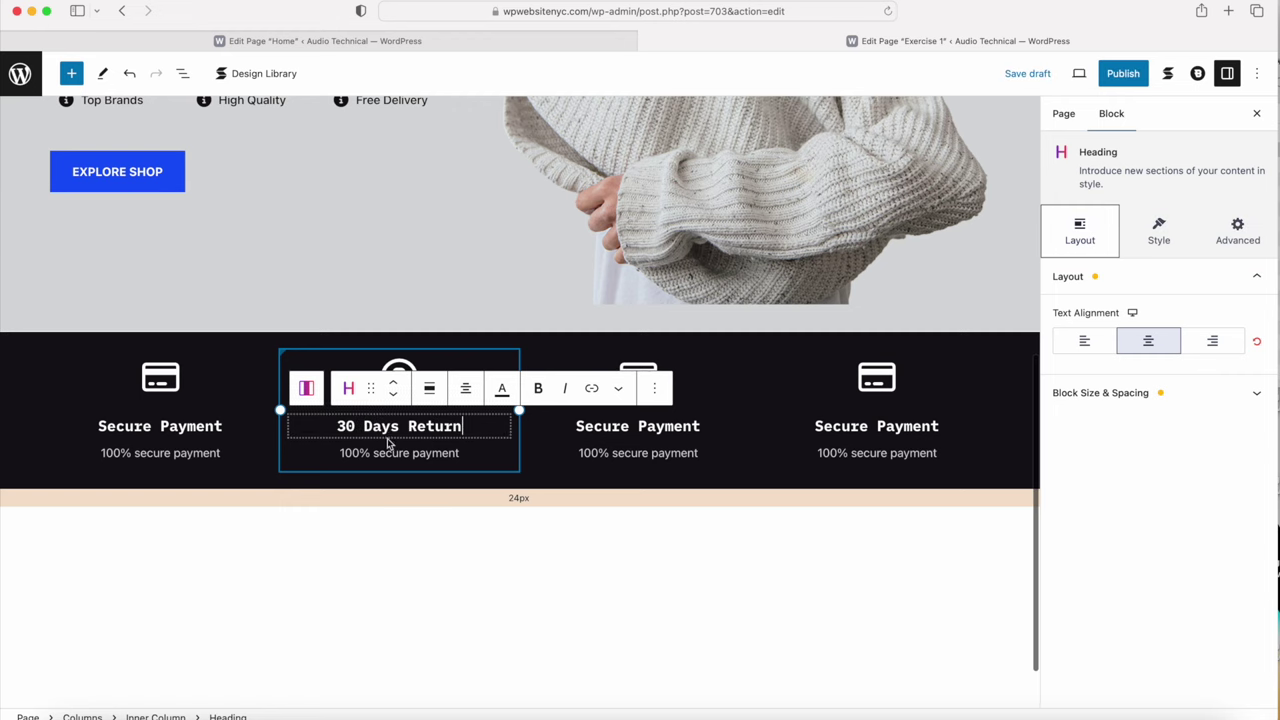
{"action": "left_click_drag", "start_coordinate": [336, 455], "coordinate": [466, 453]}
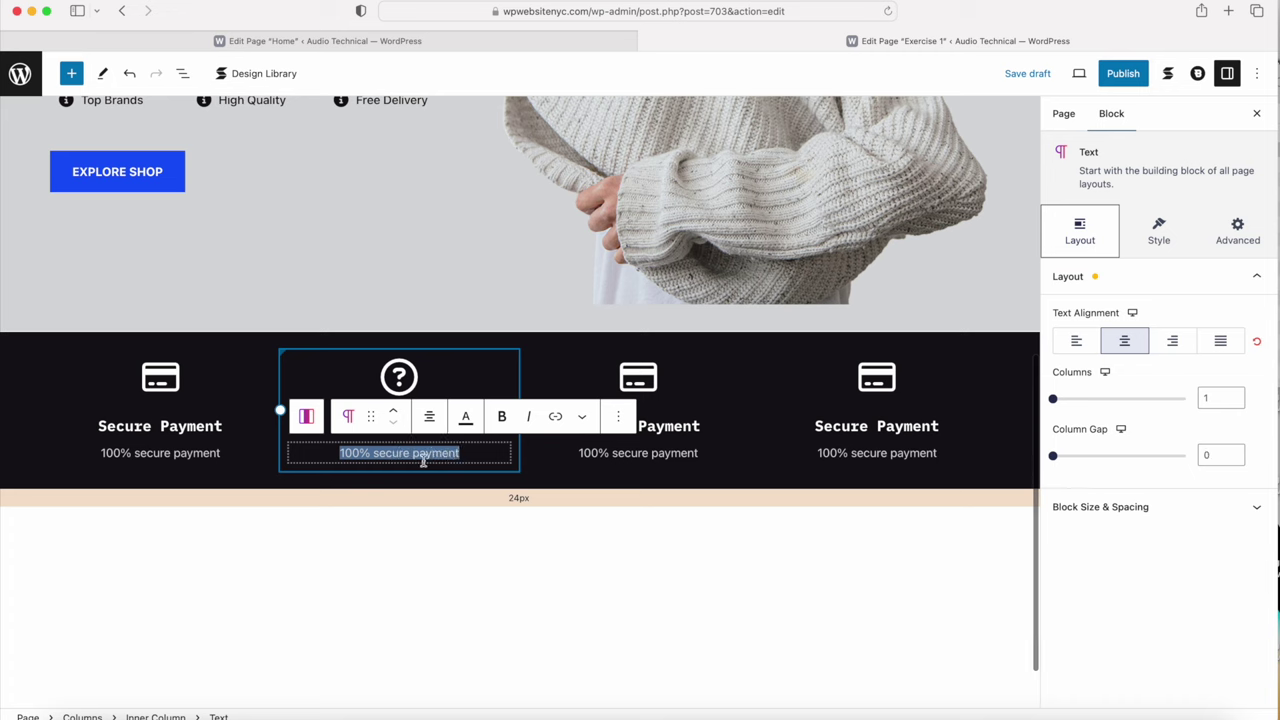
{"action": "type", "text": "If goods have problems"}
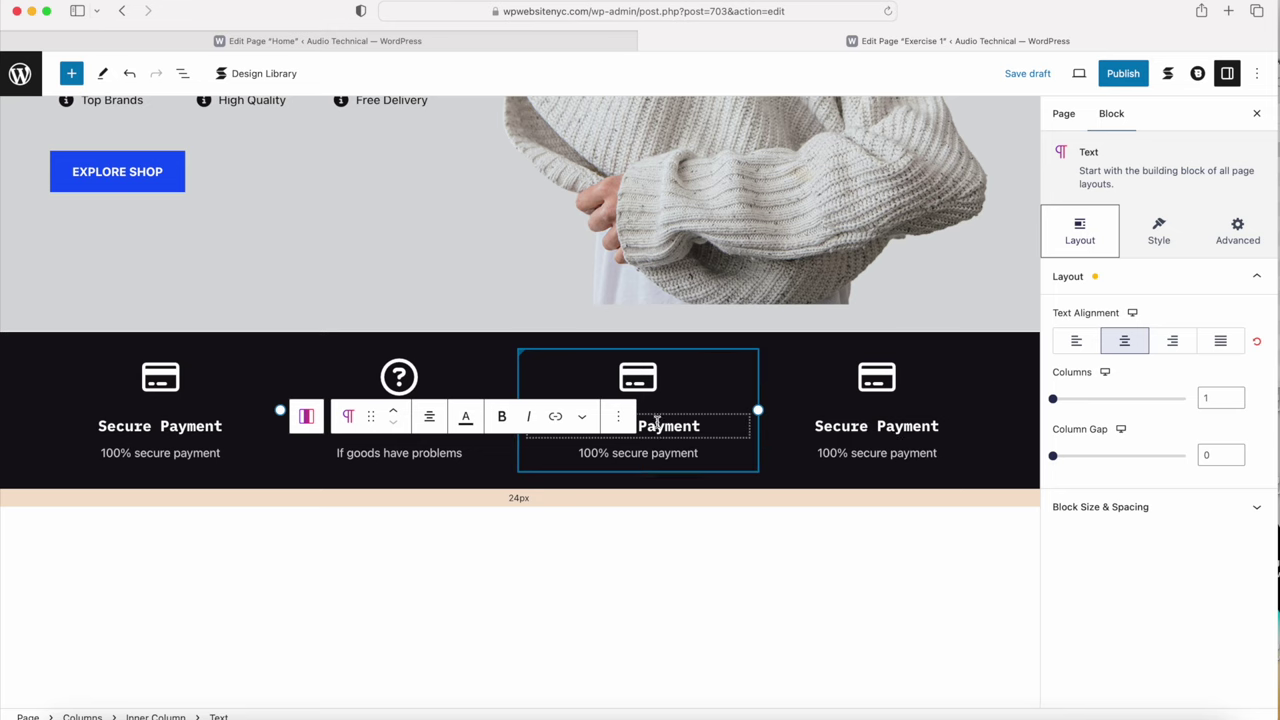
{"action": "left_click", "coordinate": [643, 554]}
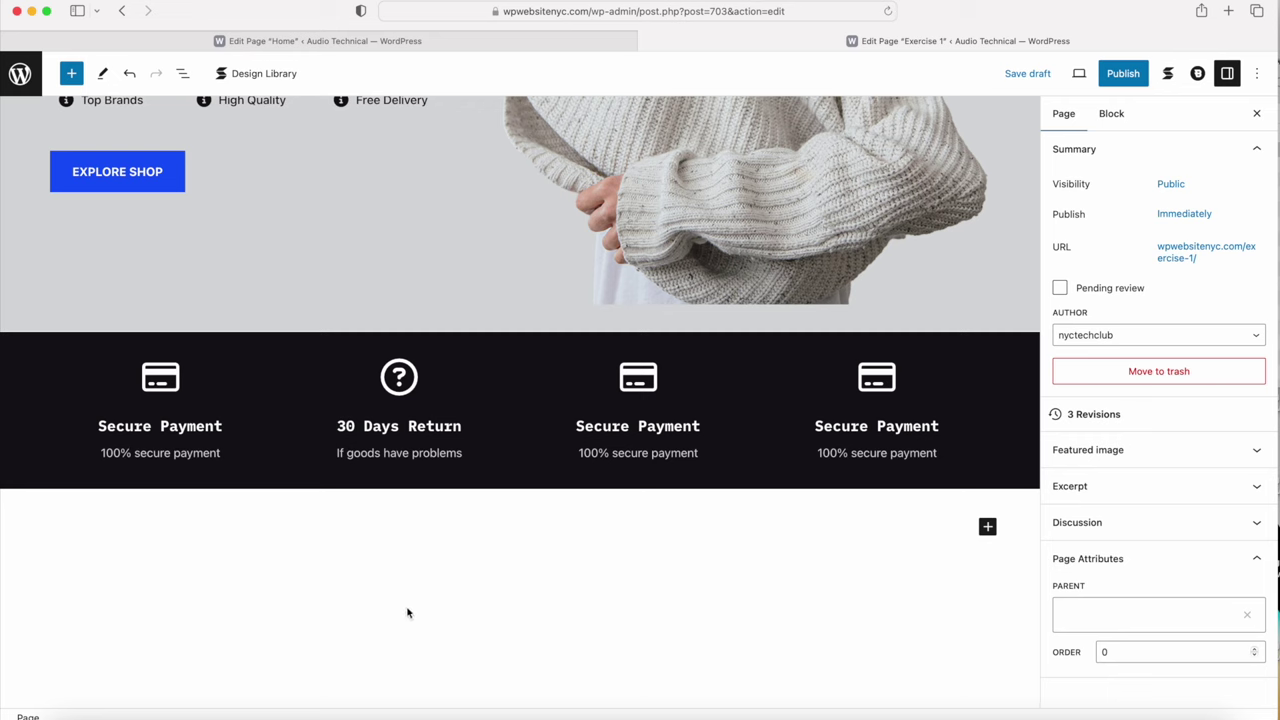
Step: Review the Home page layout by scrolling, then return to the Exercise 1 page editor
{"action": "left_click", "coordinate": [498, 41]}
{"action": "scroll", "coordinate": [257, 360], "scroll_direction": "down", "scroll_amount": 5}
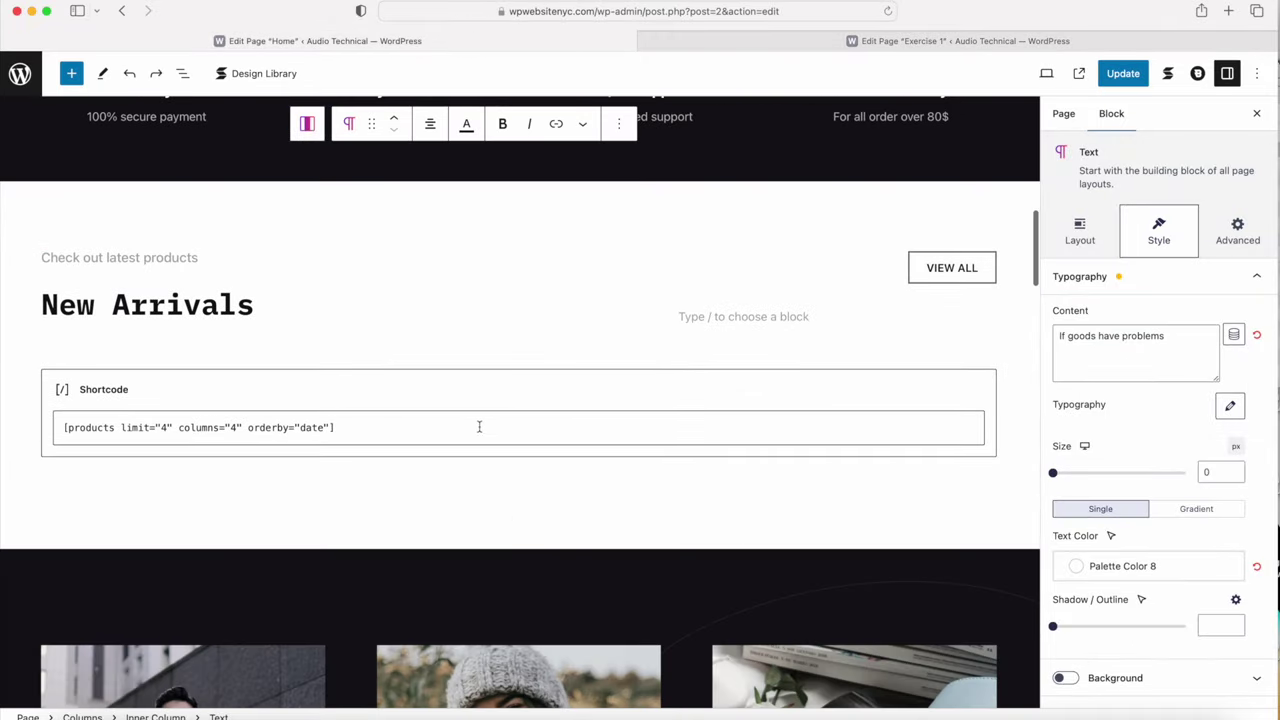
{"action": "scroll", "coordinate": [400, 480], "scroll_direction": "down", "scroll_amount": 5}
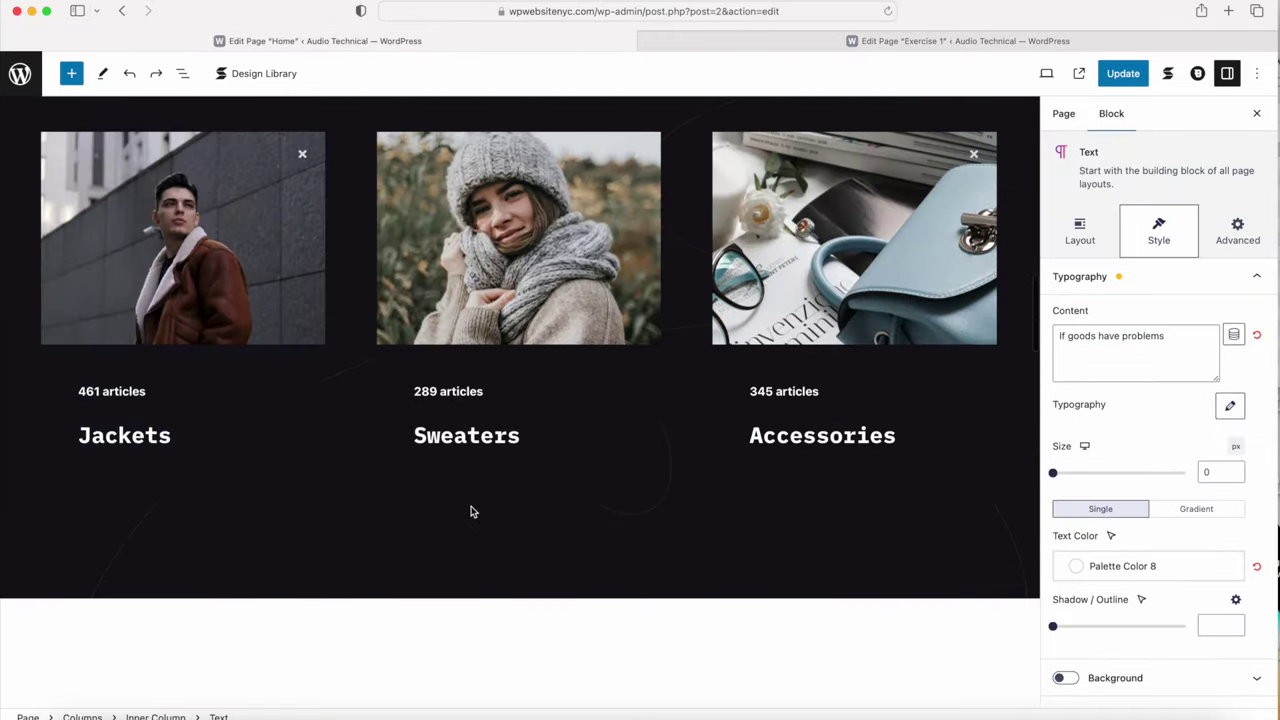
{"action": "scroll", "coordinate": [470, 512], "scroll_direction": "up", "scroll_amount": 10}
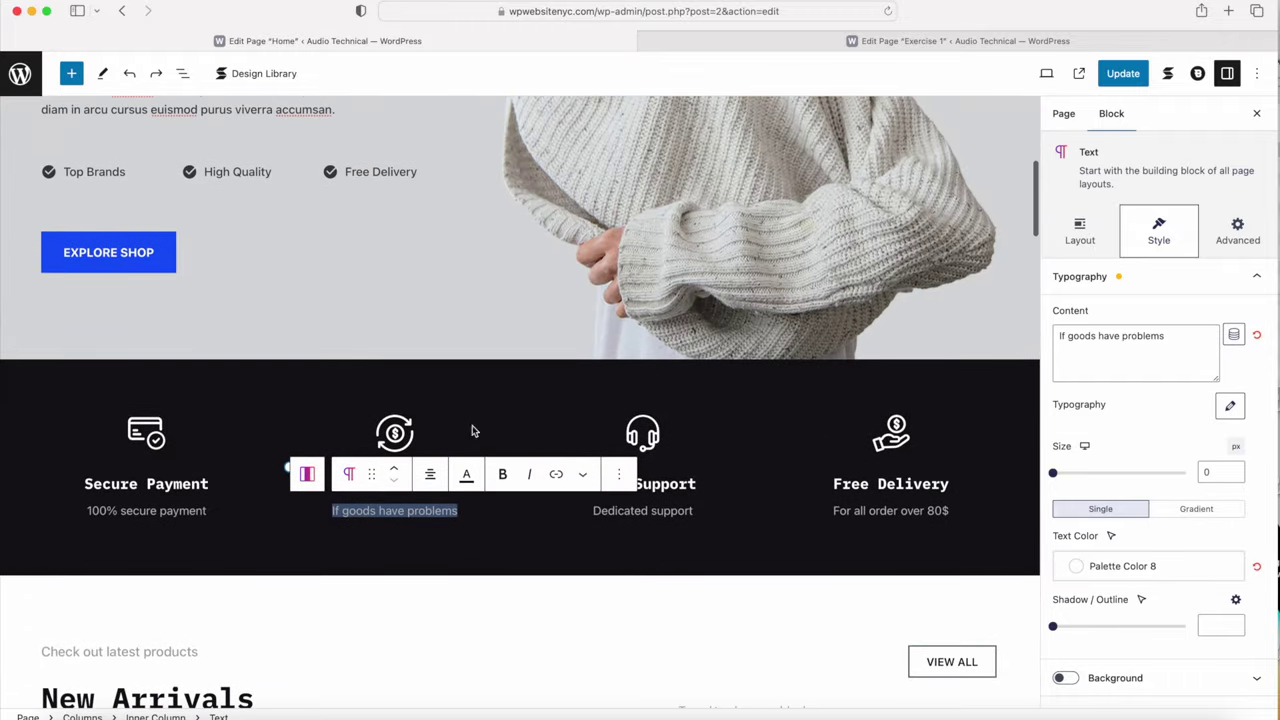
{"action": "scroll", "coordinate": [470, 472], "scroll_direction": "down", "scroll_amount": 5}
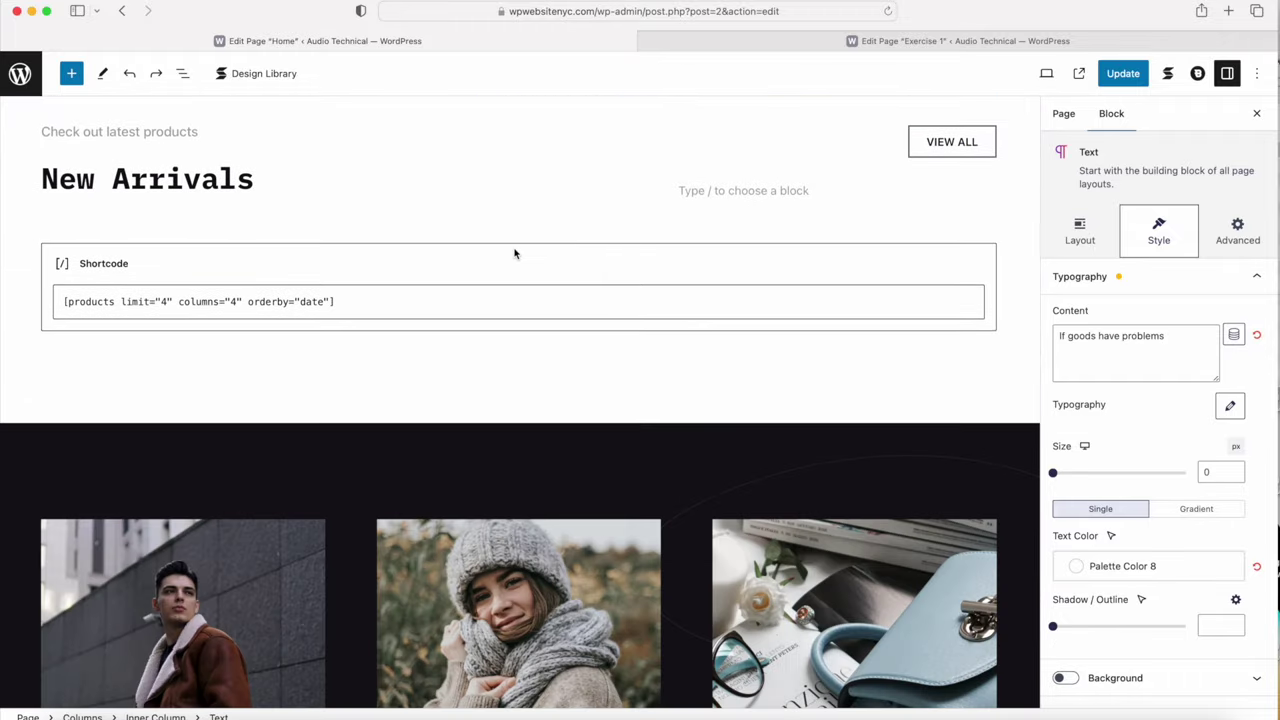
{"action": "scroll", "coordinate": [515, 254], "scroll_direction": "down", "scroll_amount": 6}
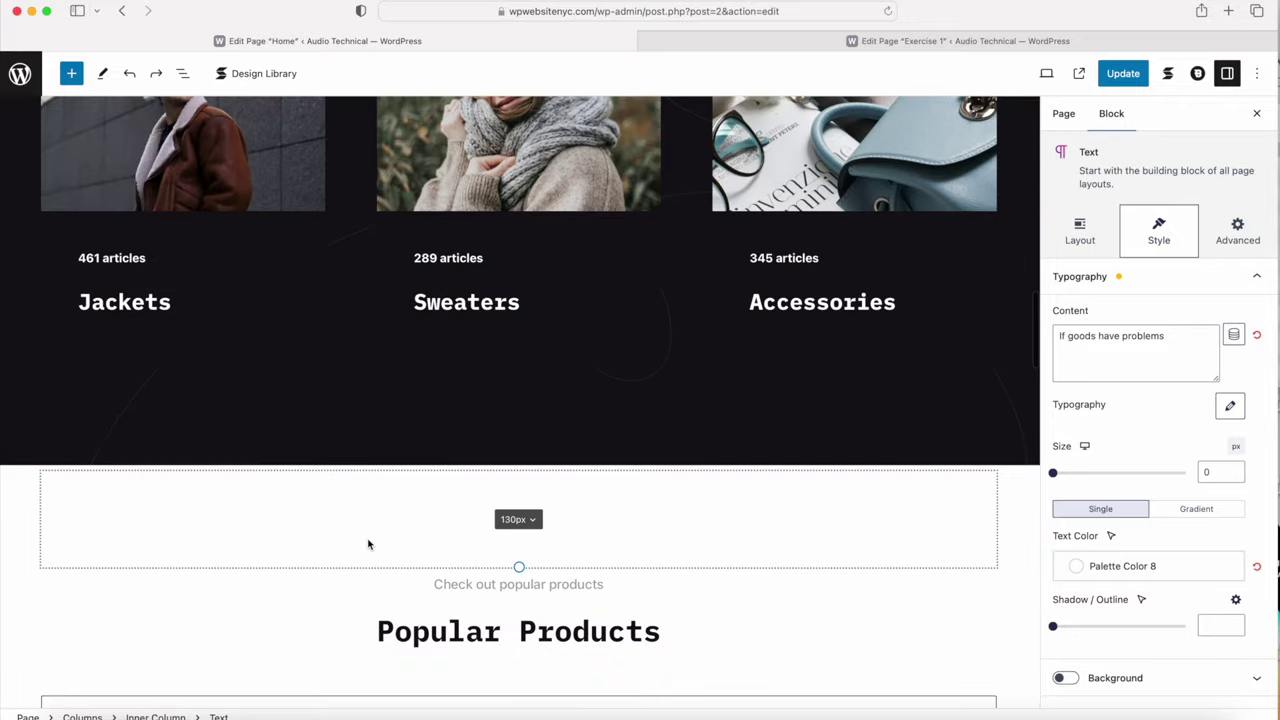
{"action": "scroll", "coordinate": [368, 544], "scroll_direction": "down", "scroll_amount": 5}
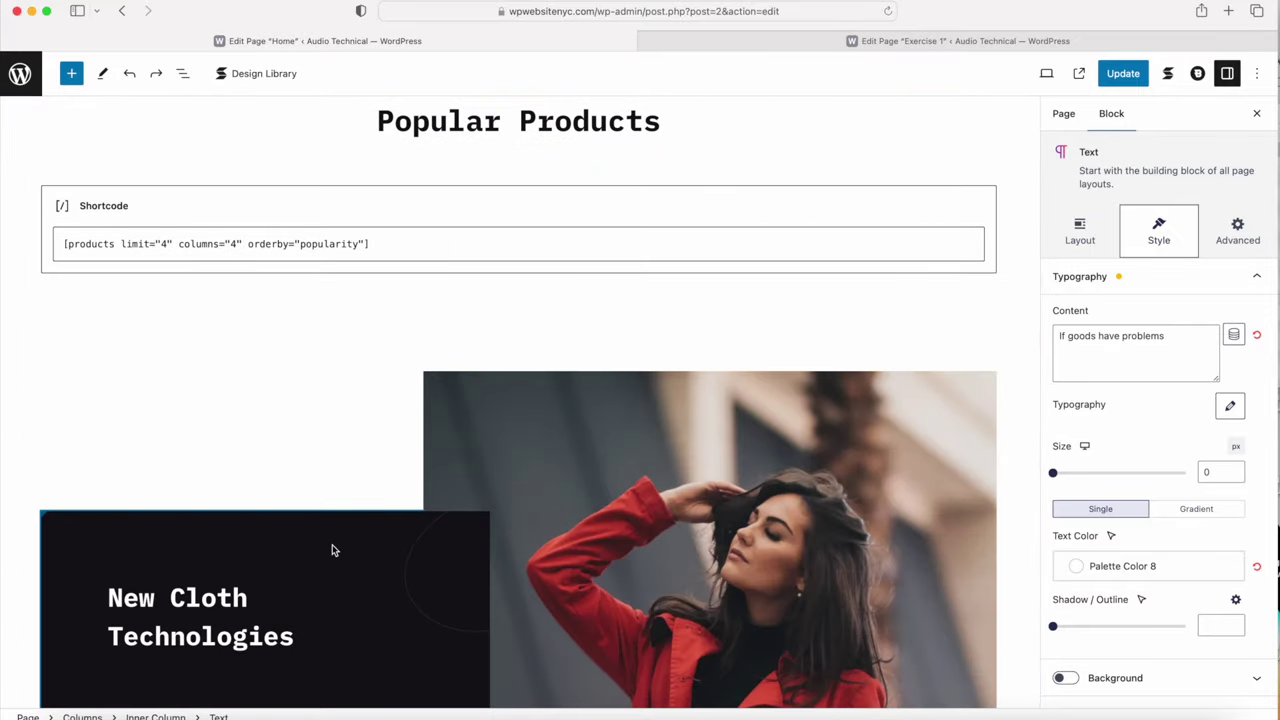
{"action": "scroll", "coordinate": [333, 549], "scroll_direction": "up", "scroll_amount": 10}
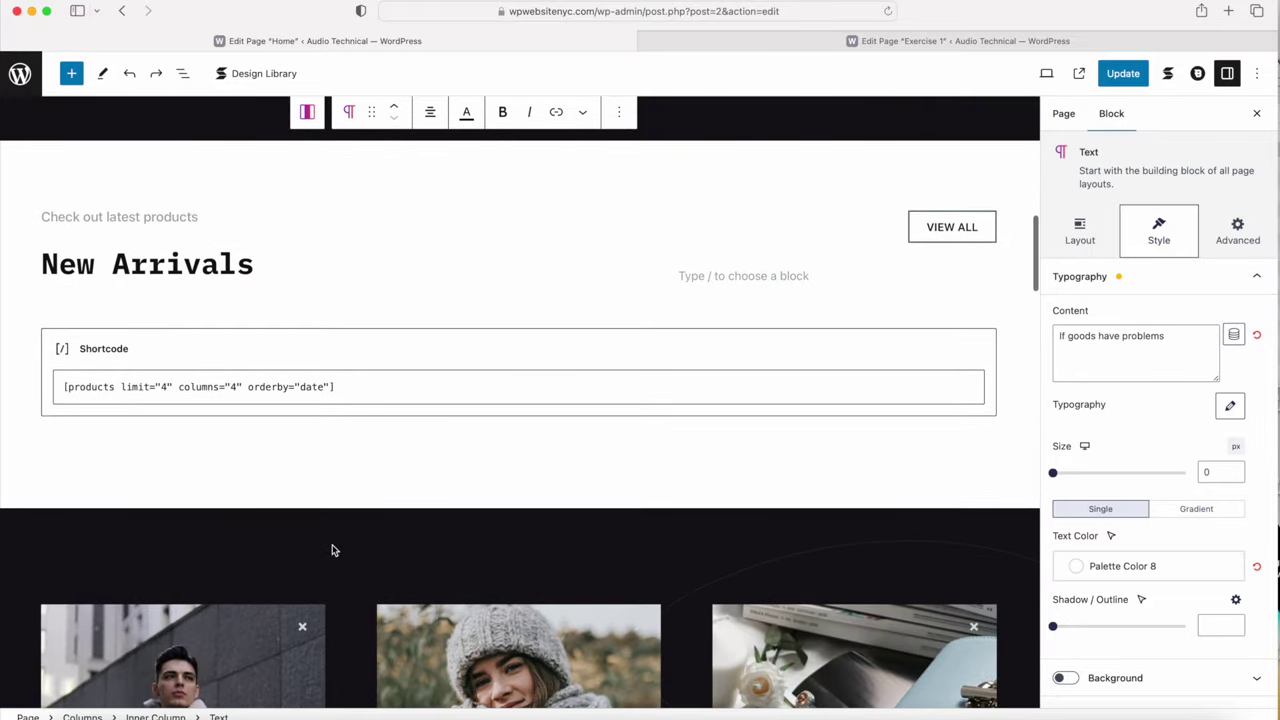
{"action": "scroll", "coordinate": [333, 549], "scroll_direction": "up", "scroll_amount": 5}
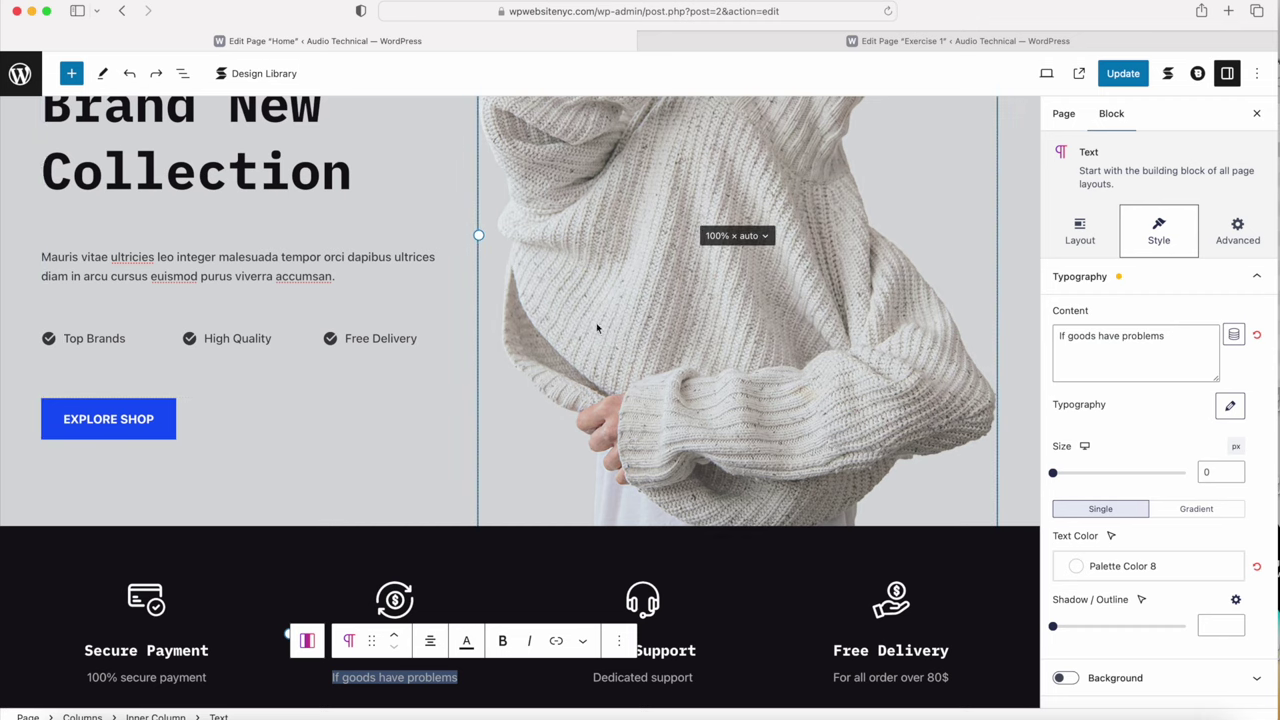
{"action": "left_click", "coordinate": [836, 42]}
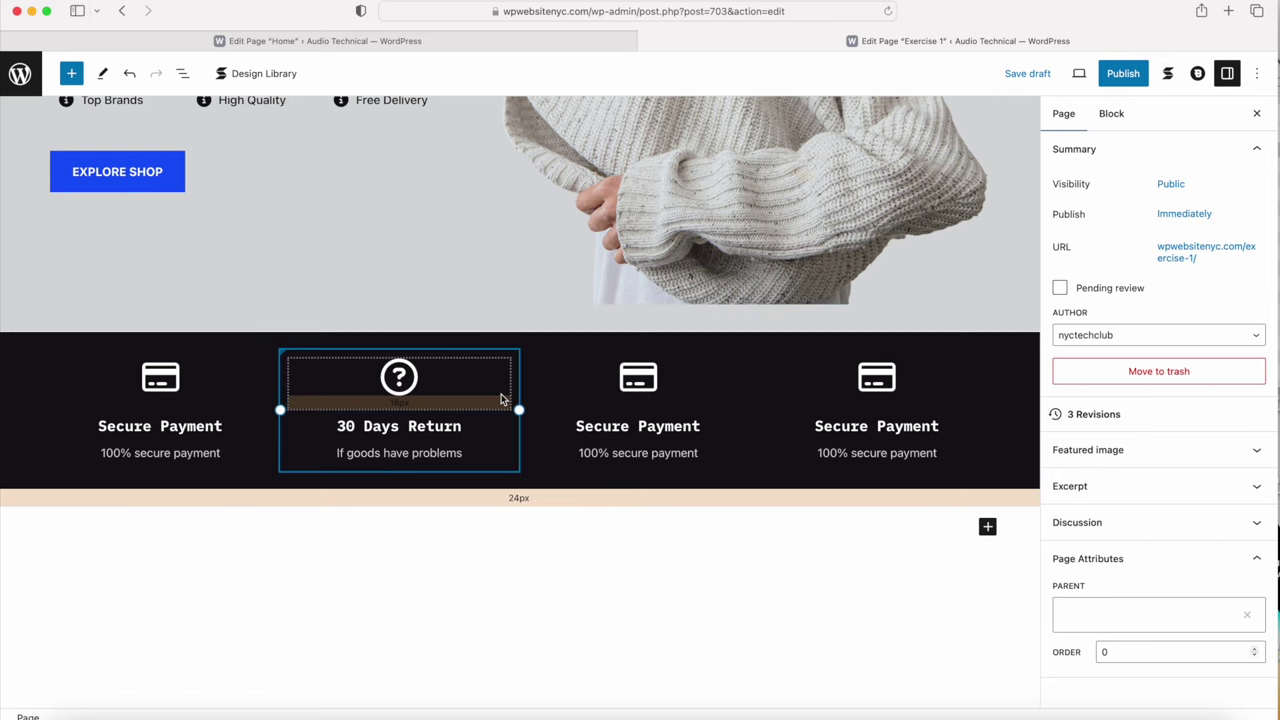
{"action": "scroll", "coordinate": [502, 399], "scroll_direction": "up", "scroll_amount": 5}
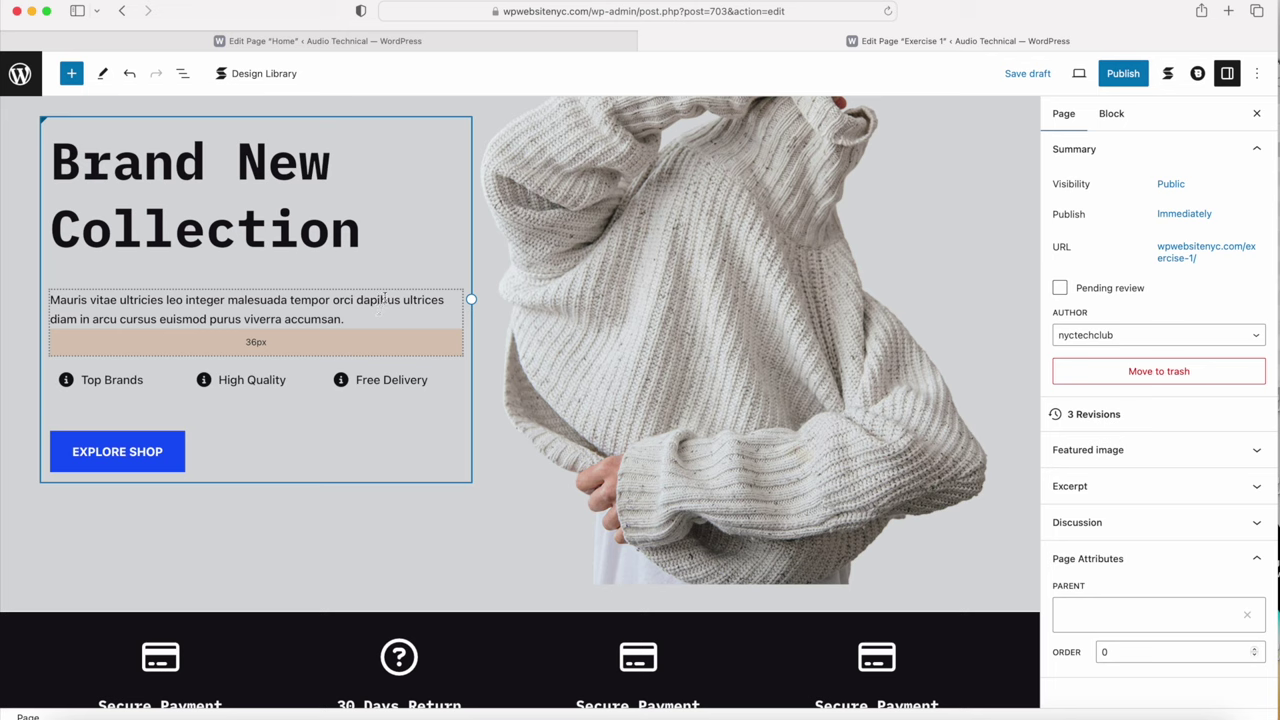
{"action": "scroll", "coordinate": [624, 372], "scroll_direction": "down", "scroll_amount": 5}
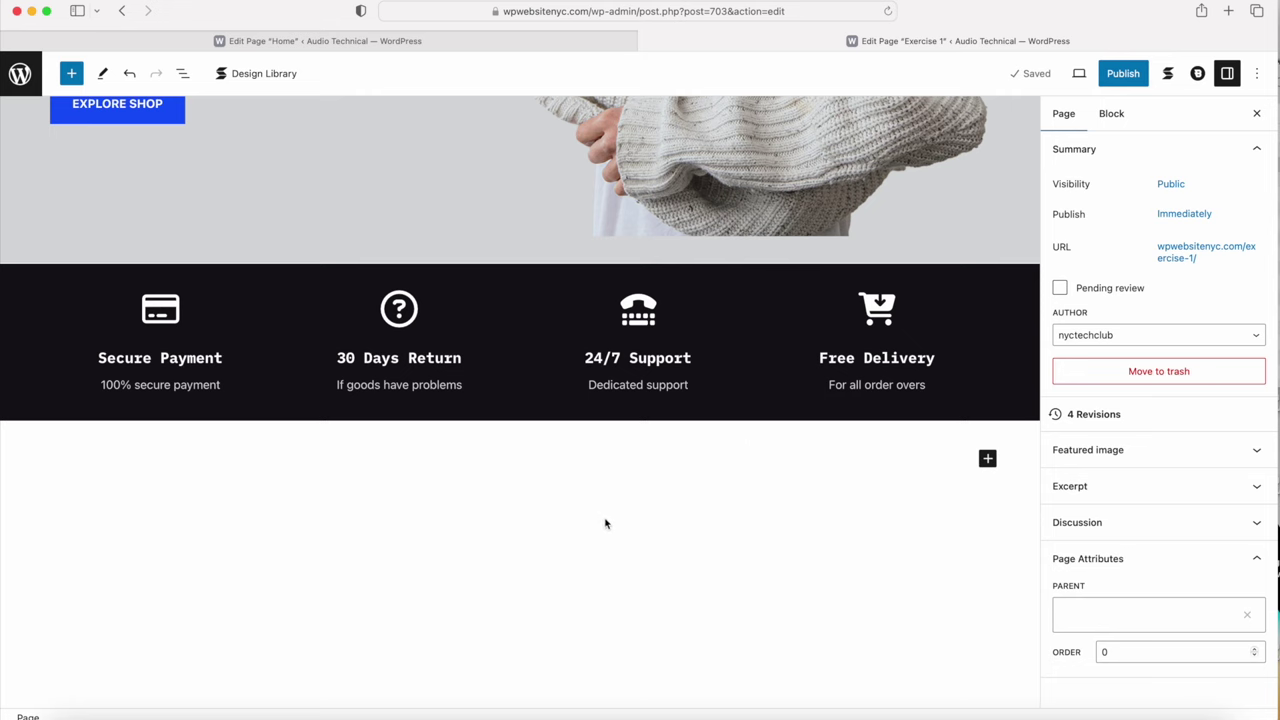
Step: Try resizing the features band's bottom padding, then undo three changes to restore 'For all order over 80$'
{"action": "left_click", "coordinate": [510, 433]}
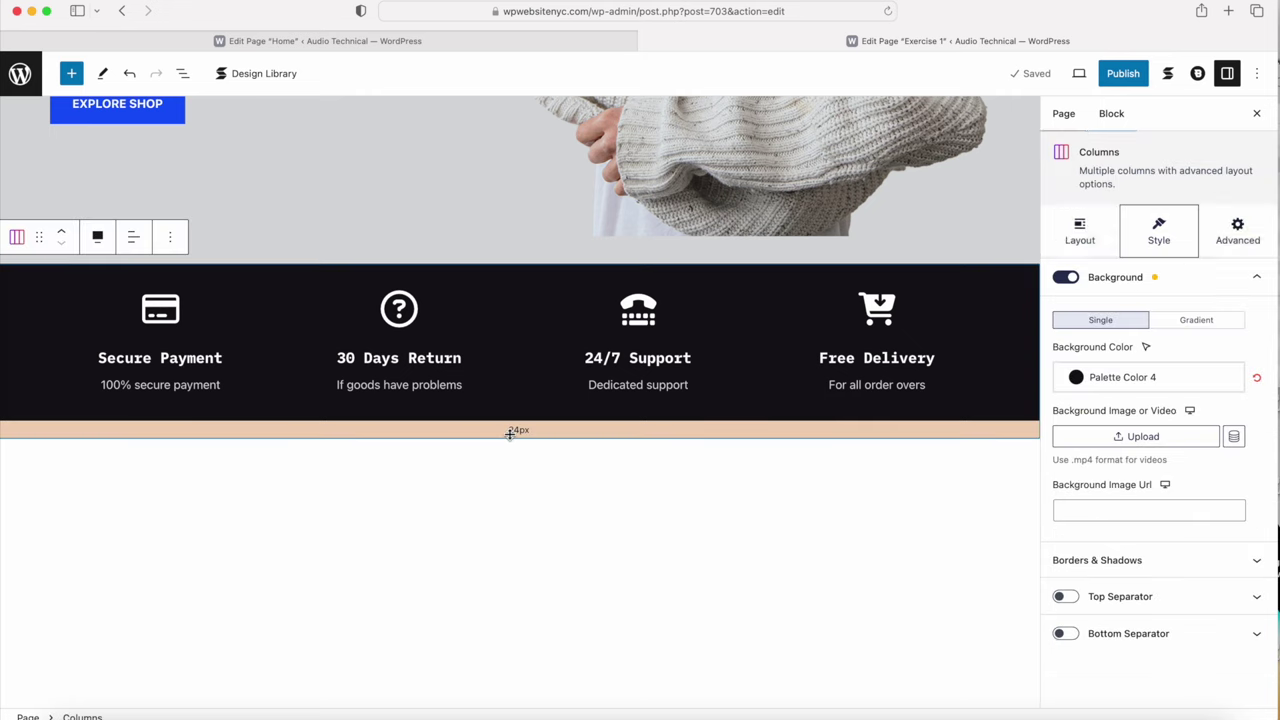
{"action": "left_click_drag", "start_coordinate": [510, 437], "coordinate": [509, 478]}
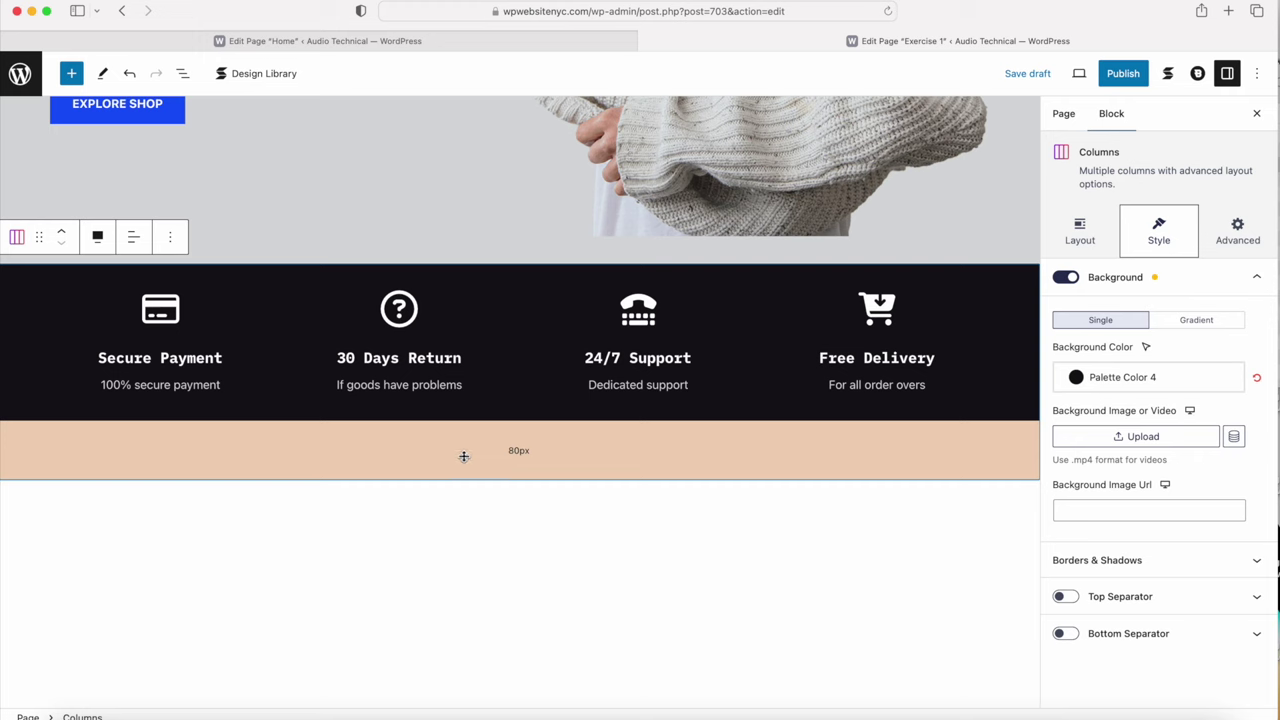
{"action": "left_click_drag", "start_coordinate": [476, 473], "coordinate": [485, 486]}
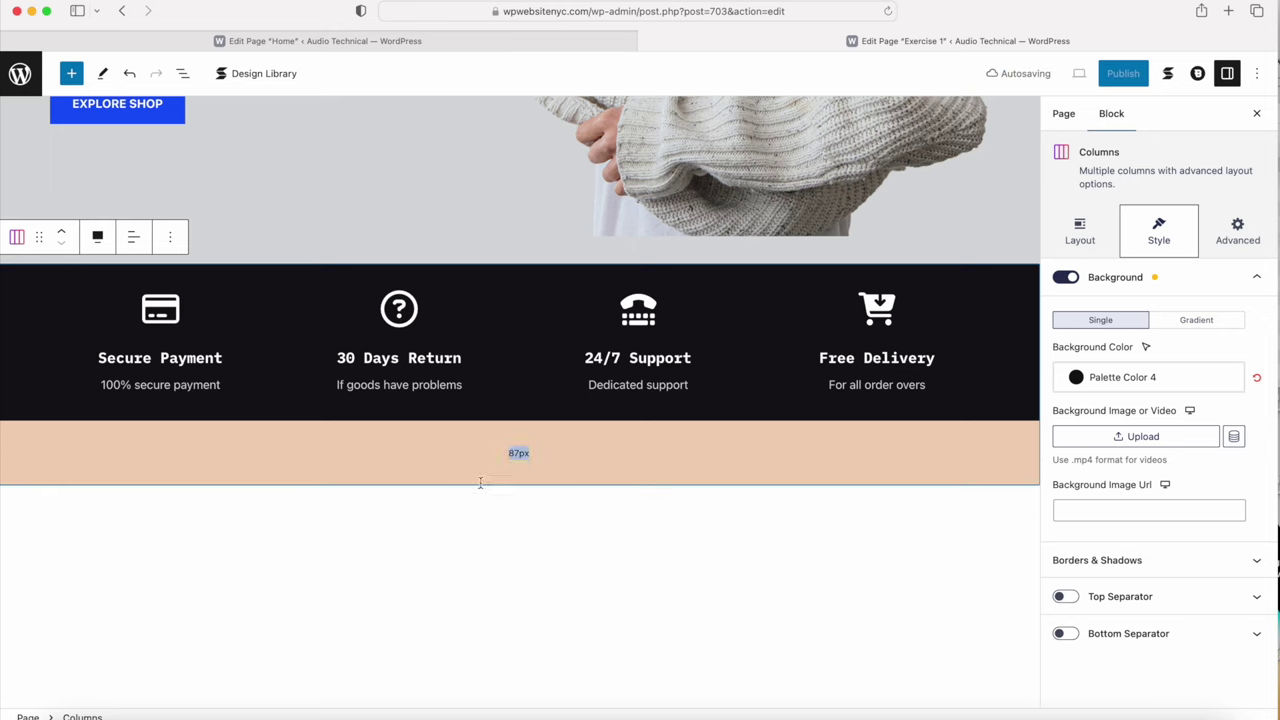
{"action": "left_click", "coordinate": [129, 74]}
{"action": "left_click", "coordinate": [129, 77]}
{"action": "left_click", "coordinate": [129, 77]}
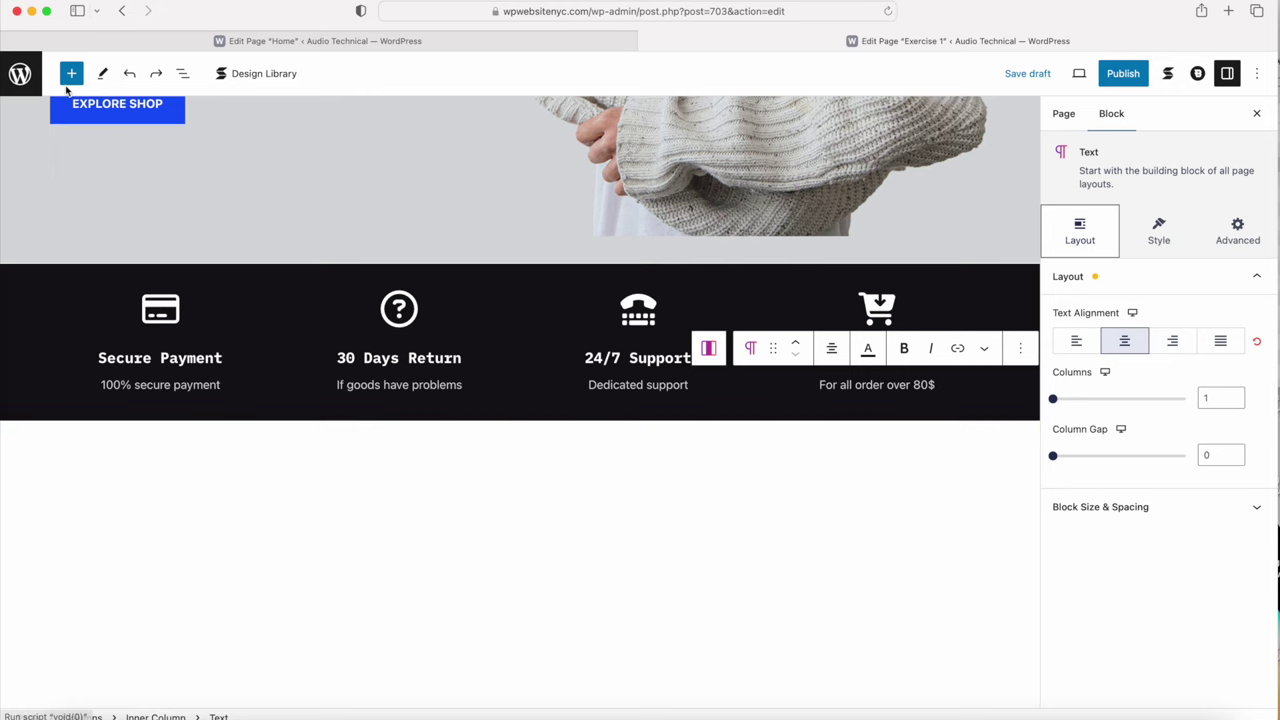
Step: Insert a Spacer block from the full block list, then clear the selection
{"action": "left_click", "coordinate": [71, 73]}
{"action": "scroll", "coordinate": [125, 445], "scroll_direction": "down", "scroll_amount": 5}
{"action": "left_click", "coordinate": [128, 570]}
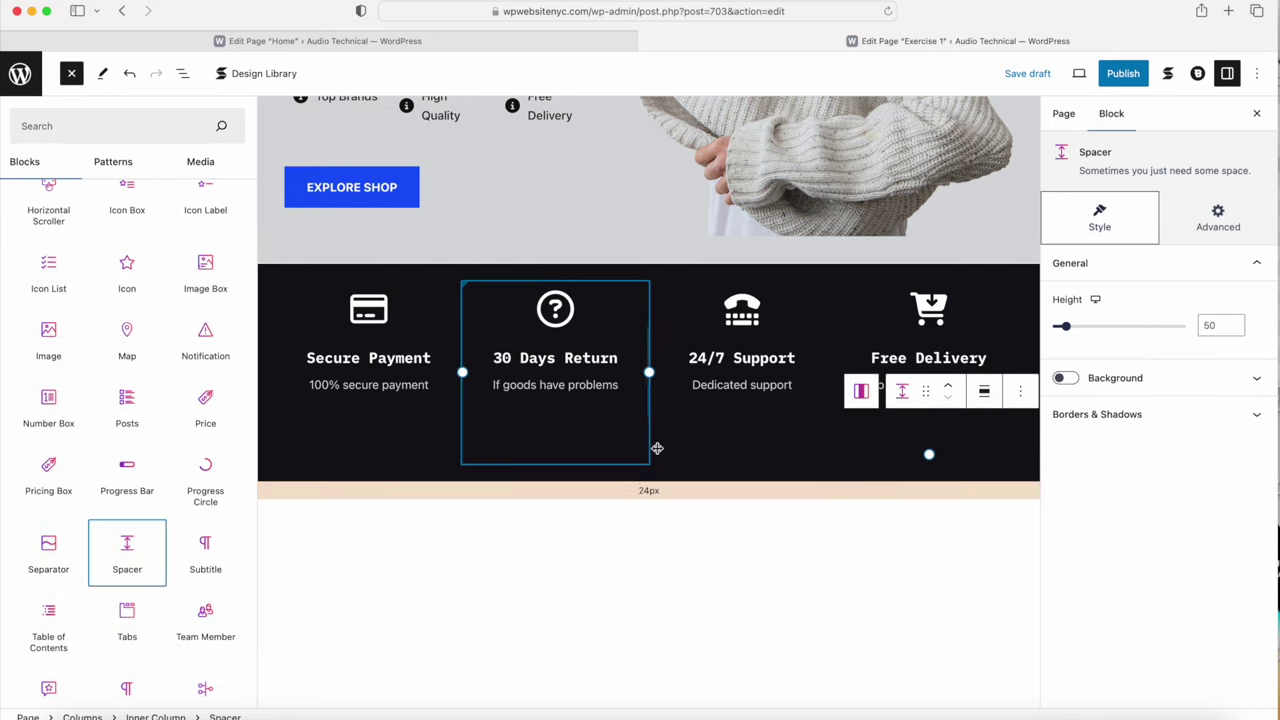
{"action": "left_click", "coordinate": [603, 440]}
{"action": "scroll", "coordinate": [535, 576], "scroll_direction": "down", "scroll_amount": 3}
{"action": "left_click", "coordinate": [563, 637]}
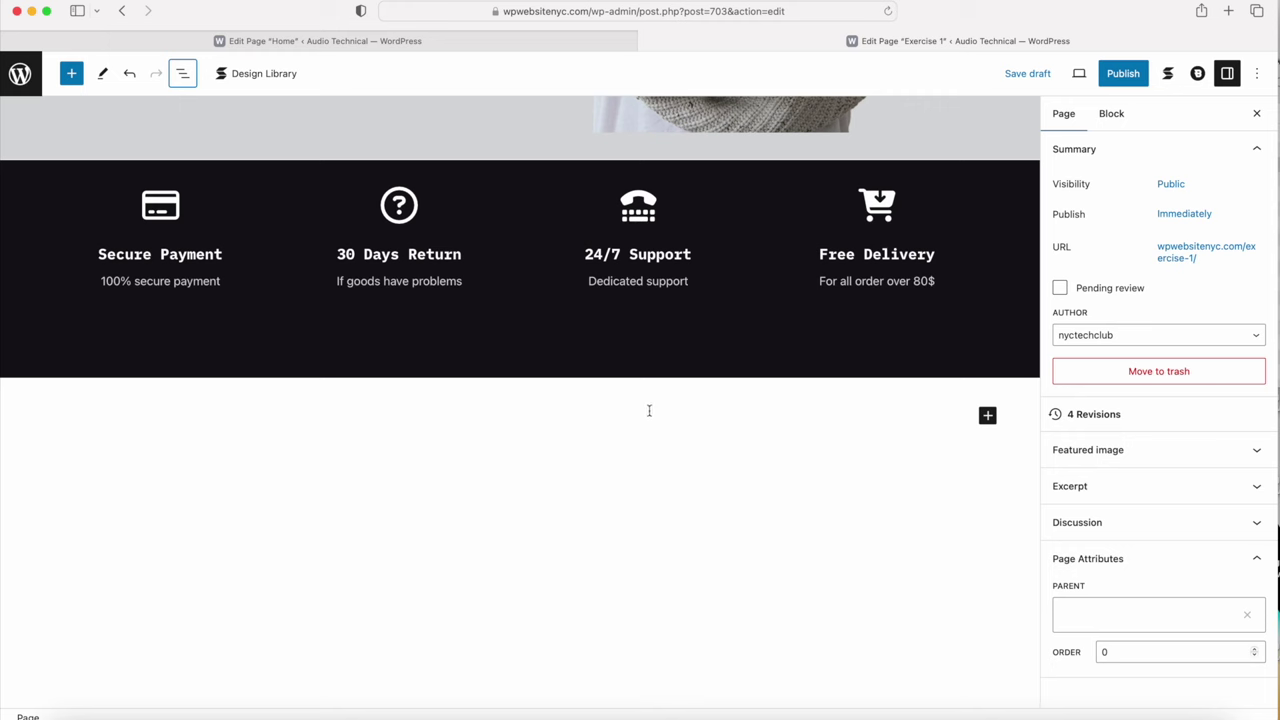
Step: Insert a Spacer block directly below the features band
{"action": "left_click", "coordinate": [988, 418]}
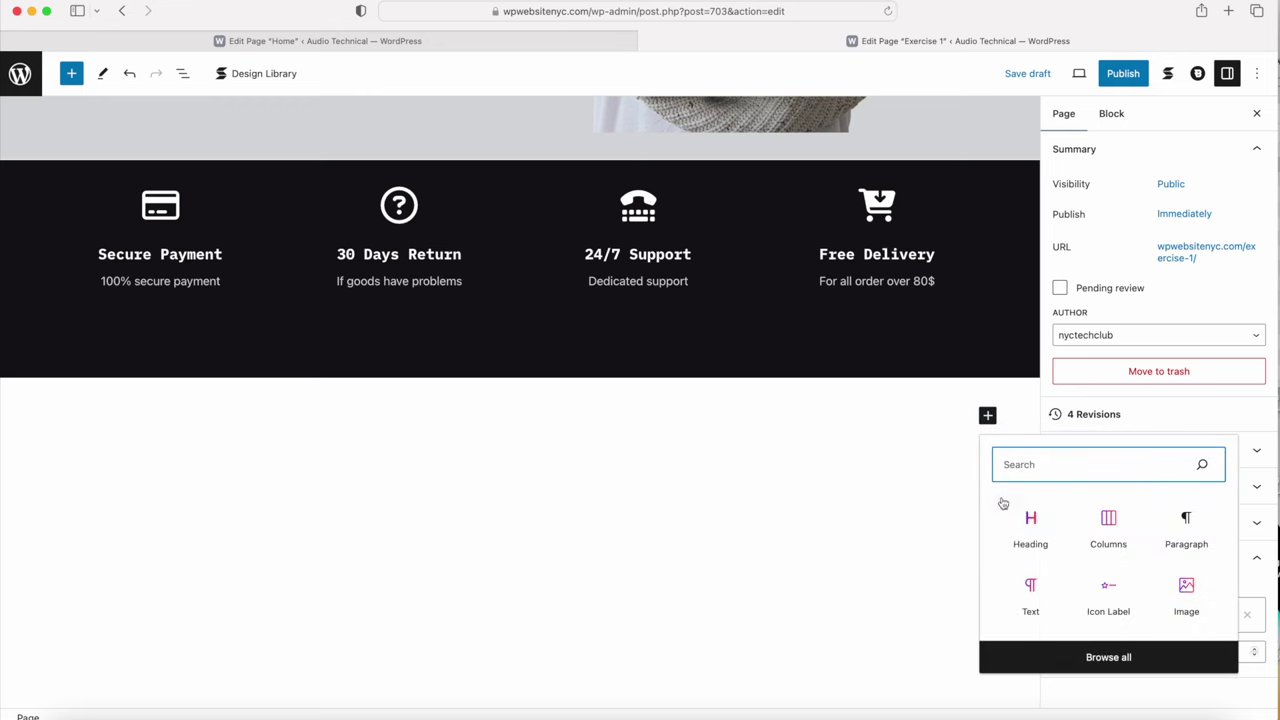
{"action": "left_click", "coordinate": [1086, 657]}
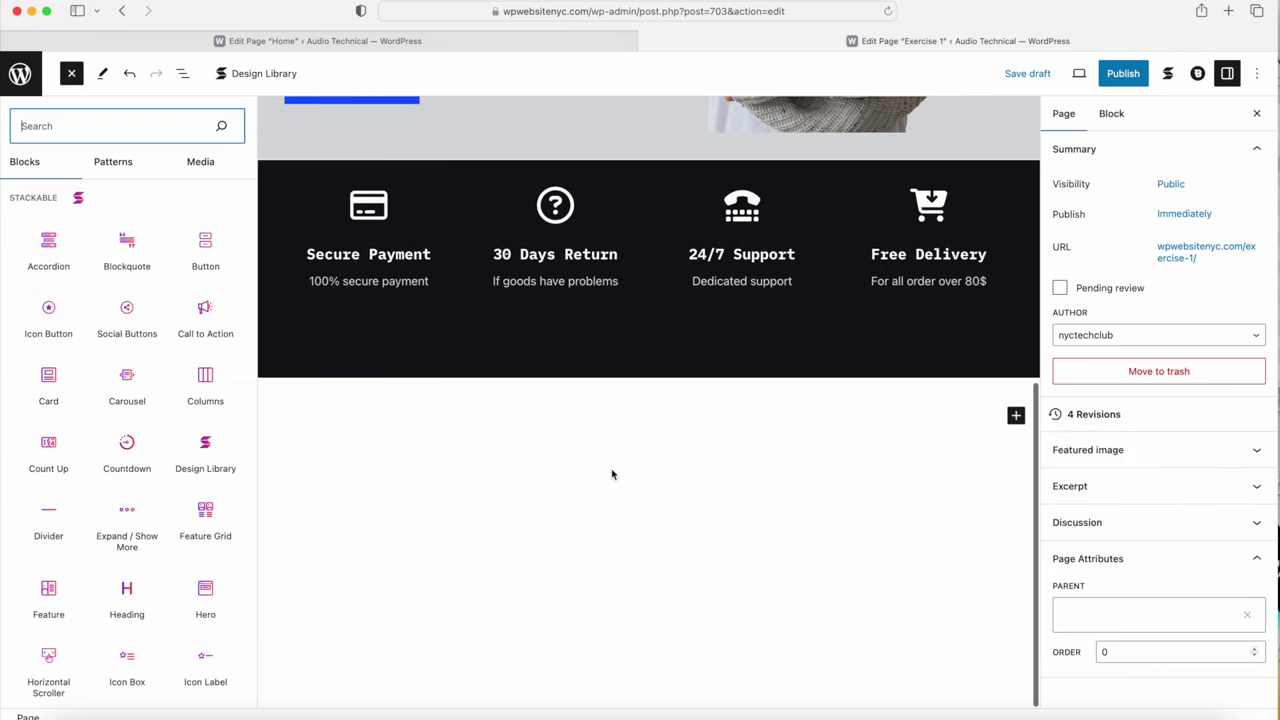
{"action": "scroll", "coordinate": [164, 479], "scroll_direction": "down", "scroll_amount": 4}
{"action": "scroll", "coordinate": [164, 479], "scroll_direction": "down", "scroll_amount": 5}
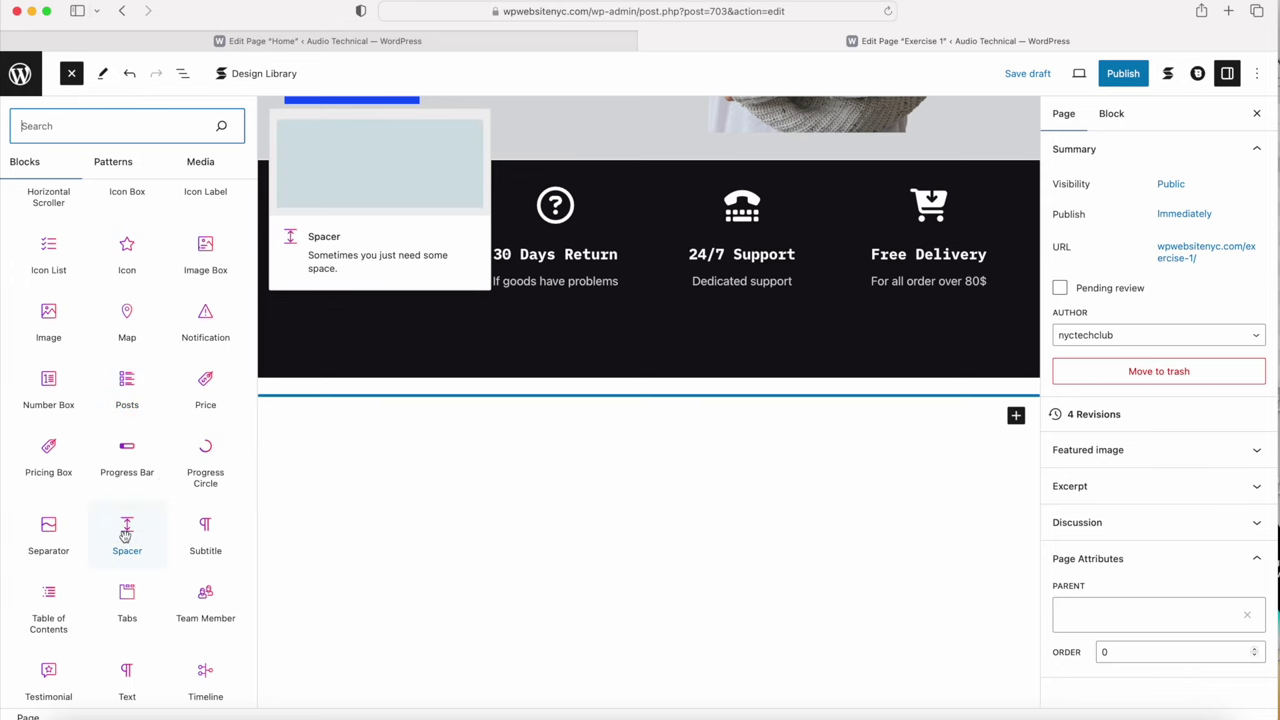
{"action": "left_click", "coordinate": [126, 536]}
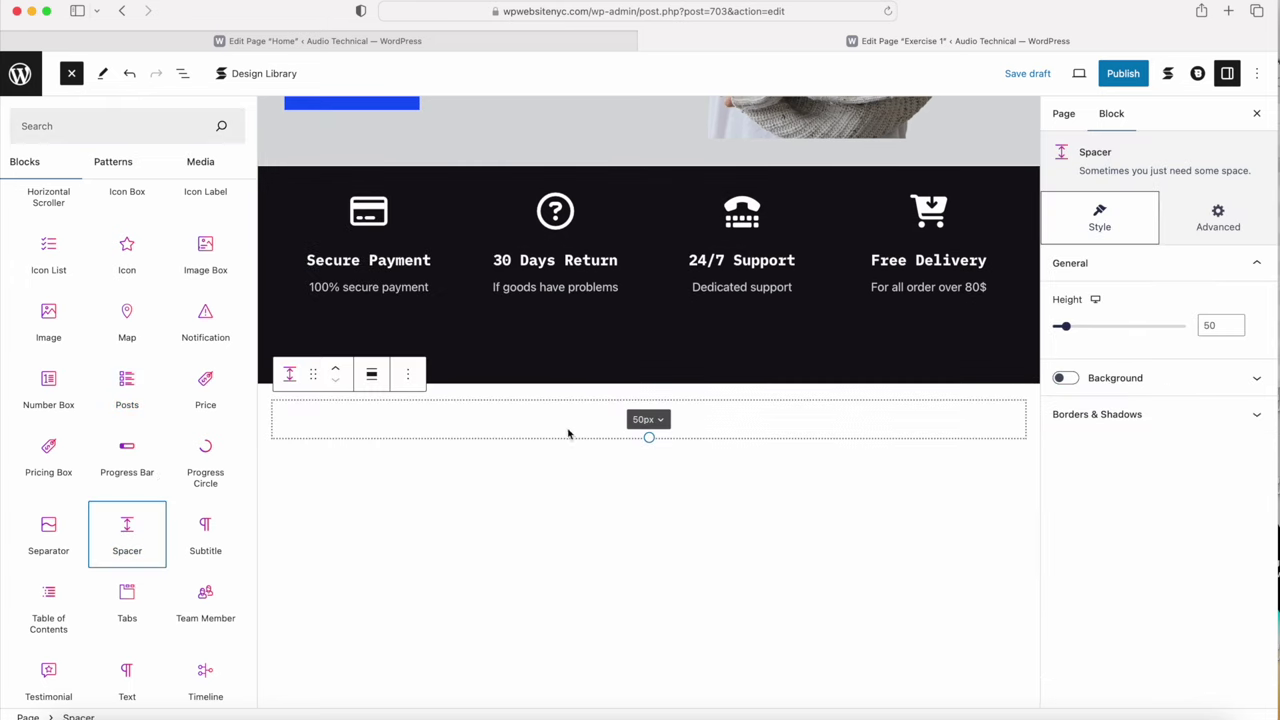
{"action": "left_click", "coordinate": [1090, 151]}
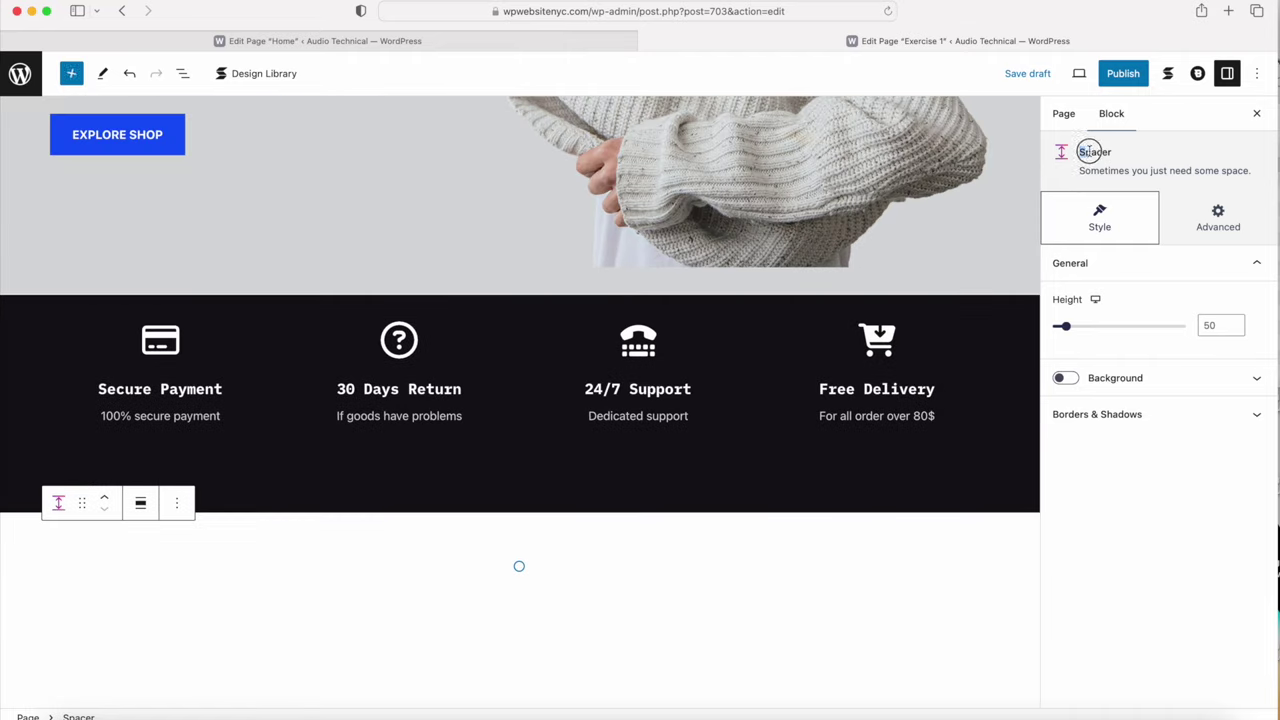
{"action": "double_click", "coordinate": [1090, 151]}
Step: Set the spacer's height to exactly 80px
{"action": "left_click_drag", "start_coordinate": [1067, 328], "coordinate": [1076, 328]}
{"action": "left_click", "coordinate": [1222, 327]}
{"action": "key", "text": "BackSpace"}
{"action": "type", "text": "0"}
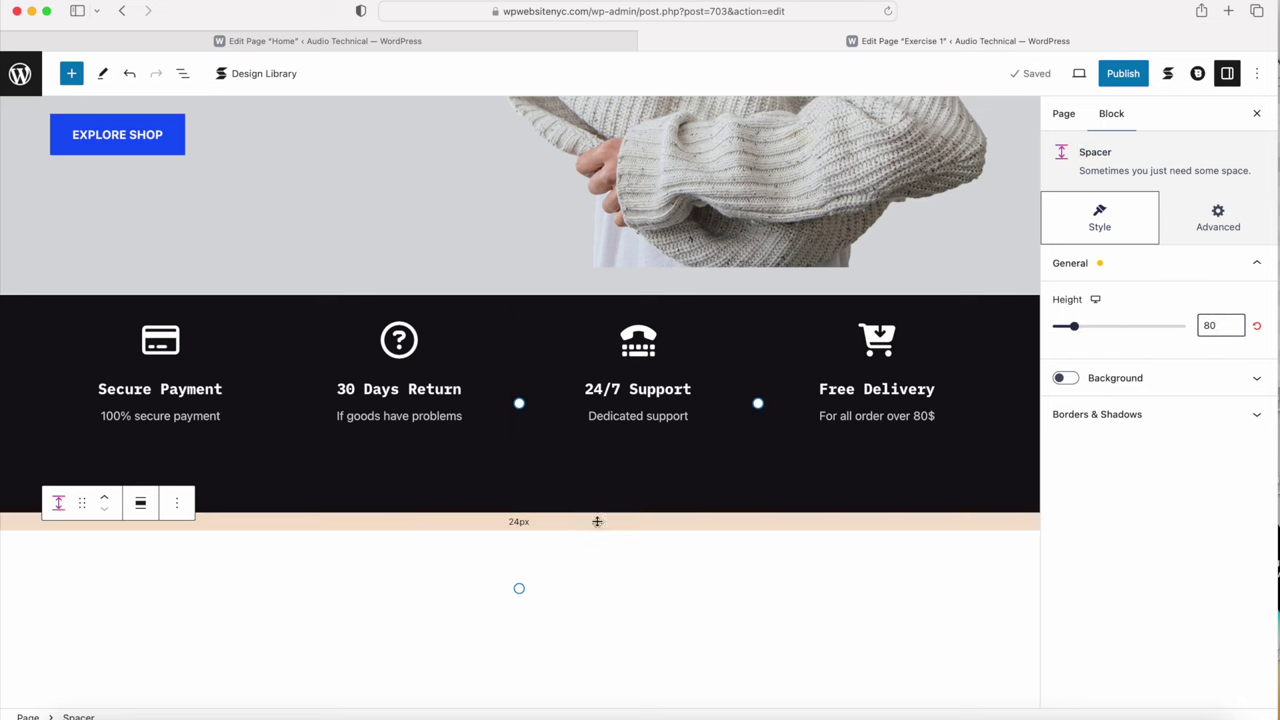
{"action": "left_click", "coordinate": [553, 627]}
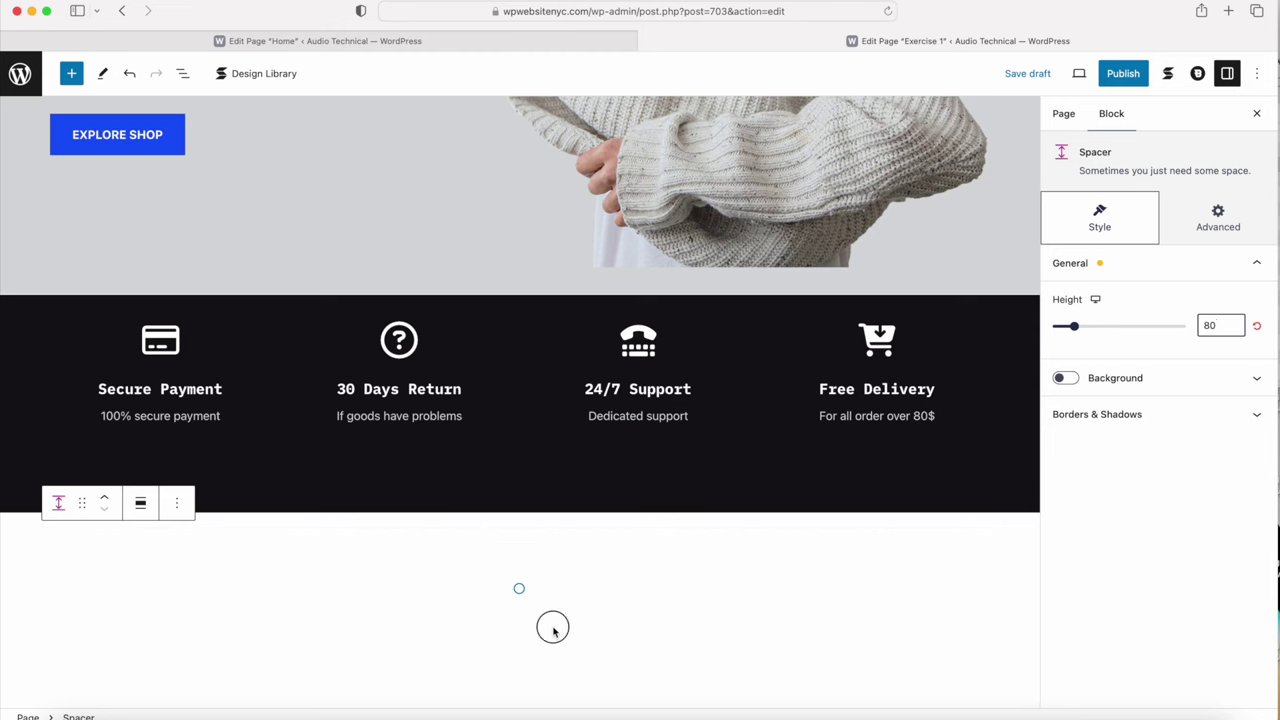
{"action": "scroll", "coordinate": [706, 614], "scroll_direction": "down", "scroll_amount": 4}
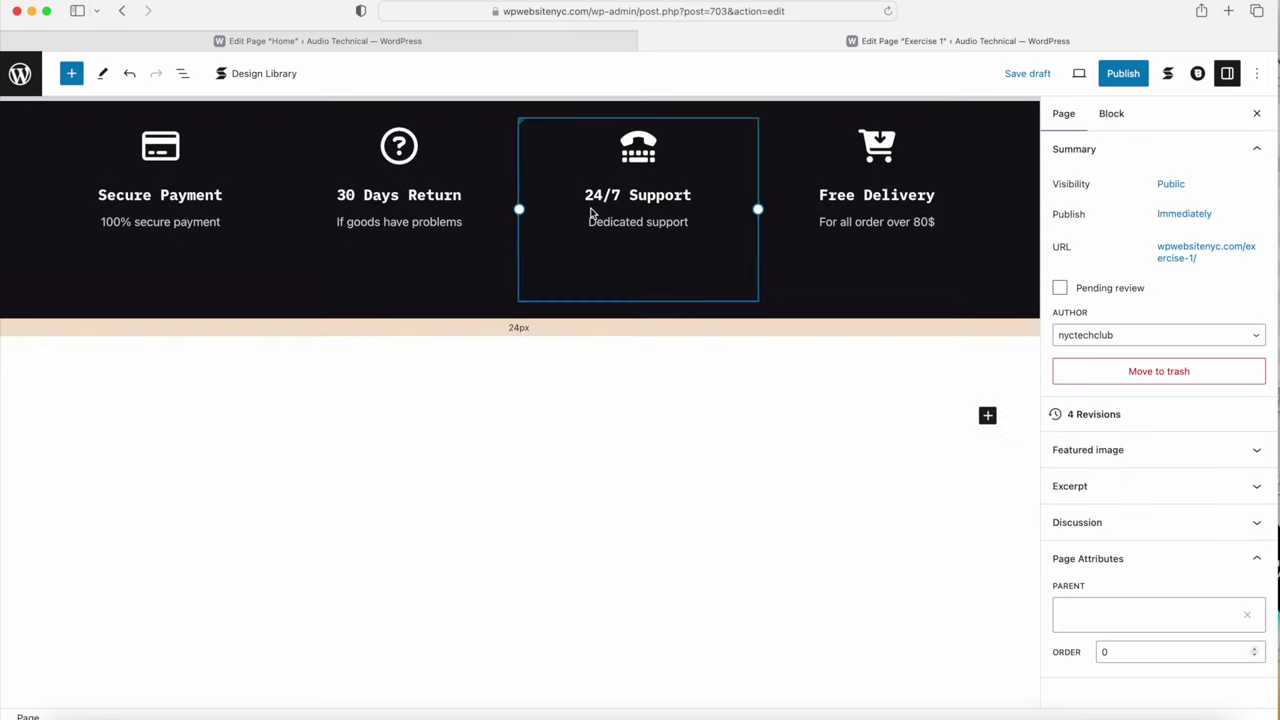
{"action": "left_click", "coordinate": [400, 43]}
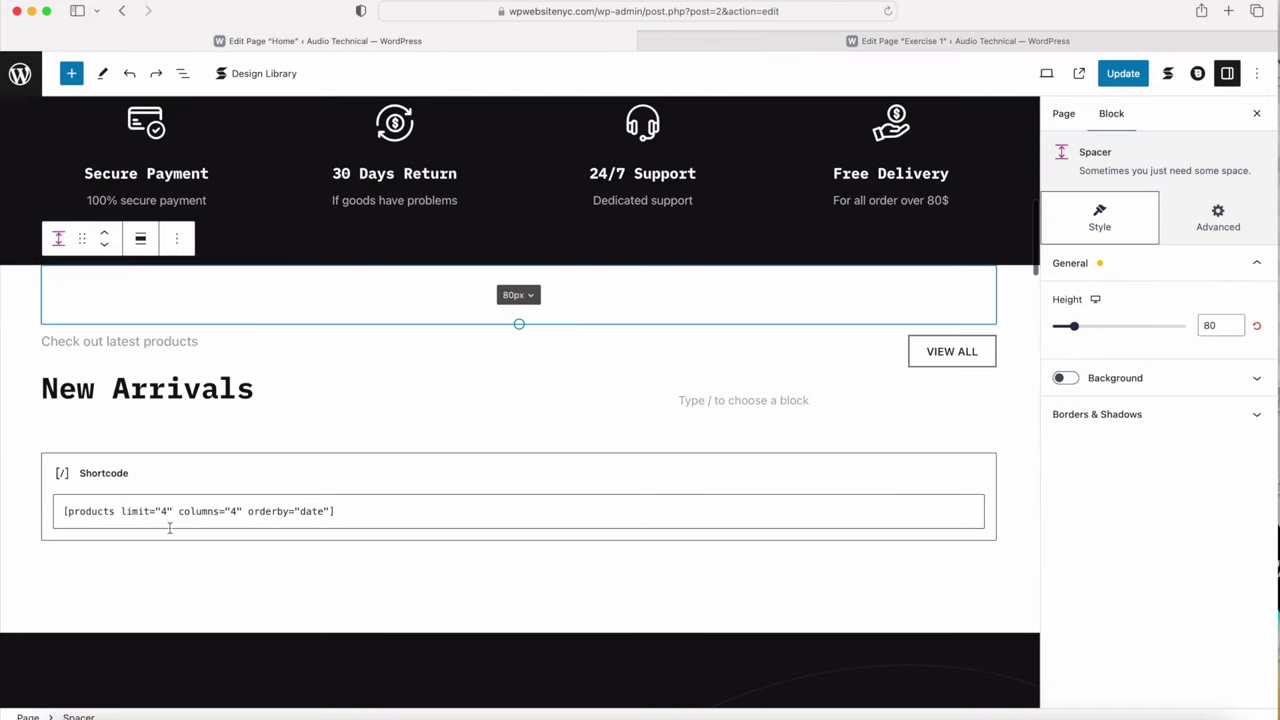
{"action": "left_click_drag", "start_coordinate": [350, 511], "coordinate": [47, 503]}
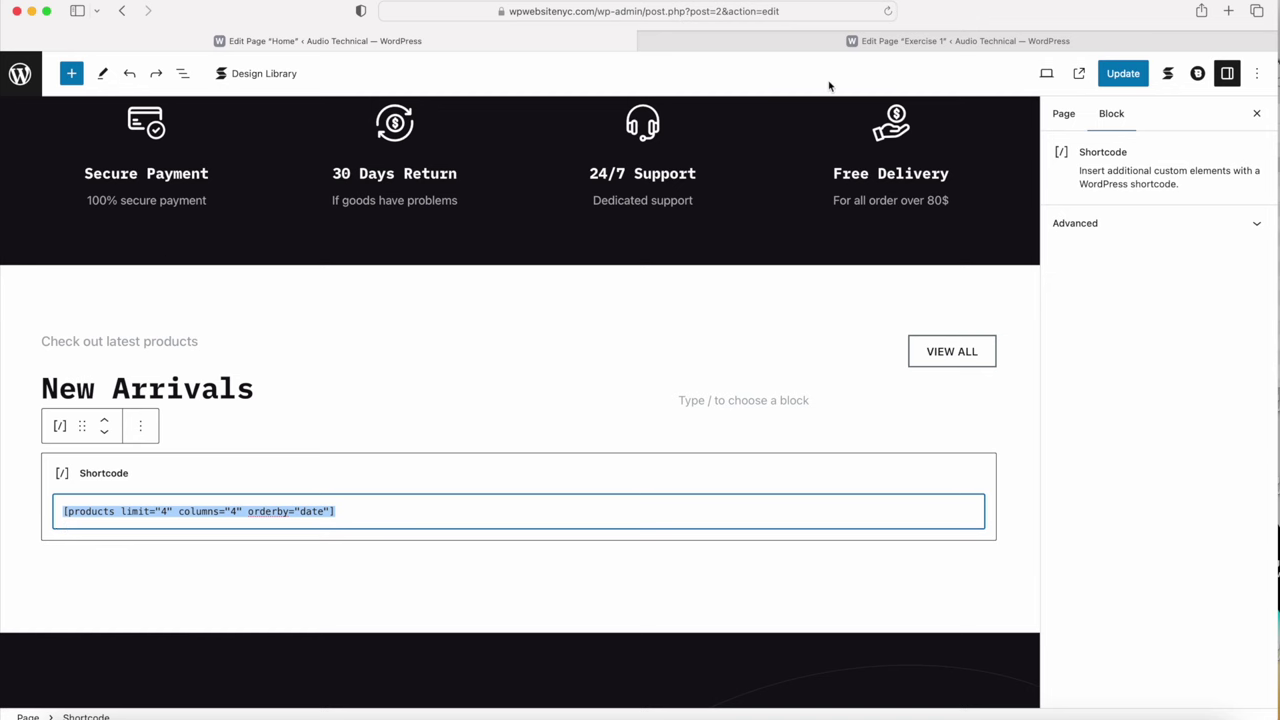
{"action": "left_click", "coordinate": [871, 41]}
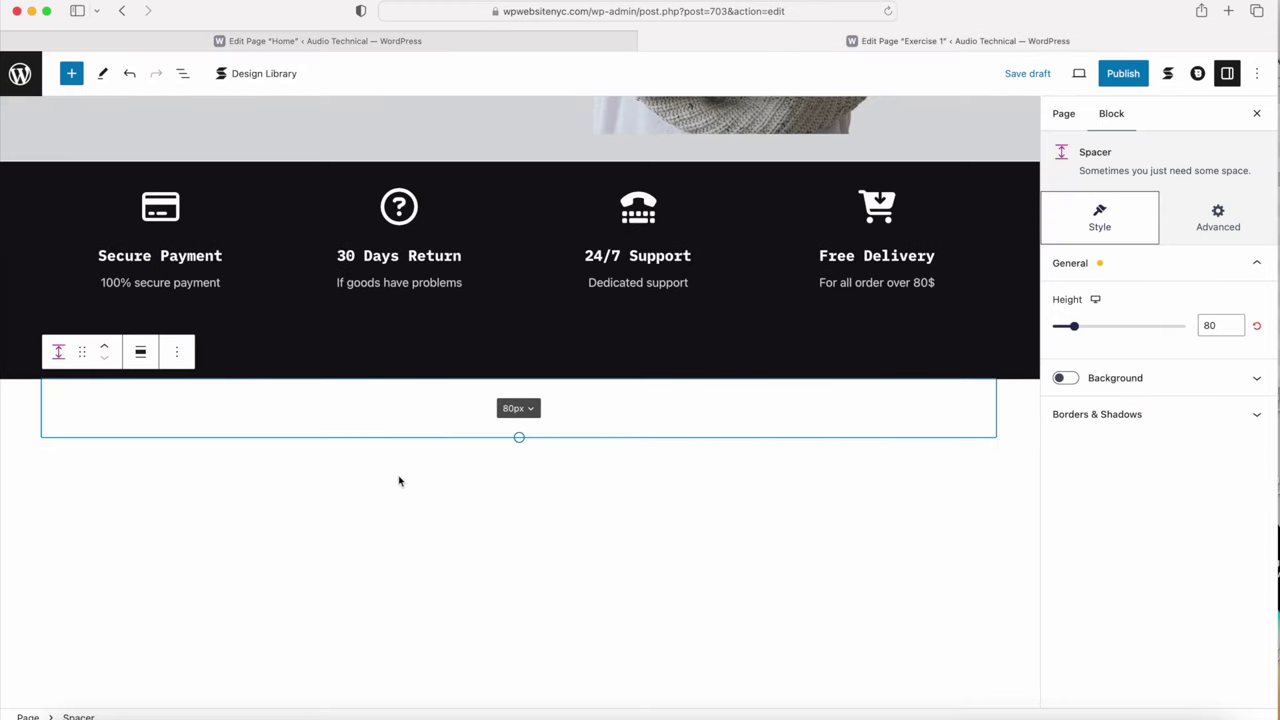
{"action": "left_click", "coordinate": [518, 41]}
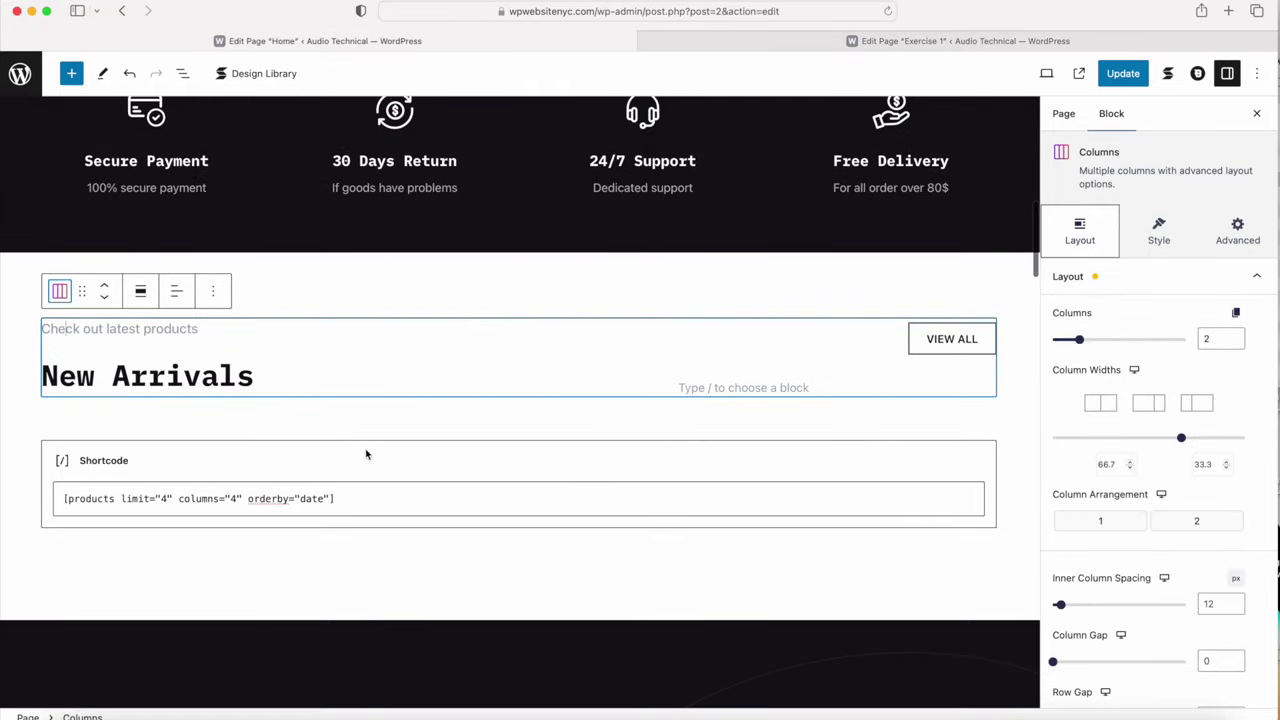
{"action": "key", "text": "ctrl+Tab"}
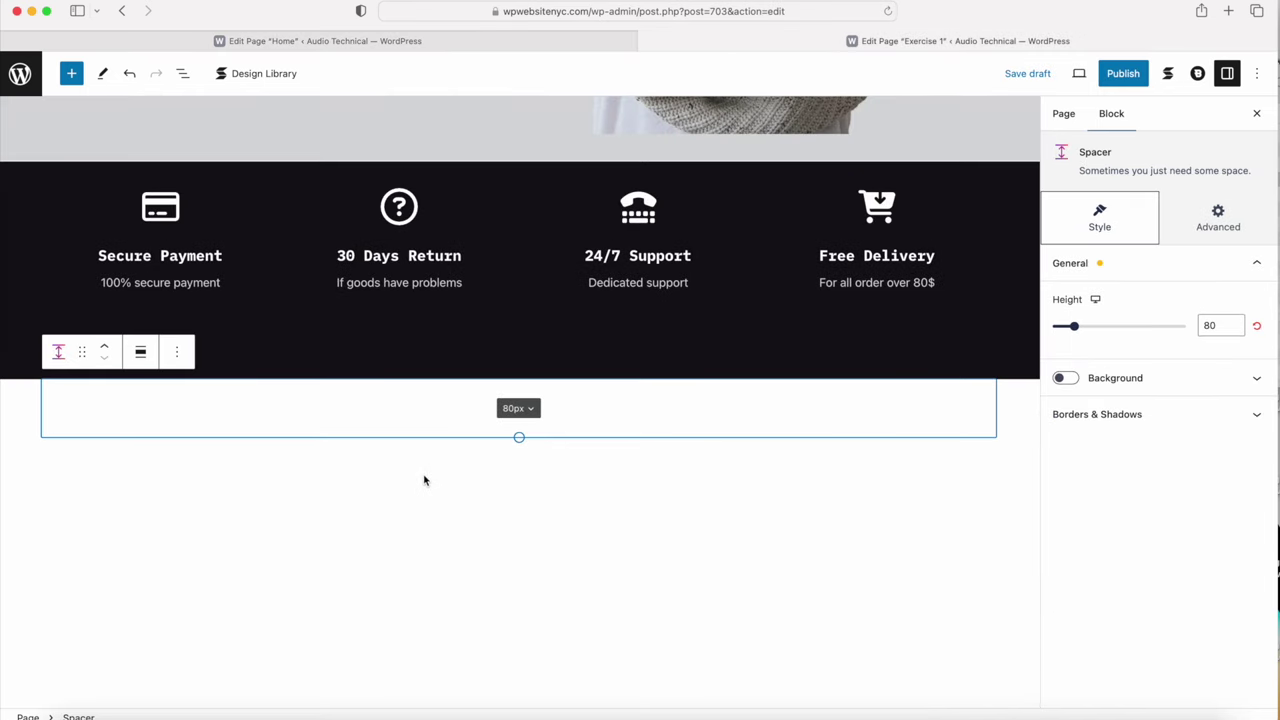
{"action": "left_click", "coordinate": [441, 502]}
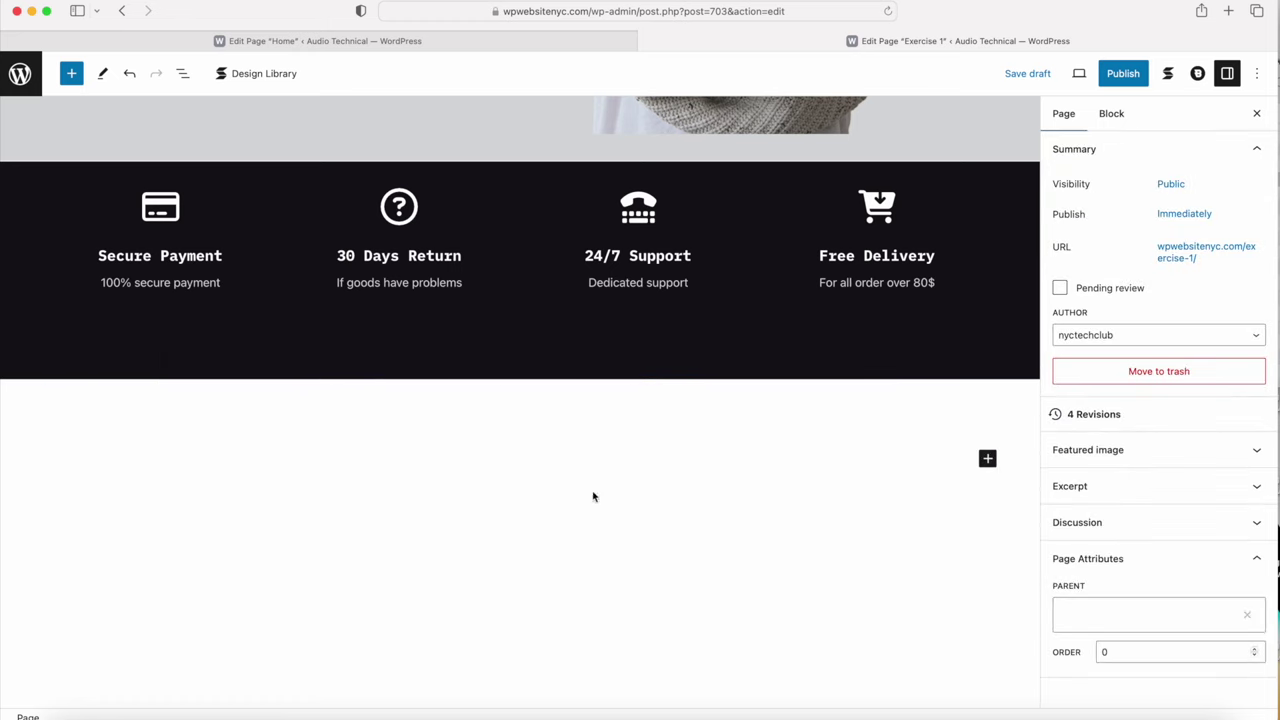
Step: Add a two-column Columns block below the spacer and widen the left column to about 58.6%
{"action": "left_click", "coordinate": [987, 458]}
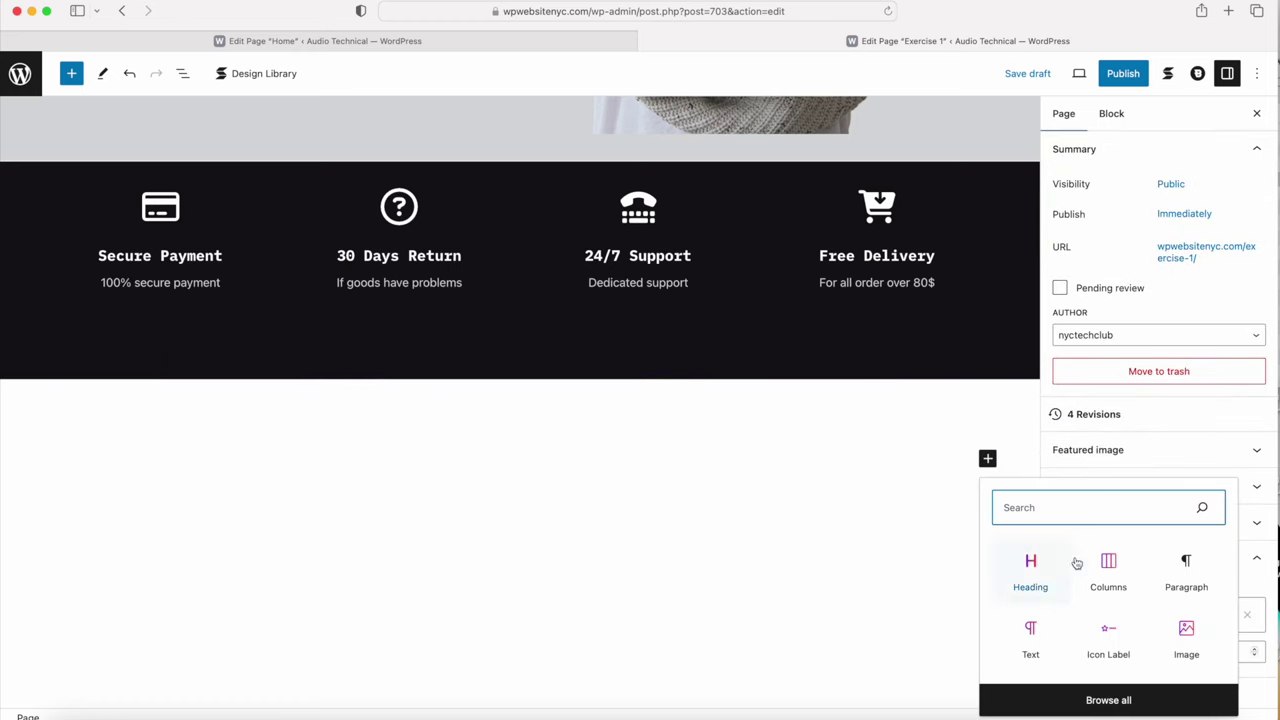
{"action": "left_click", "coordinate": [1108, 572]}
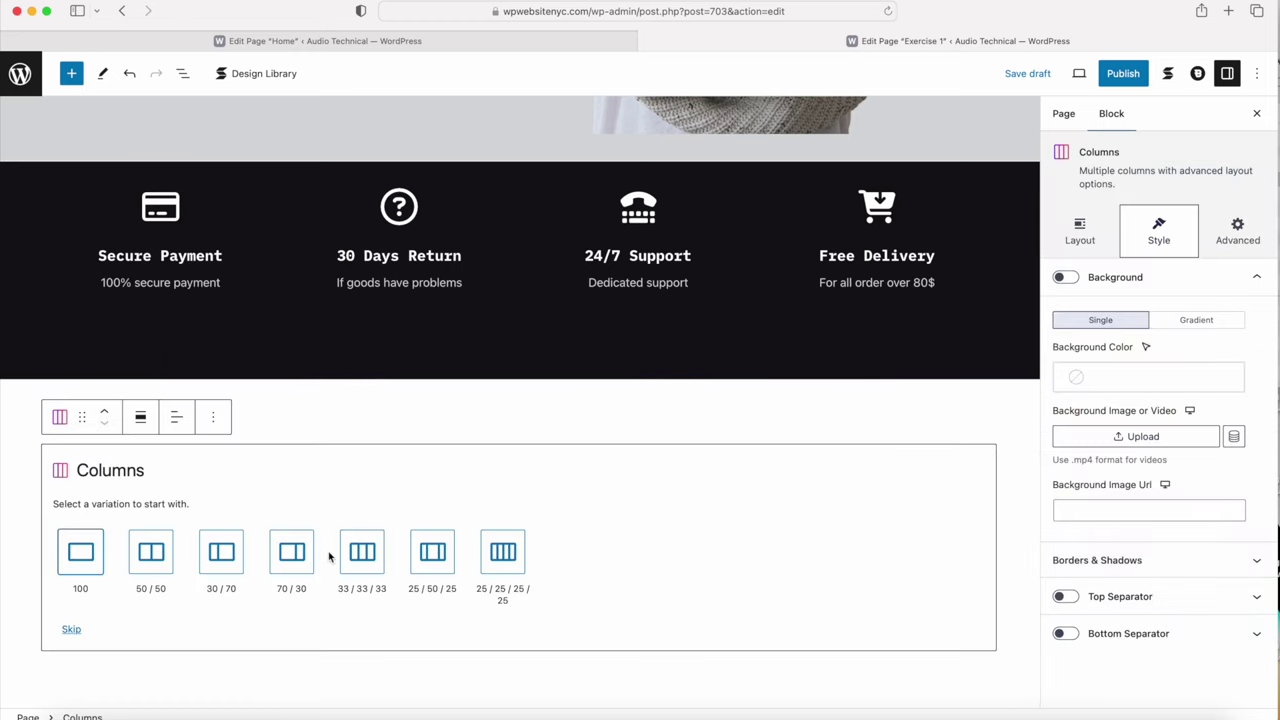
{"action": "left_click", "coordinate": [148, 563]}
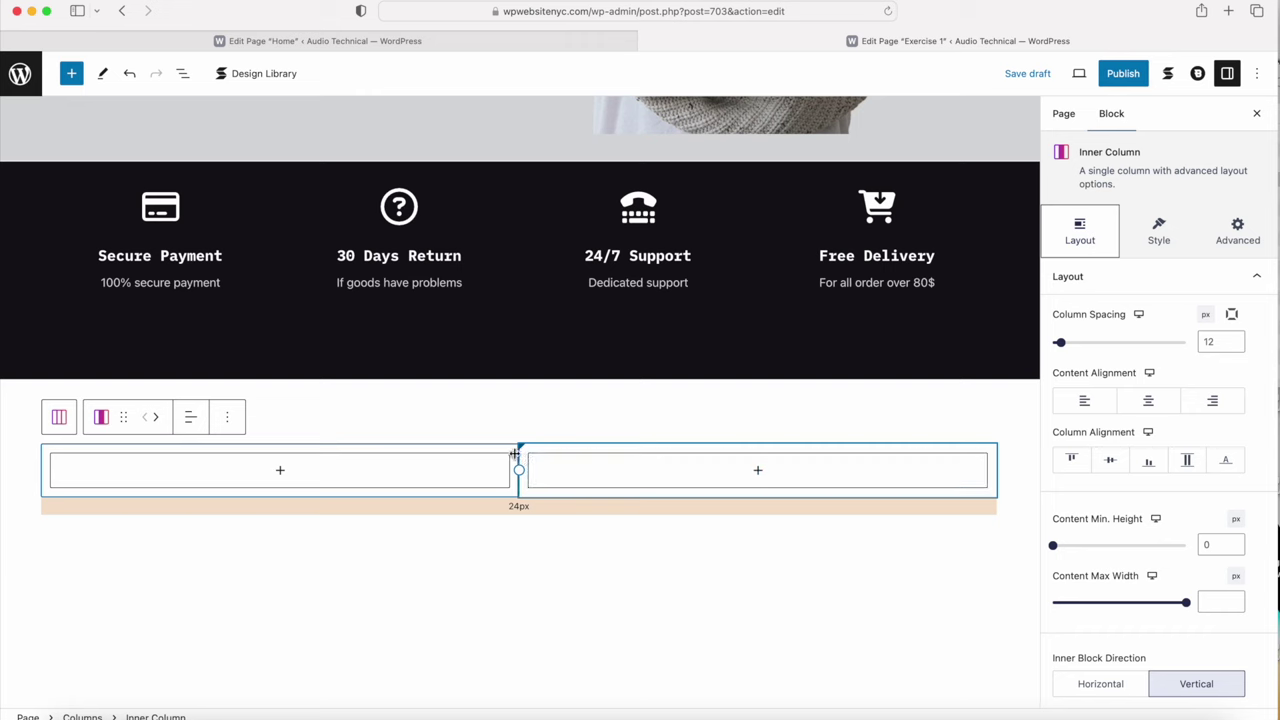
{"action": "left_click_drag", "start_coordinate": [518, 469], "coordinate": [665, 459]}
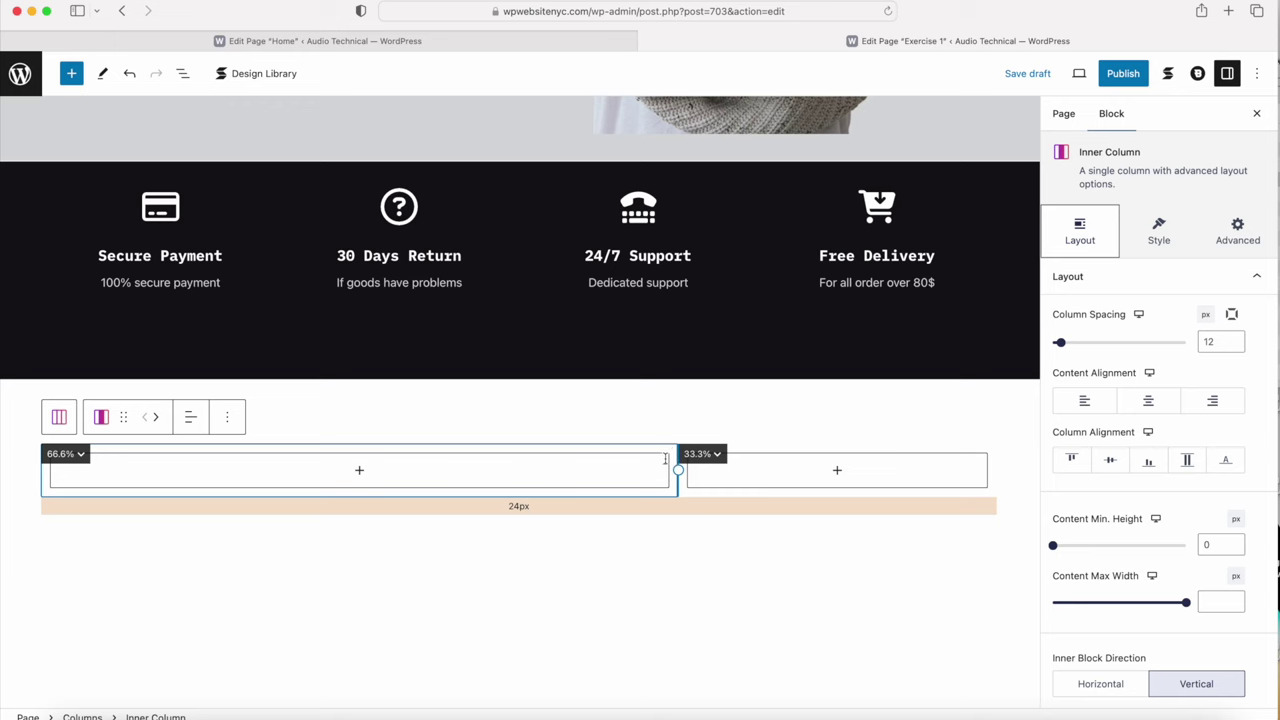
{"action": "left_click", "coordinate": [360, 473]}
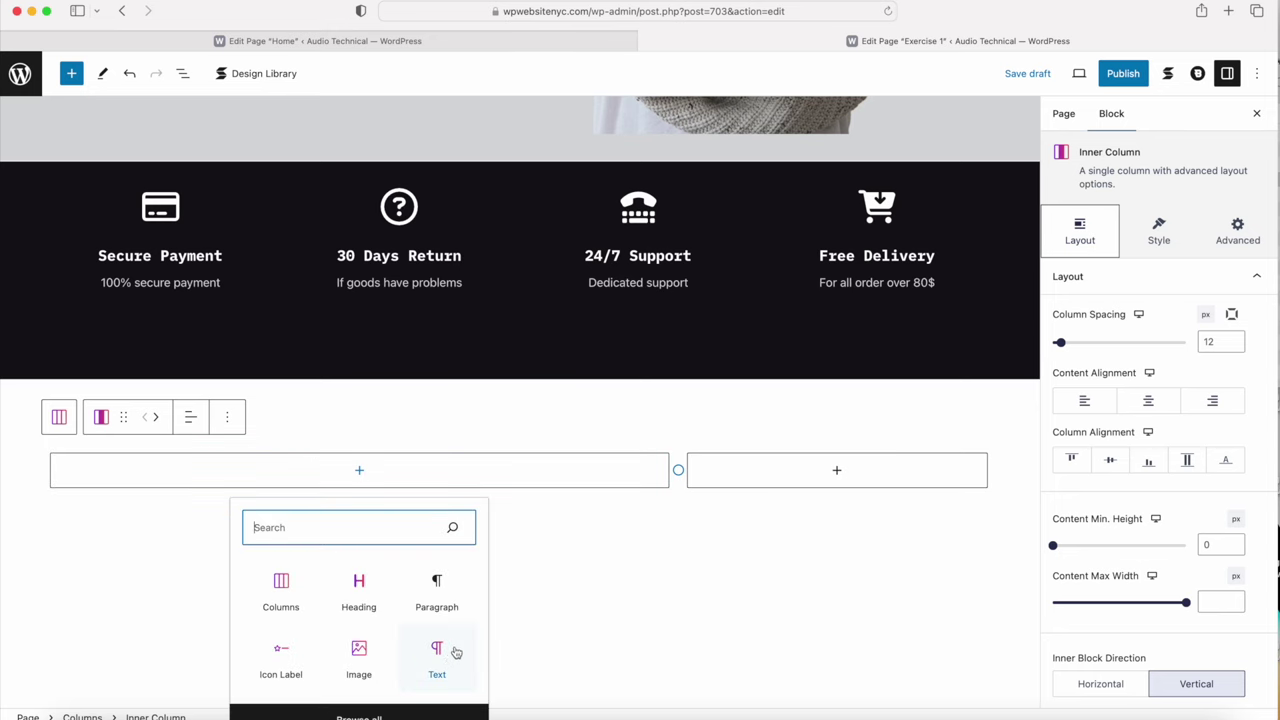
Step: Add a Text block in the left column and paste 'Check out latest products' from the Home page
{"action": "left_click", "coordinate": [438, 658]}
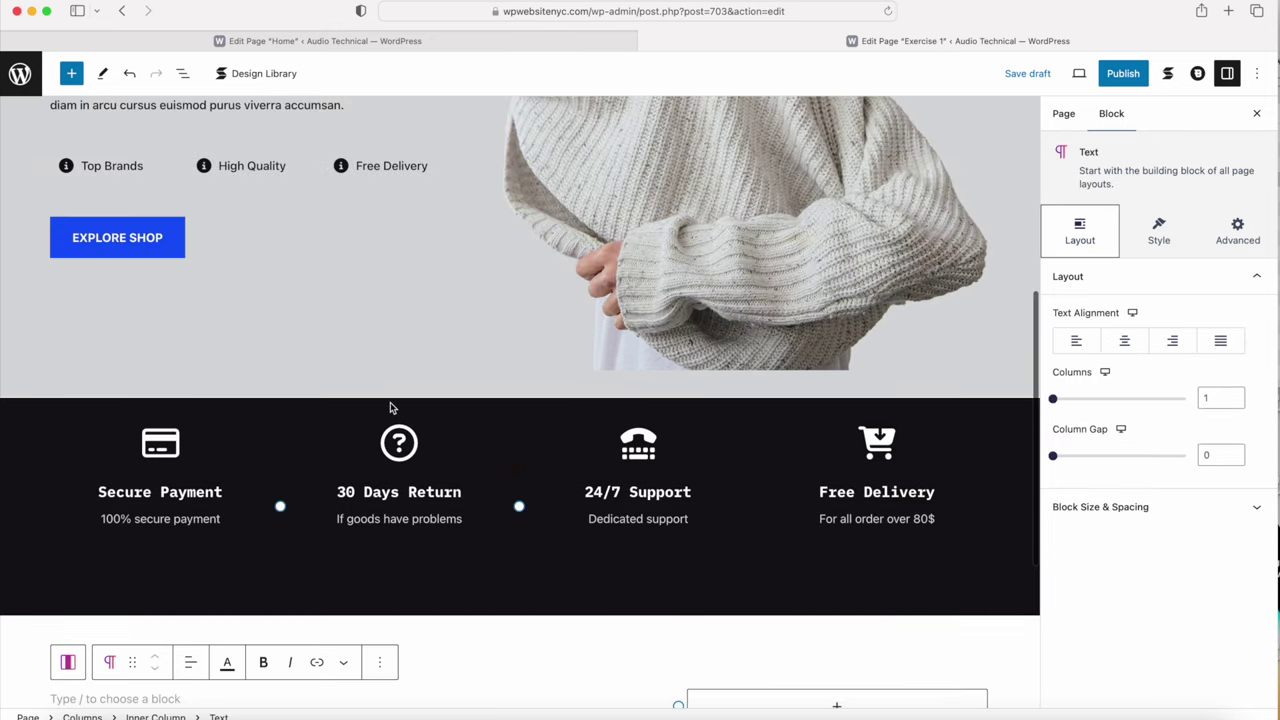
{"action": "scroll", "coordinate": [391, 411], "scroll_direction": "down", "scroll_amount": 5}
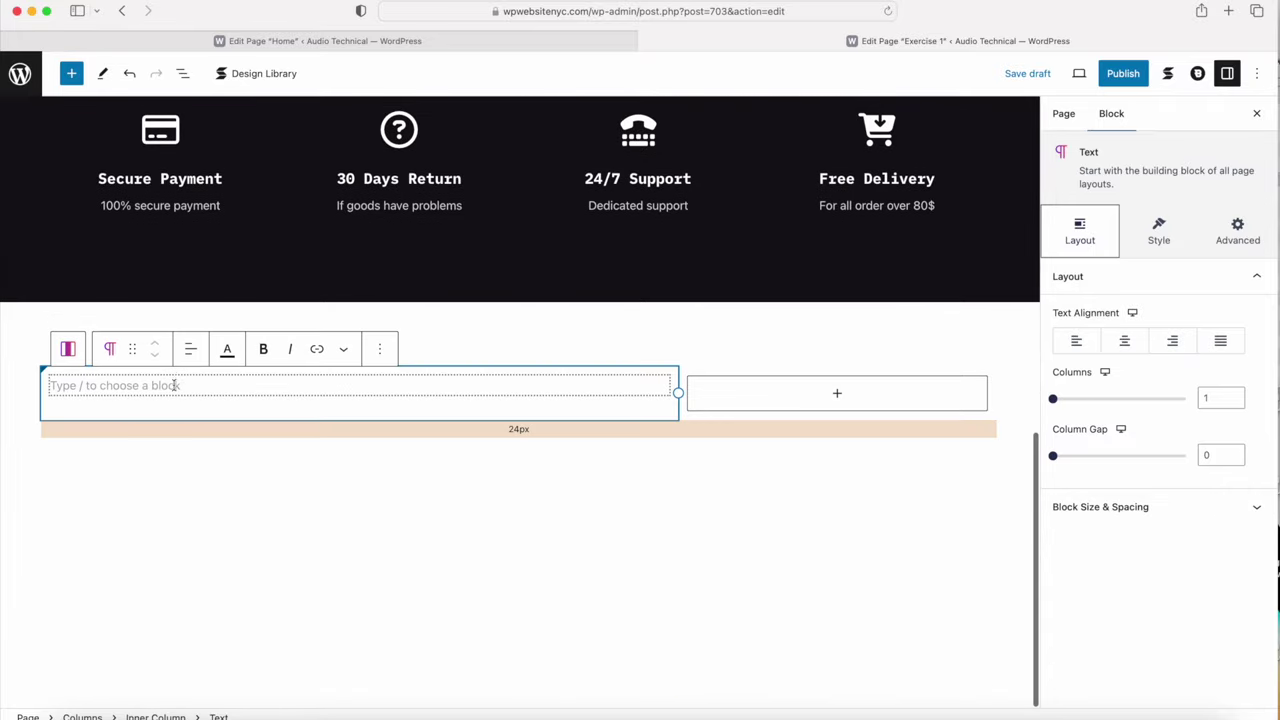
{"action": "key", "text": "ctrl+shift+Tab"}
{"action": "left_click_drag", "start_coordinate": [205, 328], "coordinate": [42, 330]}
{"action": "key", "text": "super+c"}
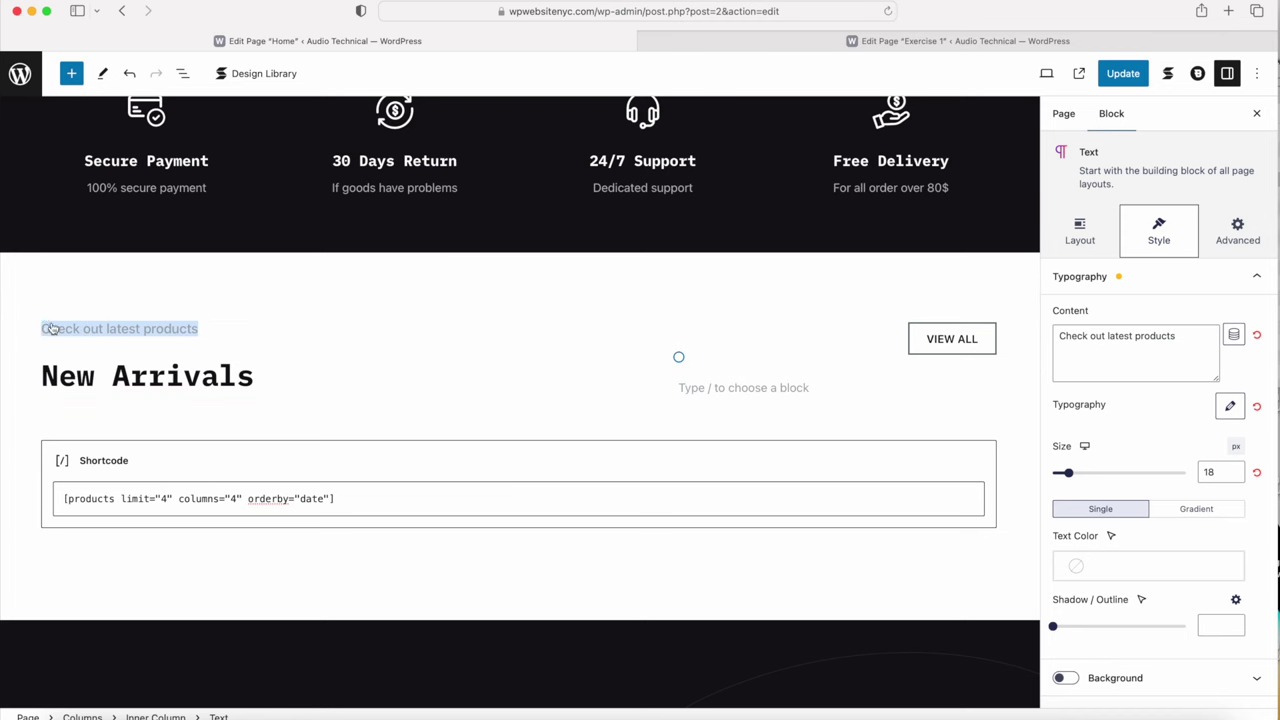
{"action": "left_click", "coordinate": [700, 41]}
{"action": "left_click", "coordinate": [84, 390]}
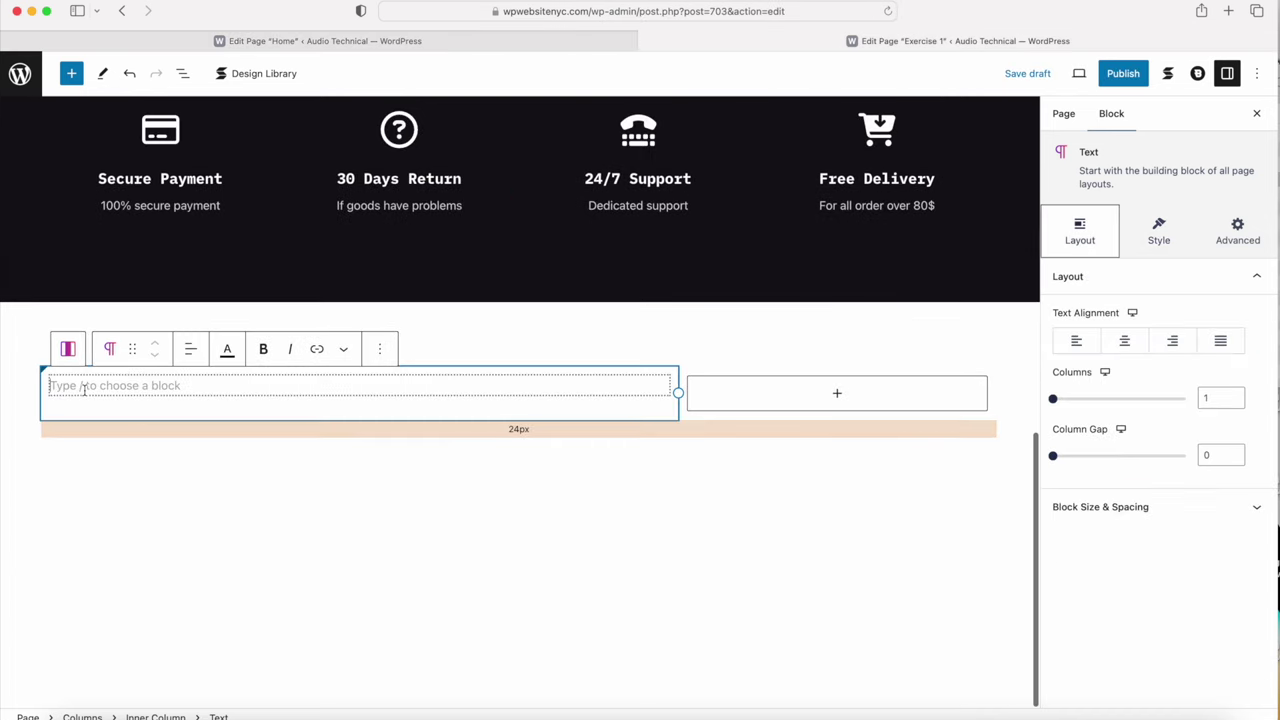
{"action": "key", "text": "super+v"}
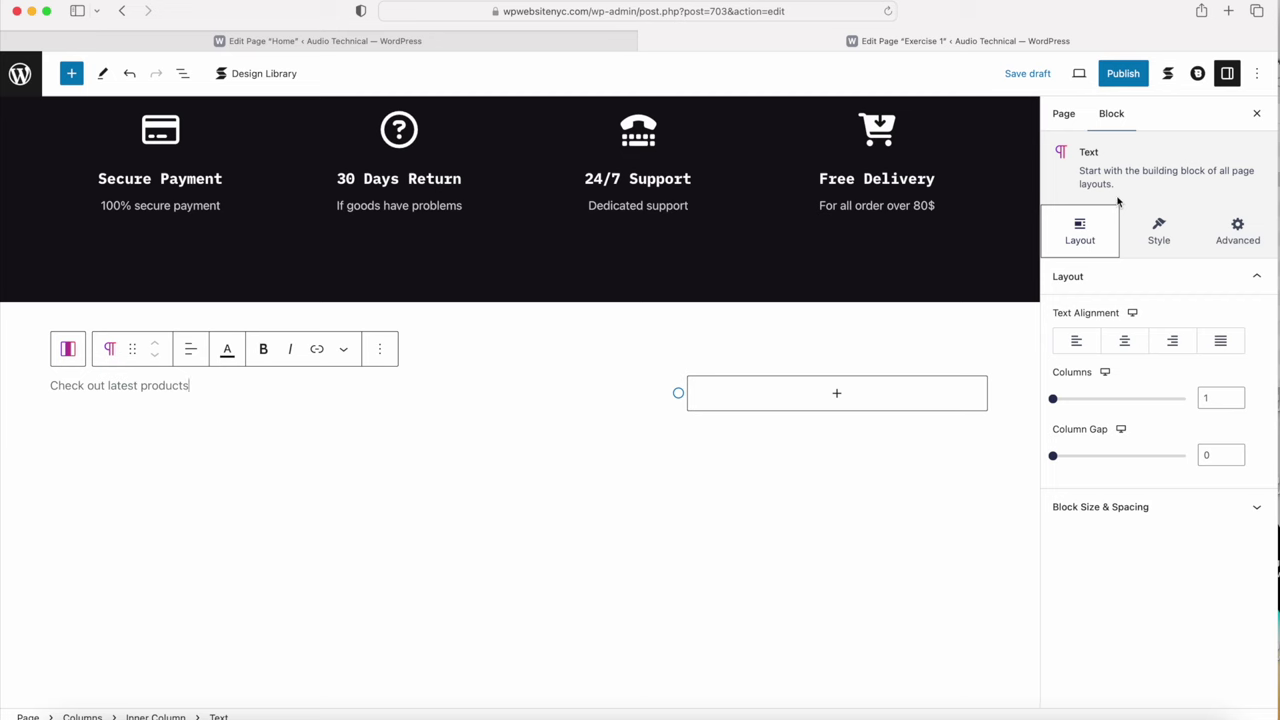
Step: Left-align the subtitle and set its font weight to 500
{"action": "left_click", "coordinate": [1076, 341]}
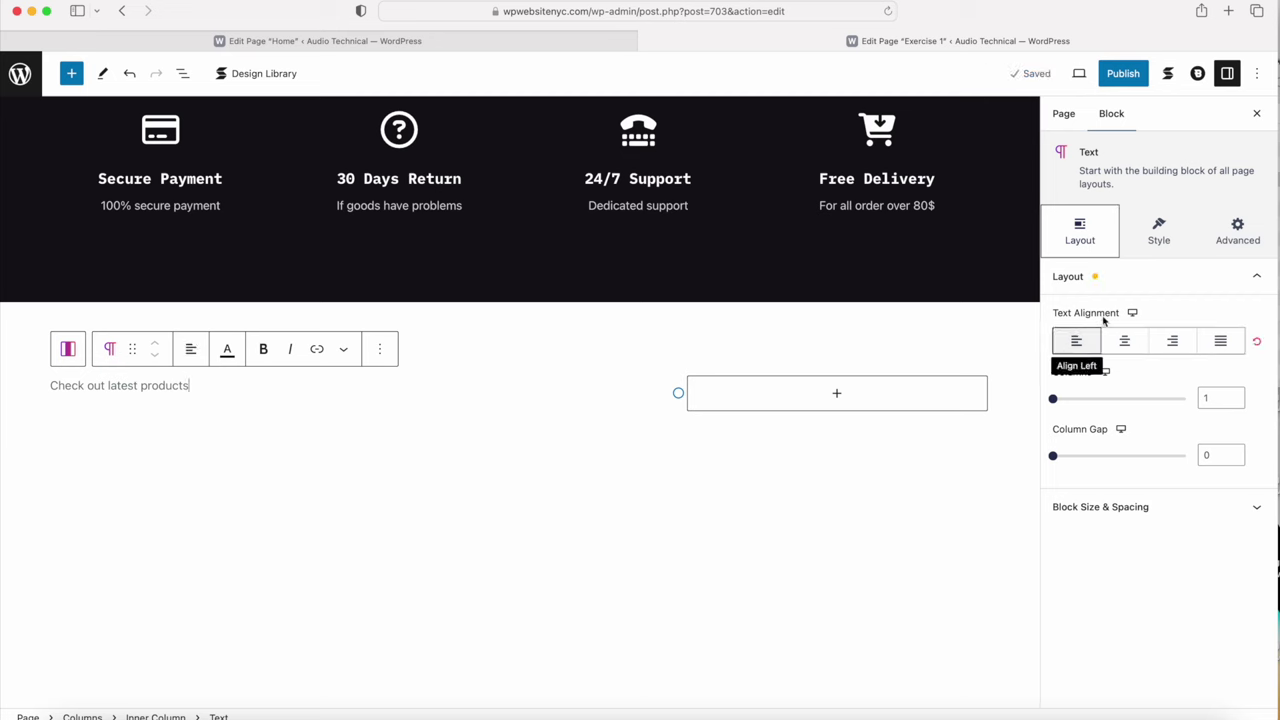
{"action": "left_click", "coordinate": [1162, 242]}
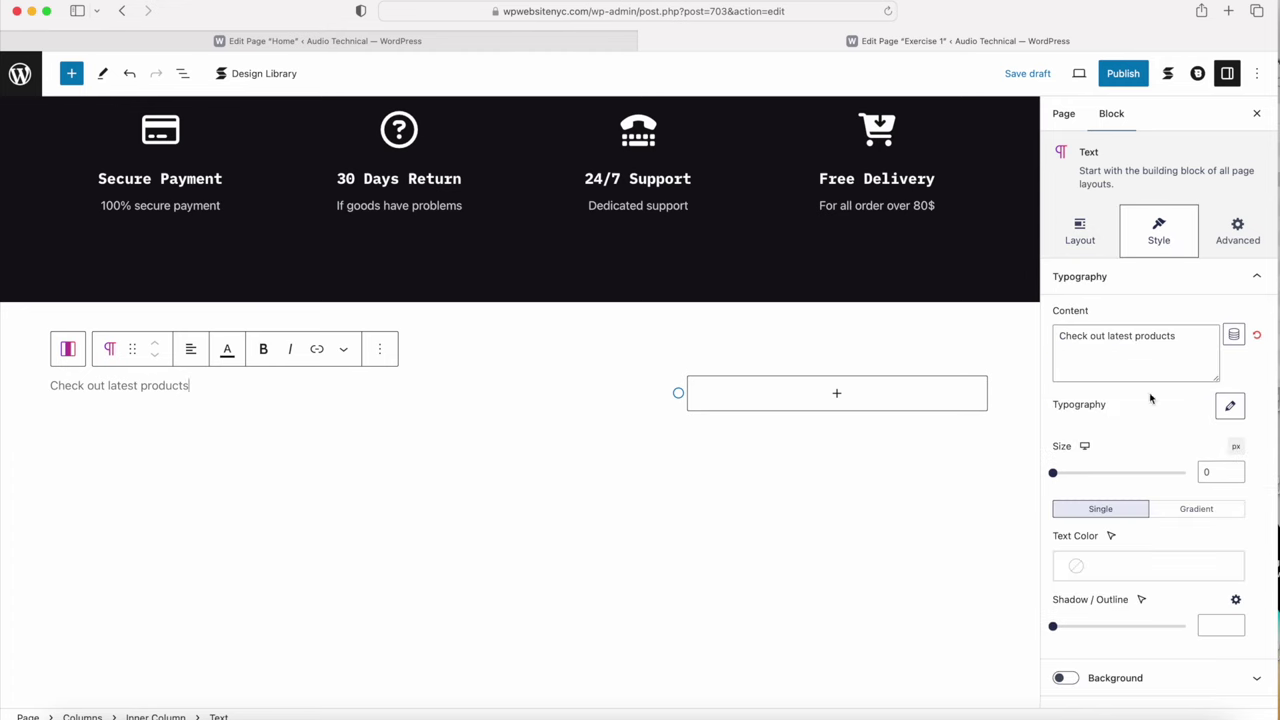
{"action": "left_click", "coordinate": [1230, 406]}
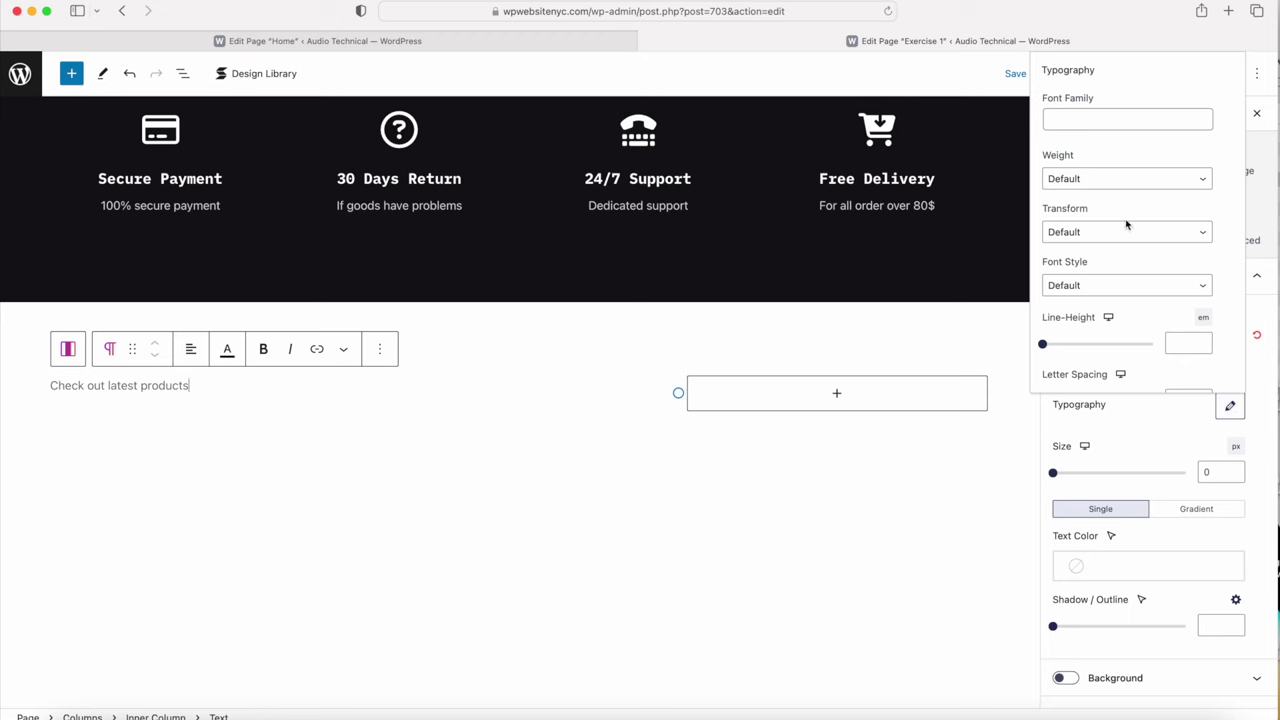
{"action": "left_click", "coordinate": [1085, 183]}
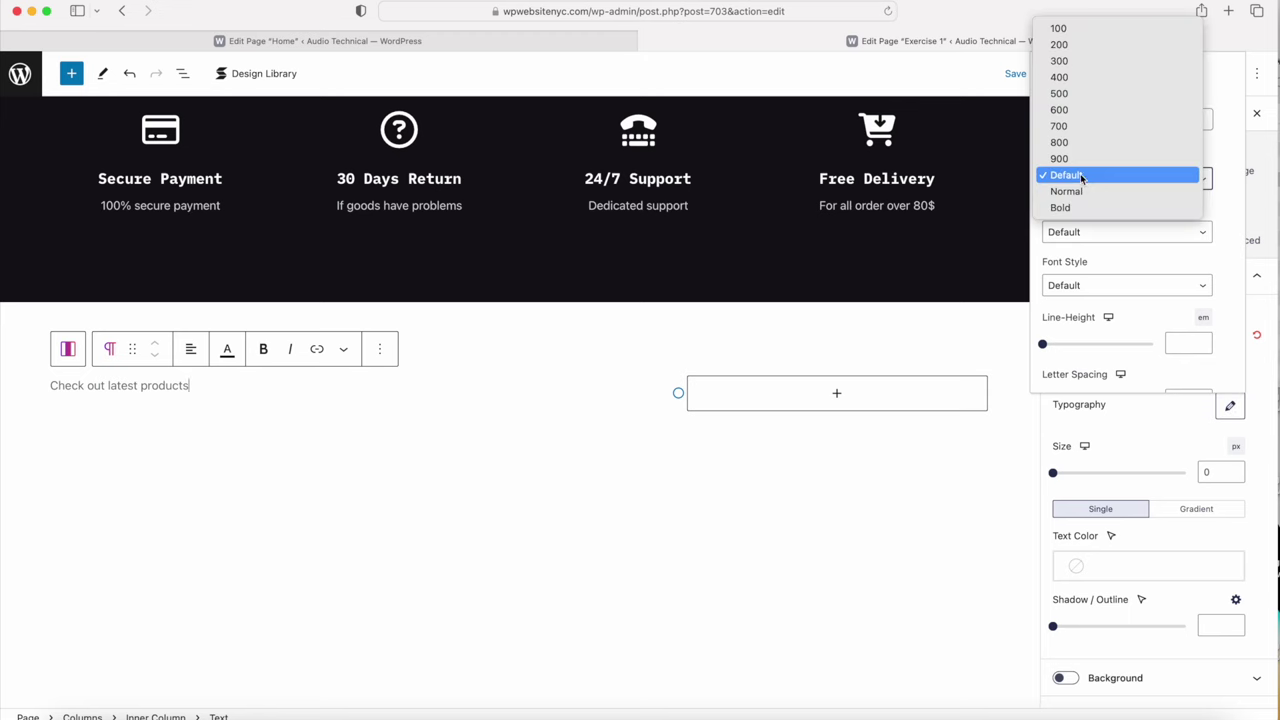
{"action": "left_click", "coordinate": [1060, 93]}
{"action": "left_click", "coordinate": [1116, 562]}
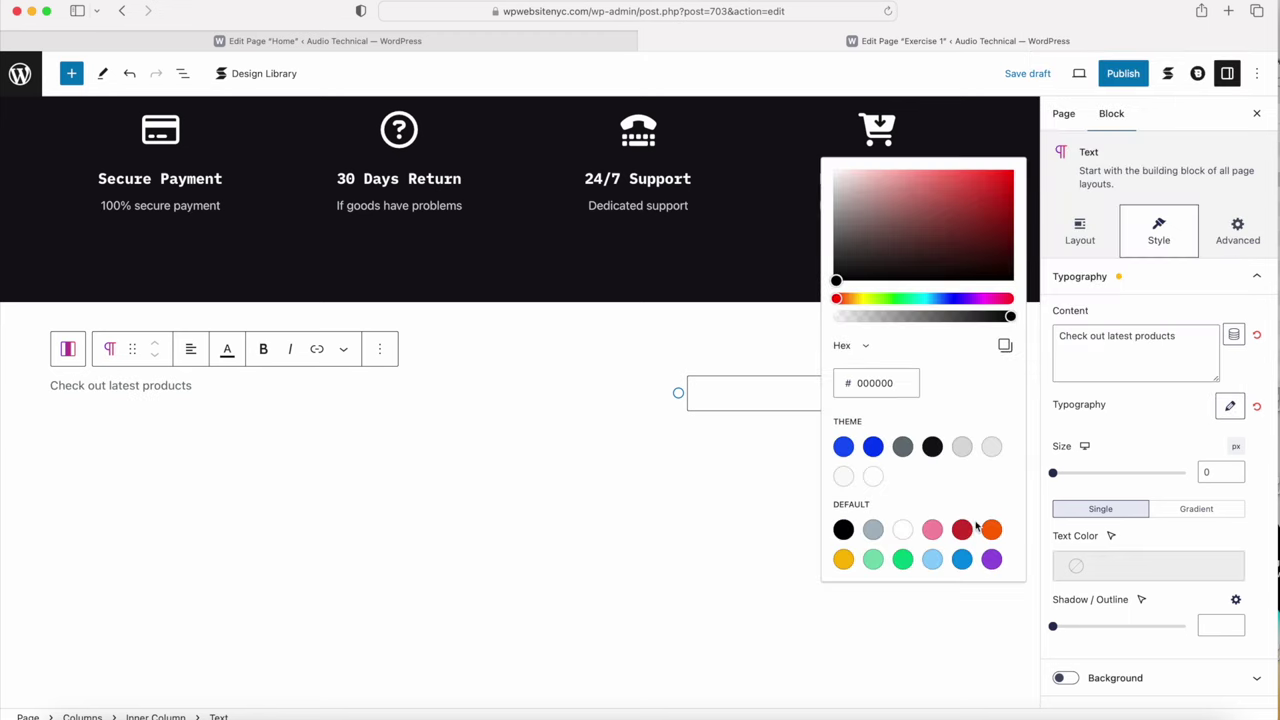
{"action": "left_click", "coordinate": [1133, 433]}
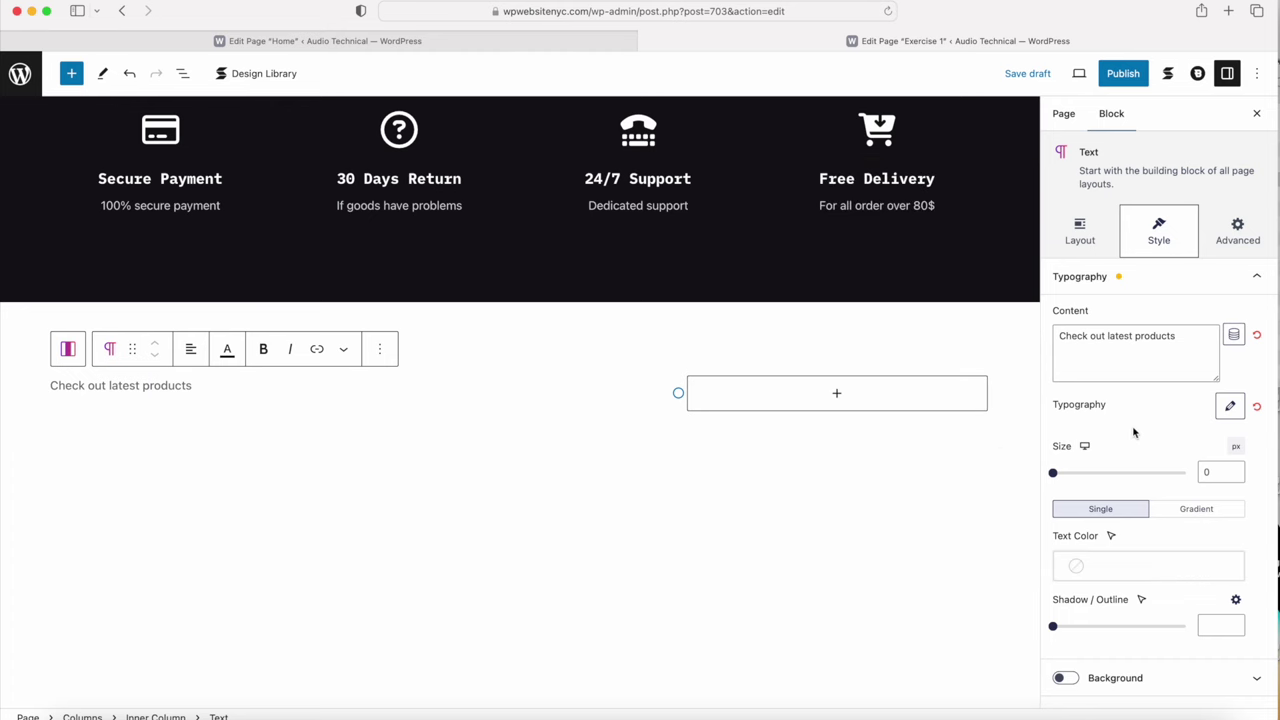
{"action": "left_click", "coordinate": [317, 414]}
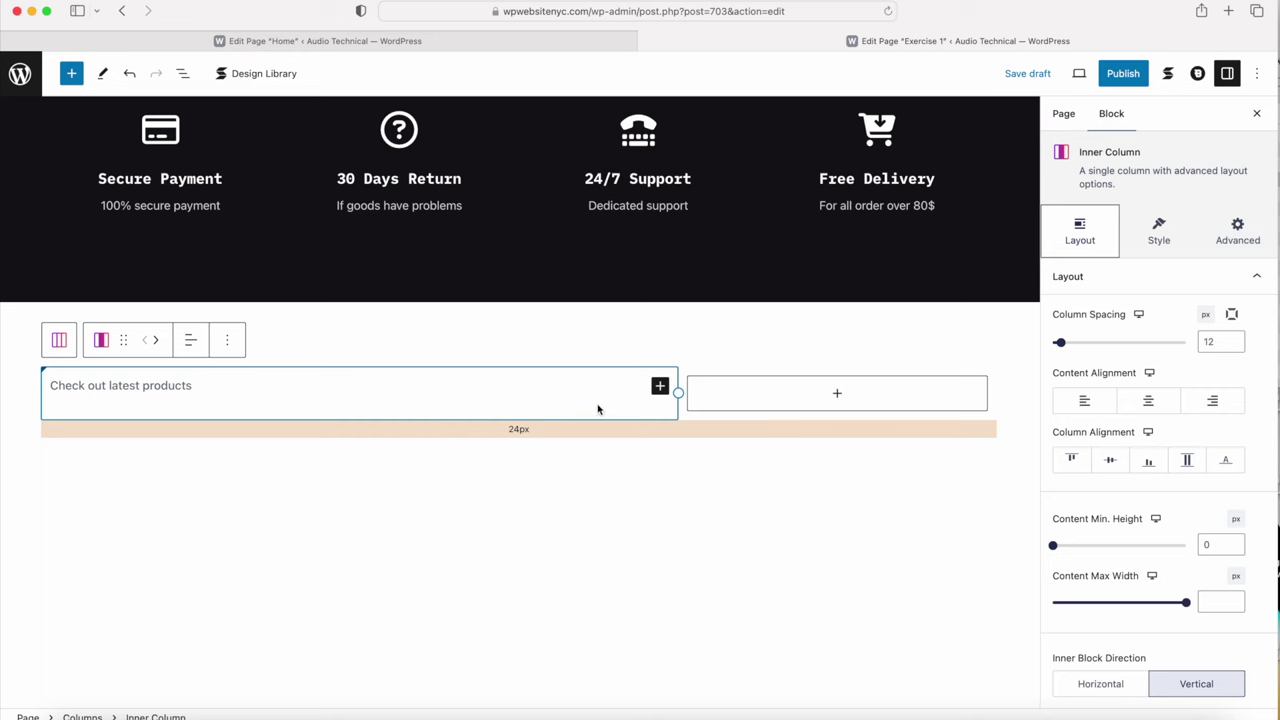
{"action": "left_click", "coordinate": [660, 387]}
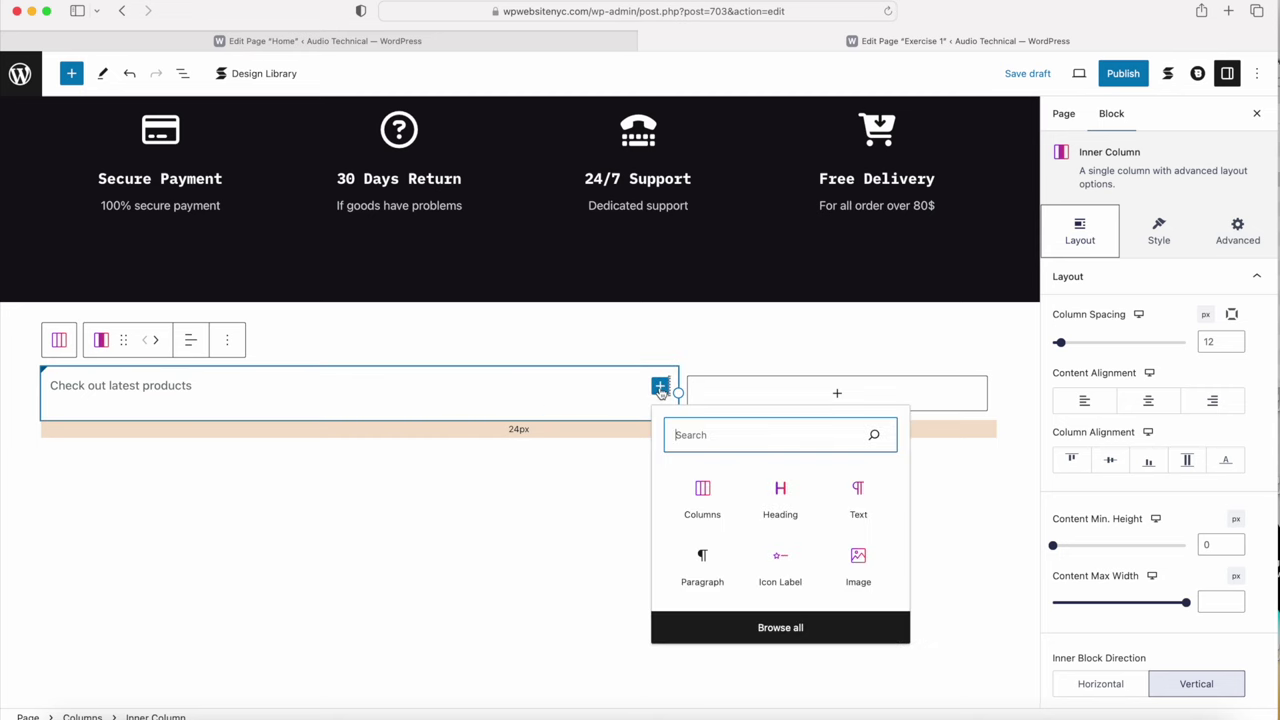
Step: Add an H2 Heading reading 'New Arrivals' under the subtitle
{"action": "left_click", "coordinate": [785, 496]}
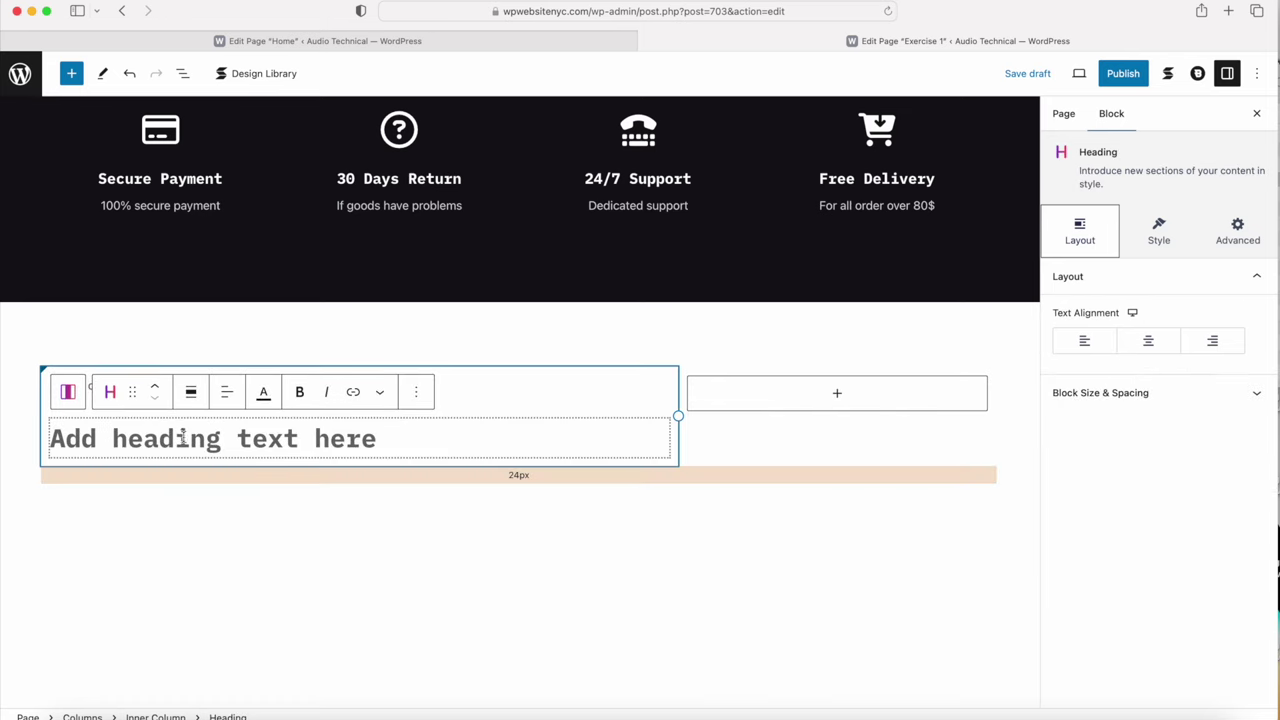
{"action": "type", "text": "New Arrivals"}
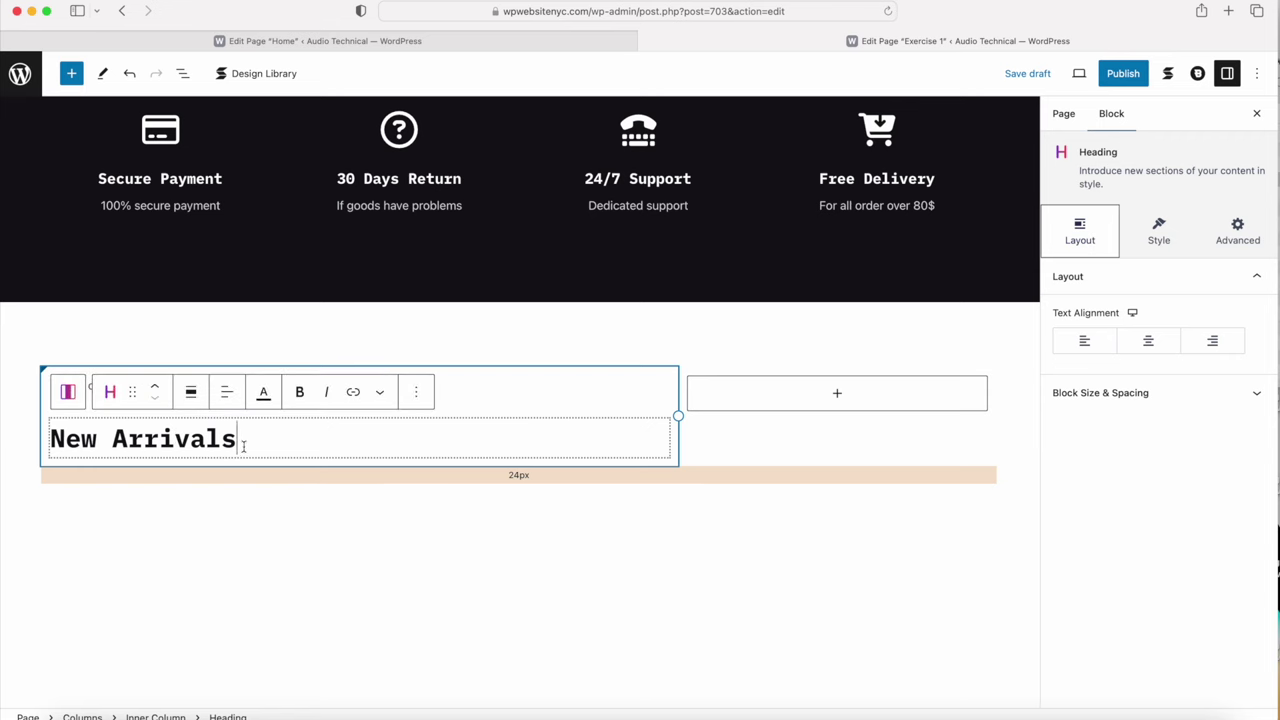
{"action": "left_click", "coordinate": [1158, 238]}
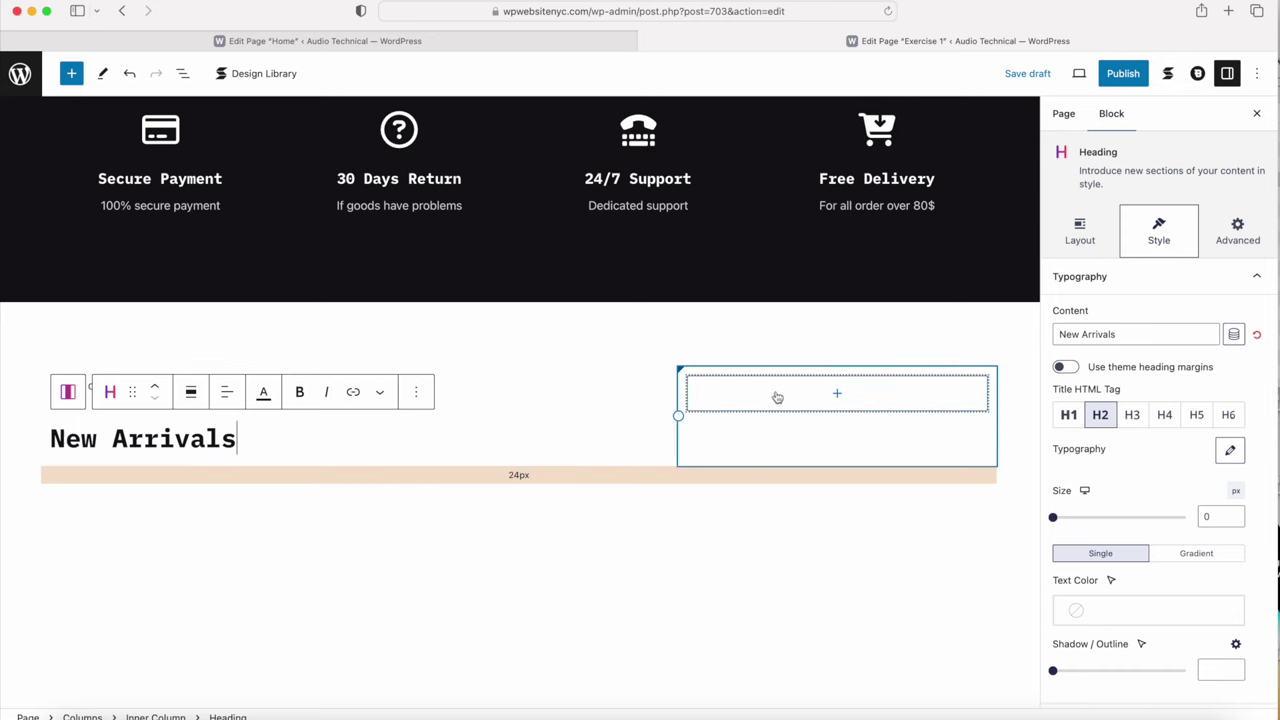
Step: Insert a Stackable Button block into the right column
{"action": "left_click", "coordinate": [839, 396]}
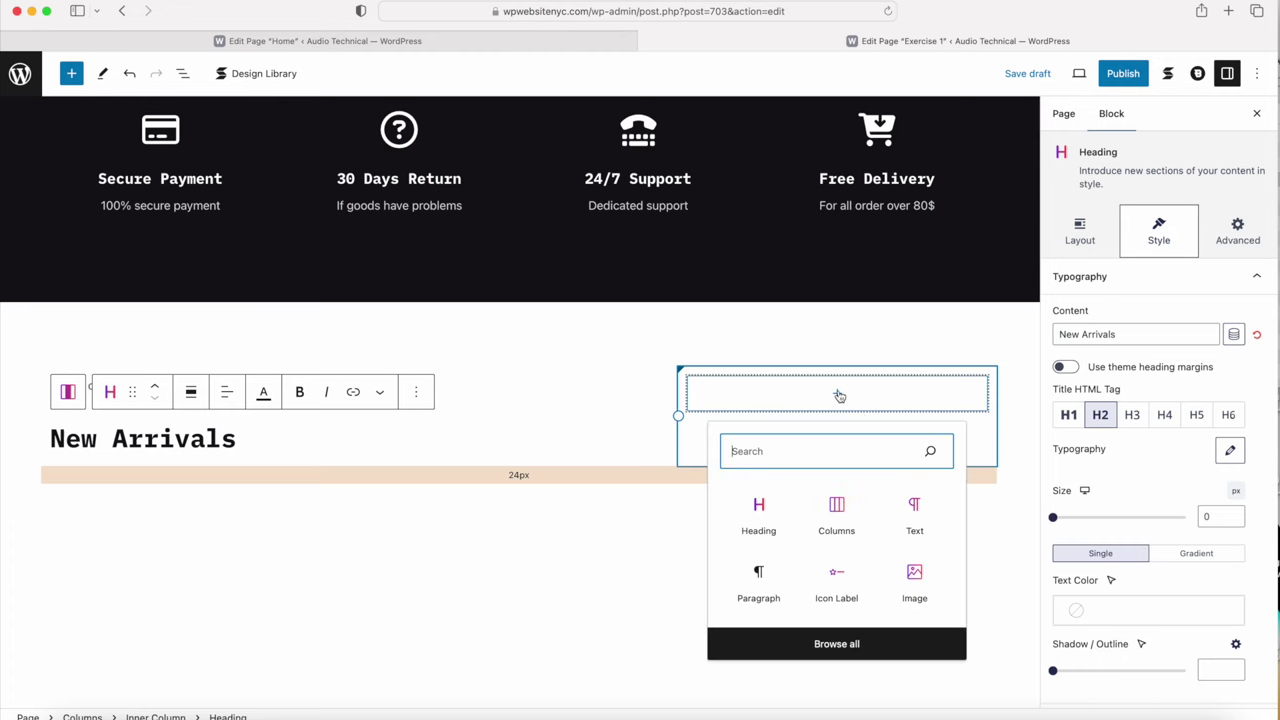
{"action": "left_click", "coordinate": [827, 645]}
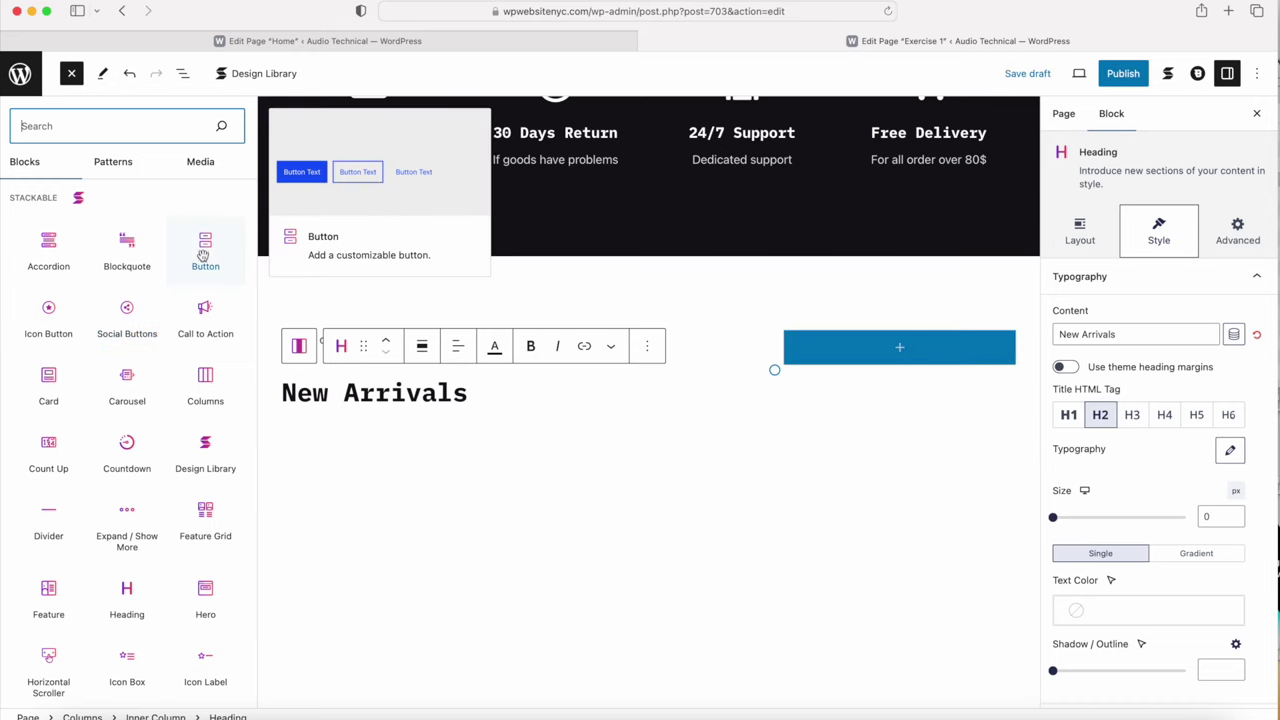
{"action": "left_click_drag", "start_coordinate": [203, 255], "coordinate": [835, 476]}
{"action": "left_click", "coordinate": [836, 476]}
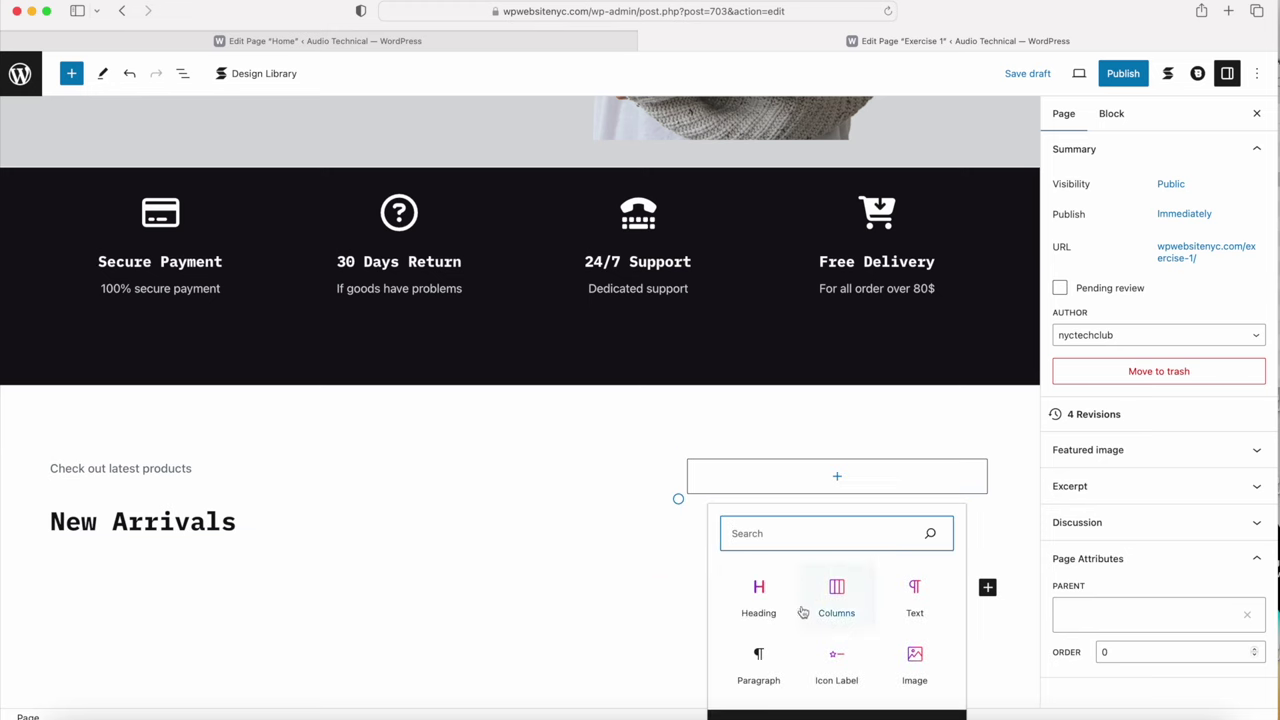
{"action": "left_click", "coordinate": [811, 705]}
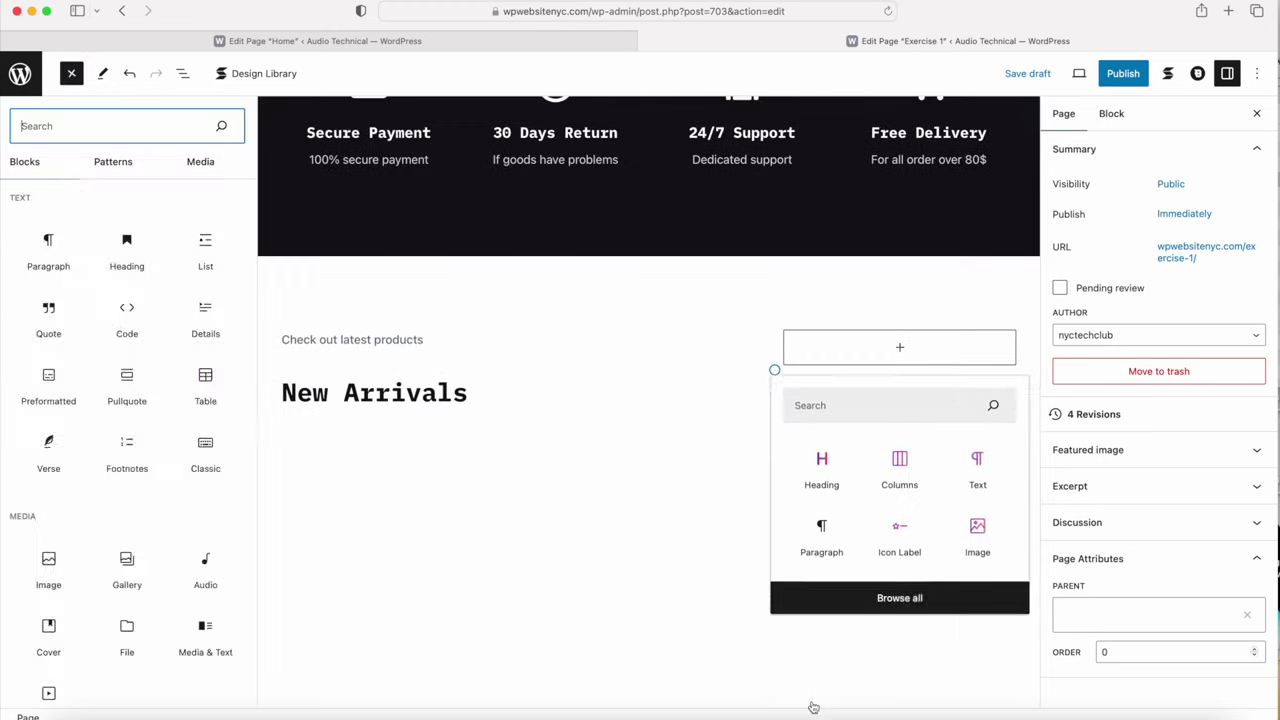
{"action": "mouse_move", "coordinate": [205, 250]}
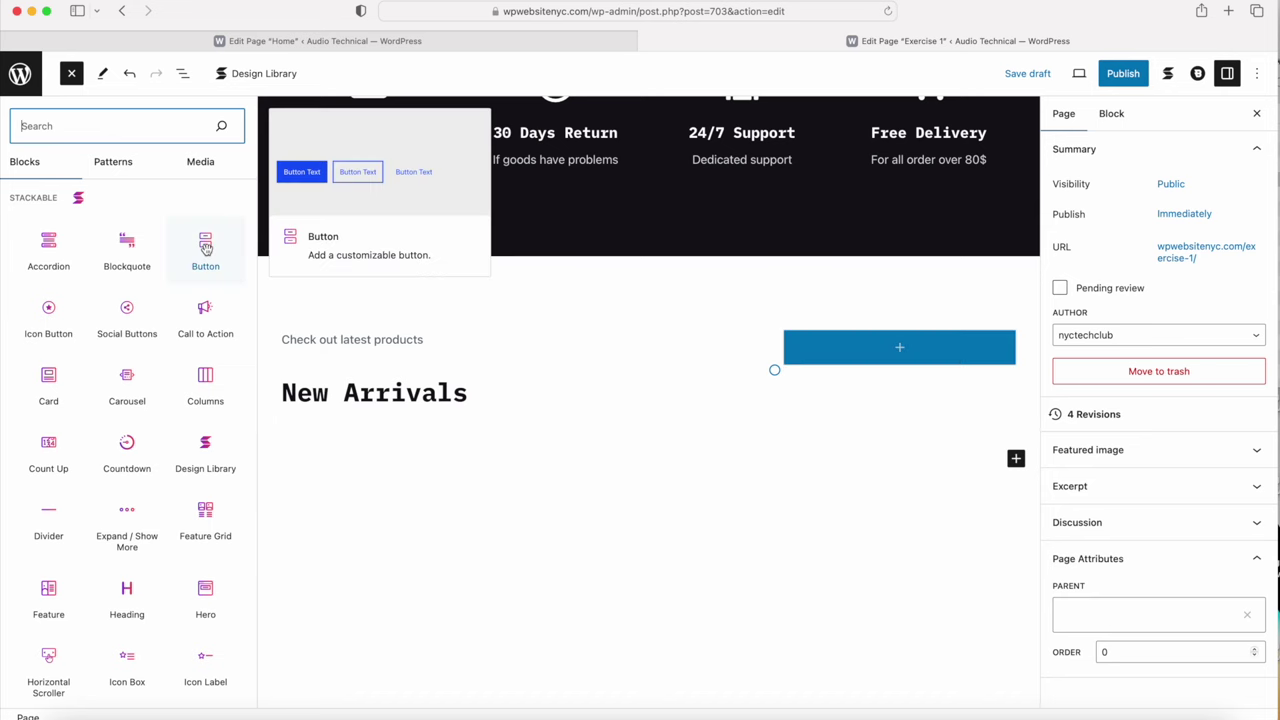
{"action": "left_click", "coordinate": [205, 249]}
{"action": "left_click", "coordinate": [205, 249]}
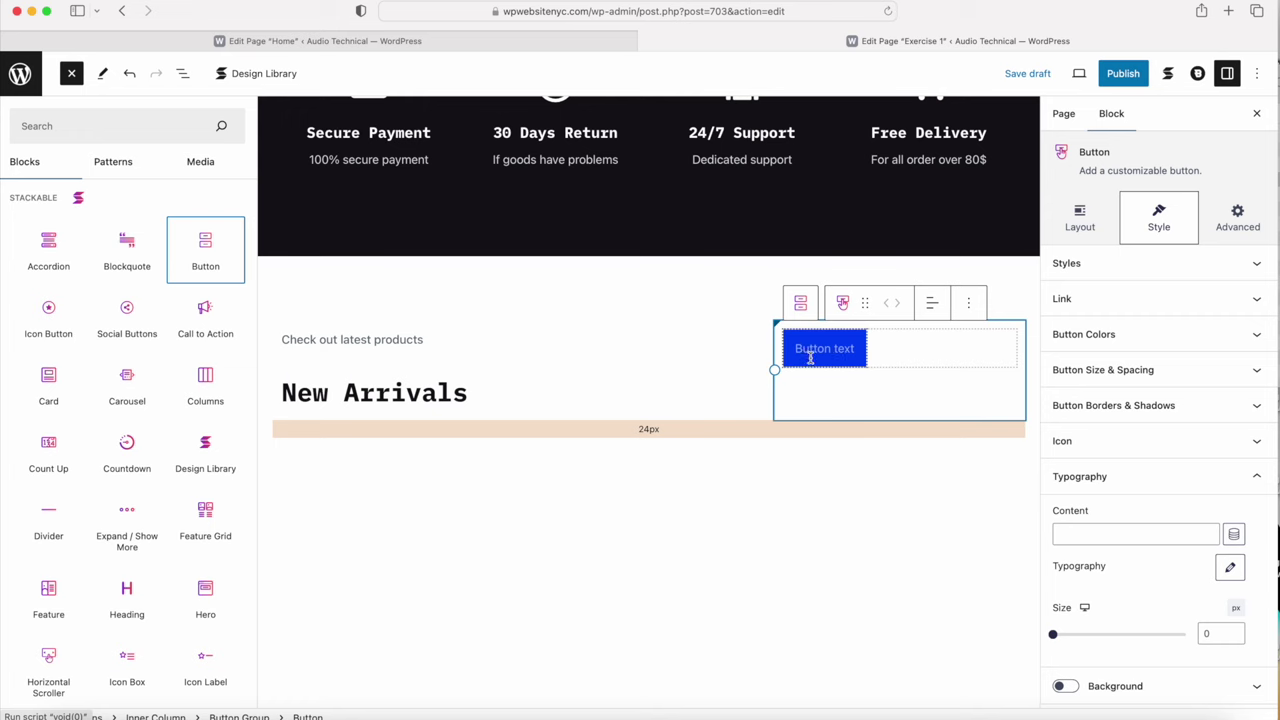
Step: Compare with the Home page's button layout, then select the new button
{"action": "left_click", "coordinate": [443, 43]}
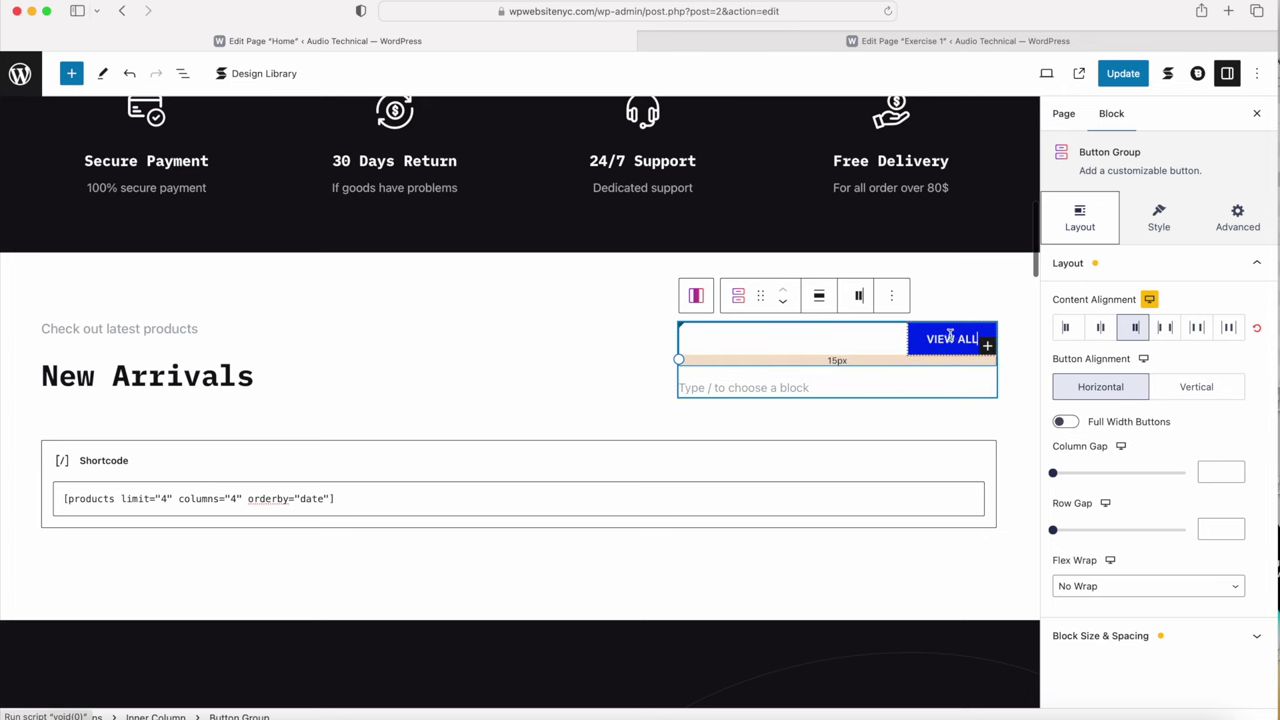
{"action": "left_click", "coordinate": [1056, 40]}
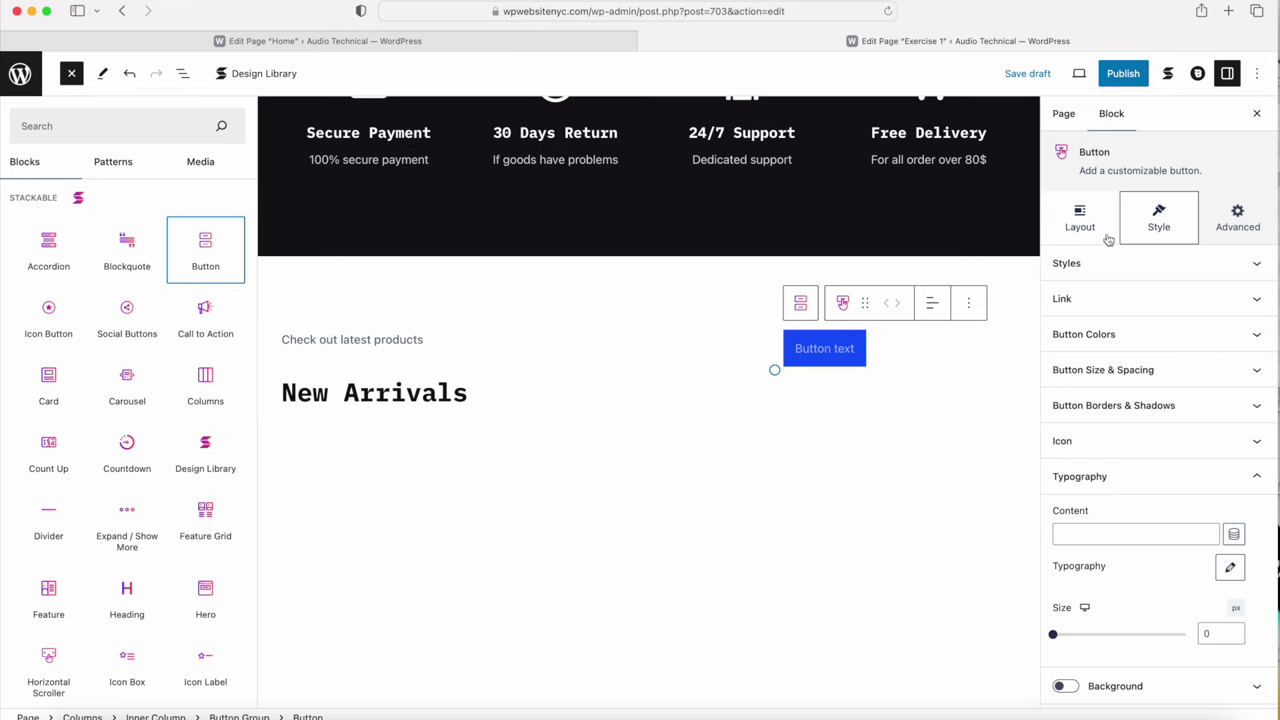
{"action": "left_click", "coordinate": [718, 544]}
{"action": "scroll", "coordinate": [771, 509], "scroll_direction": "down", "scroll_amount": 2}
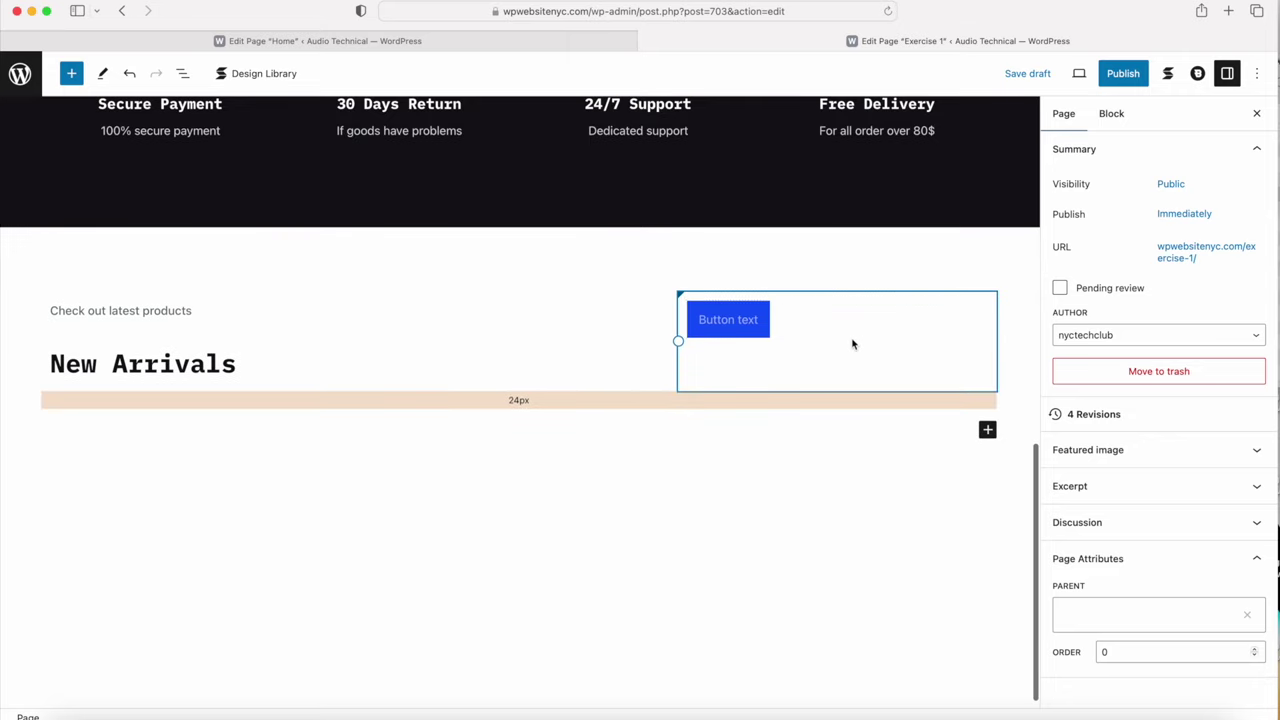
{"action": "left_click", "coordinate": [745, 320]}
Step: Label the button 'View All' and set its font weight to 700
{"action": "left_click", "coordinate": [749, 350]}
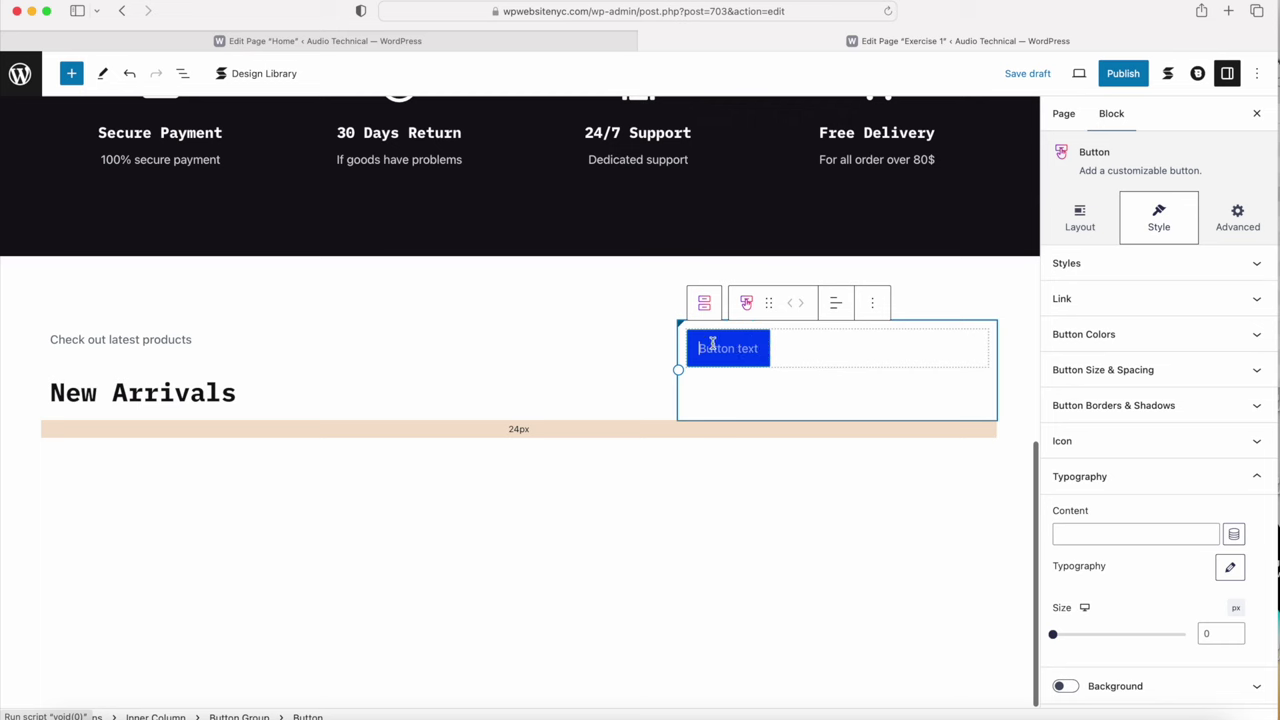
{"action": "type", "text": "View"}
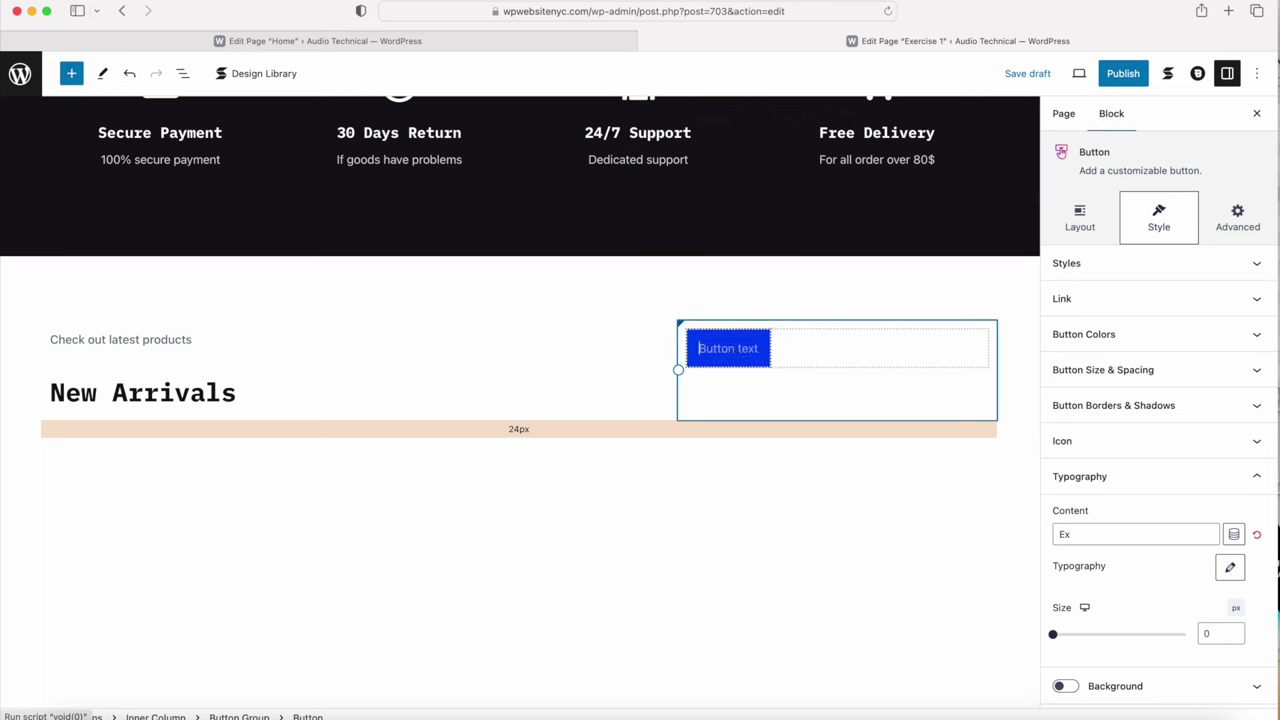
{"action": "type", "text": " All"}
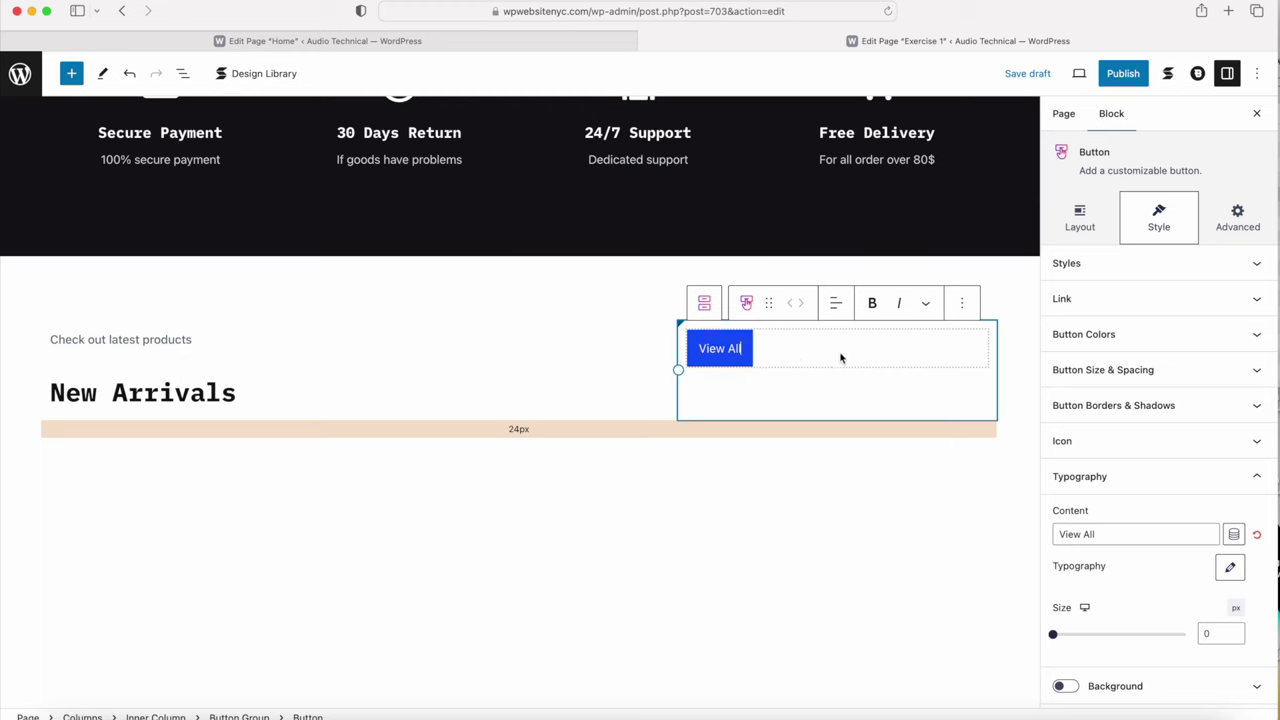
{"action": "scroll", "coordinate": [1111, 515], "scroll_direction": "down", "scroll_amount": 2}
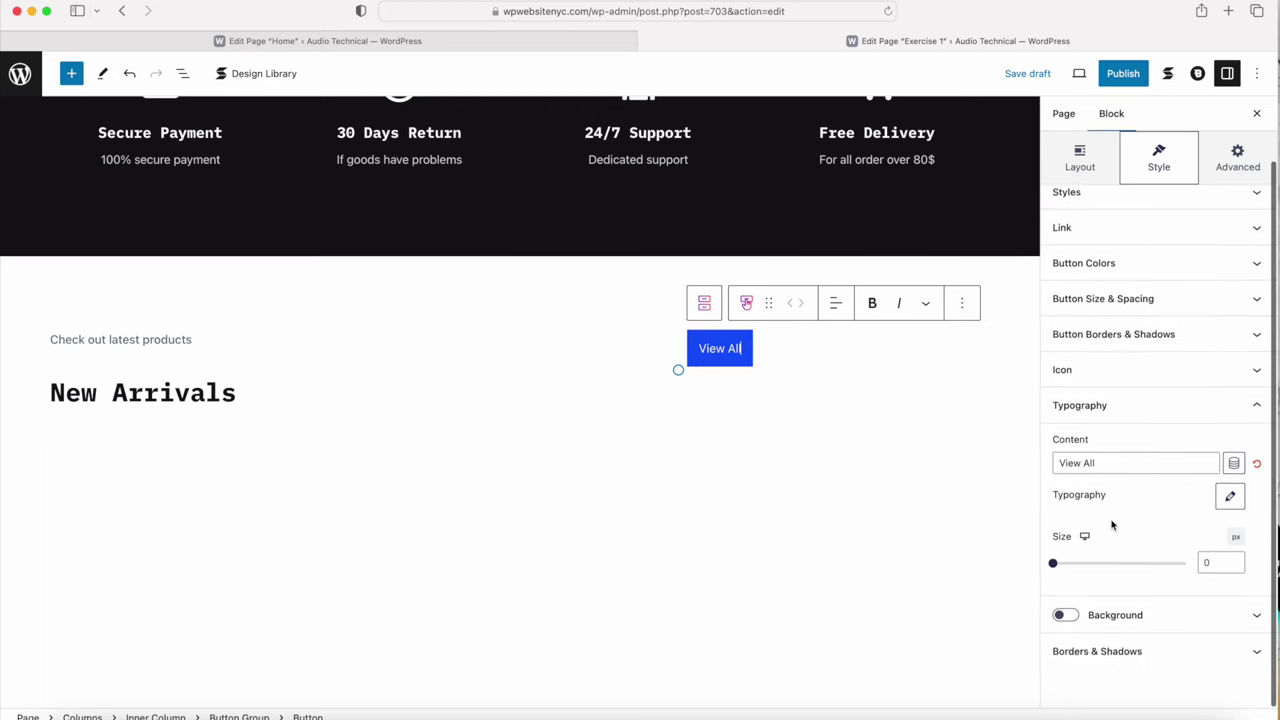
{"action": "left_click", "coordinate": [1230, 499]}
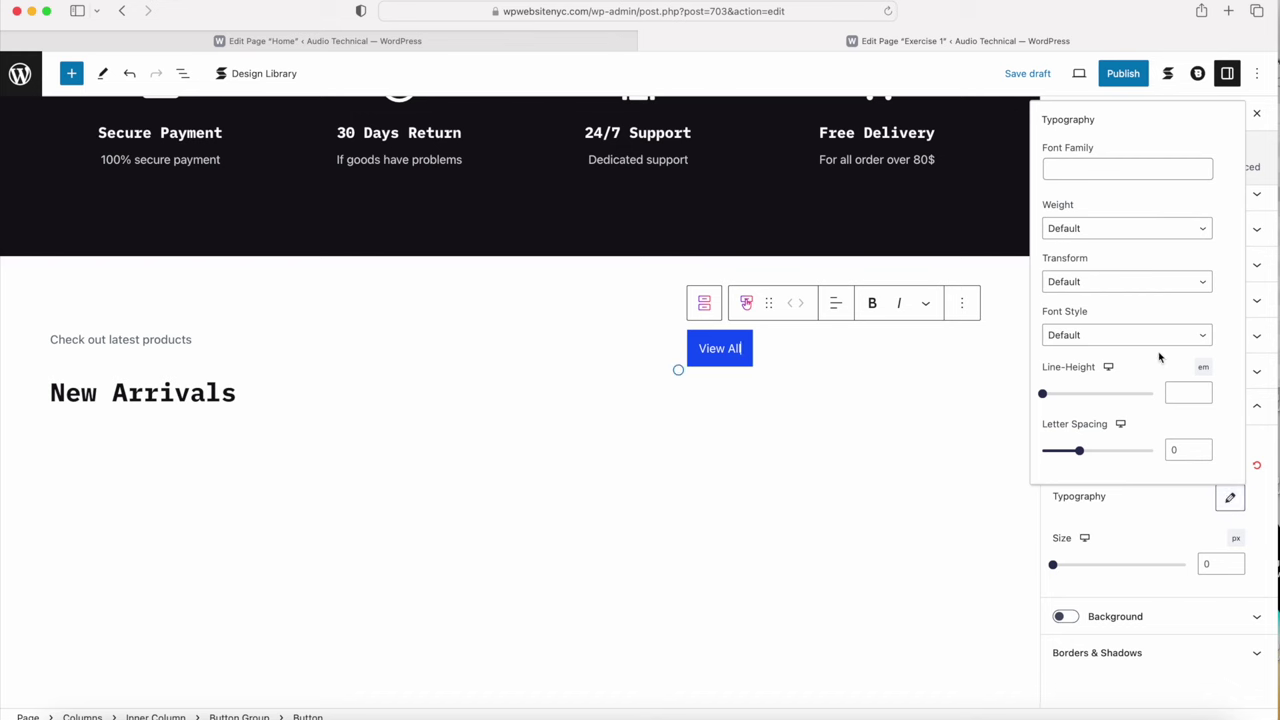
{"action": "left_click", "coordinate": [1087, 228]}
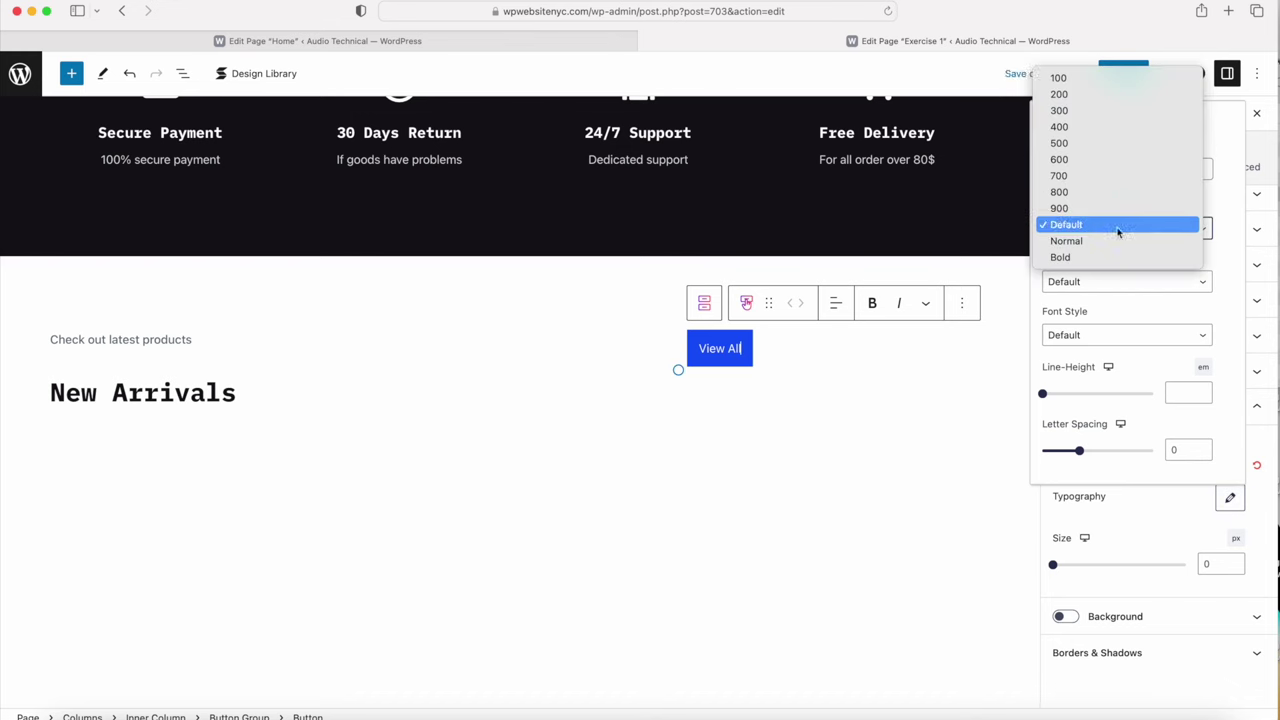
{"action": "left_click", "coordinate": [1122, 176]}
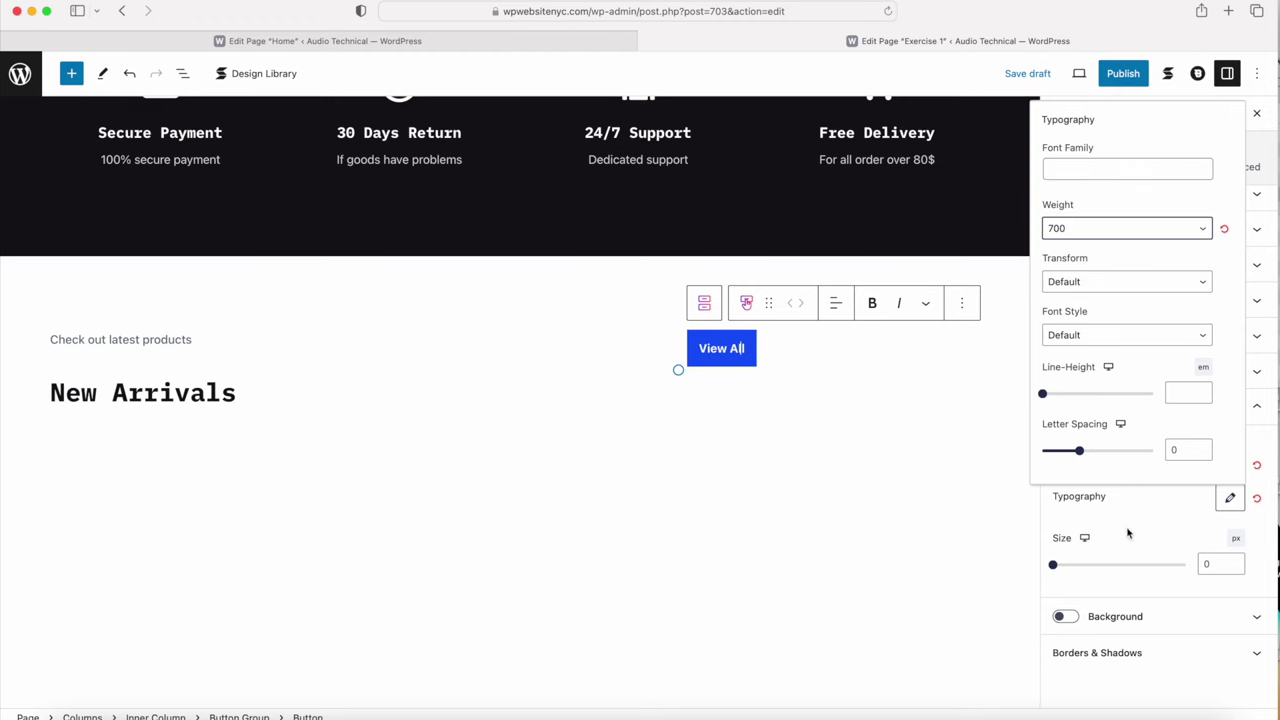
{"action": "left_click", "coordinate": [1128, 533]}
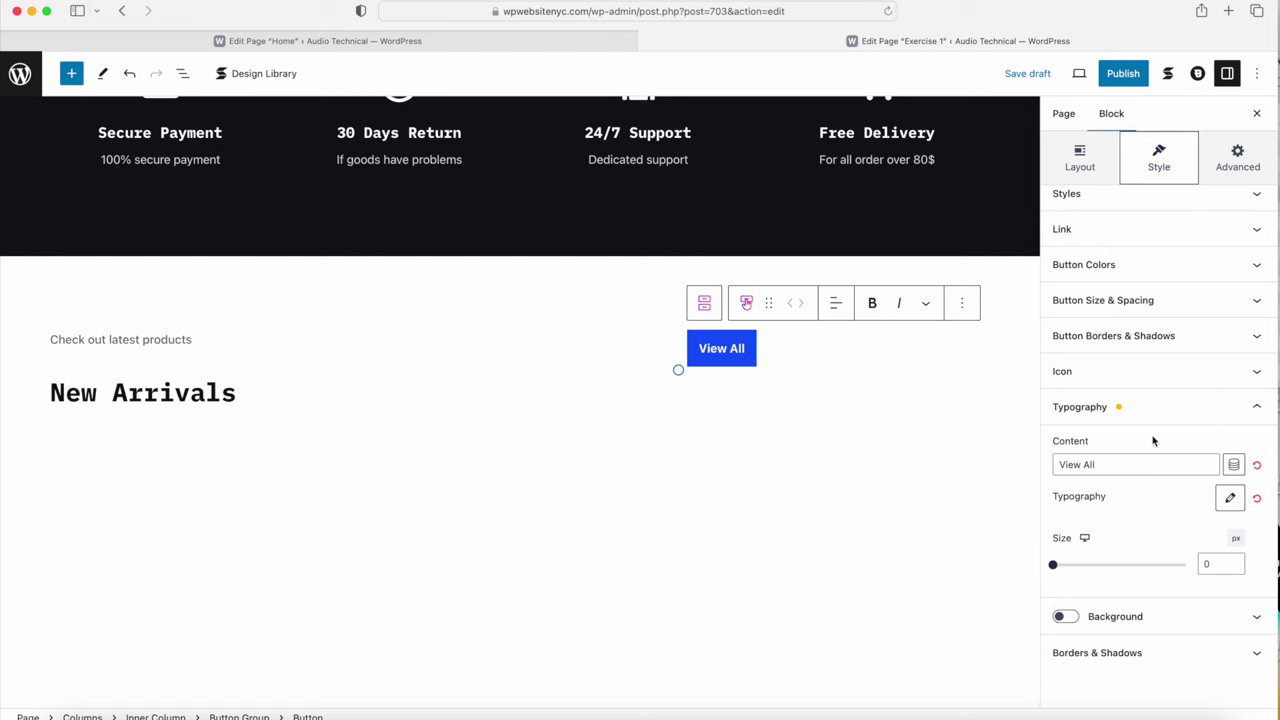
{"action": "scroll", "coordinate": [1112, 350], "scroll_direction": "up", "scroll_amount": 2}
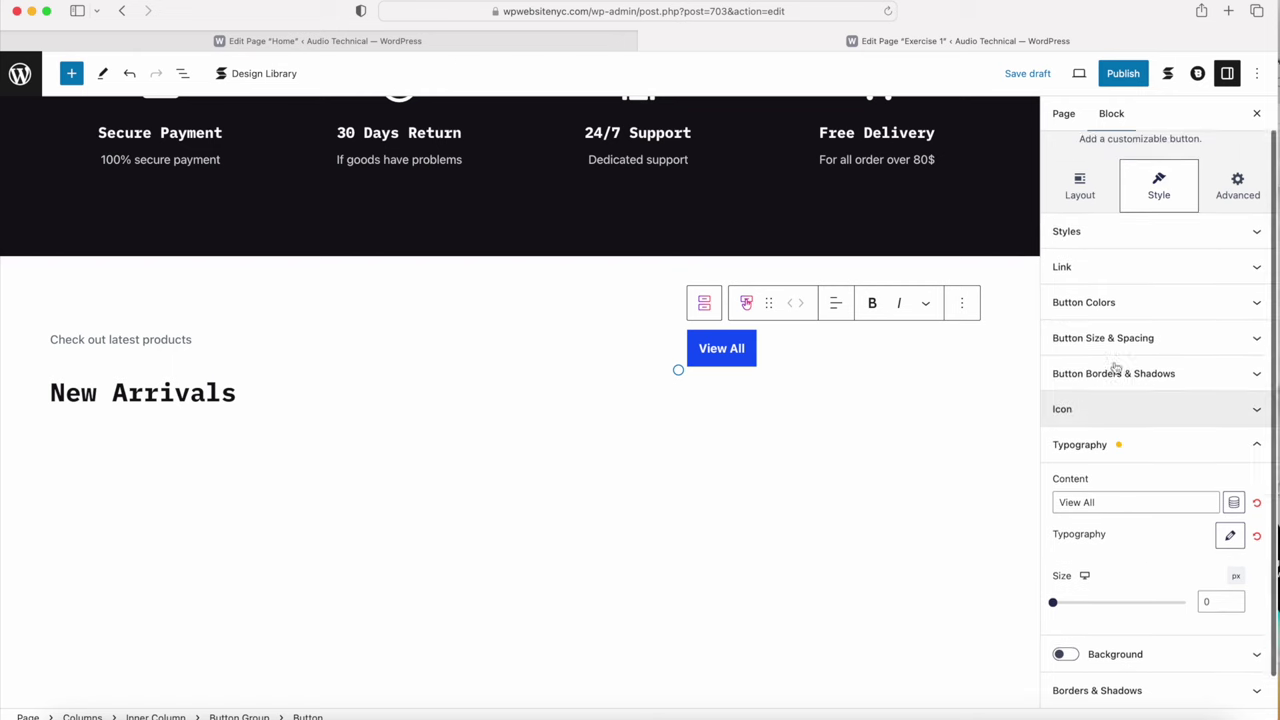
Step: Make the button background fully transparent and its text Palette Color 4 black
{"action": "left_click", "coordinate": [1112, 337]}
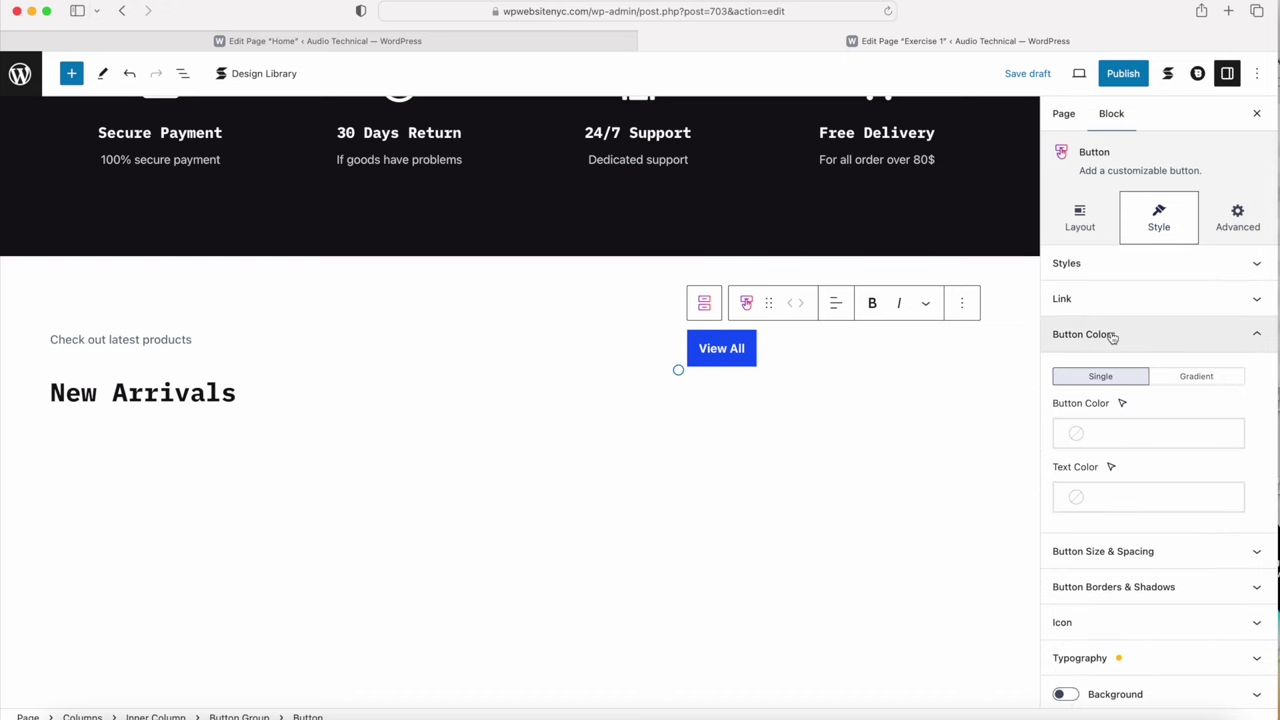
{"action": "left_click", "coordinate": [1104, 436]}
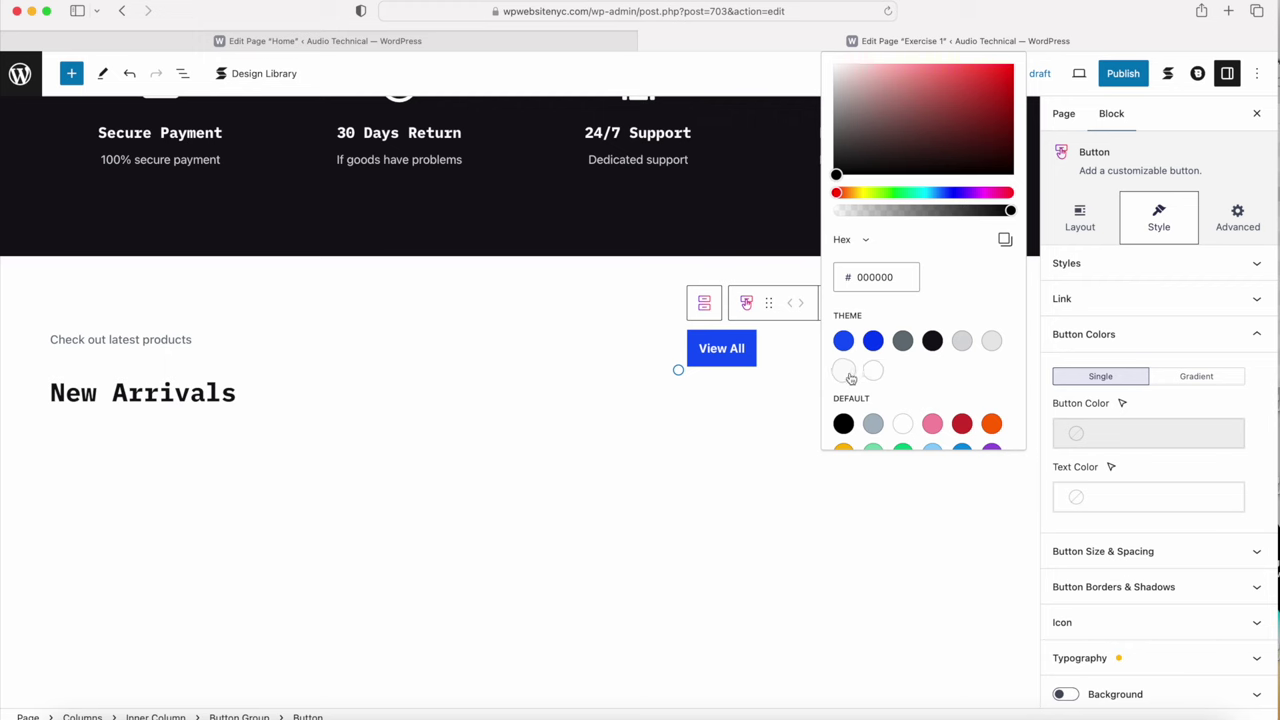
{"action": "left_click_drag", "start_coordinate": [1010, 212], "coordinate": [806, 212]}
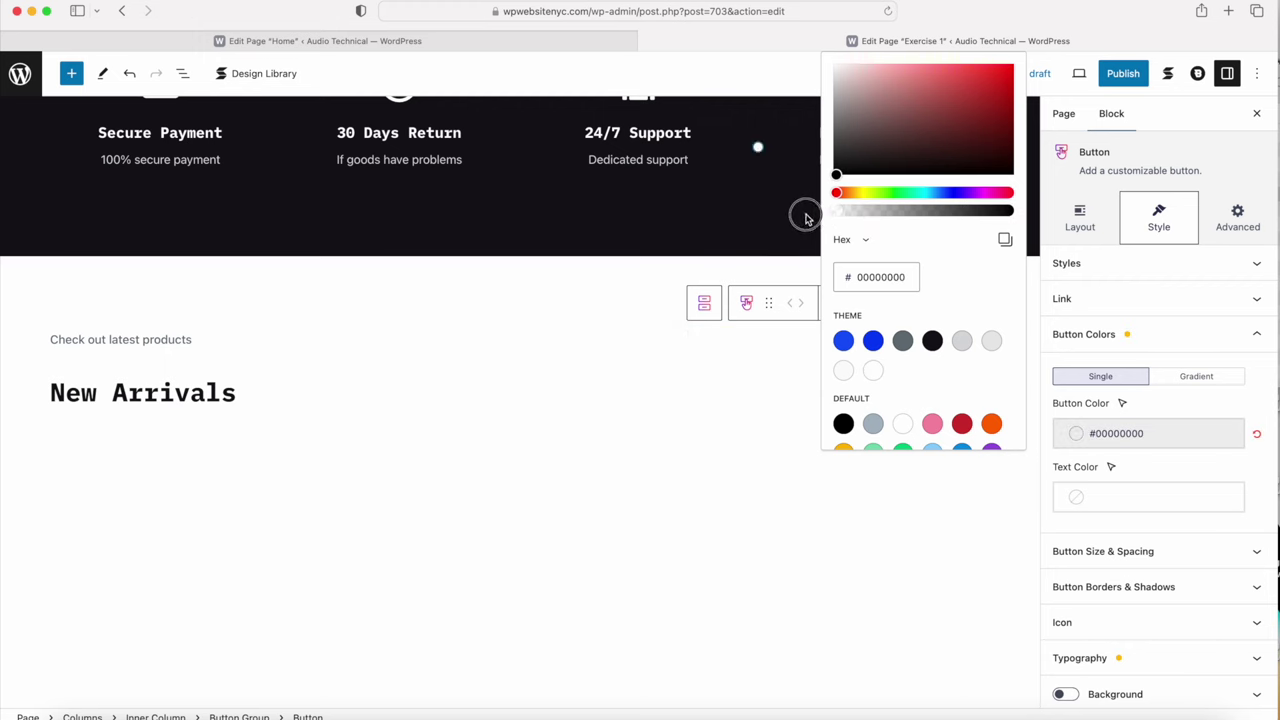
{"action": "left_click", "coordinate": [1127, 504]}
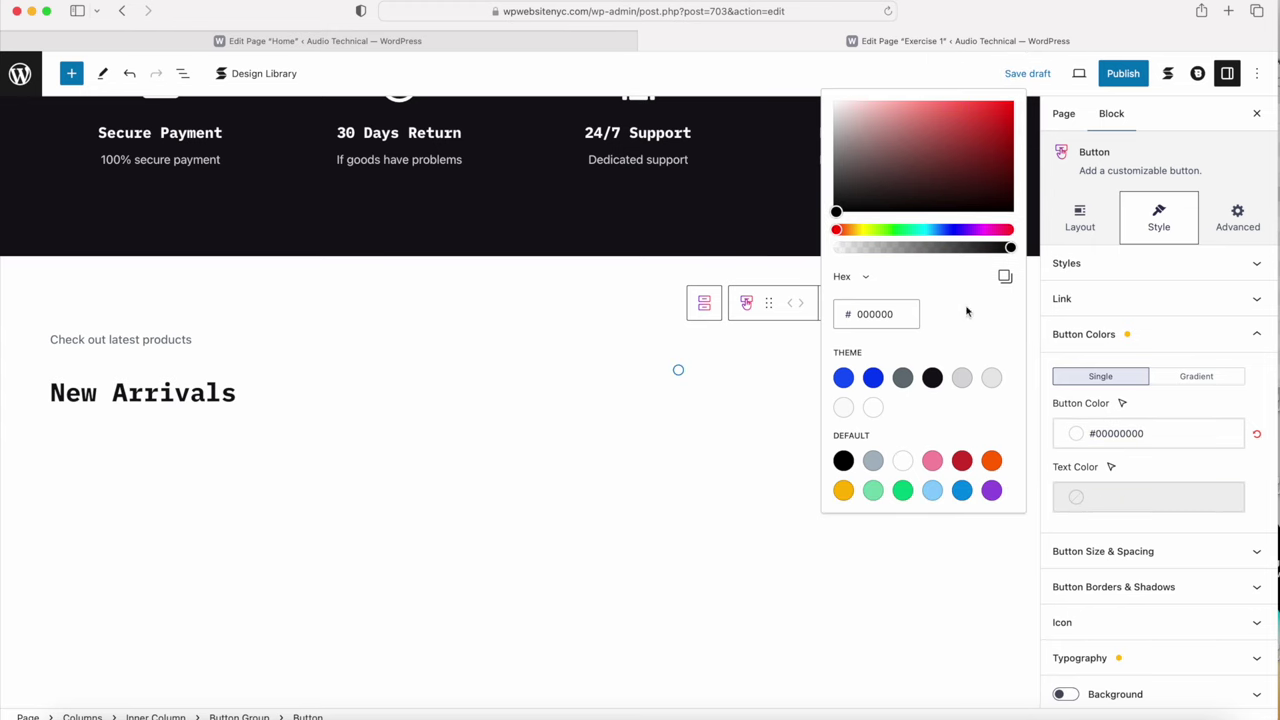
{"action": "left_click", "coordinate": [932, 378]}
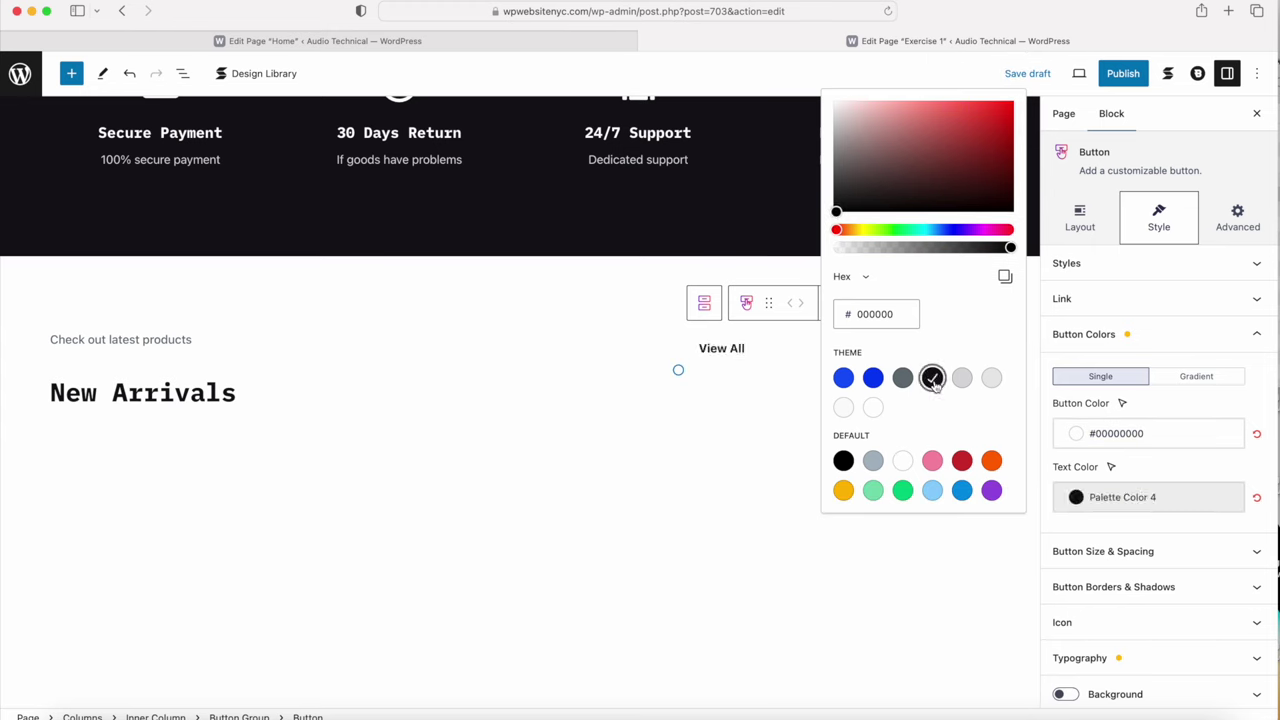
Step: Give the button a solid 2px border in Palette Color 4 black
{"action": "left_click", "coordinate": [1104, 587]}
{"action": "left_click", "coordinate": [1125, 460]}
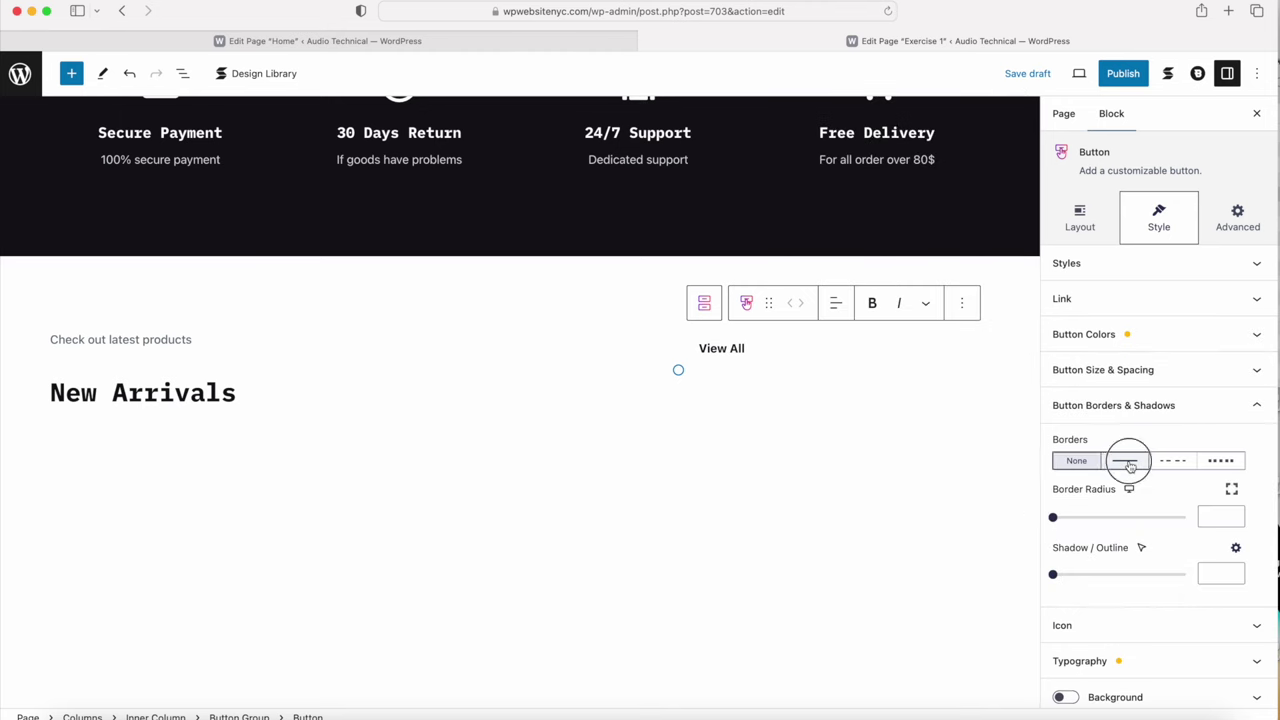
{"action": "left_click", "coordinate": [1217, 519]}
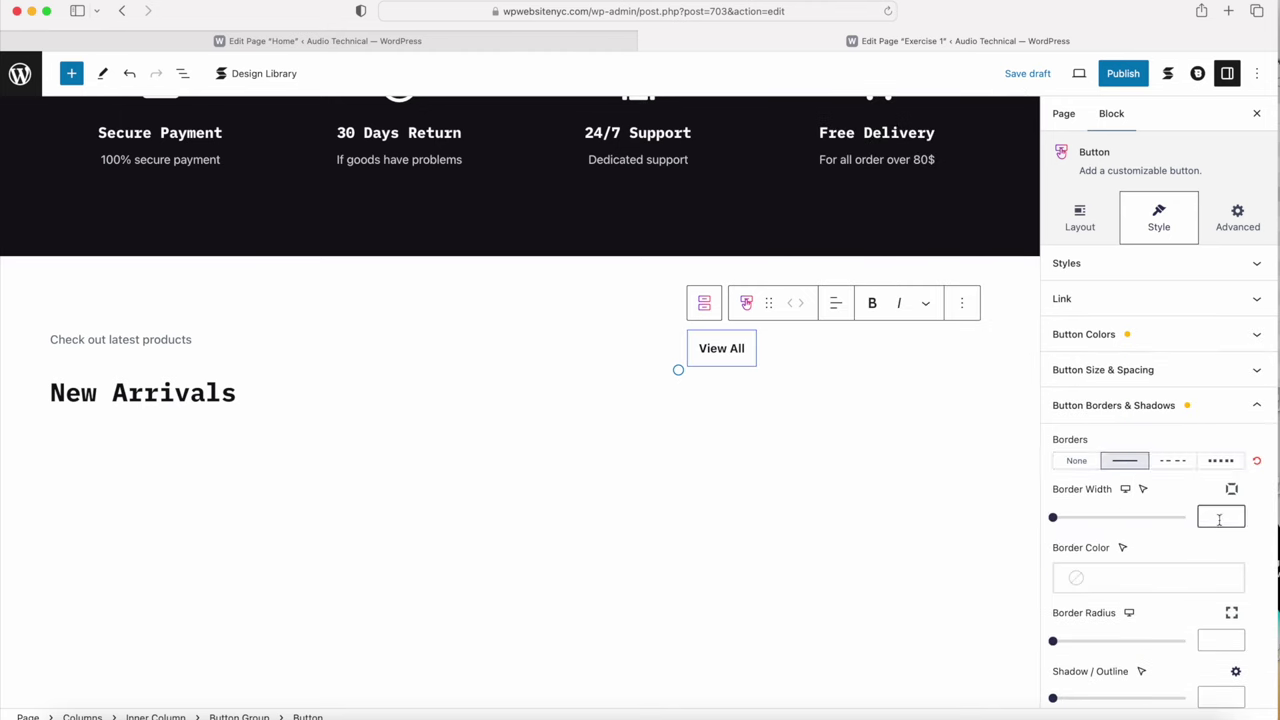
{"action": "type", "text": "2"}
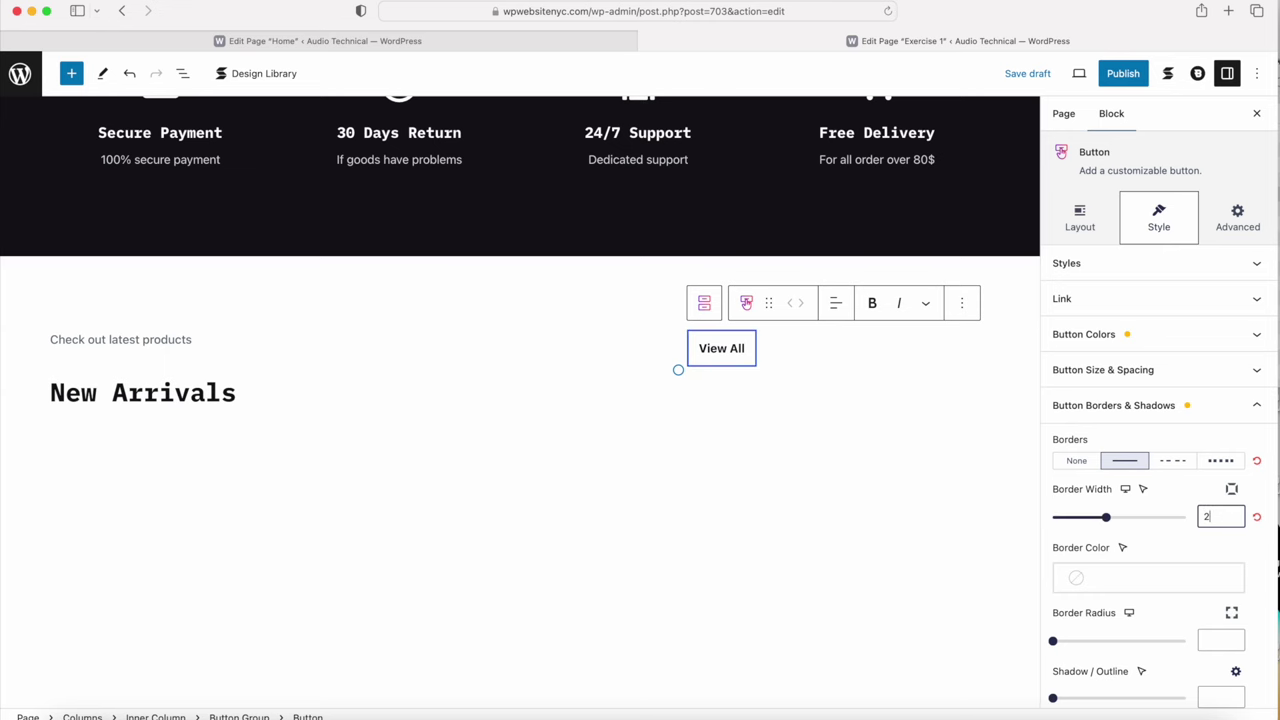
{"action": "left_click", "coordinate": [1151, 582]}
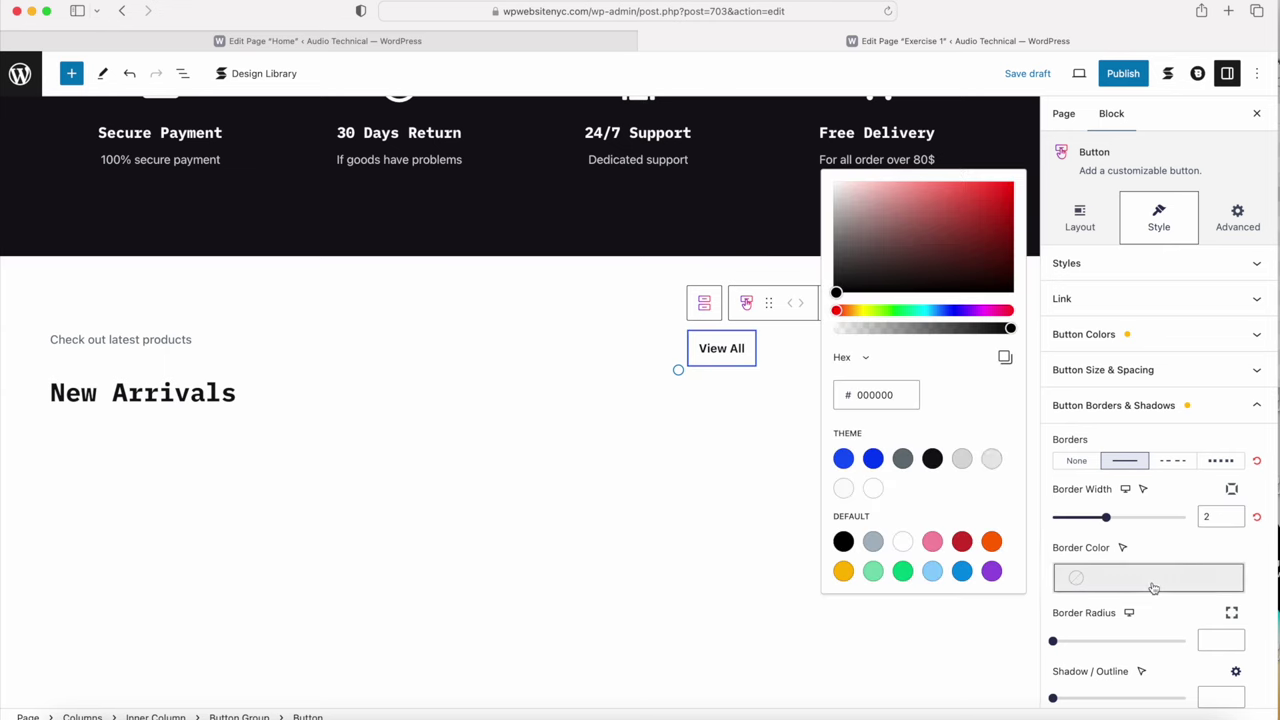
{"action": "left_click", "coordinate": [929, 459]}
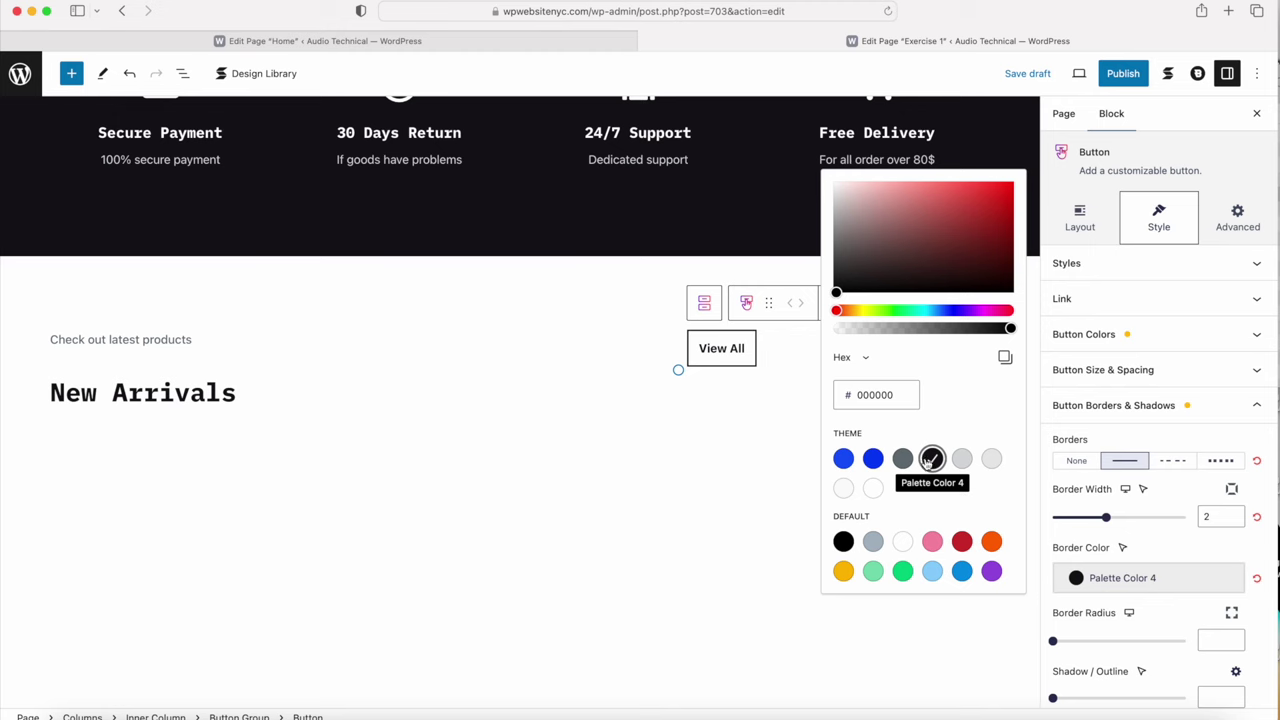
{"action": "left_click", "coordinate": [1108, 370]}
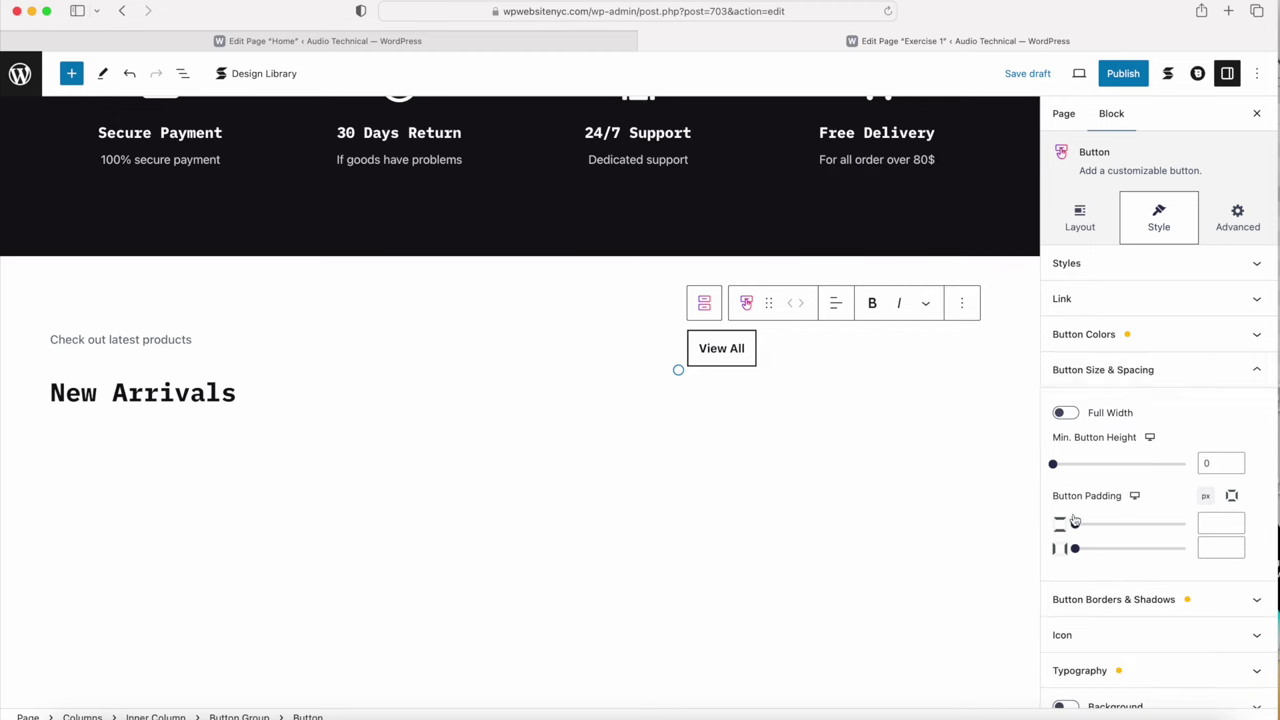
Step: Give the button 15 vertical and 30 horizontal padding plus a 15 bottom margin
{"action": "left_click", "coordinate": [1219, 522]}
{"action": "type", "text": "15"}
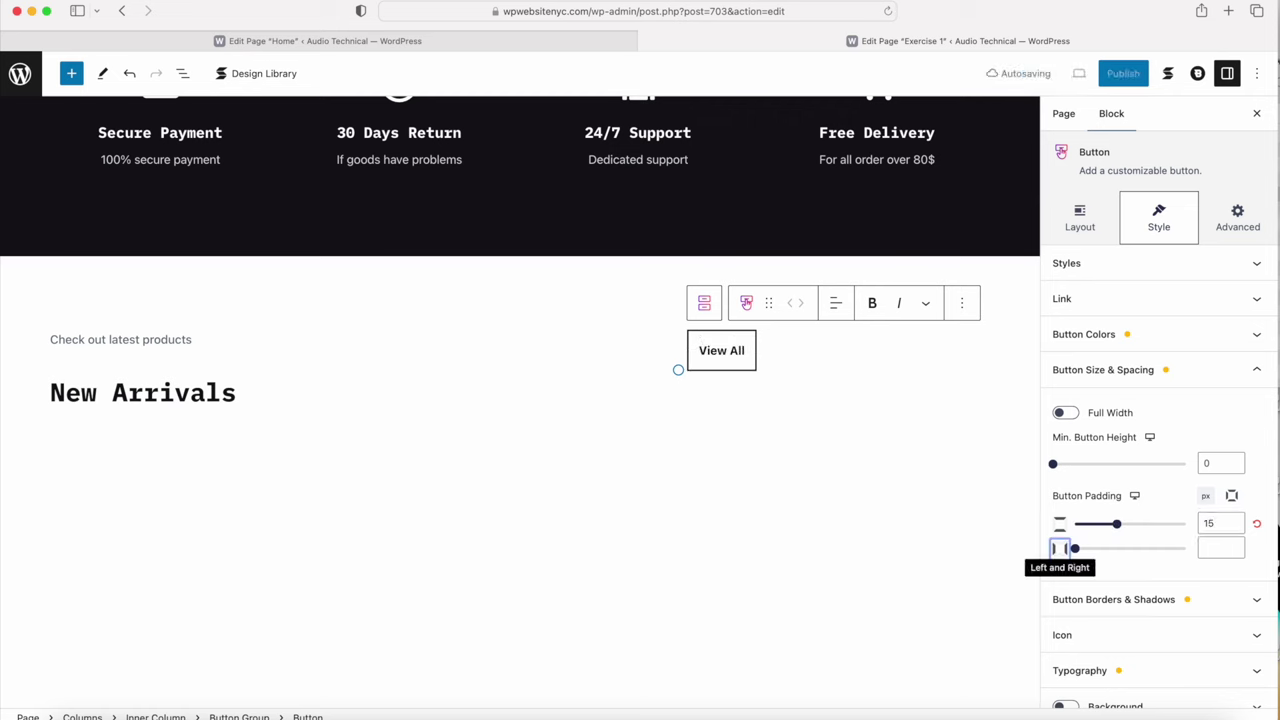
{"action": "left_click", "coordinate": [1231, 547]}
{"action": "type", "text": "30"}
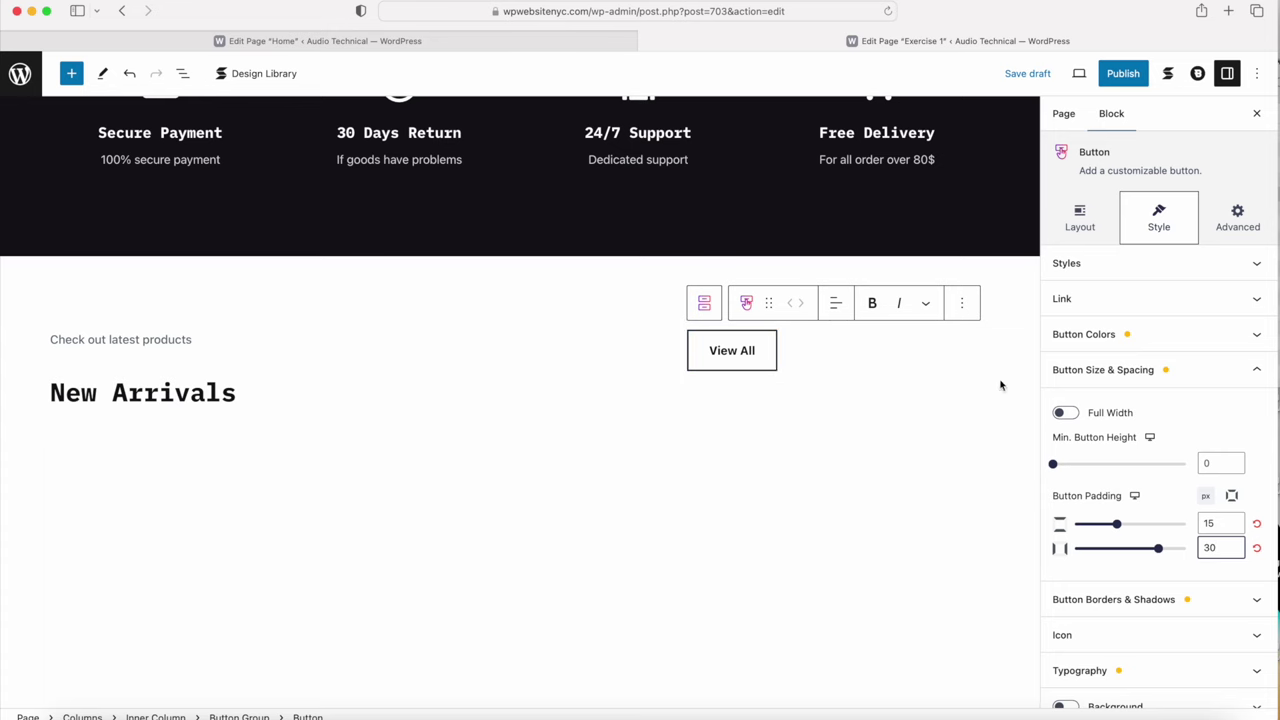
{"action": "scroll", "coordinate": [1117, 400], "scroll_direction": "down", "scroll_amount": 2}
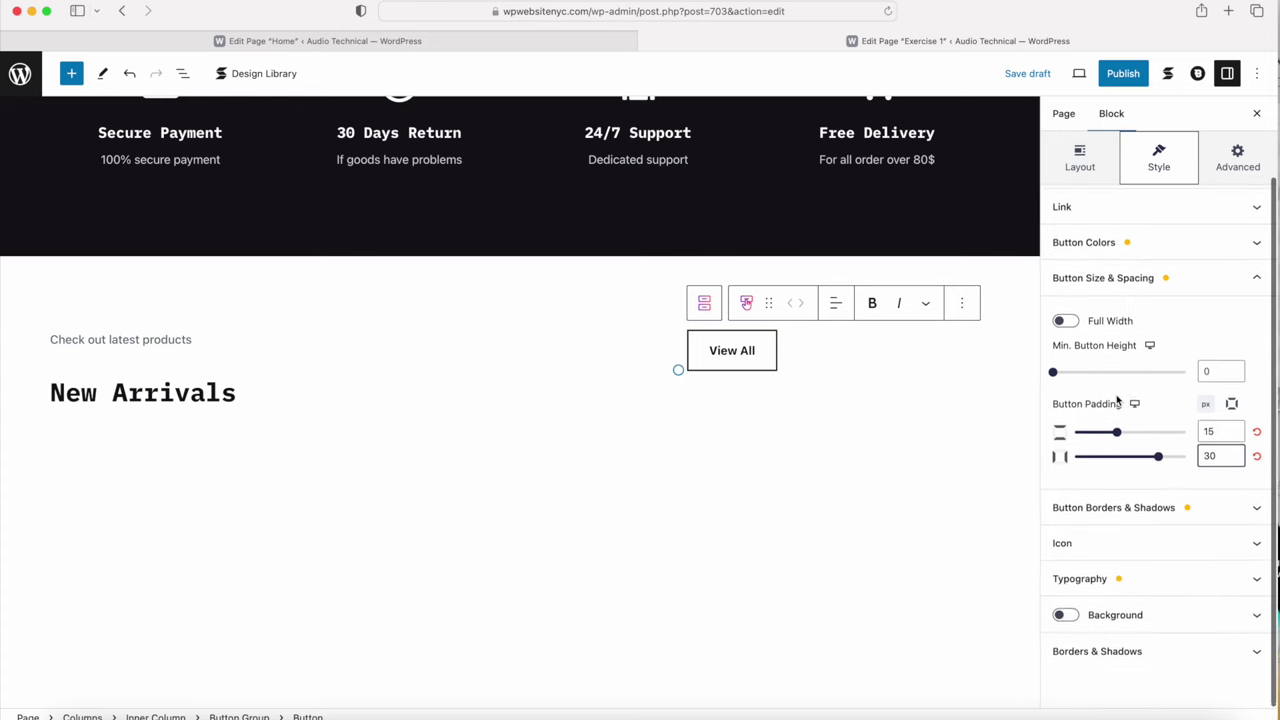
{"action": "scroll", "coordinate": [1117, 400], "scroll_direction": "up", "scroll_amount": 3}
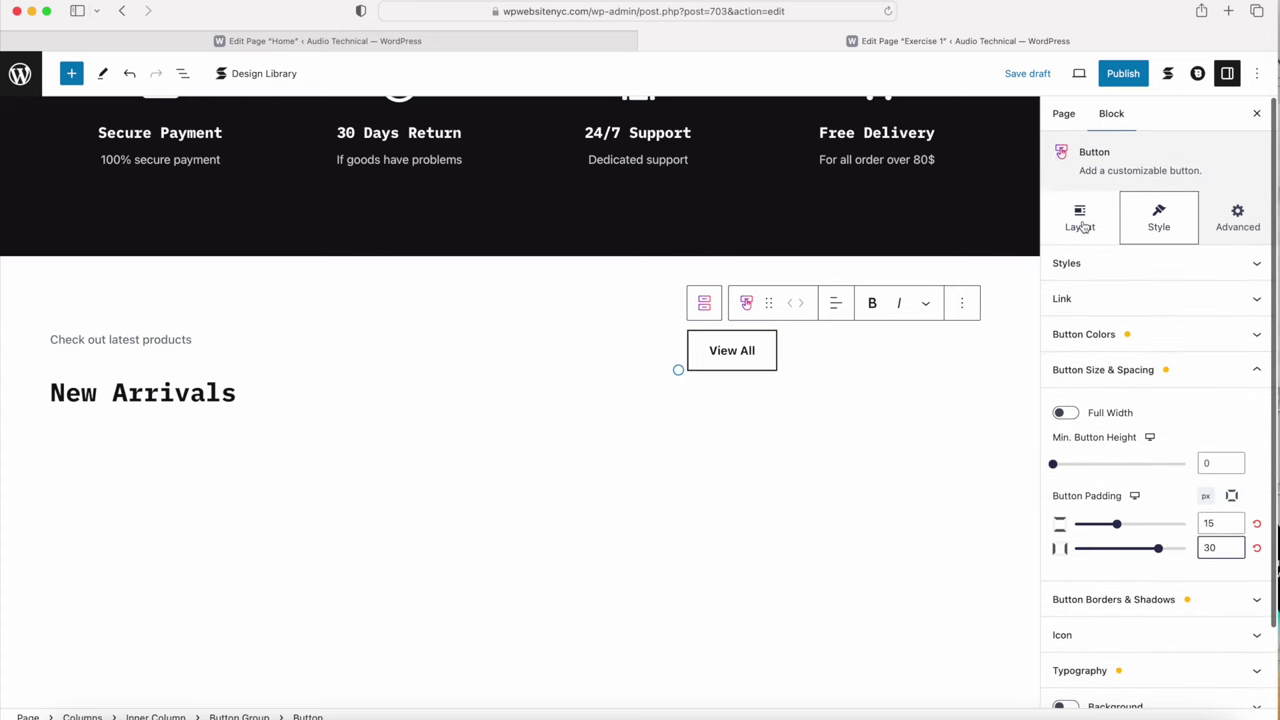
{"action": "left_click", "coordinate": [1081, 226]}
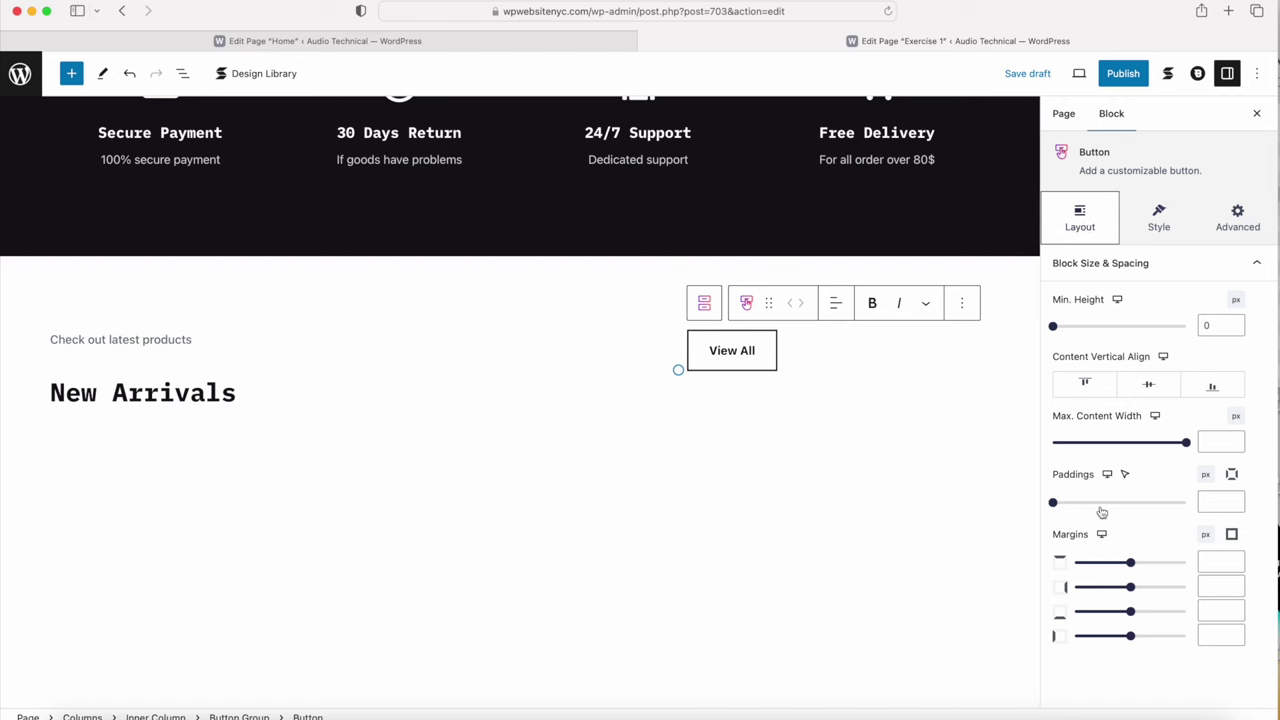
{"action": "left_click", "coordinate": [1212, 610]}
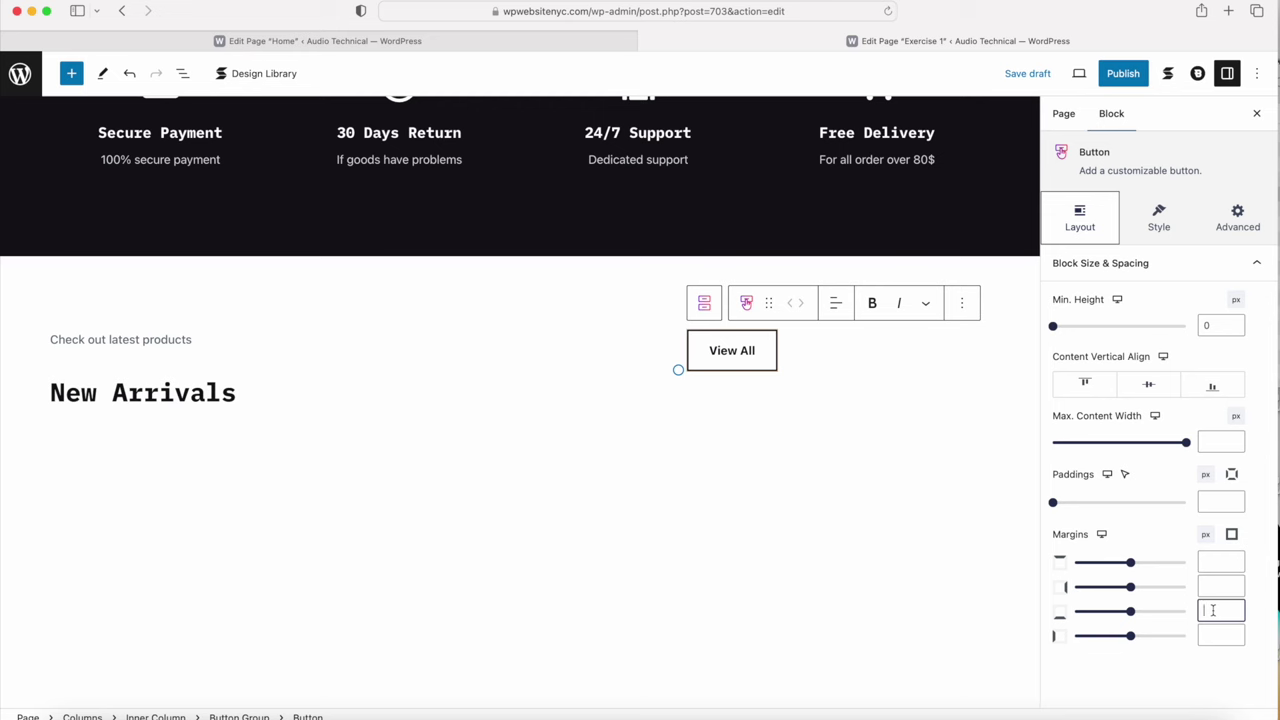
{"action": "type", "text": "15"}
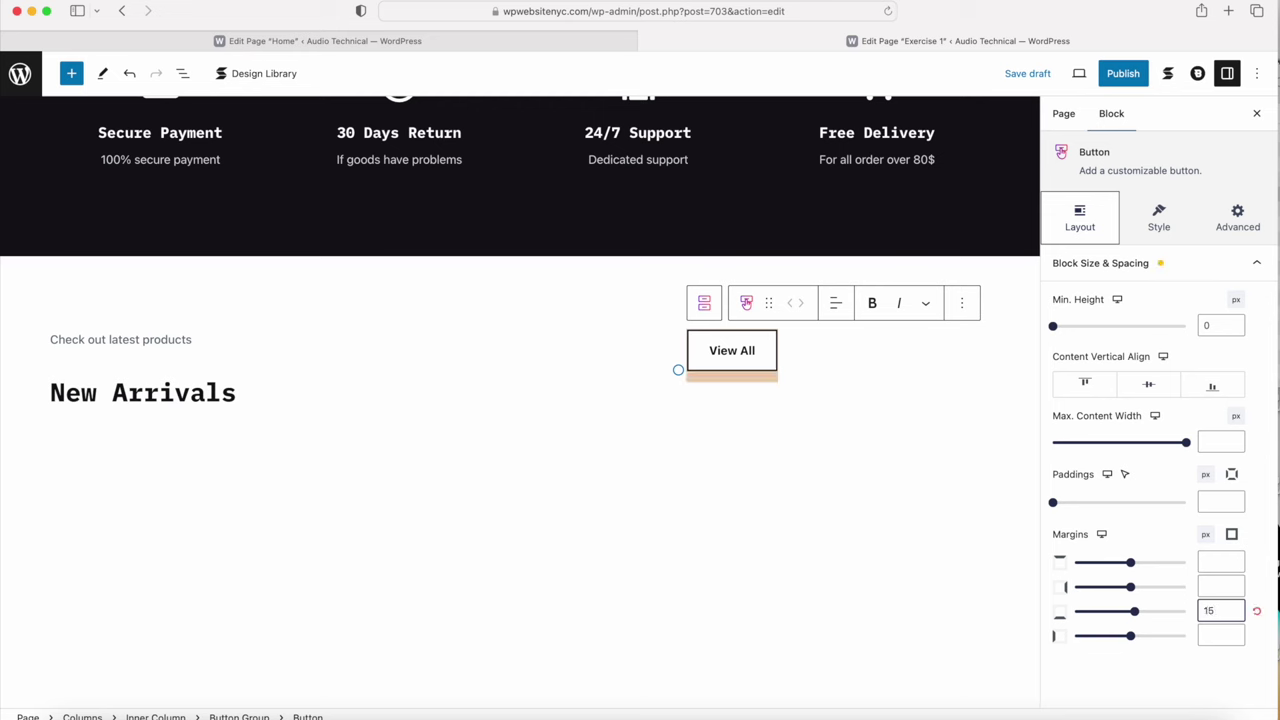
Step: Set the button group's content alignment to End, pushing View All to the right
{"action": "left_click", "coordinate": [705, 305]}
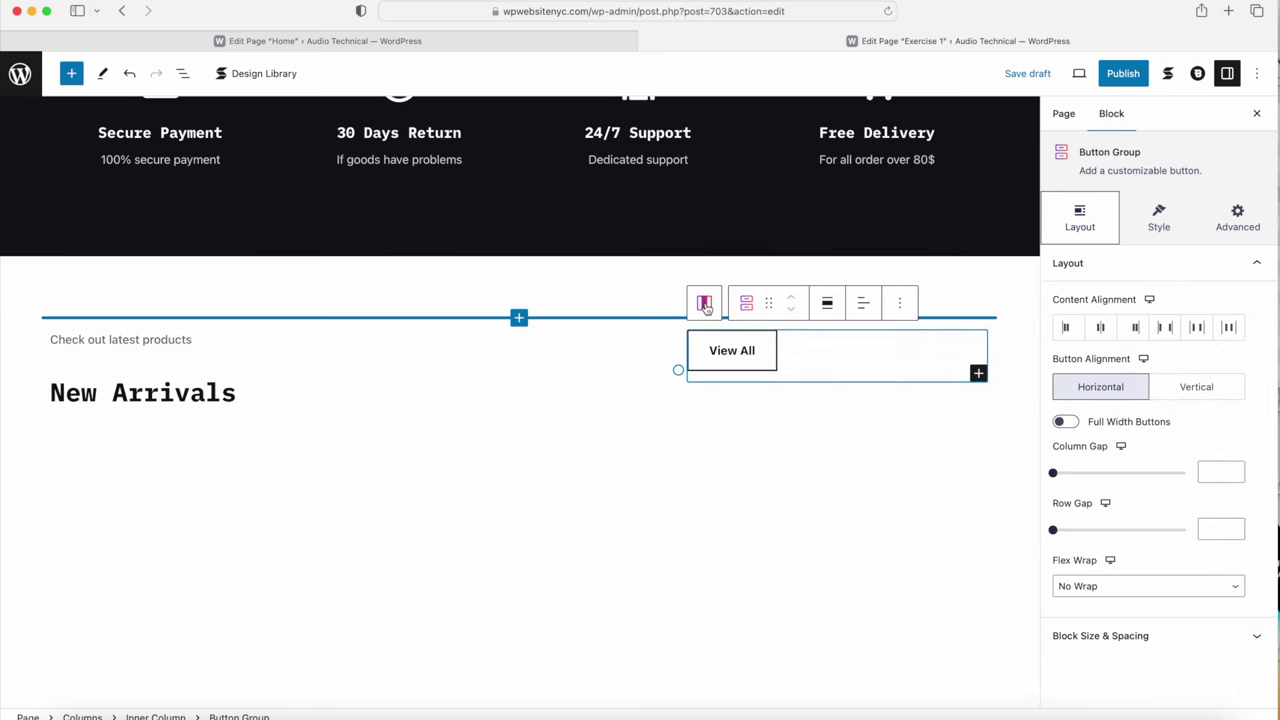
{"action": "left_click", "coordinate": [1136, 329]}
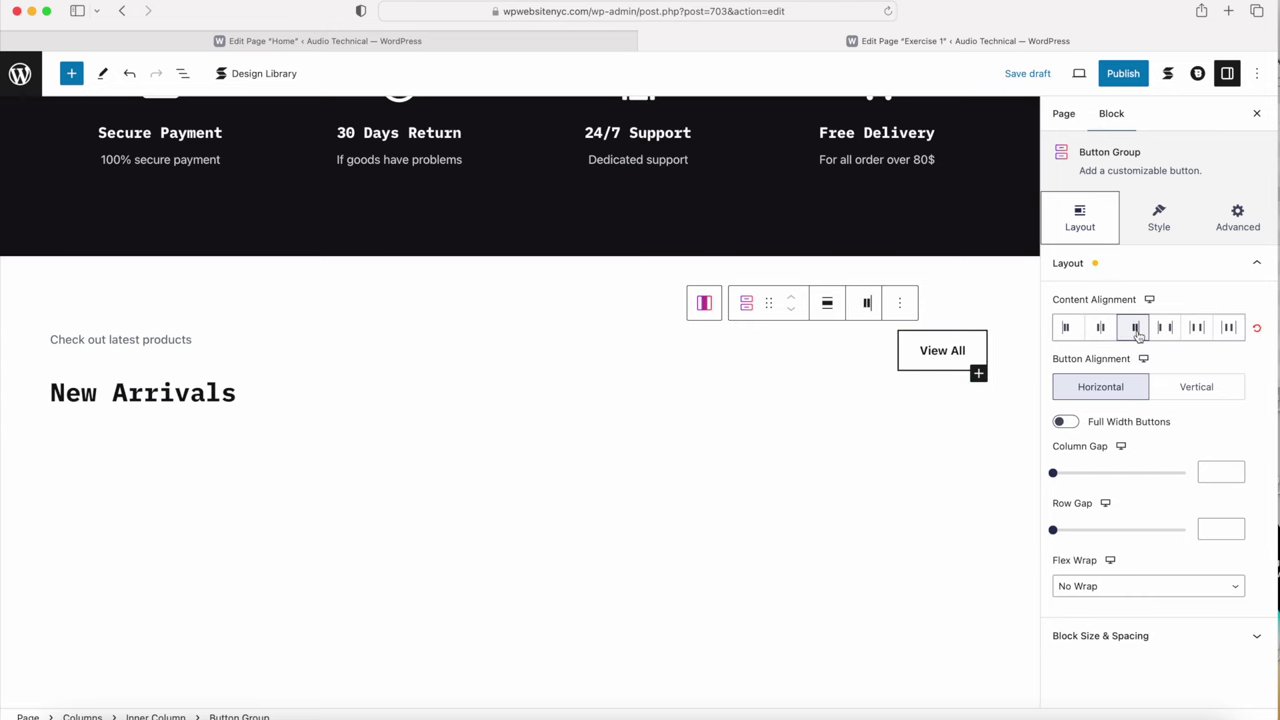
{"action": "left_click", "coordinate": [918, 563]}
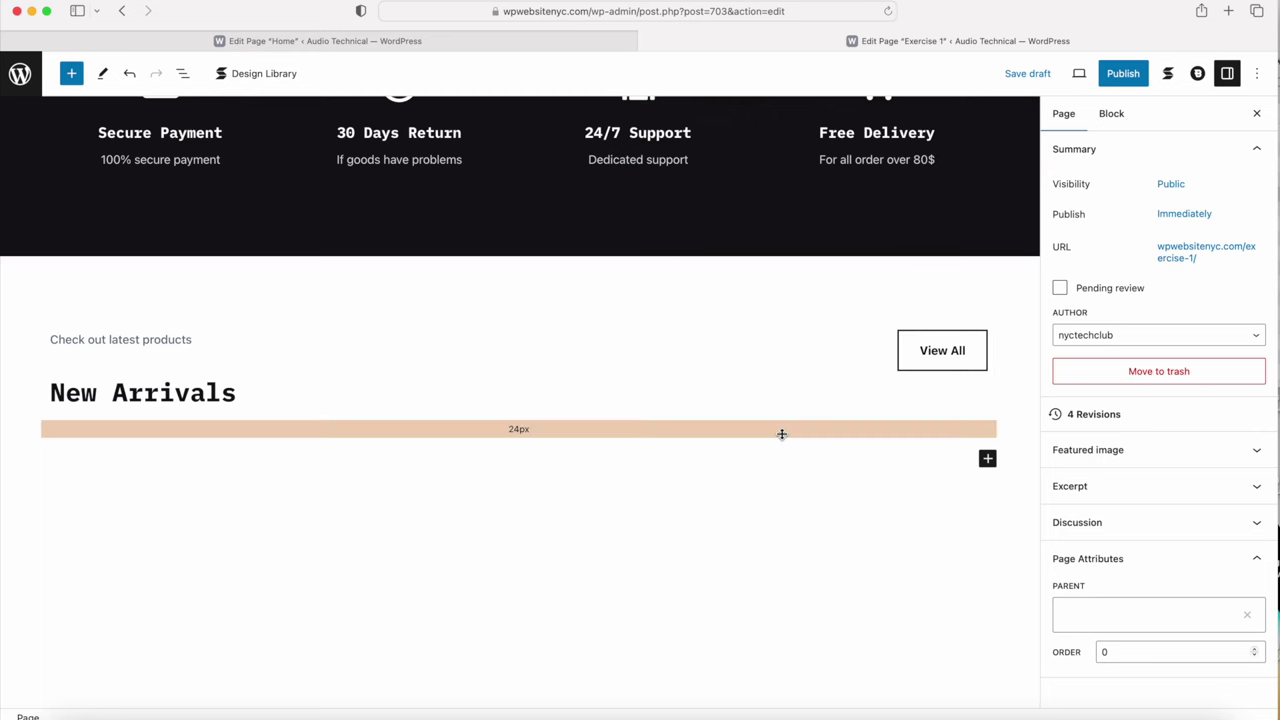
{"action": "scroll", "coordinate": [566, 494], "scroll_direction": "down", "scroll_amount": 1}
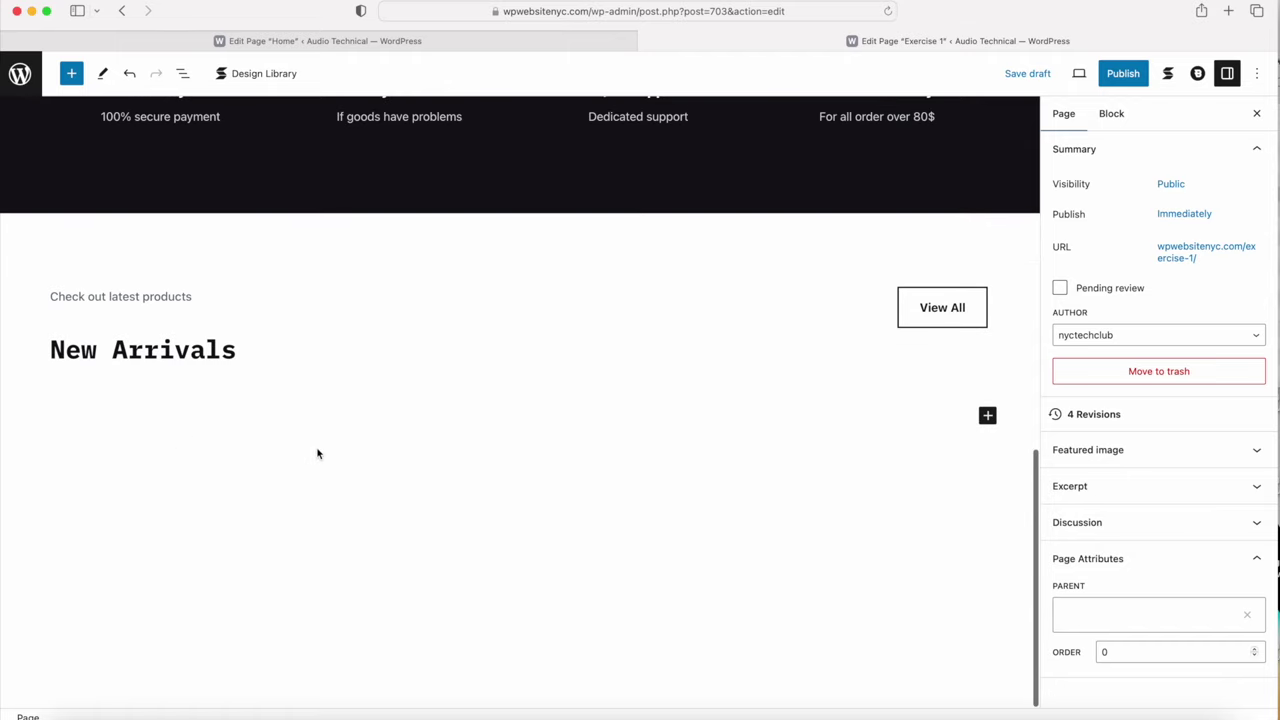
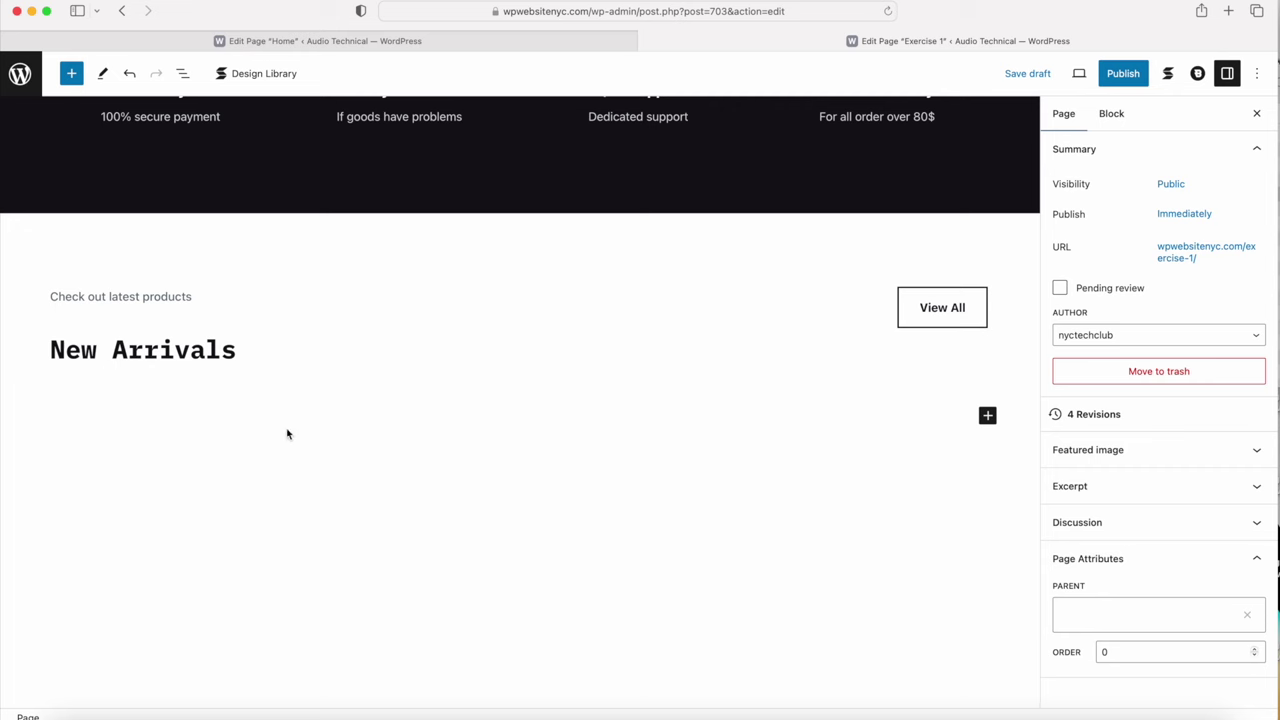
Step: Review the Home page's products shortcode, then open the Blocksy [blocksy_posts] shortcode docs in a new tab
{"action": "left_click", "coordinate": [474, 44]}
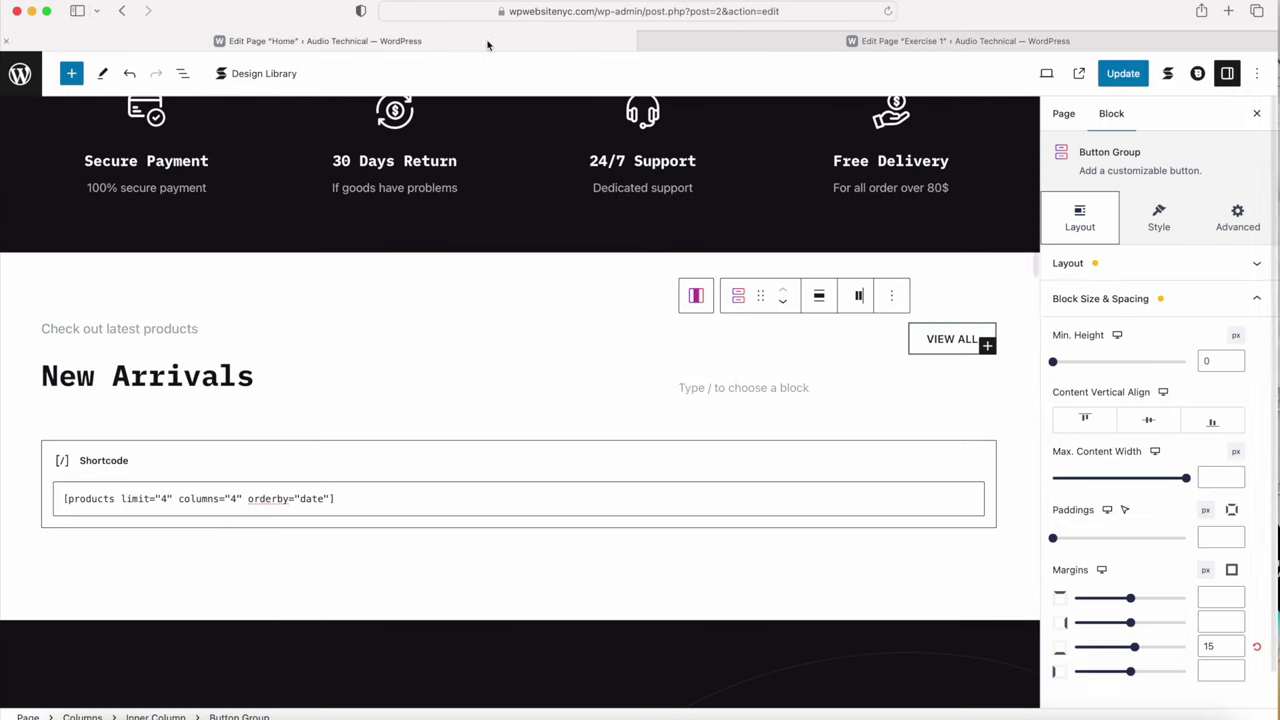
{"action": "left_click", "coordinate": [343, 503]}
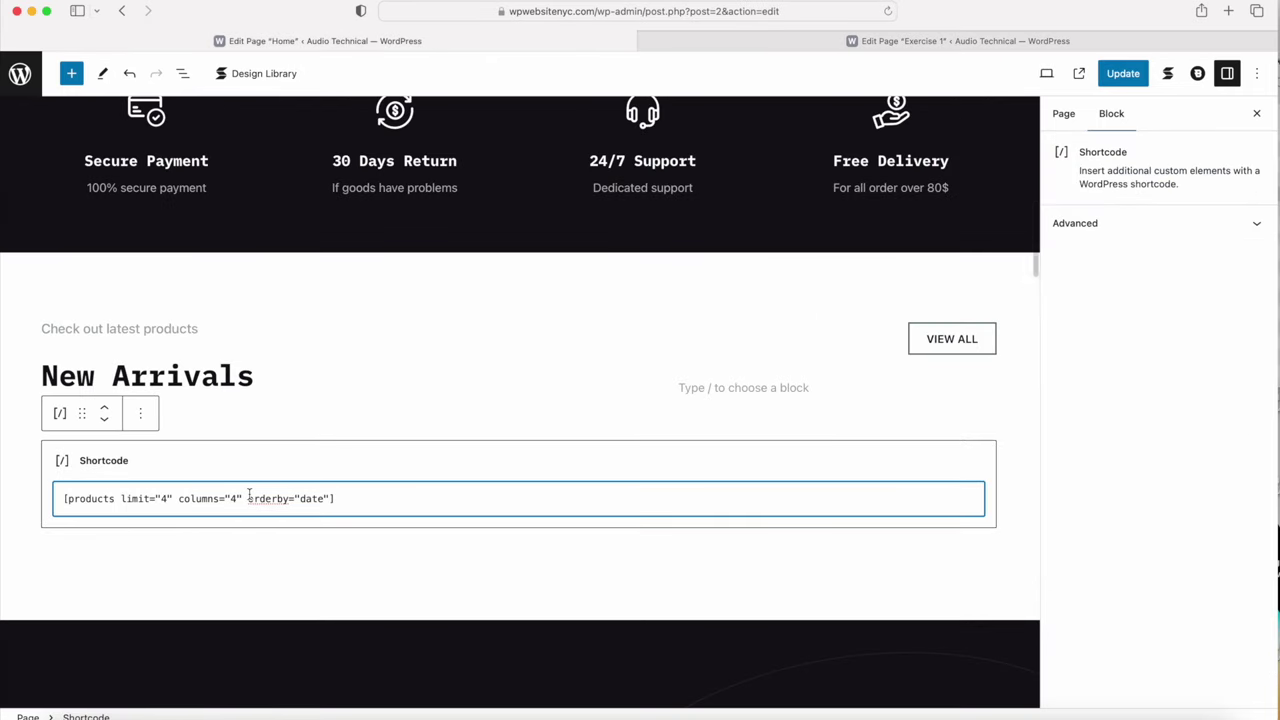
{"action": "left_click", "coordinate": [940, 47]}
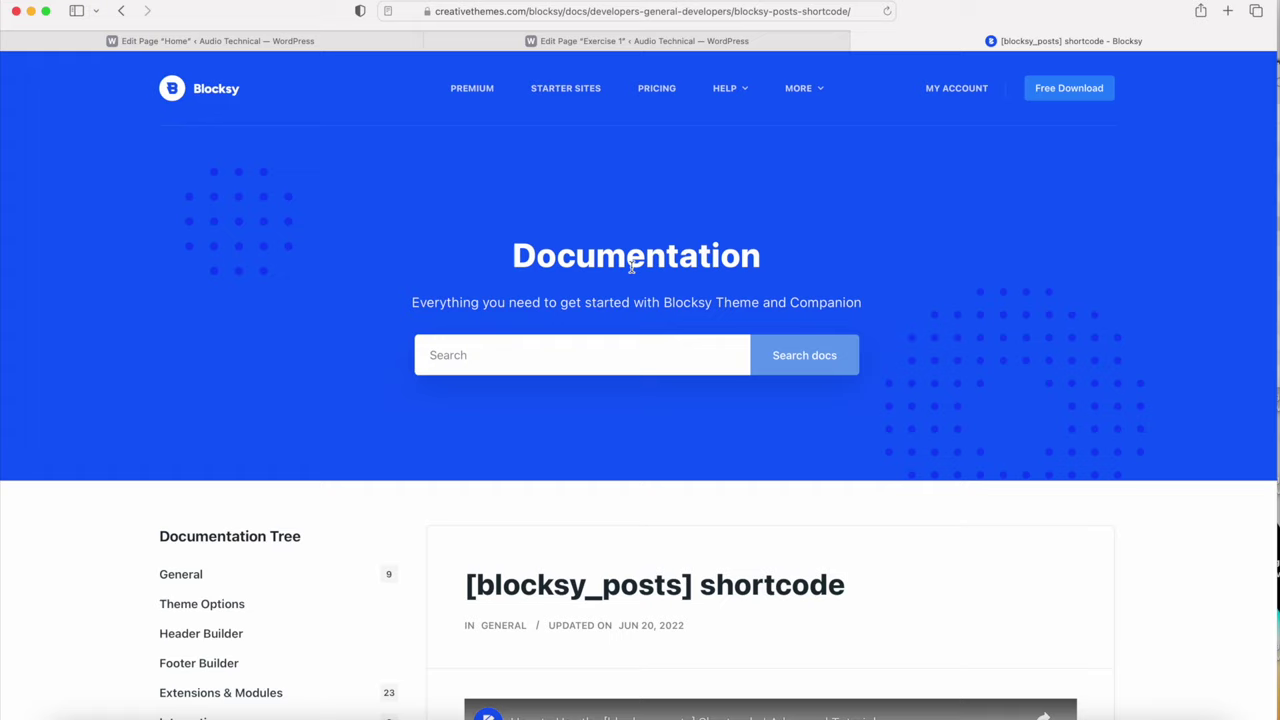
Step: Read the [blocksy_posts] Available arguments and Usage examples, then return to the Home page editor
{"action": "scroll", "coordinate": [631, 266], "scroll_direction": "down", "scroll_amount": 5}
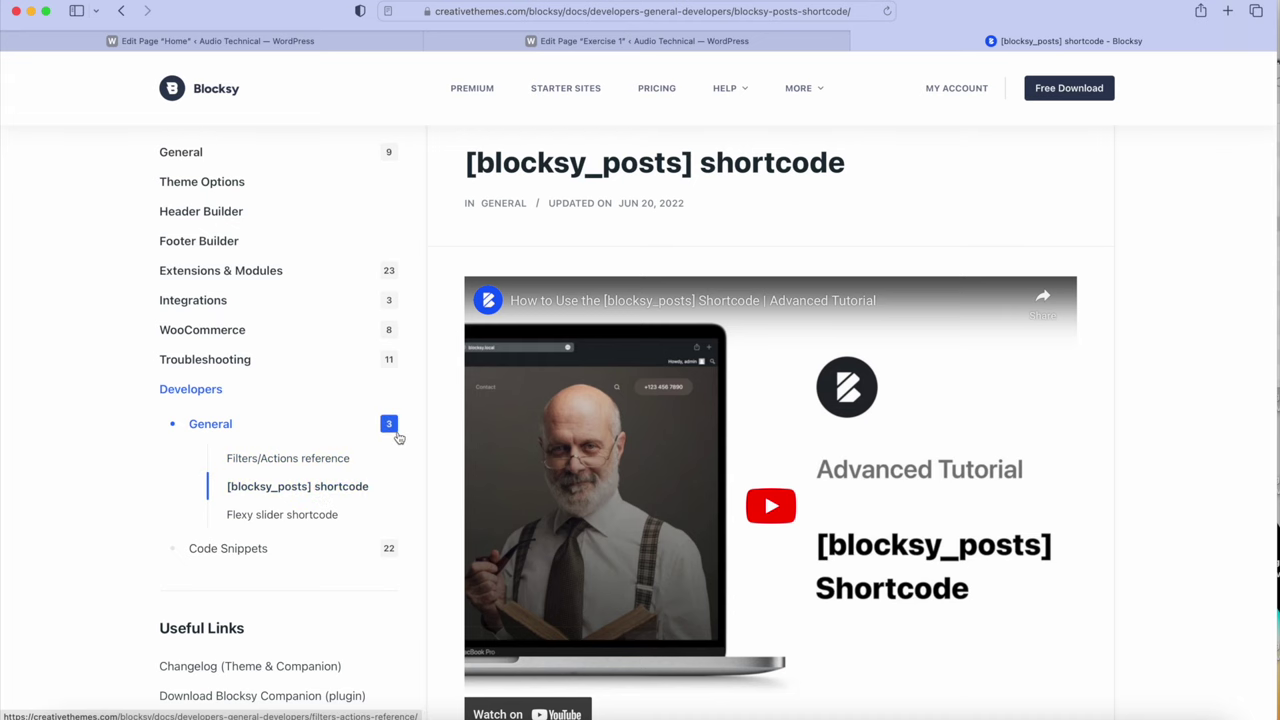
{"action": "scroll", "coordinate": [400, 437], "scroll_direction": "down", "scroll_amount": 3}
{"action": "scroll", "coordinate": [399, 438], "scroll_direction": "down", "scroll_amount": 5}
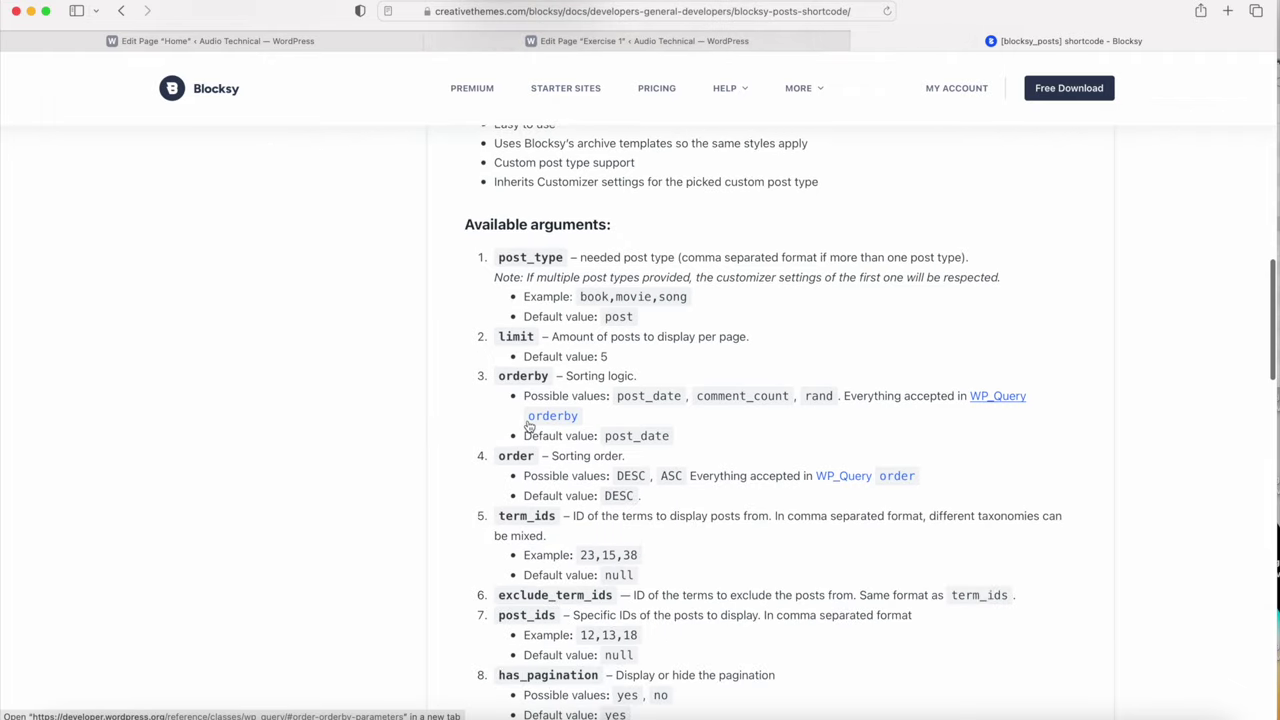
{"action": "scroll", "coordinate": [529, 424], "scroll_direction": "down", "scroll_amount": 5}
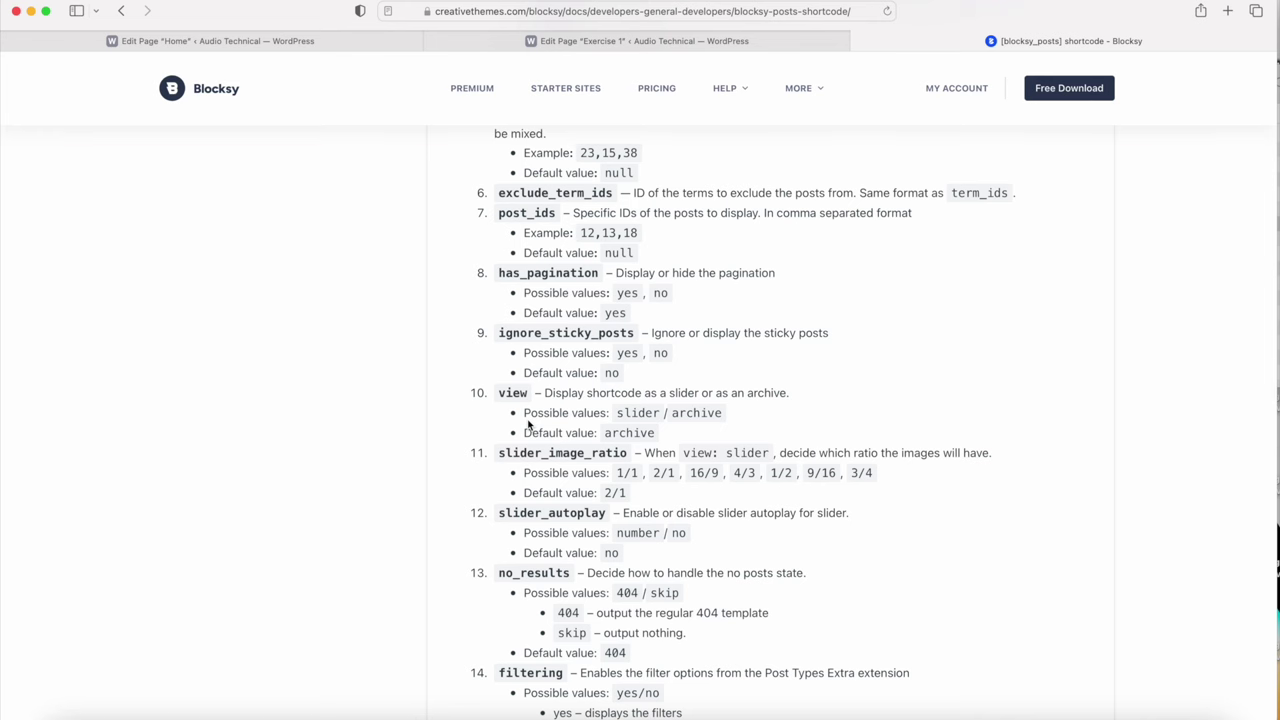
{"action": "scroll", "coordinate": [529, 424], "scroll_direction": "down", "scroll_amount": 6}
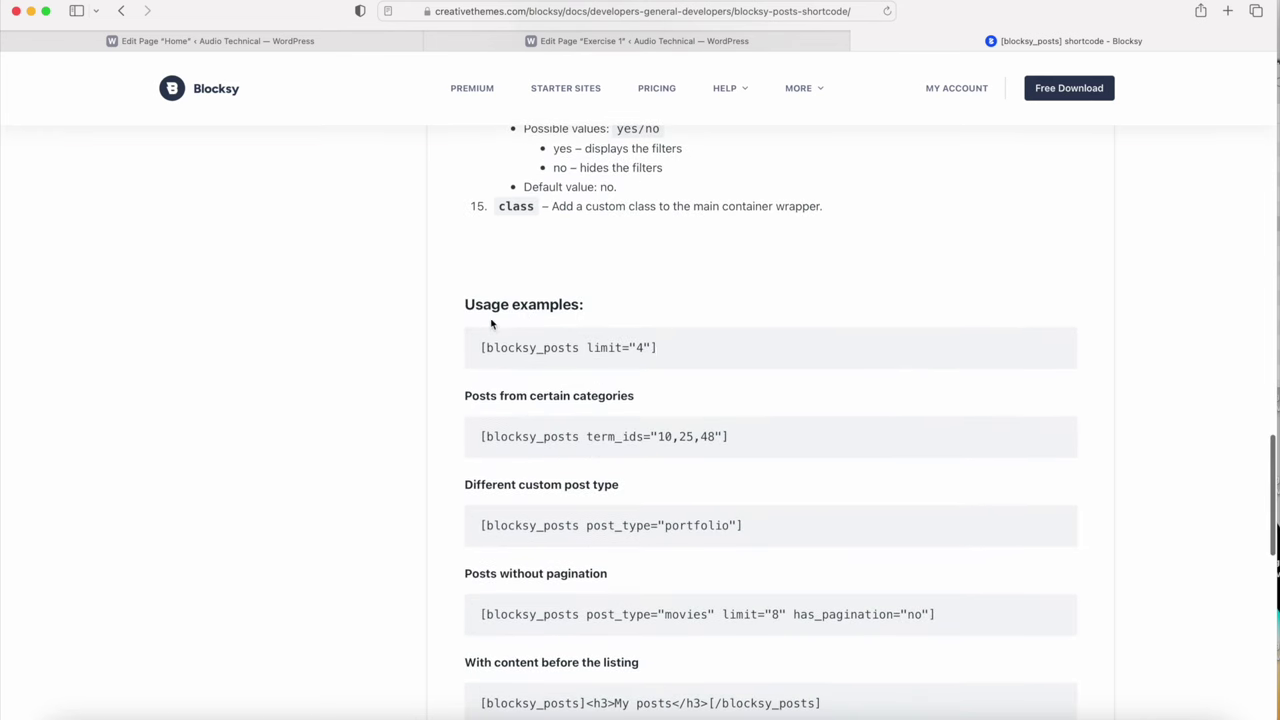
{"action": "scroll", "coordinate": [630, 434], "scroll_direction": "down", "scroll_amount": 5}
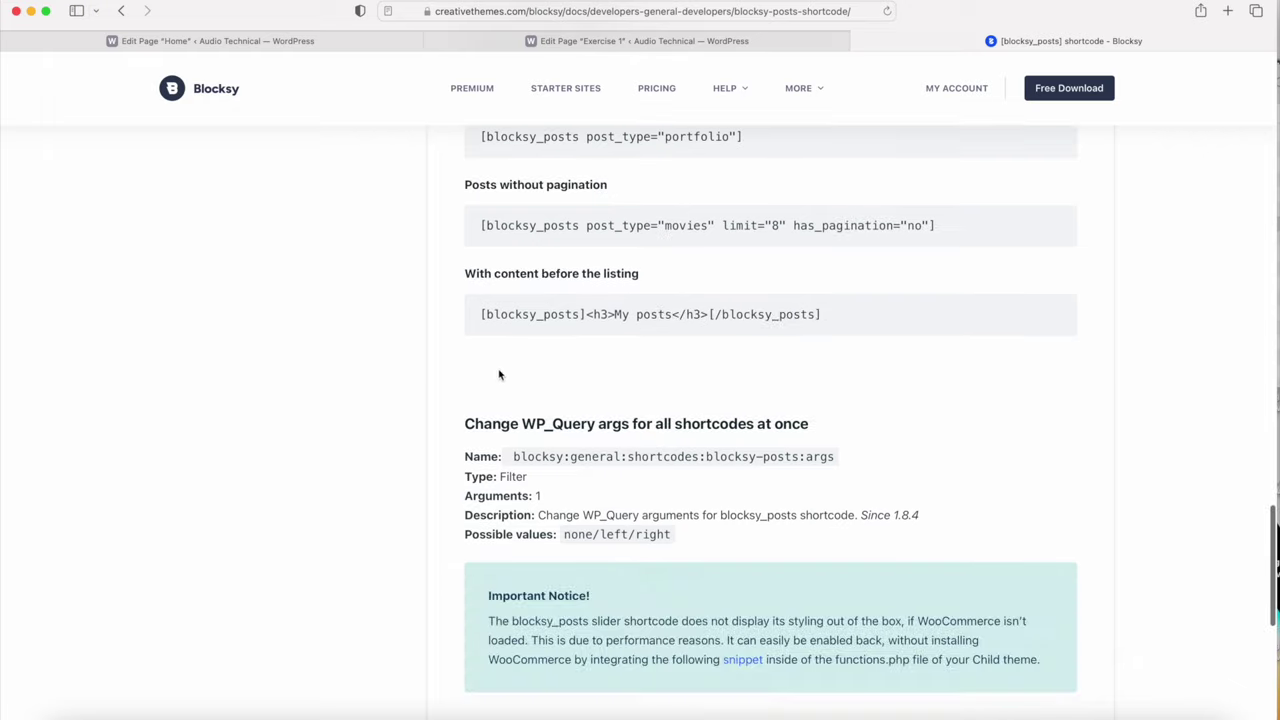
{"action": "scroll", "coordinate": [568, 518], "scroll_direction": "up", "scroll_amount": 12}
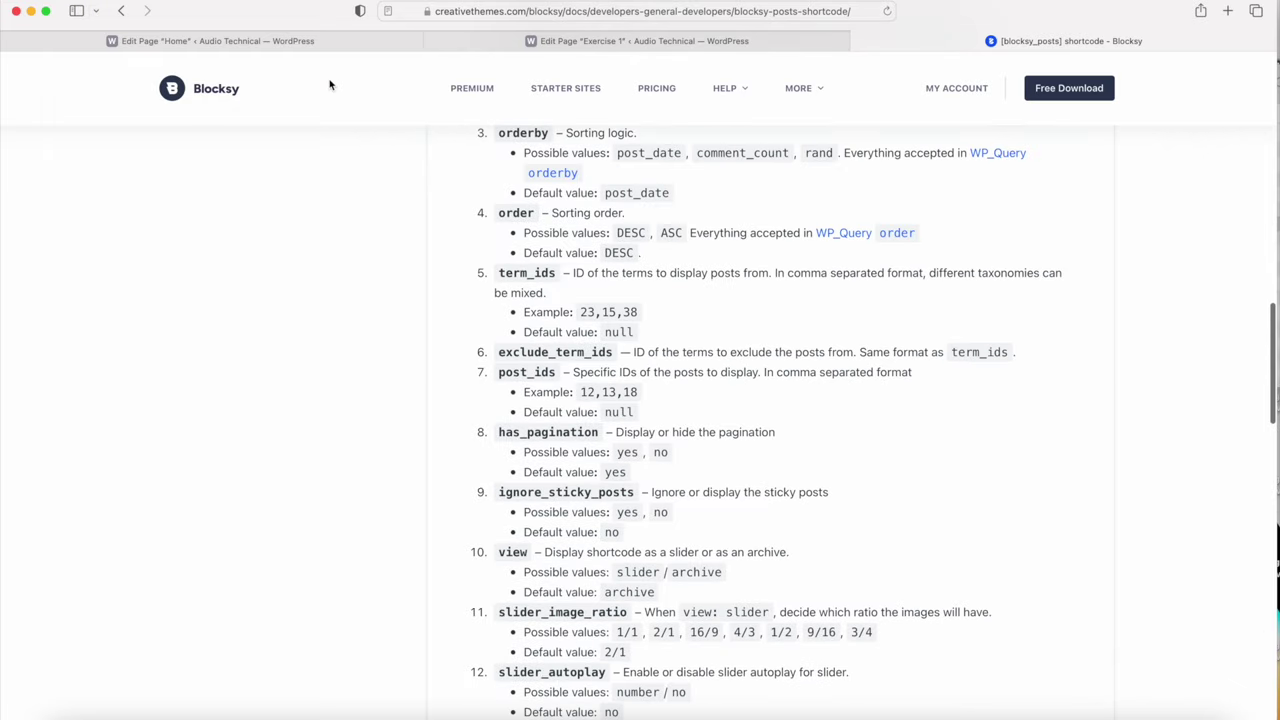
{"action": "left_click", "coordinate": [286, 41]}
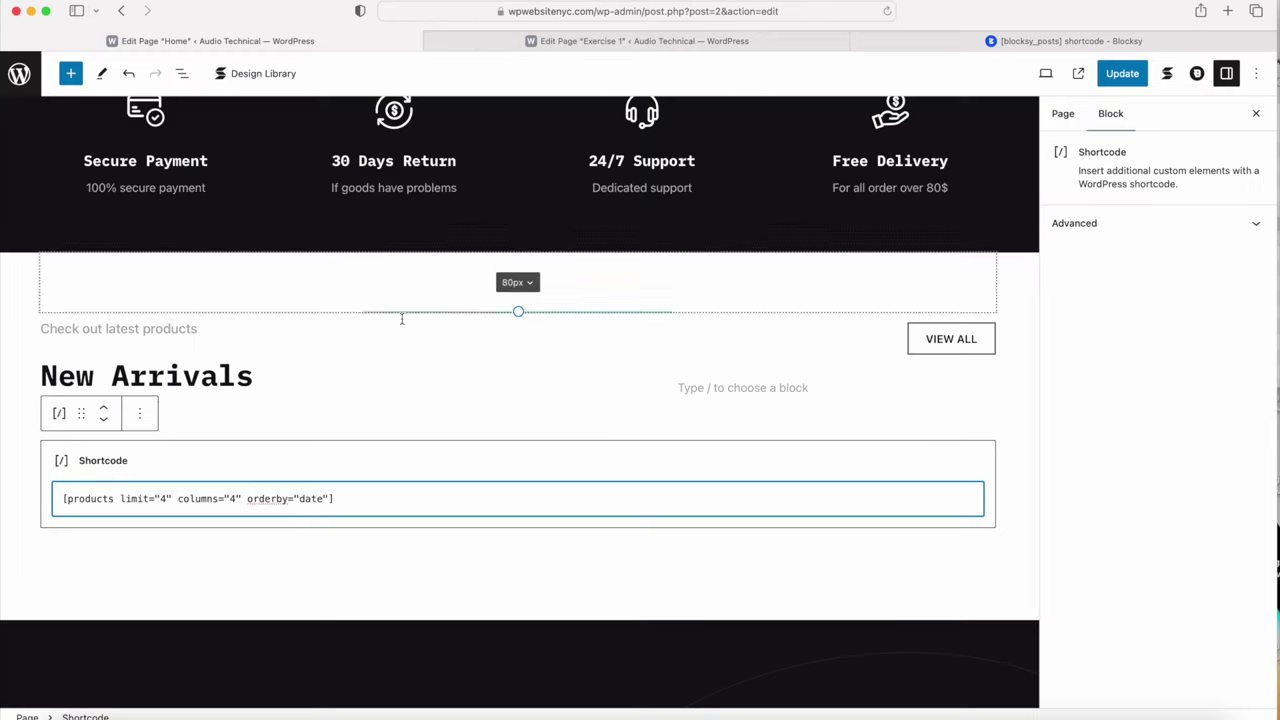
Step: Copy the Home page's entire products shortcode and switch to the Exercise 1 page editor
{"action": "left_click", "coordinate": [356, 502]}
{"action": "key", "text": "super+a"}
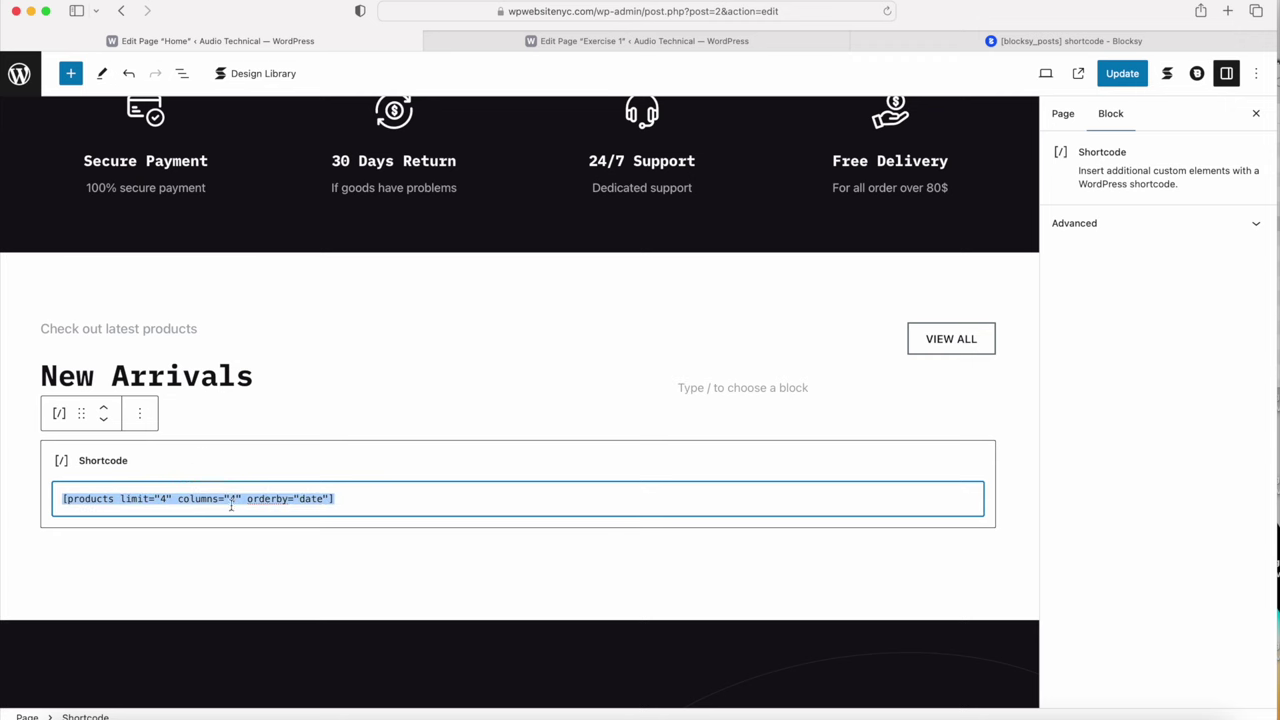
{"action": "key", "text": "super+c"}
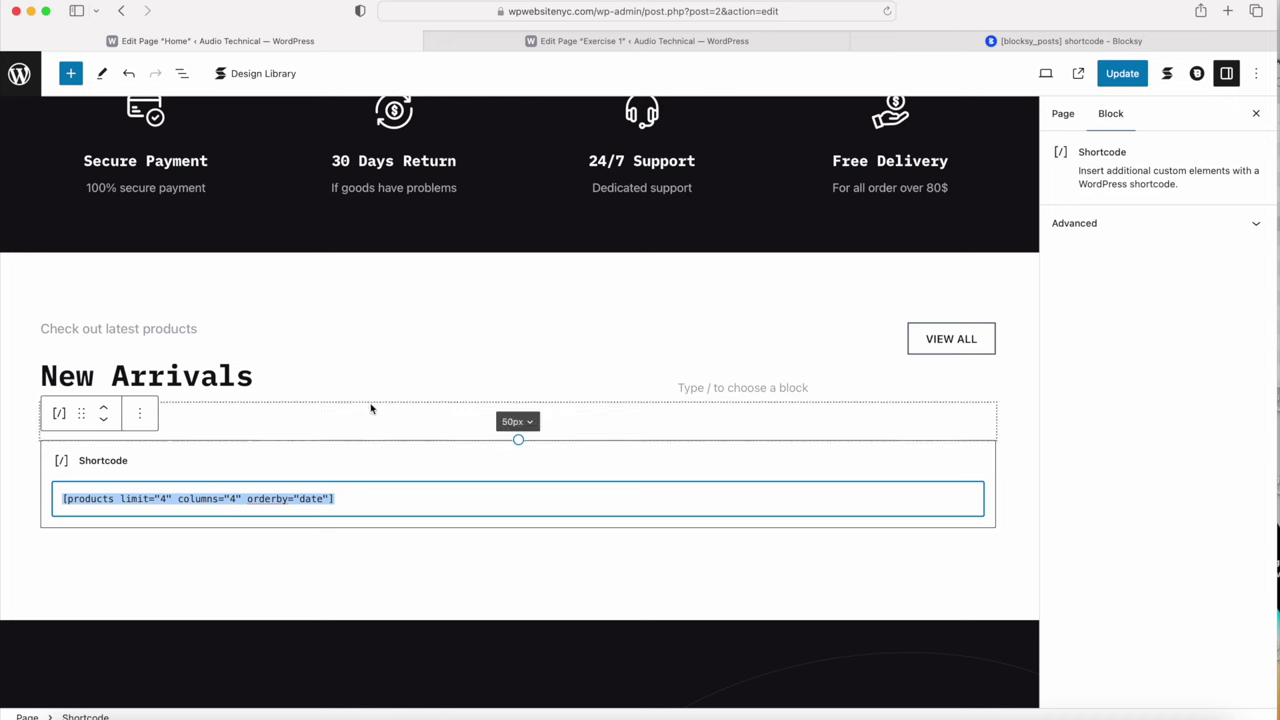
{"action": "left_click", "coordinate": [615, 40]}
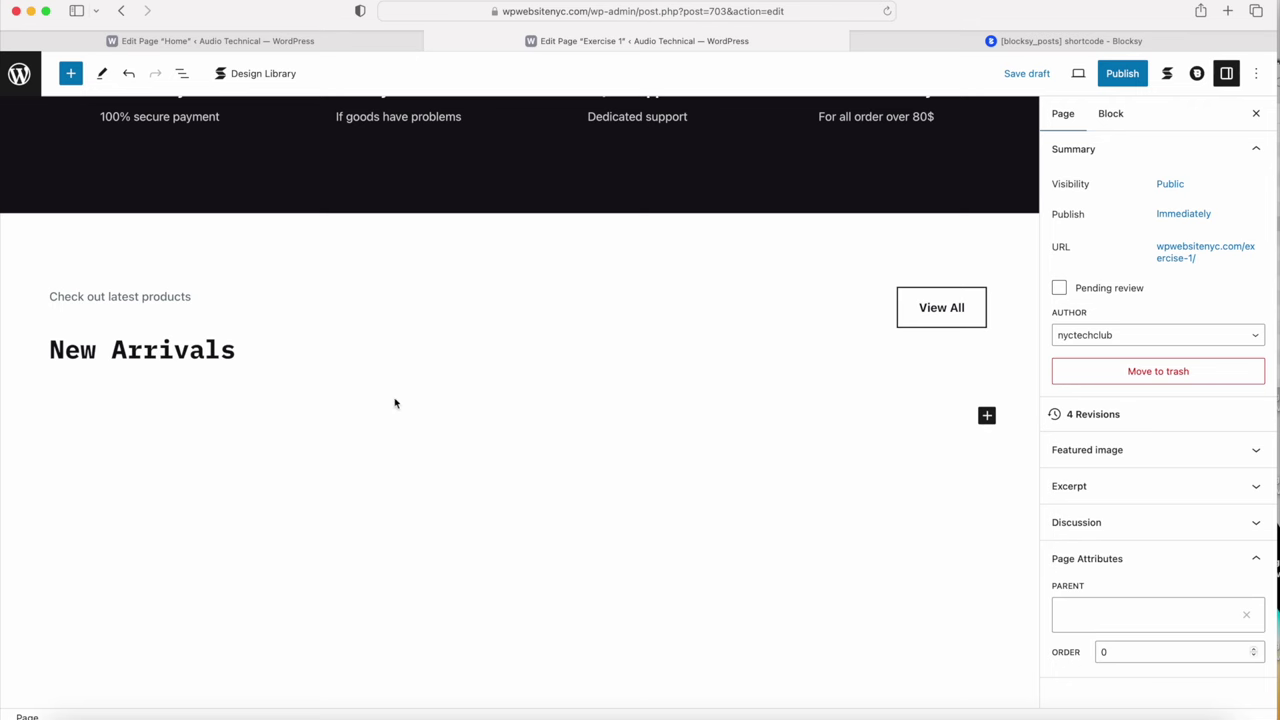
Step: Add a Shortcode block under New Arrivals holding [products limit="4" columns="4" orderby="date"], selecting 'date'
{"action": "left_click", "coordinate": [986, 415]}
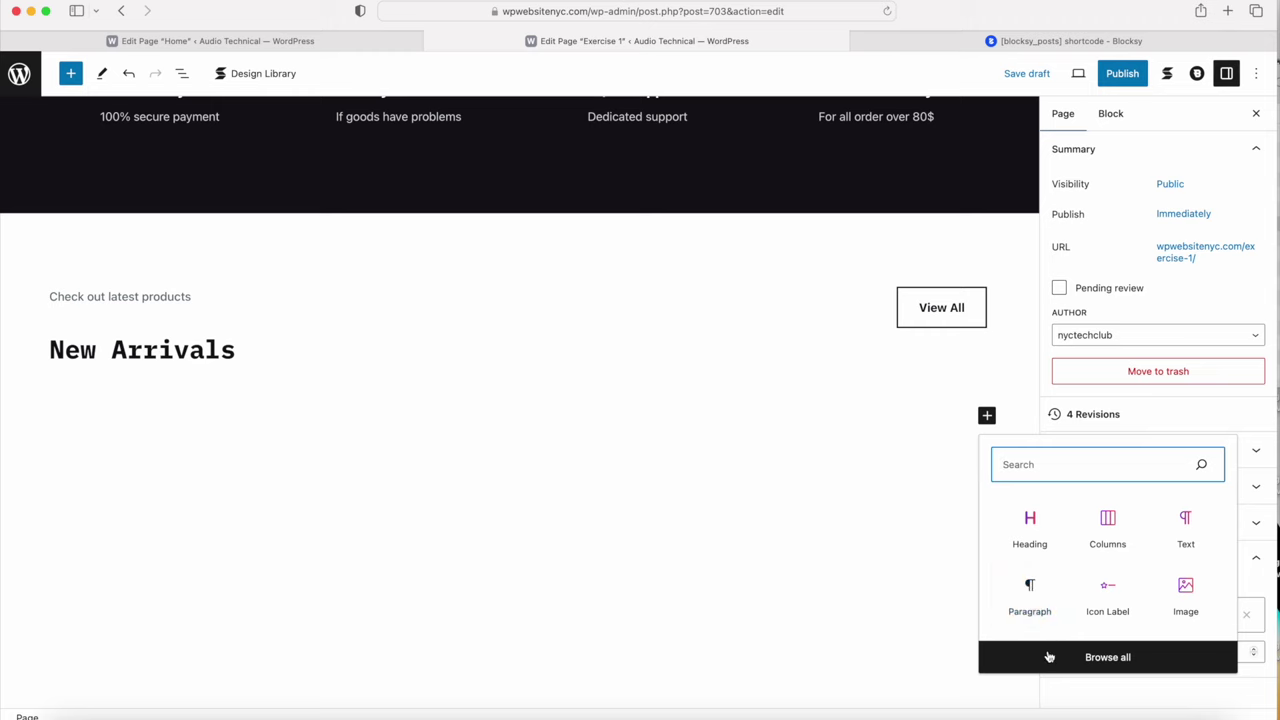
{"action": "left_click", "coordinate": [1050, 656]}
{"action": "type", "text": "short"}
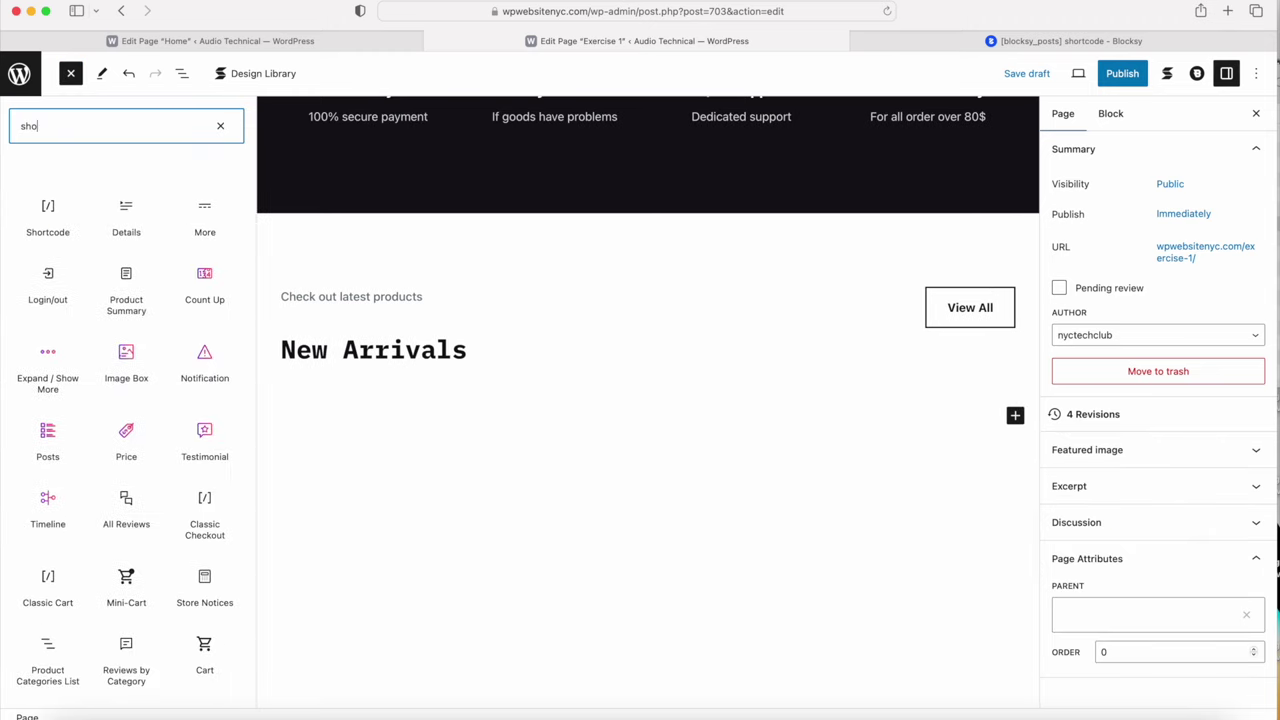
{"action": "left_click", "coordinate": [48, 228]}
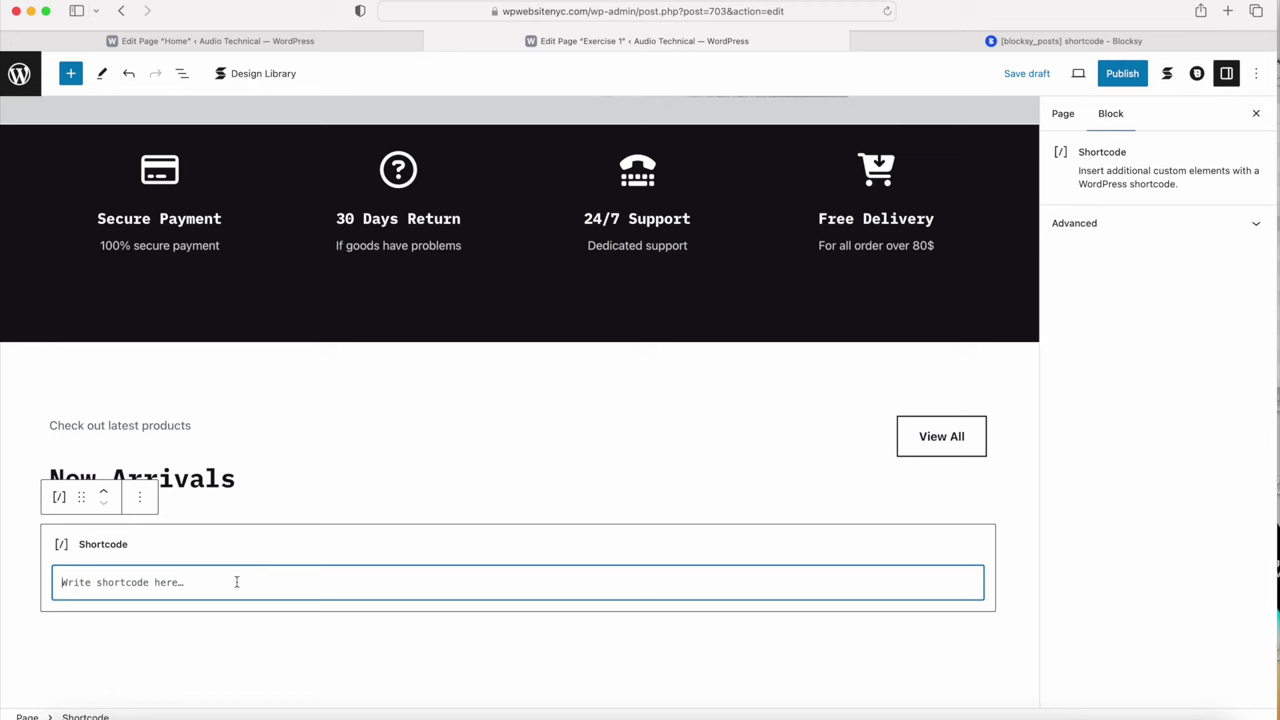
{"action": "key", "text": "super+v"}
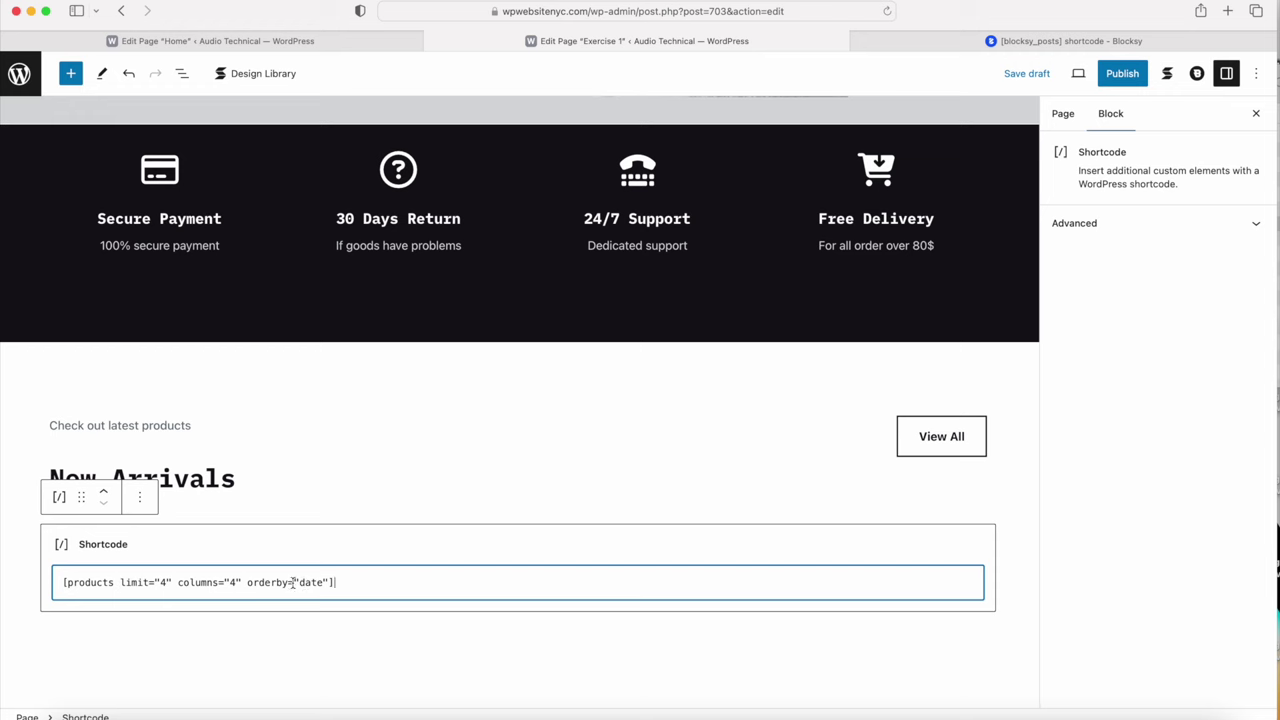
{"action": "double_click", "coordinate": [301, 583]}
Step: Check the orderby argument's allowed values in the Blocksy docs, then return to the Exercise 1 editor
{"action": "key", "text": "ctrl+Tab"}
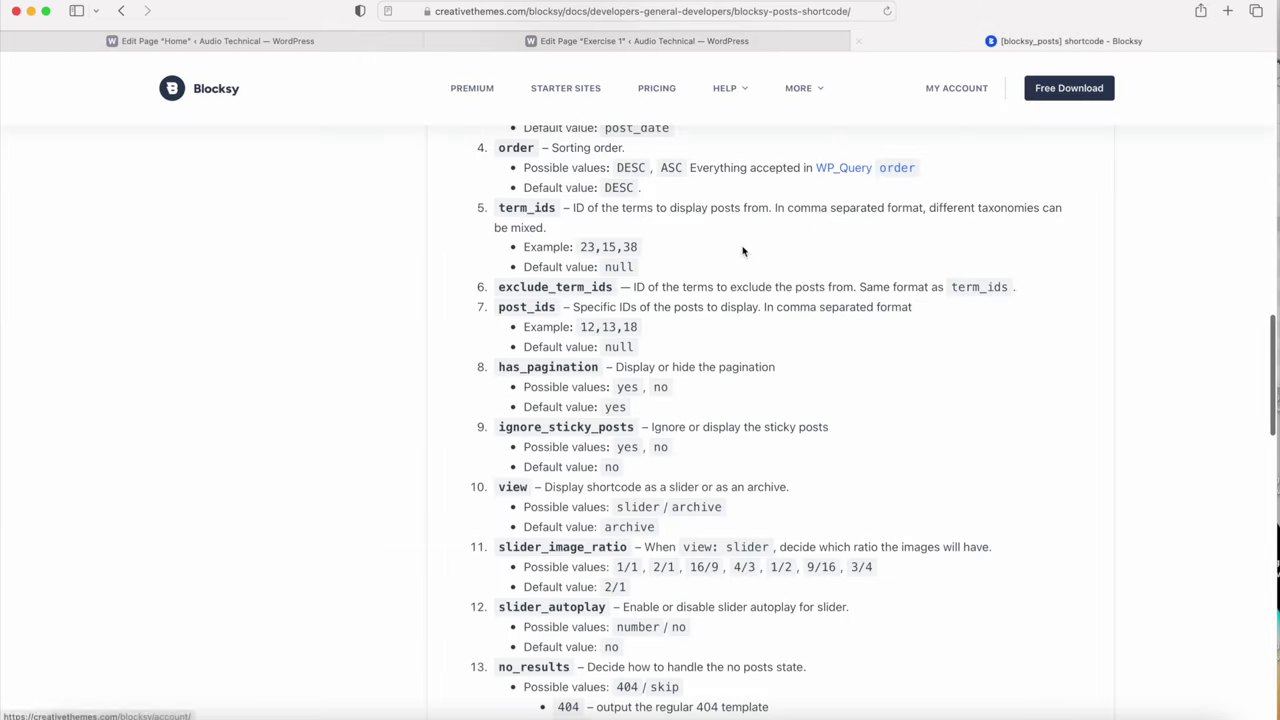
{"action": "scroll", "coordinate": [670, 405], "scroll_direction": "down", "scroll_amount": 1}
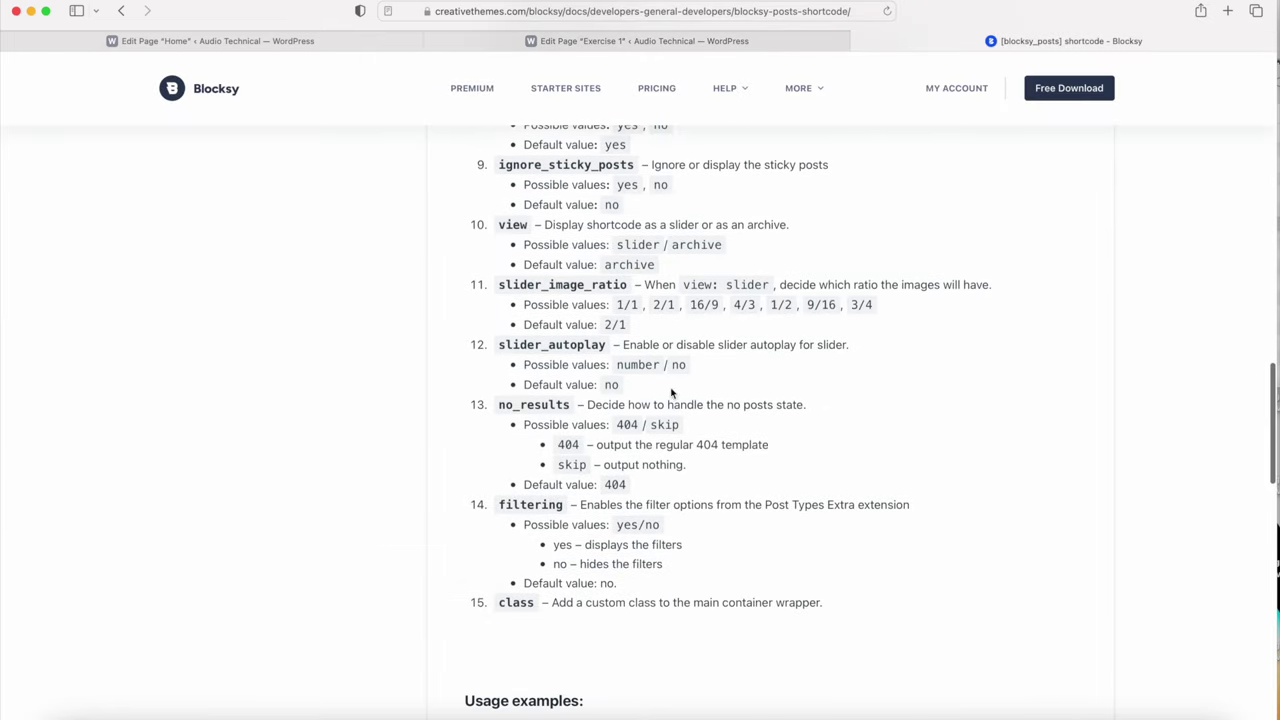
{"action": "scroll", "coordinate": [603, 468], "scroll_direction": "up", "scroll_amount": 10}
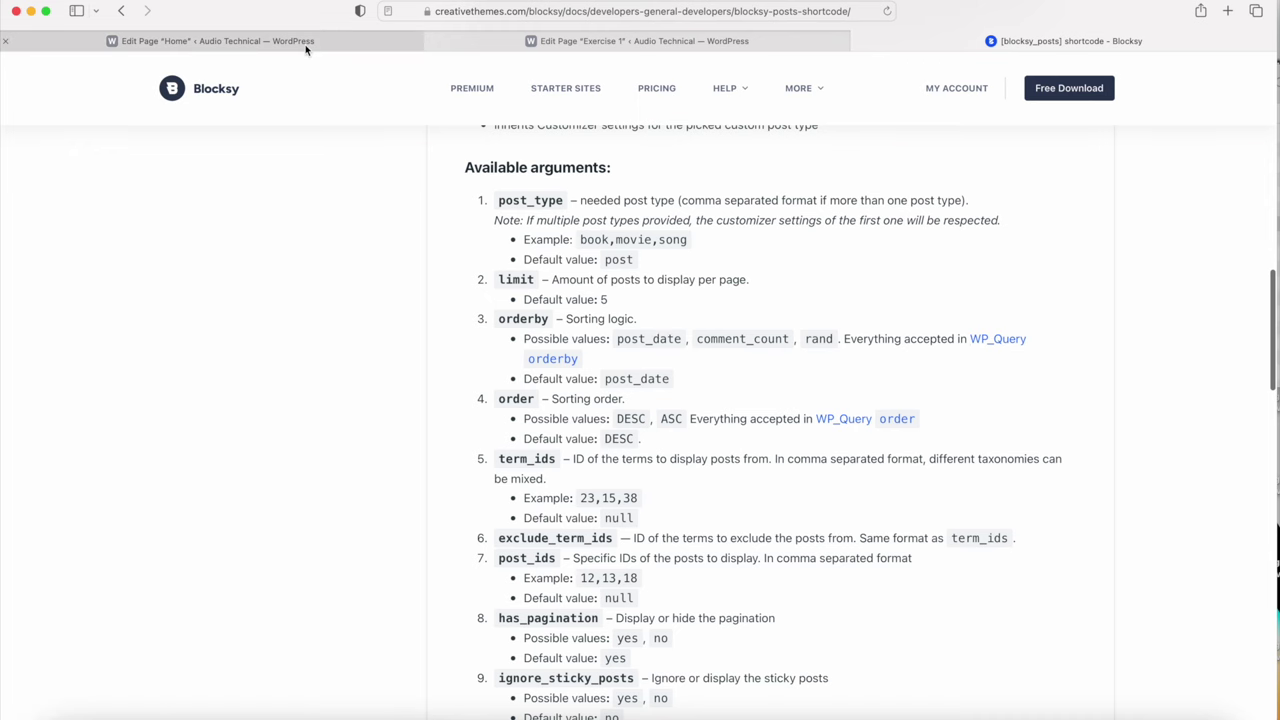
{"action": "left_click", "coordinate": [524, 46]}
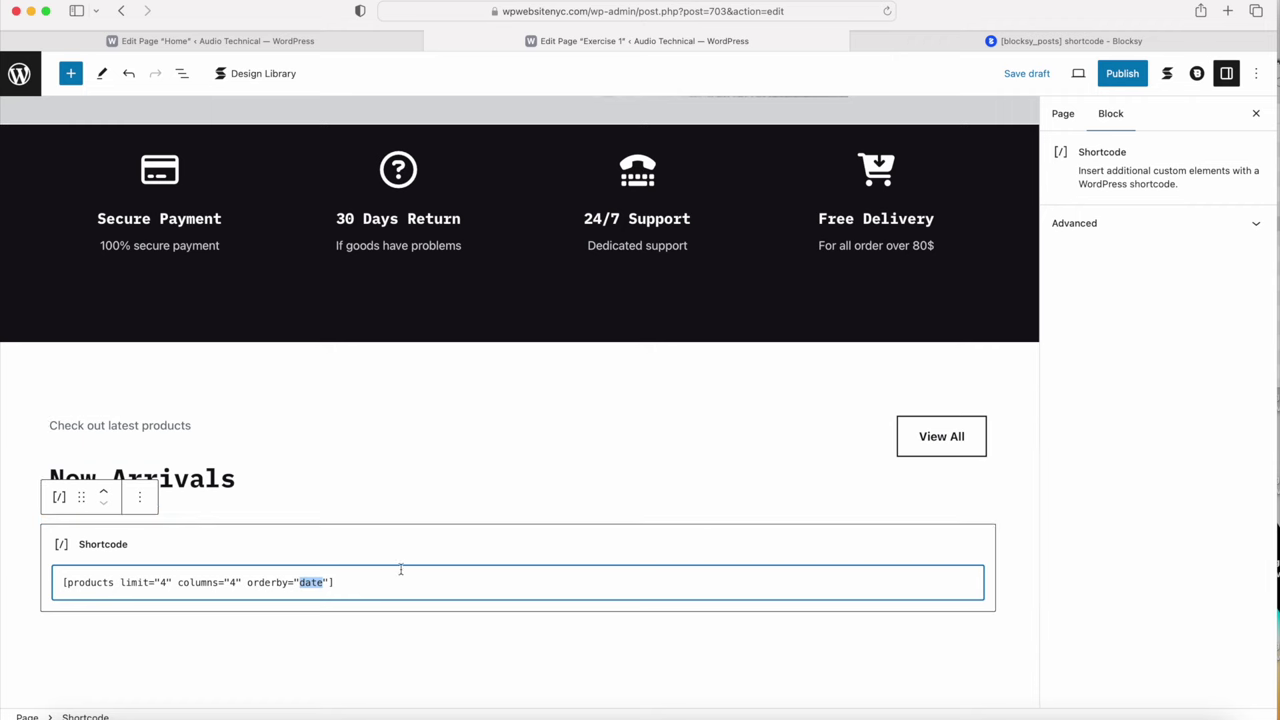
Step: Save the Exercise 1 page as a draft and close the Blocksy docs tab
{"action": "left_click", "coordinate": [350, 584]}
{"action": "left_click", "coordinate": [1020, 78]}
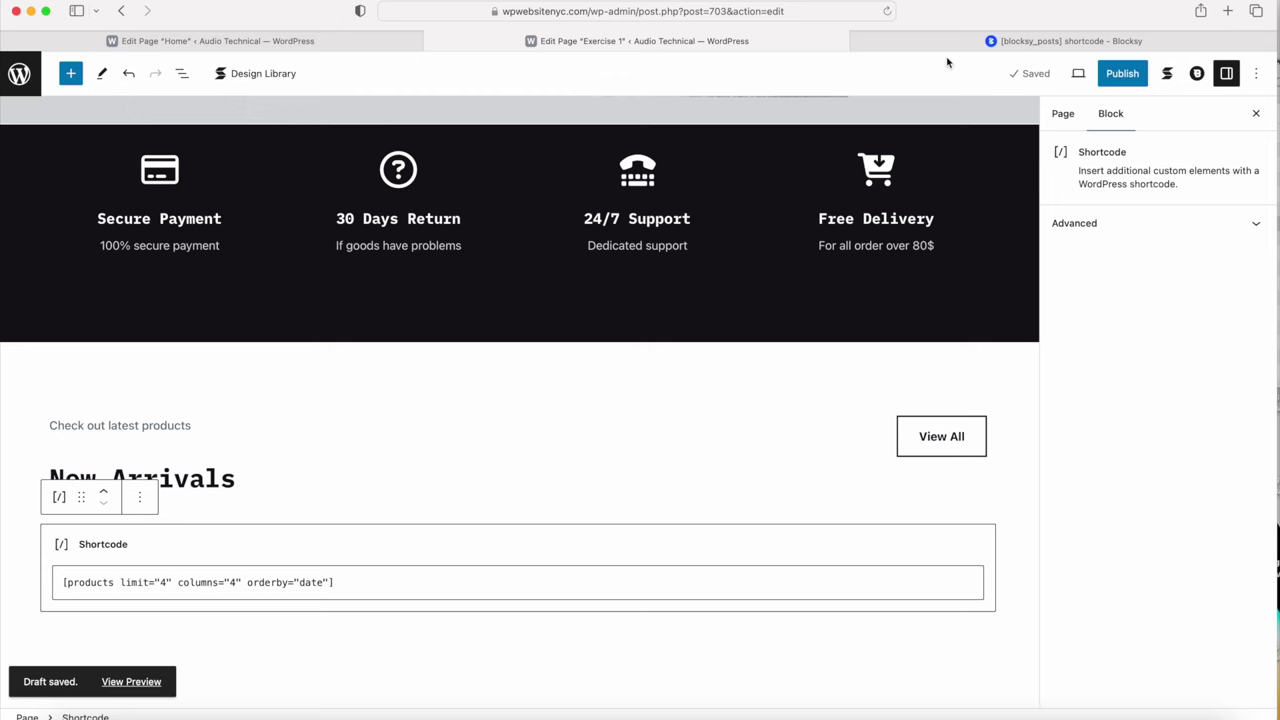
{"action": "left_click", "coordinate": [859, 42]}
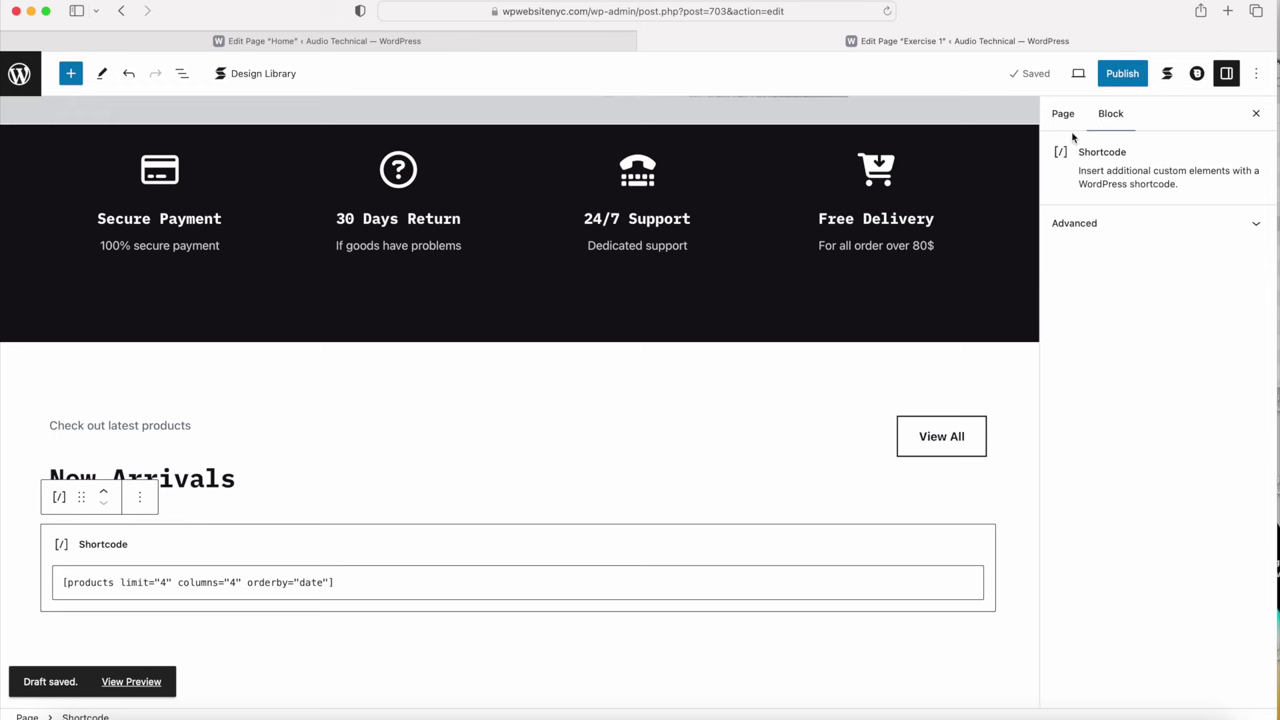
Step: Publish the Exercise 1 page and view it live
{"action": "left_click", "coordinate": [1125, 74]}
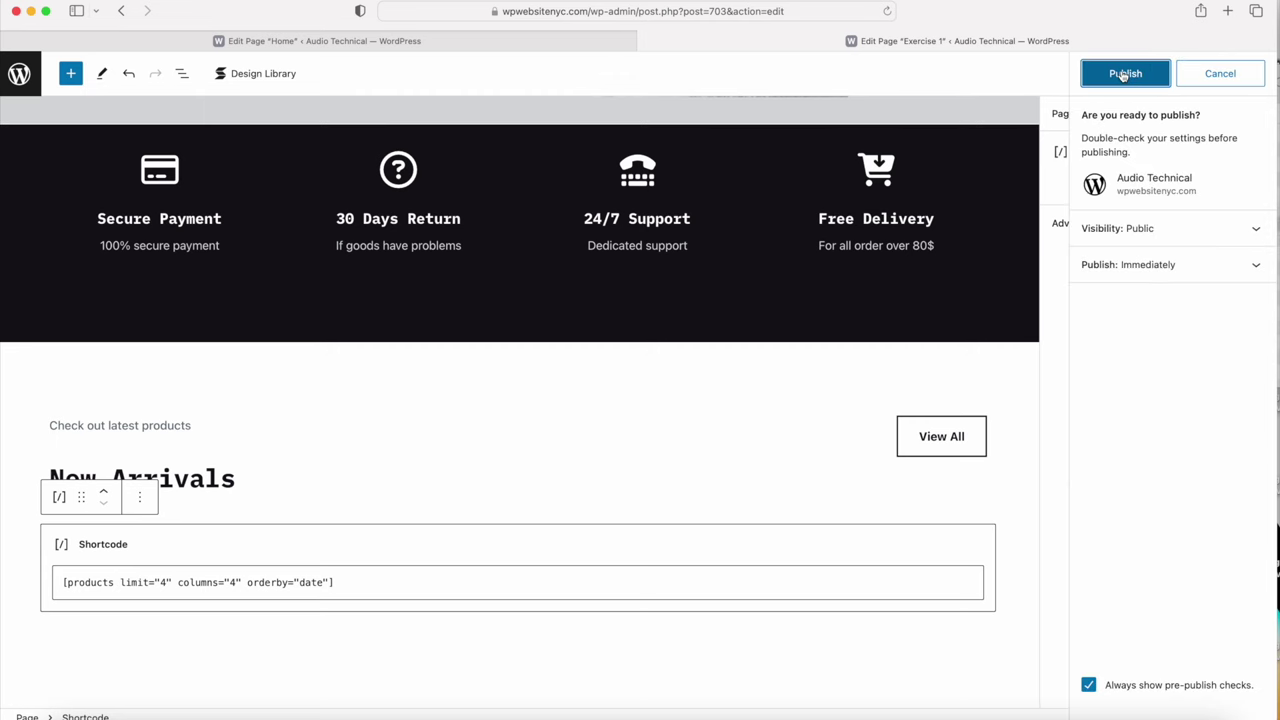
{"action": "left_click", "coordinate": [1122, 76]}
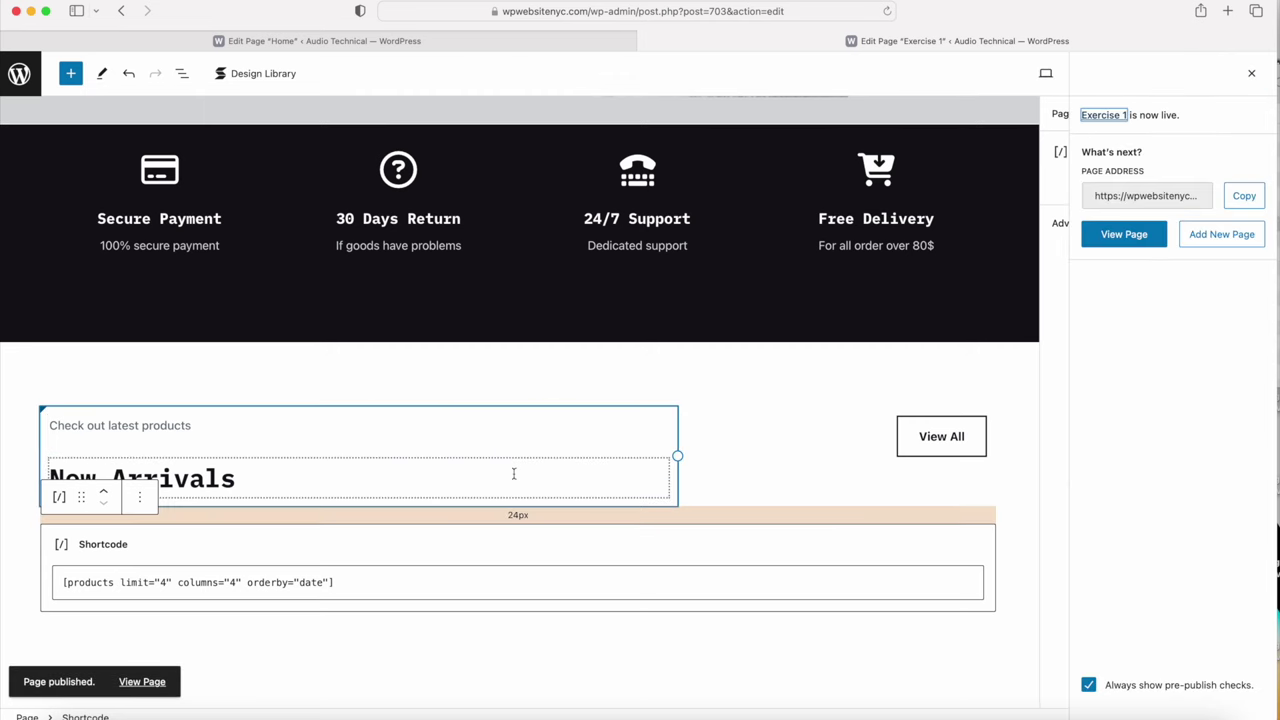
{"action": "left_click", "coordinate": [142, 682]}
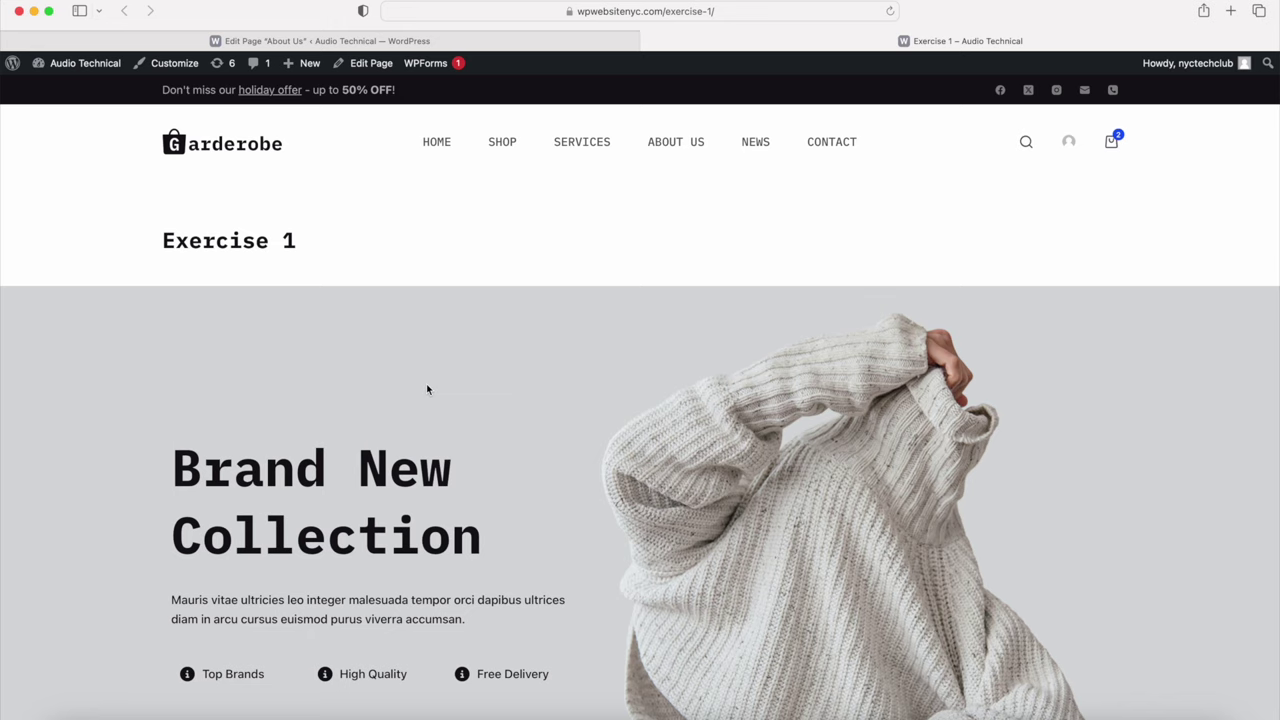
Step: Confirm the live Exercise 1 page shows four New Arrivals products, then reopen its editor
{"action": "scroll", "coordinate": [426, 389], "scroll_direction": "down", "scroll_amount": 5}
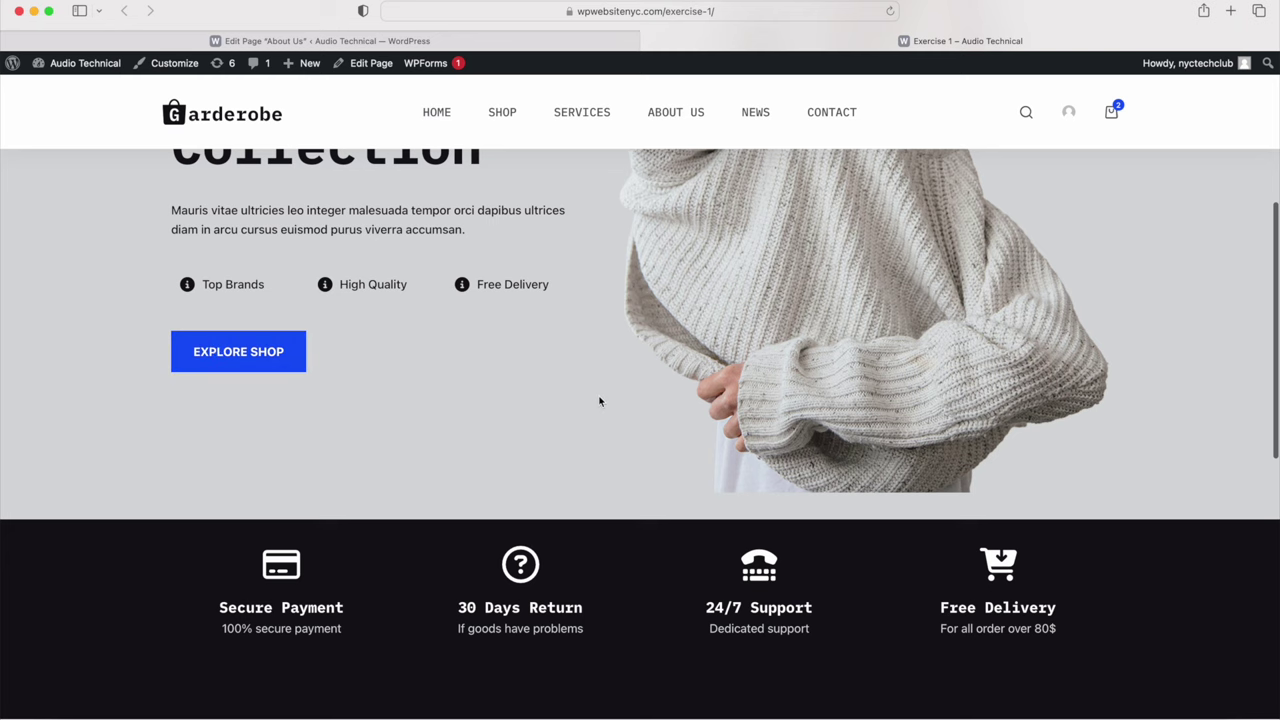
{"action": "scroll", "coordinate": [600, 401], "scroll_direction": "down", "scroll_amount": 4}
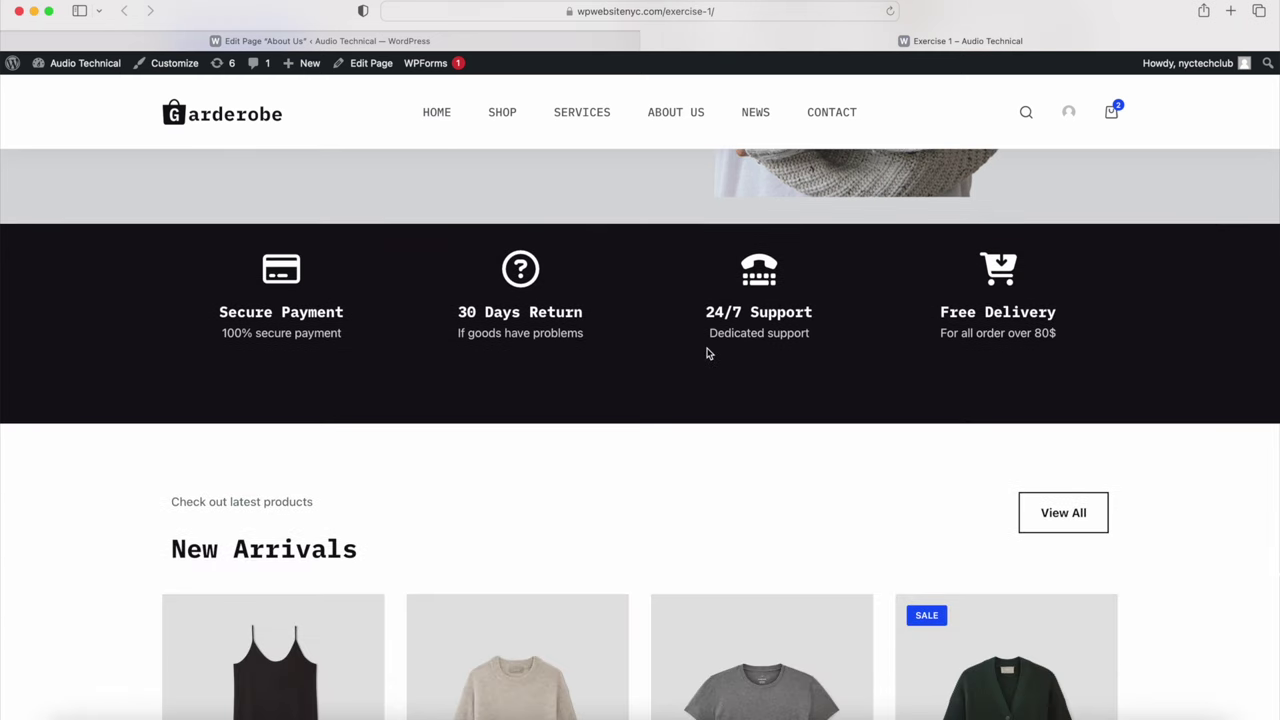
{"action": "scroll", "coordinate": [654, 423], "scroll_direction": "down", "scroll_amount": 3}
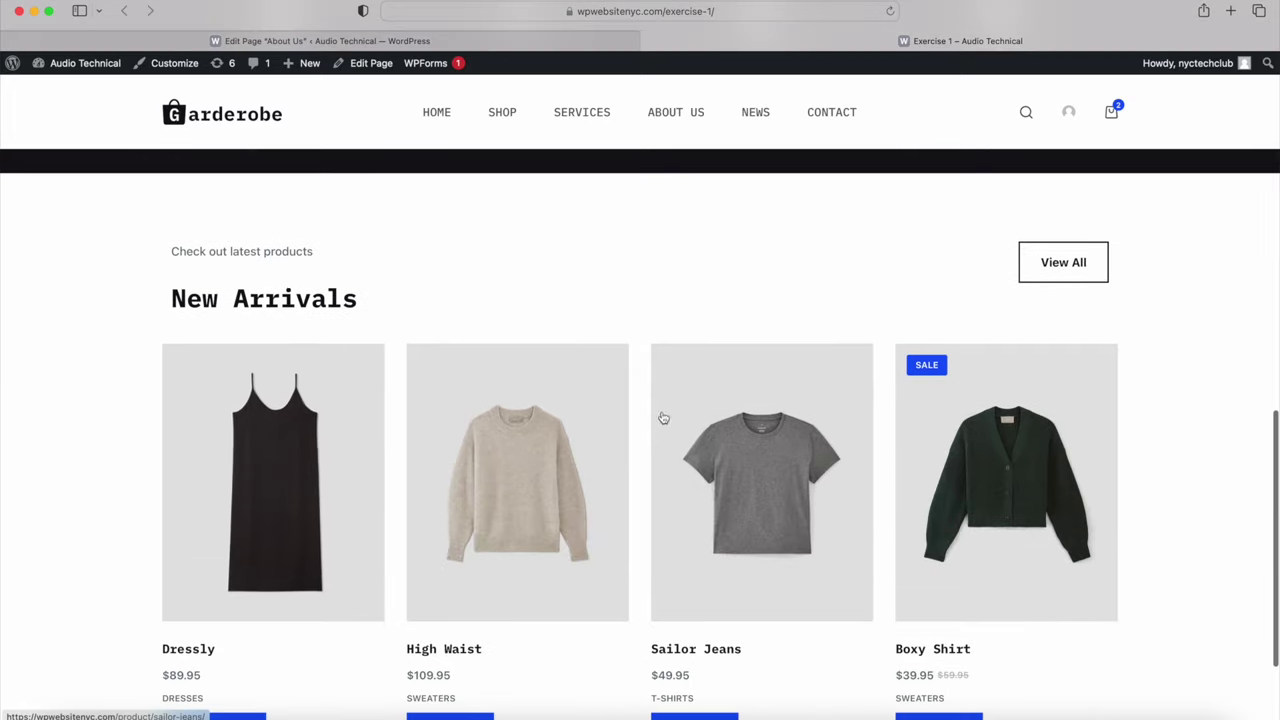
{"action": "scroll", "coordinate": [874, 477], "scroll_direction": "up", "scroll_amount": 15}
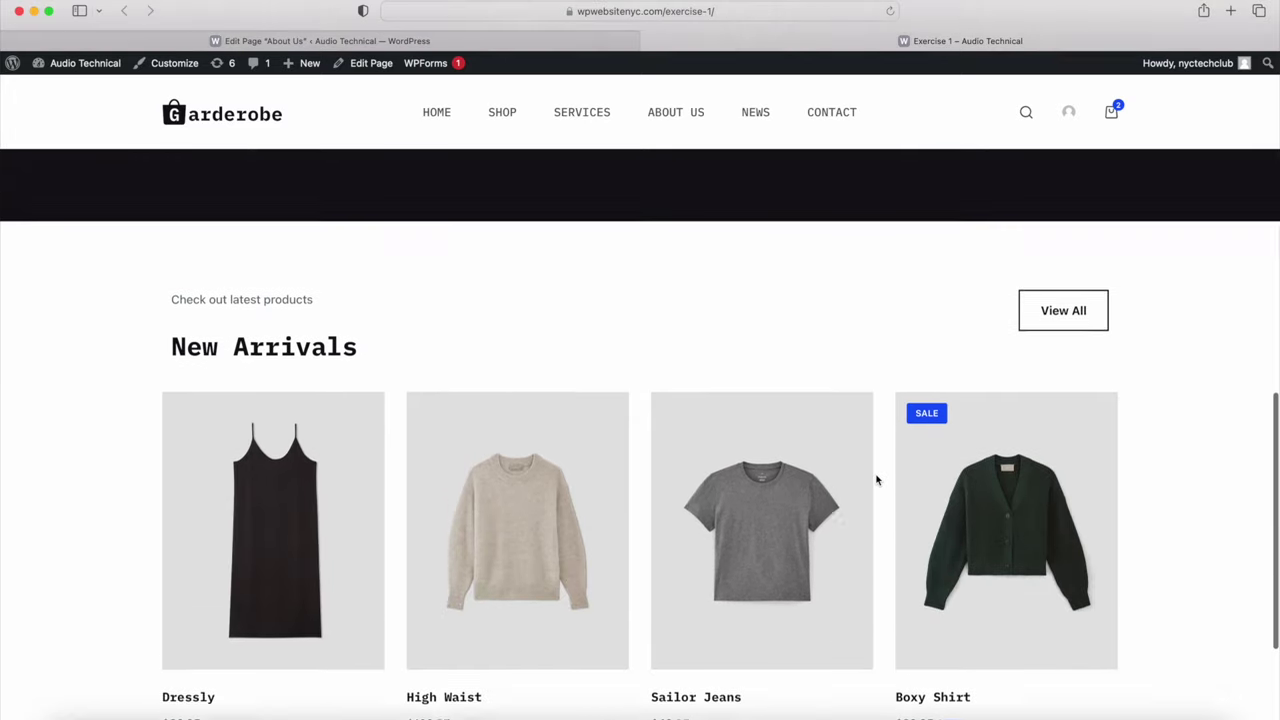
{"action": "scroll", "coordinate": [545, 402], "scroll_direction": "down", "scroll_amount": 1}
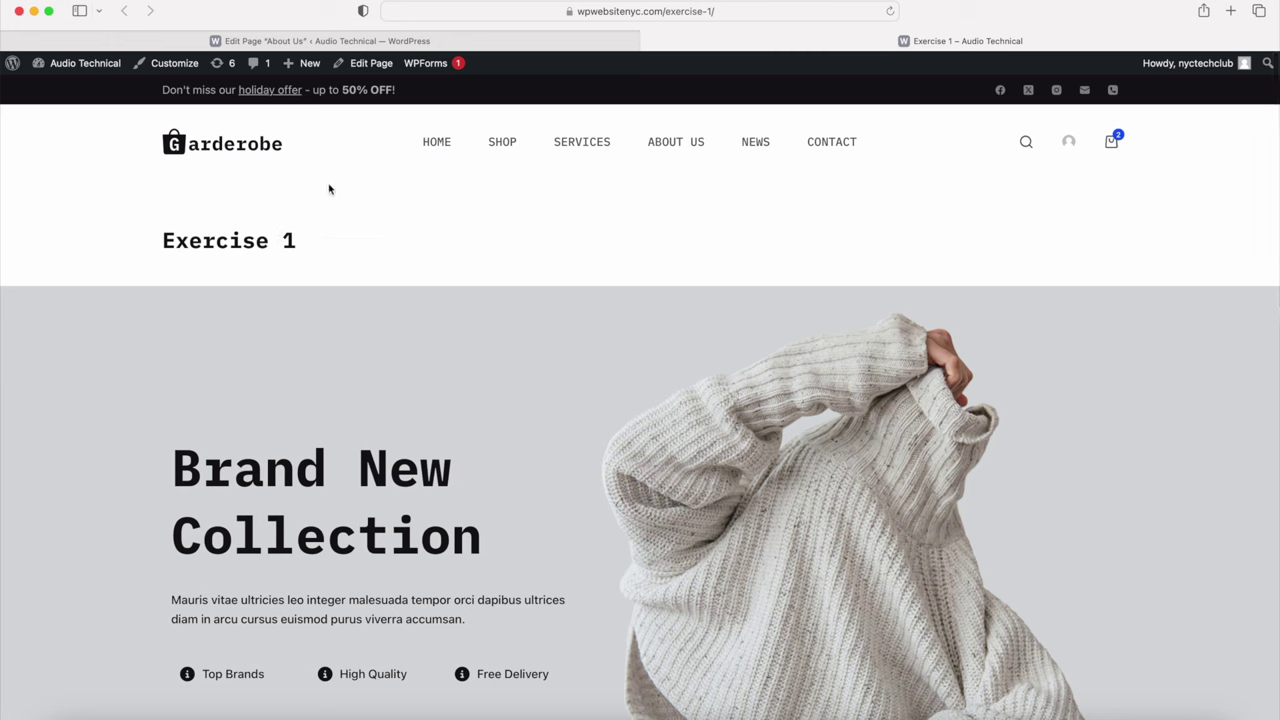
{"action": "left_click", "coordinate": [370, 70]}
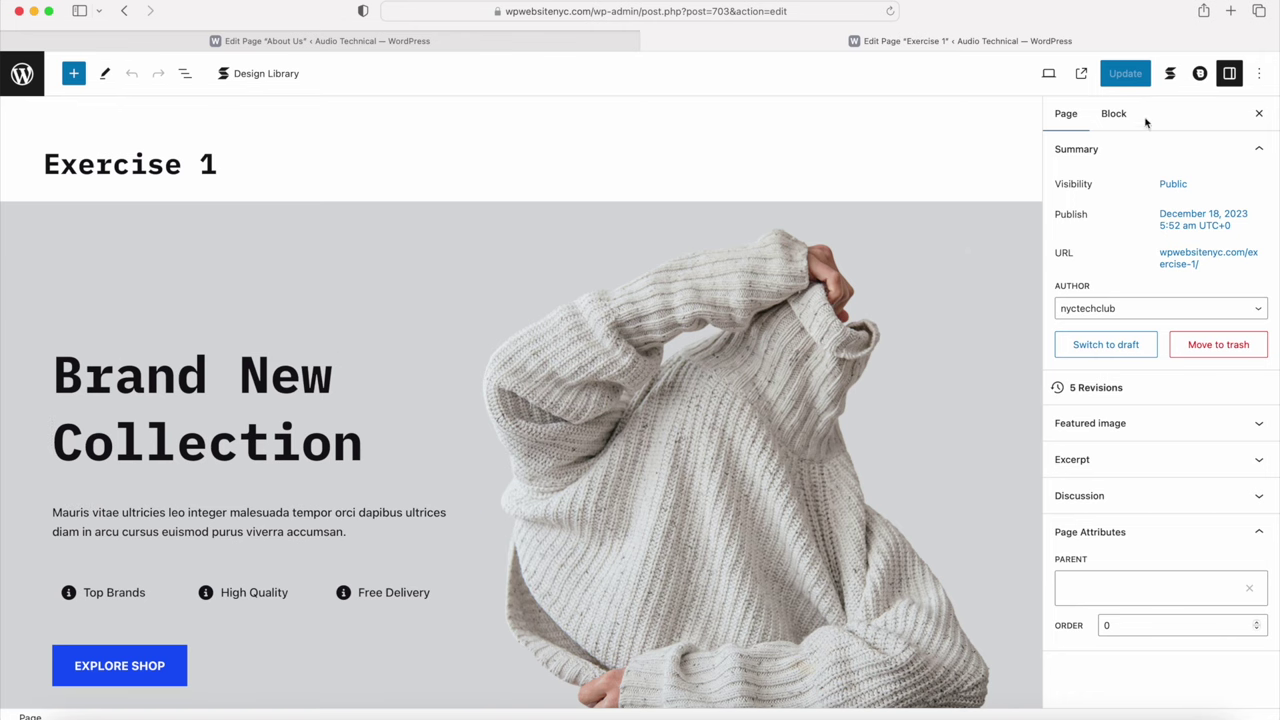
Step: Set the Page Title to Disabled in Blocksy's page settings for Exercise 1
{"action": "left_click", "coordinate": [1200, 75]}
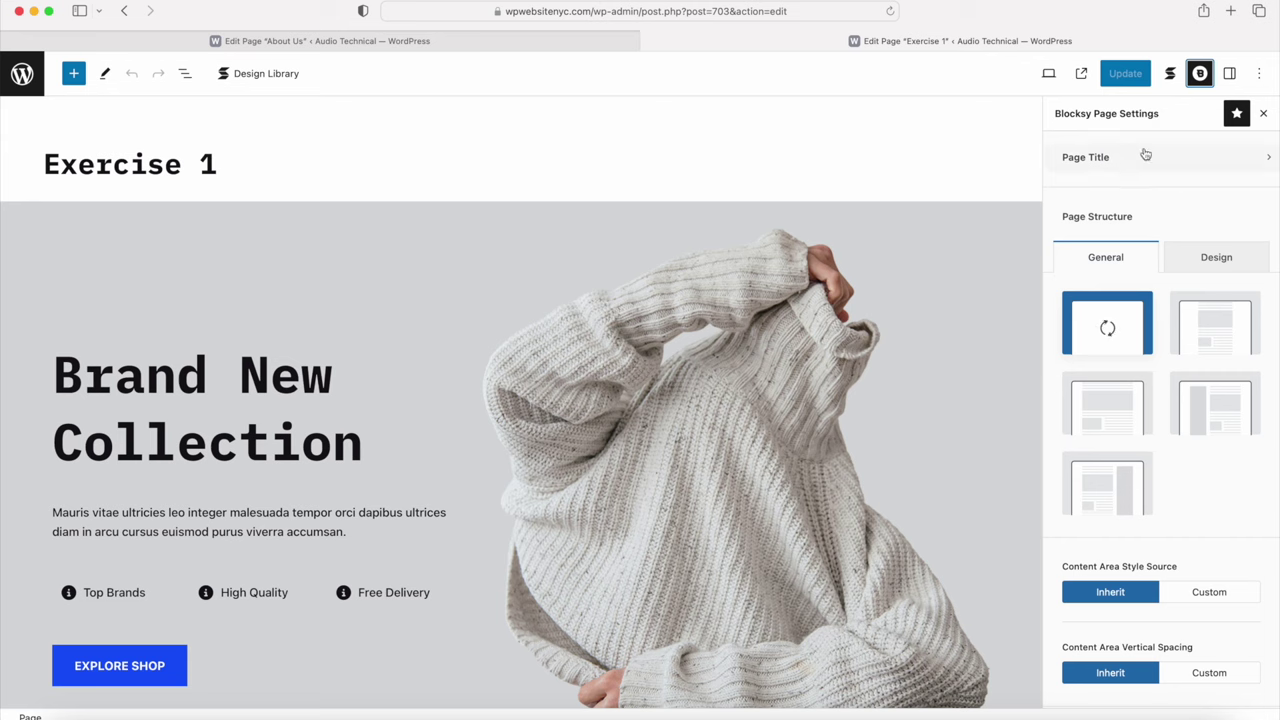
{"action": "left_click", "coordinate": [1094, 166]}
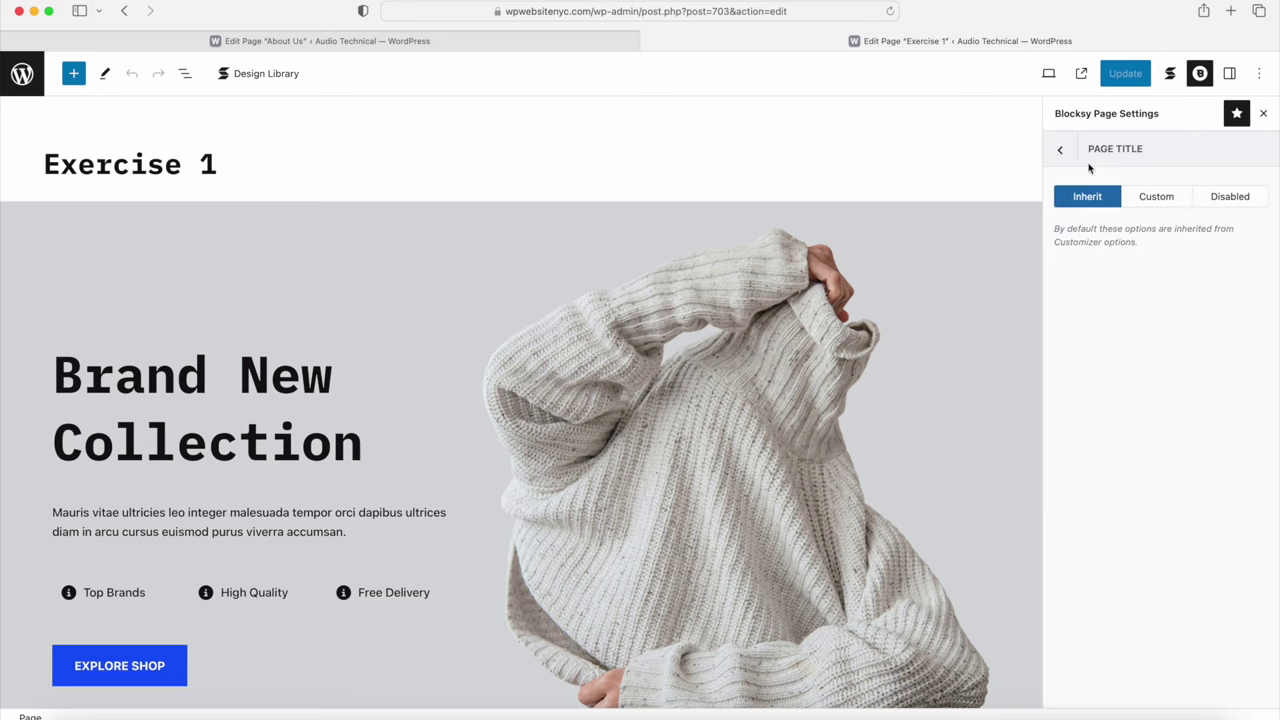
{"action": "left_click", "coordinate": [1229, 196]}
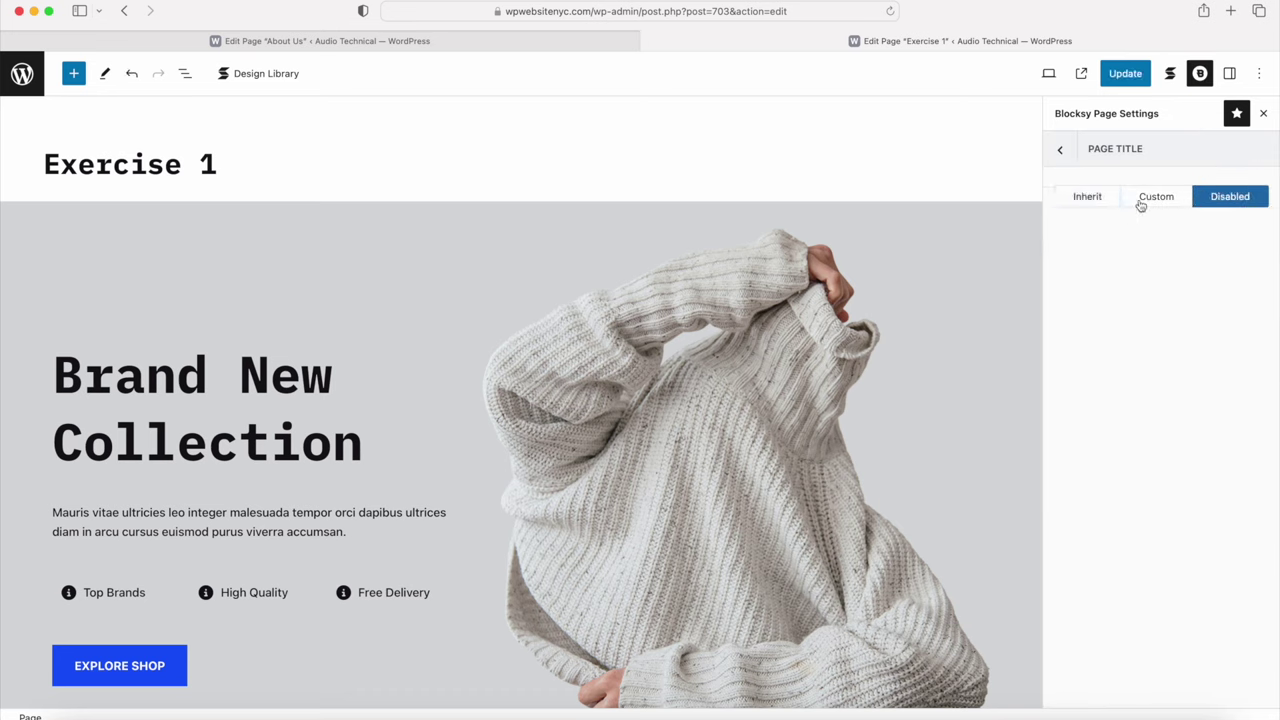
{"action": "left_click", "coordinate": [1058, 152]}
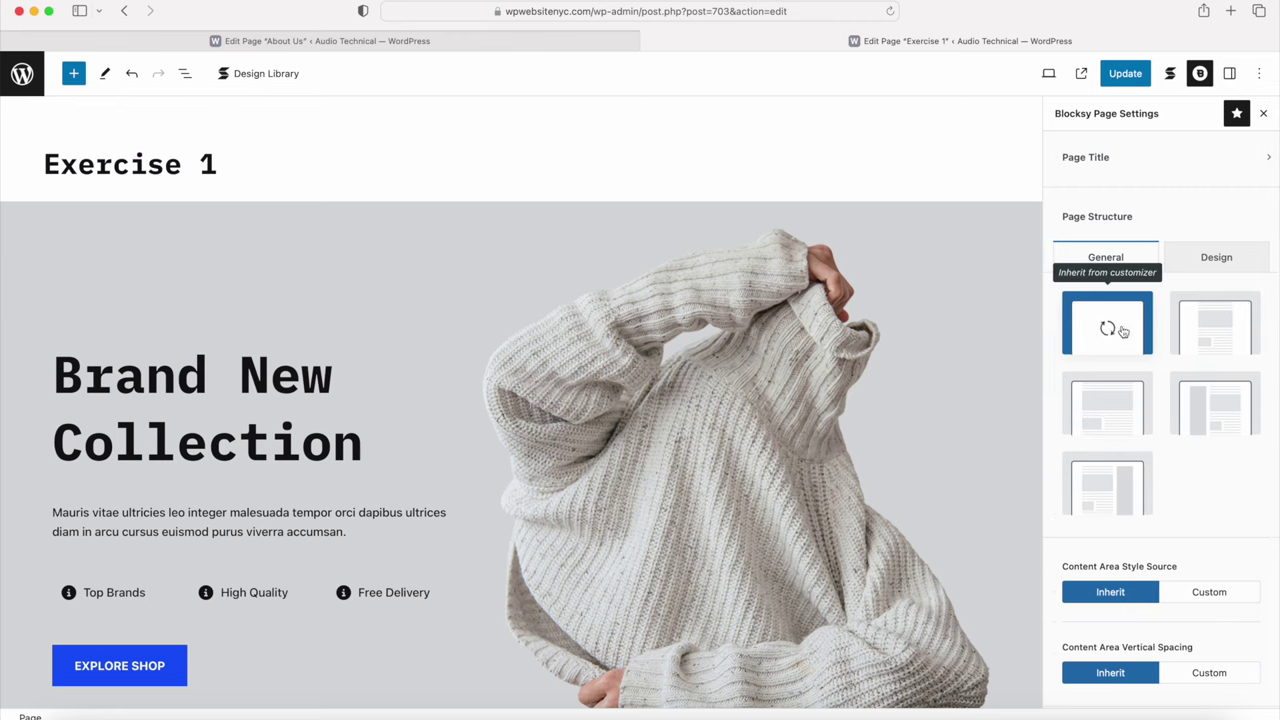
Step: Update the Exercise 1 page and view the live version without its title
{"action": "left_click", "coordinate": [1126, 79]}
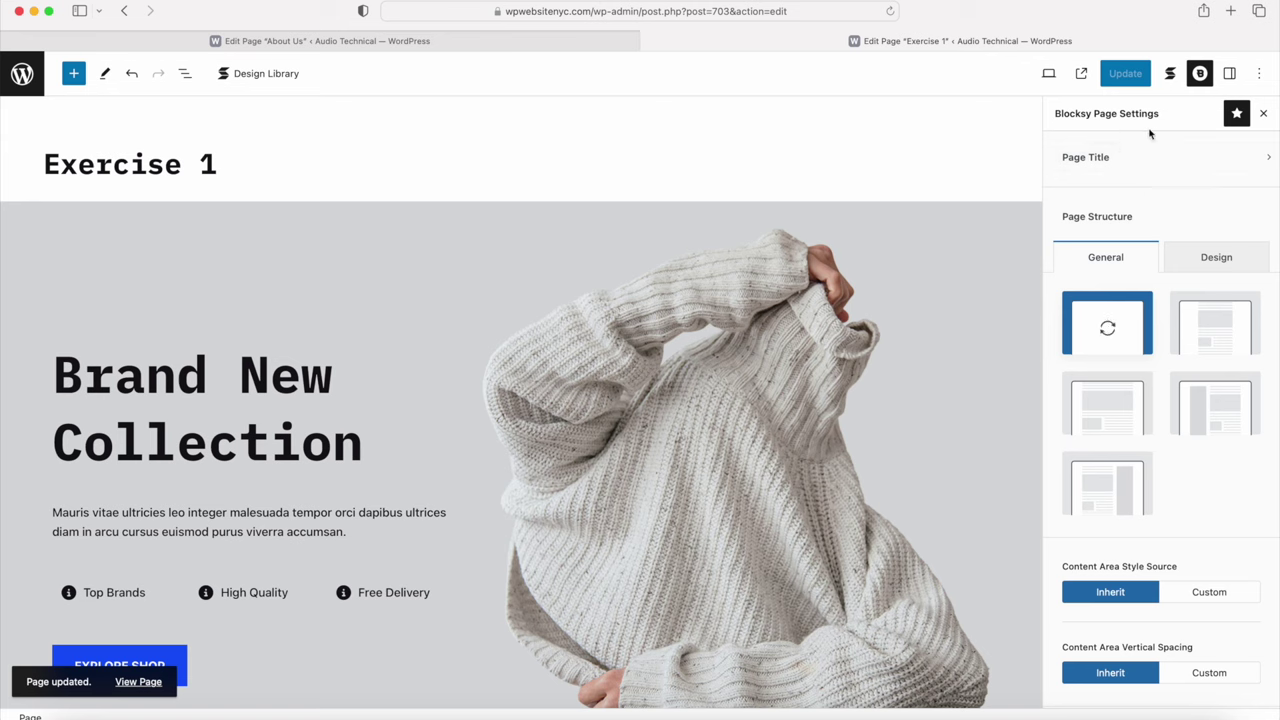
{"action": "left_click", "coordinate": [1231, 75]}
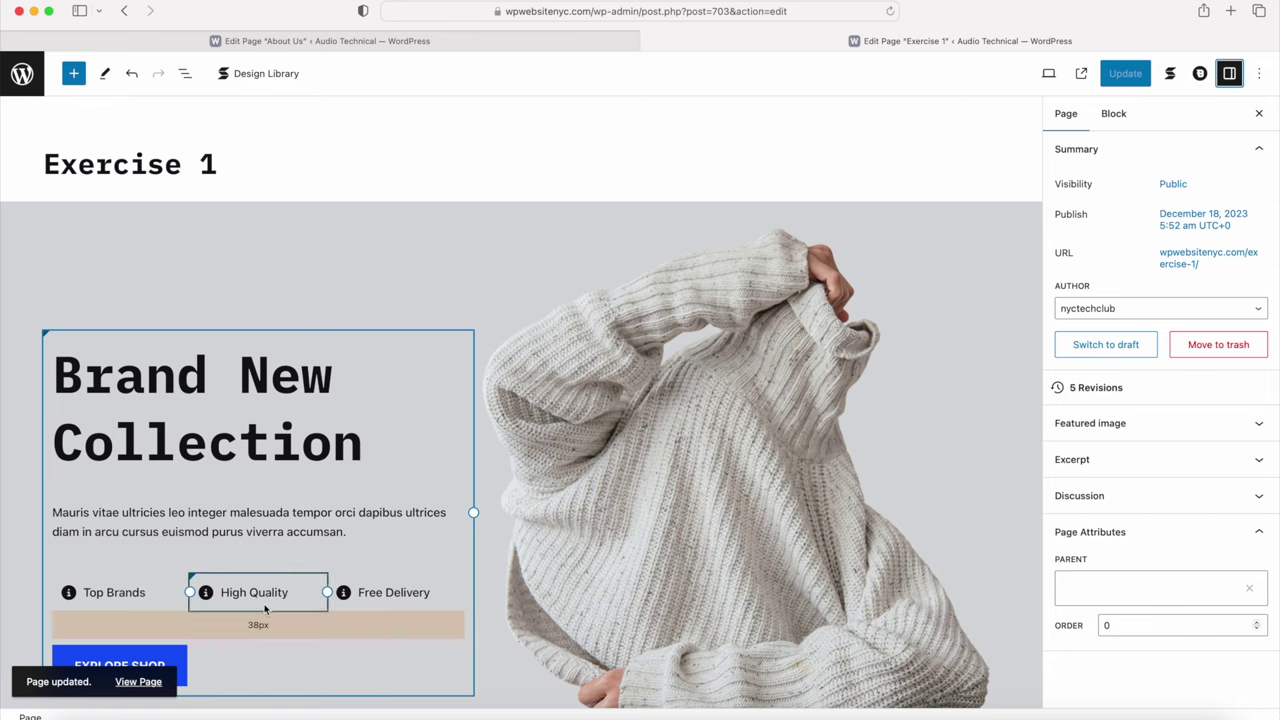
{"action": "left_click", "coordinate": [139, 684]}
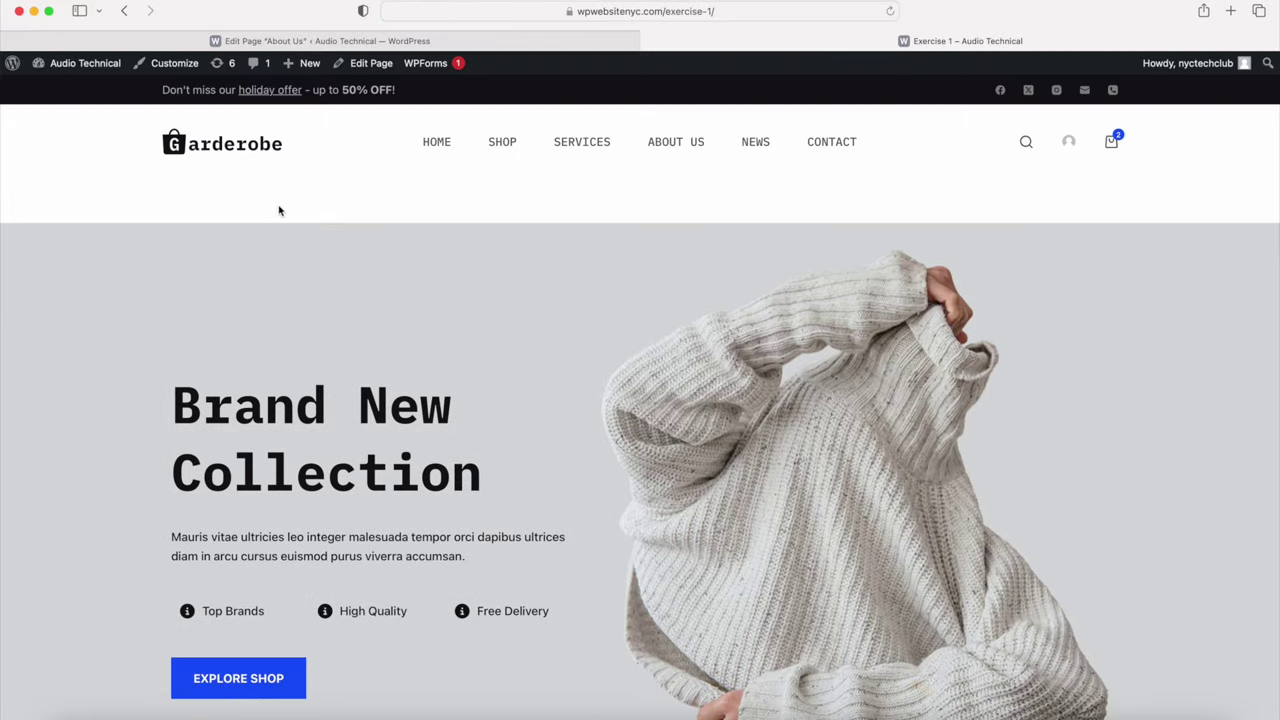
{"action": "scroll", "coordinate": [280, 253], "scroll_direction": "down", "scroll_amount": 5}
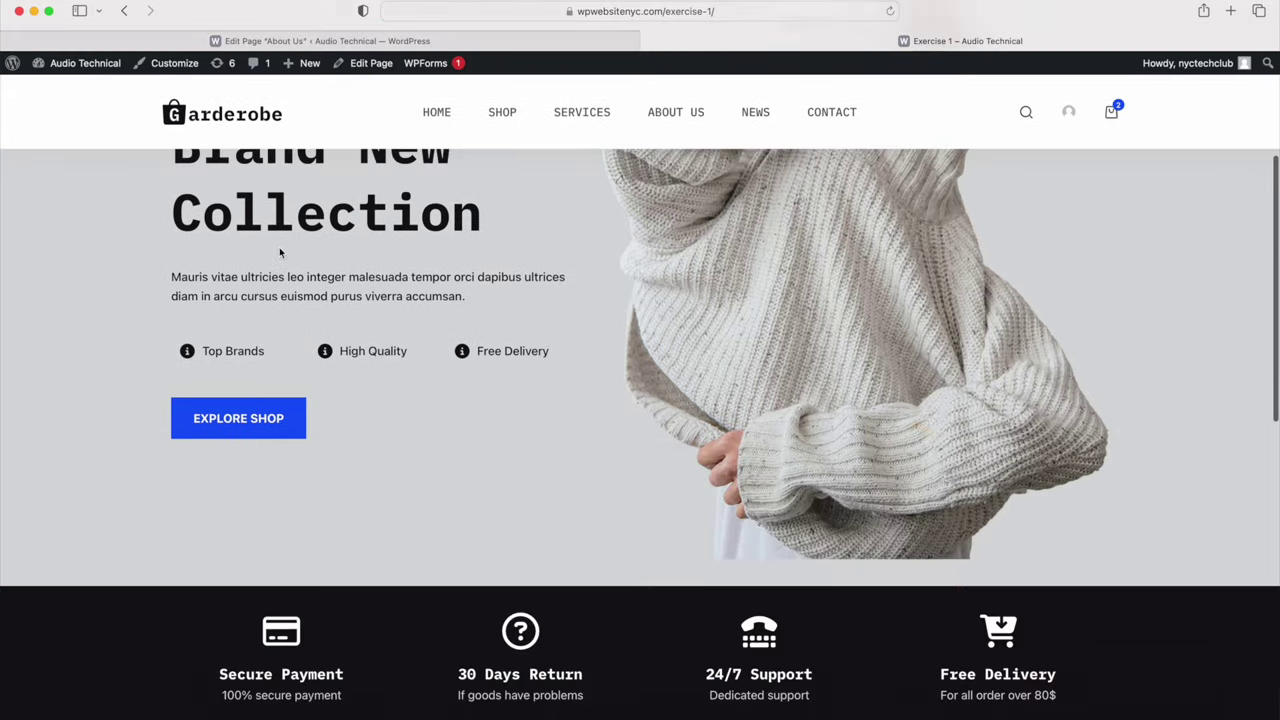
{"action": "scroll", "coordinate": [280, 253], "scroll_direction": "down", "scroll_amount": 5}
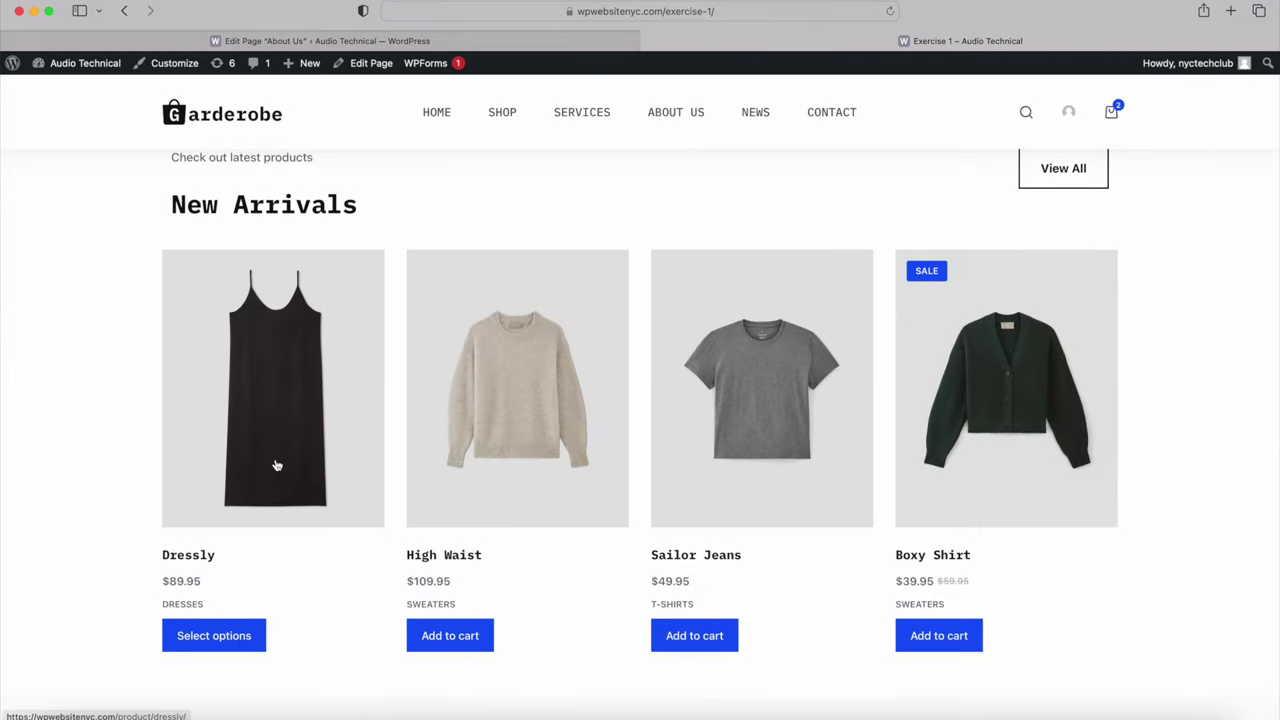
{"action": "scroll", "coordinate": [277, 465], "scroll_direction": "up", "scroll_amount": 10}
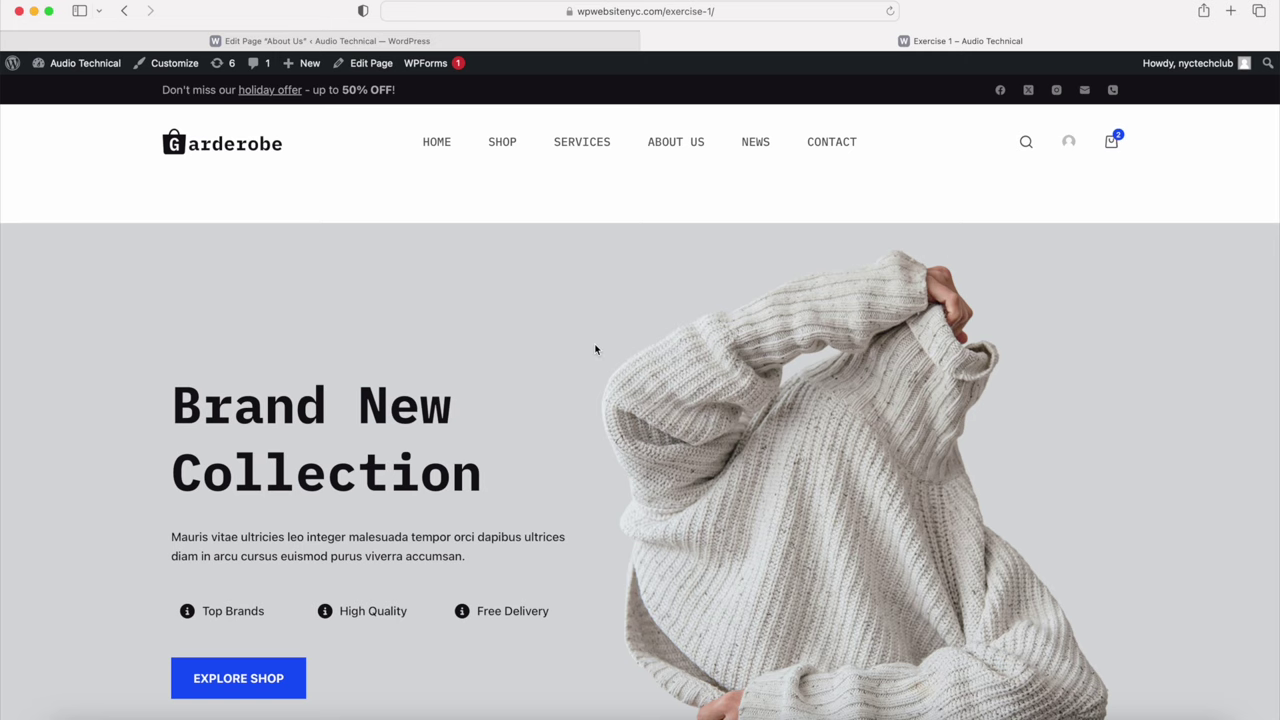
{"action": "scroll", "coordinate": [595, 349], "scroll_direction": "down", "scroll_amount": 6}
{"action": "scroll", "coordinate": [548, 547], "scroll_direction": "up", "scroll_amount": 6}
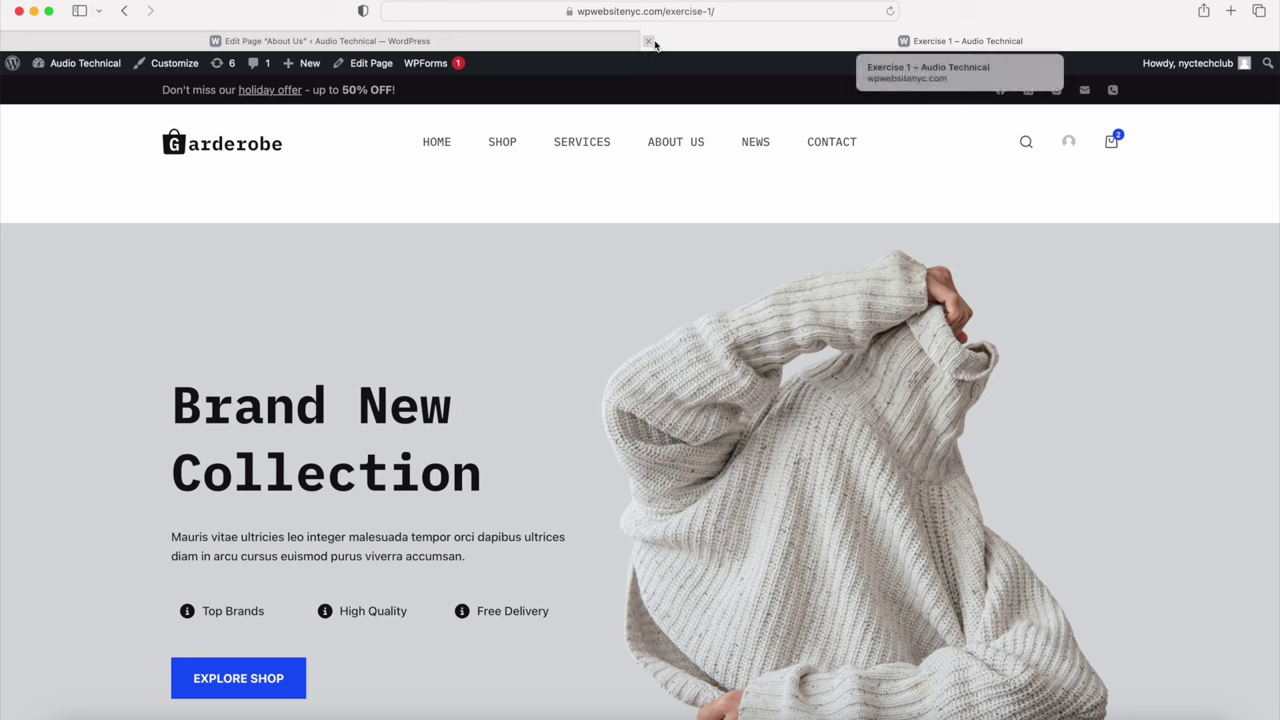
Step: In All Pages, tick Exercise 1, Home — Draft, Homepage, Homepage Exercise and Homepage Practice
{"action": "mouse_move", "coordinate": [95, 66]}
{"action": "left_click", "coordinate": [81, 92]}
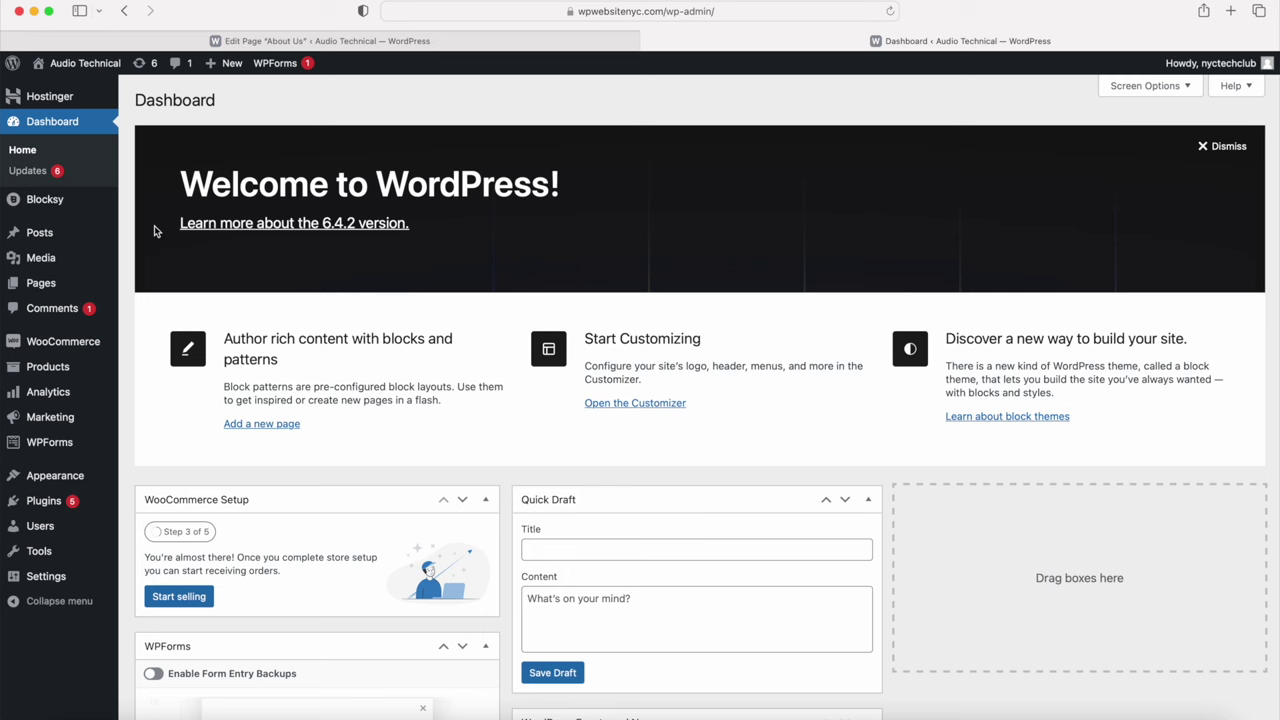
{"action": "mouse_move", "coordinate": [59, 285]}
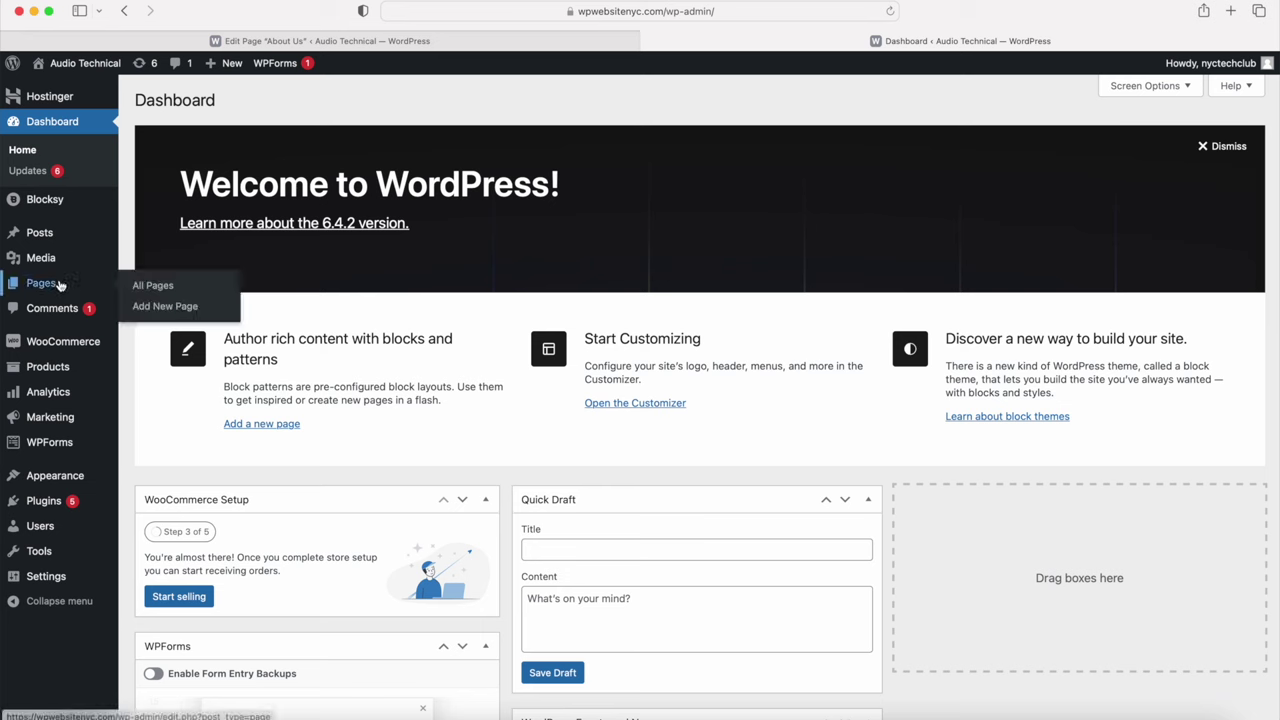
{"action": "left_click", "coordinate": [163, 289]}
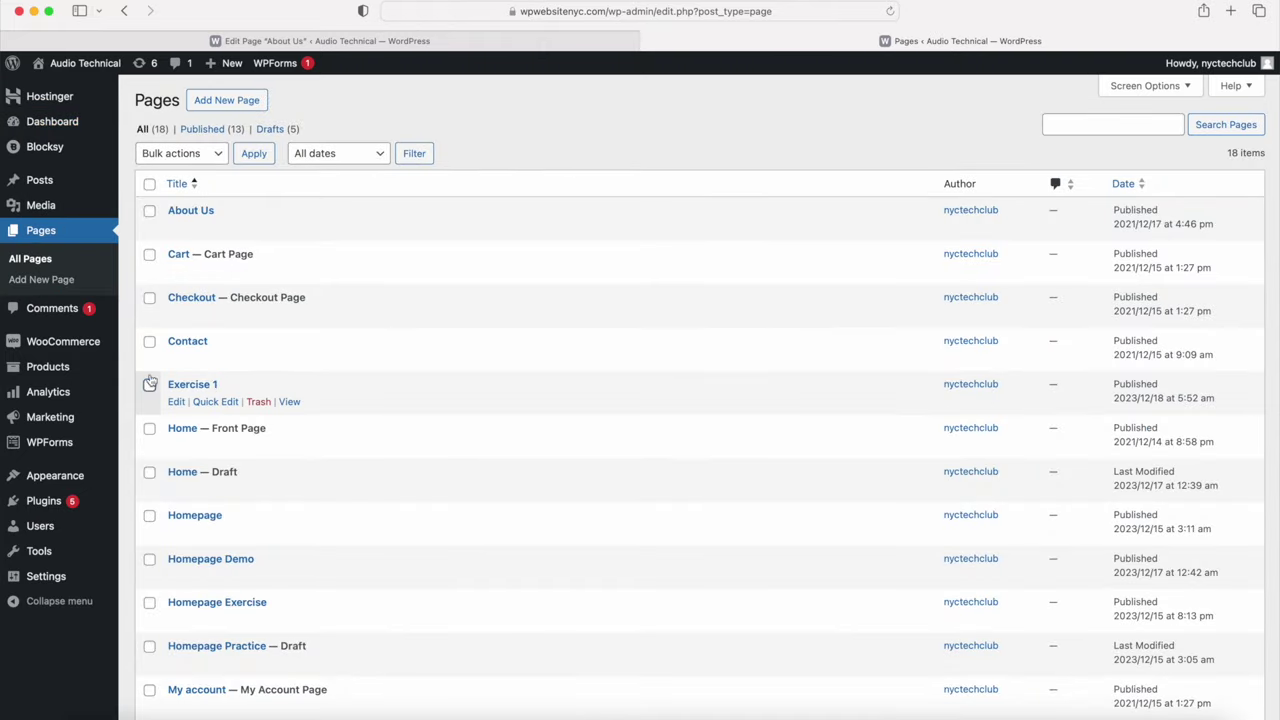
{"action": "left_click", "coordinate": [149, 385]}
{"action": "left_click", "coordinate": [150, 473]}
{"action": "left_click", "coordinate": [149, 516]}
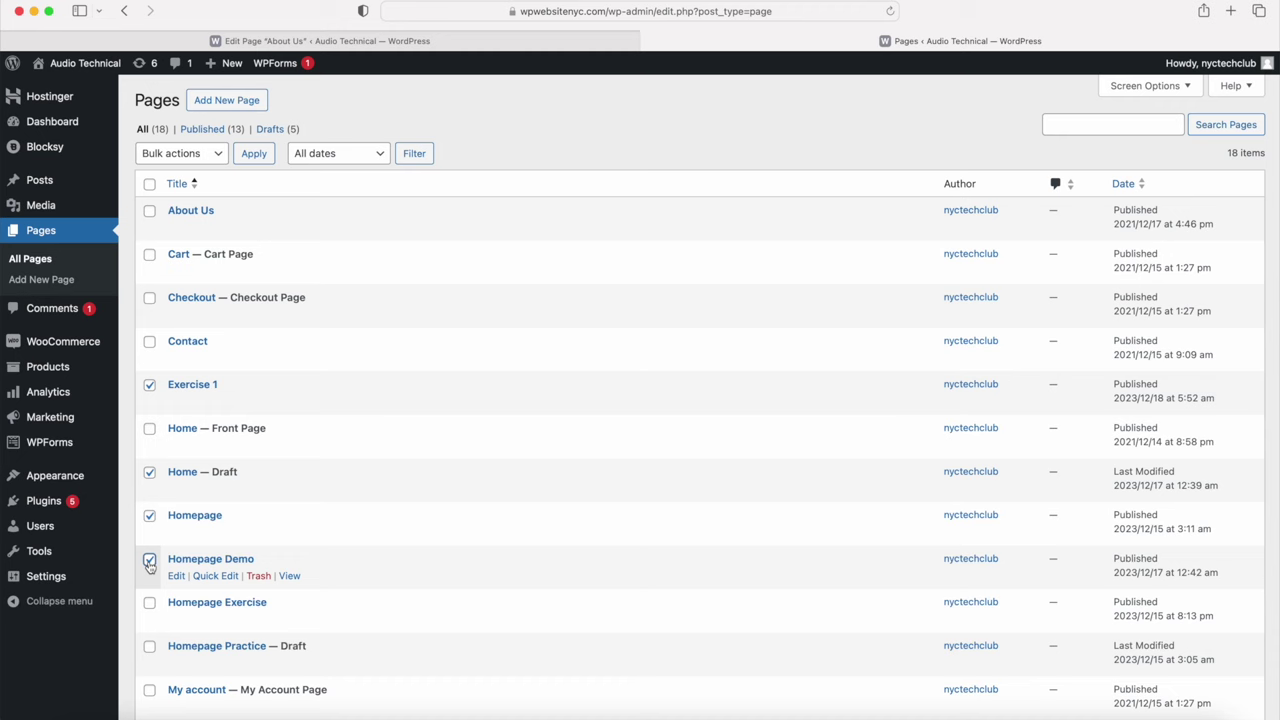
{"action": "left_click", "coordinate": [149, 603]}
{"action": "scroll", "coordinate": [149, 606], "scroll_direction": "down", "scroll_amount": 2}
{"action": "left_click", "coordinate": [149, 559]}
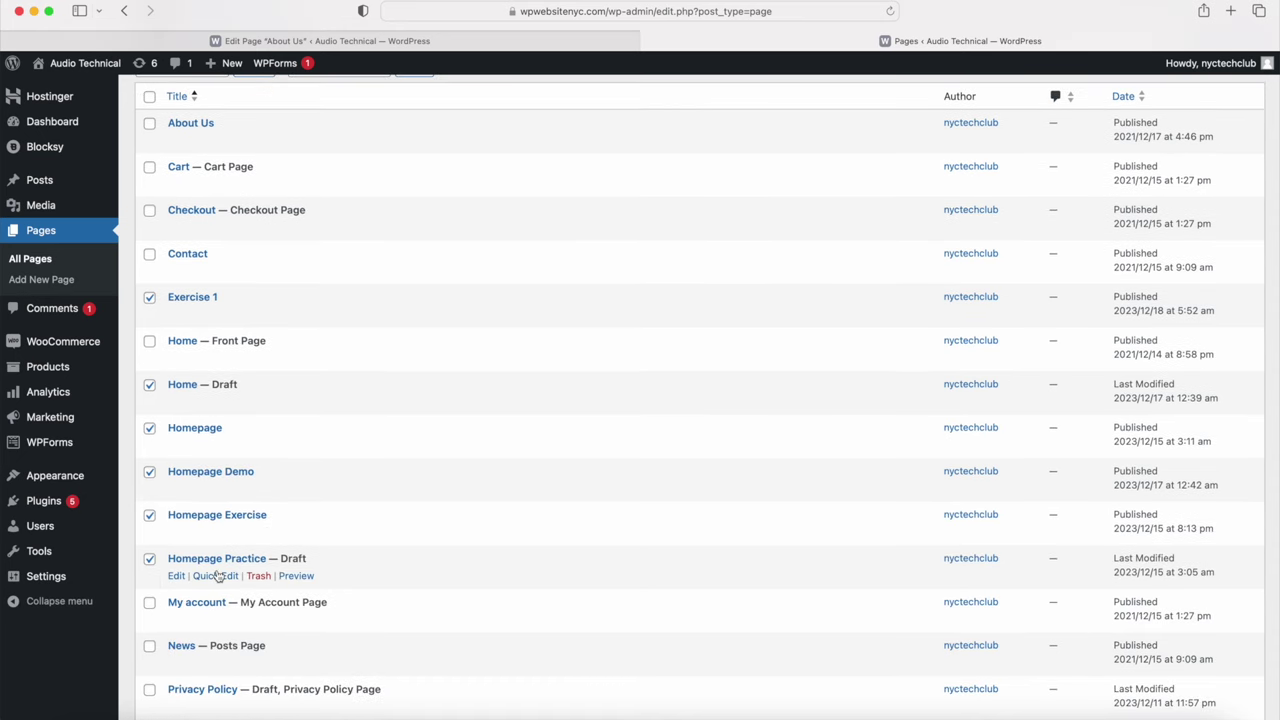
{"action": "scroll", "coordinate": [215, 578], "scroll_direction": "up", "scroll_amount": 2}
Step: Move the ticked pages to the Trash with the Move to Trash bulk action
{"action": "left_click", "coordinate": [206, 150]}
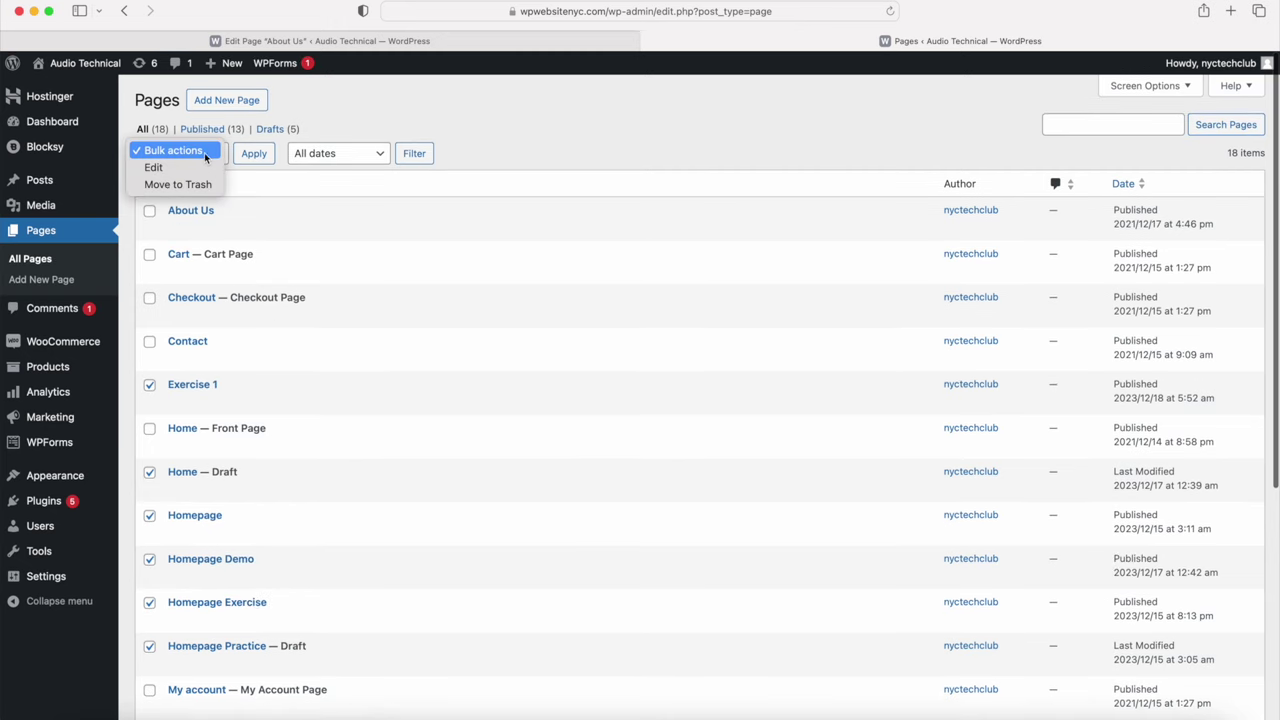
{"action": "left_click", "coordinate": [185, 182]}
{"action": "left_click", "coordinate": [253, 155]}
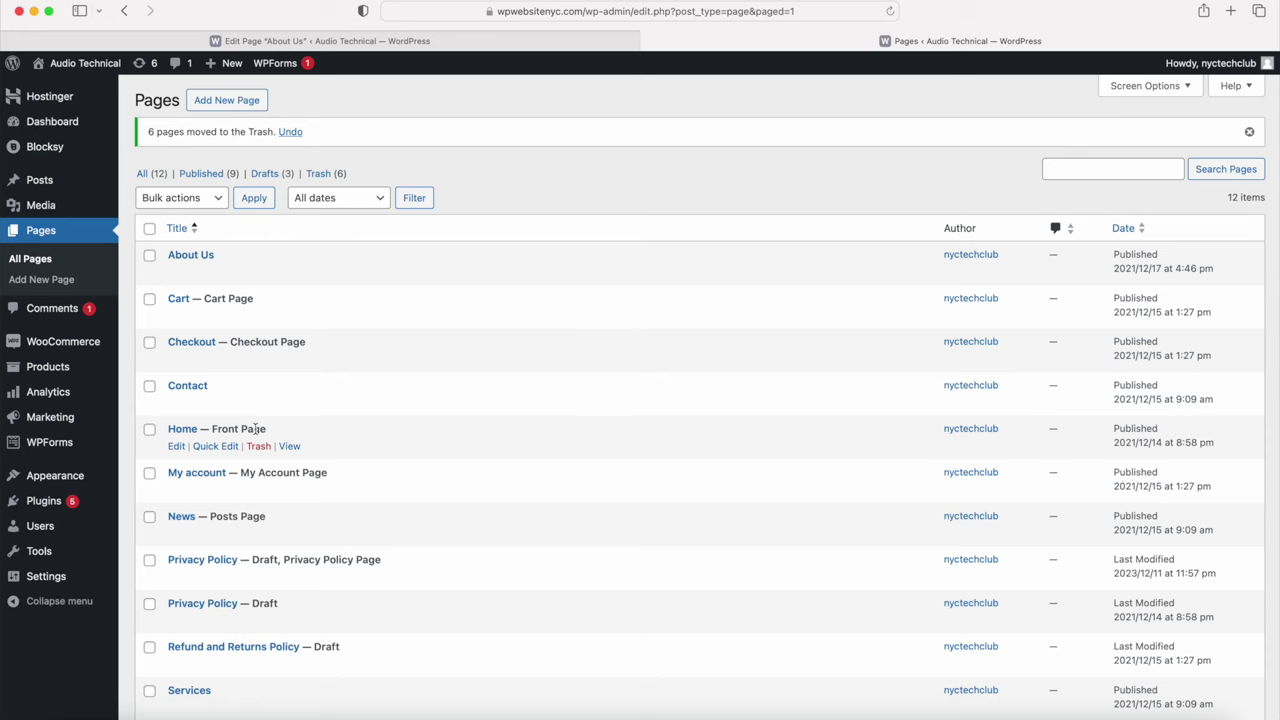
Step: Edit Home — Front Page and scroll down to its Jackets, Sweaters and Accessories category cards
{"action": "left_click", "coordinate": [177, 447]}
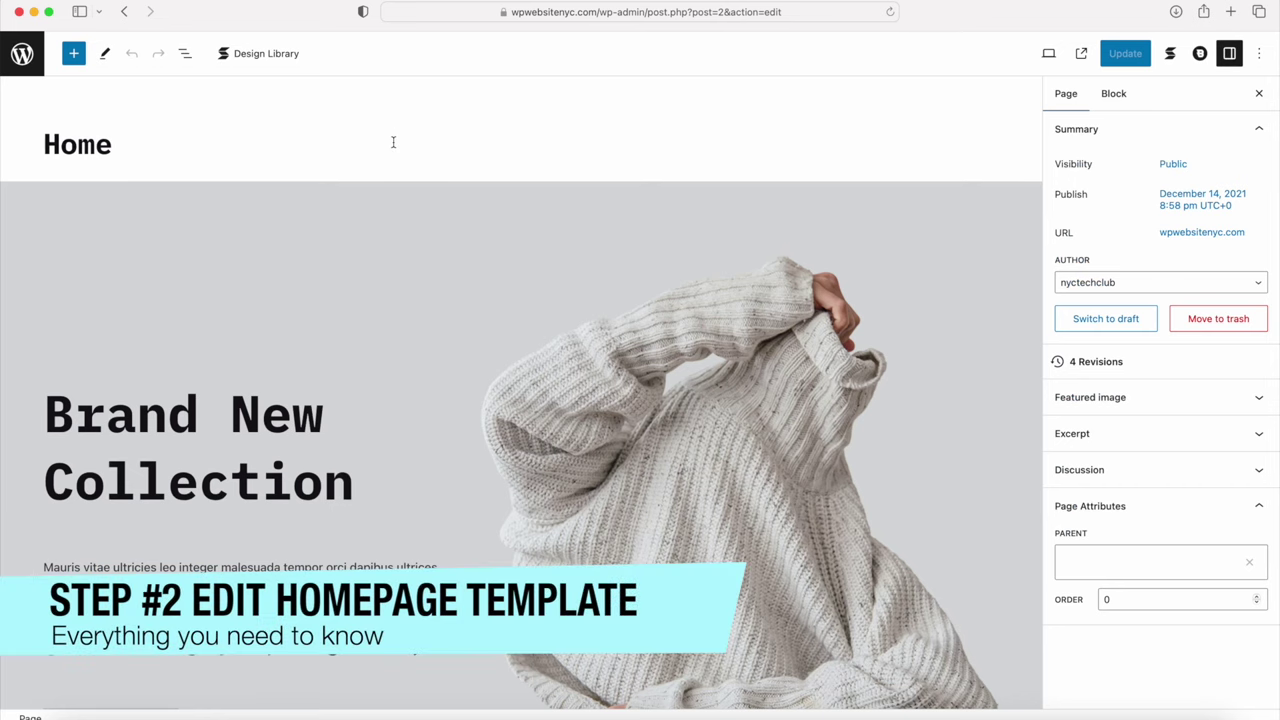
{"action": "scroll", "coordinate": [393, 142], "scroll_direction": "down", "scroll_amount": 6}
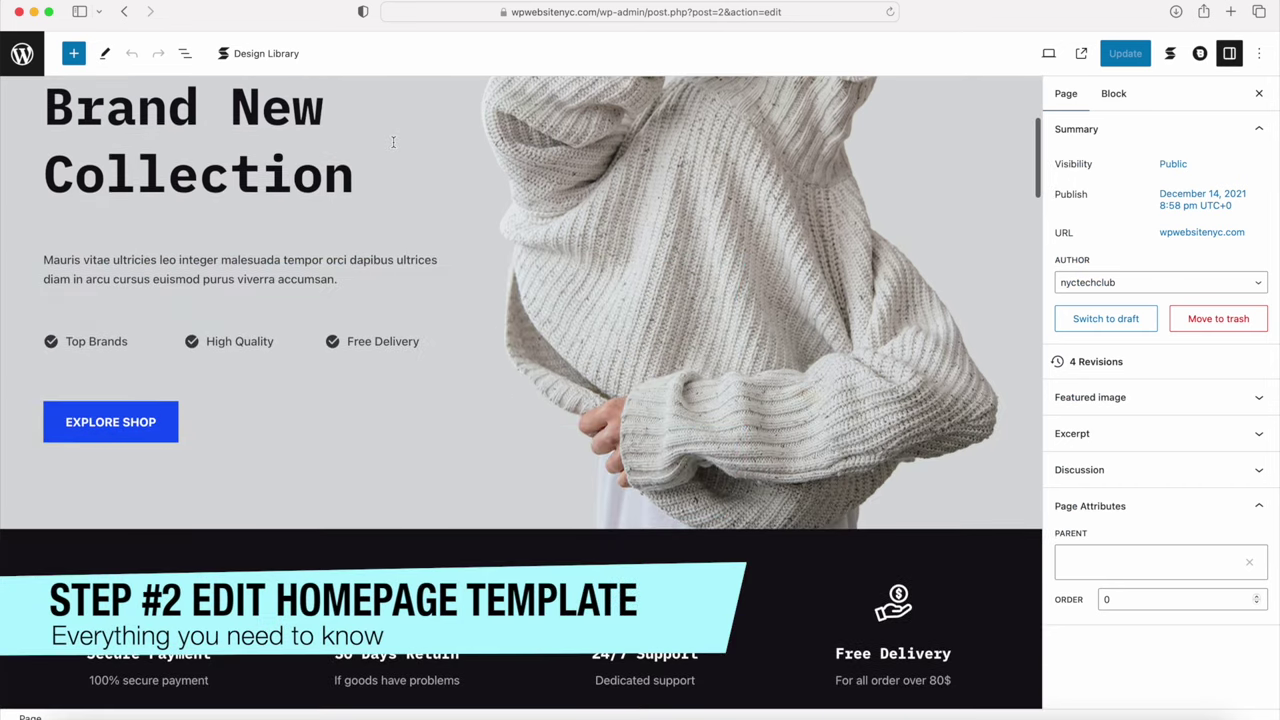
{"action": "scroll", "coordinate": [393, 142], "scroll_direction": "down", "scroll_amount": 9}
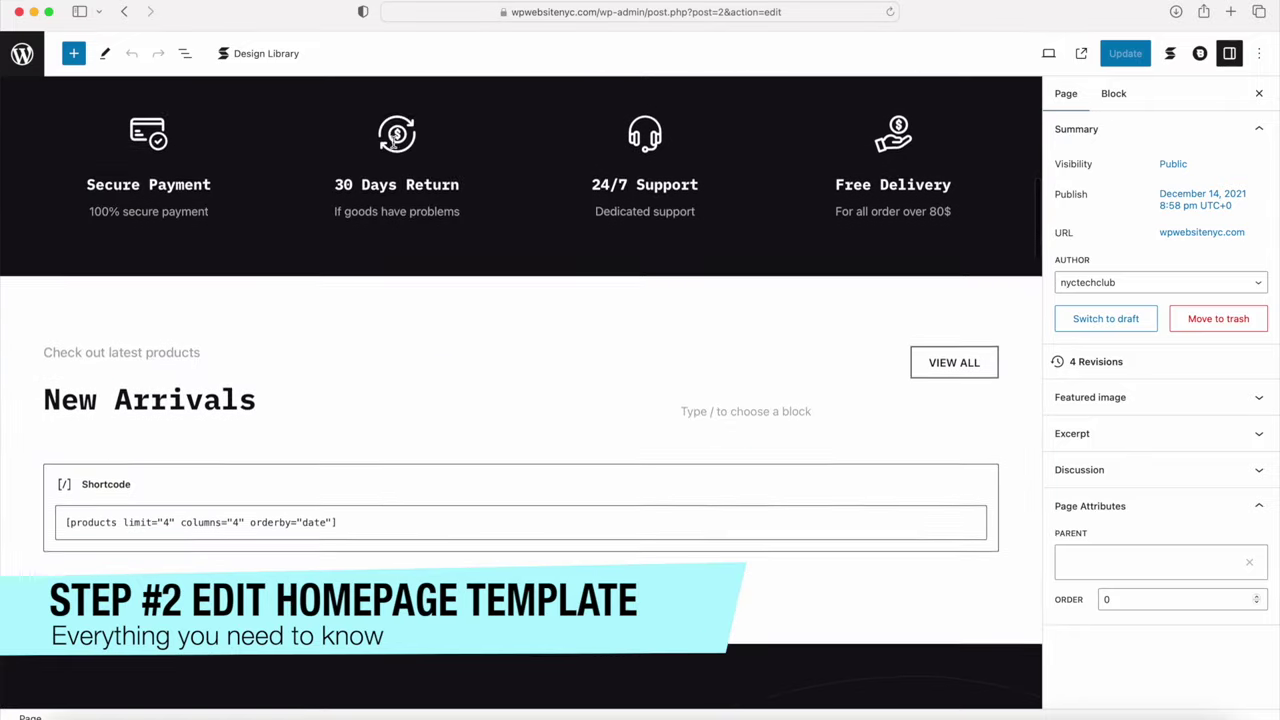
{"action": "left_click", "coordinate": [677, 207]}
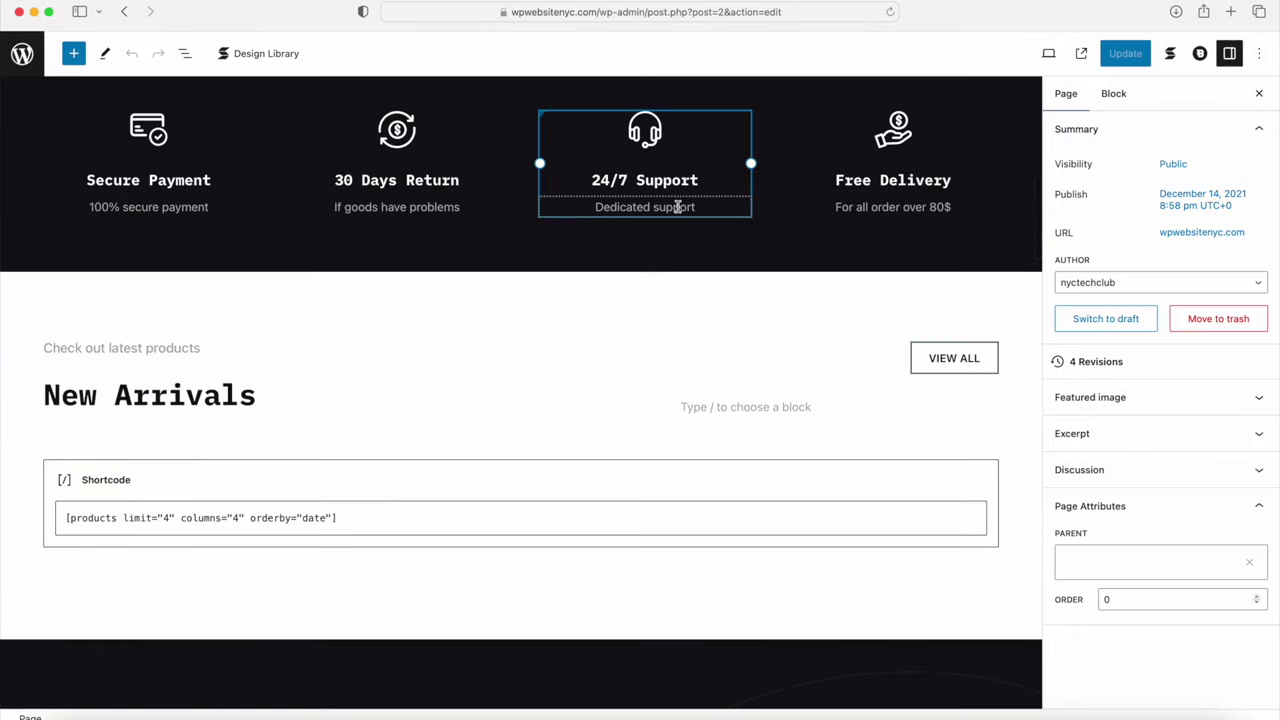
{"action": "scroll", "coordinate": [686, 380], "scroll_direction": "down", "scroll_amount": 8}
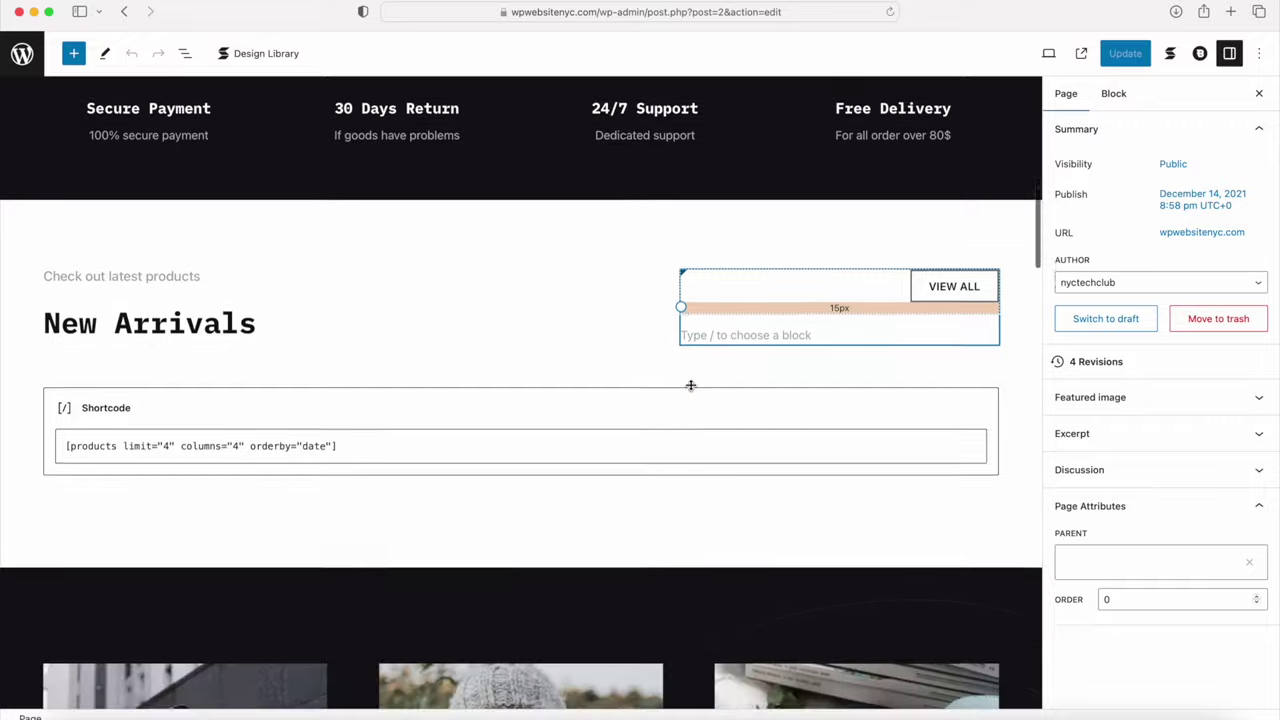
{"action": "left_click", "coordinate": [199, 432]}
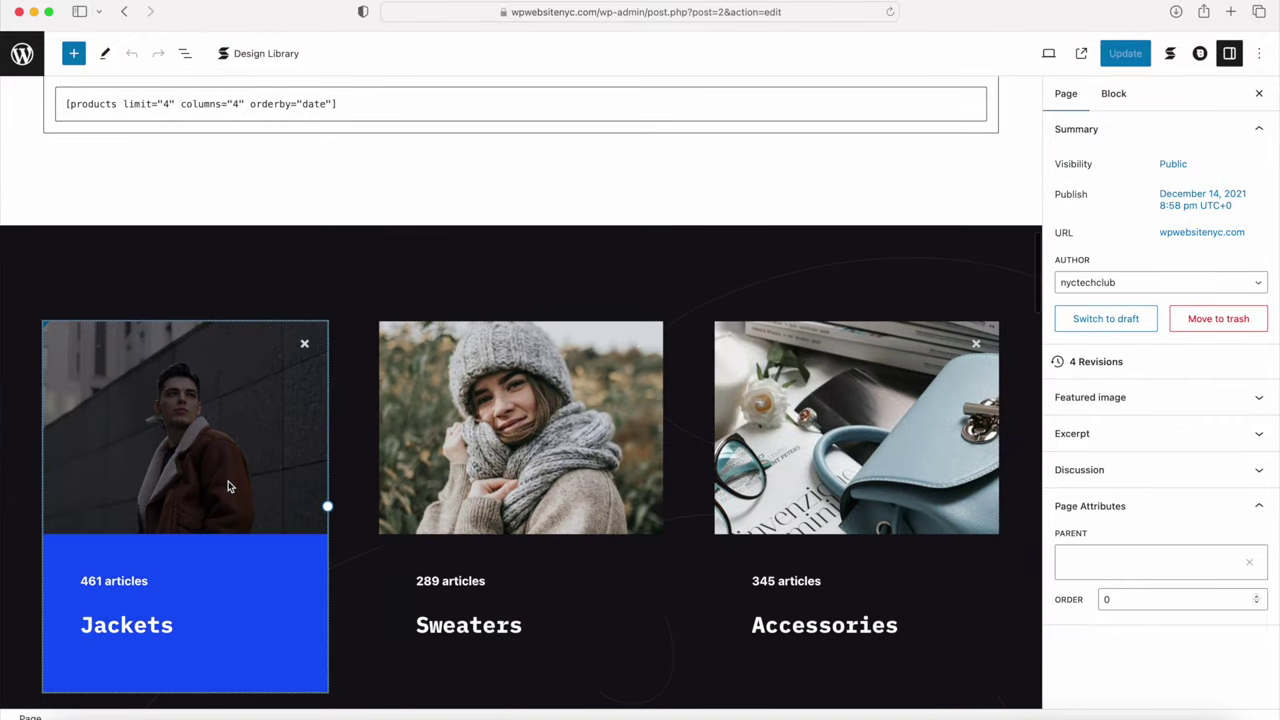
{"action": "scroll", "coordinate": [228, 487], "scroll_direction": "down", "scroll_amount": 4}
{"action": "scroll", "coordinate": [228, 487], "scroll_direction": "down", "scroll_amount": 1}
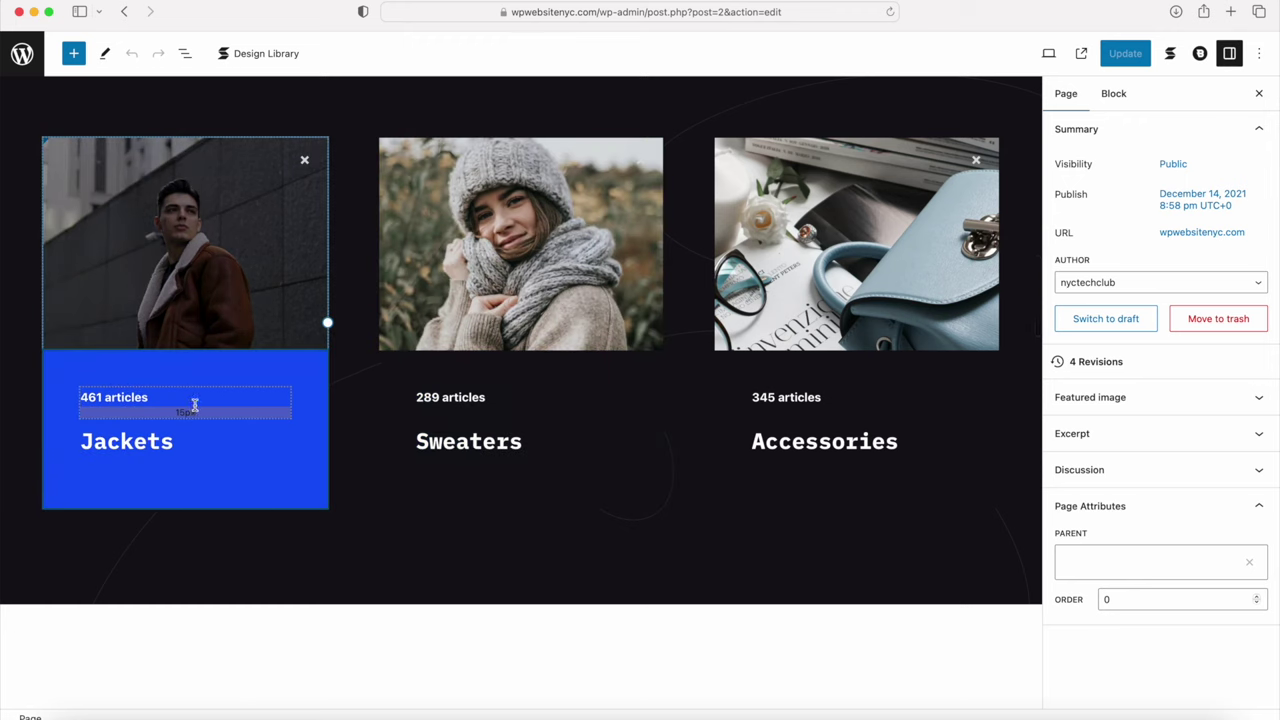
Step: Delete the 461, 289 and 345 articles count lines from the three category cards
{"action": "left_click", "coordinate": [258, 391]}
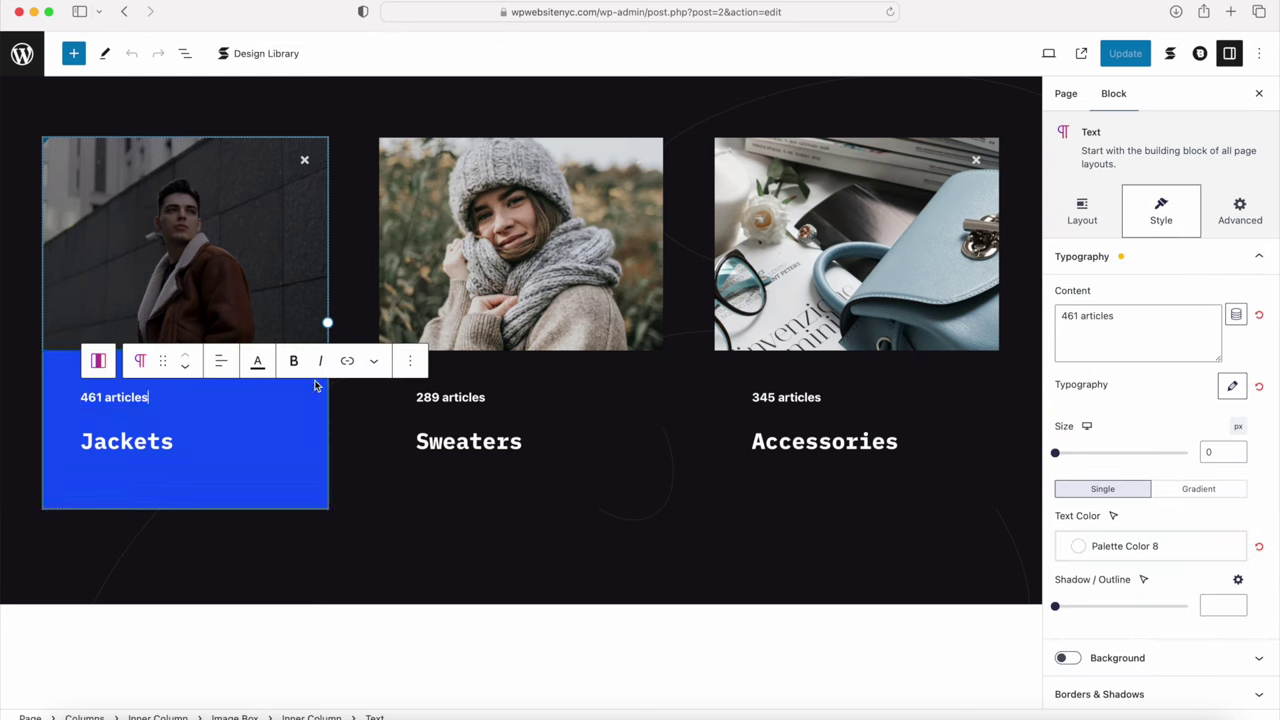
{"action": "left_click", "coordinate": [410, 361]}
{"action": "scroll", "coordinate": [480, 605], "scroll_direction": "down", "scroll_amount": 1}
{"action": "left_click", "coordinate": [430, 706]}
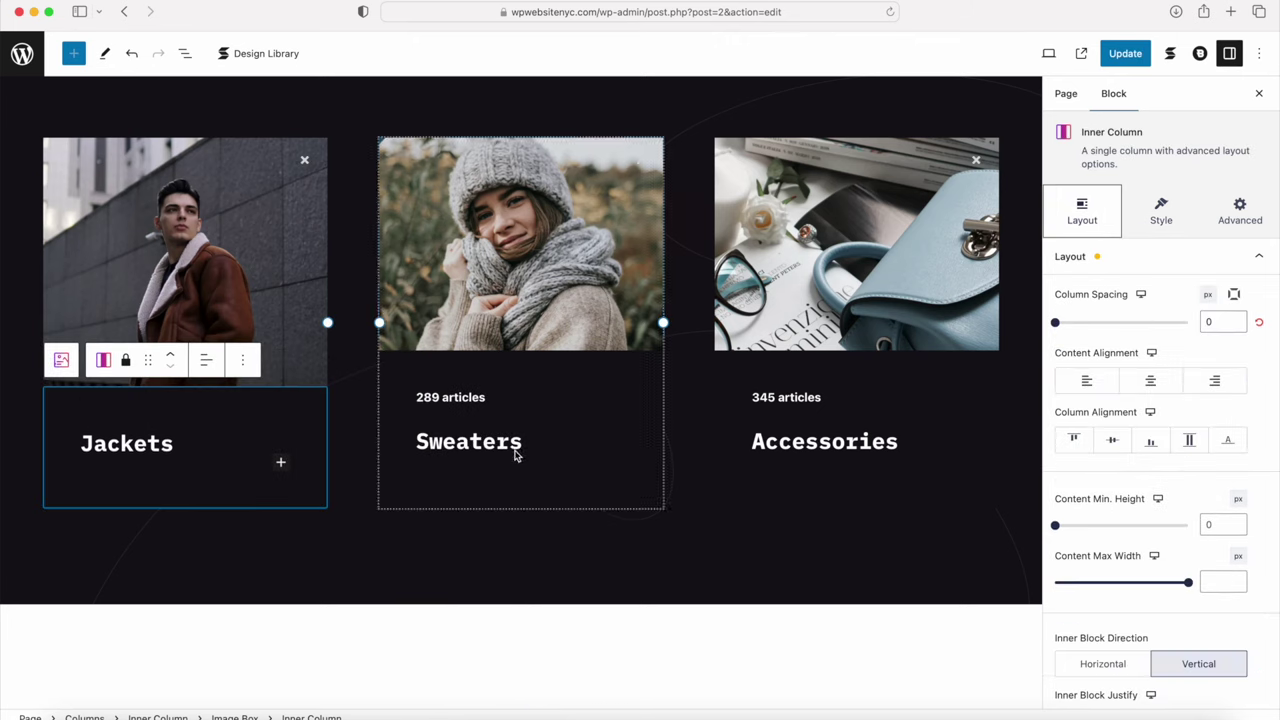
{"action": "left_click", "coordinate": [606, 397]}
{"action": "left_click", "coordinate": [744, 362]}
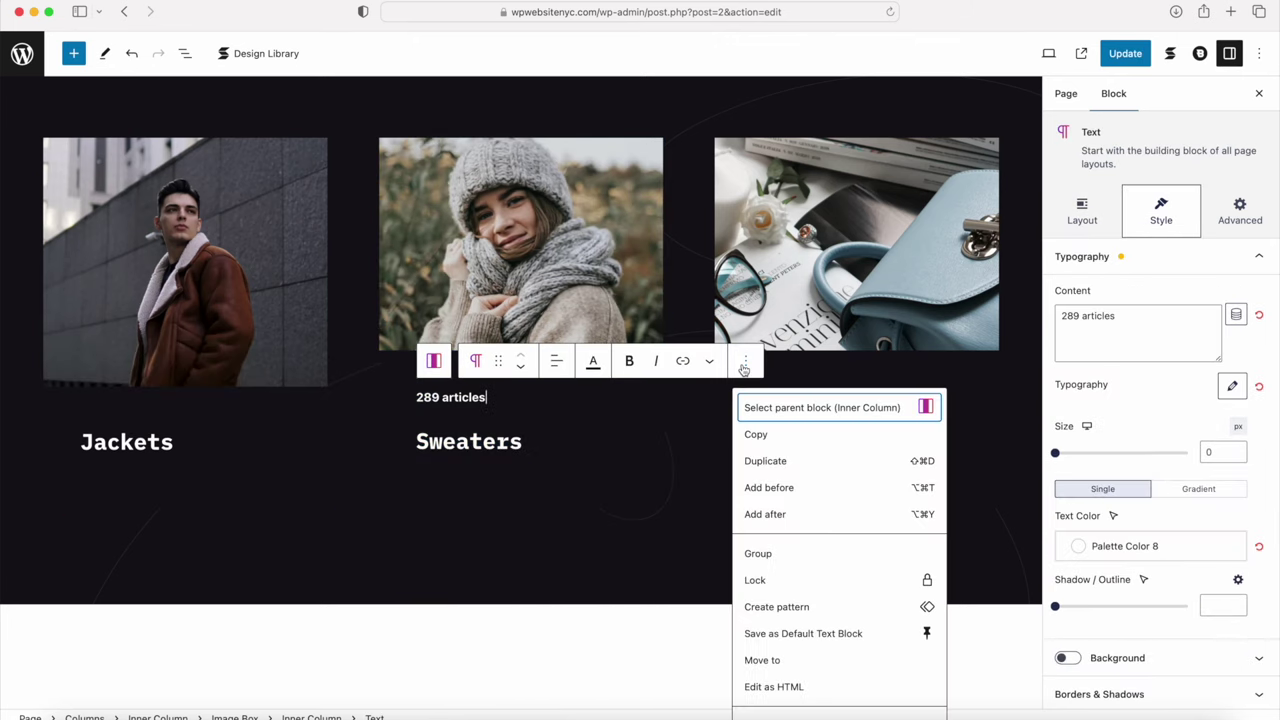
{"action": "scroll", "coordinate": [800, 614], "scroll_direction": "down", "scroll_amount": 1}
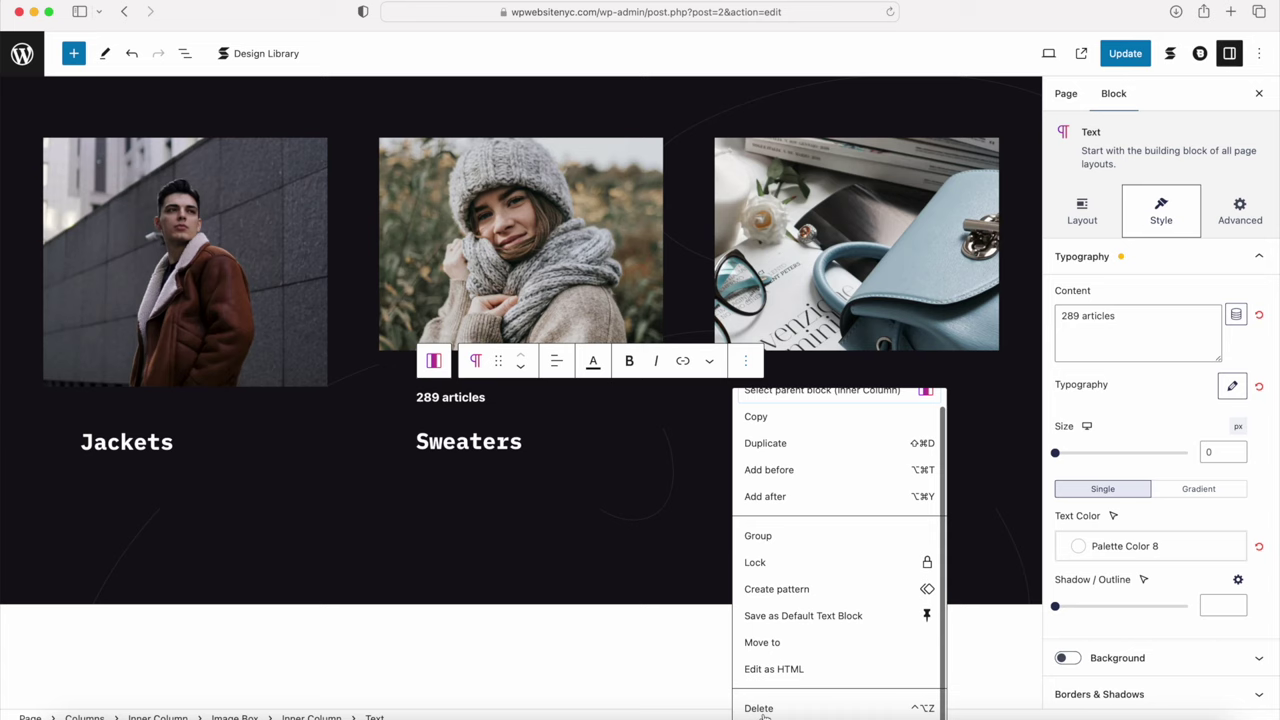
{"action": "left_click", "coordinate": [759, 708]}
{"action": "left_click", "coordinate": [871, 396]}
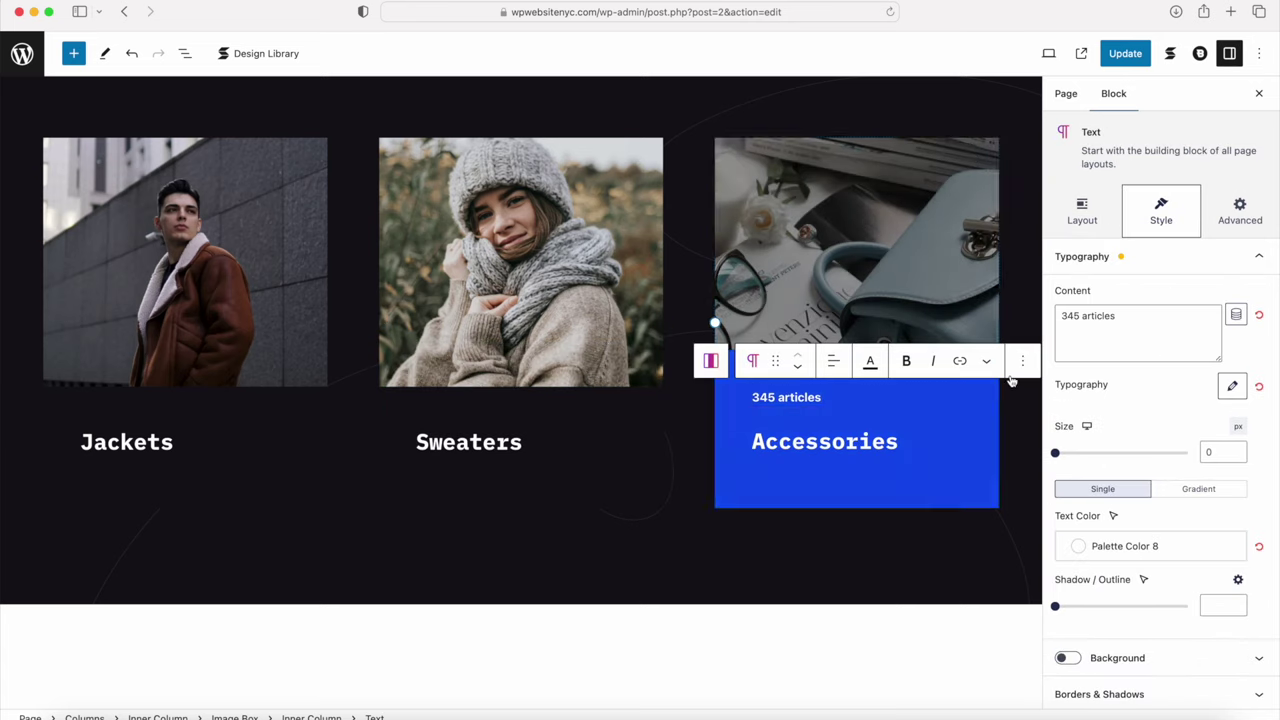
{"action": "left_click", "coordinate": [1022, 361]}
{"action": "scroll", "coordinate": [1070, 605], "scroll_direction": "down", "scroll_amount": 1}
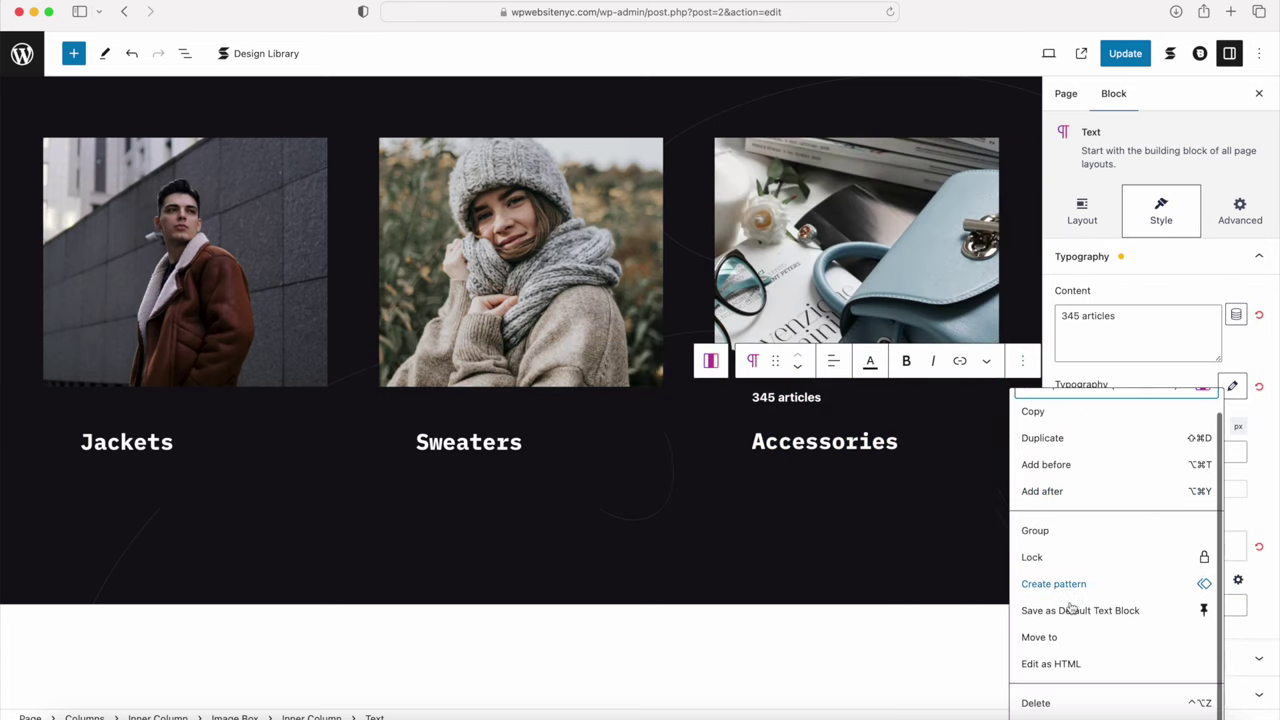
{"action": "left_click", "coordinate": [1037, 705]}
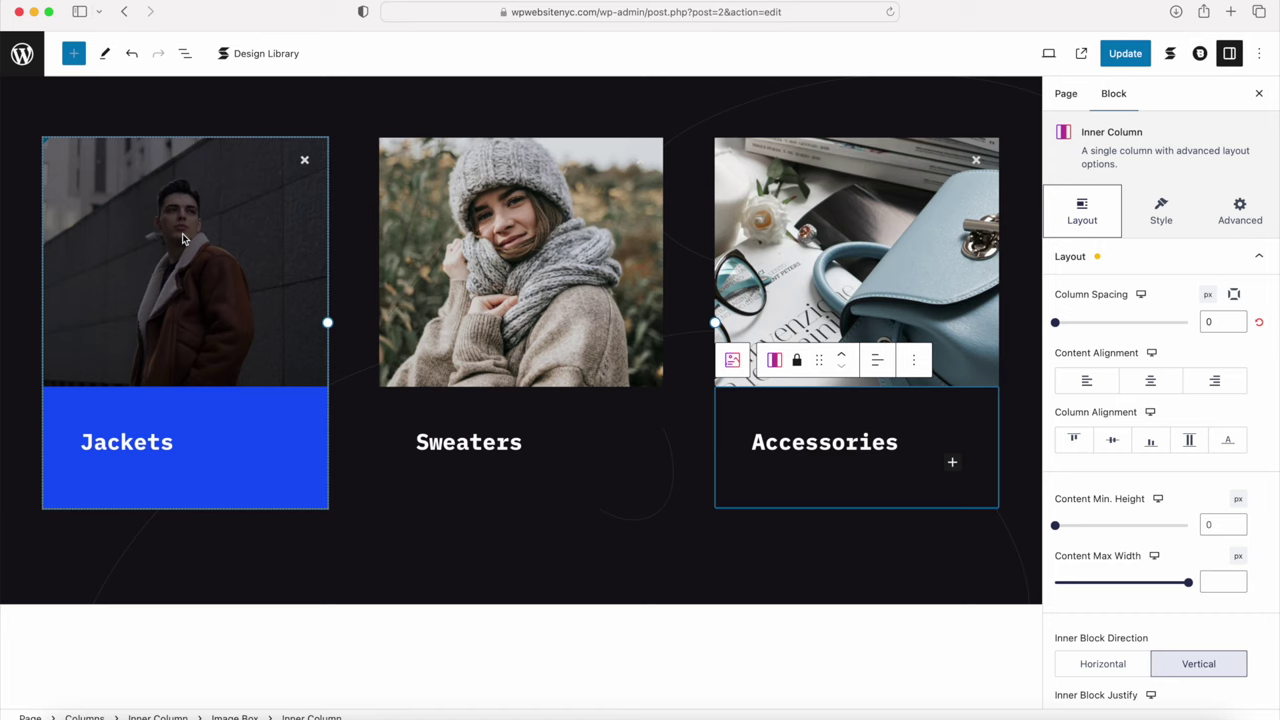
{"action": "left_click", "coordinate": [150, 300]}
Step: Upload new photos and replace the Jackets image with the camel coat 1.jpg
{"action": "left_click", "coordinate": [1145, 524]}
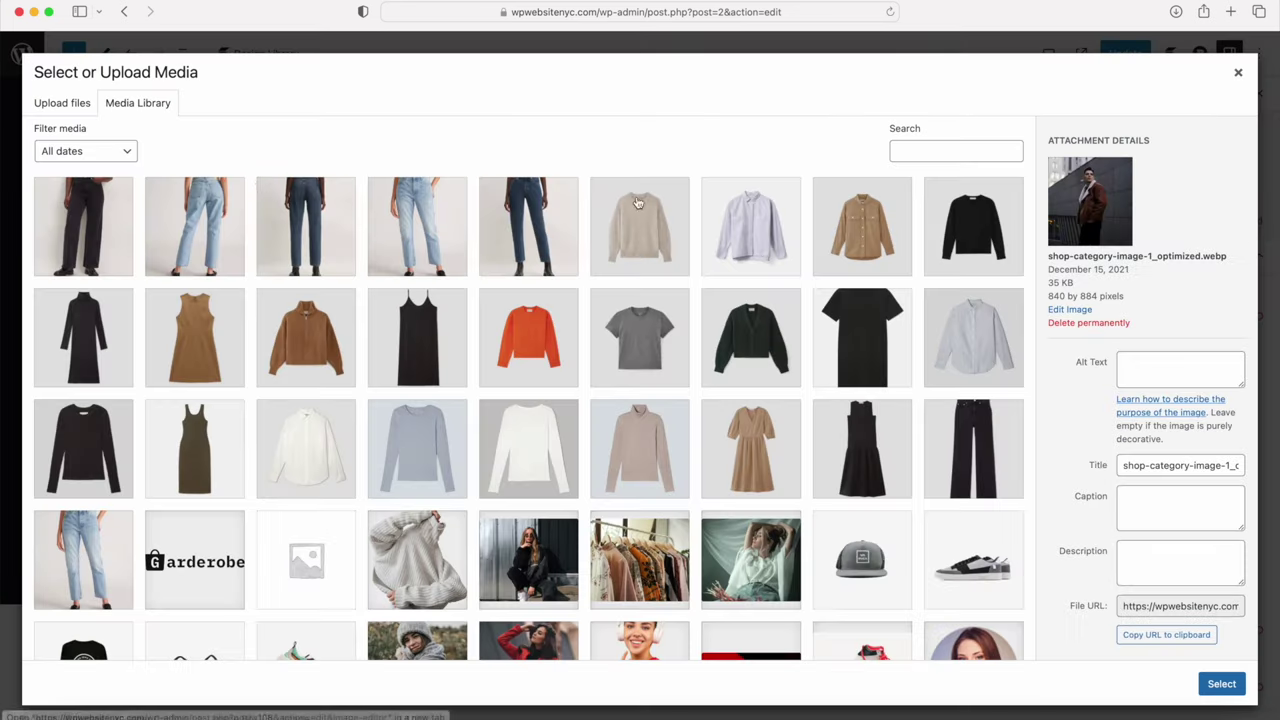
{"action": "left_click", "coordinate": [56, 104]}
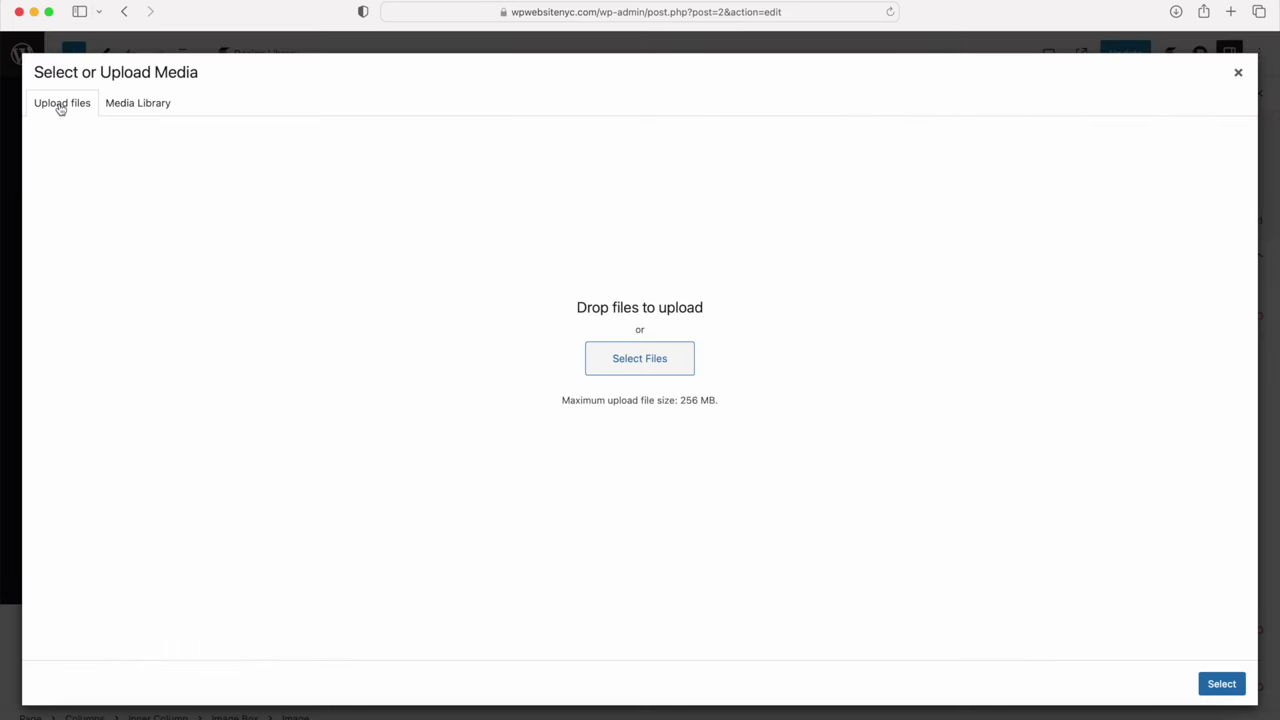
{"action": "left_click", "coordinate": [640, 356]}
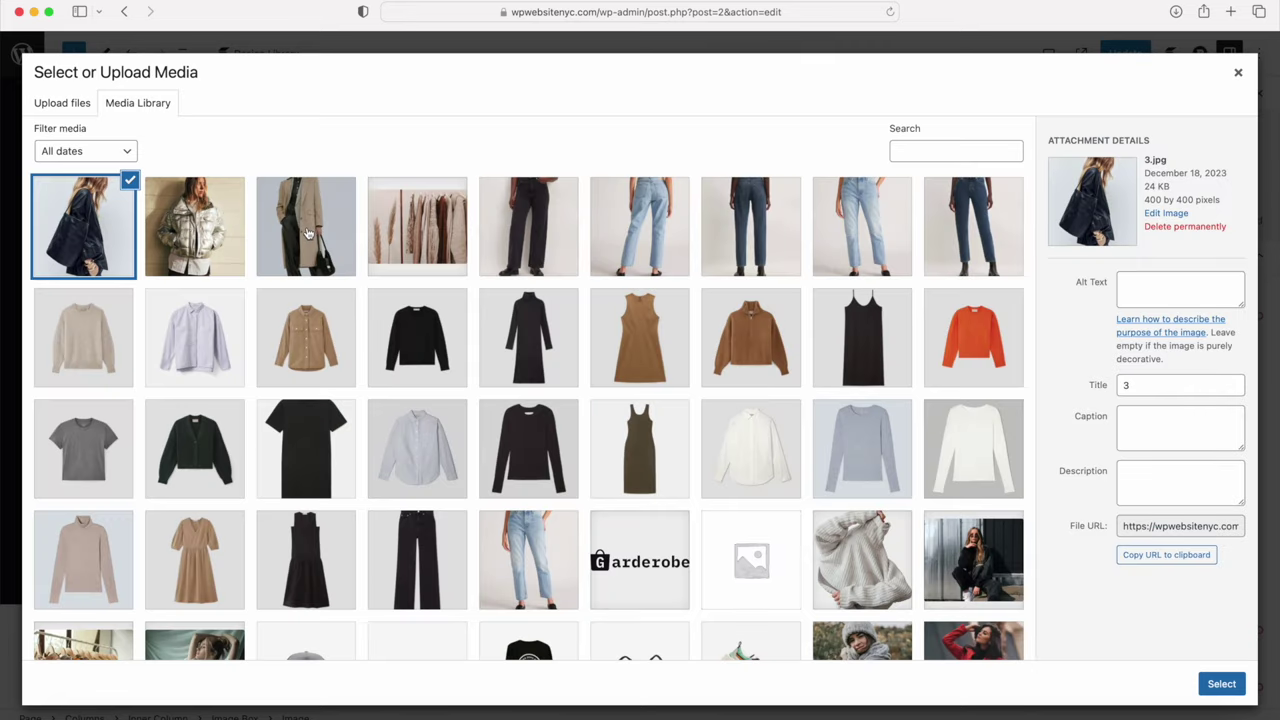
{"action": "left_click", "coordinate": [322, 230]}
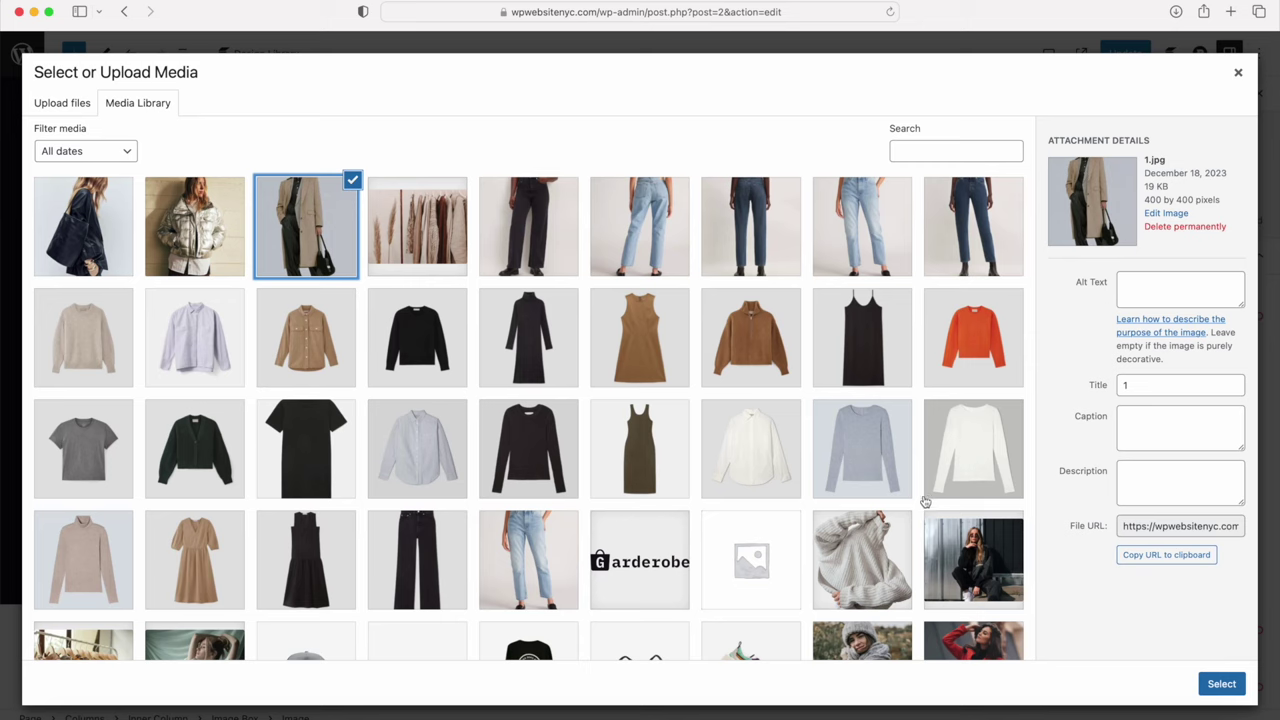
{"action": "left_click", "coordinate": [1222, 686]}
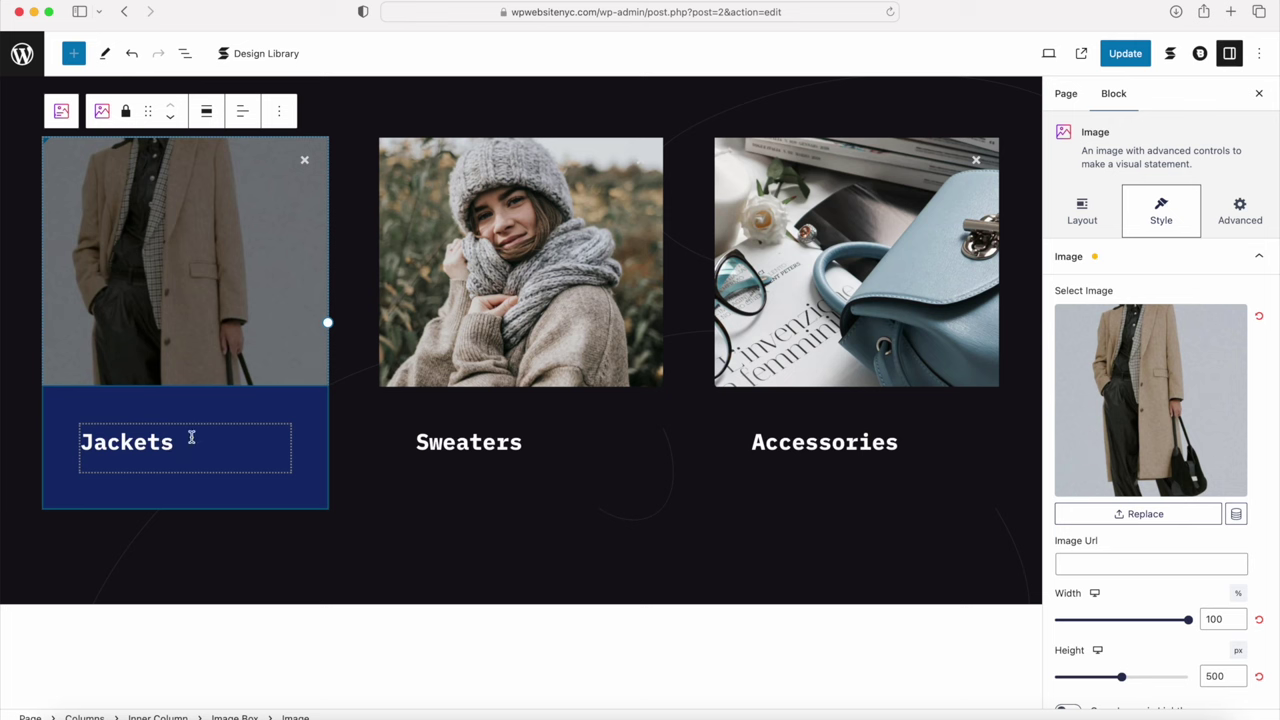
Step: Replace the Sweaters image with the silver puffer 2.jpg and Accessories with the leather bag 3.jpg
{"action": "left_click", "coordinate": [542, 239]}
{"action": "left_click", "coordinate": [1123, 526]}
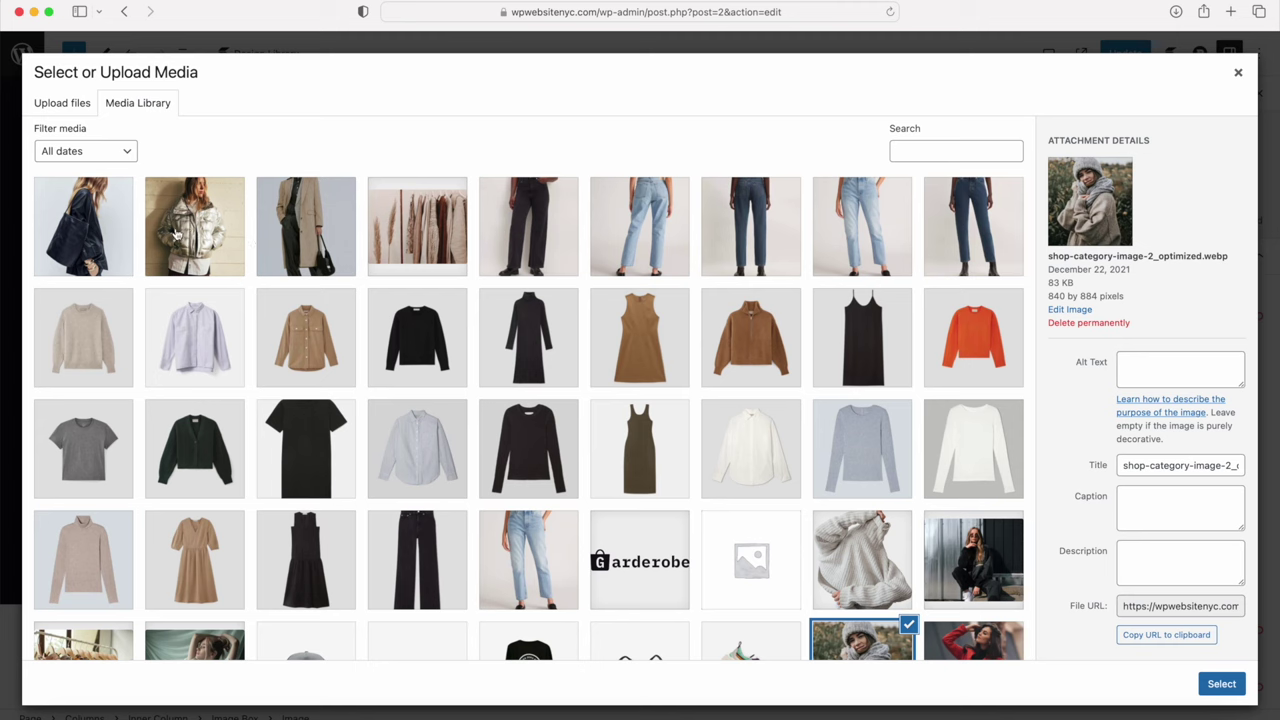
{"action": "left_click", "coordinate": [186, 222]}
{"action": "left_click", "coordinate": [1220, 684]}
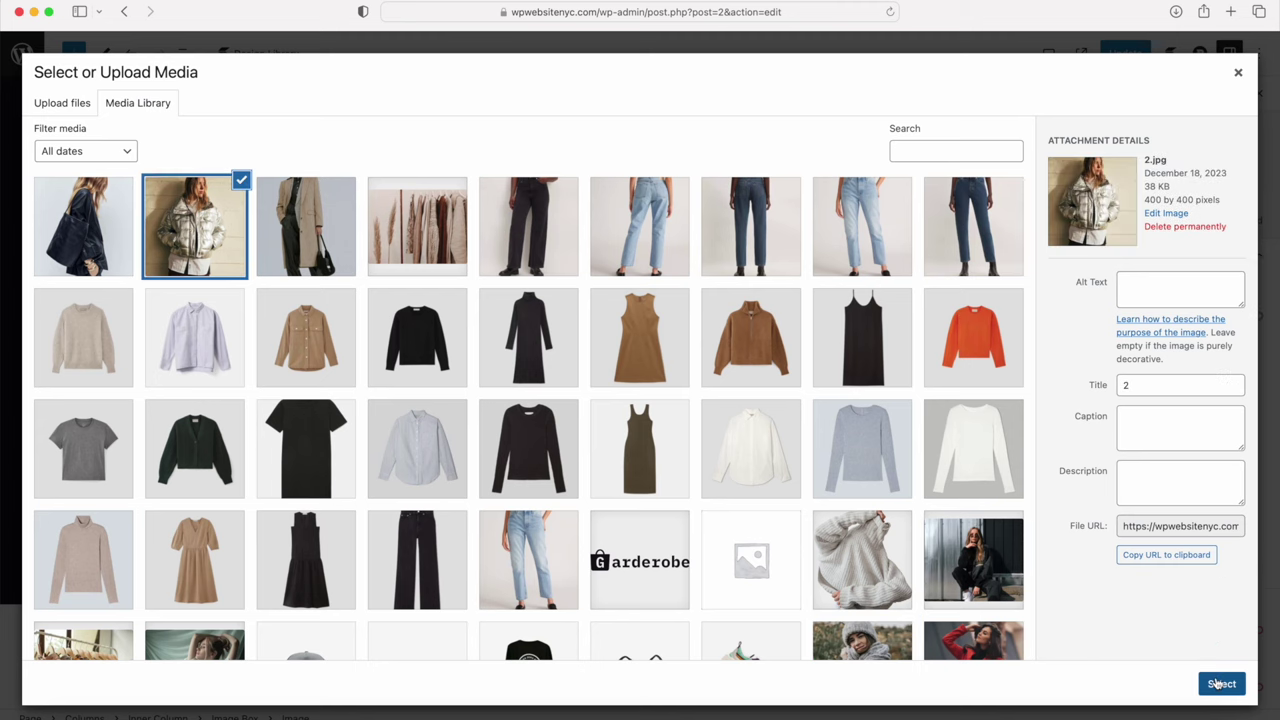
{"action": "left_click", "coordinate": [890, 334]}
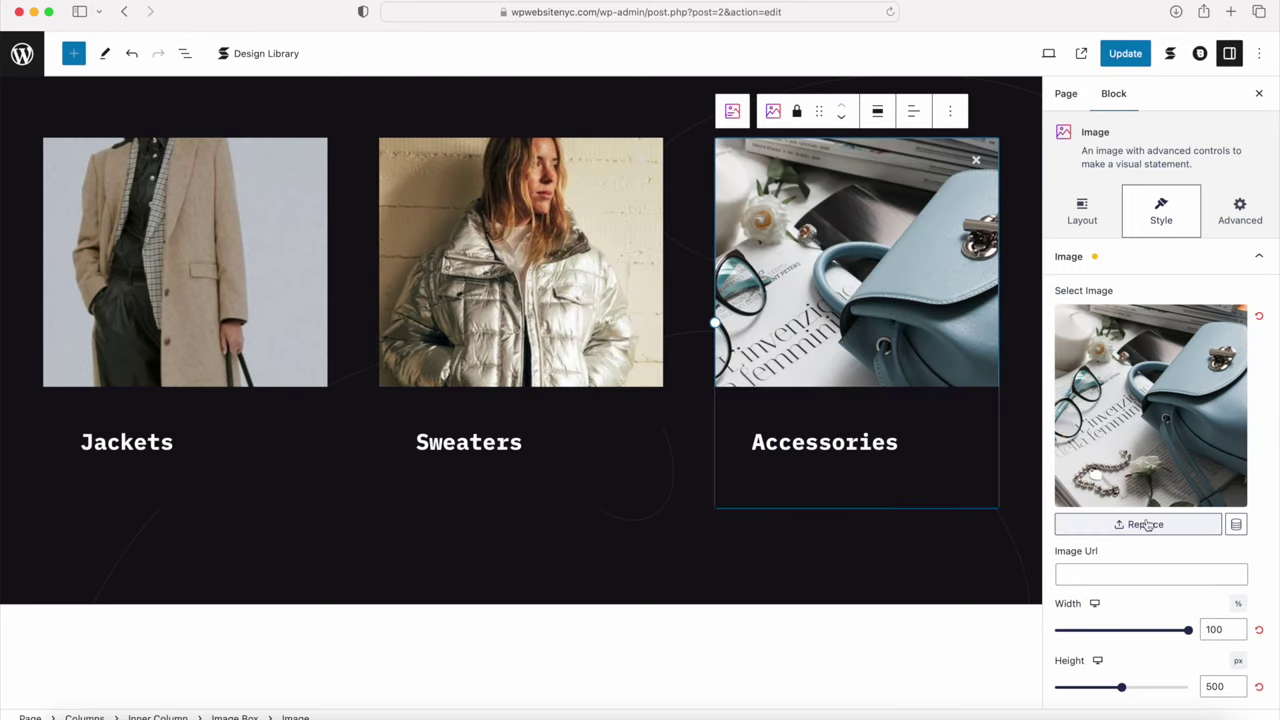
{"action": "left_click", "coordinate": [1148, 524]}
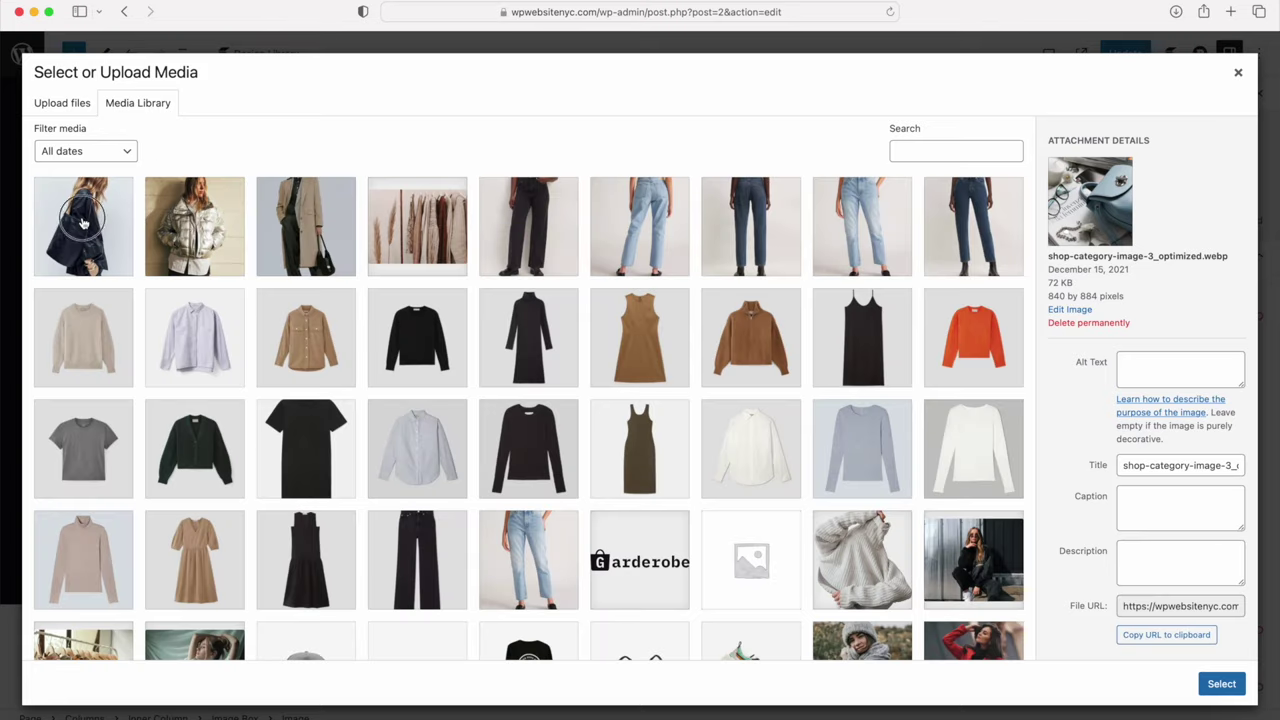
{"action": "left_click", "coordinate": [84, 224]}
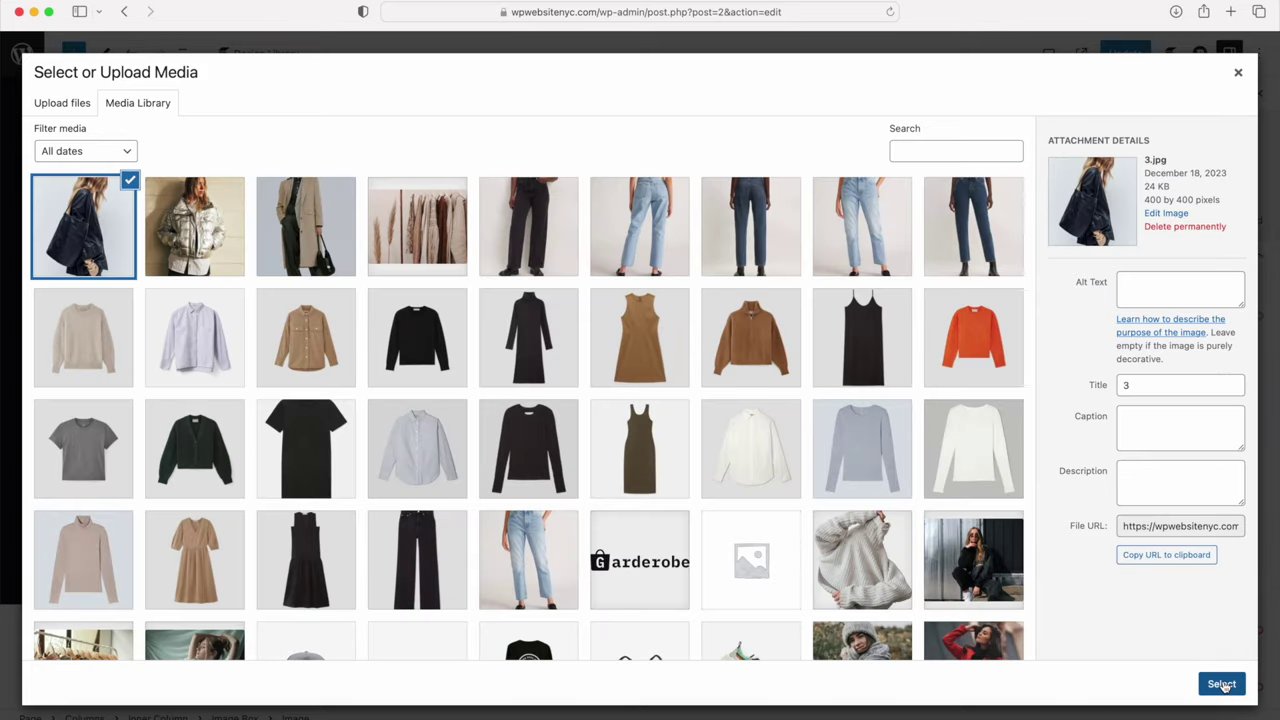
{"action": "left_click", "coordinate": [1222, 684]}
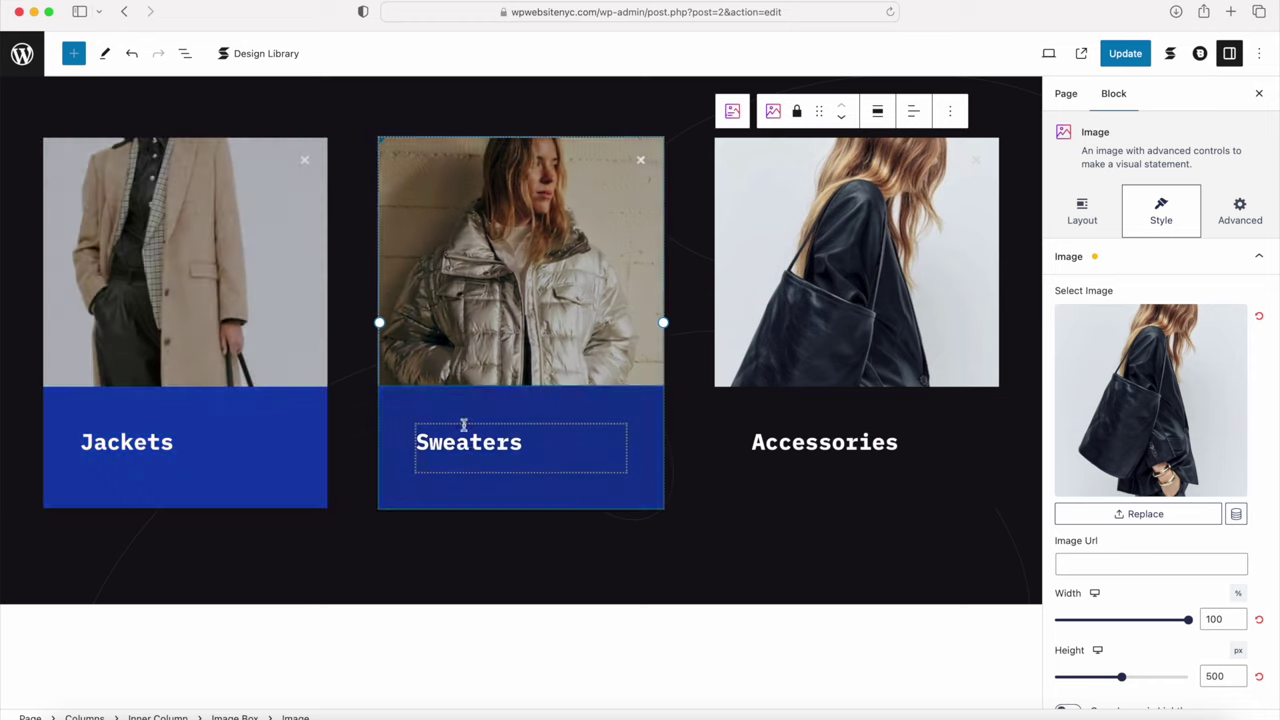
{"action": "left_click", "coordinate": [470, 450]}
Step: Rename the Accessories heading to 'Handbags'
{"action": "left_click", "coordinate": [792, 452]}
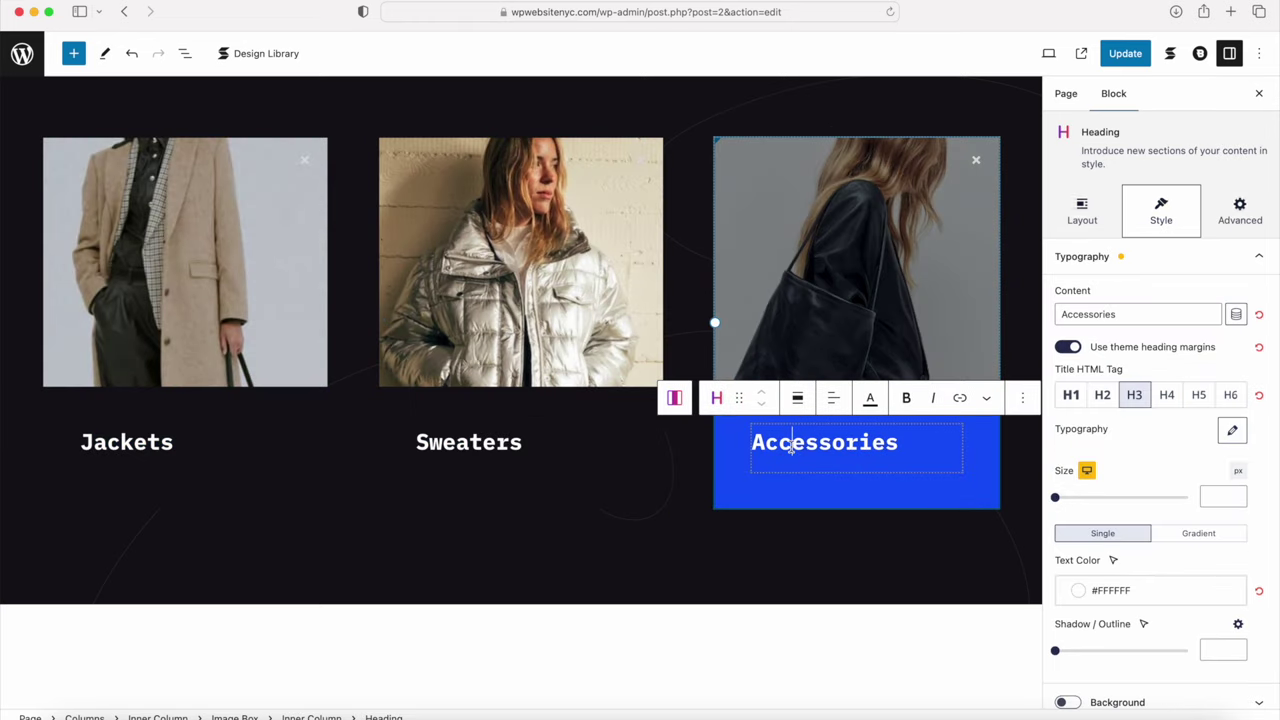
{"action": "double_click", "coordinate": [791, 447]}
{"action": "type", "text": "Hana"}
{"action": "key", "text": "BackSpace"}
{"action": "type", "text": "dbags"}
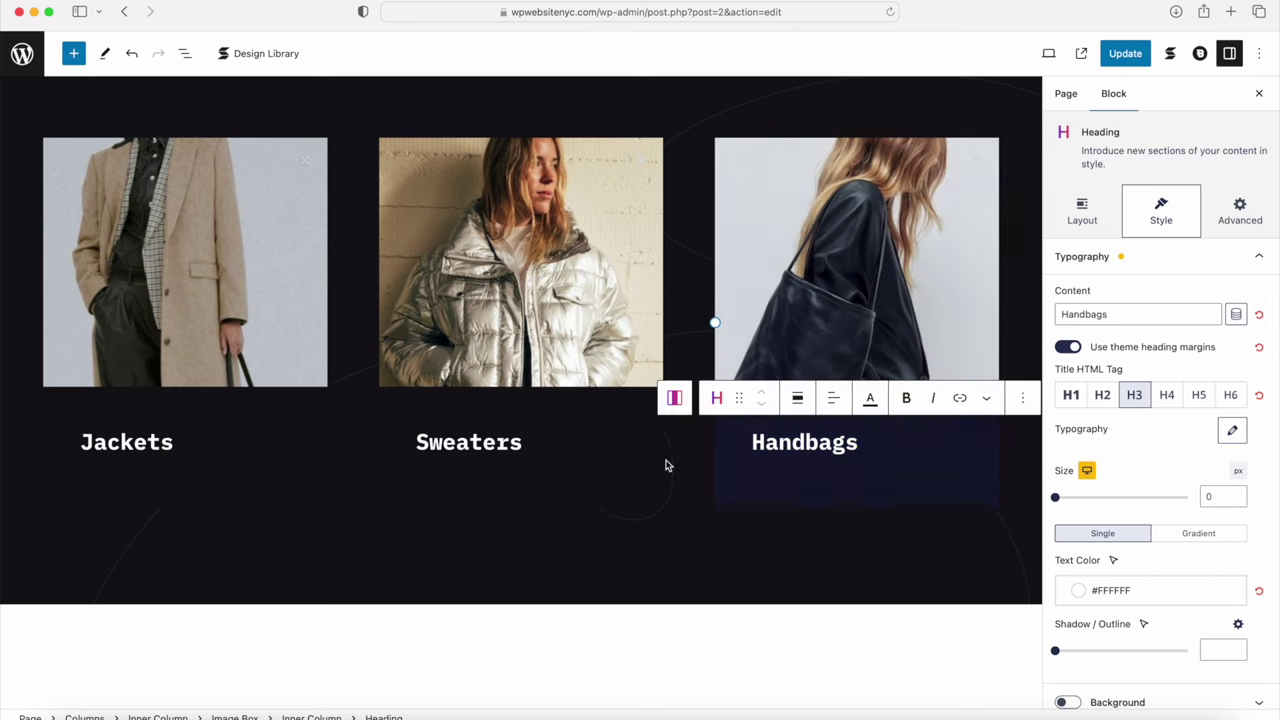
{"action": "left_click", "coordinate": [534, 460]}
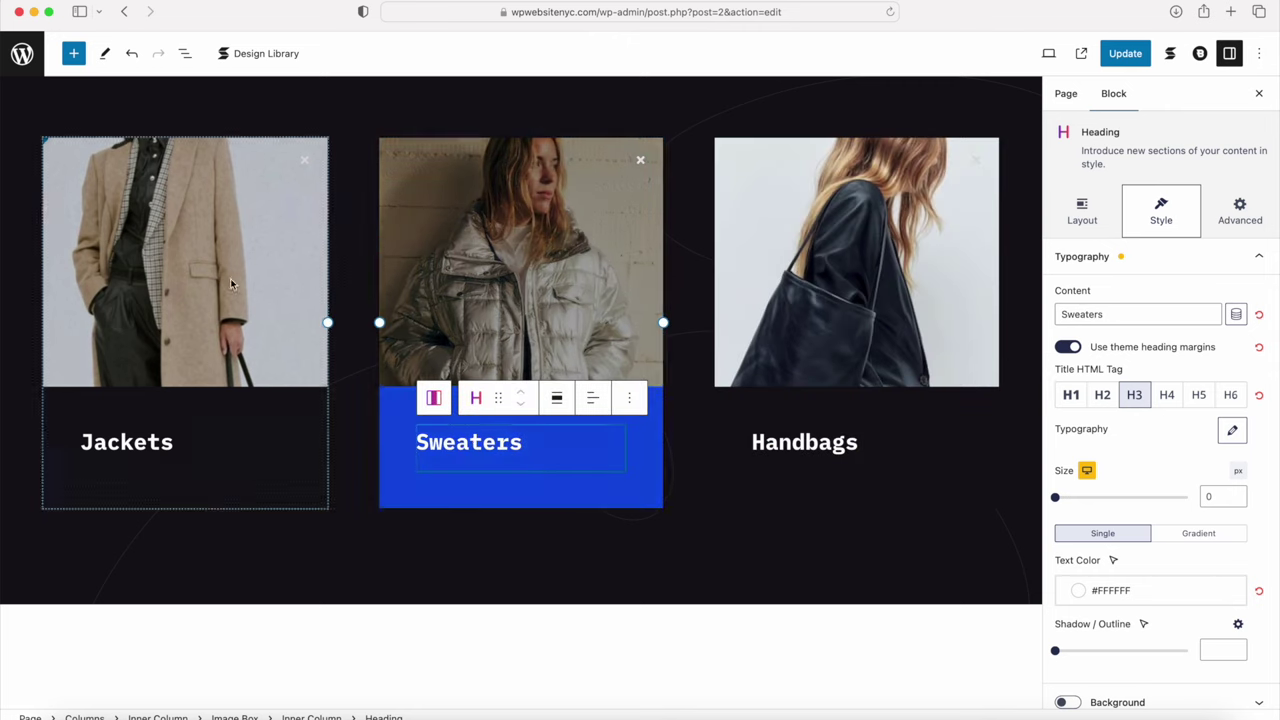
Step: Select the whole Jackets image box and show its Advanced > Link settings
{"action": "left_click_drag", "start_coordinate": [199, 279], "coordinate": [124, 200]}
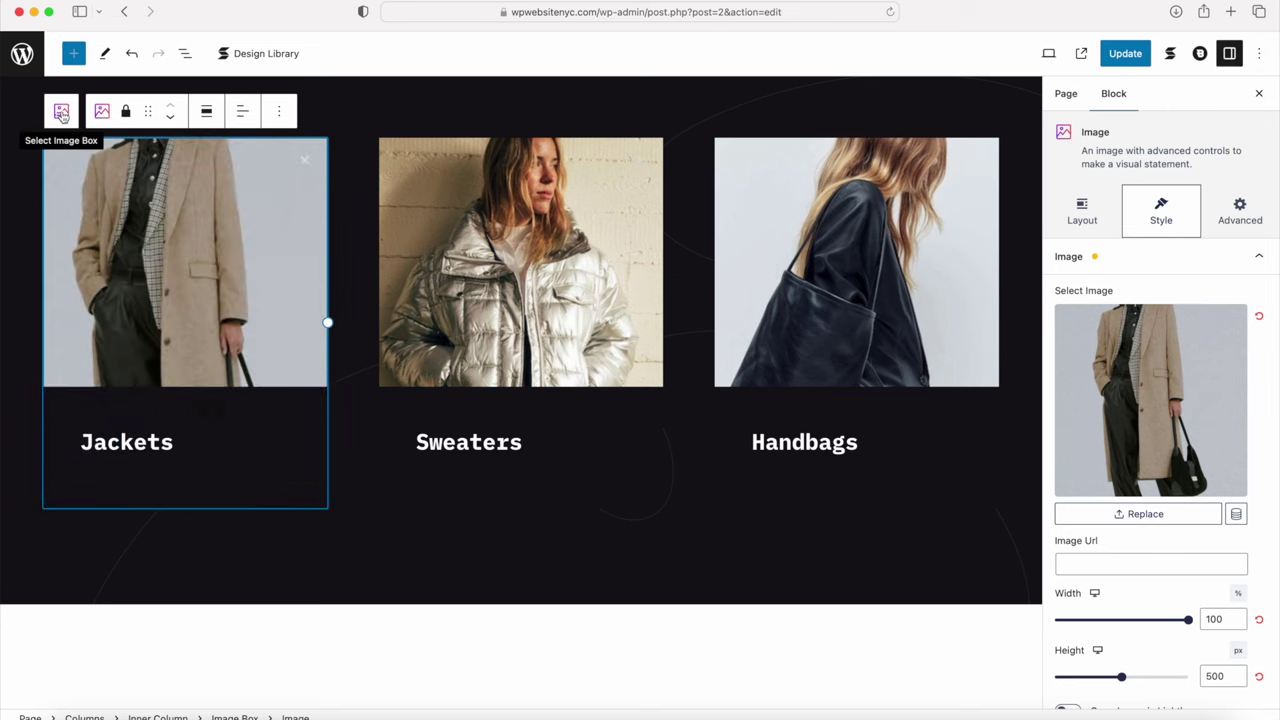
{"action": "left_click", "coordinate": [61, 112]}
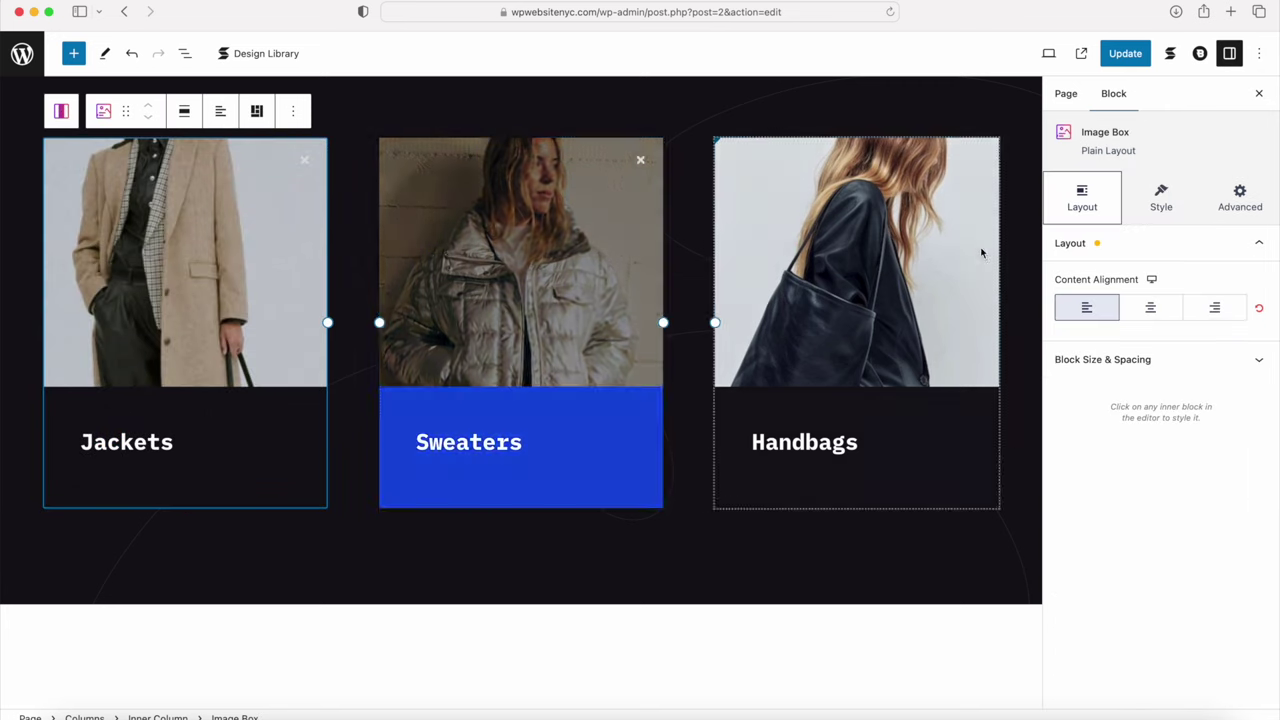
{"action": "left_click", "coordinate": [1120, 132]}
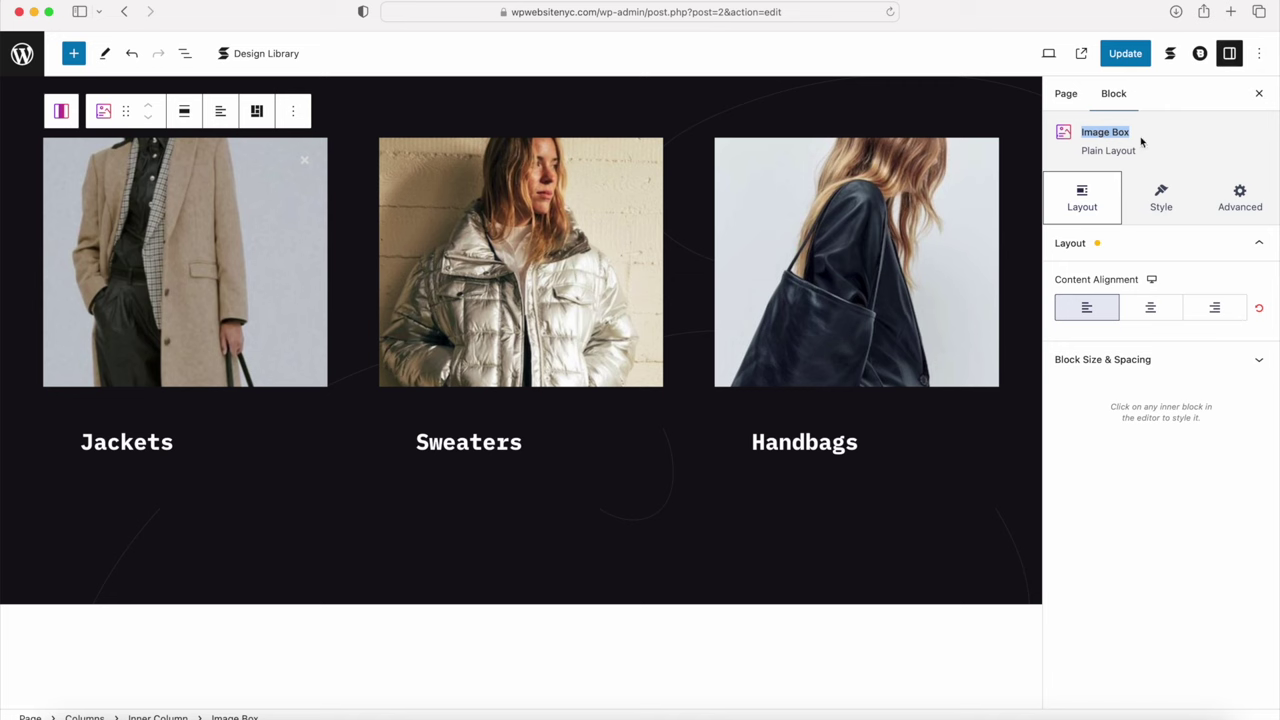
{"action": "left_click", "coordinate": [1155, 209]}
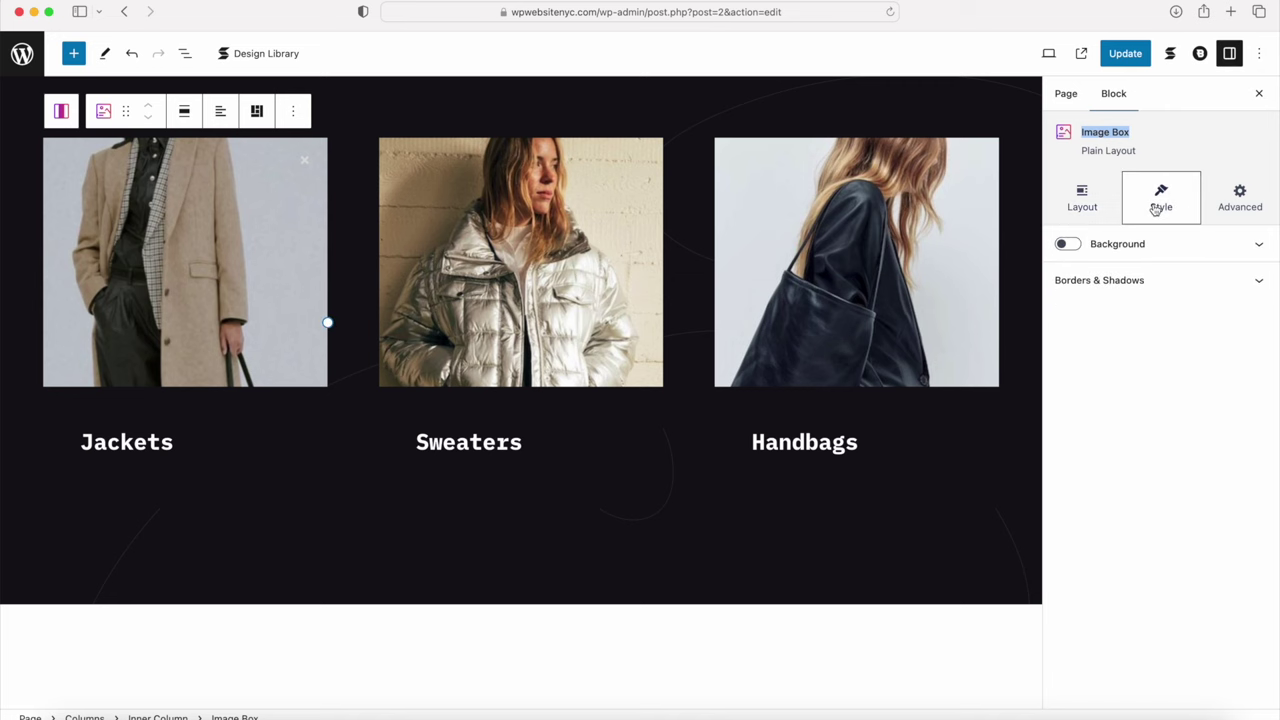
{"action": "left_click", "coordinate": [1245, 204]}
{"action": "left_click", "coordinate": [1150, 251]}
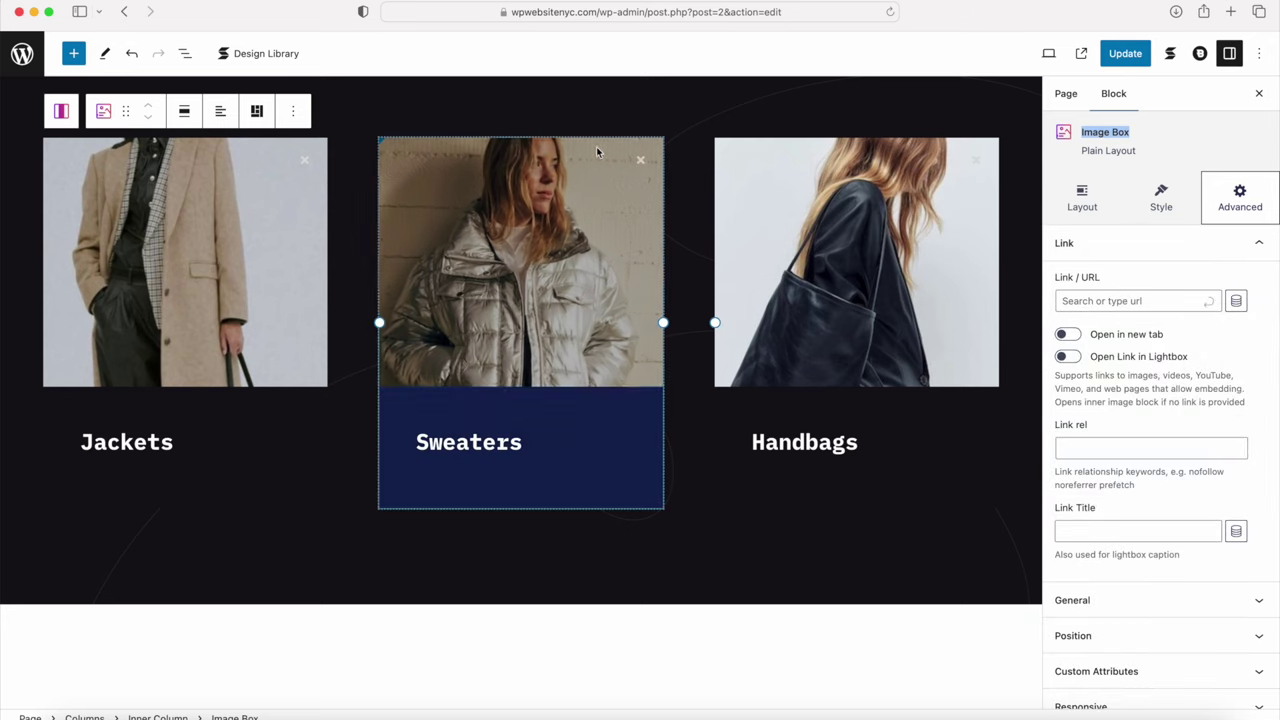
Step: Open the admin Pages list in a new tab and go to Products > Categories
{"action": "left_click", "coordinate": [22, 53], "text": "super"}
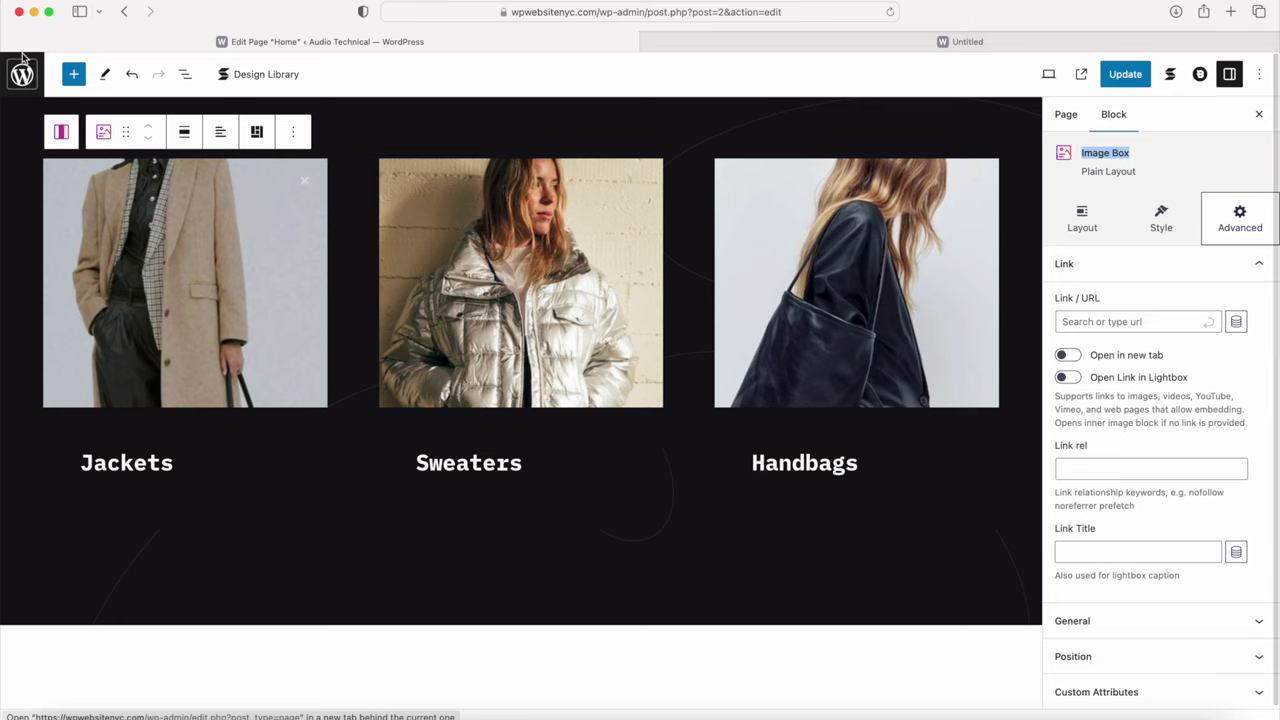
{"action": "left_click", "coordinate": [731, 48]}
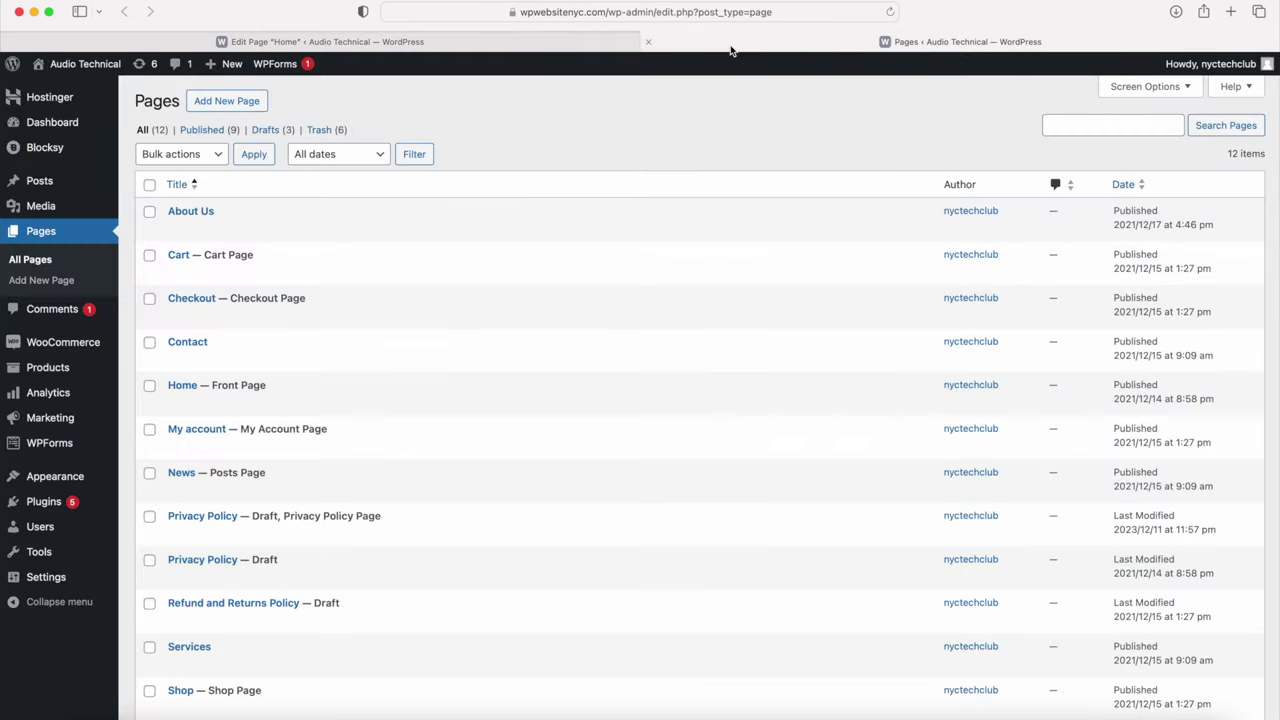
{"action": "mouse_move", "coordinate": [57, 376]}
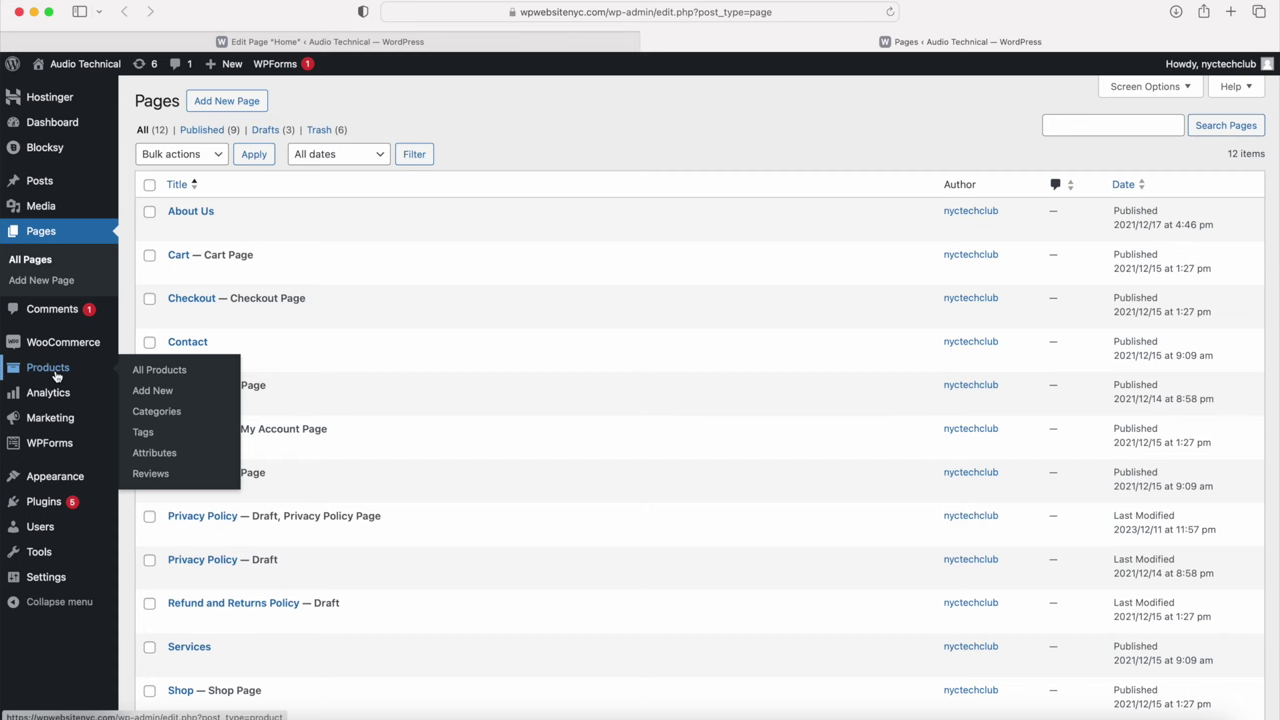
{"action": "left_click", "coordinate": [156, 414]}
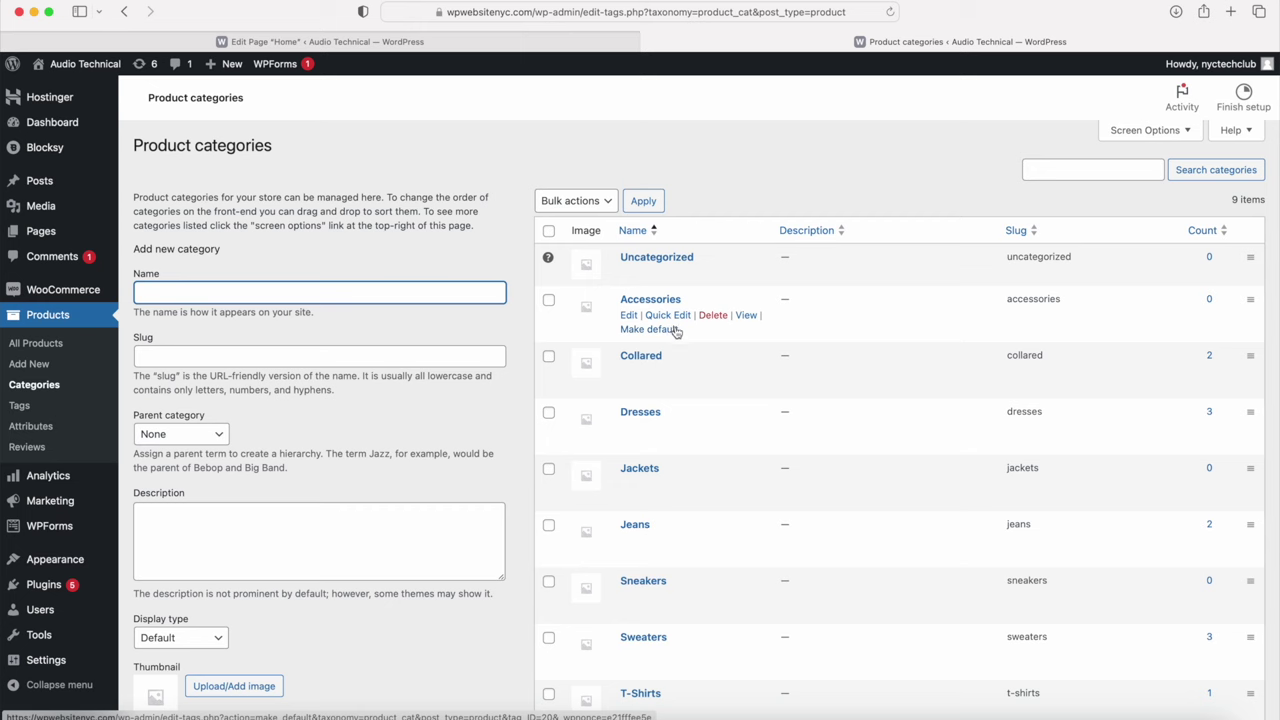
Step: Open the Accessories, Collared and Dresses category pages in new tabs and copy the Accessories URL
{"action": "left_click", "coordinate": [745, 316], "text": "super"}
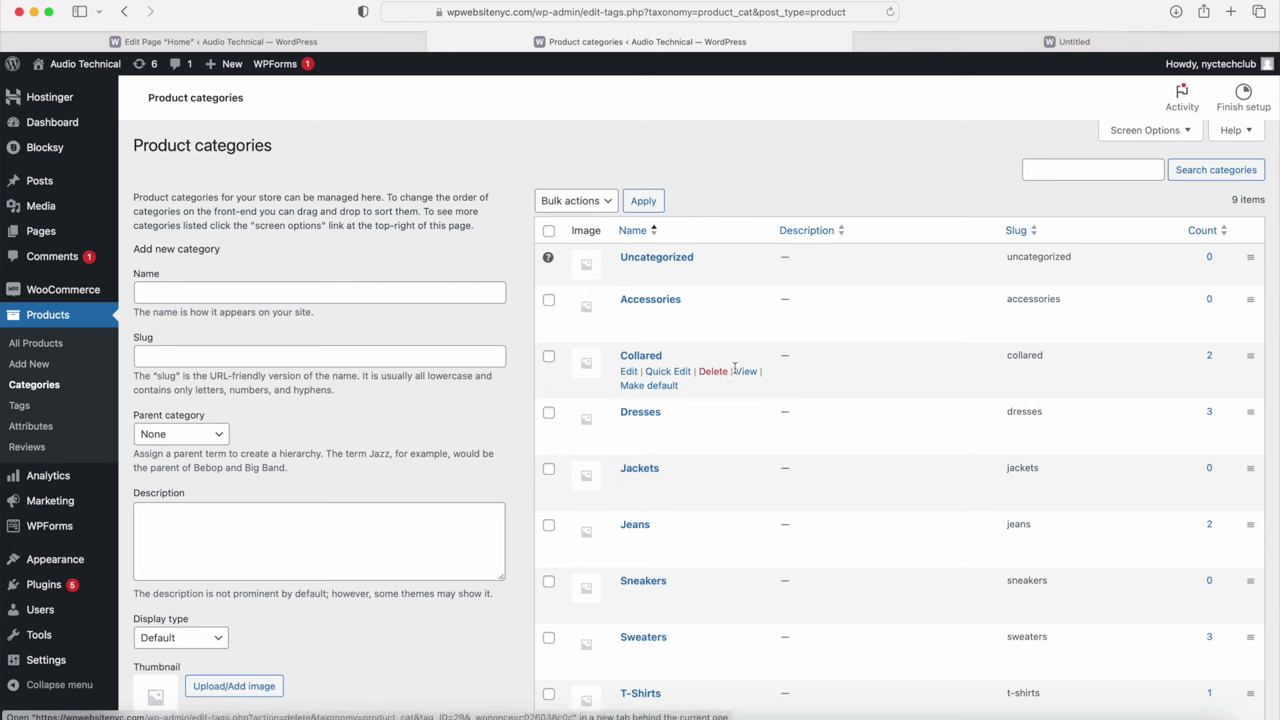
{"action": "left_click", "coordinate": [746, 371], "text": "super"}
{"action": "left_click", "coordinate": [746, 427], "text": "super"}
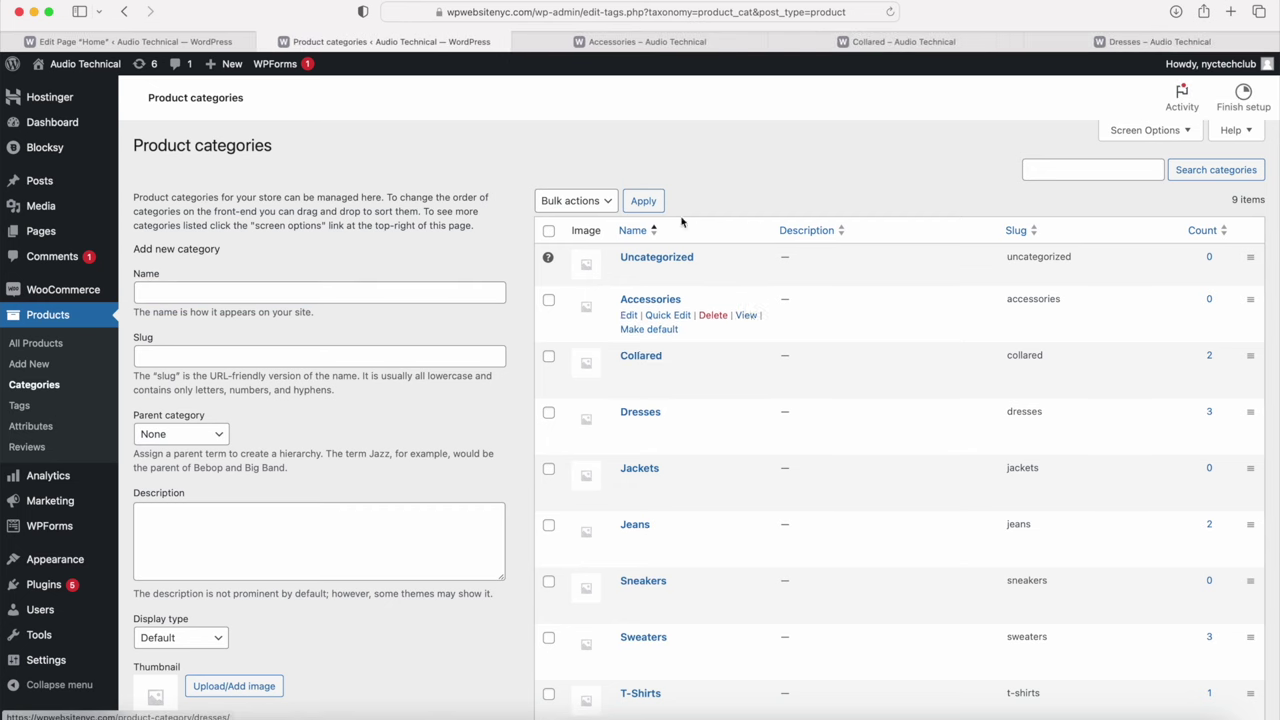
{"action": "left_click", "coordinate": [631, 43]}
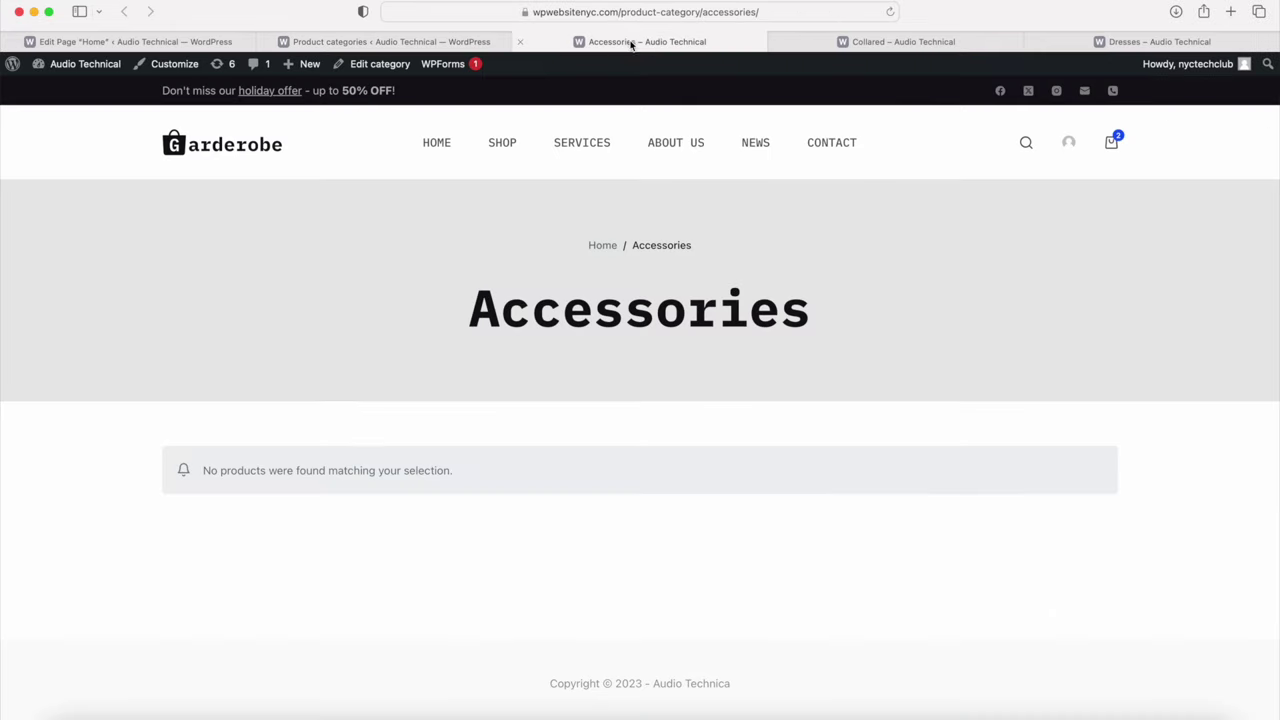
{"action": "left_click", "coordinate": [597, 13]}
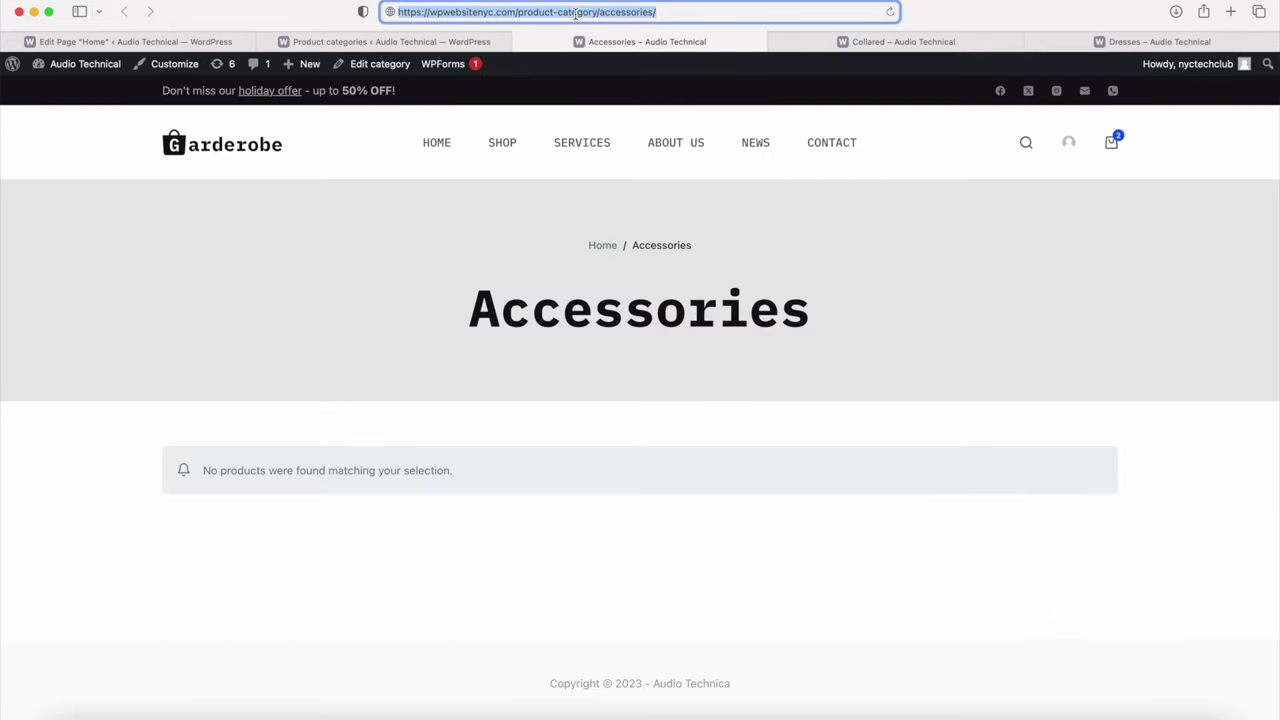
{"action": "left_click", "coordinate": [212, 42]}
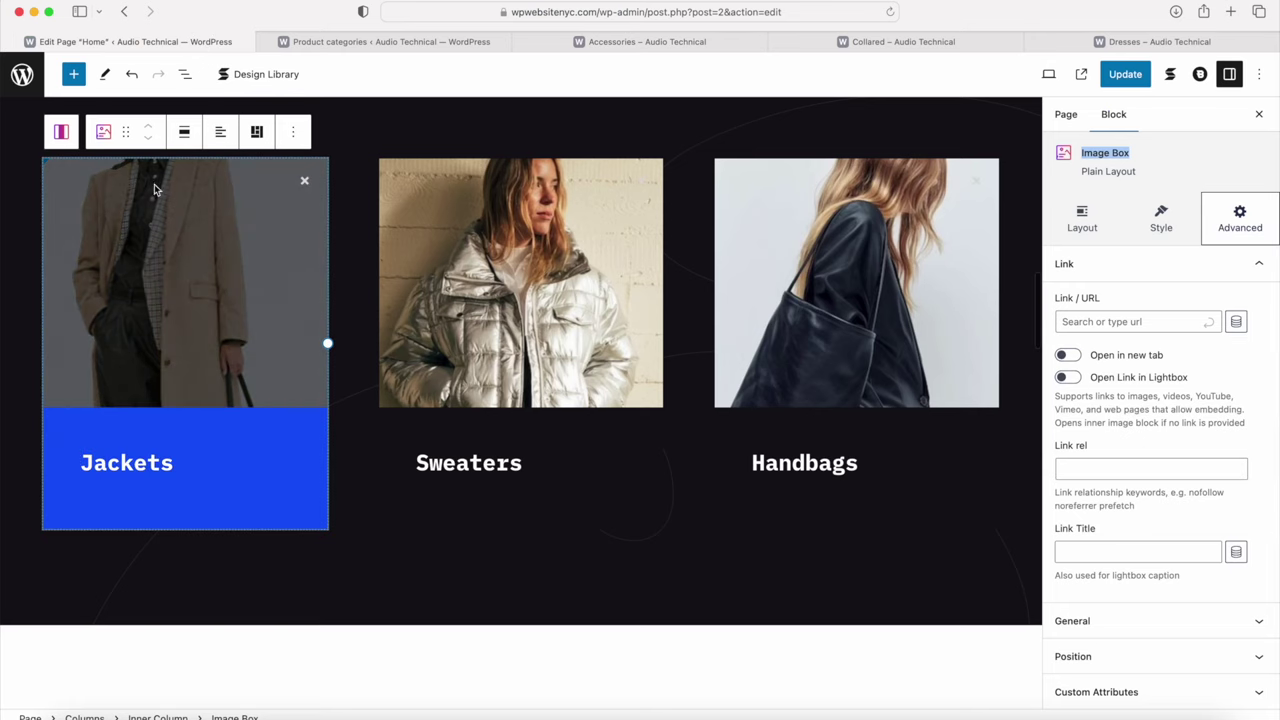
Step: Link the Sweaters image box to the Collared category page URL
{"action": "left_click", "coordinate": [1105, 321]}
{"action": "key", "text": "super+v"}
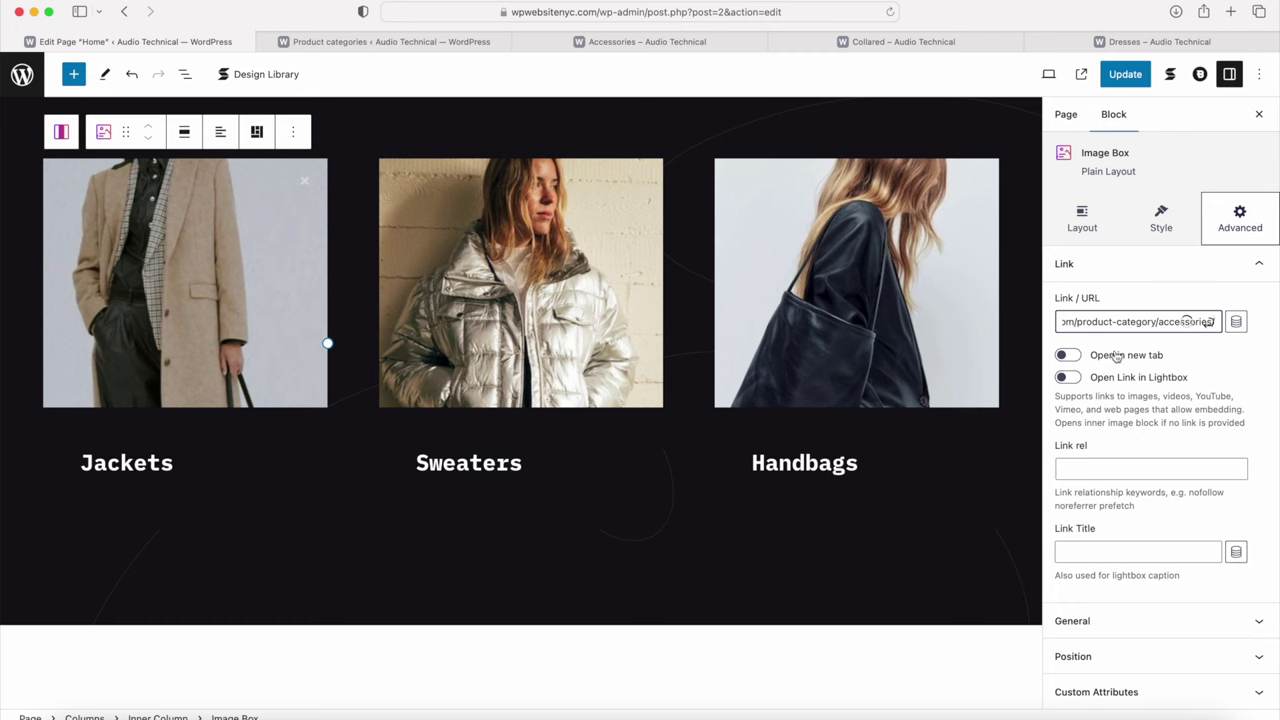
{"action": "left_click", "coordinate": [748, 160]}
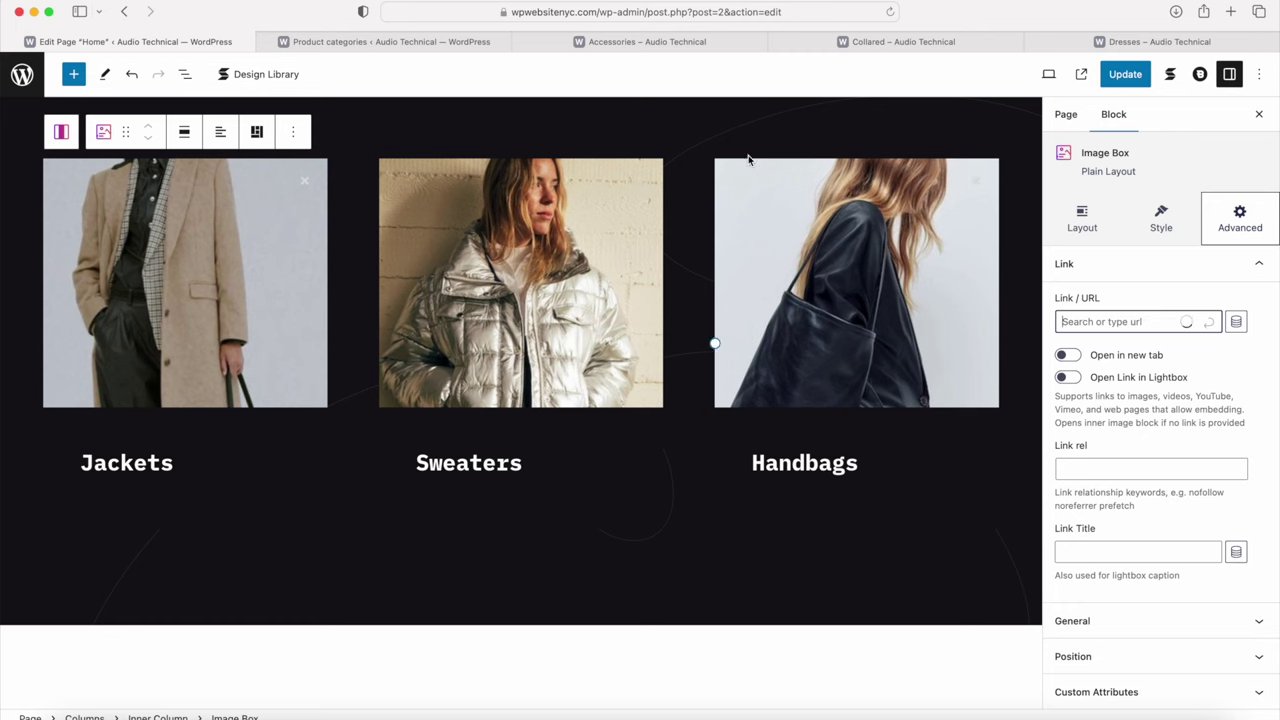
{"action": "left_click", "coordinate": [849, 41]}
{"action": "left_click", "coordinate": [697, 12]}
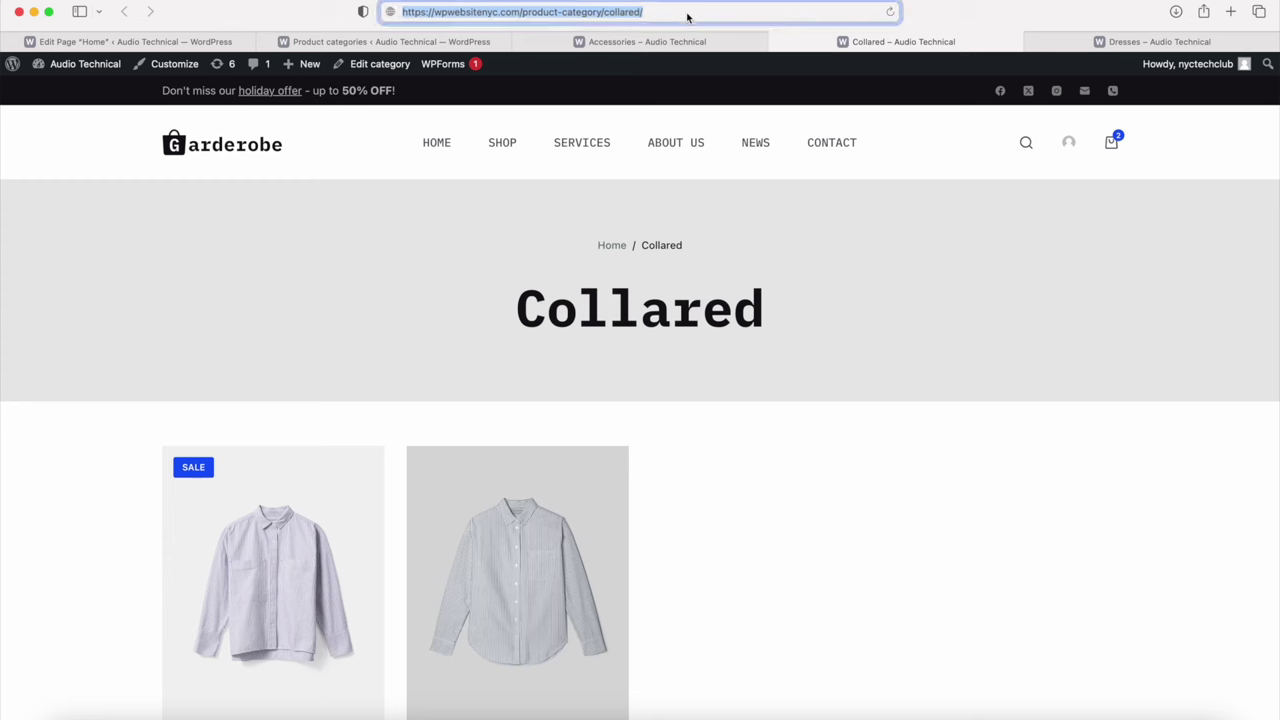
{"action": "left_click", "coordinate": [130, 41]}
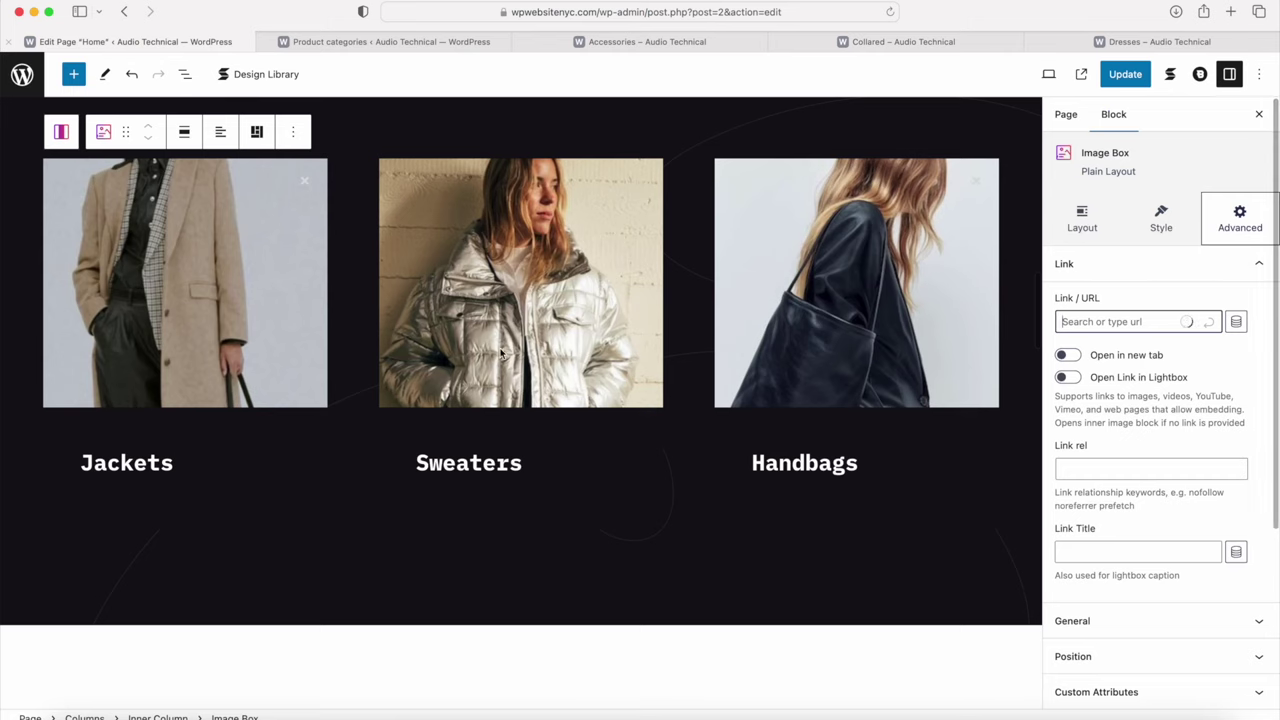
{"action": "left_click", "coordinate": [570, 236]}
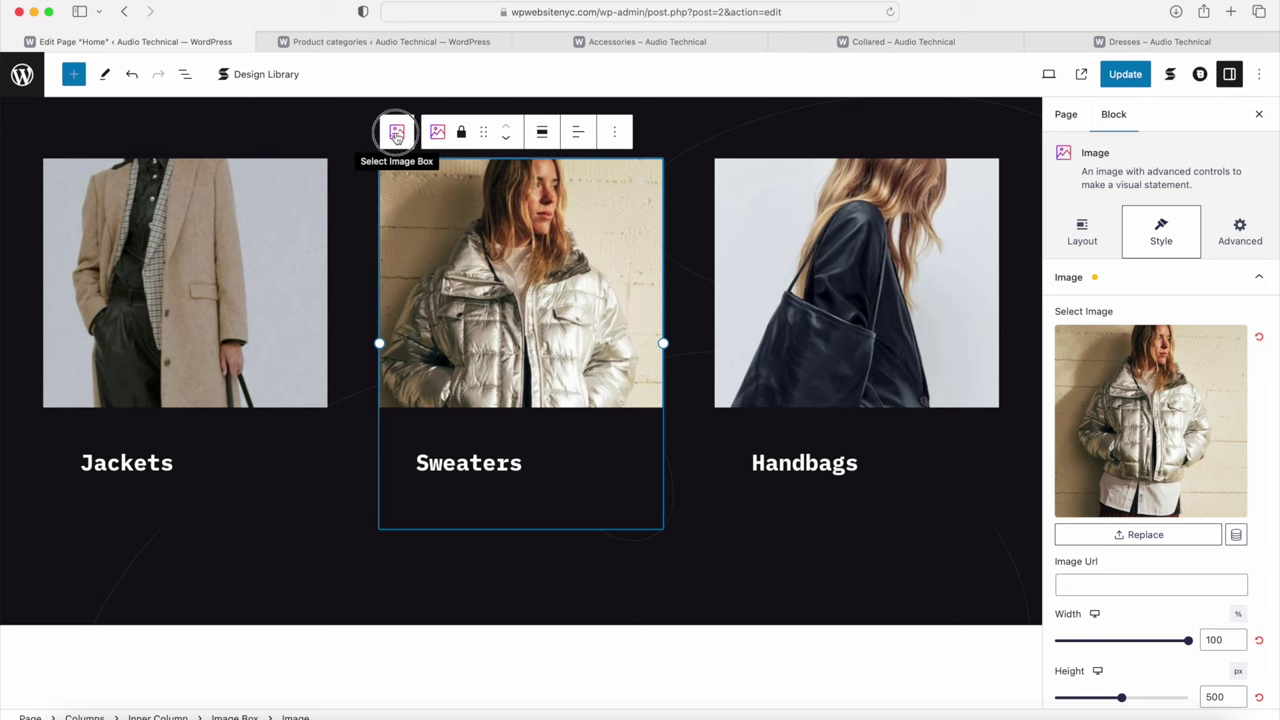
{"action": "left_click", "coordinate": [397, 135]}
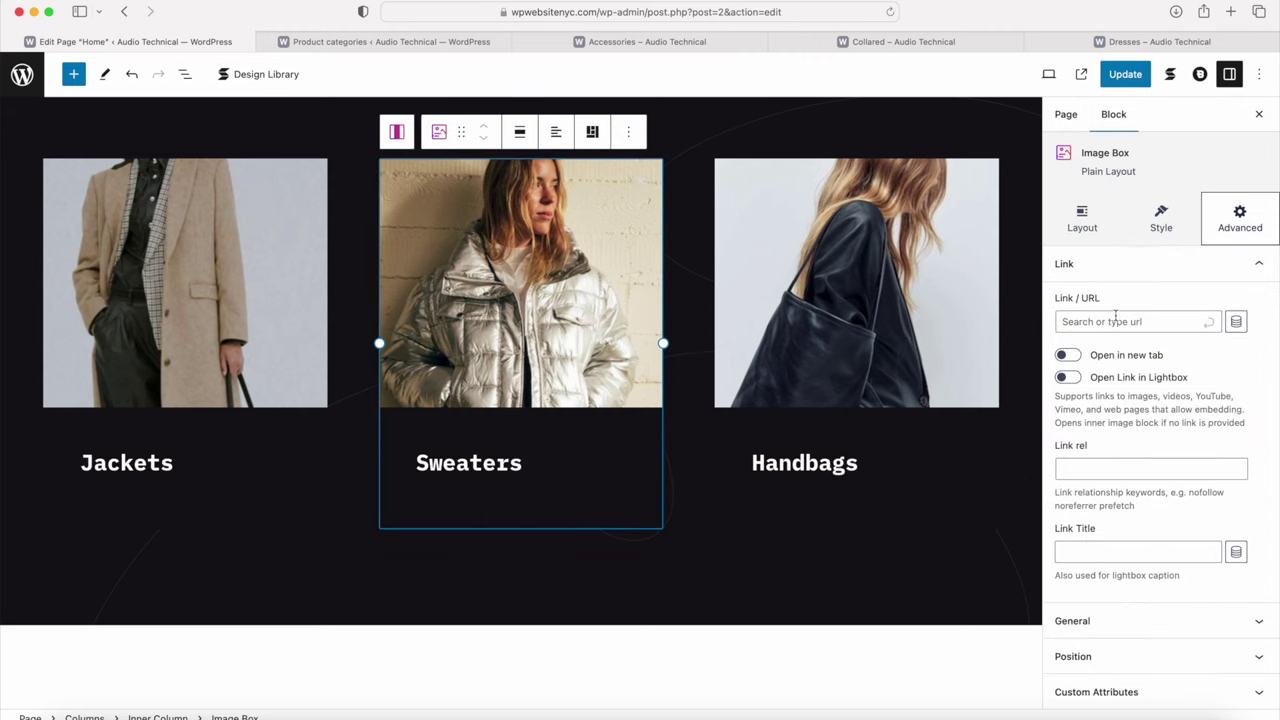
{"action": "left_click", "coordinate": [1115, 318]}
{"action": "key", "text": "super+v"}
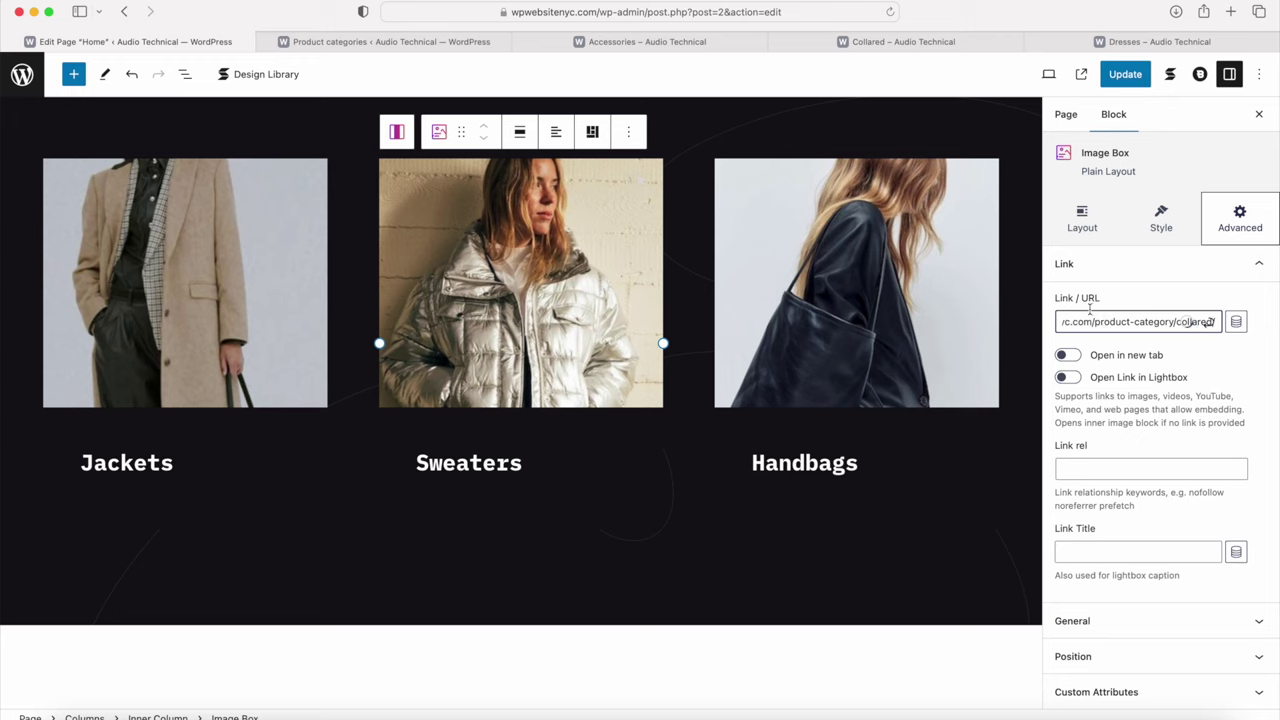
Step: Link the Handbags column to the Dresses category page URL and update the Home page
{"action": "left_click", "coordinate": [894, 269]}
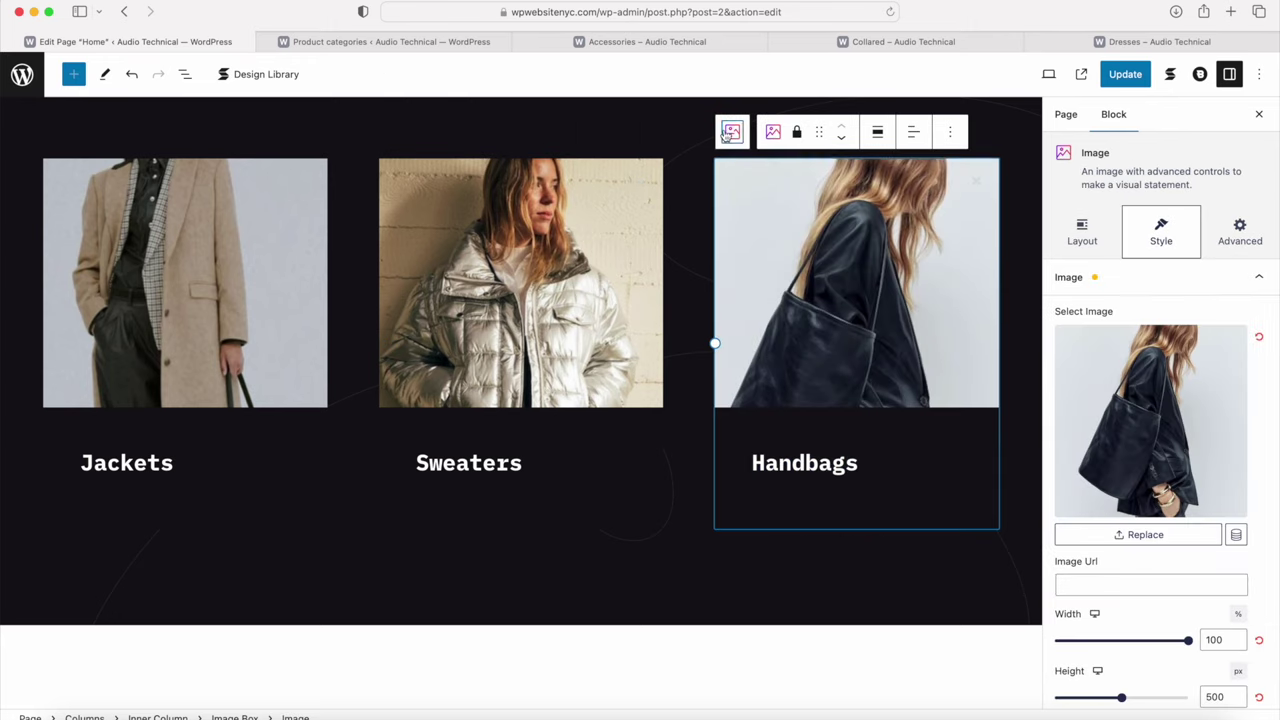
{"action": "left_click", "coordinate": [729, 133]}
{"action": "left_click", "coordinate": [1057, 41]}
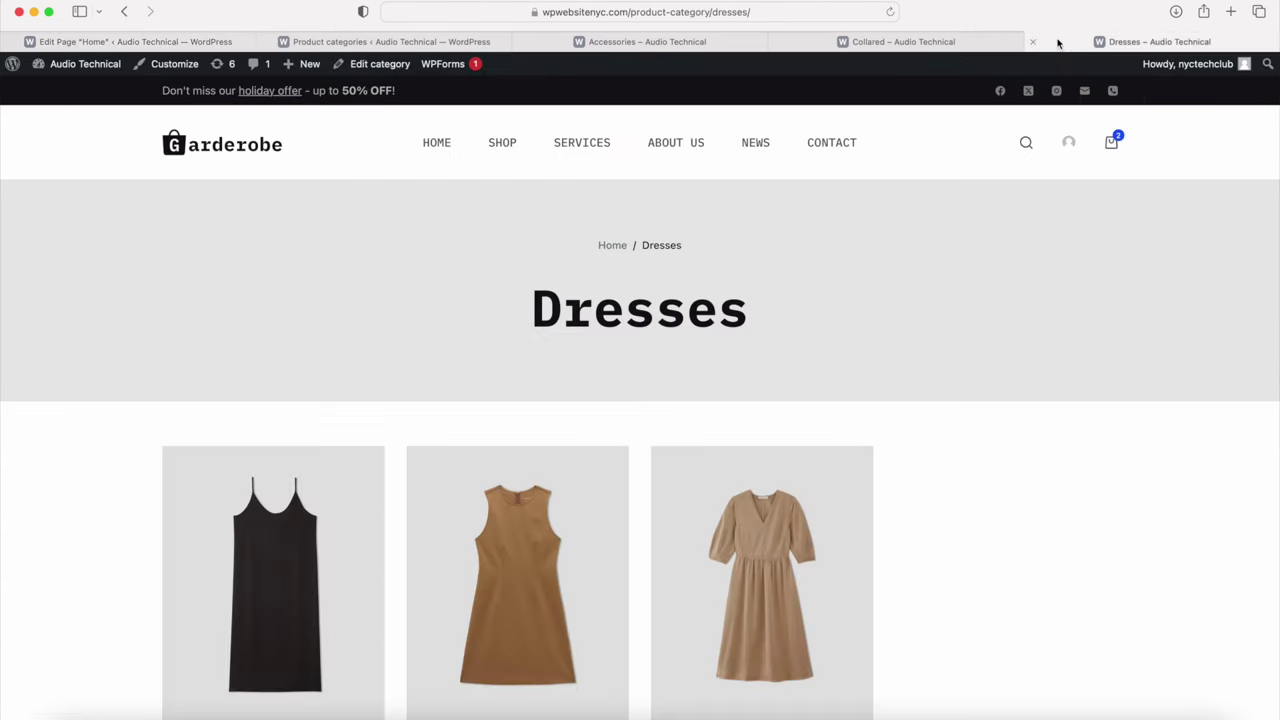
{"action": "left_click", "coordinate": [764, 11]}
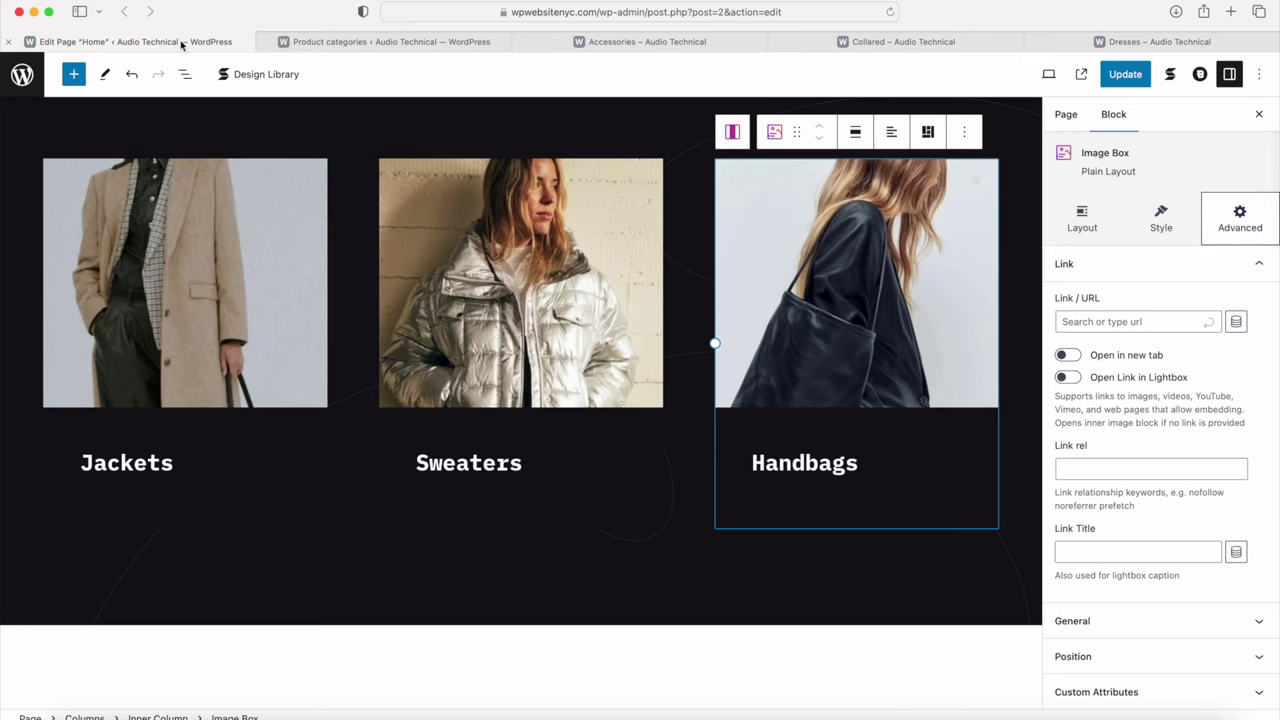
{"action": "left_click", "coordinate": [190, 42]}
{"action": "left_click", "coordinate": [732, 133]}
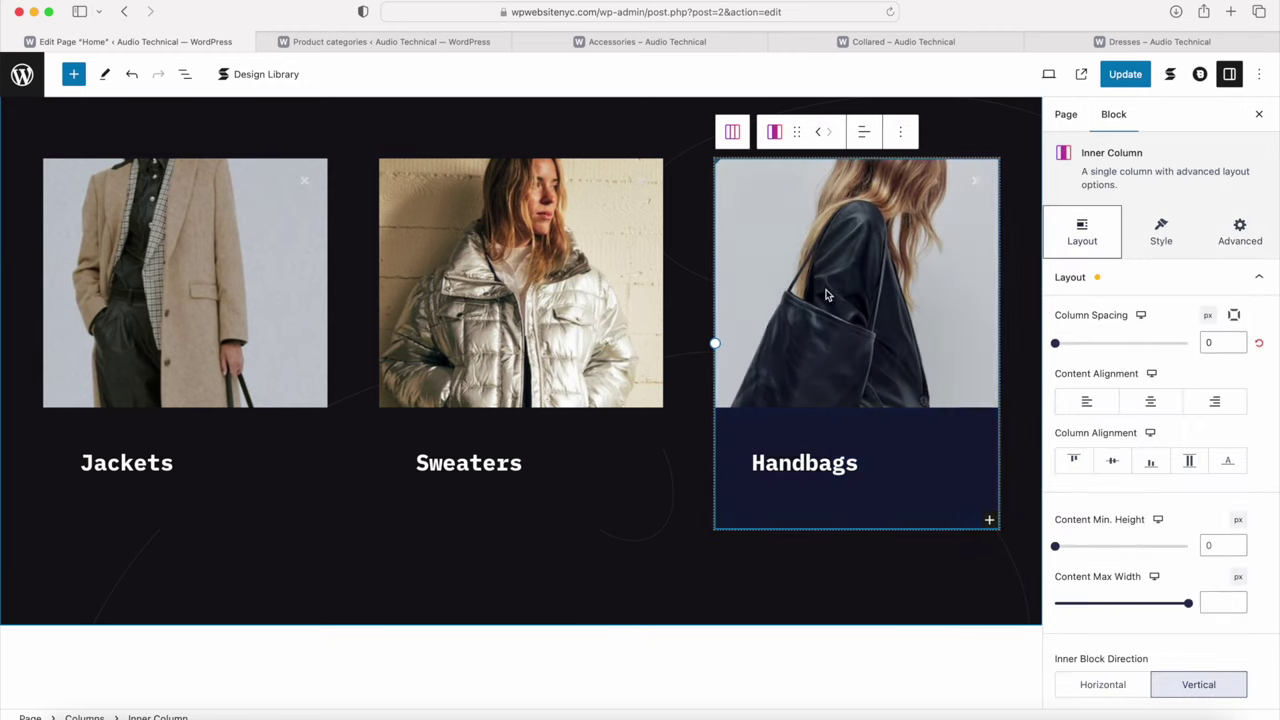
{"action": "left_click", "coordinate": [1232, 242]}
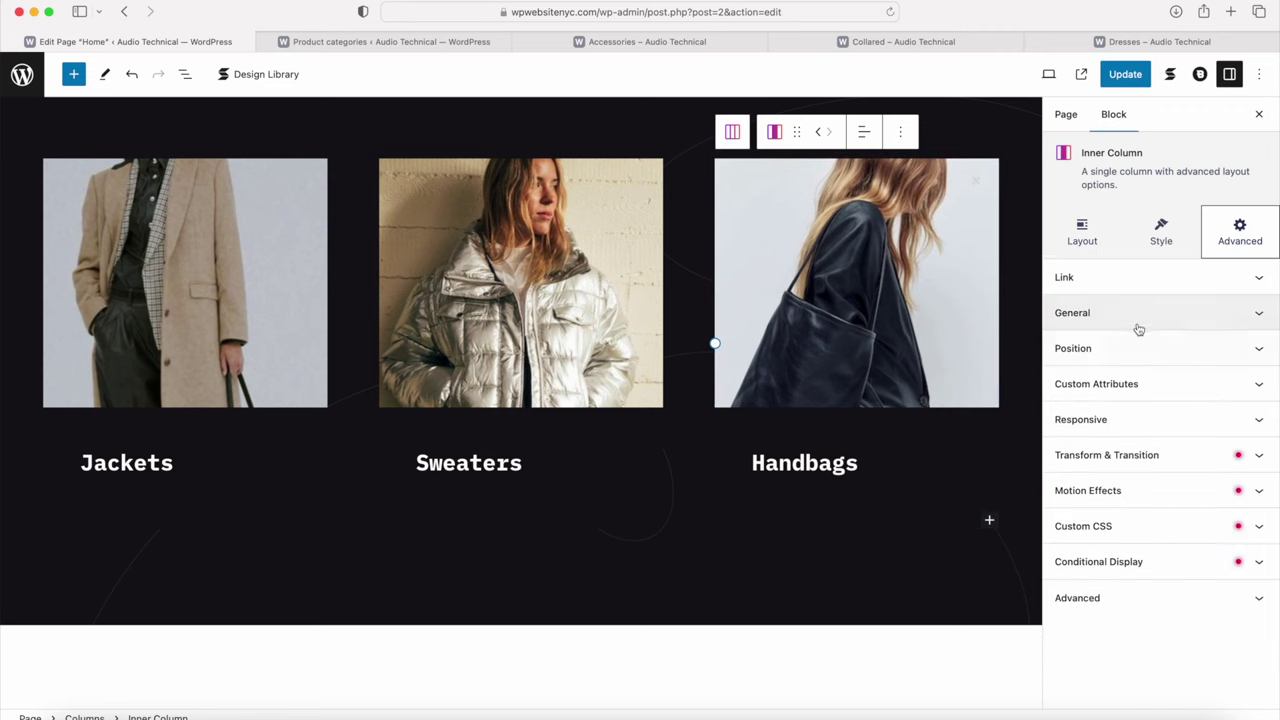
{"action": "left_click", "coordinate": [1114, 333]}
{"action": "key", "text": "cmd+v"}
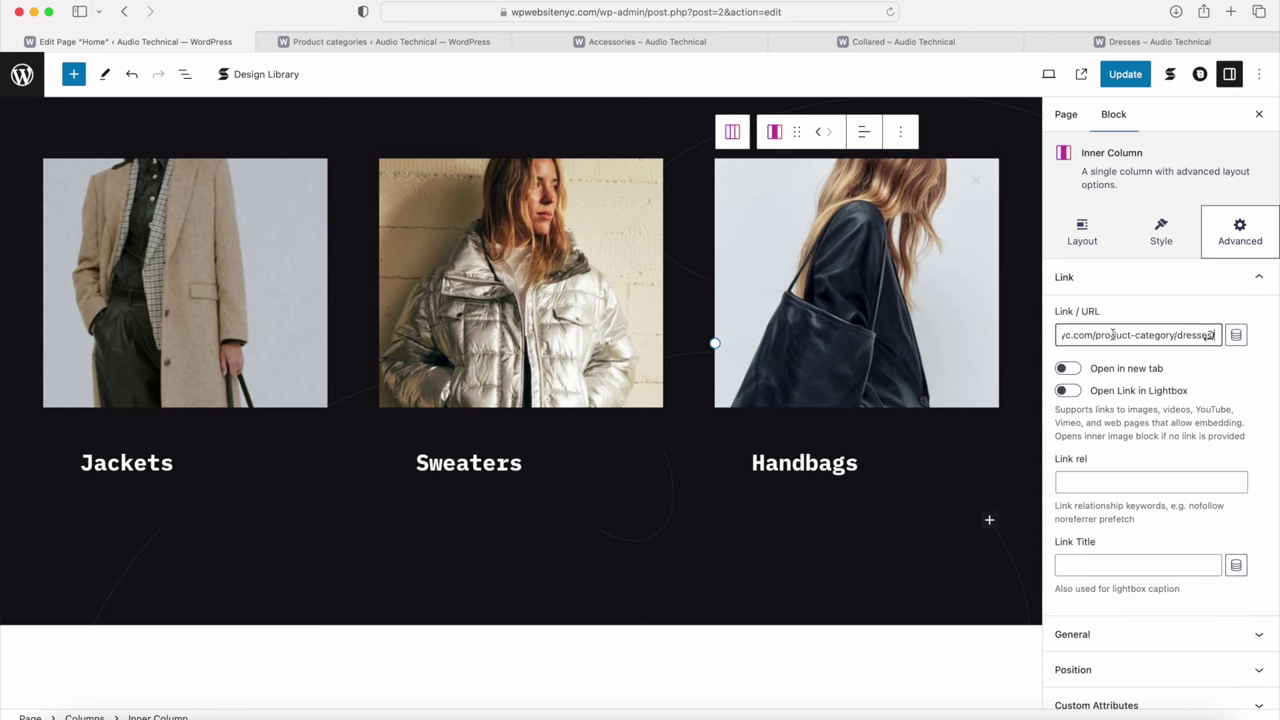
{"action": "left_click", "coordinate": [1122, 76]}
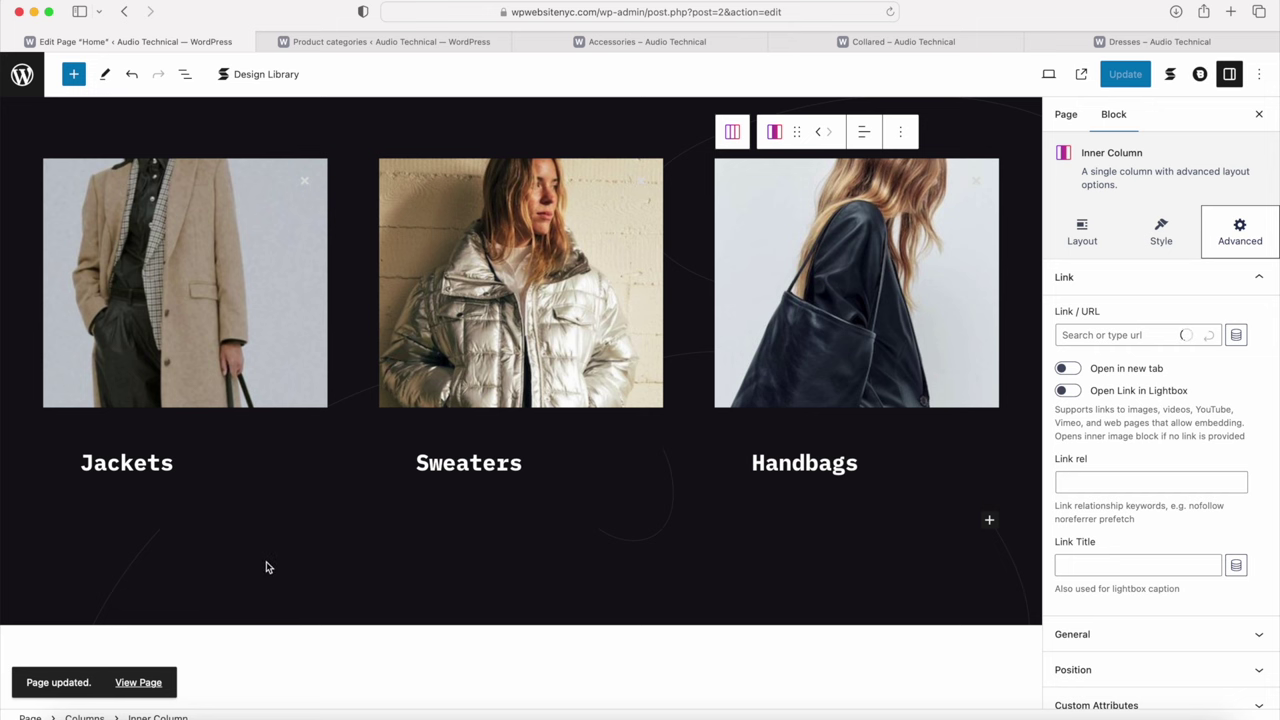
Step: Delete the New Cloth Technologies columns section
{"action": "scroll", "coordinate": [283, 566], "scroll_direction": "down", "scroll_amount": 5}
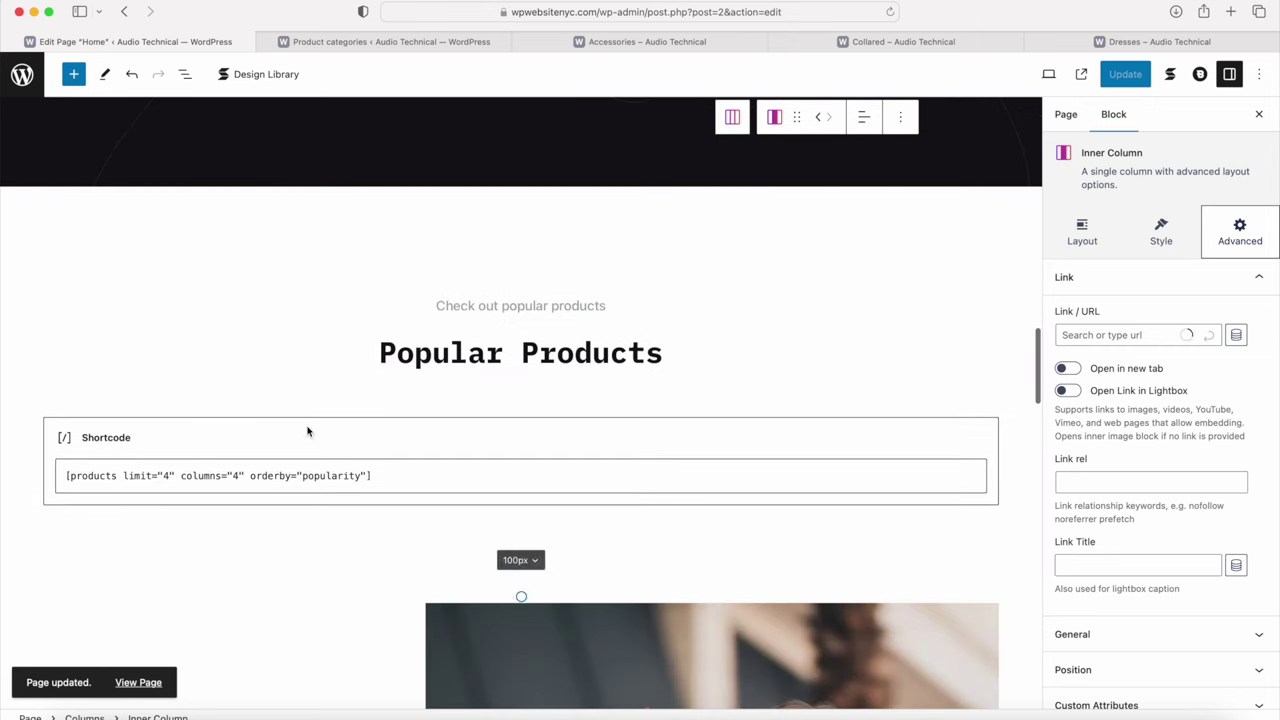
{"action": "scroll", "coordinate": [457, 352], "scroll_direction": "down", "scroll_amount": 5}
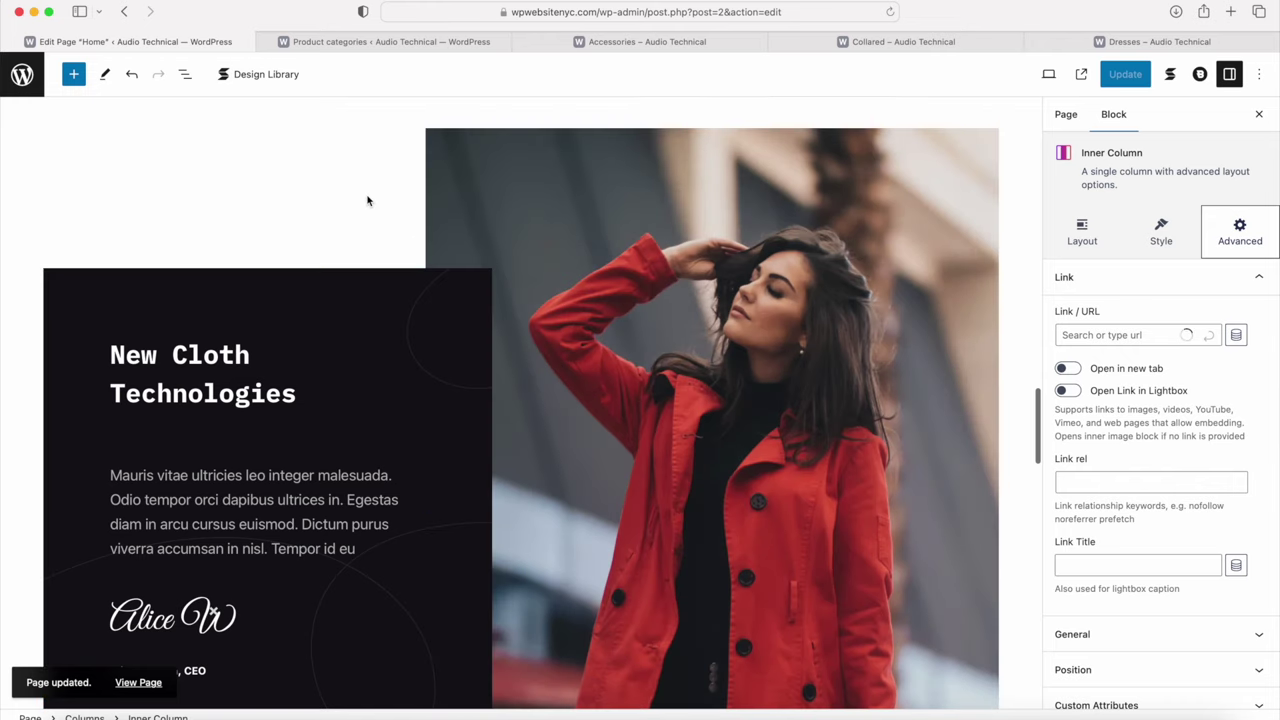
{"action": "left_click", "coordinate": [365, 200]}
{"action": "left_click", "coordinate": [215, 125]}
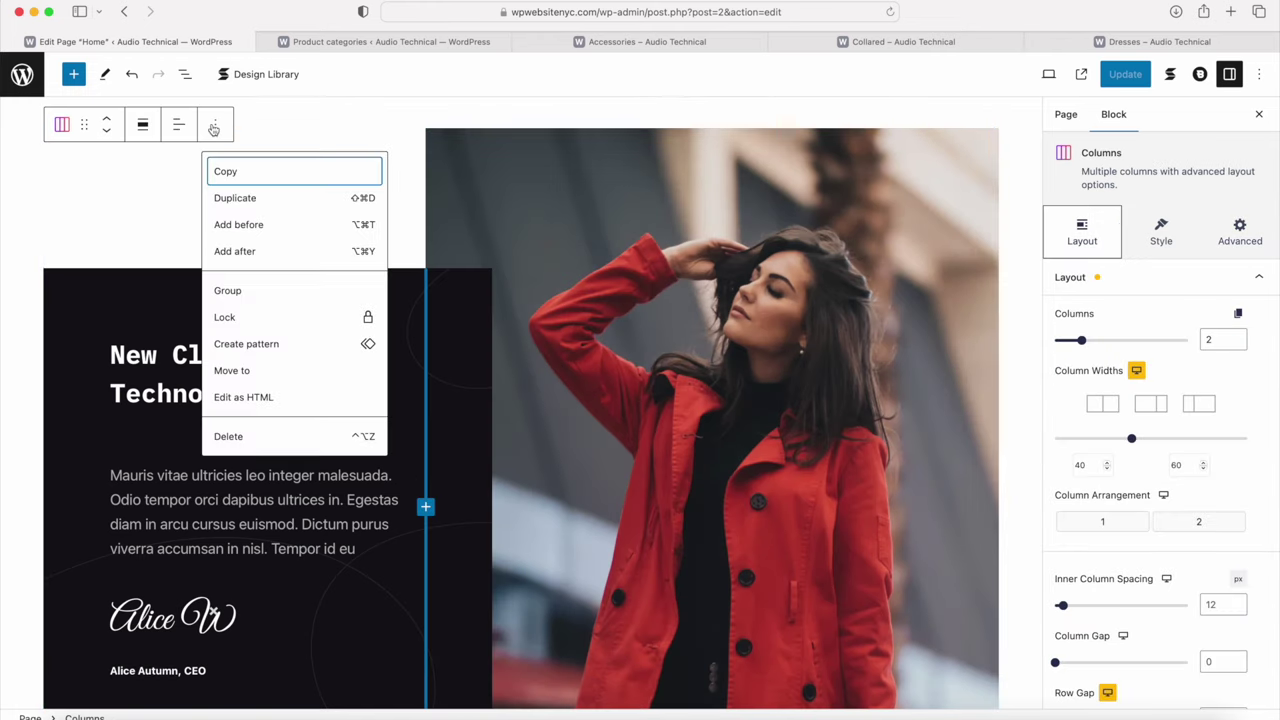
{"action": "left_click", "coordinate": [258, 440]}
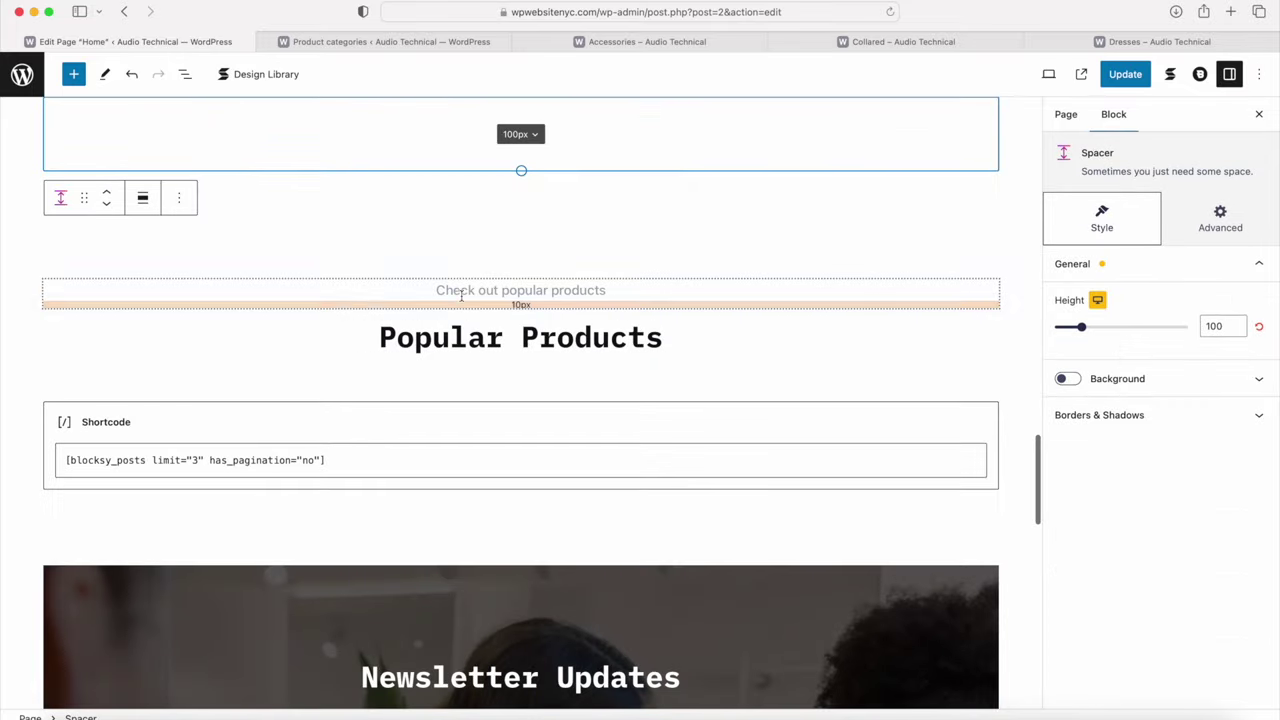
Step: Change the popular products shortcode limit from 4 to 12 and update the page
{"action": "scroll", "coordinate": [409, 441], "scroll_direction": "up", "scroll_amount": 3}
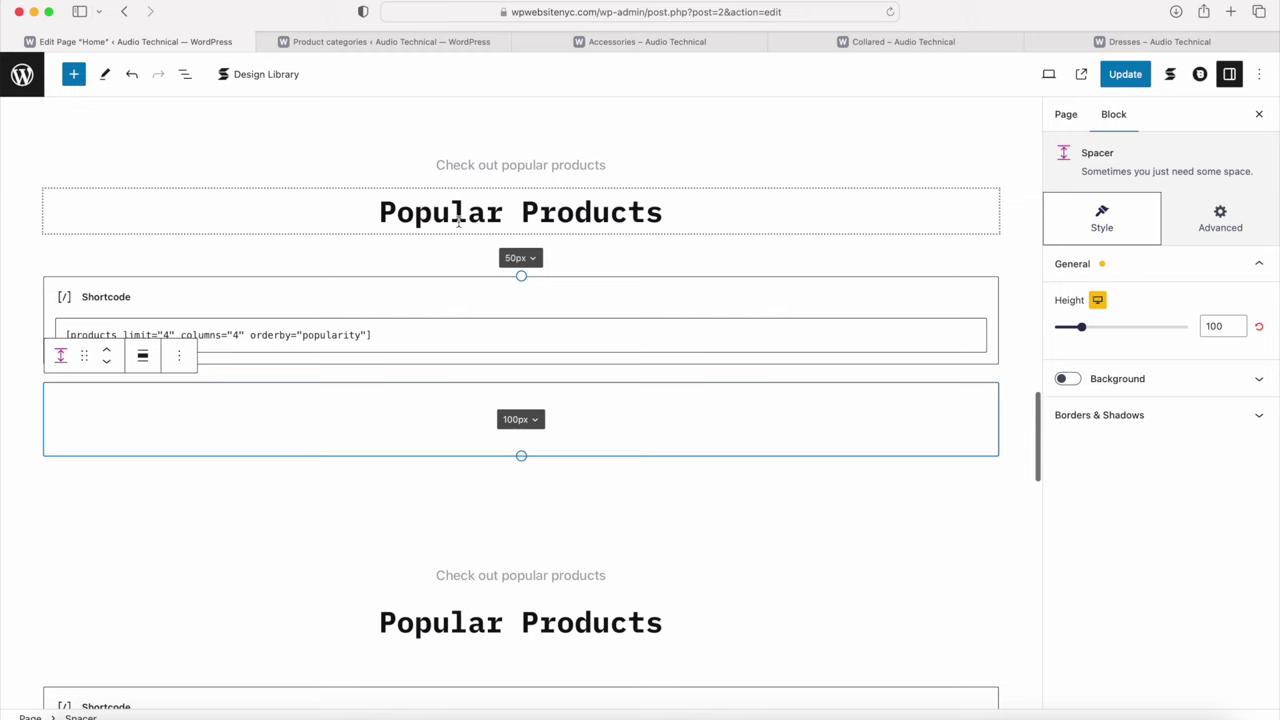
{"action": "left_click", "coordinate": [460, 215]}
{"action": "left_click", "coordinate": [168, 334]}
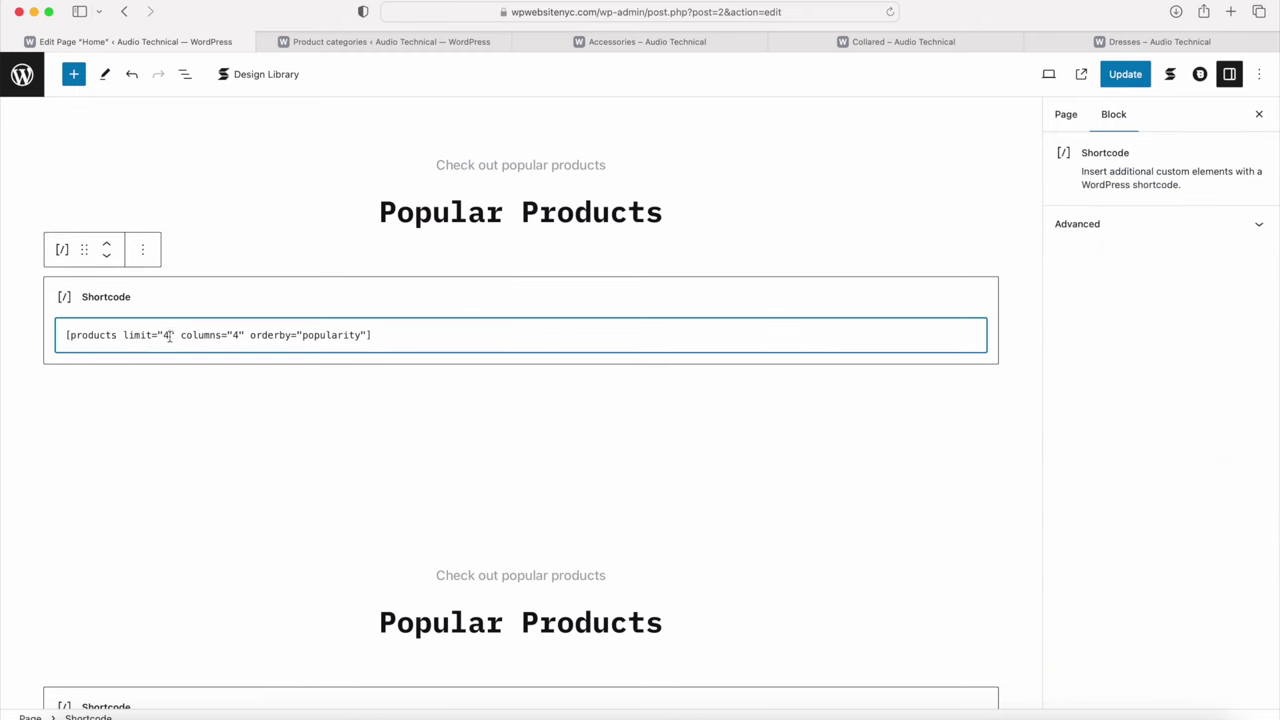
{"action": "key", "text": "BackSpace"}
{"action": "type", "text": "8"}
{"action": "key", "text": "BackSpace"}
{"action": "type", "text": "12"}
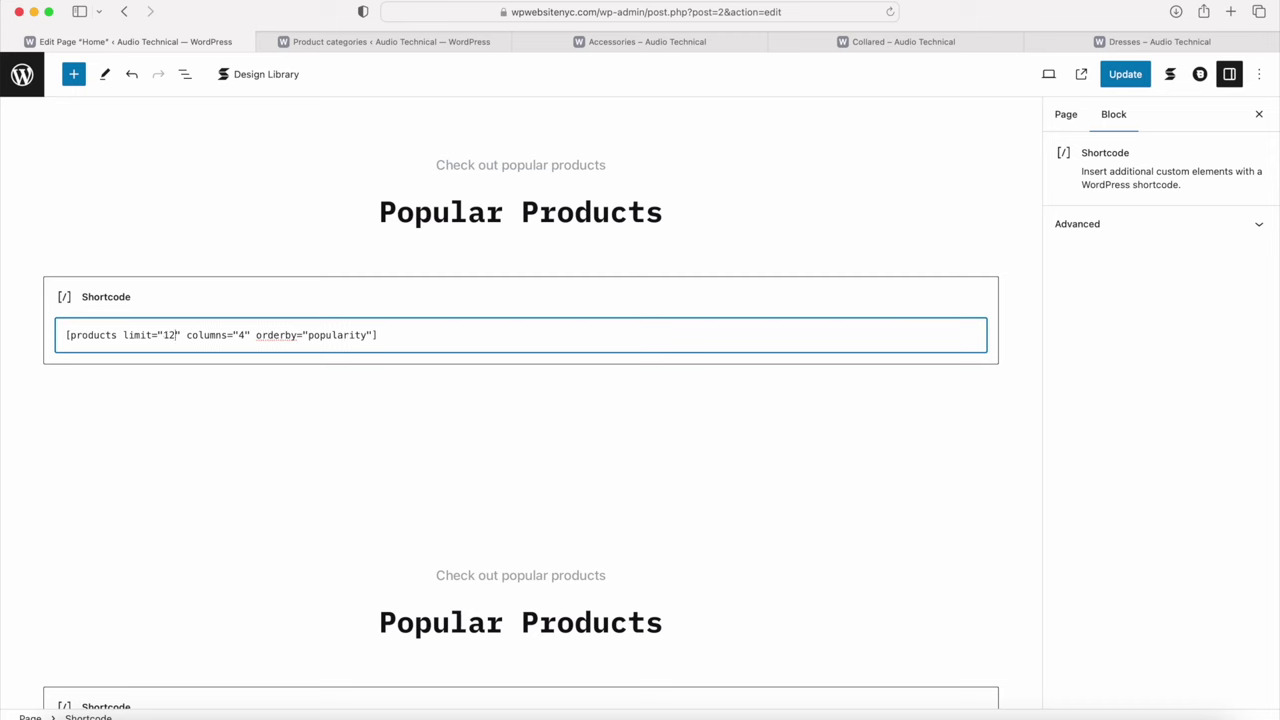
{"action": "left_click", "coordinate": [1125, 76]}
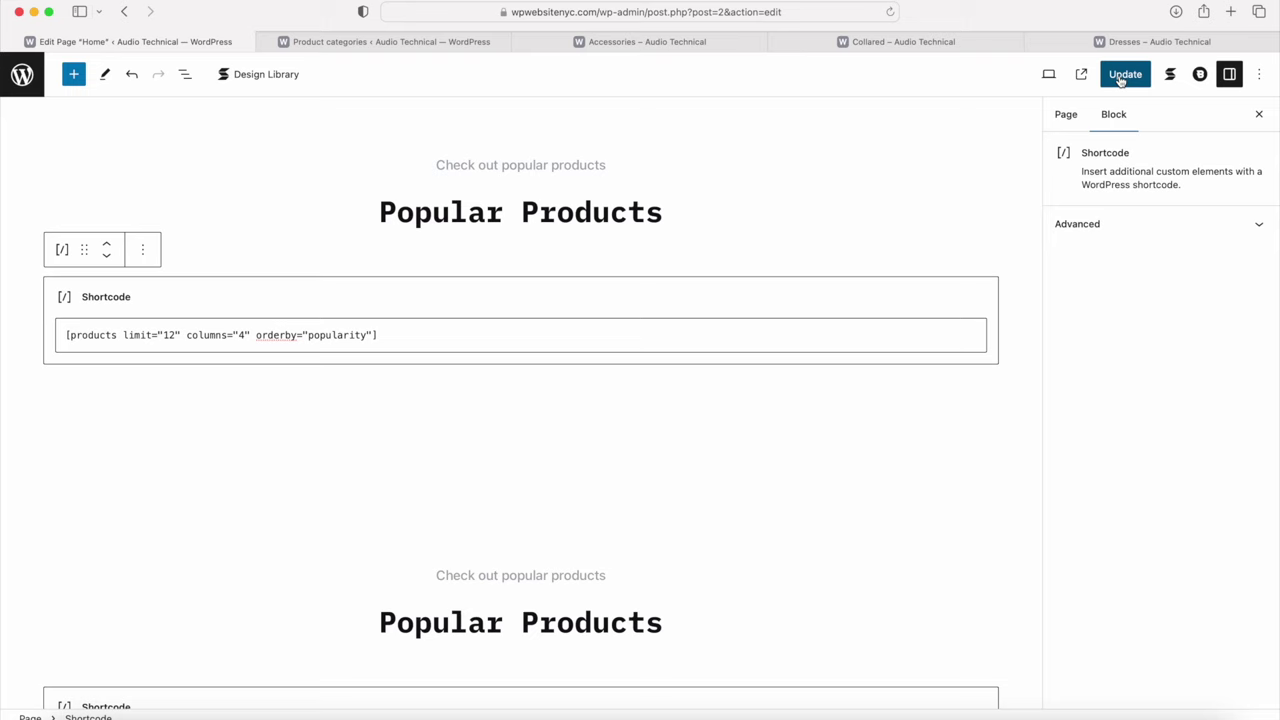
{"action": "scroll", "coordinate": [616, 552], "scroll_direction": "down", "scroll_amount": 3}
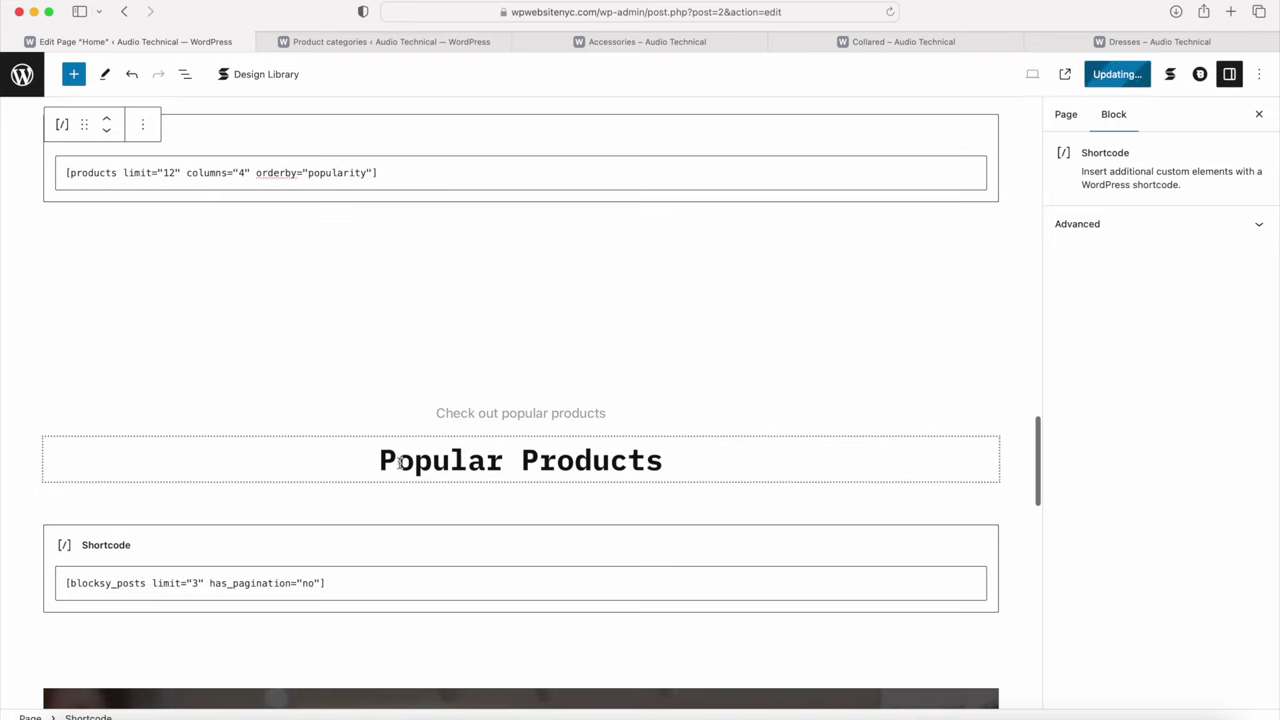
{"action": "left_click", "coordinate": [347, 408]}
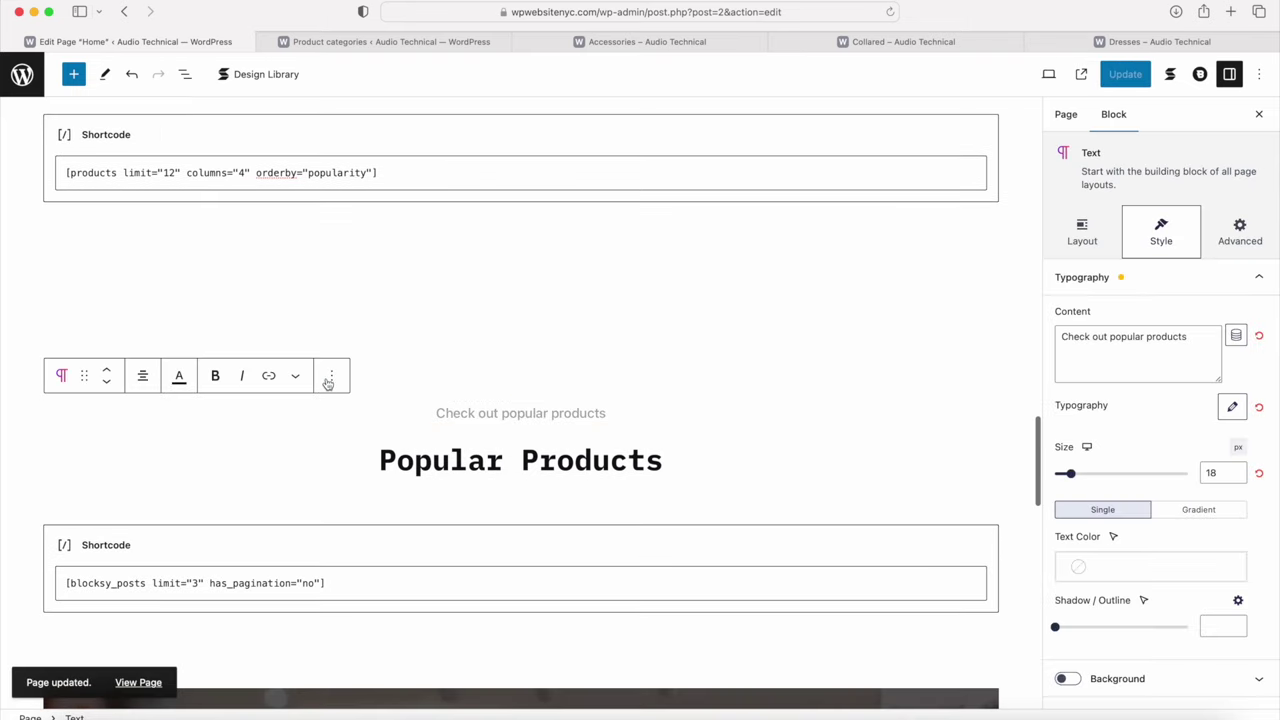
{"action": "left_click", "coordinate": [428, 337]}
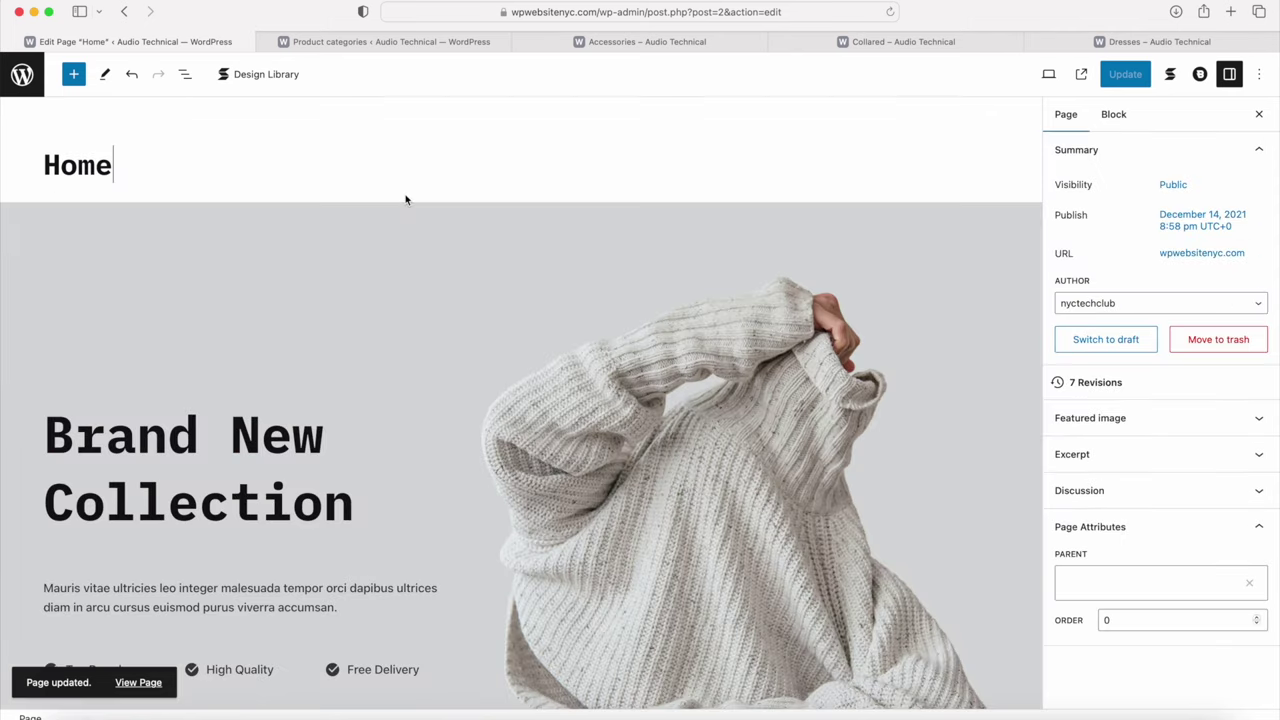
Step: Select the Jackets image box and reset its Collared category link
{"action": "scroll", "coordinate": [405, 199], "scroll_direction": "down", "scroll_amount": 10}
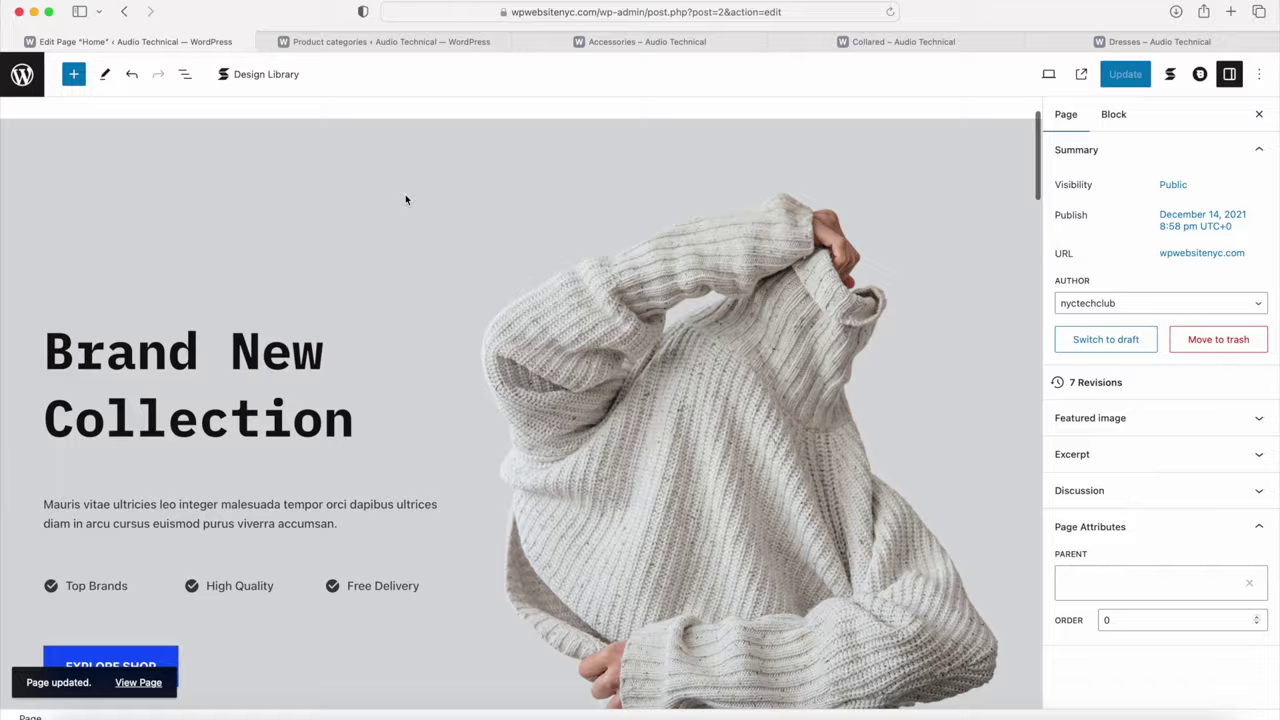
{"action": "scroll", "coordinate": [405, 199], "scroll_direction": "down", "scroll_amount": 5}
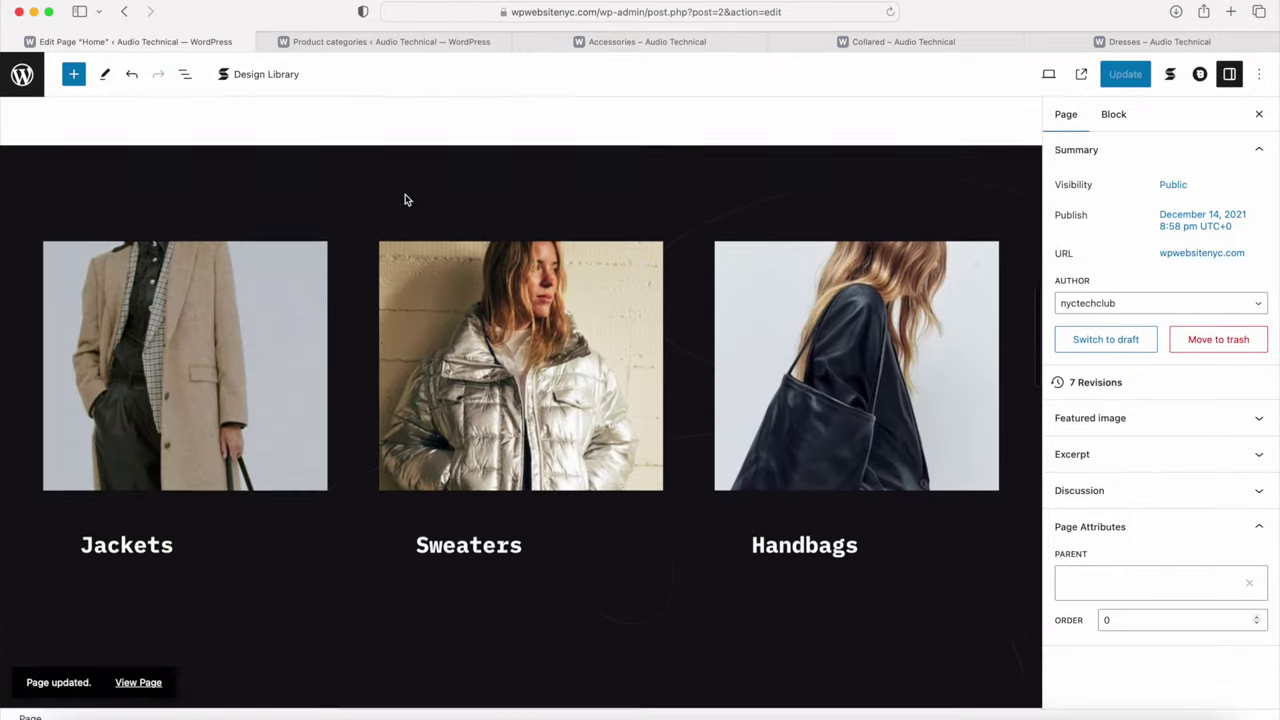
{"action": "left_click", "coordinate": [201, 318]}
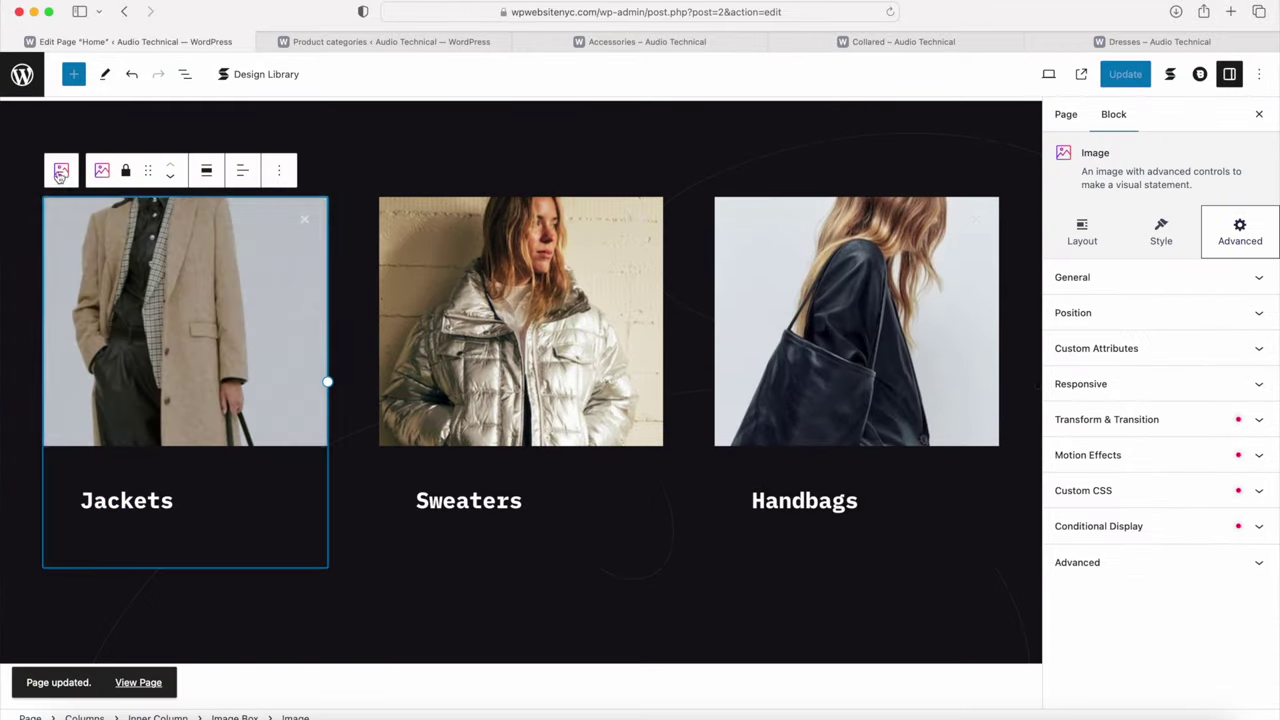
{"action": "left_click", "coordinate": [61, 170]}
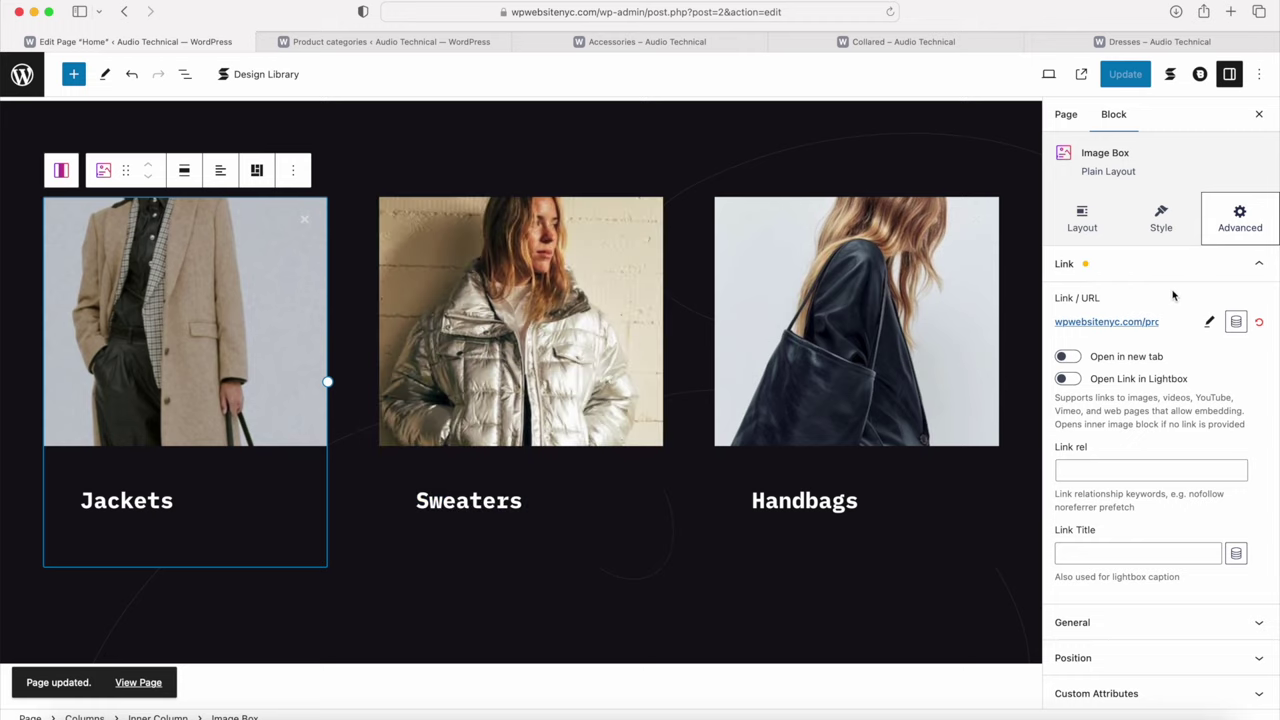
{"action": "left_click", "coordinate": [1210, 322]}
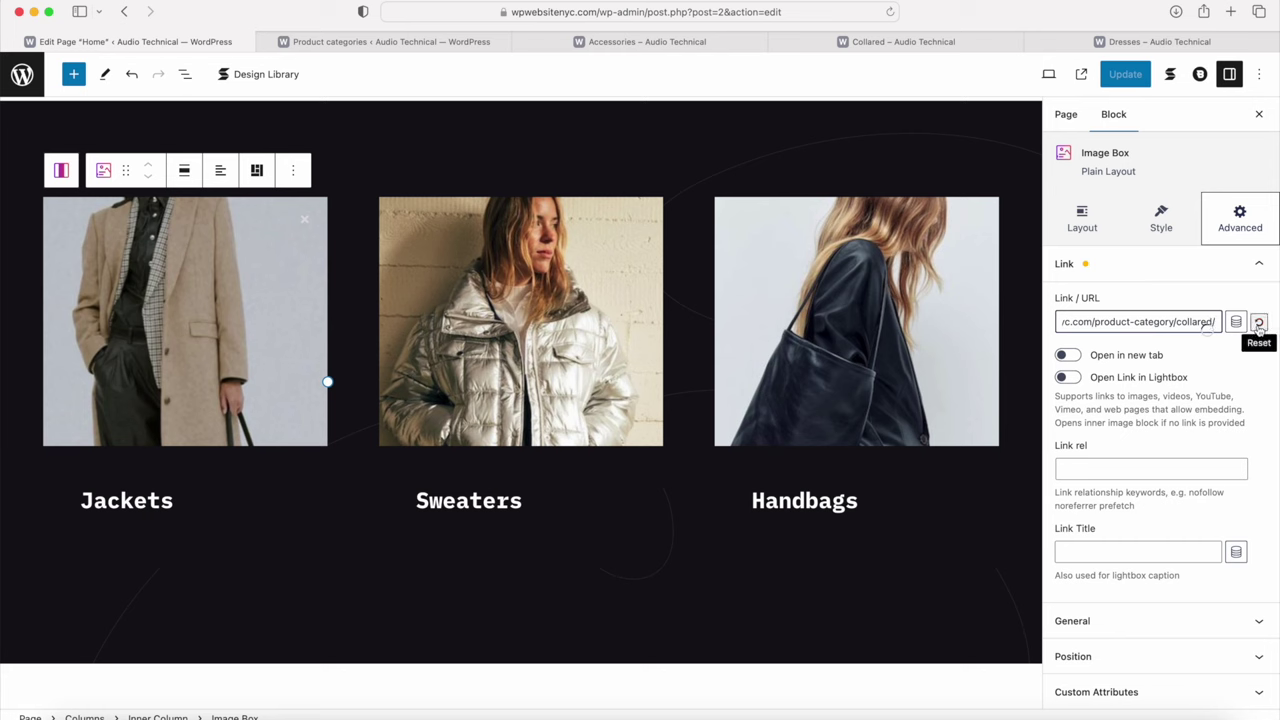
{"action": "left_click", "coordinate": [1259, 323]}
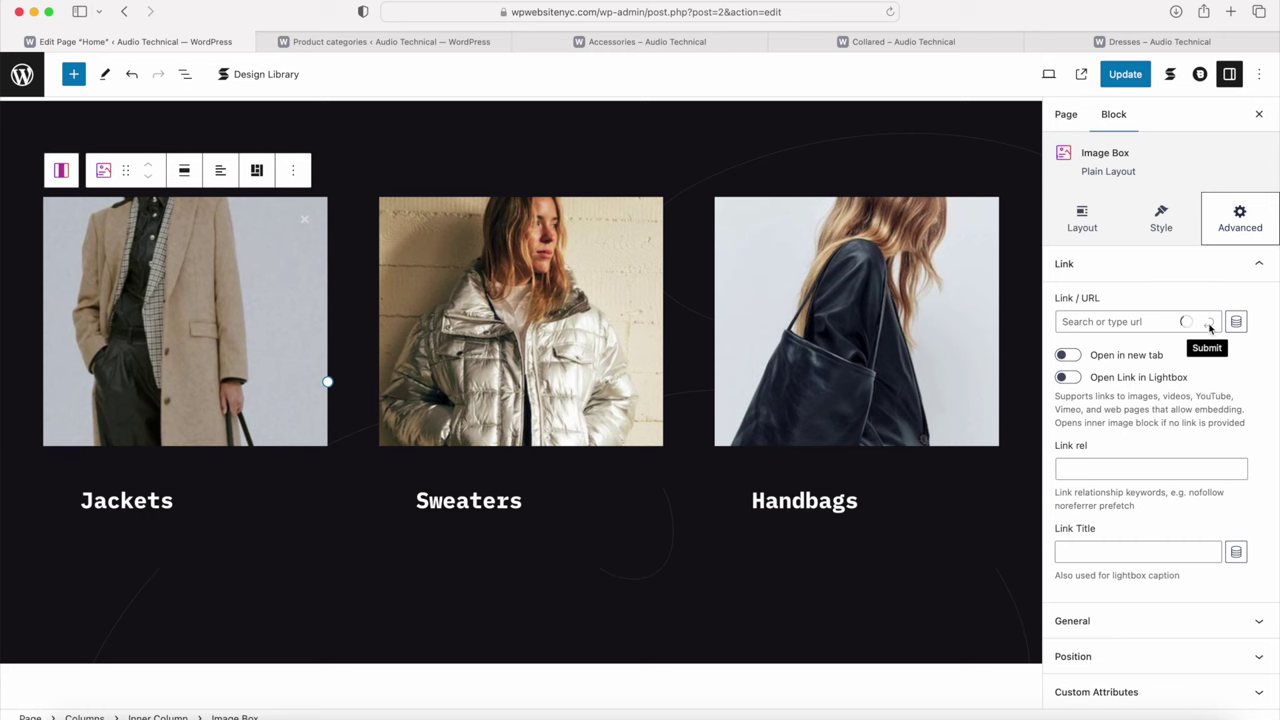
Step: Paste the Accessories category URL as the Jackets box link and submit it
{"action": "left_click", "coordinate": [1108, 321]}
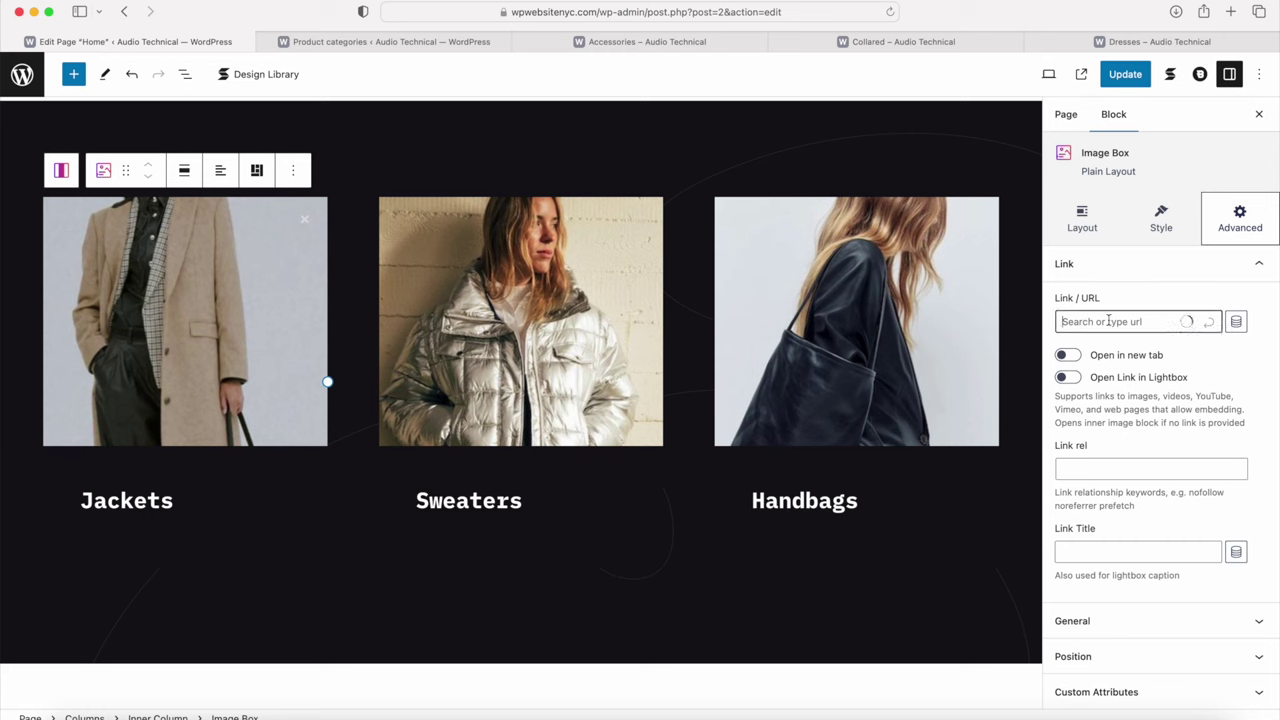
{"action": "left_click", "coordinate": [689, 41]}
{"action": "left_click", "coordinate": [689, 12]}
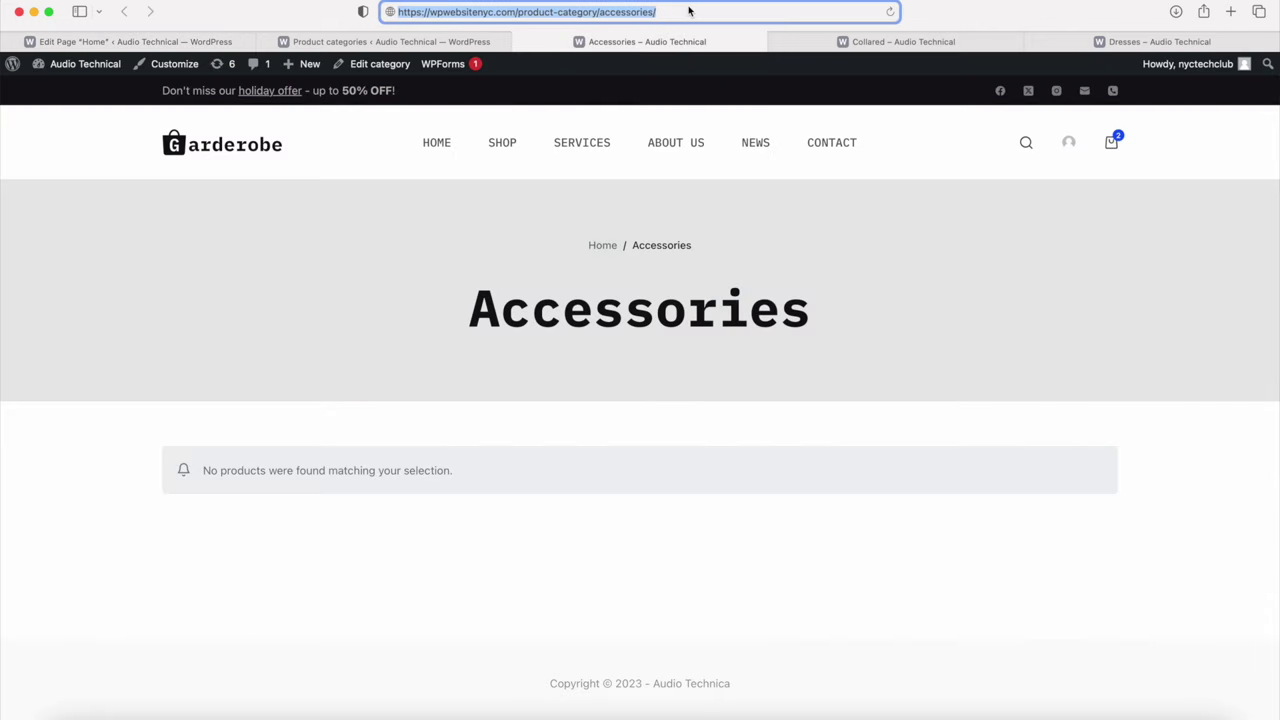
{"action": "left_click", "coordinate": [215, 41]}
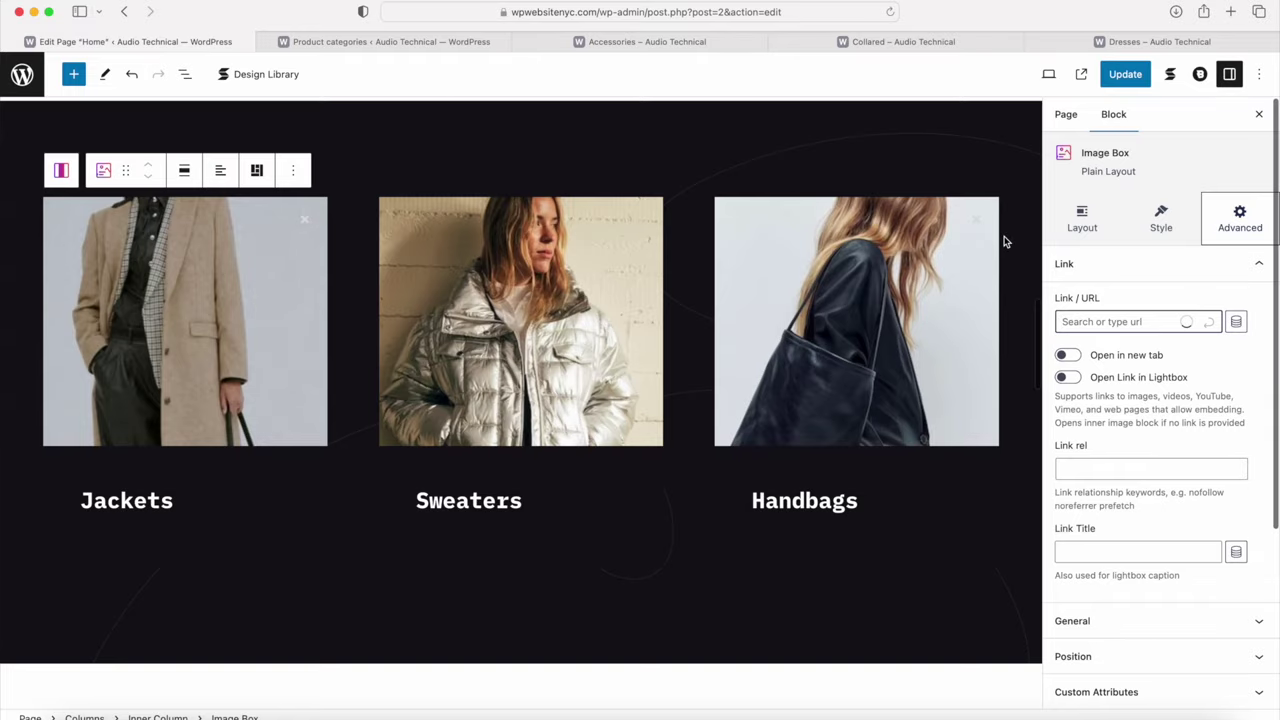
{"action": "key", "text": "super+v"}
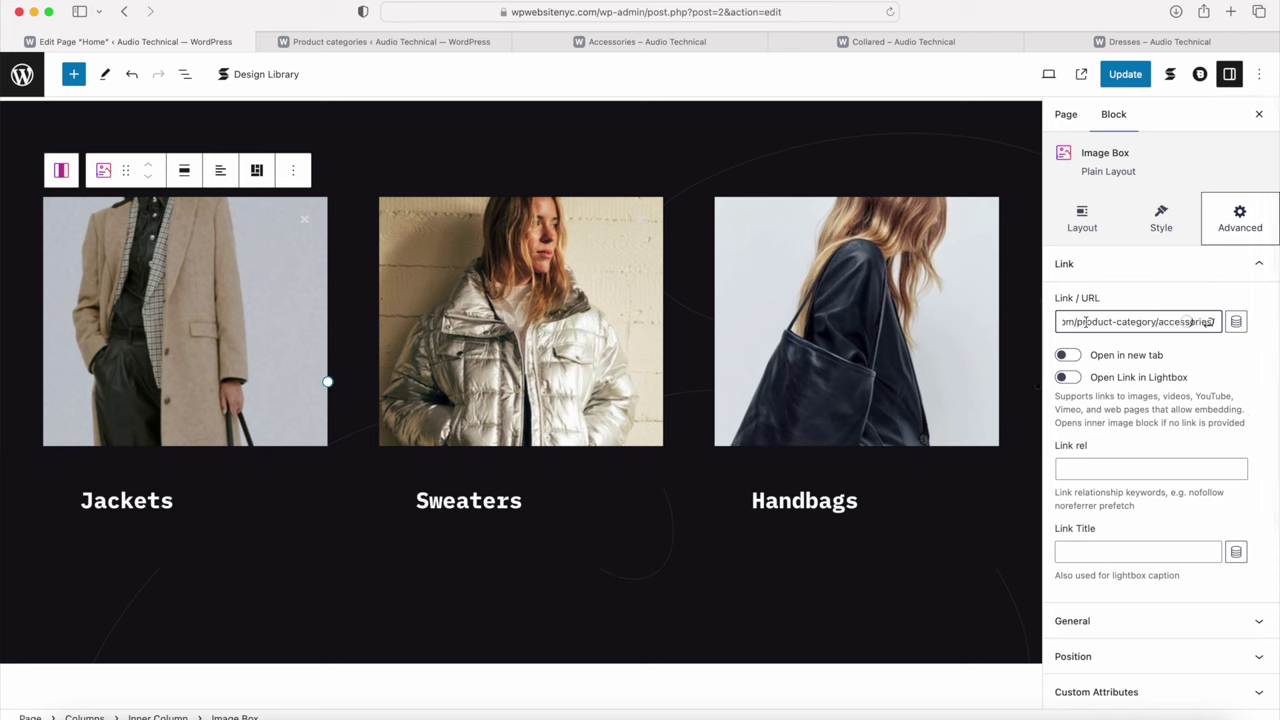
{"action": "left_click", "coordinate": [1208, 327]}
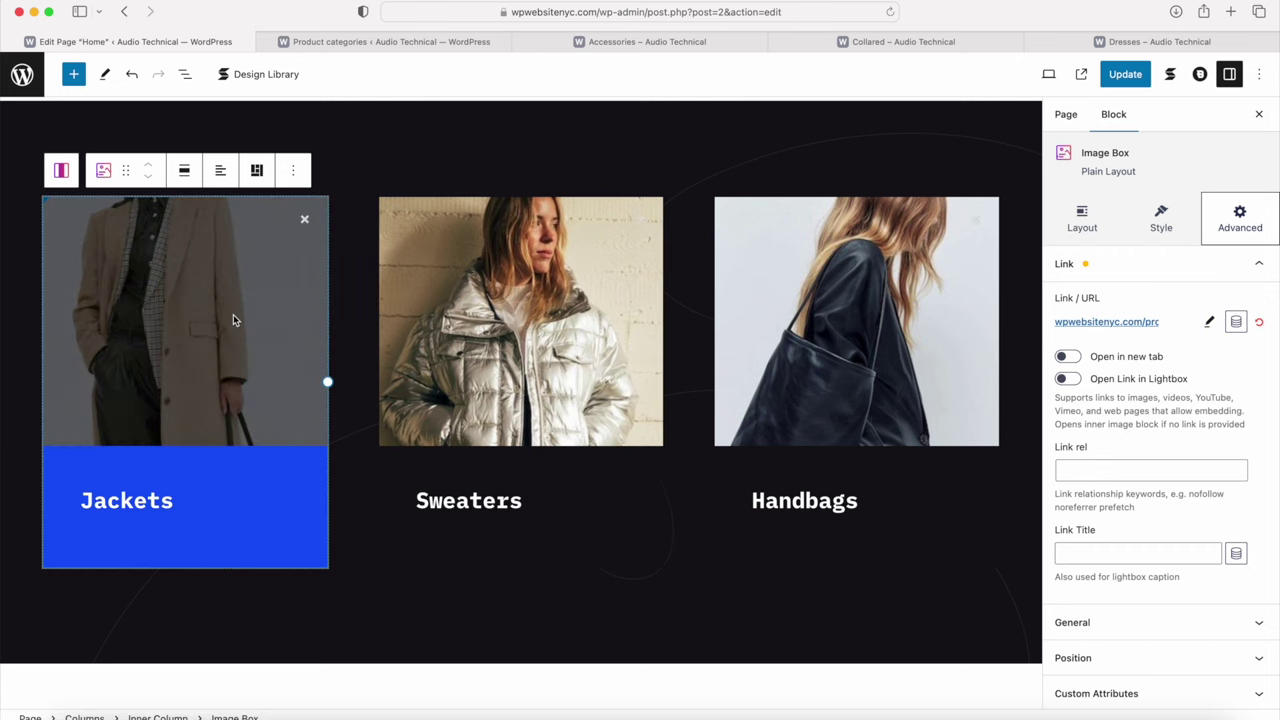
{"action": "left_click", "coordinate": [549, 395]}
{"action": "scroll", "coordinate": [549, 397], "scroll_direction": "down", "scroll_amount": 1}
{"action": "scroll", "coordinate": [549, 397], "scroll_direction": "down", "scroll_amount": 10}
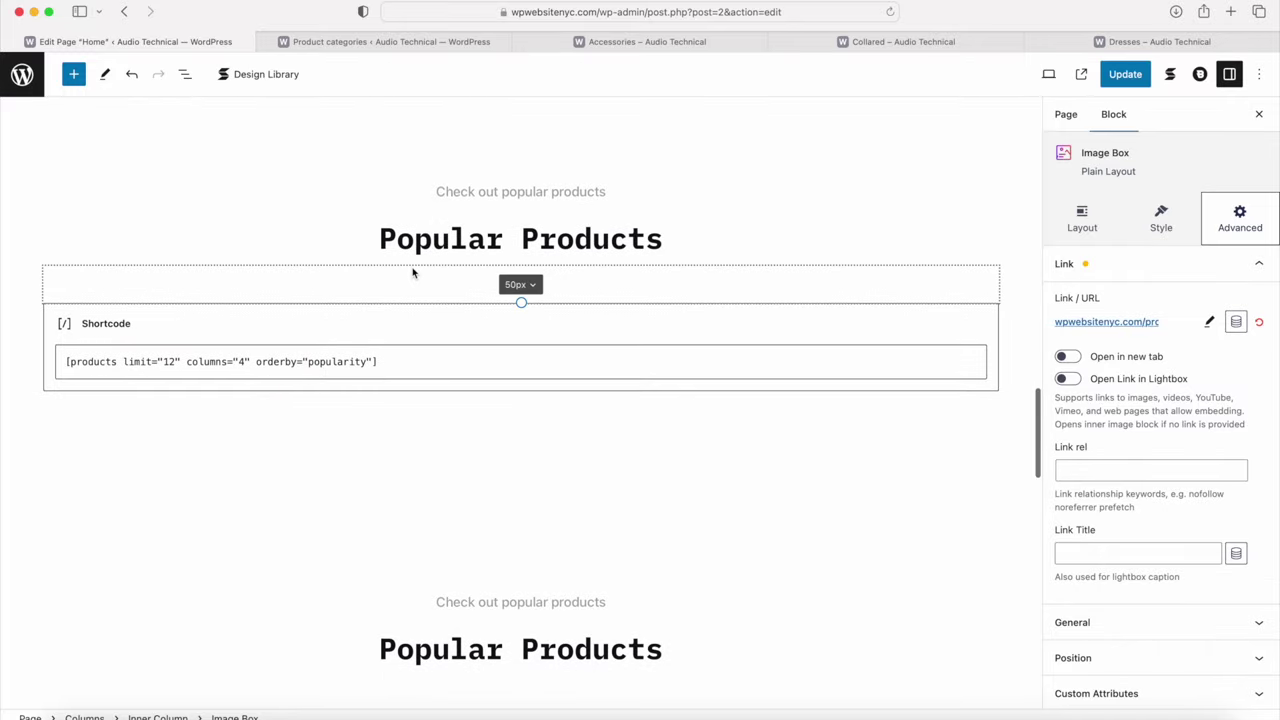
Step: Delete the extra spacer and the 'Check out popular products' text block
{"action": "left_click", "coordinate": [165, 362]}
{"action": "double_click", "coordinate": [167, 362]}
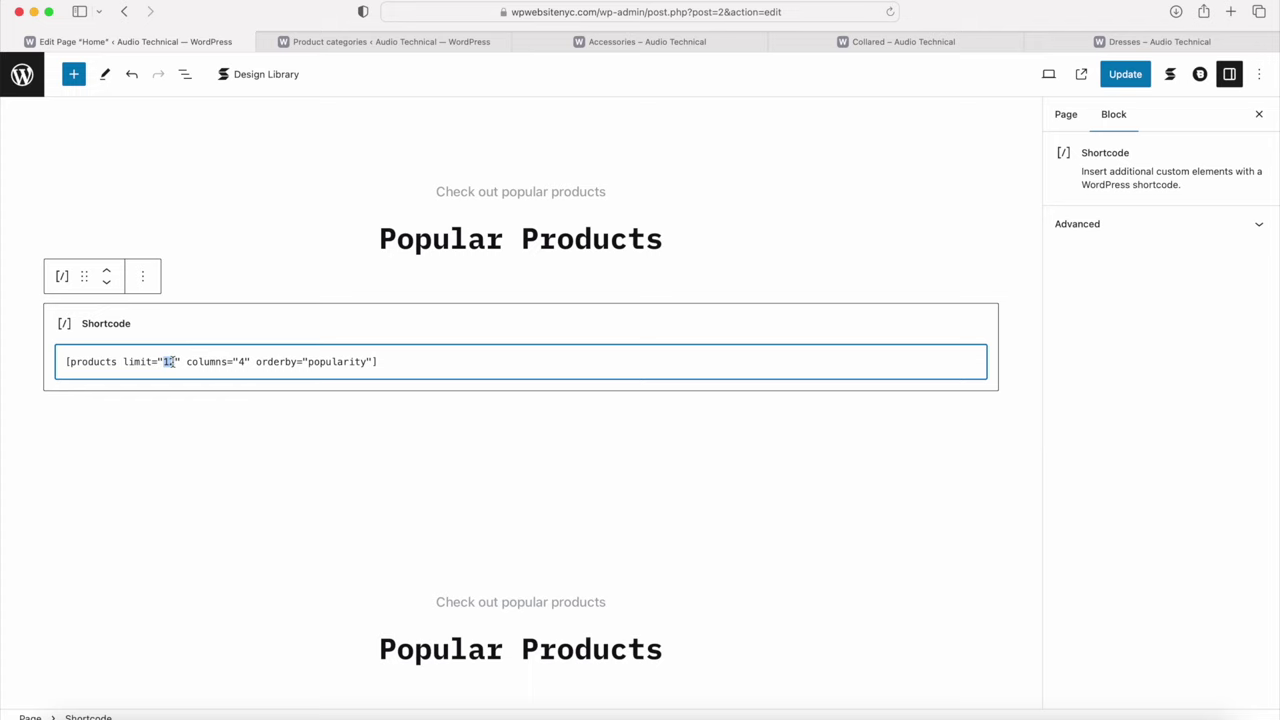
{"action": "scroll", "coordinate": [170, 361], "scroll_direction": "down", "scroll_amount": 3}
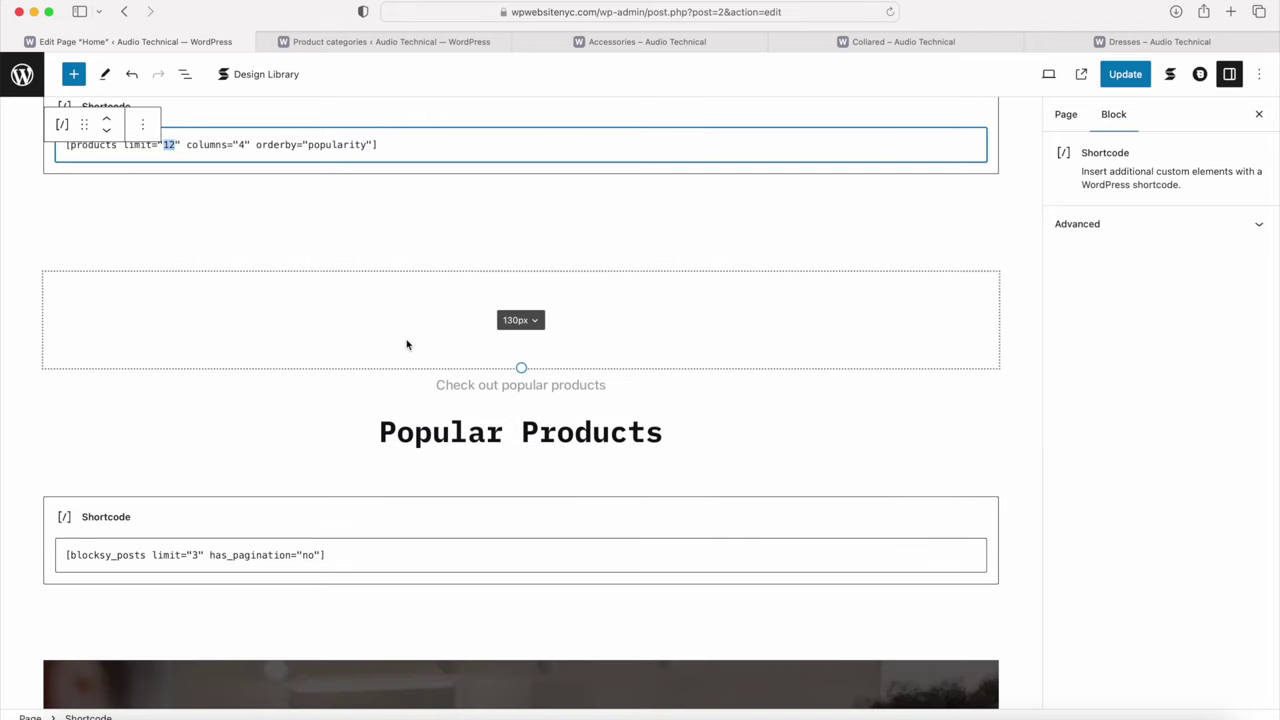
{"action": "left_click", "coordinate": [406, 343]}
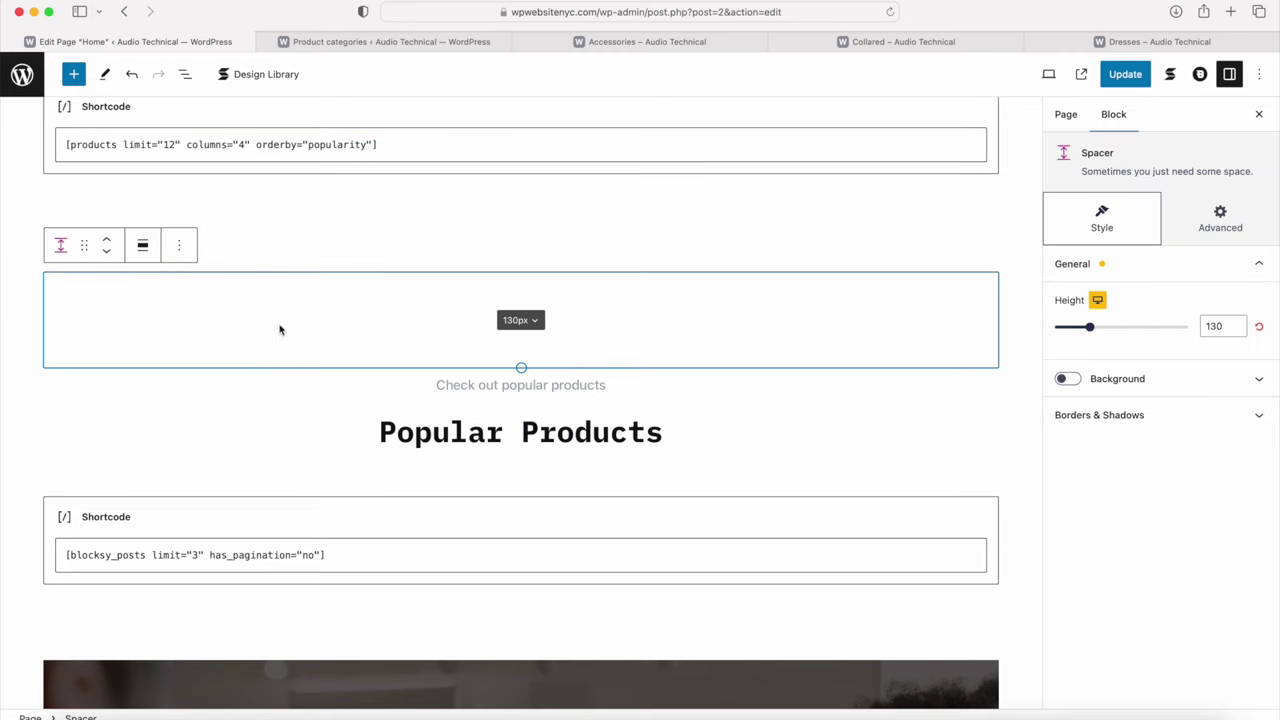
{"action": "left_click", "coordinate": [179, 247]}
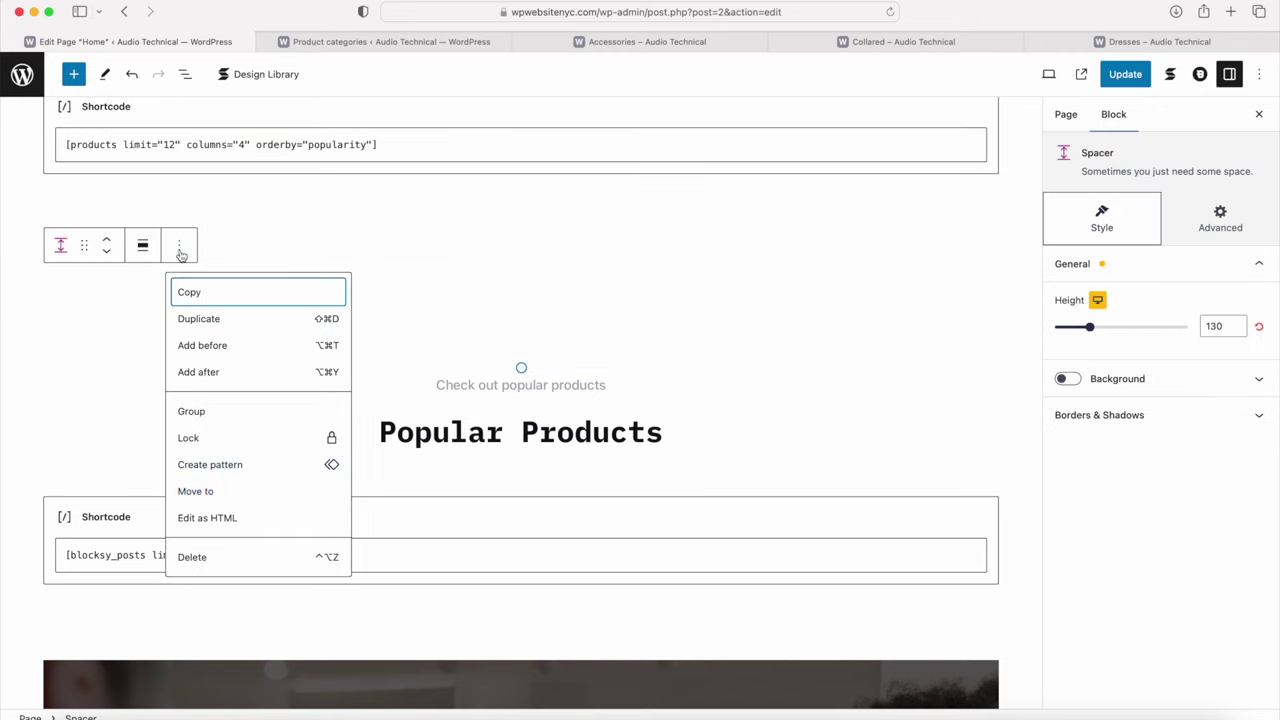
{"action": "left_click", "coordinate": [236, 563]}
{"action": "left_click", "coordinate": [397, 287]}
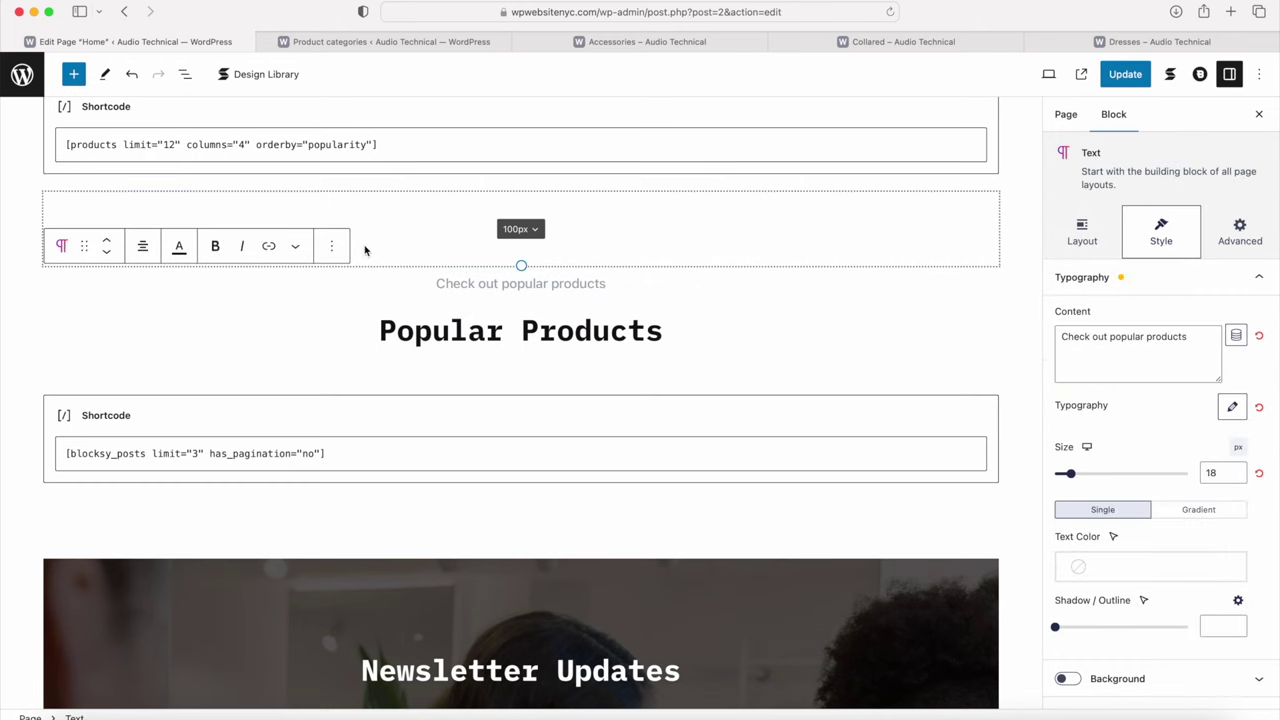
{"action": "left_click", "coordinate": [332, 247]}
{"action": "left_click", "coordinate": [344, 584]}
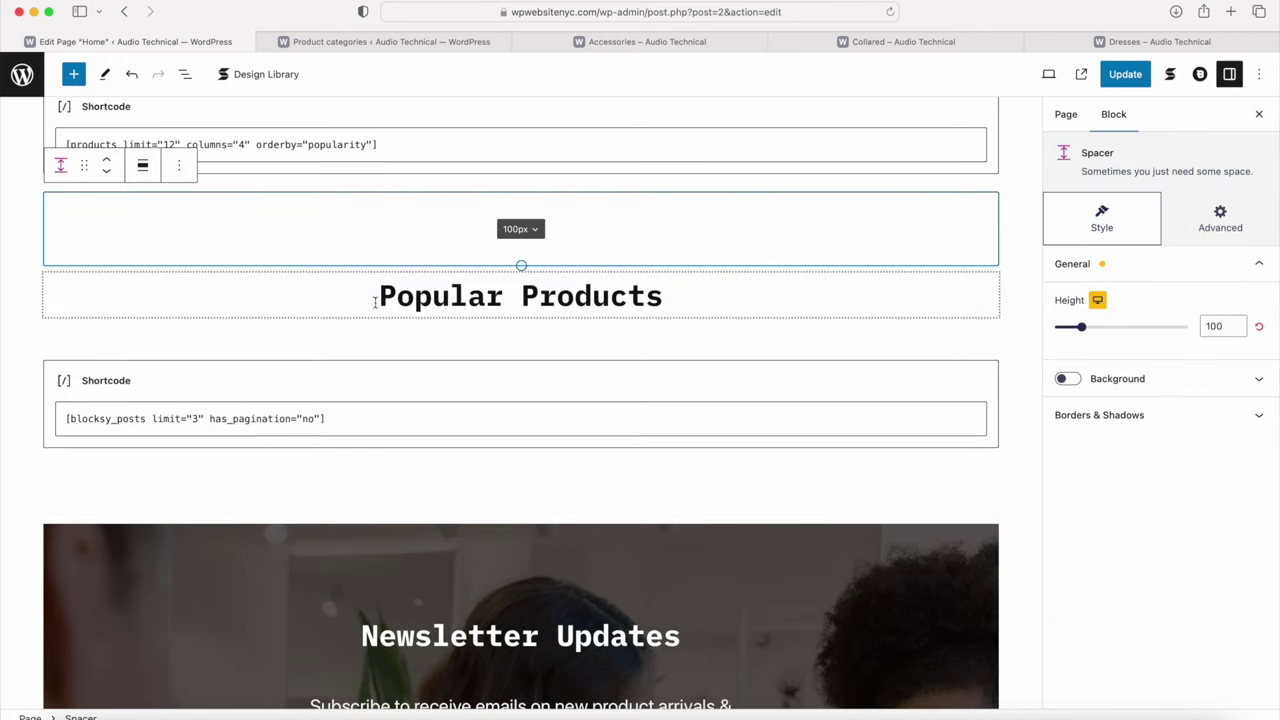
Step: Delete the second Popular Products heading and the blog-posts shortcode block
{"action": "left_click", "coordinate": [376, 298]}
{"action": "left_click", "coordinate": [367, 247]}
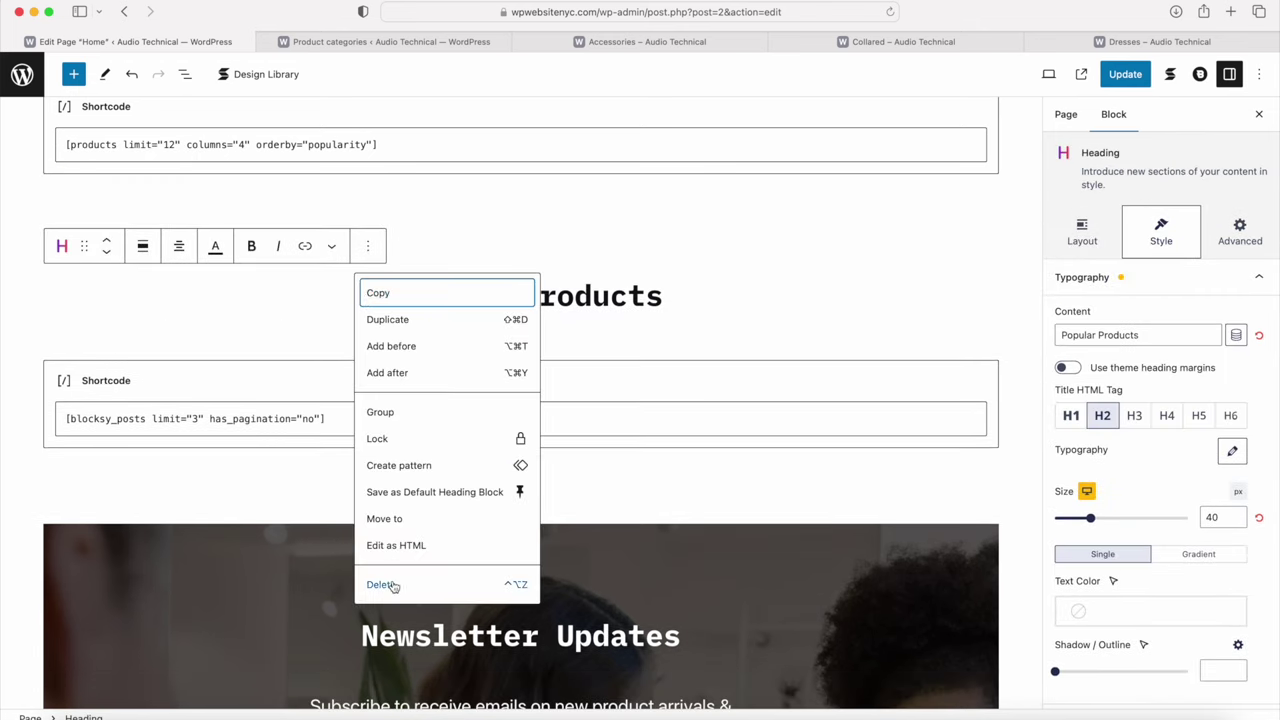
{"action": "left_click", "coordinate": [390, 584]}
{"action": "left_click", "coordinate": [354, 330]}
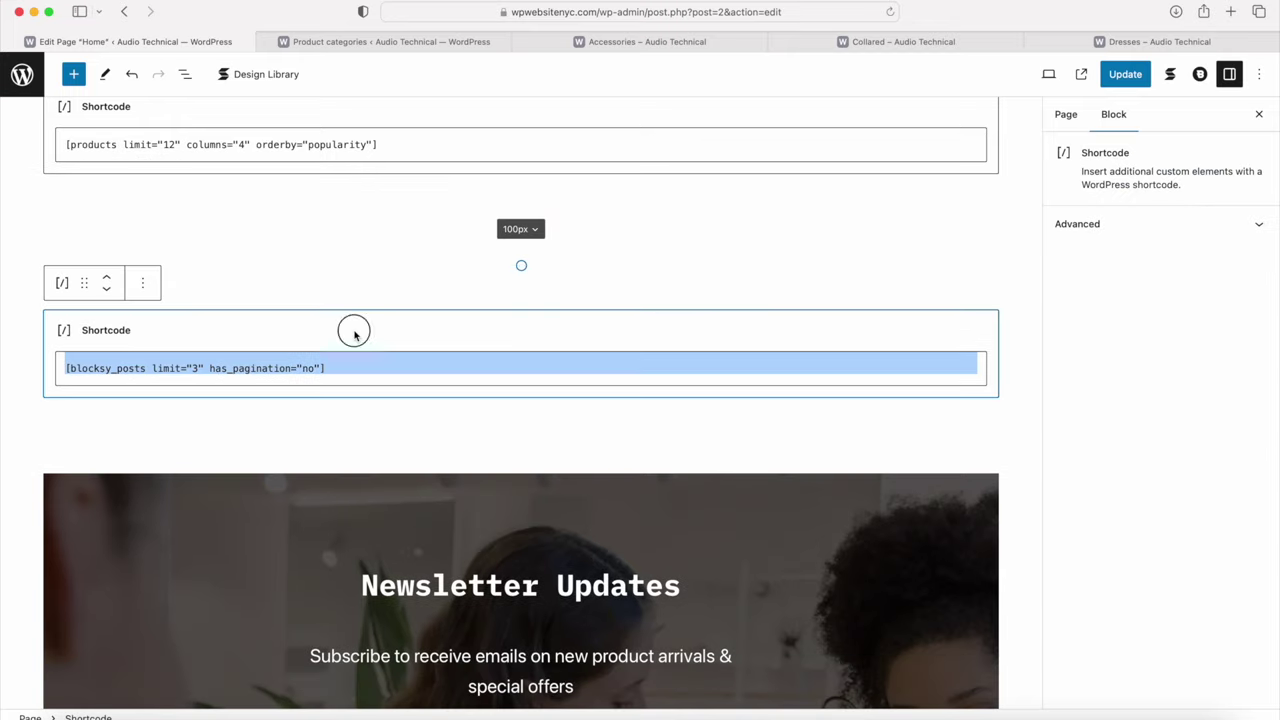
{"action": "left_click", "coordinate": [151, 291]}
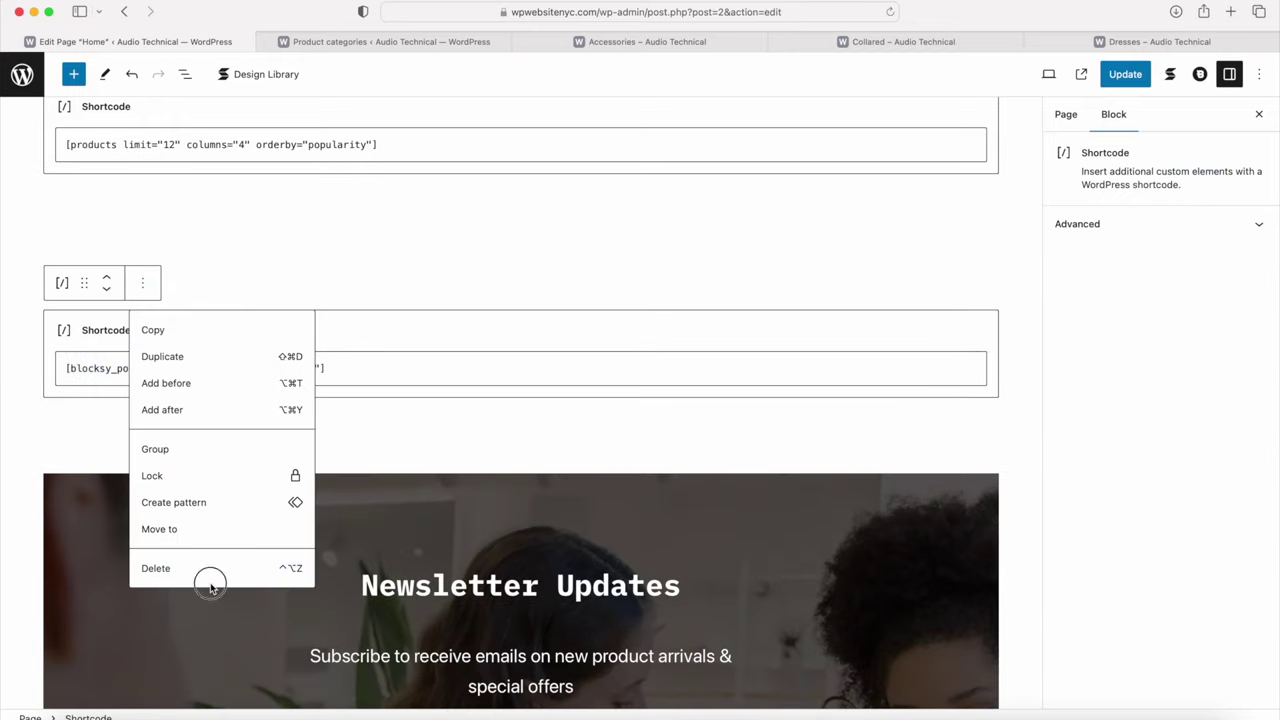
{"action": "left_click", "coordinate": [203, 571]}
Step: Delete the 70px spacer, keeping the 50px one
{"action": "left_click", "coordinate": [179, 246]}
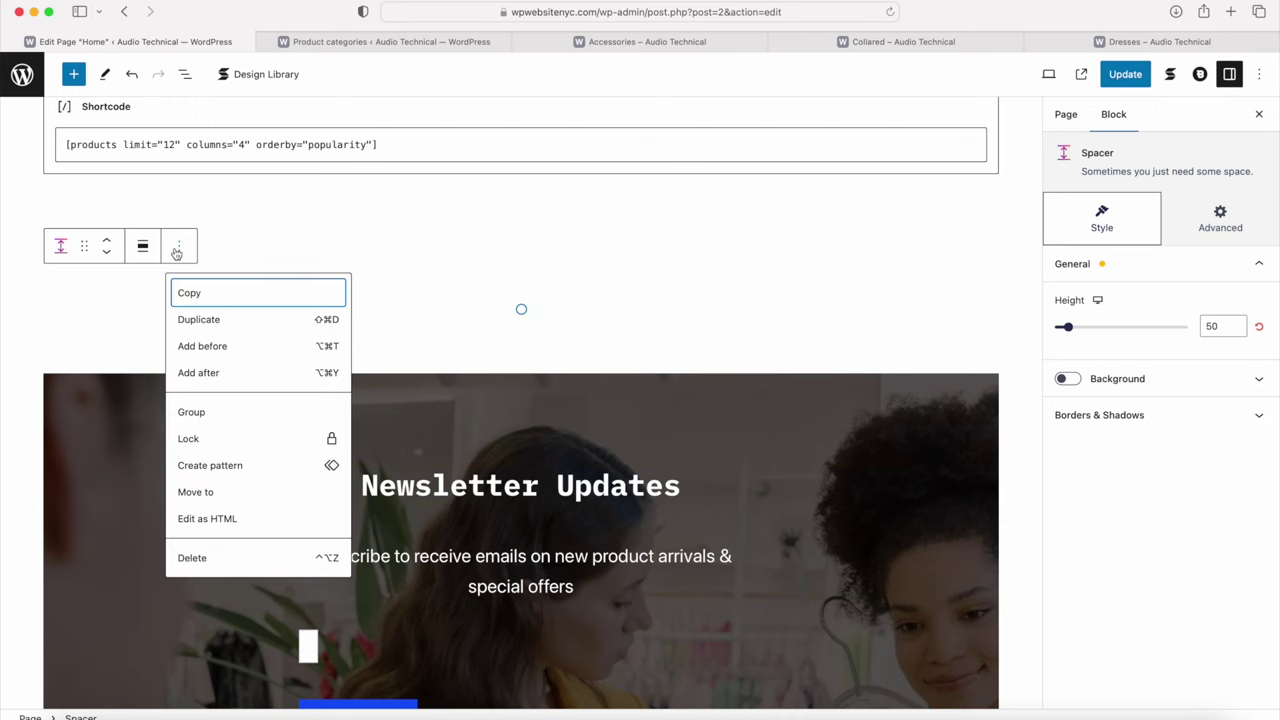
{"action": "left_click", "coordinate": [194, 558]}
{"action": "key", "text": "super+z"}
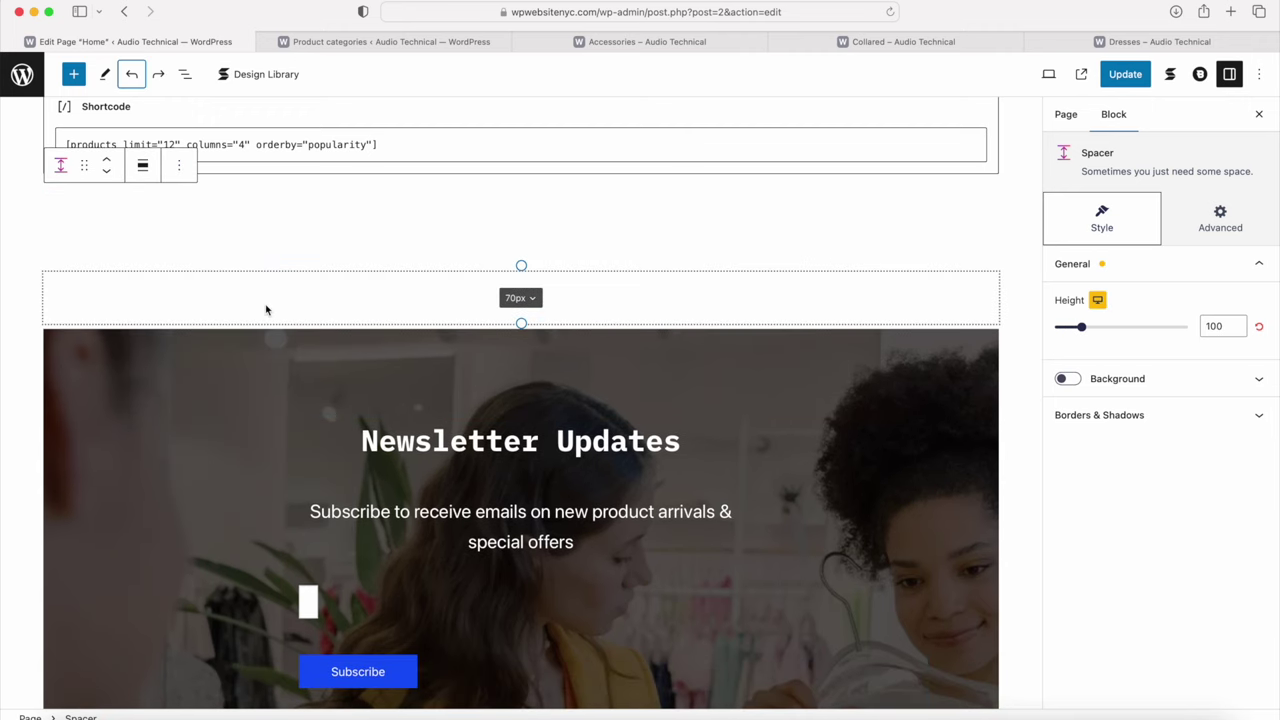
{"action": "left_click", "coordinate": [181, 250]}
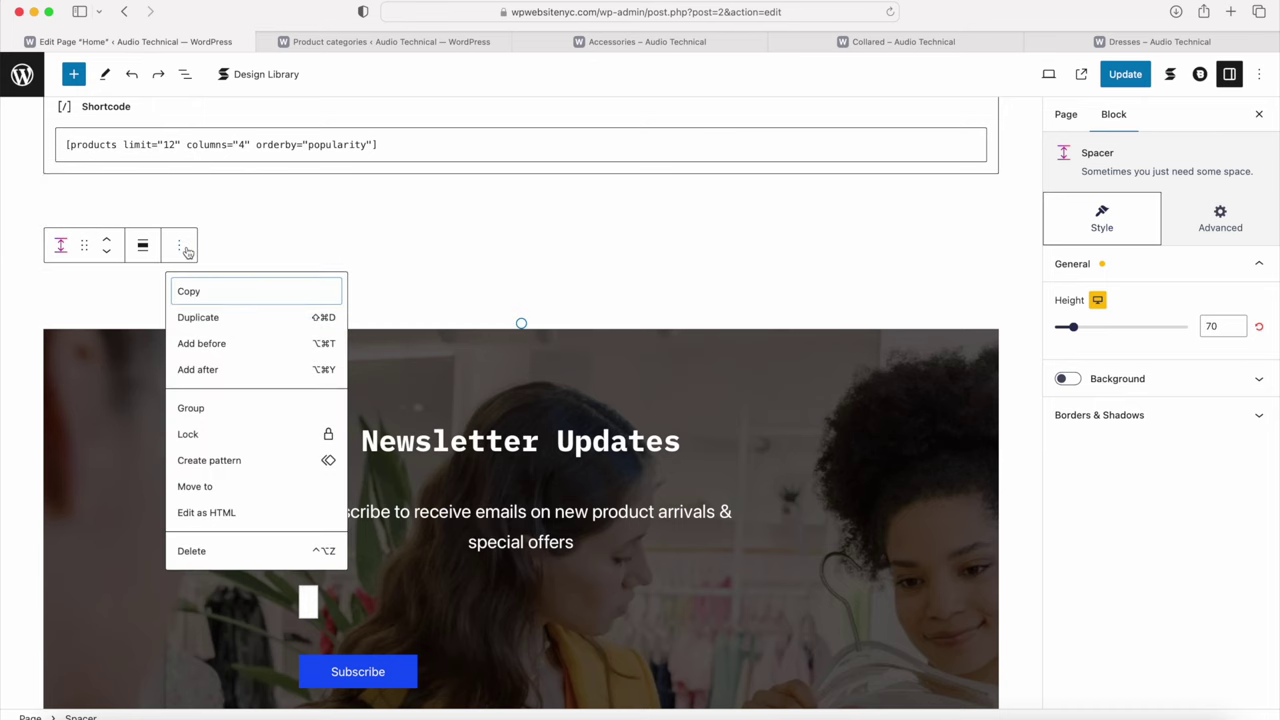
{"action": "left_click", "coordinate": [223, 559]}
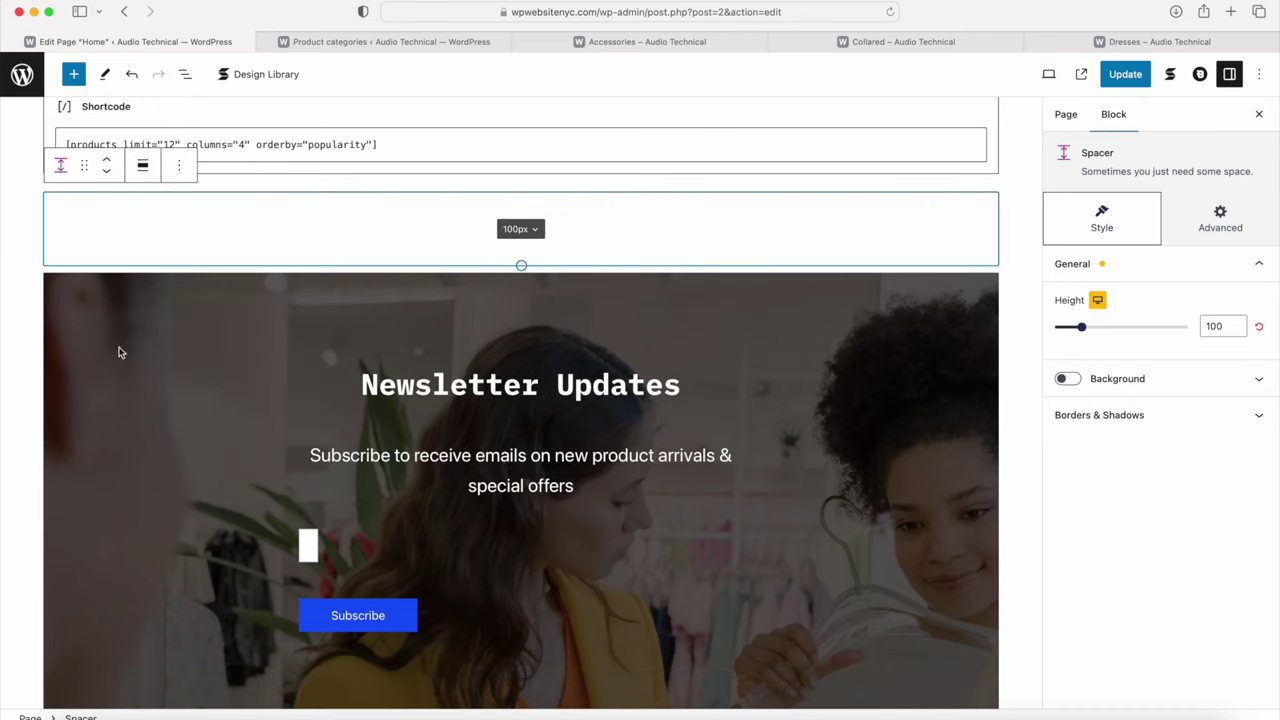
Step: Open the media library to replace the newsletter columns block's background image
{"action": "left_click", "coordinate": [208, 323]}
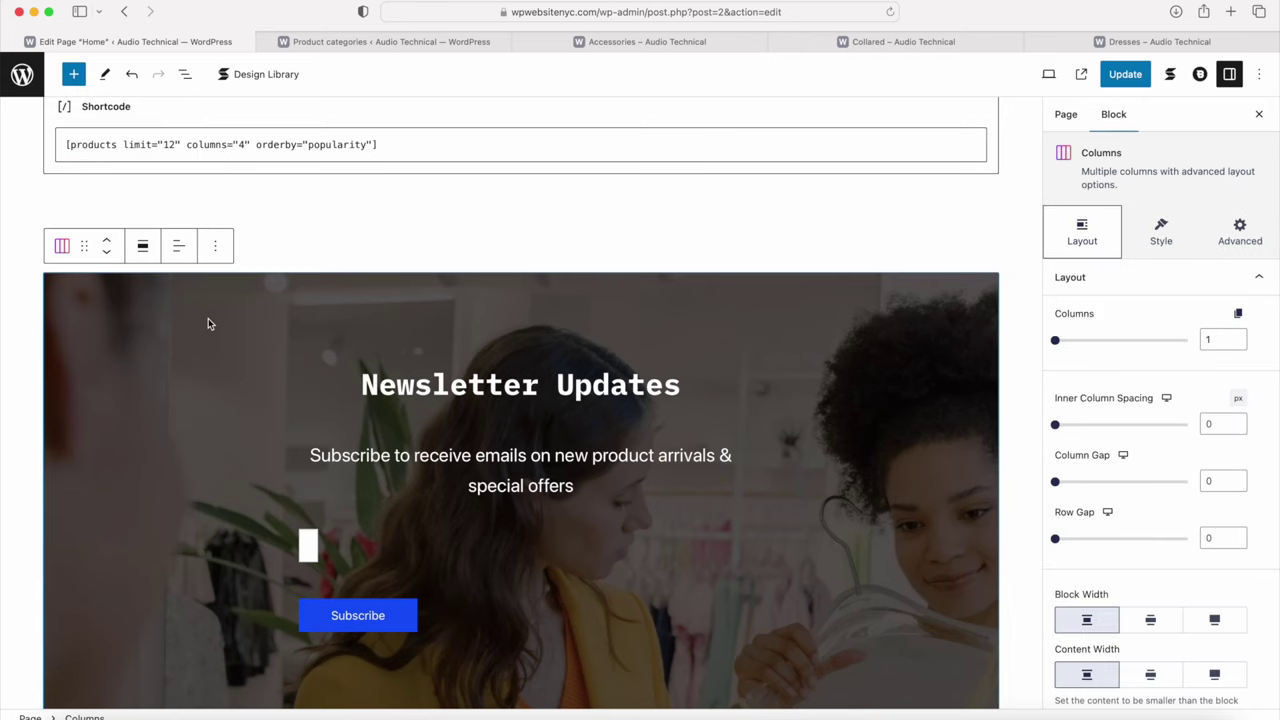
{"action": "left_click", "coordinate": [1159, 240]}
{"action": "left_click", "coordinate": [1110, 286]}
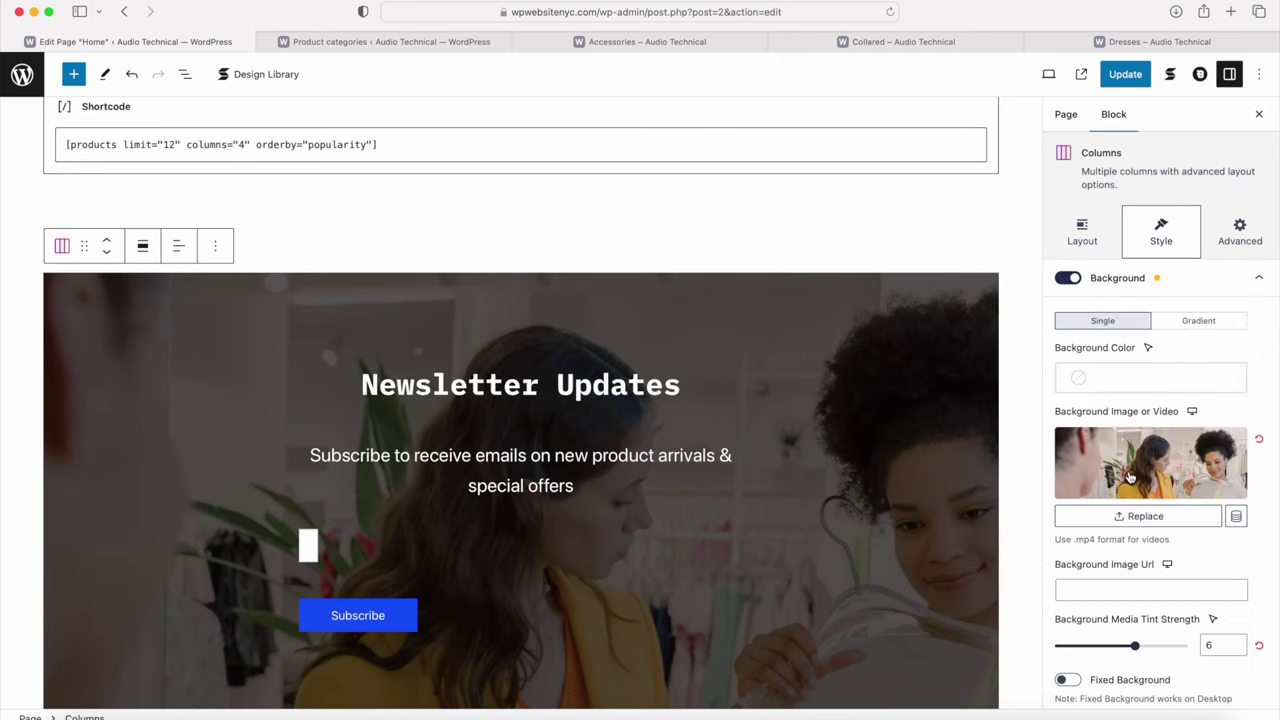
{"action": "left_click", "coordinate": [1126, 516]}
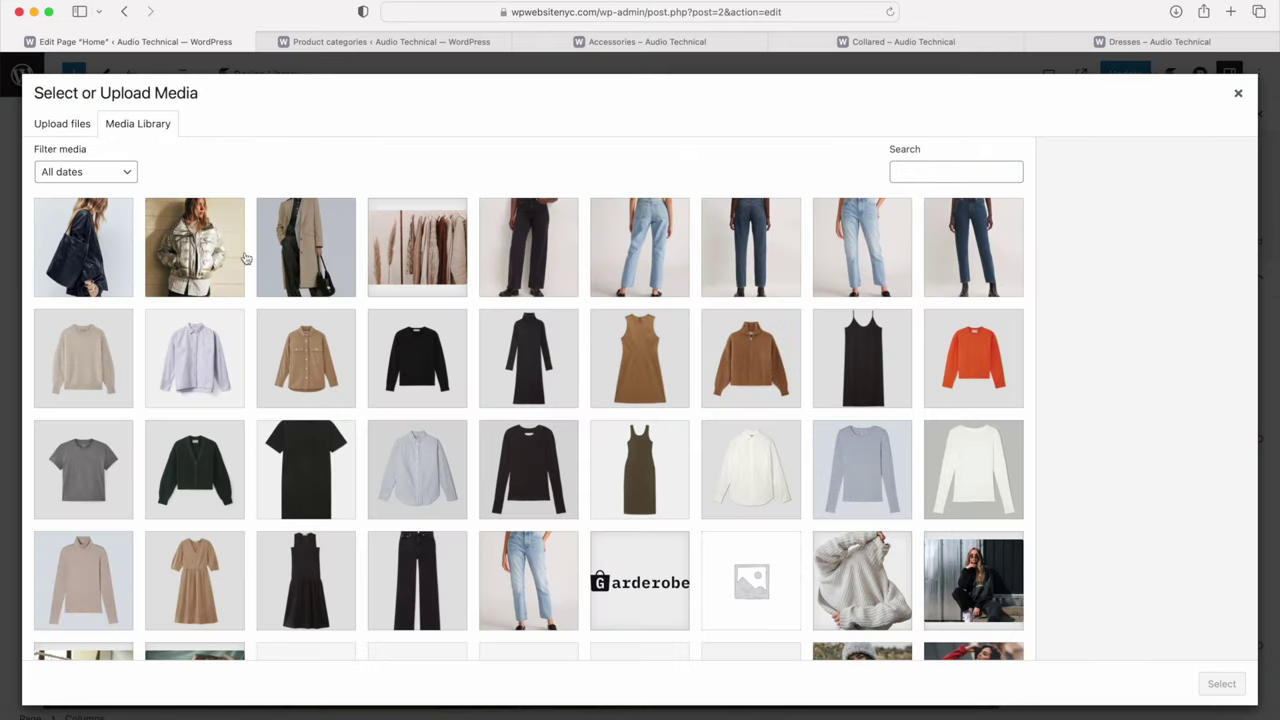
Step: Set slide.jpg, the clothing-rack photo, as the newsletter background and update the page
{"action": "left_click", "coordinate": [422, 244]}
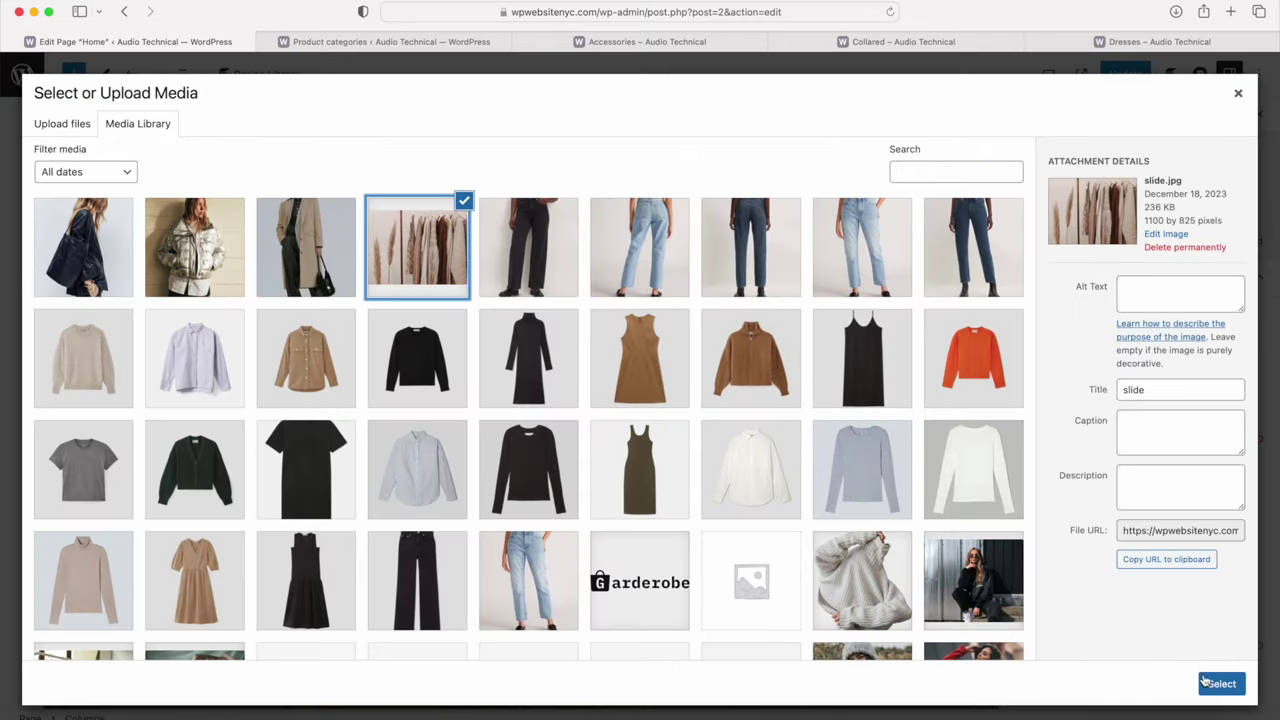
{"action": "left_click", "coordinate": [1206, 681]}
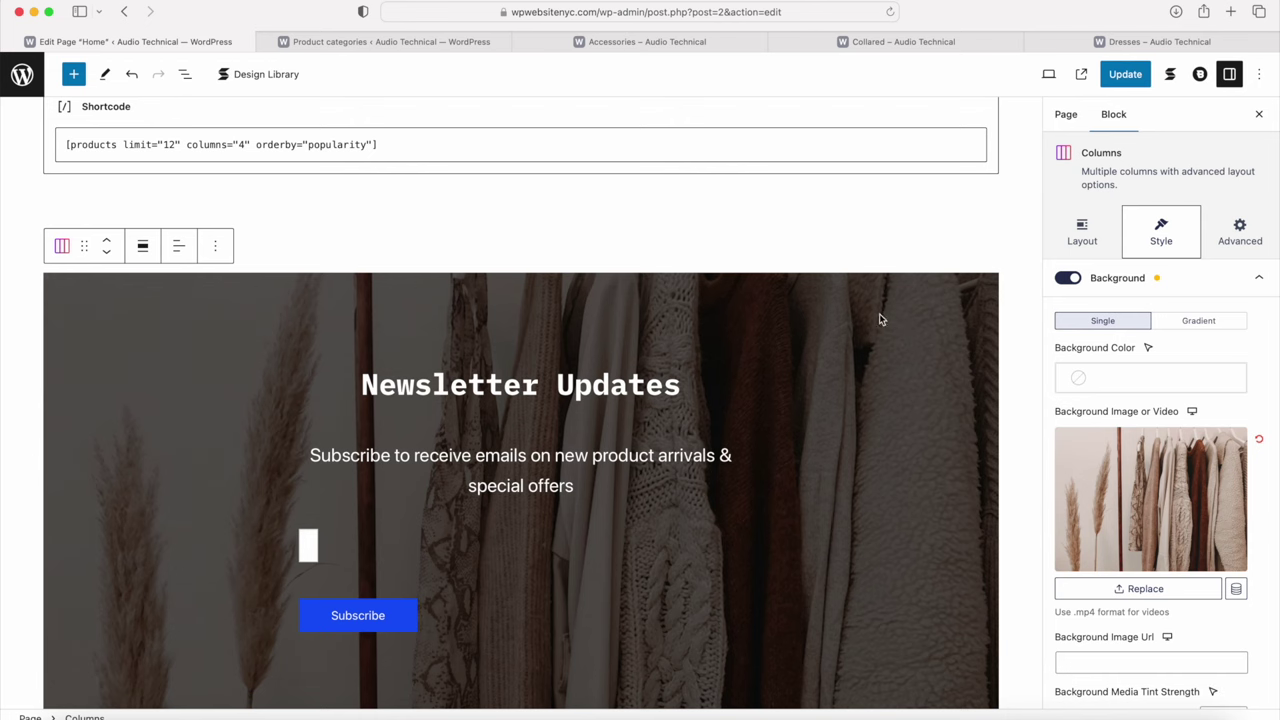
{"action": "left_click", "coordinate": [415, 560]}
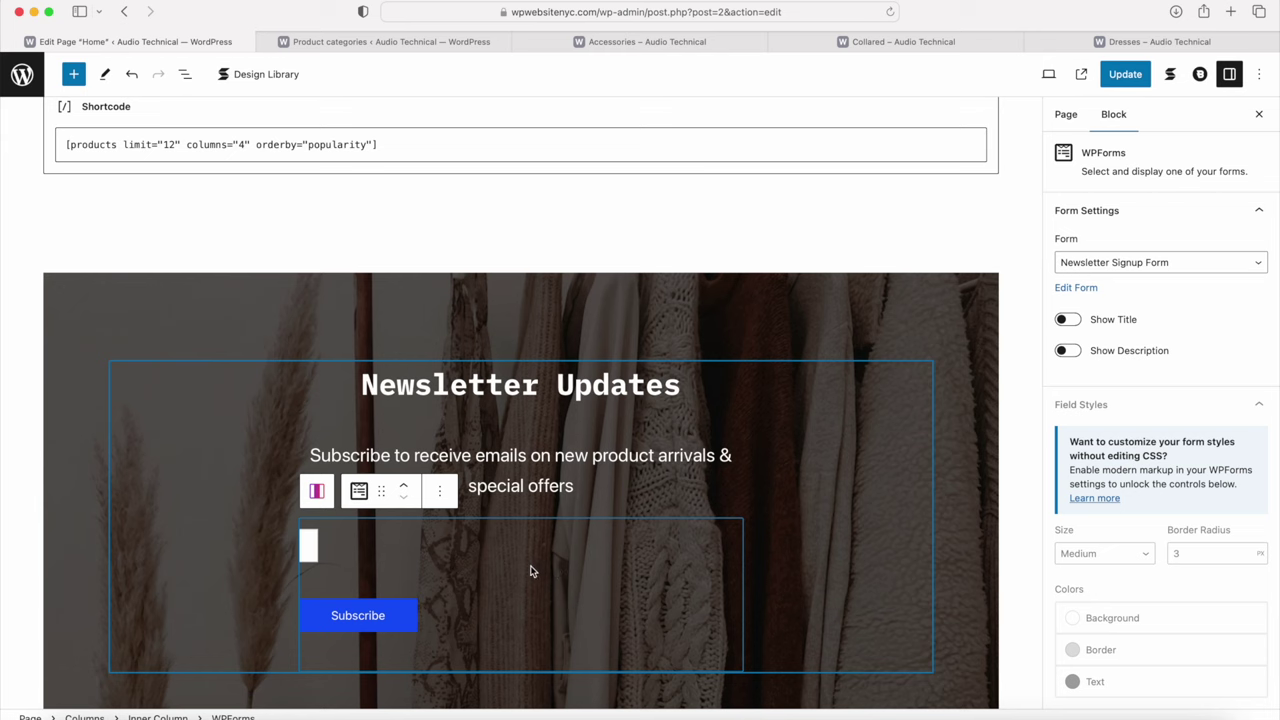
{"action": "left_click_drag", "start_coordinate": [1133, 155], "coordinate": [1080, 155]}
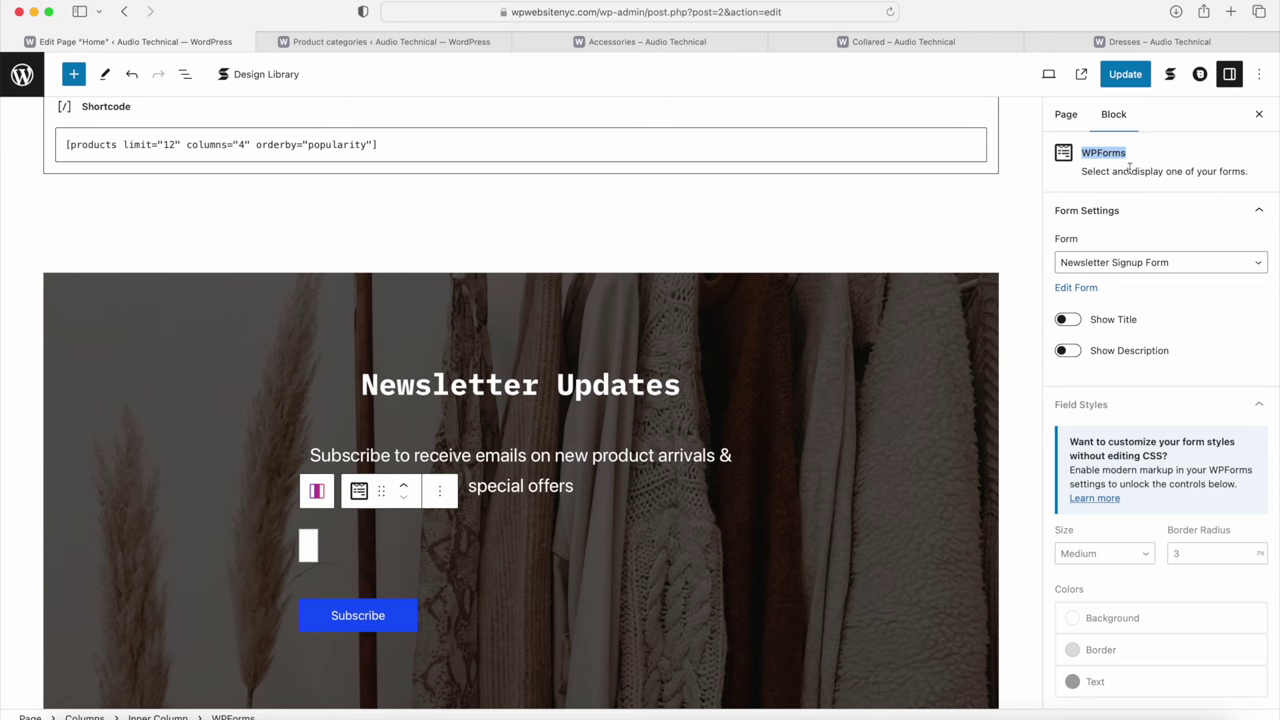
{"action": "left_click", "coordinate": [1123, 75]}
Step: Delete the Final Sale columns section
{"action": "scroll", "coordinate": [859, 359], "scroll_direction": "down", "scroll_amount": 6}
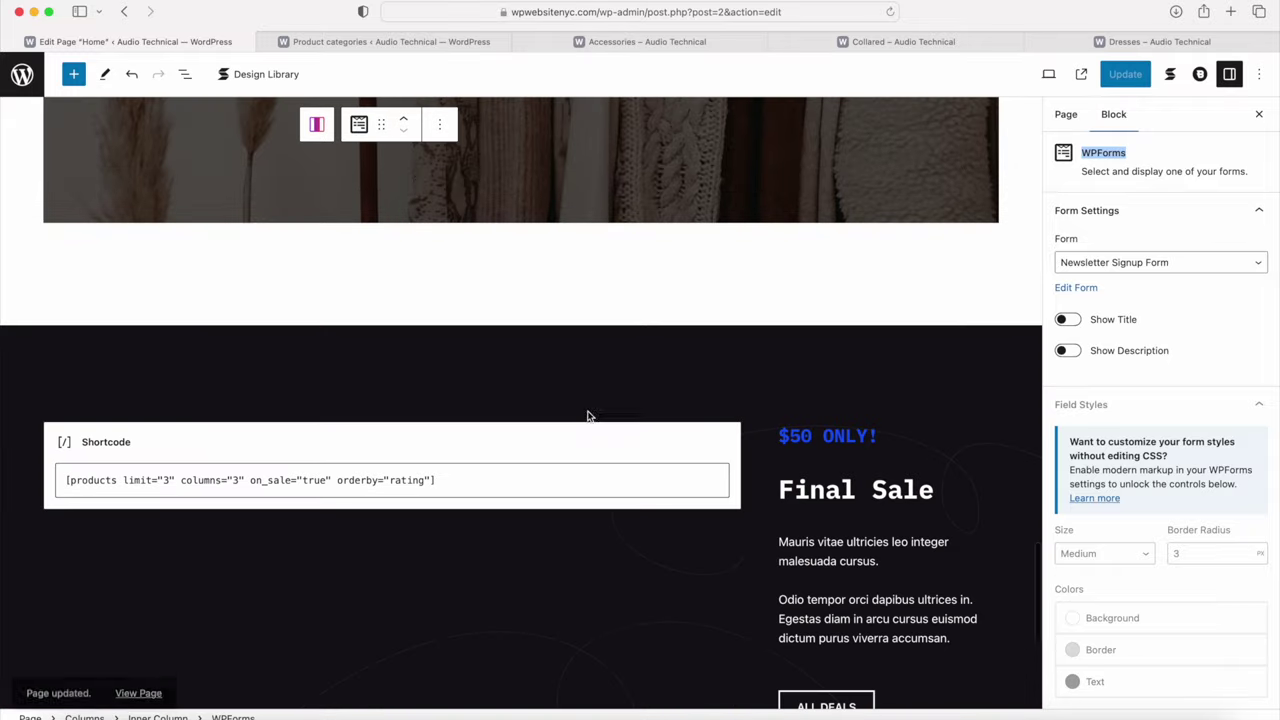
{"action": "scroll", "coordinate": [589, 491], "scroll_direction": "down", "scroll_amount": 4}
{"action": "scroll", "coordinate": [588, 497], "scroll_direction": "up", "scroll_amount": 4}
{"action": "left_click", "coordinate": [151, 190]}
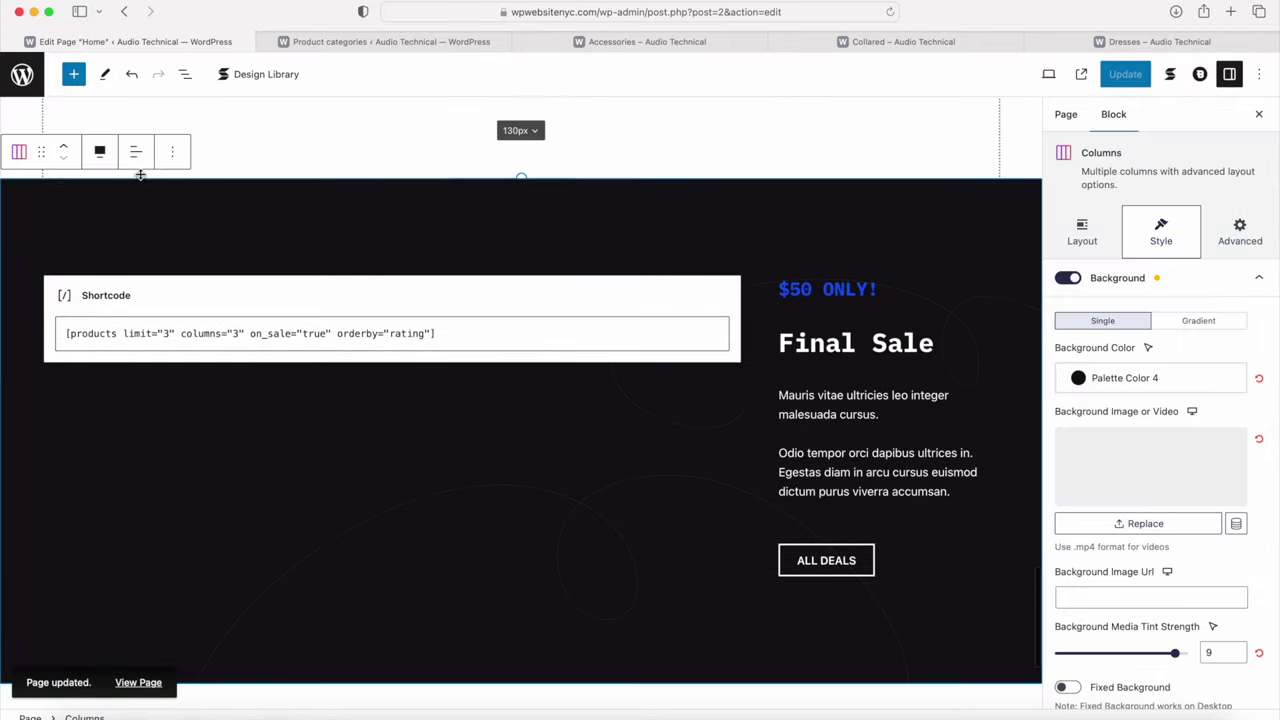
{"action": "left_click", "coordinate": [172, 151]}
{"action": "left_click", "coordinate": [246, 463]}
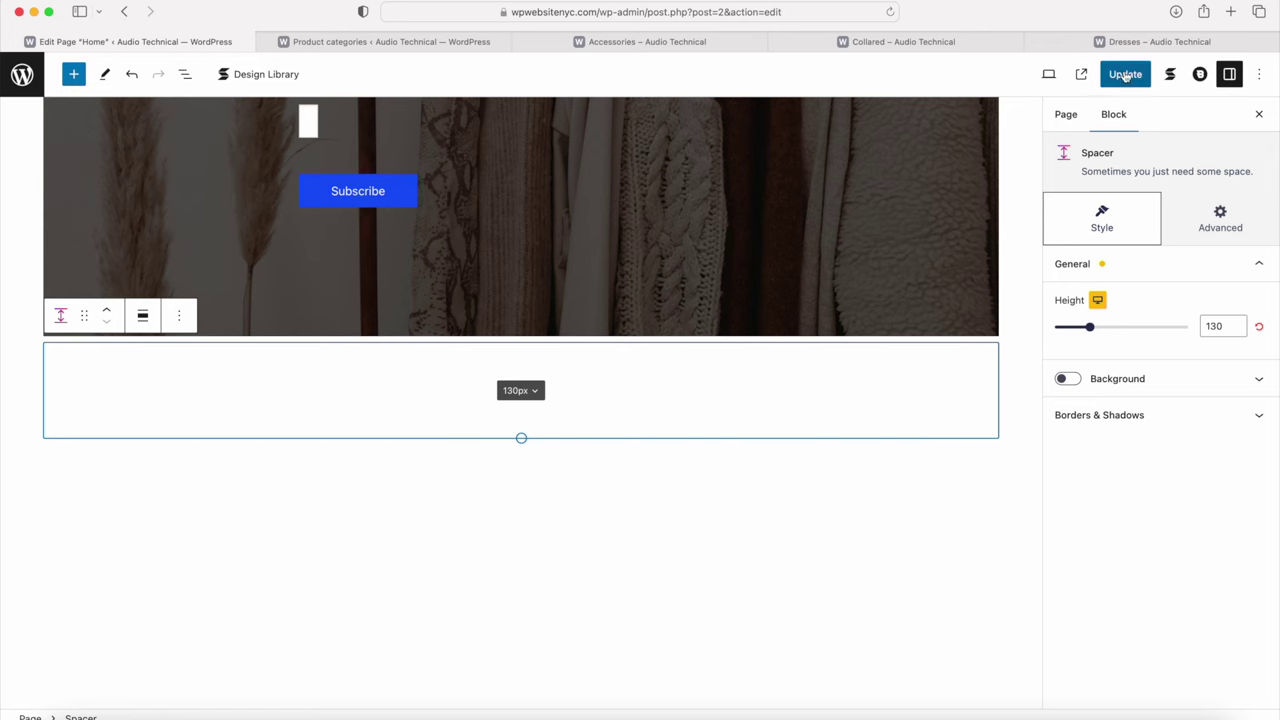
Step: Delete the trailing 130px spacer, update the Home page, and view it live
{"action": "left_click", "coordinate": [179, 315]}
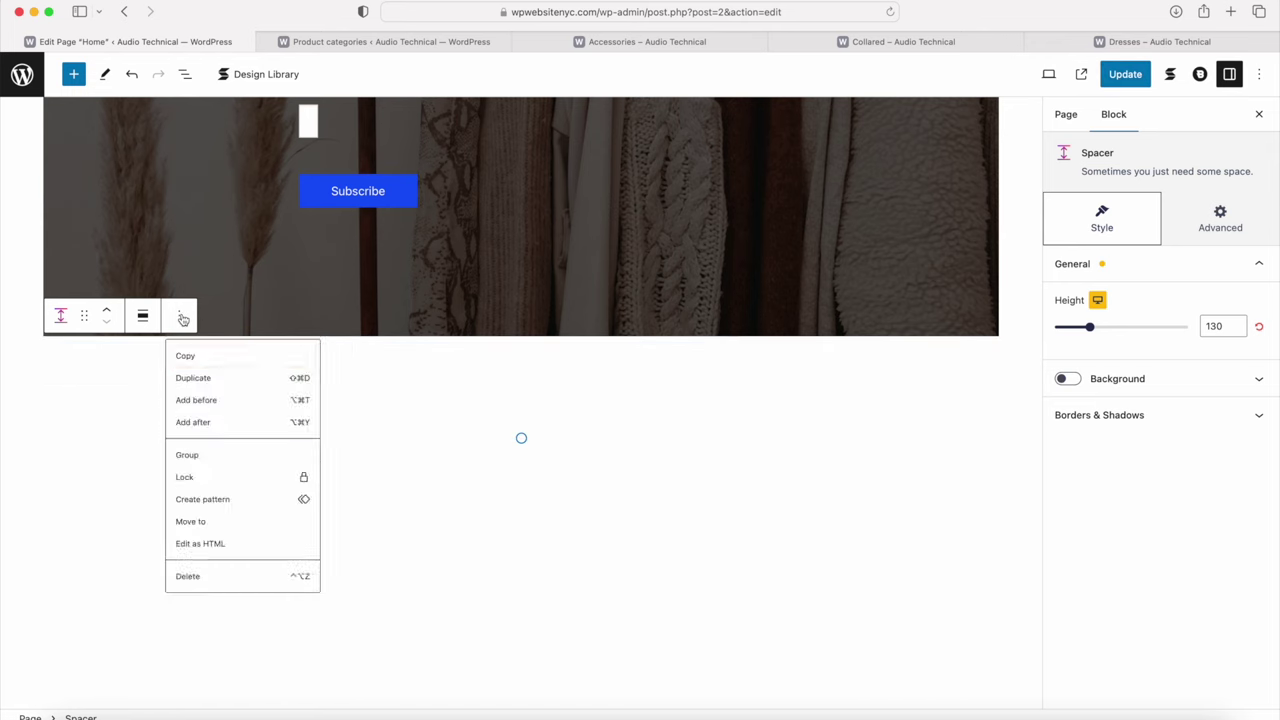
{"action": "left_click", "coordinate": [266, 634]}
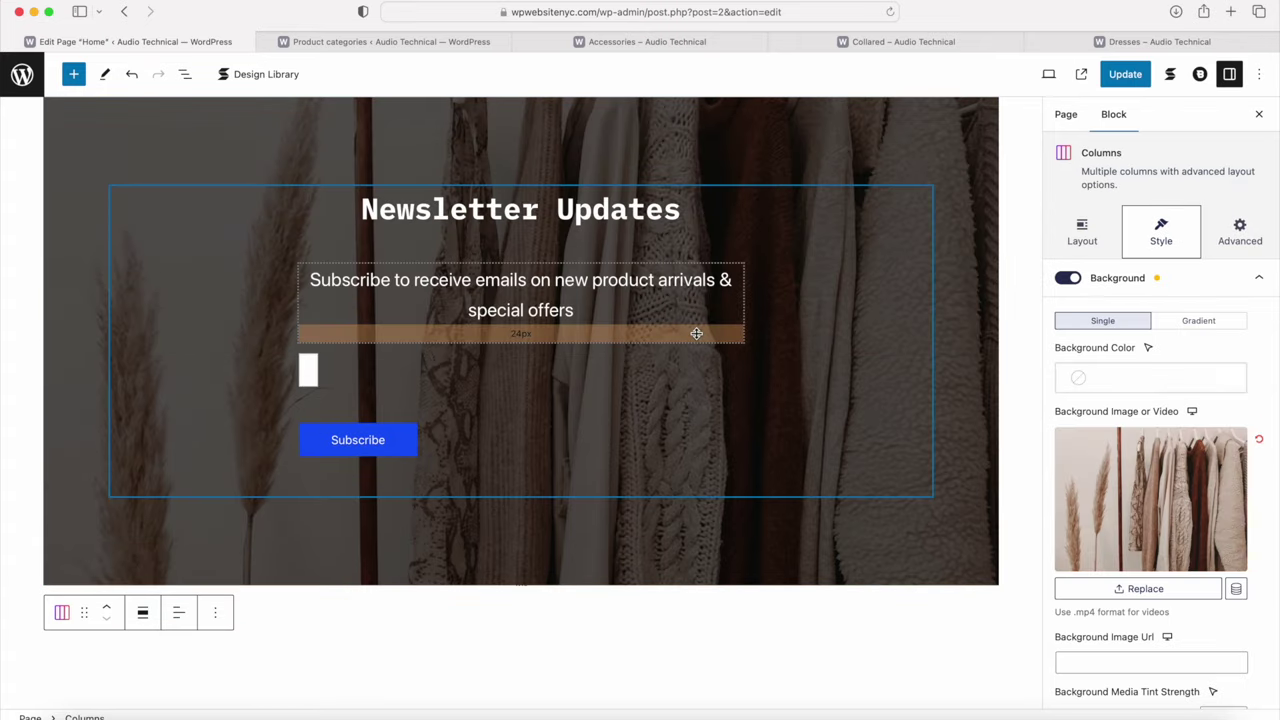
{"action": "left_click", "coordinate": [1120, 78]}
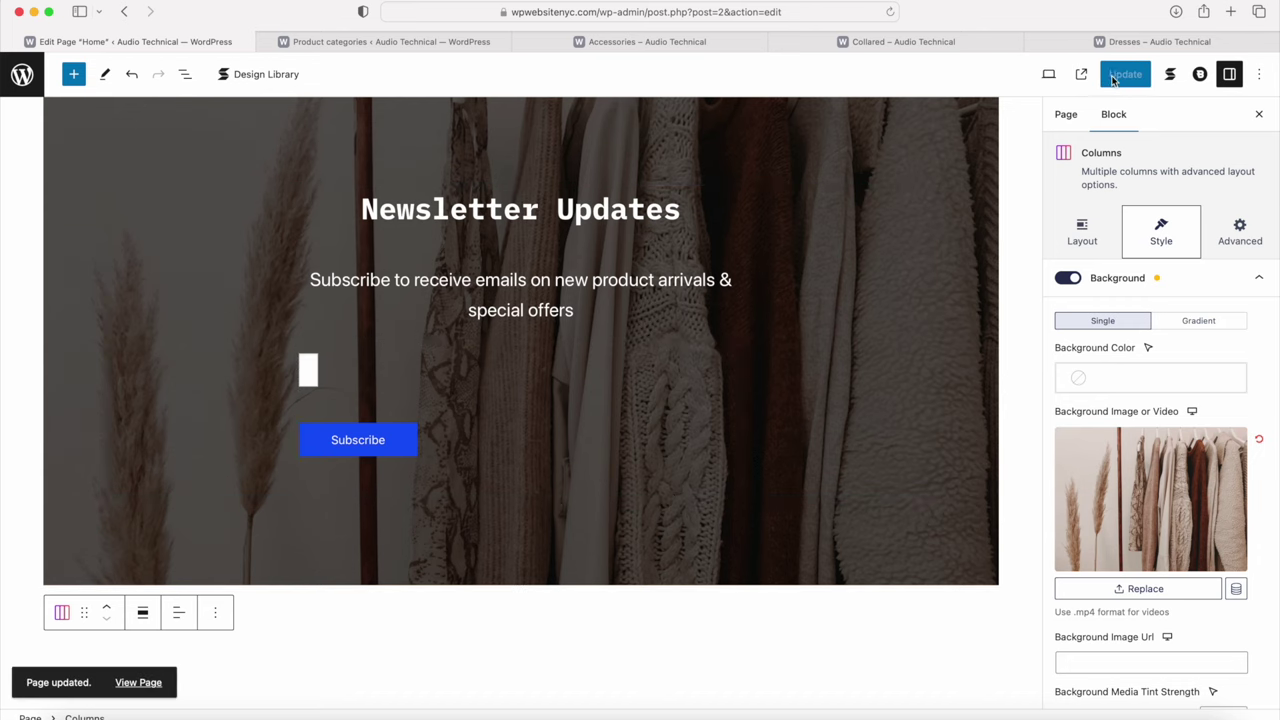
{"action": "left_click", "coordinate": [1082, 76]}
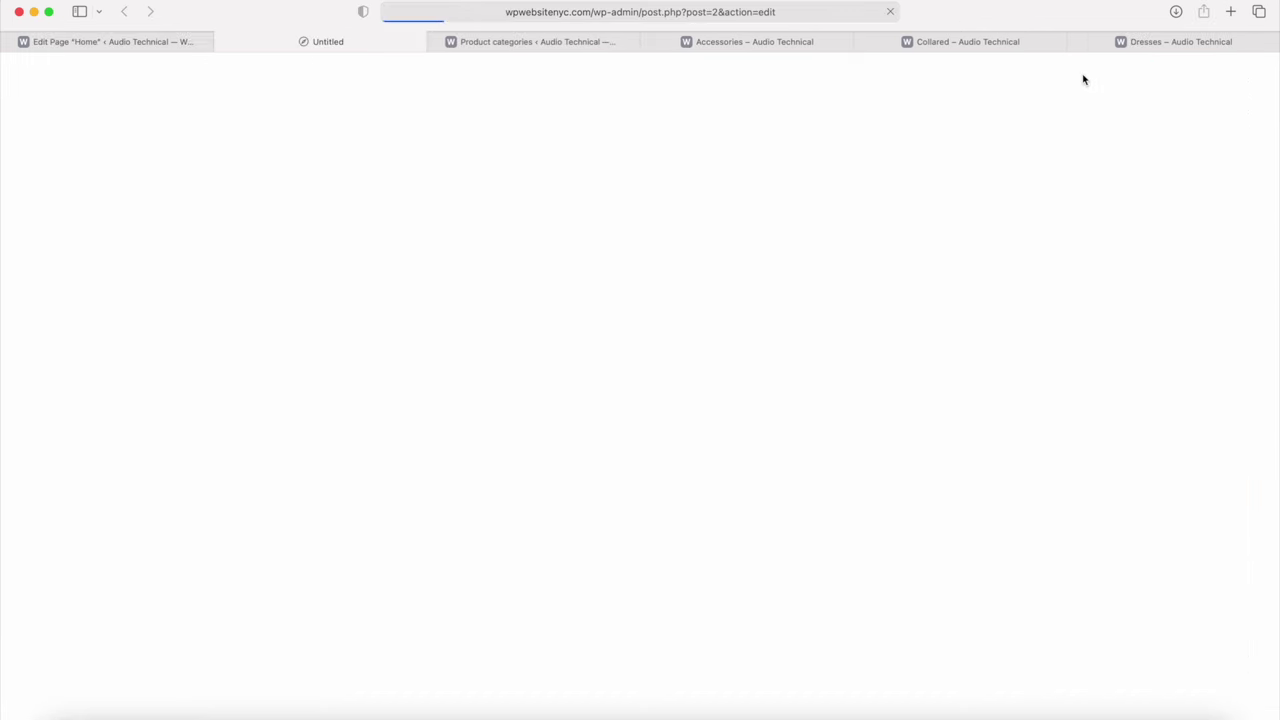
{"action": "scroll", "coordinate": [758, 192], "scroll_direction": "down", "scroll_amount": 5}
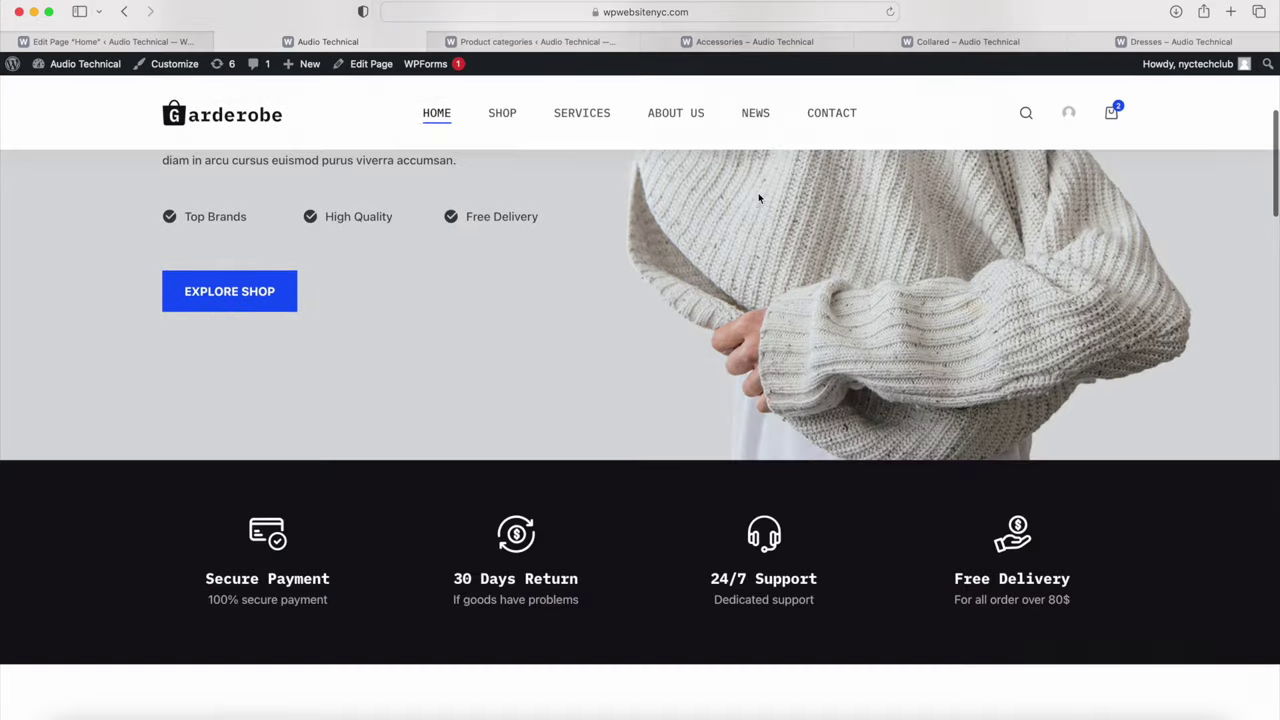
{"action": "scroll", "coordinate": [758, 197], "scroll_direction": "down", "scroll_amount": 10}
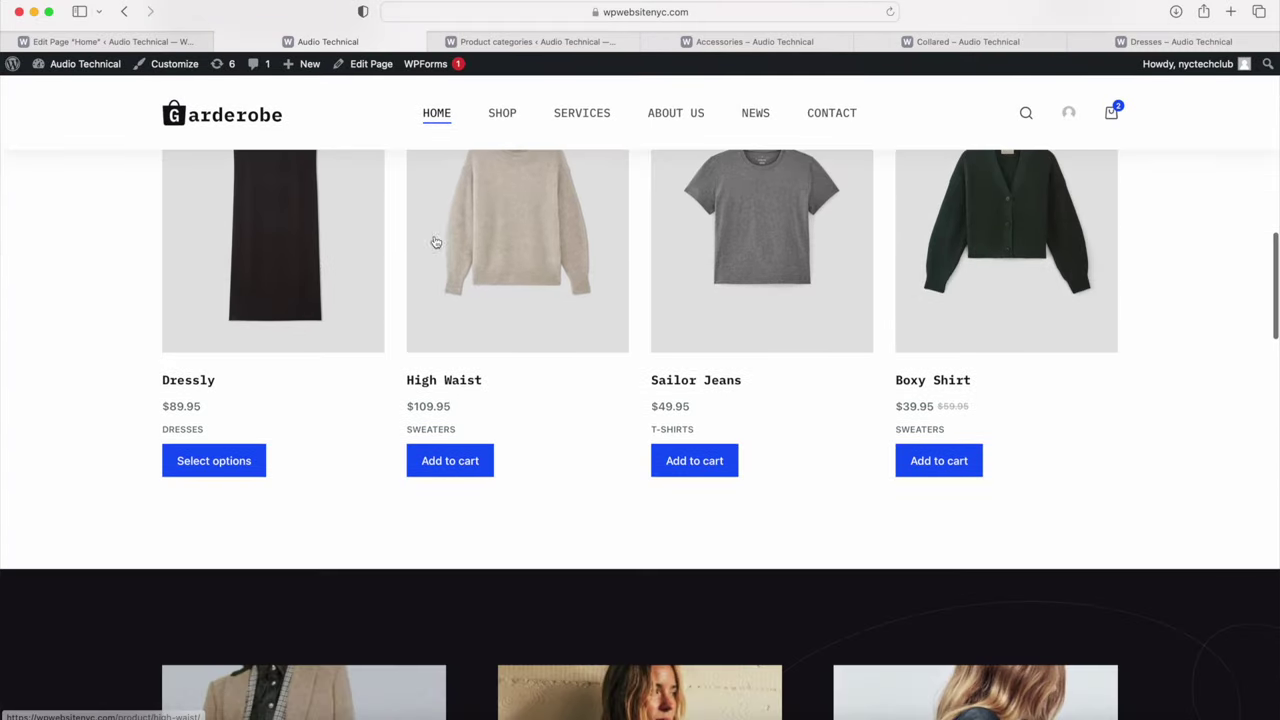
{"action": "scroll", "coordinate": [706, 328], "scroll_direction": "down", "scroll_amount": 7}
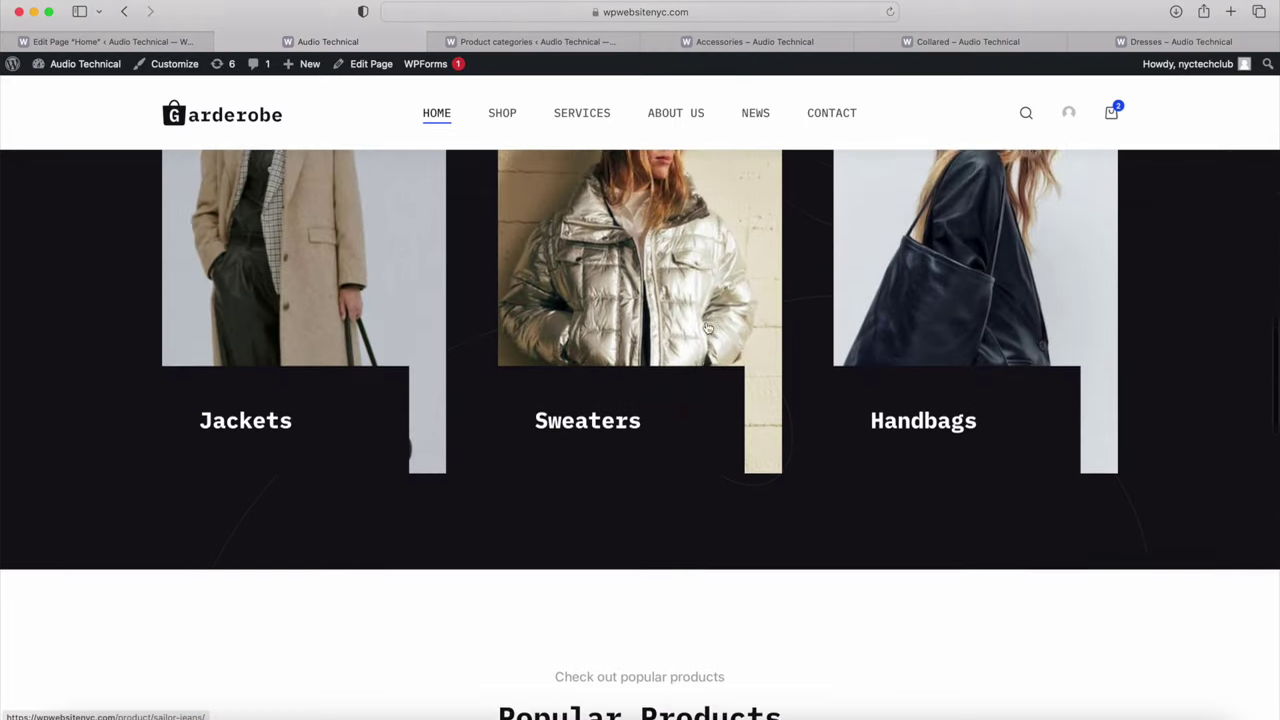
{"action": "scroll", "coordinate": [706, 328], "scroll_direction": "down", "scroll_amount": 1}
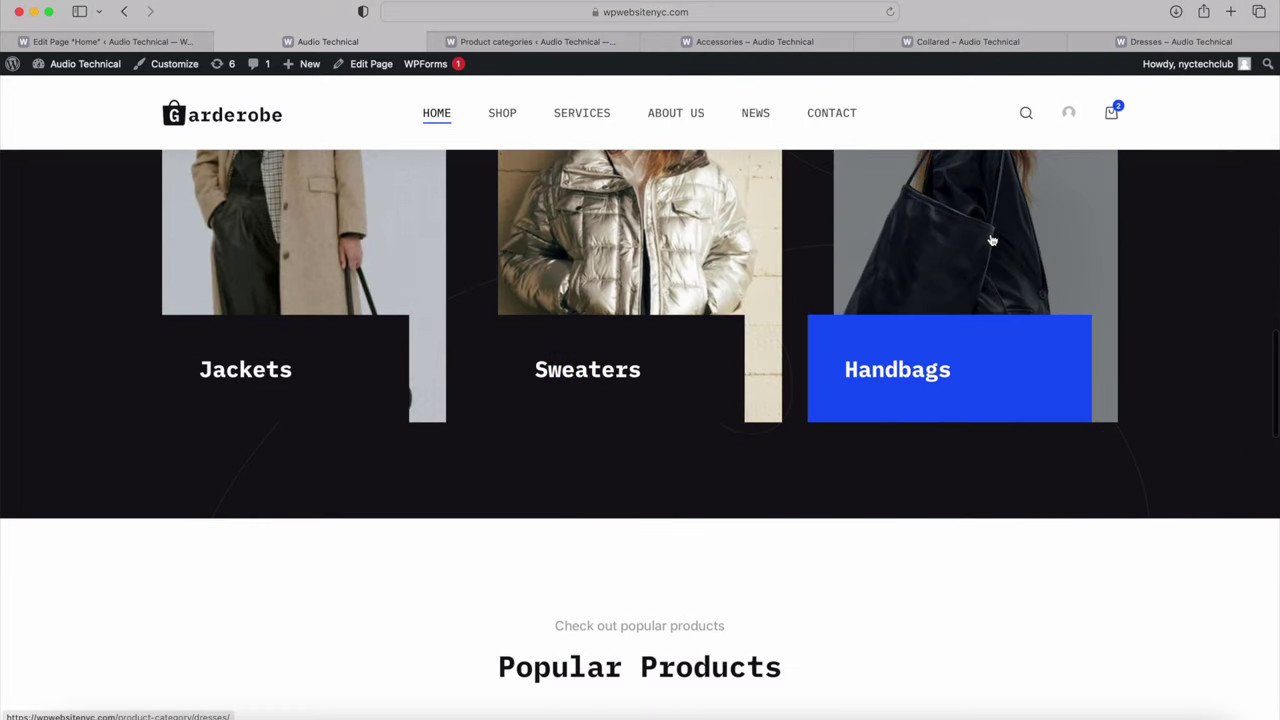
{"action": "scroll", "coordinate": [992, 240], "scroll_direction": "down", "scroll_amount": 8}
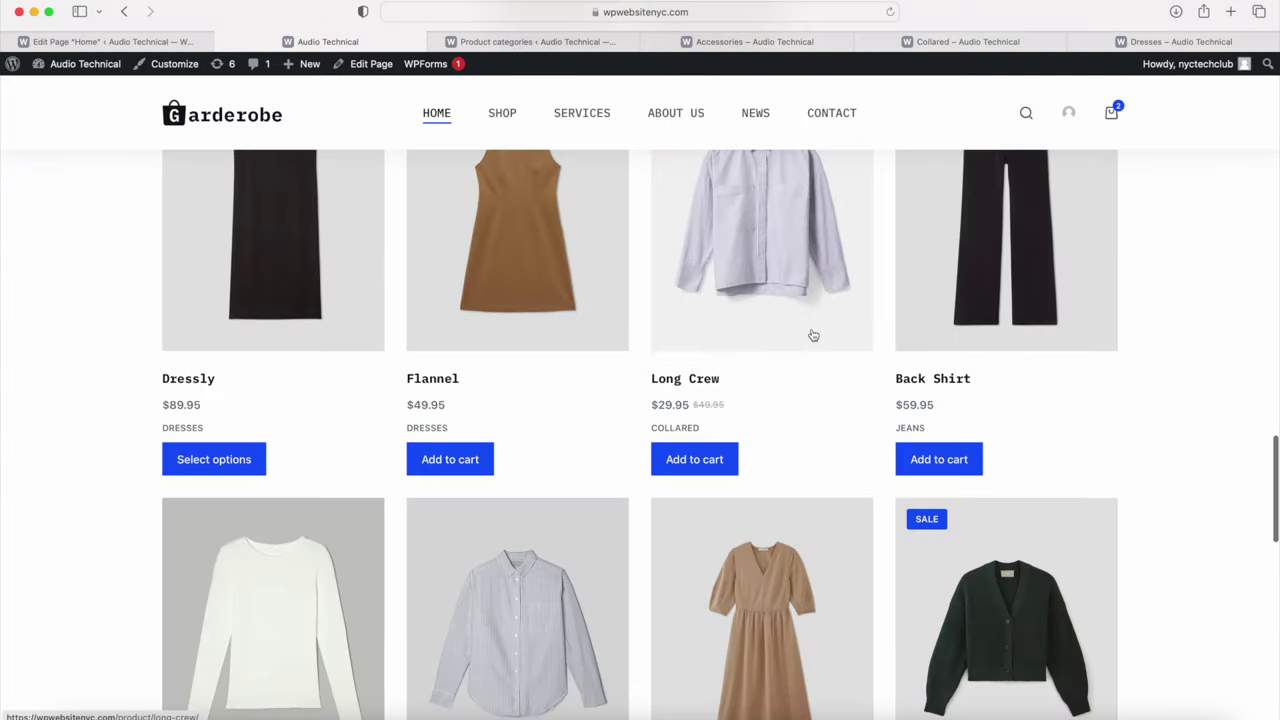
{"action": "scroll", "coordinate": [790, 386], "scroll_direction": "down", "scroll_amount": 5}
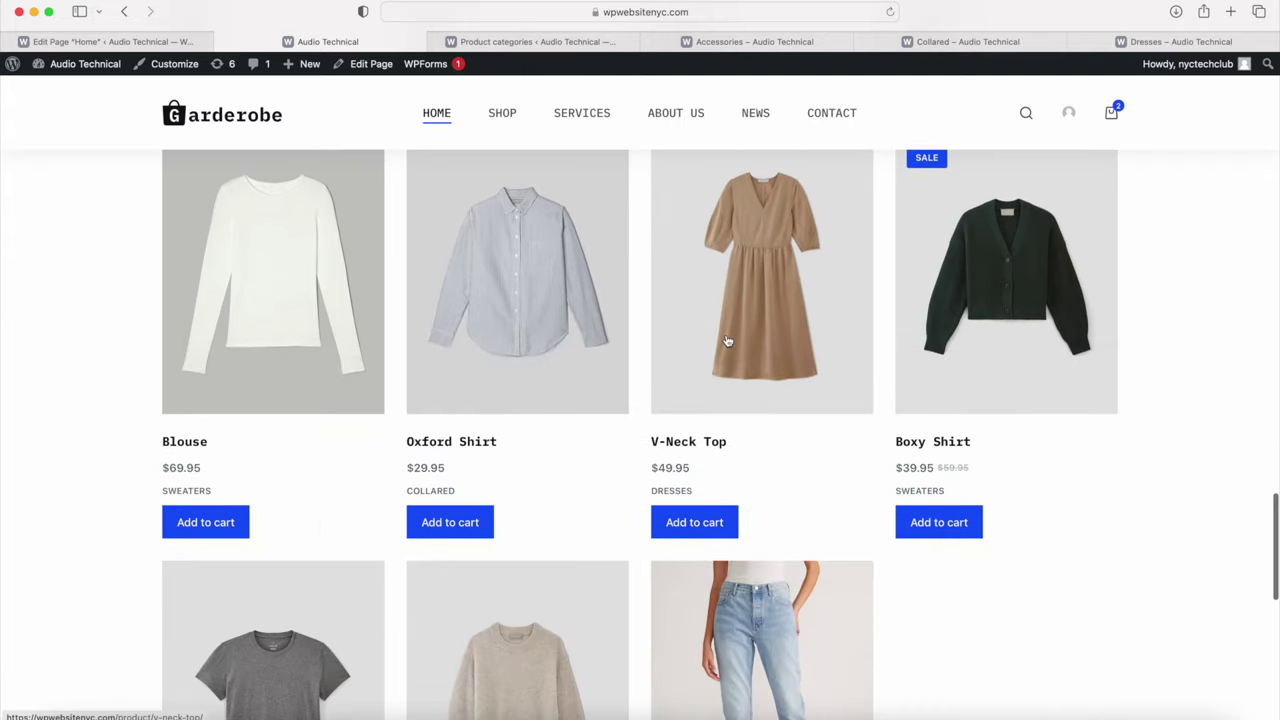
{"action": "scroll", "coordinate": [723, 417], "scroll_direction": "down", "scroll_amount": 9}
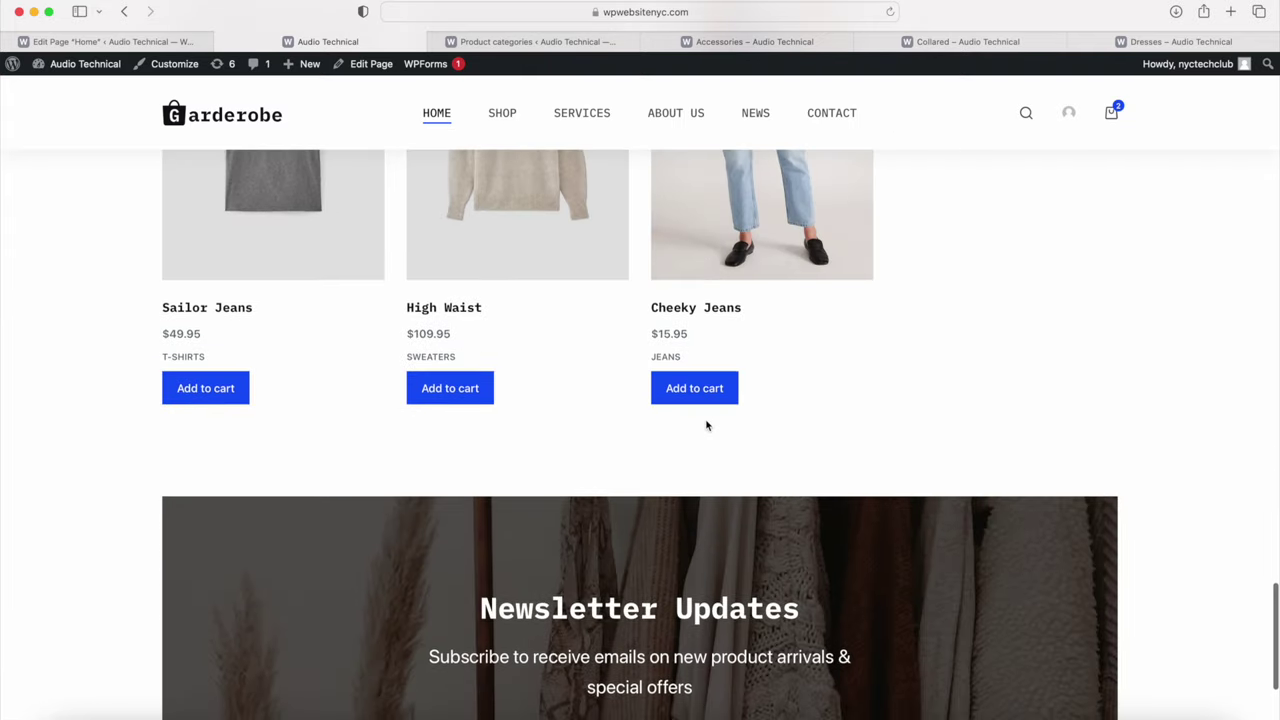
{"action": "scroll", "coordinate": [706, 425], "scroll_direction": "down", "scroll_amount": 2}
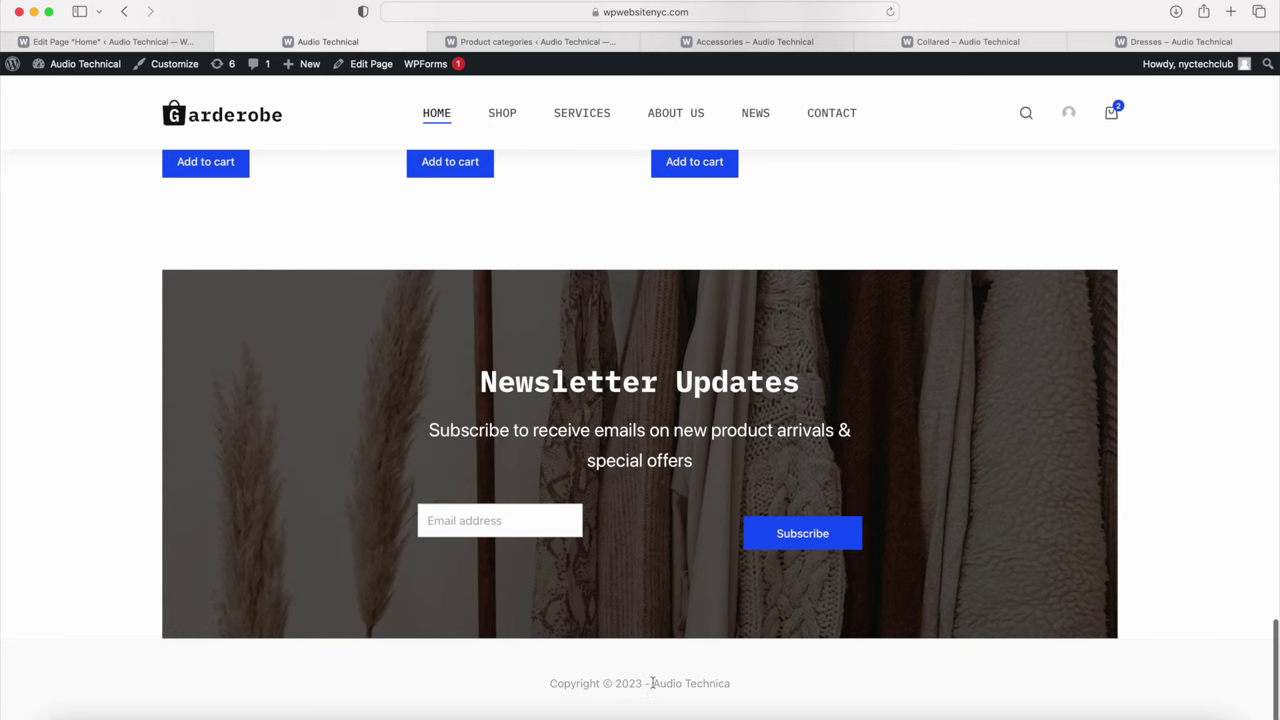
{"action": "scroll", "coordinate": [652, 683], "scroll_direction": "up", "scroll_amount": 15}
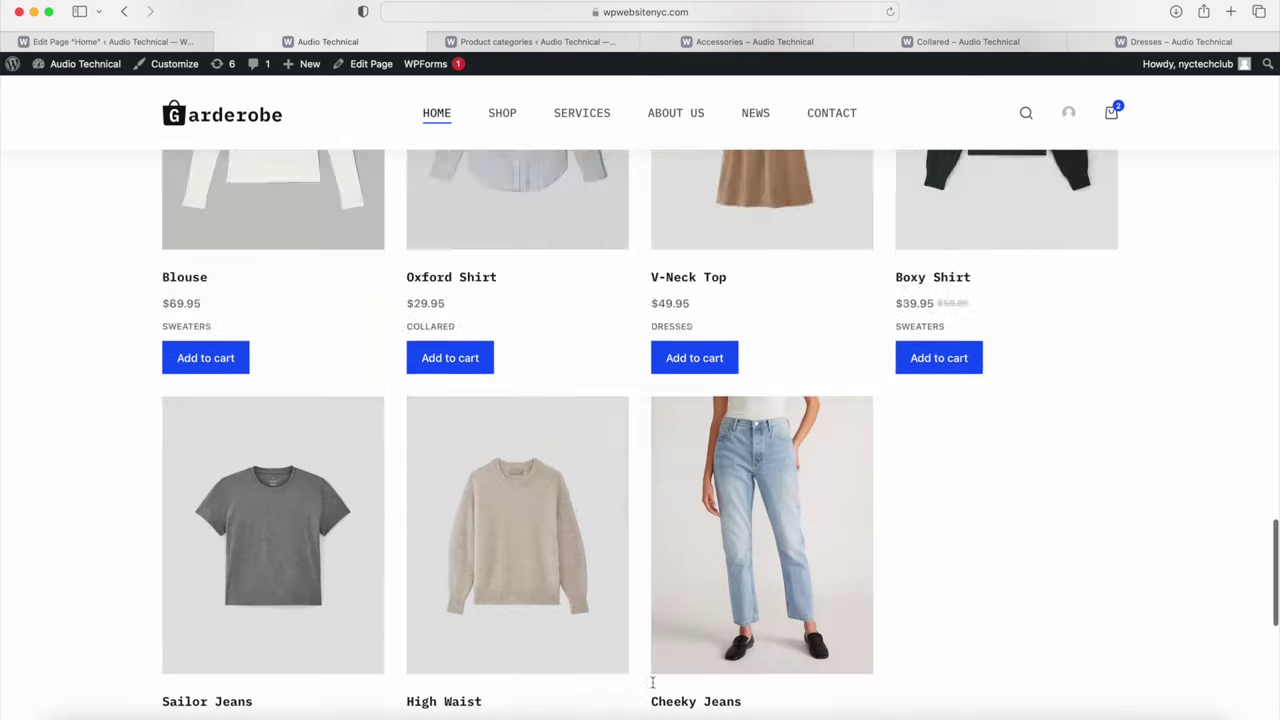
{"action": "scroll", "coordinate": [652, 687], "scroll_direction": "up", "scroll_amount": 5}
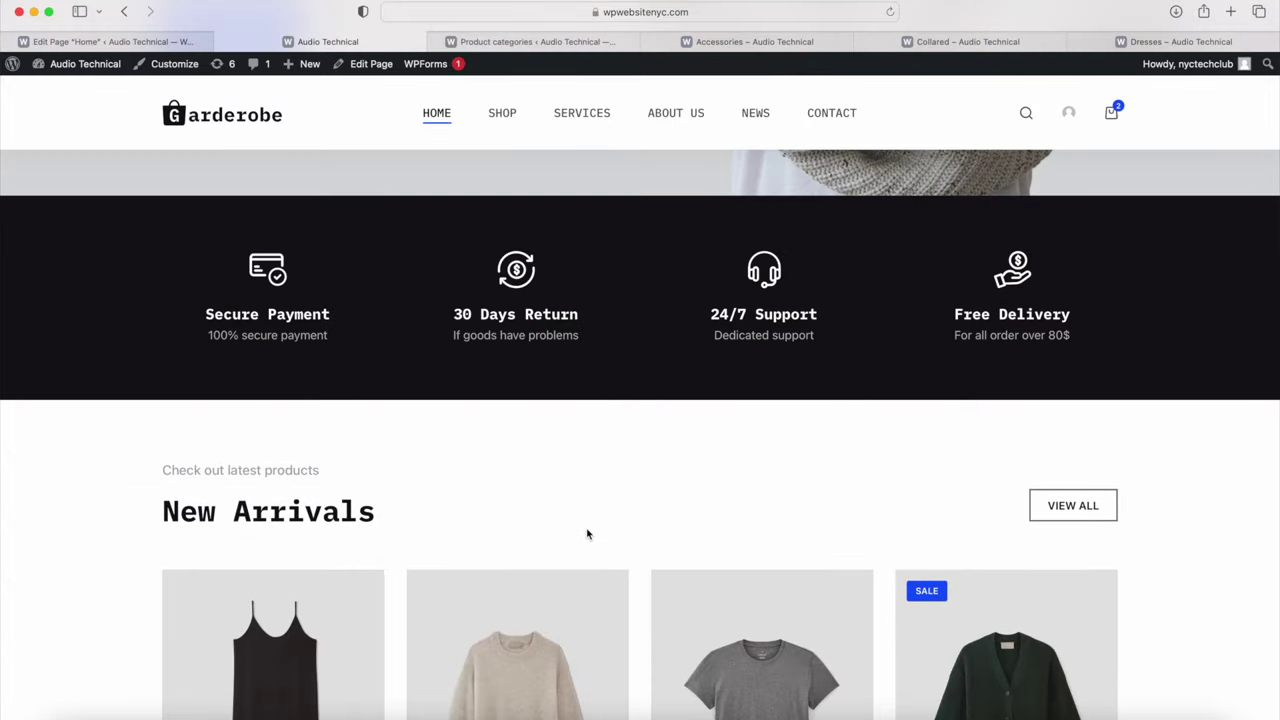
{"action": "scroll", "coordinate": [588, 534], "scroll_direction": "up", "scroll_amount": 10}
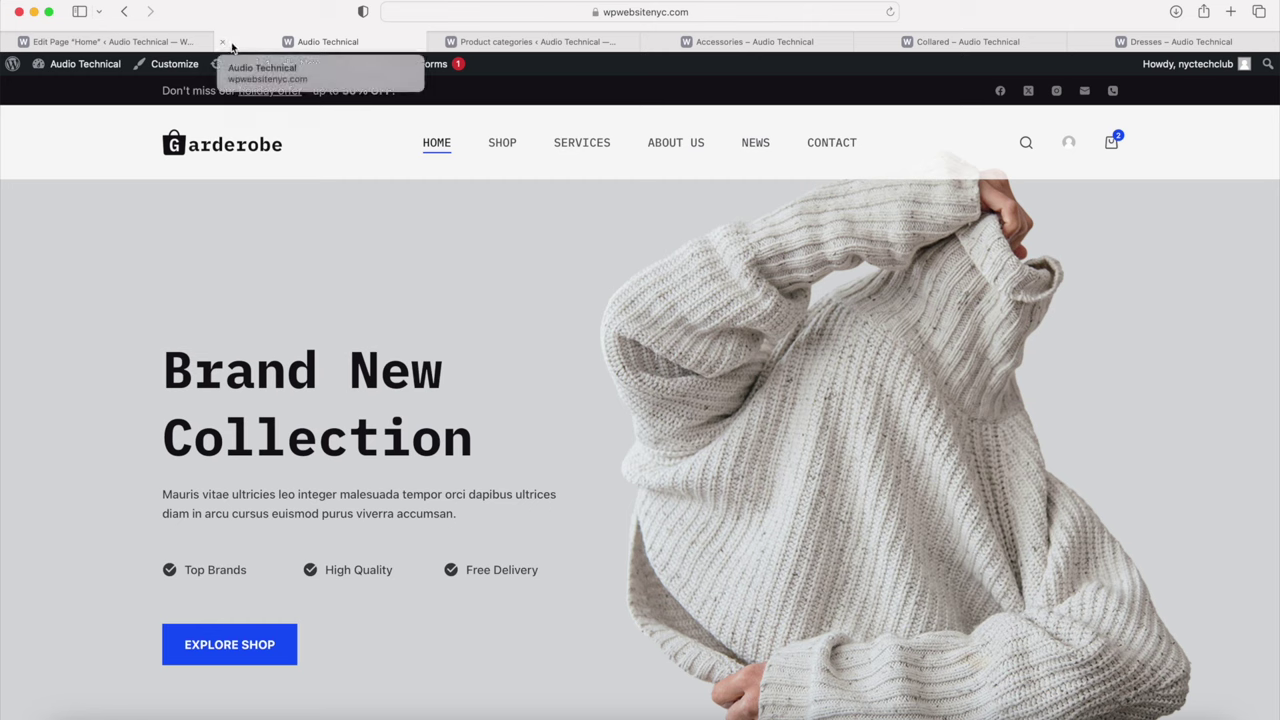
Step: Open the existing About Us page in the block editor from the All Pages list
{"action": "mouse_move", "coordinate": [85, 65]}
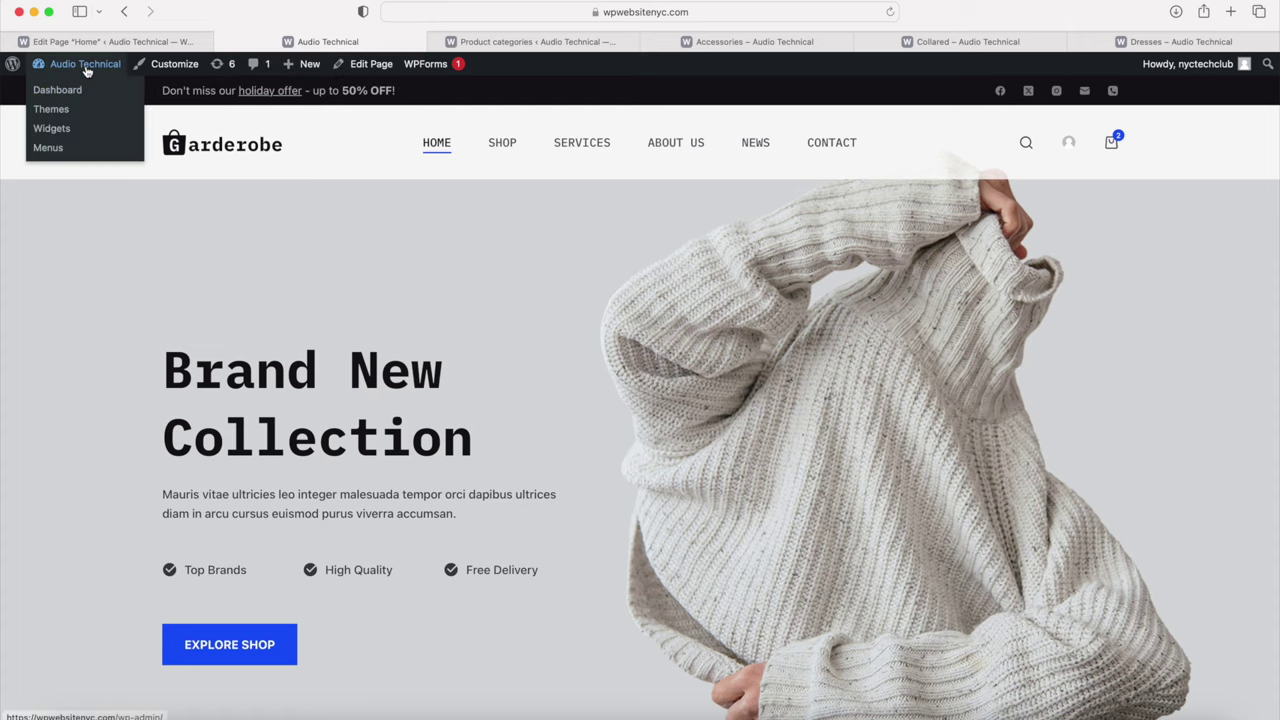
{"action": "left_click", "coordinate": [71, 94]}
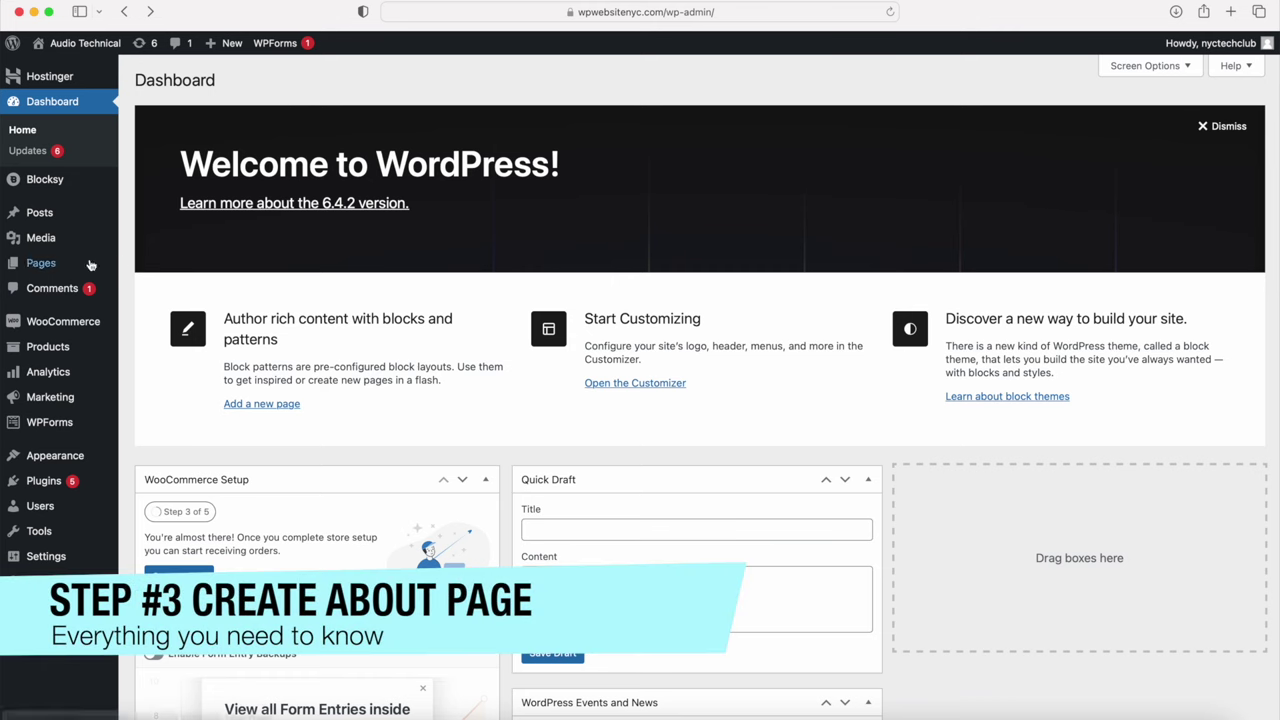
{"action": "mouse_move", "coordinate": [43, 264]}
{"action": "left_click", "coordinate": [153, 266]}
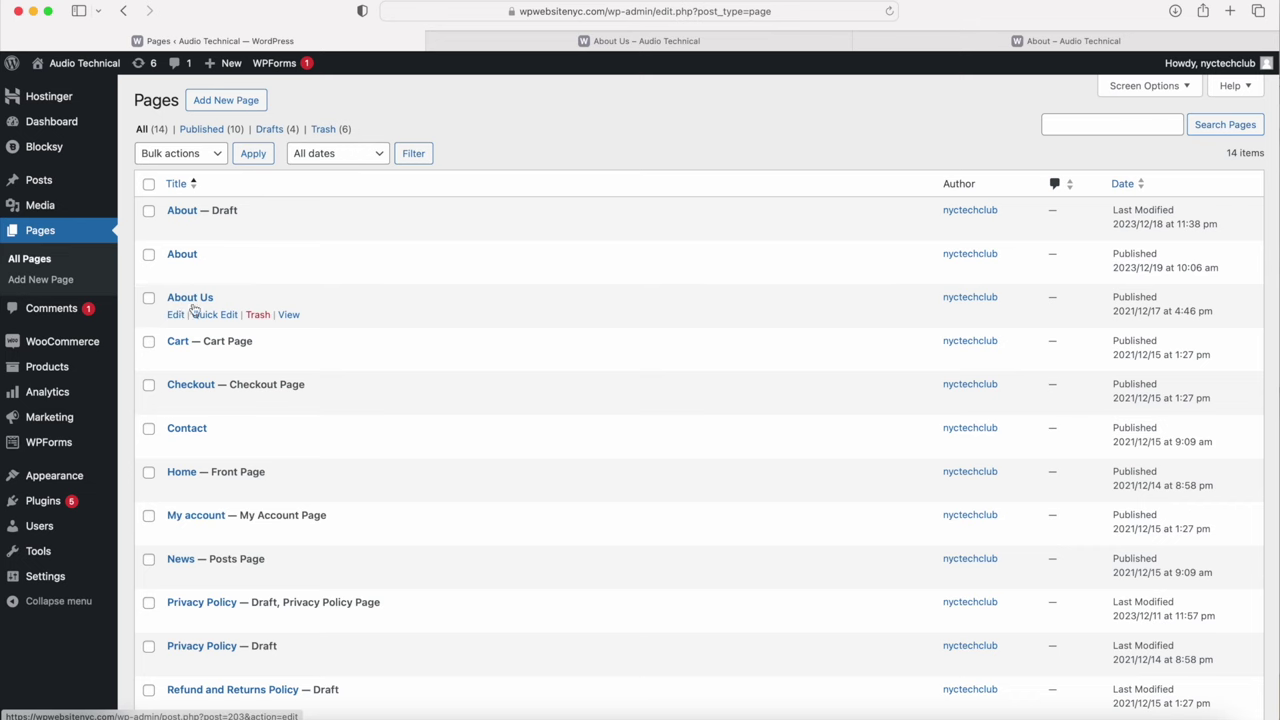
{"action": "left_click", "coordinate": [178, 316]}
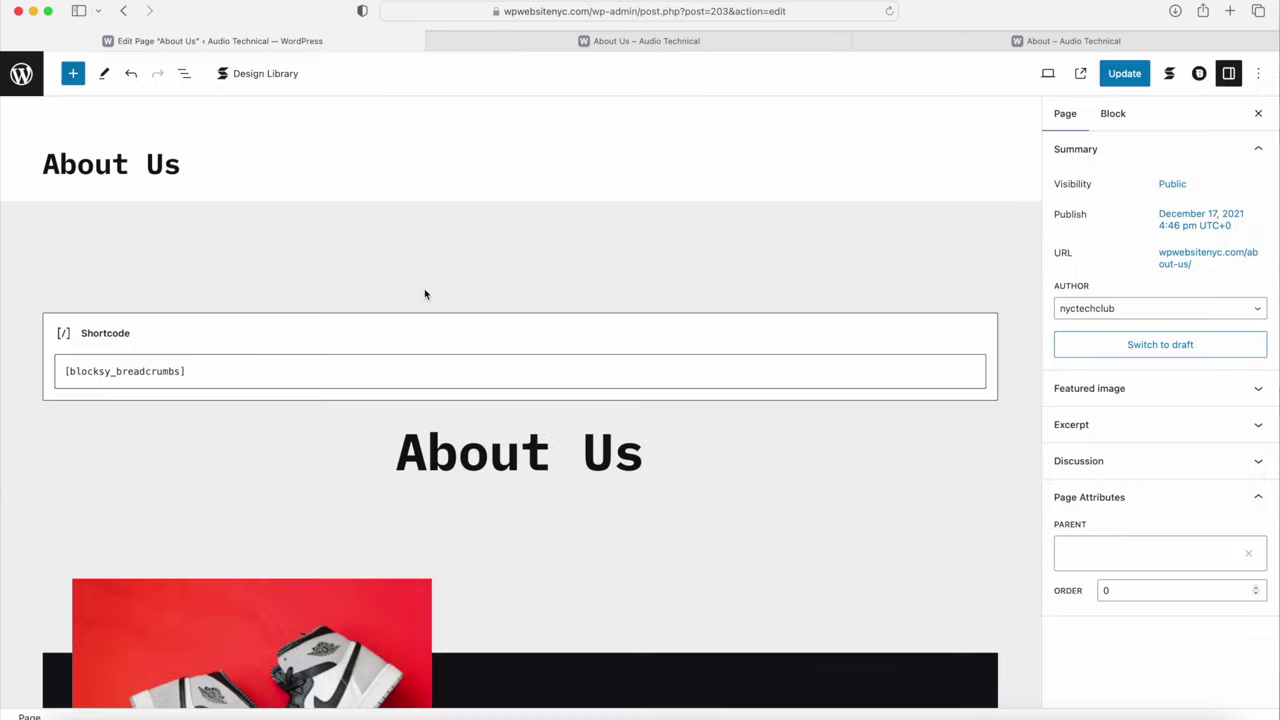
Step: Scroll through the About Us page content in the editor
{"action": "scroll", "coordinate": [492, 341], "scroll_direction": "down", "scroll_amount": 1}
{"action": "scroll", "coordinate": [492, 341], "scroll_direction": "down", "scroll_amount": 5}
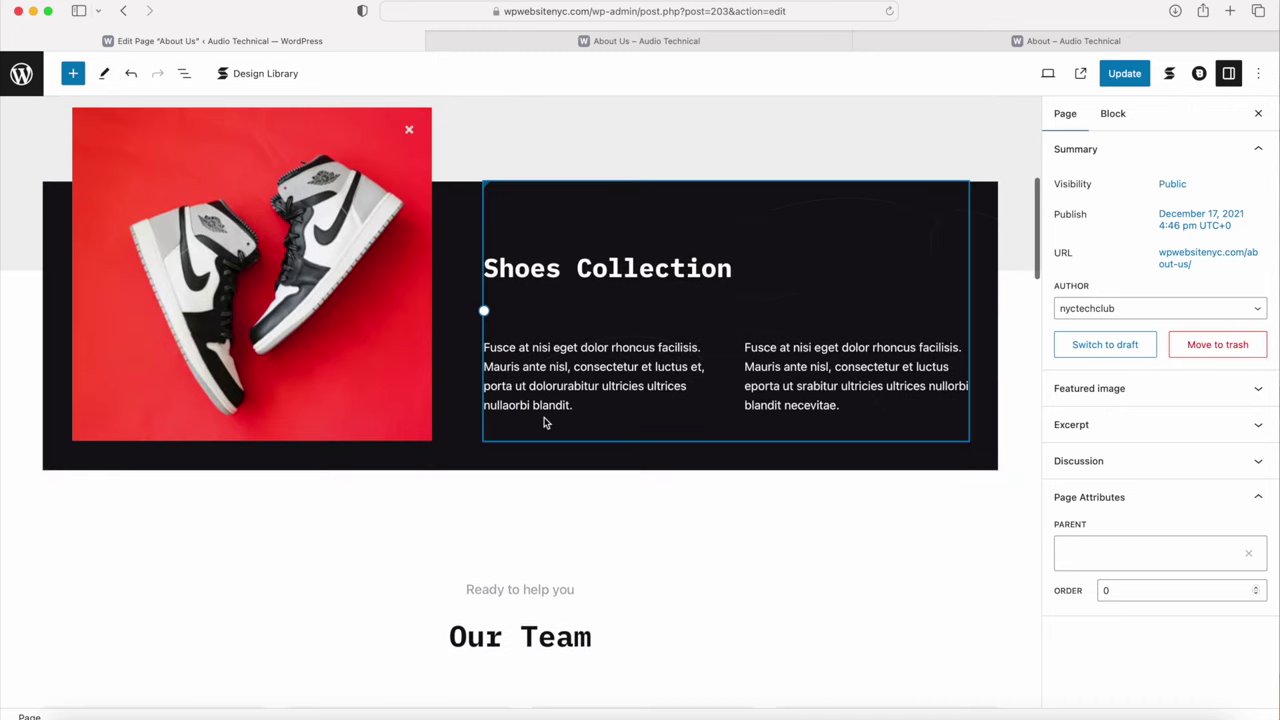
{"action": "scroll", "coordinate": [545, 423], "scroll_direction": "down", "scroll_amount": 5}
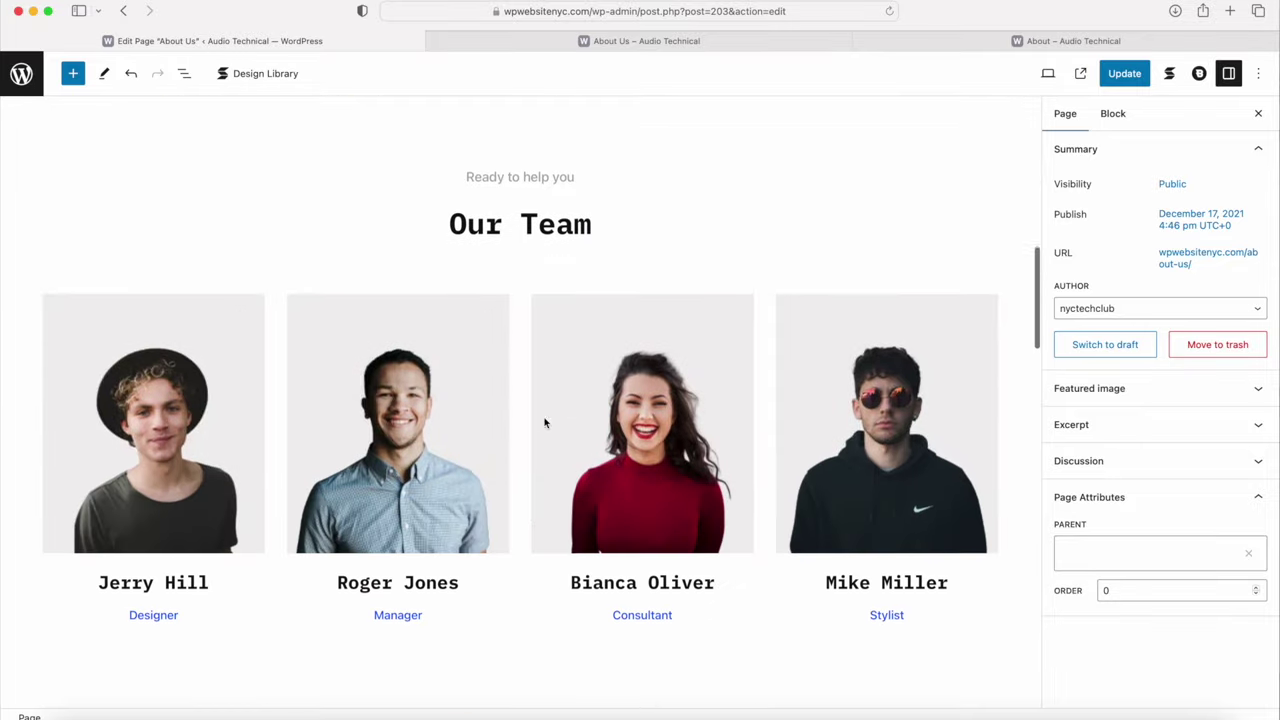
{"action": "scroll", "coordinate": [617, 521], "scroll_direction": "up", "scroll_amount": 10}
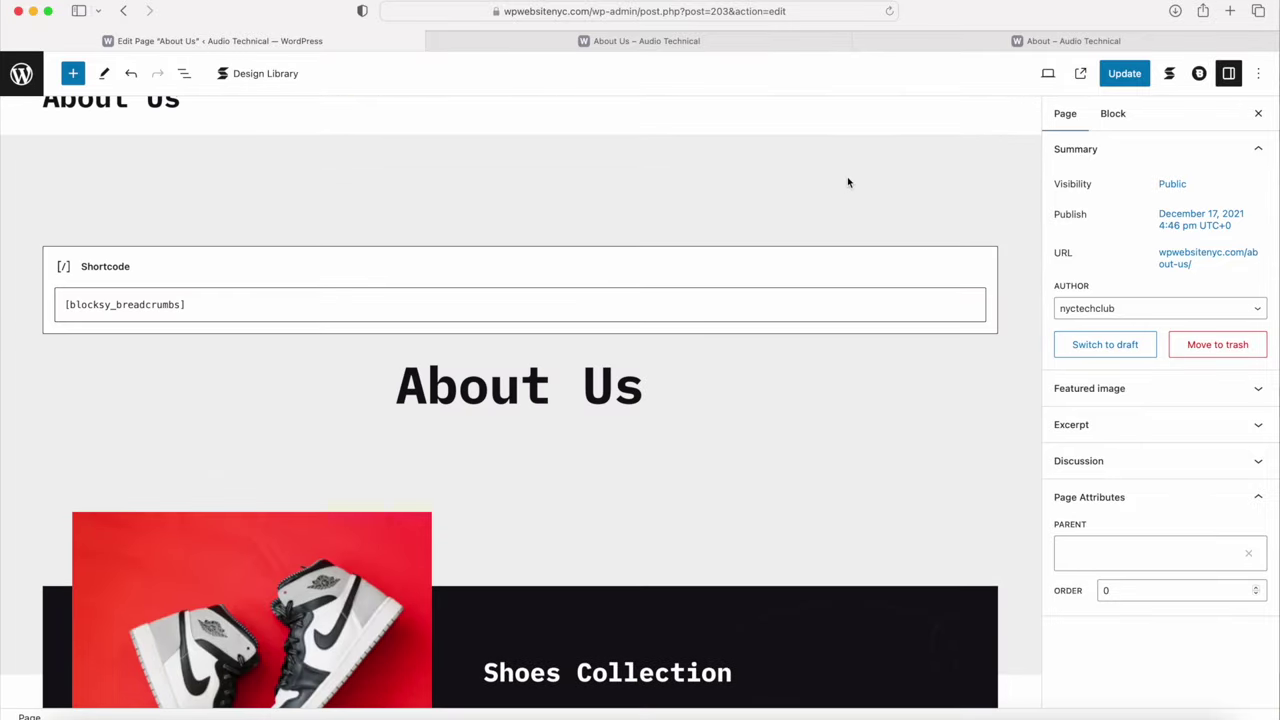
Step: Compare the live About page's Our Story section with the editor, ending on the live page
{"action": "left_click", "coordinate": [964, 44]}
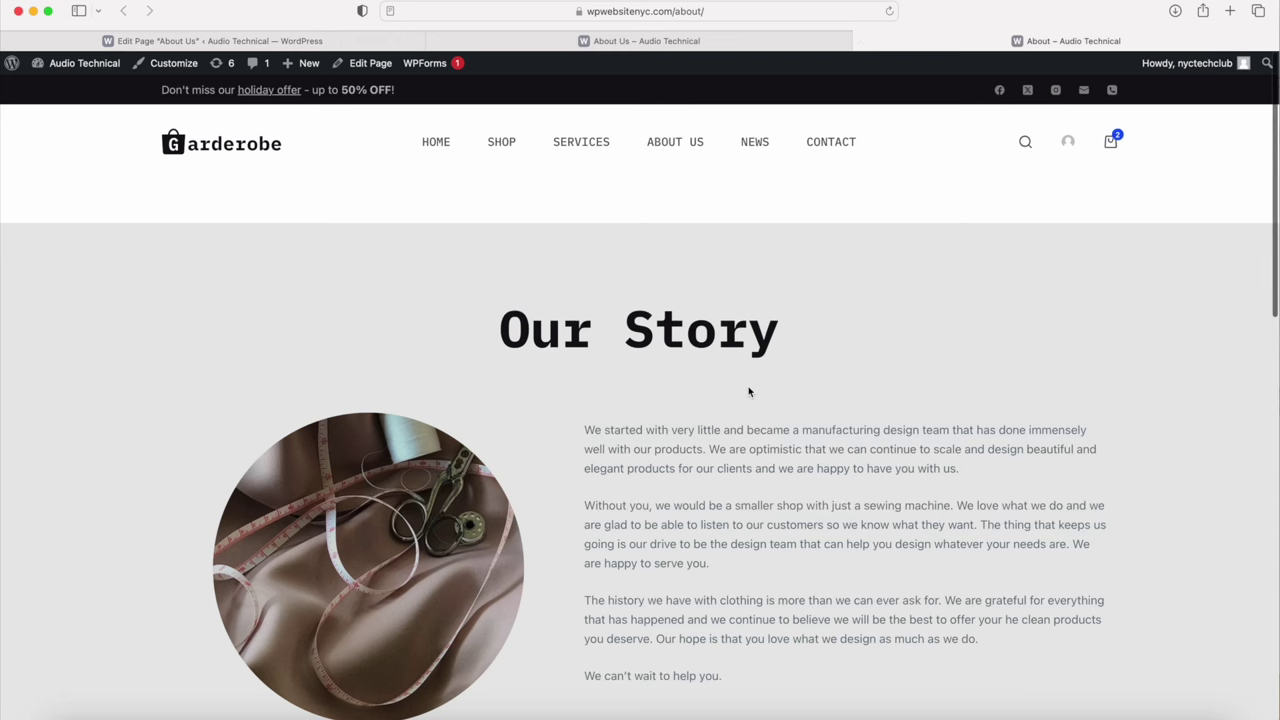
{"action": "scroll", "coordinate": [700, 497], "scroll_direction": "down", "scroll_amount": 8}
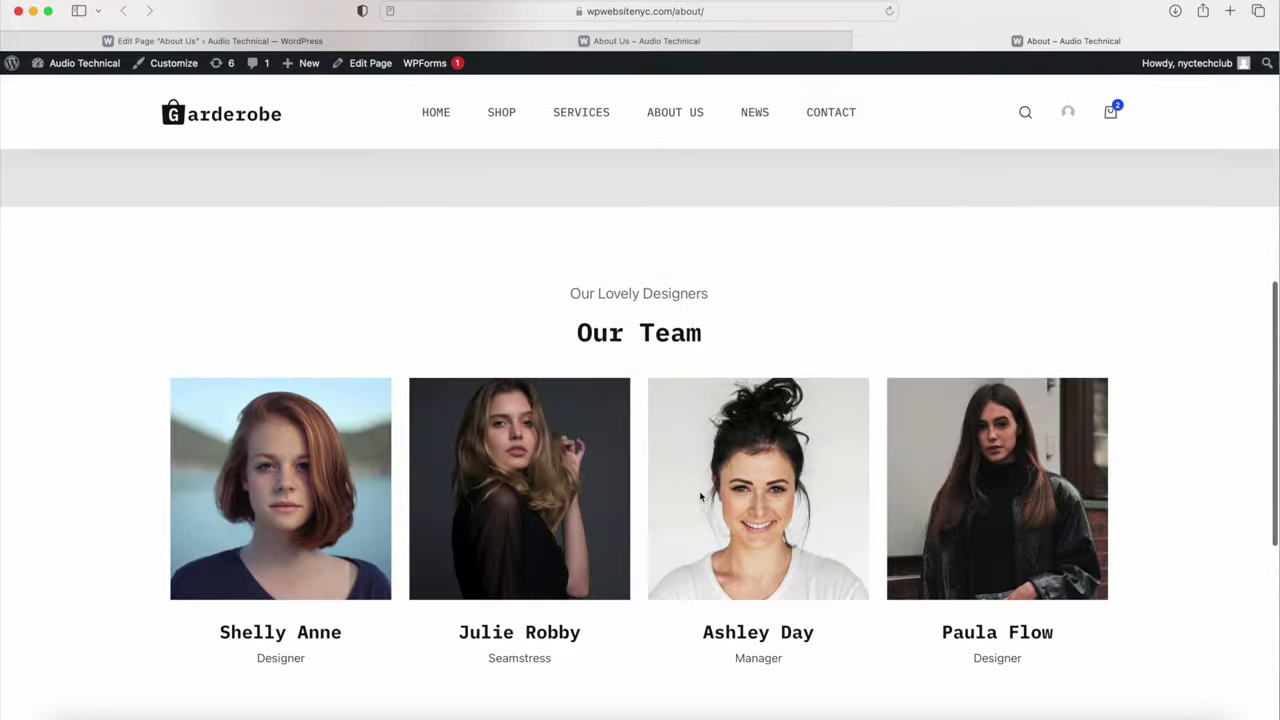
{"action": "scroll", "coordinate": [644, 547], "scroll_direction": "down", "scroll_amount": 5}
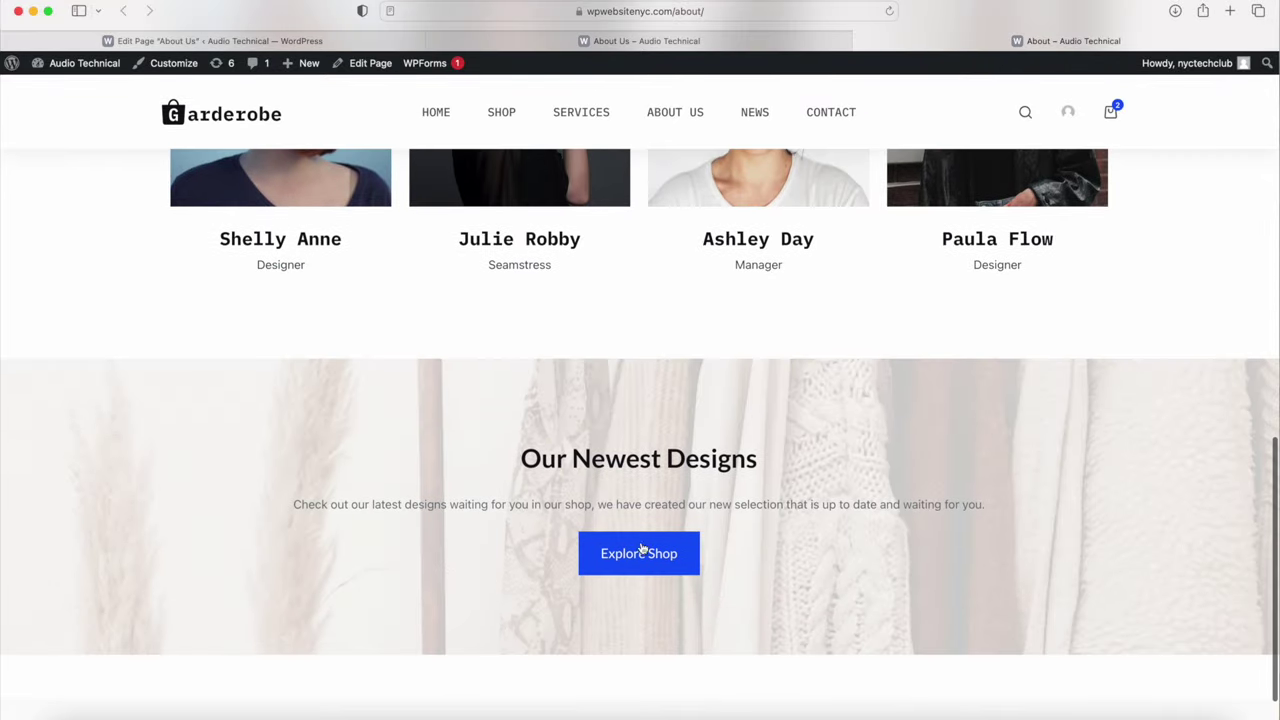
{"action": "scroll", "coordinate": [498, 547], "scroll_direction": "up", "scroll_amount": 5}
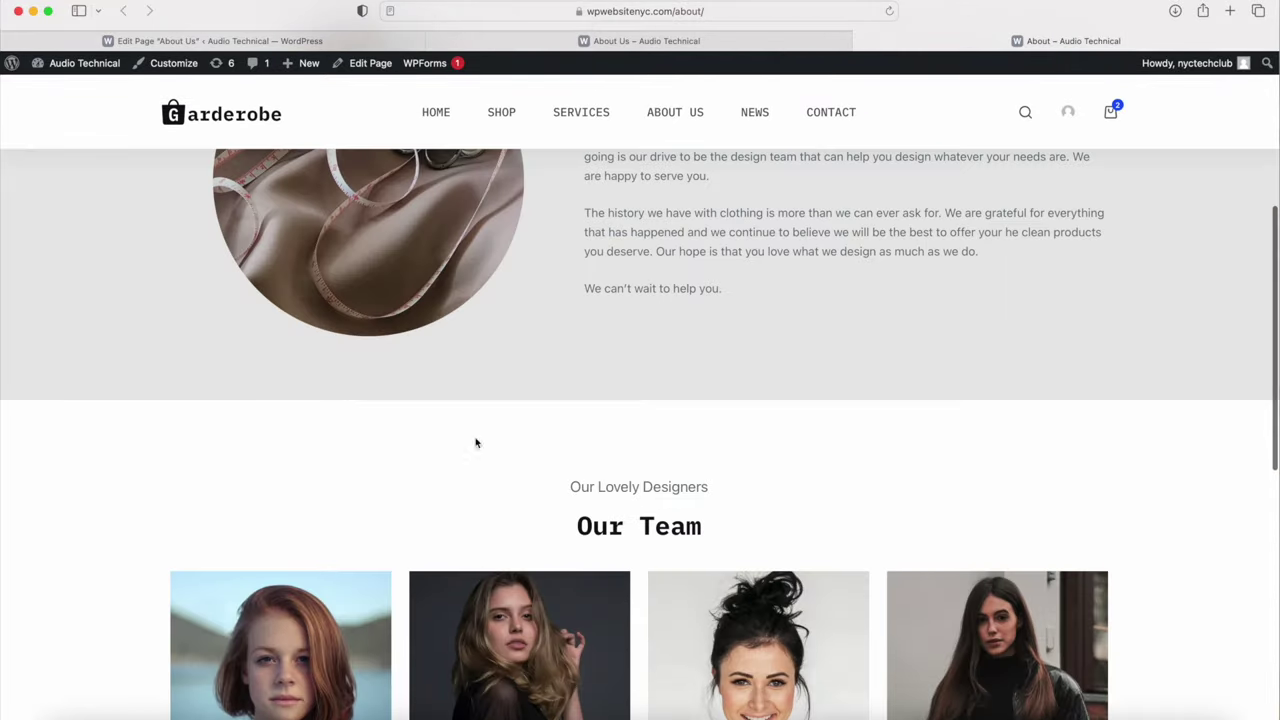
{"action": "scroll", "coordinate": [446, 489], "scroll_direction": "up", "scroll_amount": 3}
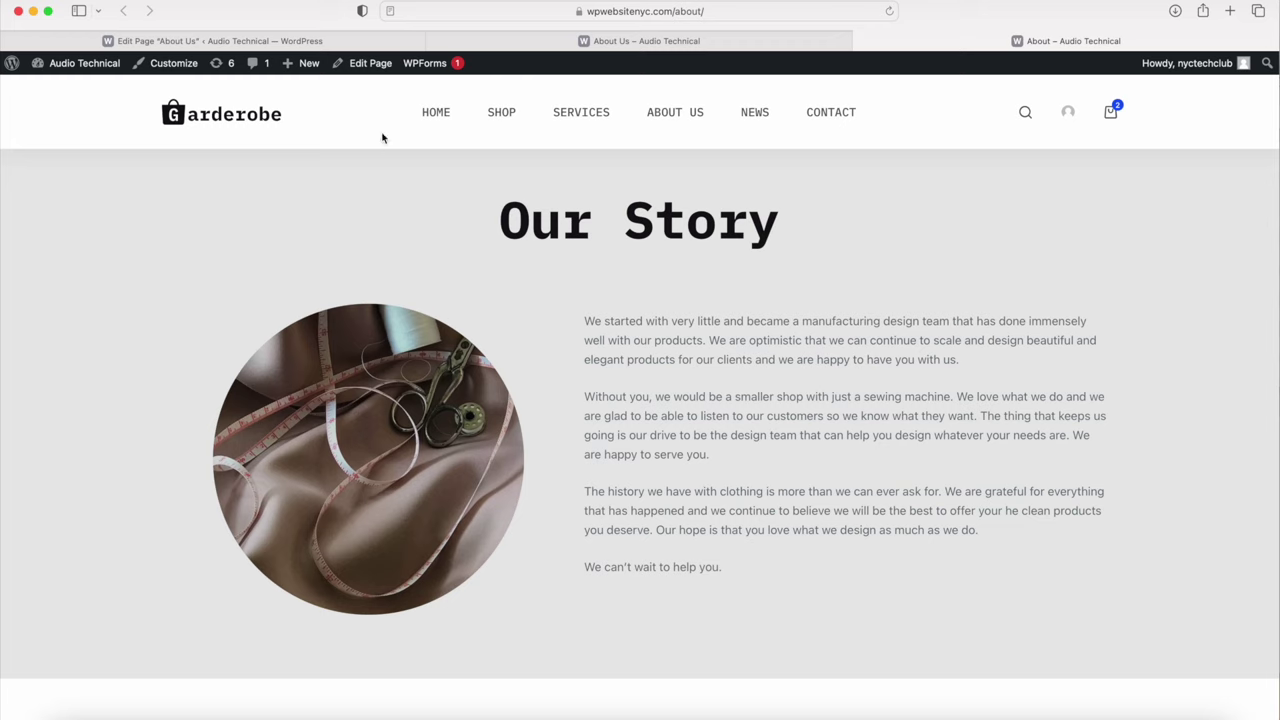
{"action": "left_click", "coordinate": [318, 44]}
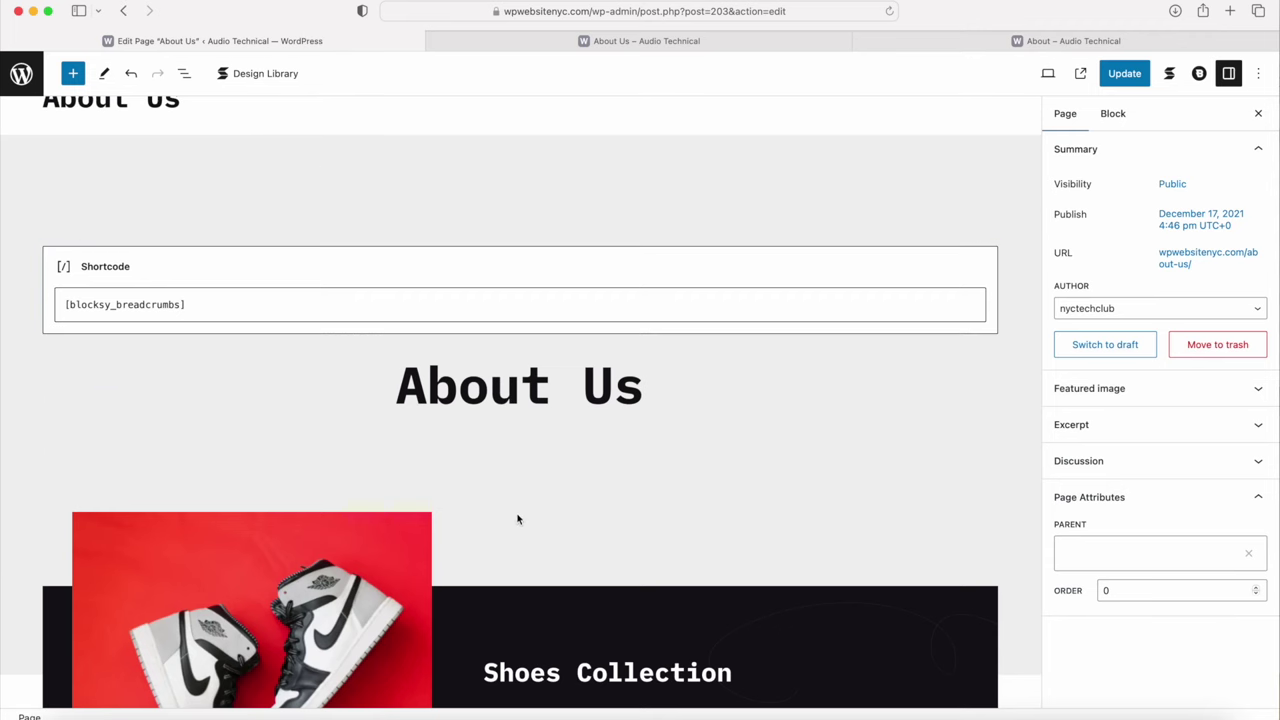
{"action": "left_click", "coordinate": [903, 44]}
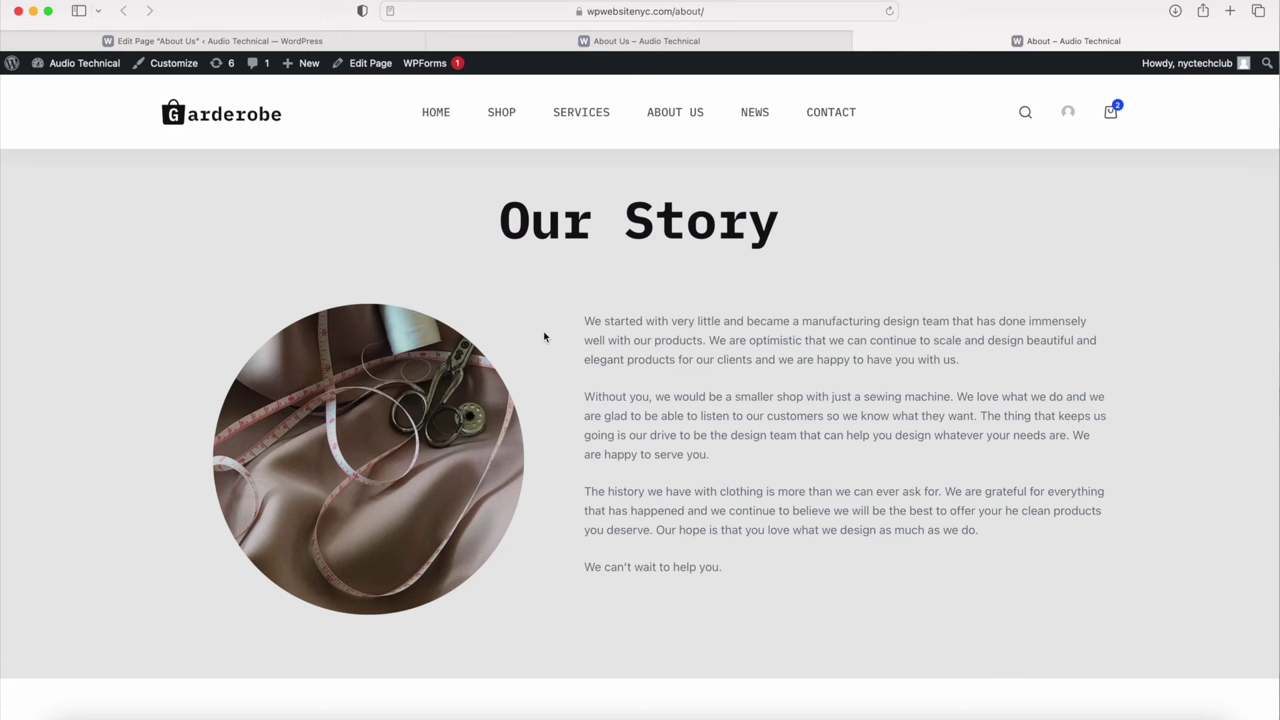
Step: Create a new page titled About and set its Blocksy Page Title to Disabled
{"action": "mouse_move", "coordinate": [308, 65]}
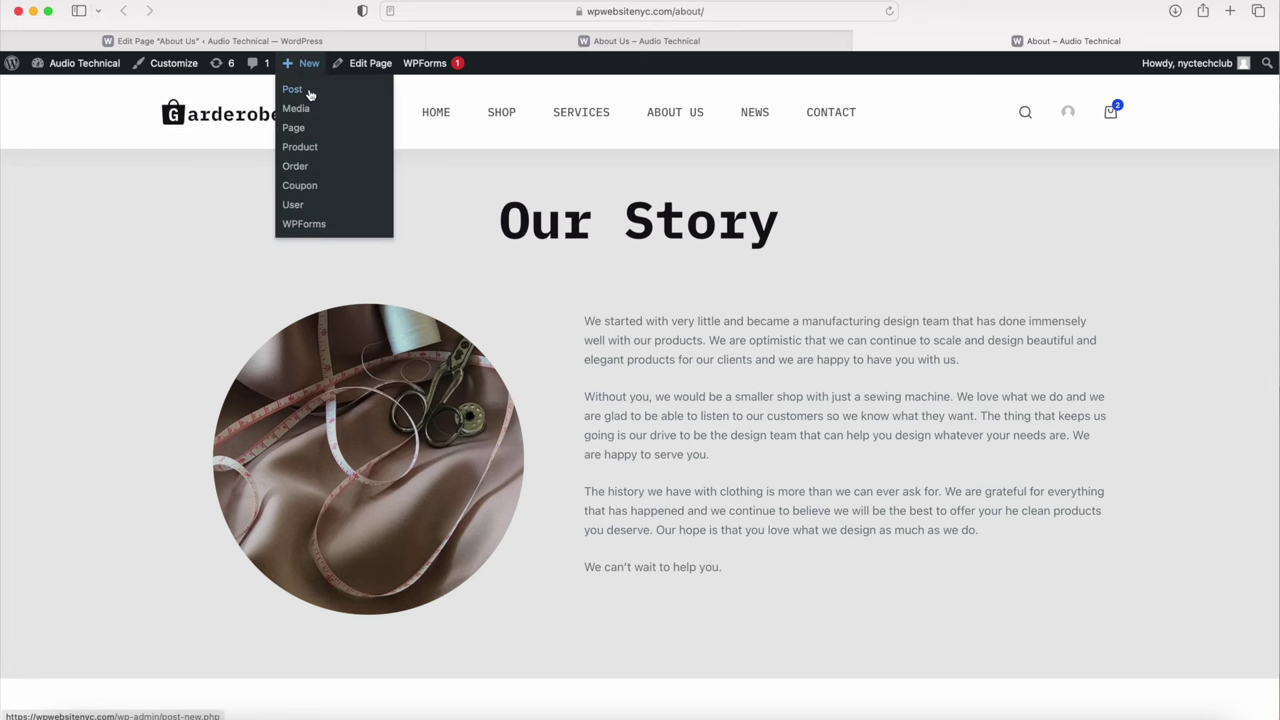
{"action": "left_click", "coordinate": [296, 128]}
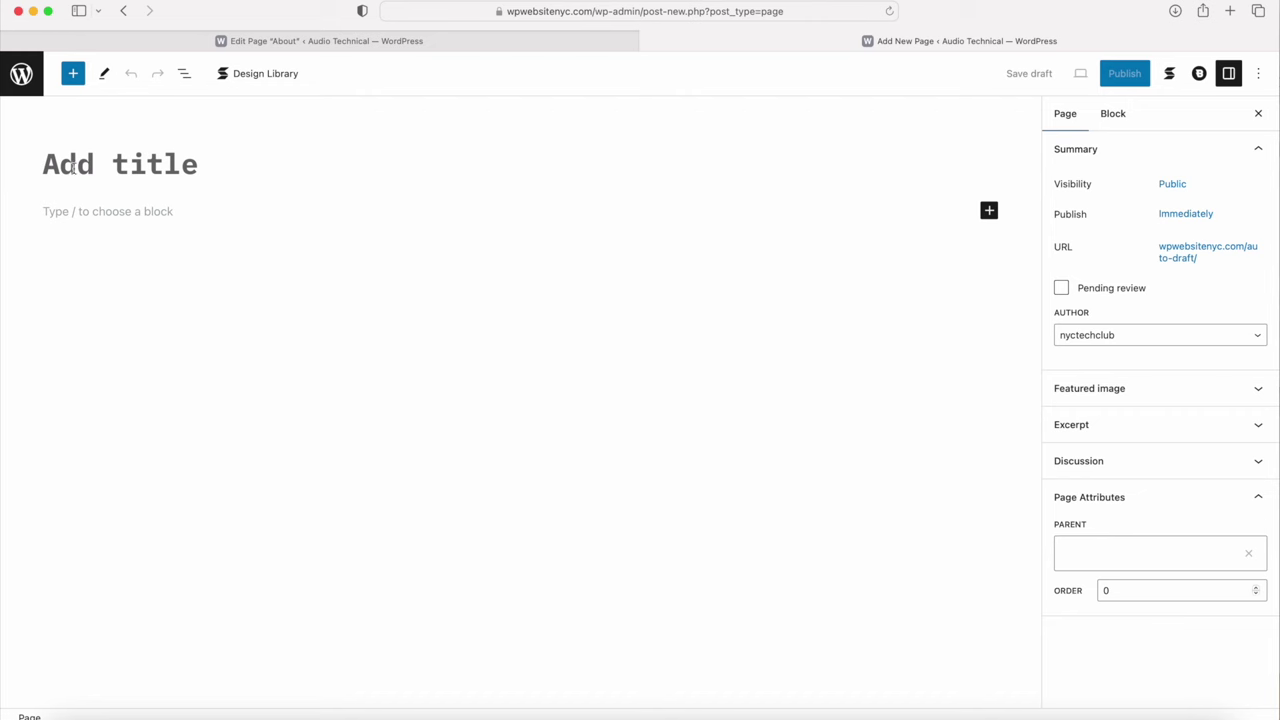
{"action": "type", "text": "About"}
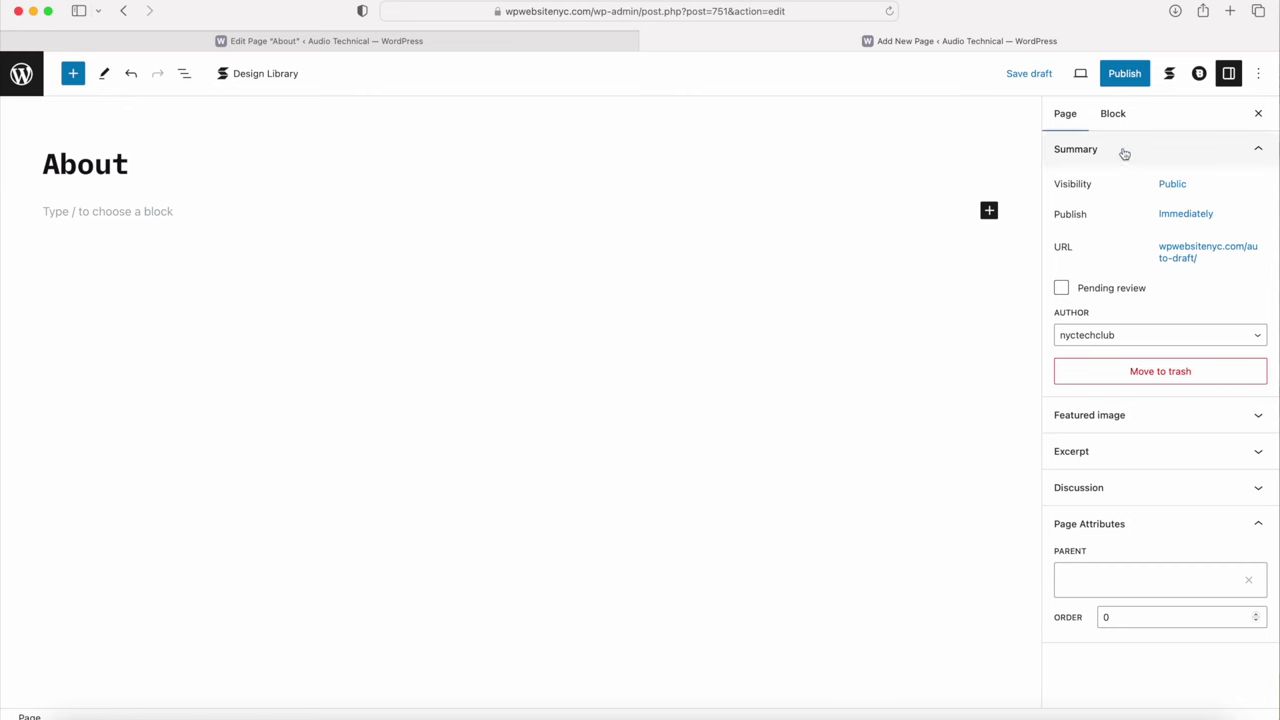
{"action": "left_click", "coordinate": [1199, 75]}
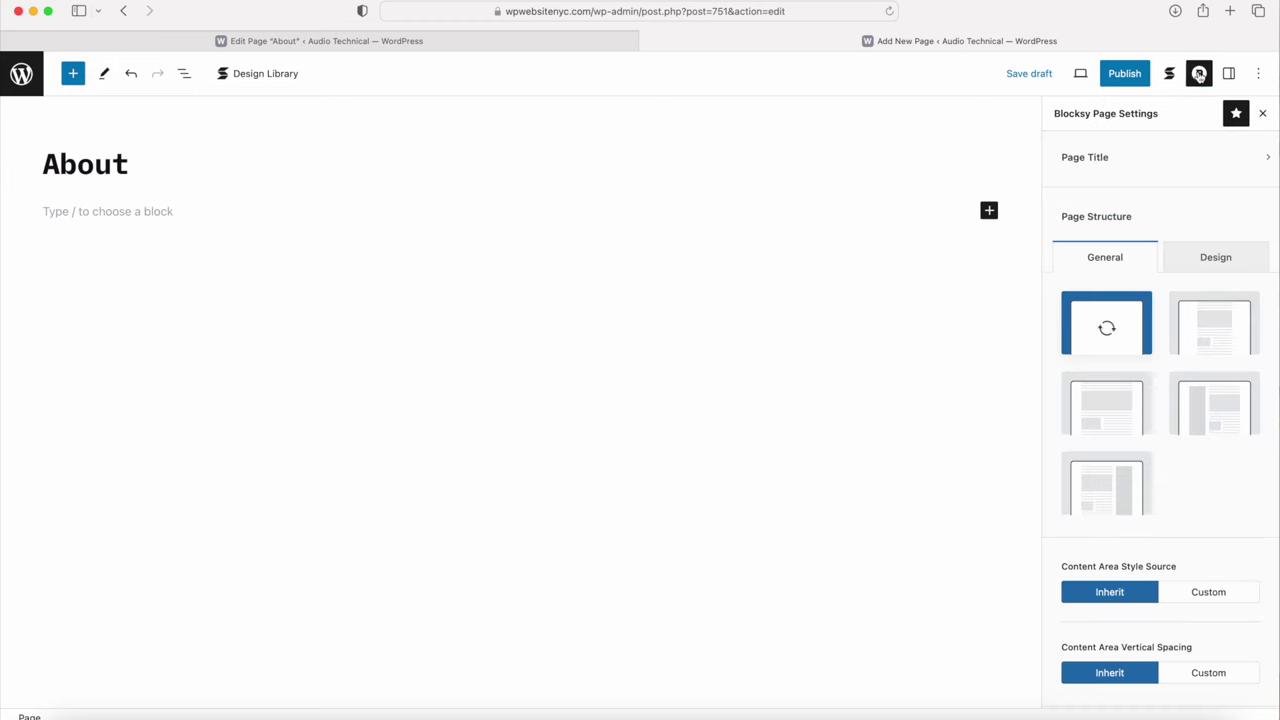
{"action": "left_click", "coordinate": [1155, 160]}
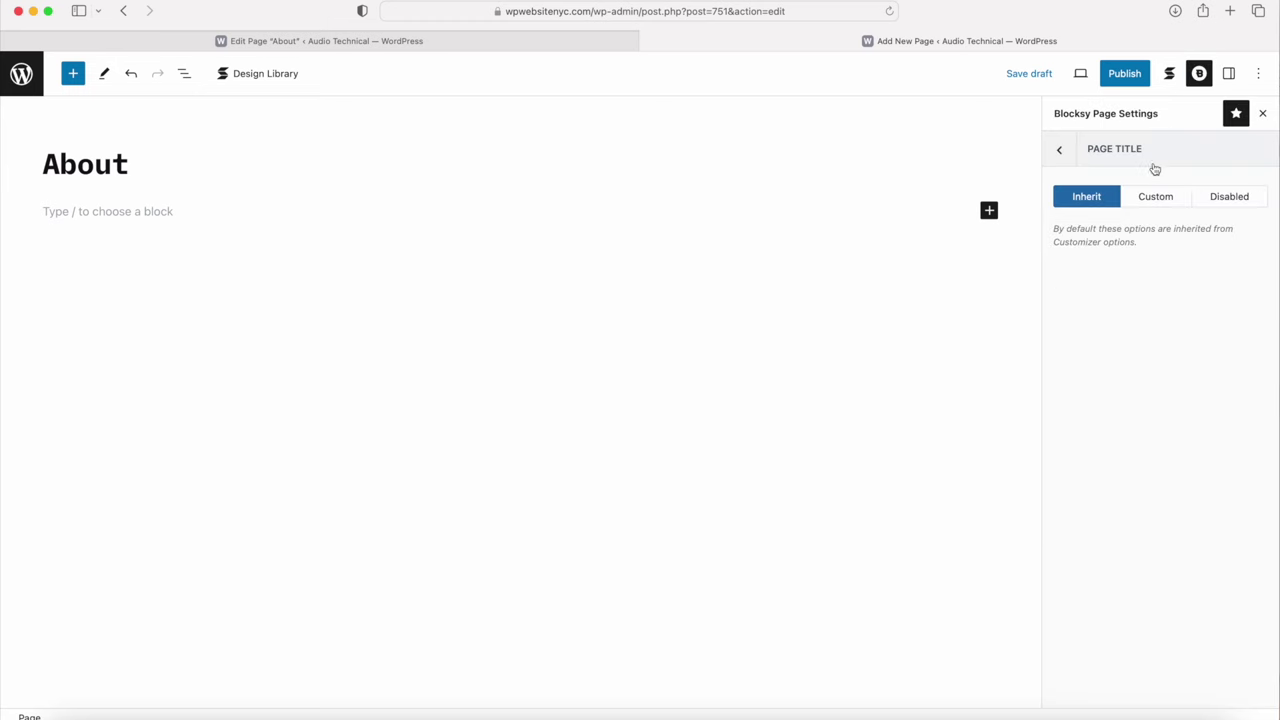
{"action": "left_click", "coordinate": [1231, 197]}
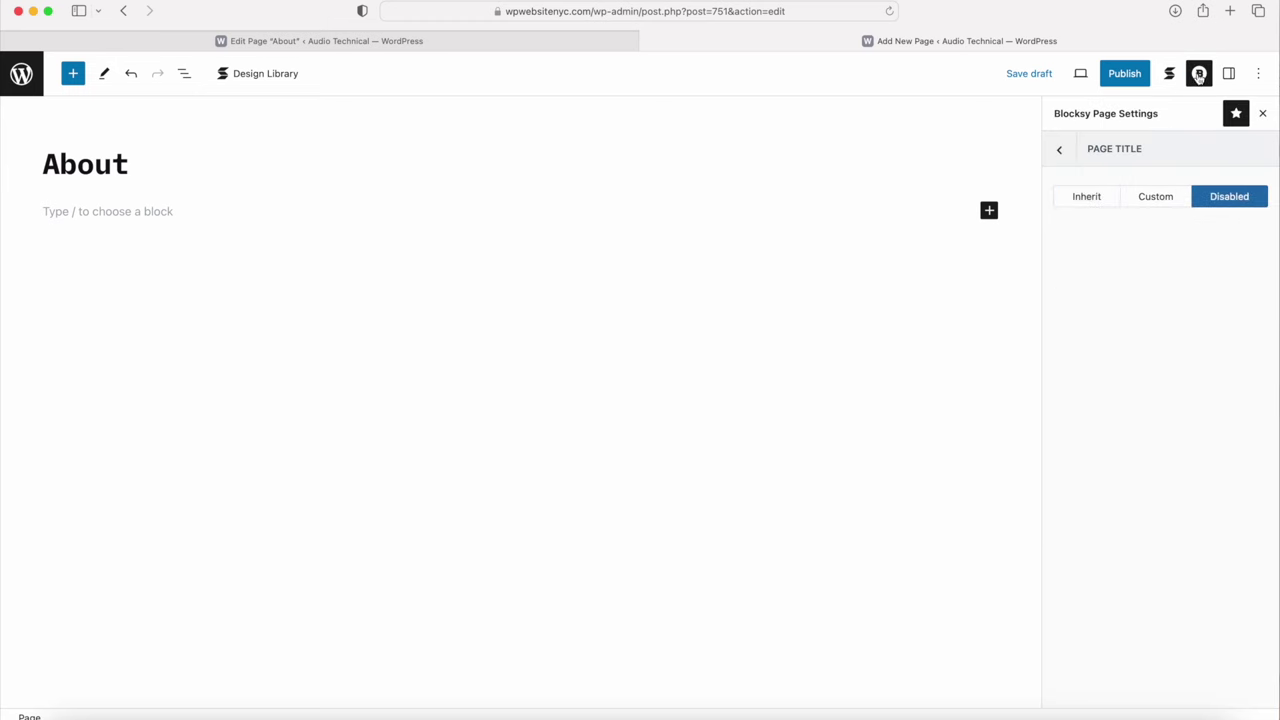
{"action": "left_click", "coordinate": [1230, 75]}
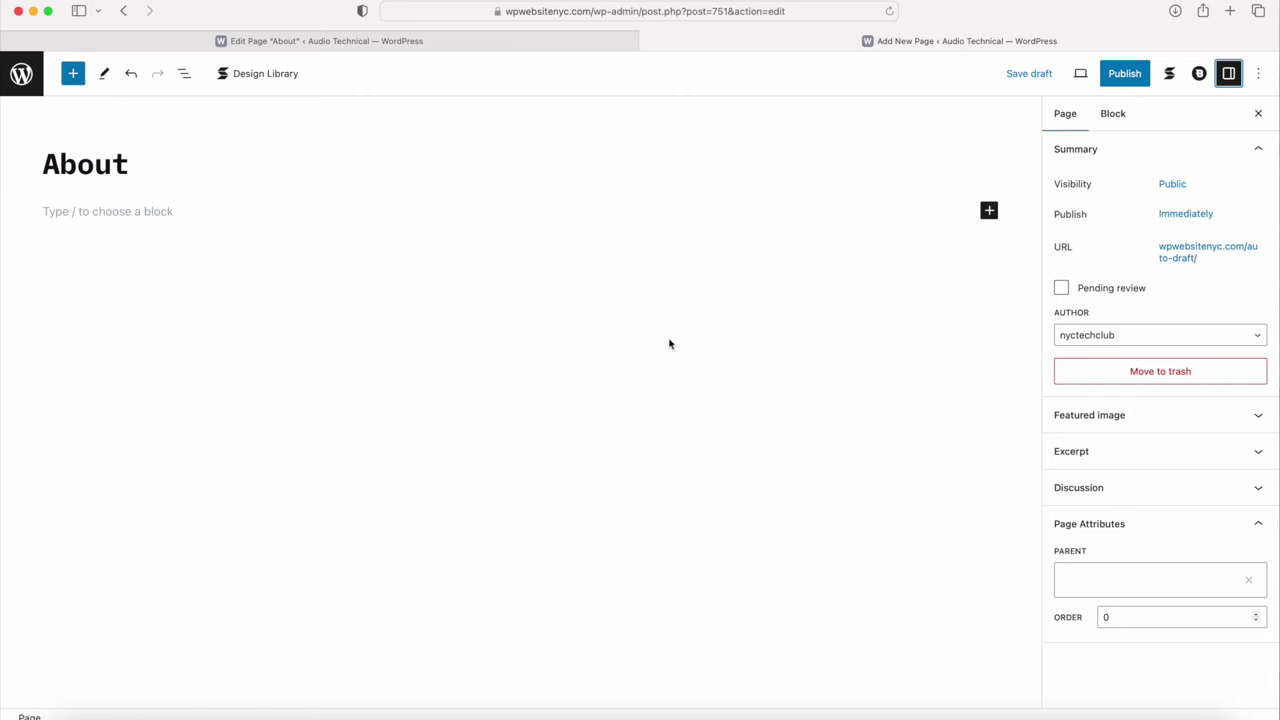
Step: Undo the last change and insert a Columns block into the About page
{"action": "key", "text": "super+z"}
{"action": "left_click", "coordinate": [989, 211]}
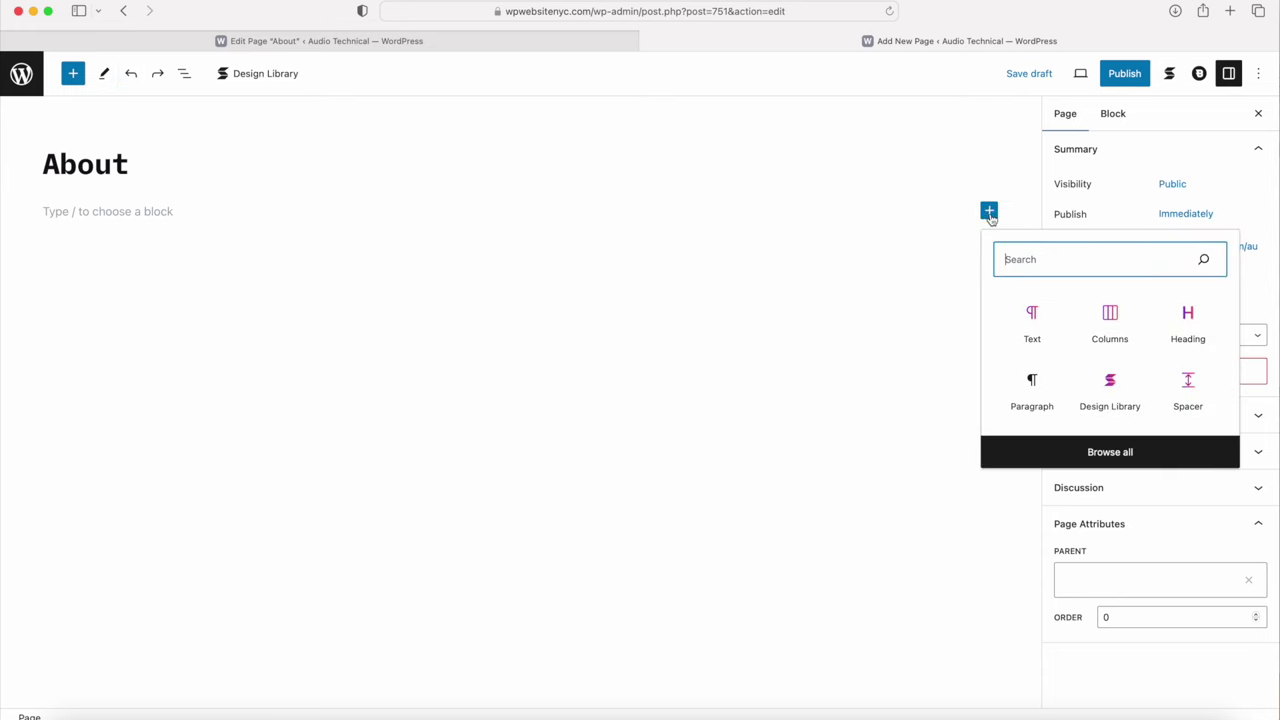
{"action": "left_click", "coordinate": [1111, 324]}
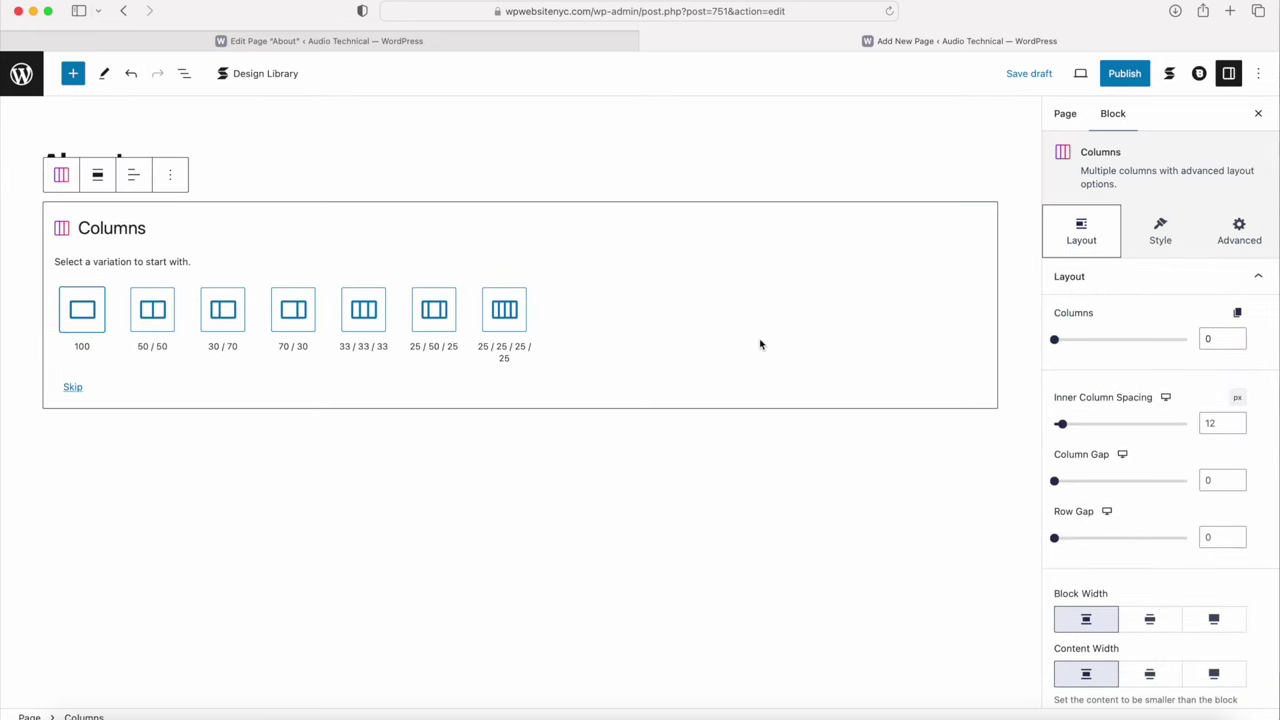
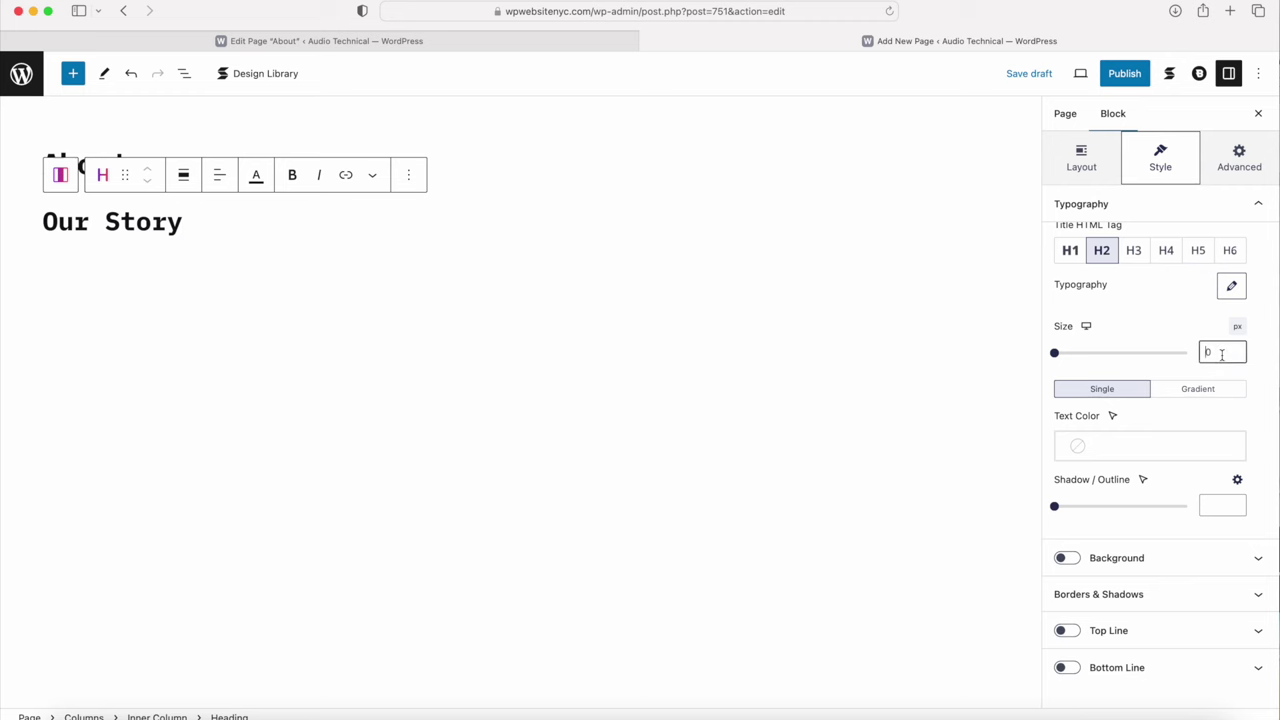
Step: Set the Our Story heading to size 70 and centre-align it
{"action": "type", "text": "70"}
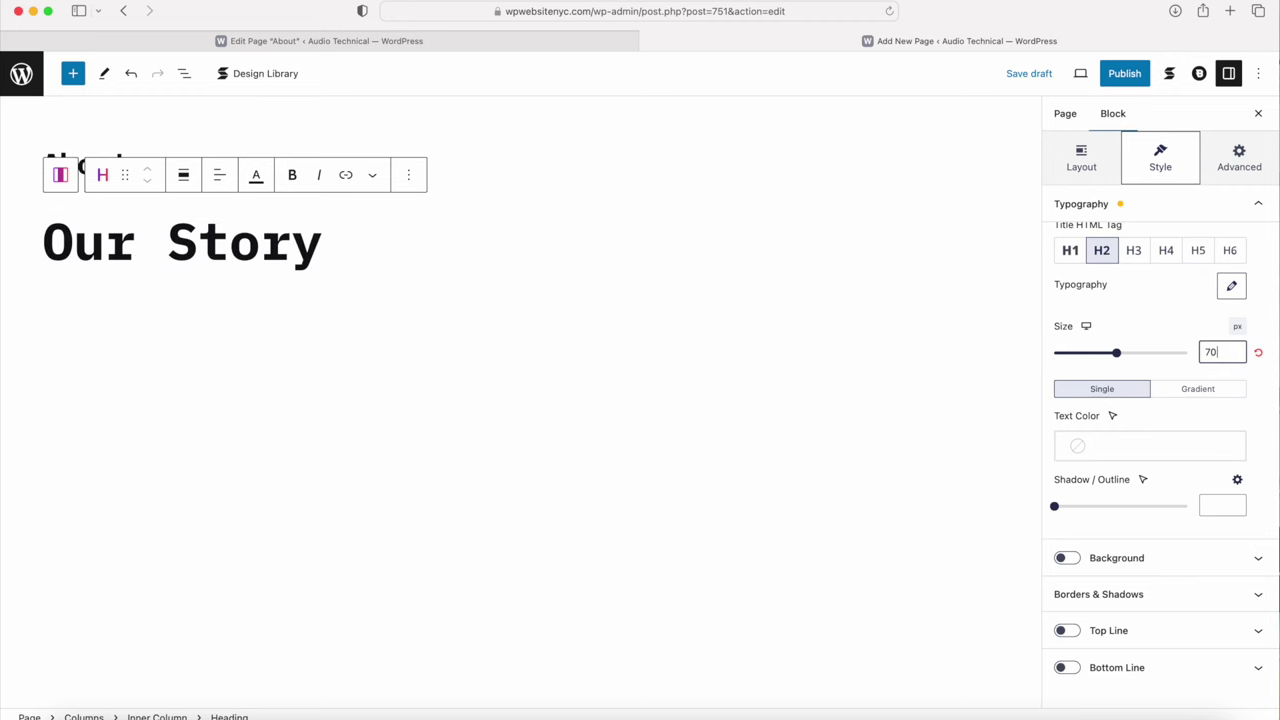
{"action": "left_click", "coordinate": [1158, 440]}
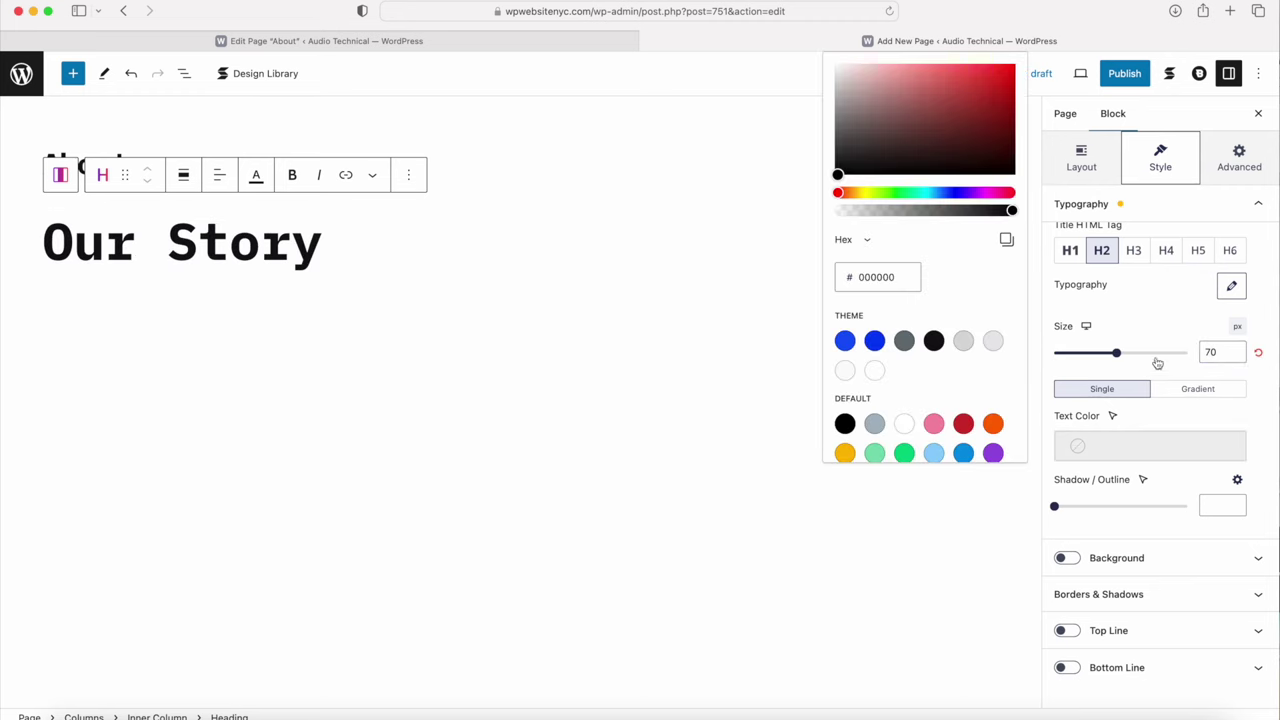
{"action": "left_click", "coordinate": [1229, 289]}
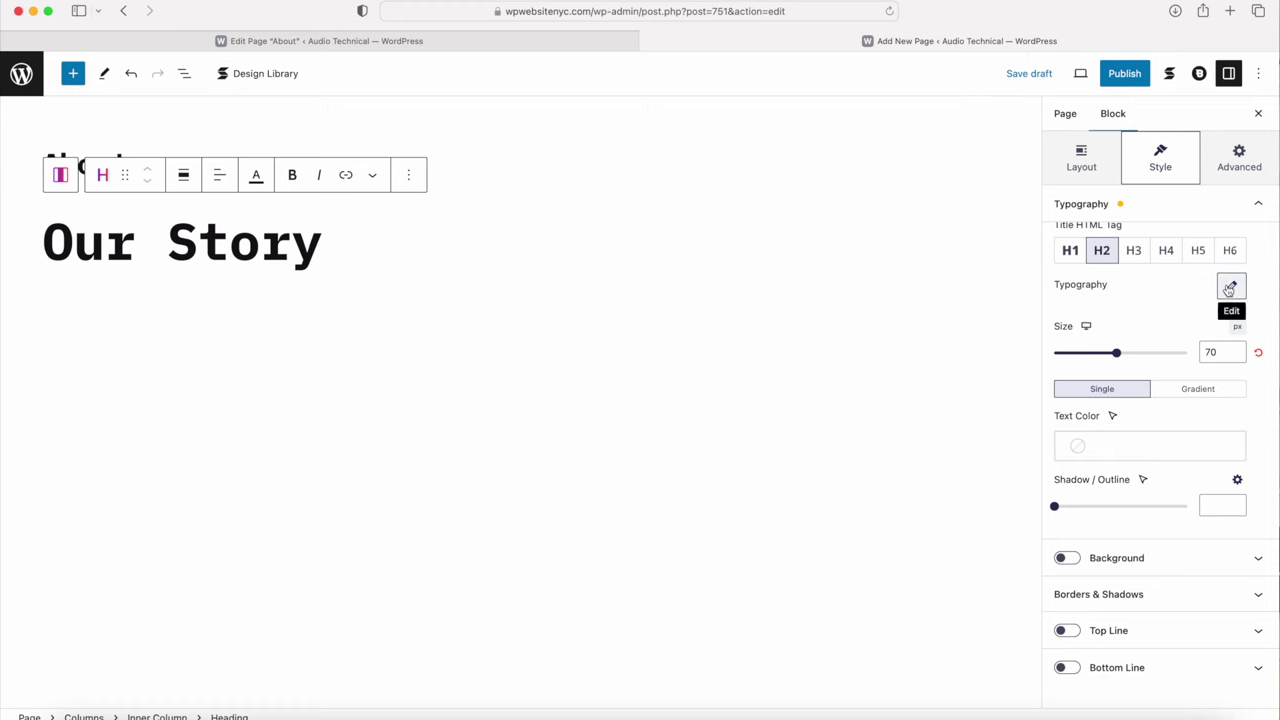
{"action": "left_click", "coordinate": [1080, 167]}
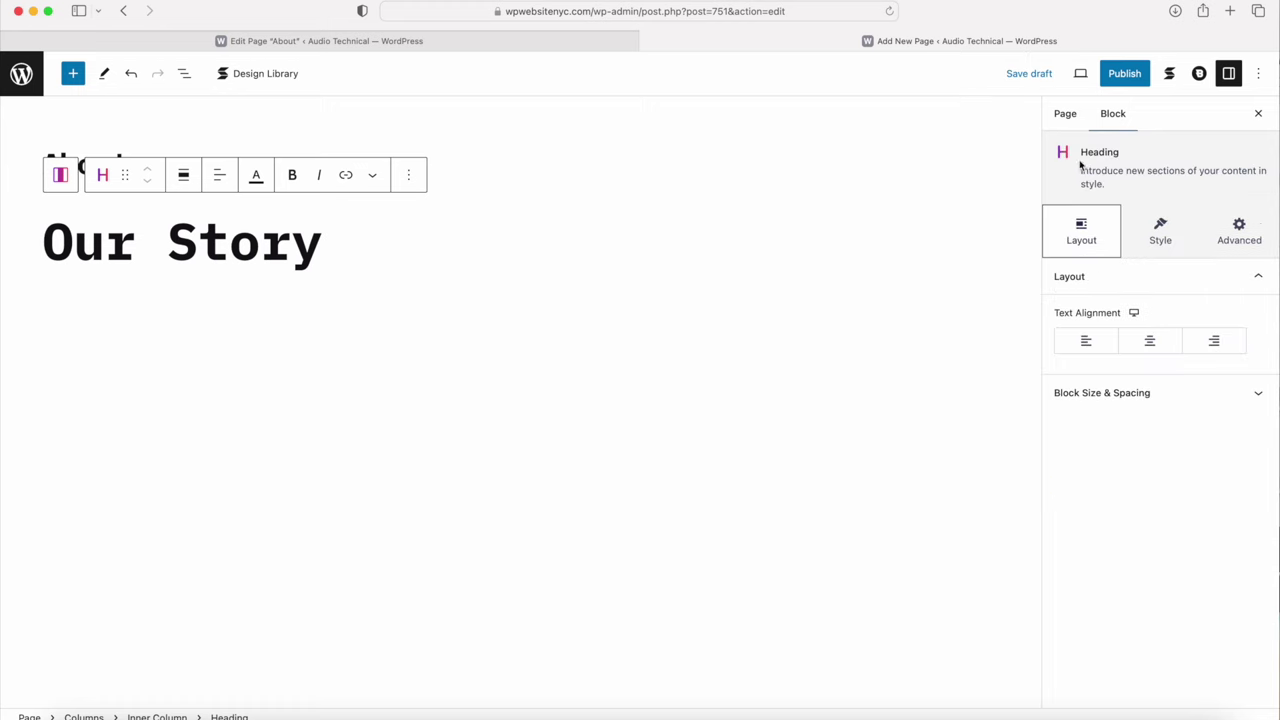
{"action": "left_click", "coordinate": [1148, 340]}
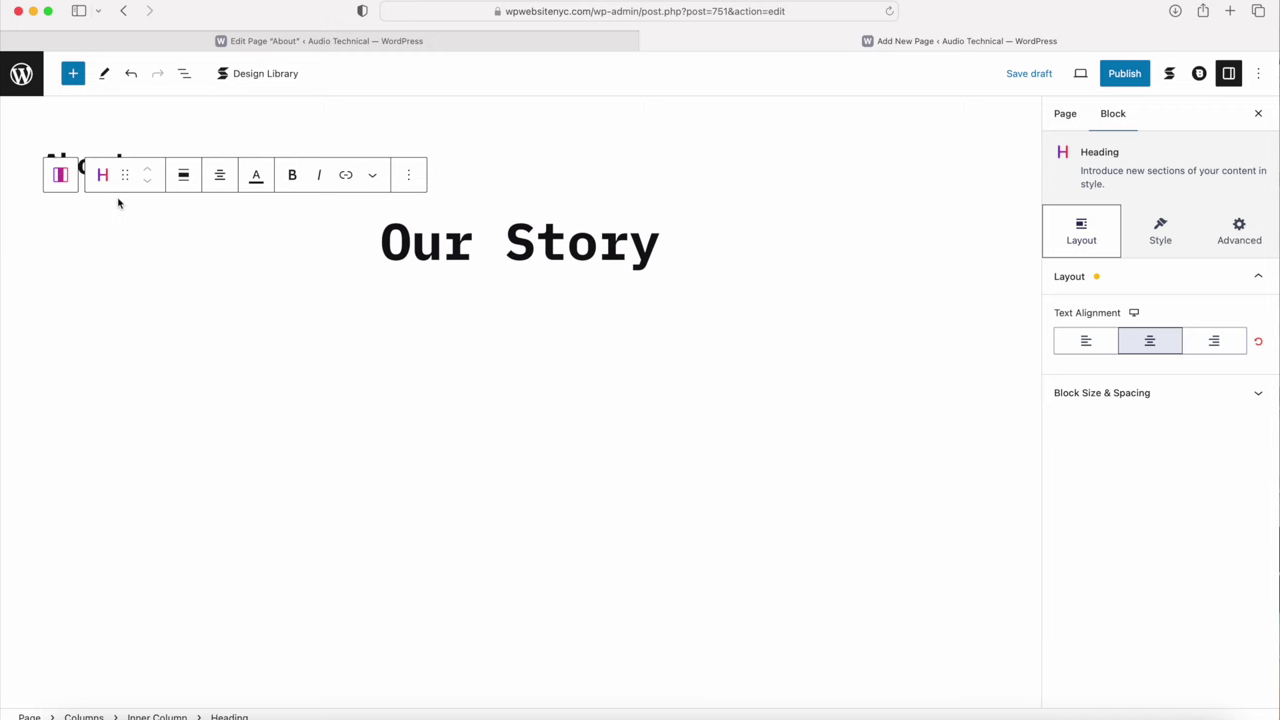
Step: Give the Columns section around Our Story a light grey Palette Color 6 background
{"action": "left_click", "coordinate": [60, 178]}
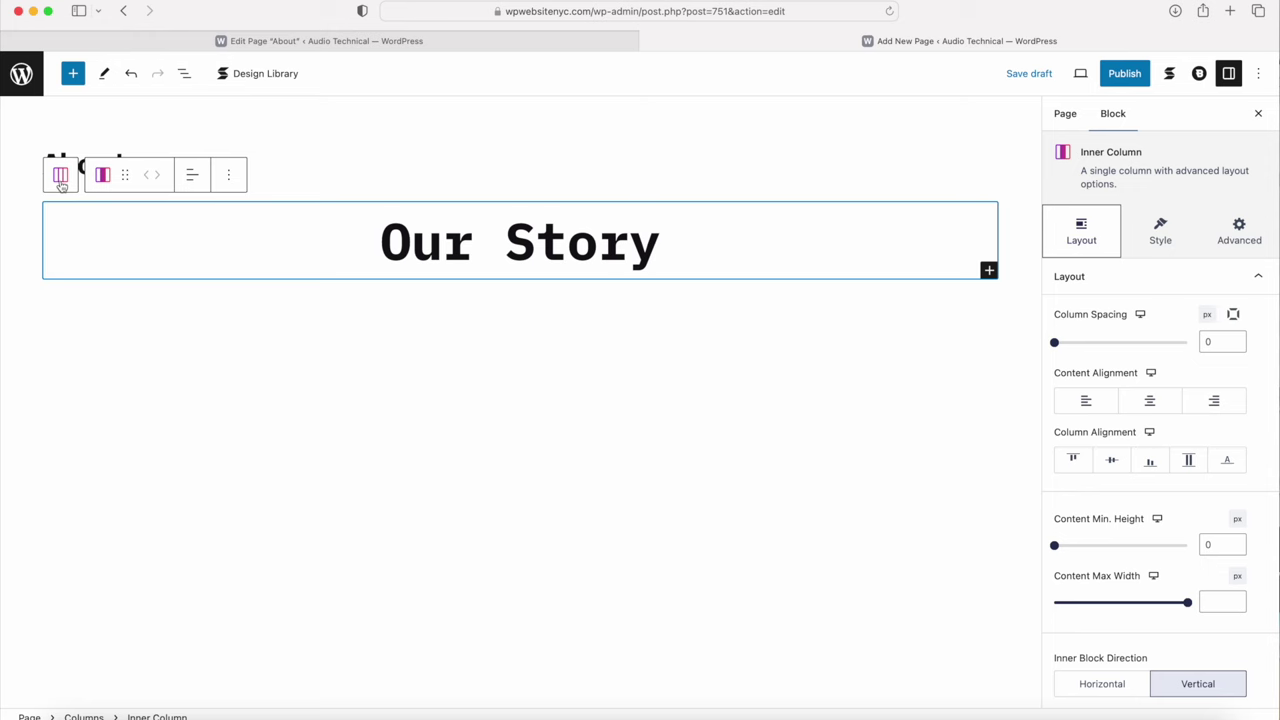
{"action": "left_click", "coordinate": [60, 178]}
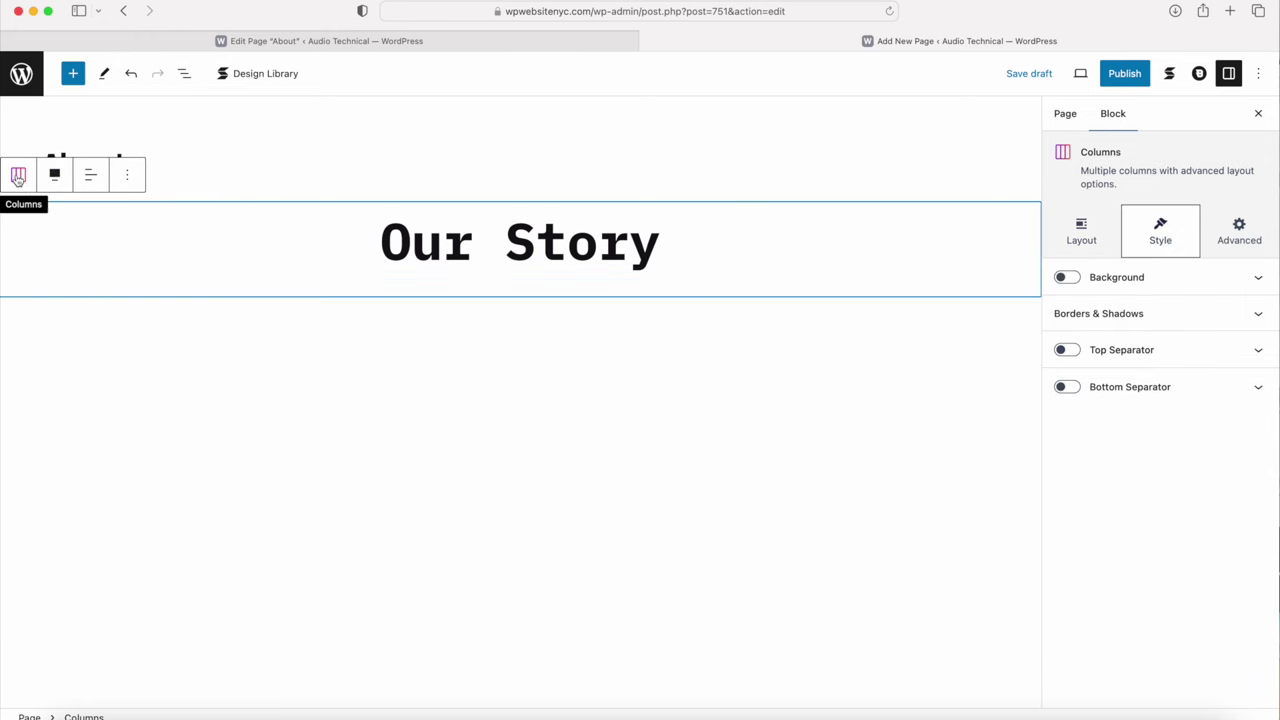
{"action": "left_click", "coordinate": [1114, 278]}
{"action": "left_click", "coordinate": [1127, 383]}
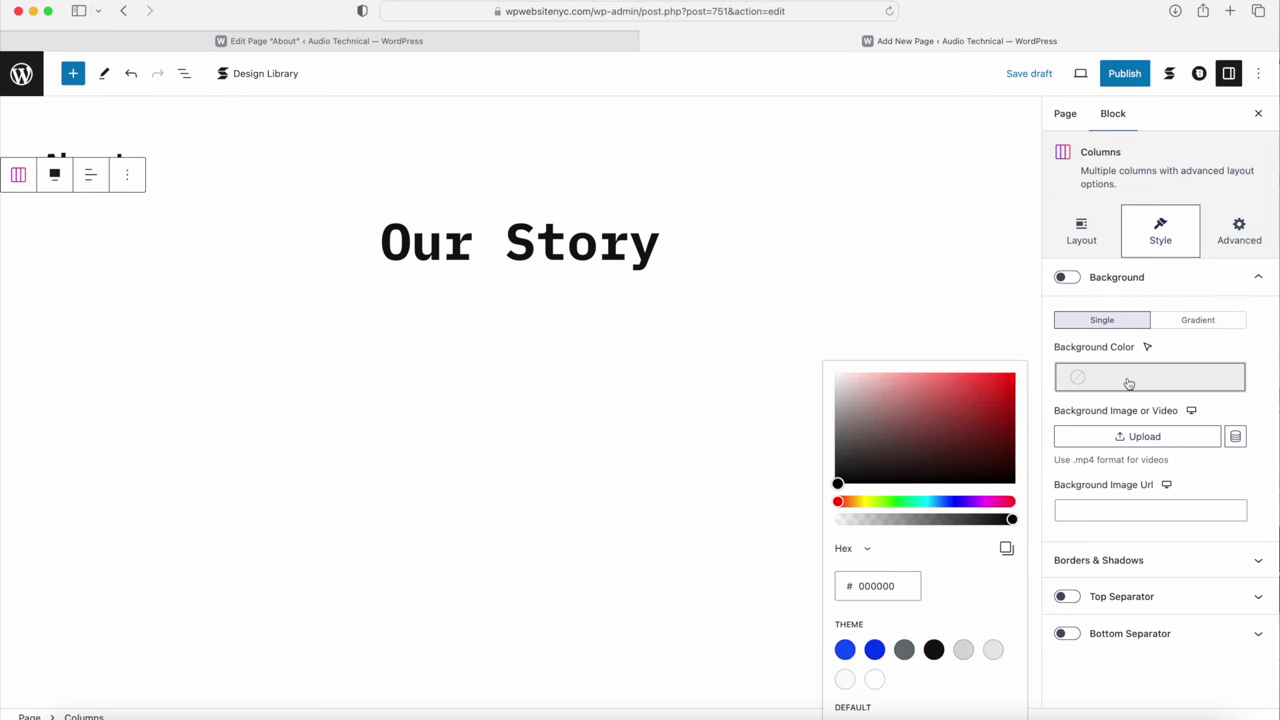
{"action": "left_click", "coordinate": [993, 651]}
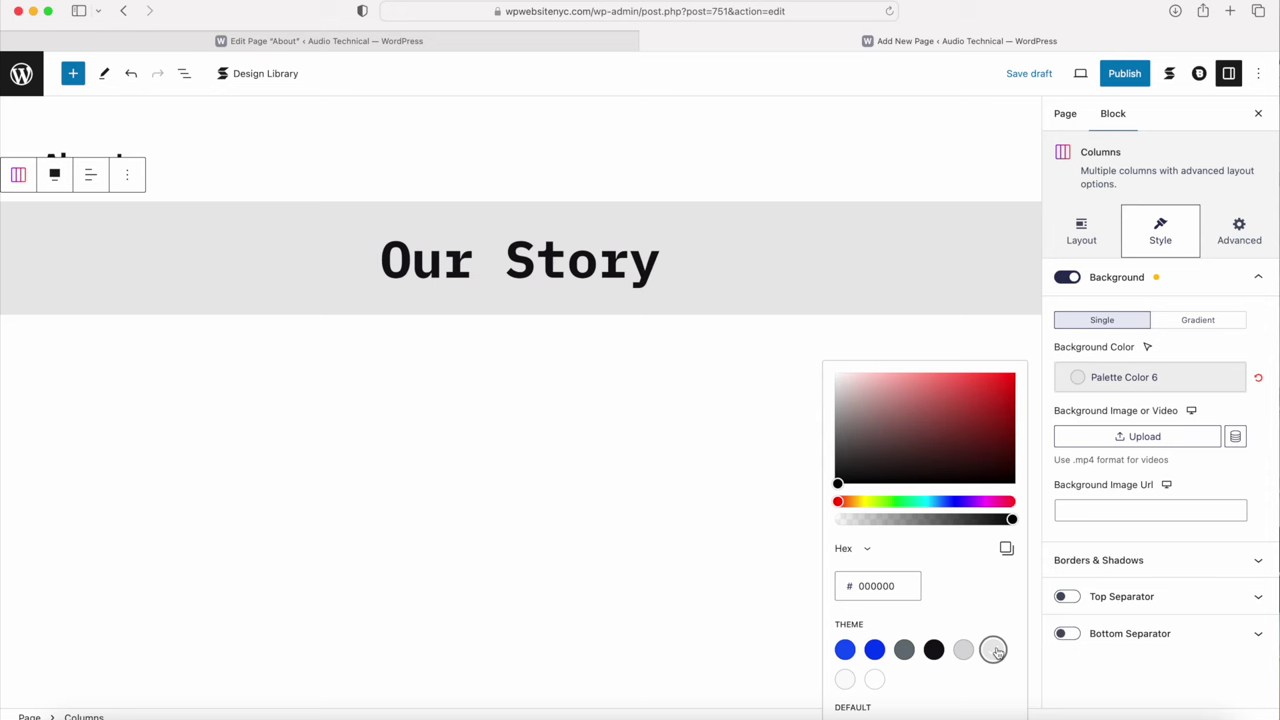
{"action": "left_click", "coordinate": [1170, 230]}
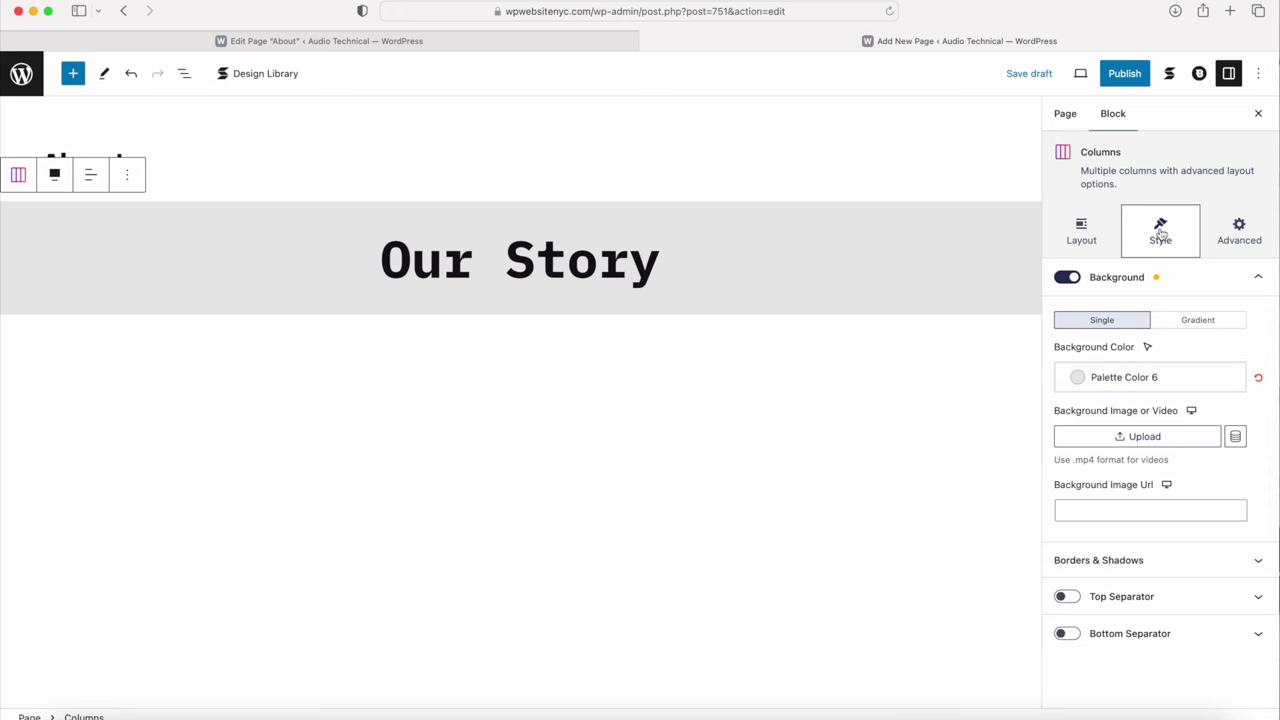
{"action": "left_click", "coordinate": [896, 260]}
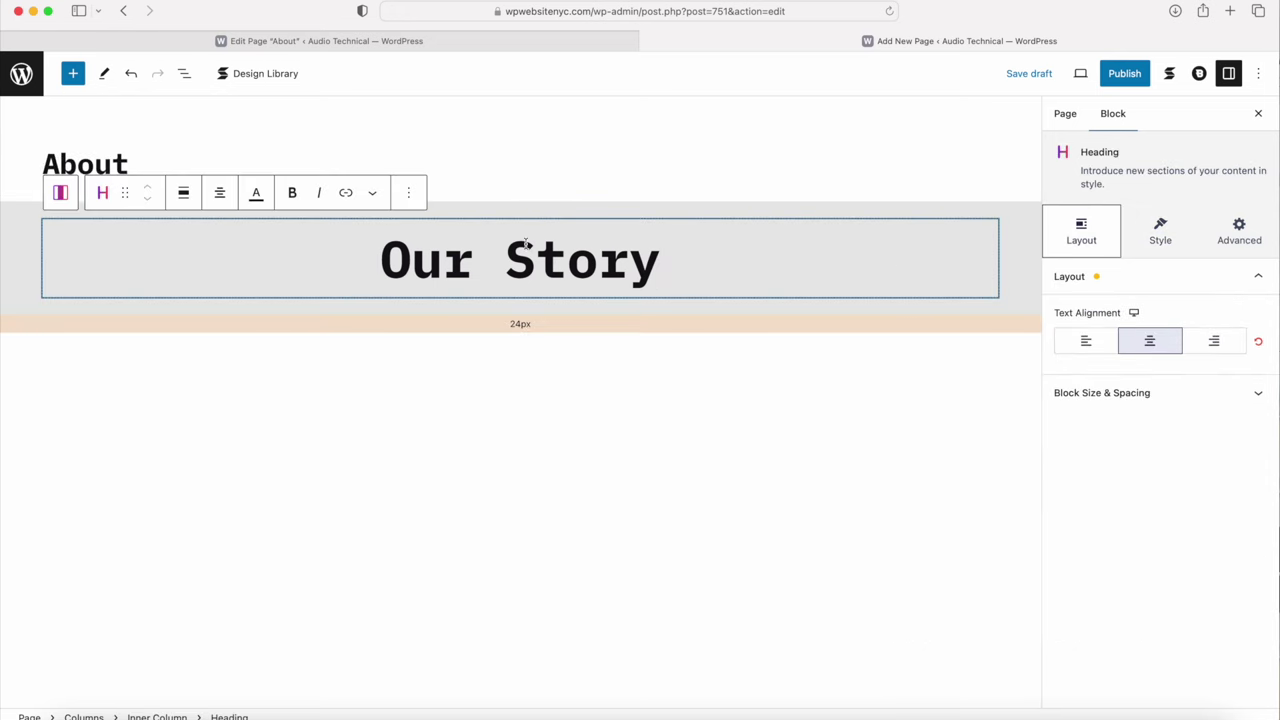
Step: Add a 50/50 two-column row below the Our Story heading
{"action": "left_click", "coordinate": [61, 193]}
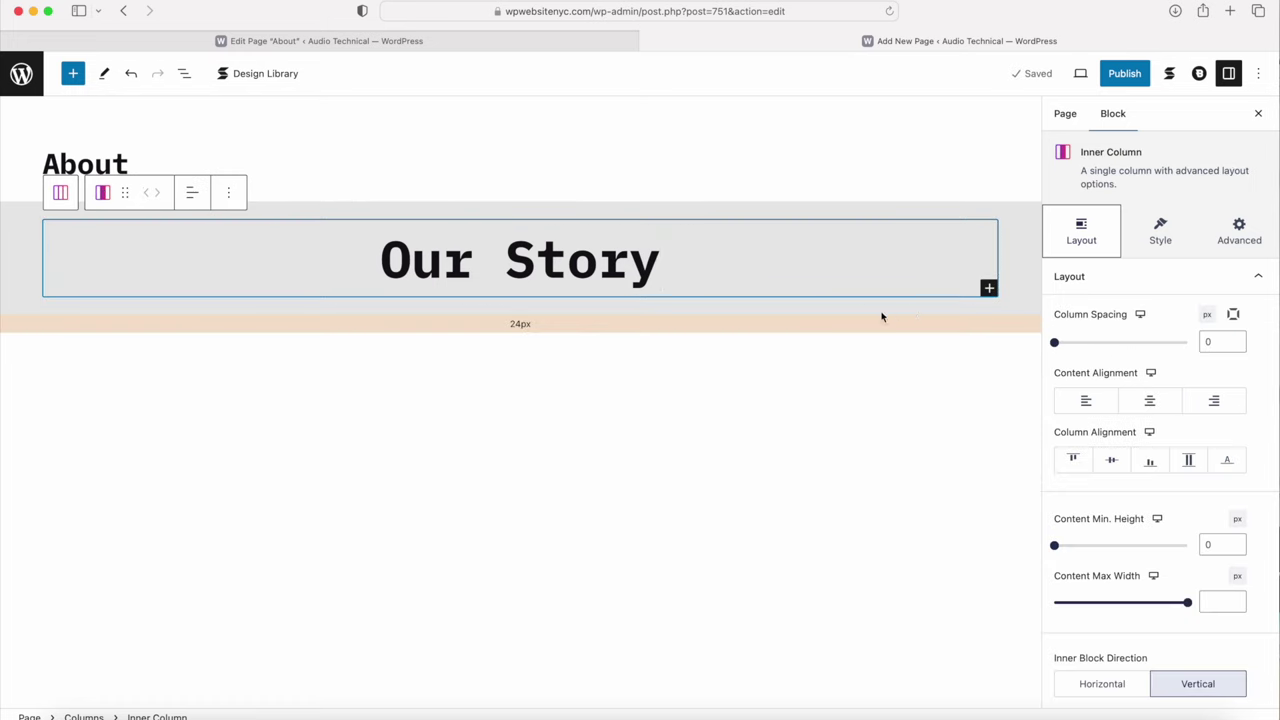
{"action": "left_click", "coordinate": [989, 290]}
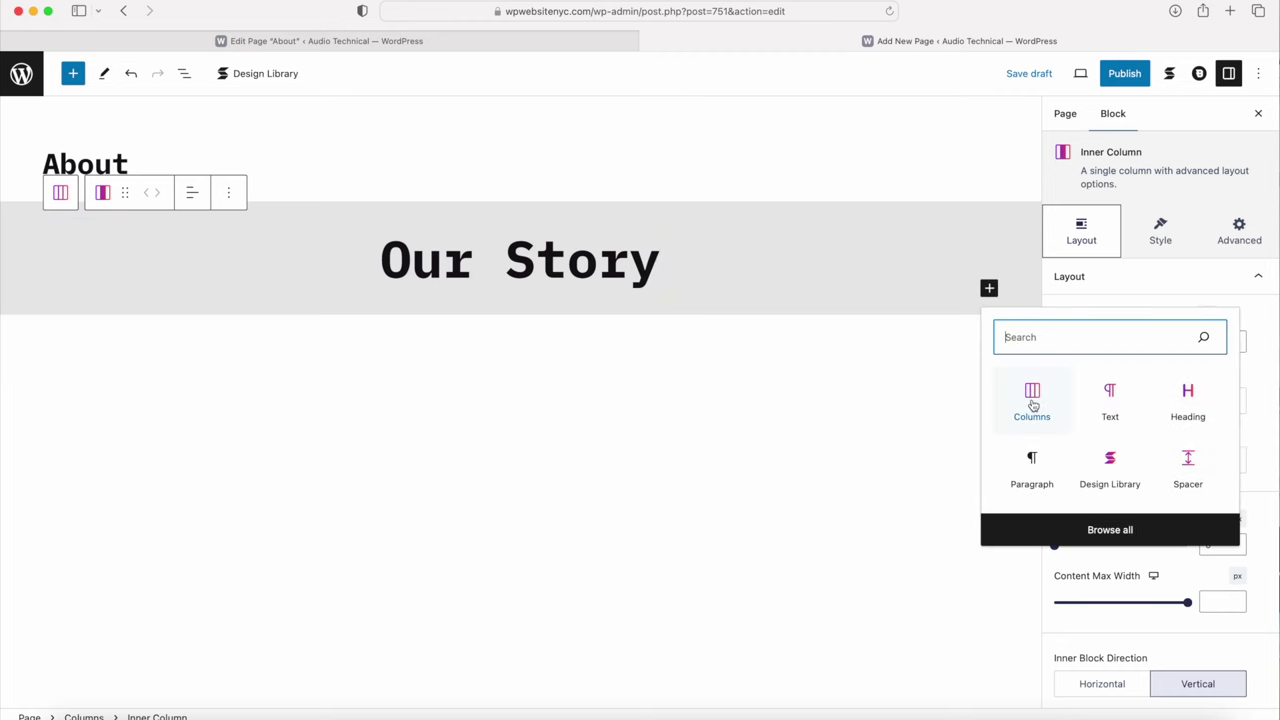
{"action": "left_click", "coordinate": [1032, 400]}
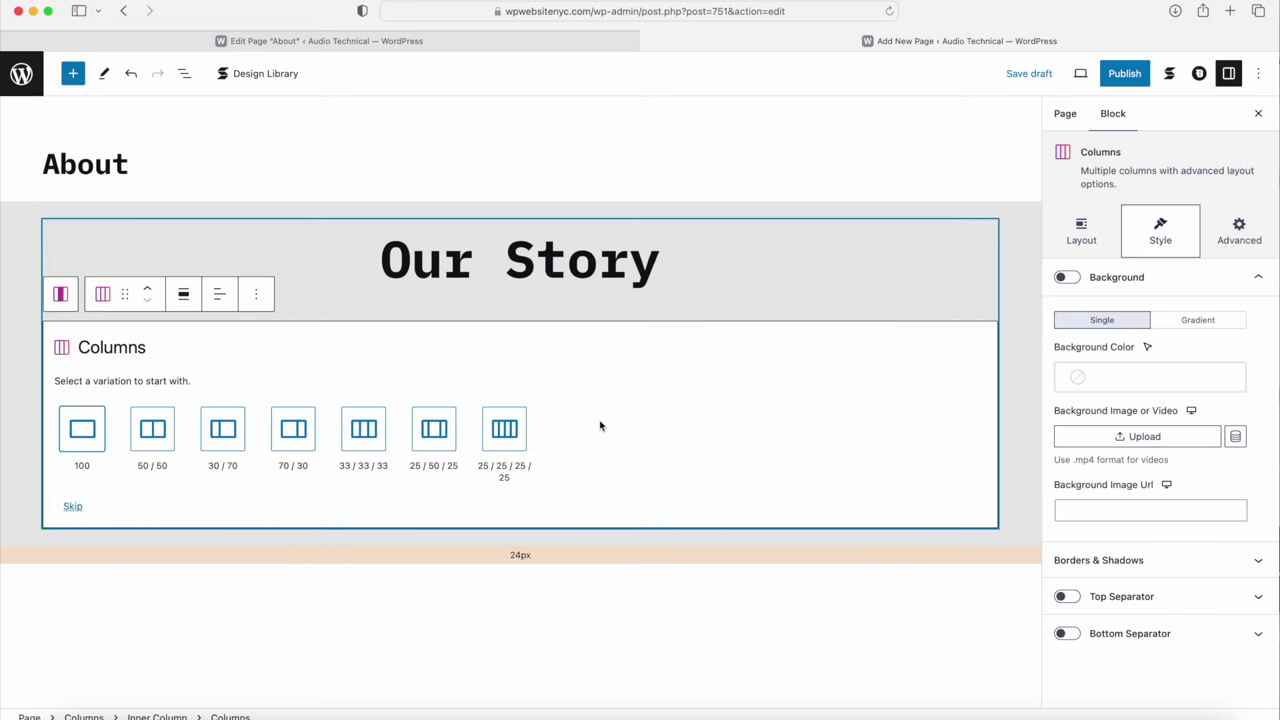
{"action": "left_click", "coordinate": [152, 431]}
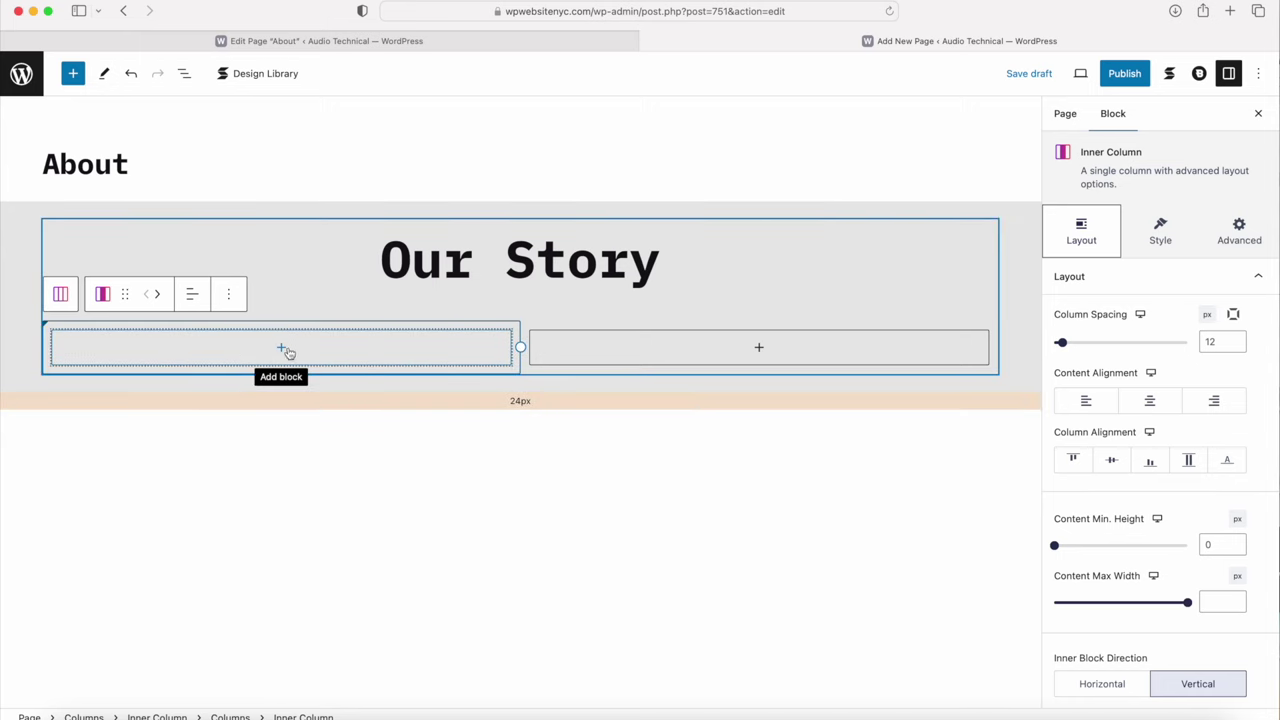
Step: Copy the four story paragraphs from the old About page into a Text block in the right column
{"action": "left_click", "coordinate": [470, 41]}
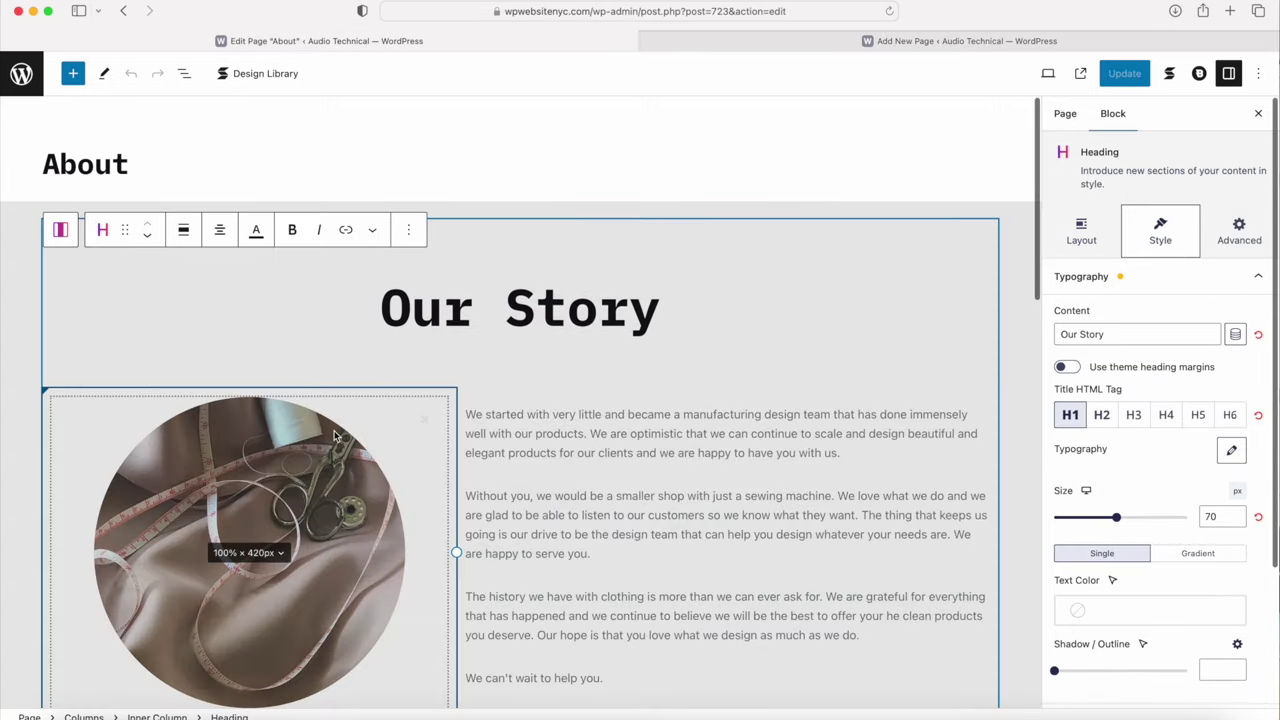
{"action": "scroll", "coordinate": [335, 435], "scroll_direction": "down", "scroll_amount": 3}
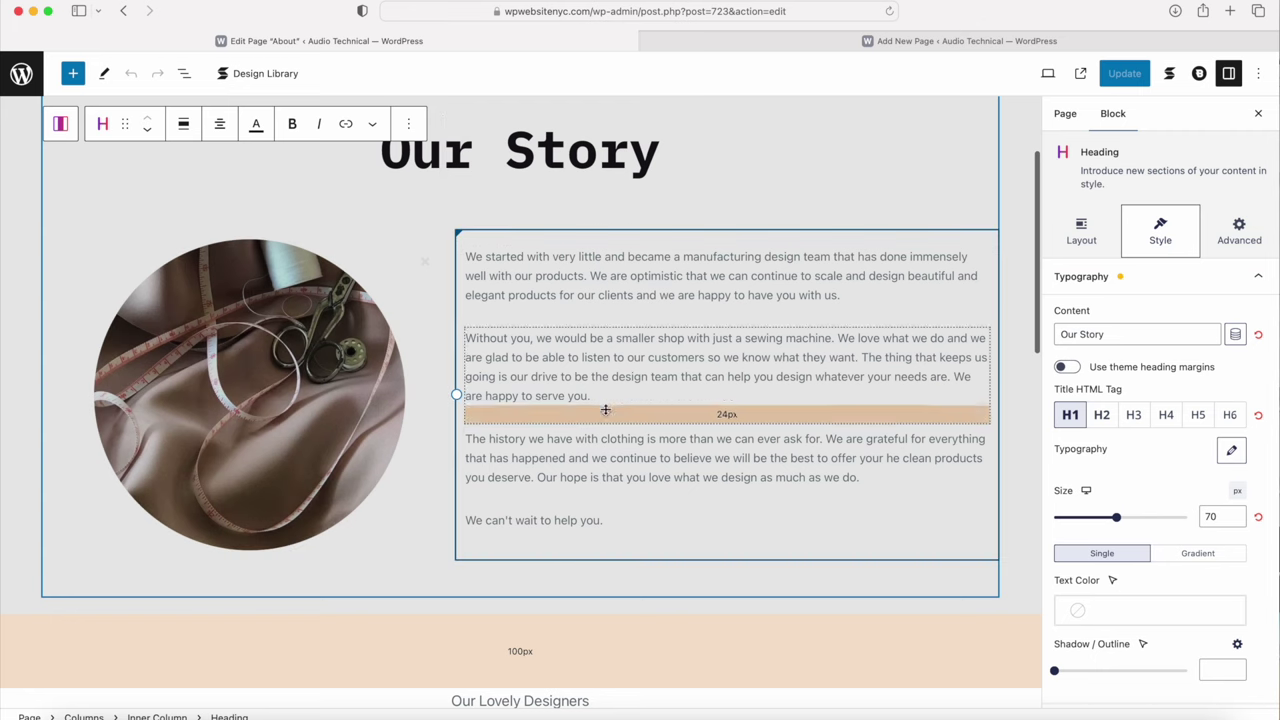
{"action": "left_click_drag", "start_coordinate": [606, 521], "coordinate": [466, 256]}
{"action": "key", "text": "cmd+c"}
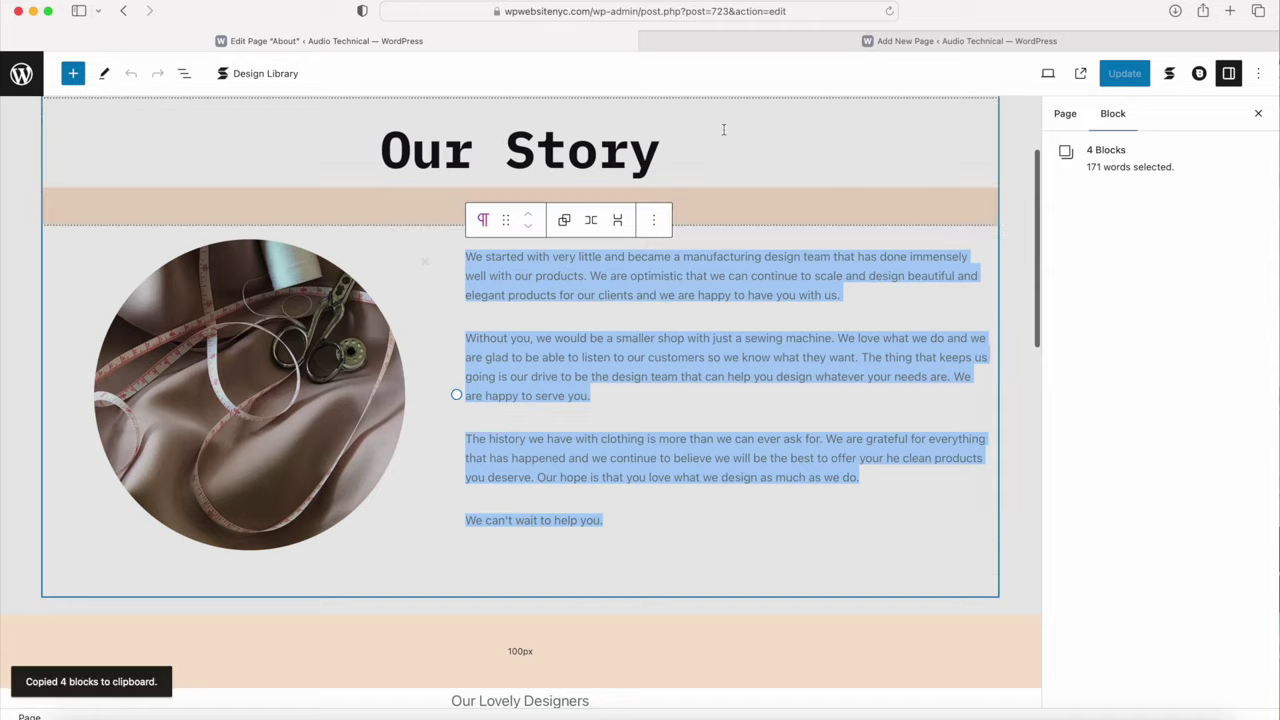
{"action": "left_click", "coordinate": [797, 40]}
{"action": "left_click", "coordinate": [714, 348]}
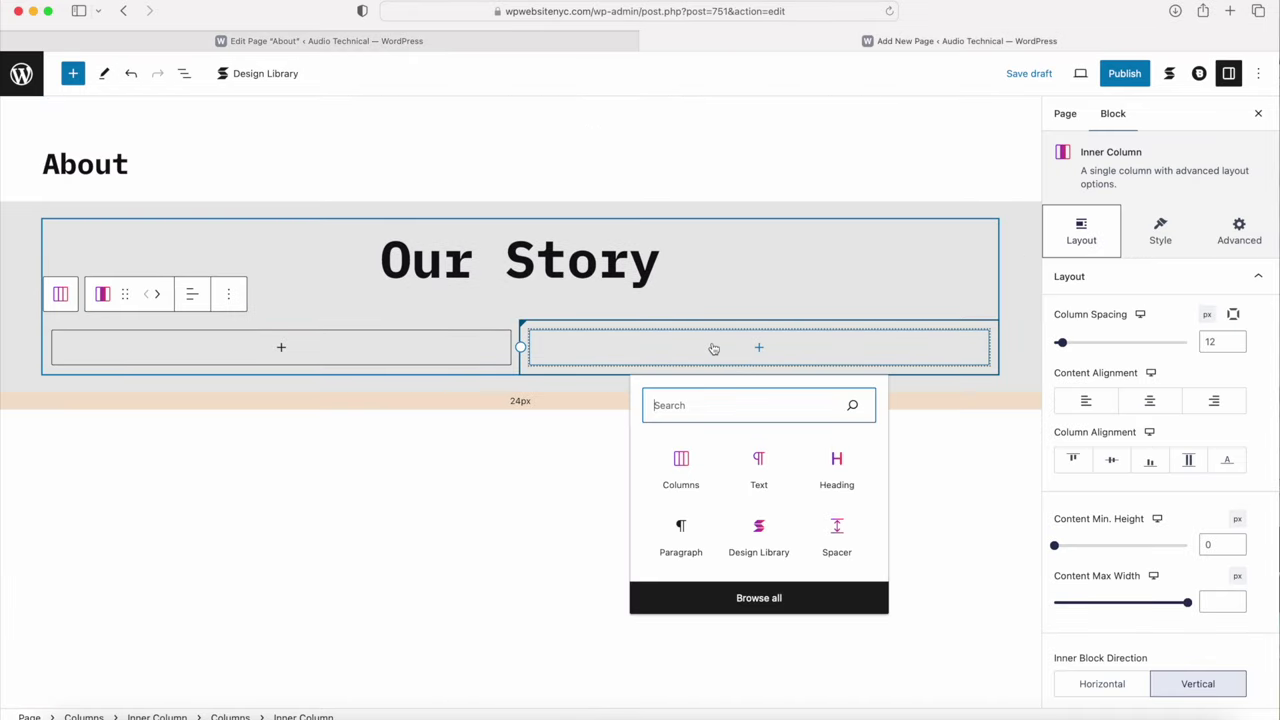
{"action": "left_click", "coordinate": [758, 470]}
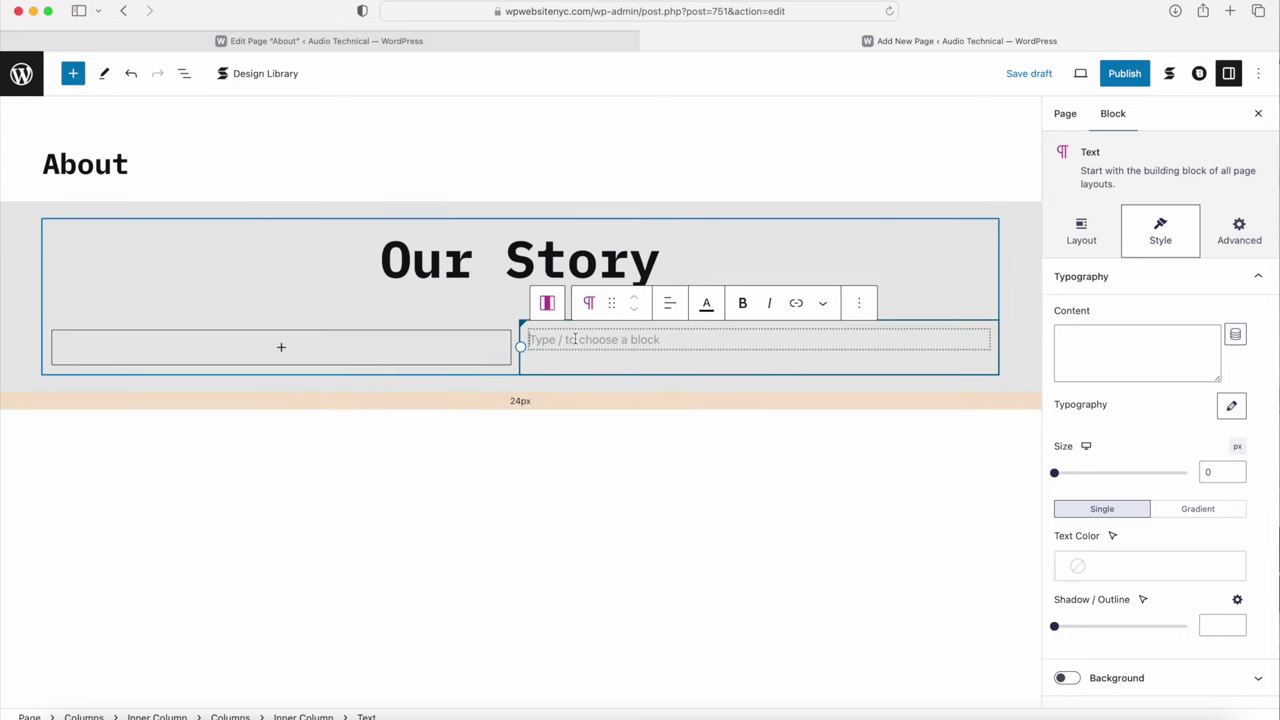
{"action": "key", "text": "super+v"}
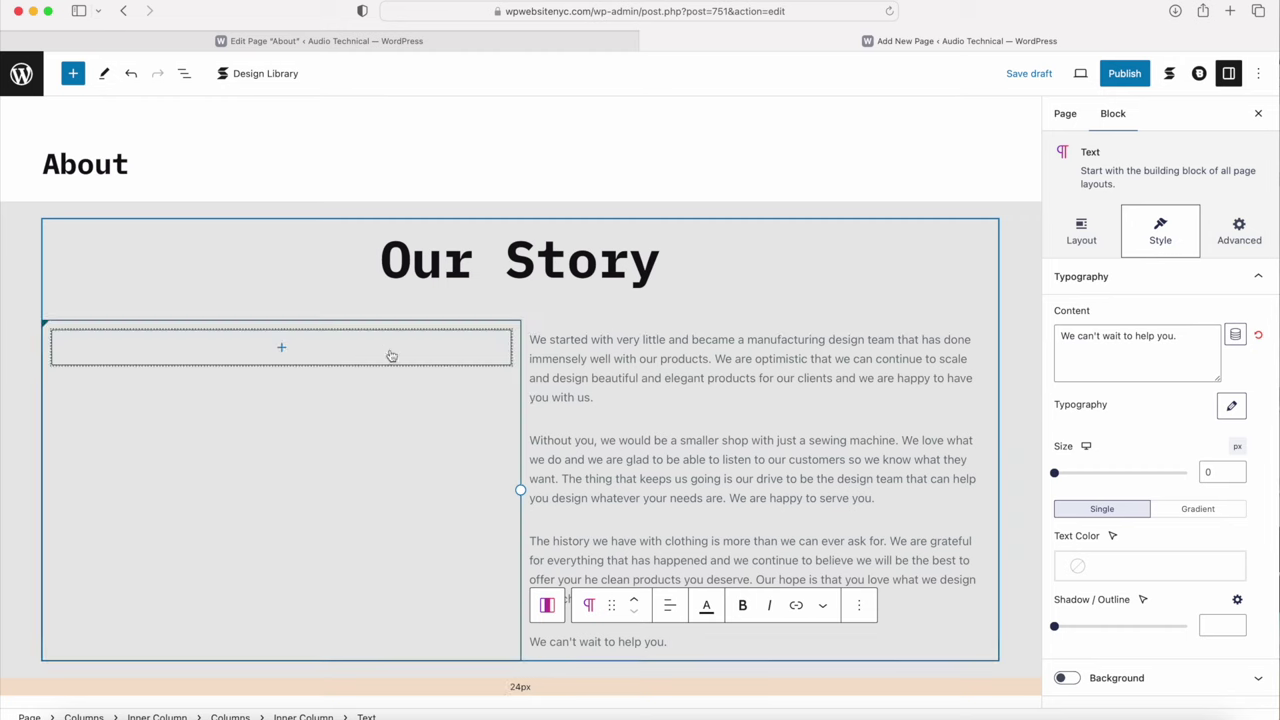
Step: Add an Image block with the sewing supplies photo 4.jpg to the empty left column
{"action": "left_click", "coordinate": [282, 349]}
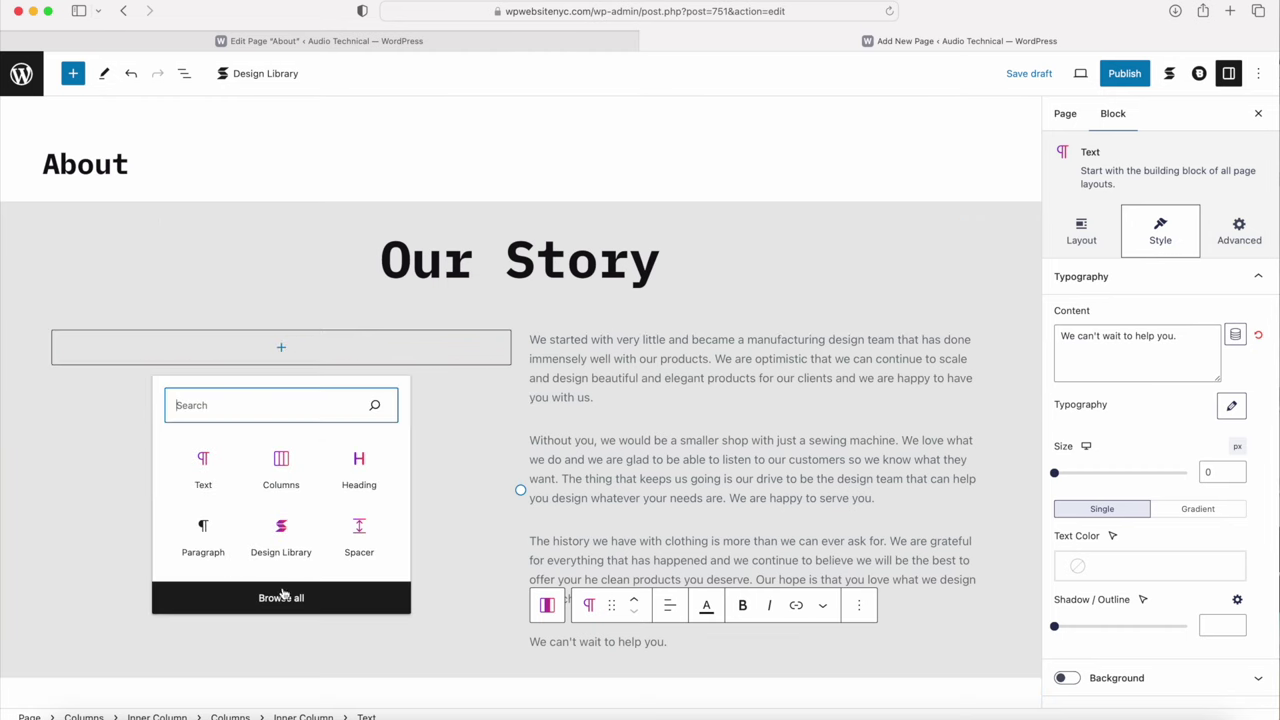
{"action": "left_click", "coordinate": [280, 600]}
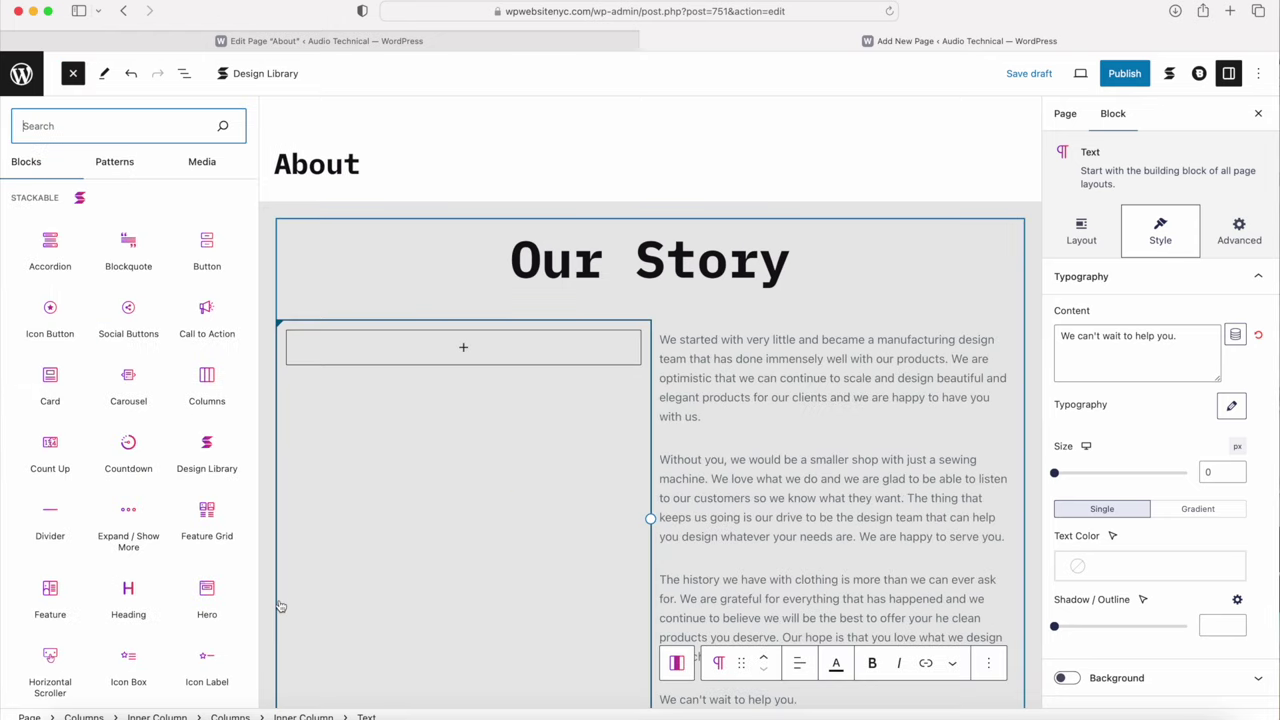
{"action": "scroll", "coordinate": [146, 375], "scroll_direction": "down", "scroll_amount": 5}
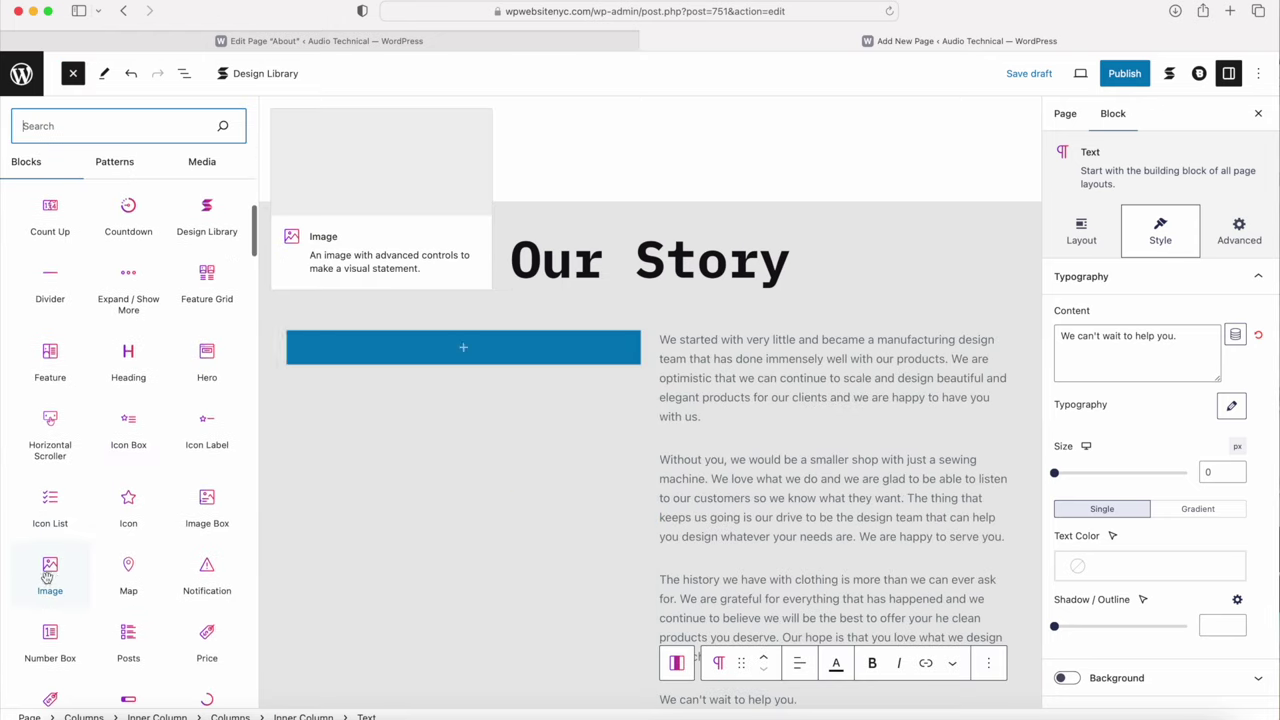
{"action": "left_click", "coordinate": [49, 570]}
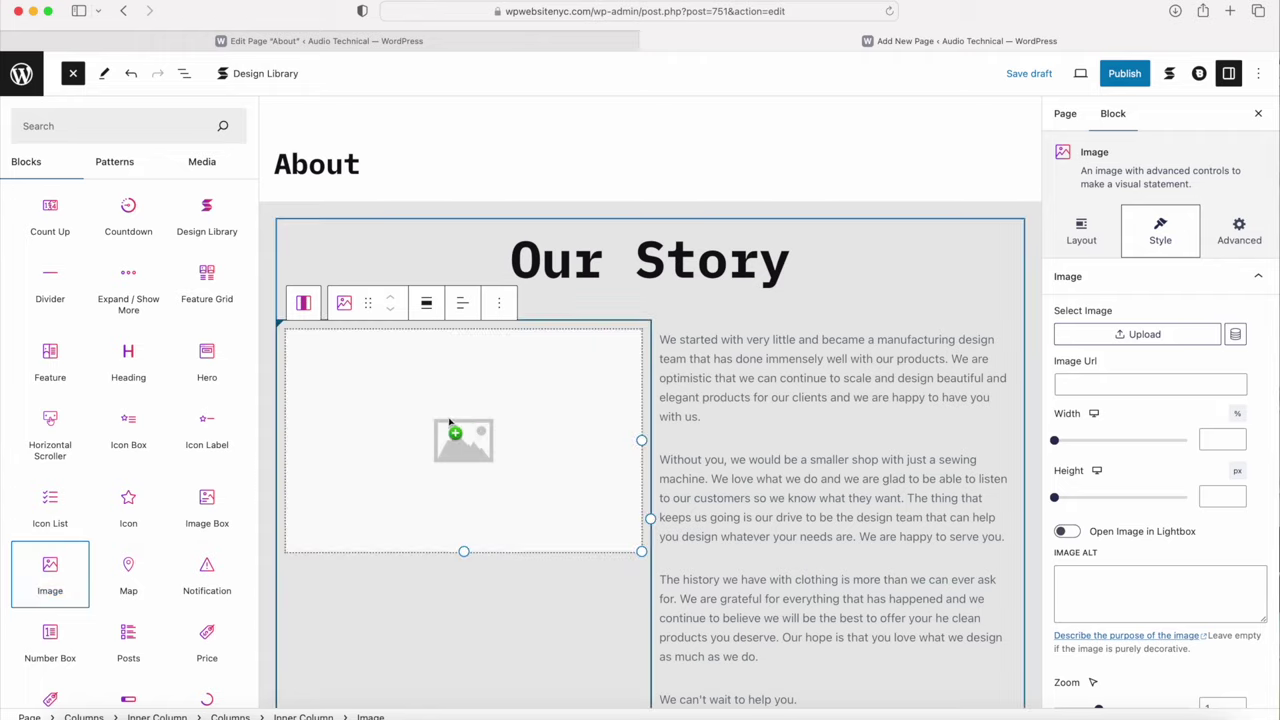
{"action": "left_click", "coordinate": [457, 443]}
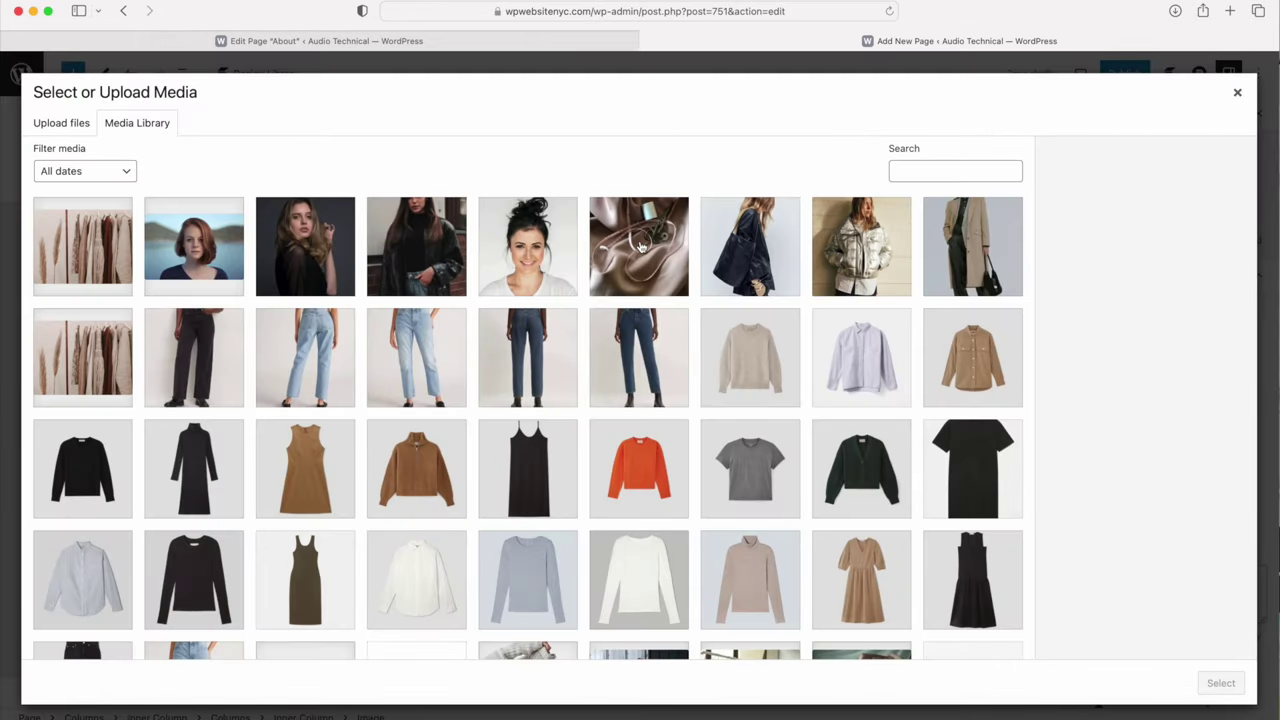
{"action": "left_click", "coordinate": [642, 247]}
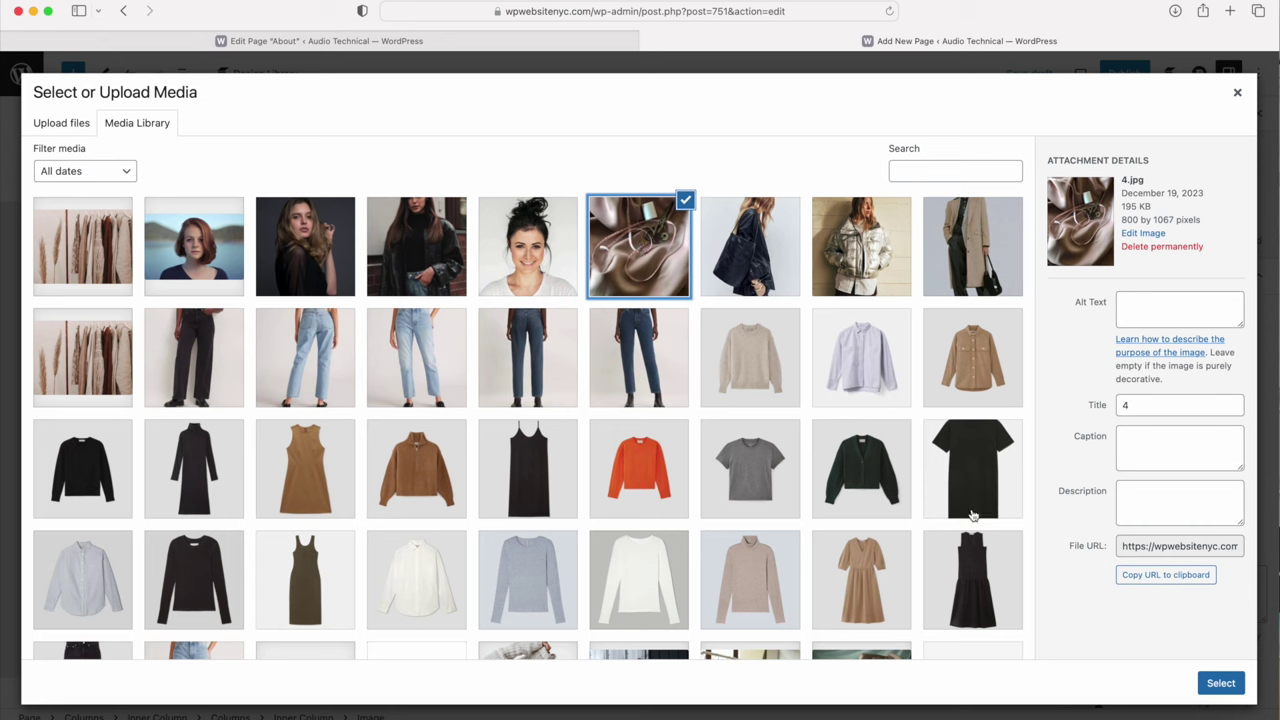
{"action": "left_click", "coordinate": [1219, 683]}
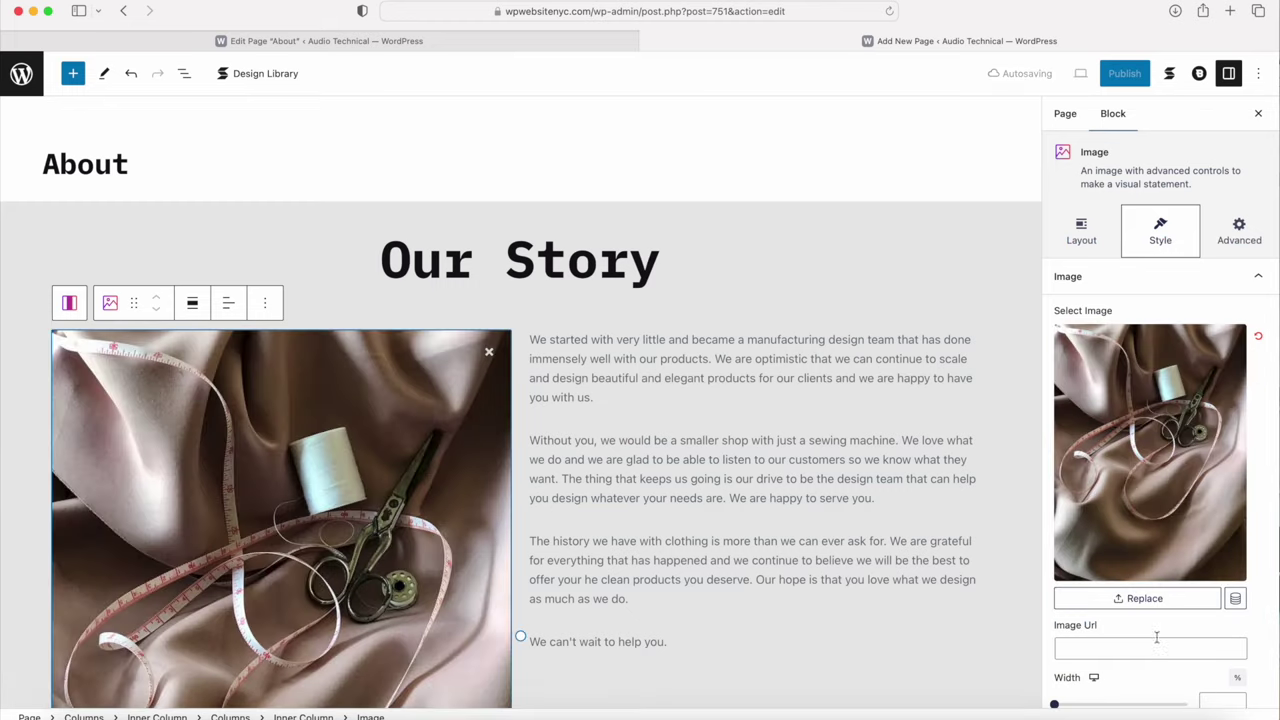
Step: Make the image 300 px tall and mask it to a circle with Stretch Shape Mask off
{"action": "scroll", "coordinate": [320, 430], "scroll_direction": "down", "scroll_amount": 4}
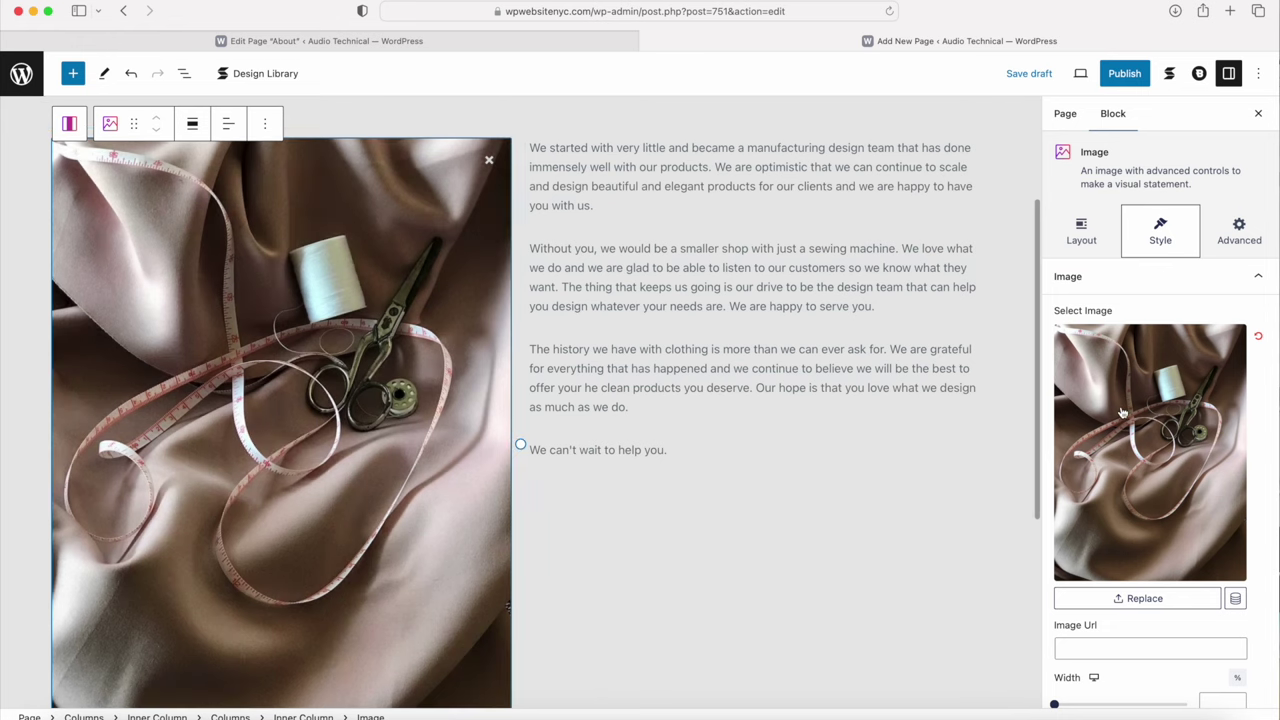
{"action": "scroll", "coordinate": [1122, 412], "scroll_direction": "down", "scroll_amount": 6}
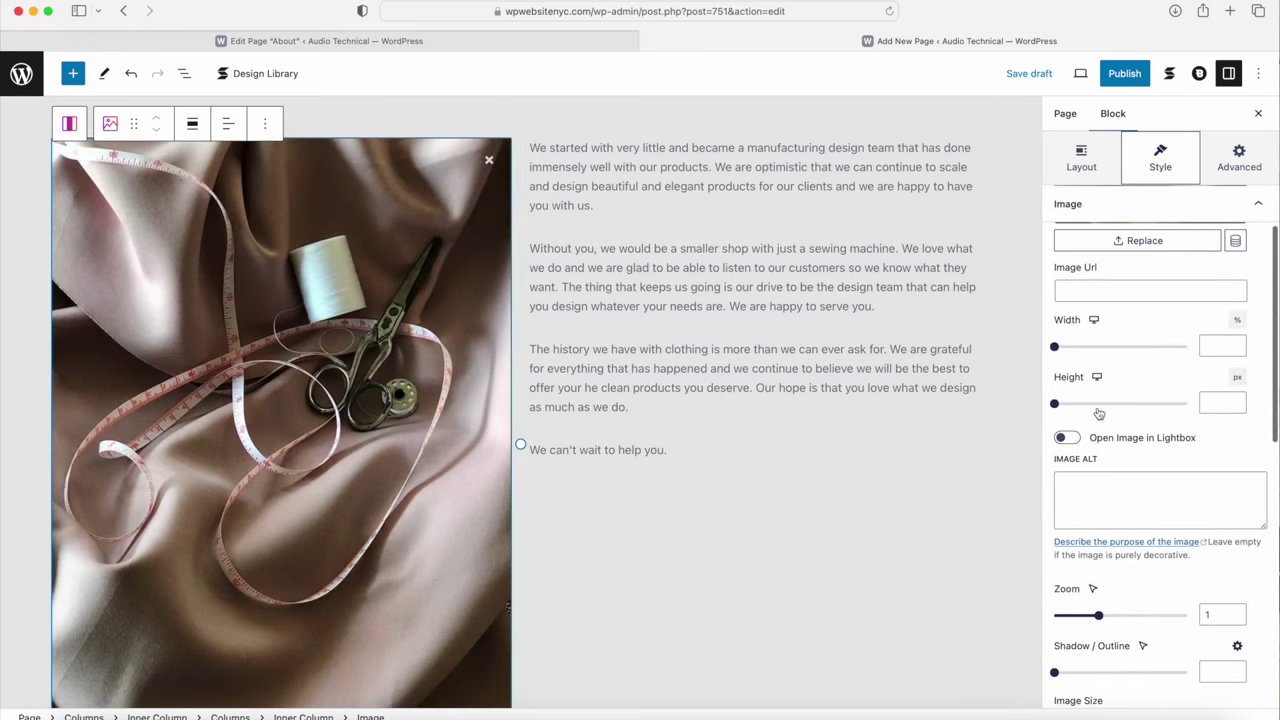
{"action": "left_click_drag", "start_coordinate": [1062, 406], "coordinate": [1115, 414]}
{"action": "scroll", "coordinate": [1115, 414], "scroll_direction": "down", "scroll_amount": 8}
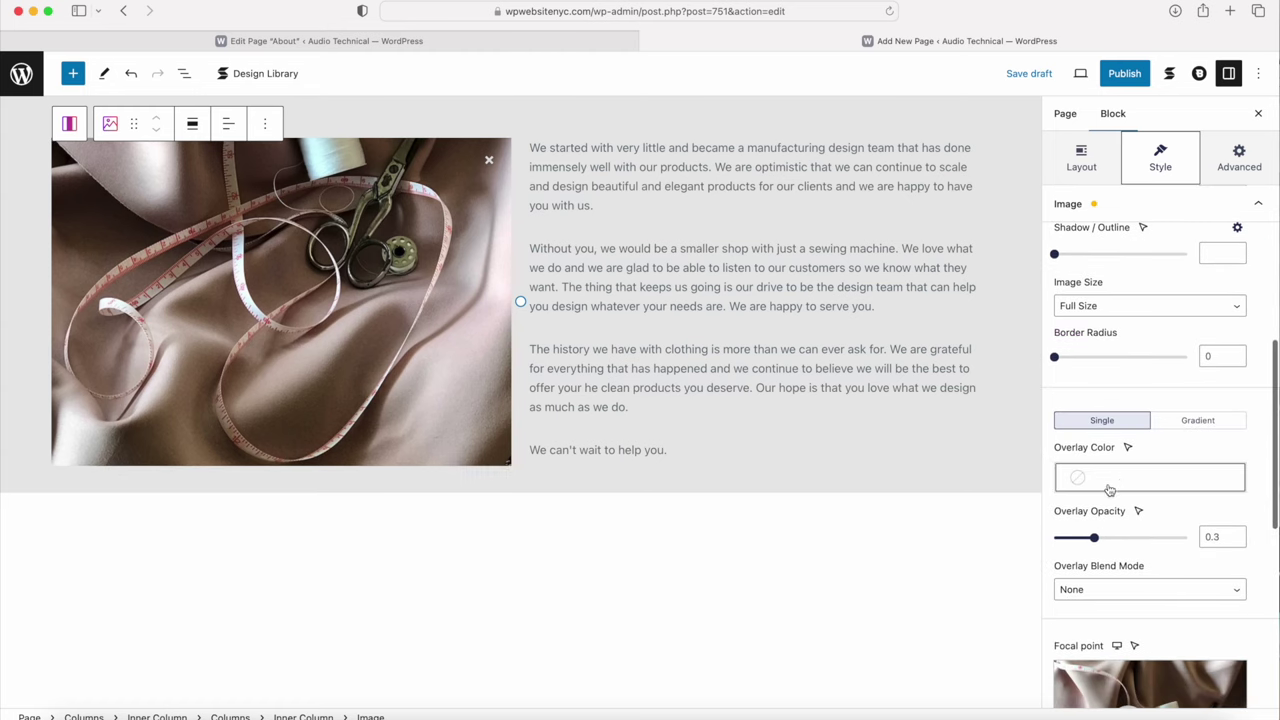
{"action": "scroll", "coordinate": [1146, 483], "scroll_direction": "down", "scroll_amount": 3}
{"action": "scroll", "coordinate": [1146, 483], "scroll_direction": "down", "scroll_amount": 3}
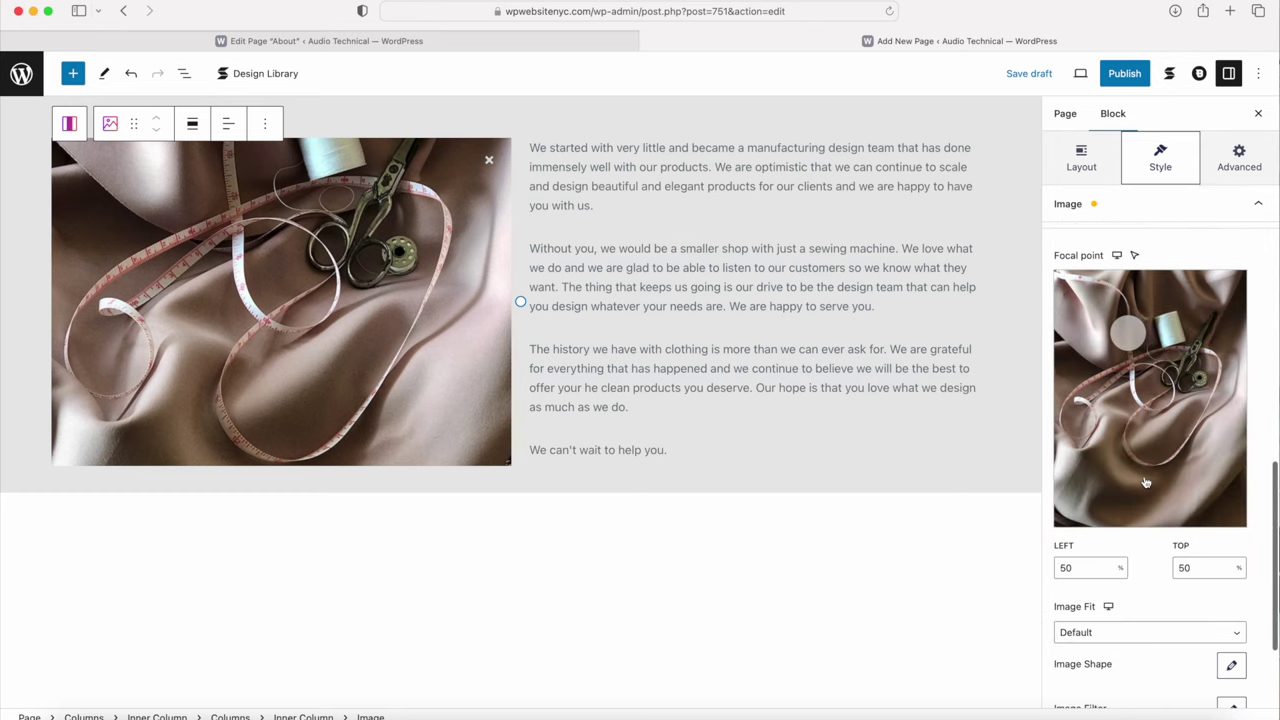
{"action": "scroll", "coordinate": [1106, 485], "scroll_direction": "down", "scroll_amount": 3}
{"action": "triple_click", "coordinate": [1106, 485]}
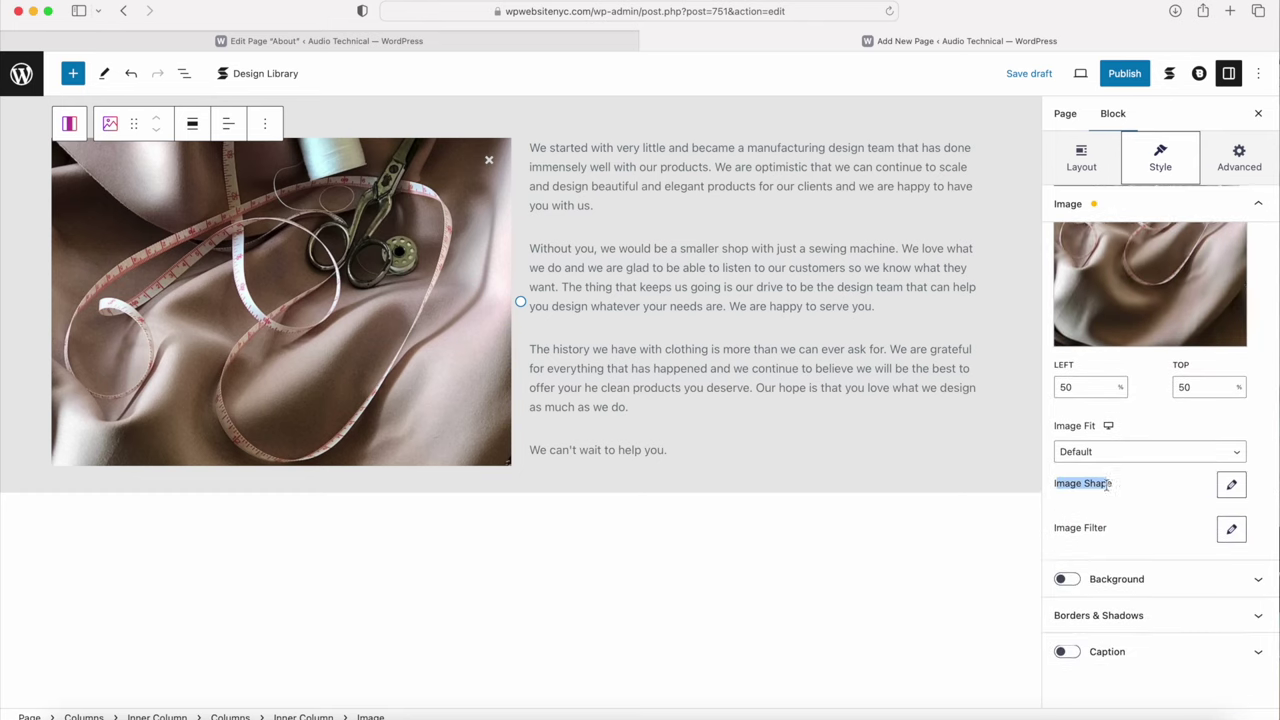
{"action": "left_click", "coordinate": [1231, 484]}
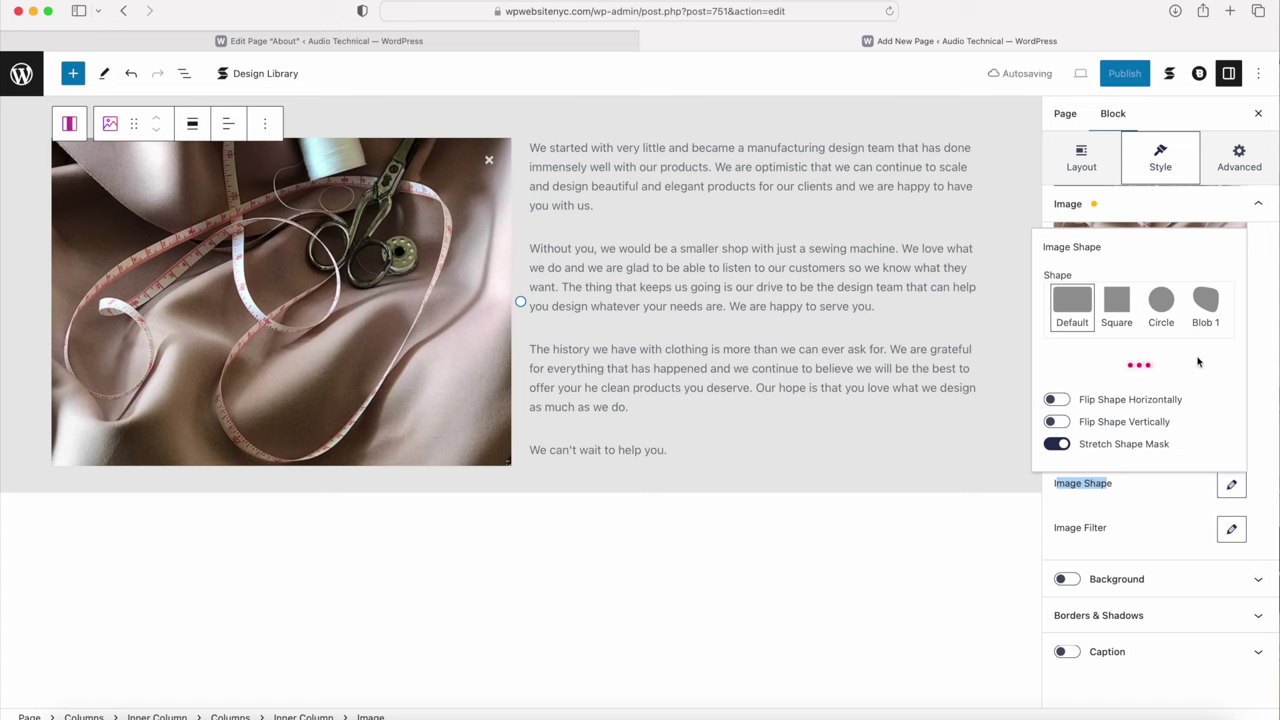
{"action": "left_click", "coordinate": [1172, 304]}
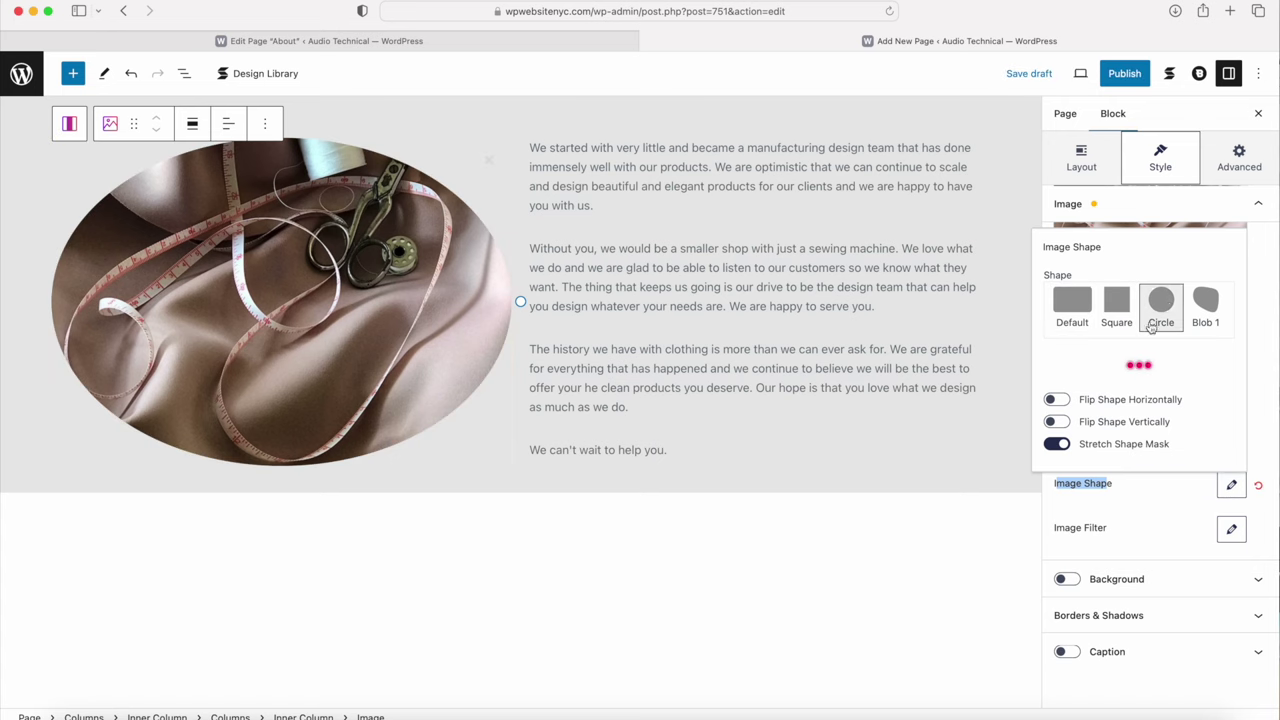
{"action": "left_click", "coordinate": [1058, 444]}
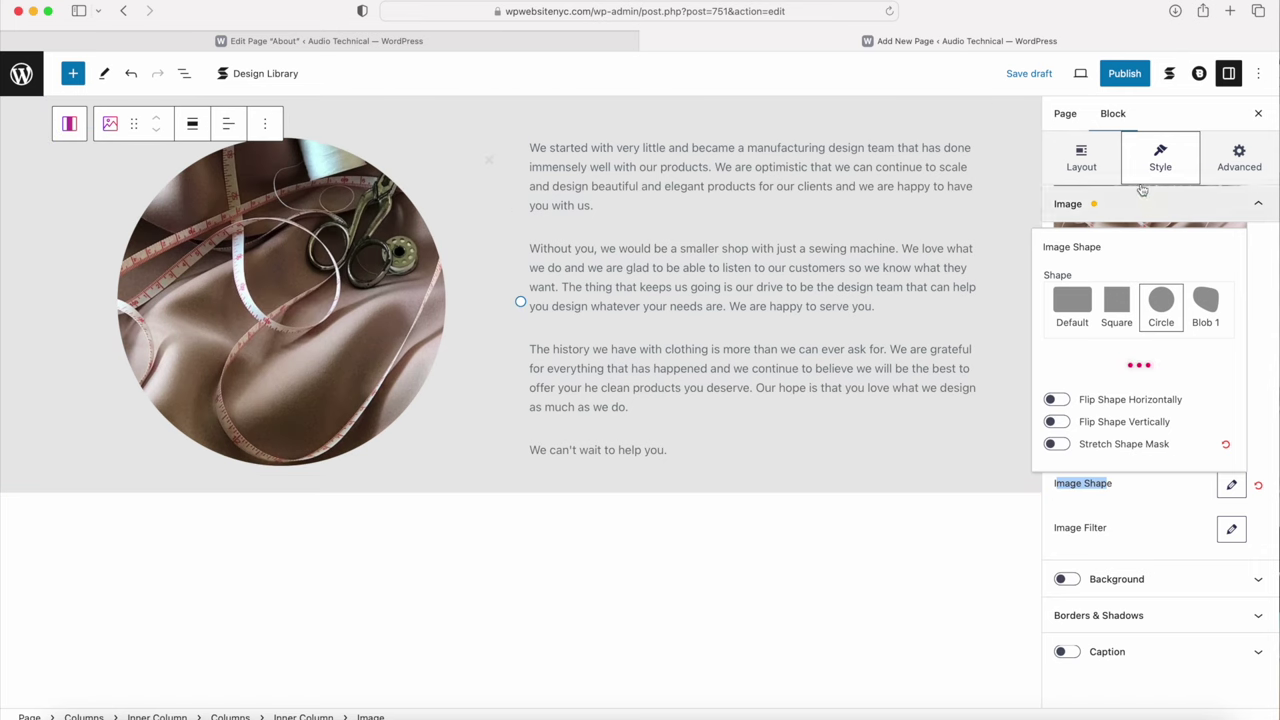
{"action": "left_click", "coordinate": [766, 600]}
Step: Add padding below the Our Story heading and give its column 50 px top and bottom margins
{"action": "scroll", "coordinate": [766, 600], "scroll_direction": "up", "scroll_amount": 5}
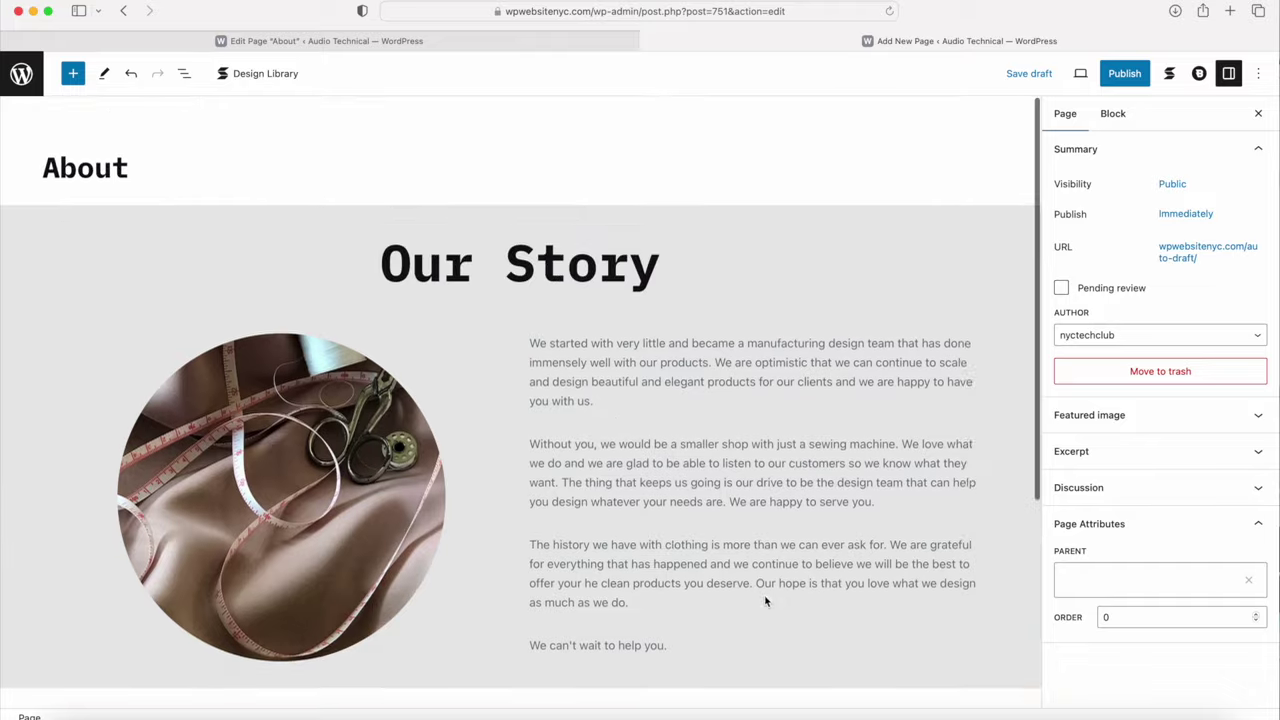
{"action": "left_click_drag", "start_coordinate": [537, 312], "coordinate": [538, 337]}
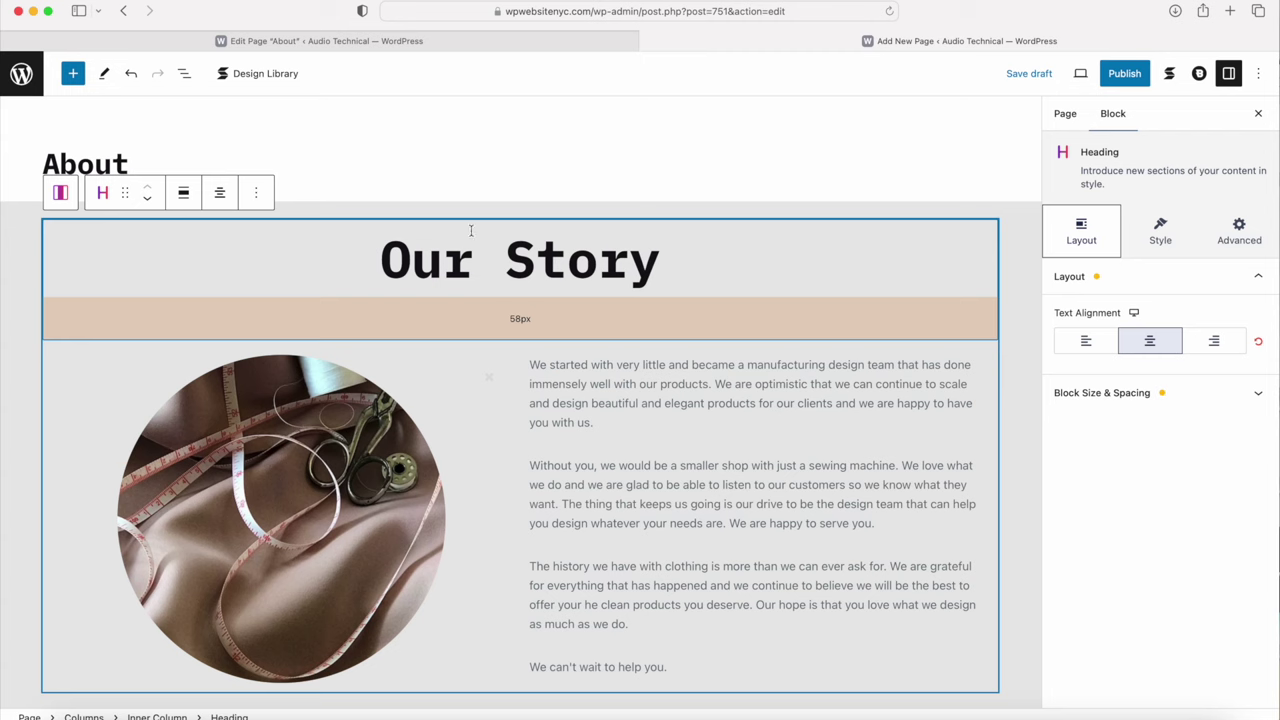
{"action": "left_click", "coordinate": [61, 196]}
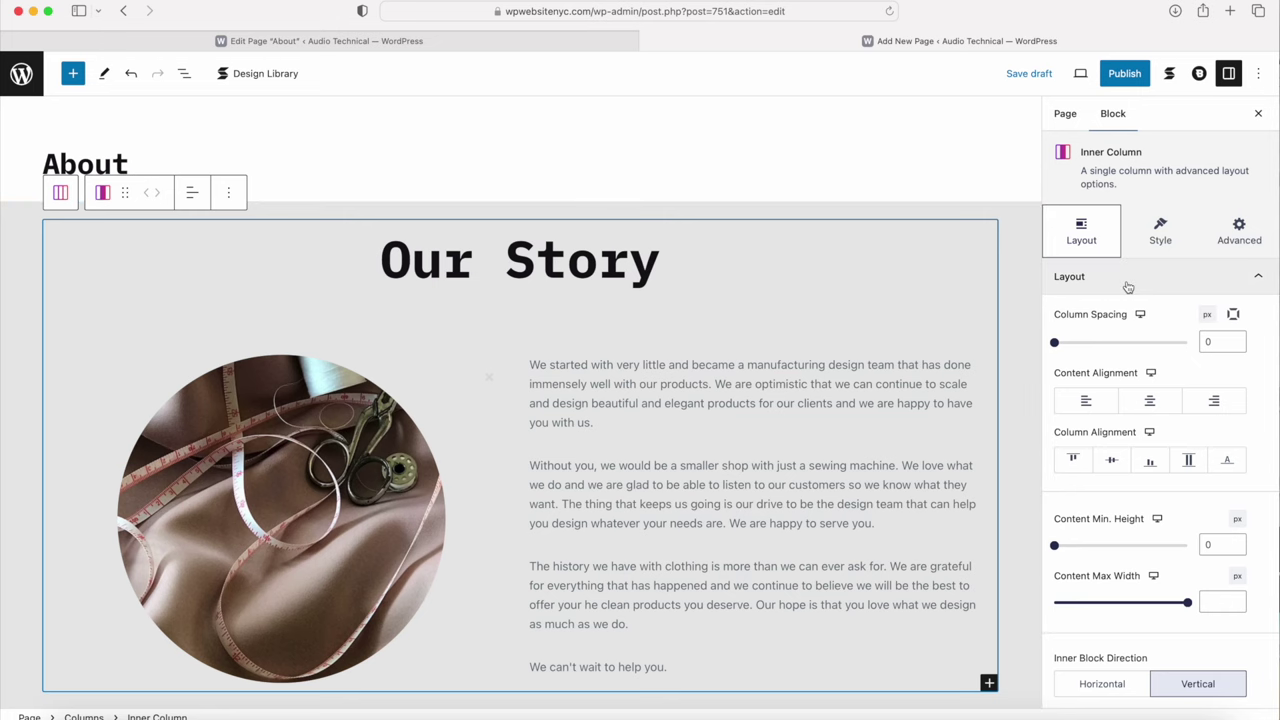
{"action": "scroll", "coordinate": [1133, 370], "scroll_direction": "down", "scroll_amount": 5}
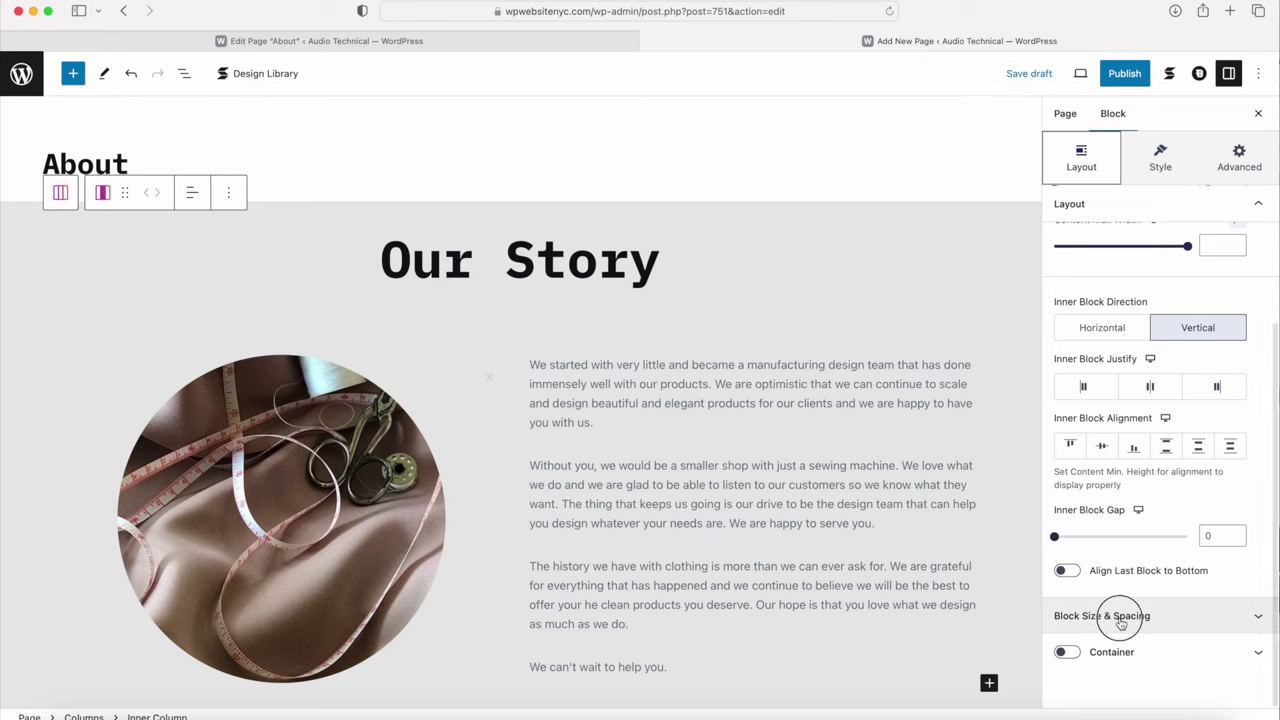
{"action": "left_click", "coordinate": [1120, 620]}
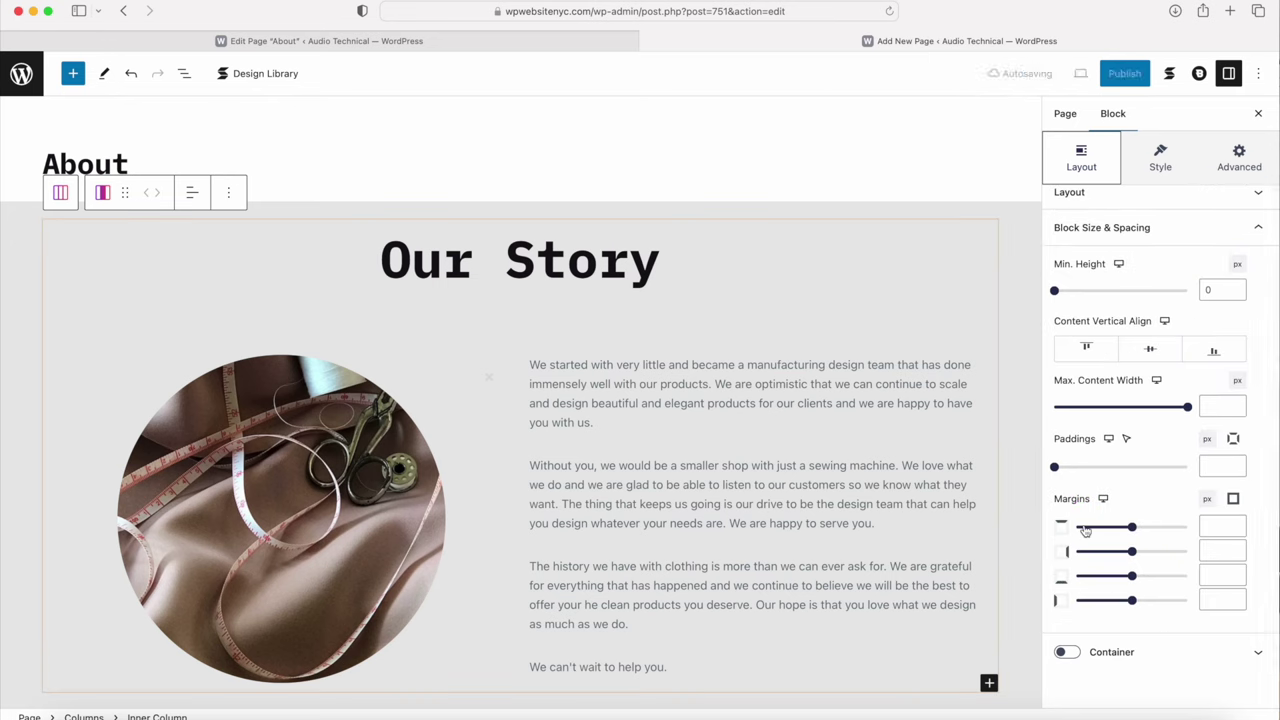
{"action": "left_click", "coordinate": [1212, 524]}
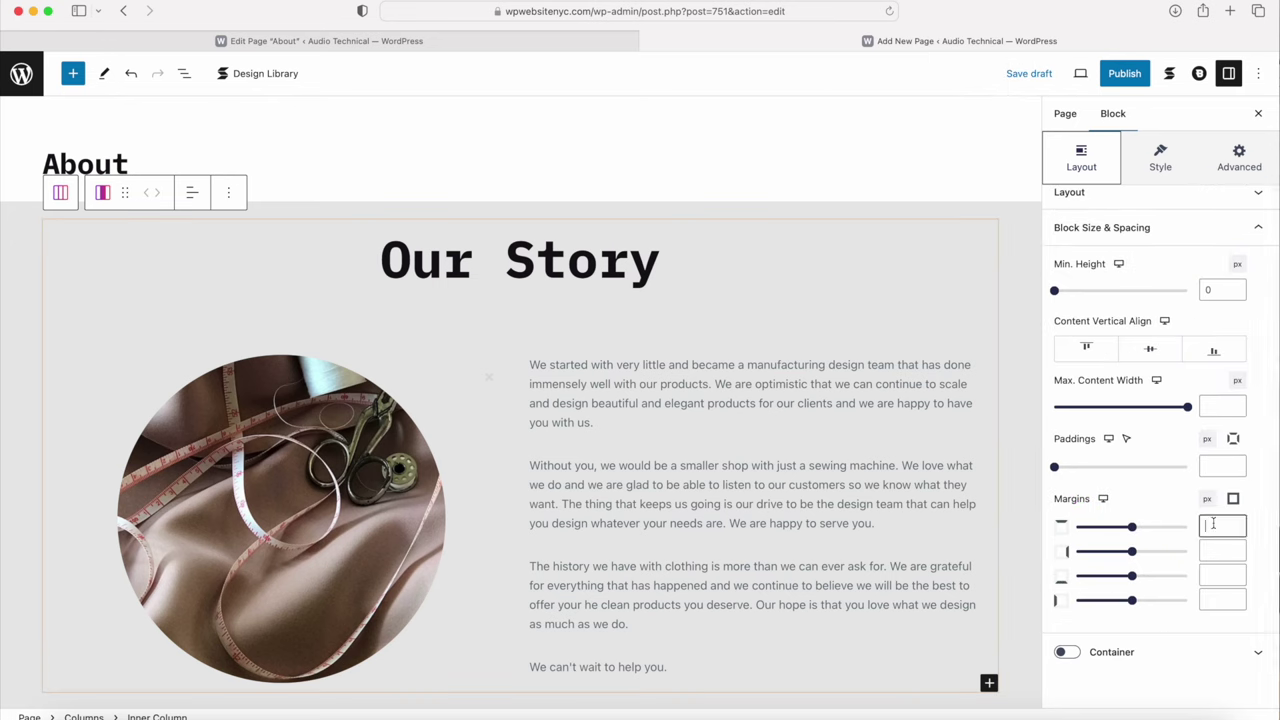
{"action": "type", "text": "50"}
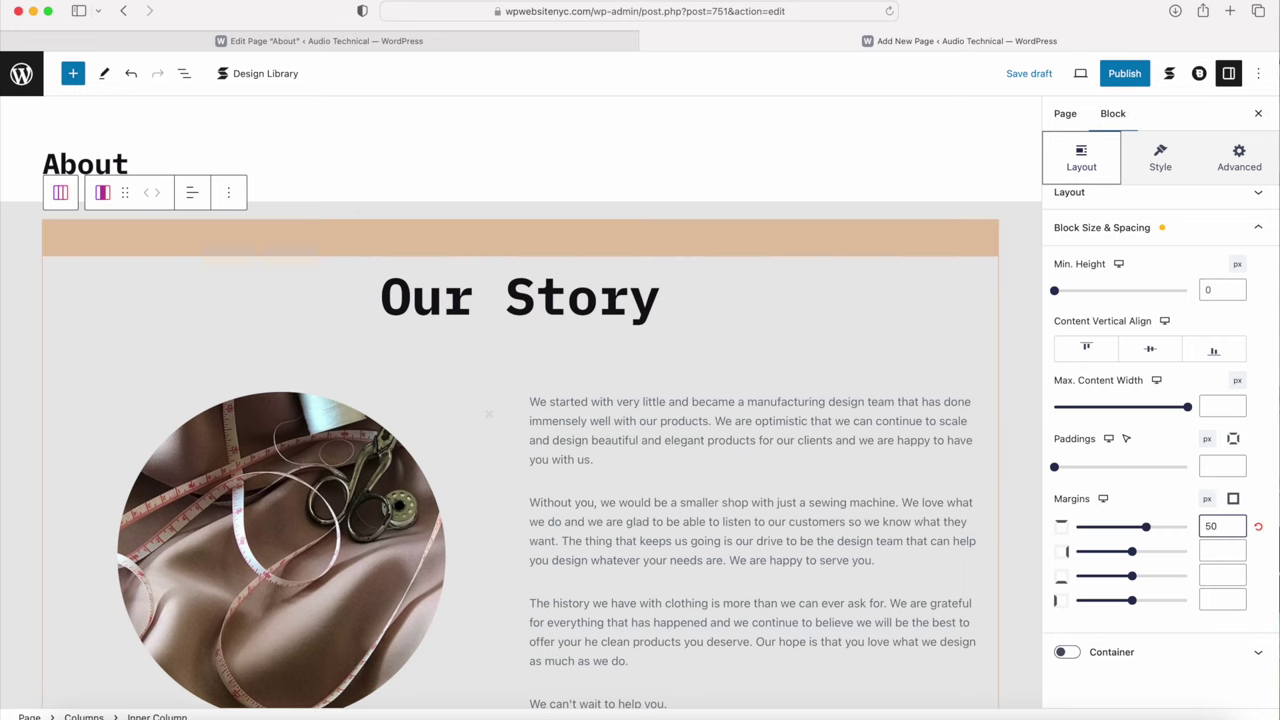
{"action": "left_click", "coordinate": [1219, 578]}
{"action": "type", "text": "50"}
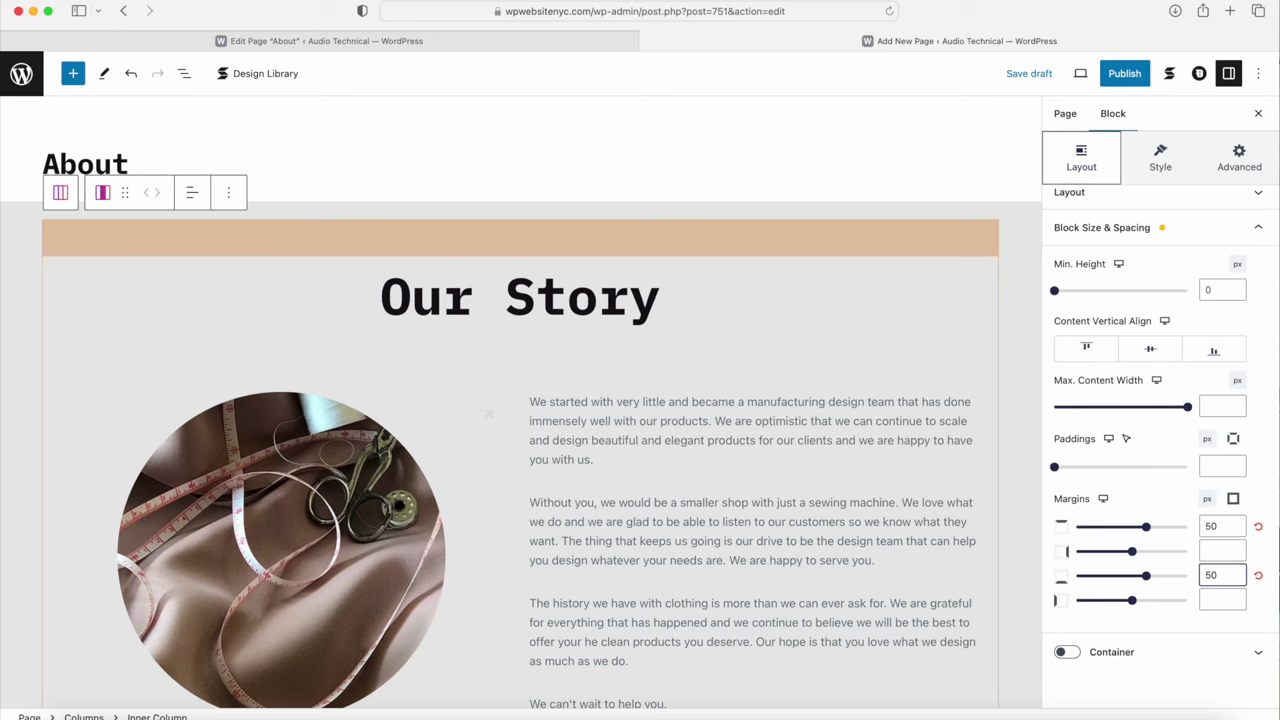
Step: Save the page as a draft and check the spacing above Our Team on the original About page
{"action": "left_click", "coordinate": [1025, 75]}
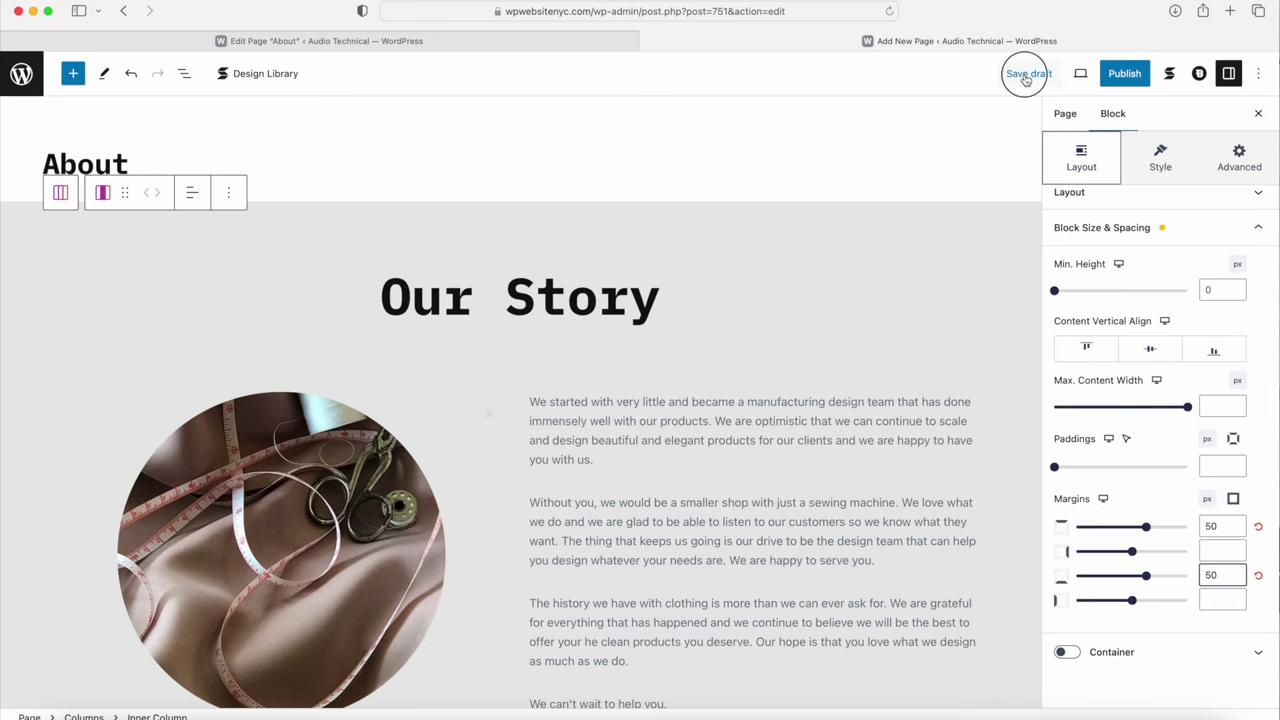
{"action": "scroll", "coordinate": [620, 365], "scroll_direction": "down", "scroll_amount": 6}
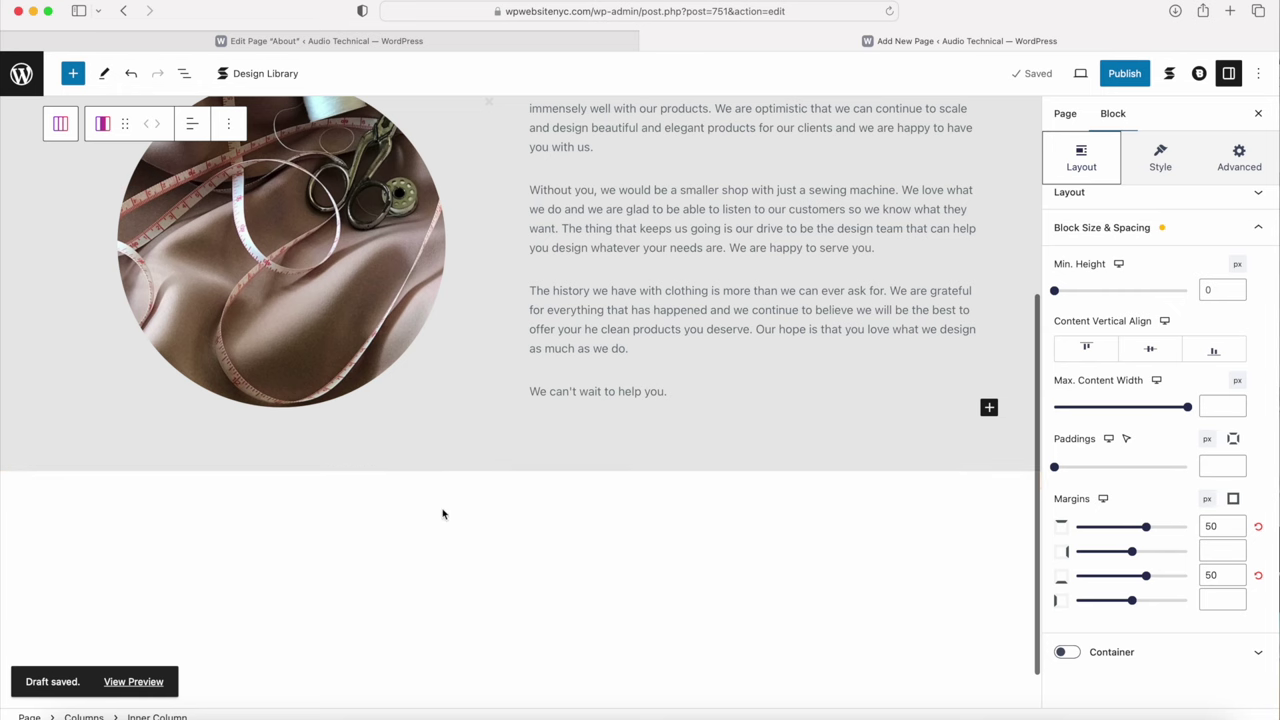
{"action": "scroll", "coordinate": [507, 518], "scroll_direction": "down", "scroll_amount": 1}
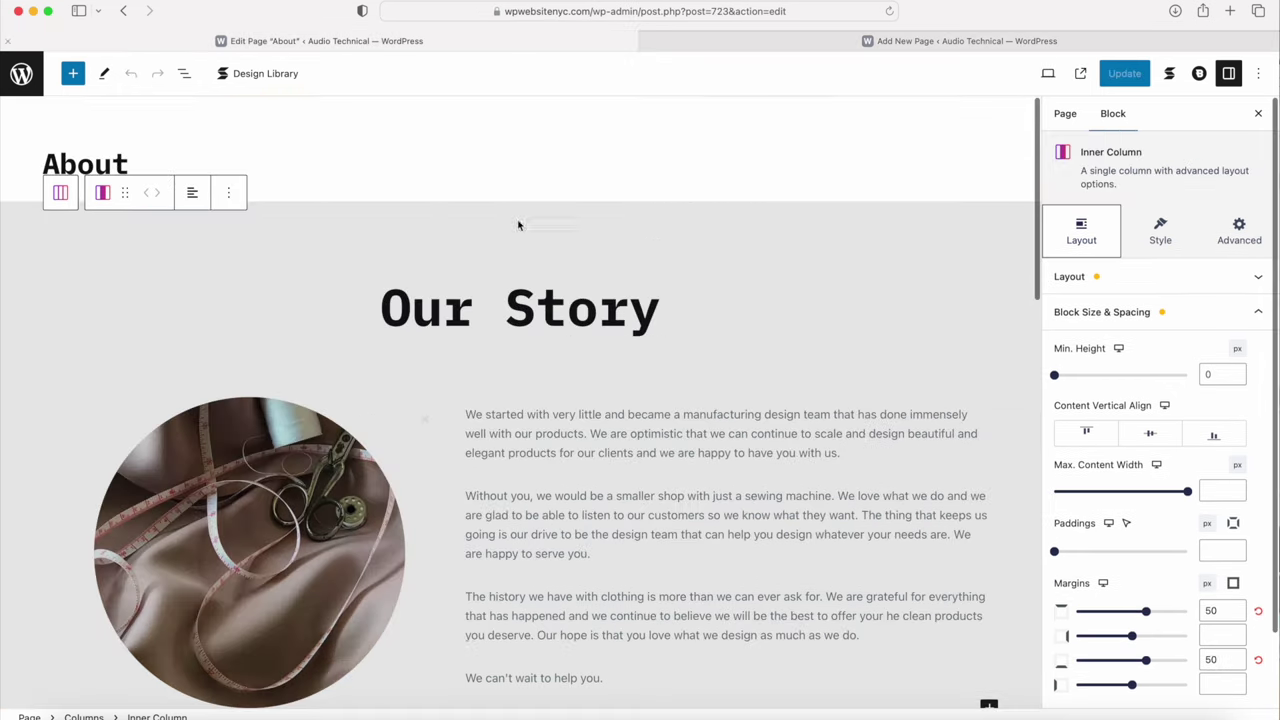
{"action": "scroll", "coordinate": [509, 301], "scroll_direction": "down", "scroll_amount": 9}
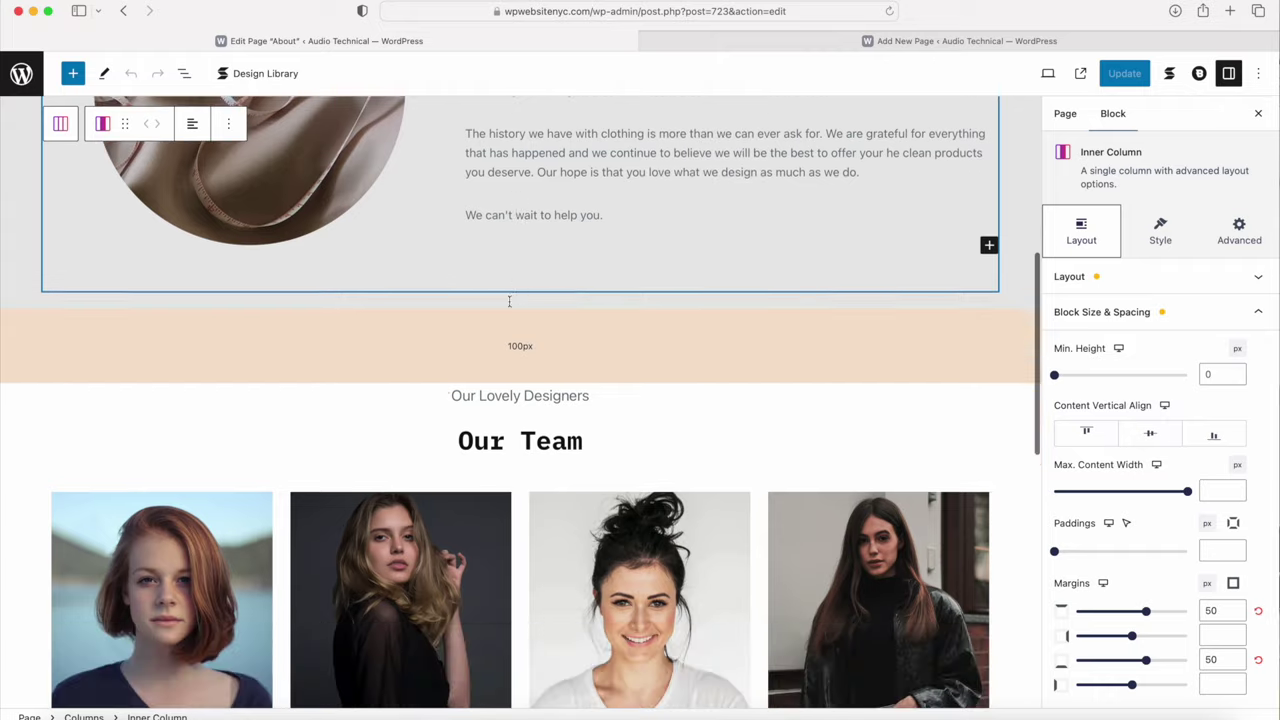
{"action": "left_click", "coordinate": [475, 344]}
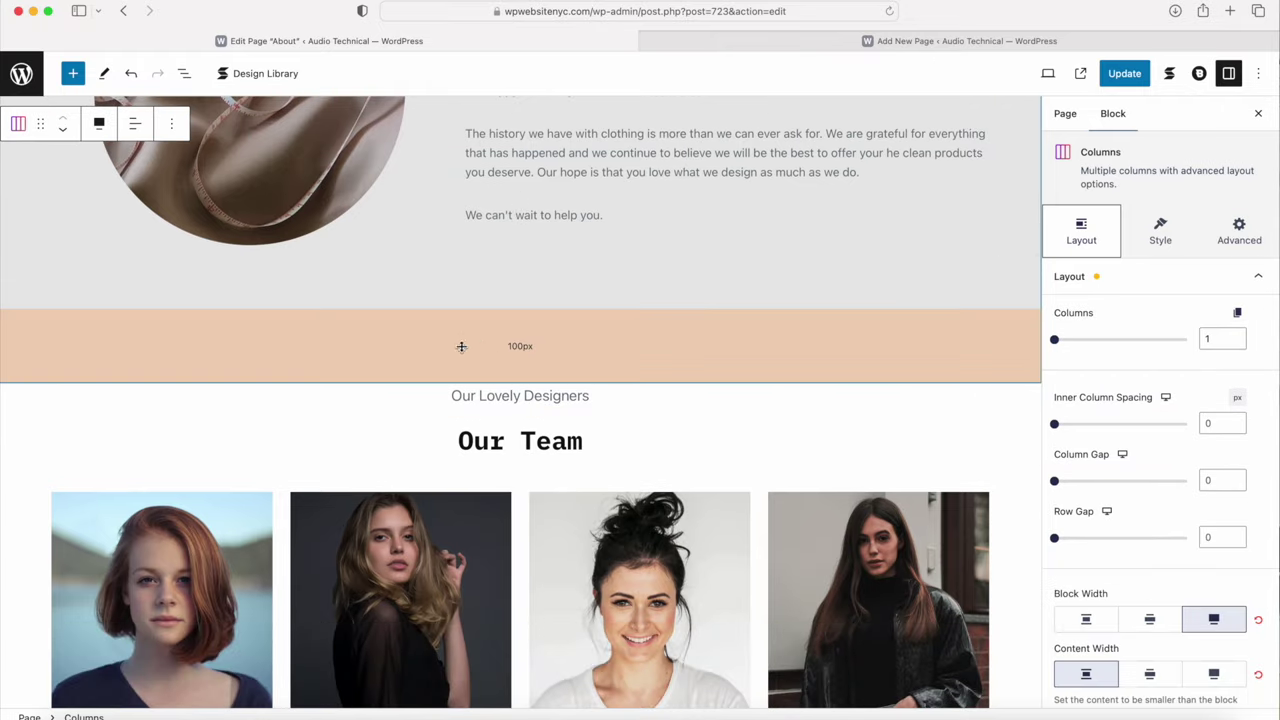
{"action": "left_click_drag", "start_coordinate": [499, 361], "coordinate": [470, 251]}
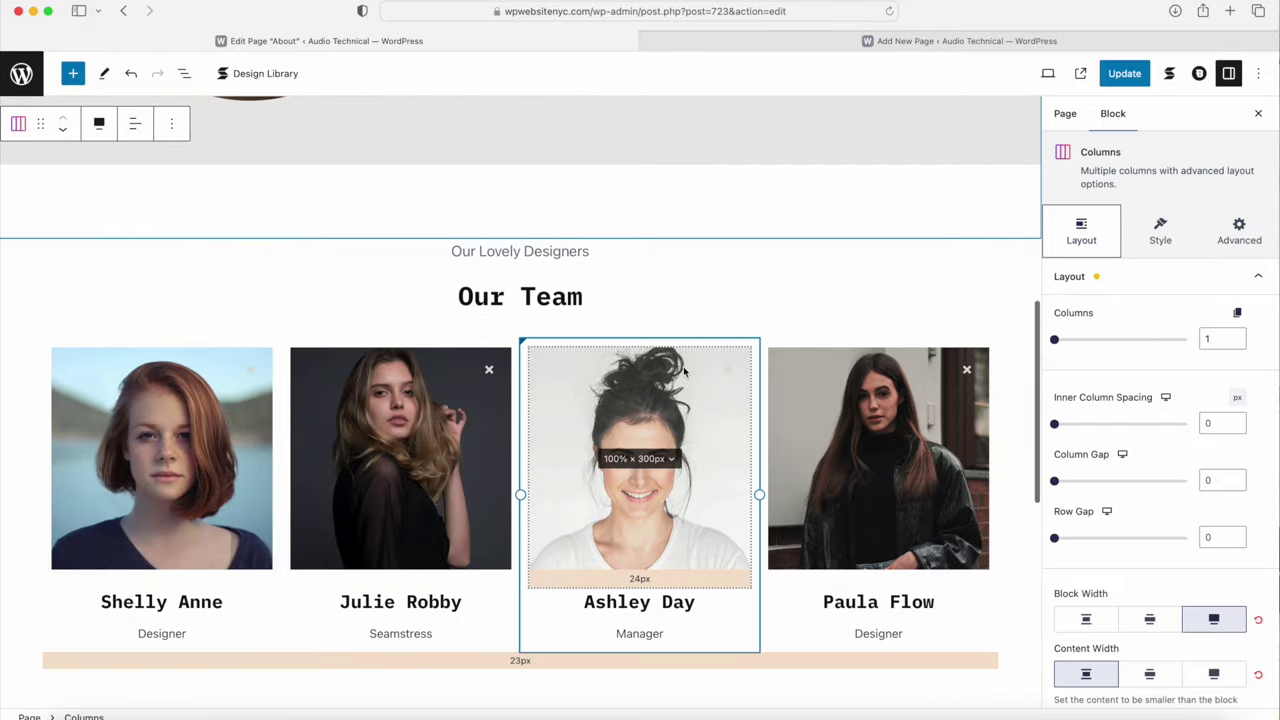
Step: On the new page, undo the extra space added below the Our Story section
{"action": "left_click", "coordinate": [766, 43]}
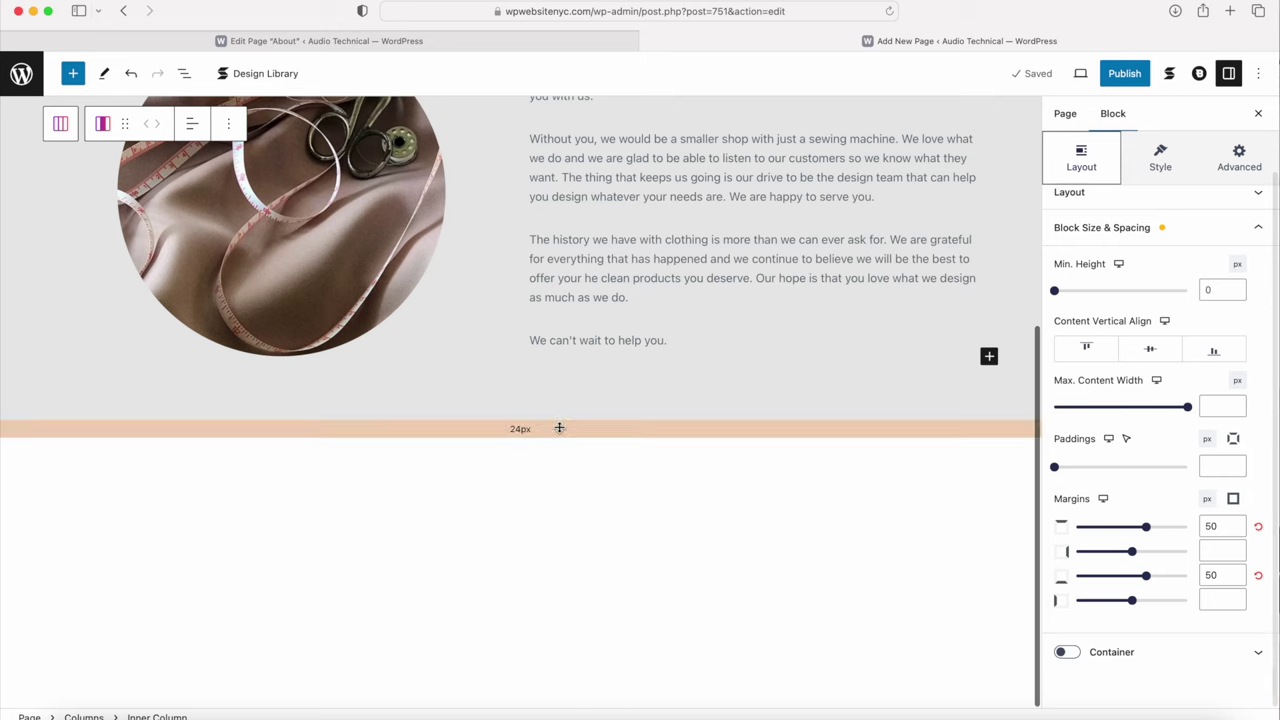
{"action": "left_click_drag", "start_coordinate": [559, 428], "coordinate": [560, 487]}
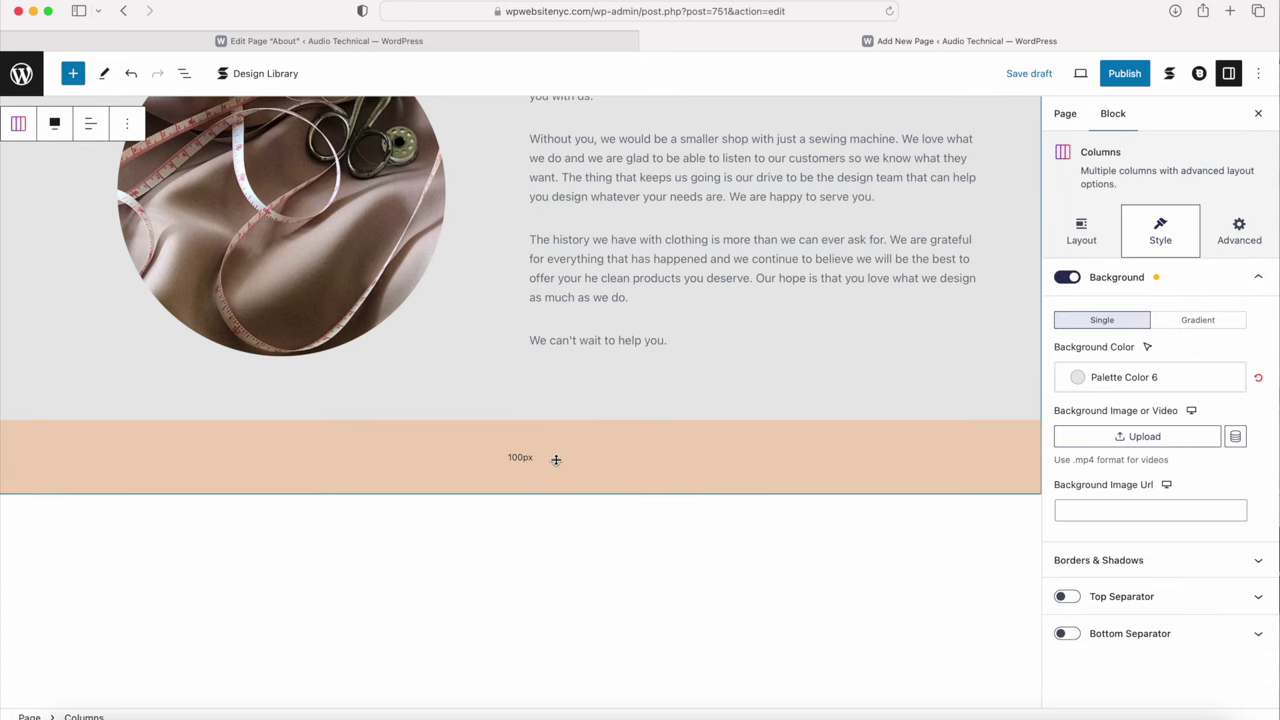
{"action": "scroll", "coordinate": [553, 471], "scroll_direction": "down", "scroll_amount": 1}
{"action": "key", "text": "super+z"}
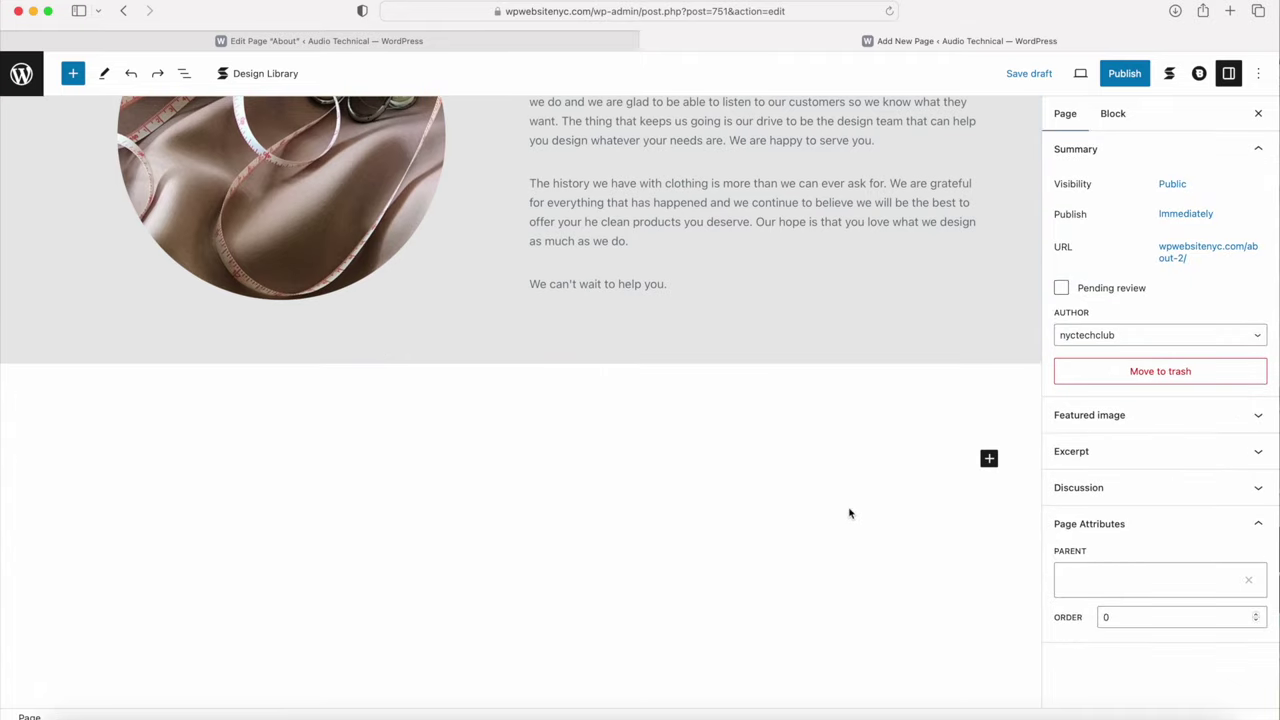
Step: Add a centred 20 px Text block reading 'Our Lovely Designers' below the Our Story band
{"action": "left_click", "coordinate": [988, 458]}
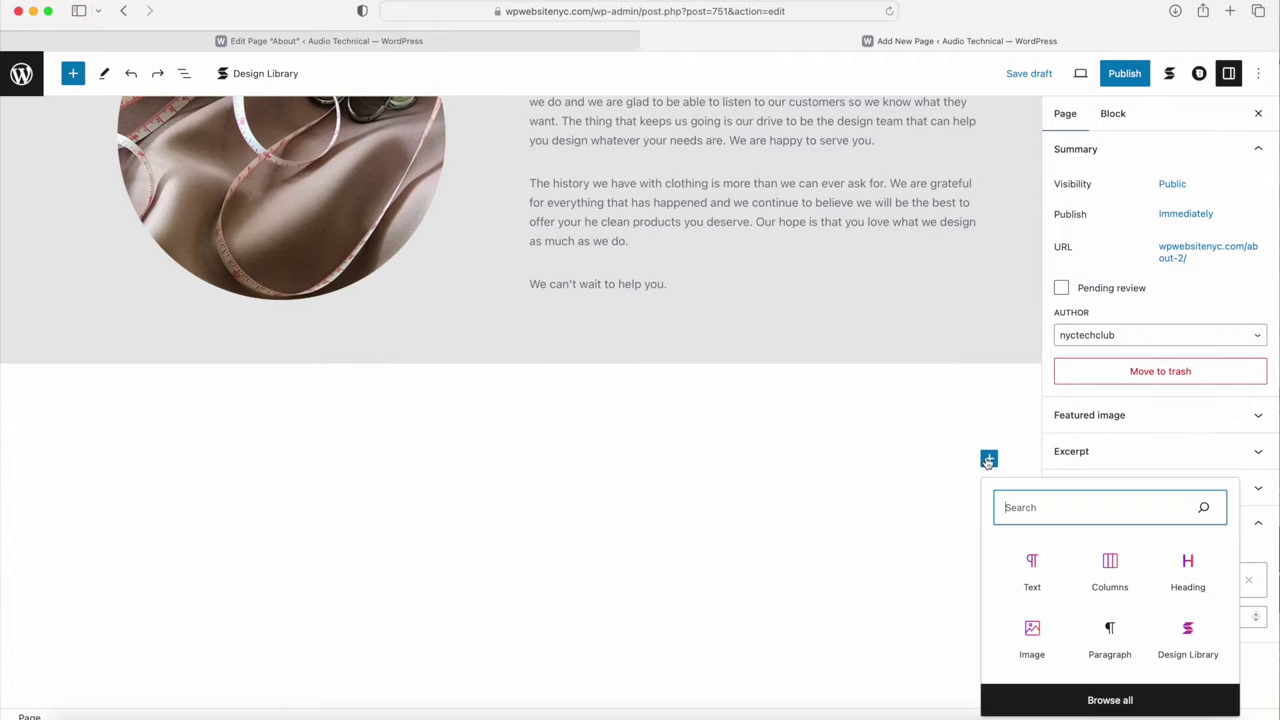
{"action": "left_click", "coordinate": [1033, 566]}
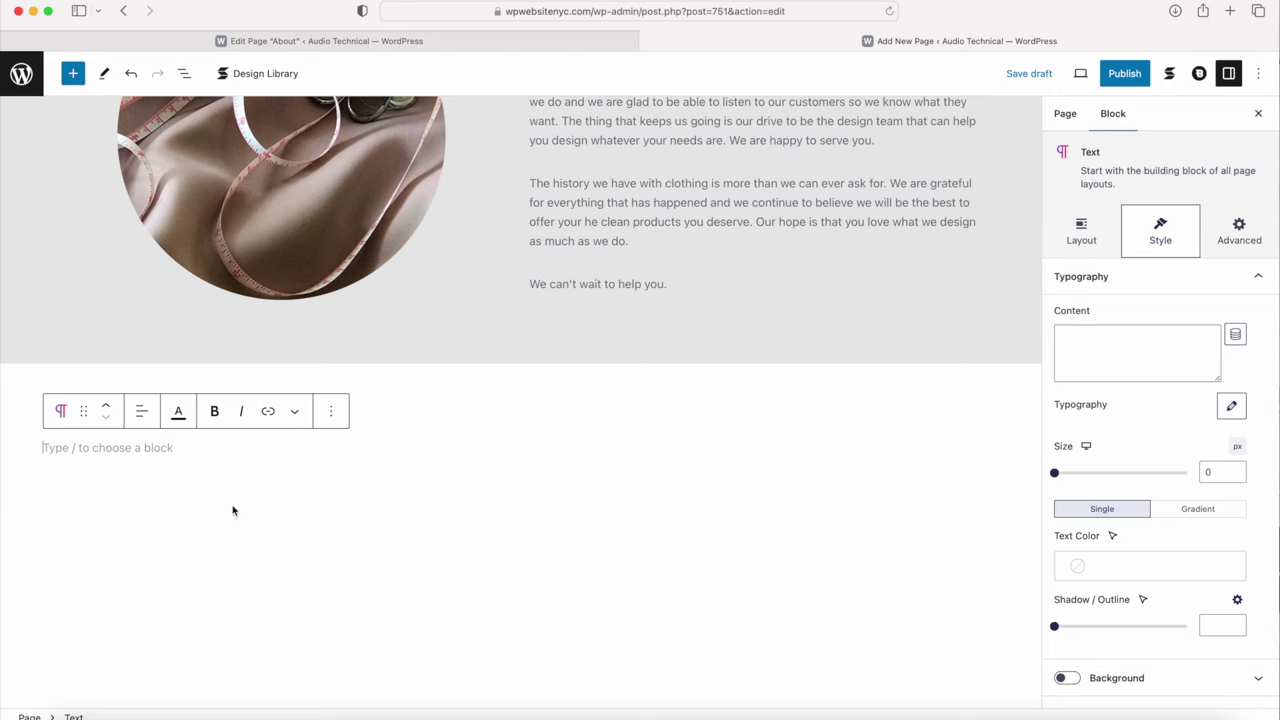
{"action": "type", "text": "Our Lovely Designers"}
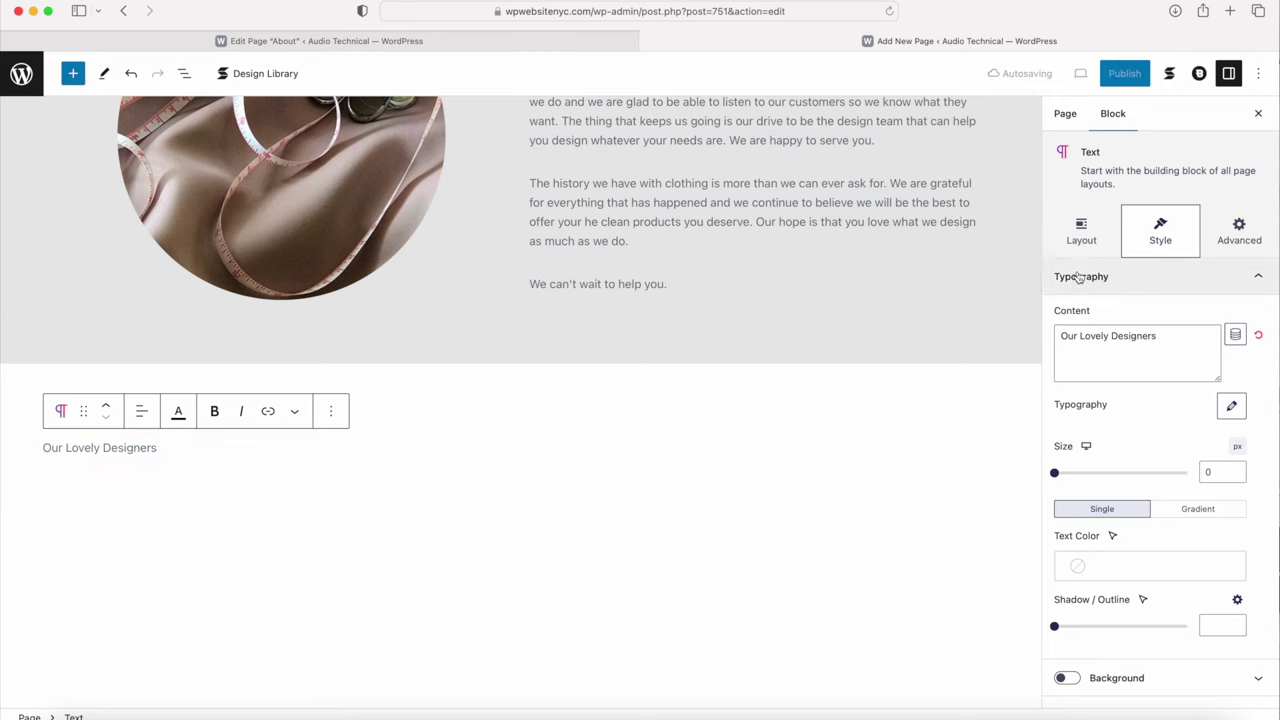
{"action": "left_click", "coordinate": [1224, 473]}
{"action": "type", "text": "20"}
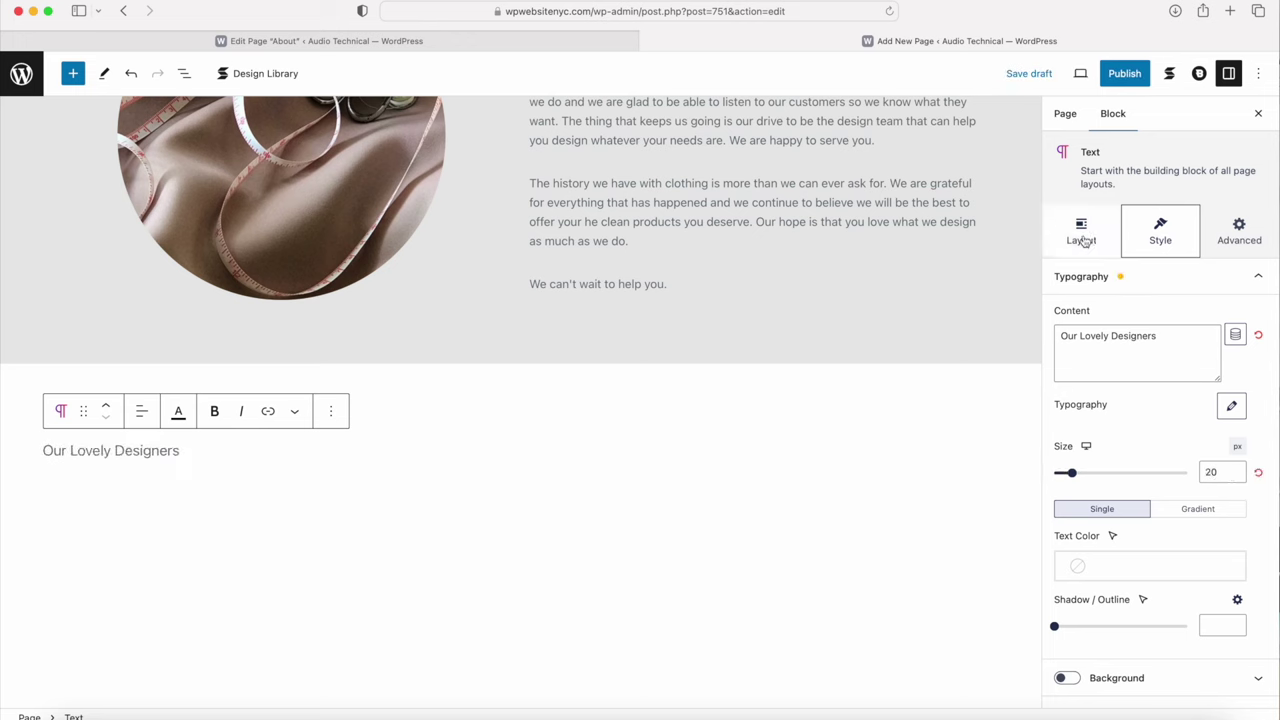
{"action": "left_click", "coordinate": [1084, 238]}
{"action": "left_click", "coordinate": [1127, 342]}
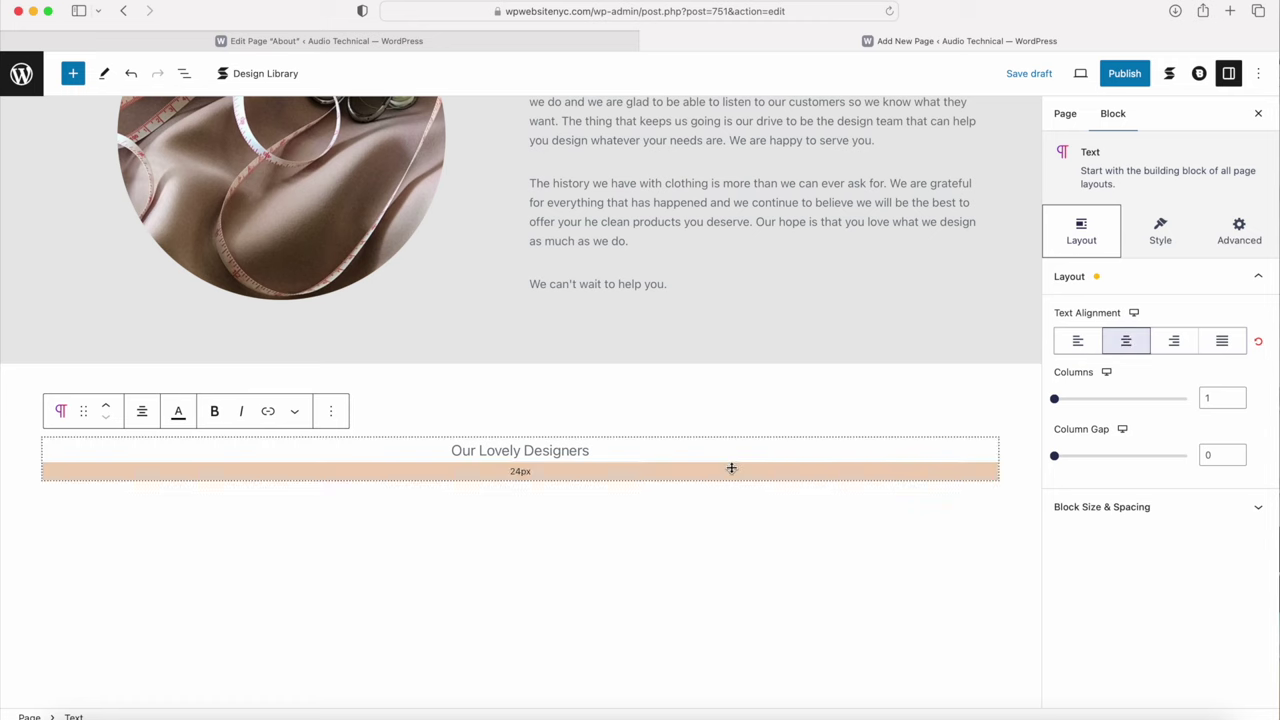
{"action": "left_click", "coordinate": [628, 516]}
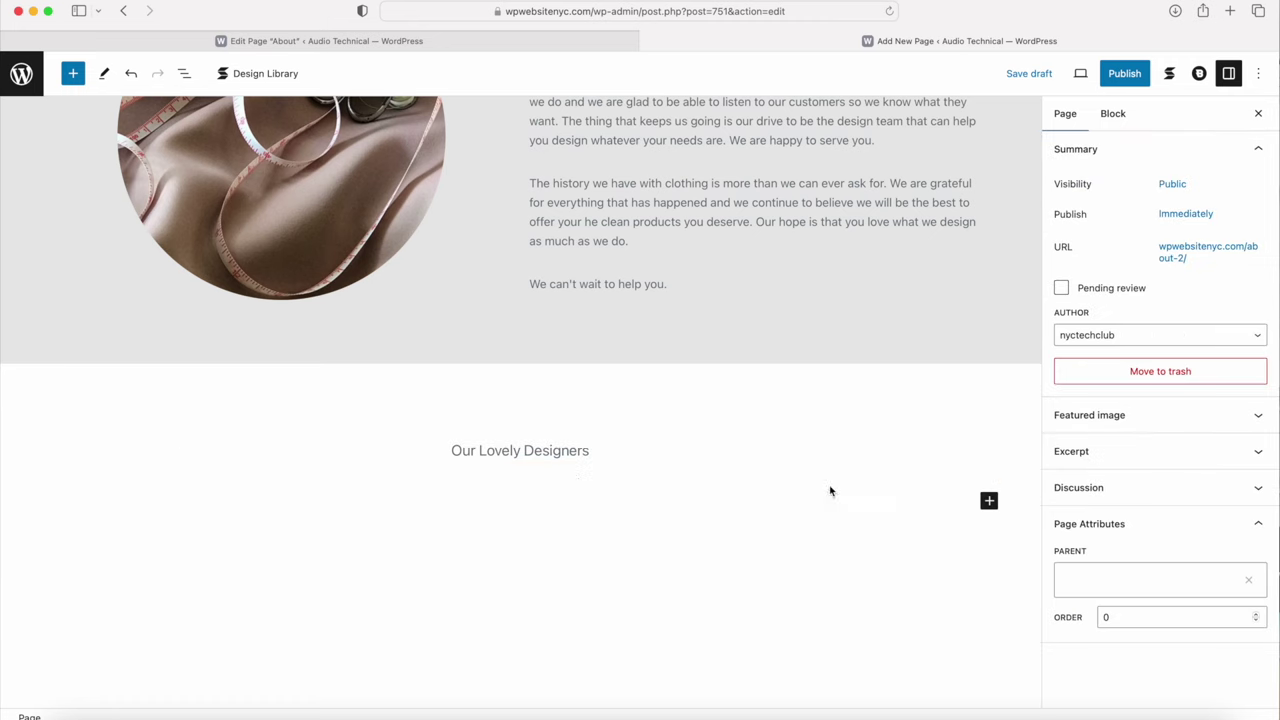
{"action": "left_click", "coordinate": [989, 501]}
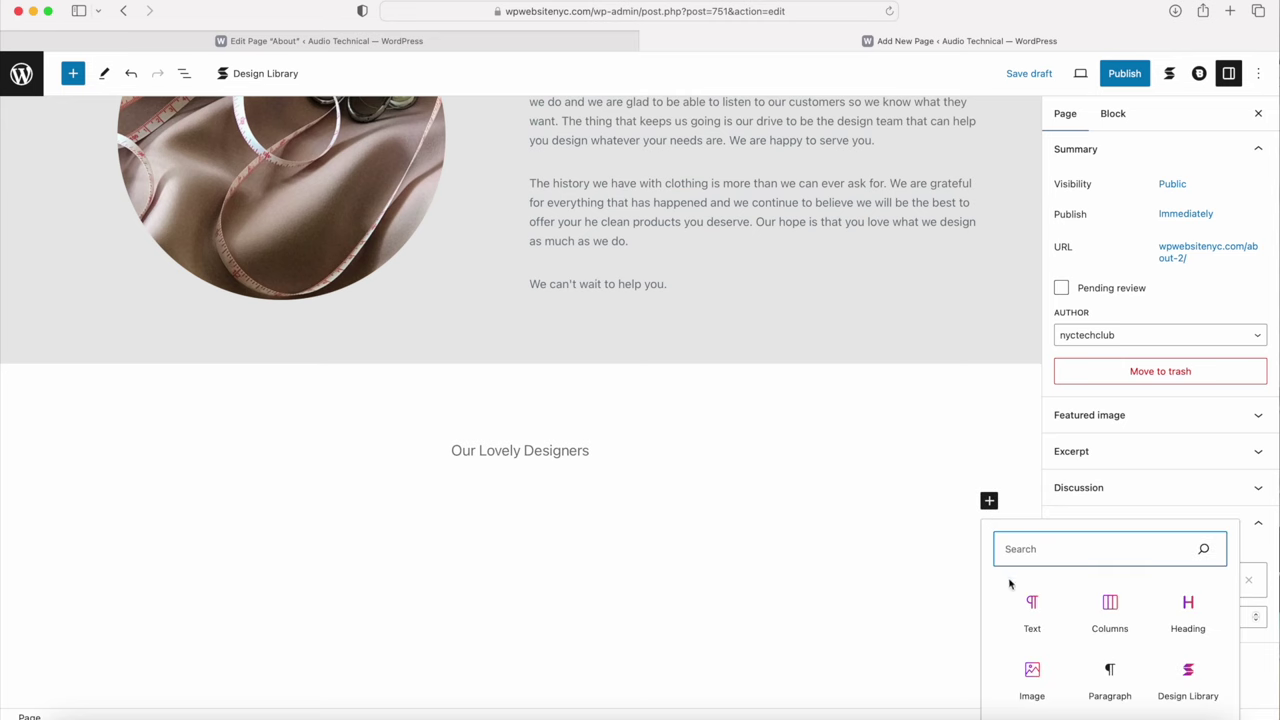
Step: Add a centred heading 'Our Team', copied from the original About page
{"action": "left_click", "coordinate": [1189, 615]}
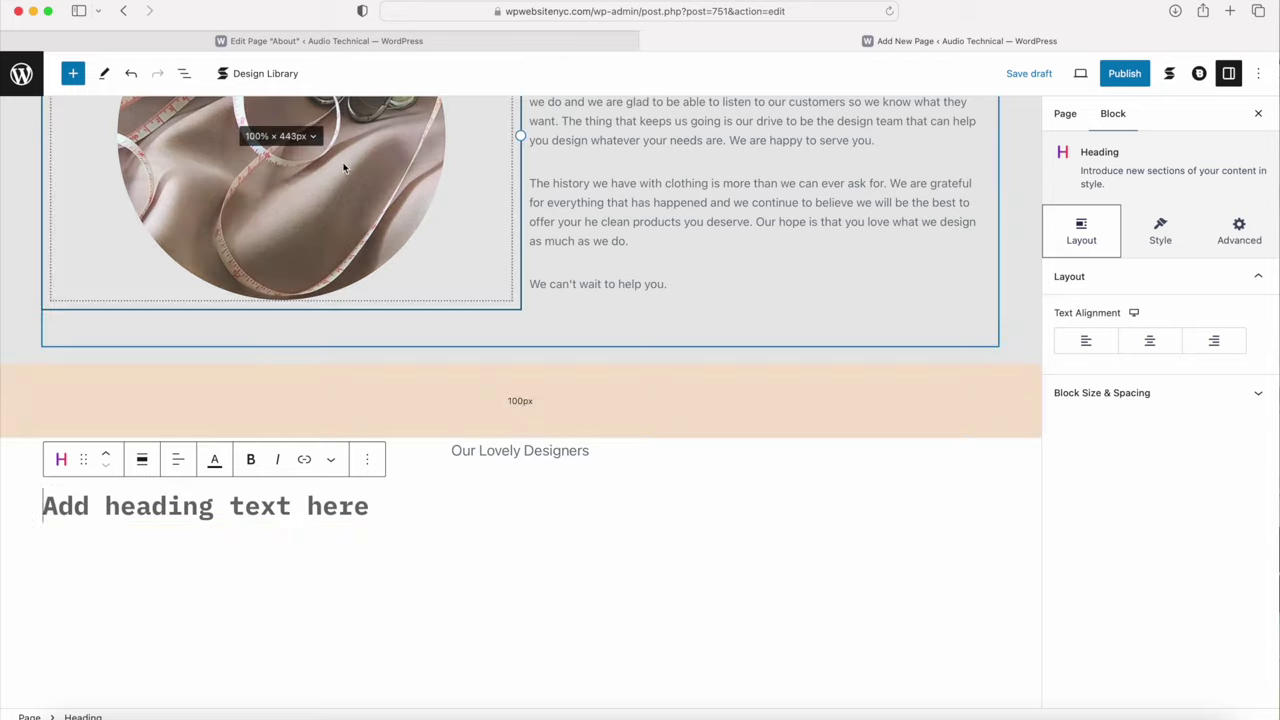
{"action": "left_click", "coordinate": [360, 41]}
{"action": "left_click_drag", "start_coordinate": [455, 291], "coordinate": [586, 291]}
{"action": "key", "text": "super+c"}
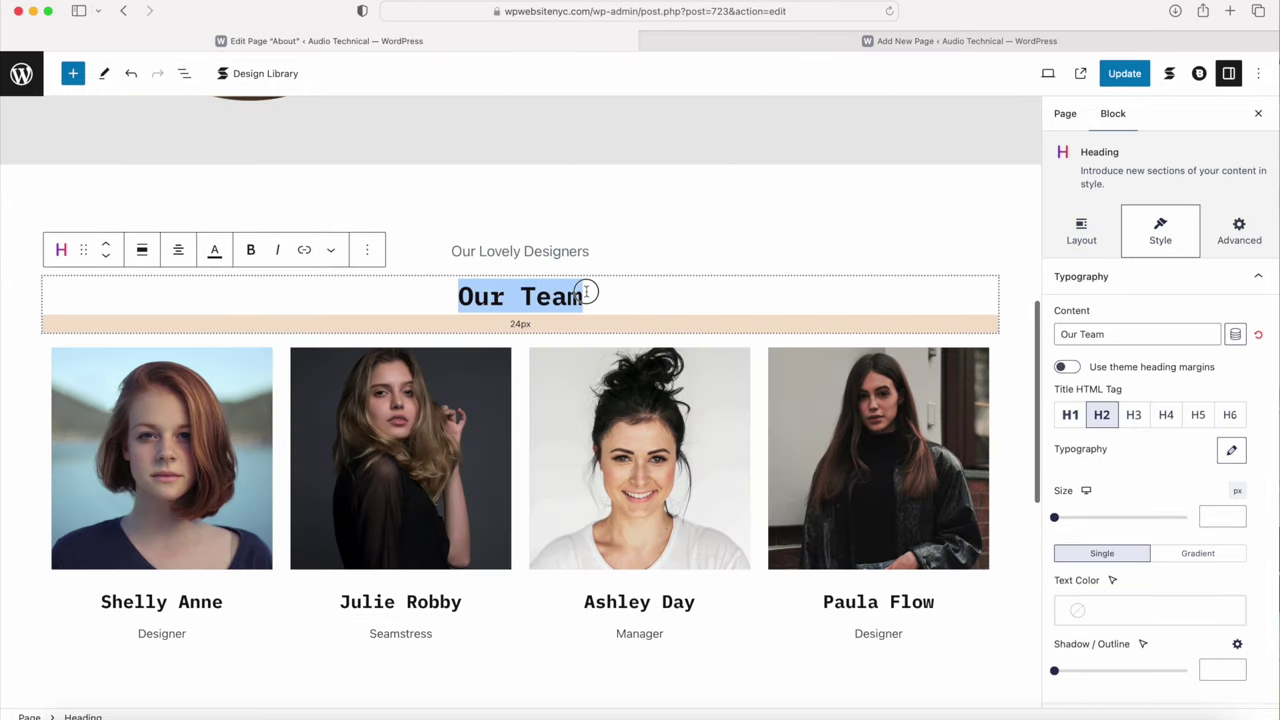
{"action": "left_click", "coordinate": [790, 41]}
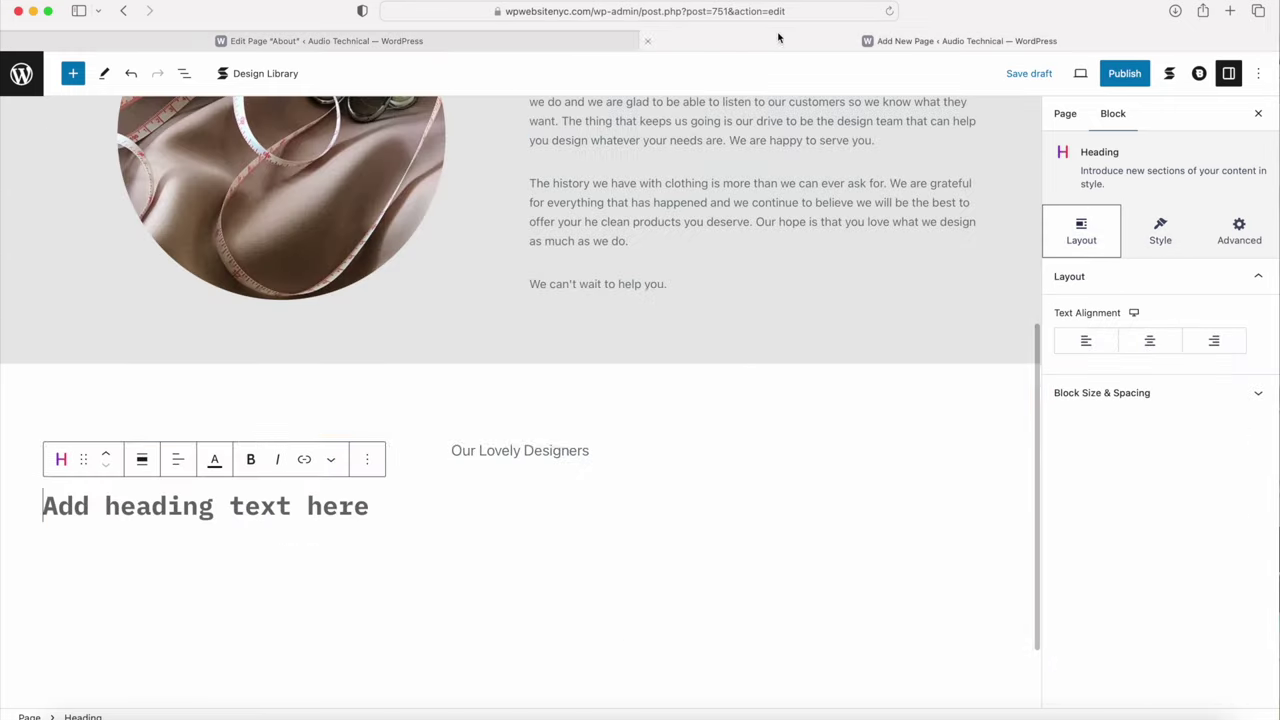
{"action": "key", "text": "super+v"}
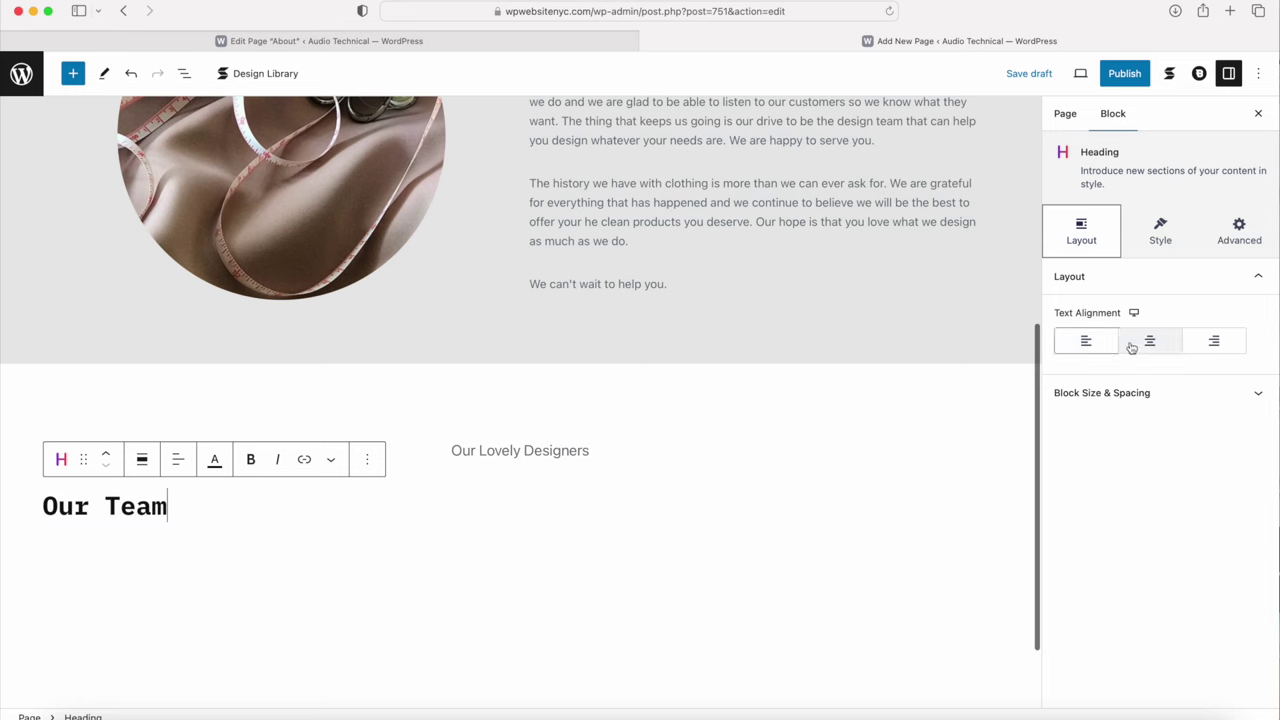
{"action": "left_click", "coordinate": [1148, 343]}
Step: Shrink the gap between the Our Lovely Designers subtitle and the Our Team heading
{"action": "left_click", "coordinate": [1160, 229]}
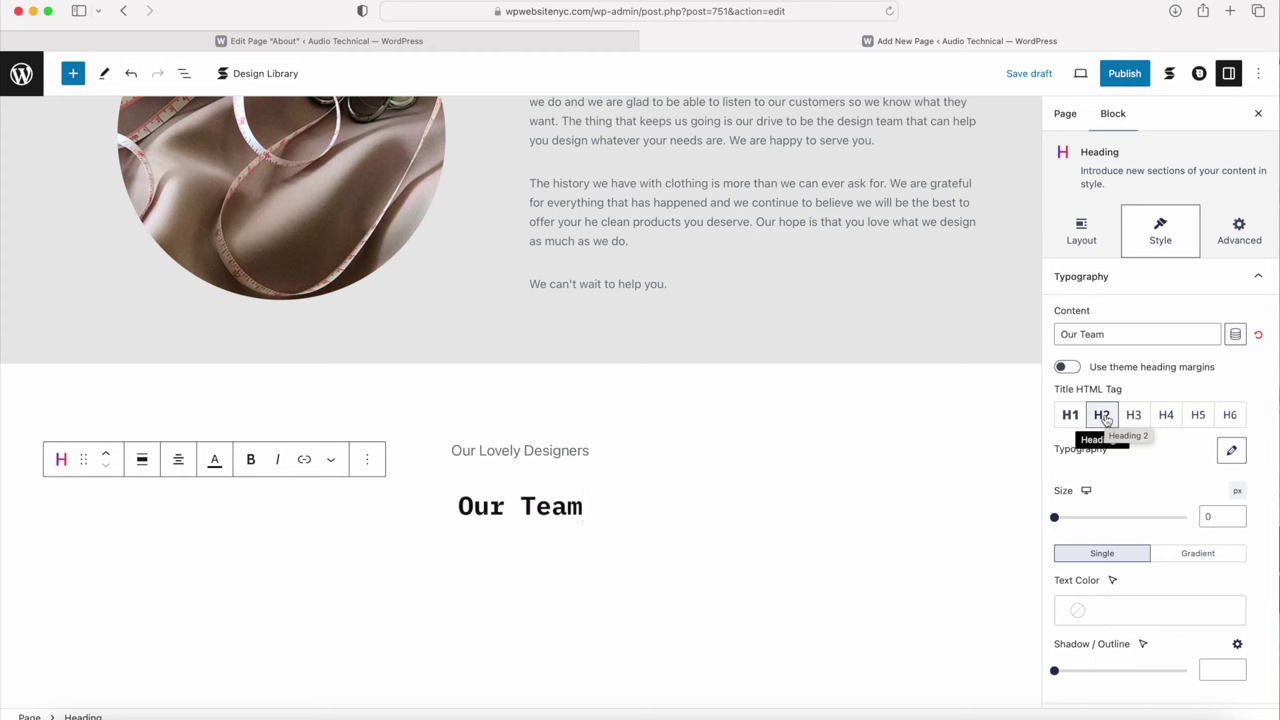
{"action": "left_click_drag", "start_coordinate": [498, 477], "coordinate": [503, 461]}
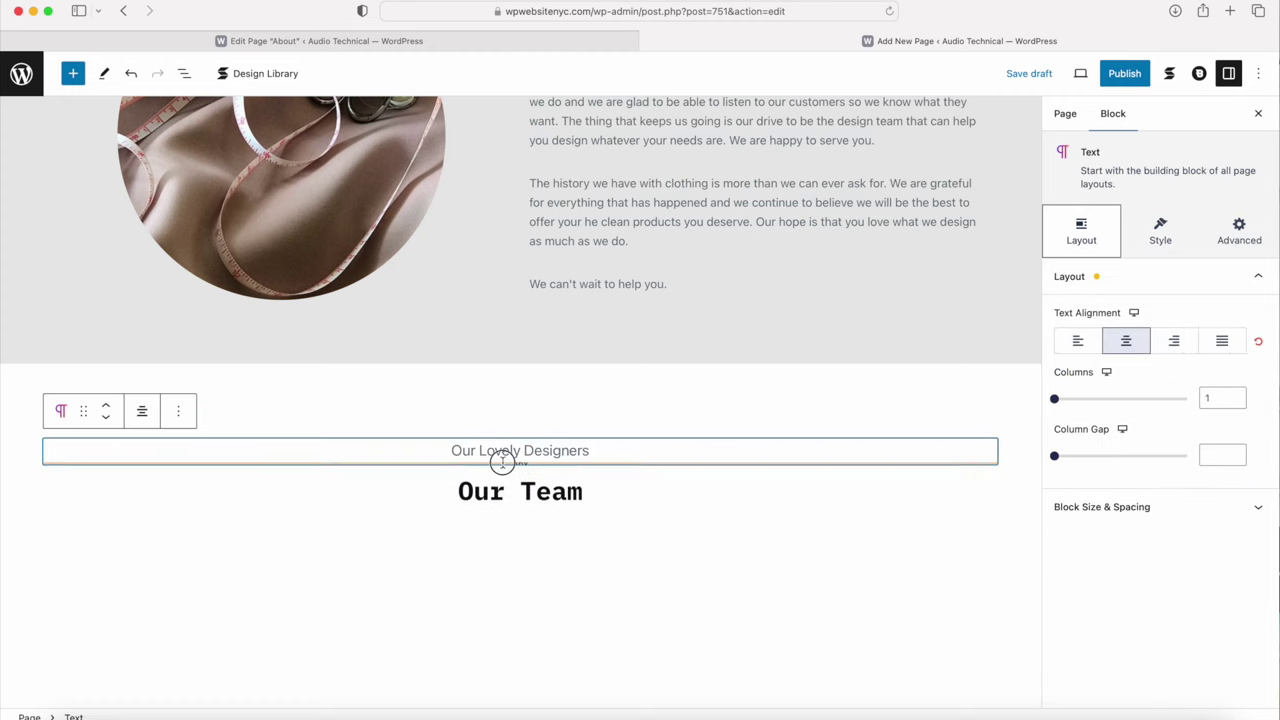
{"action": "left_click", "coordinate": [431, 597]}
{"action": "scroll", "coordinate": [431, 597], "scroll_direction": "down", "scroll_amount": 3}
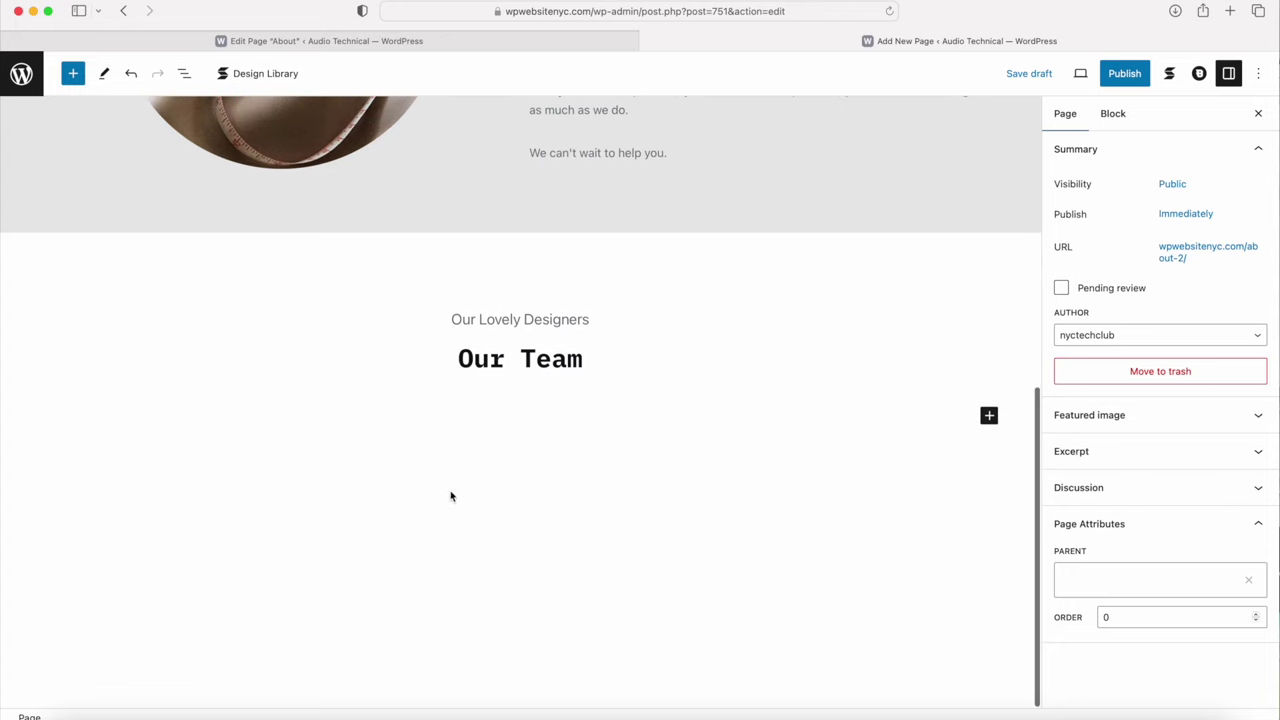
Step: Insert a 25/25/25/25 four-column block beneath the Our Team heading
{"action": "left_click", "coordinate": [989, 417]}
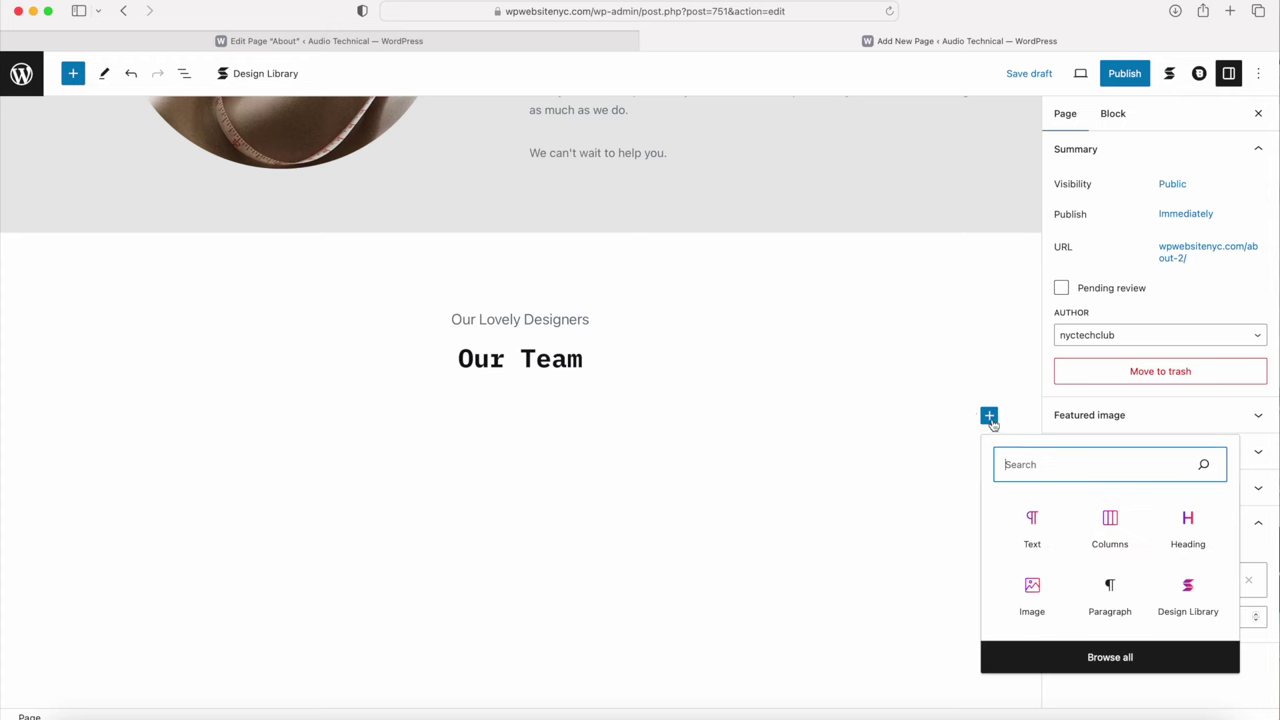
{"action": "left_click", "coordinate": [1110, 525]}
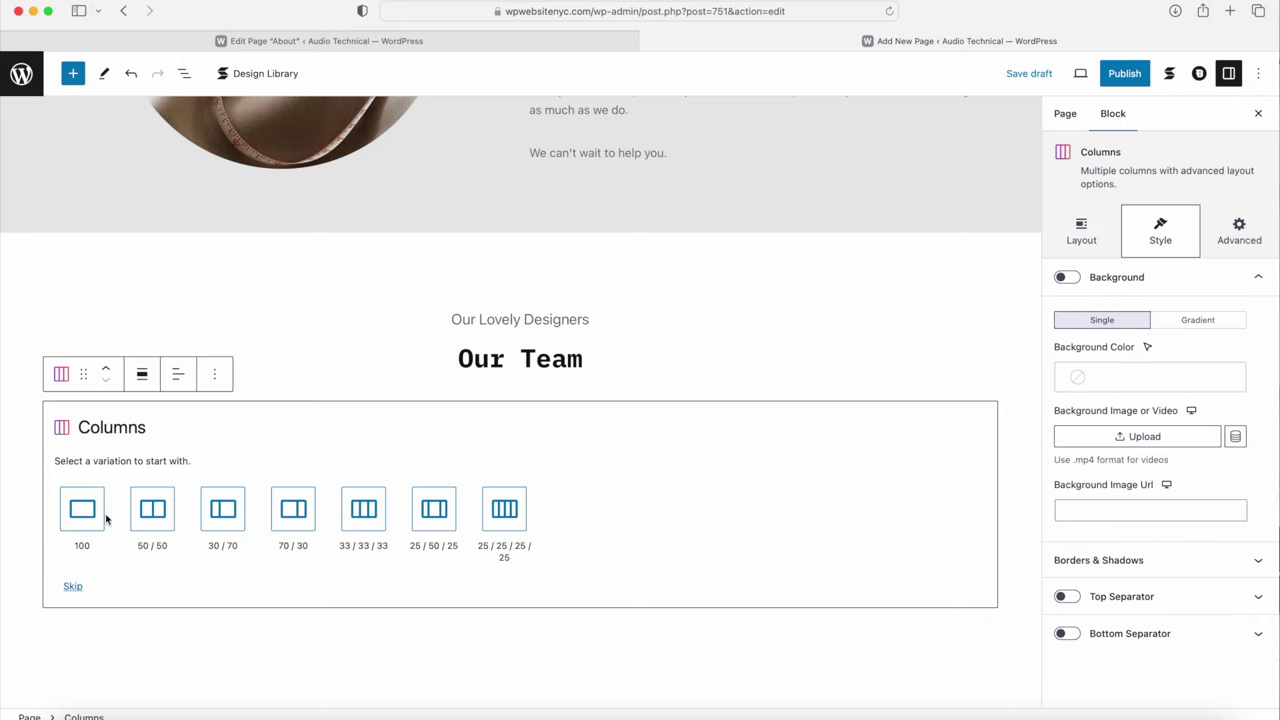
{"action": "left_click", "coordinate": [505, 512]}
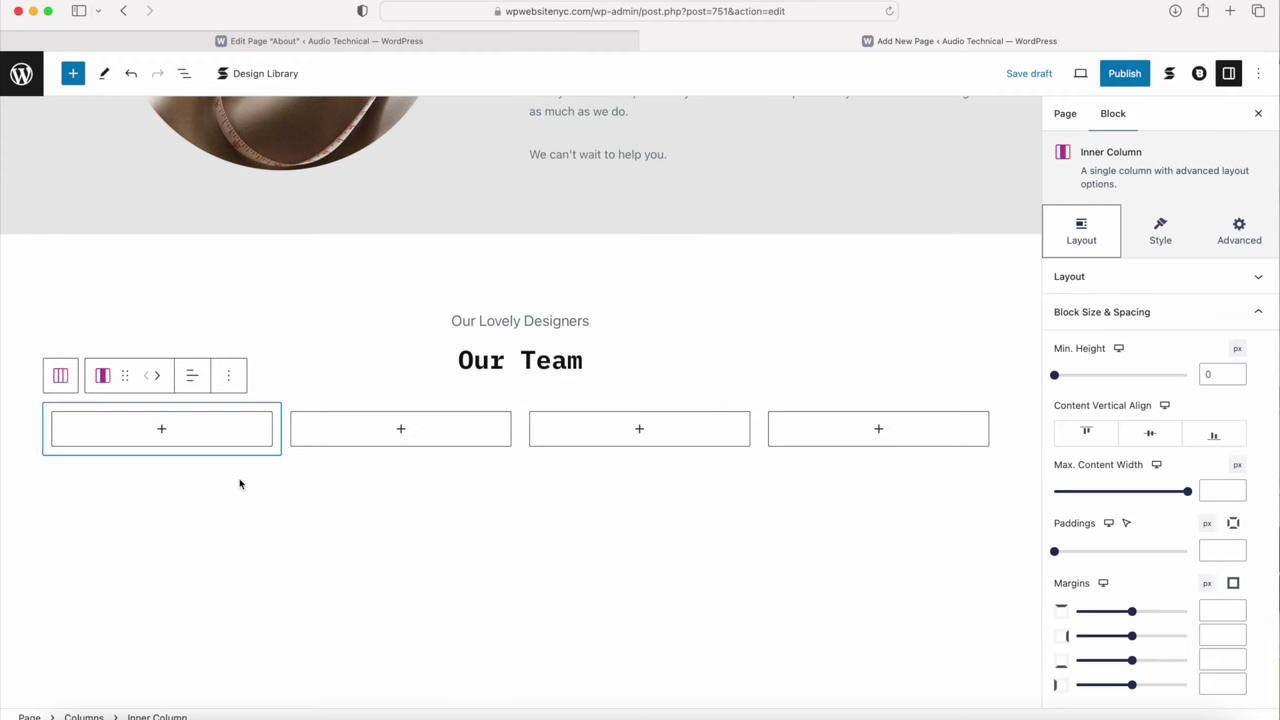
{"action": "left_click", "coordinate": [311, 42]}
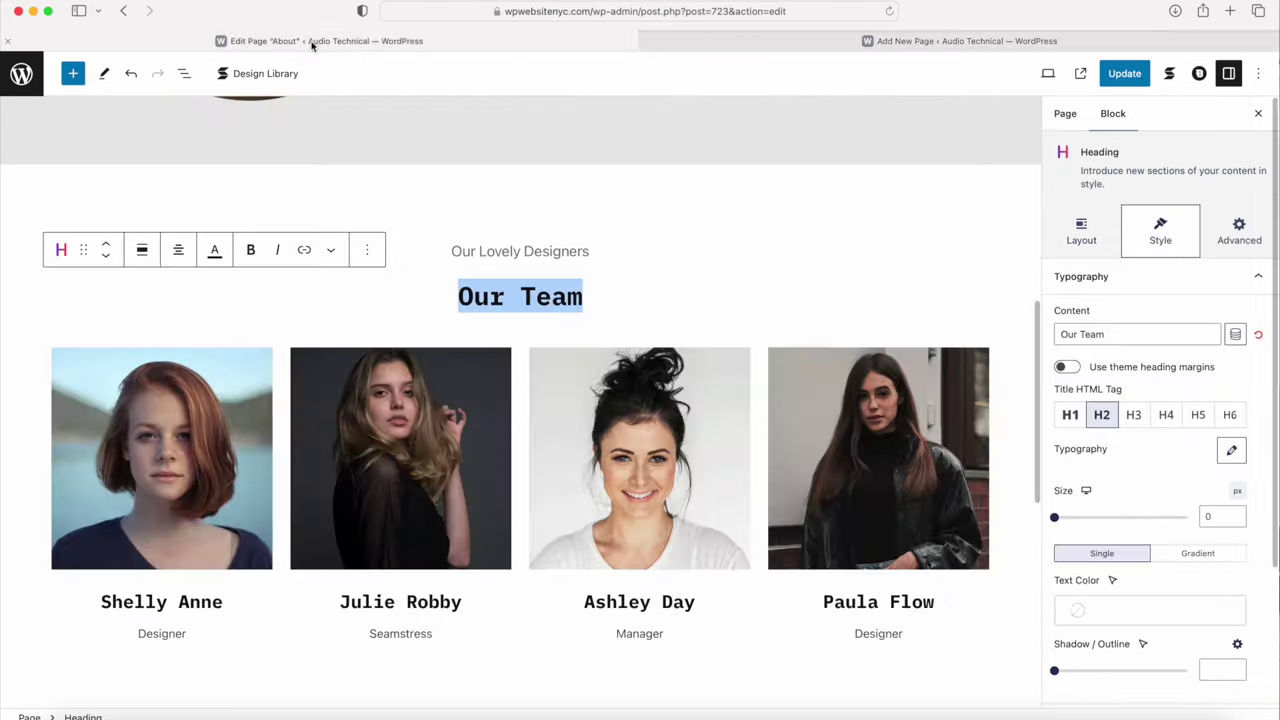
{"action": "scroll", "coordinate": [157, 267], "scroll_direction": "down", "scroll_amount": 3}
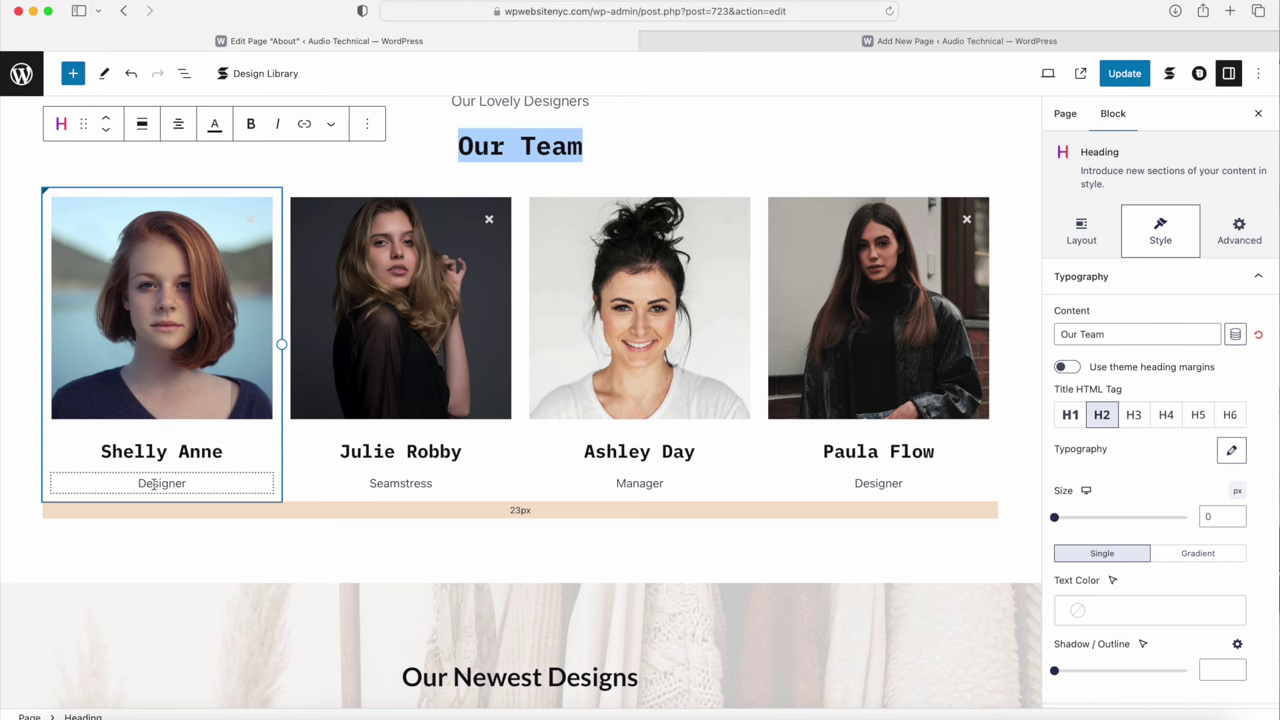
{"action": "left_click", "coordinate": [729, 41]}
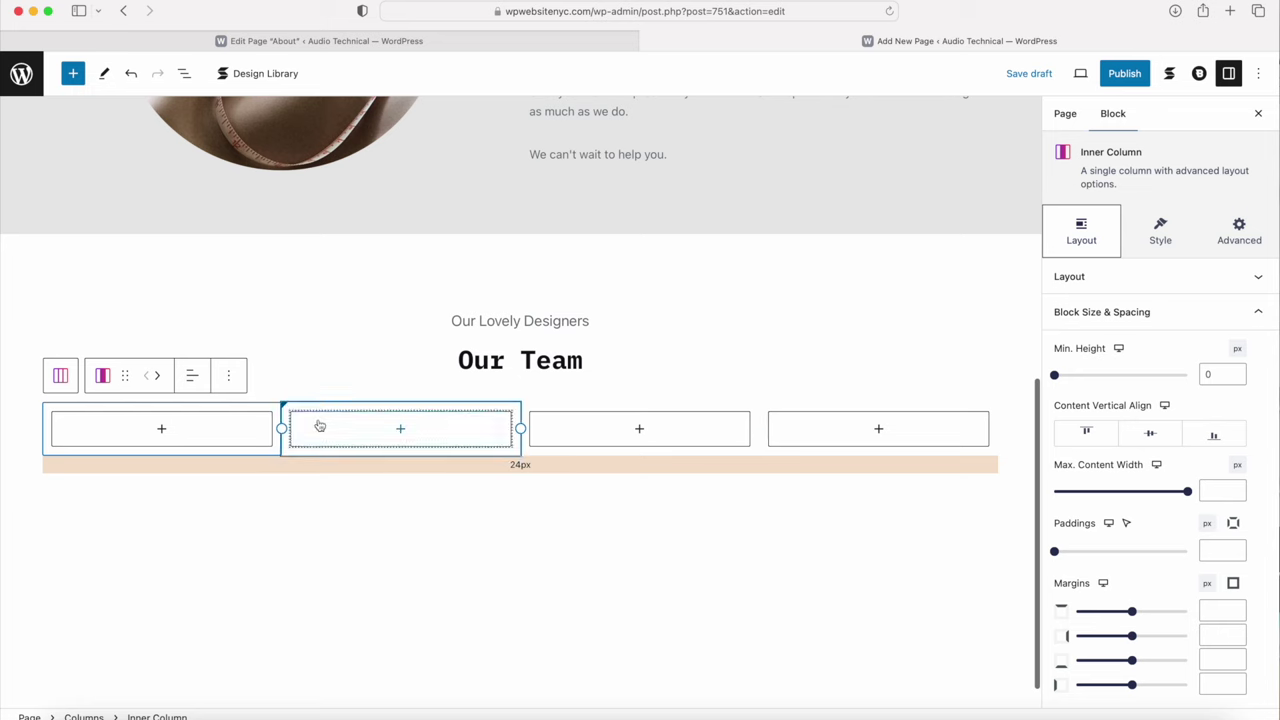
{"action": "left_click", "coordinate": [164, 430]}
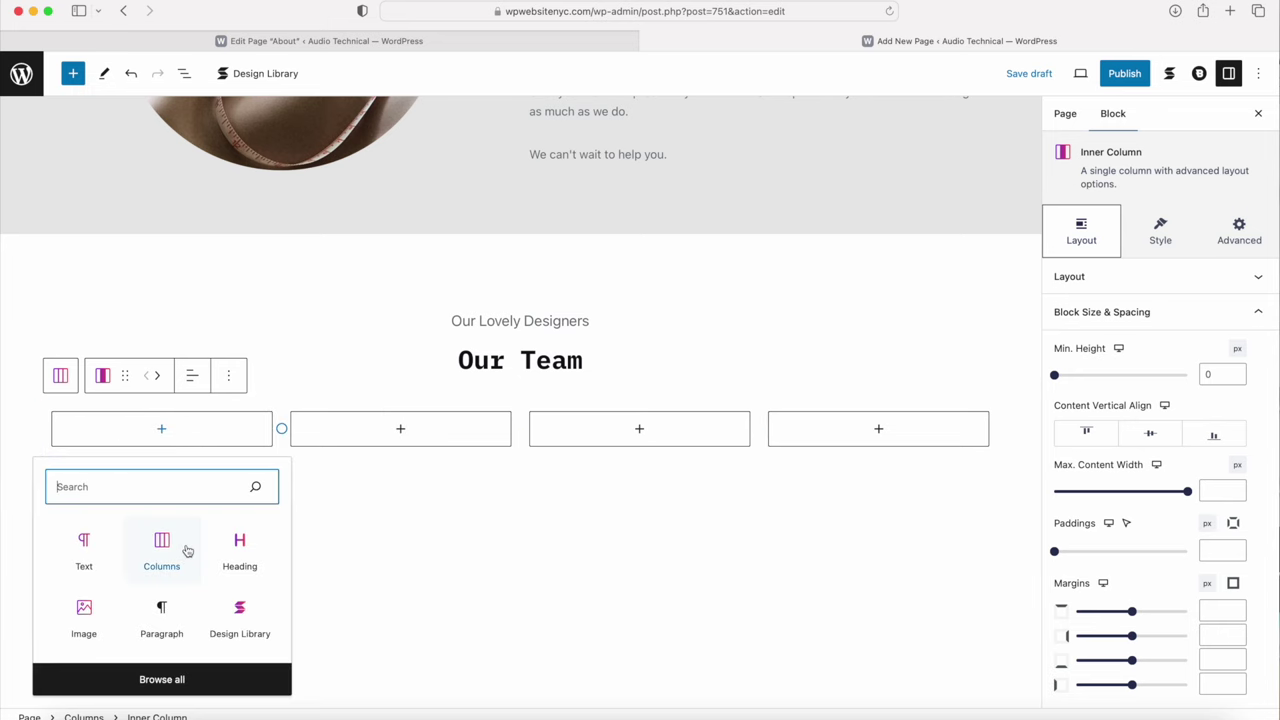
Step: Add an Image block and a Heading block to the first team column
{"action": "left_click", "coordinate": [85, 618]}
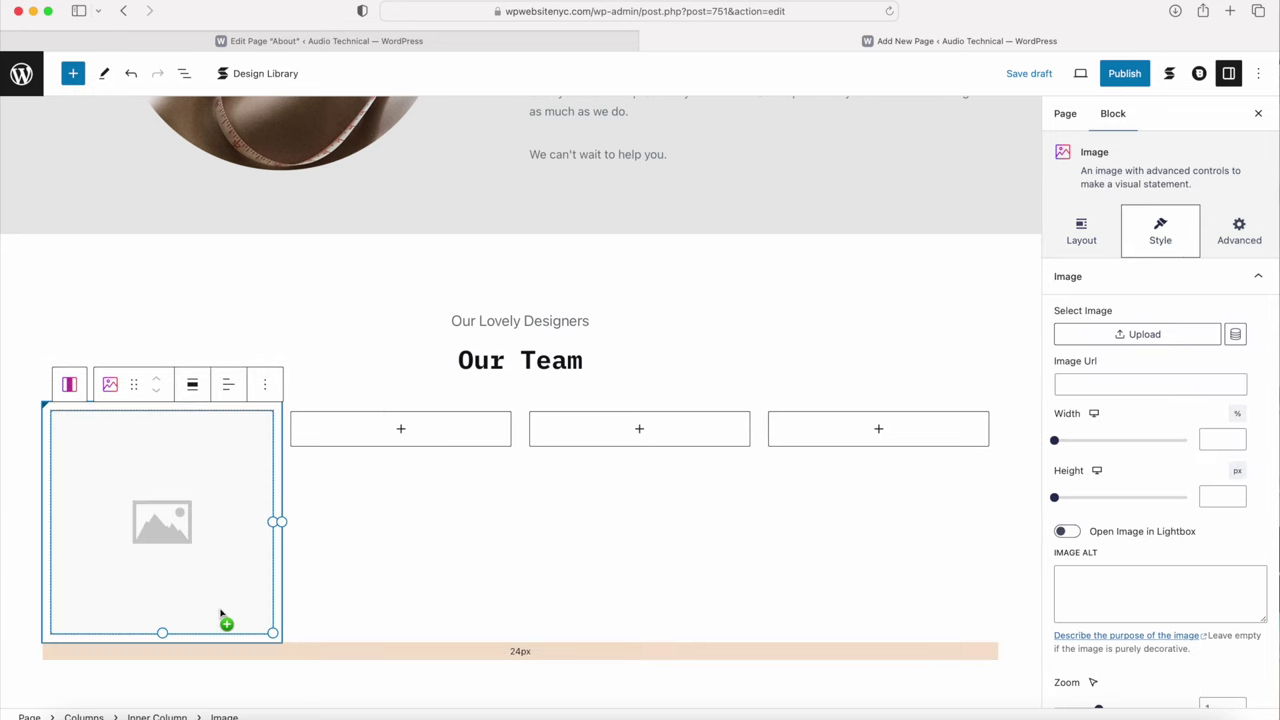
{"action": "left_click", "coordinate": [69, 384]}
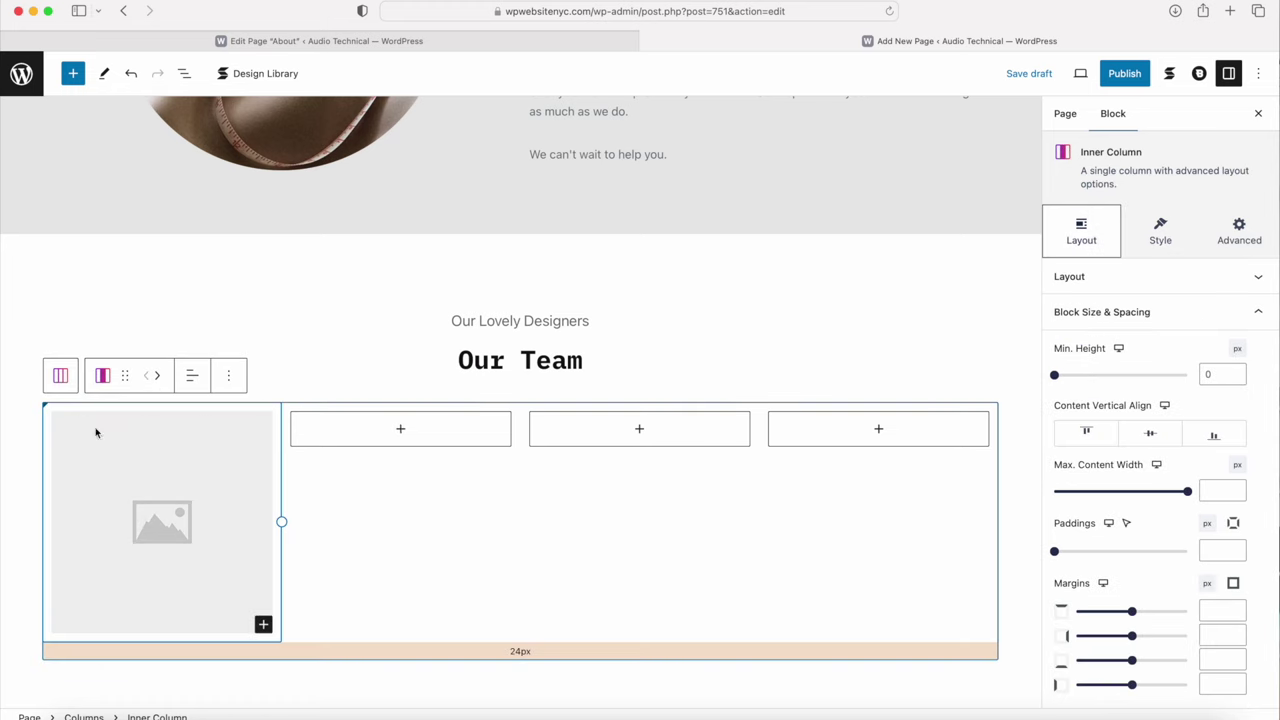
{"action": "left_click", "coordinate": [262, 624]}
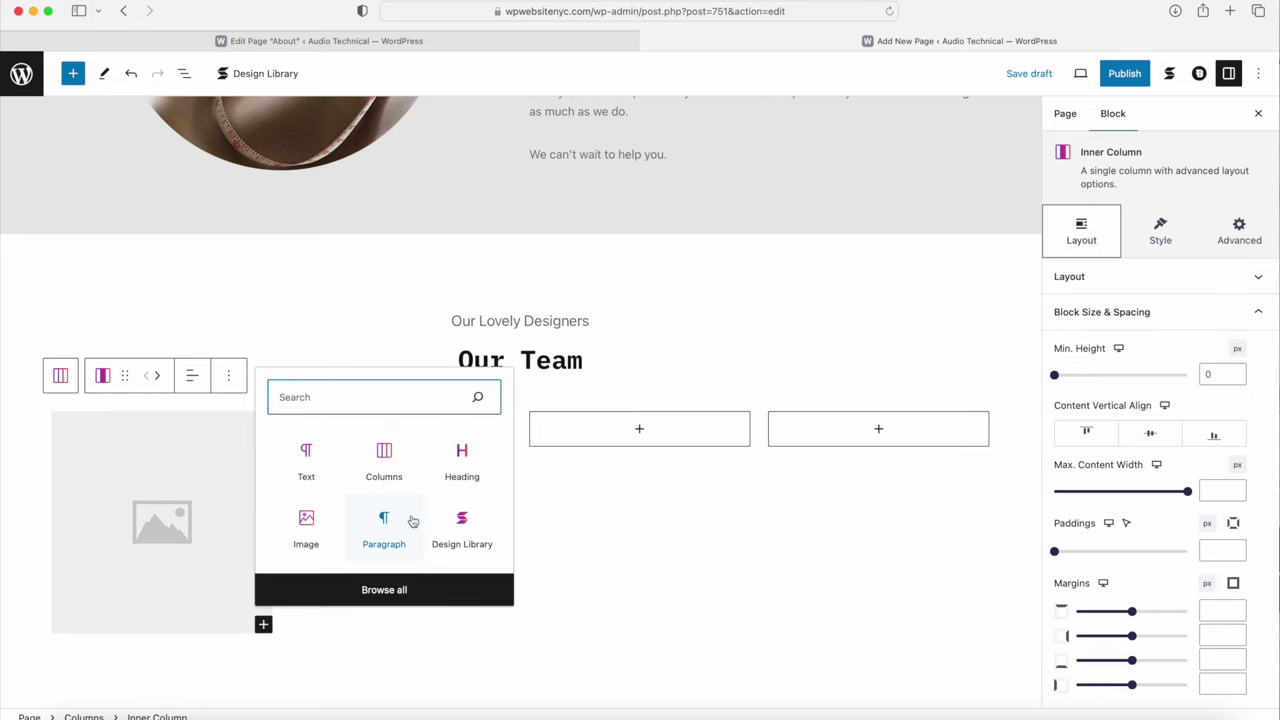
{"action": "left_click", "coordinate": [462, 462]}
Step: Insert a Subtitle block below the heading in the first column
{"action": "scroll", "coordinate": [134, 528], "scroll_direction": "down", "scroll_amount": 3}
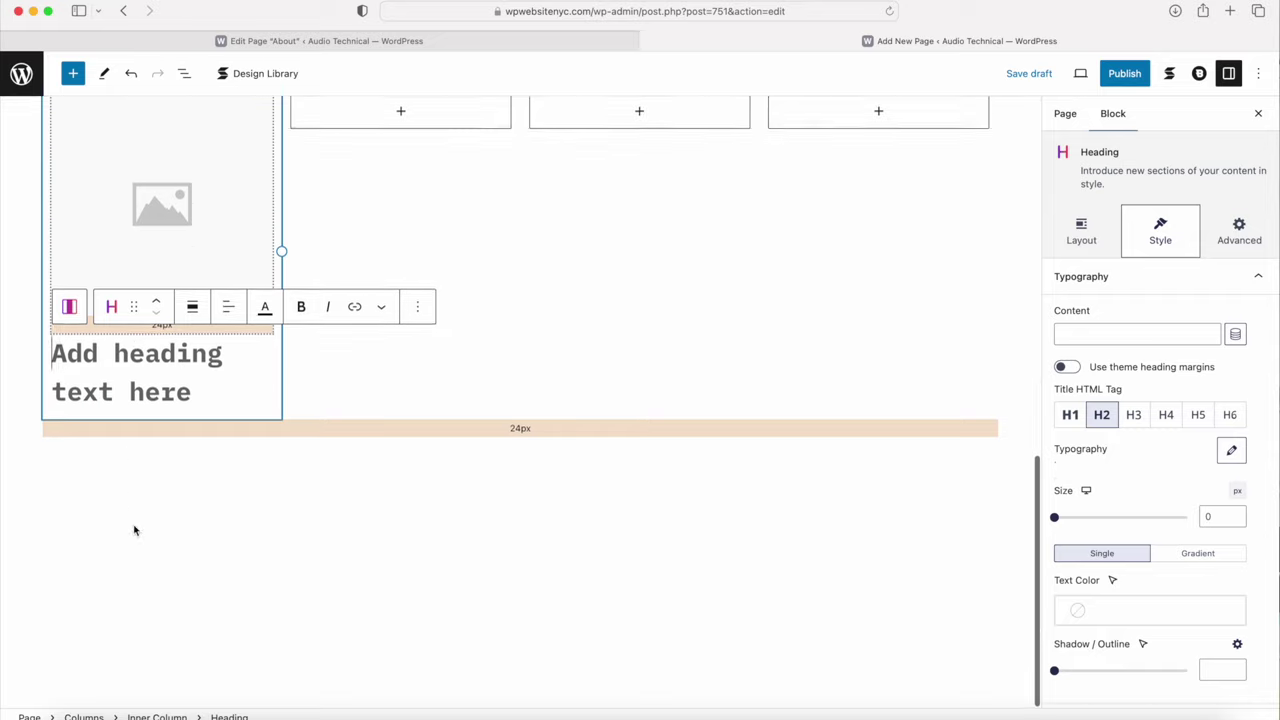
{"action": "left_click", "coordinate": [69, 309]}
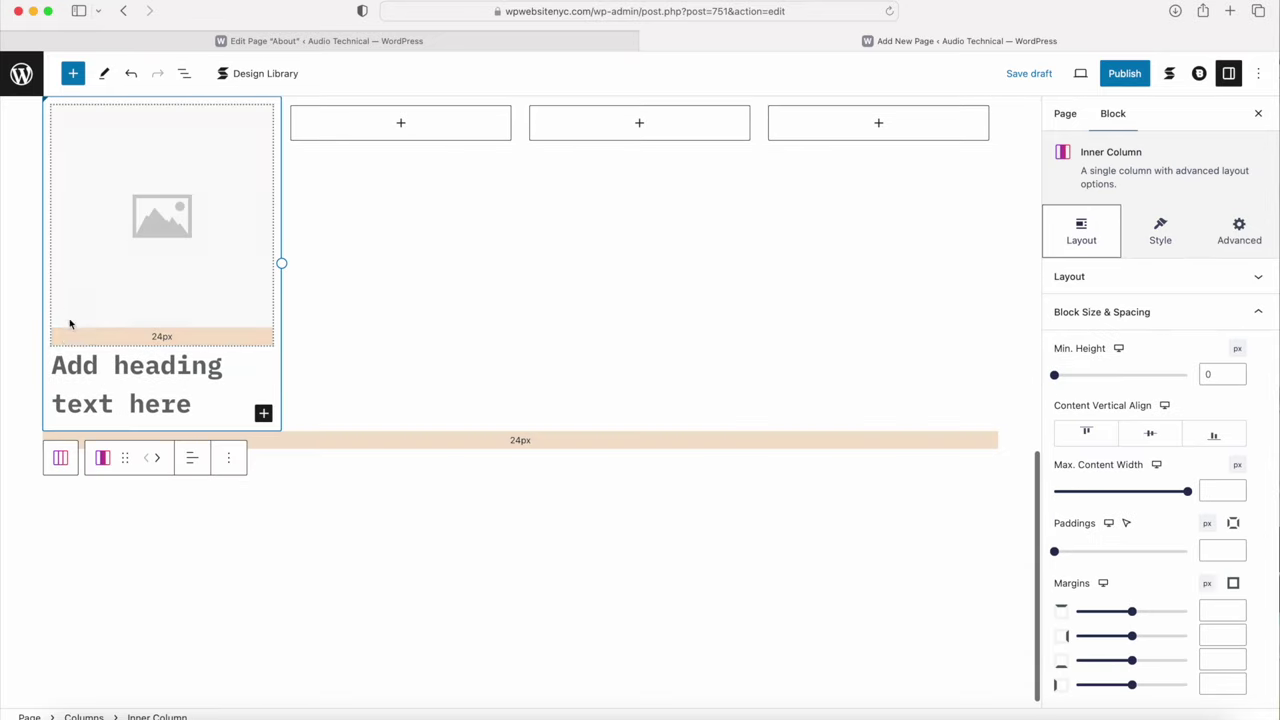
{"action": "left_click", "coordinate": [263, 413]}
{"action": "left_click", "coordinate": [335, 654]}
{"action": "scroll", "coordinate": [109, 466], "scroll_direction": "down", "scroll_amount": 10}
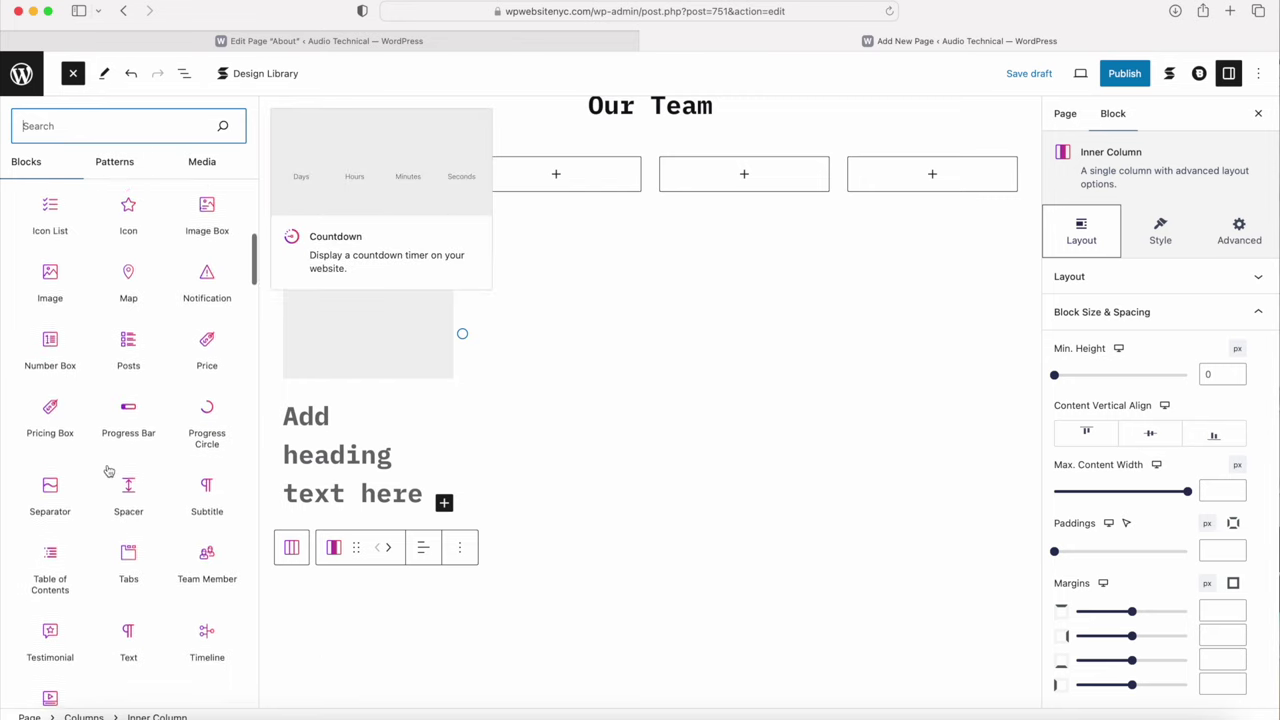
{"action": "left_click", "coordinate": [207, 485]}
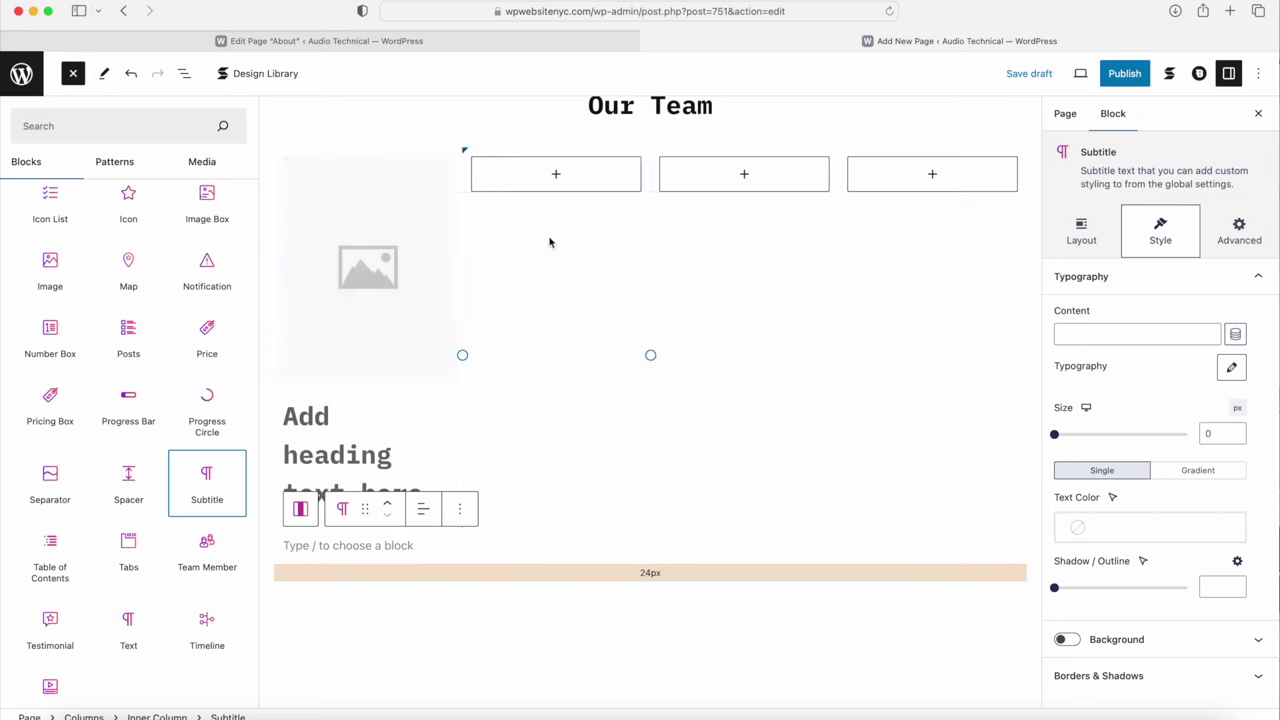
{"action": "left_click", "coordinate": [514, 617]}
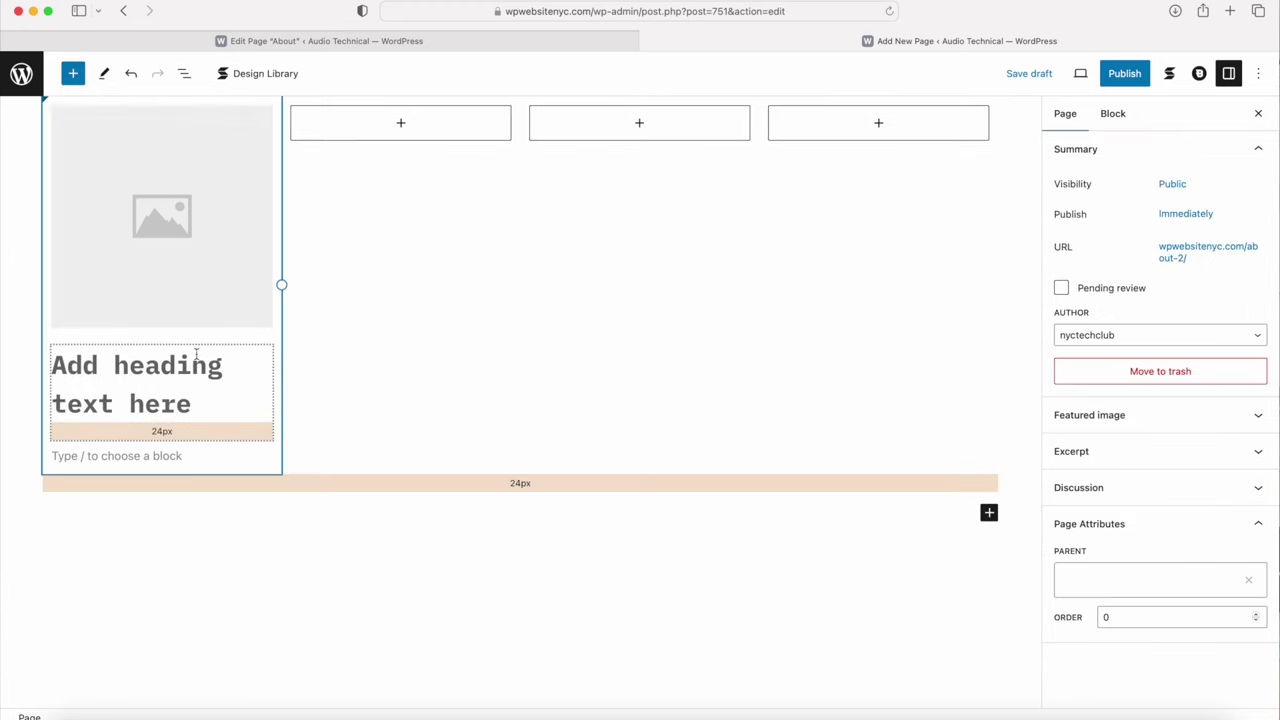
{"action": "scroll", "coordinate": [196, 355], "scroll_direction": "up", "scroll_amount": 4}
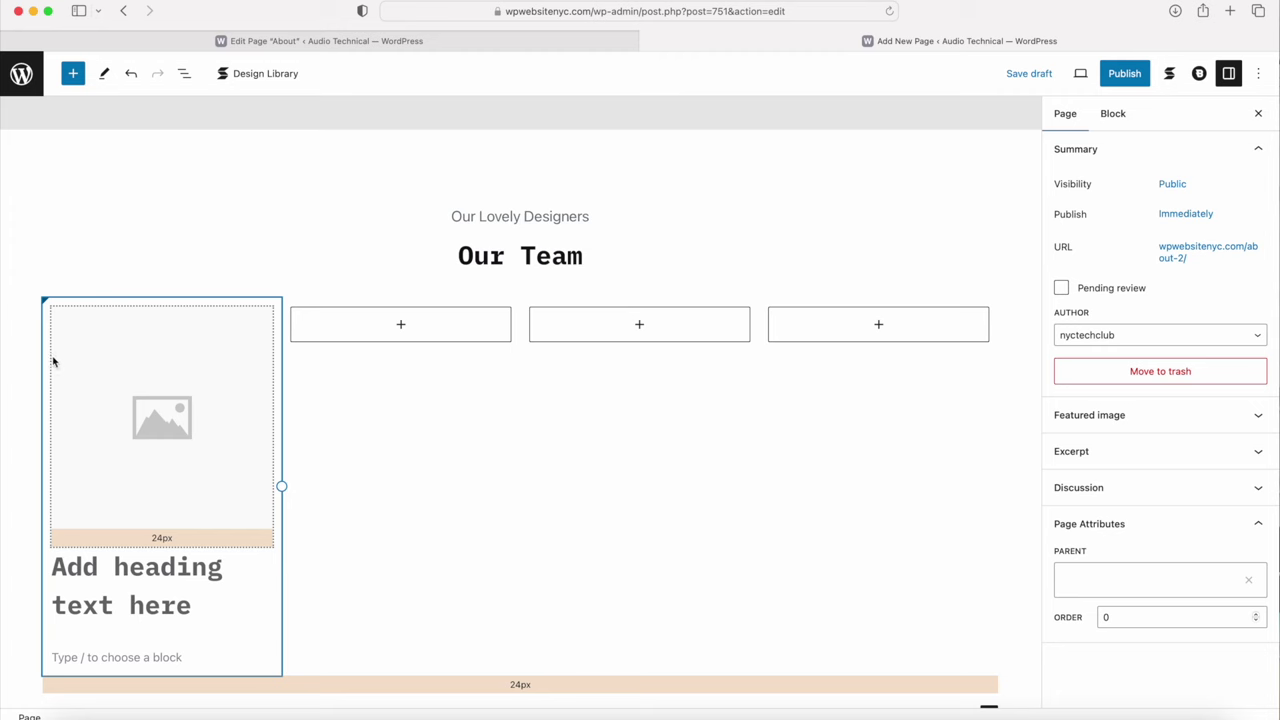
Step: Duplicate the filled first team column three times to make four identical columns
{"action": "left_click", "coordinate": [50, 325]}
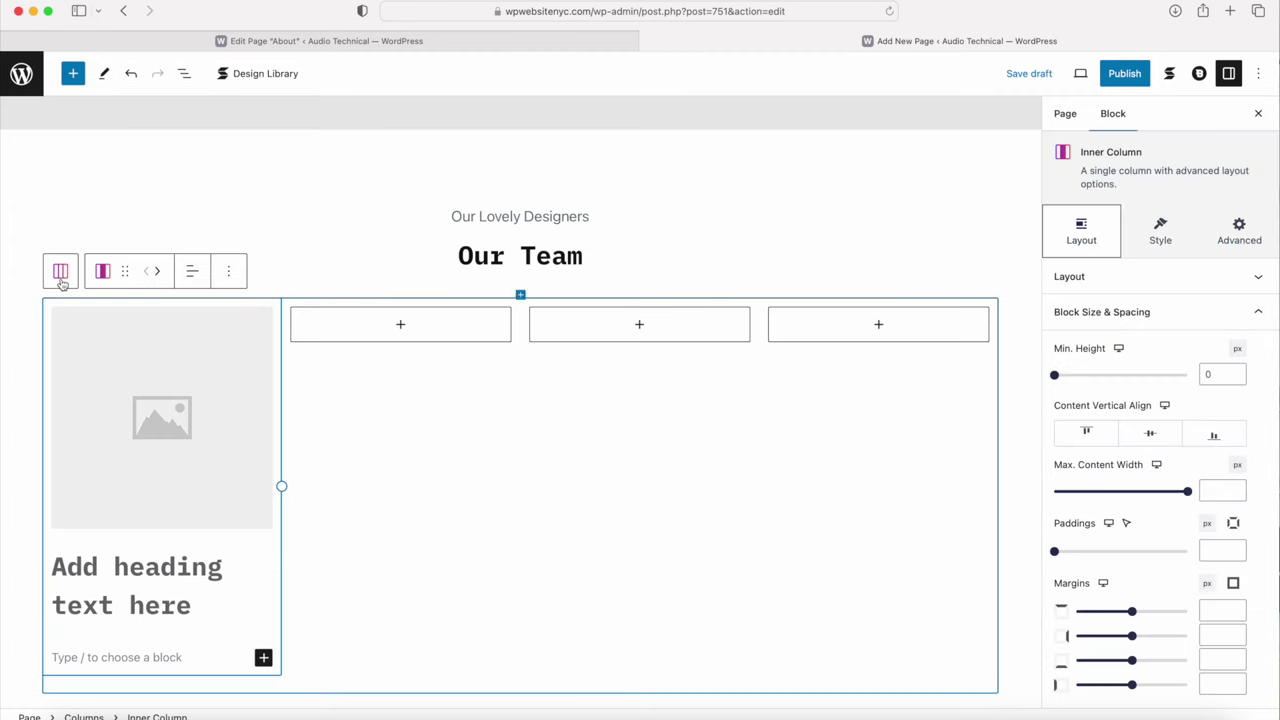
{"action": "left_click", "coordinate": [58, 272]}
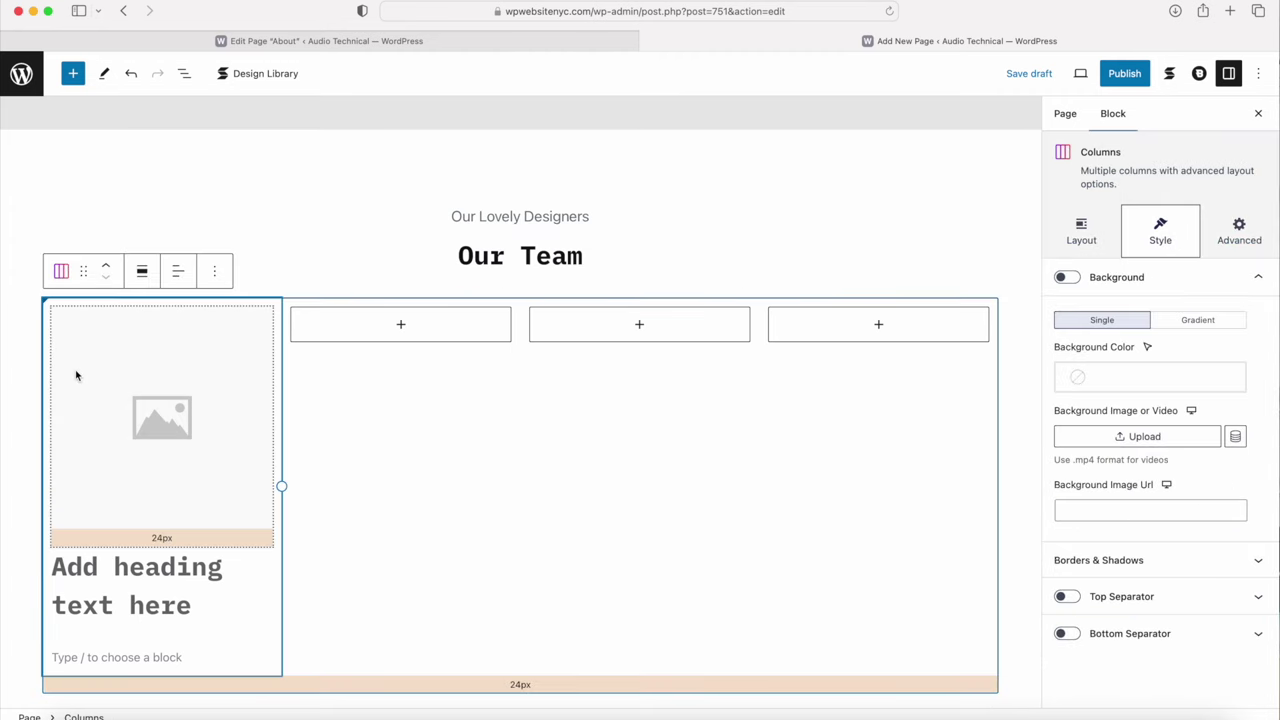
{"action": "left_click", "coordinate": [76, 373]}
{"action": "left_click", "coordinate": [69, 283]}
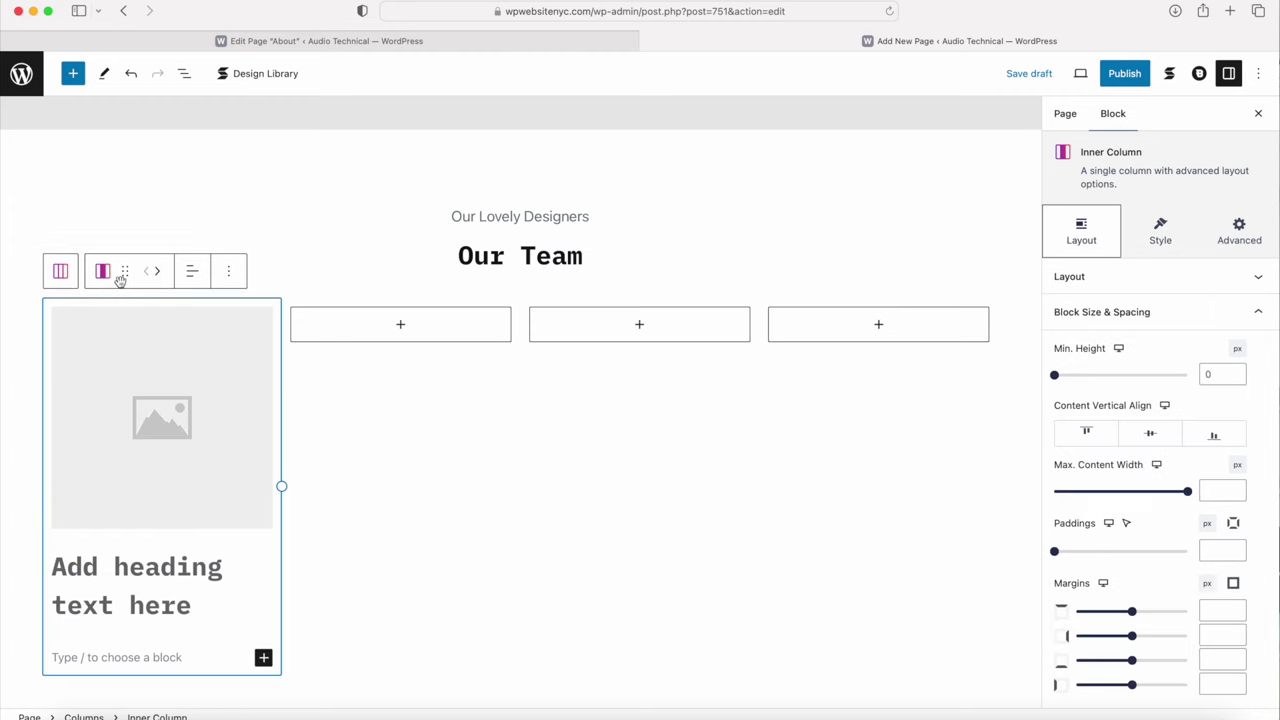
{"action": "left_click", "coordinate": [231, 271]}
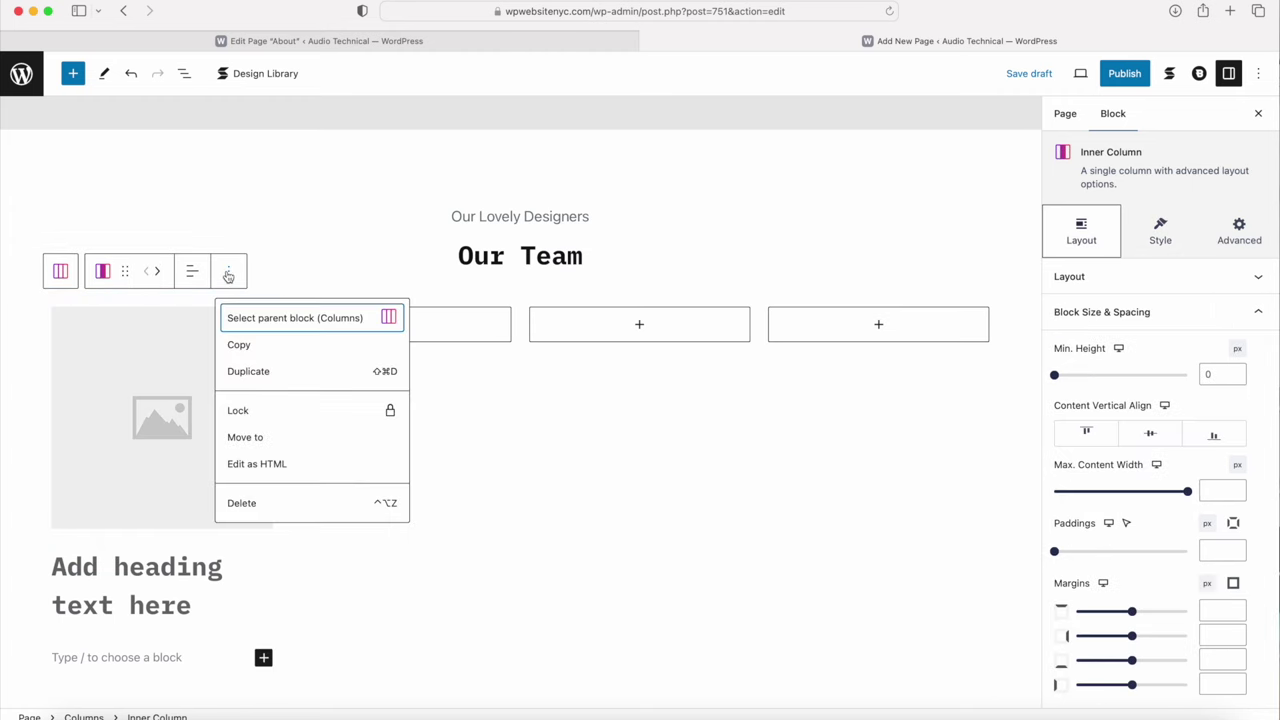
{"action": "left_click", "coordinate": [247, 374]}
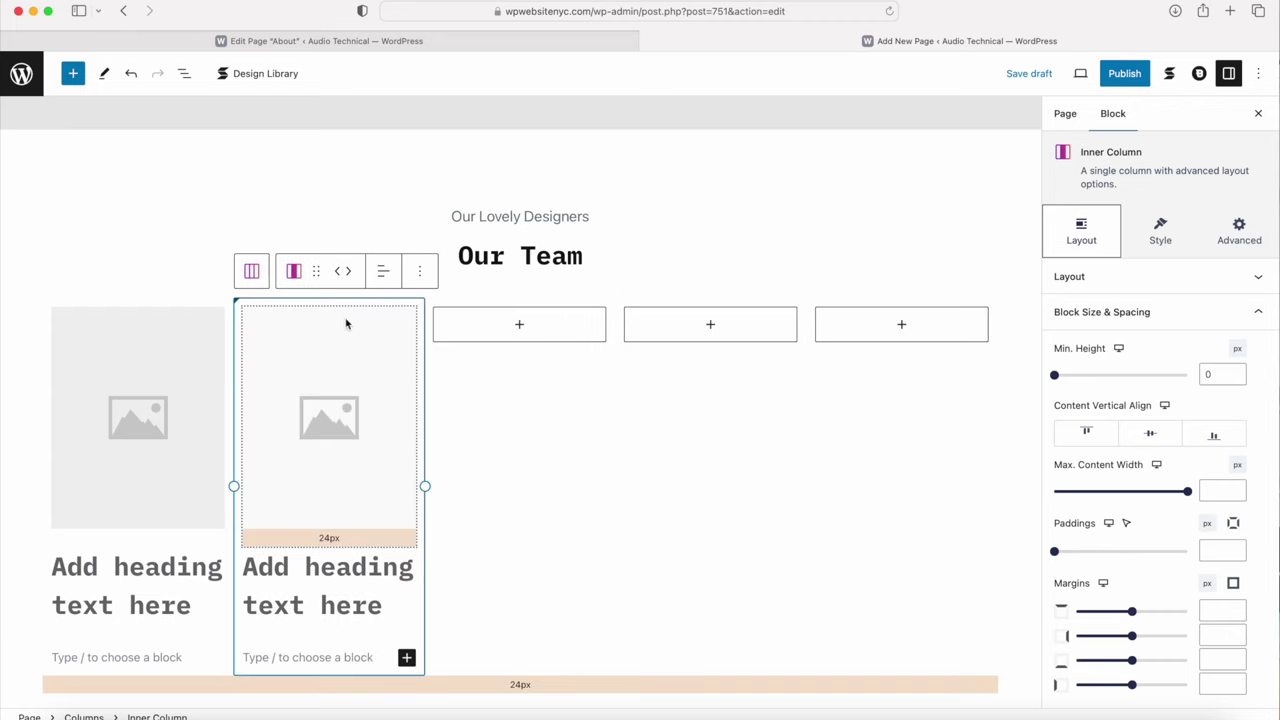
{"action": "left_click", "coordinate": [421, 273]}
{"action": "left_click", "coordinate": [440, 371]}
{"action": "left_click", "coordinate": [549, 268]}
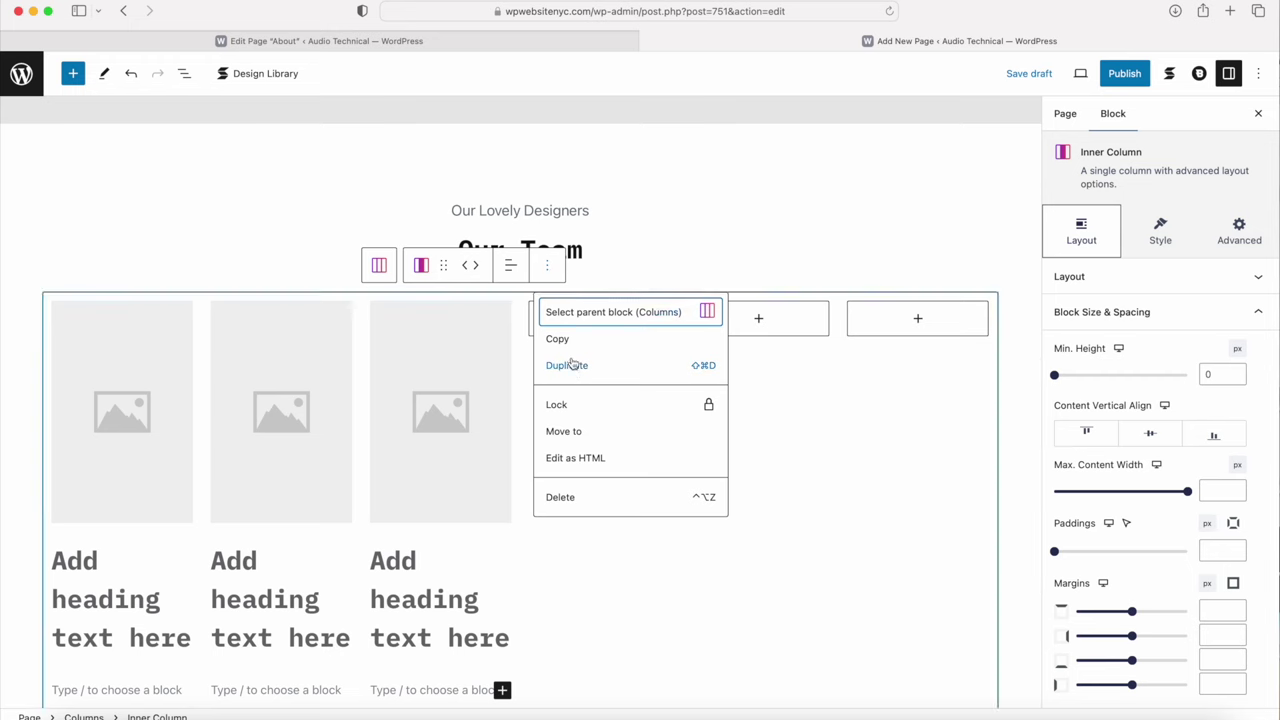
{"action": "left_click", "coordinate": [566, 365]}
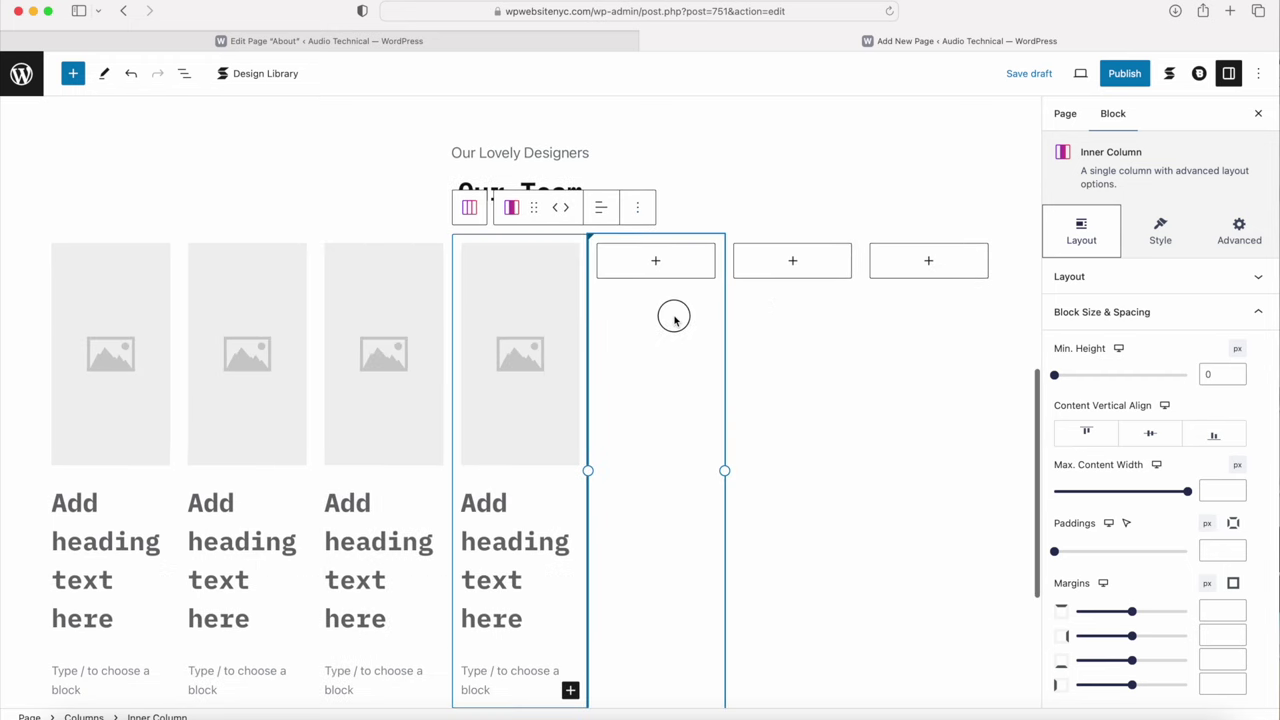
Step: Delete the three leftover empty columns from the team row
{"action": "left_click", "coordinate": [773, 207]}
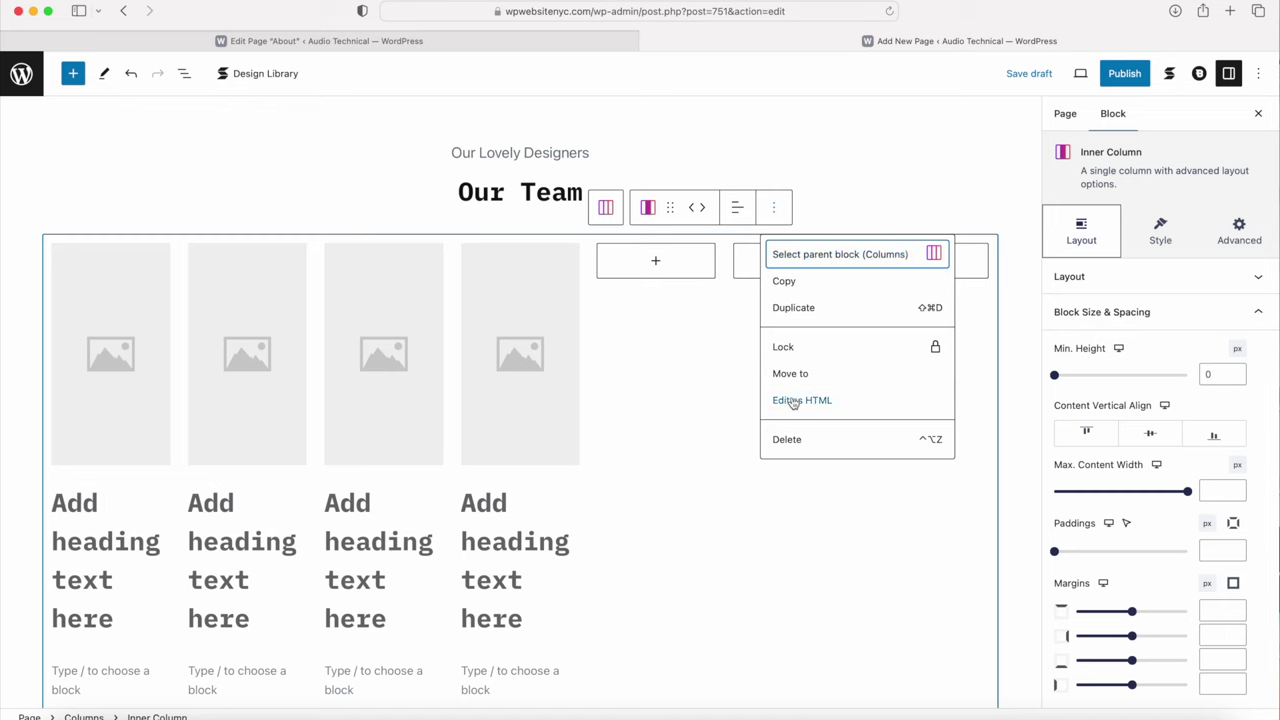
{"action": "left_click", "coordinate": [790, 449]}
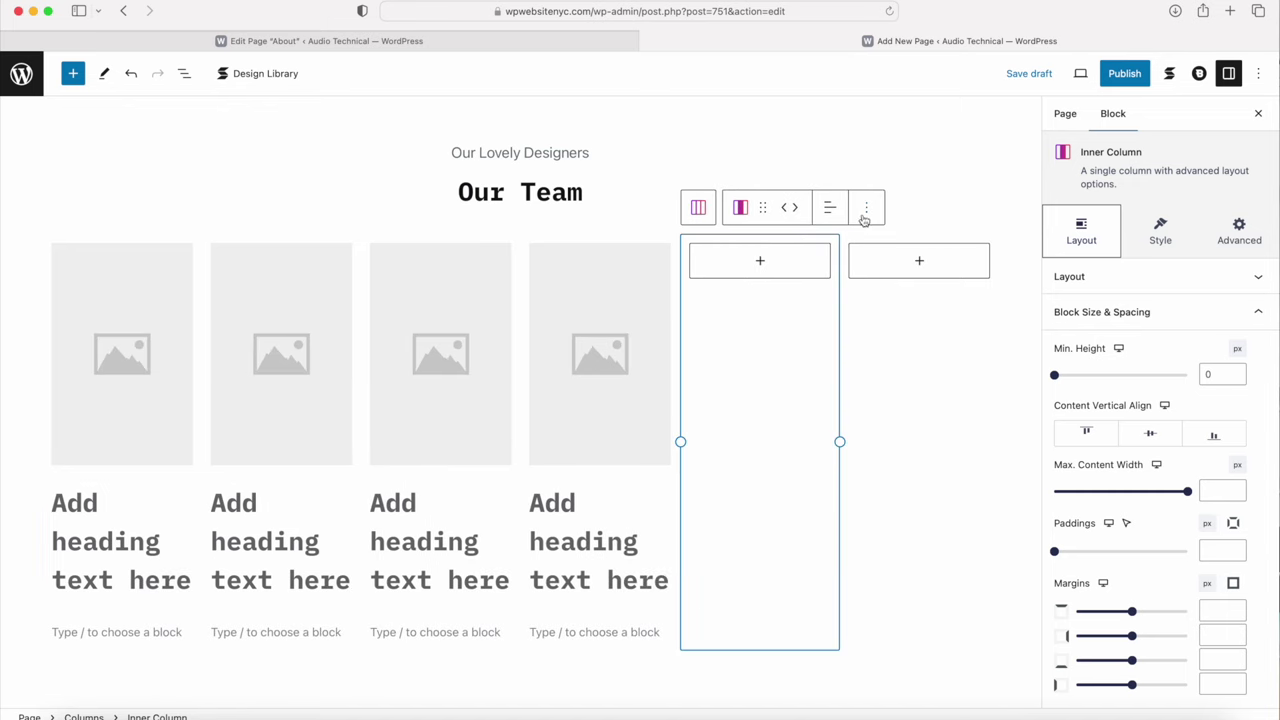
{"action": "left_click", "coordinate": [866, 210]}
{"action": "left_click", "coordinate": [885, 439]}
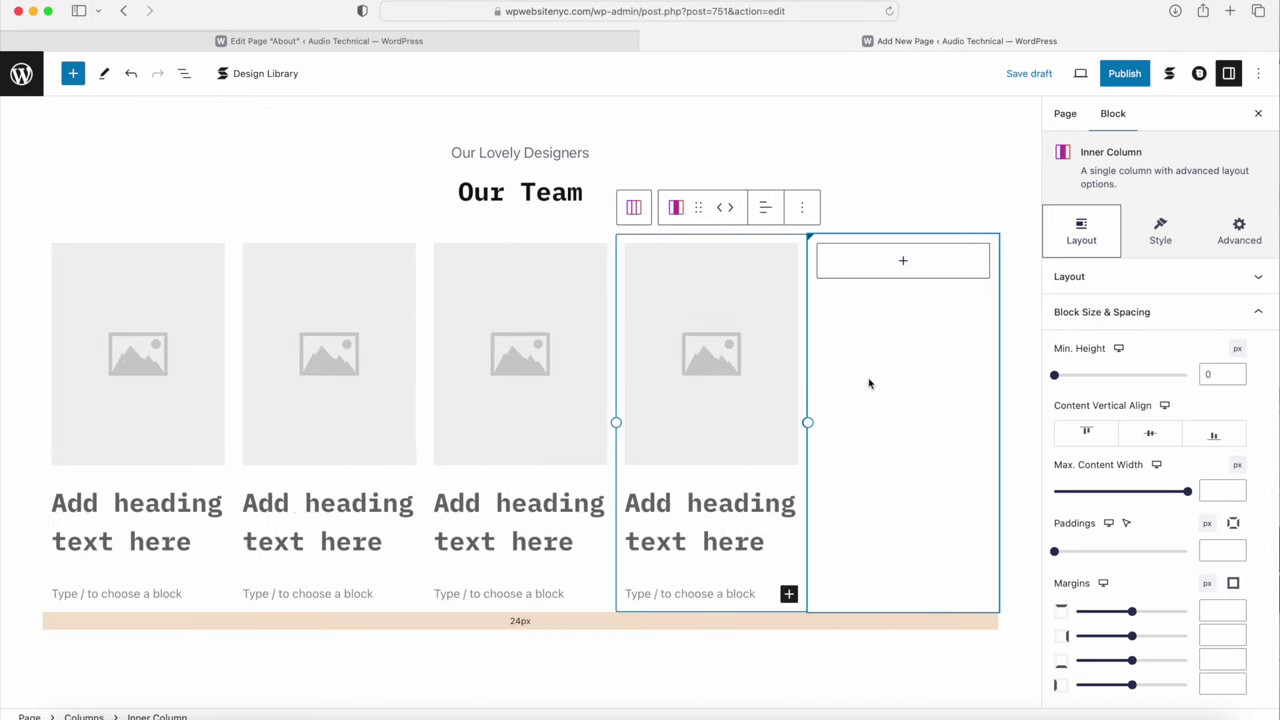
{"action": "left_click", "coordinate": [993, 207]}
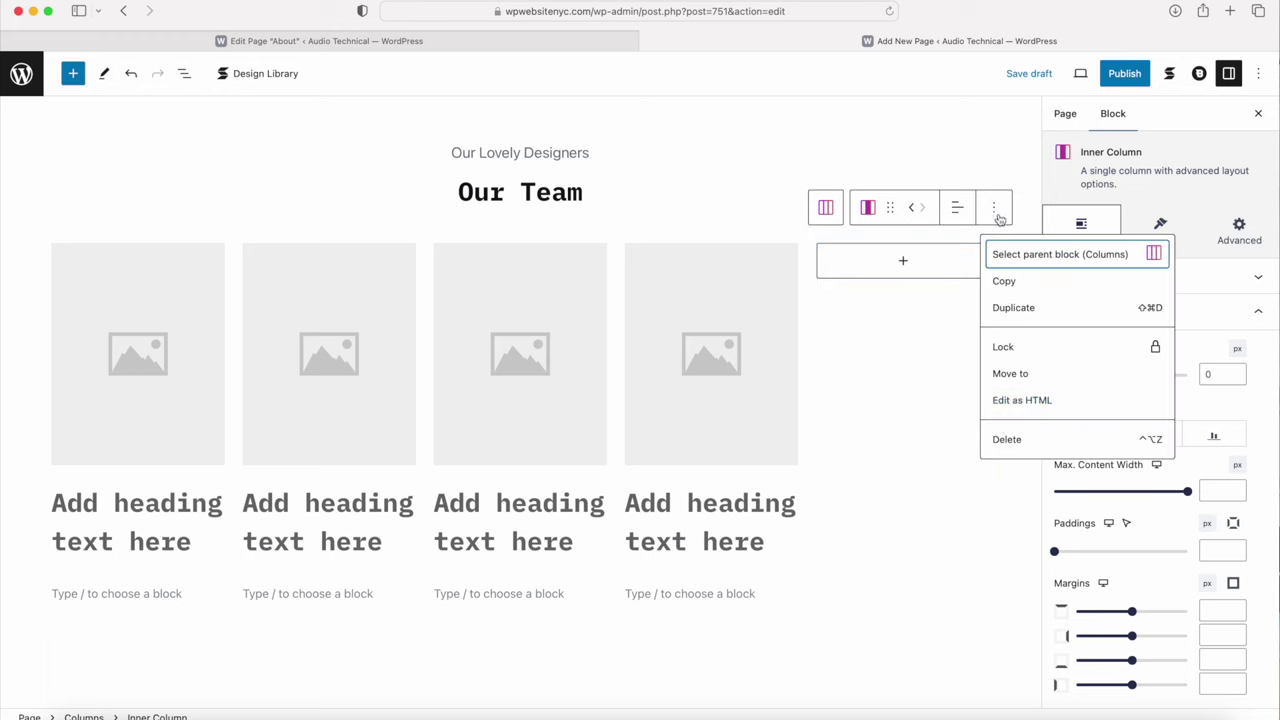
{"action": "left_click", "coordinate": [1008, 440]}
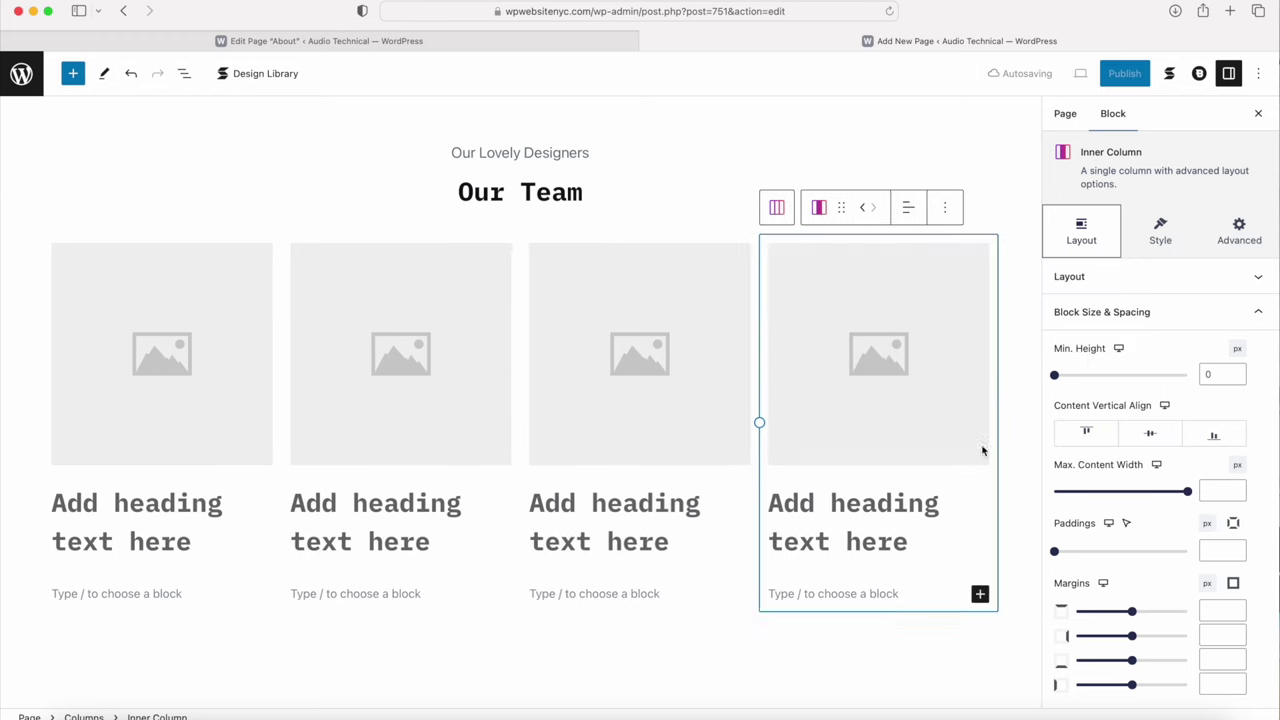
{"action": "left_click", "coordinate": [153, 352]}
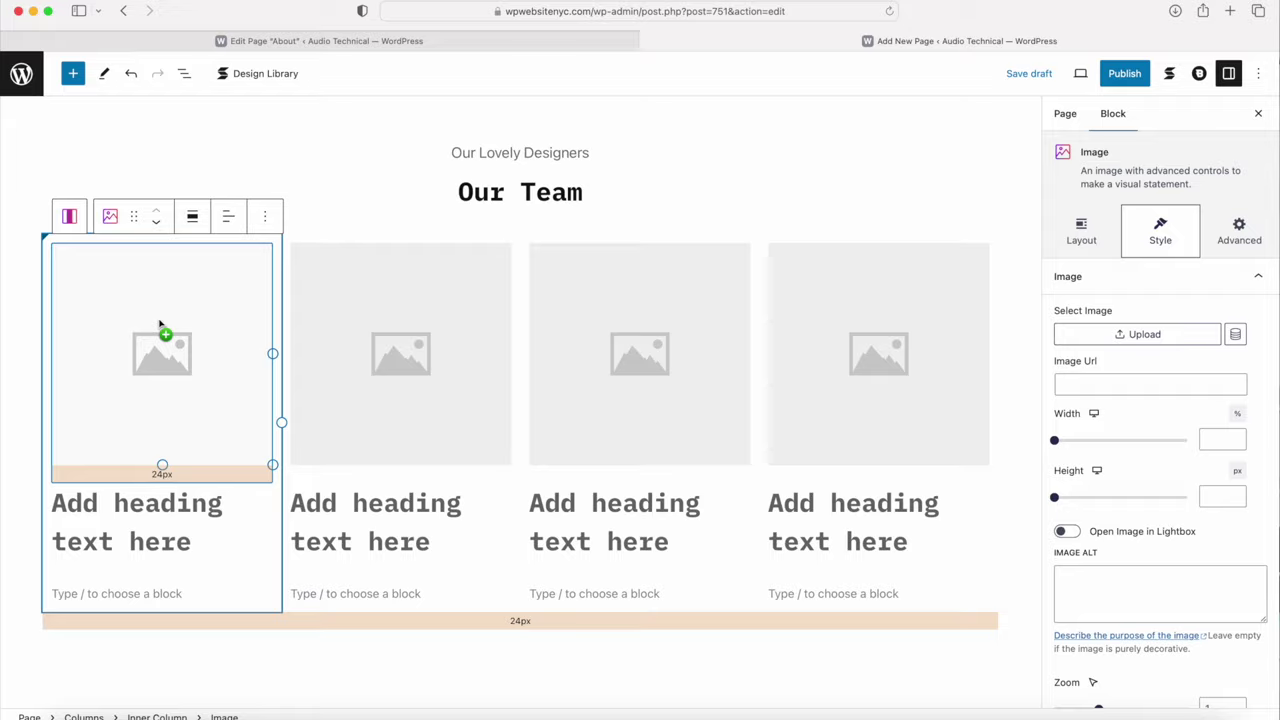
Step: Insert the emp1 and emp2 portrait photos into the first two team columns
{"action": "left_click", "coordinate": [161, 328]}
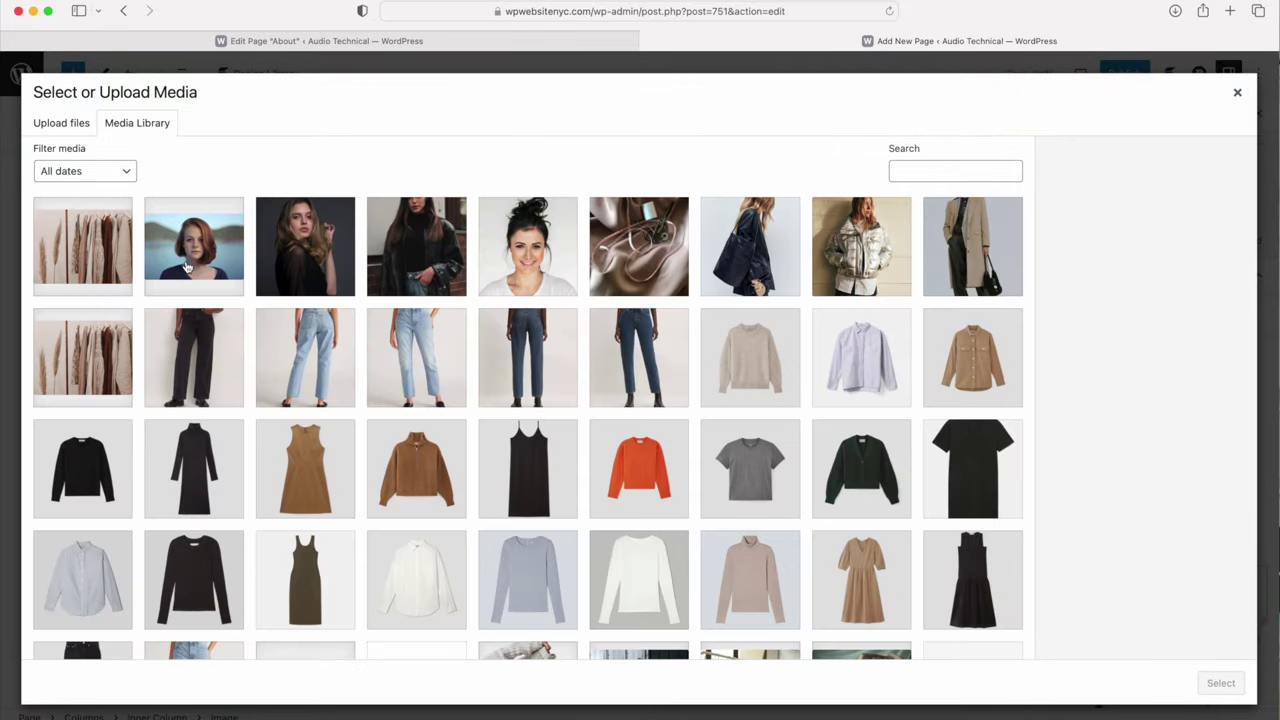
{"action": "left_click", "coordinate": [191, 257]}
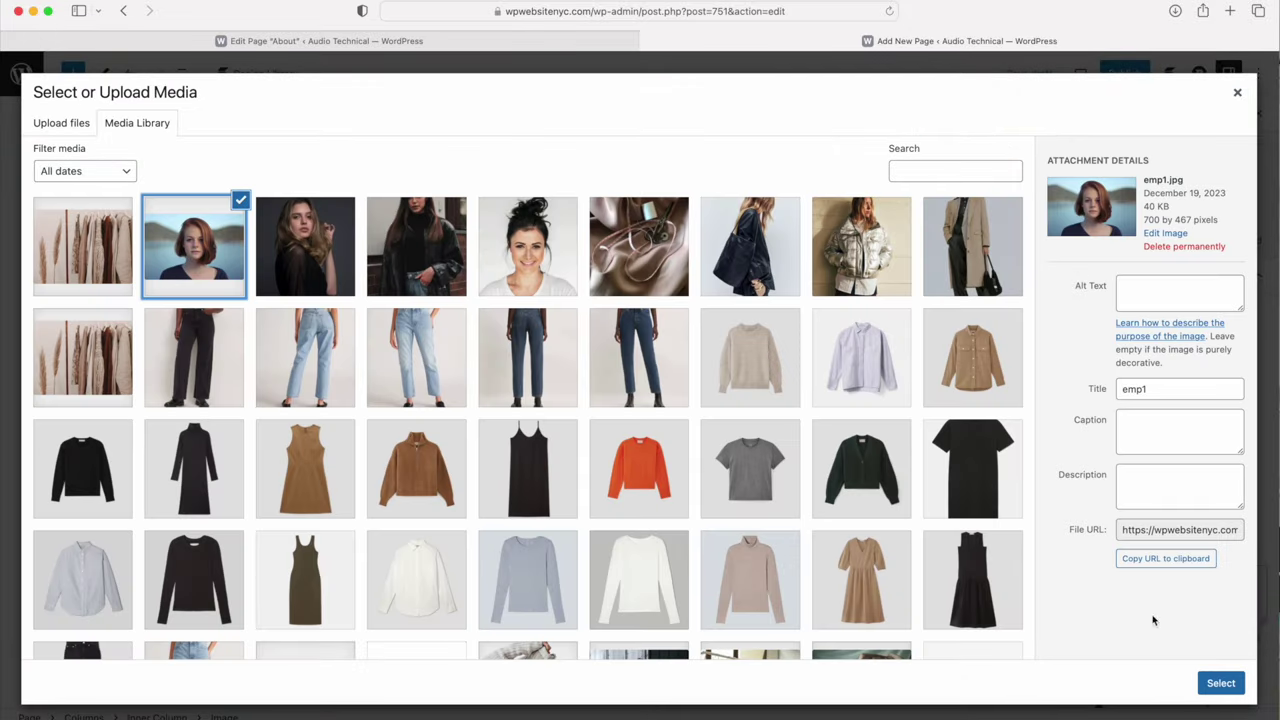
{"action": "left_click", "coordinate": [1220, 682]}
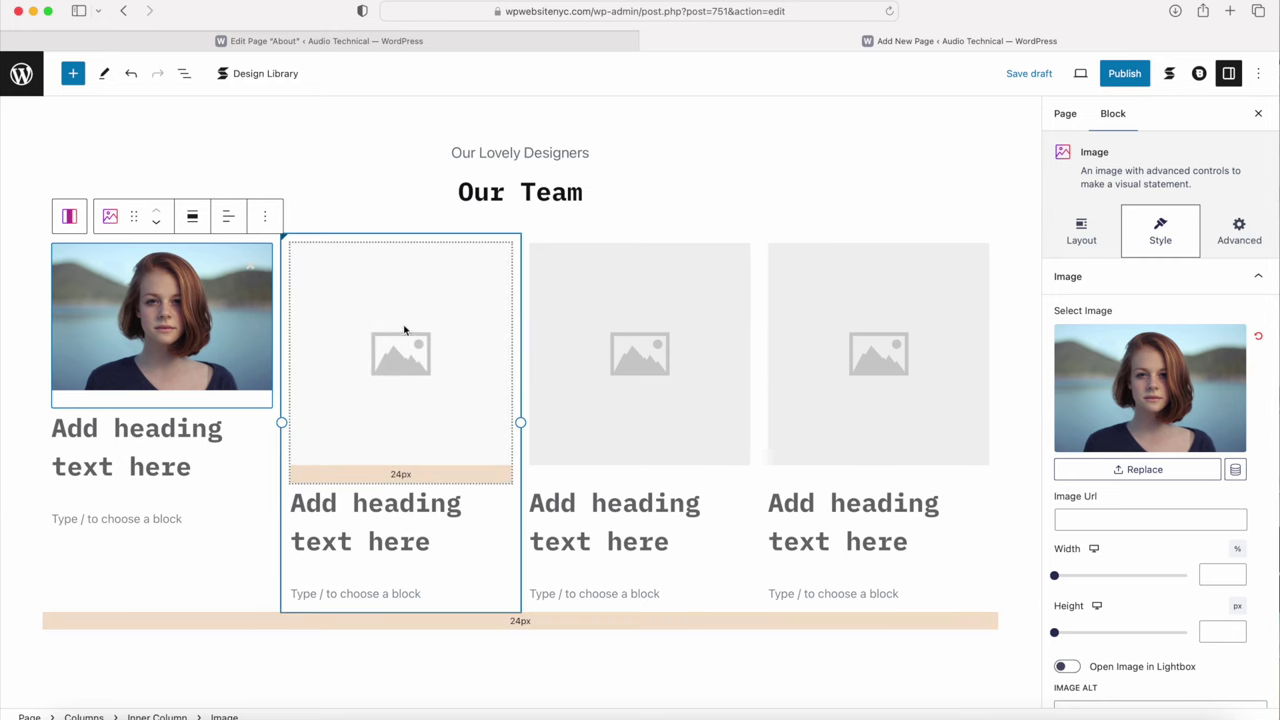
{"action": "left_click", "coordinate": [380, 360]}
{"action": "left_click", "coordinate": [380, 360]}
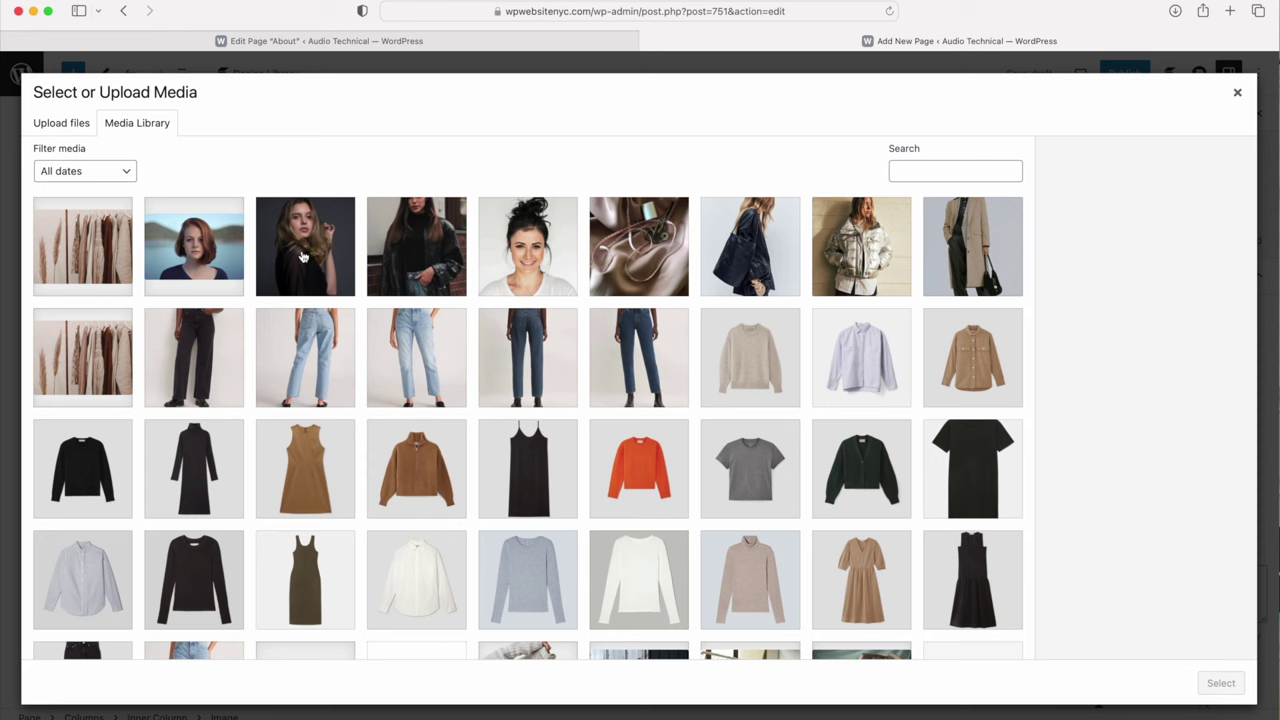
{"action": "left_click", "coordinate": [303, 257]}
{"action": "left_click", "coordinate": [1231, 688]}
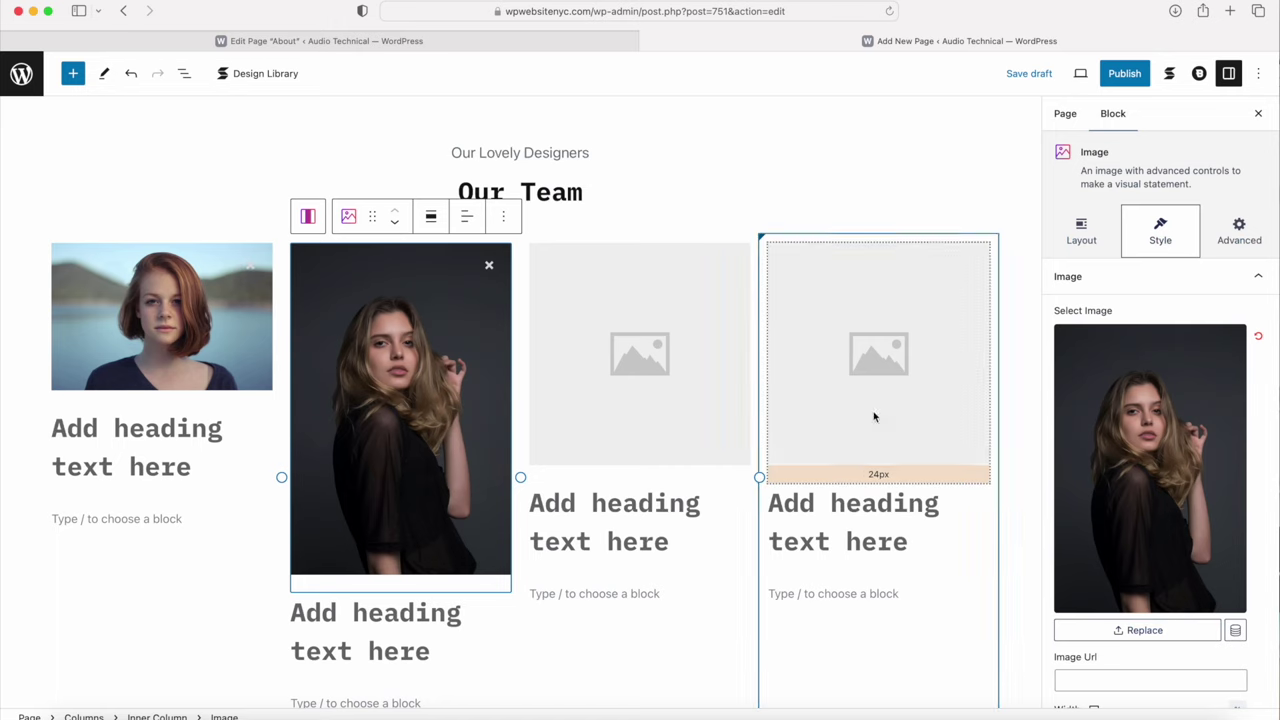
Step: Insert the emp3 and emp4 portrait photos into the third and fourth columns
{"action": "left_click", "coordinate": [674, 329]}
{"action": "left_click_drag", "start_coordinate": [483, 278], "coordinate": [610, 355]}
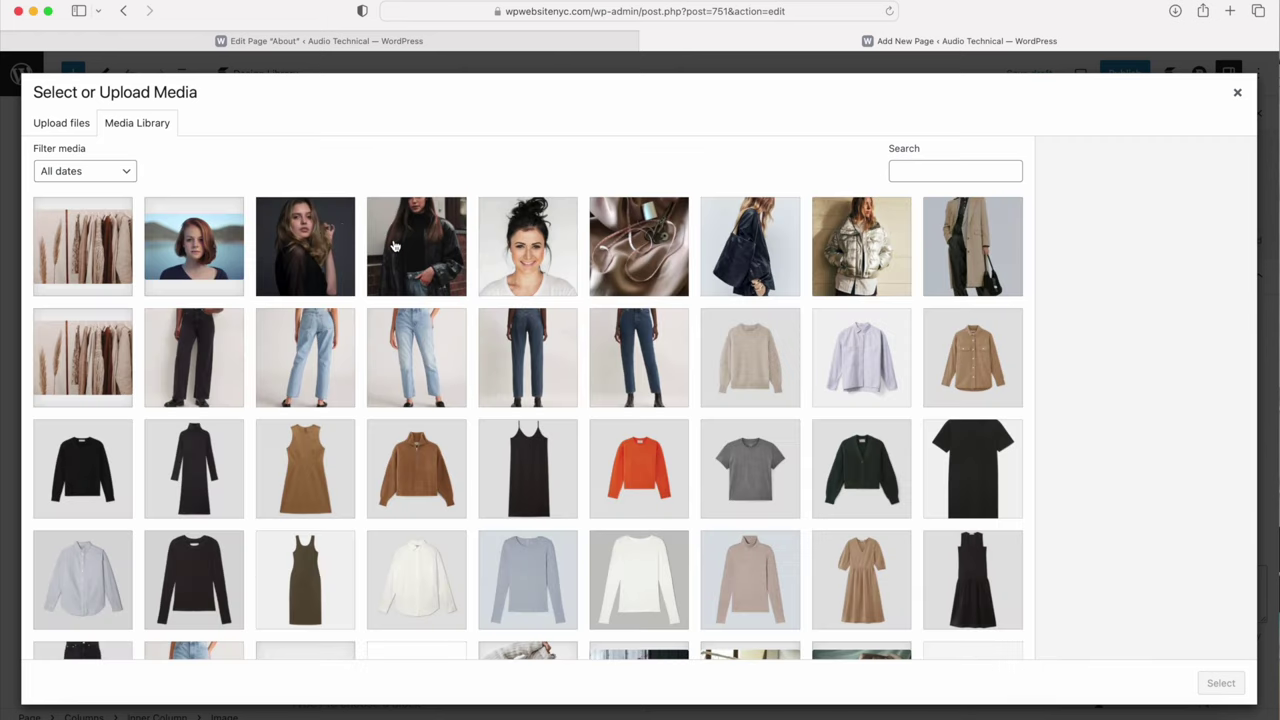
{"action": "left_click", "coordinate": [395, 246]}
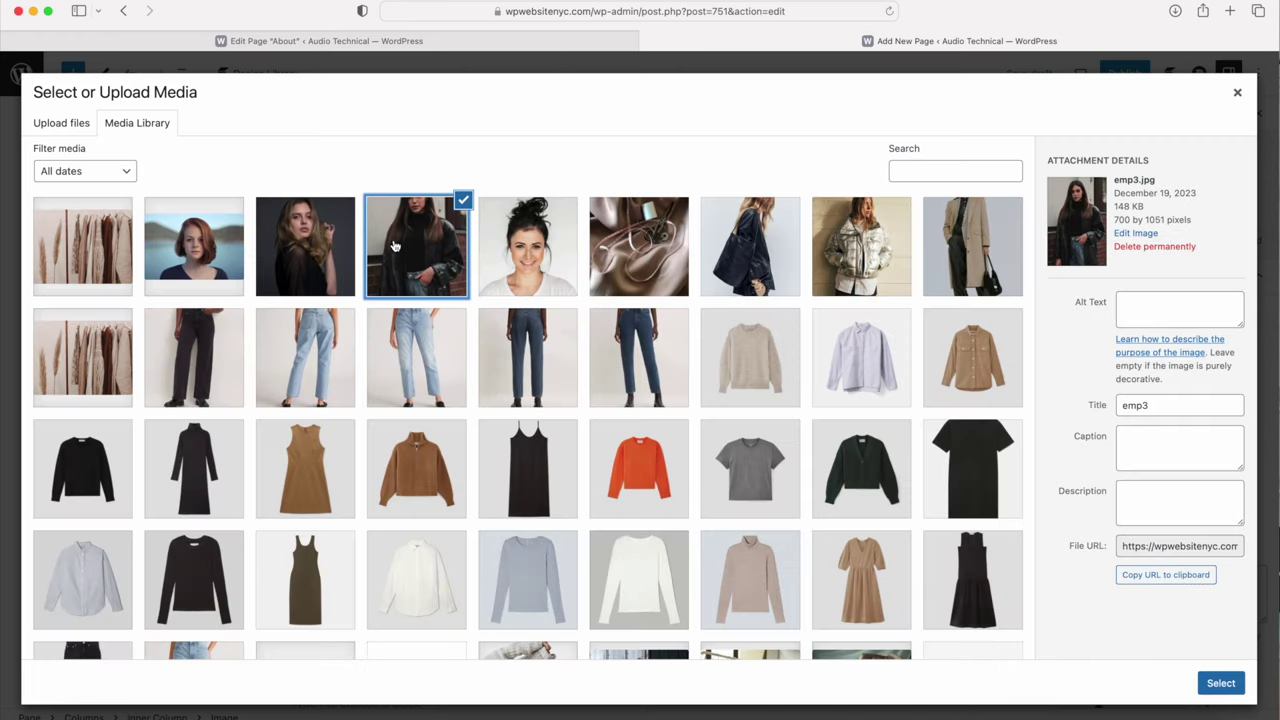
{"action": "left_click", "coordinate": [1218, 683]}
{"action": "left_click", "coordinate": [883, 385]}
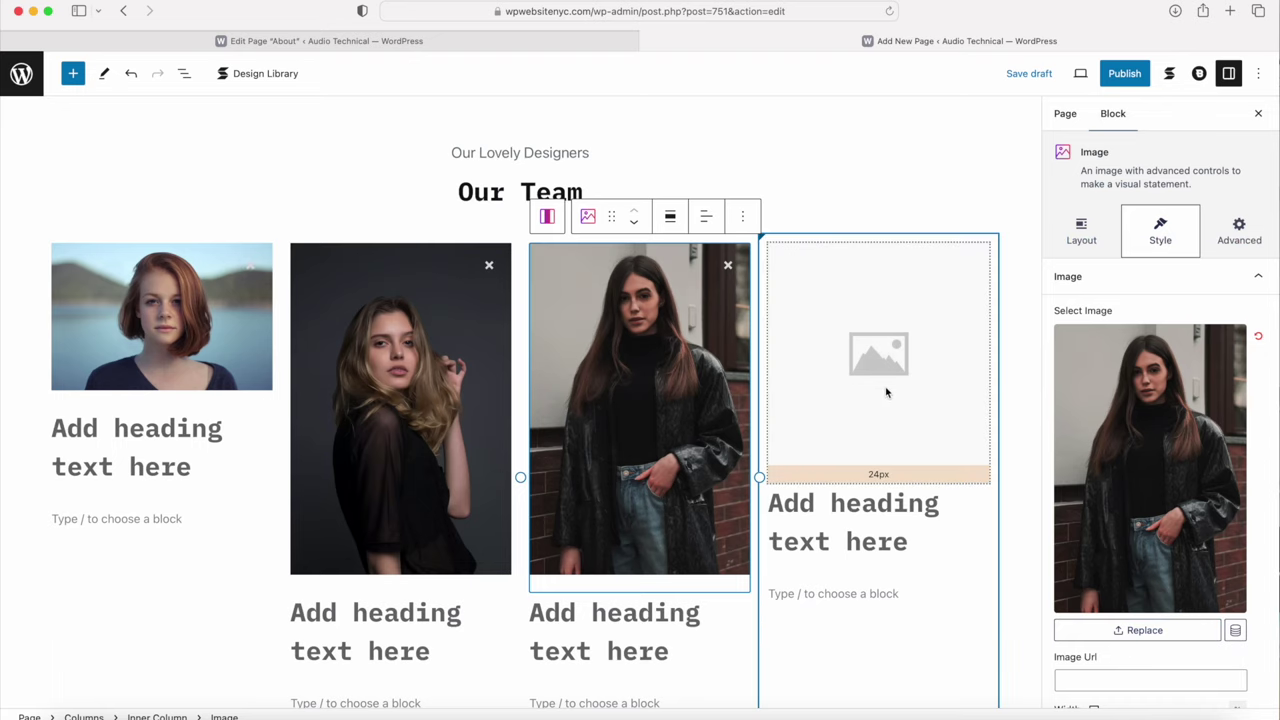
{"action": "left_click", "coordinate": [883, 385]}
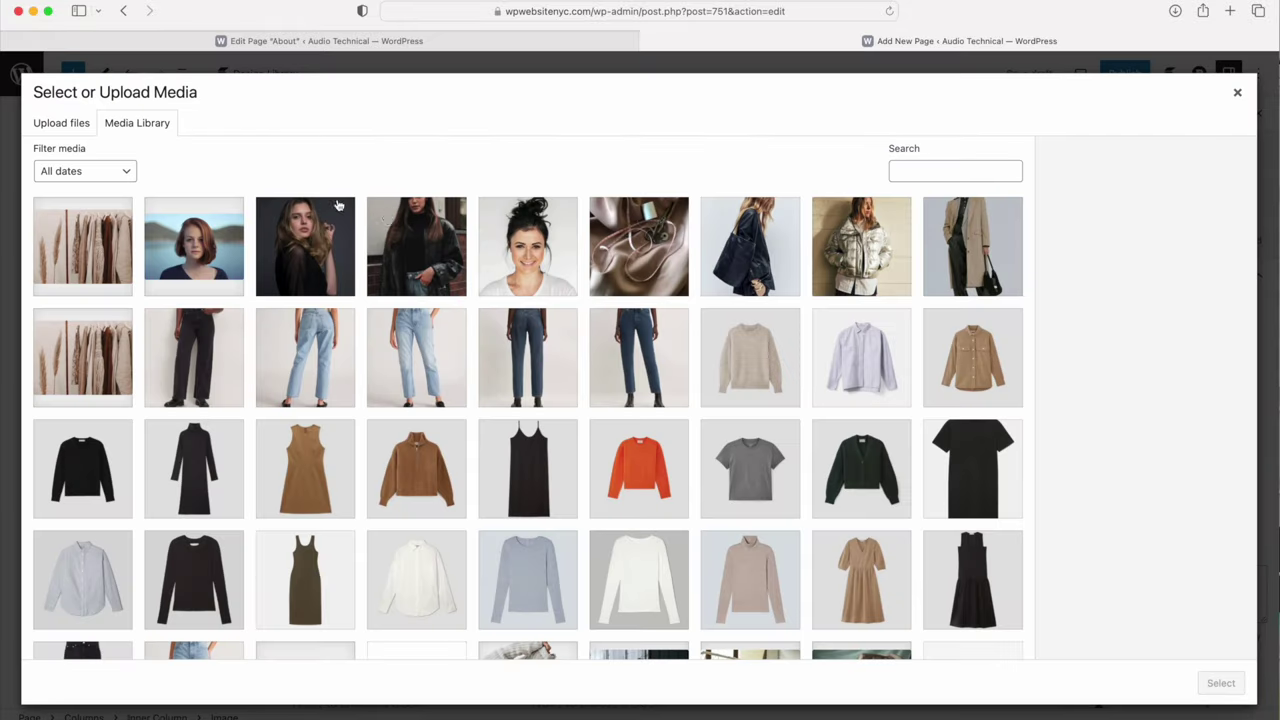
{"action": "left_click", "coordinate": [503, 247]}
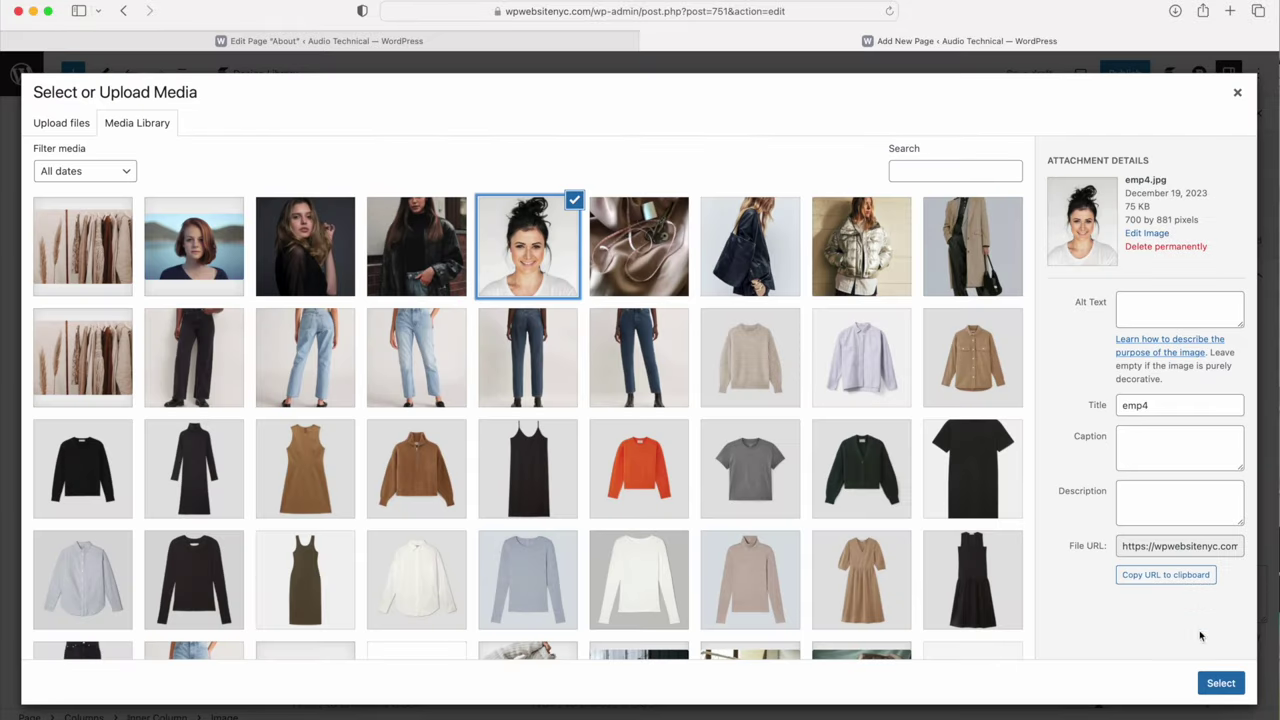
{"action": "left_click", "coordinate": [1218, 684]}
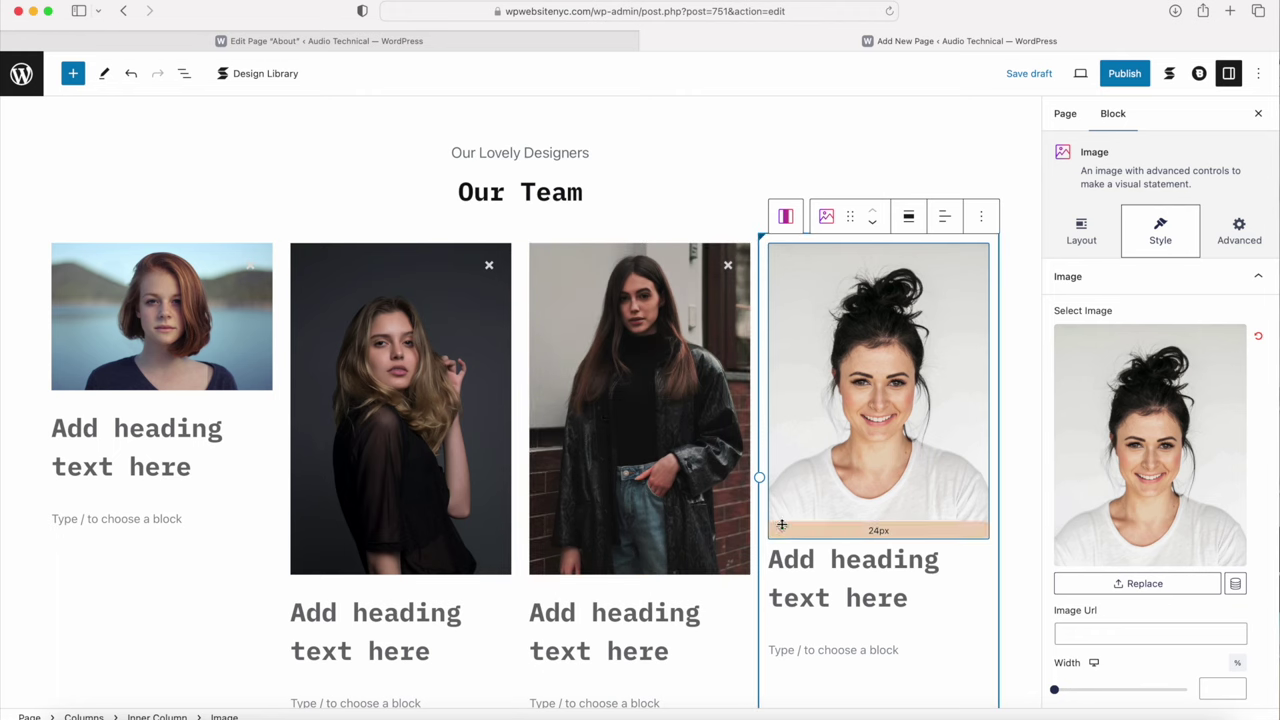
{"action": "left_click", "coordinate": [676, 509]}
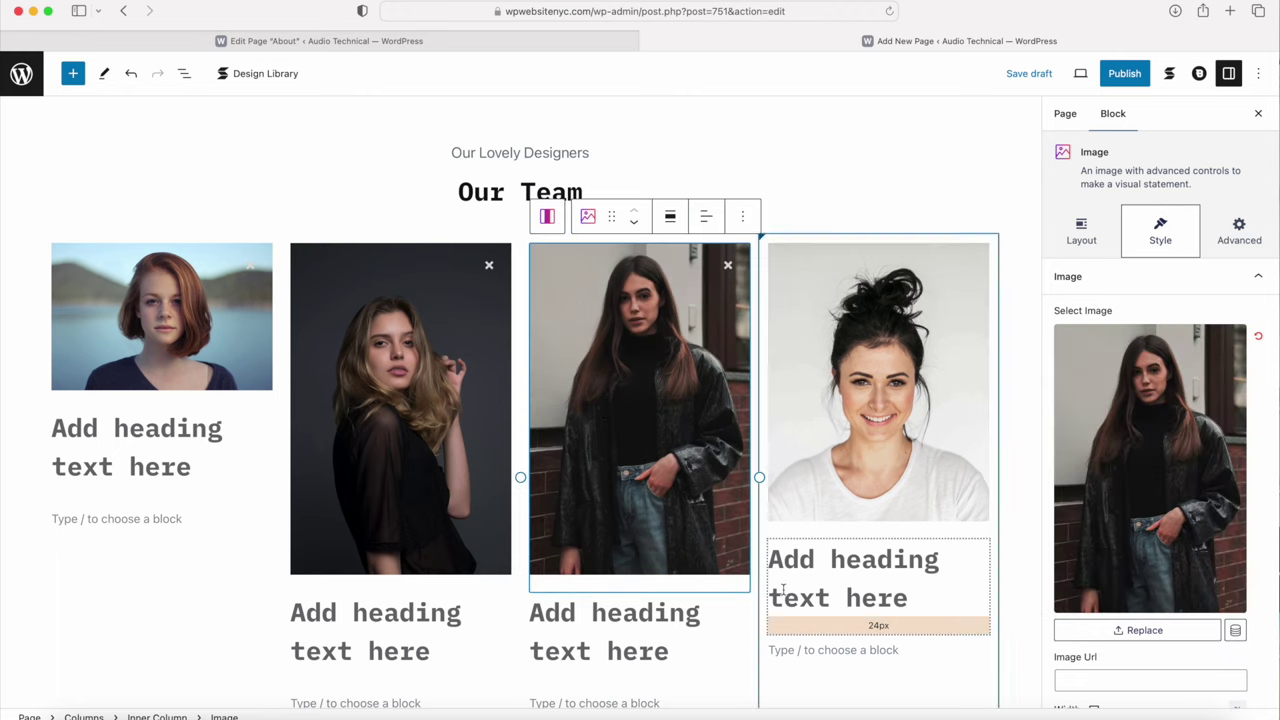
Step: Set the third and second team photos' height to 374 px
{"action": "scroll", "coordinate": [1128, 412], "scroll_direction": "down", "scroll_amount": 5}
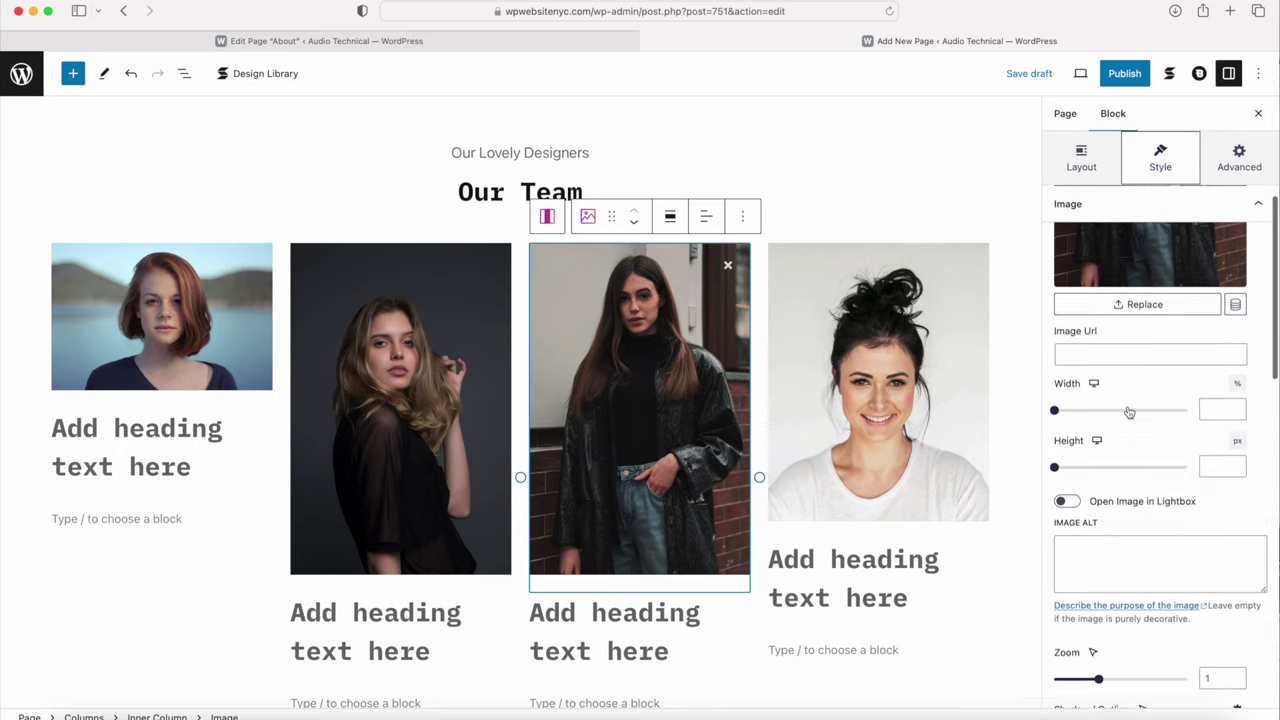
{"action": "left_click_drag", "start_coordinate": [1058, 432], "coordinate": [1105, 459]}
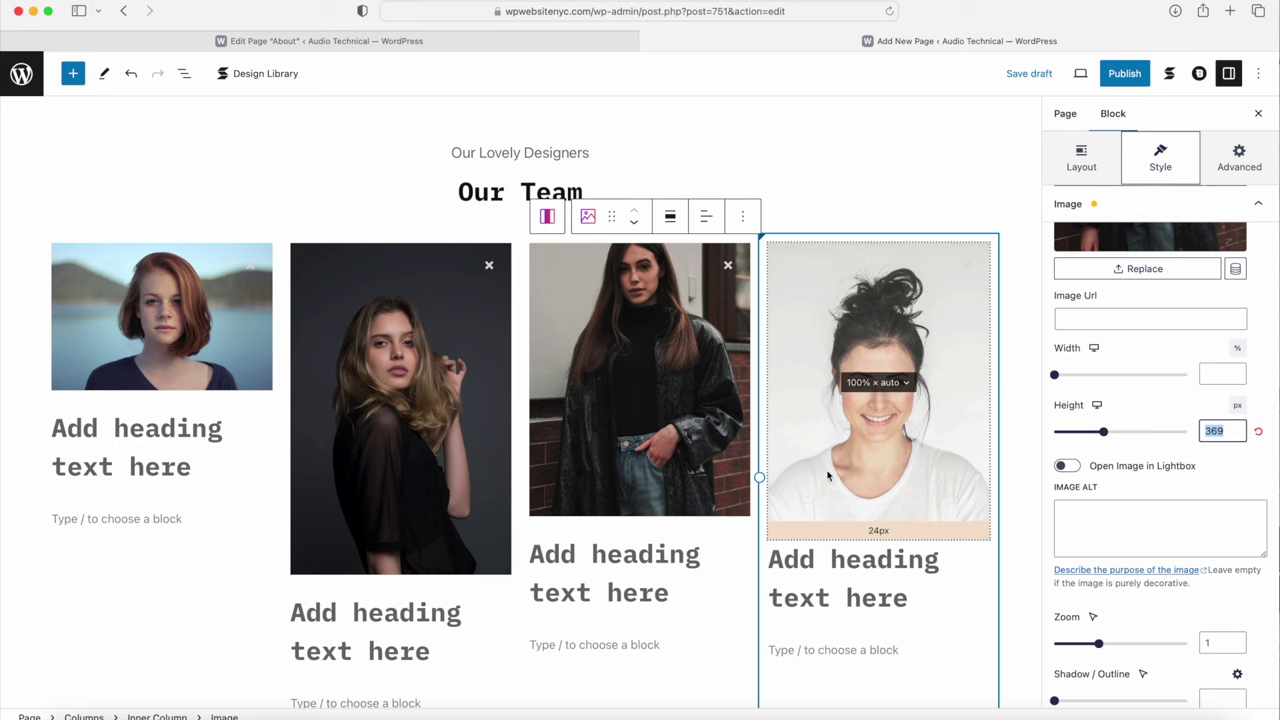
{"action": "left_click_drag", "start_coordinate": [1103, 436], "coordinate": [1106, 432]}
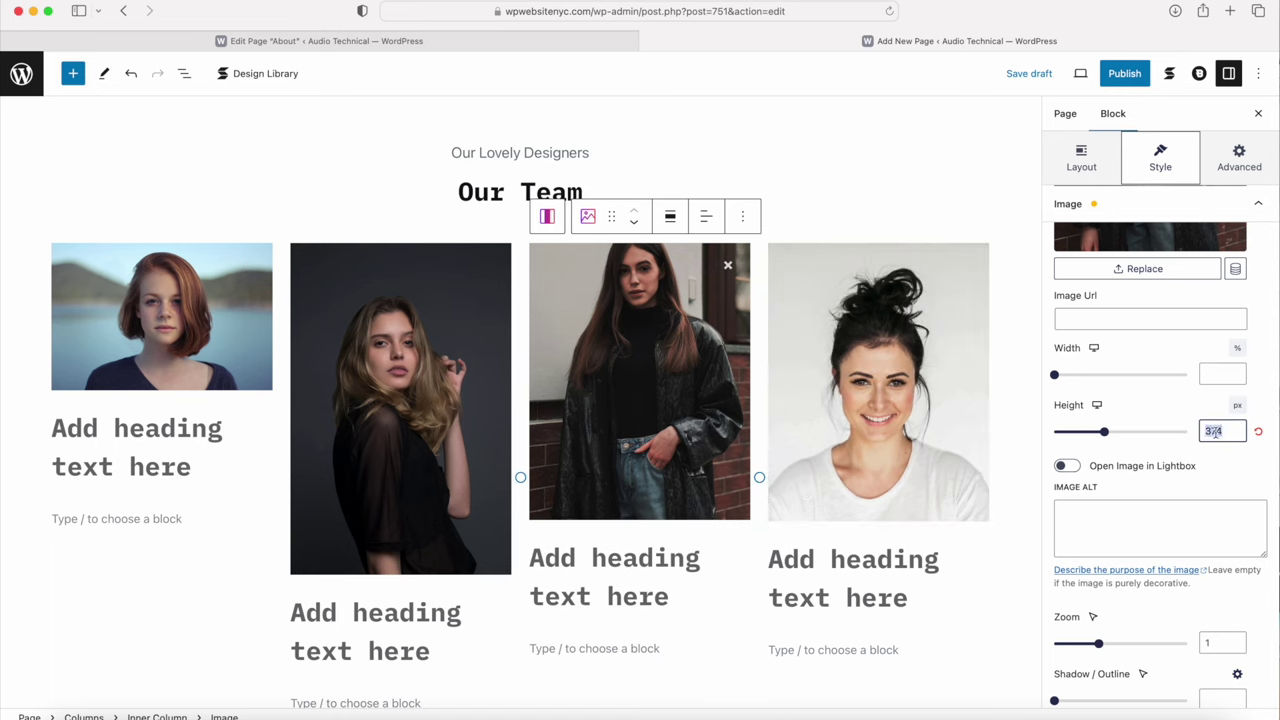
{"action": "left_click", "coordinate": [374, 392]}
{"action": "scroll", "coordinate": [1160, 454], "scroll_direction": "down", "scroll_amount": 4}
{"action": "left_click", "coordinate": [1221, 295]}
{"action": "type", "text": "374"}
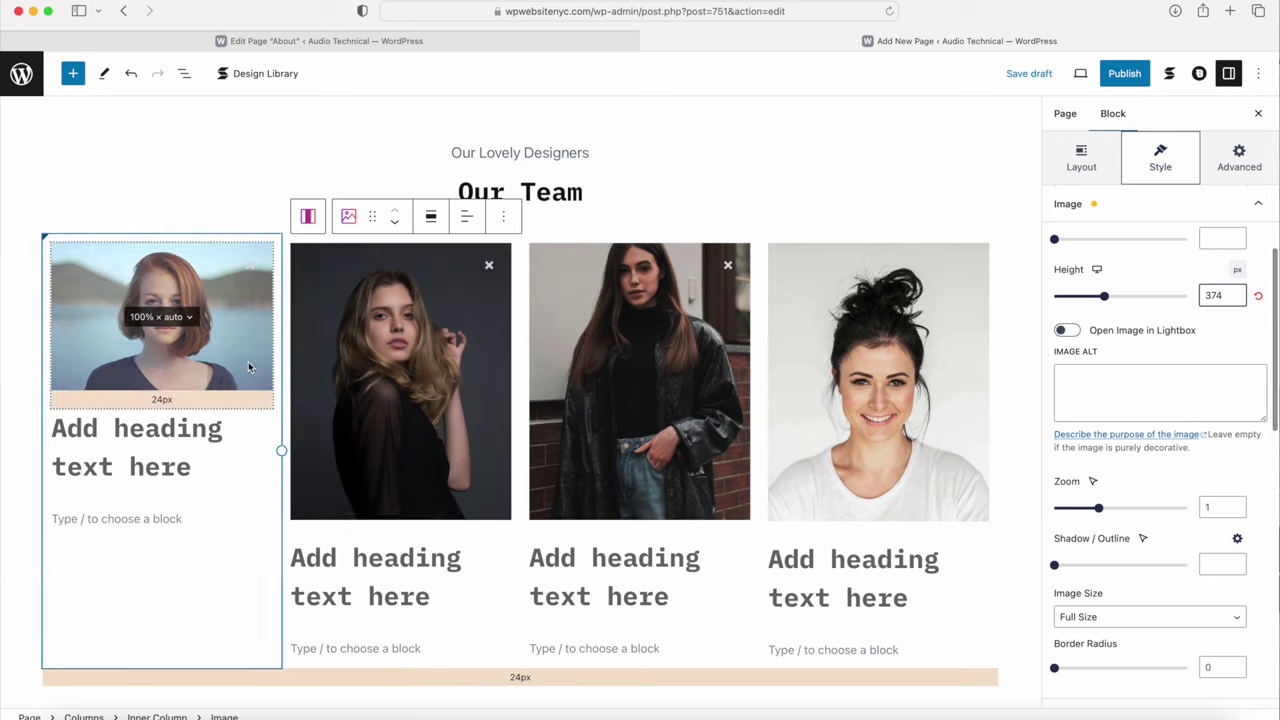
Step: Set the first team photo's height to 374 px and save the draft
{"action": "left_click", "coordinate": [232, 314]}
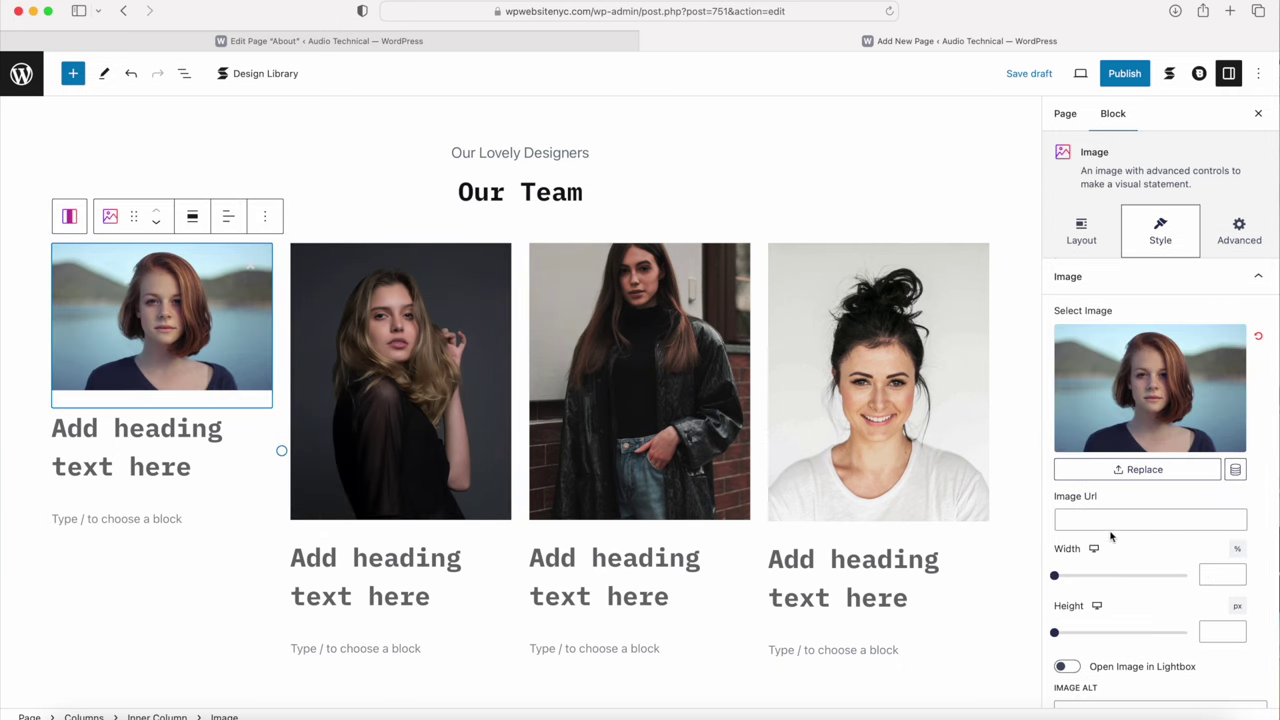
{"action": "scroll", "coordinate": [1110, 535], "scroll_direction": "down", "scroll_amount": 3}
{"action": "left_click", "coordinate": [1222, 471]}
{"action": "type", "text": "374"}
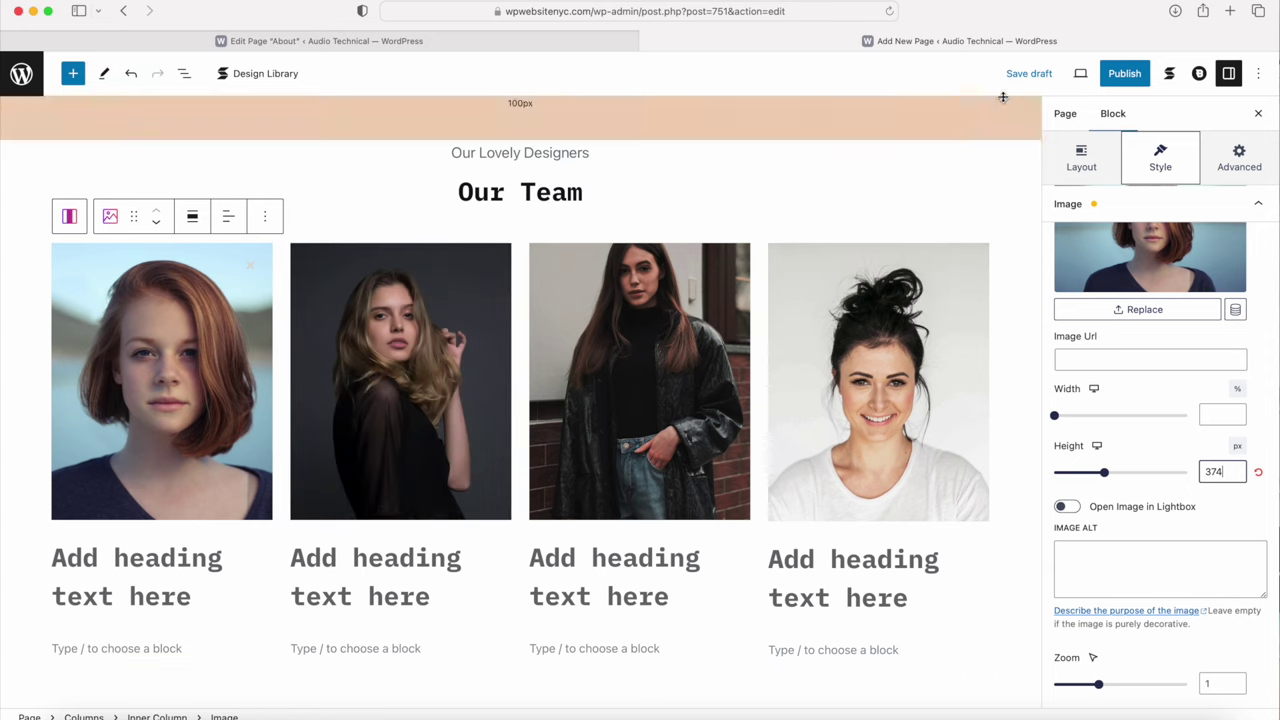
{"action": "left_click", "coordinate": [1030, 75]}
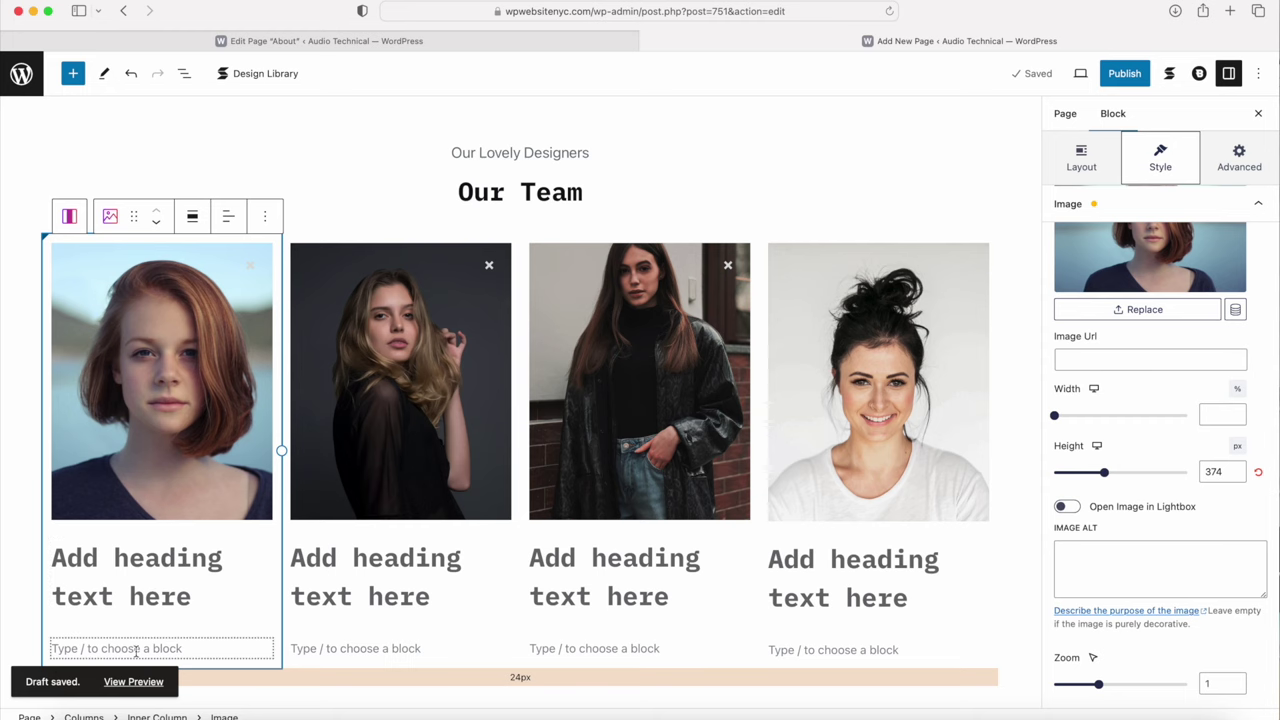
Step: Copy the first team member's name from the About page into the first column's heading
{"action": "left_click", "coordinate": [403, 41]}
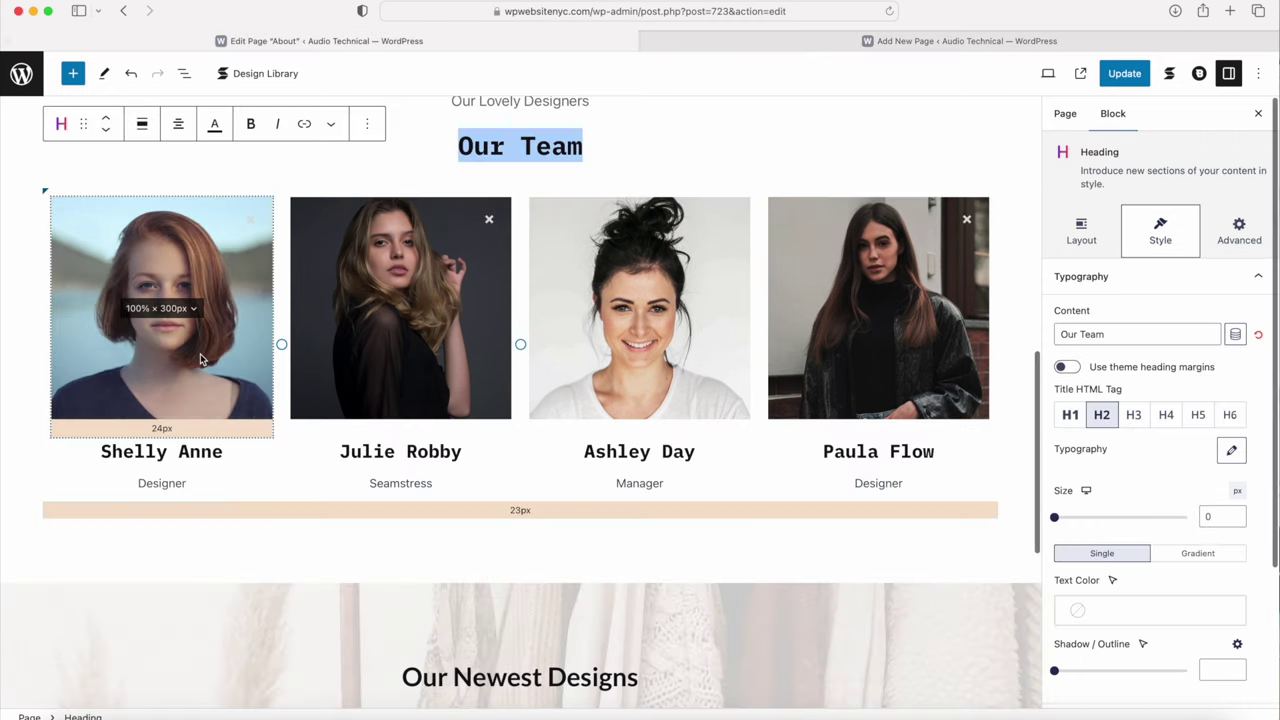
{"action": "left_click_drag", "start_coordinate": [222, 452], "coordinate": [100, 449]}
{"action": "key", "text": "super+c"}
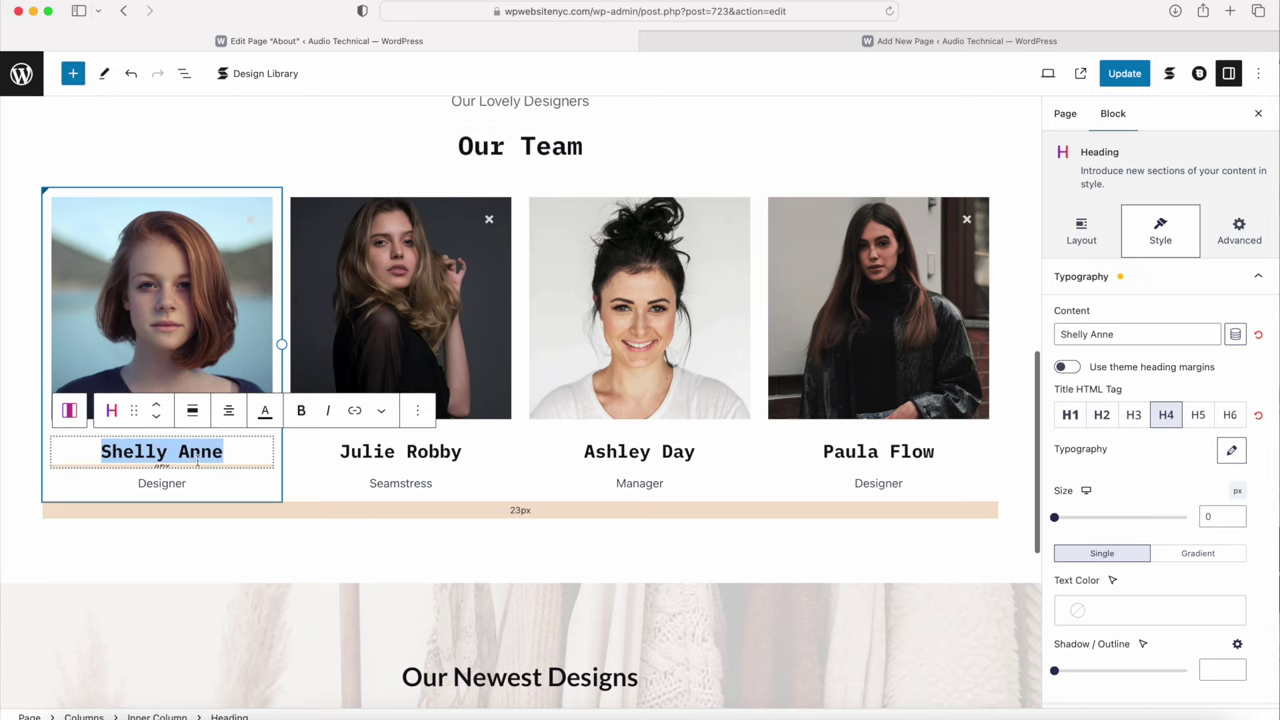
{"action": "left_click", "coordinate": [684, 47]}
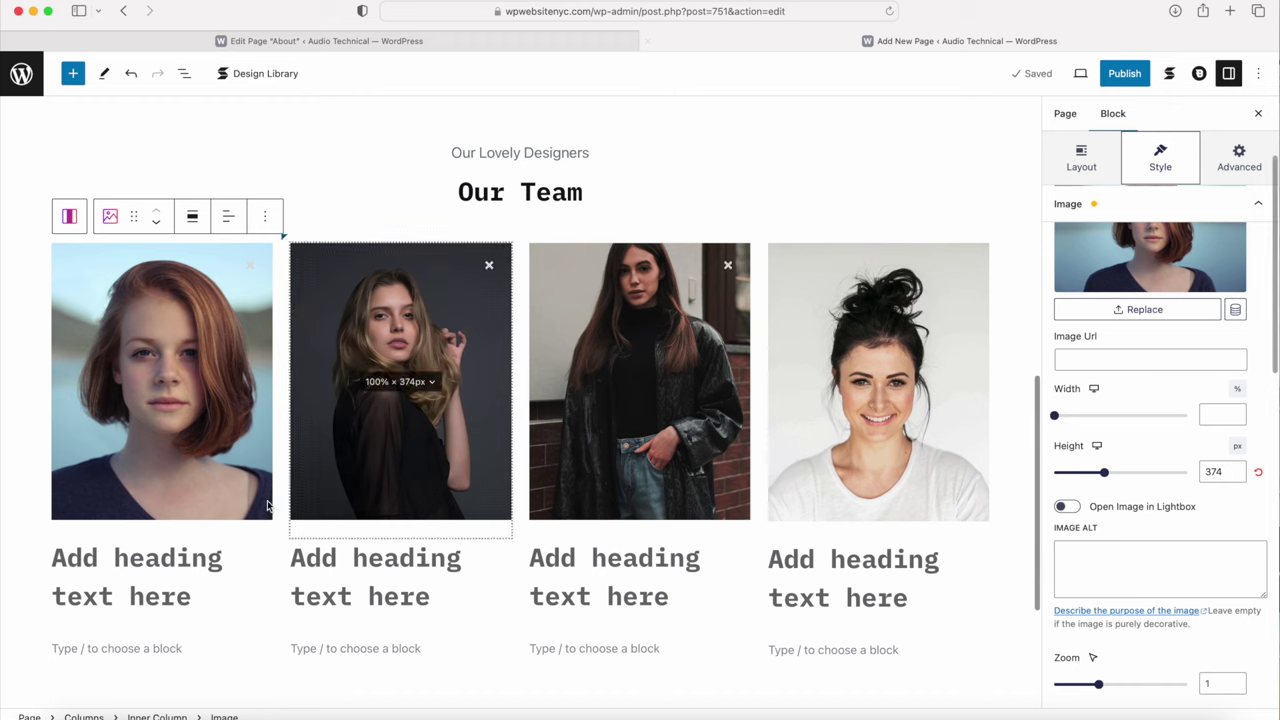
{"action": "left_click", "coordinate": [140, 574]}
{"action": "key", "text": "super+v"}
Step: Add a 'Designer' subtitle under the first name and tighten the gap above it
{"action": "left_click", "coordinate": [138, 608]}
{"action": "type", "text": "Designer"}
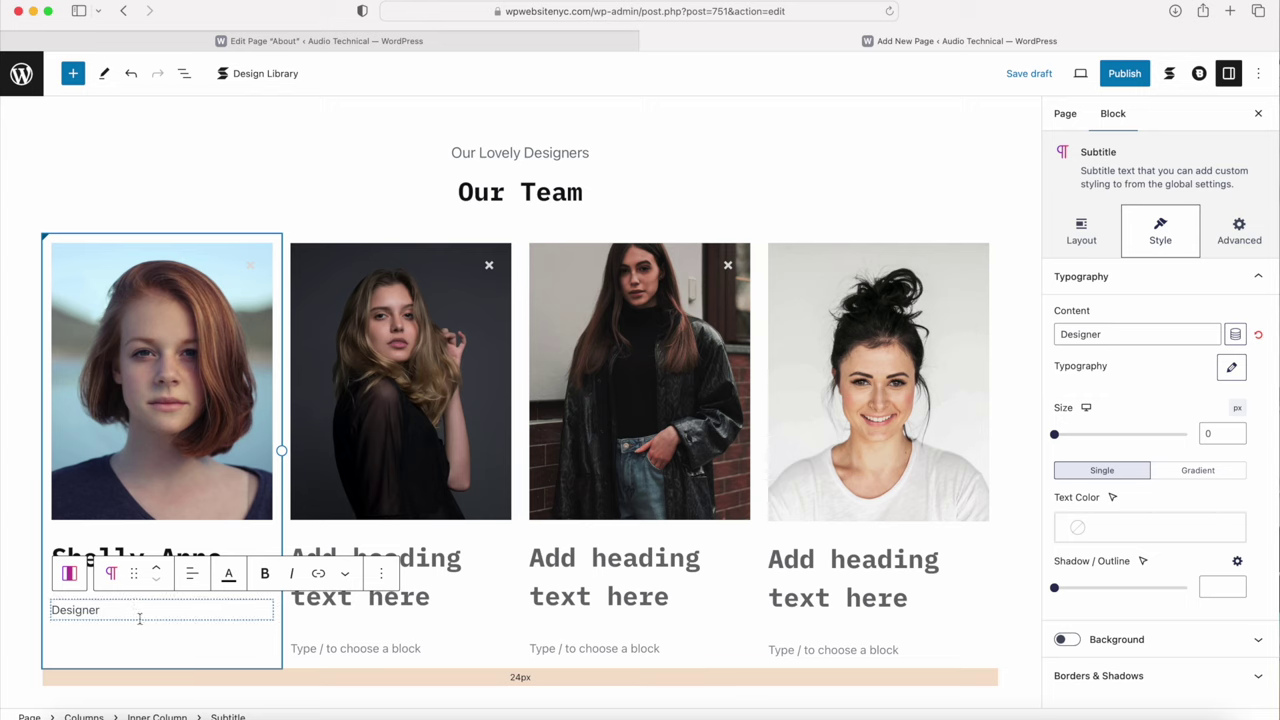
{"action": "left_click", "coordinate": [145, 651]}
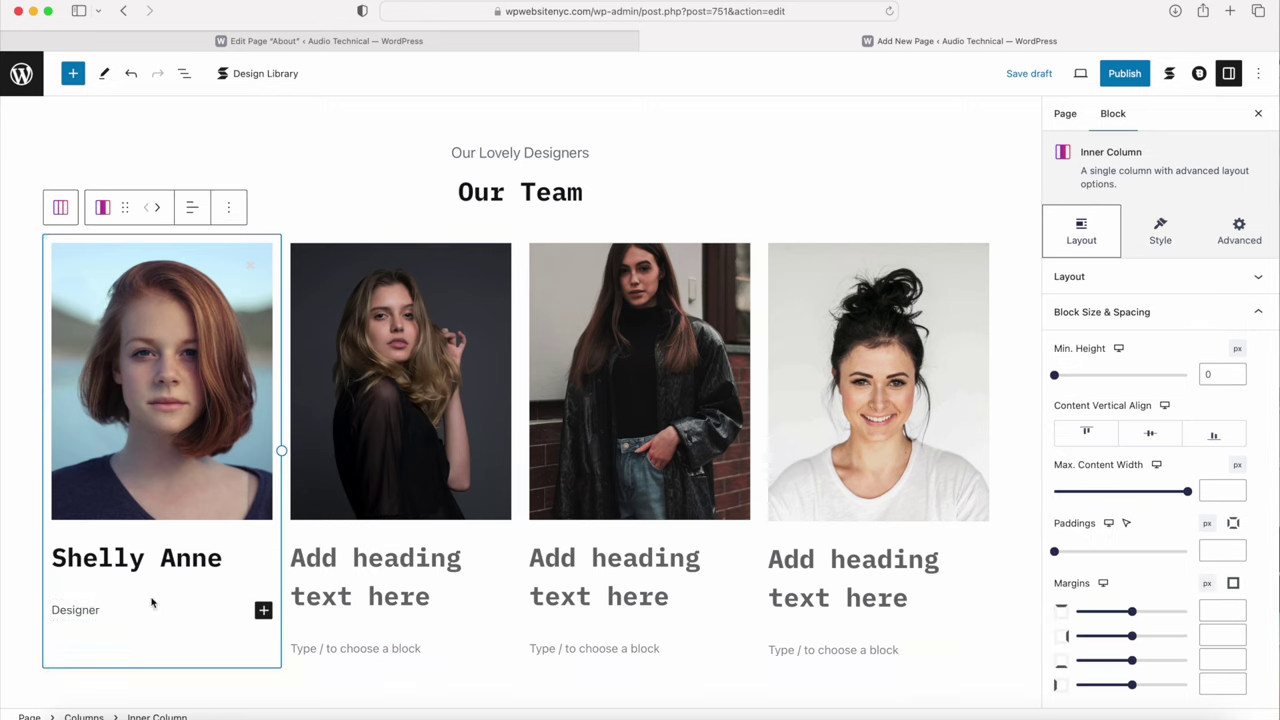
{"action": "left_click_drag", "start_coordinate": [153, 590], "coordinate": [174, 580]}
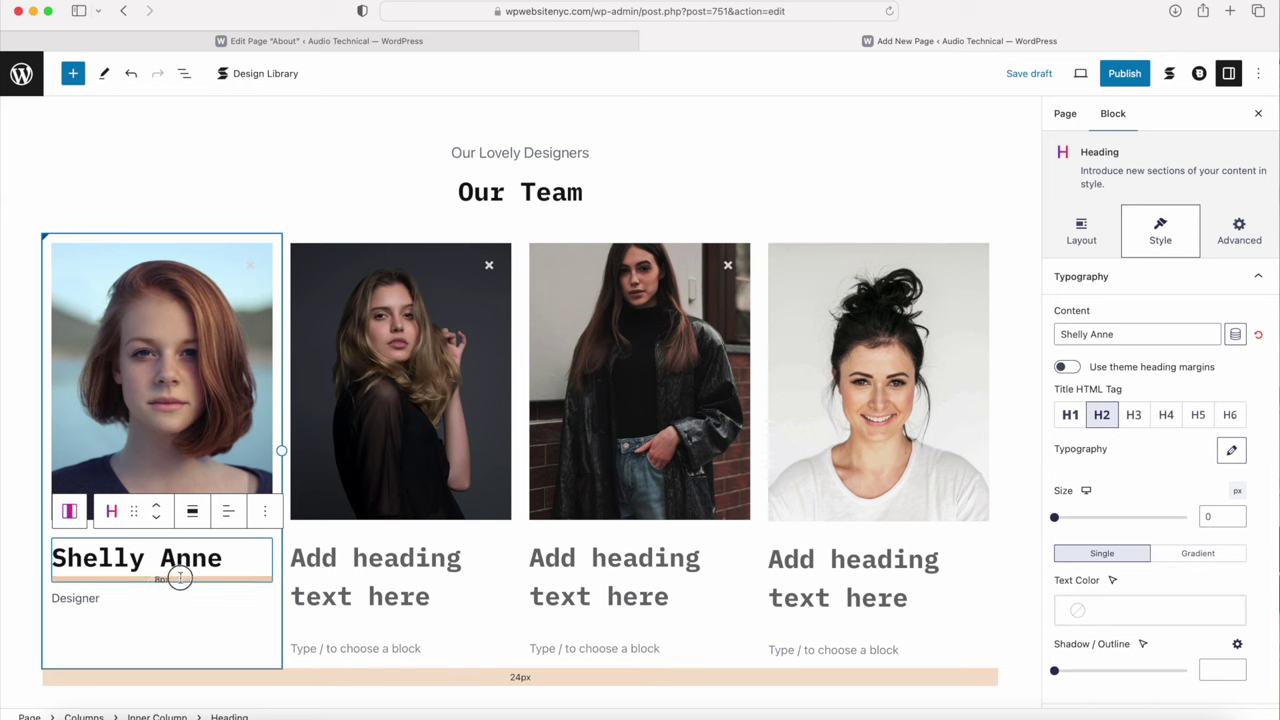
Step: Center-align the first member's name heading and the Designer subtitle
{"action": "left_click", "coordinate": [93, 553]}
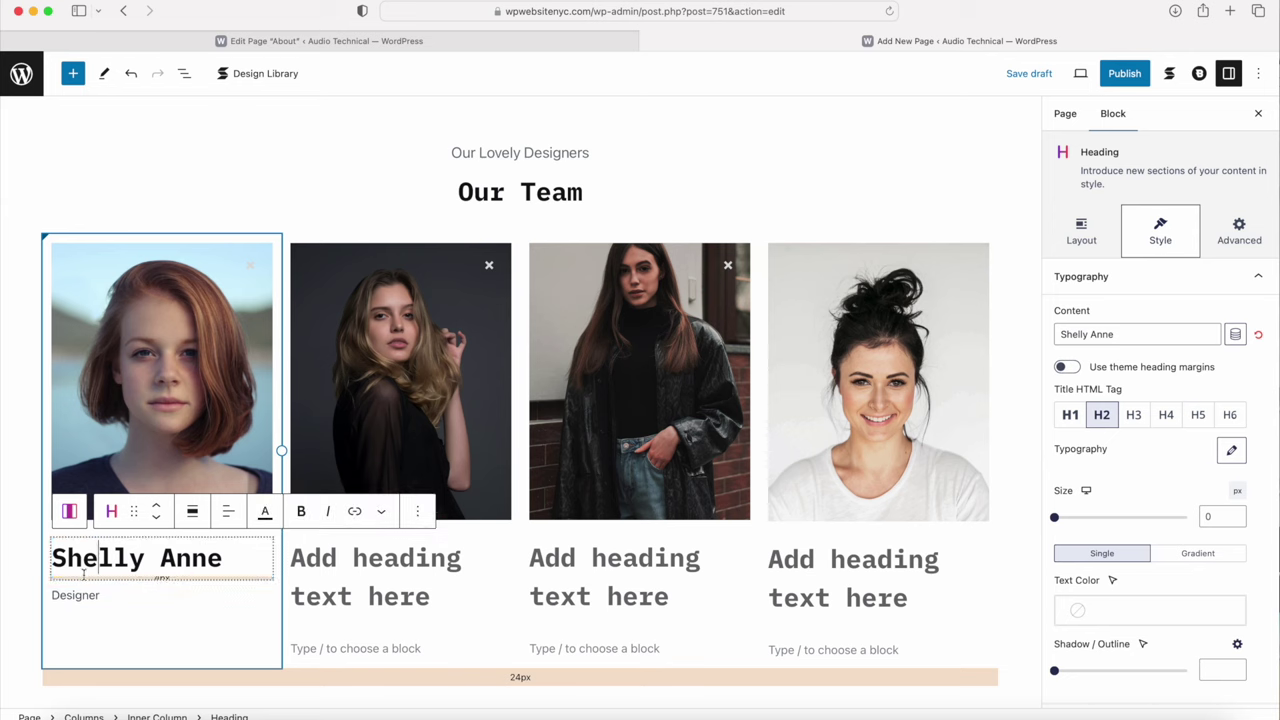
{"action": "left_click", "coordinate": [1082, 222]}
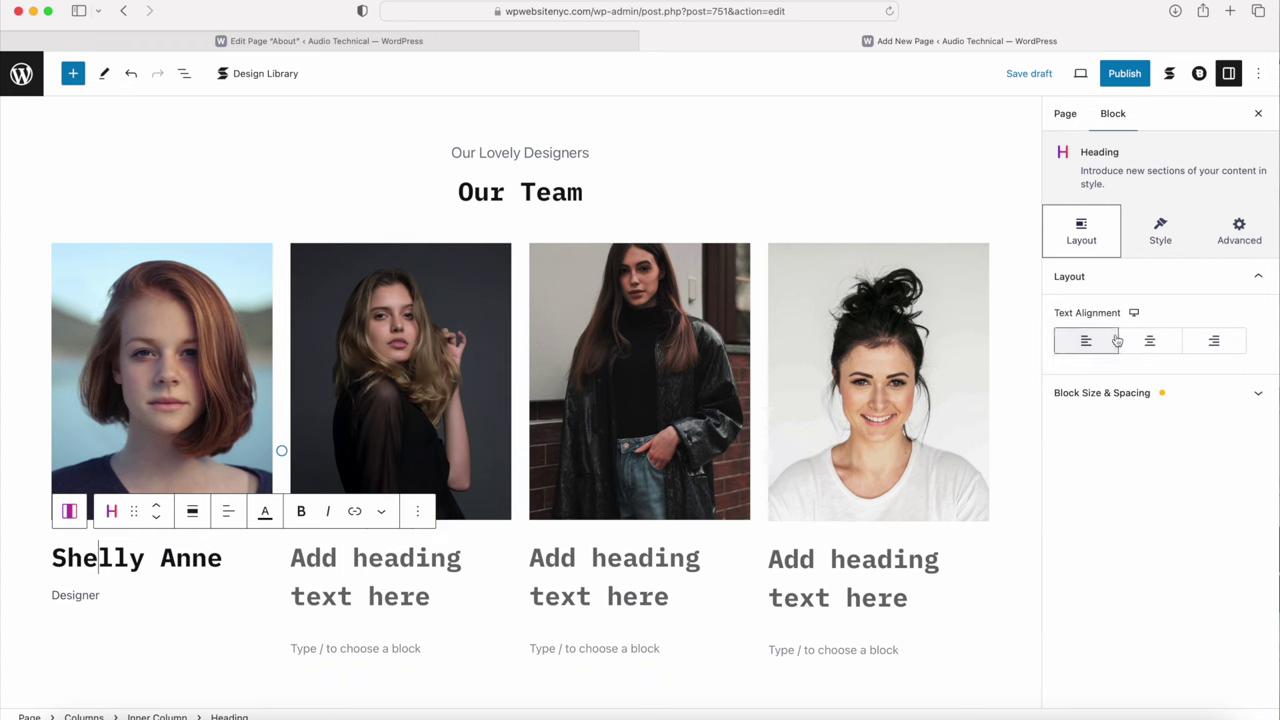
{"action": "left_click", "coordinate": [1150, 341]}
{"action": "left_click", "coordinate": [120, 595]}
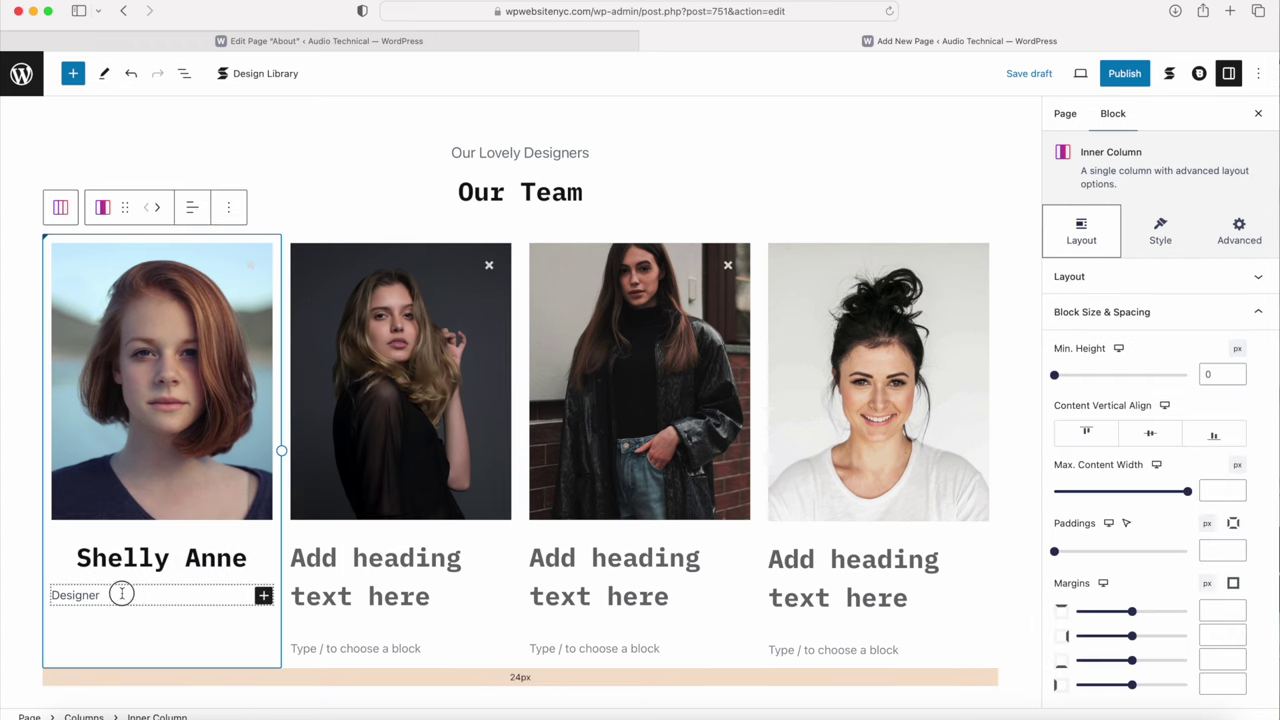
{"action": "left_click", "coordinate": [120, 595]}
{"action": "left_click", "coordinate": [1147, 339]}
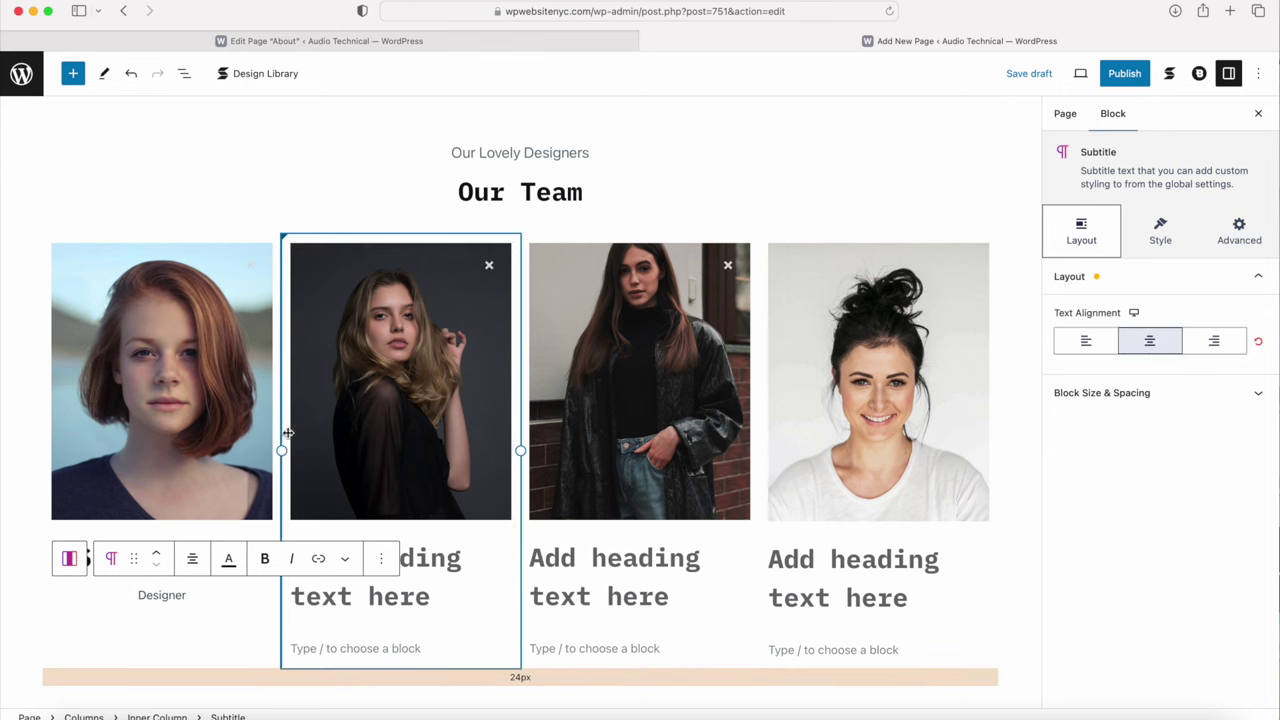
{"action": "scroll", "coordinate": [312, 447], "scroll_direction": "down", "scroll_amount": 5}
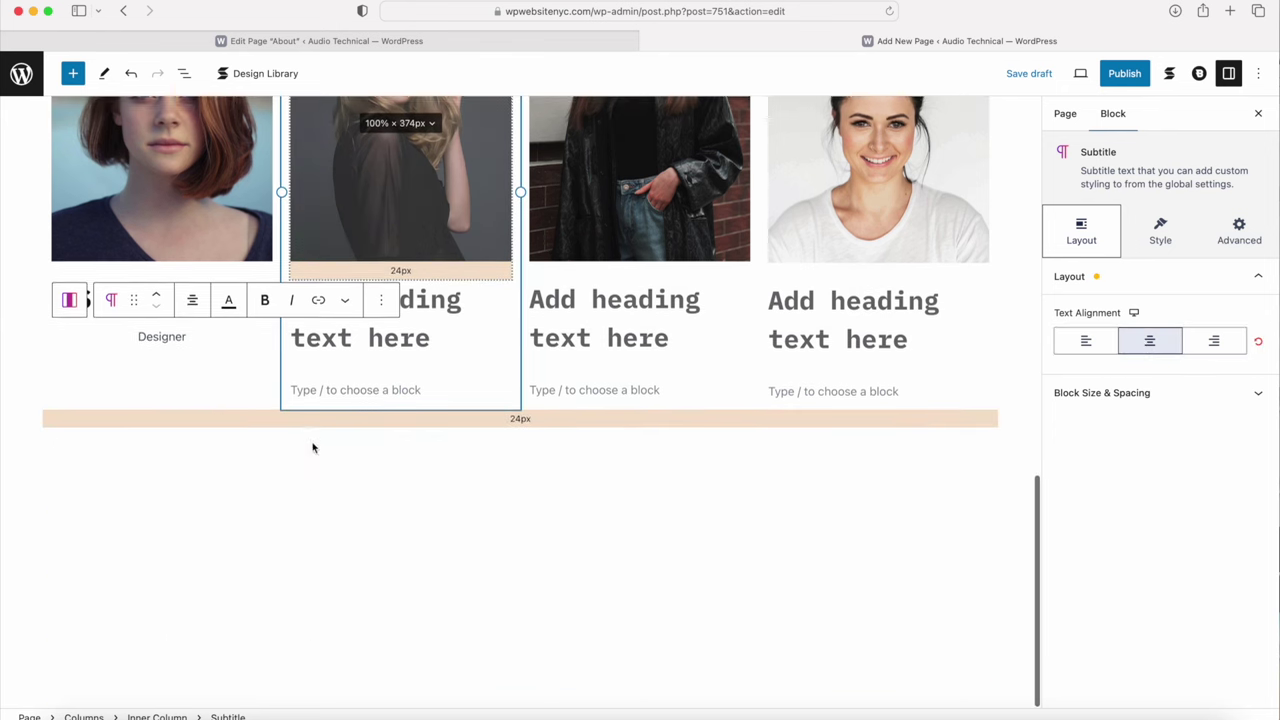
{"action": "left_click", "coordinate": [220, 531]}
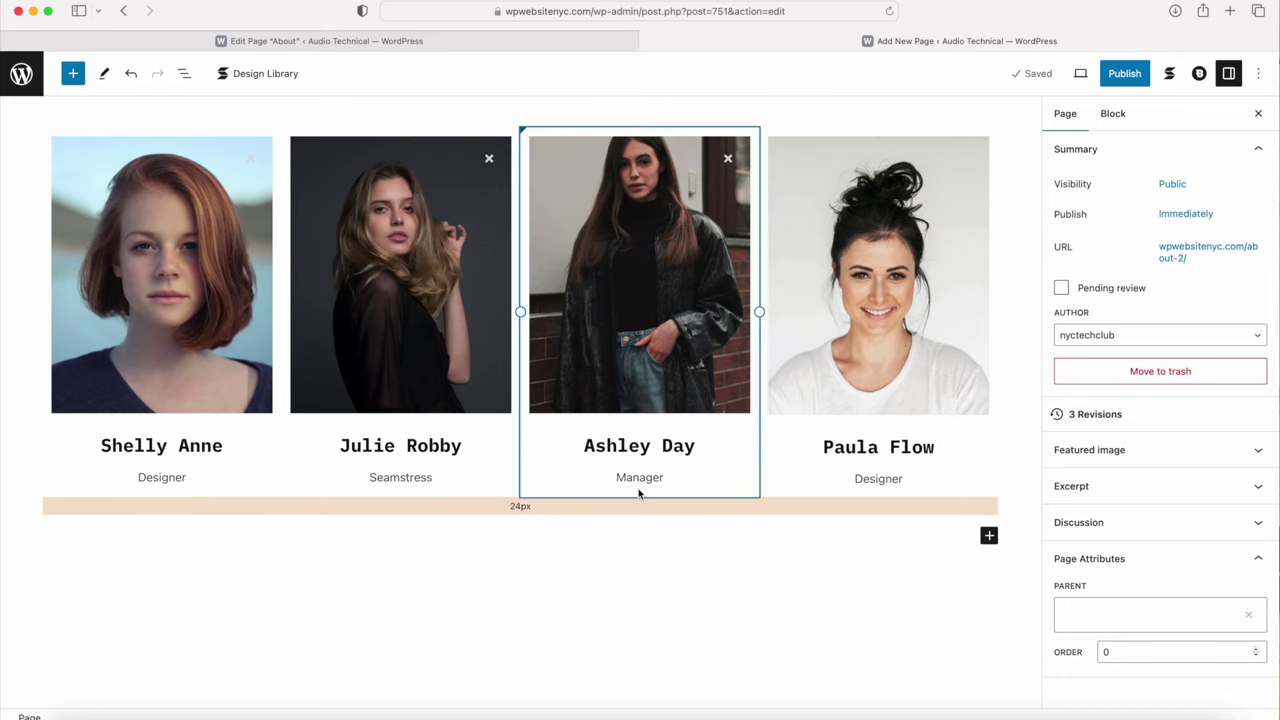
Step: Set the team member's name heading Title HTML Tag to H4
{"action": "left_click", "coordinate": [654, 448]}
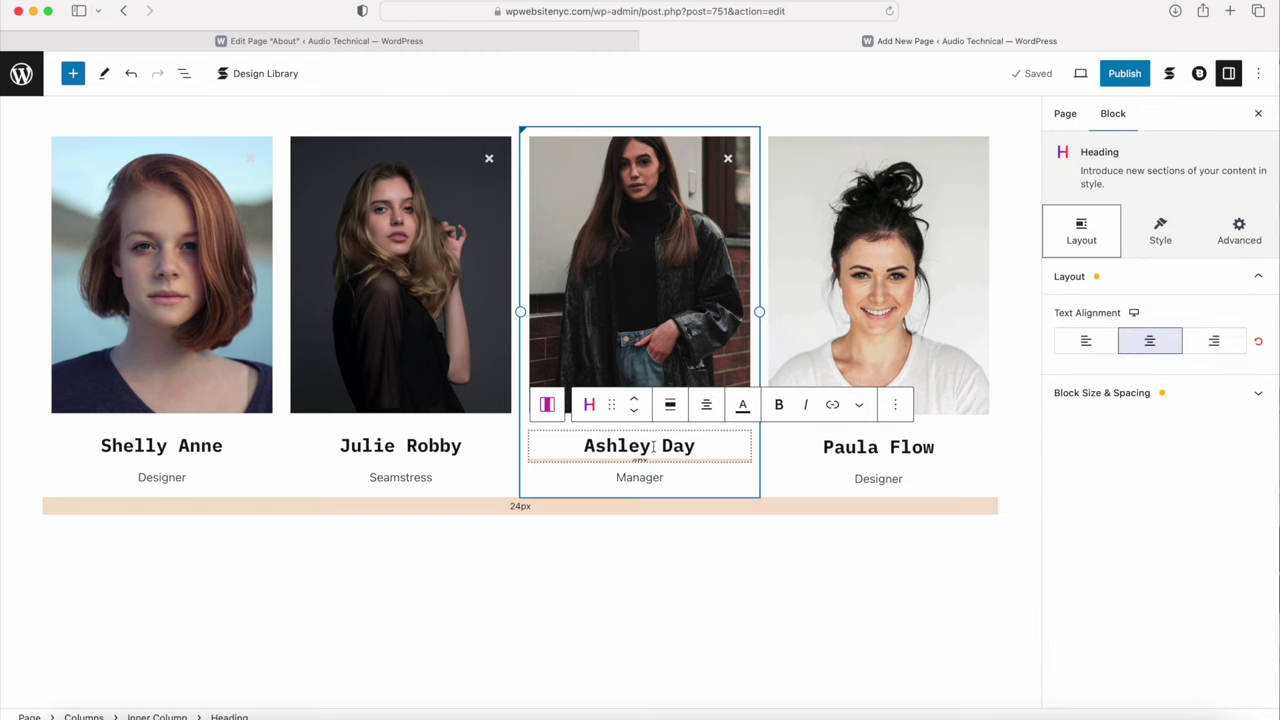
{"action": "left_click", "coordinate": [1172, 240]}
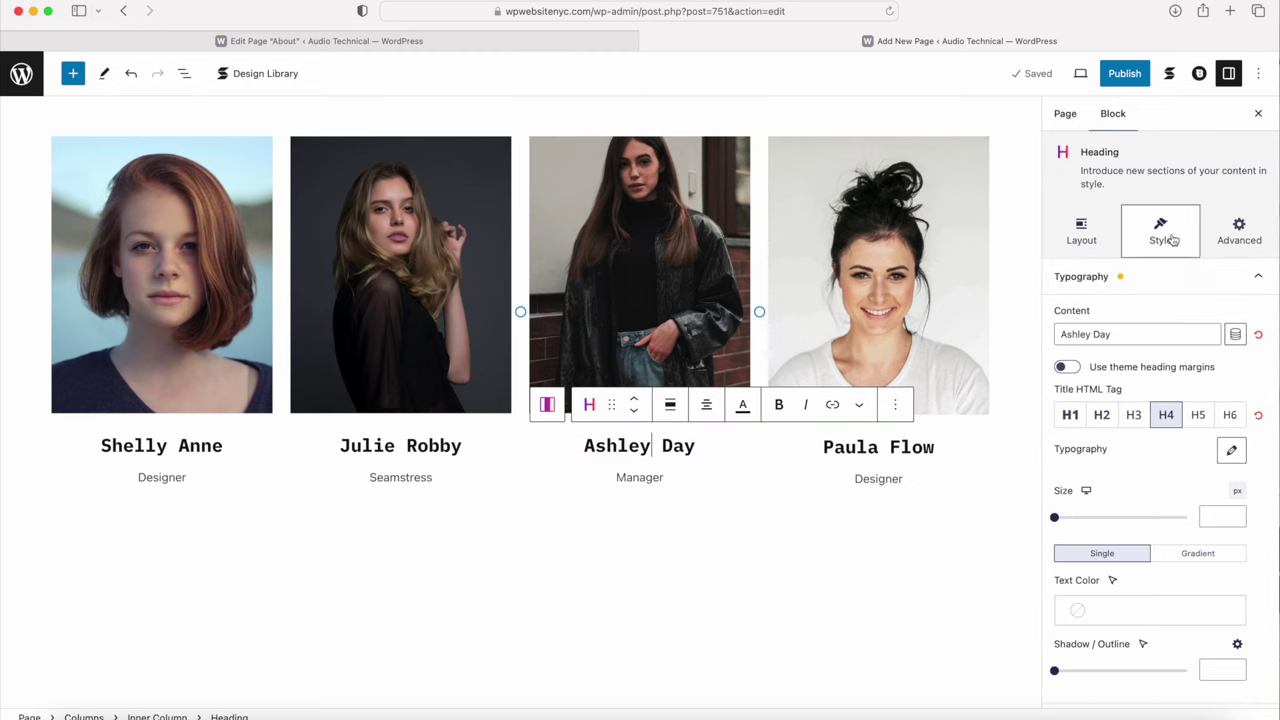
{"action": "left_click", "coordinate": [1167, 416]}
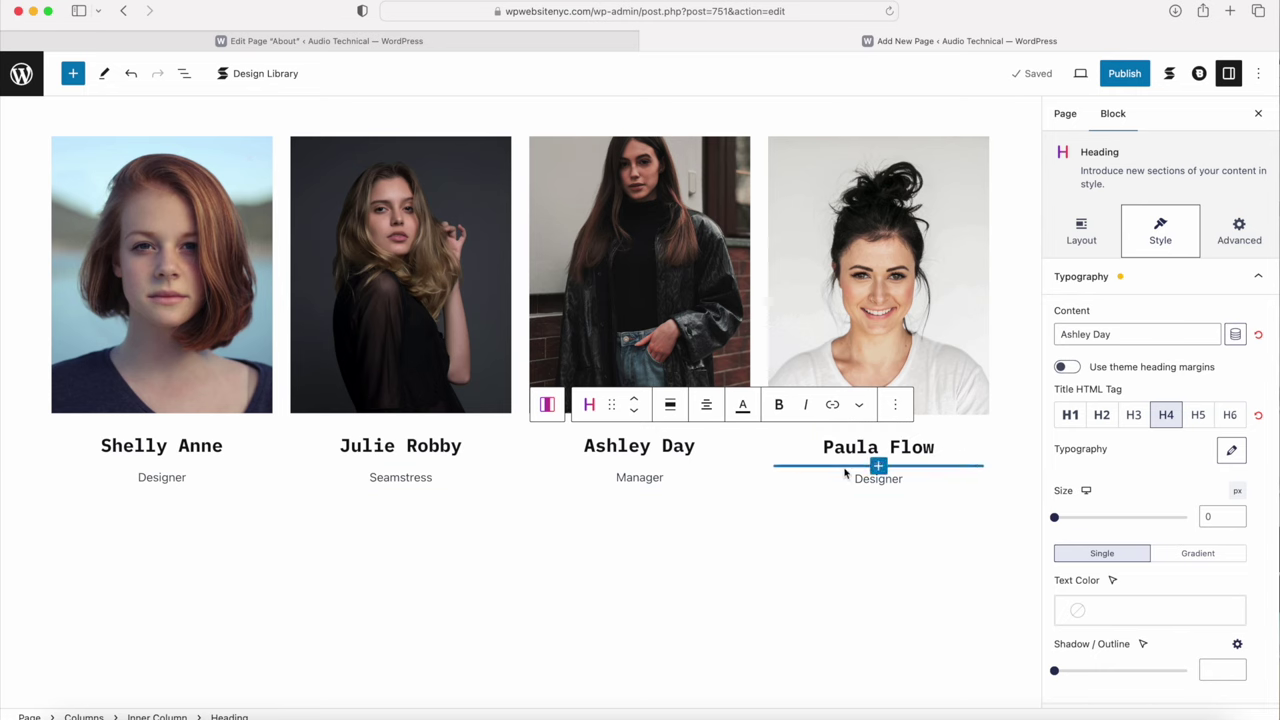
{"action": "scroll", "coordinate": [720, 584], "scroll_direction": "down", "scroll_amount": 2}
Step: Open the blue + block inserter beneath the four-column team row
{"action": "left_click", "coordinate": [470, 568]}
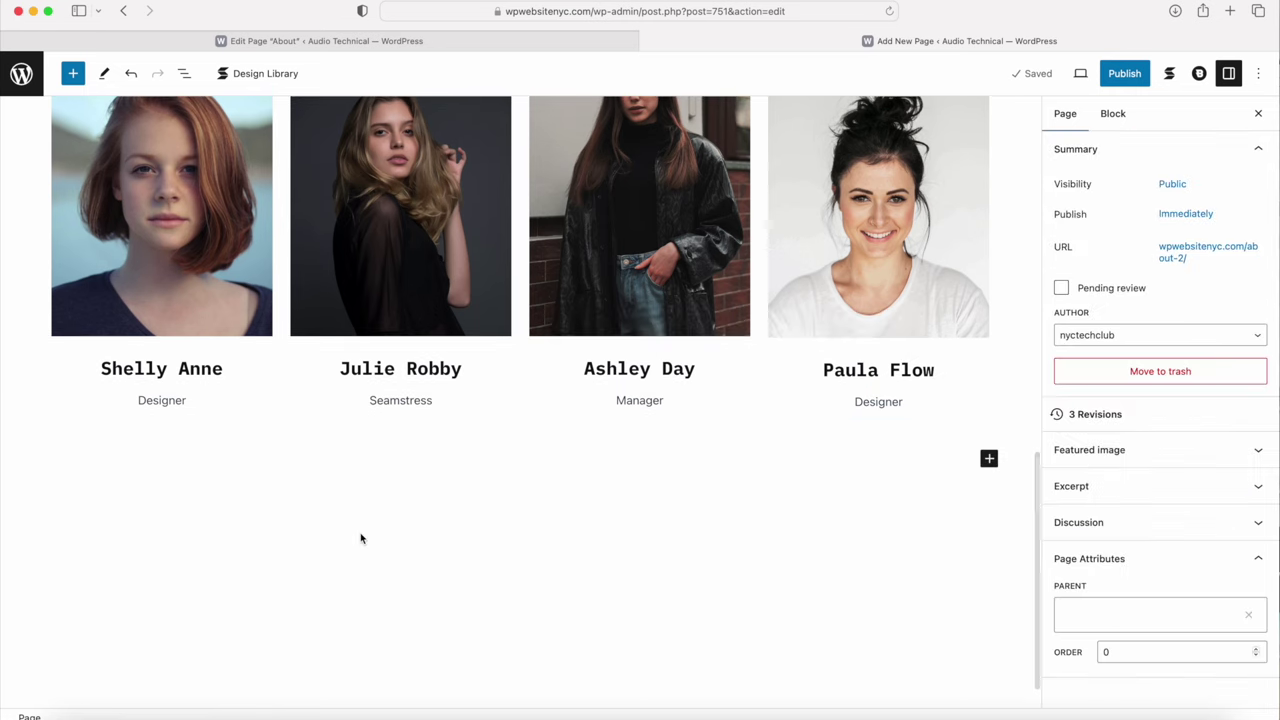
{"action": "scroll", "coordinate": [390, 540], "scroll_direction": "up", "scroll_amount": 10}
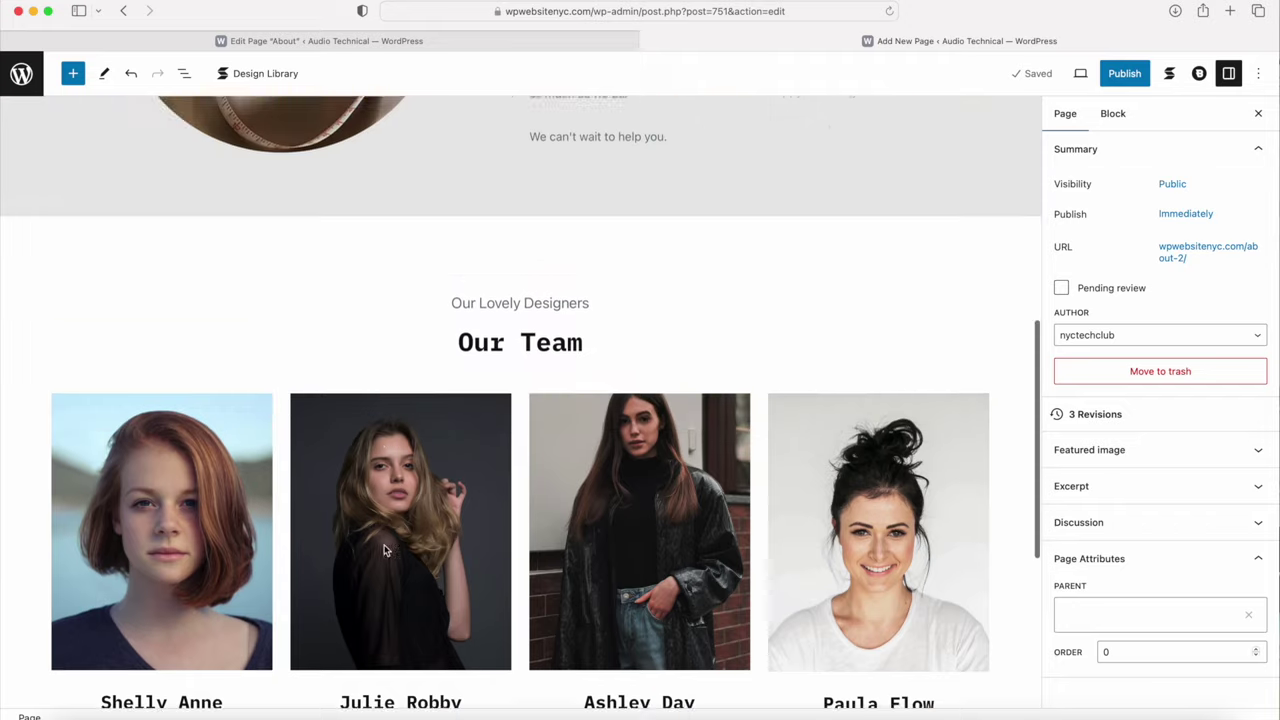
{"action": "scroll", "coordinate": [427, 553], "scroll_direction": "down", "scroll_amount": 6}
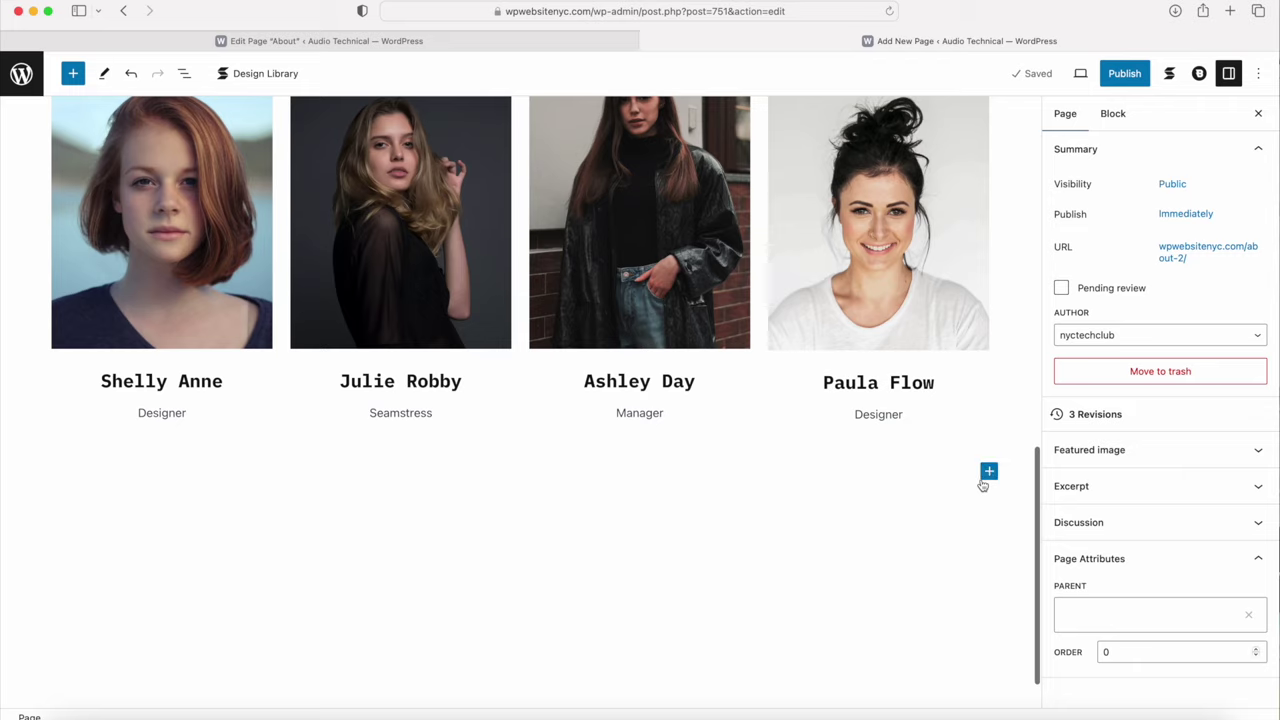
{"action": "scroll", "coordinate": [983, 485], "scroll_direction": "up", "scroll_amount": 2}
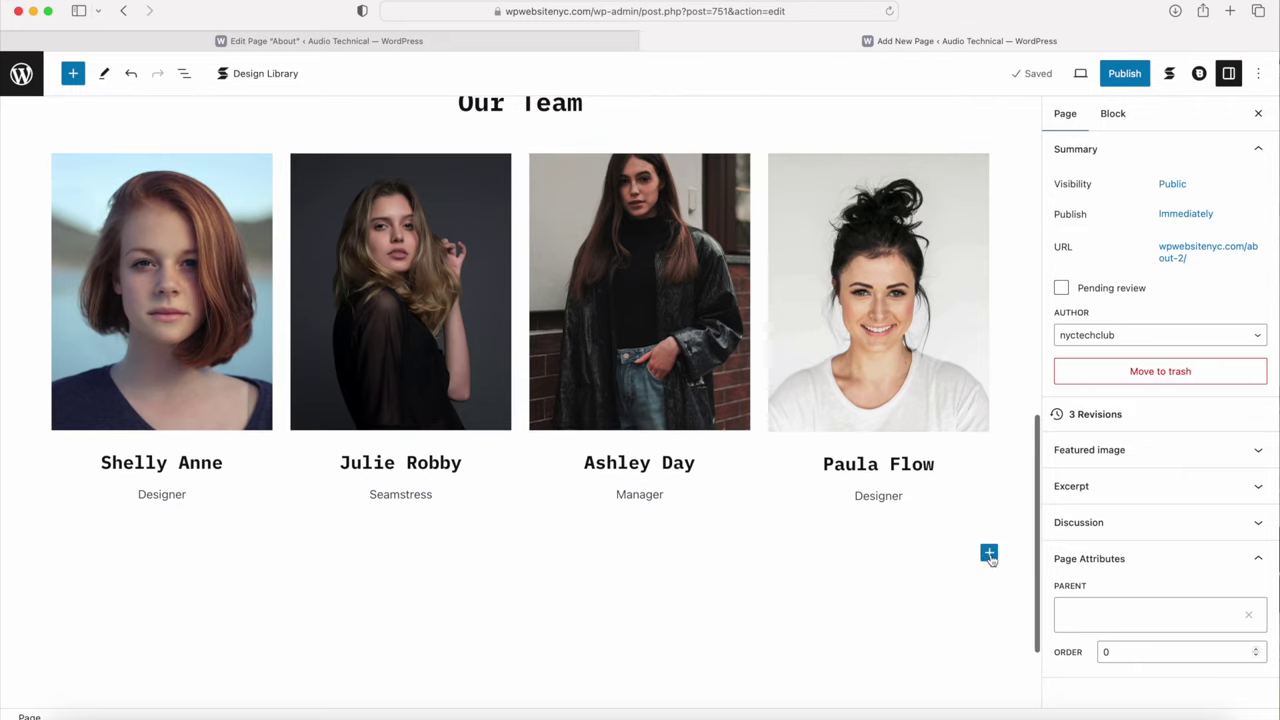
{"action": "left_click", "coordinate": [989, 554]}
{"action": "scroll", "coordinate": [990, 600], "scroll_direction": "down", "scroll_amount": 3}
{"action": "scroll", "coordinate": [1000, 634], "scroll_direction": "up", "scroll_amount": 3}
Step: Add a 75px Spacer and move it above the Our Lovely Designers heading
{"action": "type", "text": "spacer"}
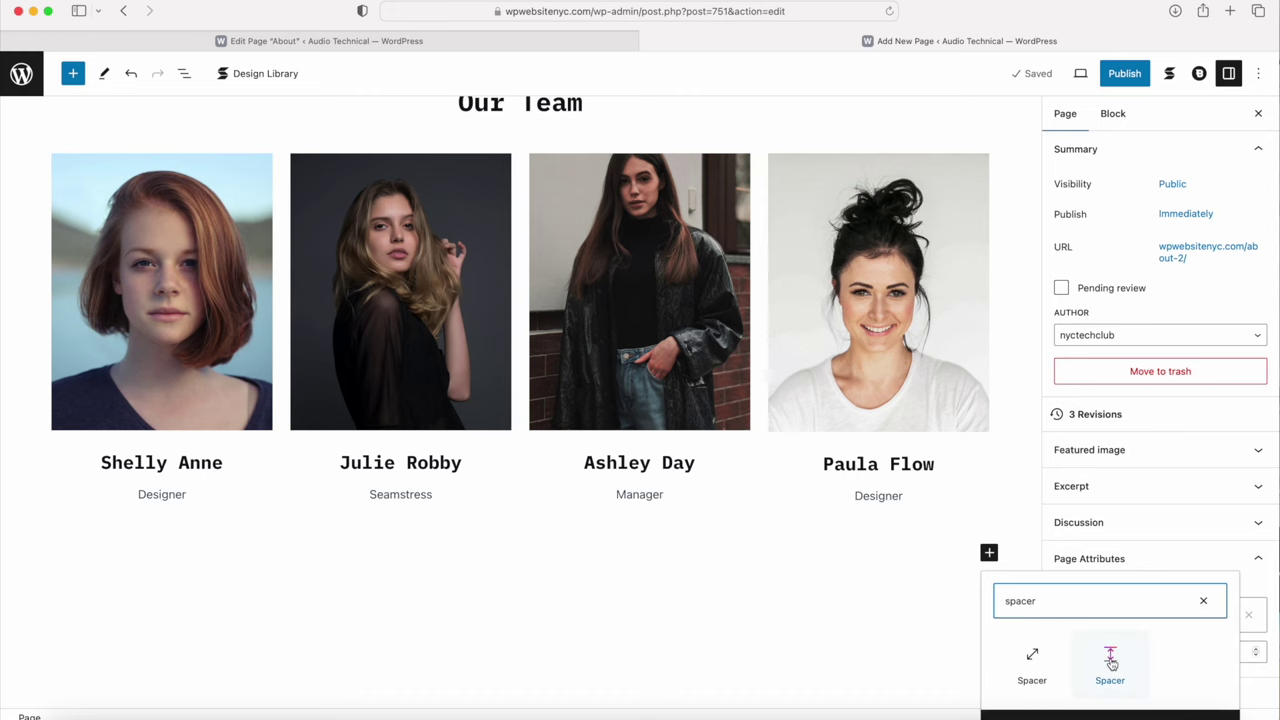
{"action": "left_click", "coordinate": [1110, 662]}
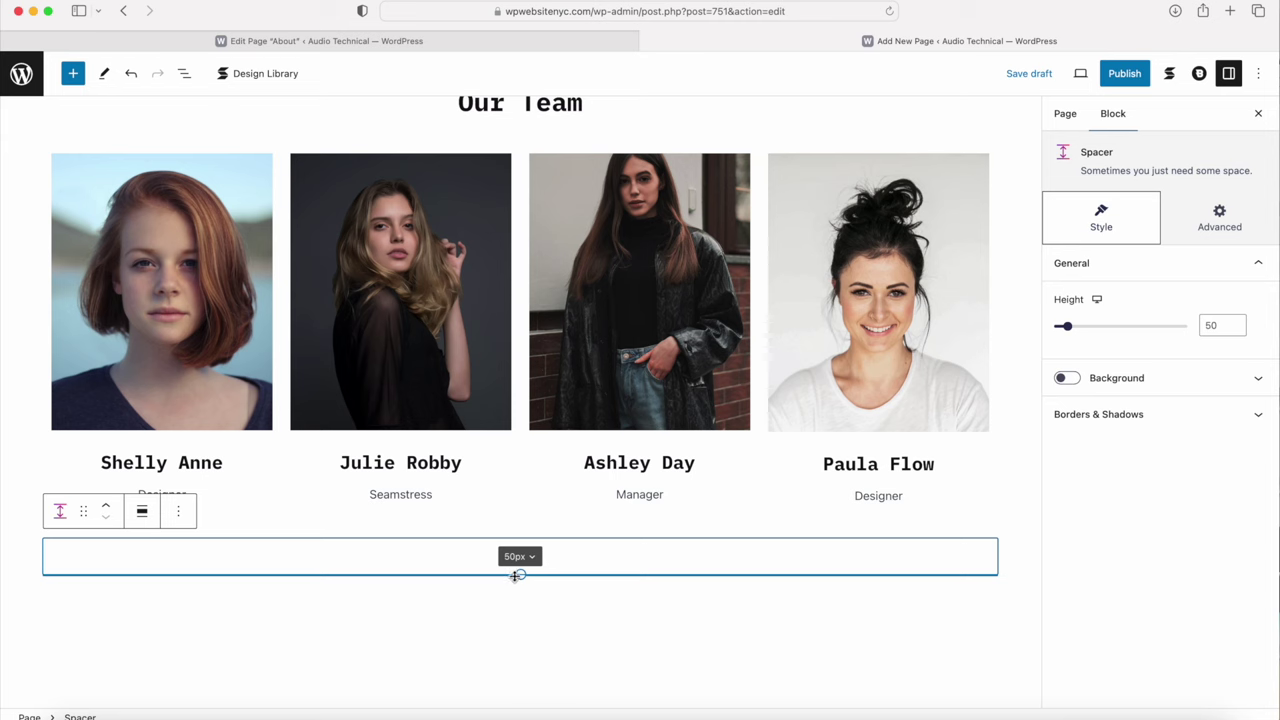
{"action": "left_click_drag", "start_coordinate": [521, 574], "coordinate": [520, 593]}
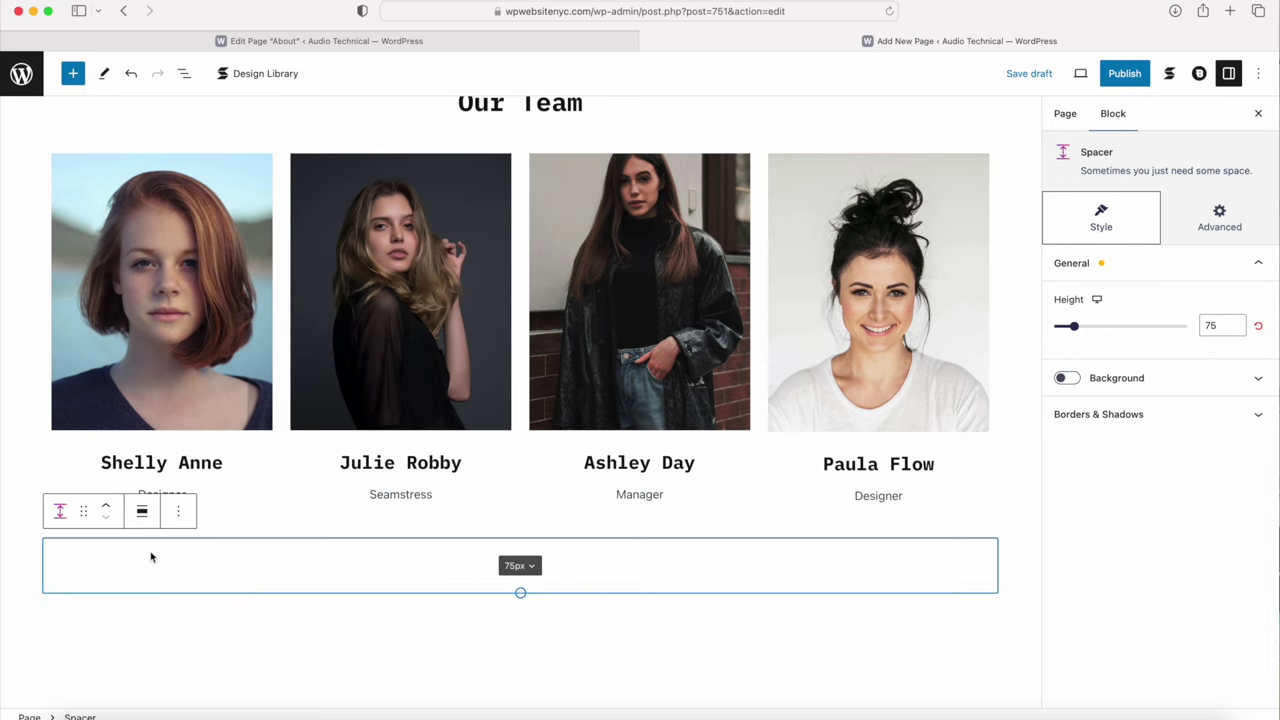
{"action": "left_click", "coordinate": [106, 510]}
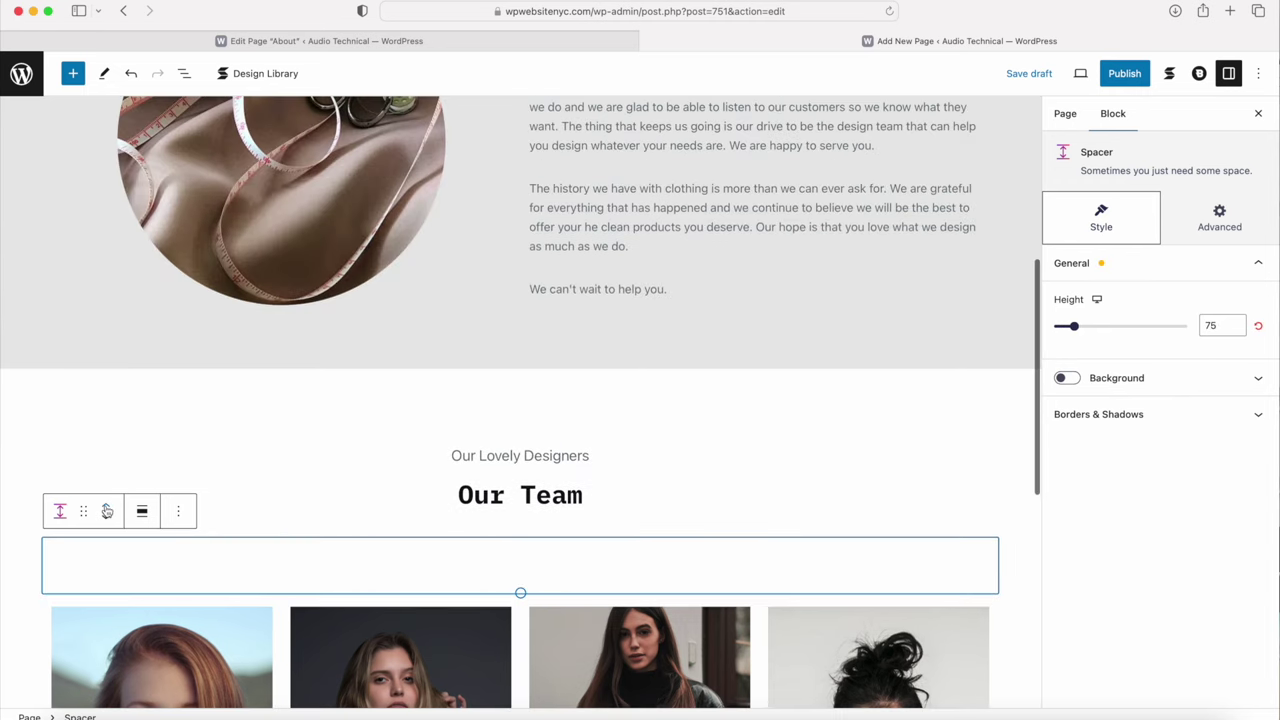
{"action": "left_click", "coordinate": [107, 511]}
{"action": "left_click", "coordinate": [107, 511]}
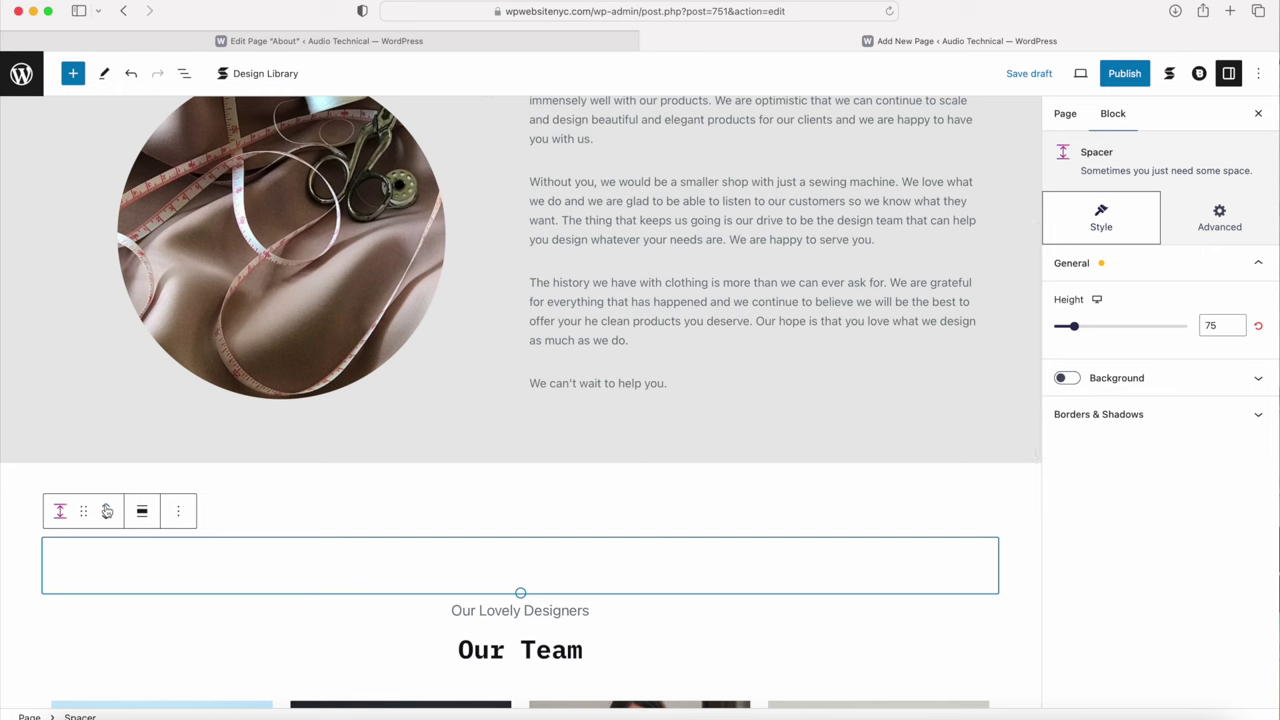
Step: Publish the About page, view it live, and return to the editor
{"action": "left_click", "coordinate": [1125, 73]}
{"action": "left_click", "coordinate": [1127, 74]}
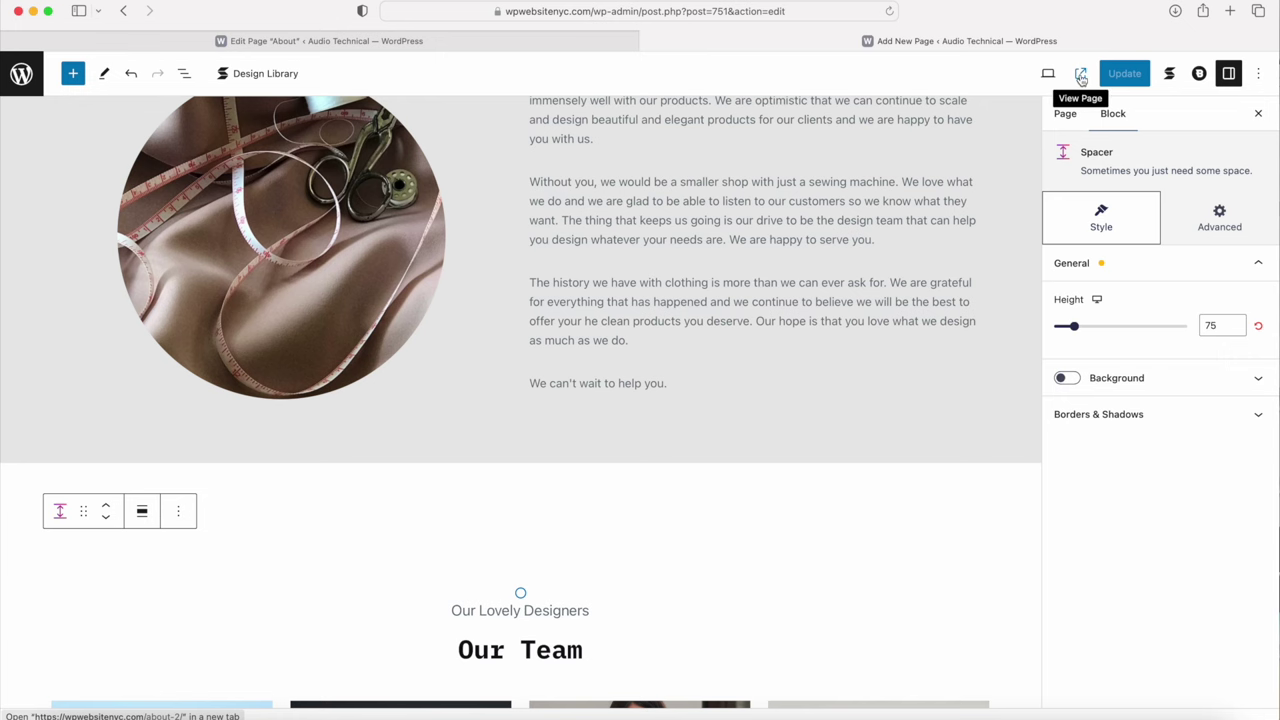
{"action": "left_click", "coordinate": [1081, 78]}
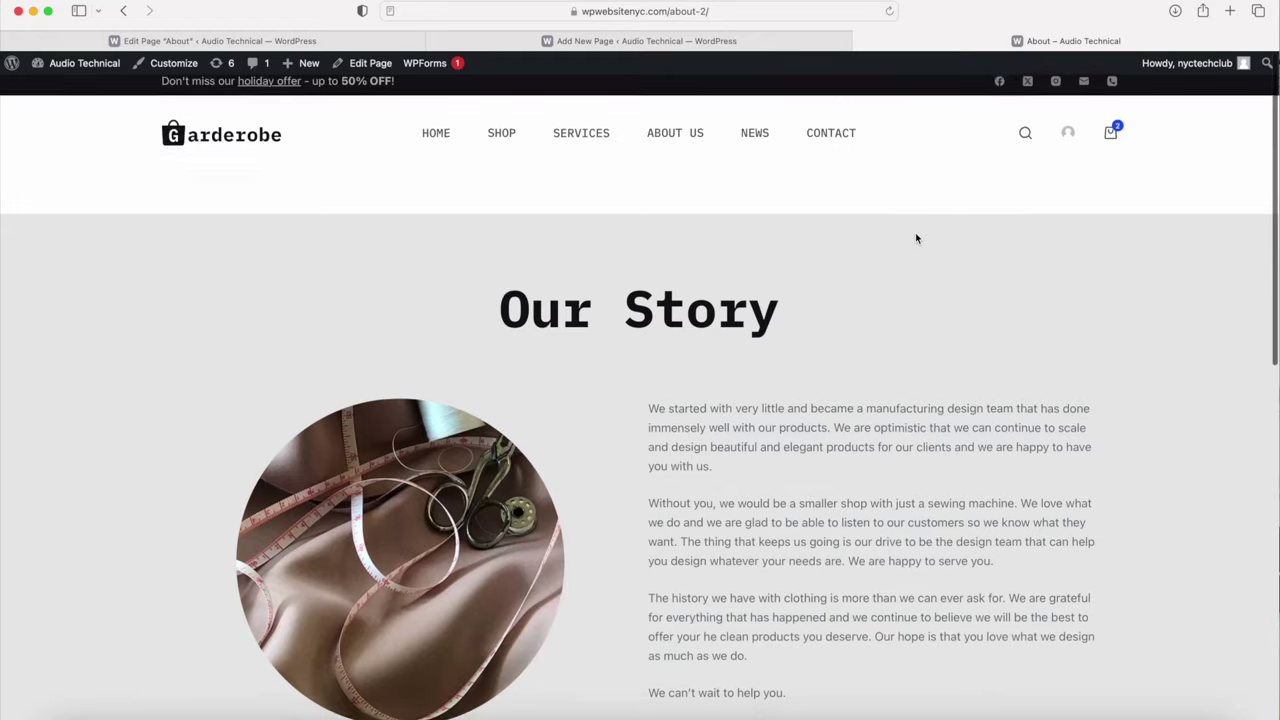
{"action": "scroll", "coordinate": [914, 237], "scroll_direction": "down", "scroll_amount": 10}
{"action": "scroll", "coordinate": [735, 349], "scroll_direction": "up", "scroll_amount": 2}
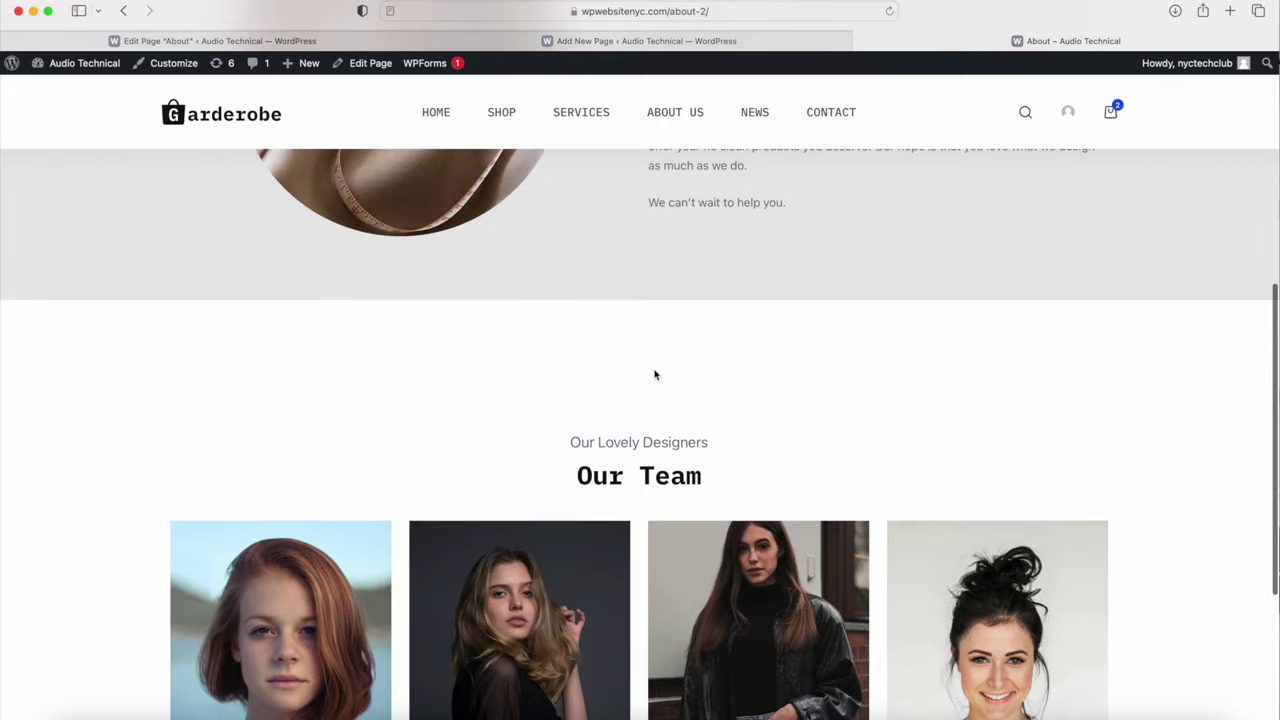
{"action": "left_click", "coordinate": [660, 41]}
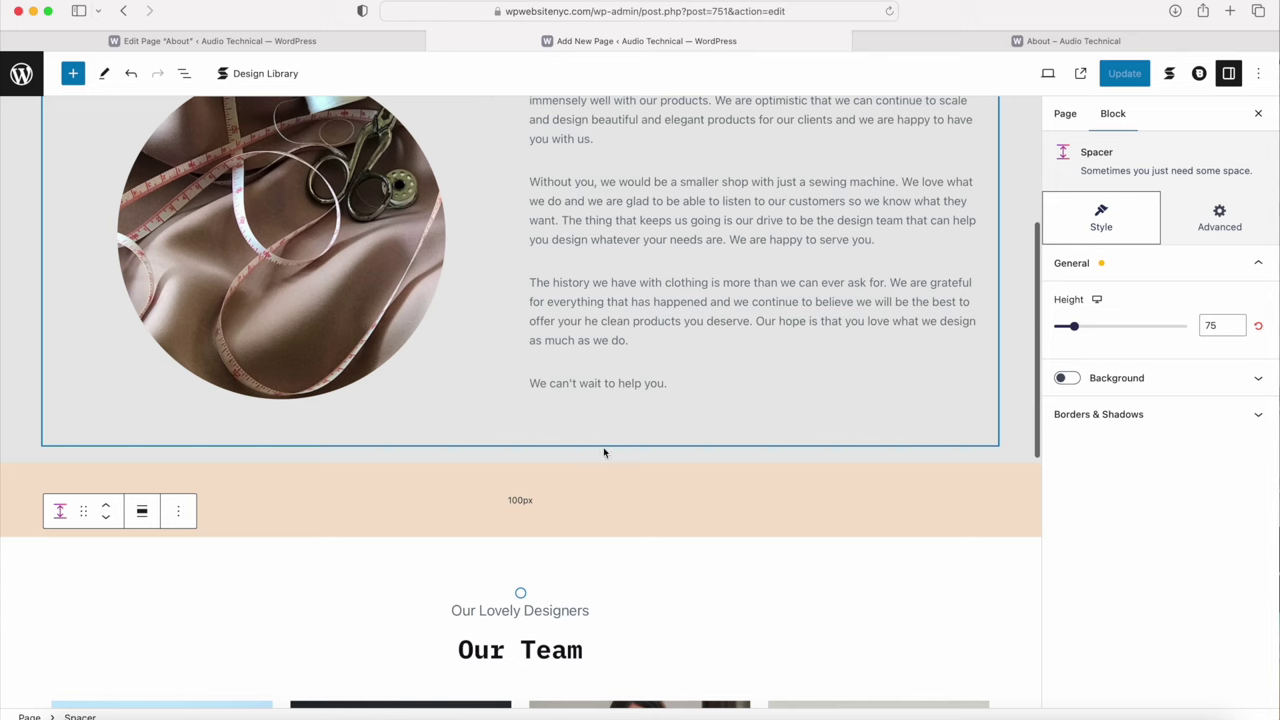
Step: Delete the Spacer block
{"action": "left_click_drag", "start_coordinate": [521, 595], "coordinate": [437, 578]}
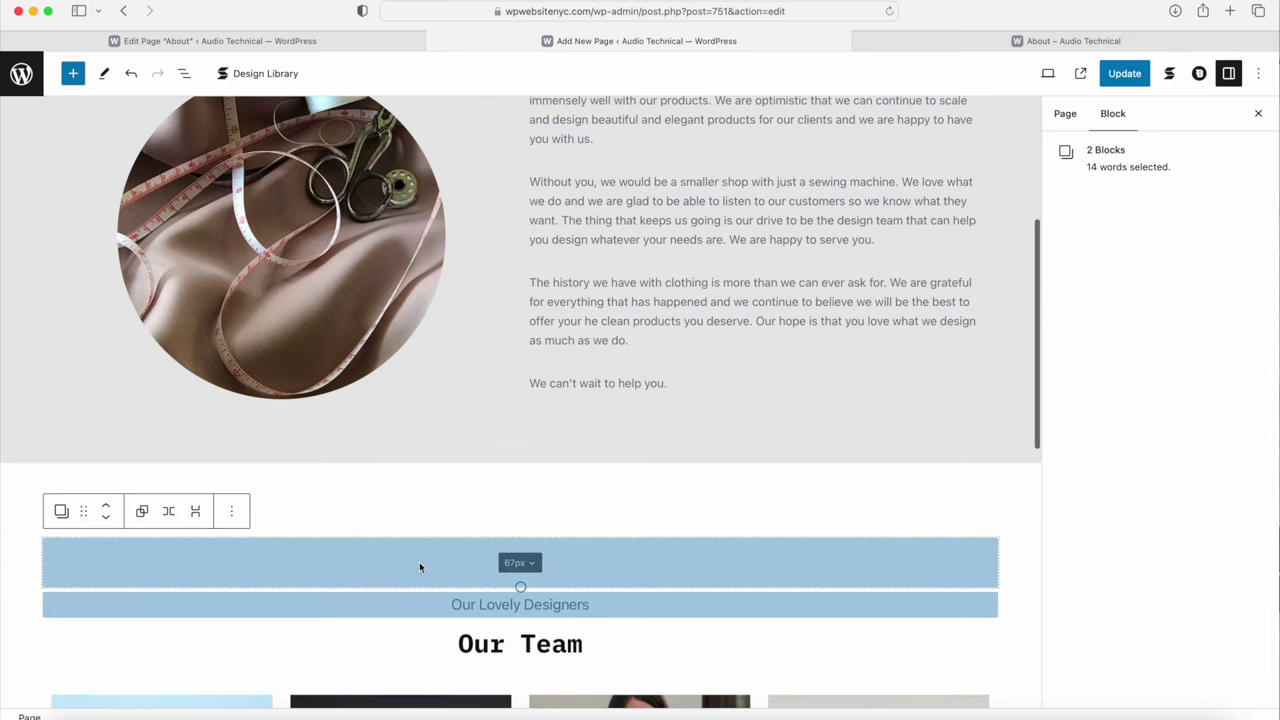
{"action": "left_click", "coordinate": [422, 570]}
{"action": "left_click", "coordinate": [178, 512]}
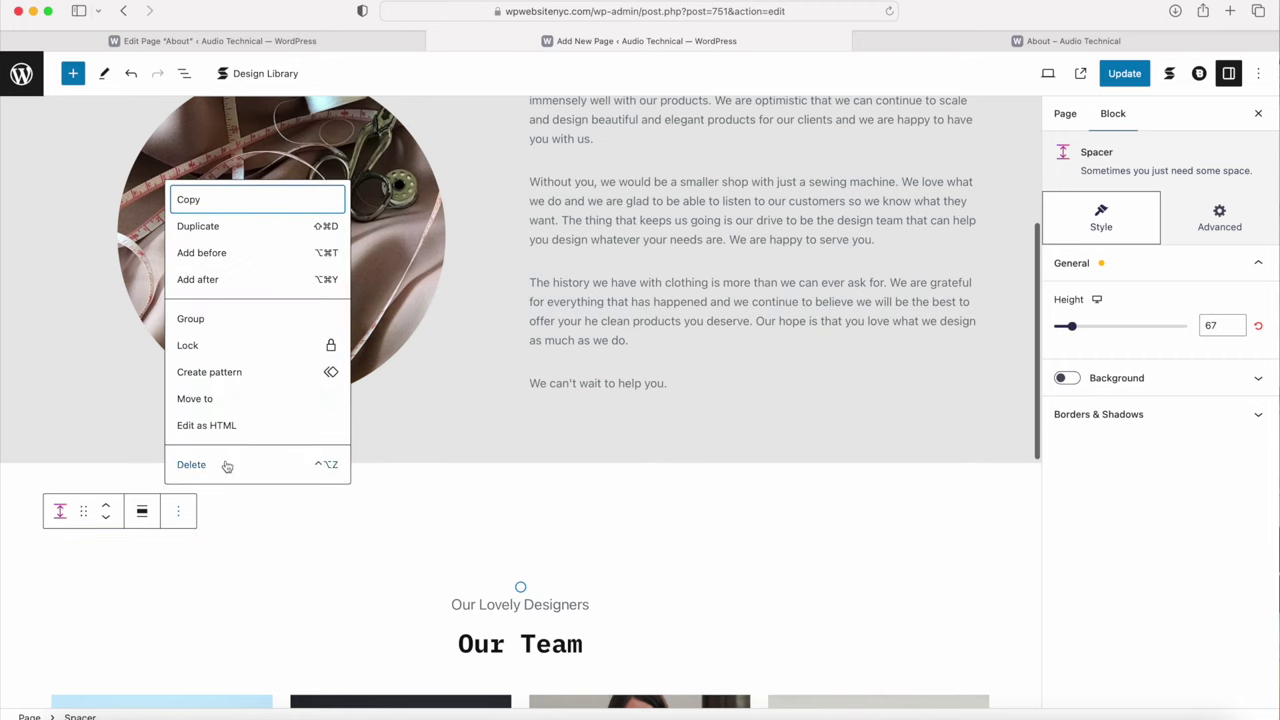
{"action": "left_click", "coordinate": [228, 463]}
Step: Increase the team columns' bottom padding to 61px
{"action": "scroll", "coordinate": [229, 465], "scroll_direction": "down", "scroll_amount": 10}
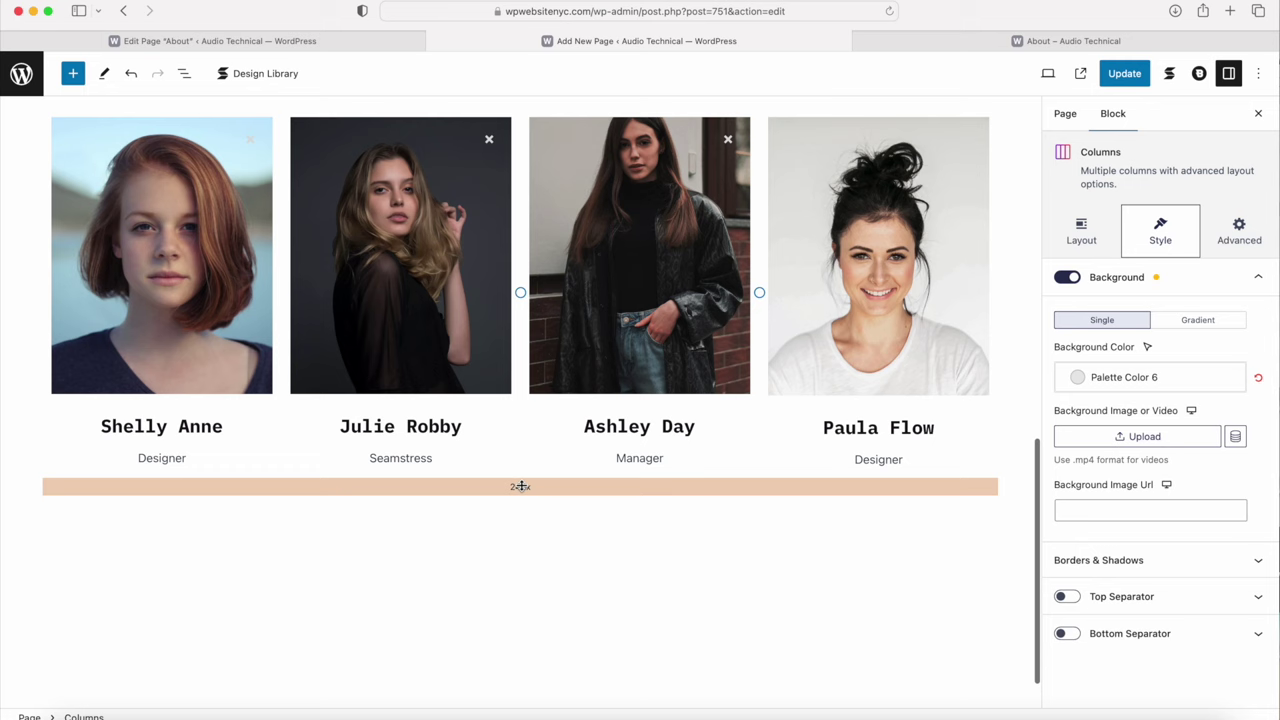
{"action": "left_click_drag", "start_coordinate": [517, 490], "coordinate": [517, 551]}
{"action": "scroll", "coordinate": [485, 608], "scroll_direction": "down", "scroll_amount": 3}
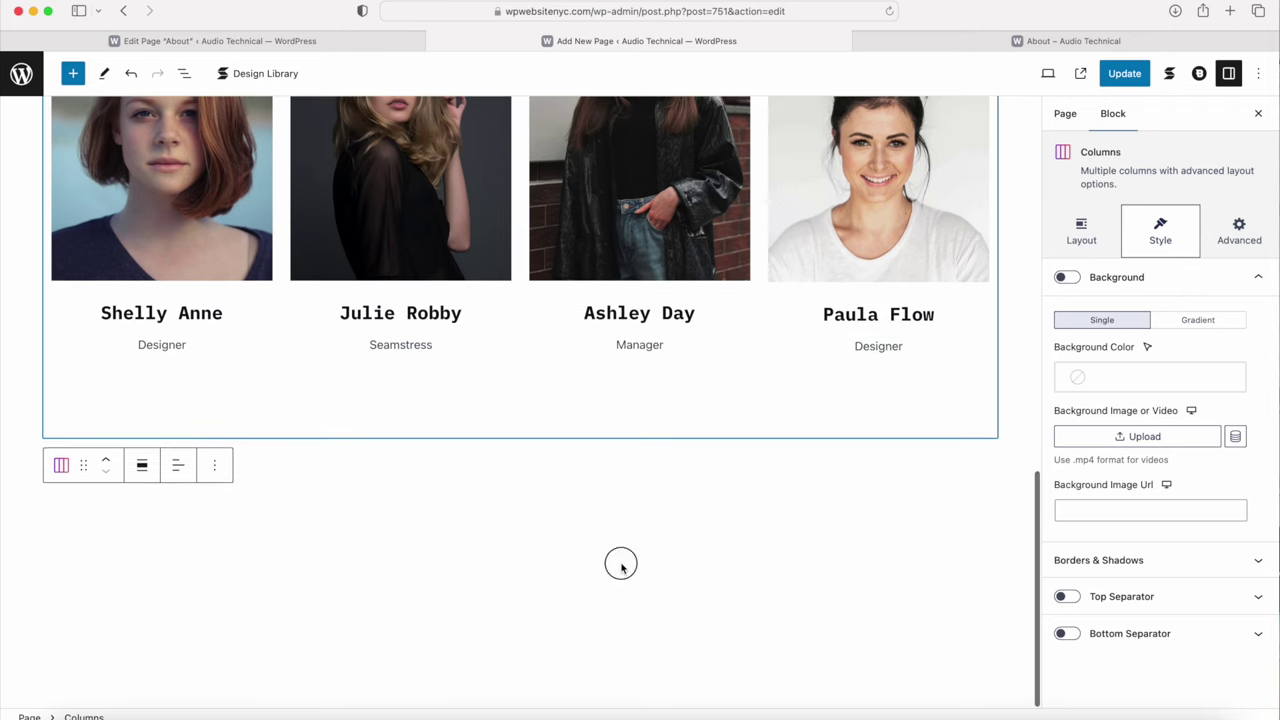
{"action": "left_click", "coordinate": [617, 564]}
Step: Insert a Columns block below the team section, then delete it again
{"action": "left_click", "coordinate": [990, 459]}
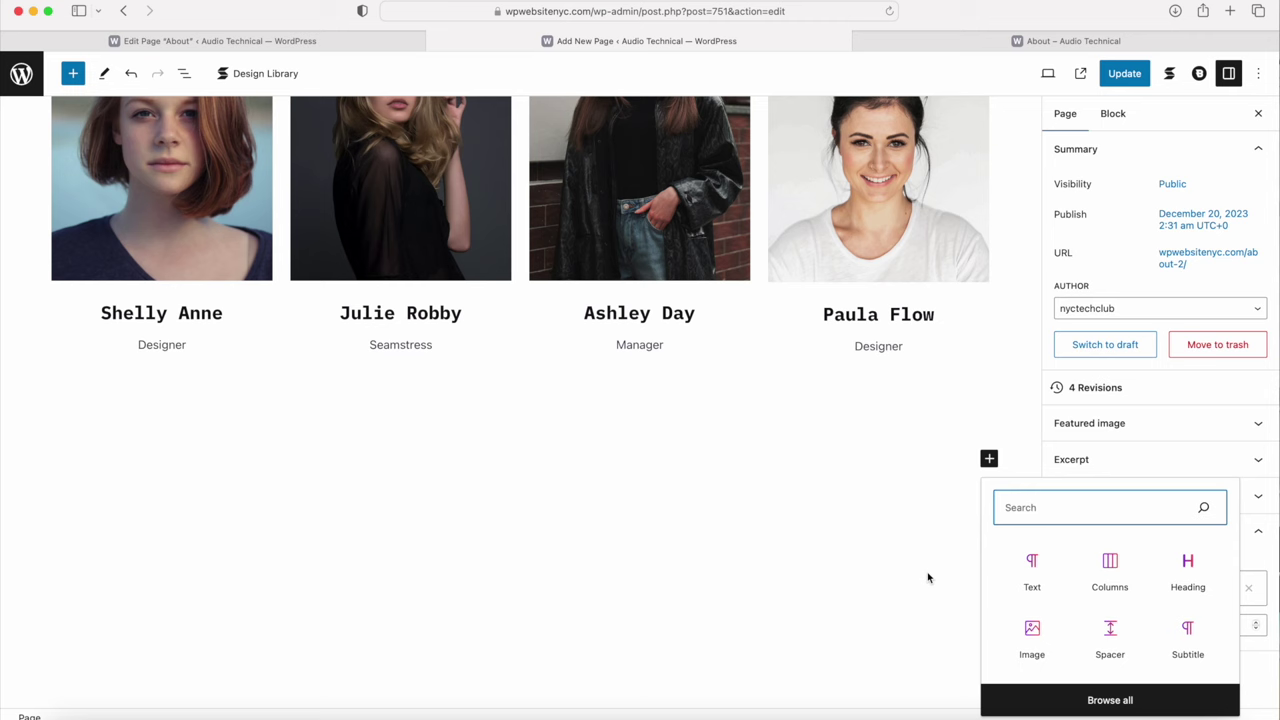
{"action": "left_click", "coordinate": [1108, 570]}
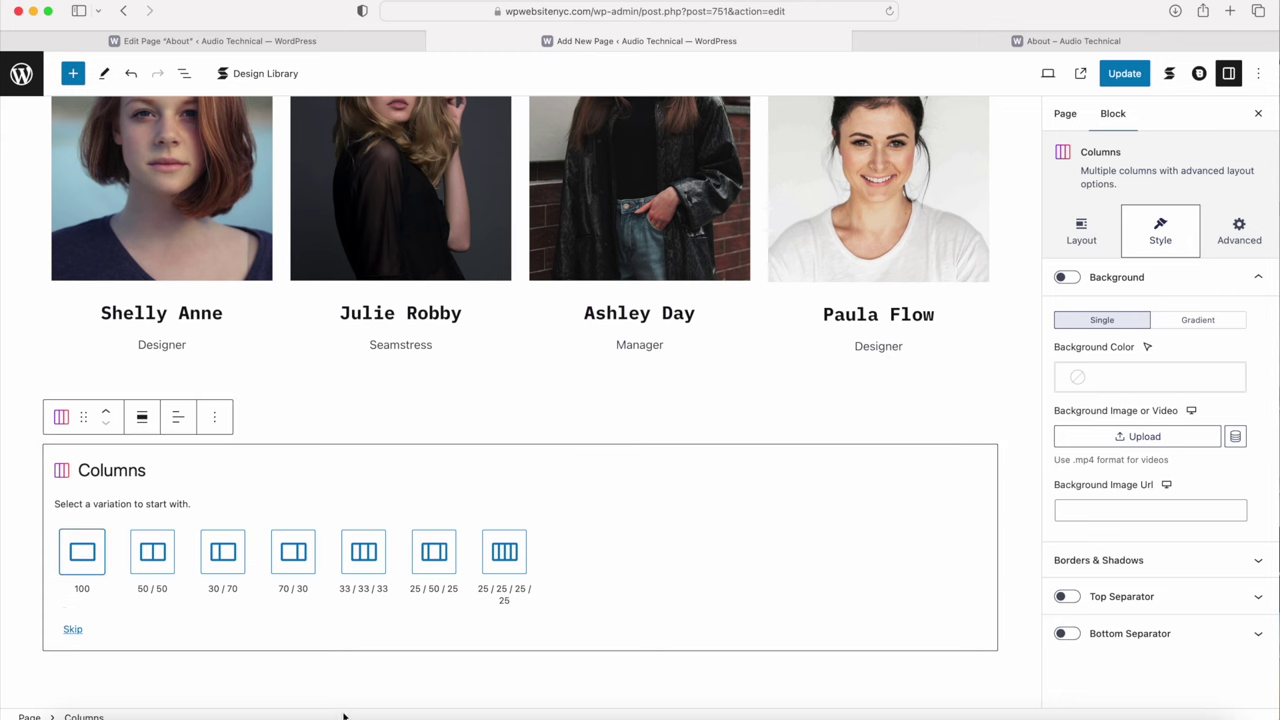
{"action": "left_click", "coordinate": [214, 417]}
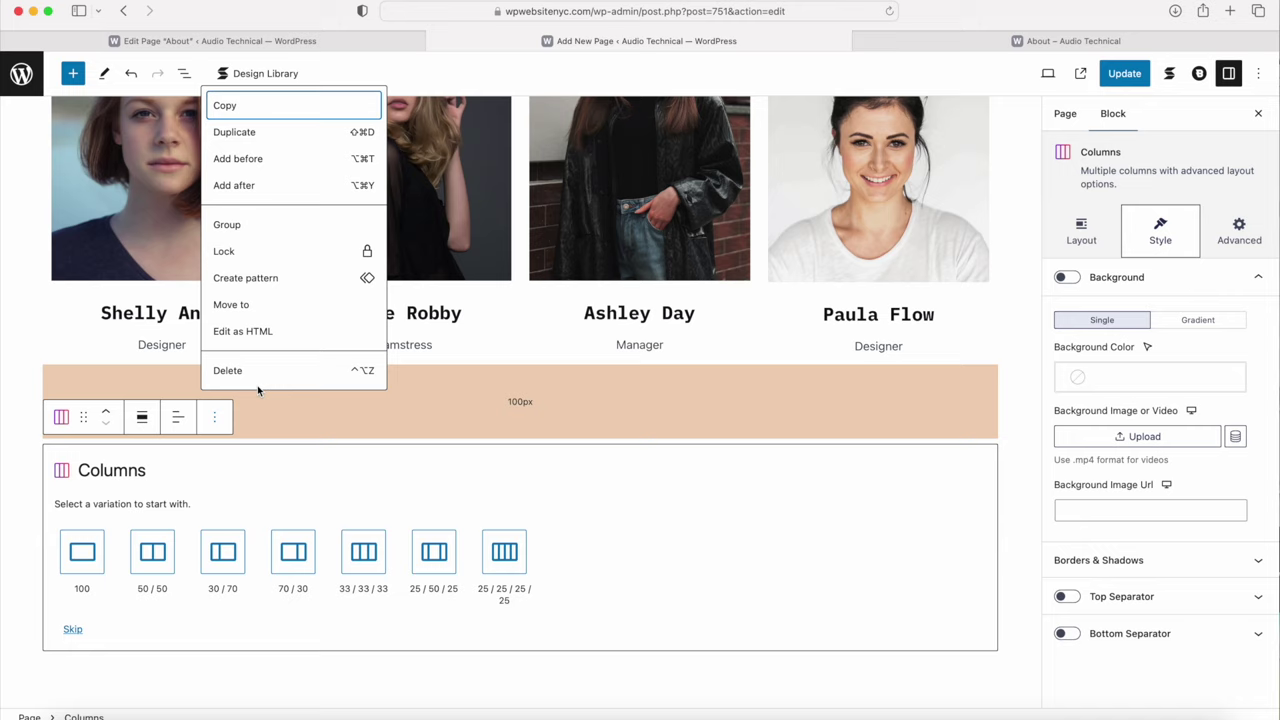
{"action": "left_click", "coordinate": [260, 373]}
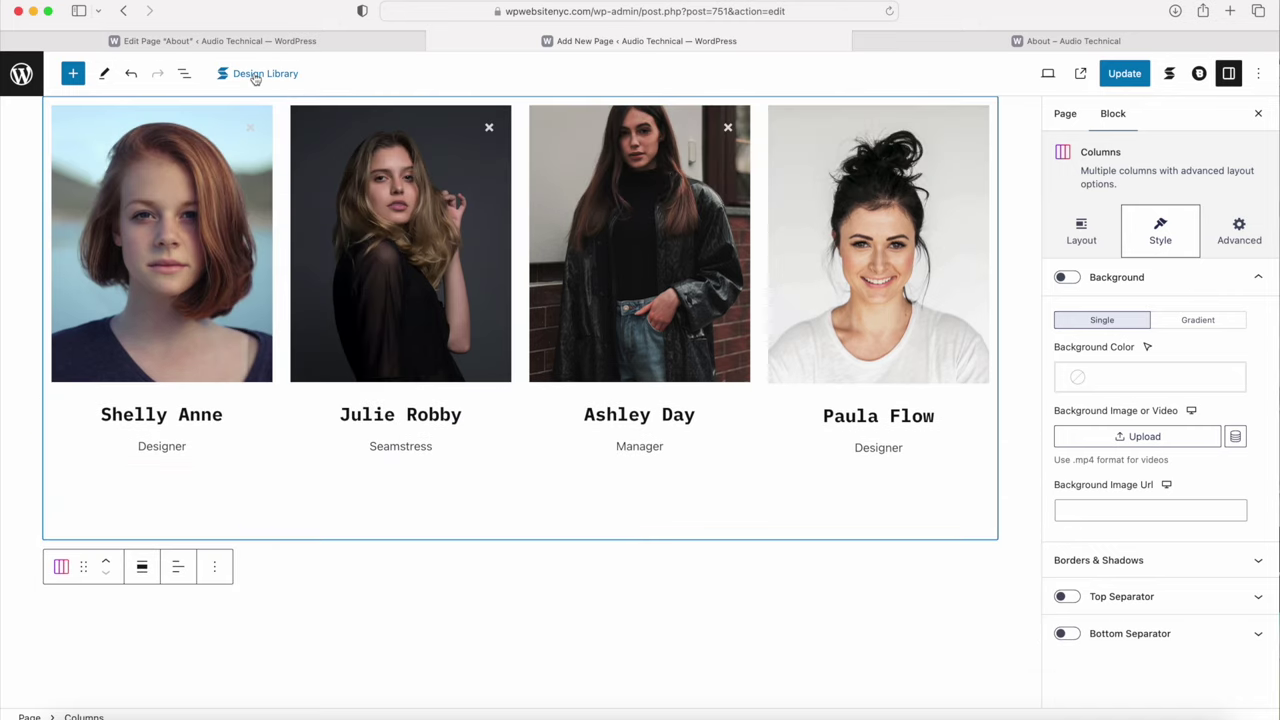
Step: Insert the Elevate Call to Action 1 design from the Stackable Design Library
{"action": "left_click", "coordinate": [255, 74]}
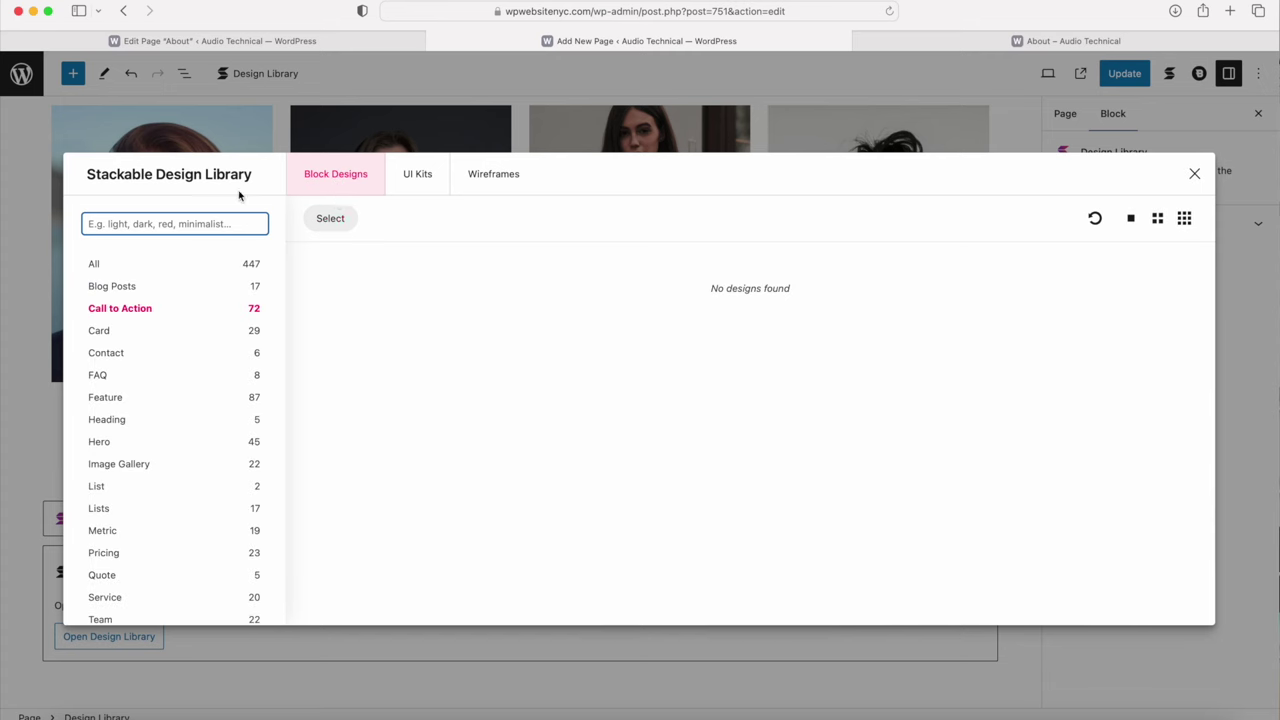
{"action": "left_click", "coordinate": [117, 314]}
{"action": "left_click", "coordinate": [122, 290]}
{"action": "left_click", "coordinate": [117, 309]}
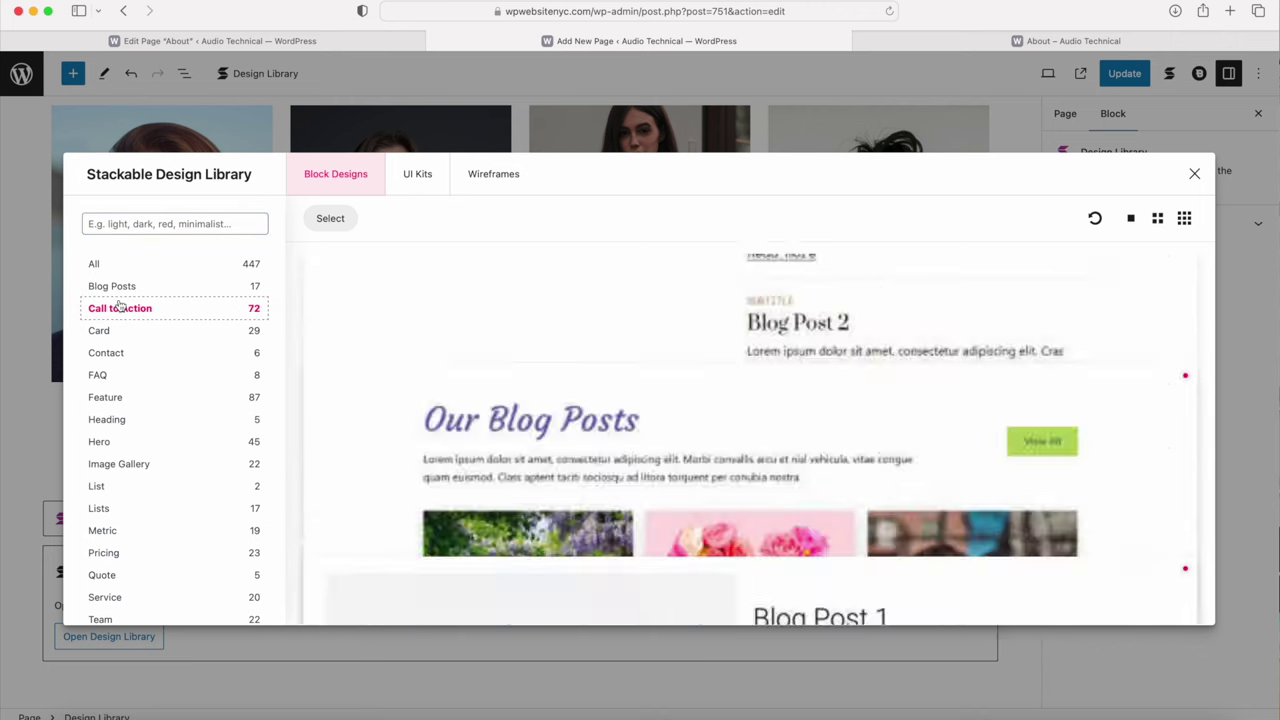
{"action": "scroll", "coordinate": [551, 357], "scroll_direction": "down", "scroll_amount": 5}
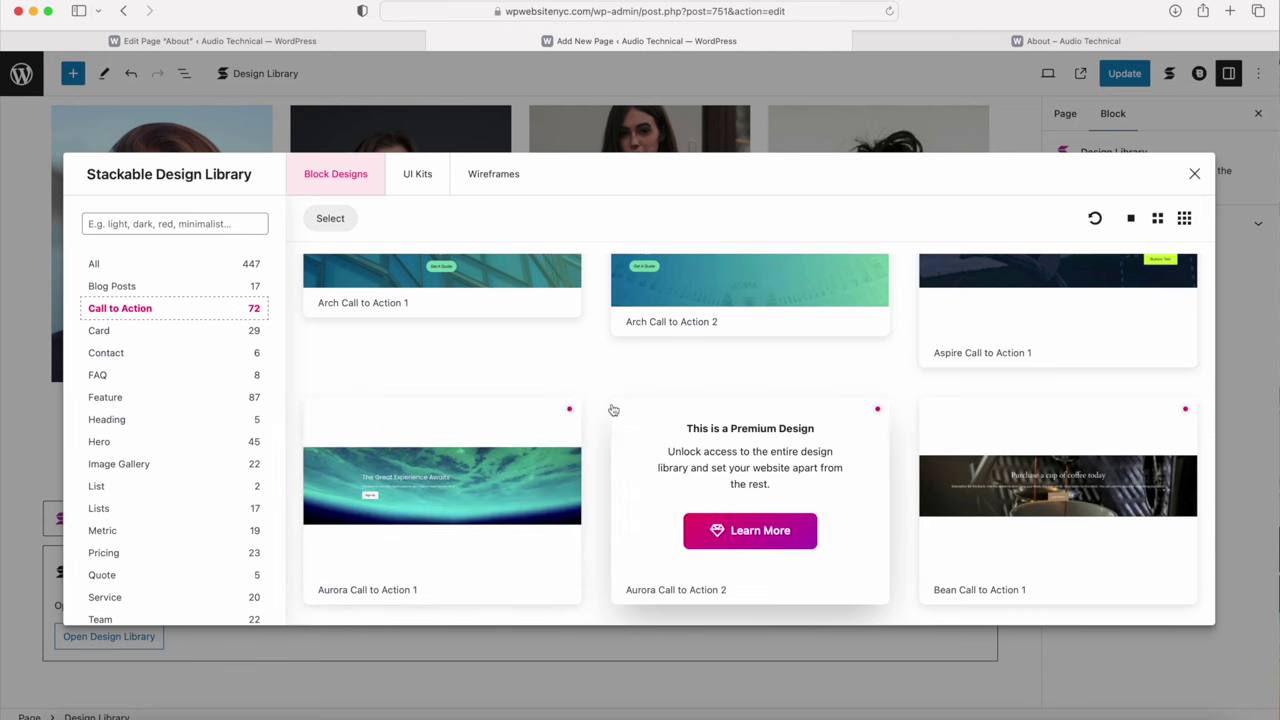
{"action": "scroll", "coordinate": [823, 433], "scroll_direction": "down", "scroll_amount": 4}
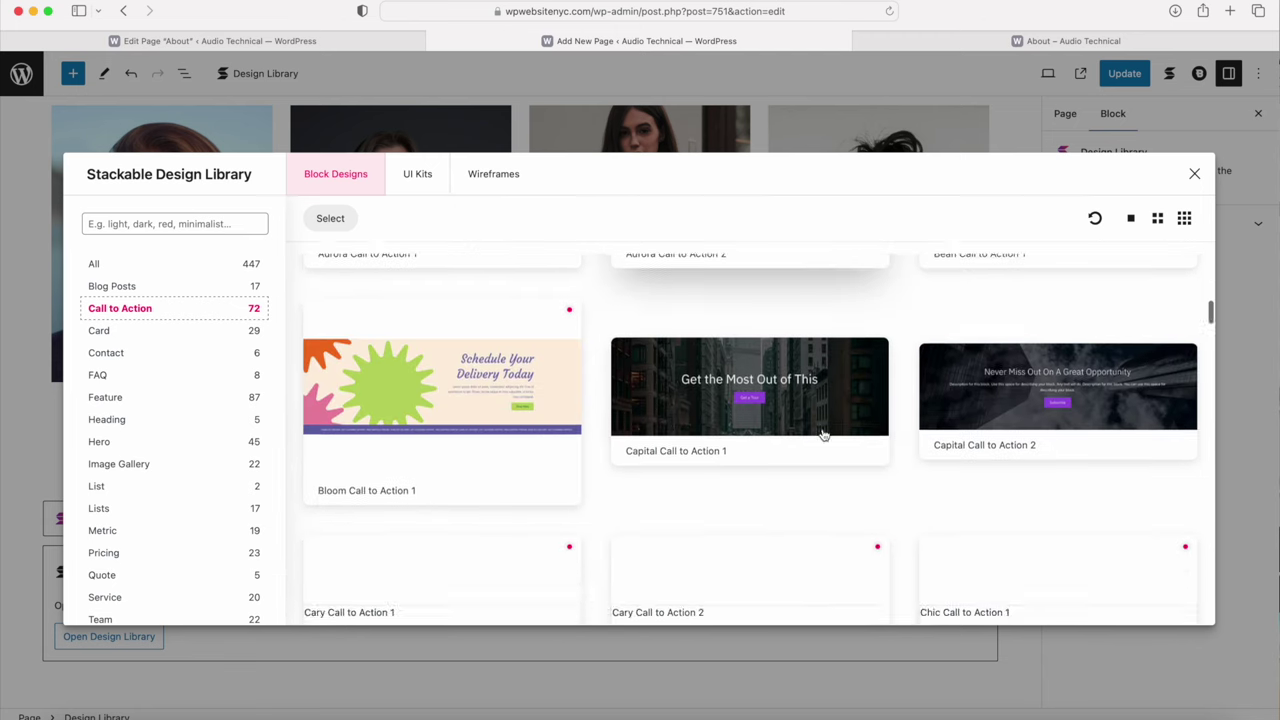
{"action": "scroll", "coordinate": [746, 440], "scroll_direction": "down", "scroll_amount": 6}
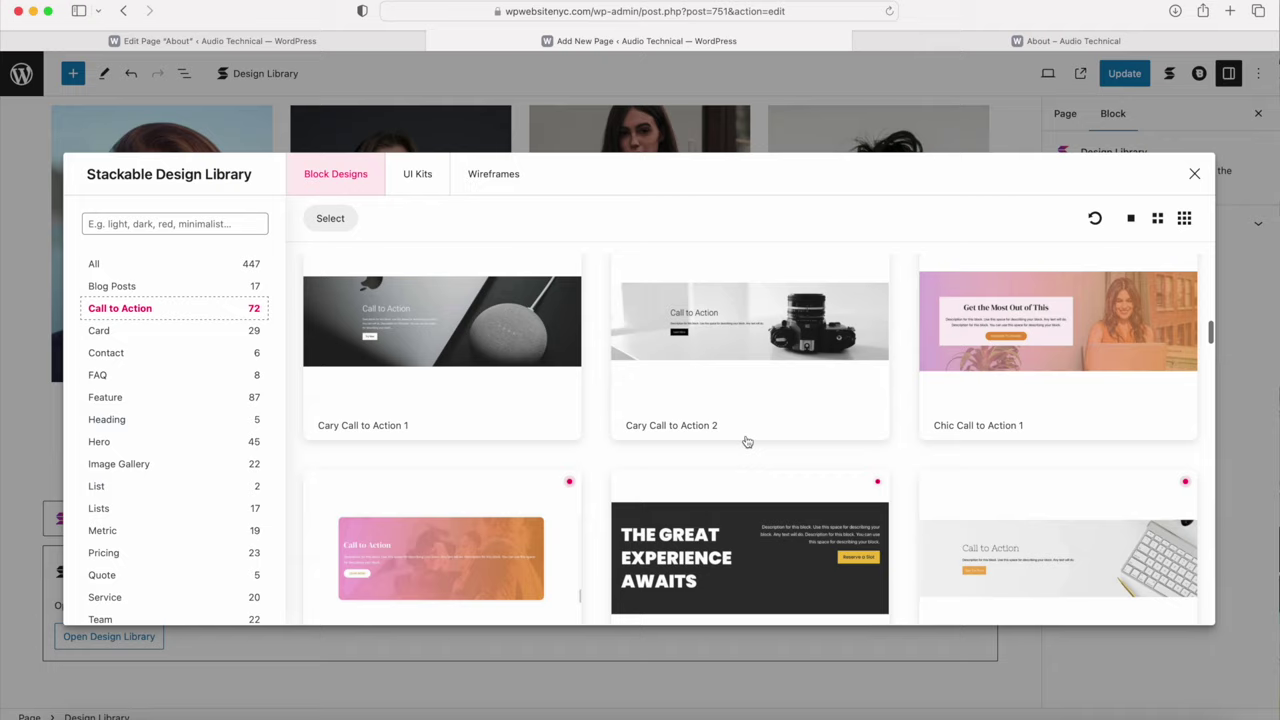
{"action": "scroll", "coordinate": [746, 440], "scroll_direction": "down", "scroll_amount": 1}
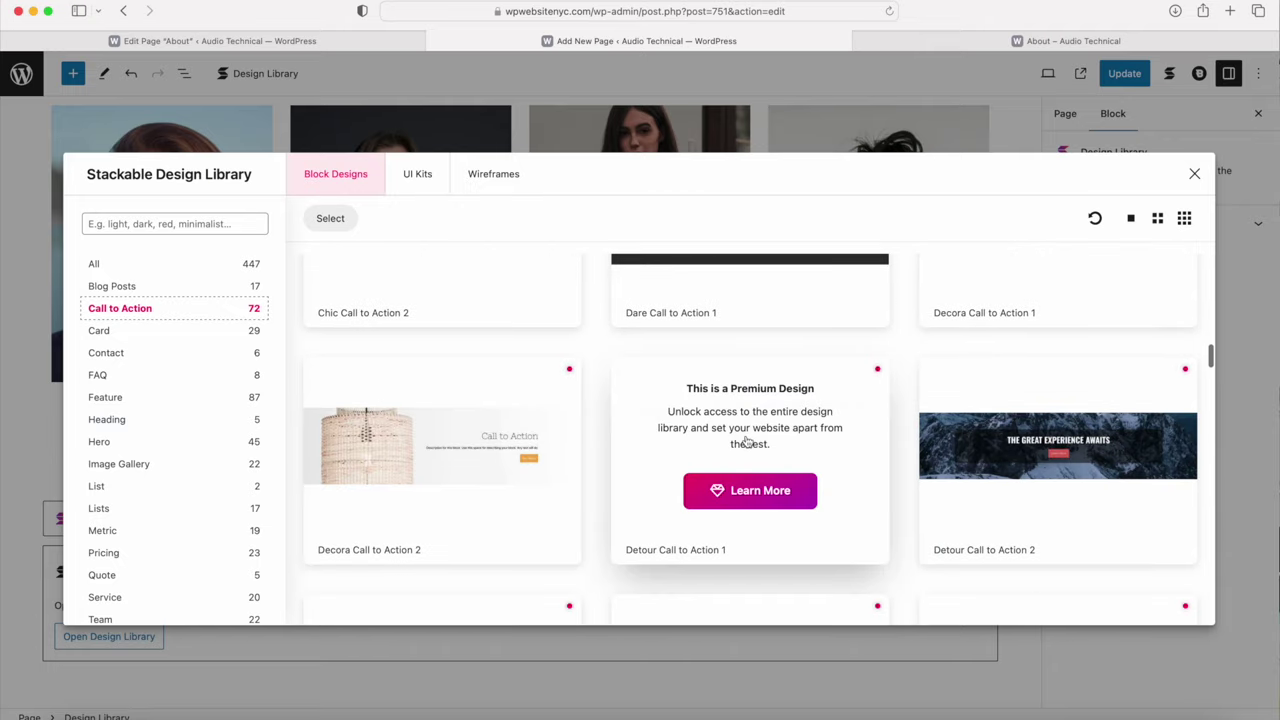
{"action": "scroll", "coordinate": [746, 440], "scroll_direction": "down", "scroll_amount": 7}
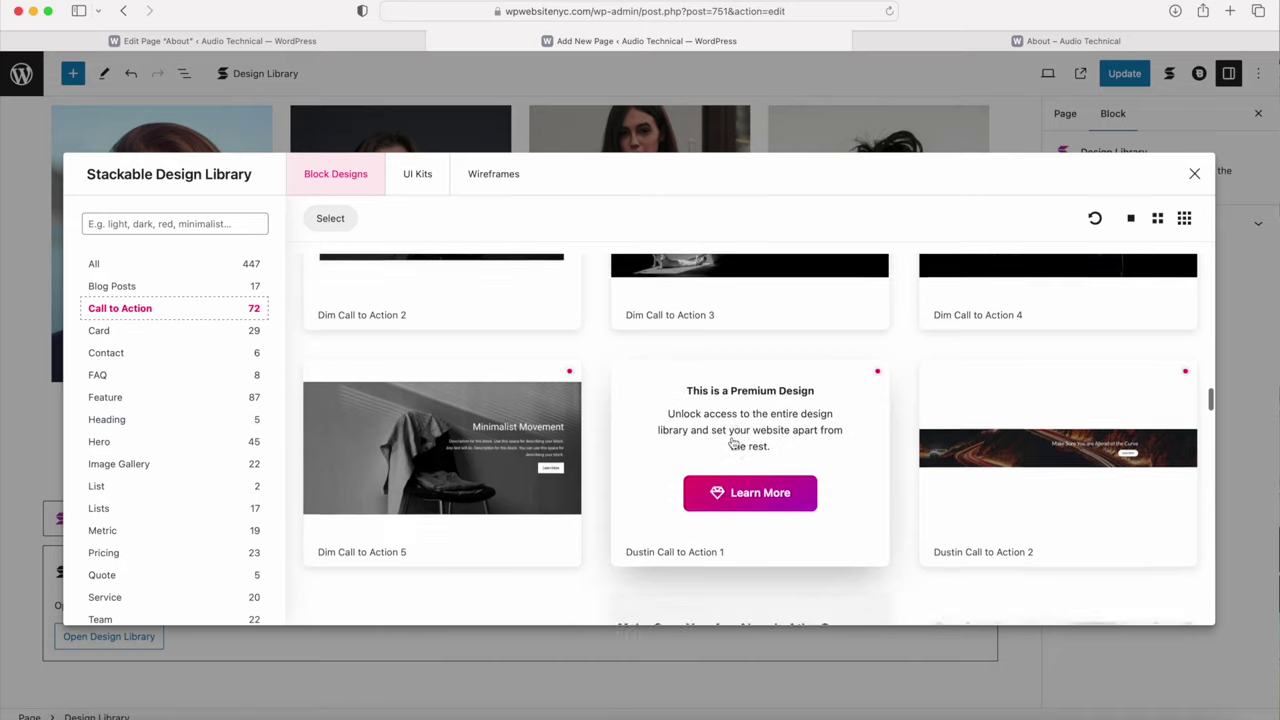
{"action": "scroll", "coordinate": [733, 443], "scroll_direction": "down", "scroll_amount": 4}
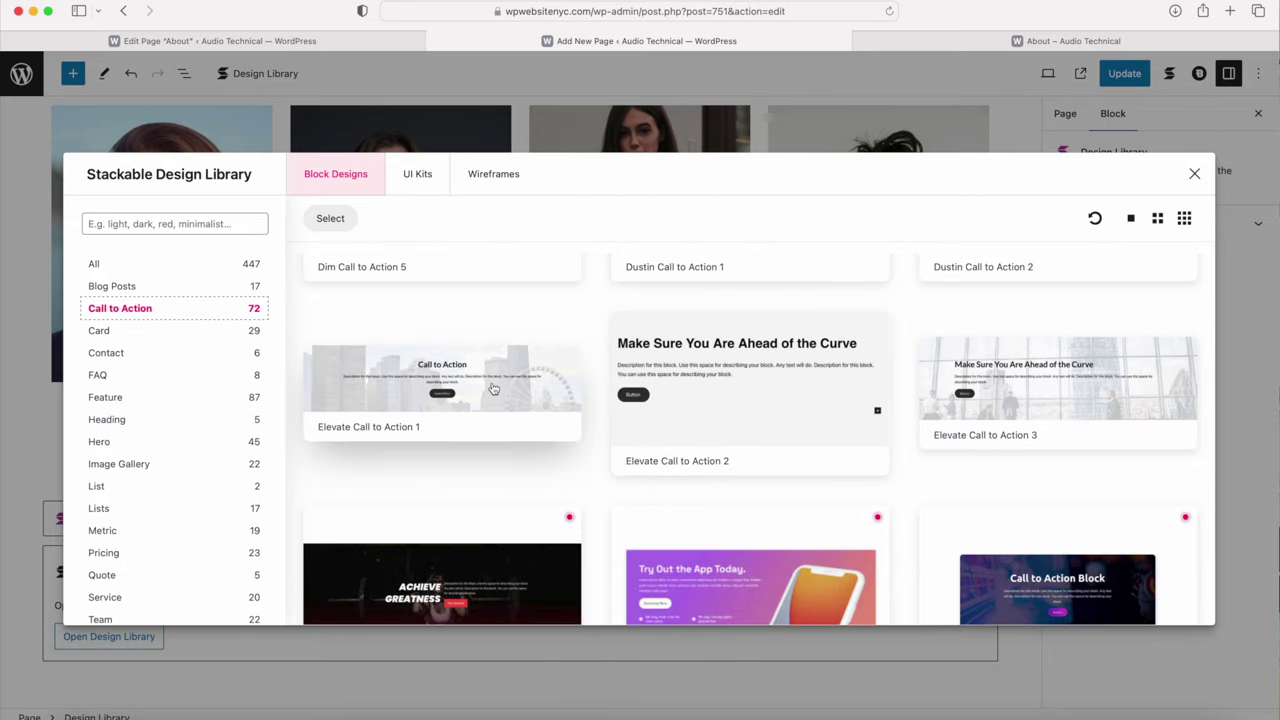
{"action": "left_click", "coordinate": [493, 388]}
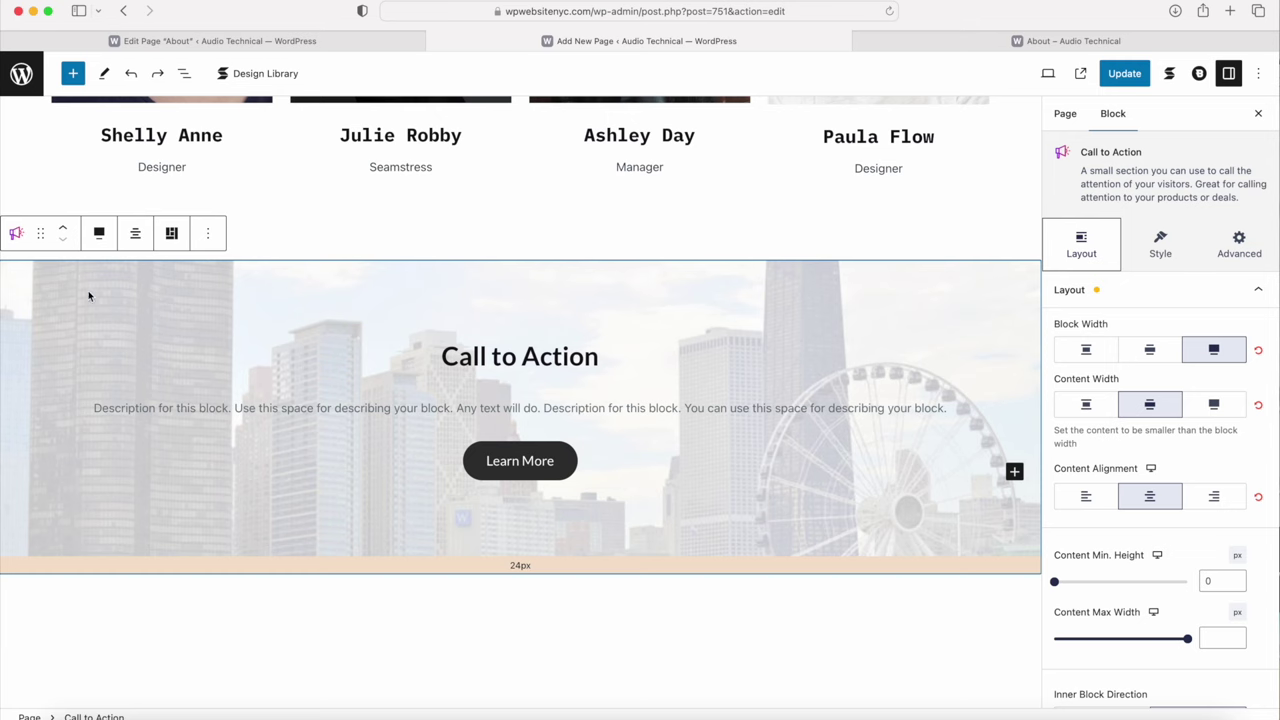
Step: Wrap the Call to Action block in a Columns block
{"action": "left_click", "coordinate": [17, 235]}
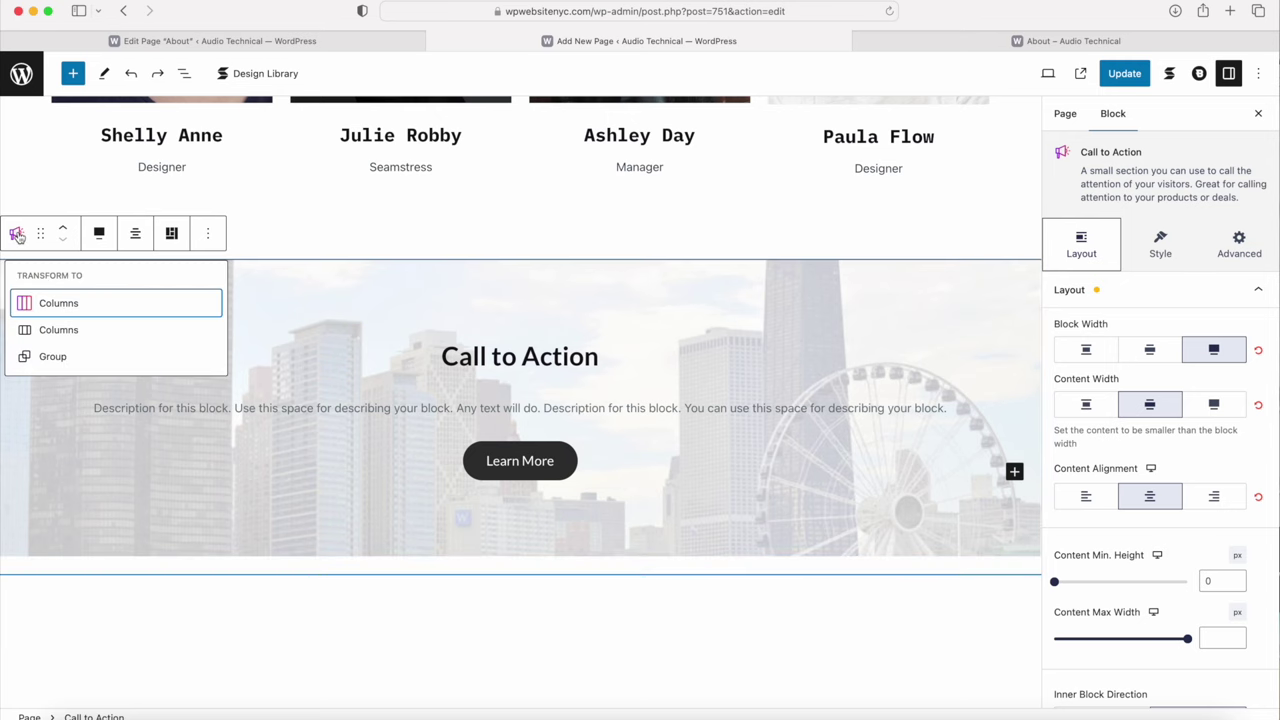
{"action": "left_click", "coordinate": [57, 305]}
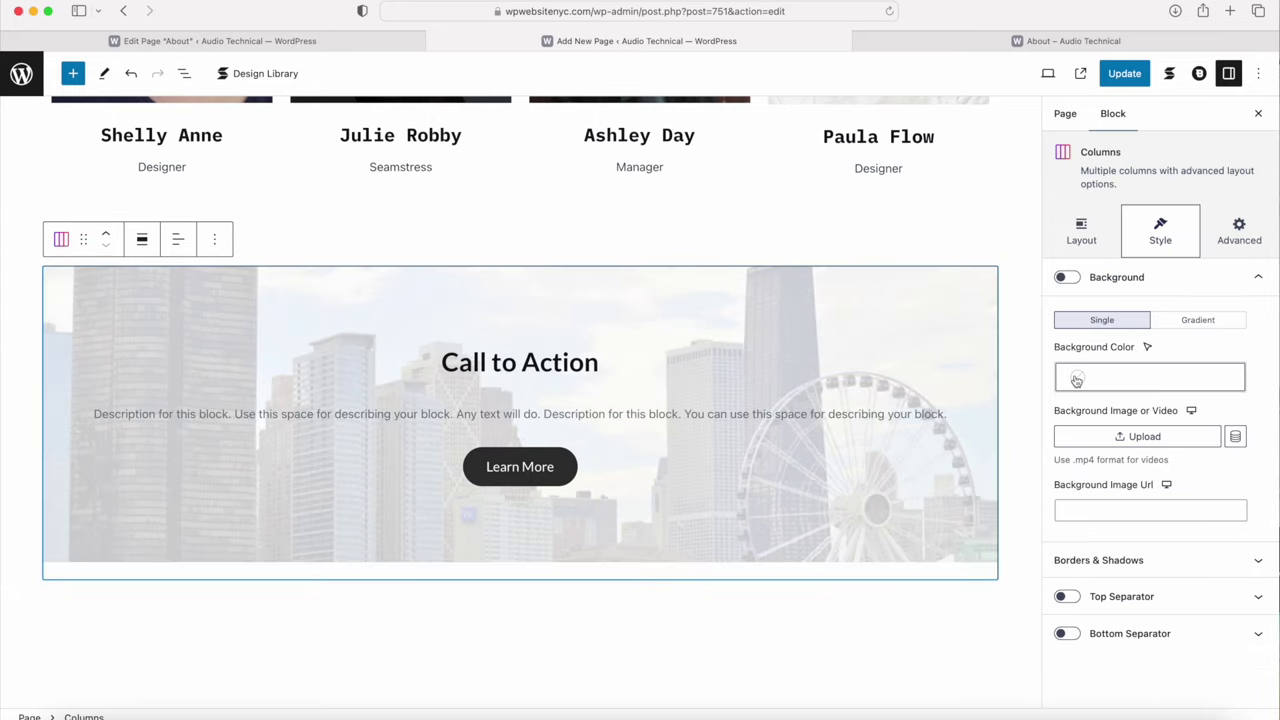
{"action": "left_click", "coordinate": [1071, 225]}
{"action": "scroll", "coordinate": [1120, 345], "scroll_direction": "down", "scroll_amount": 4}
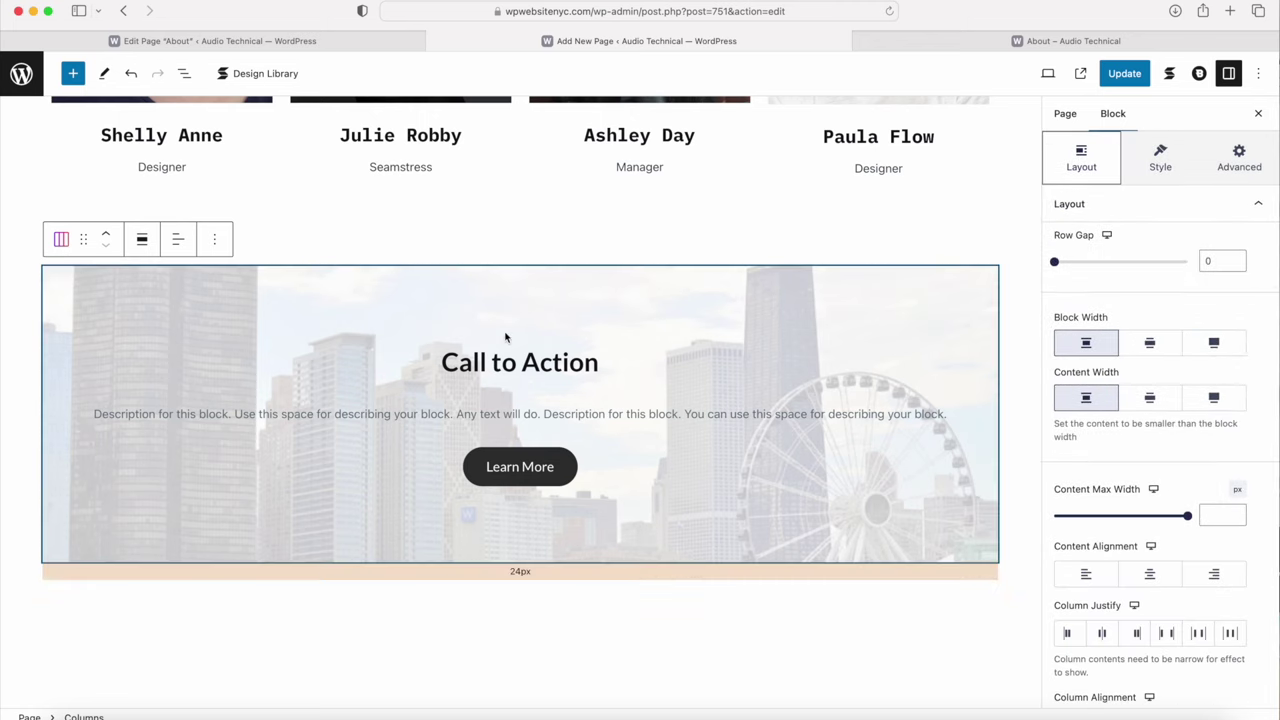
Step: Replace the Call to Action background with call-to-action.jpg, then switch to the About editor
{"action": "left_click", "coordinate": [79, 293]}
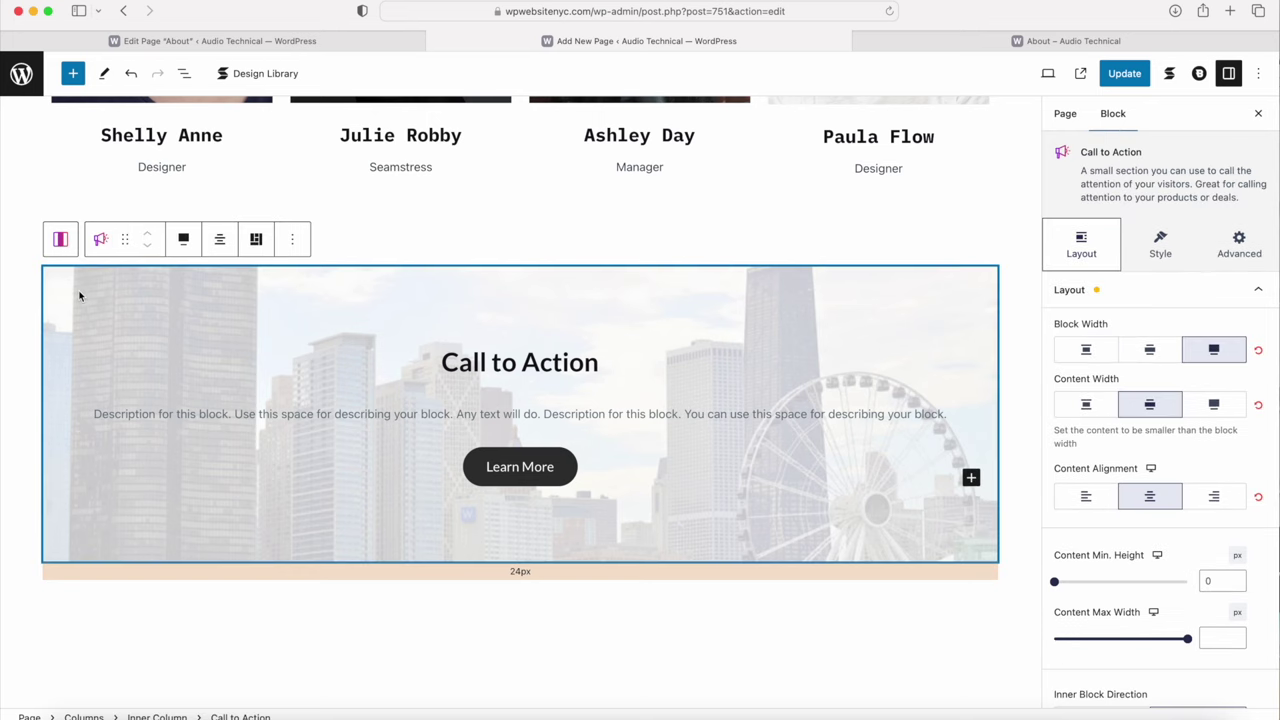
{"action": "left_click", "coordinate": [1160, 243]}
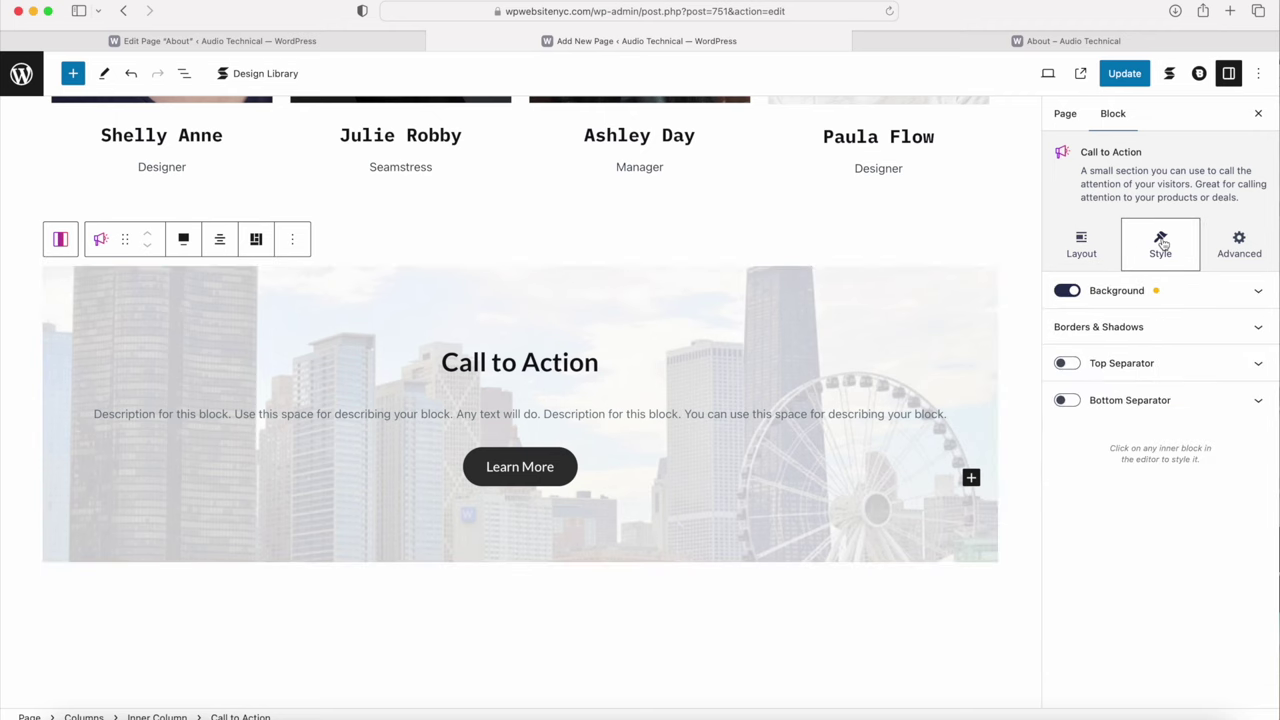
{"action": "left_click", "coordinate": [1137, 298]}
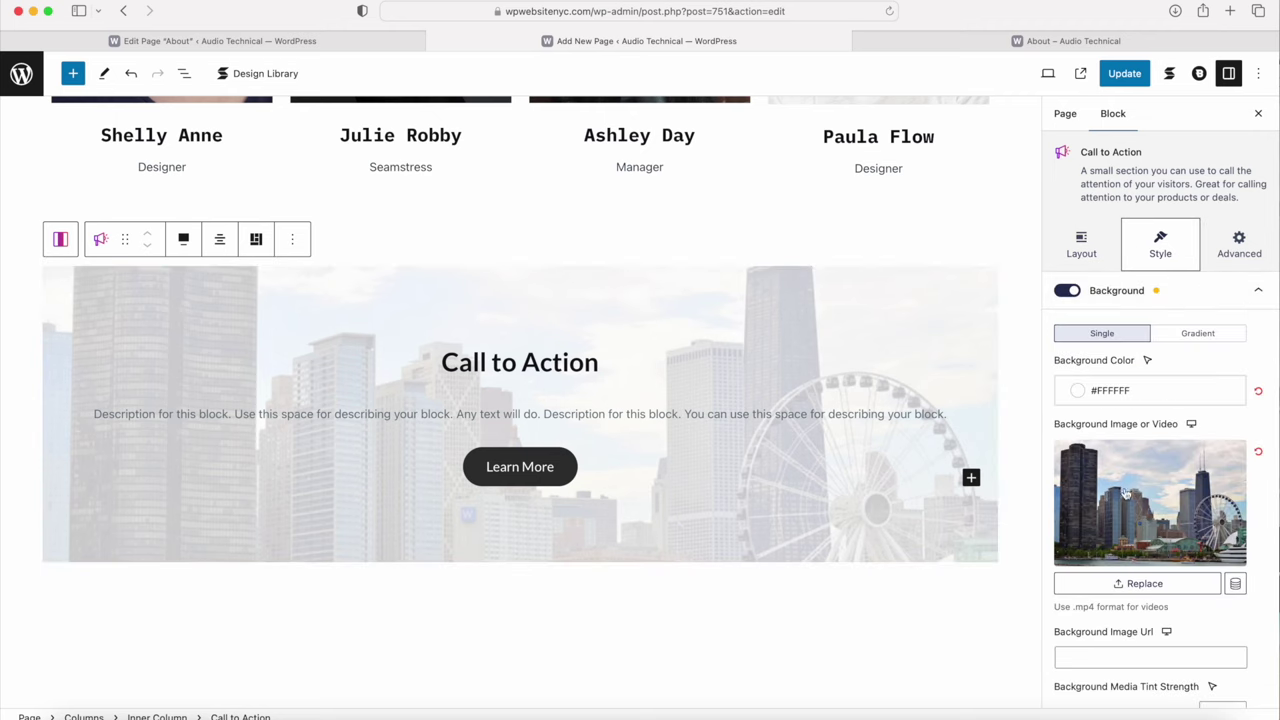
{"action": "left_click", "coordinate": [1127, 588]}
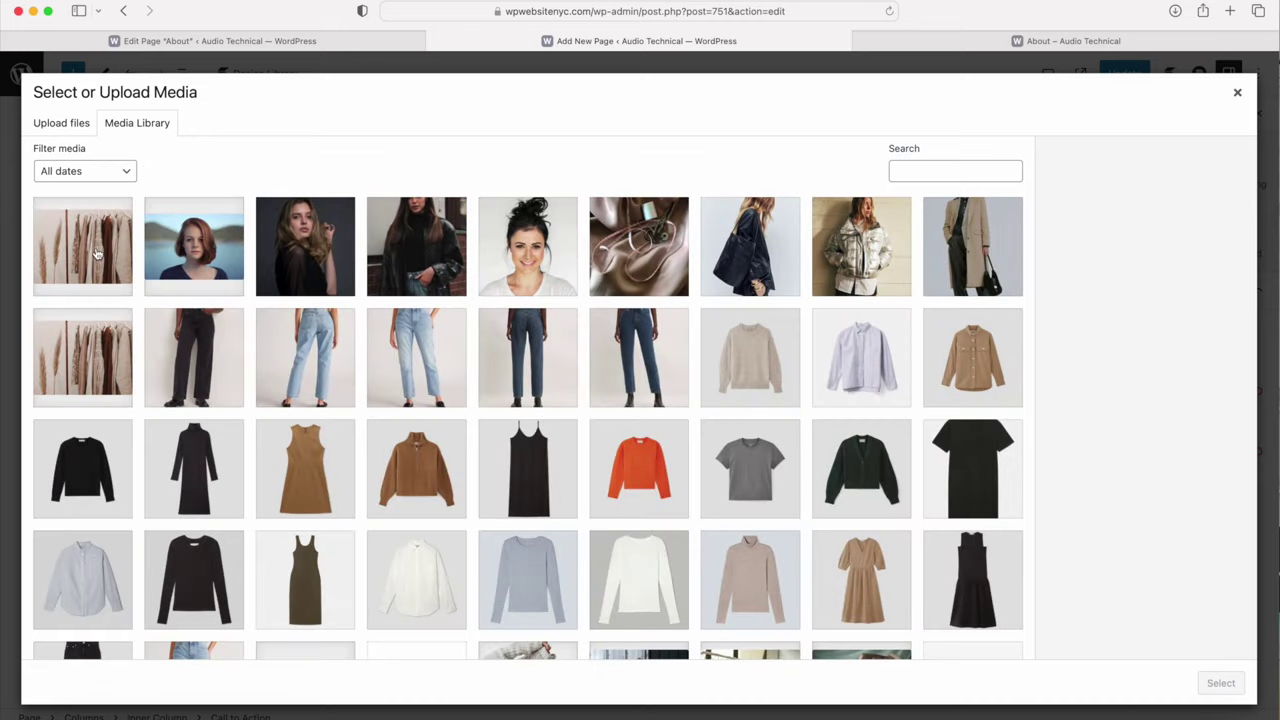
{"action": "left_click", "coordinate": [97, 253]}
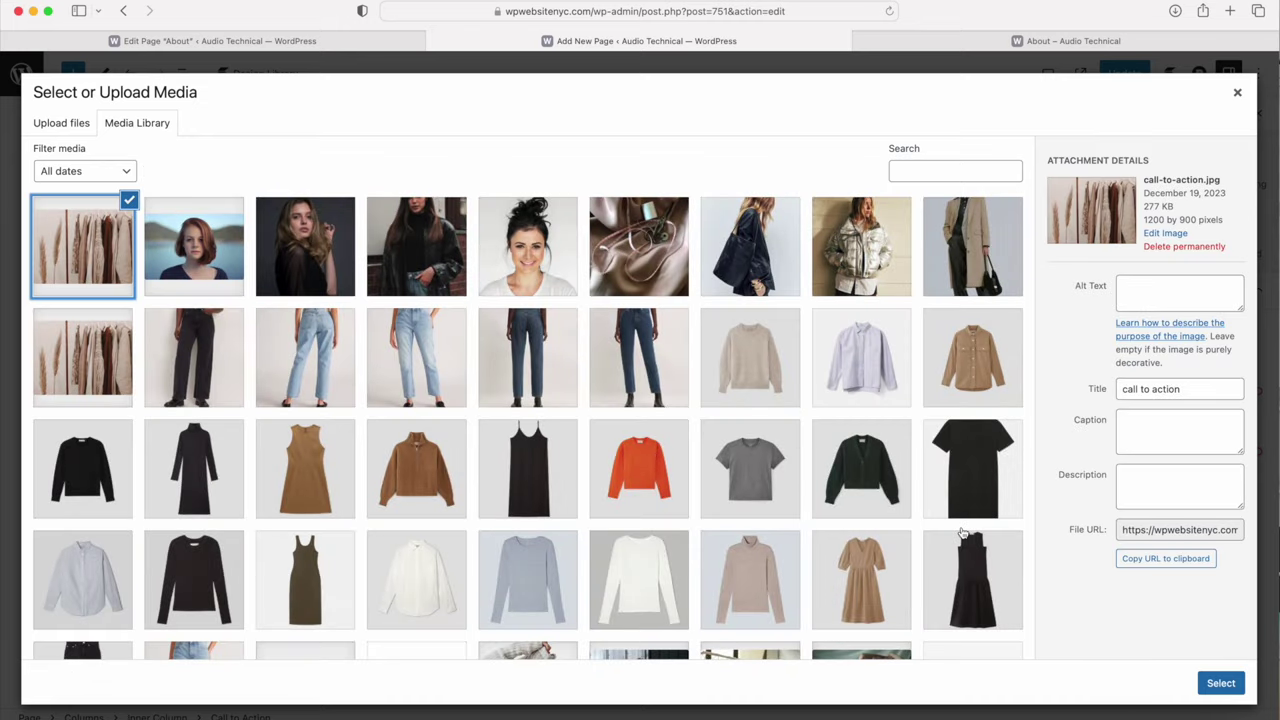
{"action": "left_click", "coordinate": [1222, 682]}
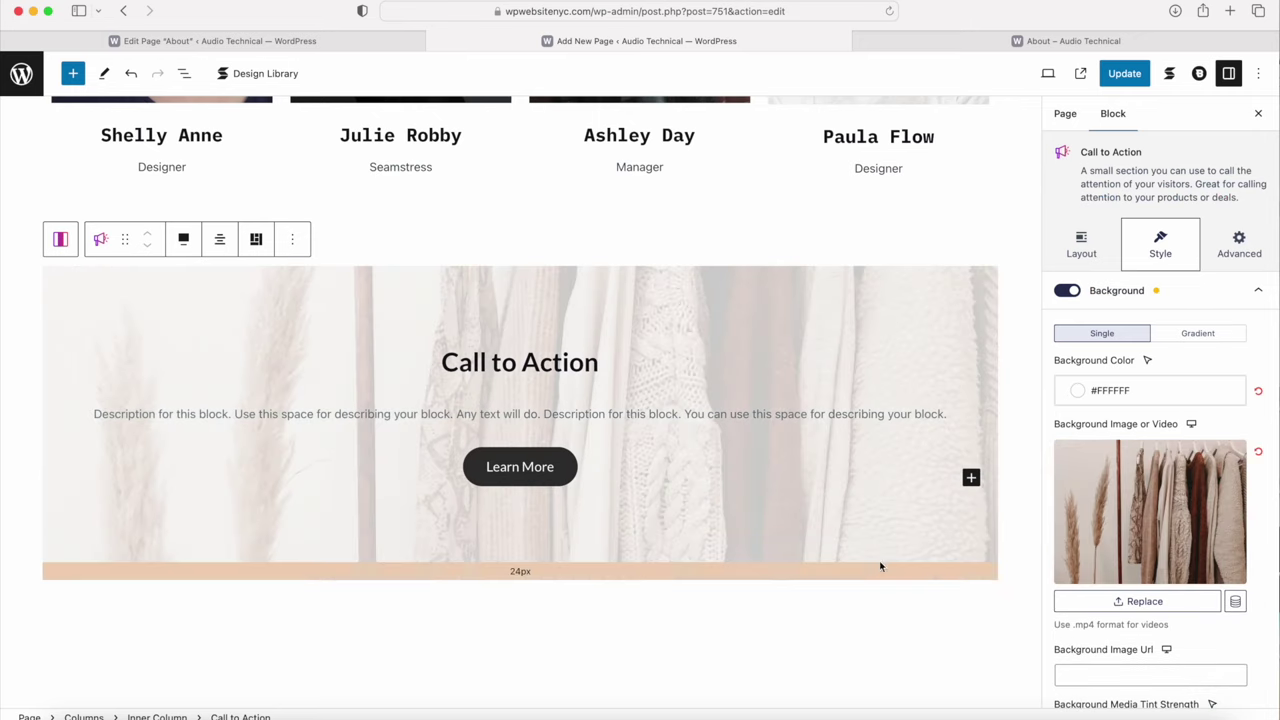
{"action": "left_click", "coordinate": [368, 41]}
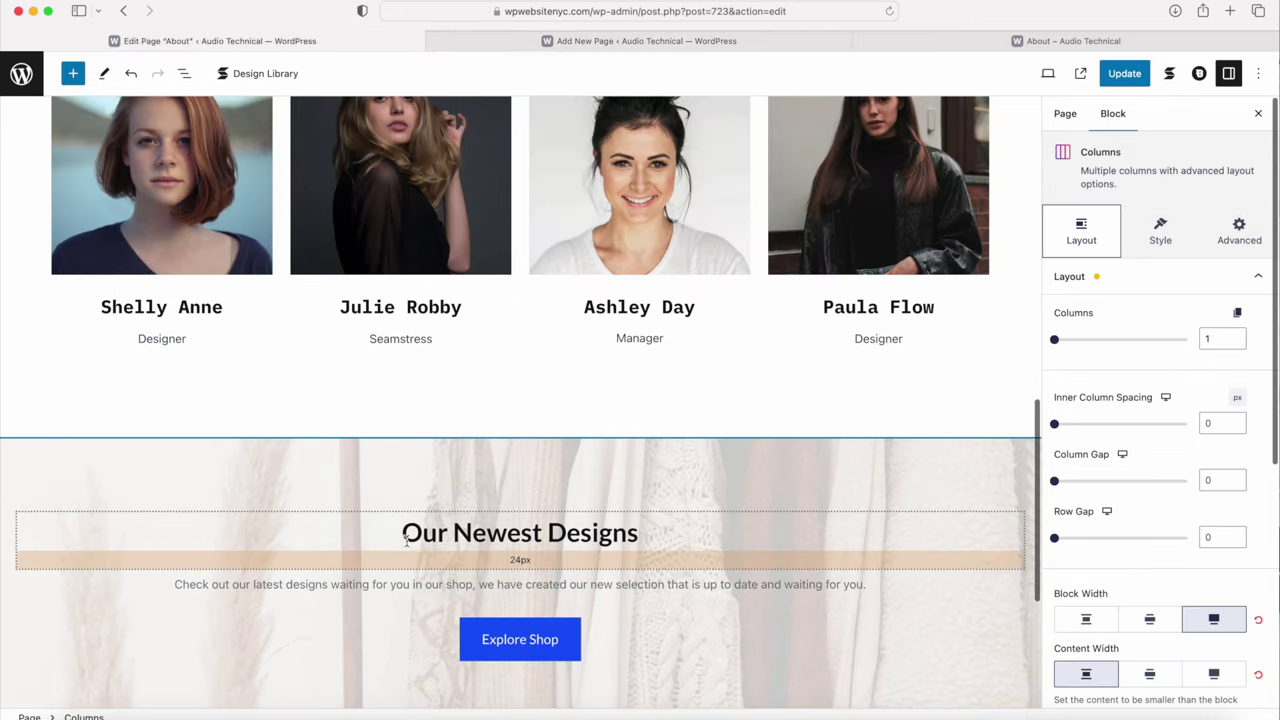
Step: Replace the Call to Action heading with the copied 'Our Newest Designs' heading
{"action": "triple_click", "coordinate": [462, 532]}
{"action": "key", "text": "cmd+c"}
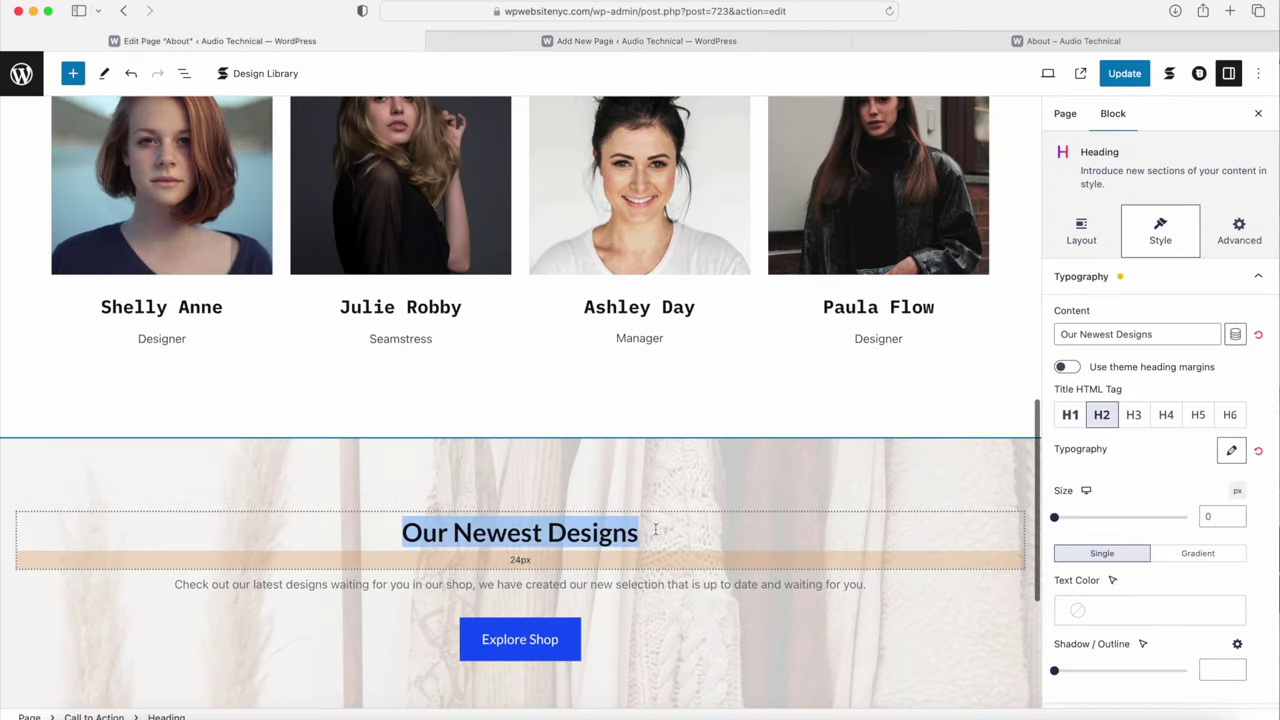
{"action": "left_click", "coordinate": [600, 40]}
{"action": "left_click", "coordinate": [462, 362]}
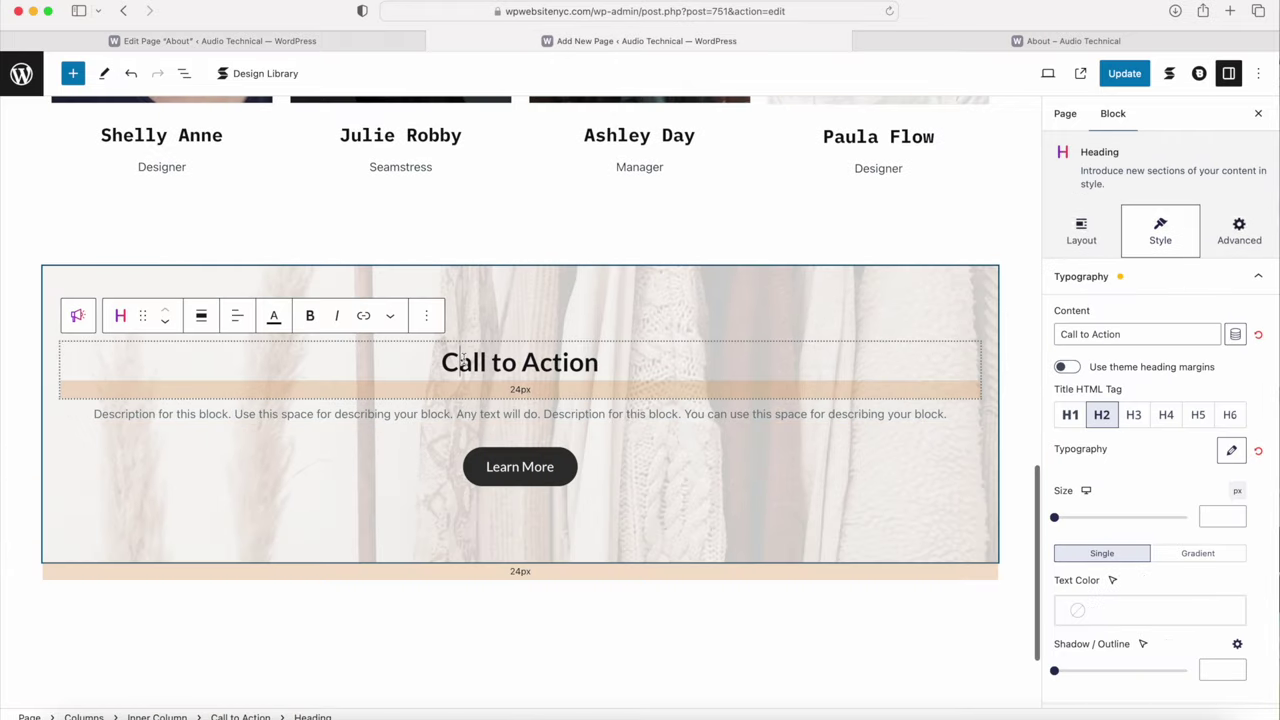
{"action": "triple_click", "coordinate": [442, 362]}
{"action": "key", "text": "cmd+v"}
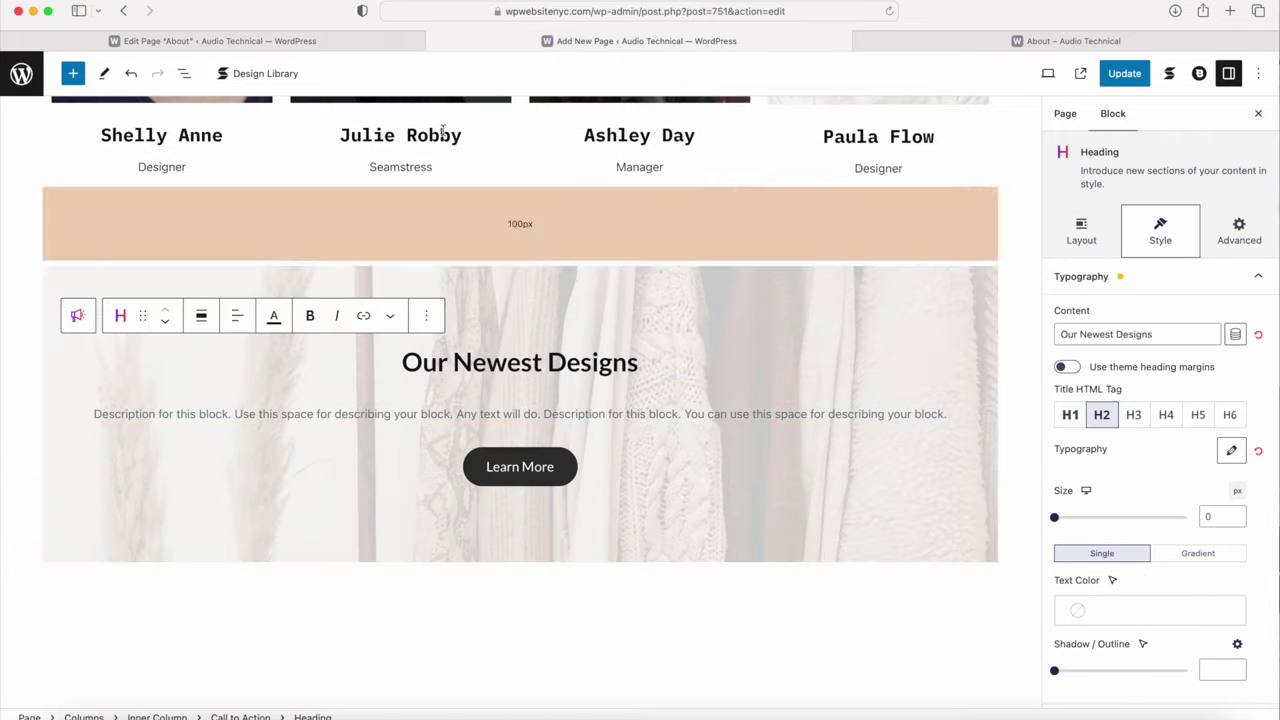
Step: Replace the CTA placeholder paragraph with the About page's shop description
{"action": "left_click", "coordinate": [343, 38]}
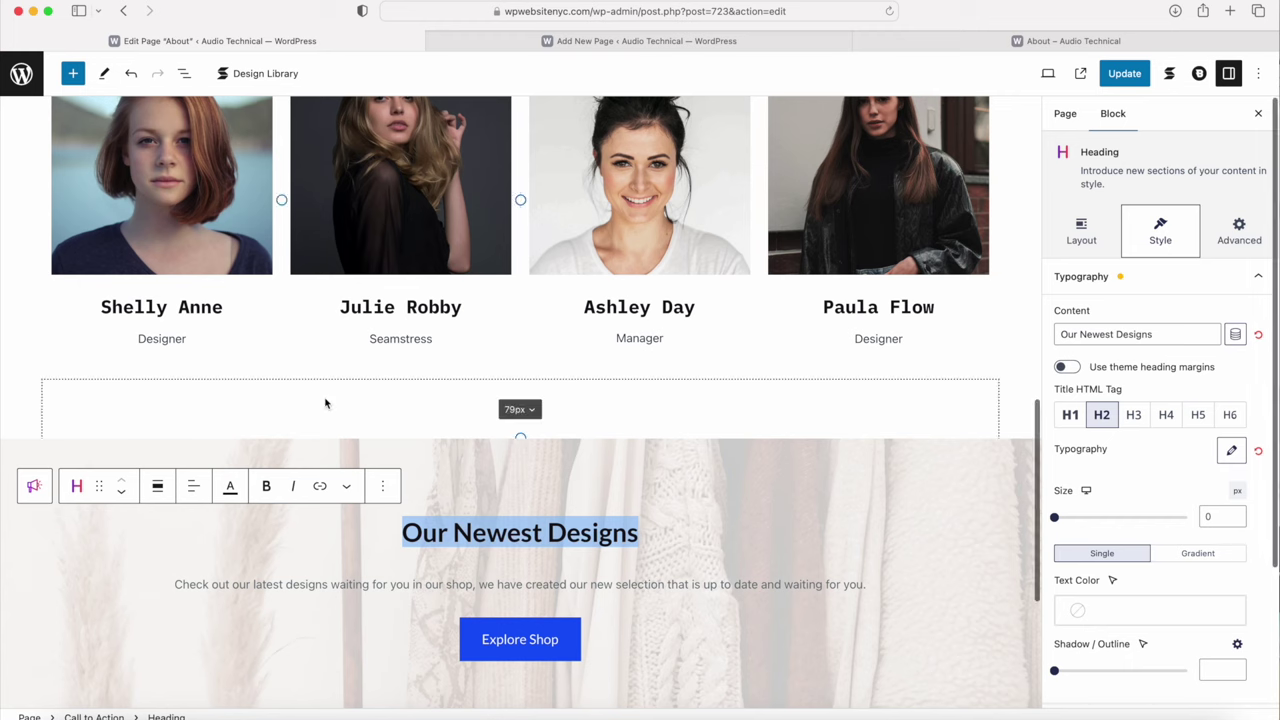
{"action": "triple_click", "coordinate": [247, 584]}
{"action": "key", "text": "cmd+c"}
{"action": "key", "text": "ctrl+Tab"}
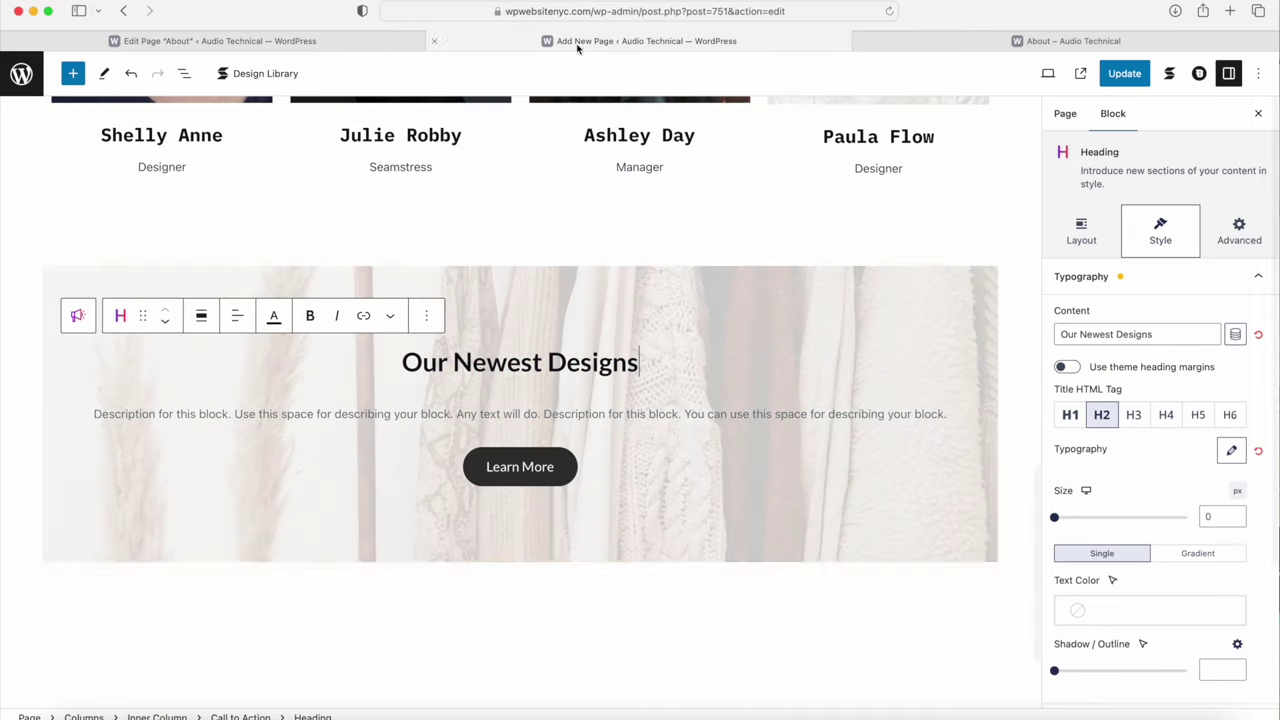
{"action": "triple_click", "coordinate": [443, 413]}
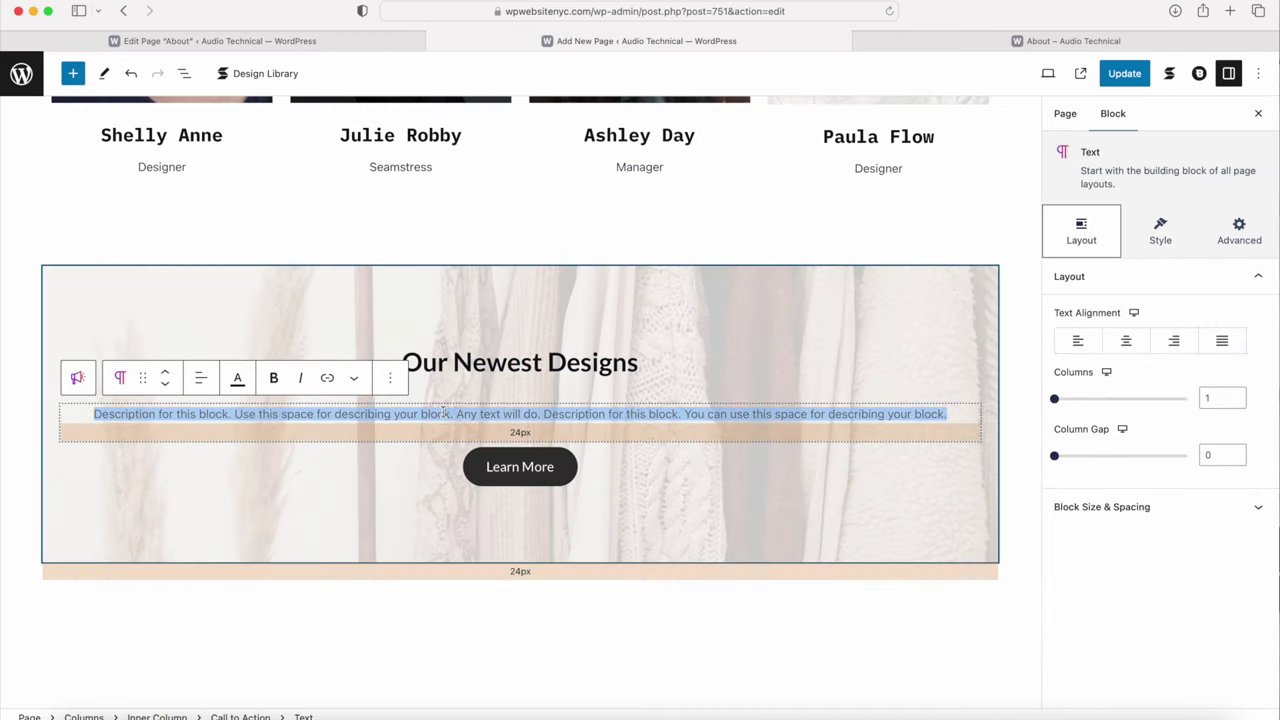
{"action": "key", "text": "cmd+v"}
Step: Set the Learn More button colour to Palette Color 1 (blue)
{"action": "left_click", "coordinate": [436, 467]}
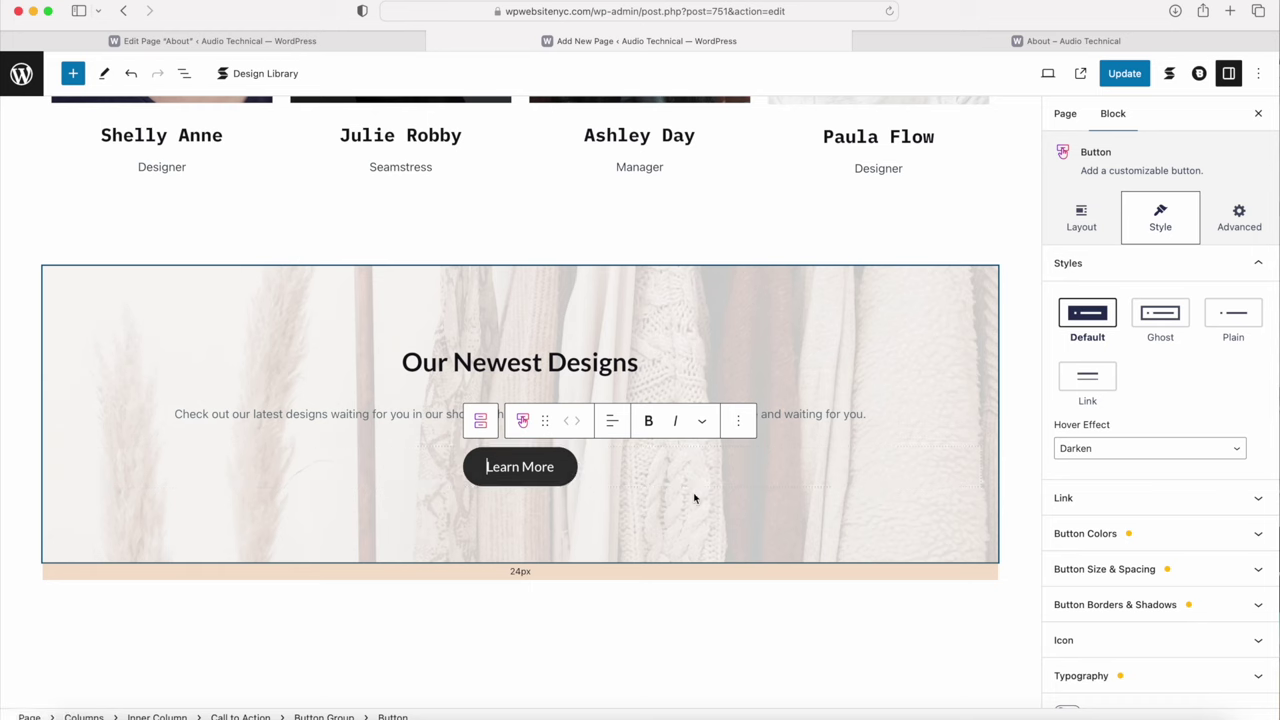
{"action": "left_click", "coordinate": [1080, 533]}
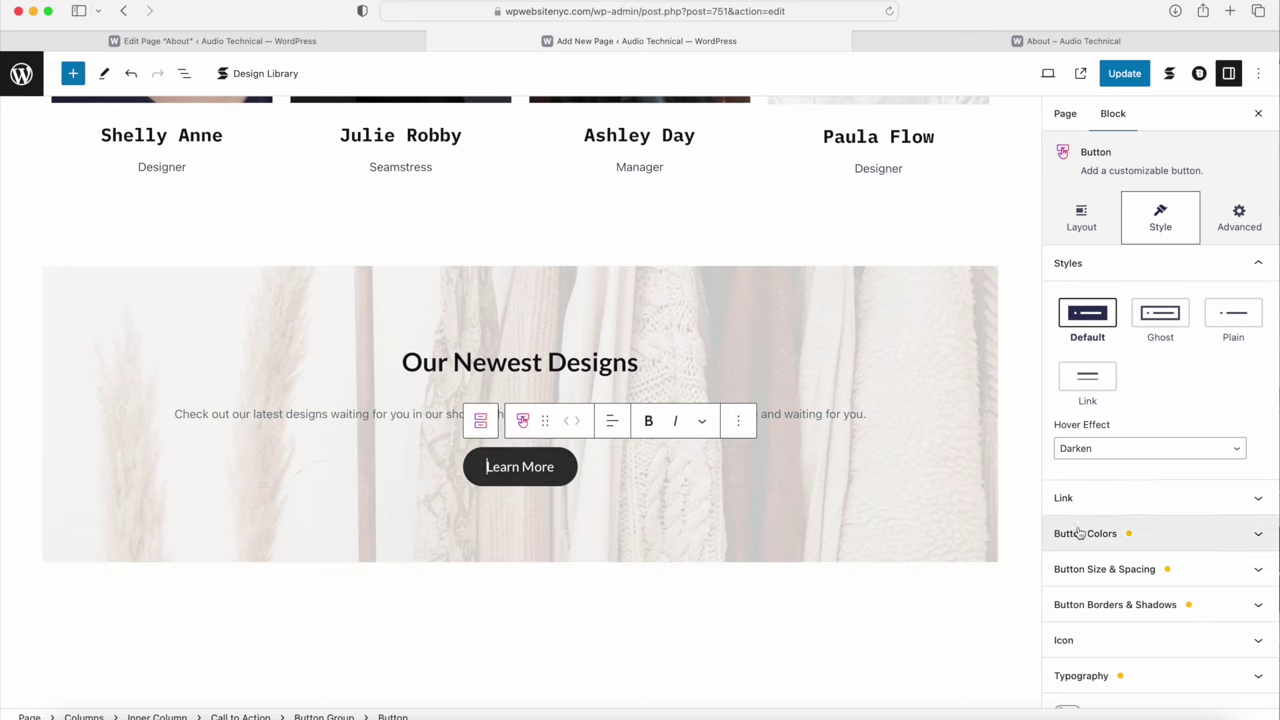
{"action": "left_click", "coordinate": [1118, 435]}
{"action": "left_click", "coordinate": [845, 341]}
{"action": "left_click", "coordinate": [1104, 497]}
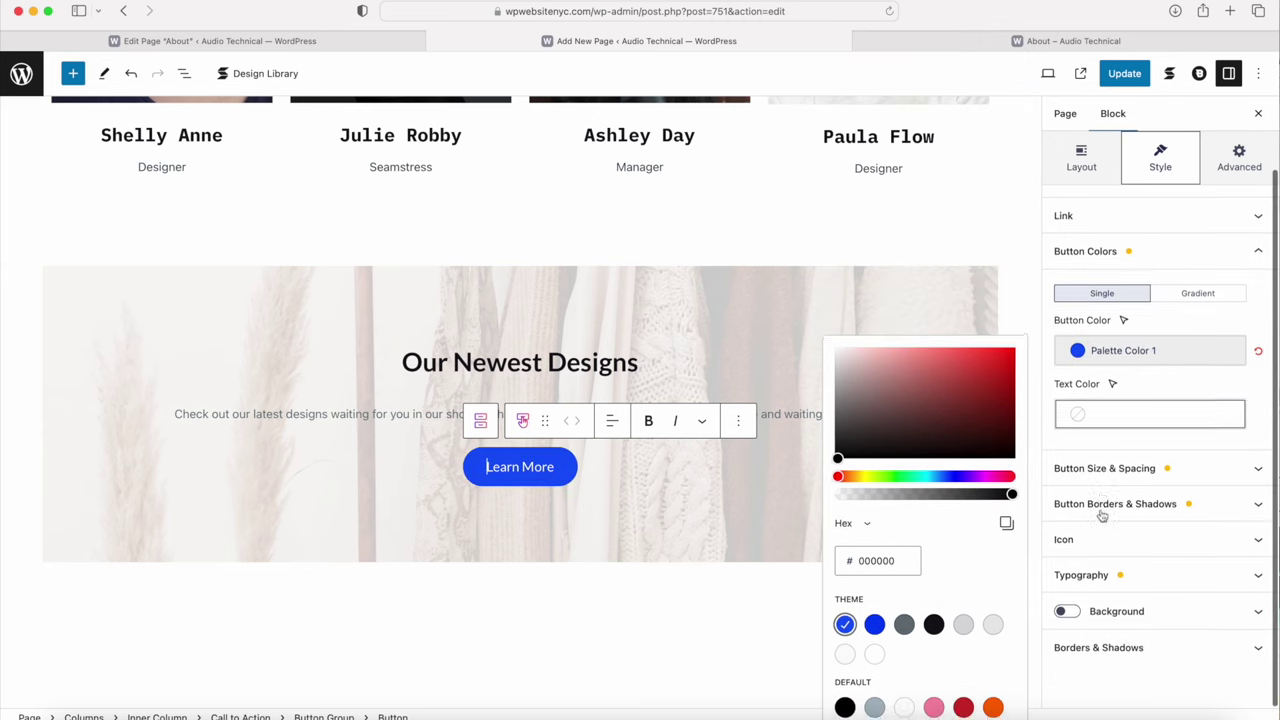
Step: Give the Learn More button padding of 15/30/15/30
{"action": "left_click", "coordinate": [1116, 476]}
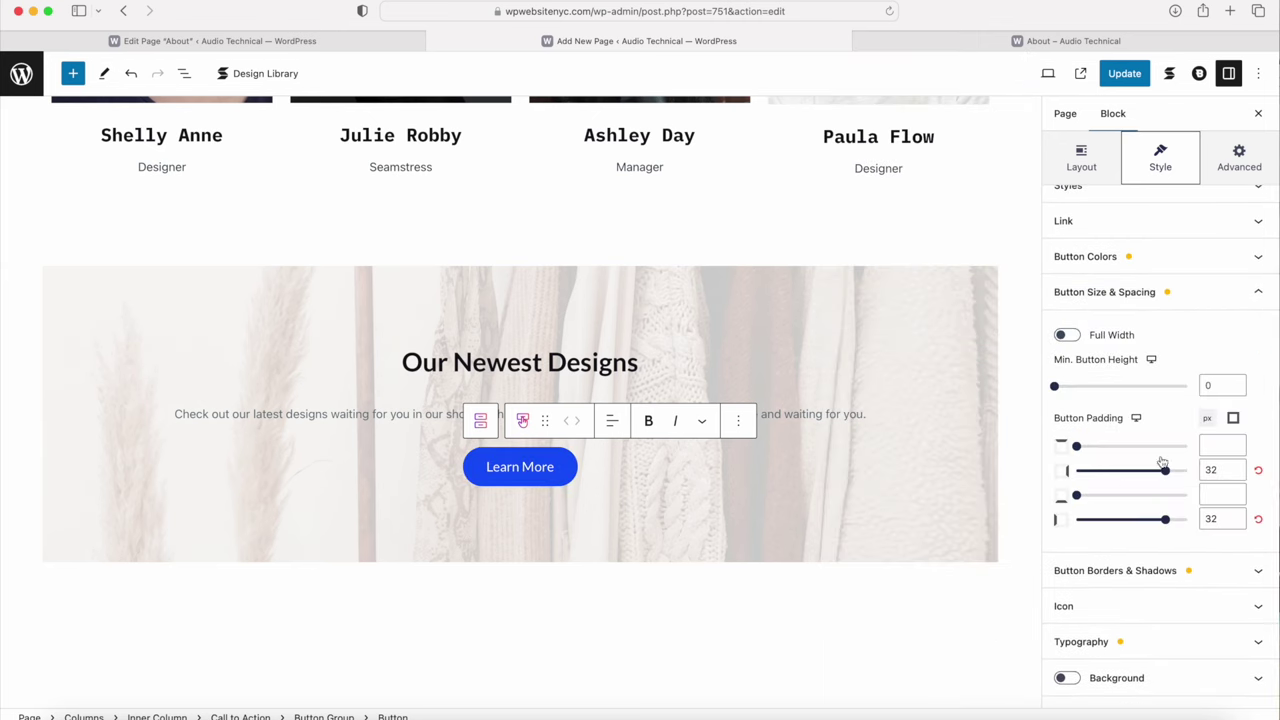
{"action": "left_click", "coordinate": [1212, 448]}
{"action": "type", "text": "15"}
{"action": "key", "text": "Tab"}
{"action": "type", "text": "30"}
{"action": "key", "text": "Tab"}
{"action": "type", "text": "15"}
{"action": "key", "text": "Tab"}
{"action": "type", "text": "30"}
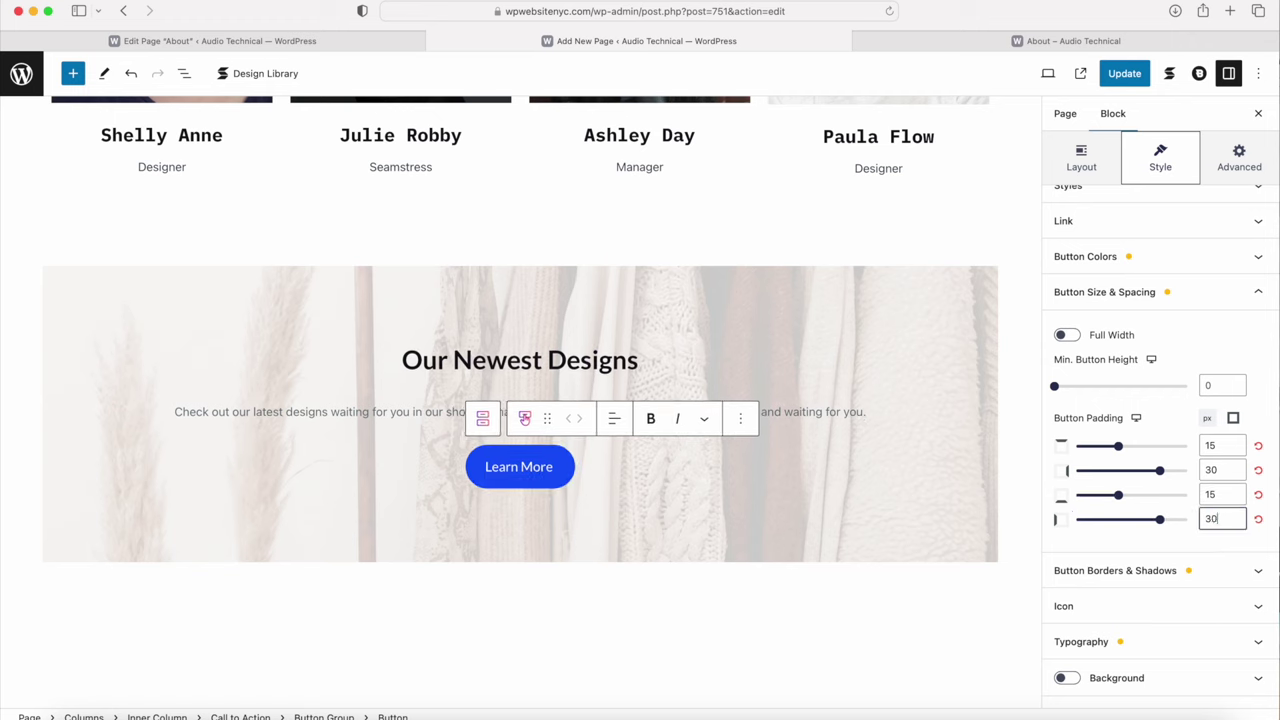
Step: Clear the button's border radius for square corners
{"action": "left_click", "coordinate": [1116, 570]}
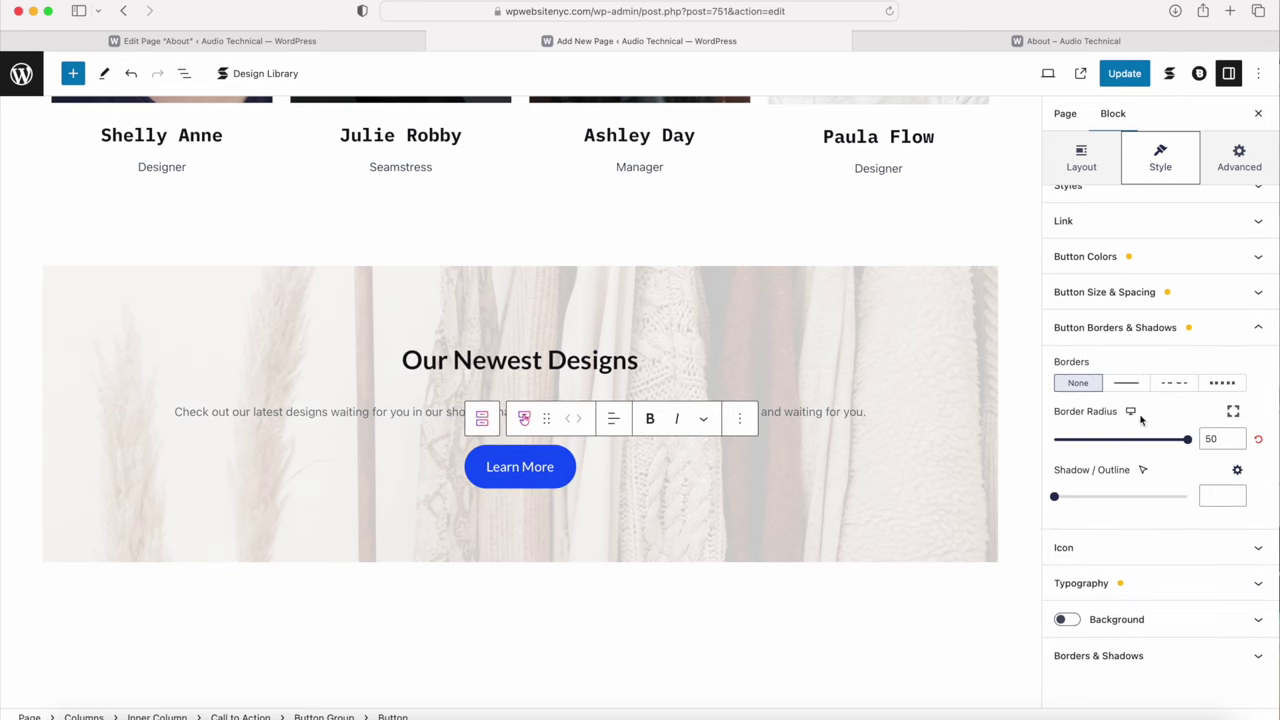
{"action": "left_click", "coordinate": [1221, 438]}
{"action": "key", "text": "BackSpace"}
{"action": "key", "text": "BackSpace"}
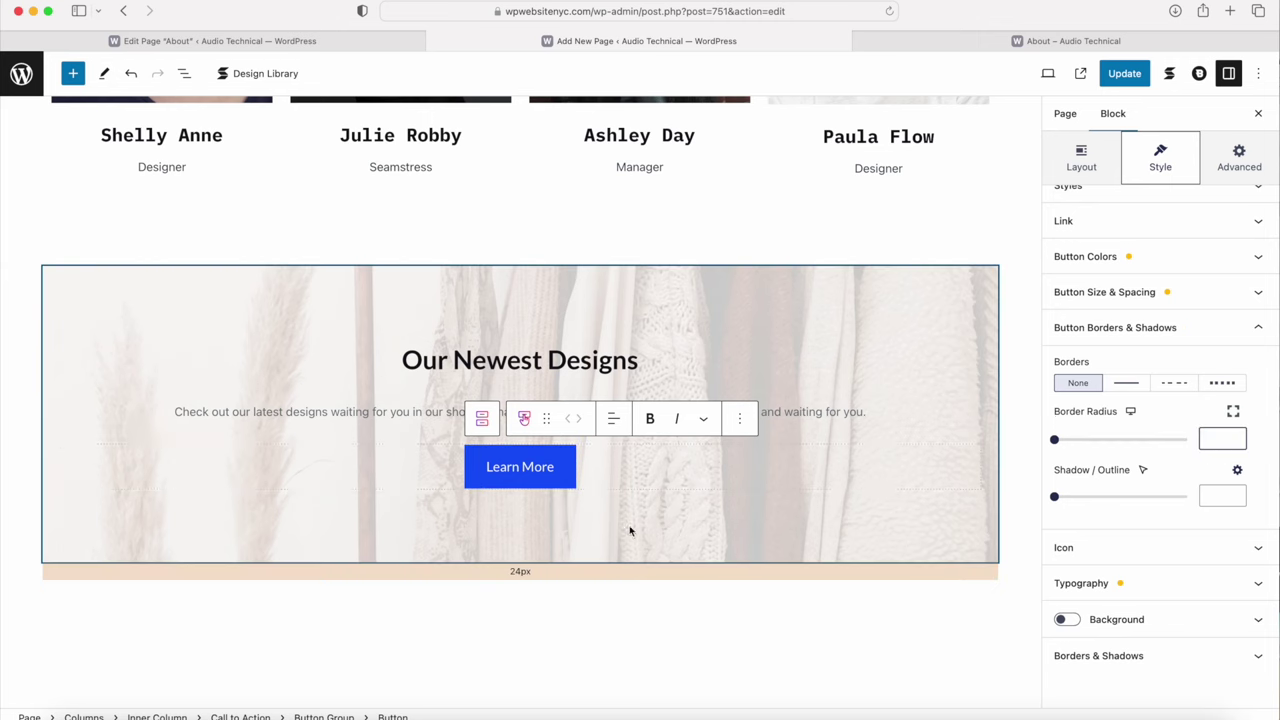
Step: Link Learn More to wpwebsitenyc.com/shop/, update the page, and view it
{"action": "left_click", "coordinate": [1100, 221]}
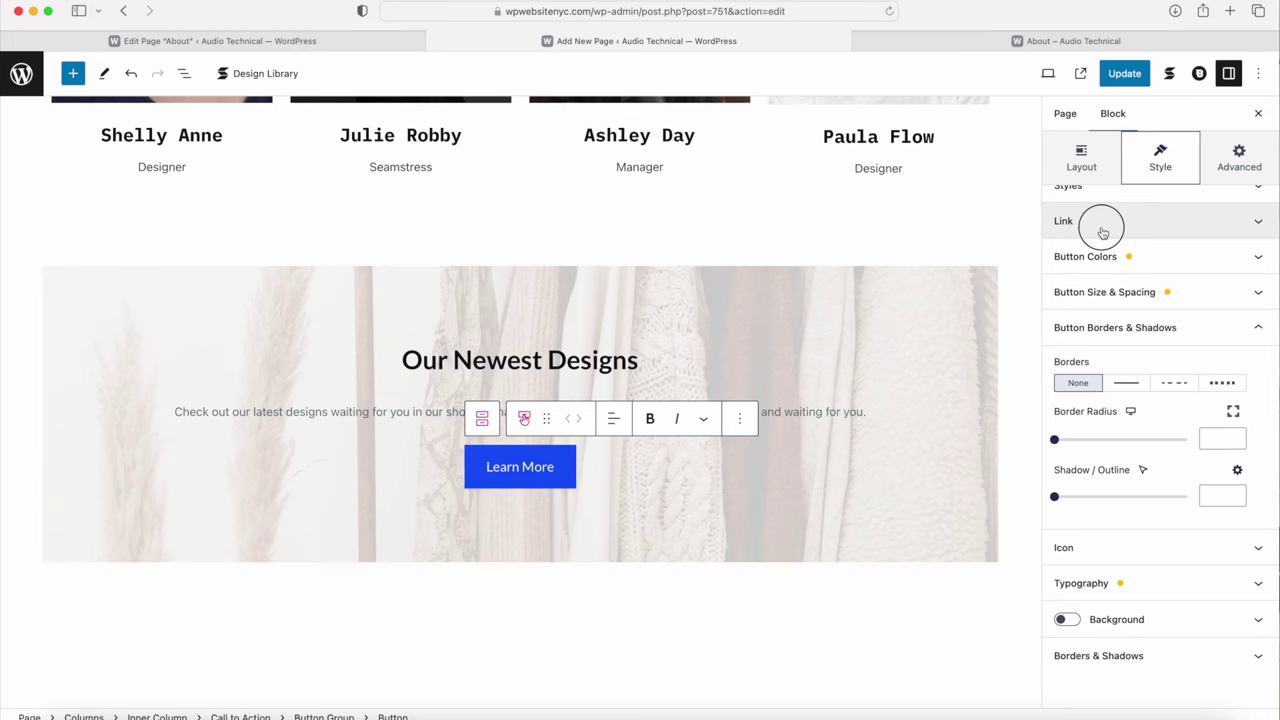
{"action": "left_click", "coordinate": [1099, 281]}
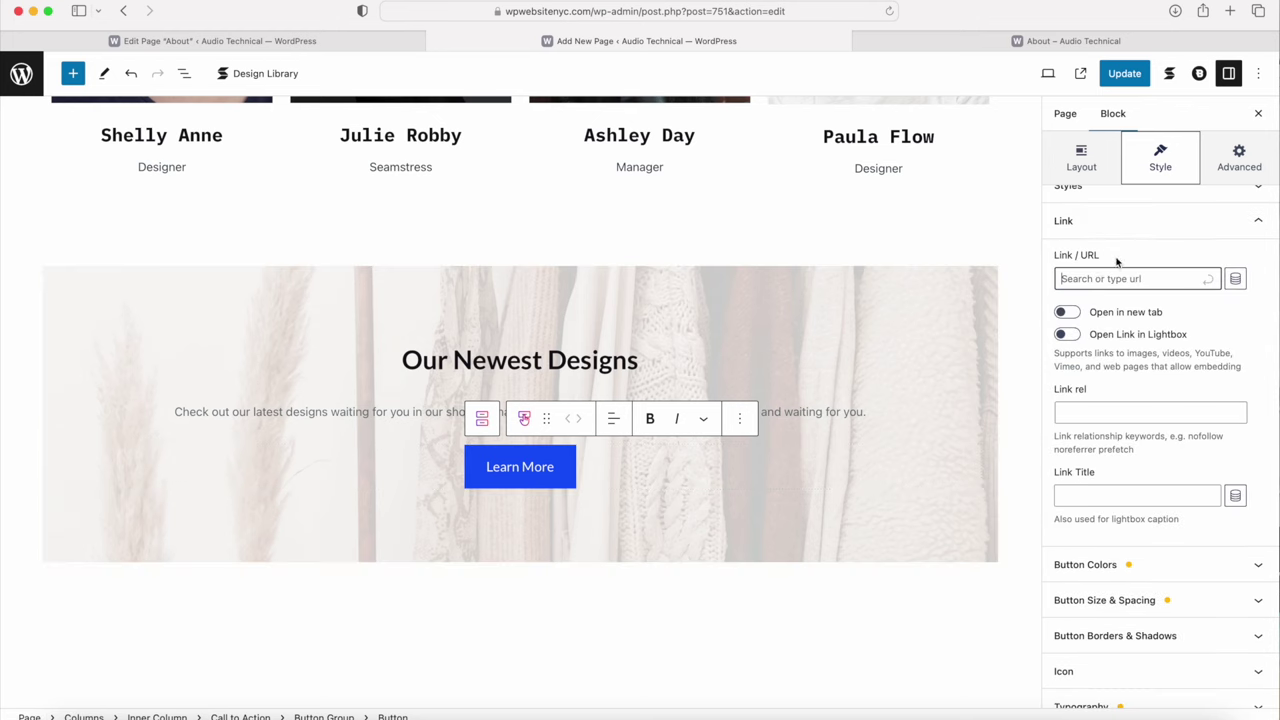
{"action": "type", "text": "wpwebsitenyc.com/sh"}
{"action": "left_click", "coordinate": [1210, 283]}
{"action": "left_click", "coordinate": [1127, 80]}
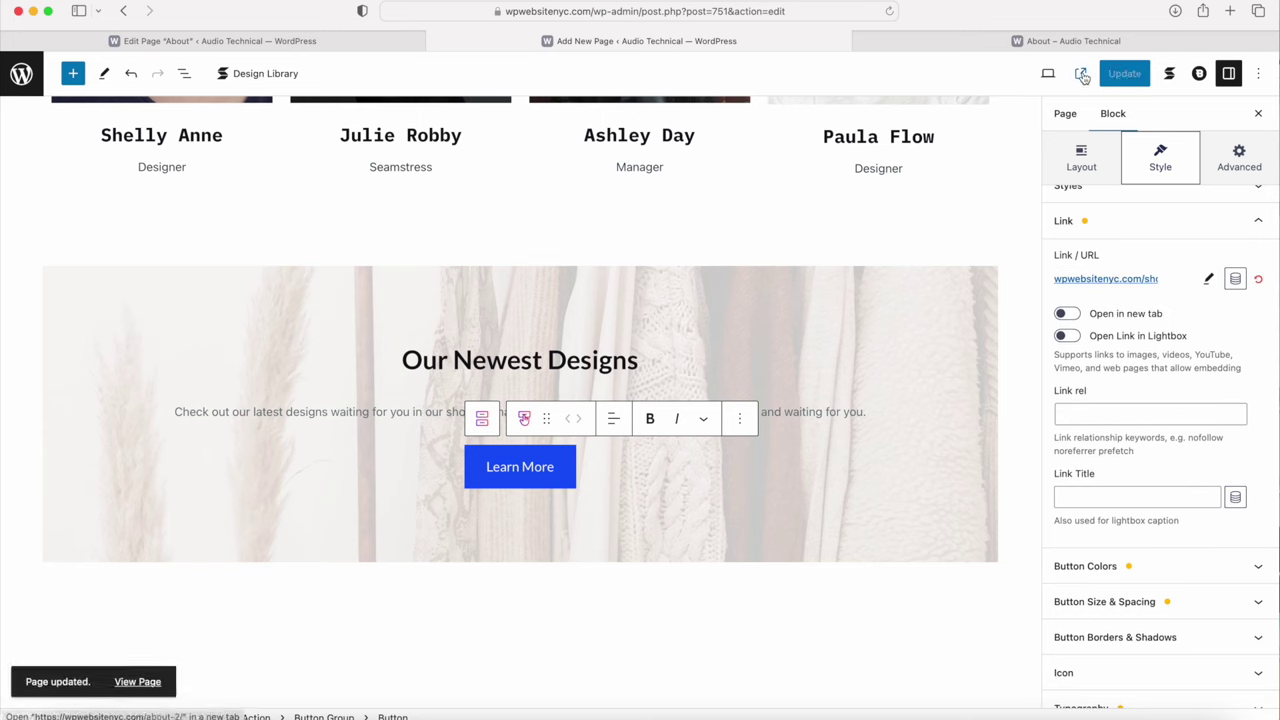
{"action": "left_click", "coordinate": [1083, 76]}
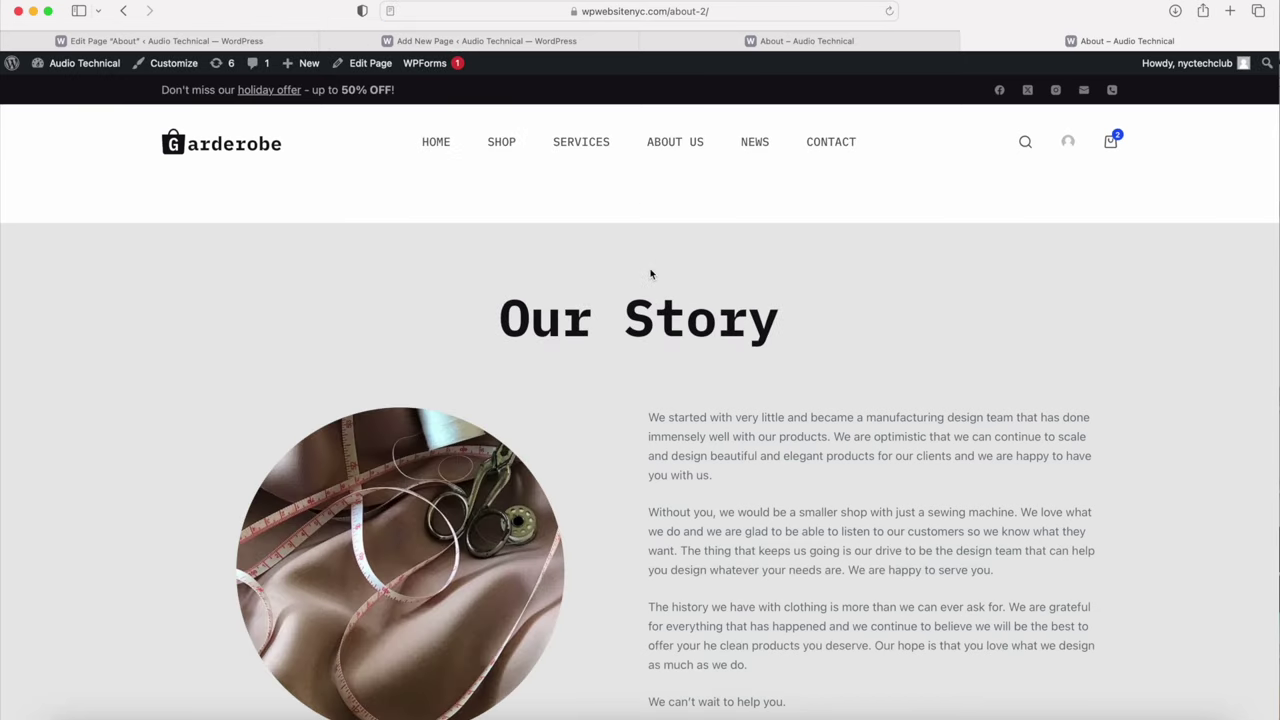
Step: Check the live page, then change the button text to 'Explore Shop' in the editor
{"action": "scroll", "coordinate": [650, 274], "scroll_direction": "down", "scroll_amount": 10}
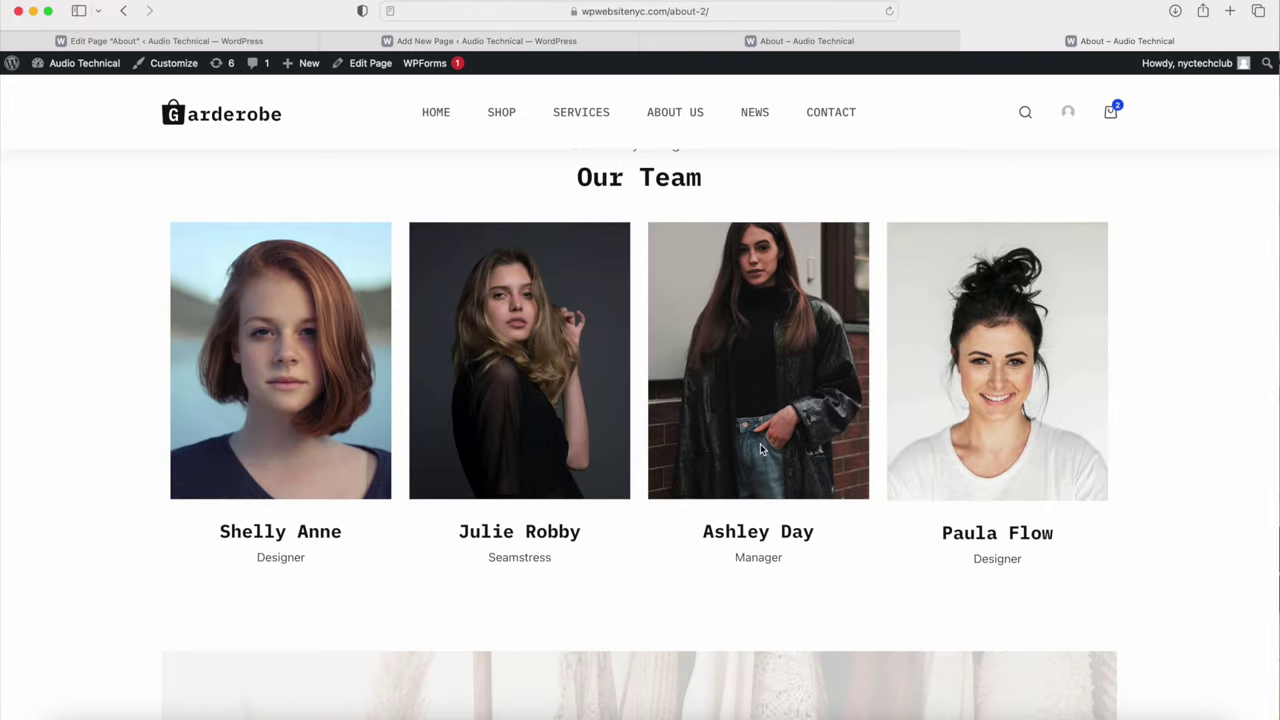
{"action": "scroll", "coordinate": [770, 538], "scroll_direction": "down", "scroll_amount": 5}
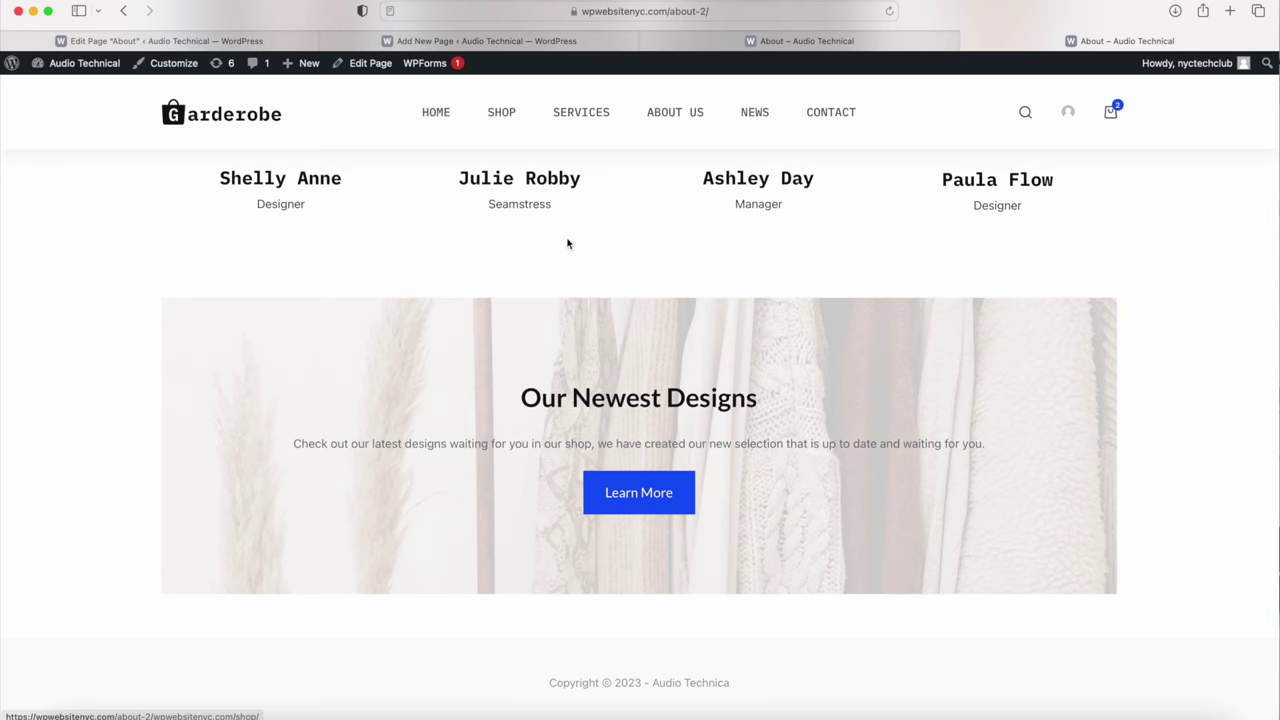
{"action": "left_click", "coordinate": [519, 45]}
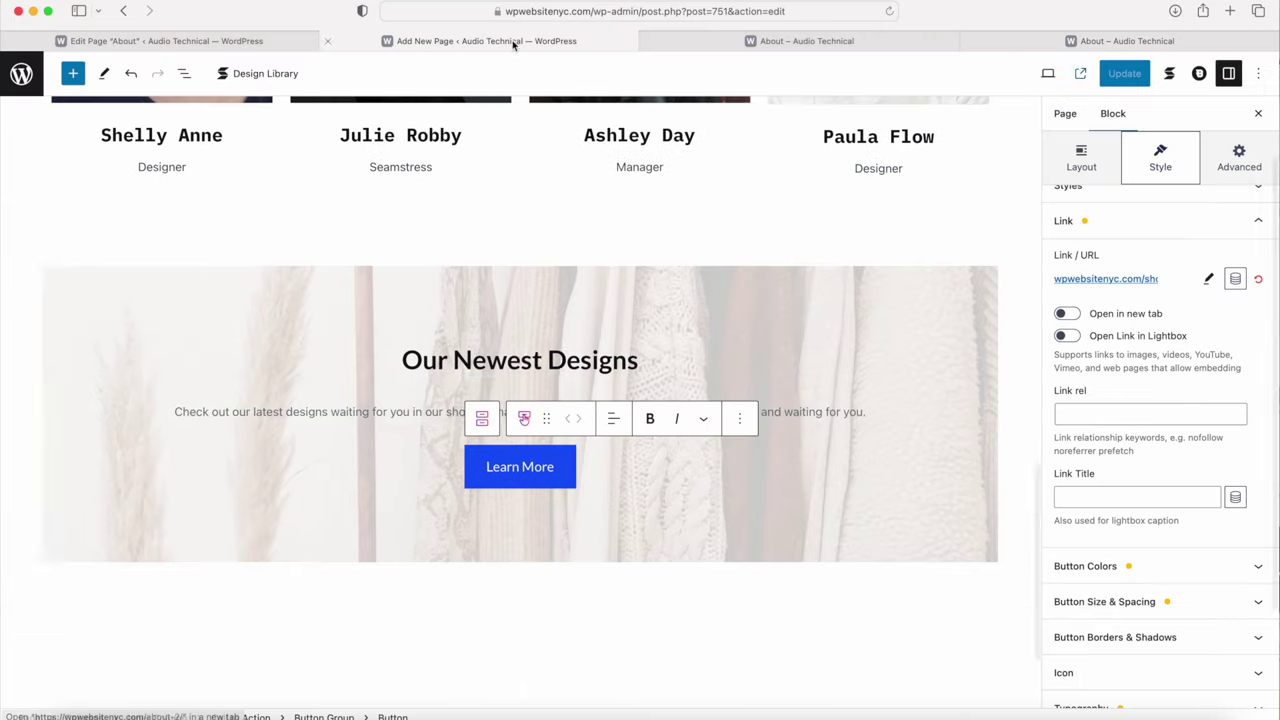
{"action": "type", "text": "Explore Shop"}
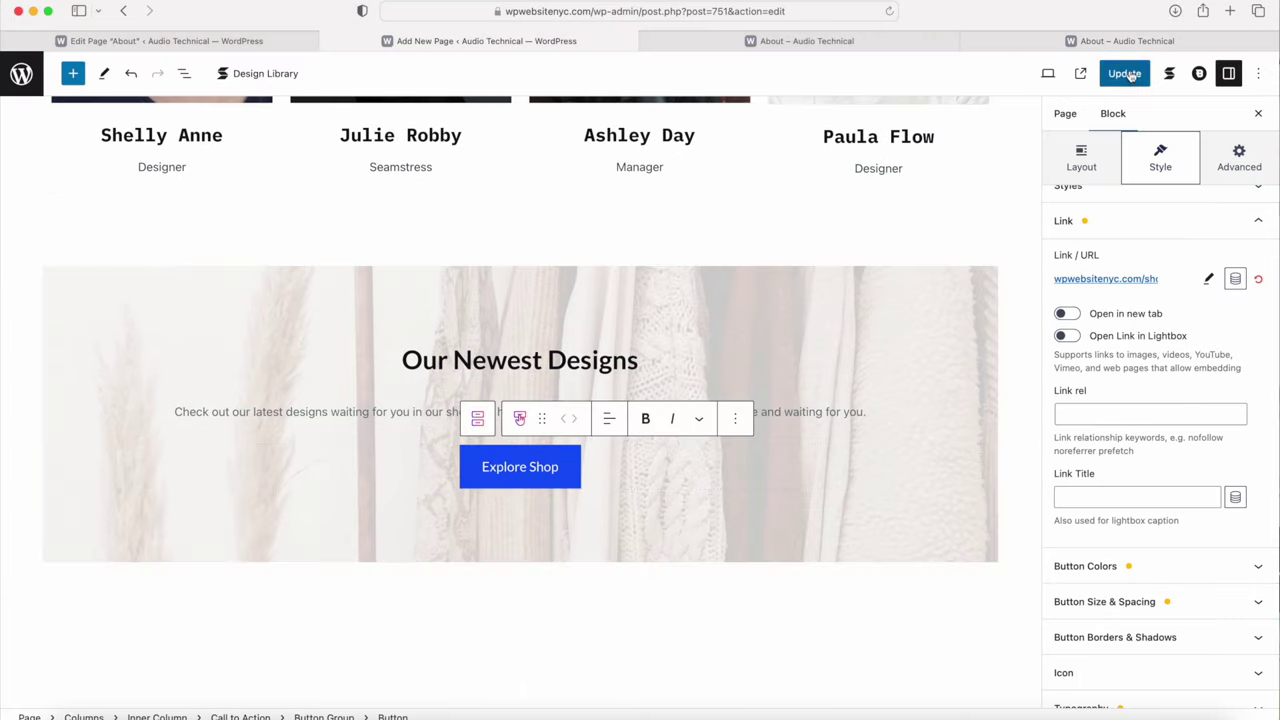
Step: Update the About page and reload the live page to check the Explore Shop button
{"action": "left_click", "coordinate": [1124, 73]}
{"action": "left_click", "coordinate": [1107, 40]}
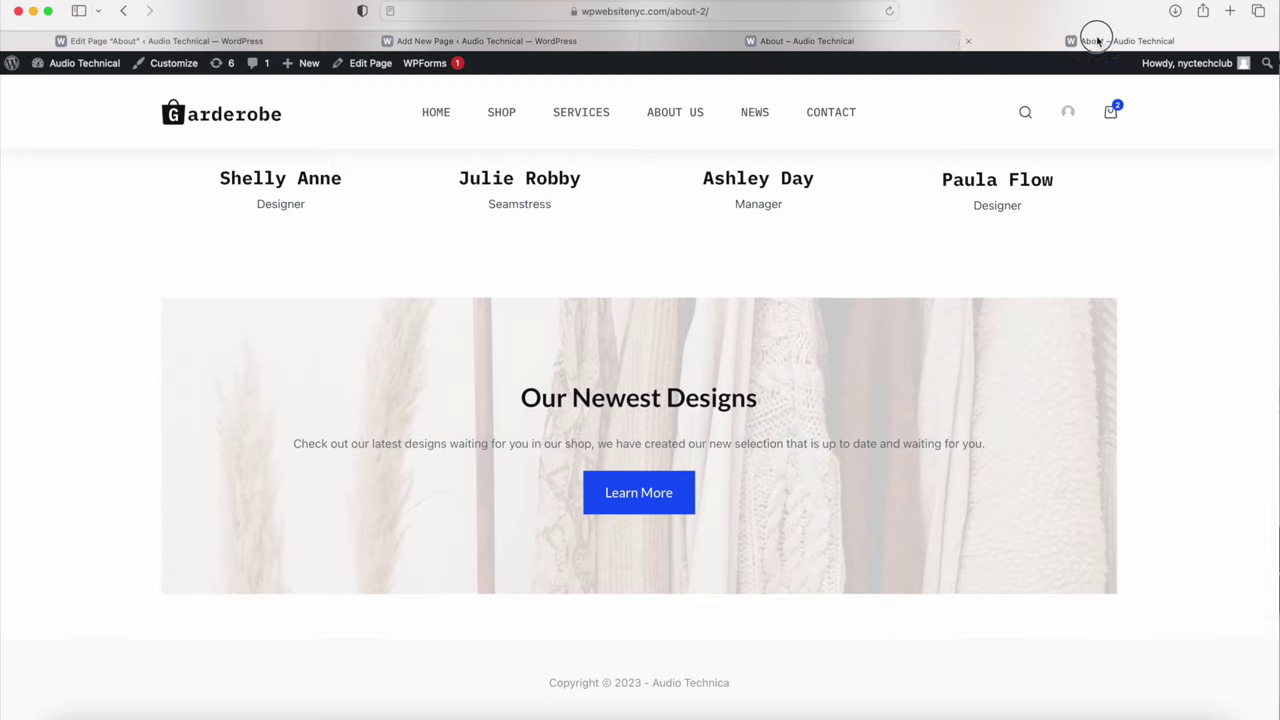
{"action": "left_click", "coordinate": [889, 12]}
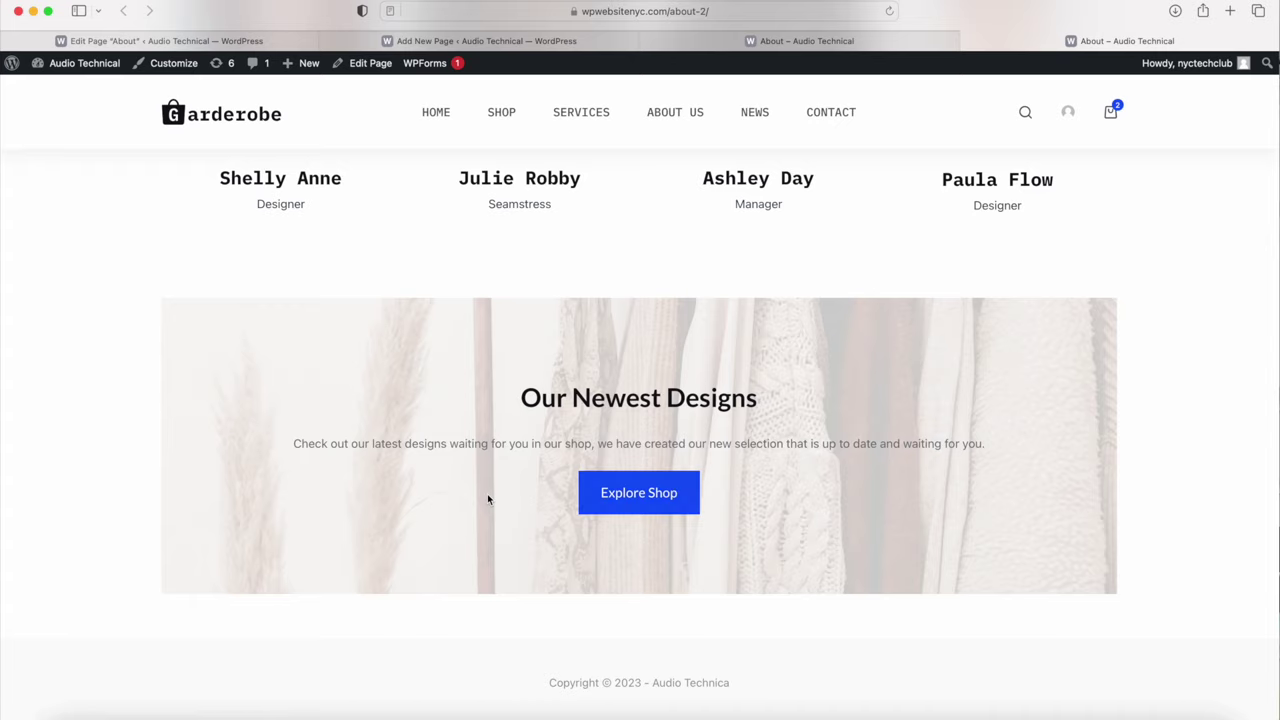
{"action": "scroll", "coordinate": [489, 500], "scroll_direction": "up", "scroll_amount": 15}
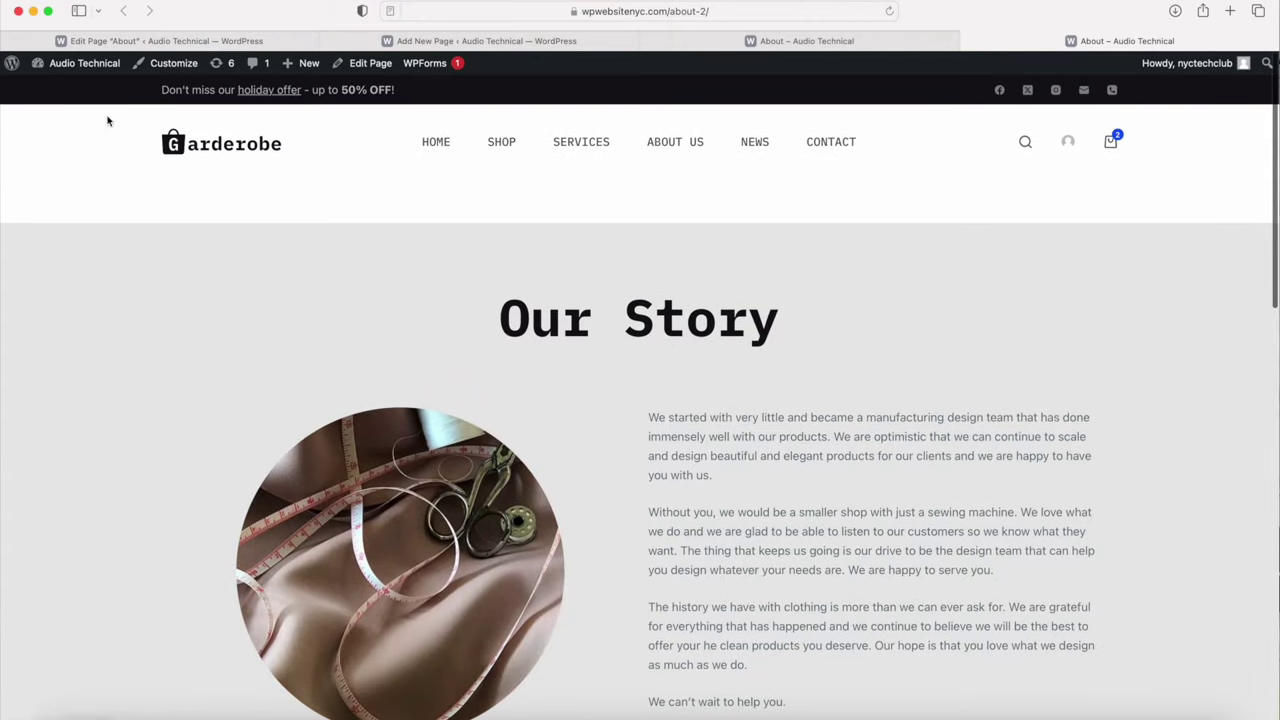
Step: Go from the Dashboard to the All Pages list
{"action": "mouse_move", "coordinate": [74, 73]}
{"action": "left_click", "coordinate": [72, 92]}
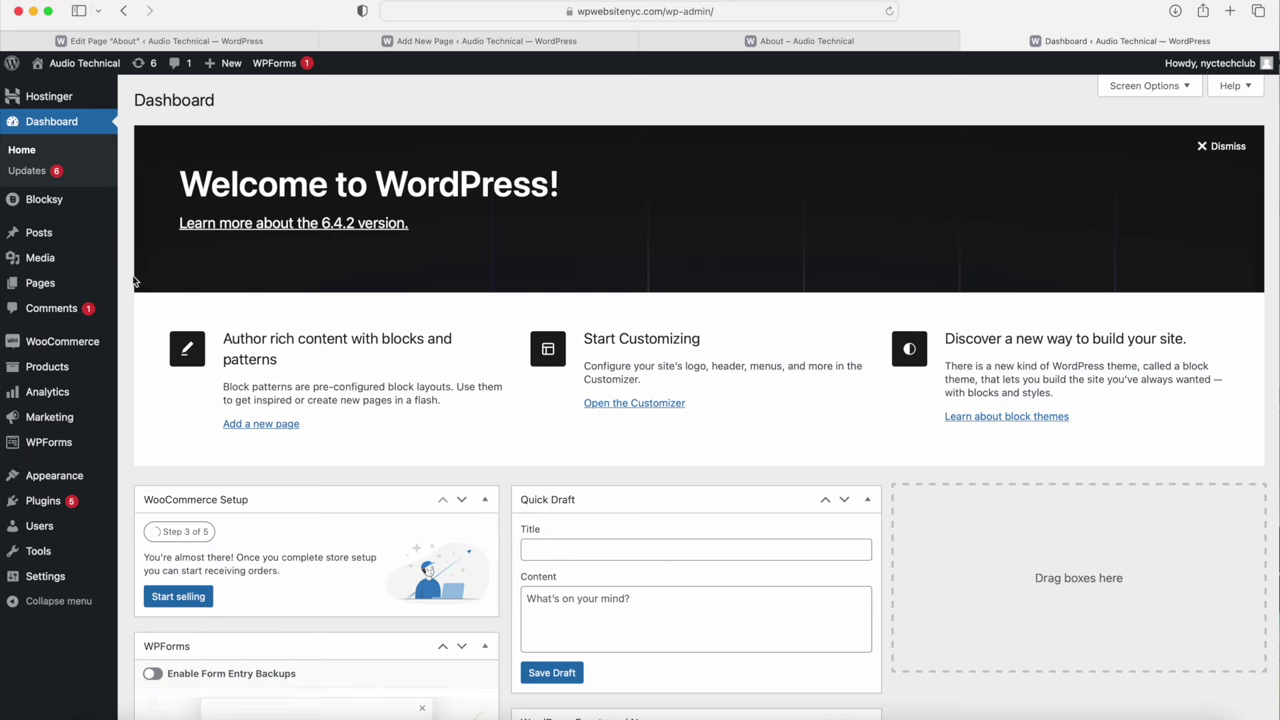
{"action": "mouse_move", "coordinate": [83, 286]}
{"action": "left_click", "coordinate": [156, 286]}
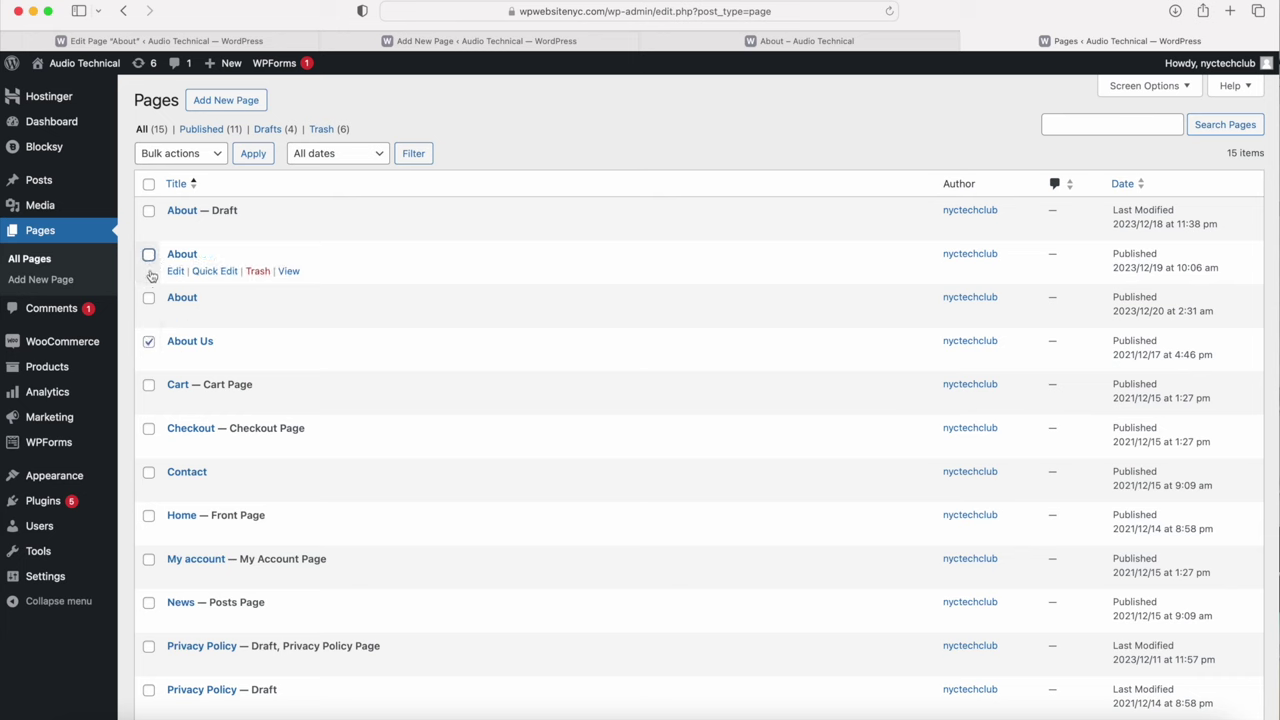
Step: Move About — Draft, the duplicate About and About Us pages to Trash
{"action": "left_click", "coordinate": [148, 211]}
{"action": "left_click", "coordinate": [148, 254]}
{"action": "left_click", "coordinate": [205, 155]}
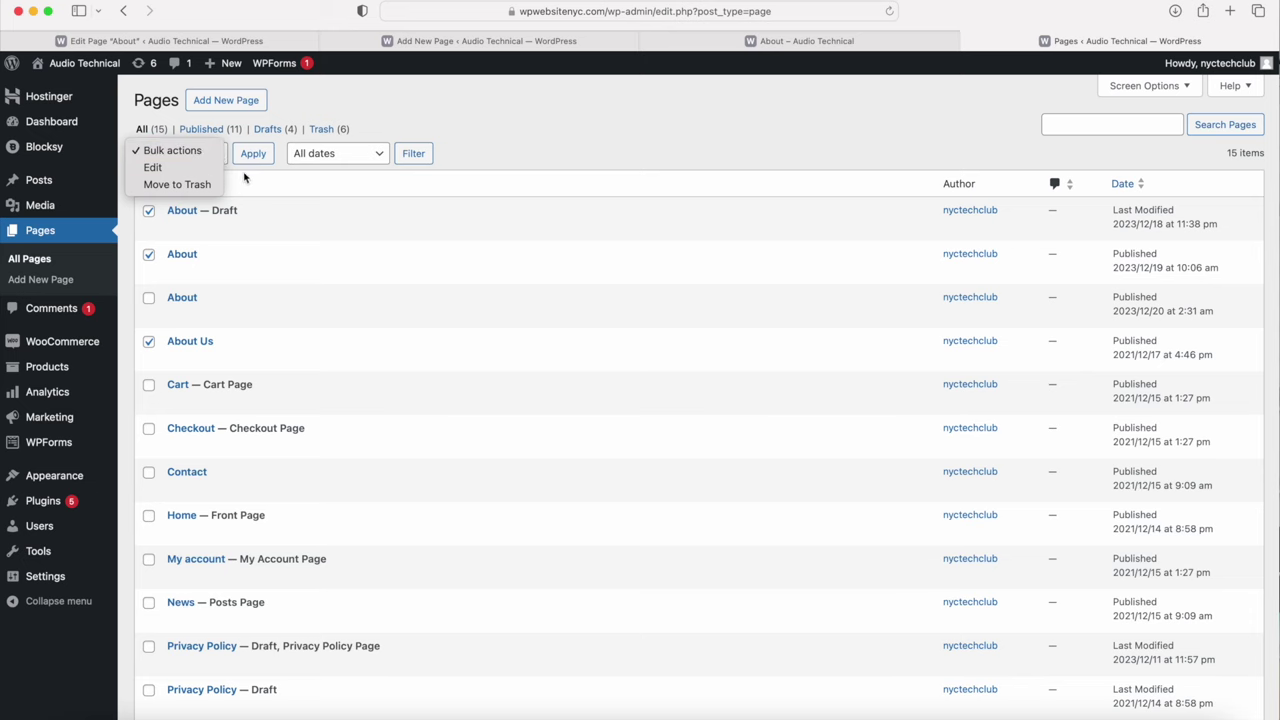
{"action": "left_click", "coordinate": [212, 185]}
{"action": "left_click", "coordinate": [250, 153]}
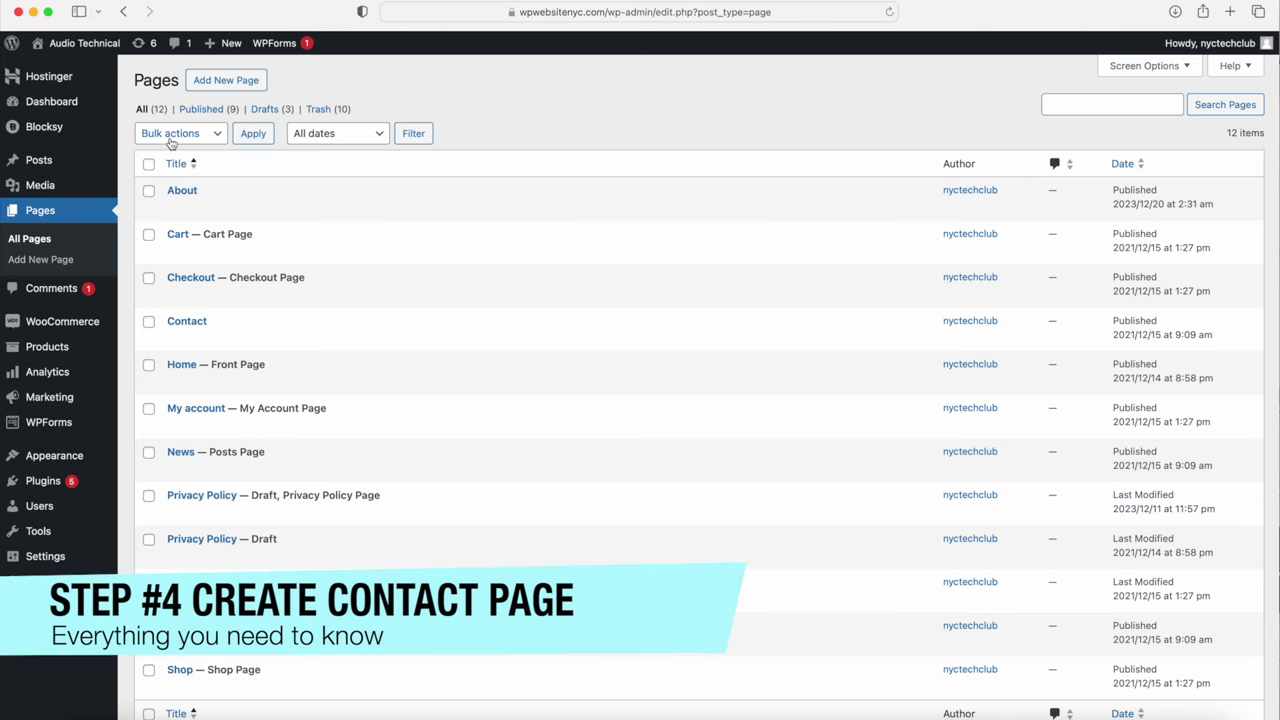
Step: View the live Contact page and scroll through its heading and form
{"action": "mouse_move", "coordinate": [167, 325]}
{"action": "left_click", "coordinate": [289, 338]}
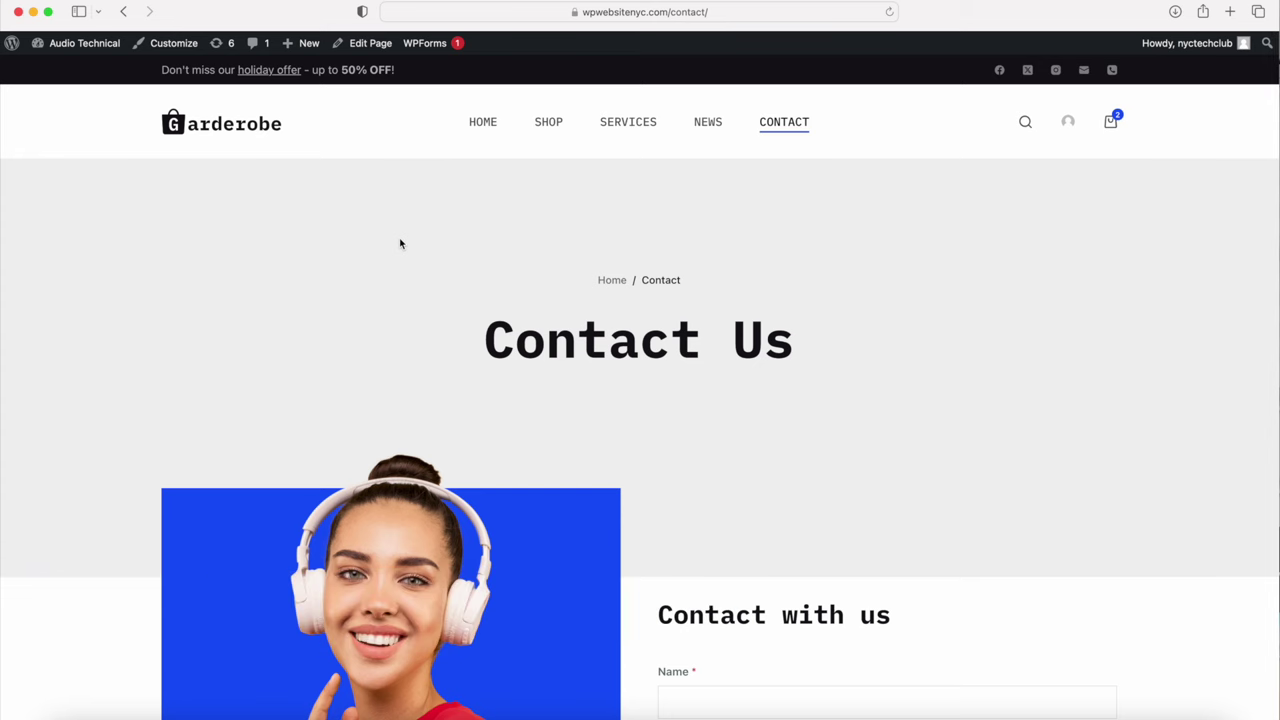
{"action": "scroll", "coordinate": [400, 243], "scroll_direction": "down", "scroll_amount": 10}
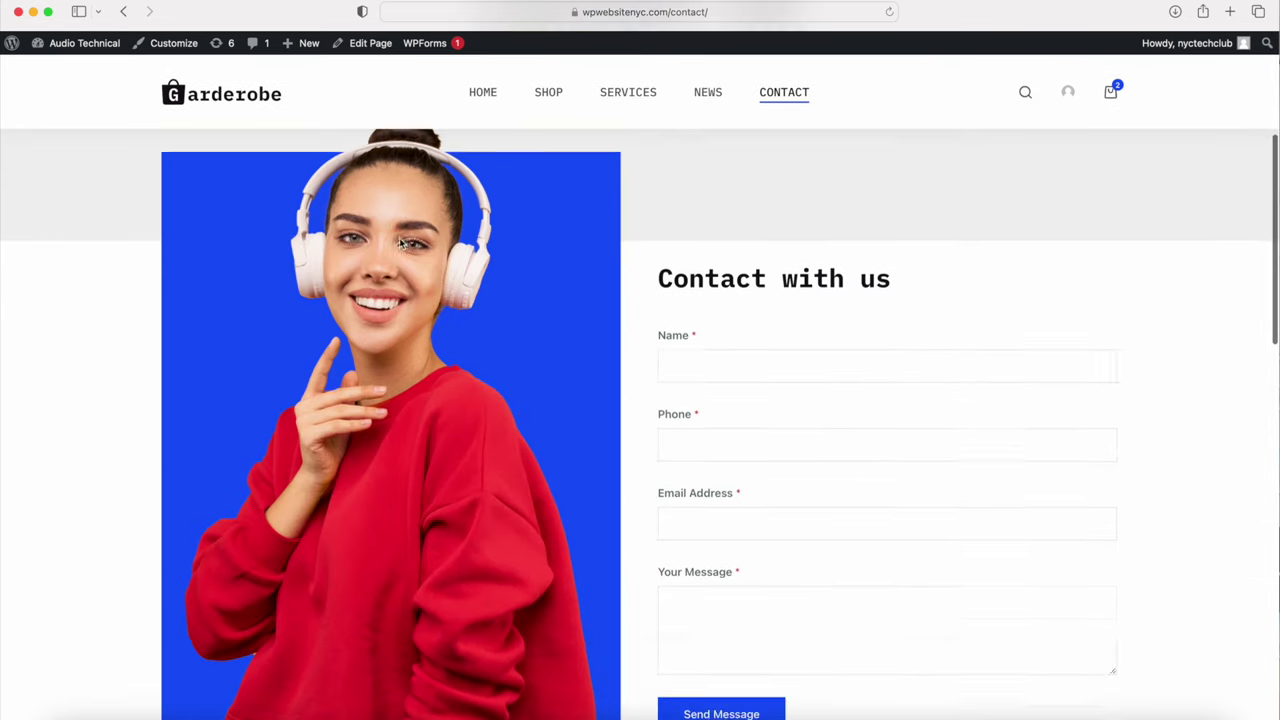
{"action": "scroll", "coordinate": [501, 426], "scroll_direction": "down", "scroll_amount": 12}
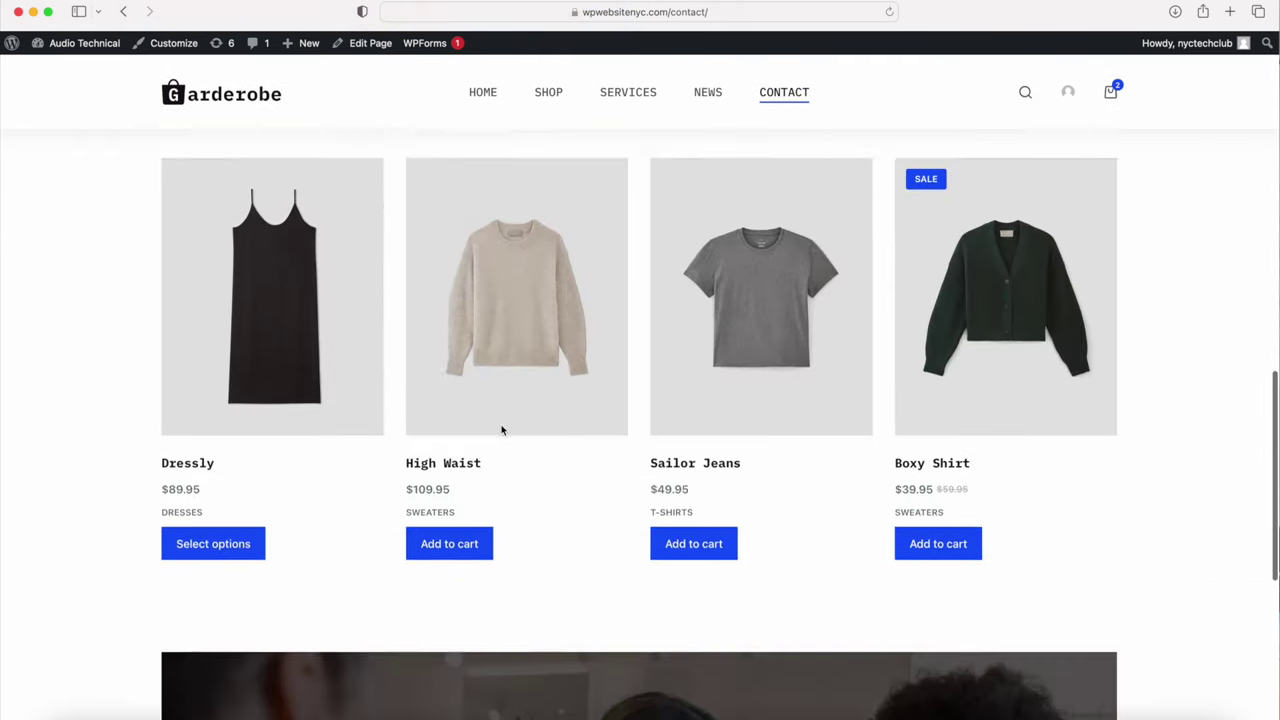
{"action": "scroll", "coordinate": [501, 430], "scroll_direction": "down", "scroll_amount": 6}
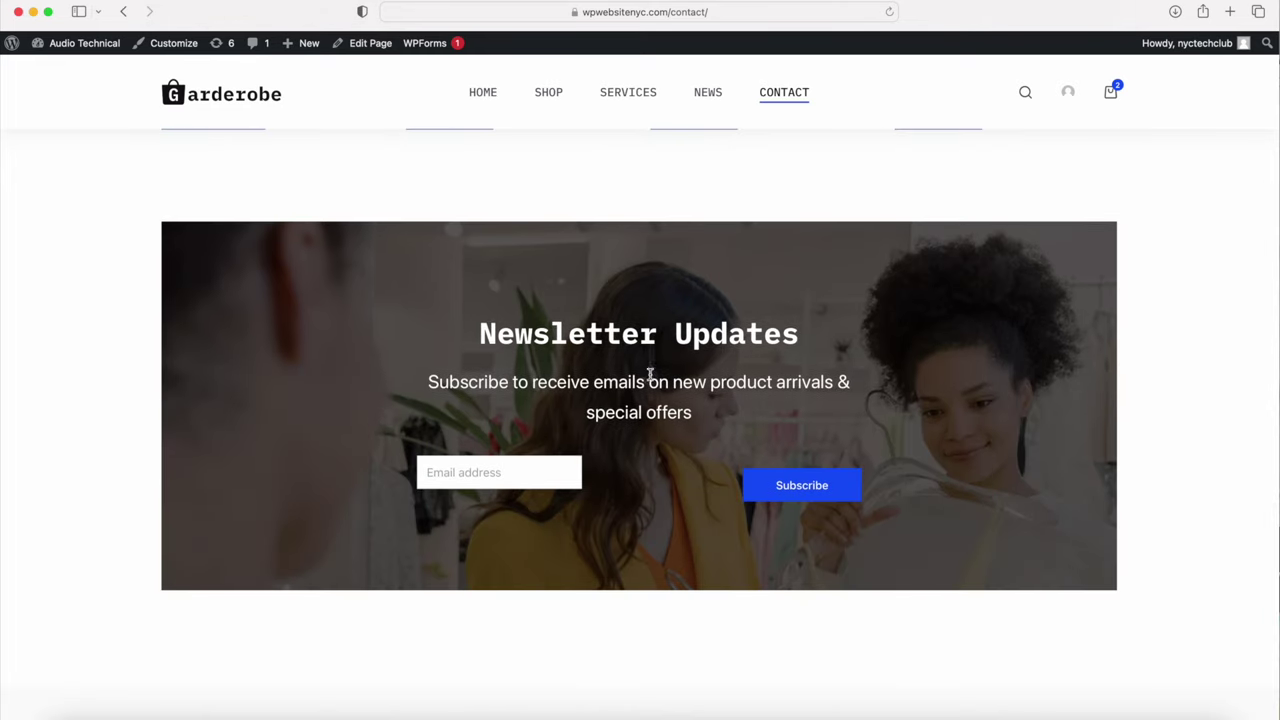
{"action": "scroll", "coordinate": [700, 403], "scroll_direction": "up", "scroll_amount": 10}
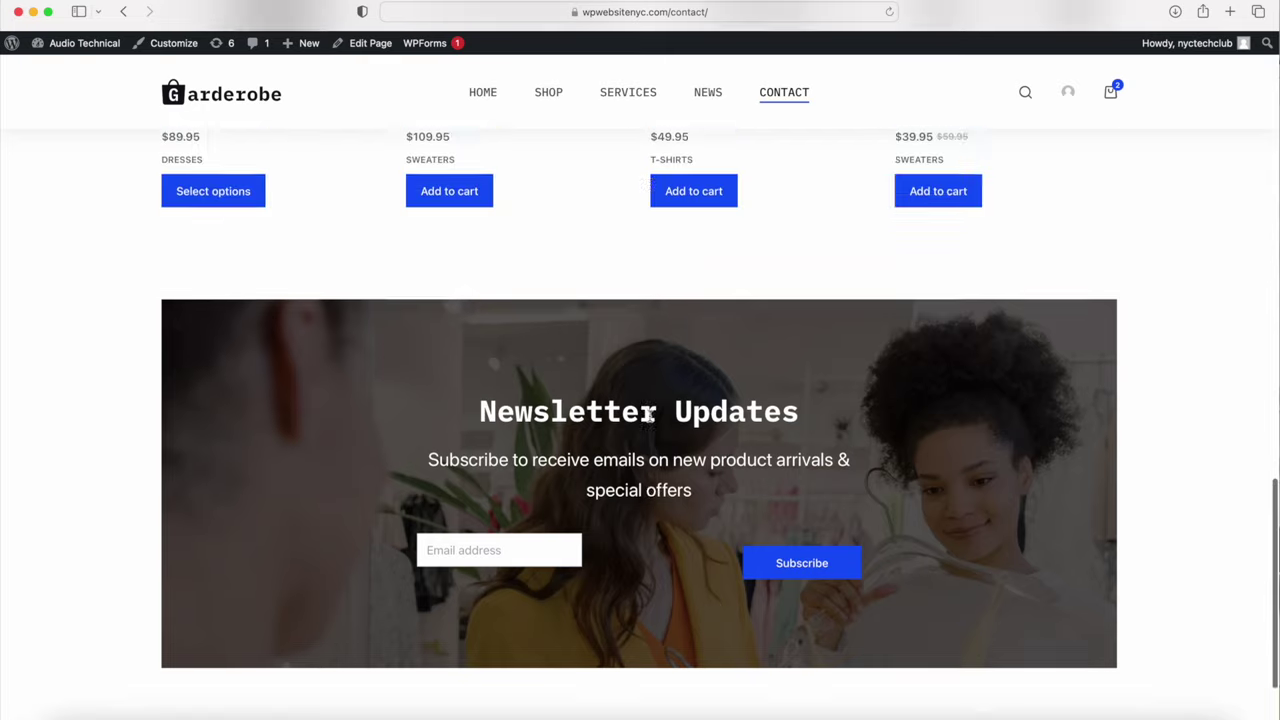
{"action": "scroll", "coordinate": [770, 403], "scroll_direction": "up", "scroll_amount": 9}
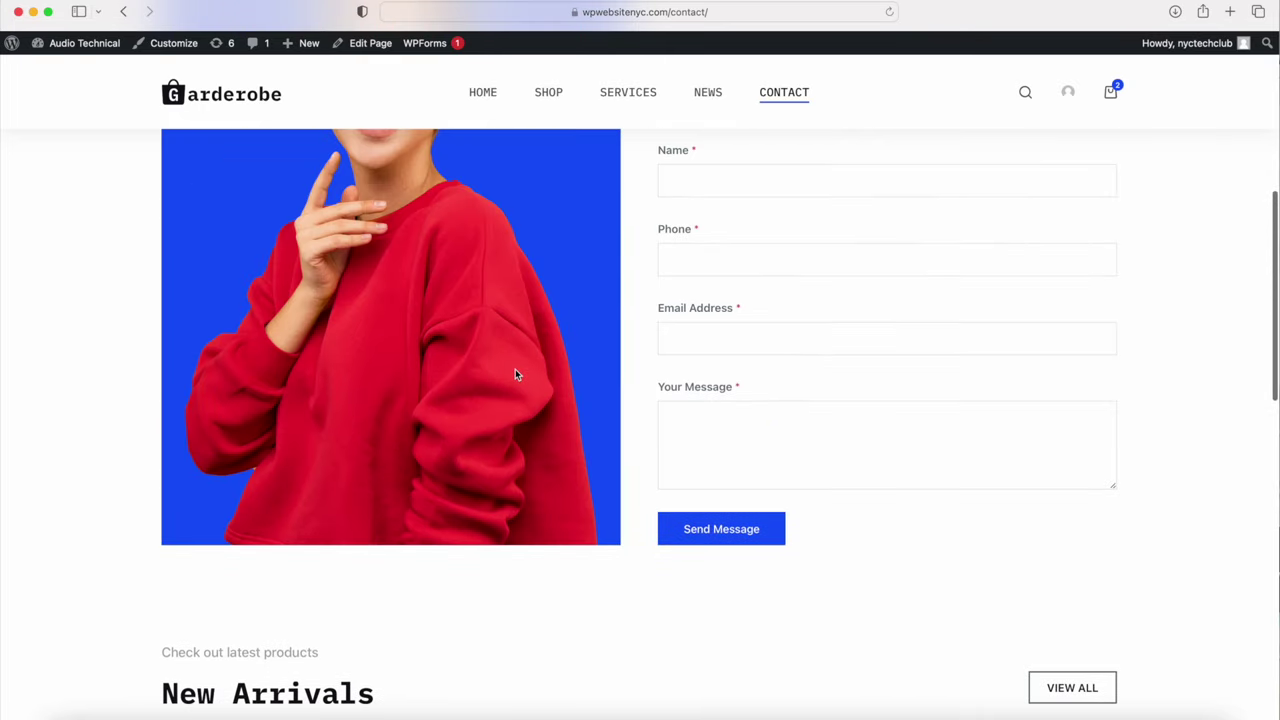
{"action": "scroll", "coordinate": [515, 374], "scroll_direction": "up", "scroll_amount": 8}
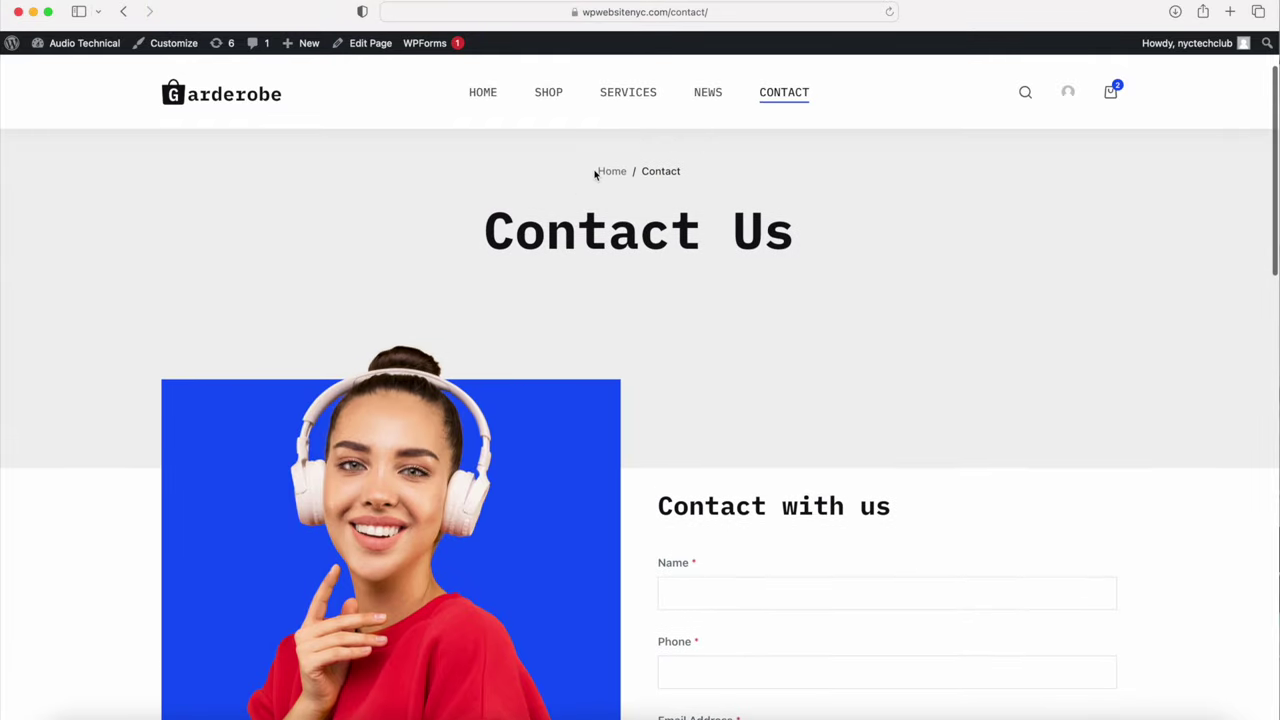
Step: Inspect the Home / Contact breadcrumb text, then open the page for editing
{"action": "left_click_drag", "start_coordinate": [588, 170], "coordinate": [689, 162]}
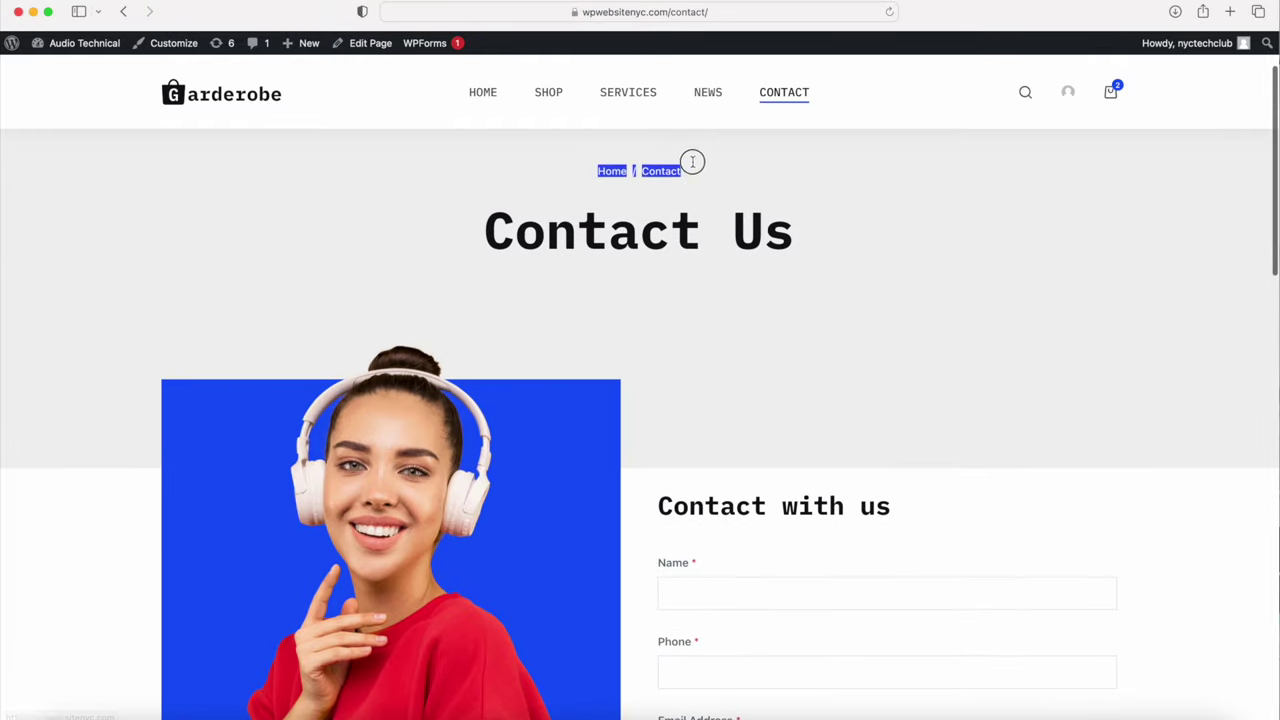
{"action": "left_click", "coordinate": [424, 197]}
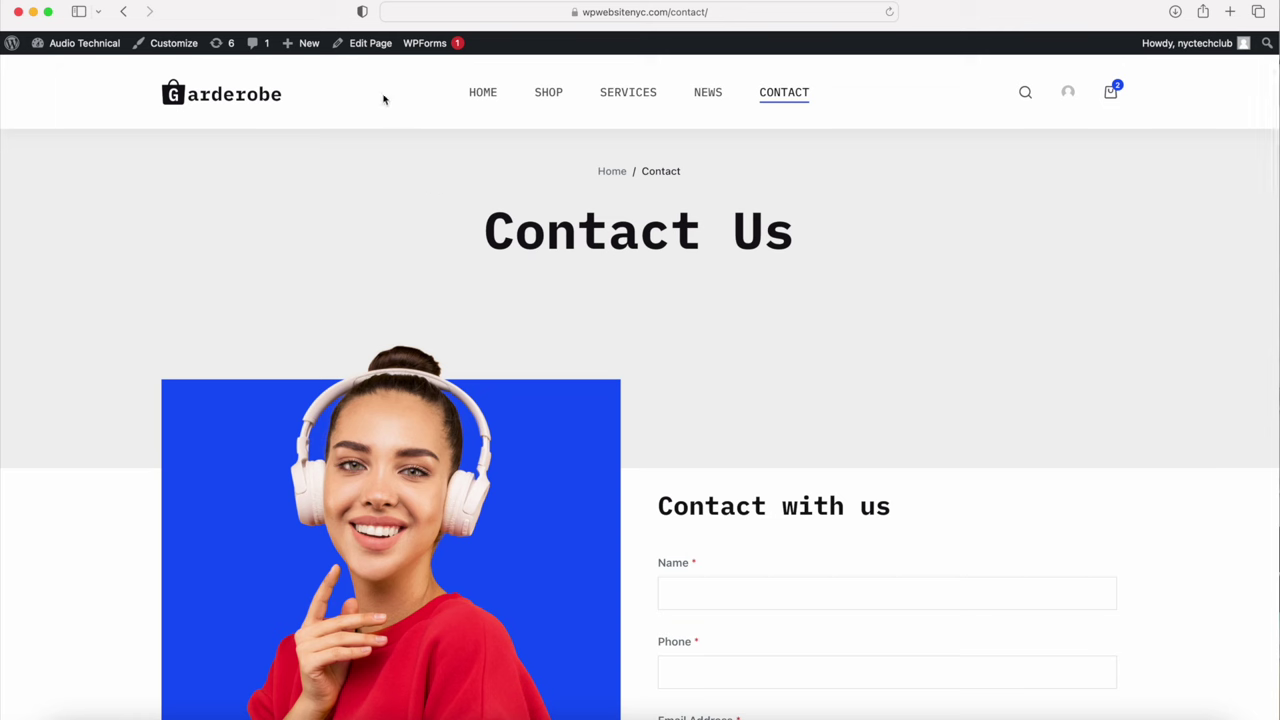
{"action": "left_click", "coordinate": [369, 45]}
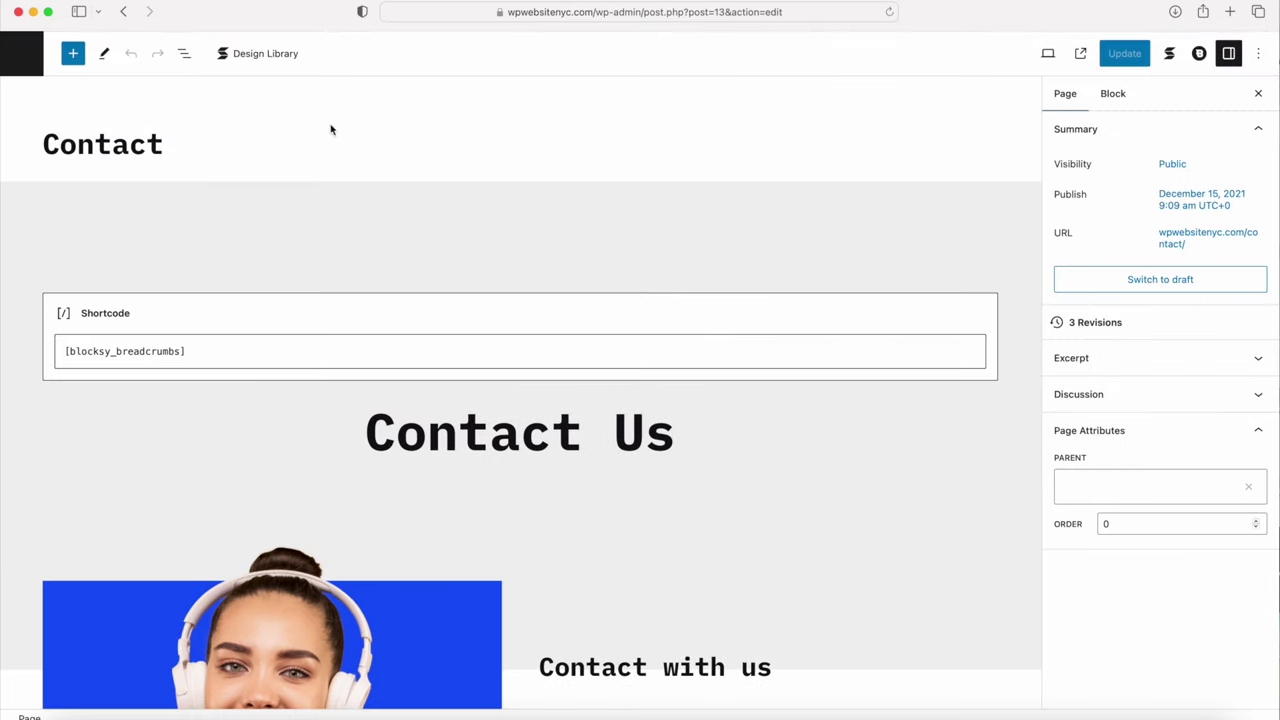
Step: Delete the breadcrumb shortcode block
{"action": "left_click", "coordinate": [415, 329]}
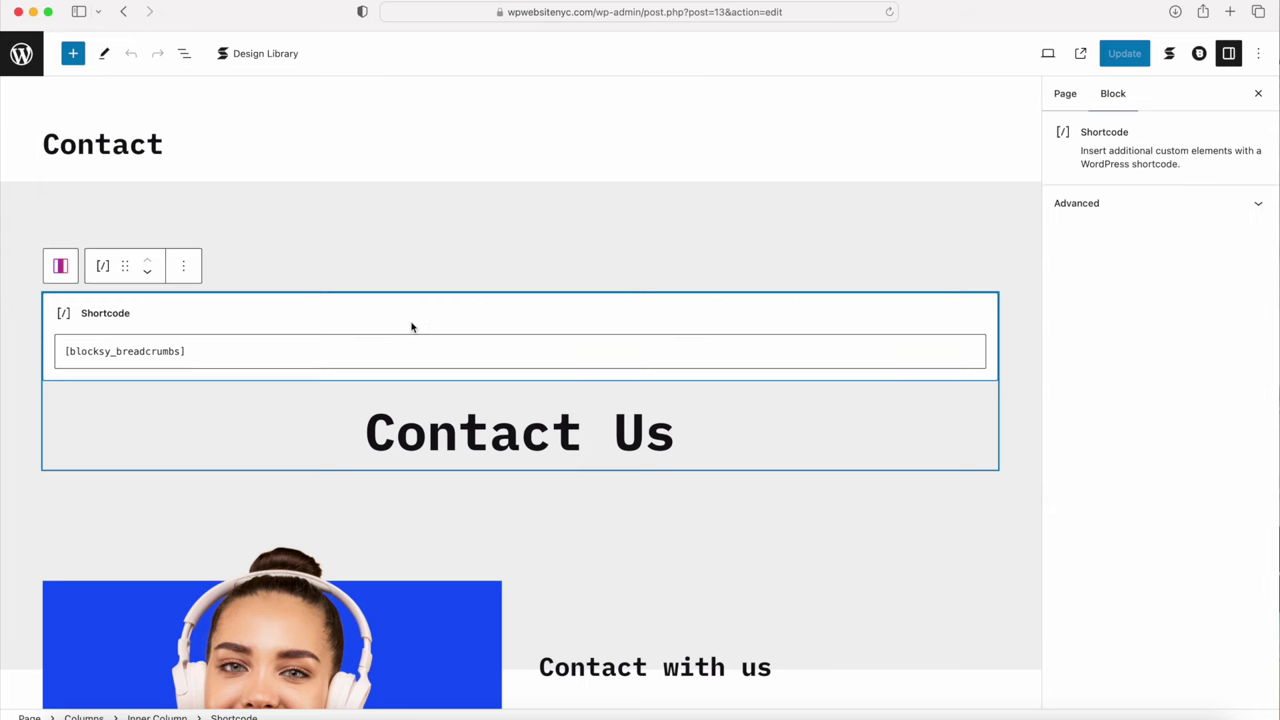
{"action": "left_click", "coordinate": [183, 266]}
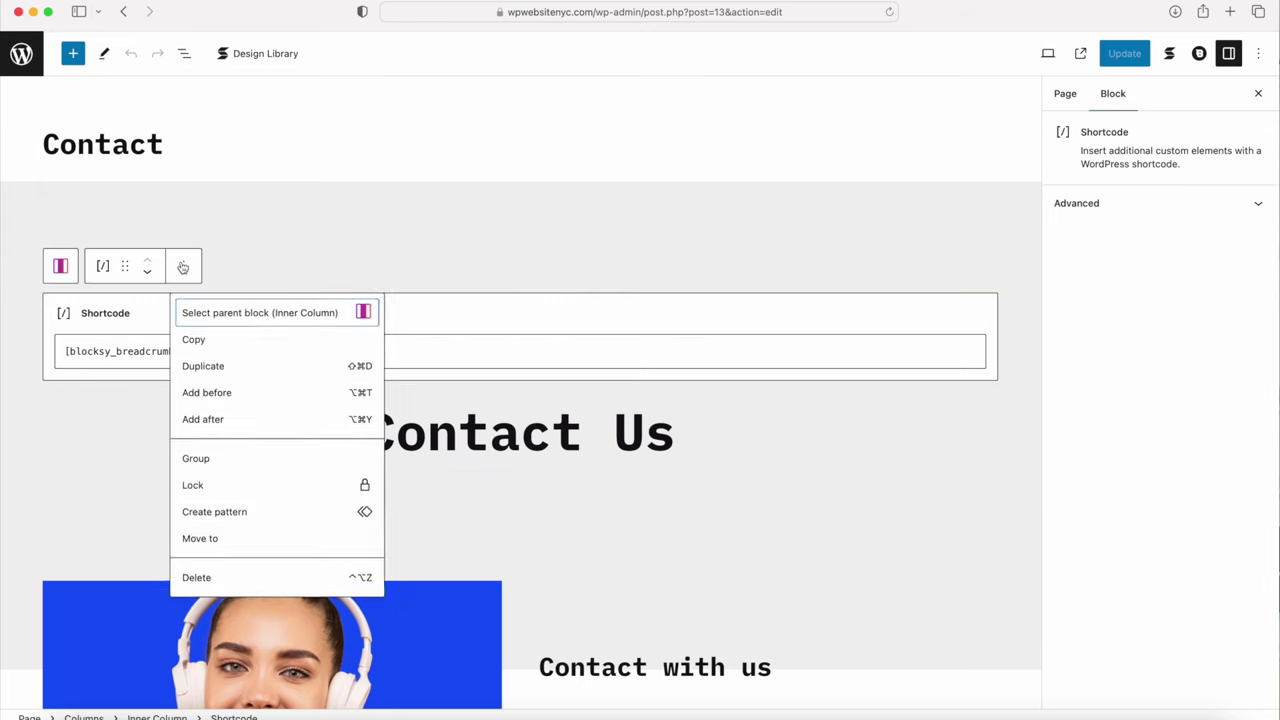
{"action": "left_click", "coordinate": [208, 580]}
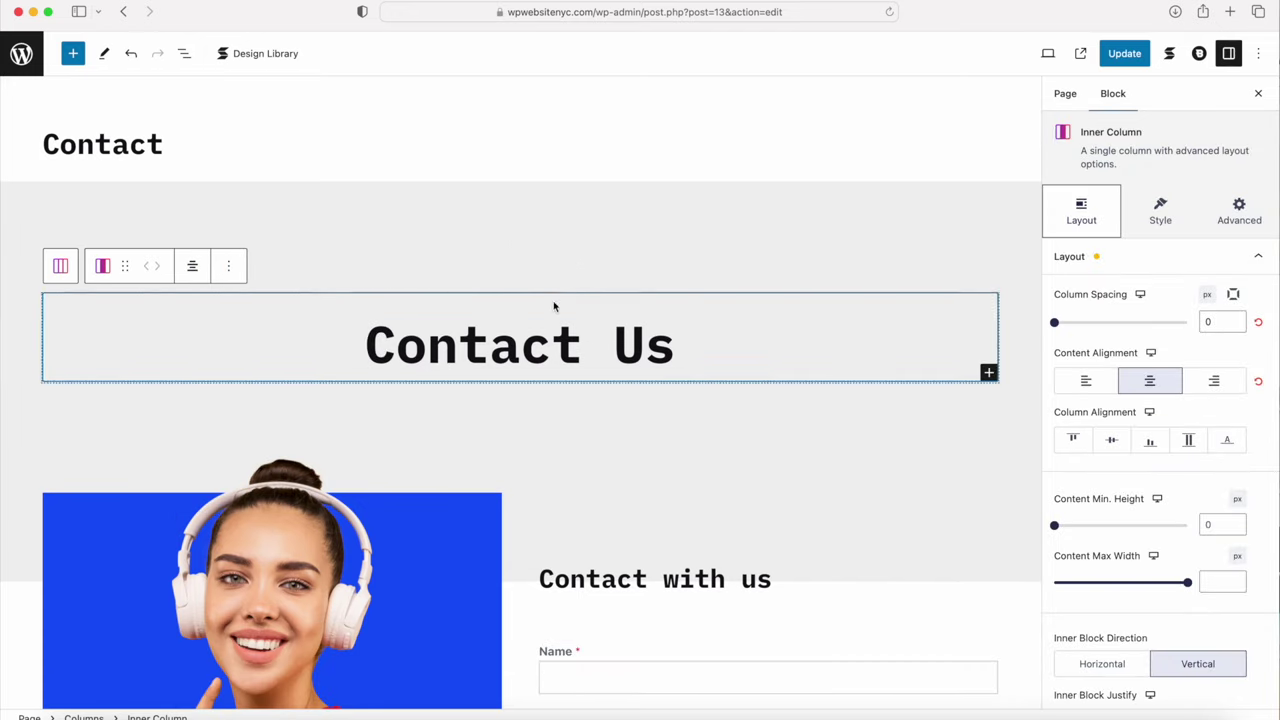
Step: Clear the 150 top padding on the header Columns block
{"action": "left_click", "coordinate": [60, 266]}
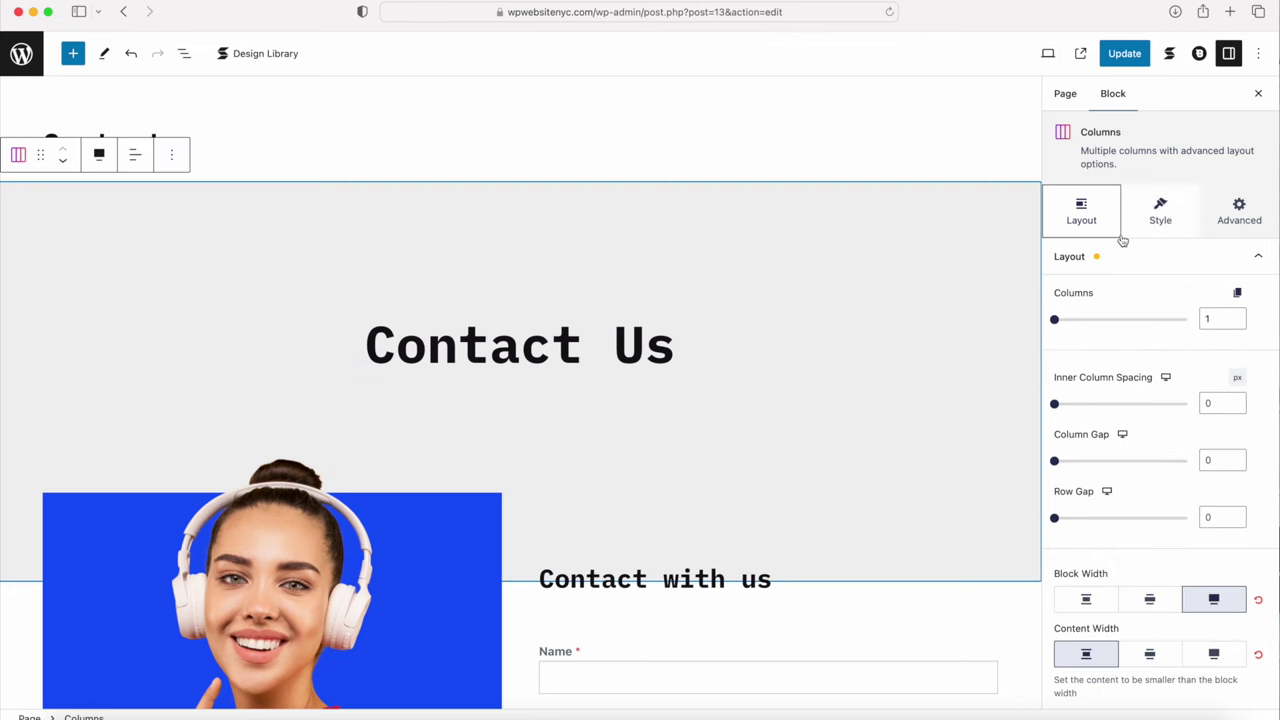
{"action": "scroll", "coordinate": [1128, 330], "scroll_direction": "down", "scroll_amount": 6}
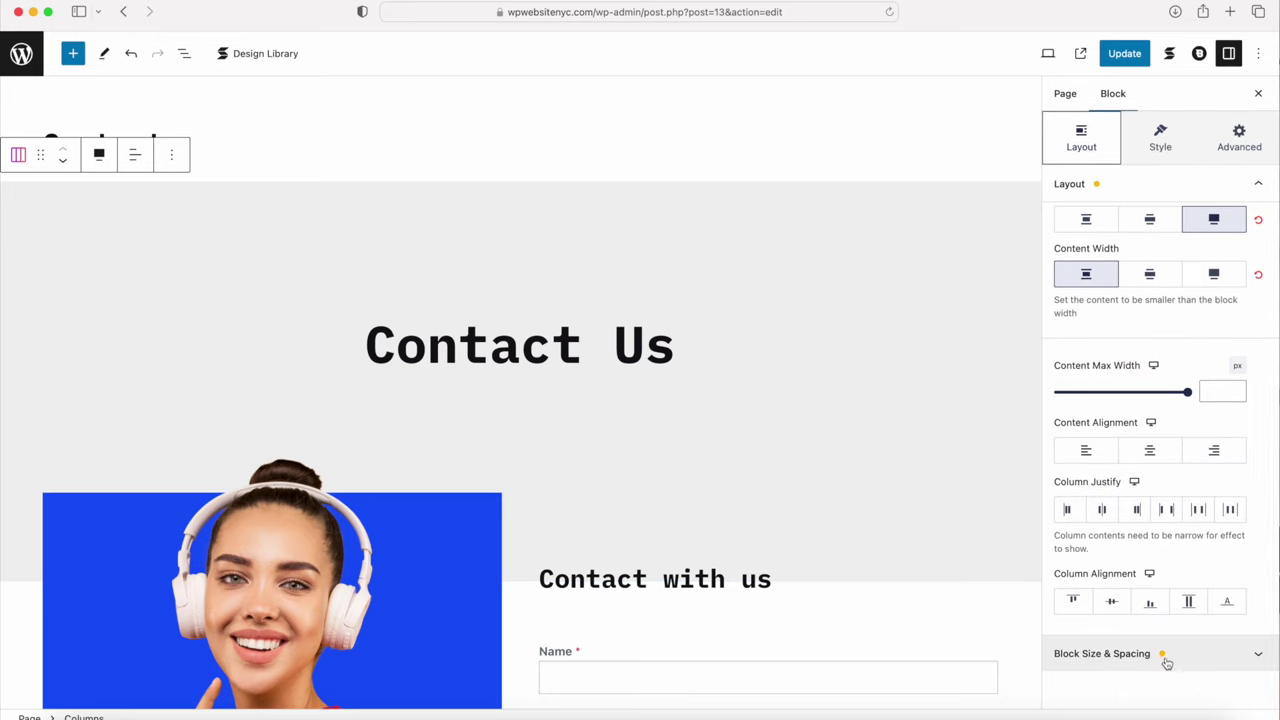
{"action": "left_click", "coordinate": [1162, 656]}
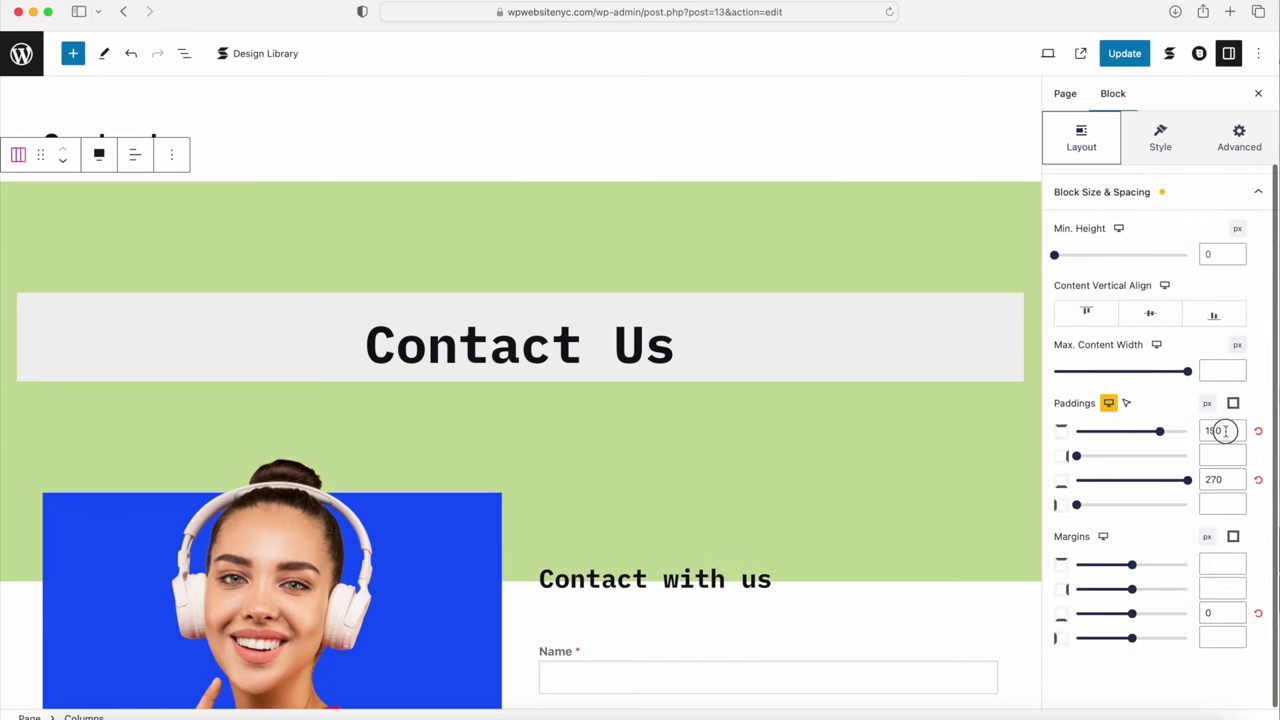
{"action": "double_click", "coordinate": [1225, 431]}
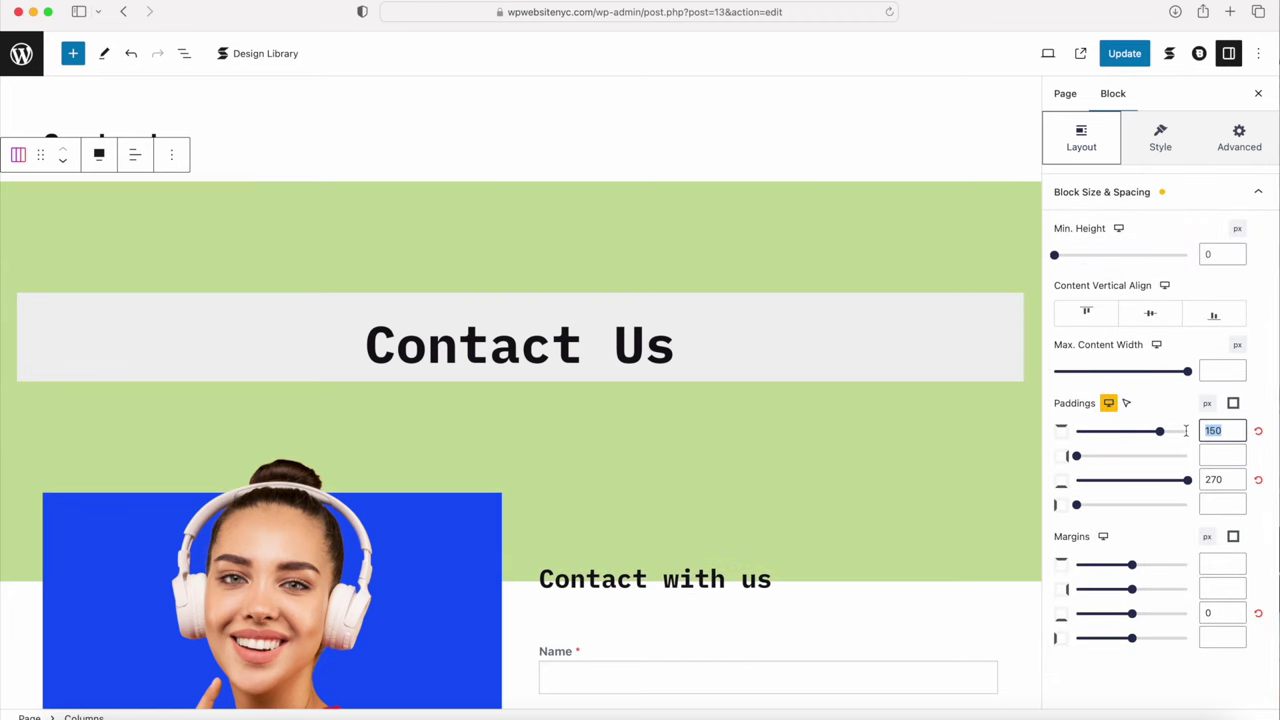
{"action": "key", "text": "BackSpace"}
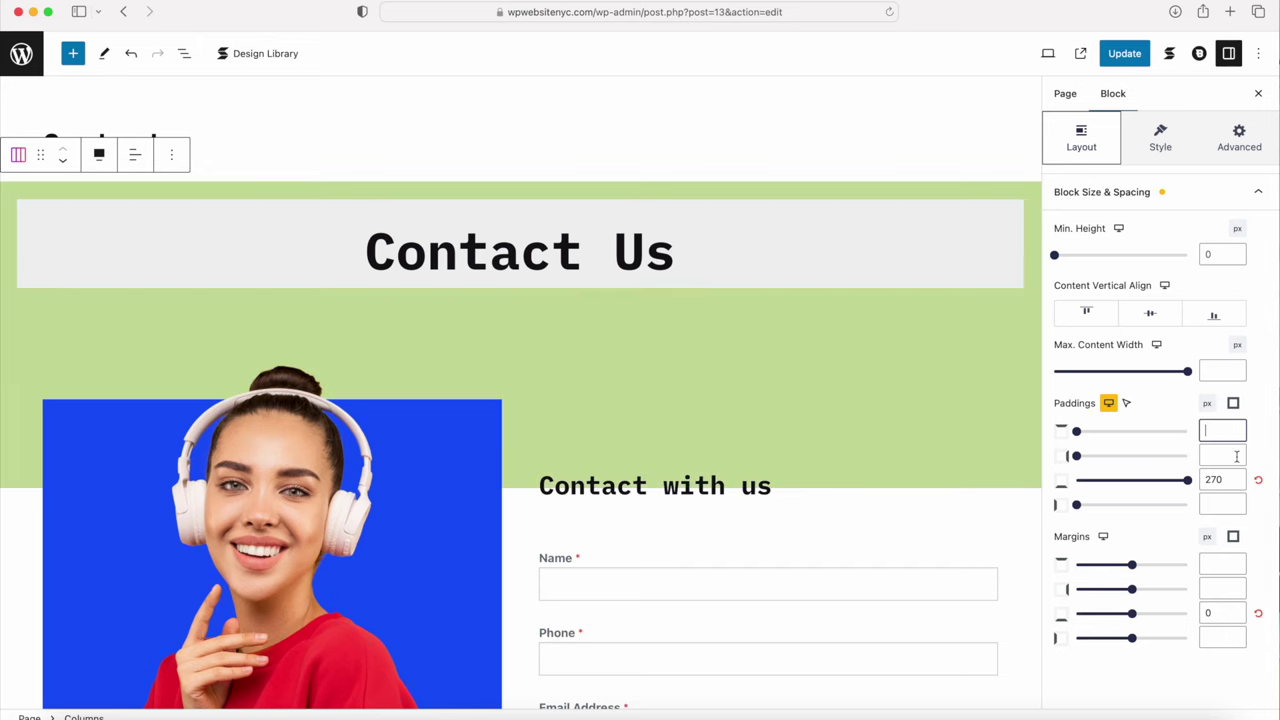
Step: Select the headphones image's column and show its size and spacing settings
{"action": "scroll", "coordinate": [420, 443], "scroll_direction": "down", "scroll_amount": 4}
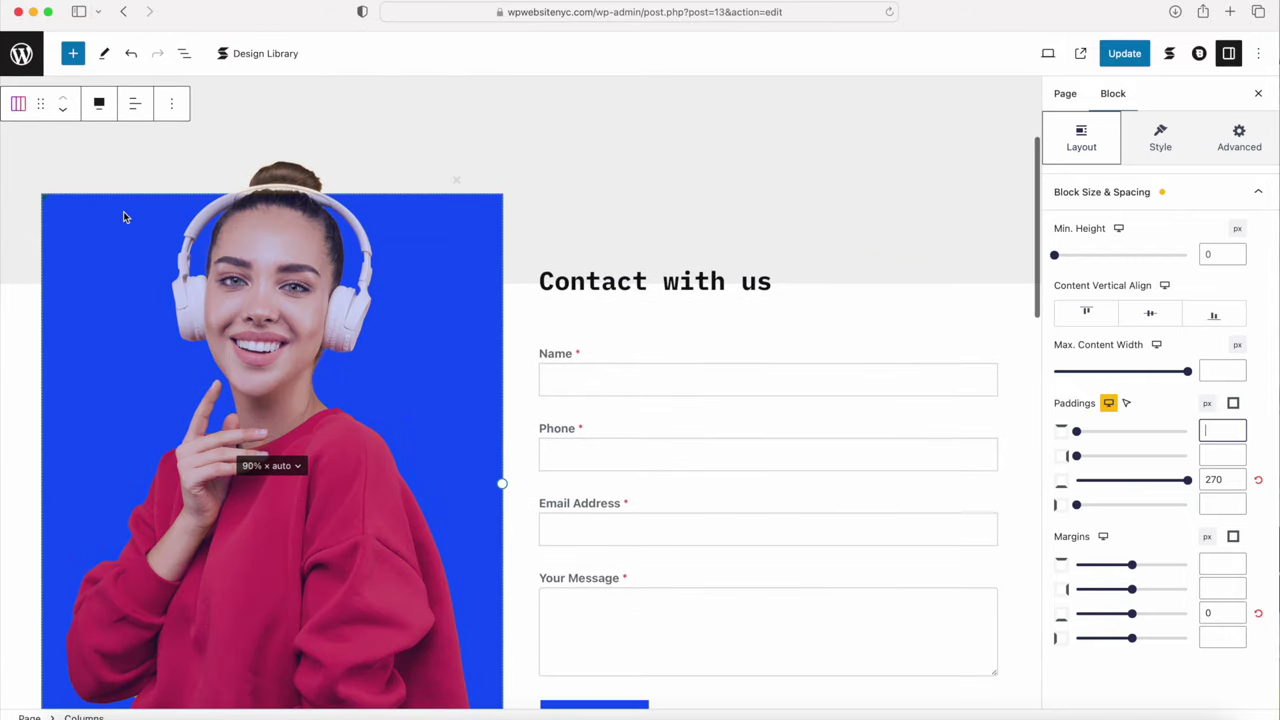
{"action": "left_click", "coordinate": [125, 235]}
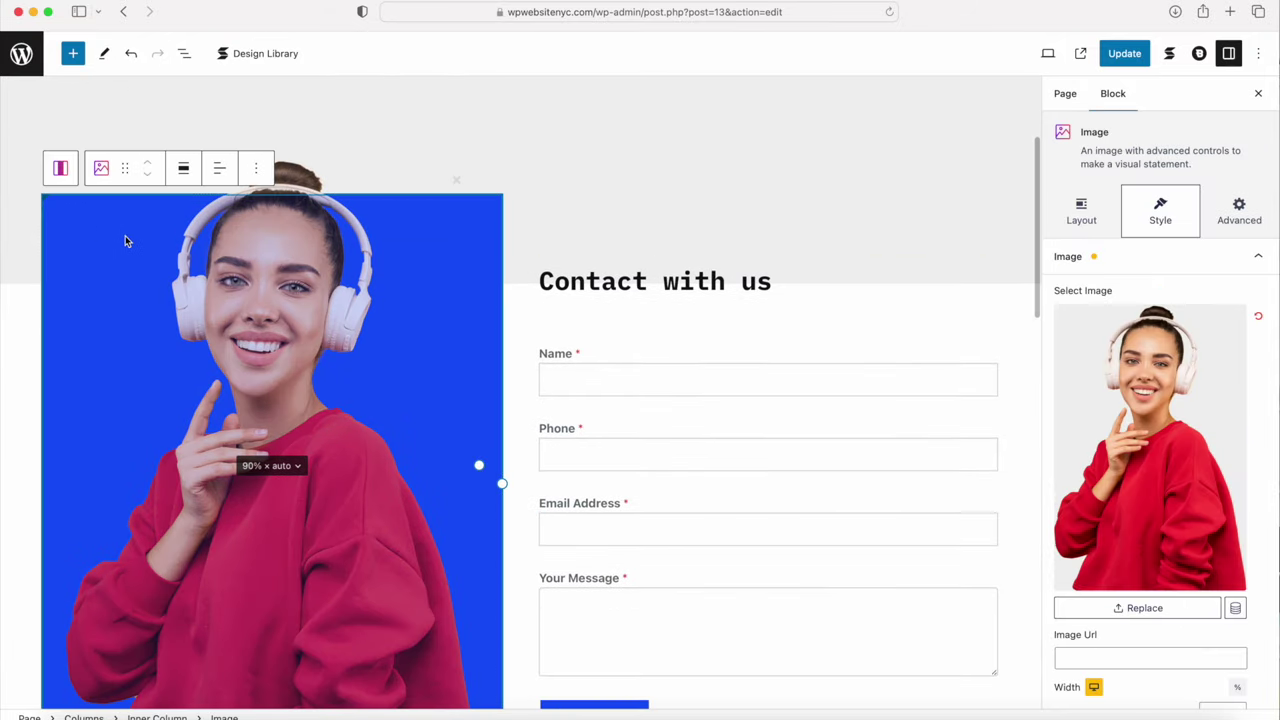
{"action": "left_click", "coordinate": [58, 170]}
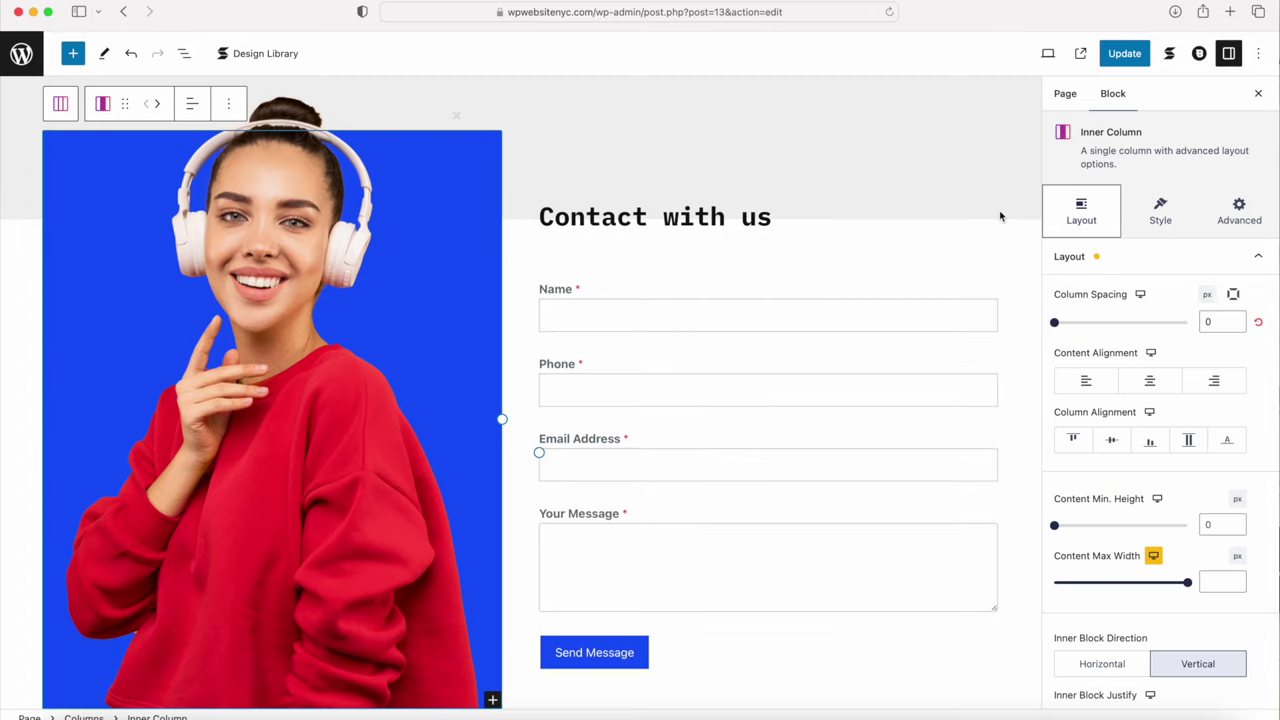
{"action": "scroll", "coordinate": [1111, 400], "scroll_direction": "down", "scroll_amount": 7}
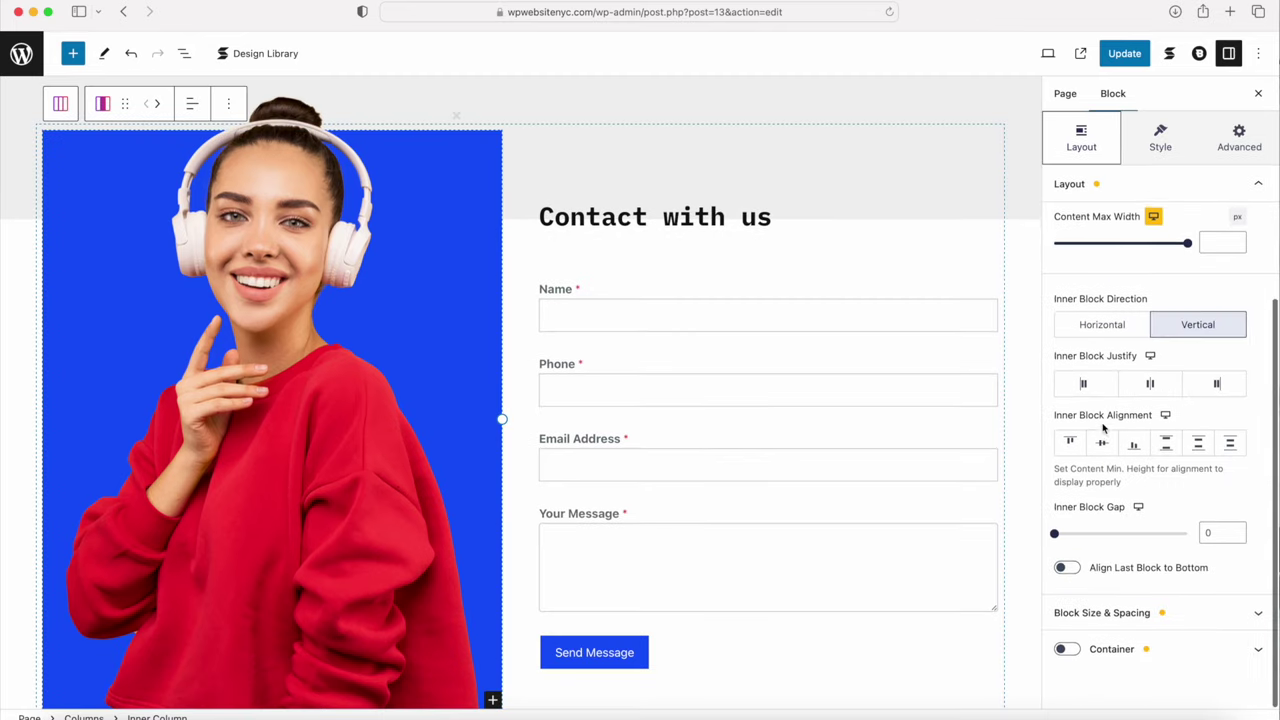
{"action": "left_click", "coordinate": [1112, 617]}
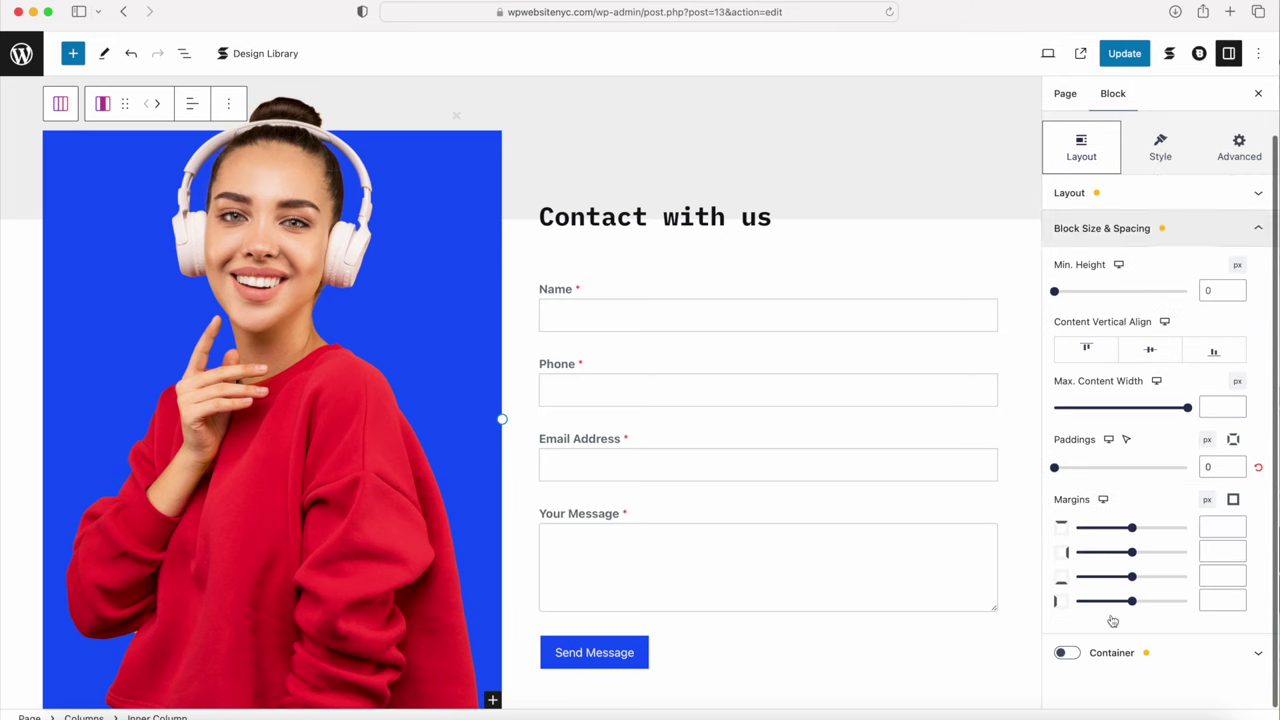
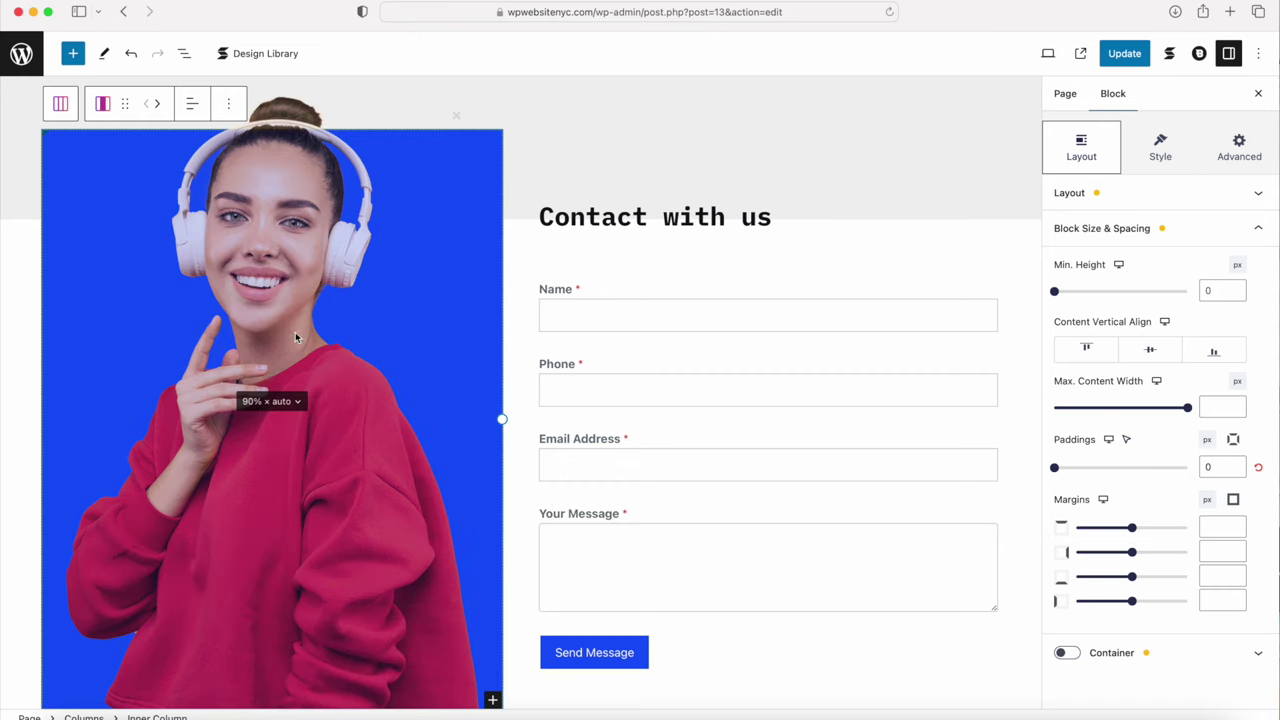
Step: Swap the contact section's headphones portrait for the 4.jpg fabric-and-scissors image from the Media Library
{"action": "left_click", "coordinate": [268, 285]}
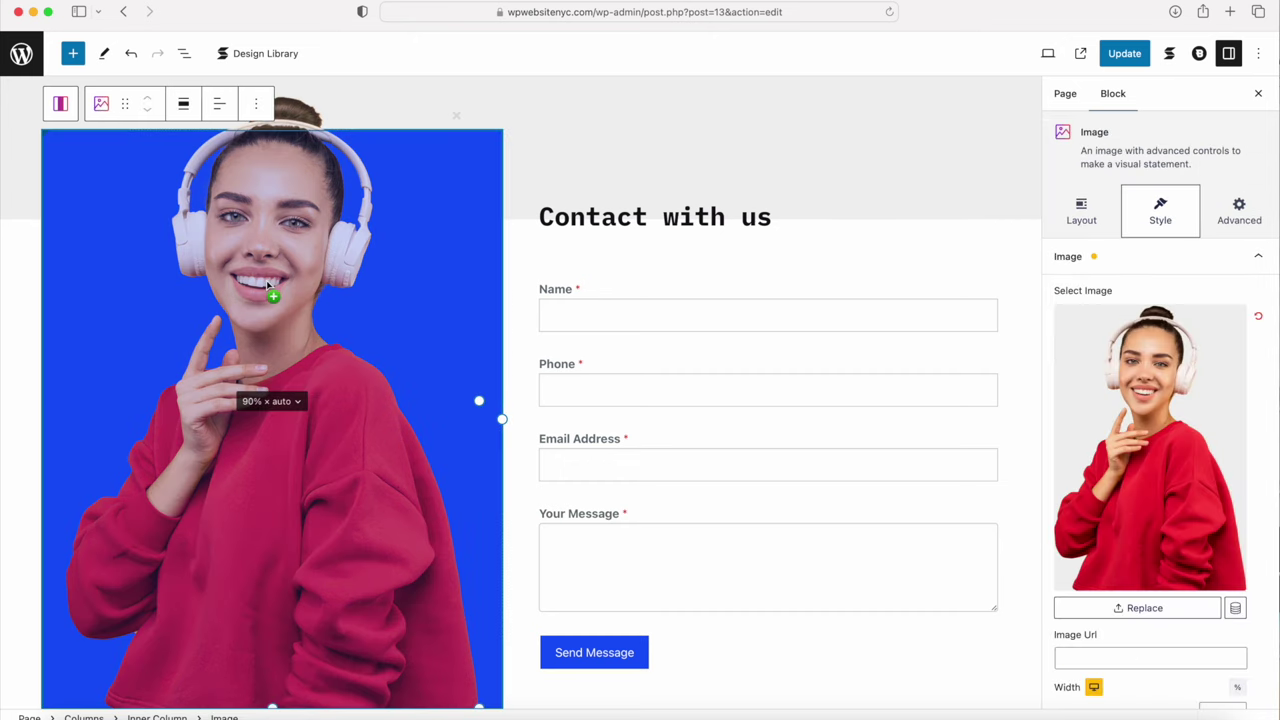
{"action": "left_click", "coordinate": [1152, 430]}
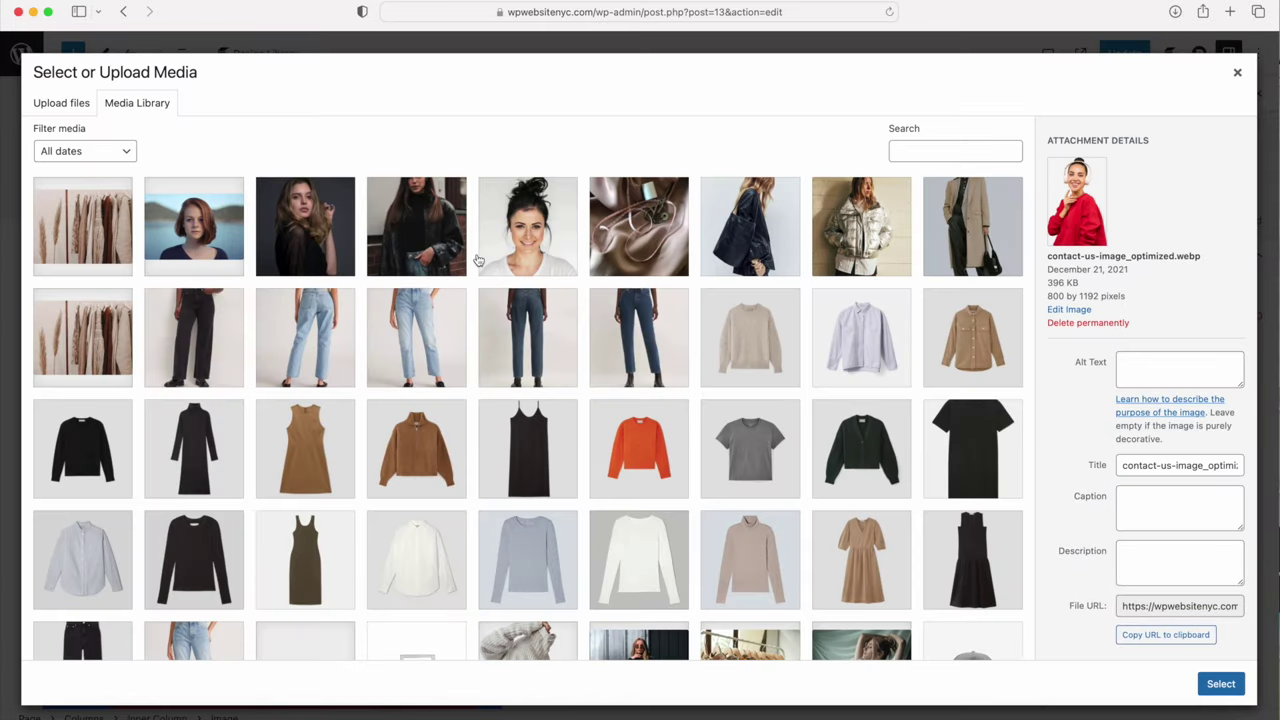
{"action": "left_click", "coordinate": [635, 232]}
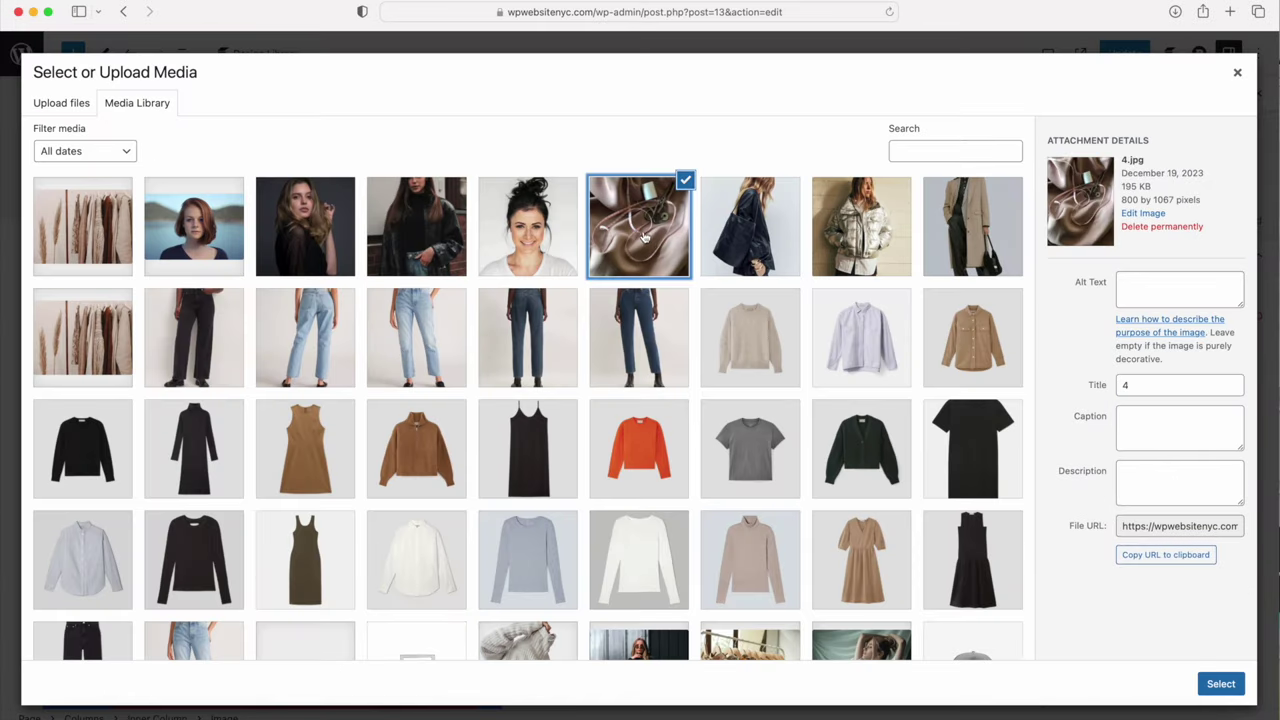
{"action": "left_click", "coordinate": [1223, 683]}
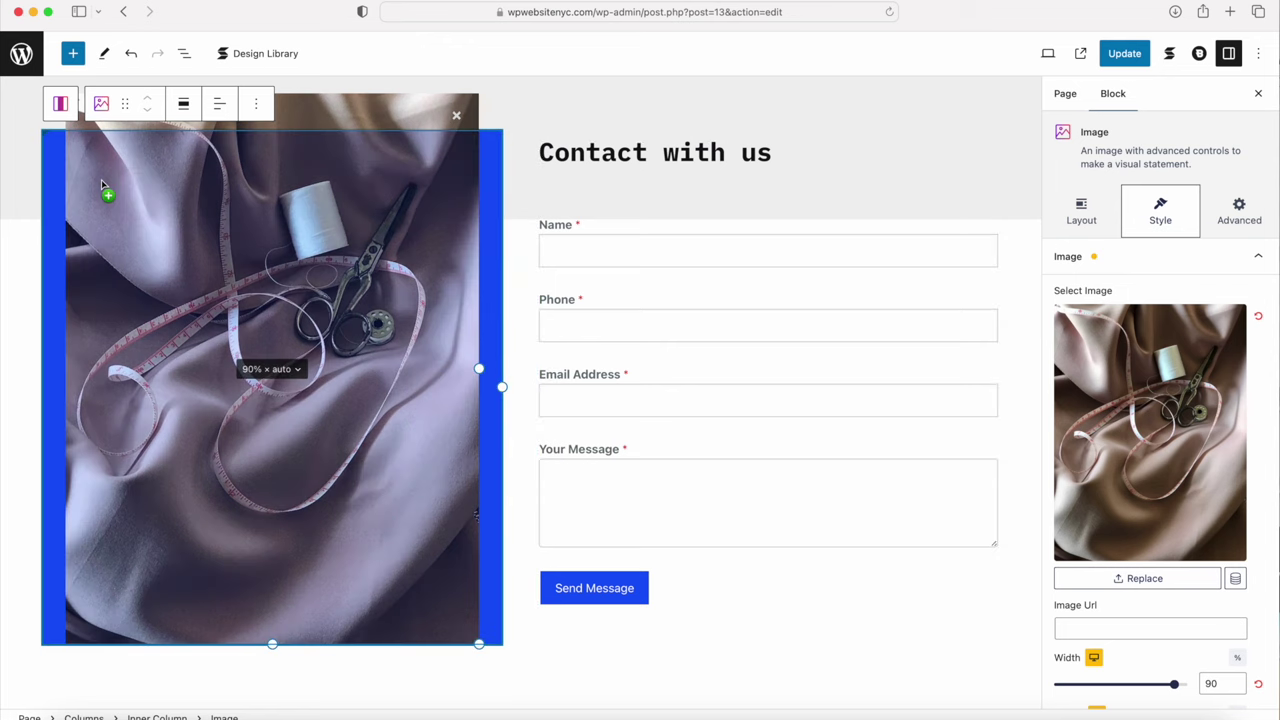
Step: Give the image's Inner Column a Palette Color 6 background and center its content vertically
{"action": "left_click", "coordinate": [60, 103]}
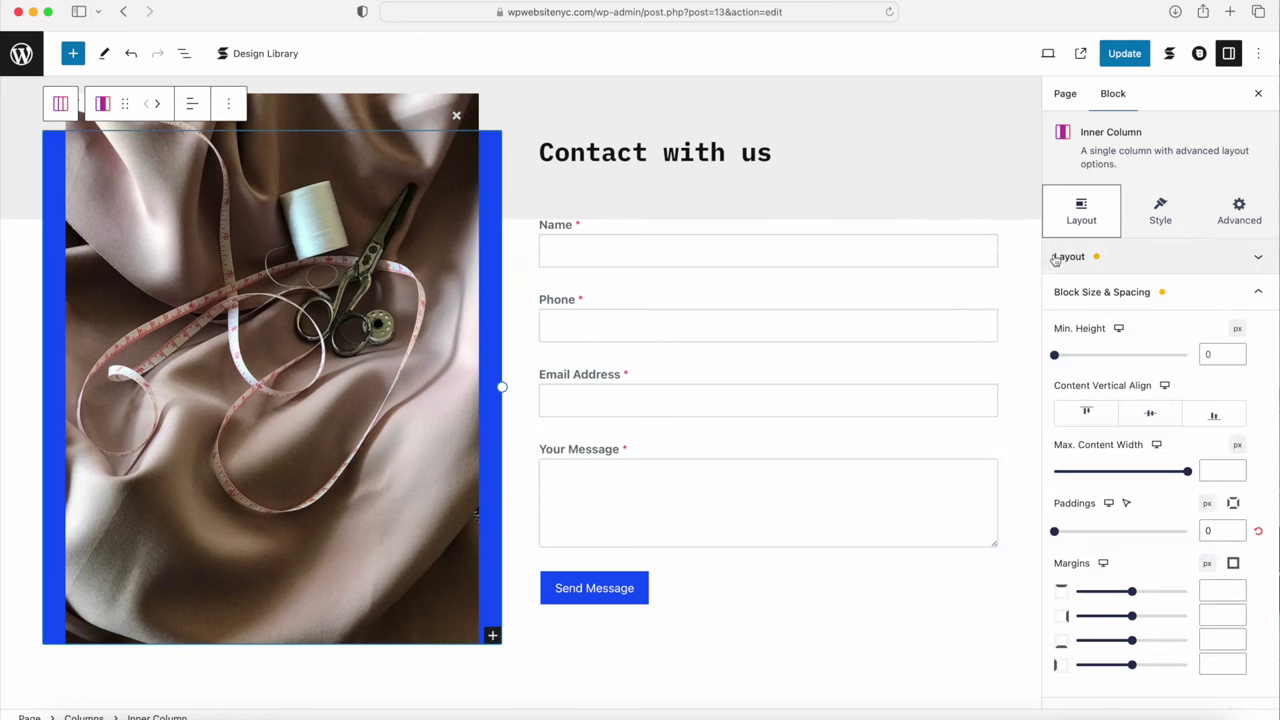
{"action": "left_click", "coordinate": [1160, 212]}
{"action": "left_click", "coordinate": [1122, 259]}
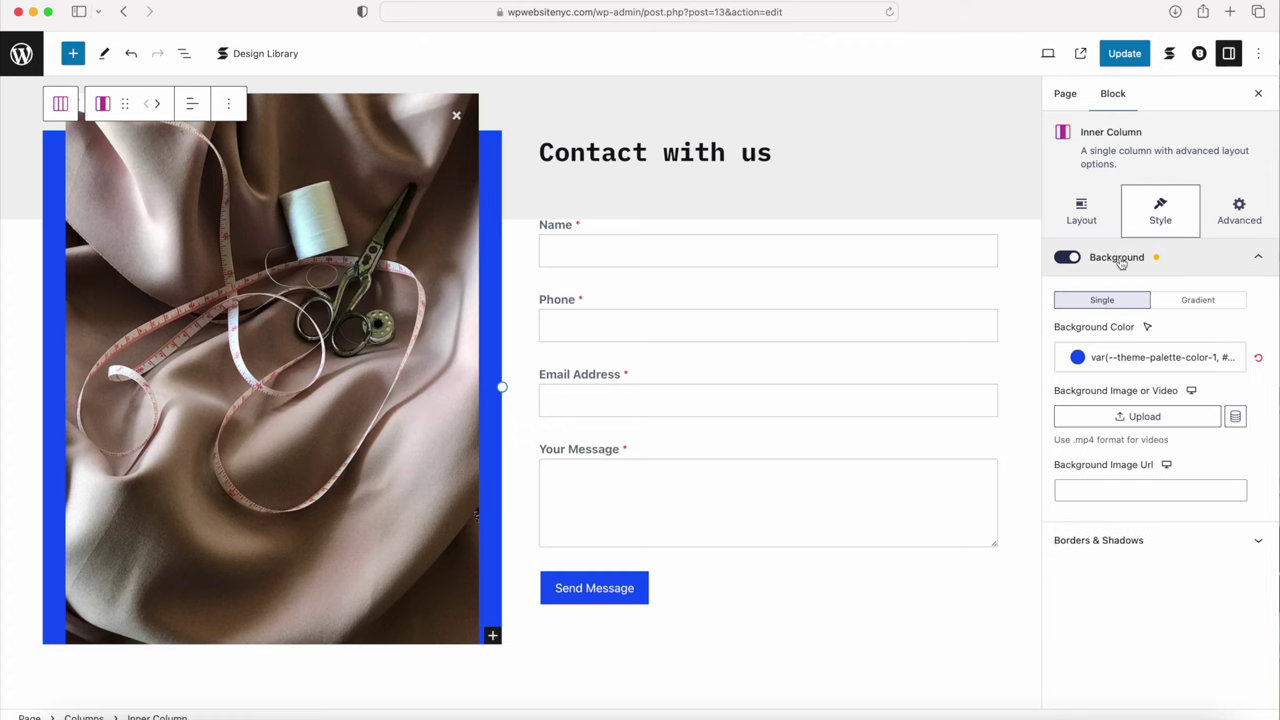
{"action": "left_click", "coordinate": [1080, 357]}
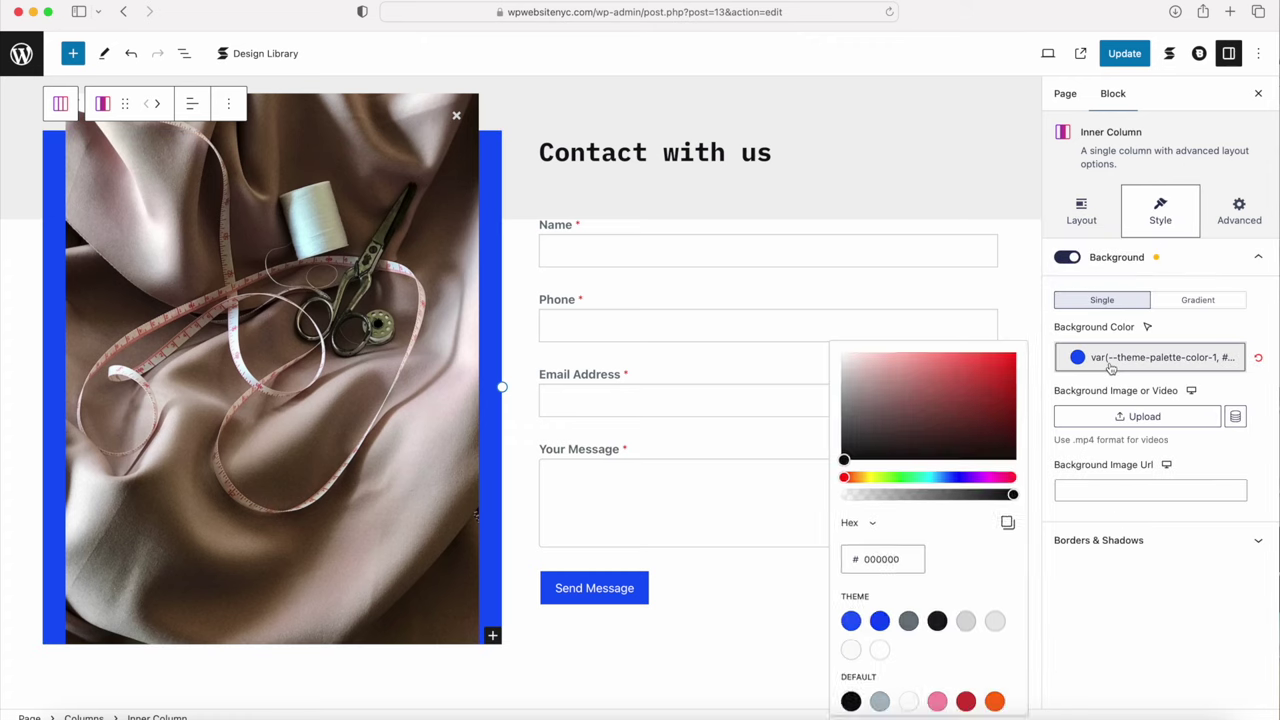
{"action": "left_click", "coordinate": [993, 632]}
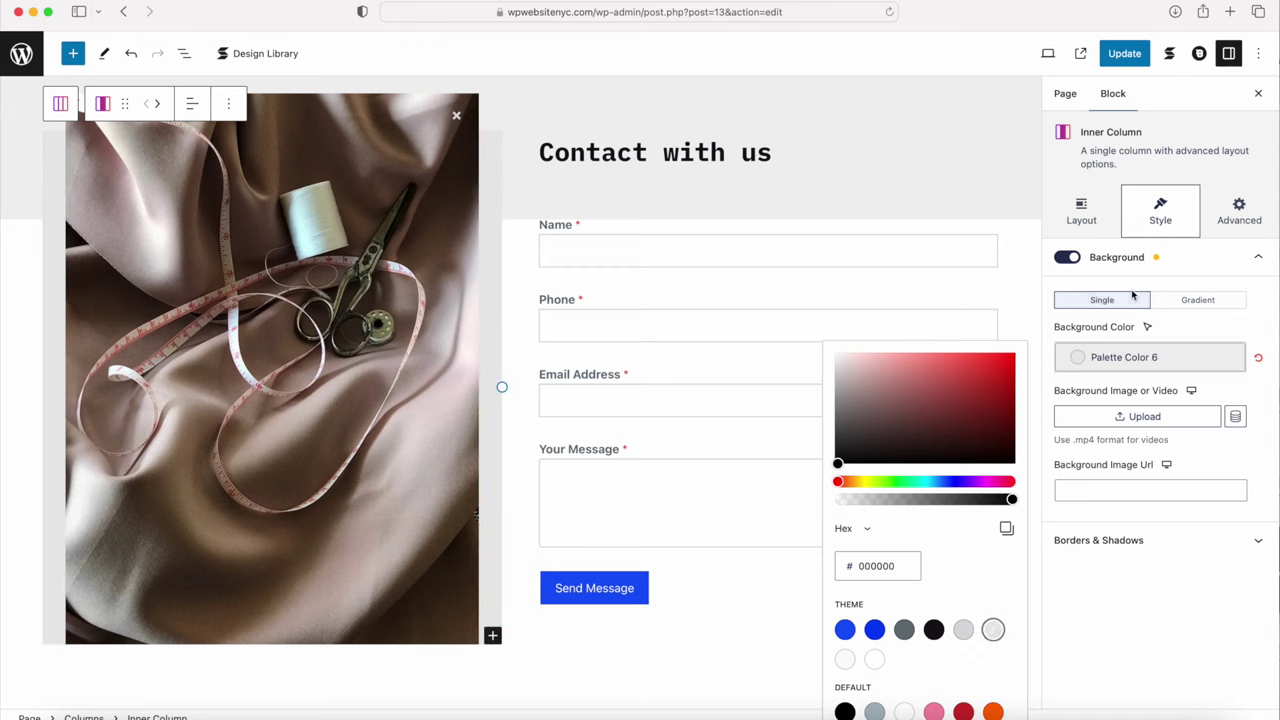
{"action": "left_click", "coordinate": [1086, 219]}
{"action": "left_click", "coordinate": [1150, 413]}
{"action": "scroll", "coordinate": [1120, 414], "scroll_direction": "down", "scroll_amount": 2}
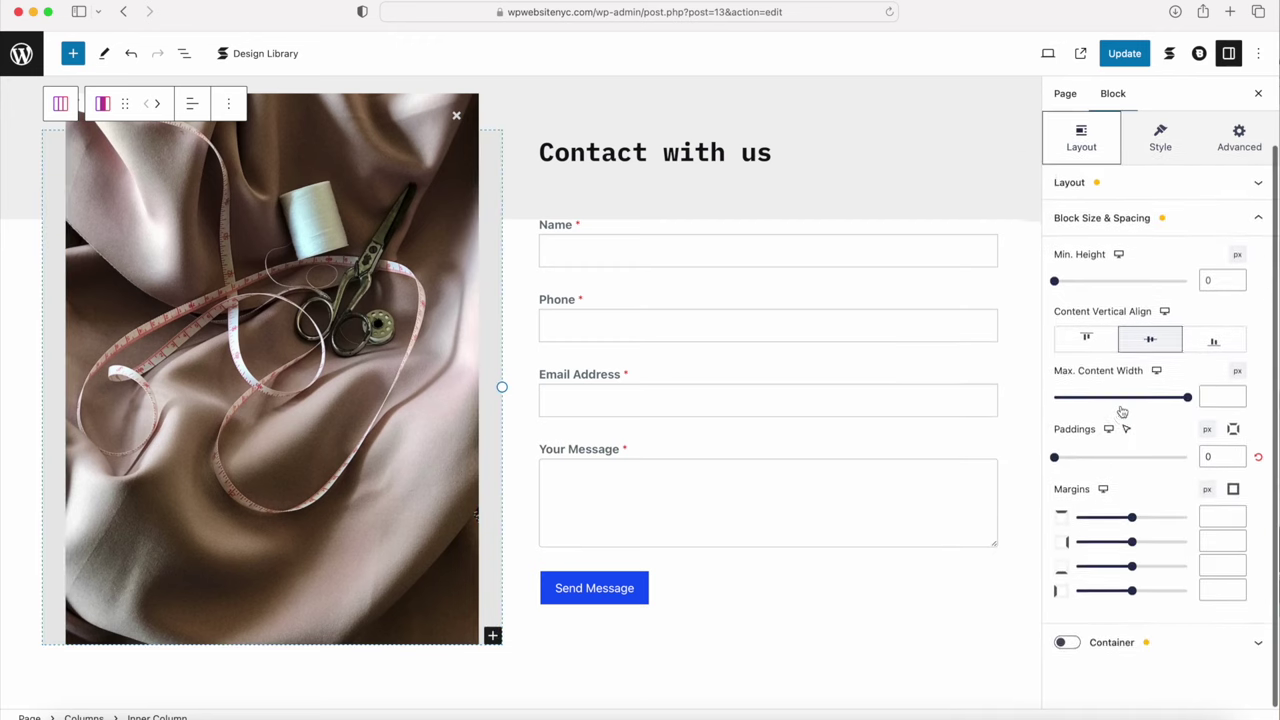
{"action": "left_click", "coordinate": [1112, 656]}
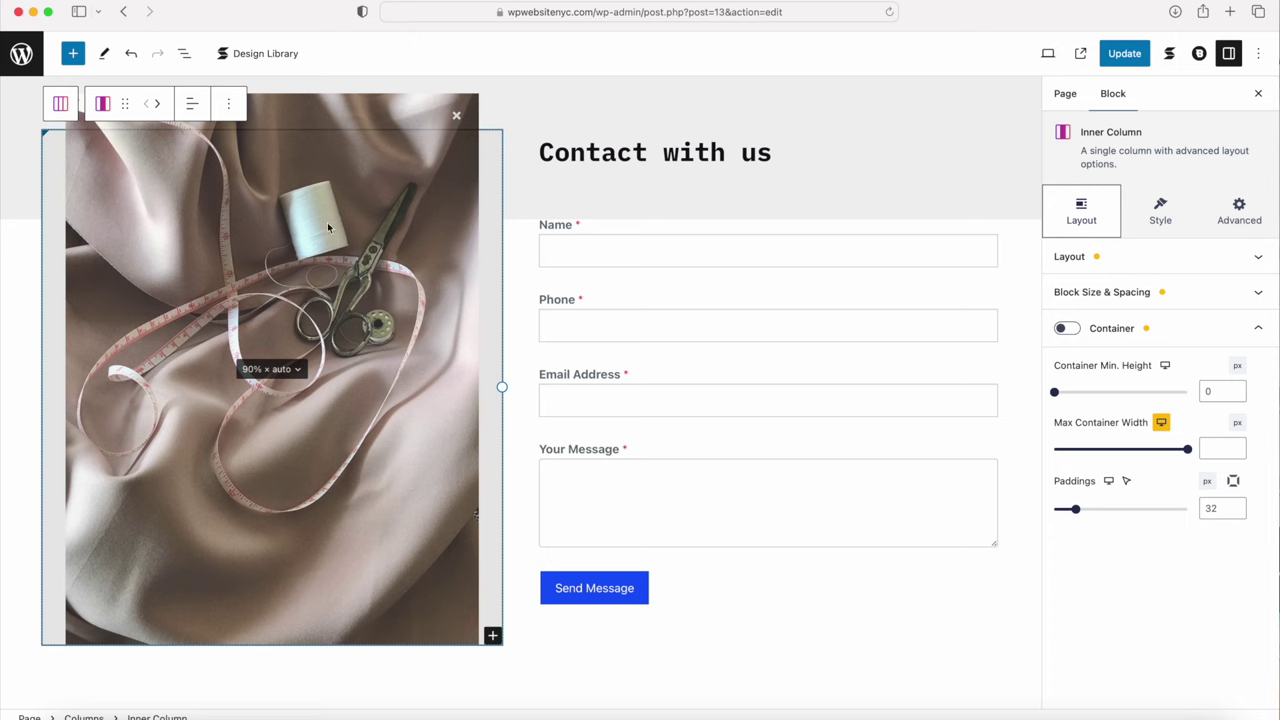
Step: Set the fabric image block's top margin to -39 so it sits higher
{"action": "left_click", "coordinate": [323, 258]}
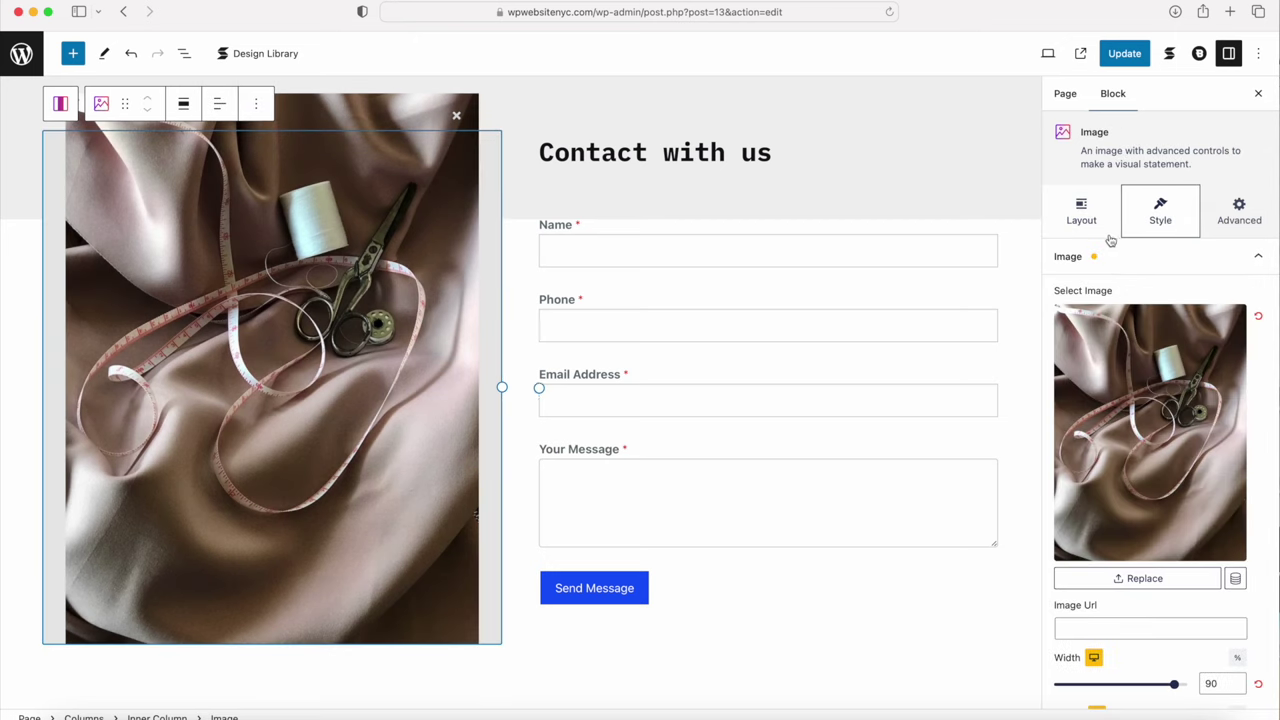
{"action": "left_click", "coordinate": [1085, 212]}
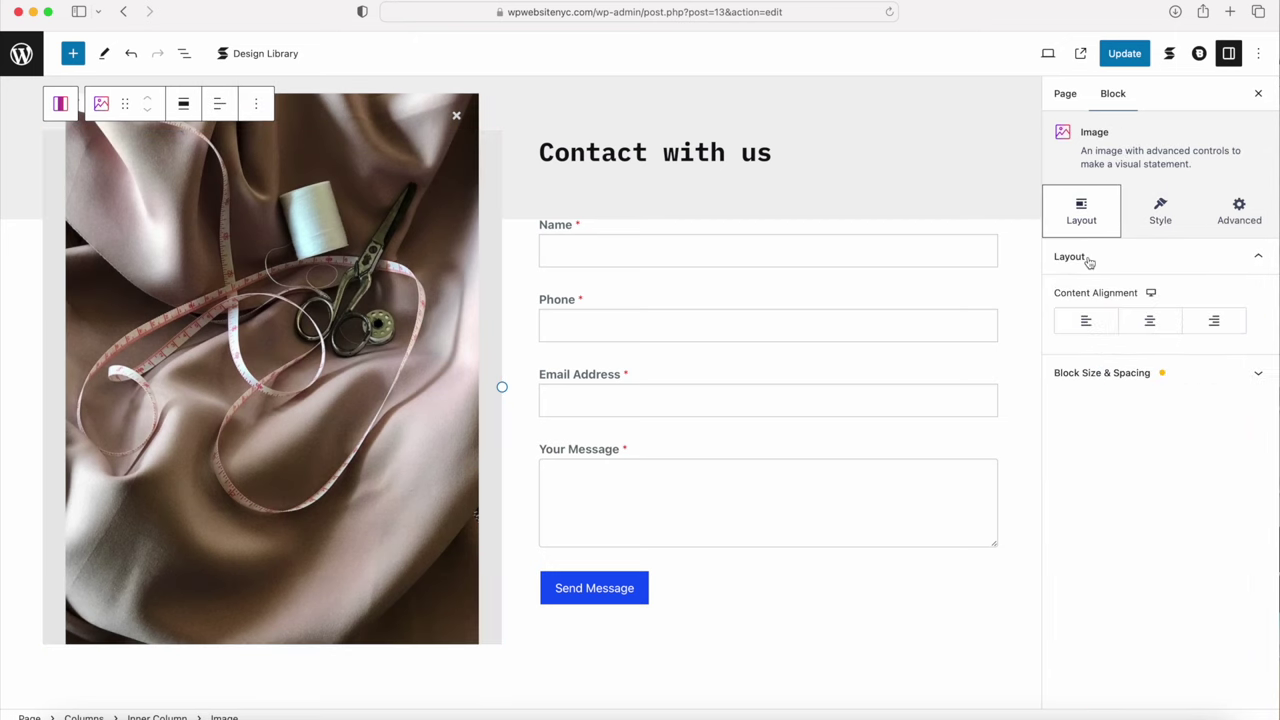
{"action": "left_click", "coordinate": [1108, 373]}
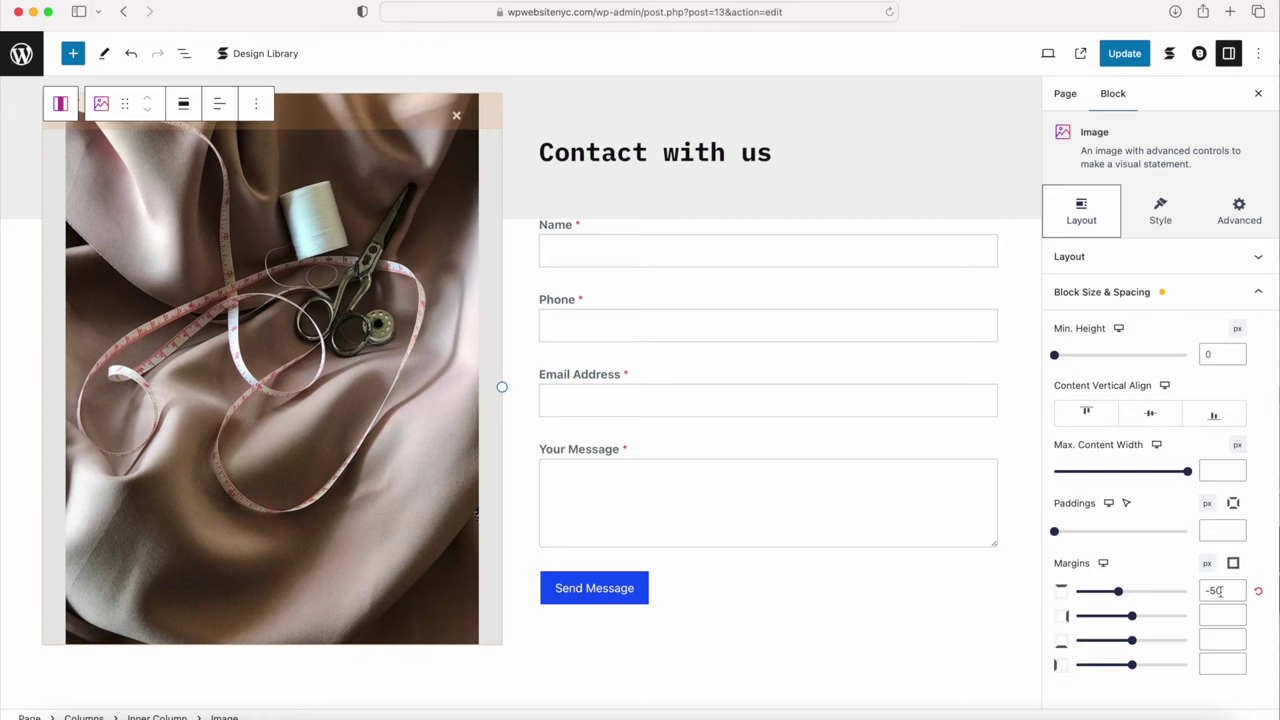
{"action": "left_click_drag", "start_coordinate": [1120, 592], "coordinate": [1122, 595]}
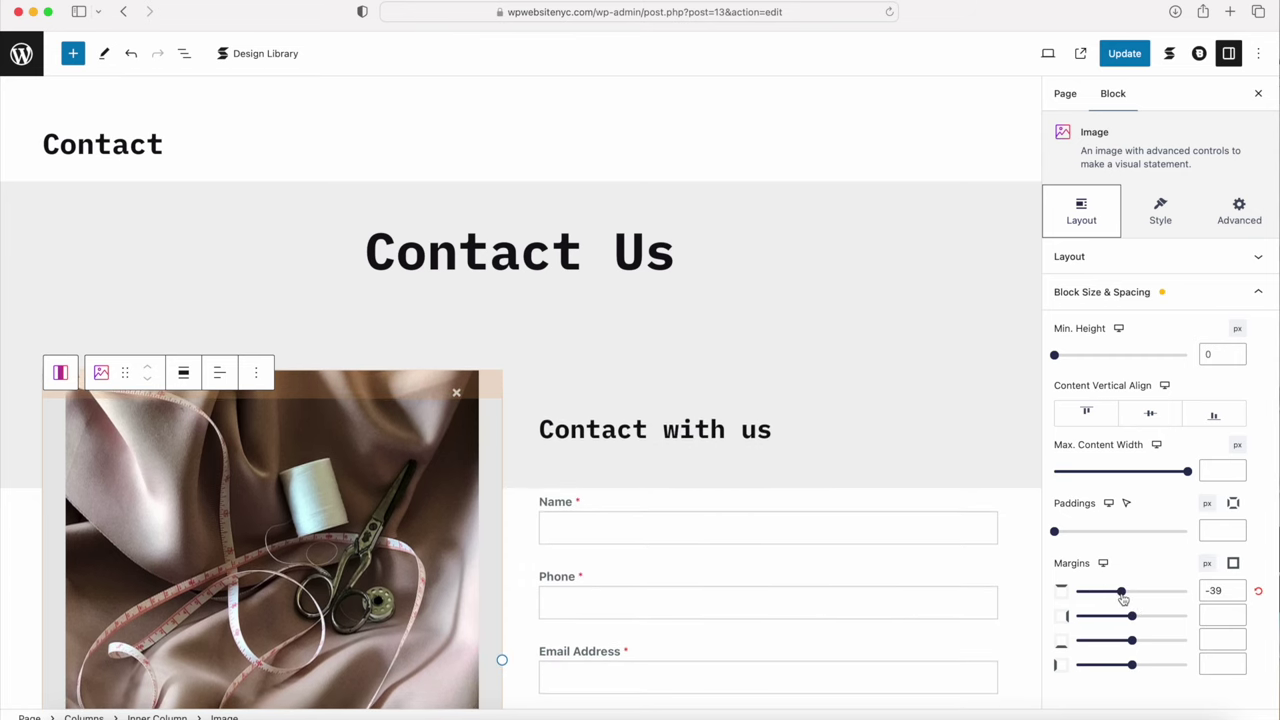
Step: Update the Contact page, review the live page in a new tab, then close it
{"action": "left_click", "coordinate": [1121, 58]}
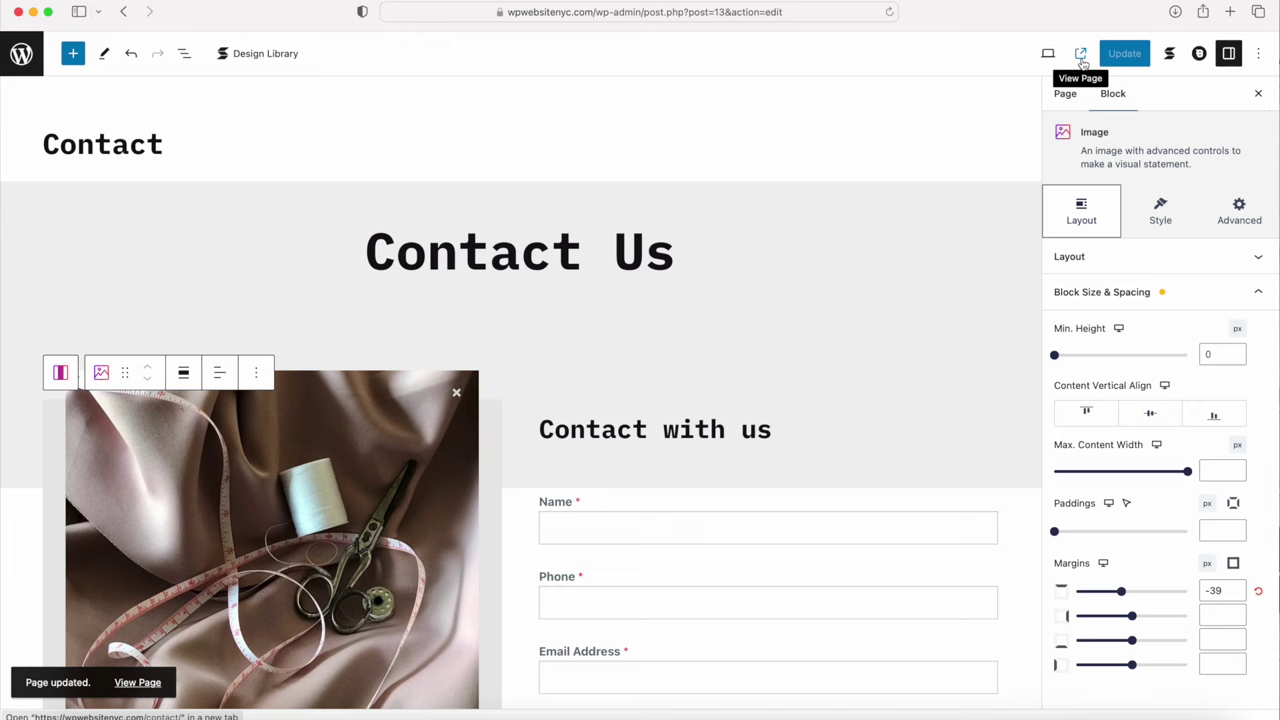
{"action": "left_click", "coordinate": [1082, 57]}
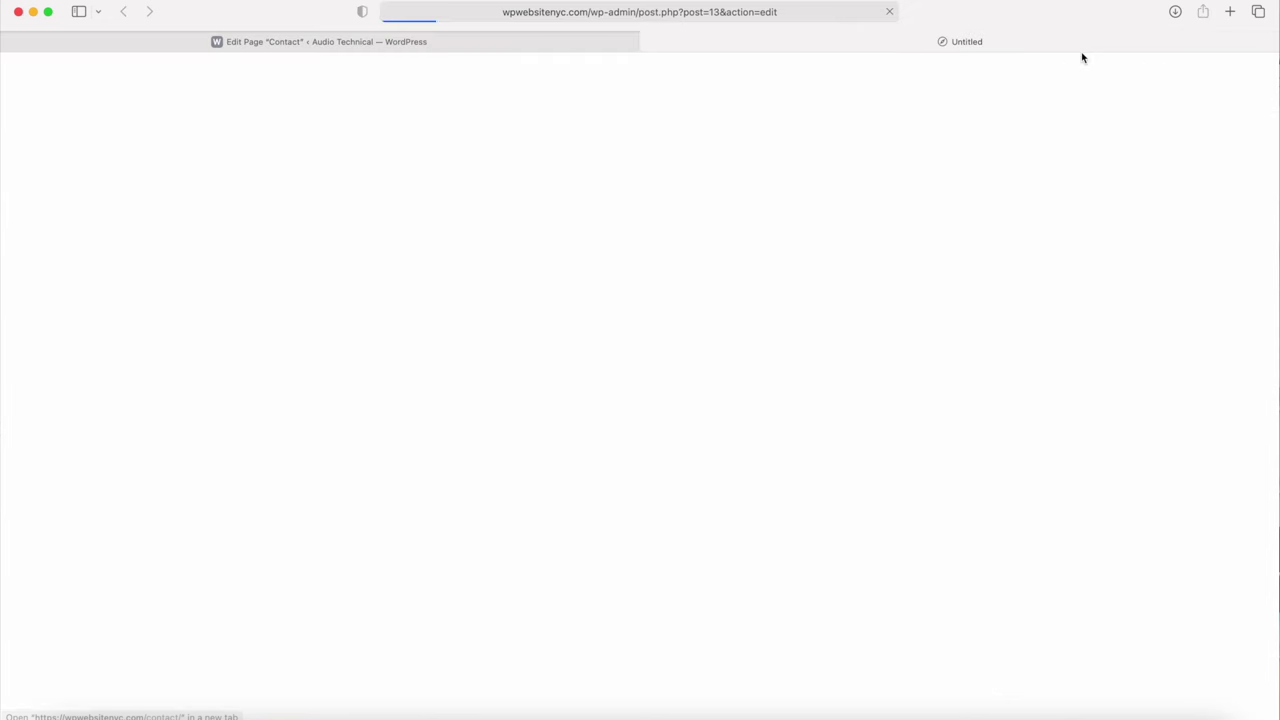
{"action": "scroll", "coordinate": [916, 277], "scroll_direction": "down", "scroll_amount": 5}
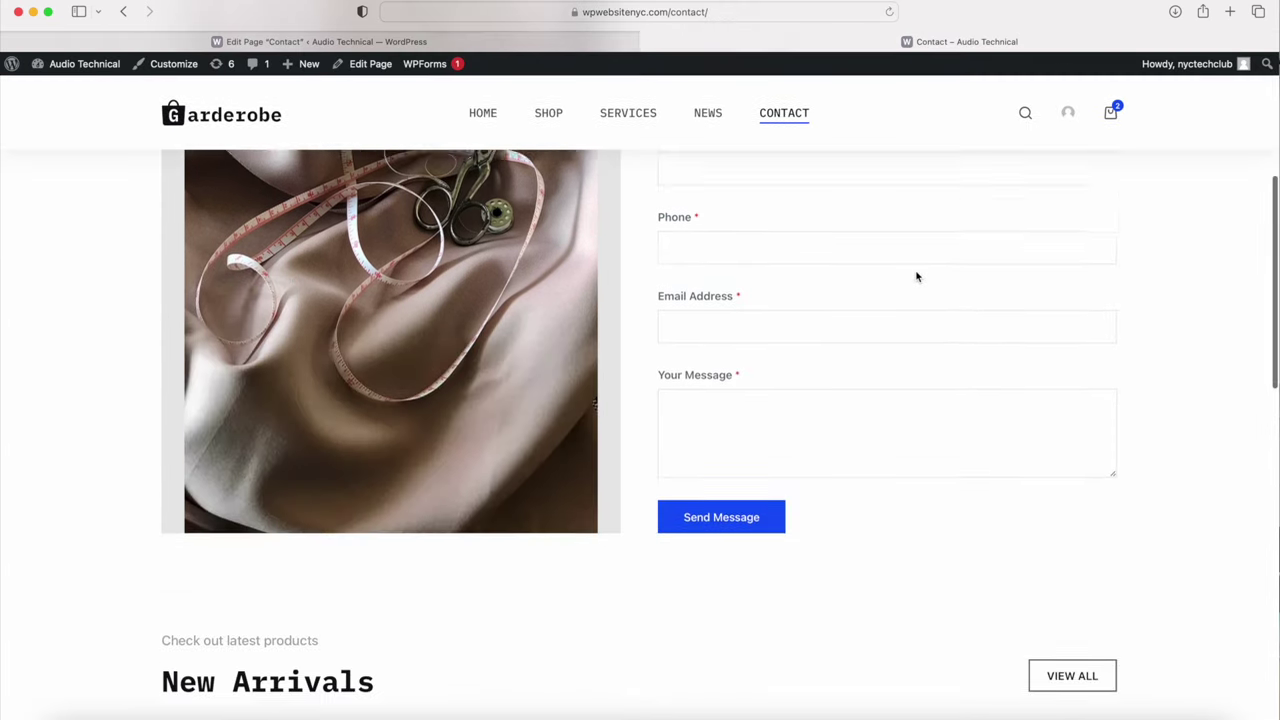
{"action": "scroll", "coordinate": [916, 277], "scroll_direction": "up", "scroll_amount": 3}
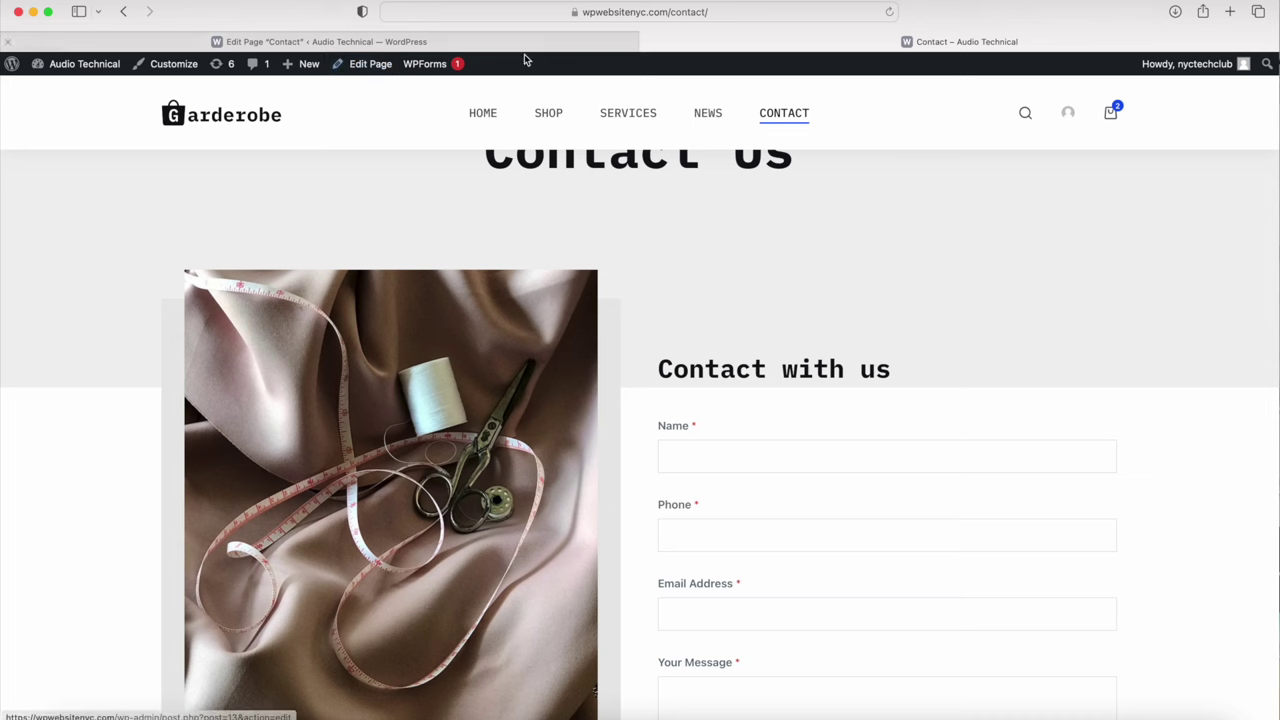
{"action": "left_click", "coordinate": [649, 42]}
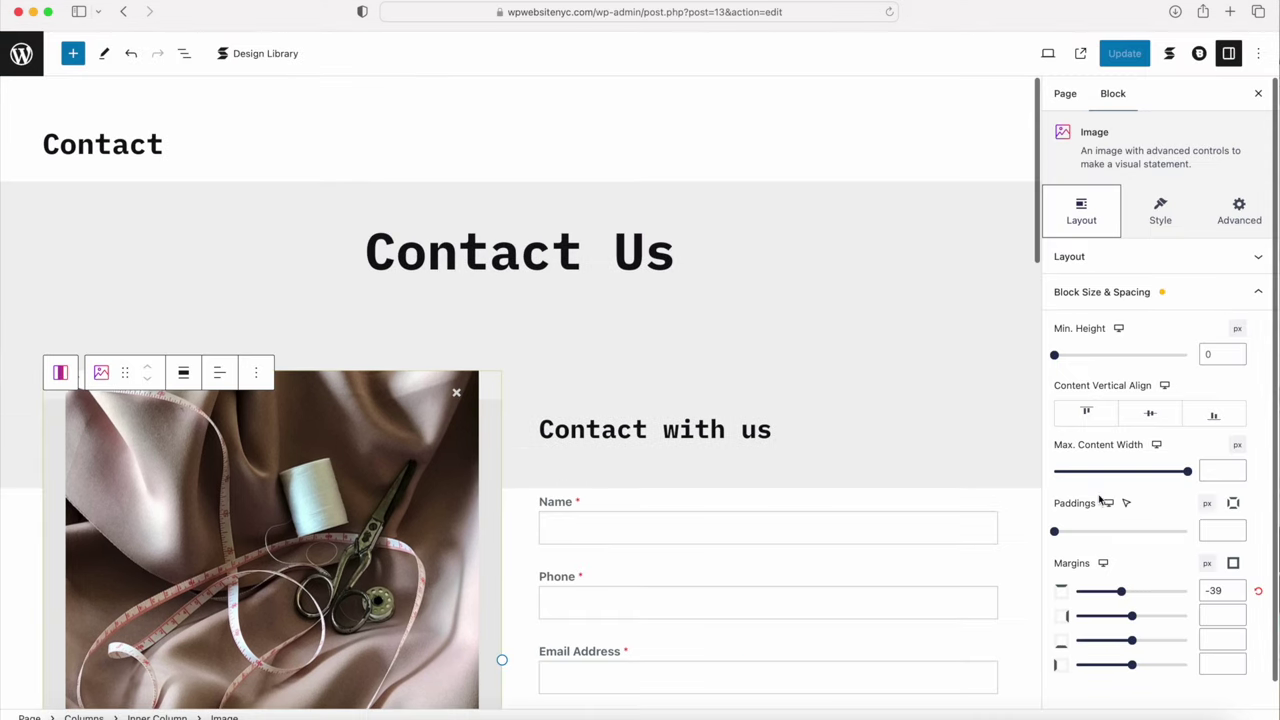
Step: Raise the image to a -47 top margin and delete the New Arrivals heading columns section
{"action": "left_click_drag", "start_coordinate": [1121, 593], "coordinate": [1119, 594]}
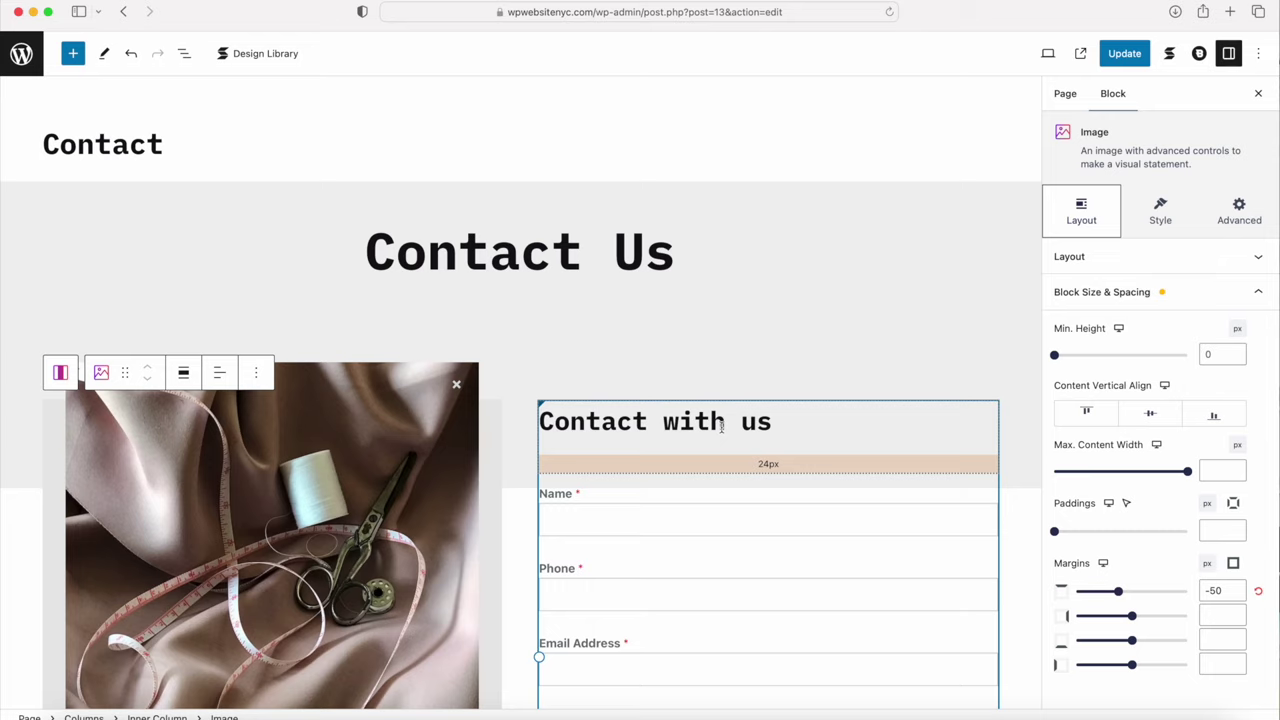
{"action": "scroll", "coordinate": [721, 426], "scroll_direction": "down", "scroll_amount": 10}
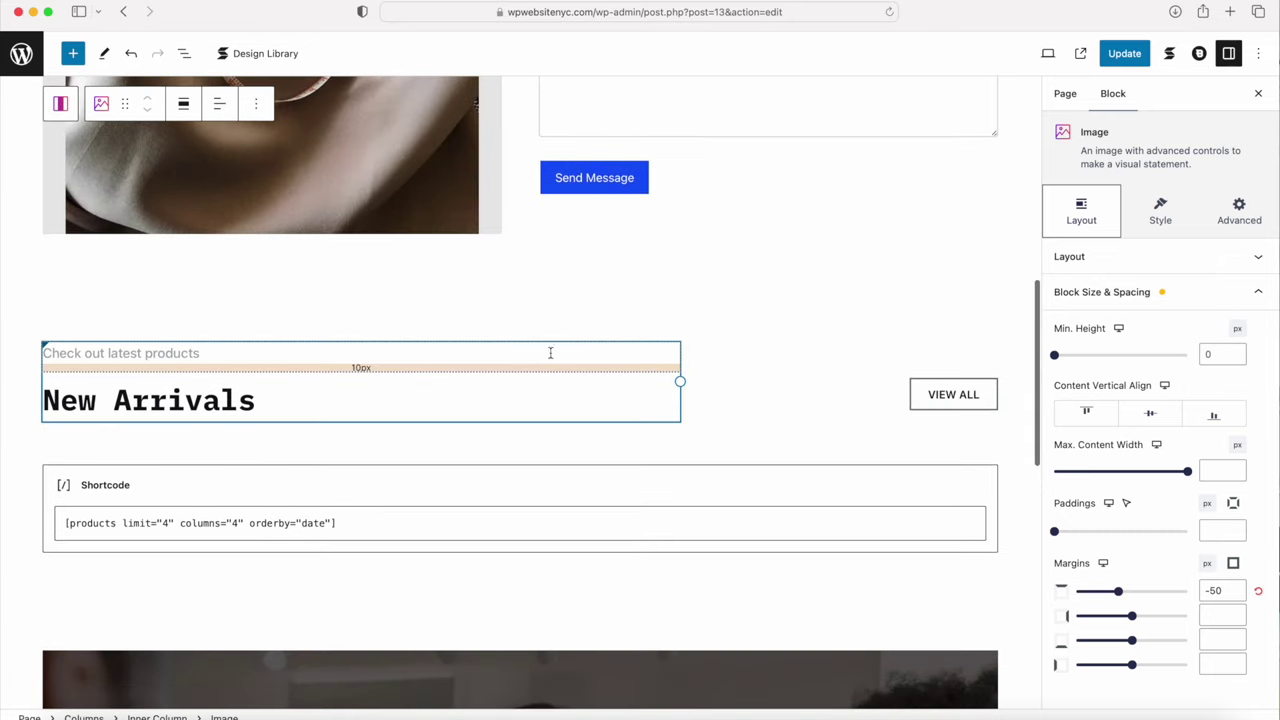
{"action": "left_click", "coordinate": [498, 362]}
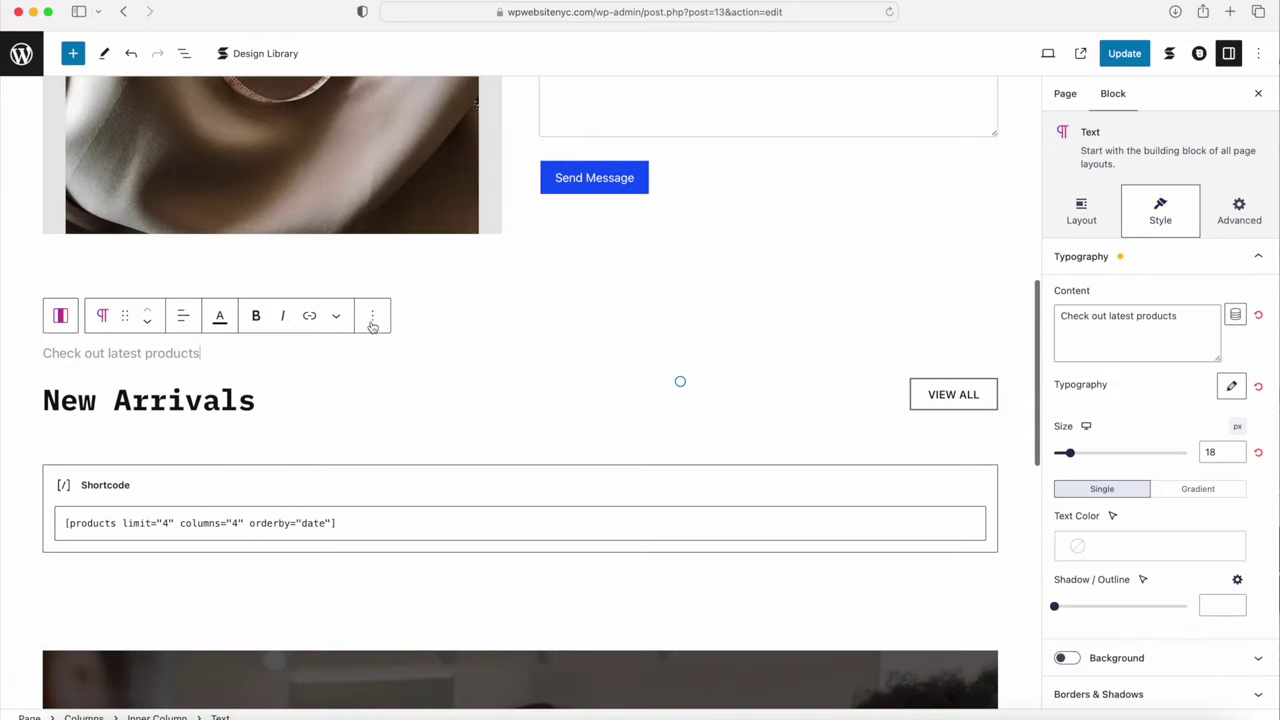
{"action": "left_click", "coordinate": [60, 315]}
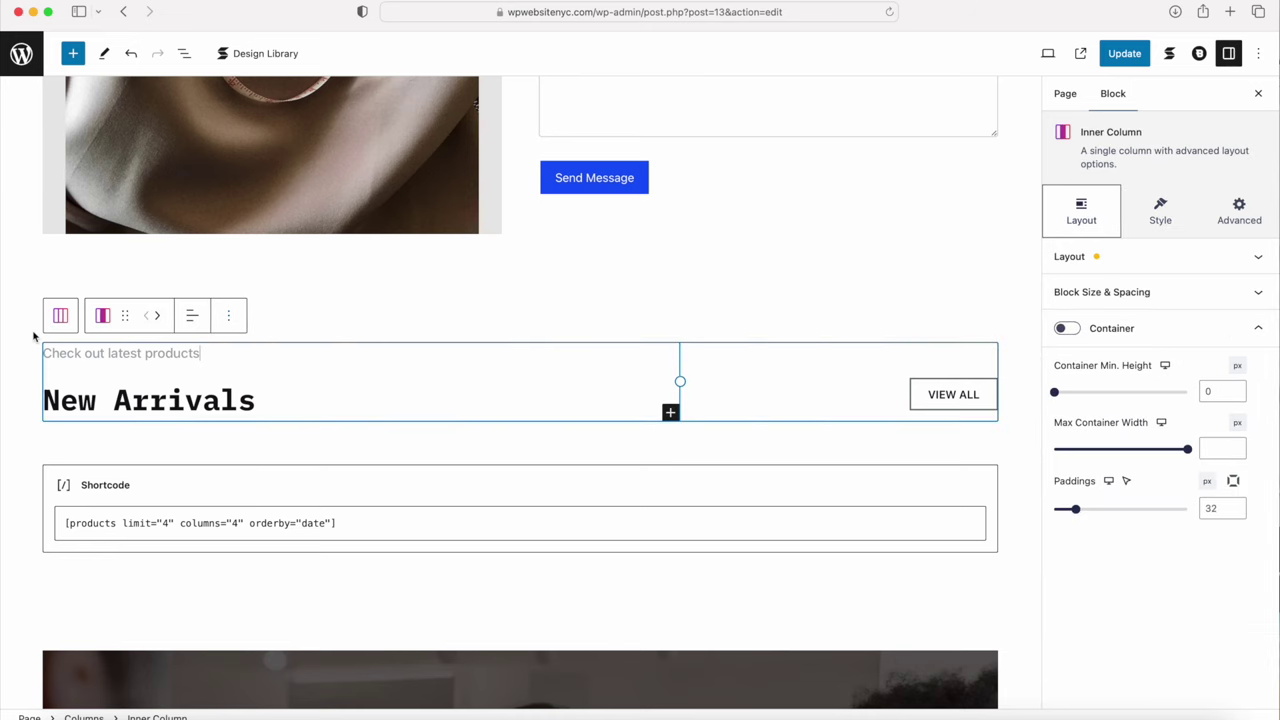
{"action": "left_click", "coordinate": [60, 317]}
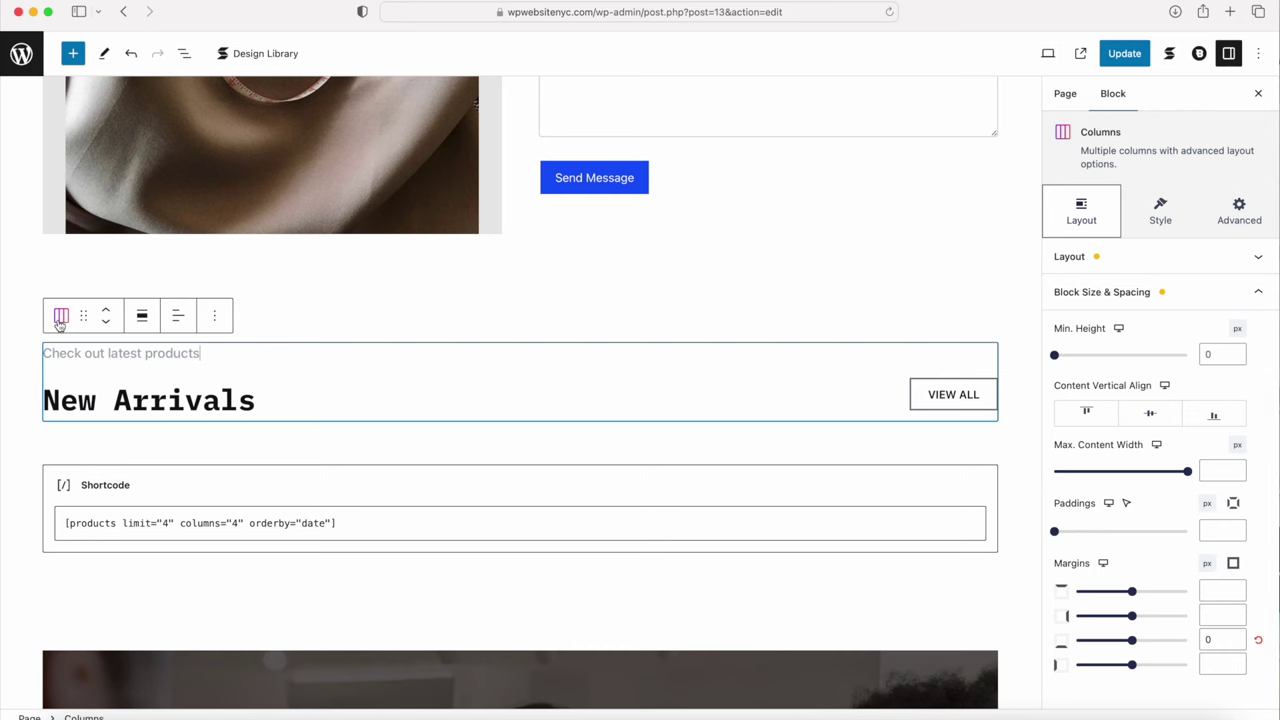
{"action": "left_click", "coordinate": [213, 317]}
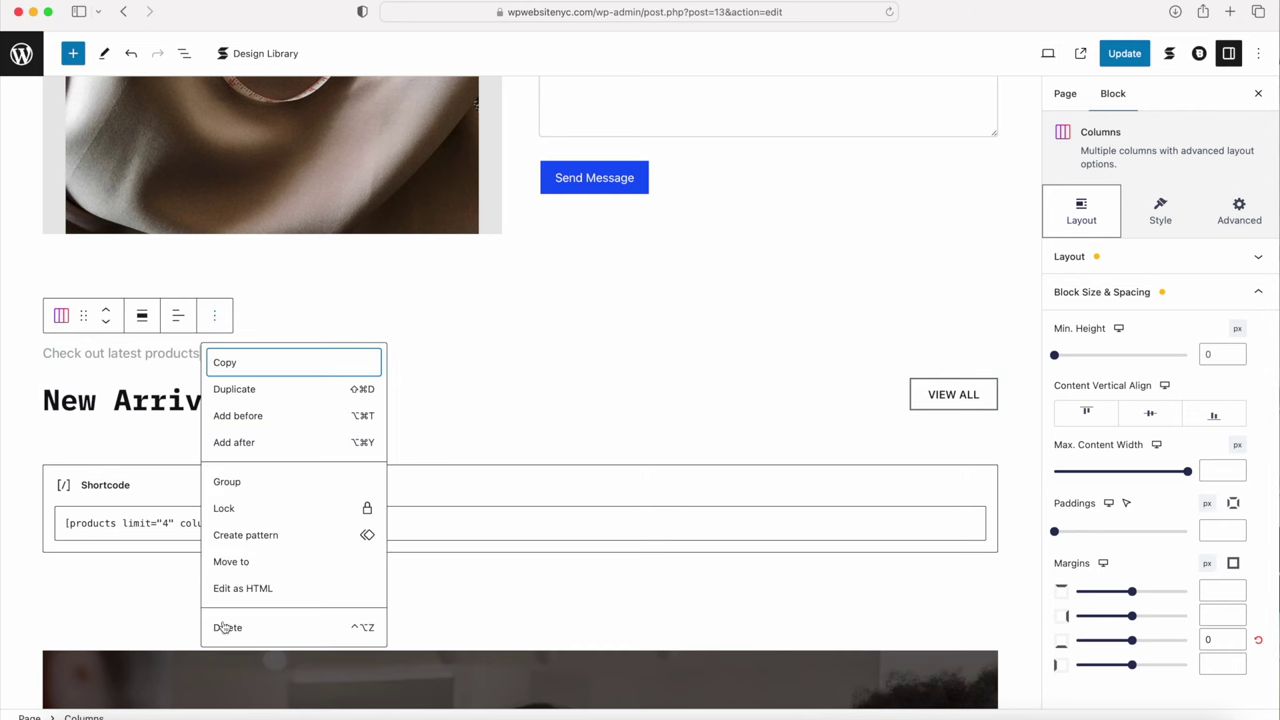
{"action": "left_click", "coordinate": [223, 627]}
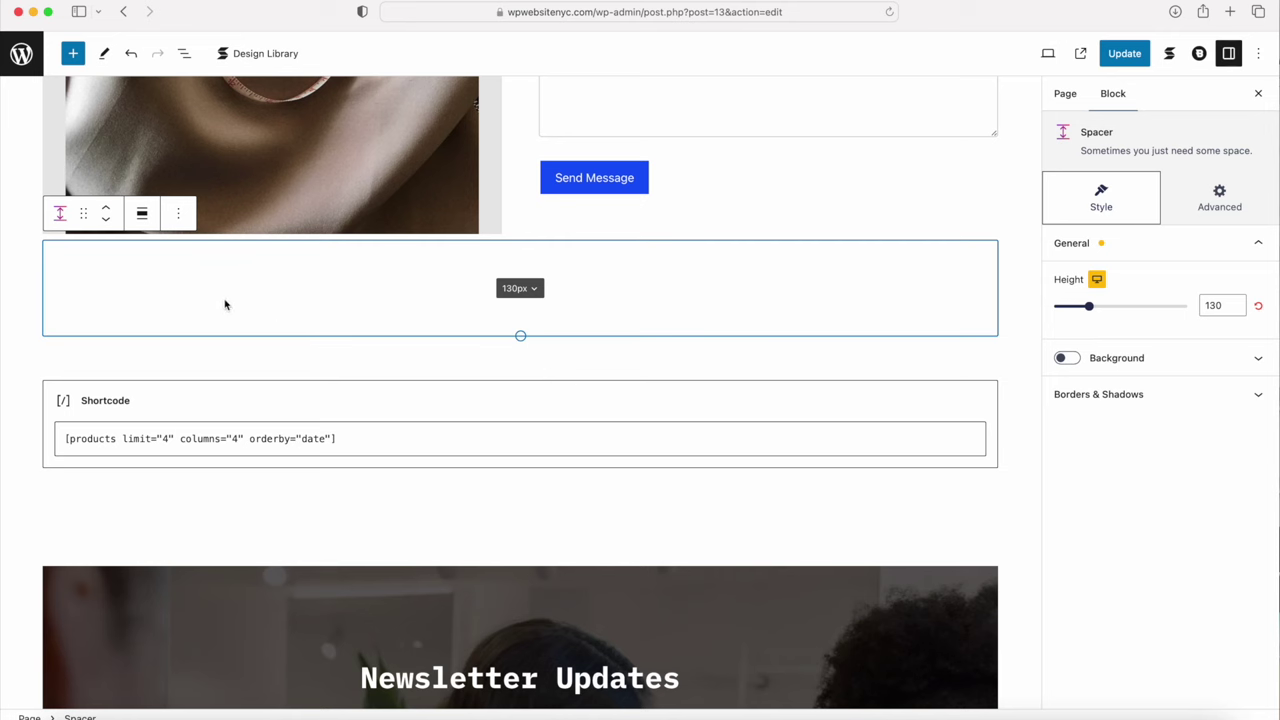
Step: Delete the 50px spacer, the products shortcode block and the 130px spacer
{"action": "left_click", "coordinate": [145, 361]}
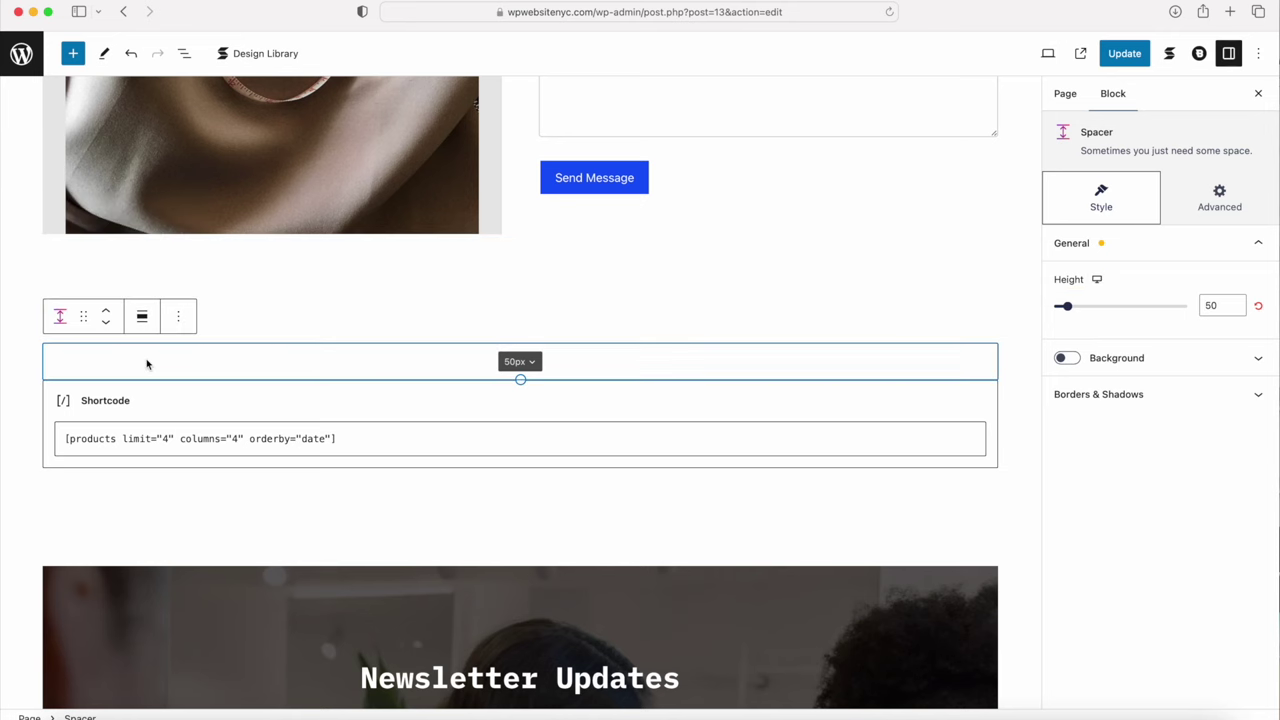
{"action": "left_click", "coordinate": [178, 316]}
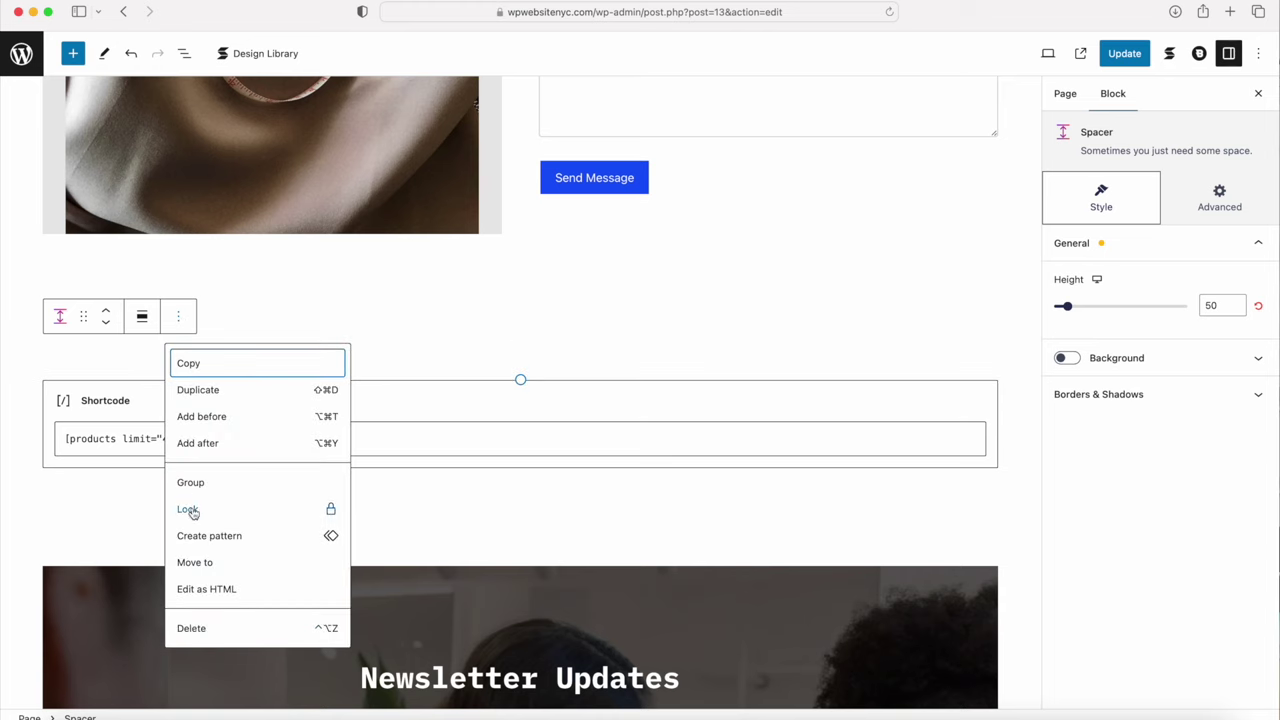
{"action": "left_click", "coordinate": [192, 628]}
{"action": "left_click", "coordinate": [143, 357]}
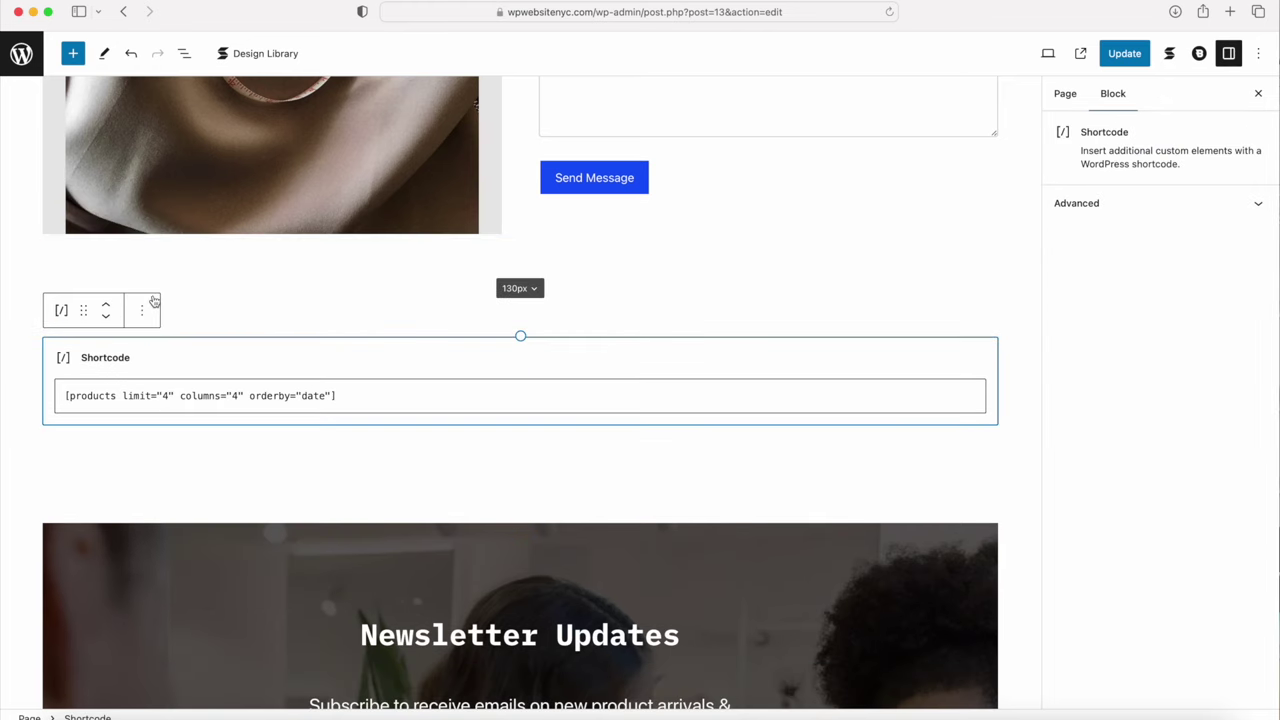
{"action": "left_click", "coordinate": [142, 310]}
{"action": "left_click", "coordinate": [156, 596]}
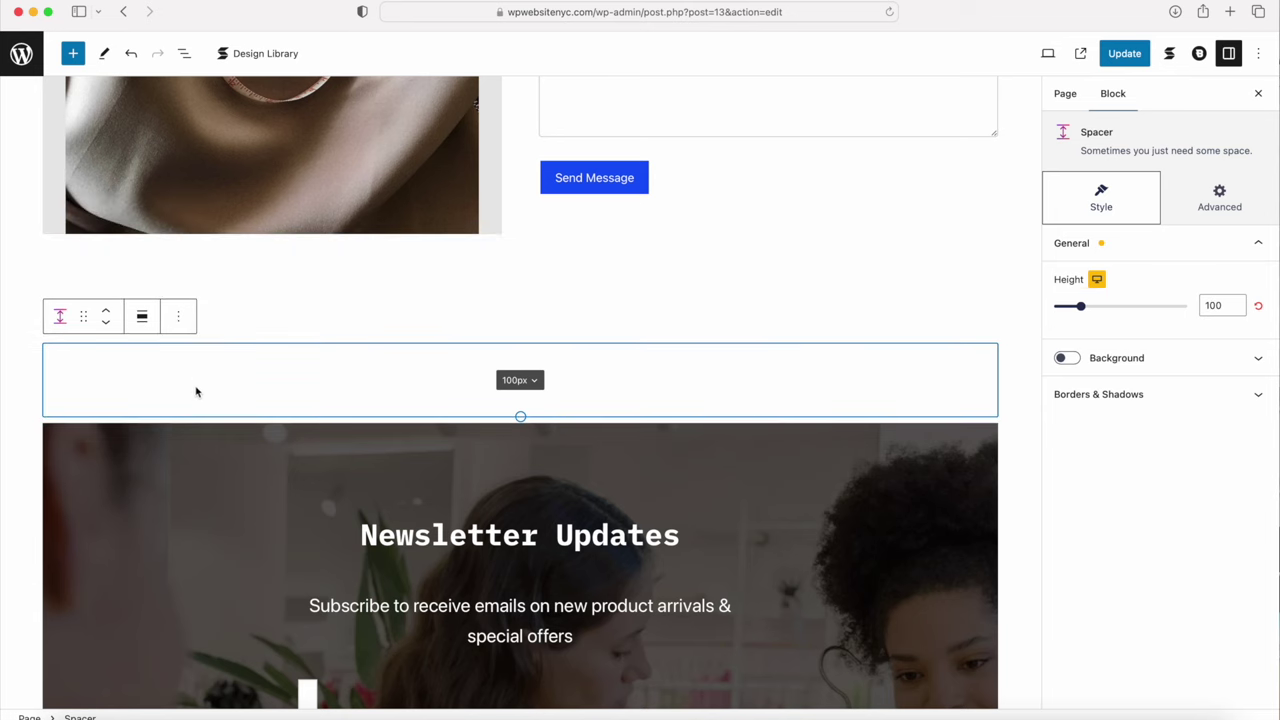
{"action": "left_click", "coordinate": [229, 271]}
{"action": "left_click", "coordinate": [178, 213]}
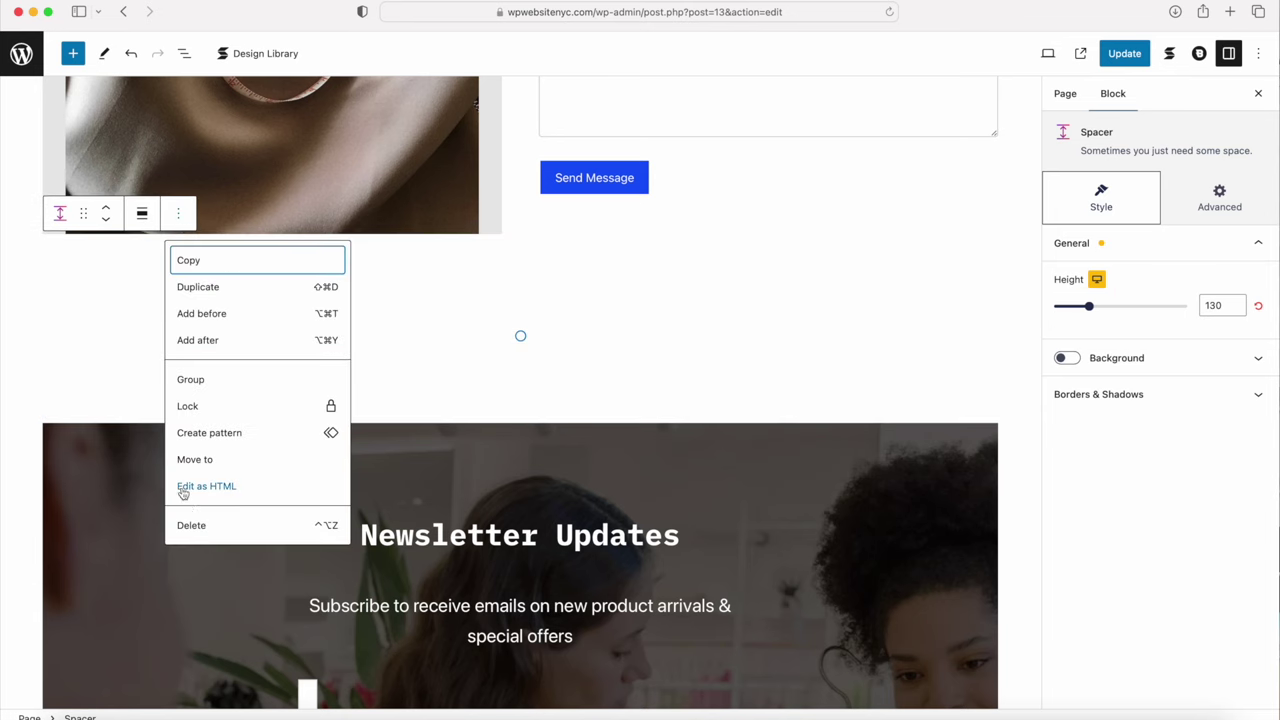
{"action": "left_click", "coordinate": [193, 525]}
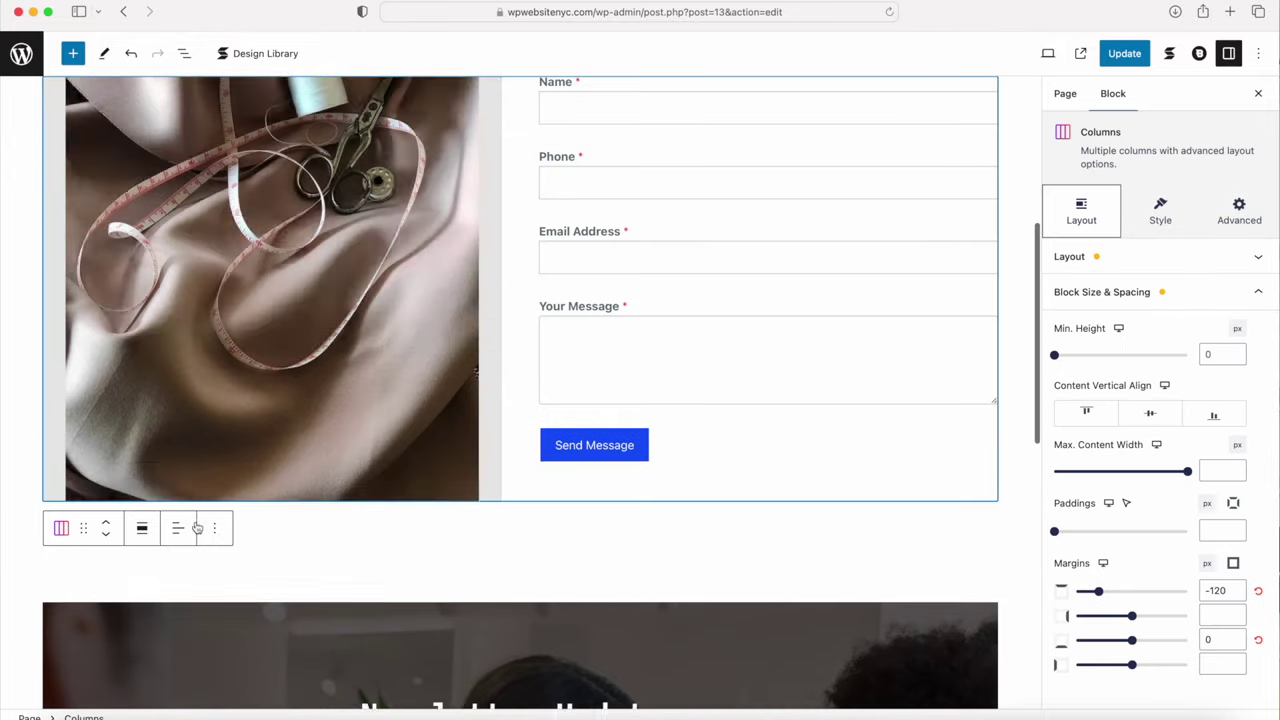
Step: Delete the Newsletter Updates section and the leftover 130px spacer, then check List View
{"action": "scroll", "coordinate": [362, 567], "scroll_direction": "down", "scroll_amount": 5}
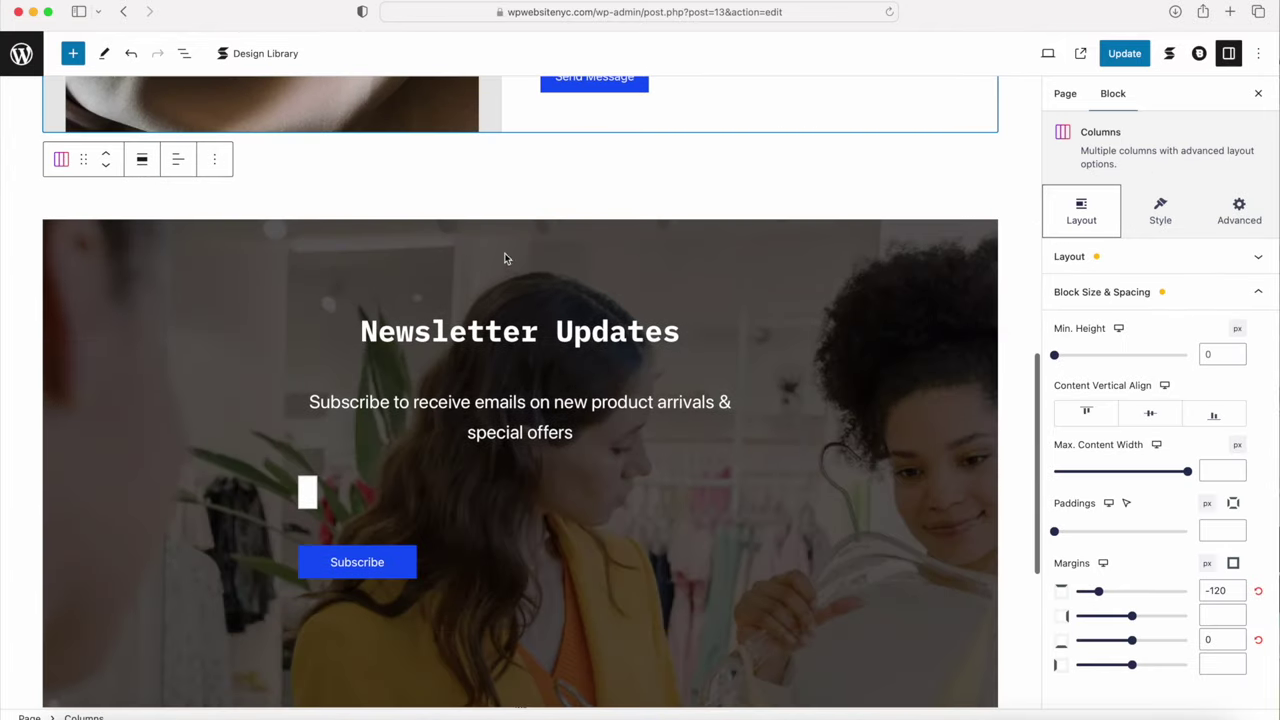
{"action": "left_click", "coordinate": [364, 261]}
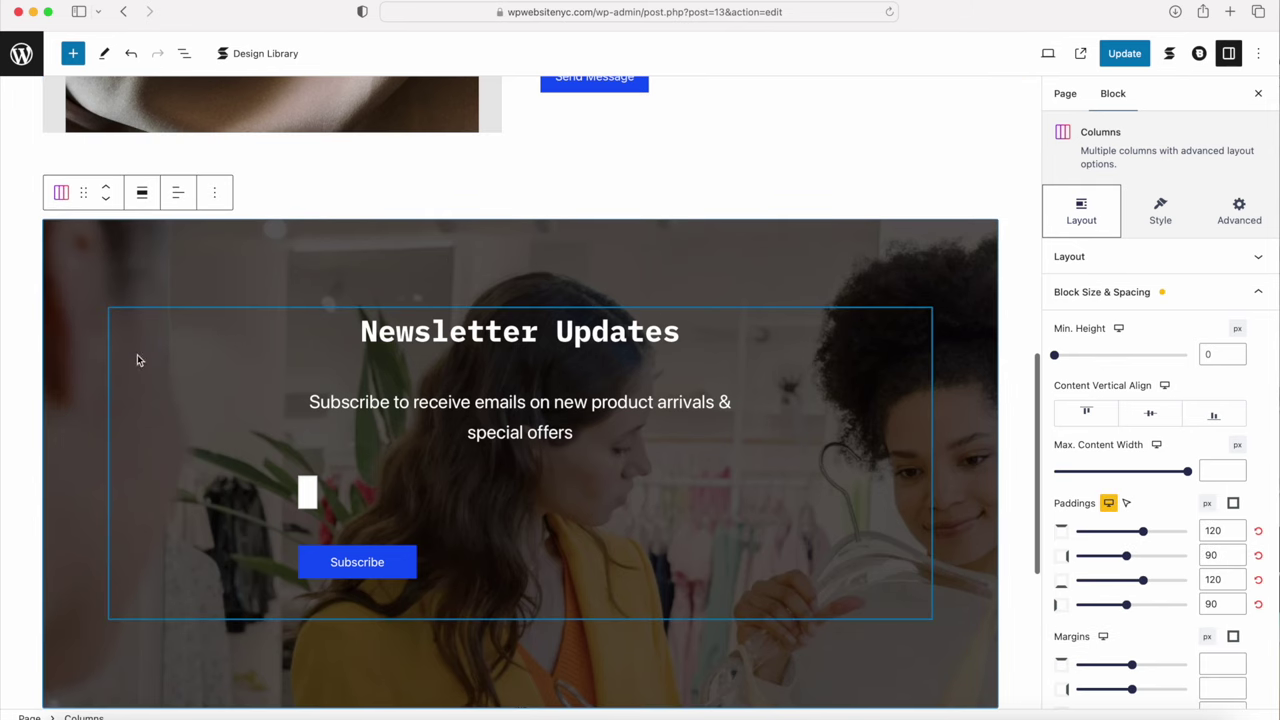
{"action": "left_click", "coordinate": [214, 196]}
{"action": "left_click", "coordinate": [238, 506]}
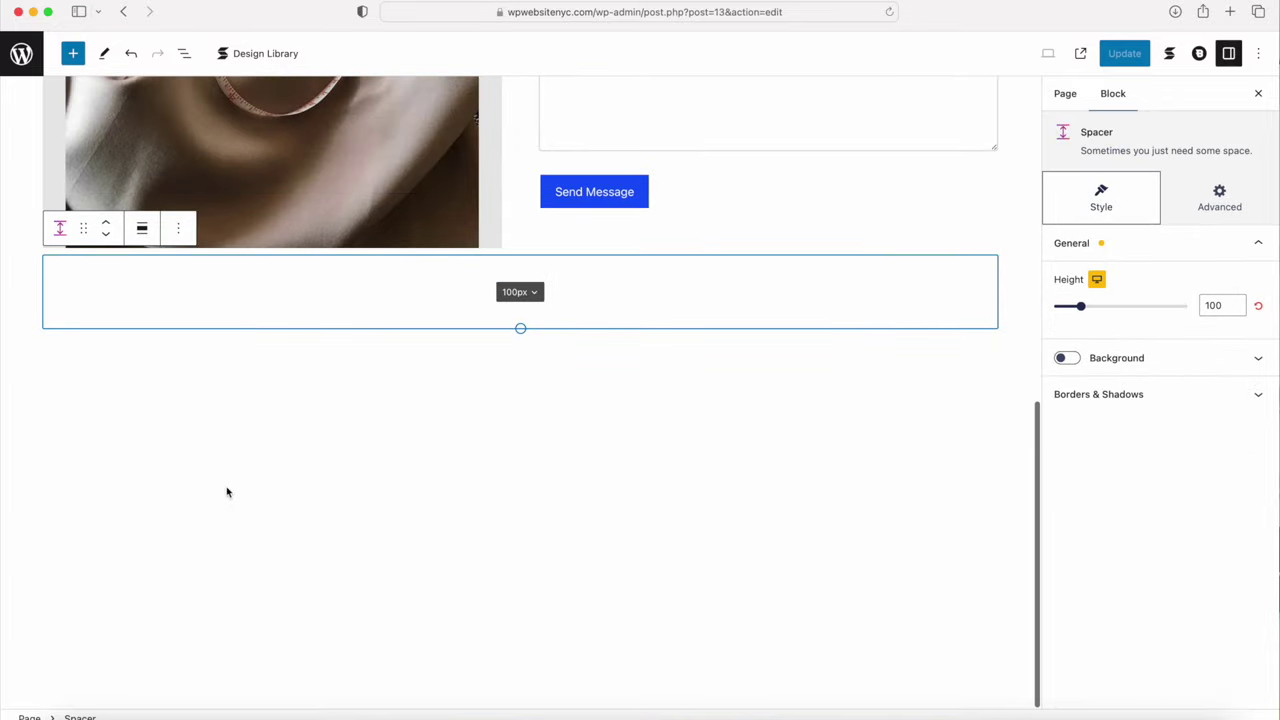
{"action": "left_click", "coordinate": [134, 400]}
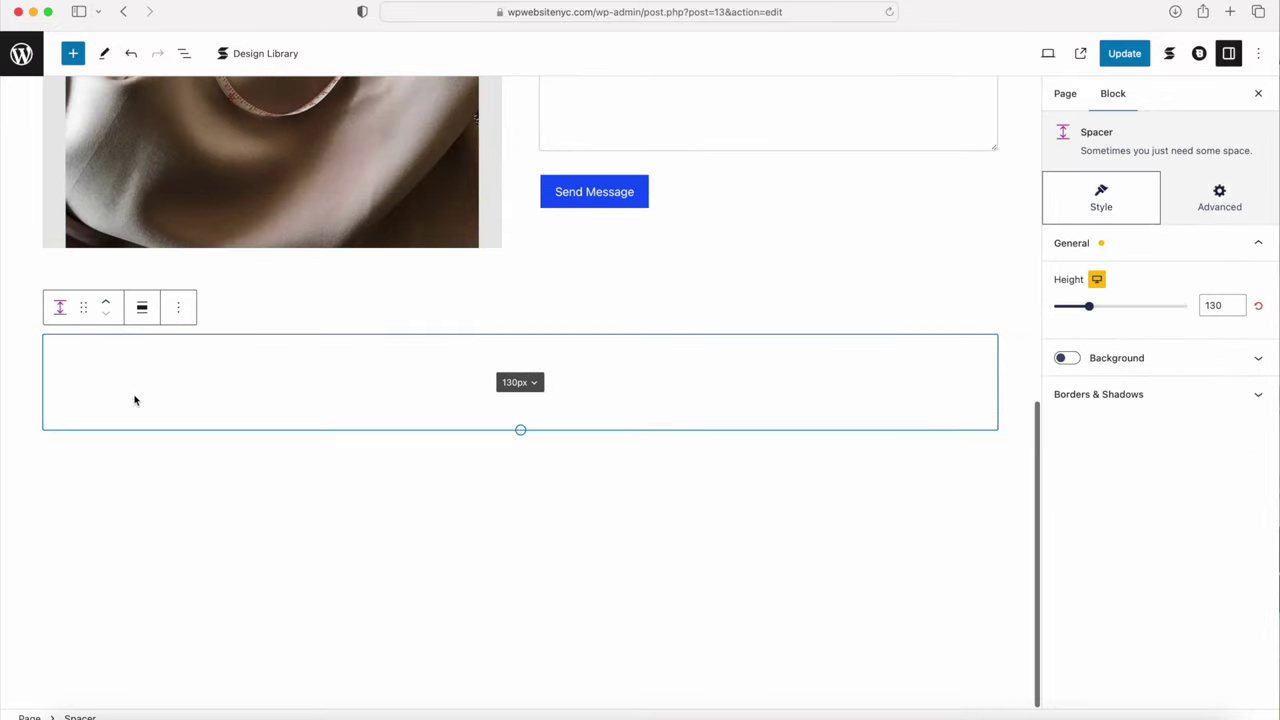
{"action": "left_click", "coordinate": [180, 310]}
{"action": "left_click", "coordinate": [212, 628]}
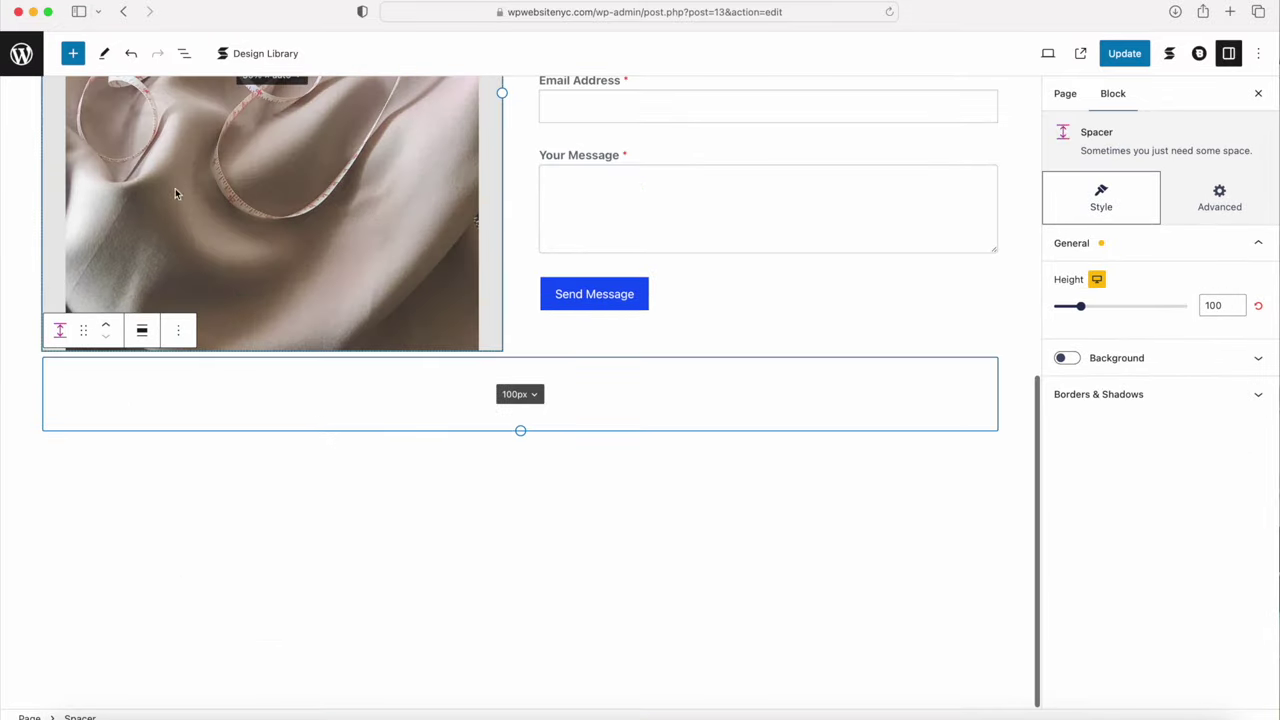
{"action": "left_click", "coordinate": [184, 54]}
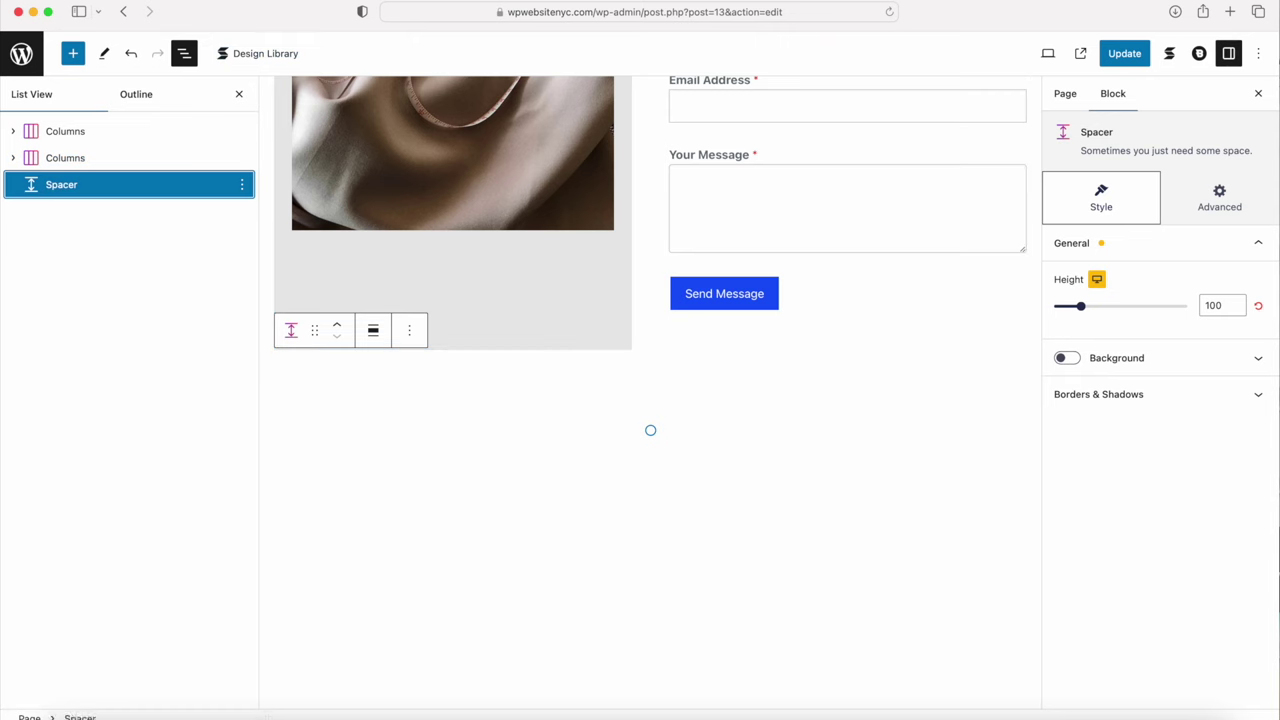
Step: Insert the Elevate Call to Action 1 design from the Stackable Design Library's Call to Action category
{"action": "left_click", "coordinate": [339, 446]}
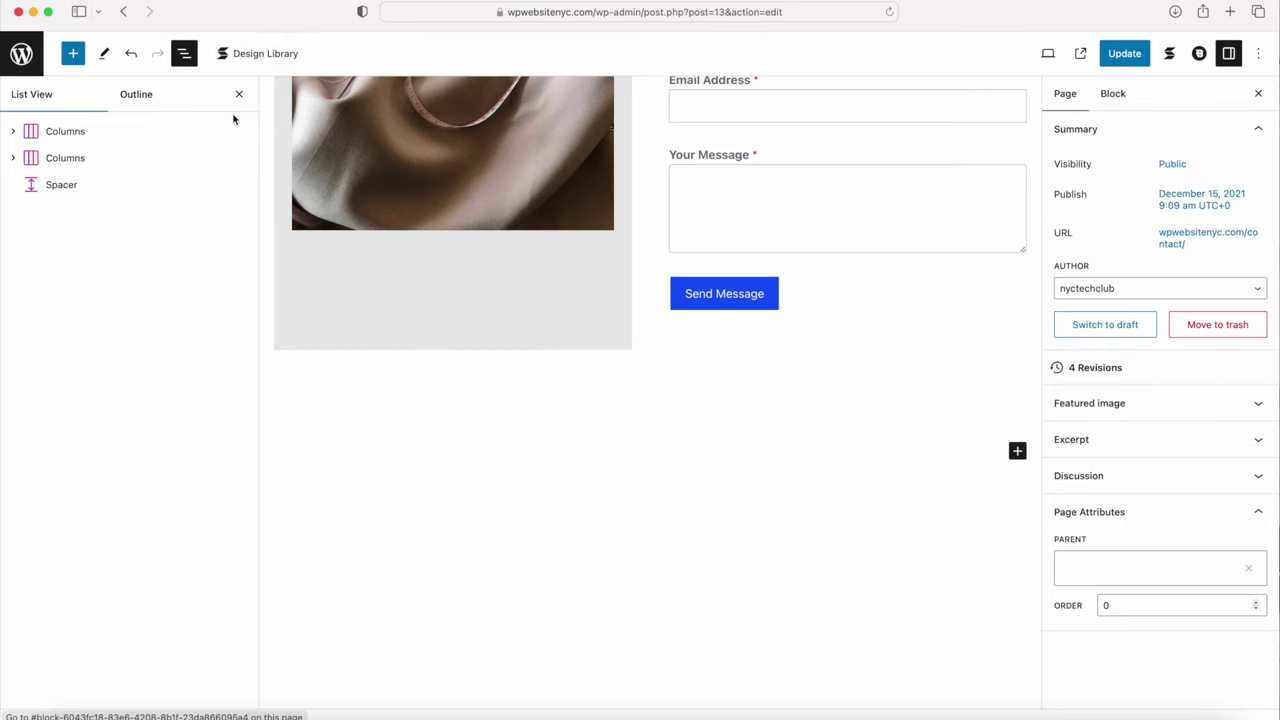
{"action": "left_click", "coordinate": [239, 93]}
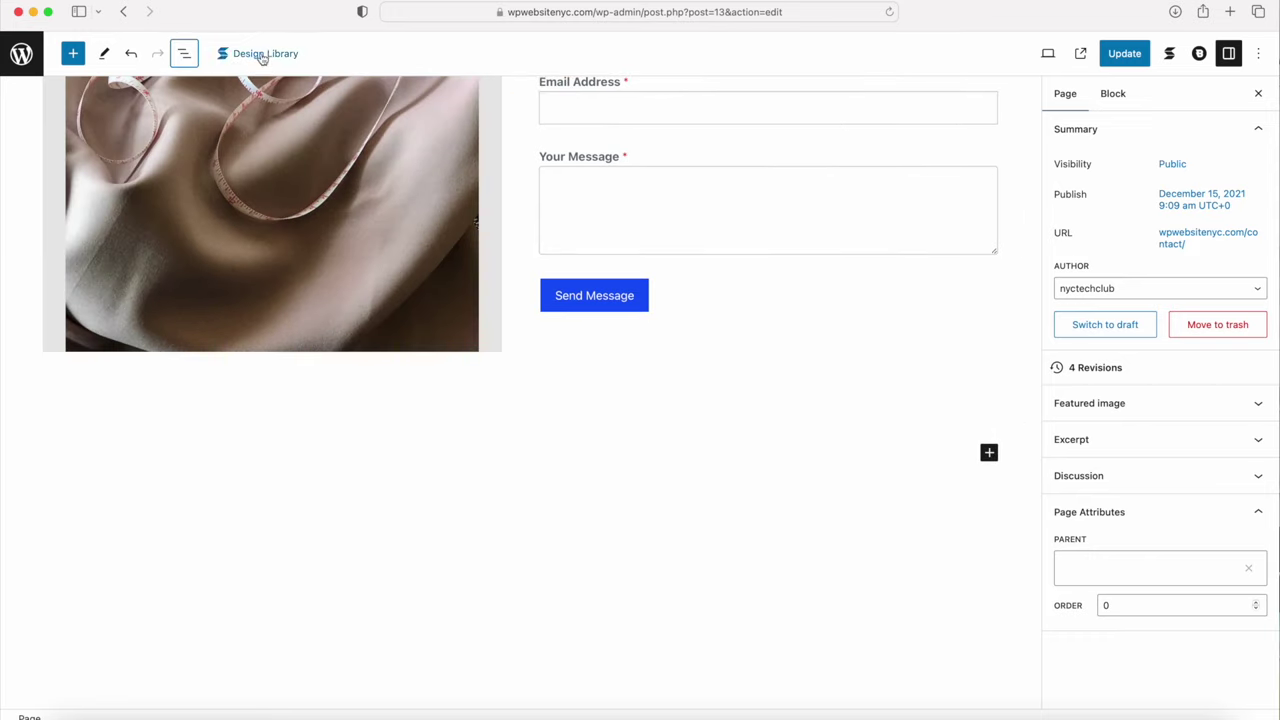
{"action": "left_click", "coordinate": [262, 53]}
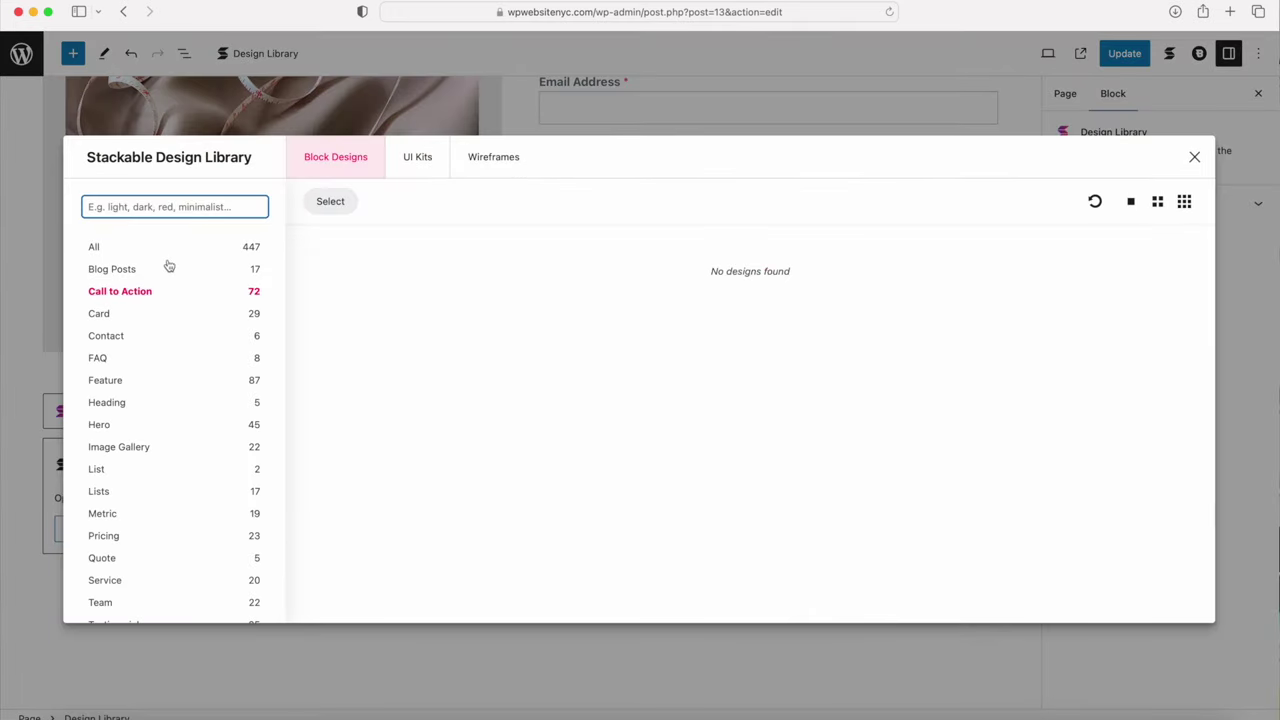
{"action": "left_click", "coordinate": [143, 292]}
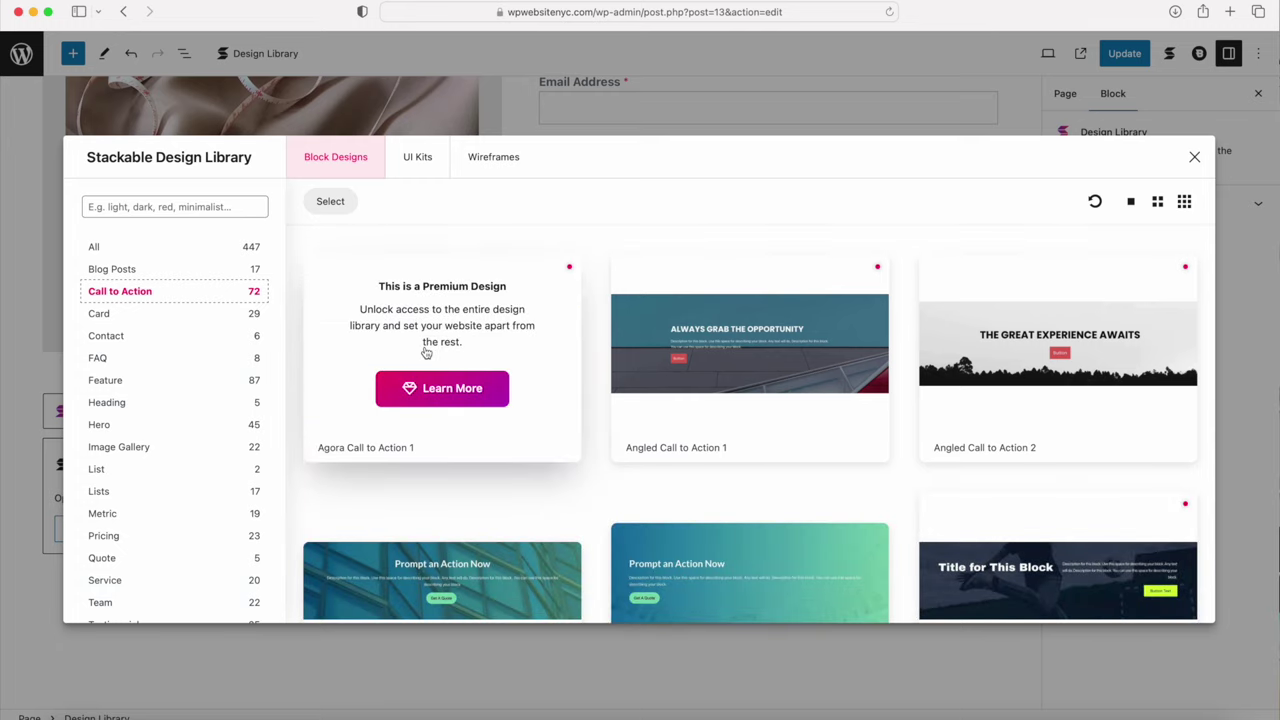
{"action": "scroll", "coordinate": [425, 352], "scroll_direction": "down", "scroll_amount": 15}
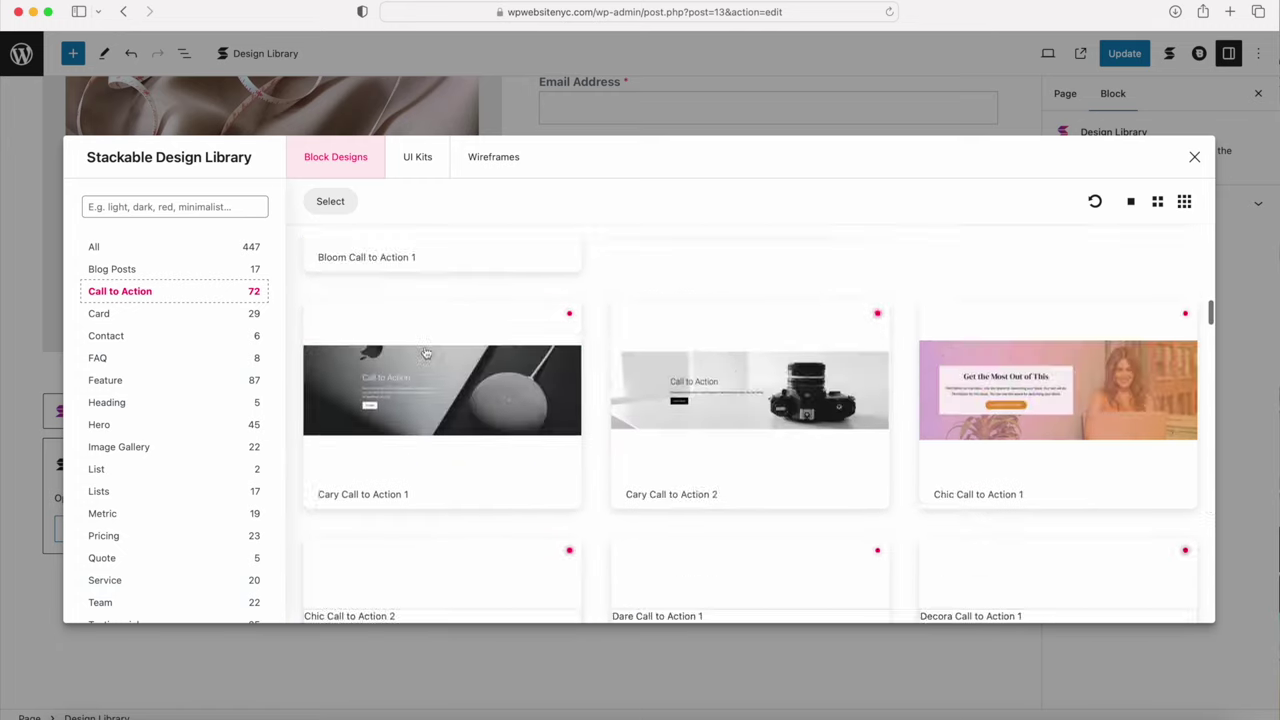
{"action": "scroll", "coordinate": [425, 352], "scroll_direction": "down", "scroll_amount": 10}
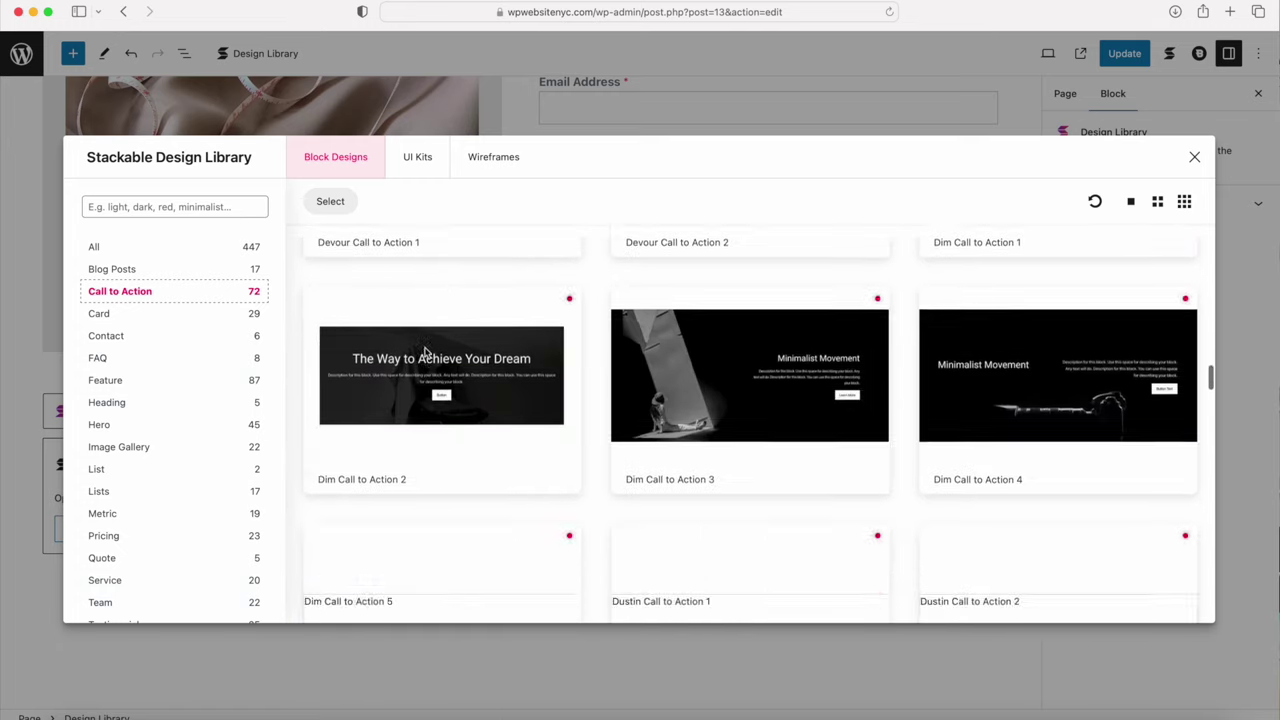
{"action": "scroll", "coordinate": [425, 352], "scroll_direction": "down", "scroll_amount": 1}
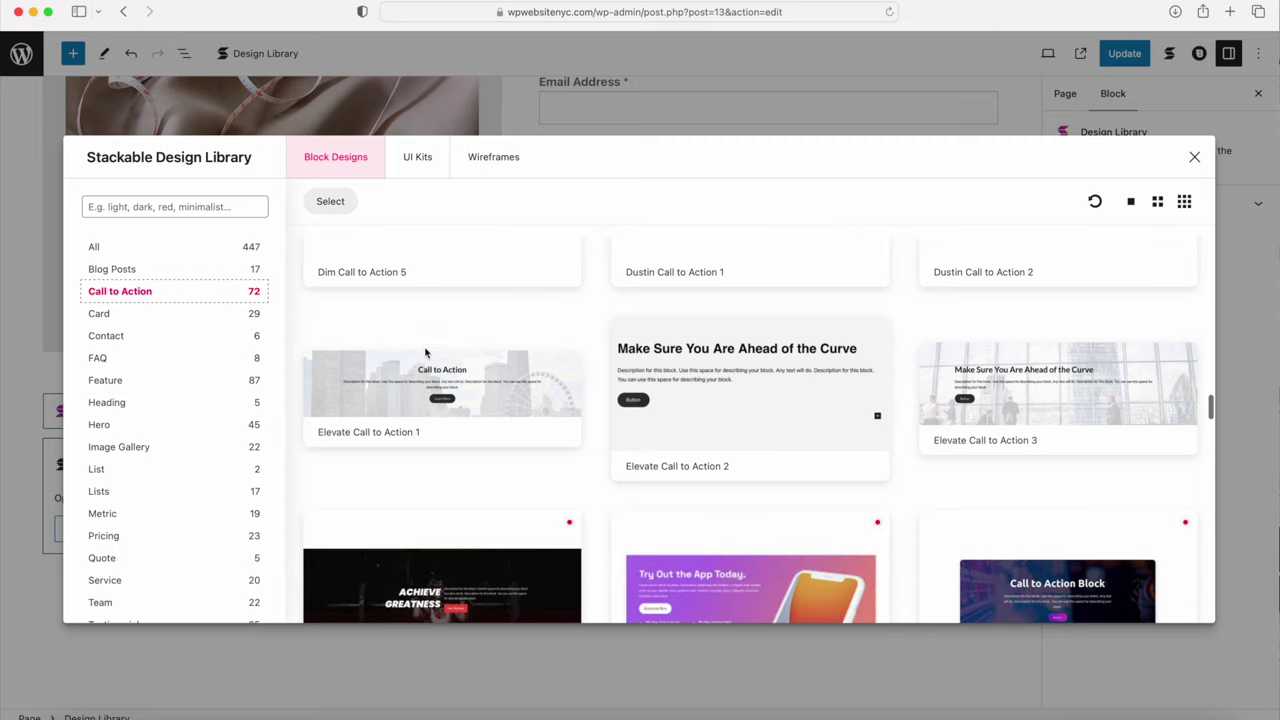
{"action": "left_click", "coordinate": [442, 395]}
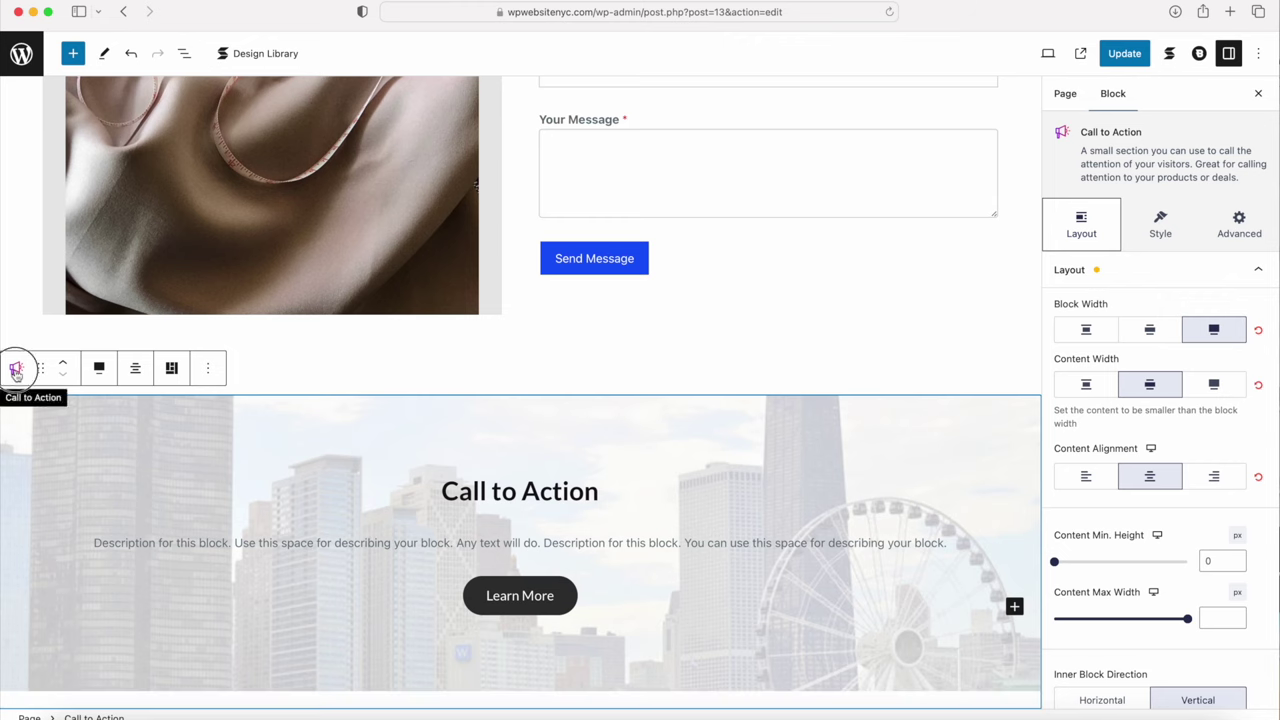
Step: Transform the Call to Action into a Columns block and open its Style settings
{"action": "left_click", "coordinate": [16, 370]}
{"action": "left_click", "coordinate": [33, 441]}
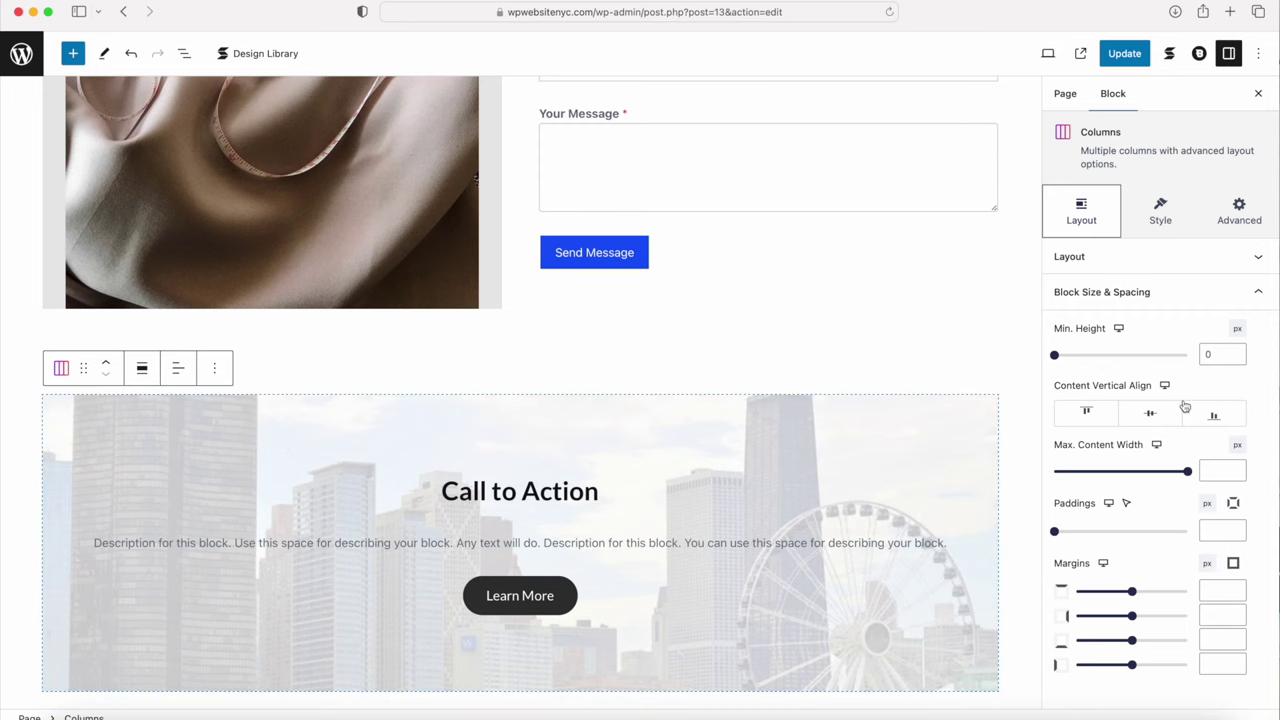
{"action": "left_click", "coordinate": [879, 448]}
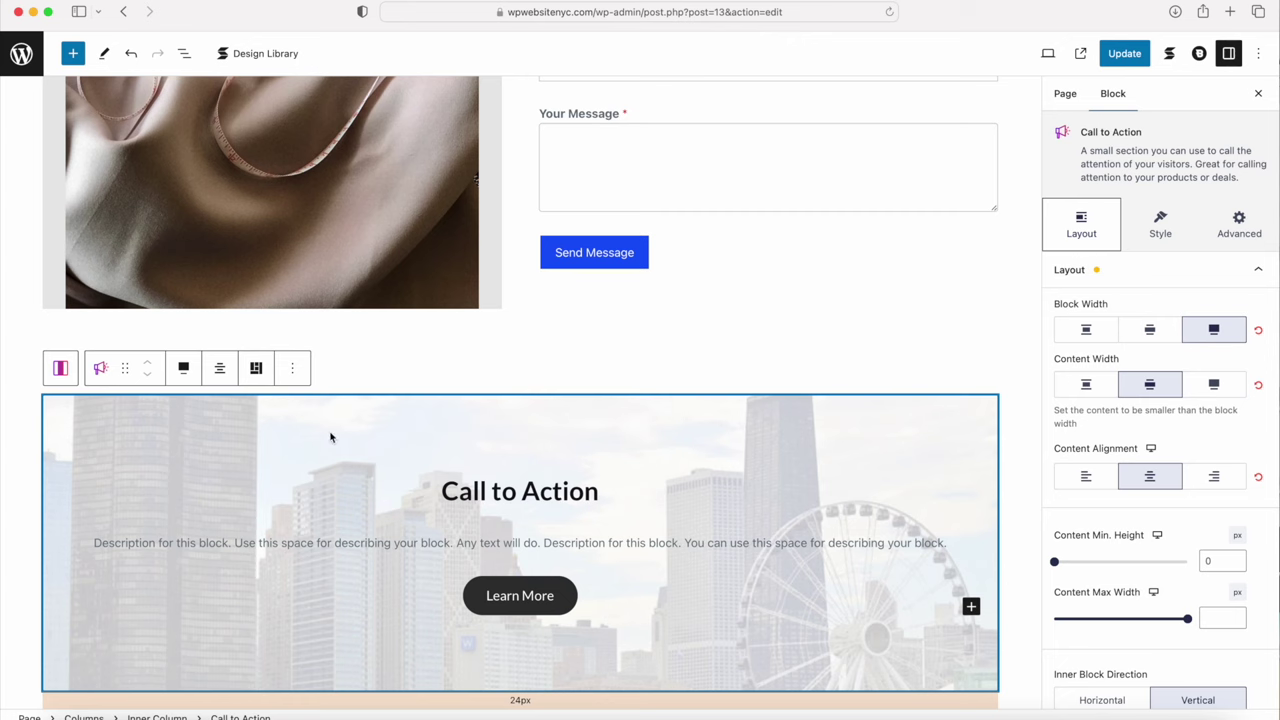
{"action": "left_click", "coordinate": [60, 368]}
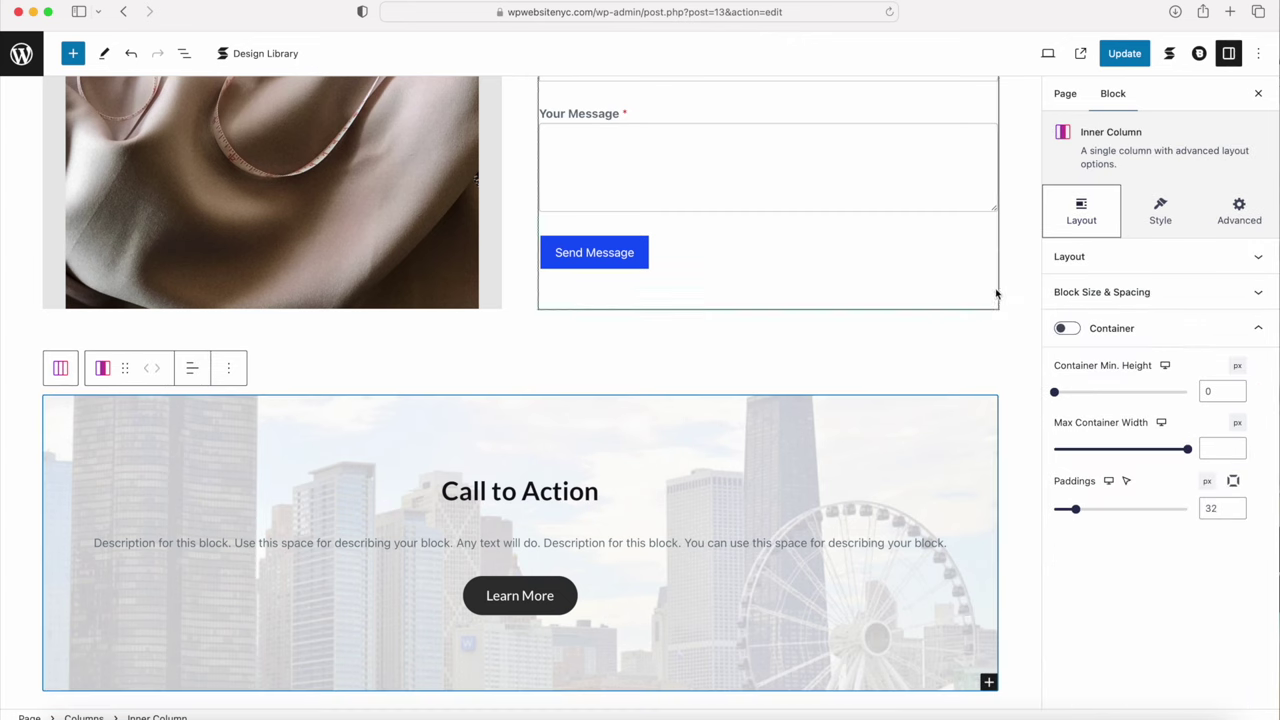
{"action": "left_click", "coordinate": [1168, 216]}
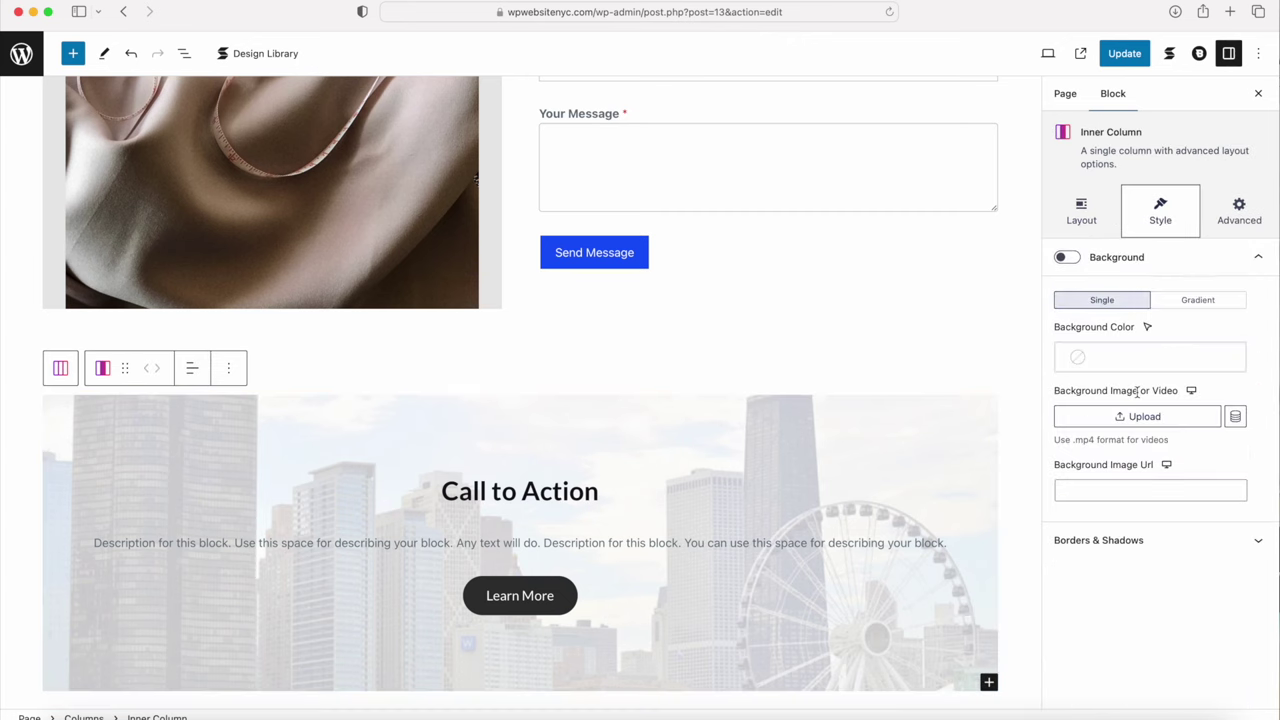
{"action": "left_click", "coordinate": [793, 443]}
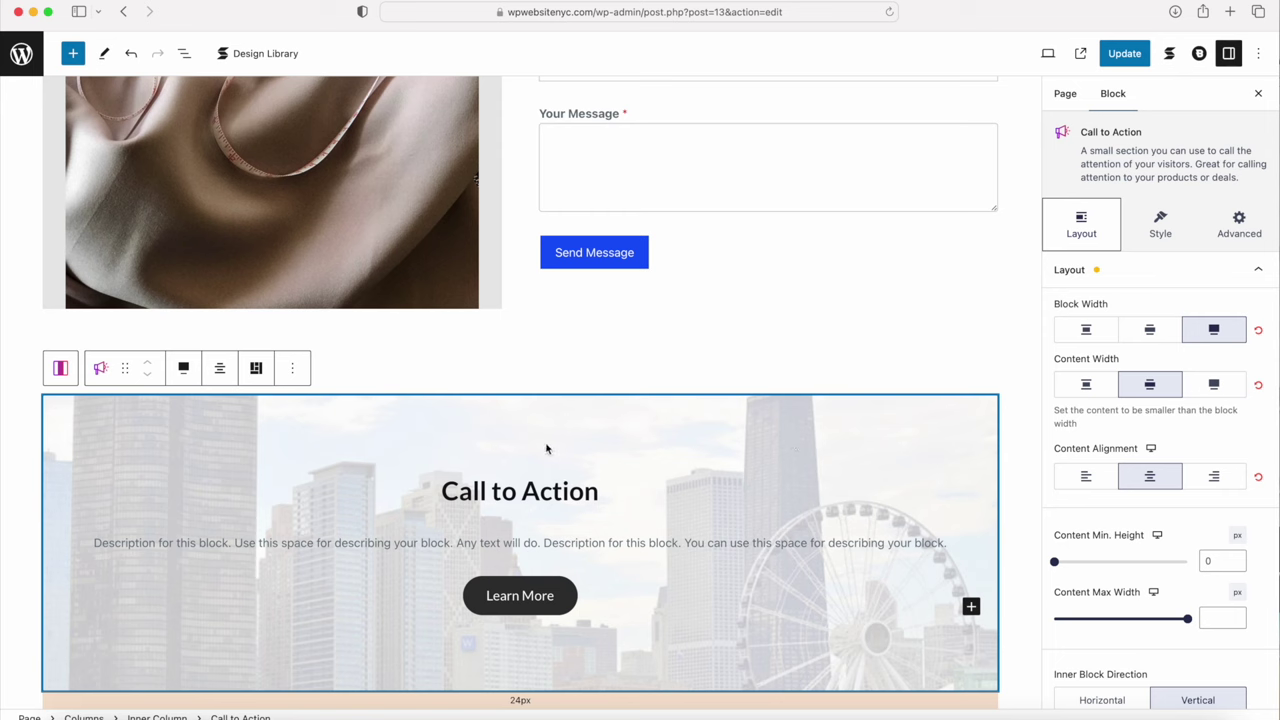
{"action": "left_click", "coordinate": [1158, 226]}
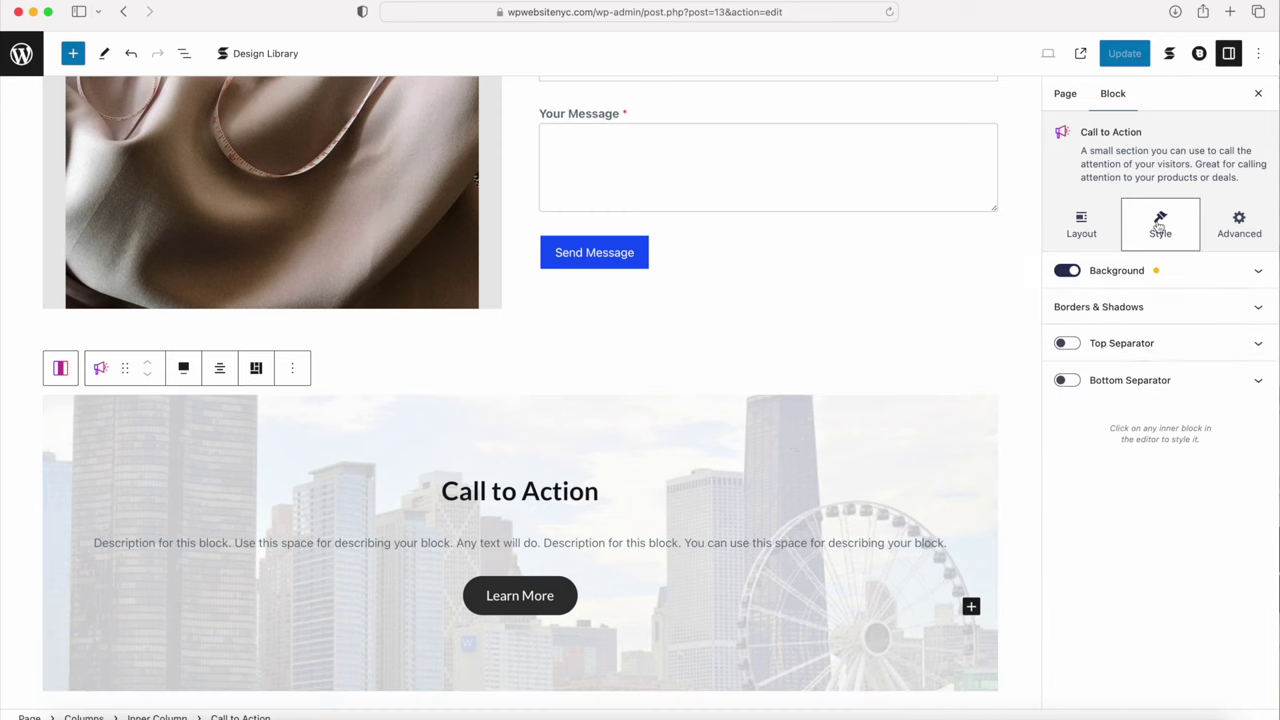
Step: Replace the Call to Action background image with call-to-action.jpg
{"action": "left_click", "coordinate": [1151, 276]}
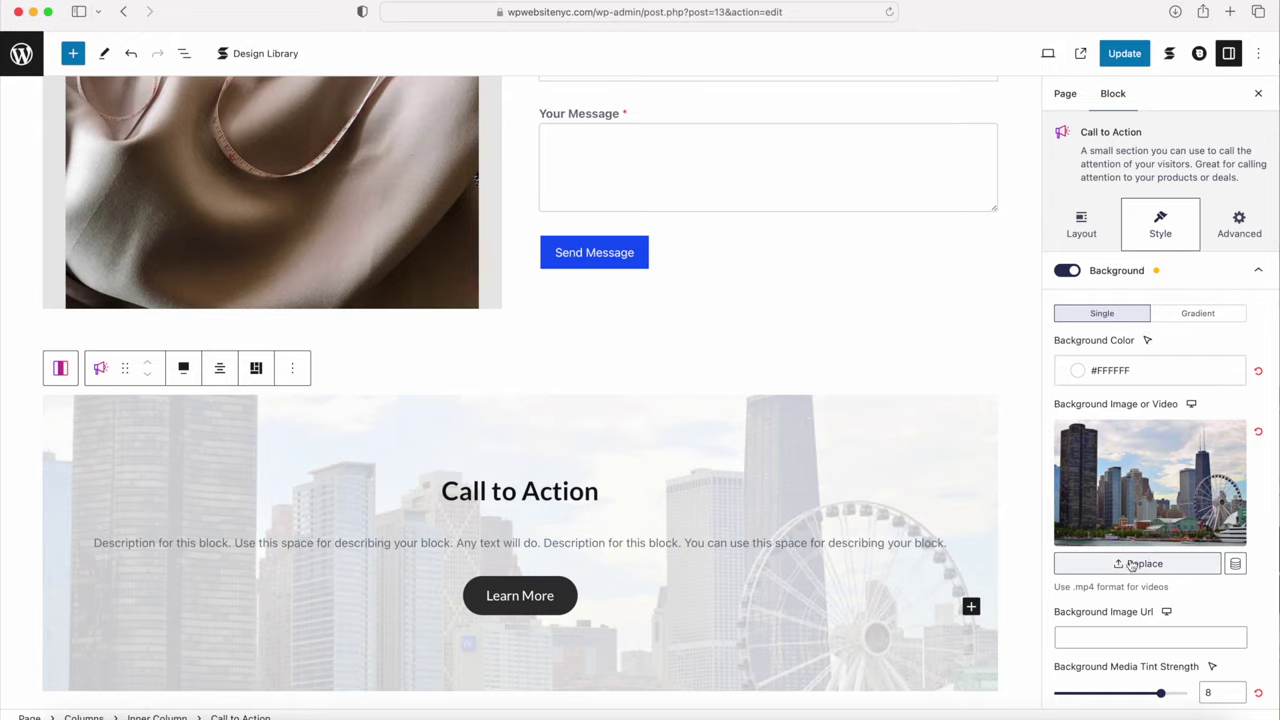
{"action": "left_click", "coordinate": [1132, 563]}
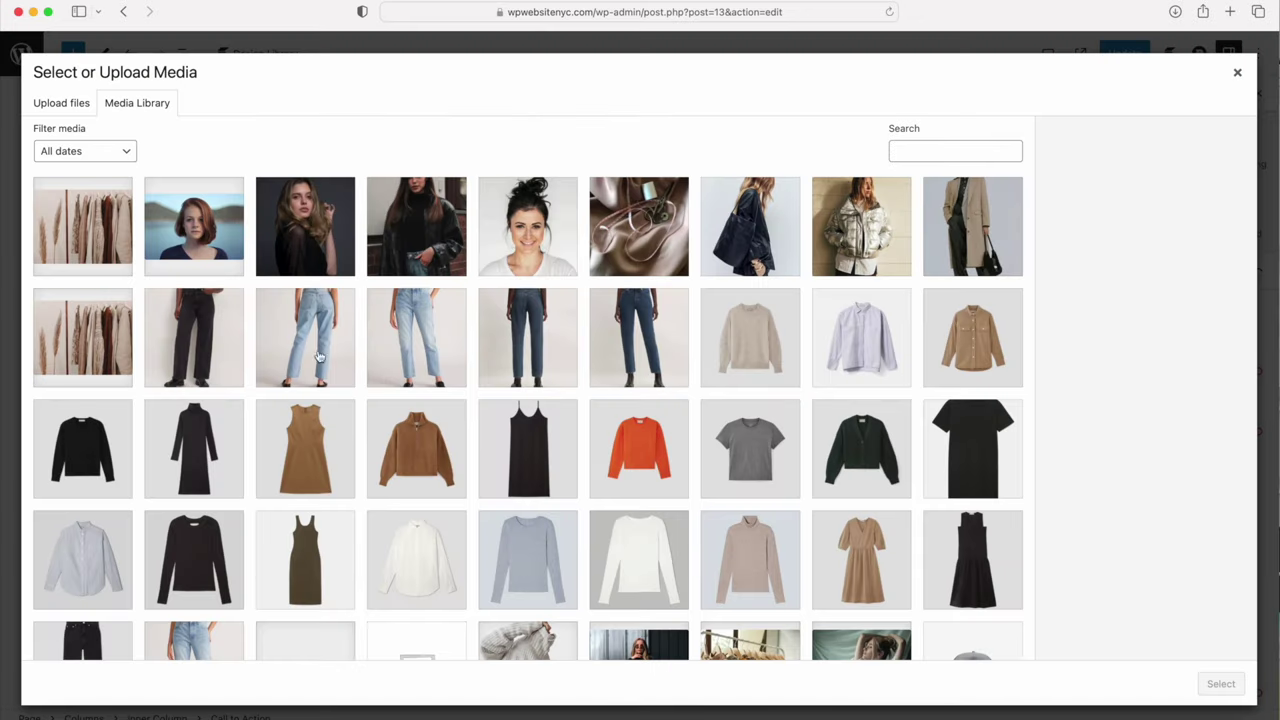
{"action": "left_click", "coordinate": [70, 232]}
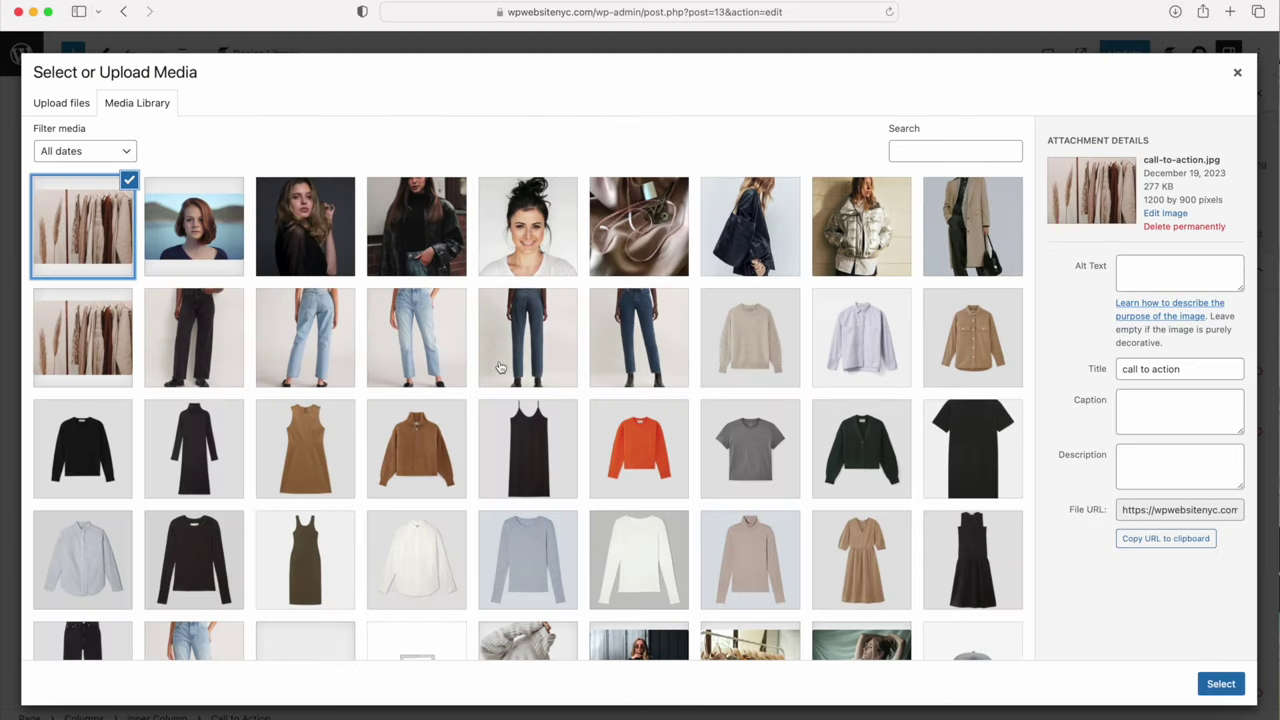
{"action": "left_click", "coordinate": [1220, 683]}
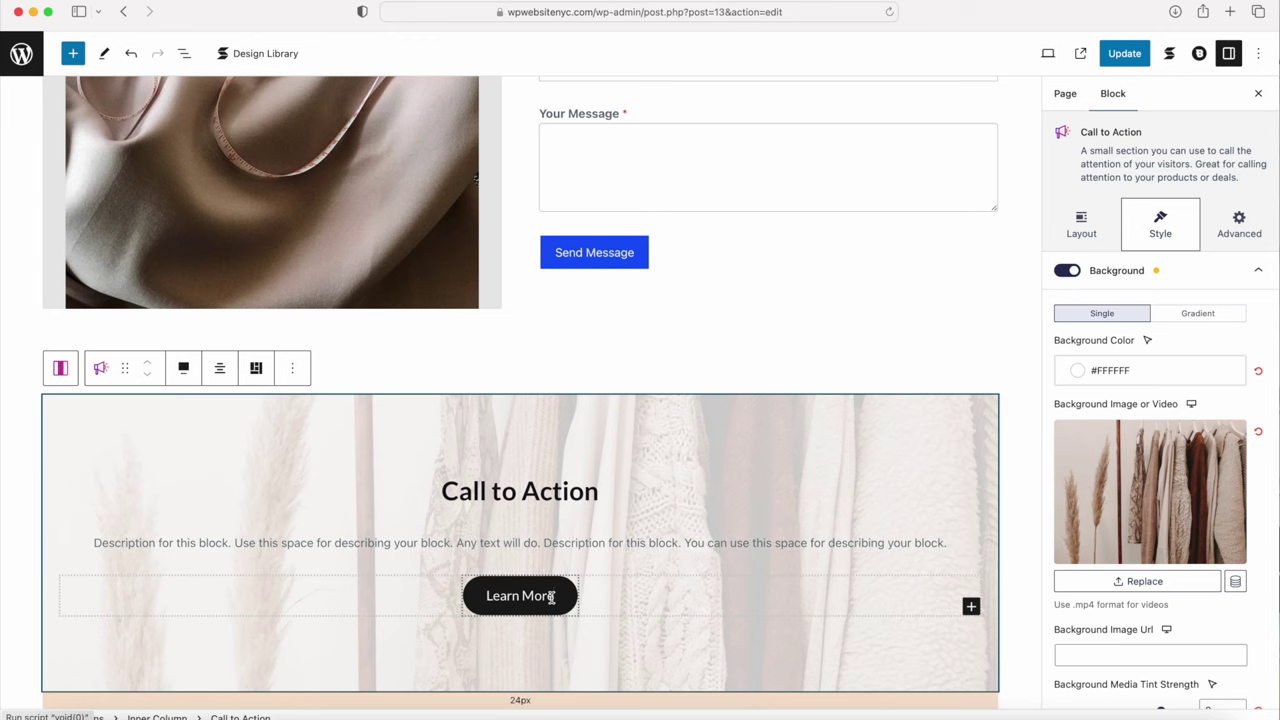
{"action": "left_click", "coordinate": [551, 597]}
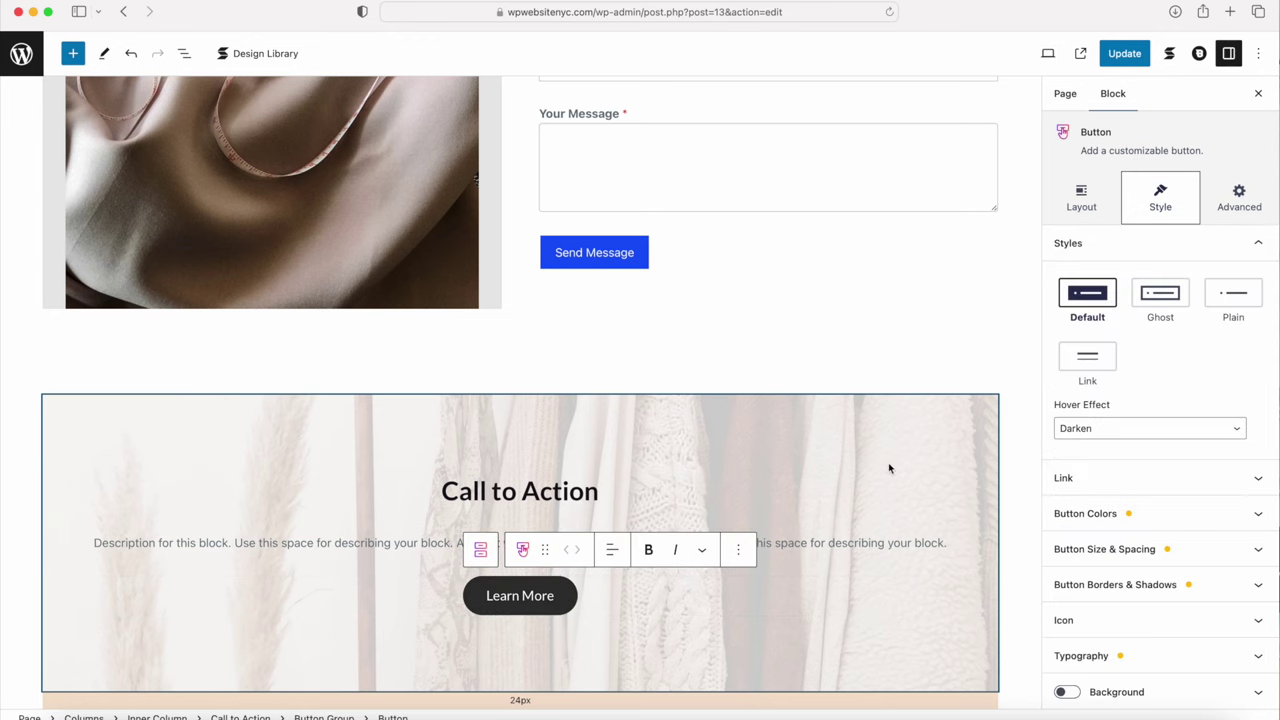
Step: Make the Learn More button theme blue with 15 px vertical and 30 px horizontal padding
{"action": "left_click", "coordinate": [1137, 528]}
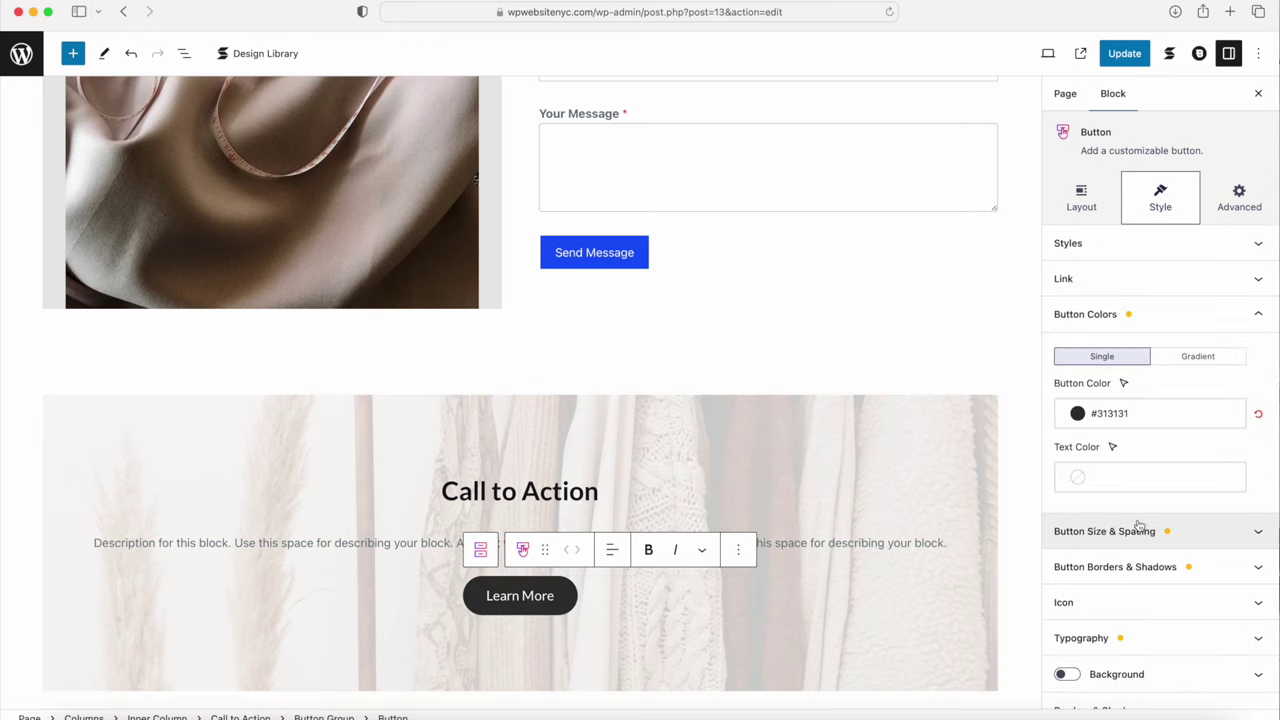
{"action": "left_click", "coordinate": [1094, 414]}
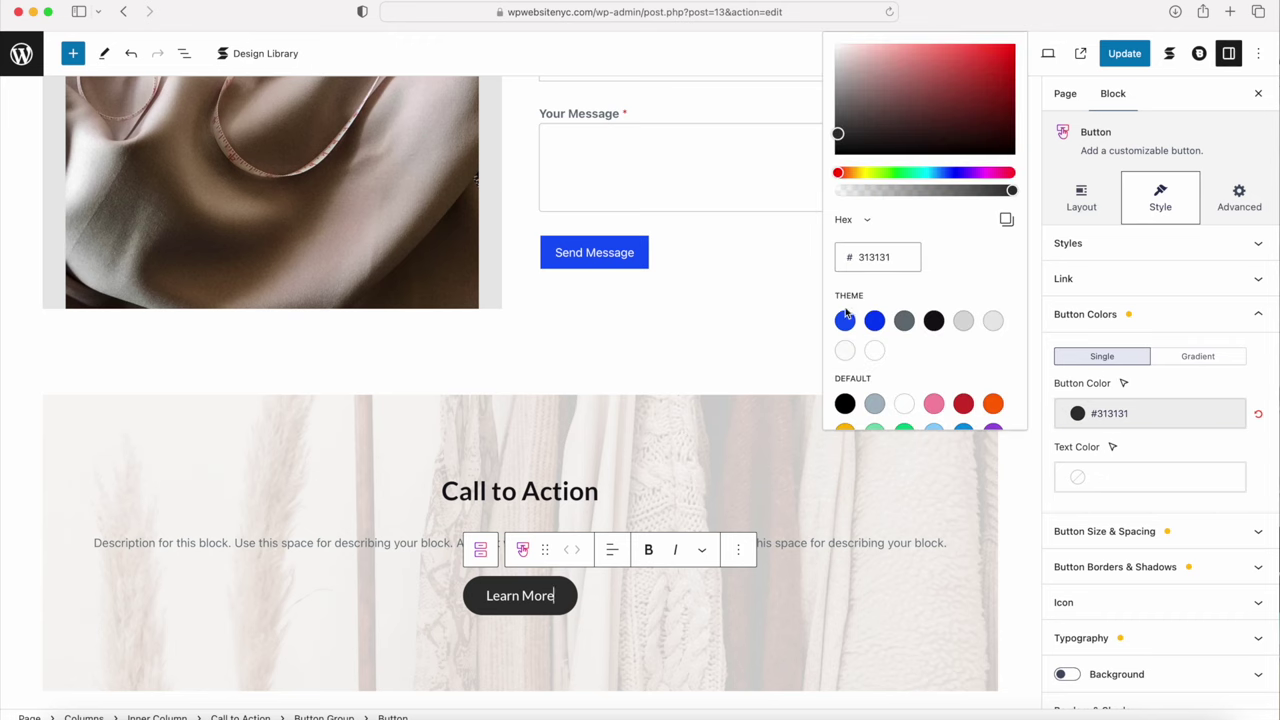
{"action": "left_click", "coordinate": [845, 320]}
{"action": "left_click", "coordinate": [1104, 531]}
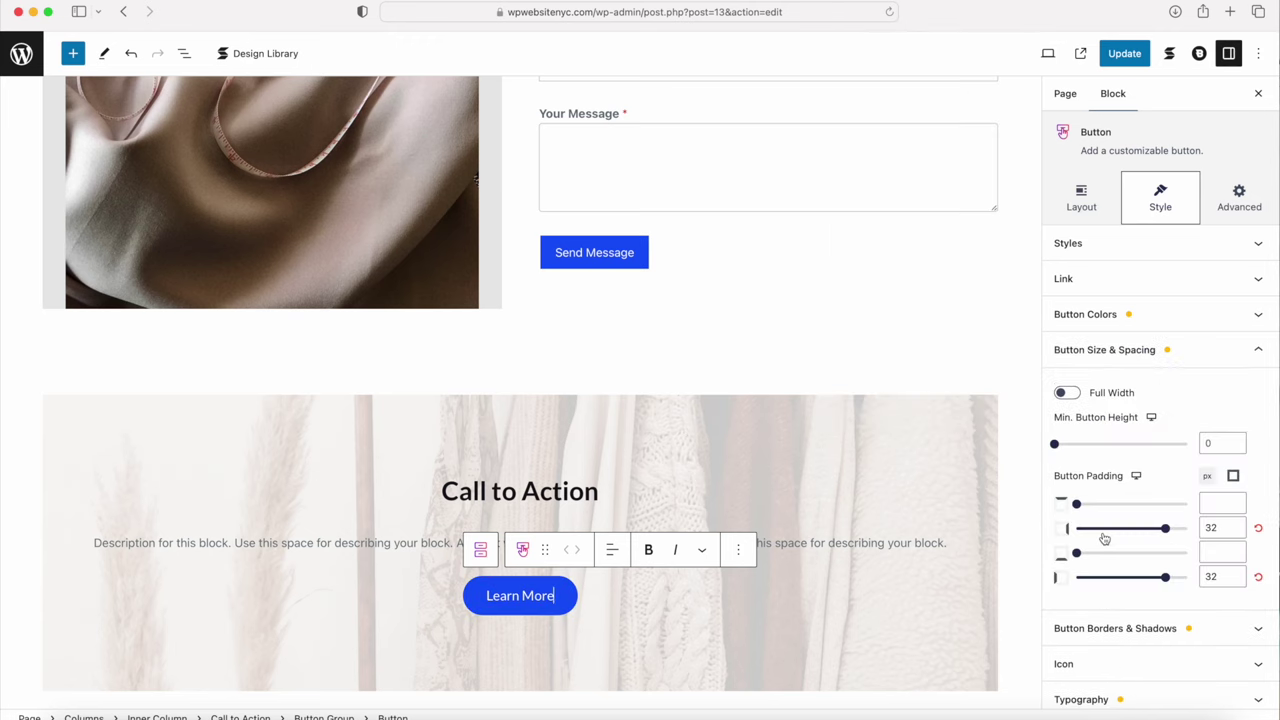
{"action": "left_click", "coordinate": [1221, 503]}
{"action": "left_click", "coordinate": [1233, 477]}
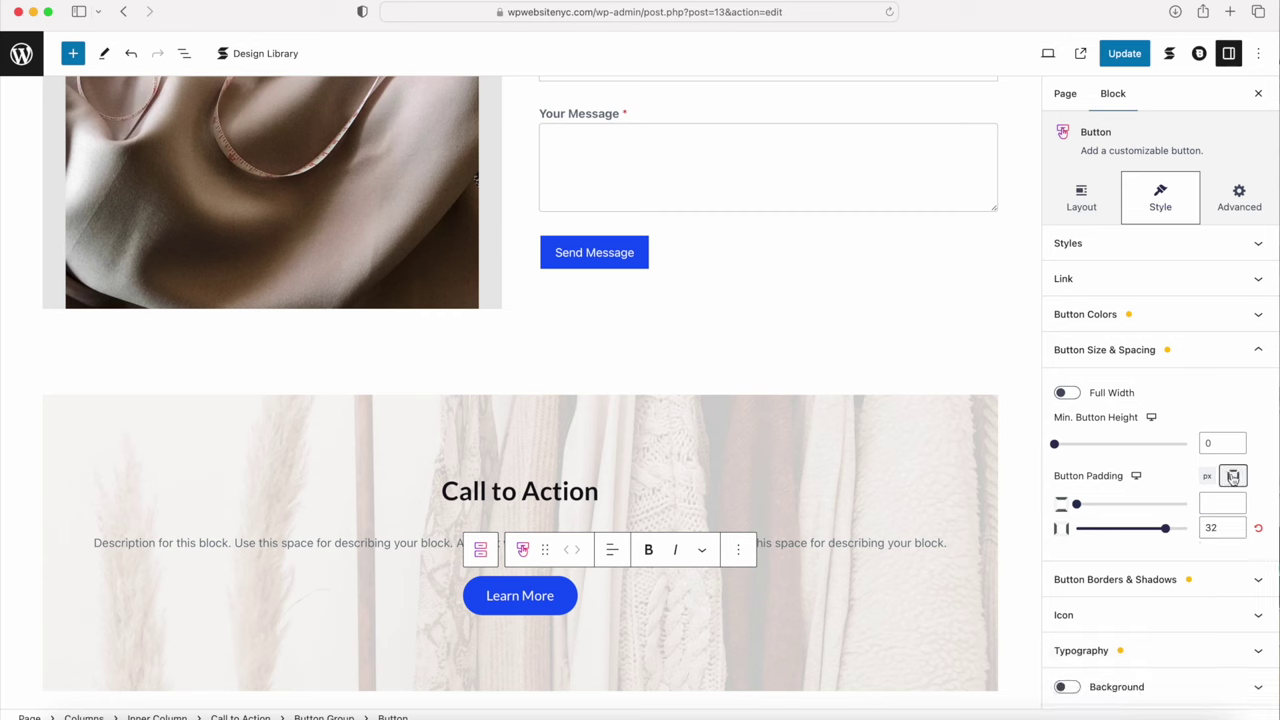
{"action": "left_click", "coordinate": [1211, 502]}
{"action": "type", "text": "15"}
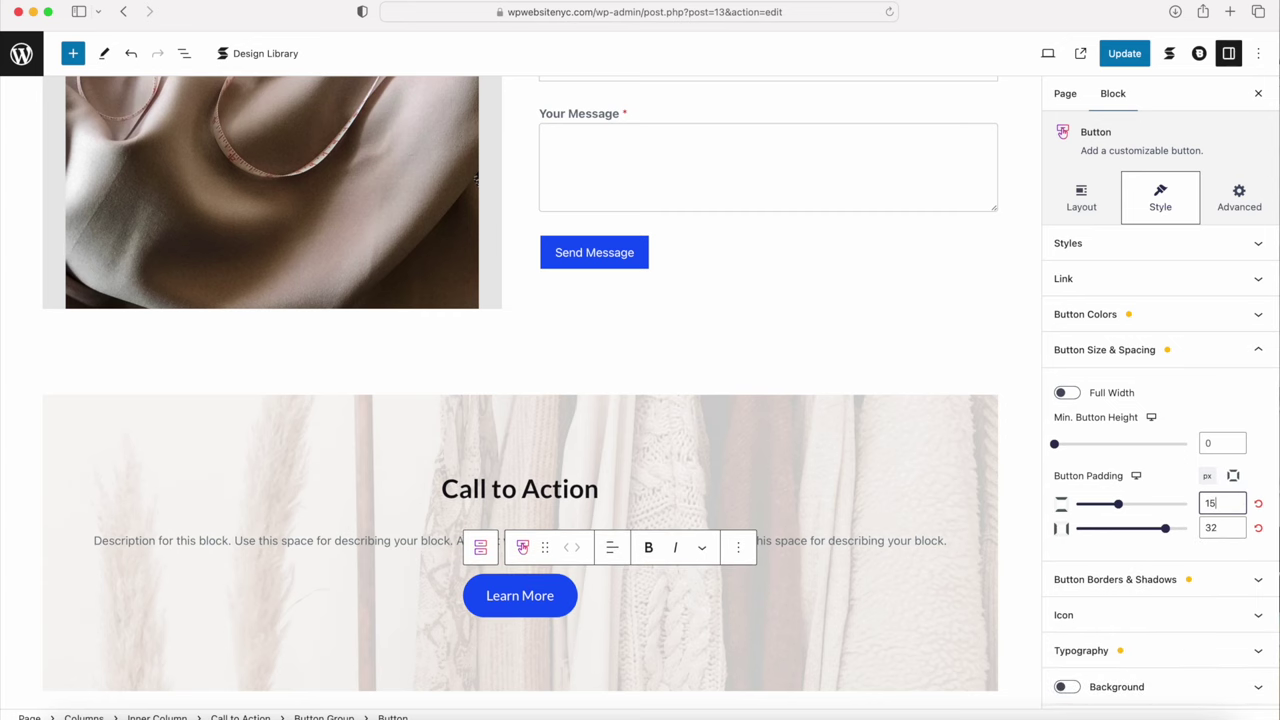
{"action": "left_click", "coordinate": [1228, 531]}
{"action": "key", "text": "BackSpace"}
{"action": "type", "text": "0"}
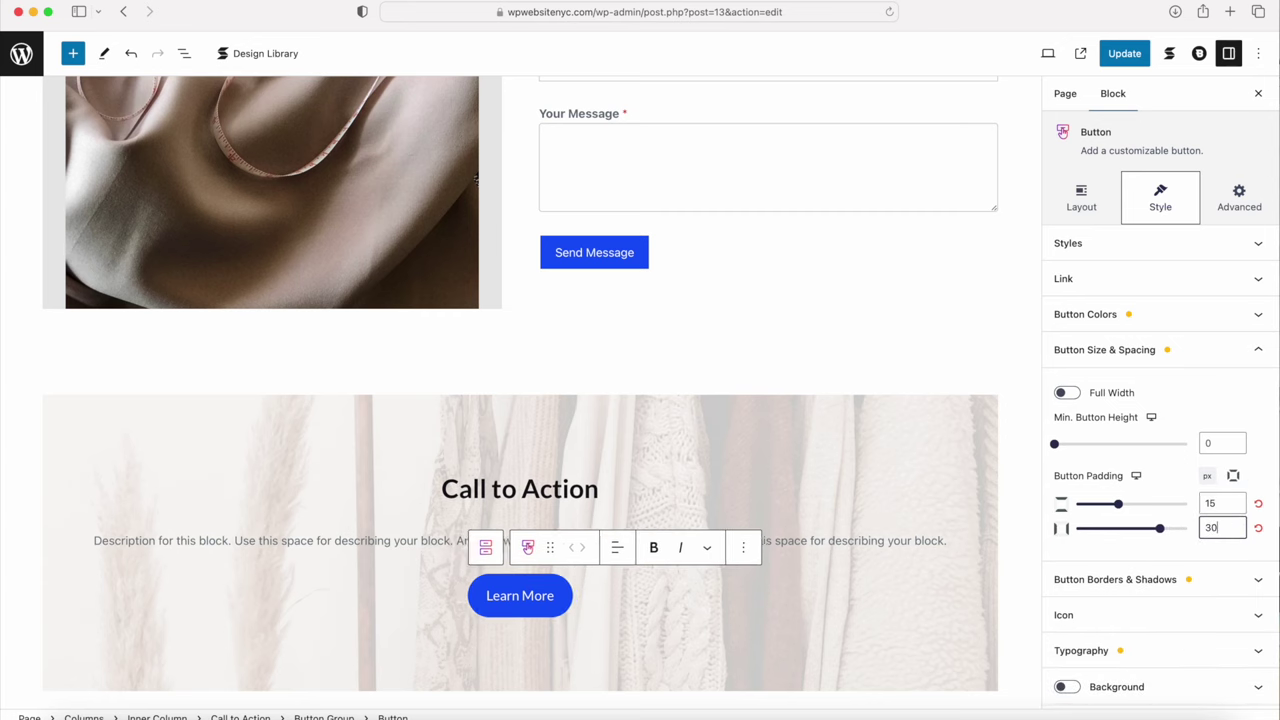
Step: Clear the button's border radius to 0 so its corners are square
{"action": "left_click", "coordinate": [1177, 580]}
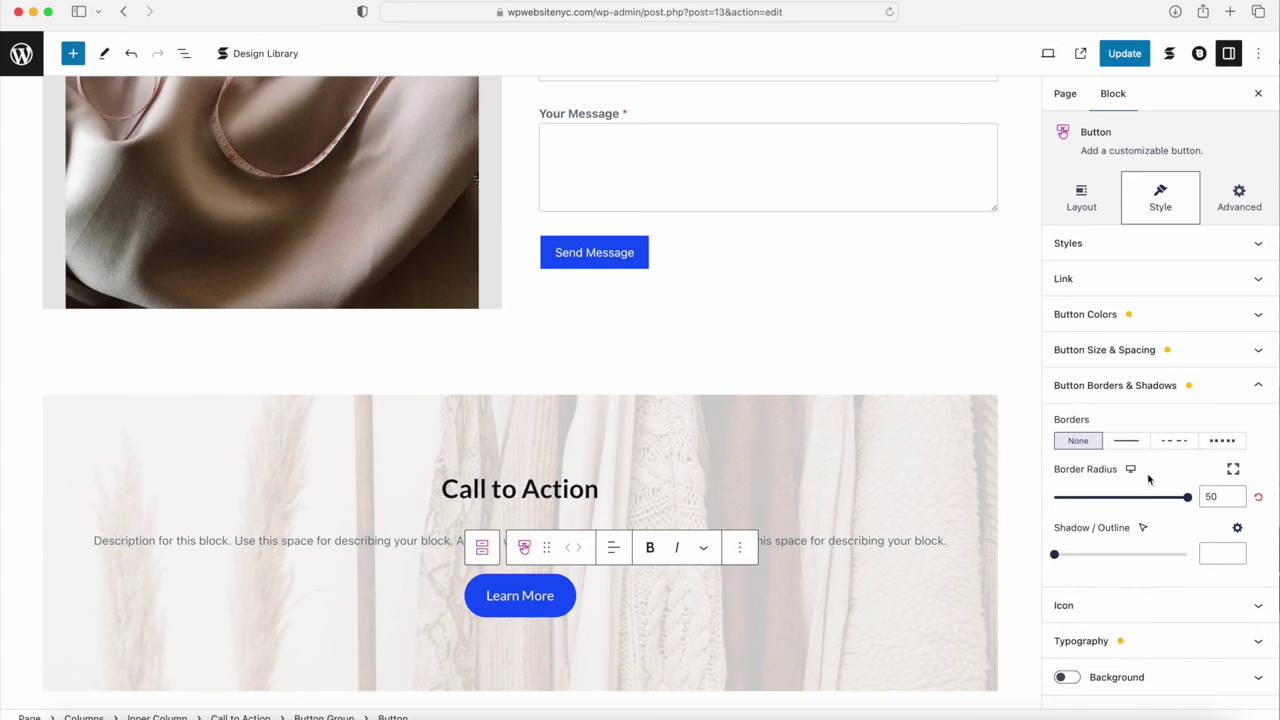
{"action": "double_click", "coordinate": [1217, 496]}
{"action": "key", "text": "BackSpace"}
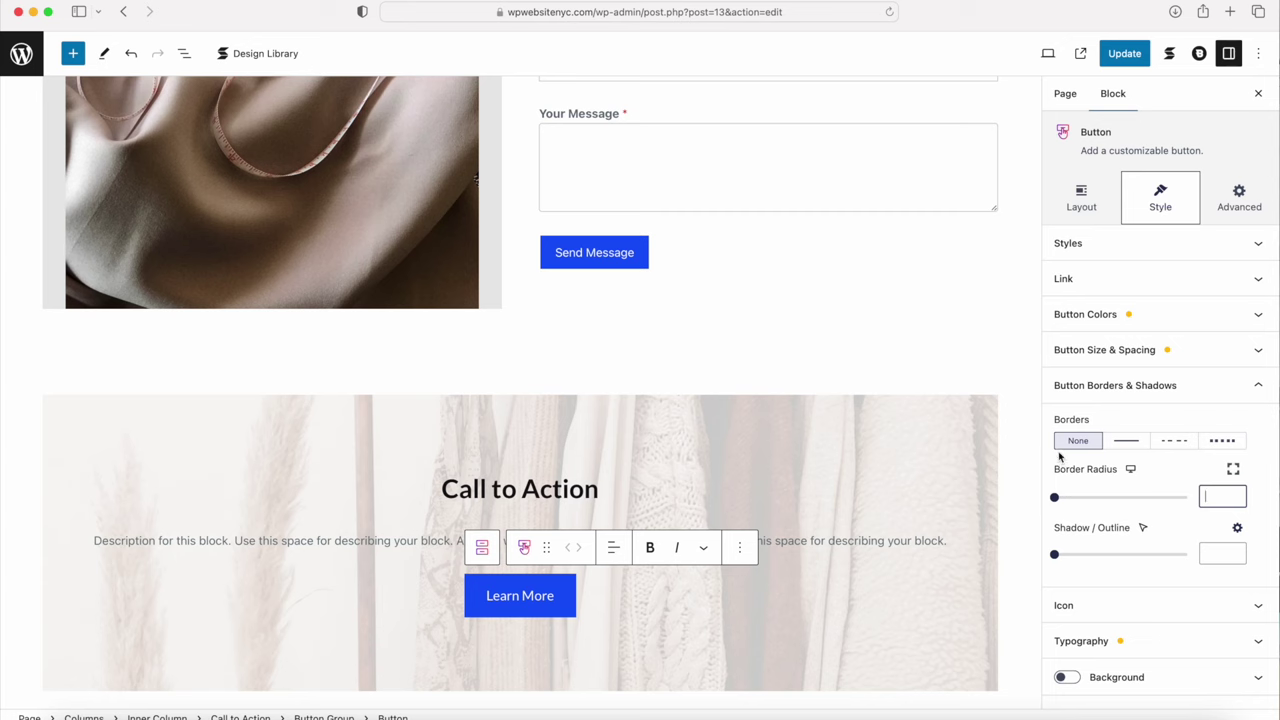
{"action": "left_click", "coordinate": [1142, 281]}
{"action": "left_click", "coordinate": [1128, 340]}
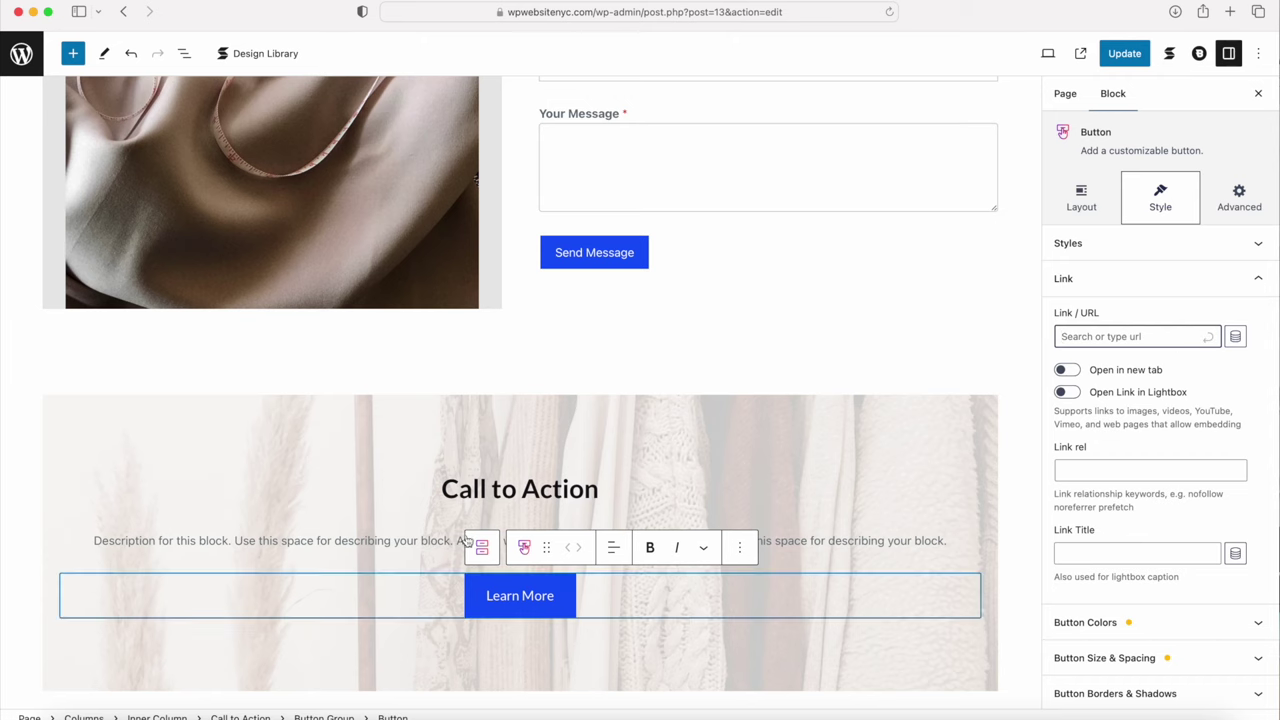
Step: Change the Call to Action heading to 'Check Out Our New Designs'
{"action": "left_click", "coordinate": [474, 490]}
{"action": "left_click_drag", "start_coordinate": [429, 496], "coordinate": [636, 502]}
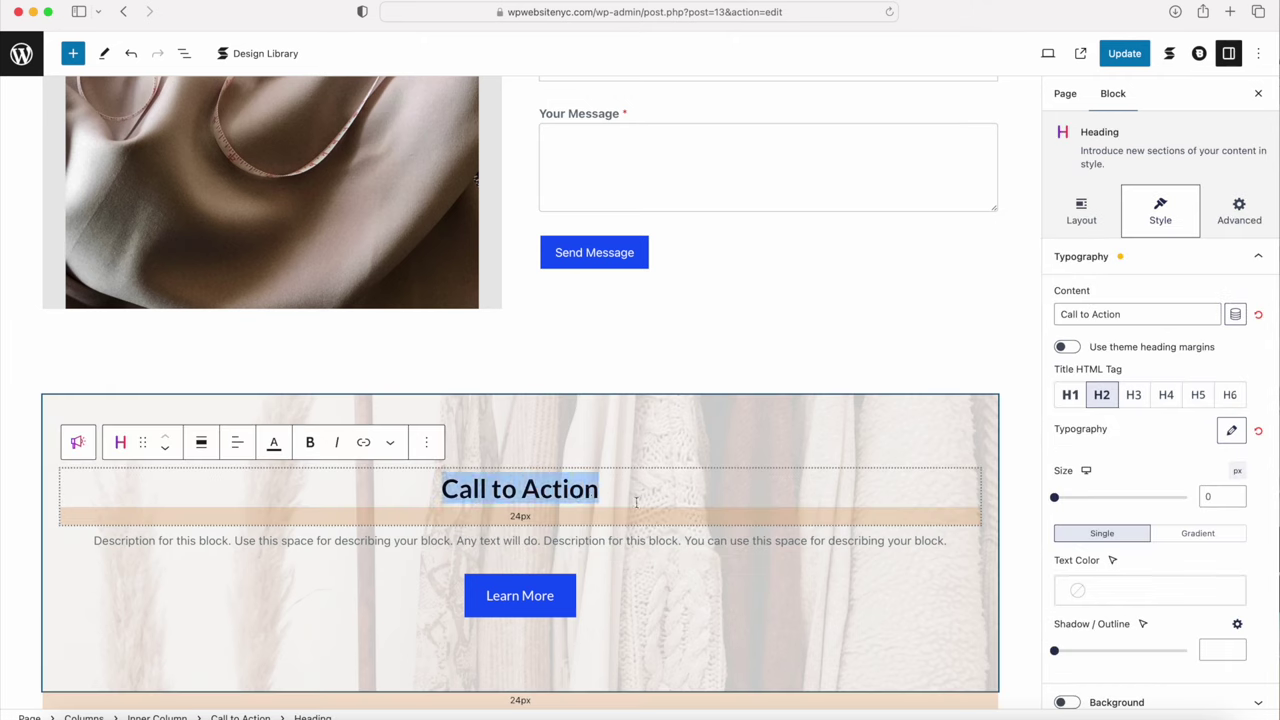
{"action": "type", "text": "Check Out Our D"}
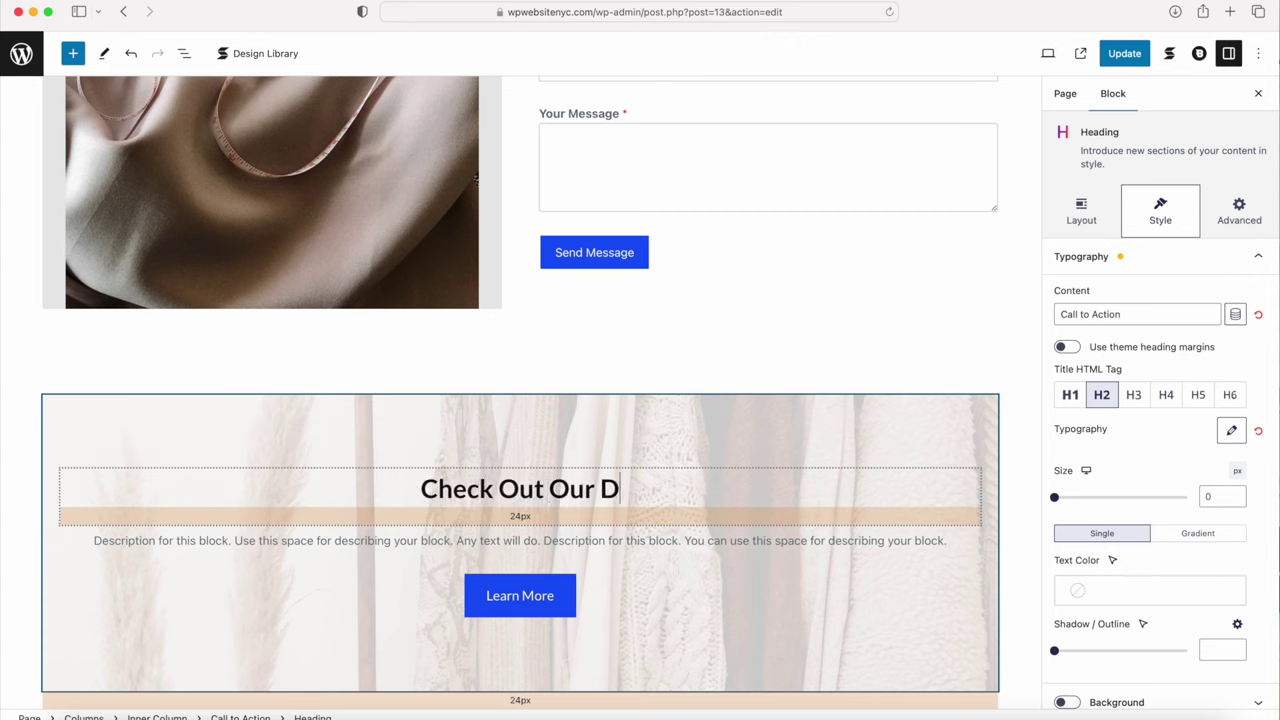
{"action": "key", "text": "BackSpace"}
{"action": "type", "text": "New Designs"}
Step: Replace the placeholder description with the pasted shop-promotion sentence
{"action": "left_click", "coordinate": [389, 540]}
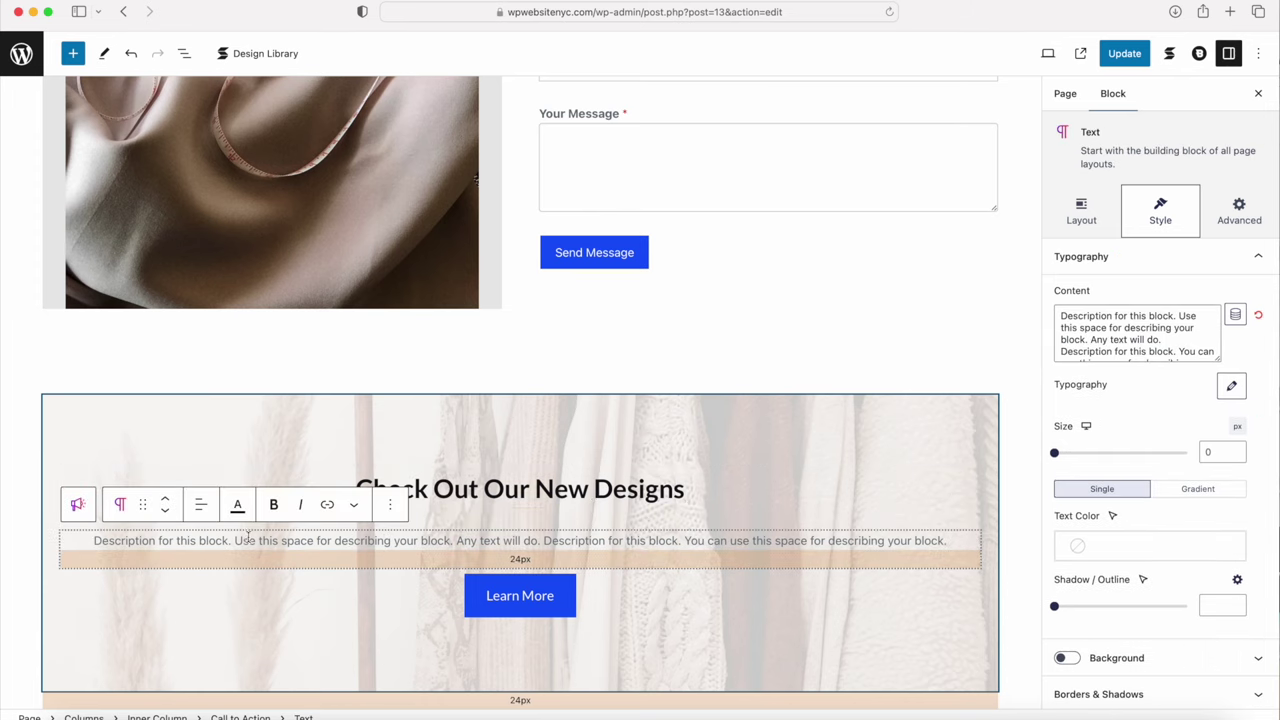
{"action": "triple_click", "coordinate": [248, 540]}
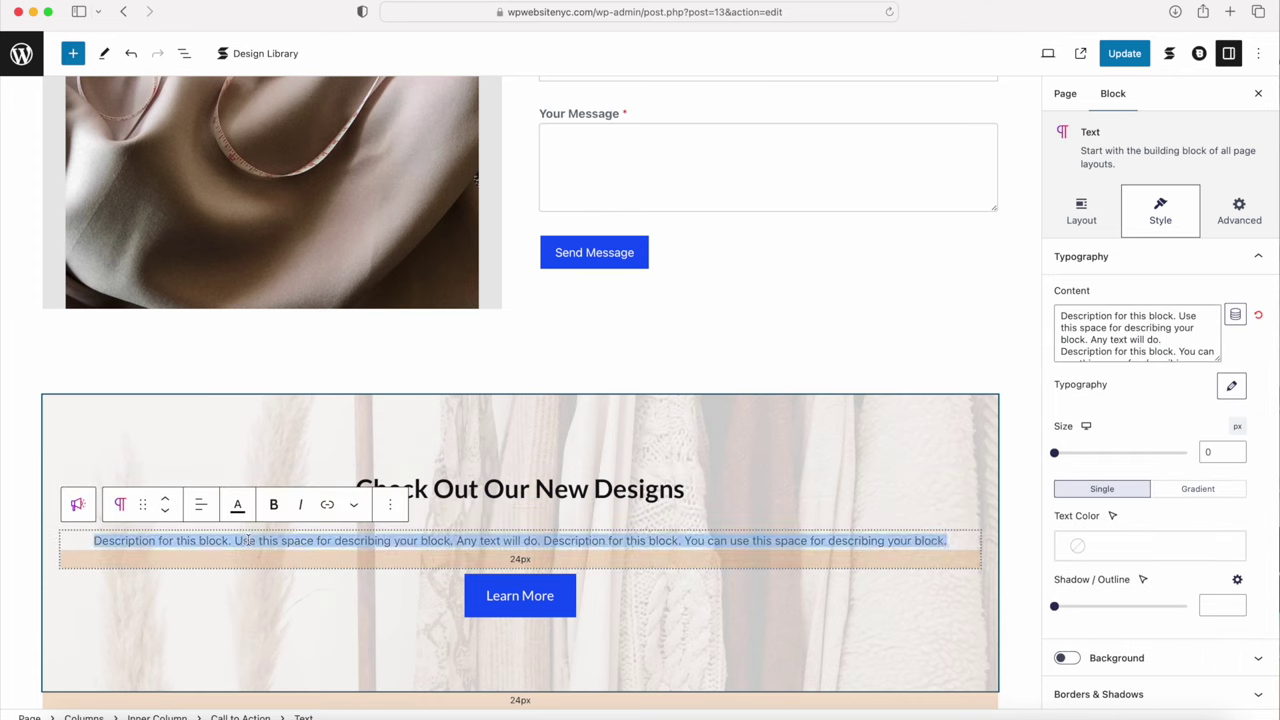
{"action": "type", "text": "Check out our latest designs waiting for you in our shop, we have created our new selection that is up to date and waiting for you."}
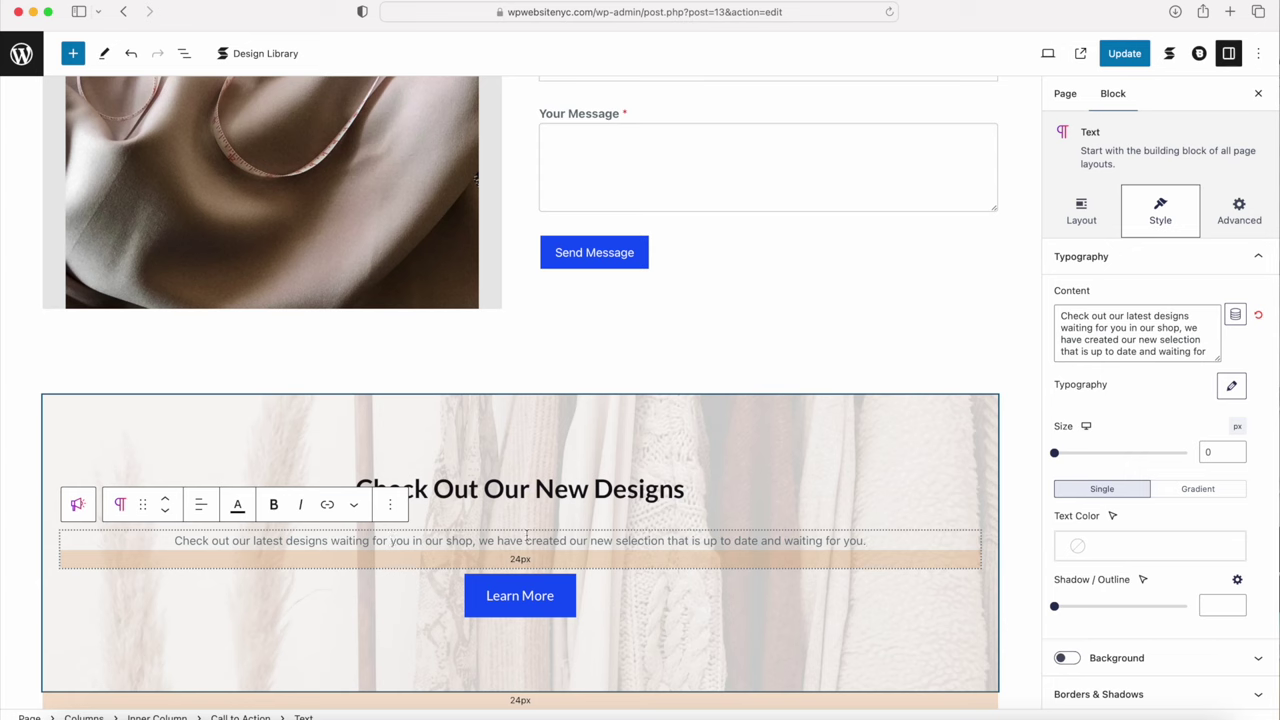
Step: Update the Contact page and briefly check its block outline in List View
{"action": "scroll", "coordinate": [871, 363], "scroll_direction": "down", "scroll_amount": 5}
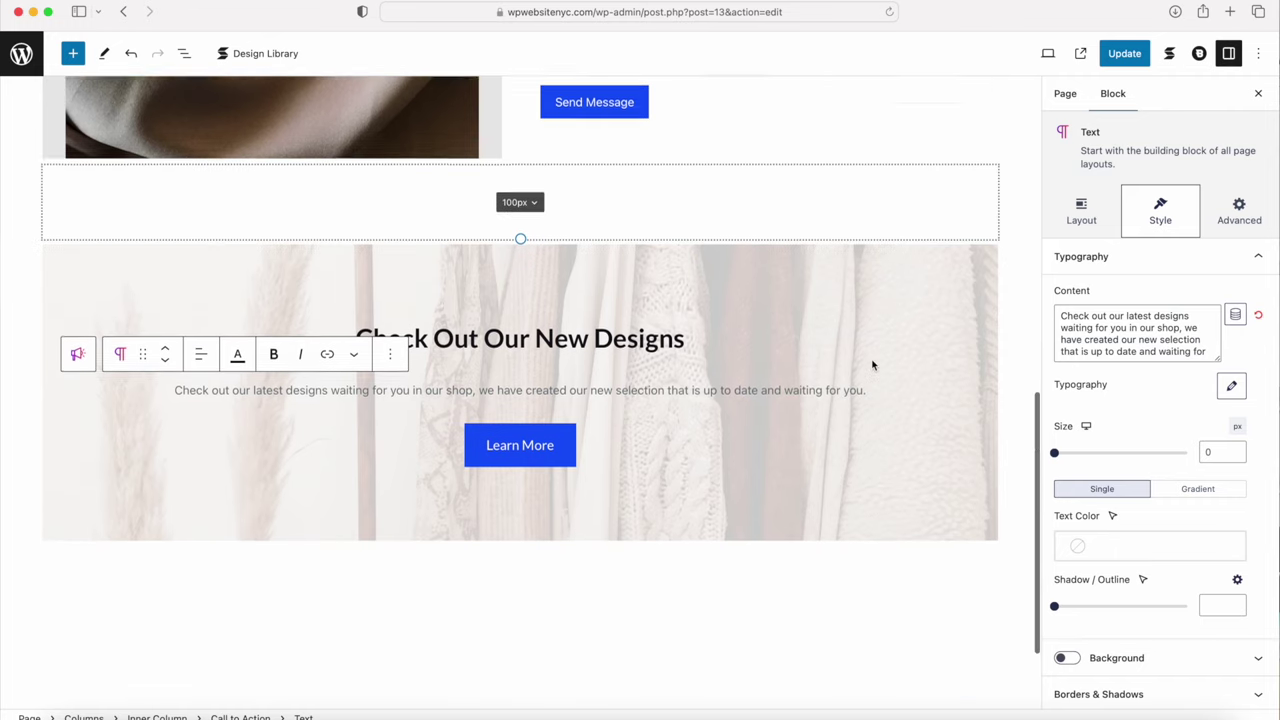
{"action": "scroll", "coordinate": [871, 363], "scroll_direction": "up", "scroll_amount": 7}
{"action": "left_click", "coordinate": [1117, 58]}
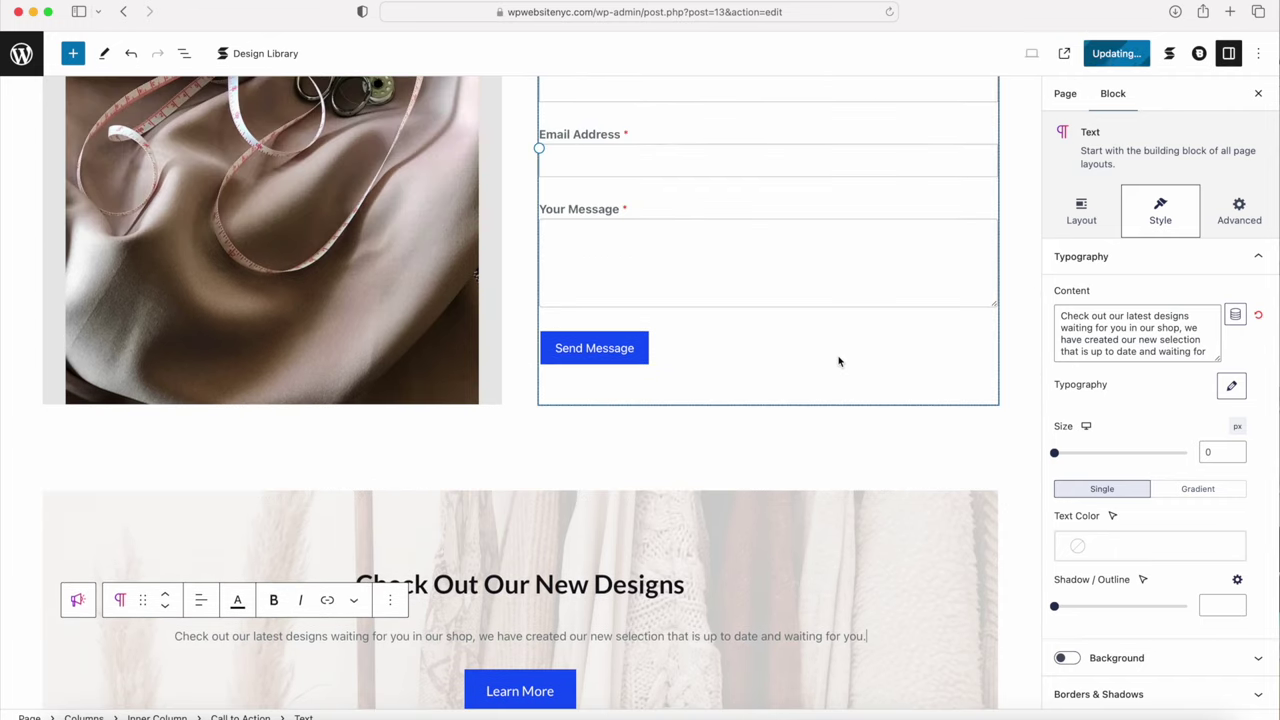
{"action": "left_click", "coordinate": [184, 55]}
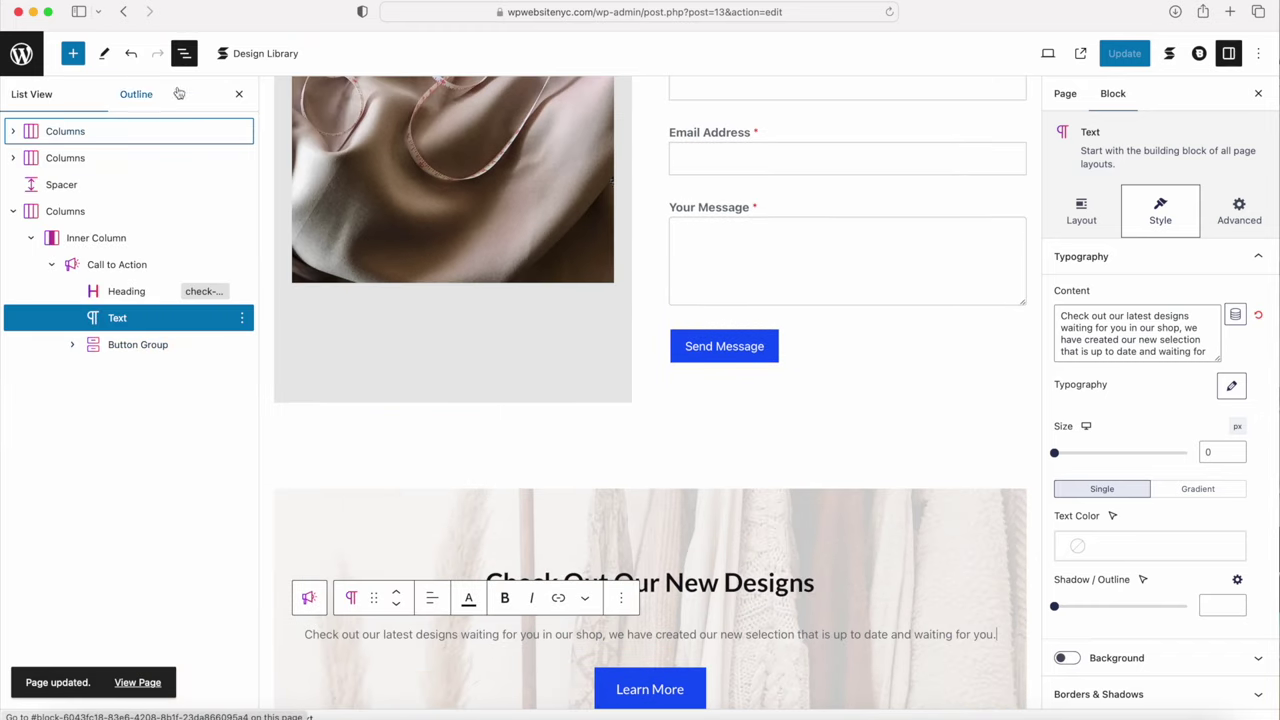
{"action": "left_click", "coordinate": [184, 53]}
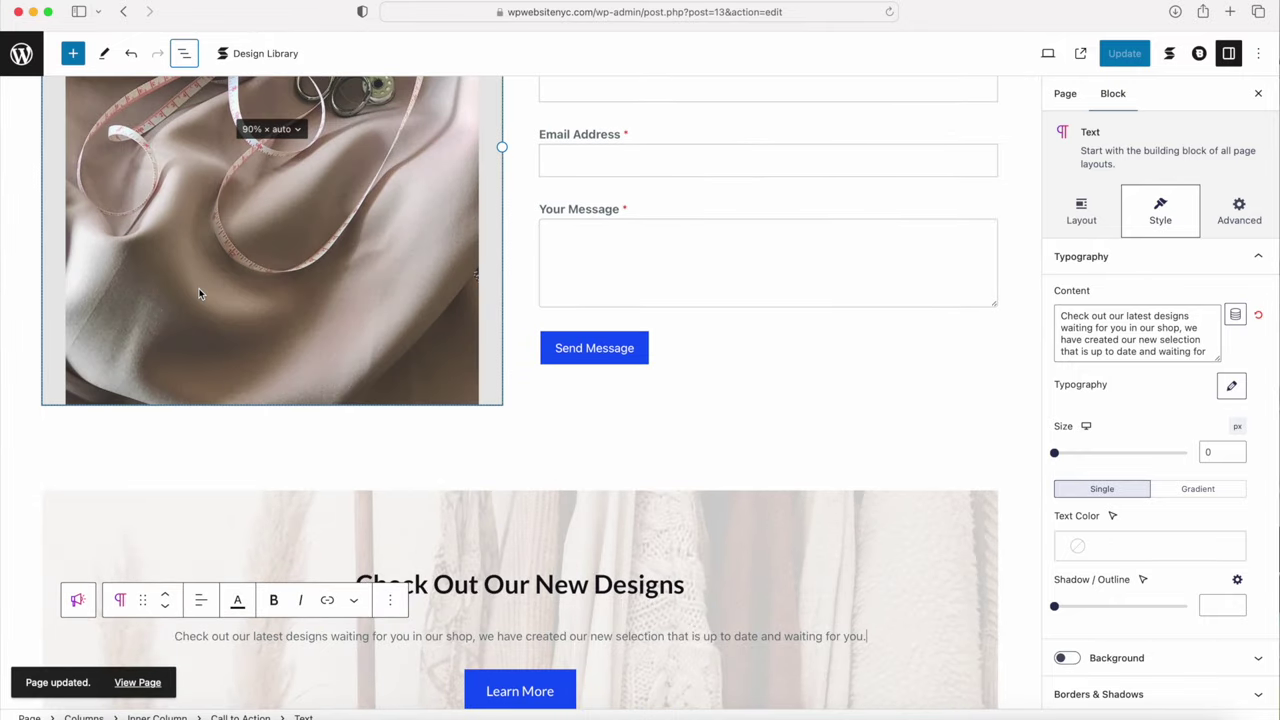
Step: View the live Contact page and scroll down to the new Call to Action section
{"action": "left_click", "coordinate": [1082, 54]}
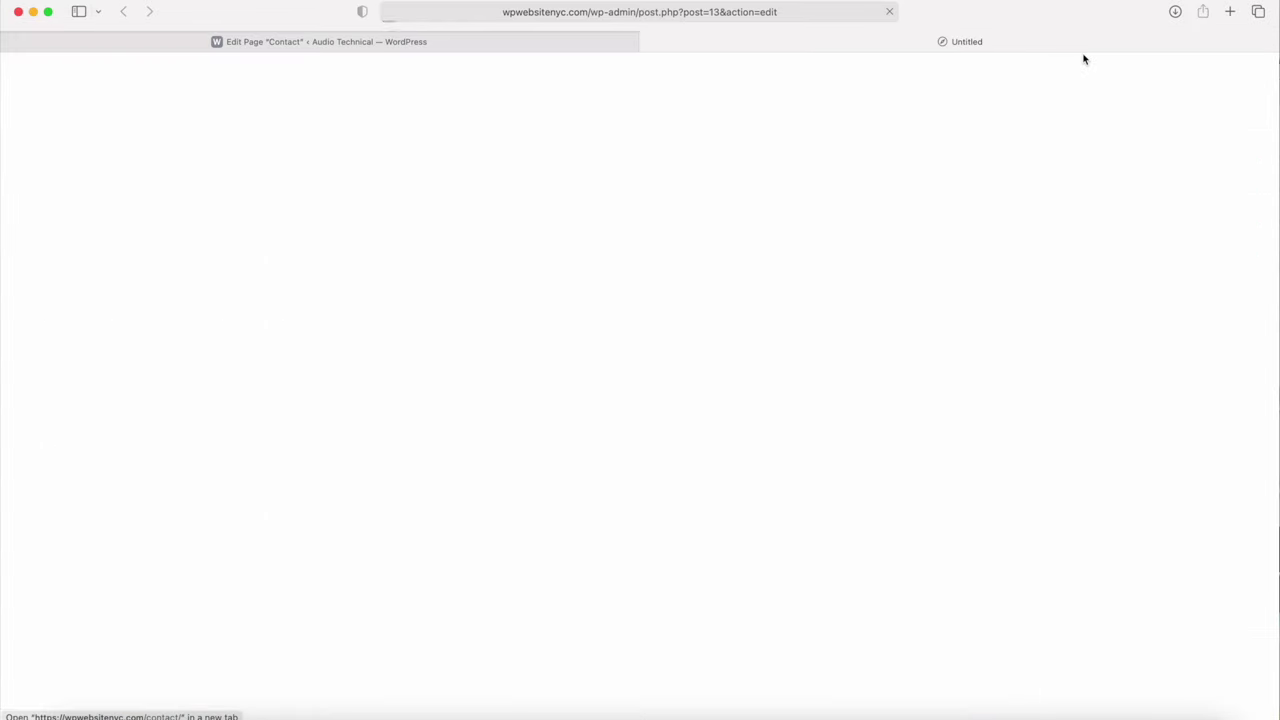
{"action": "scroll", "coordinate": [805, 316], "scroll_direction": "down", "scroll_amount": 5}
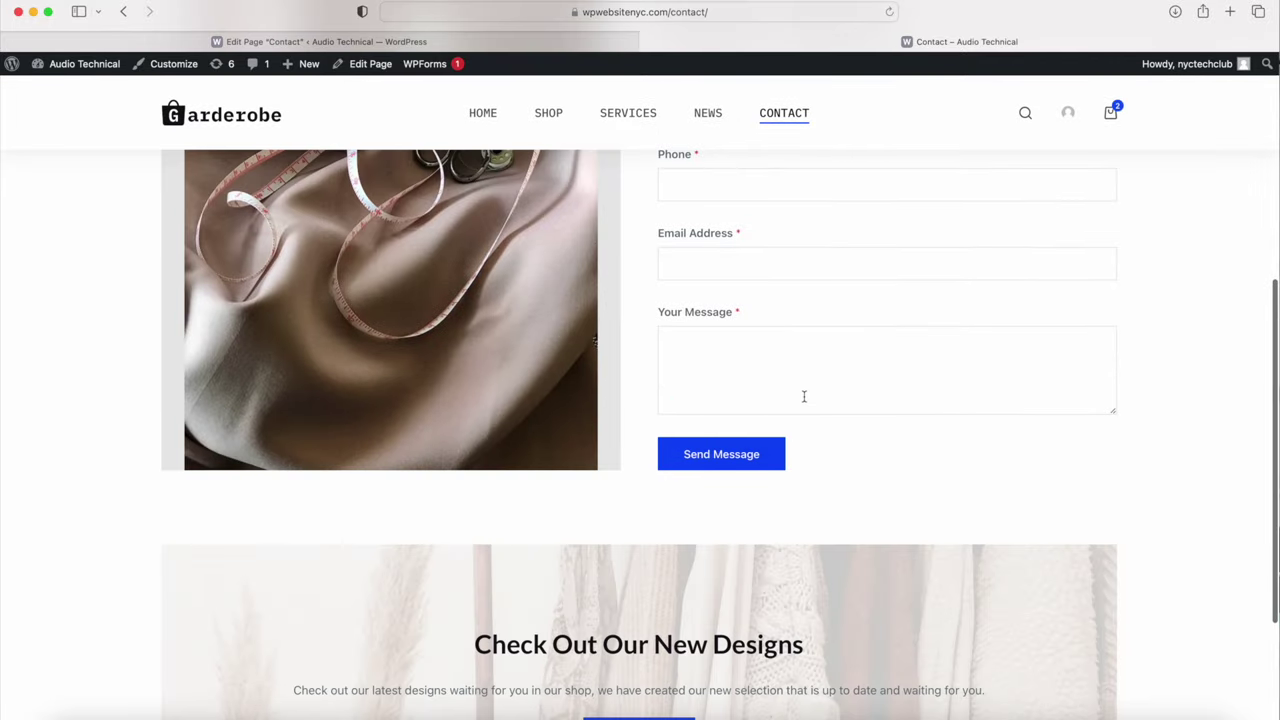
{"action": "scroll", "coordinate": [806, 394], "scroll_direction": "down", "scroll_amount": 2}
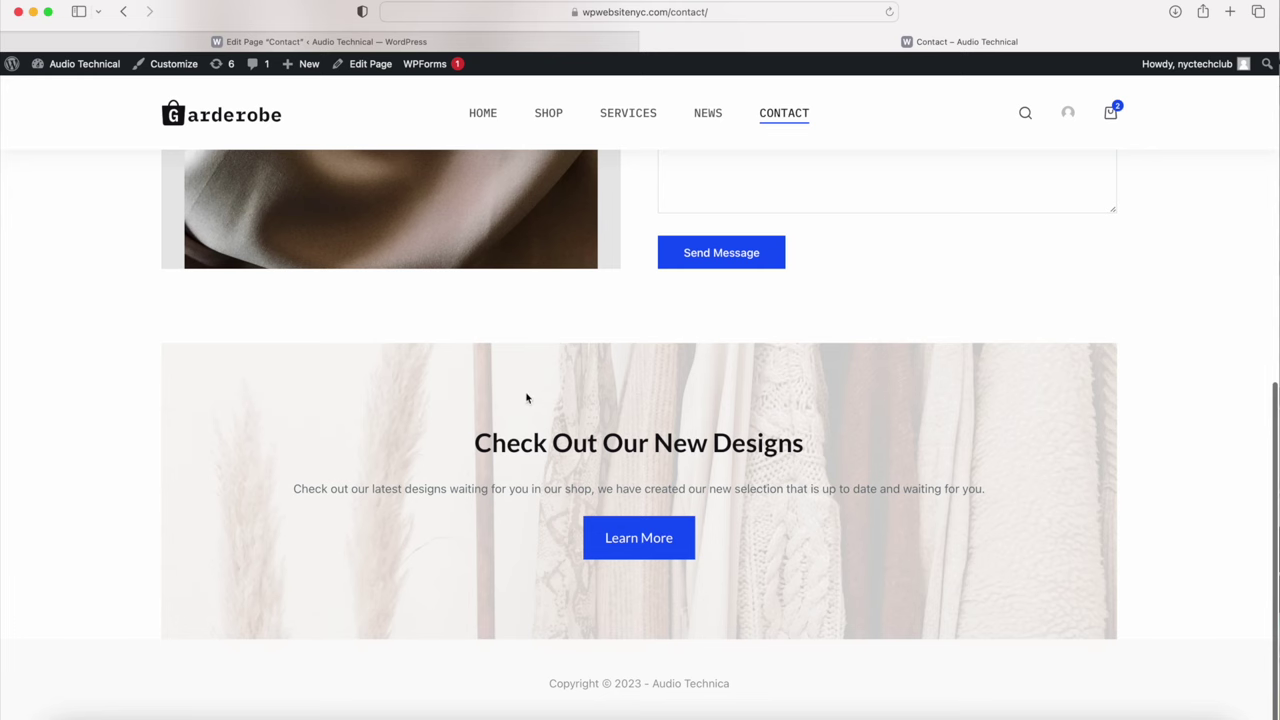
Step: Go to the Home page, browse its products, and open it in the editor
{"action": "left_click", "coordinate": [481, 115]}
{"action": "scroll", "coordinate": [480, 263], "scroll_direction": "down", "scroll_amount": 15}
{"action": "scroll", "coordinate": [481, 263], "scroll_direction": "down", "scroll_amount": 10}
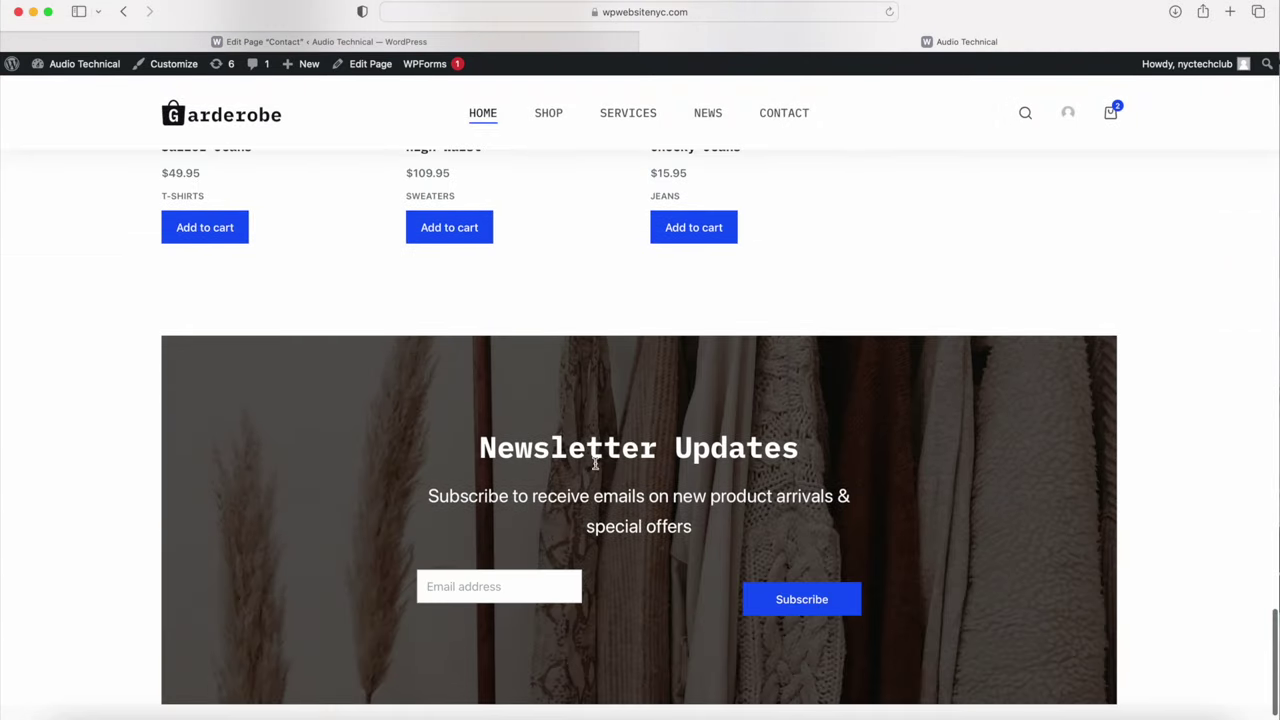
{"action": "scroll", "coordinate": [574, 523], "scroll_direction": "up", "scroll_amount": 5}
{"action": "left_click", "coordinate": [371, 66]}
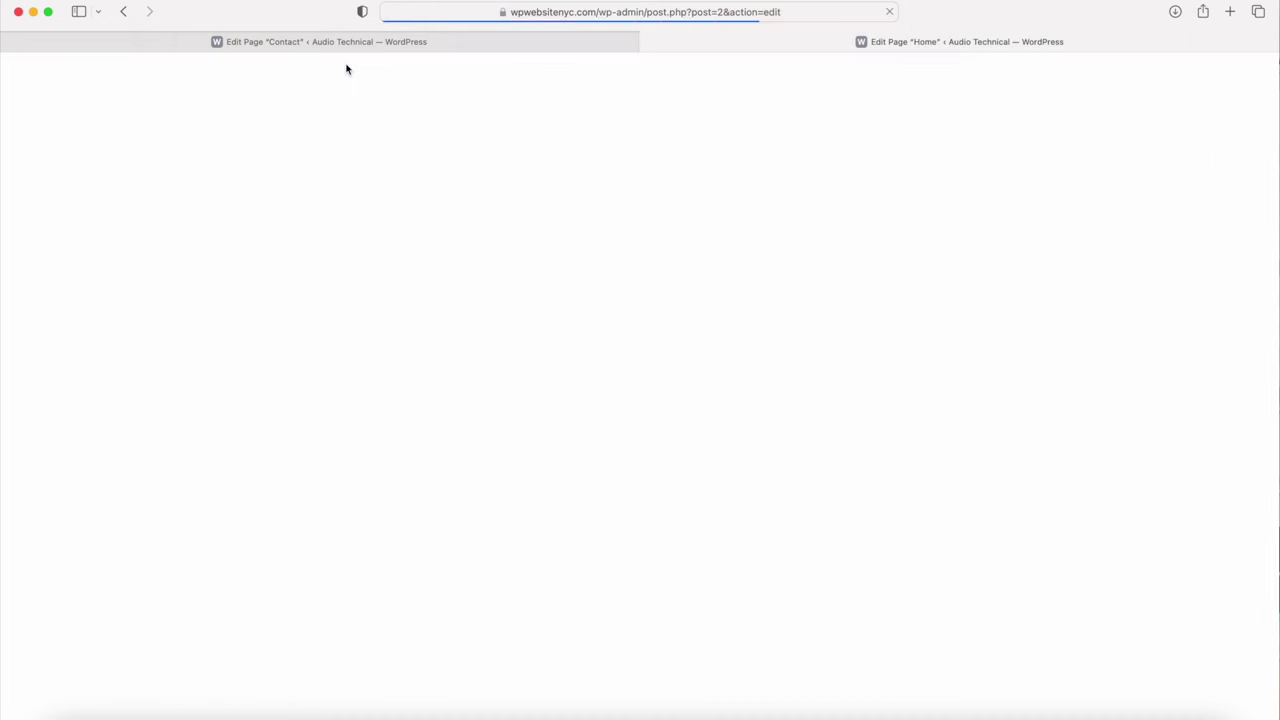
Step: Convert the Newsletter Updates block to plain columns and delete it from the Home page
{"action": "scroll", "coordinate": [397, 246], "scroll_direction": "down", "scroll_amount": 10}
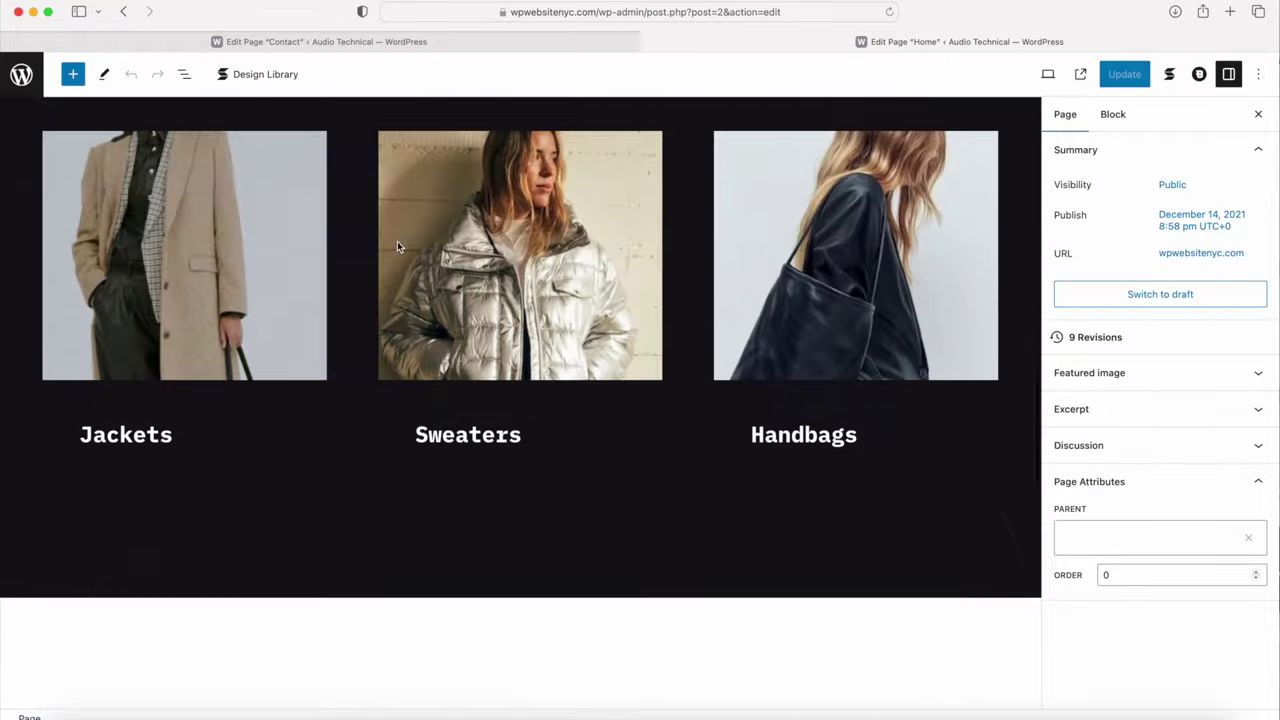
{"action": "scroll", "coordinate": [397, 241], "scroll_direction": "down", "scroll_amount": 10}
{"action": "scroll", "coordinate": [494, 378], "scroll_direction": "up", "scroll_amount": 4}
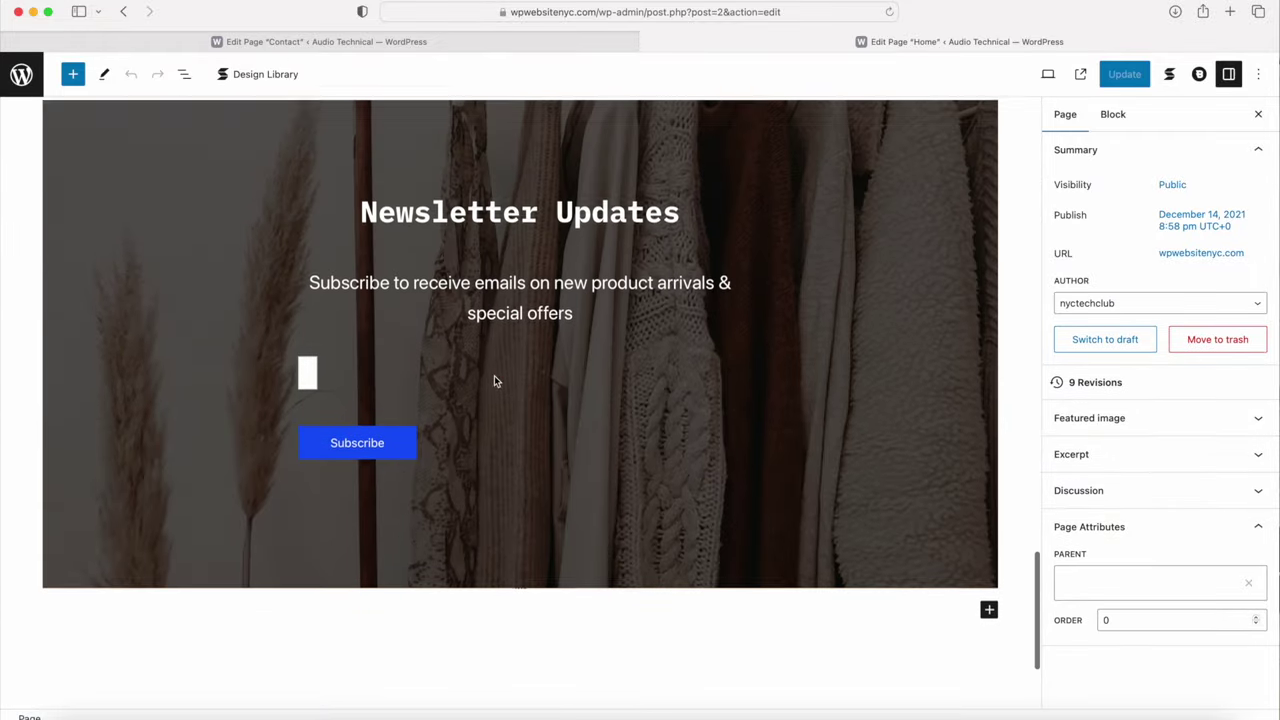
{"action": "left_click", "coordinate": [183, 185]}
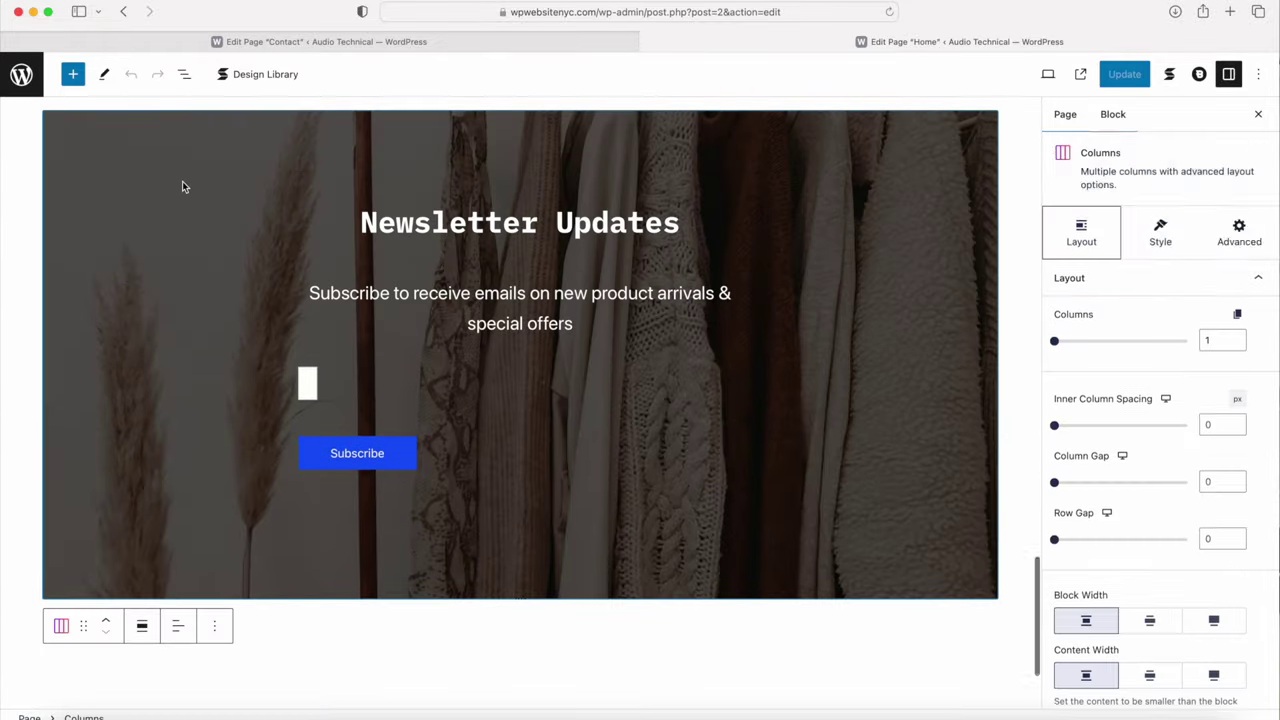
{"action": "scroll", "coordinate": [131, 260], "scroll_direction": "up", "scroll_amount": 3}
{"action": "left_click", "coordinate": [61, 309]}
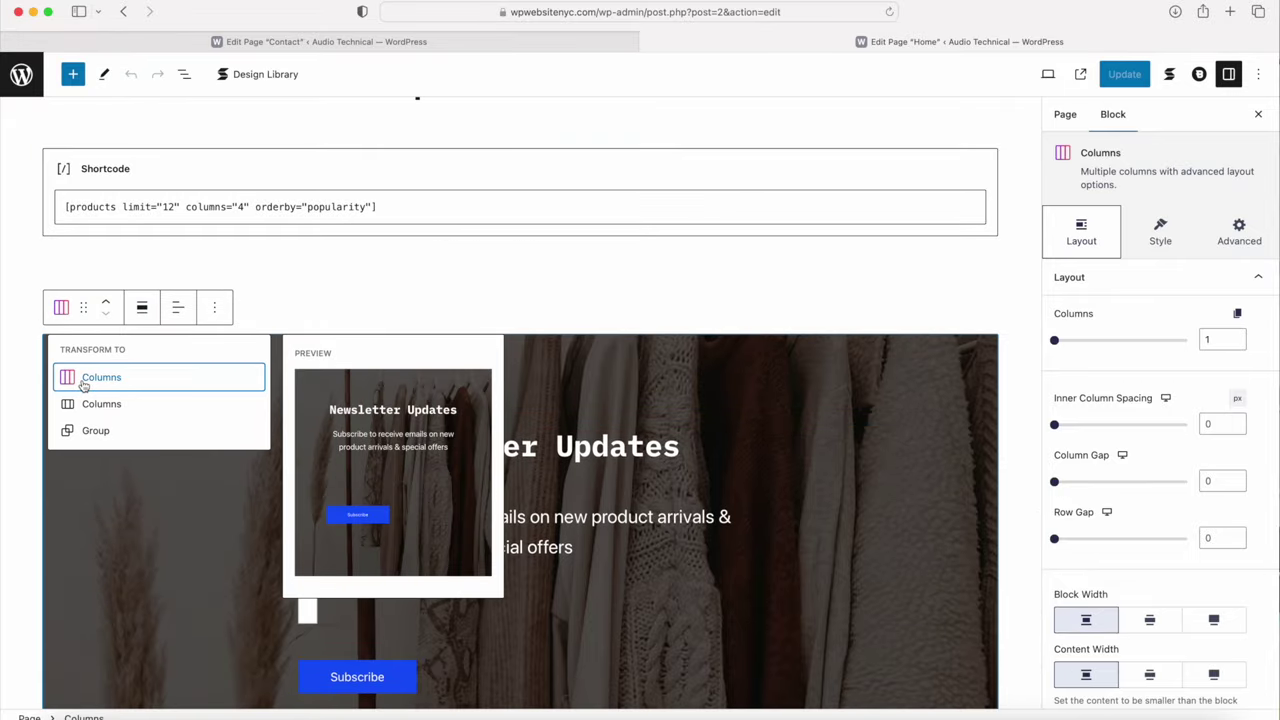
{"action": "left_click", "coordinate": [84, 386]}
{"action": "left_click", "coordinate": [214, 290]}
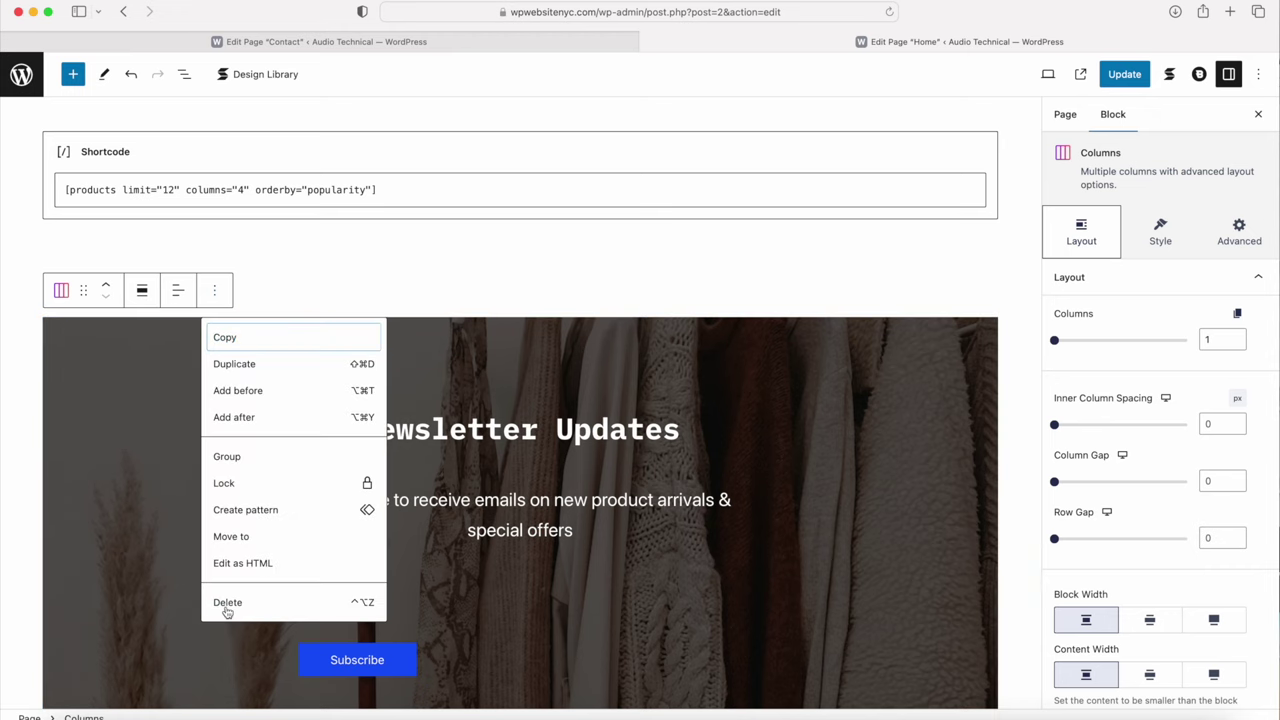
{"action": "left_click", "coordinate": [227, 604]}
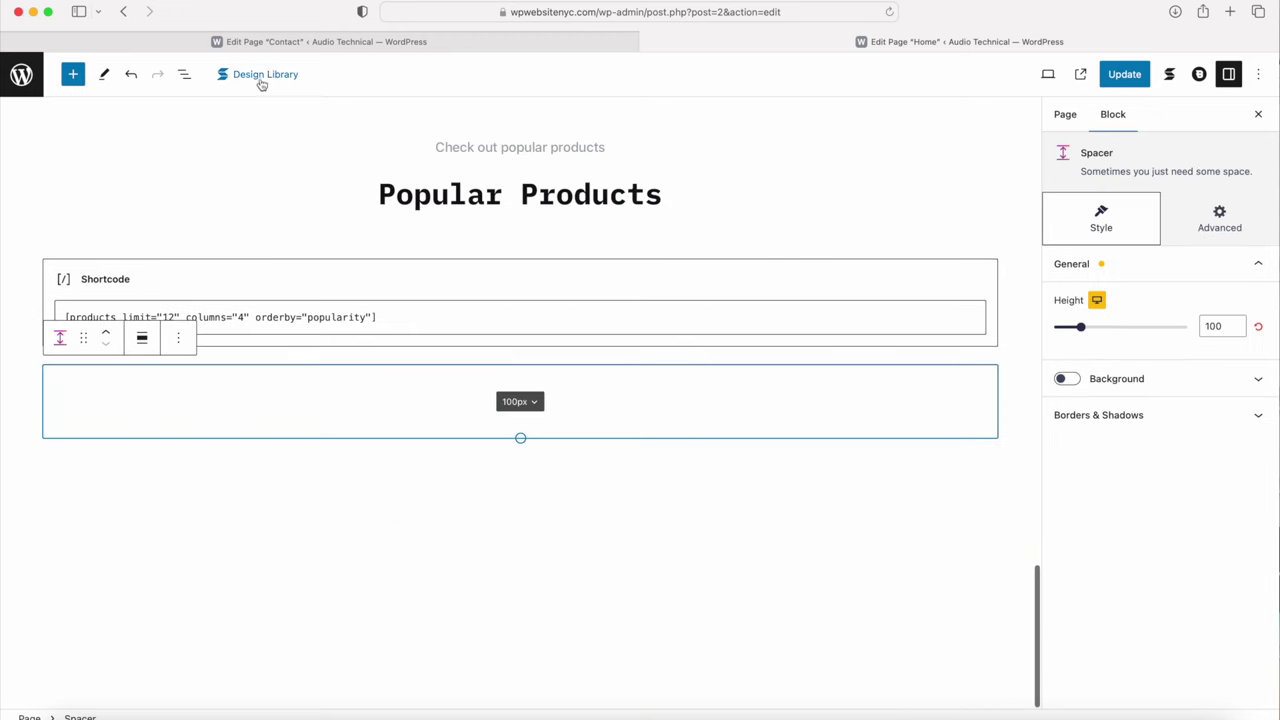
Step: Insert the Elevate Call to Action 1 design from Stackable's Design Library
{"action": "left_click", "coordinate": [257, 75]}
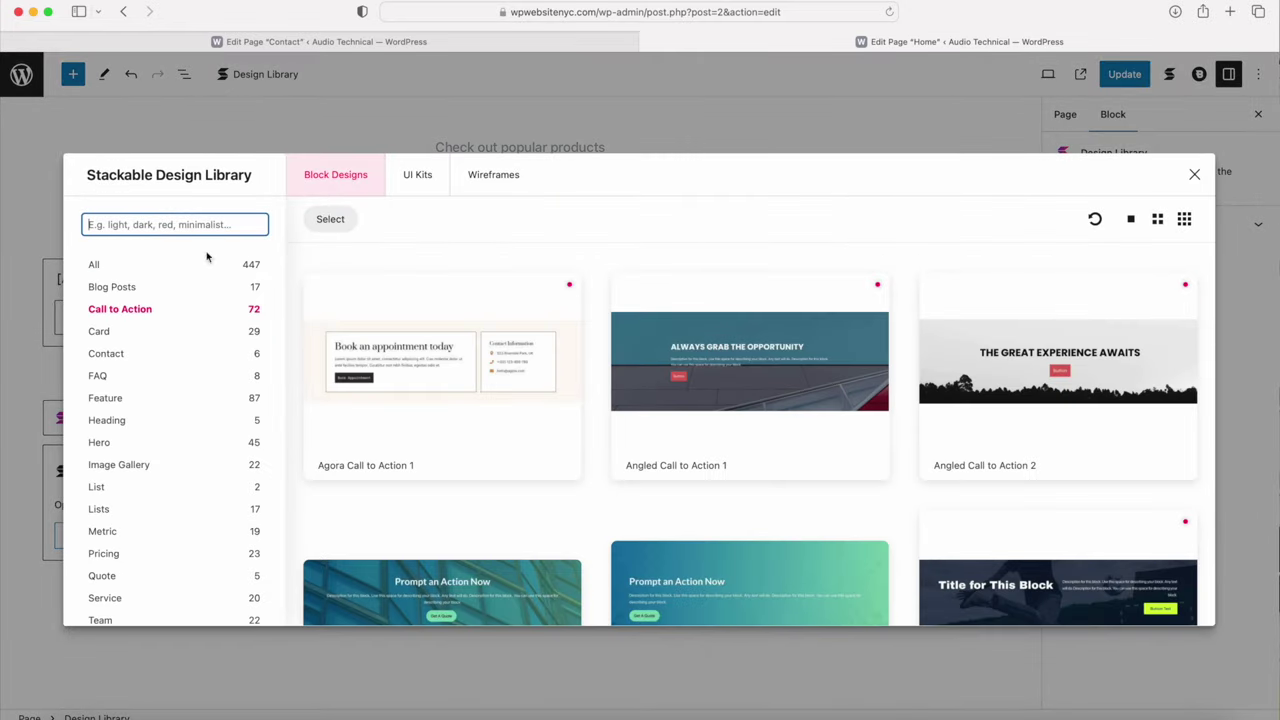
{"action": "scroll", "coordinate": [390, 340], "scroll_direction": "down", "scroll_amount": 10}
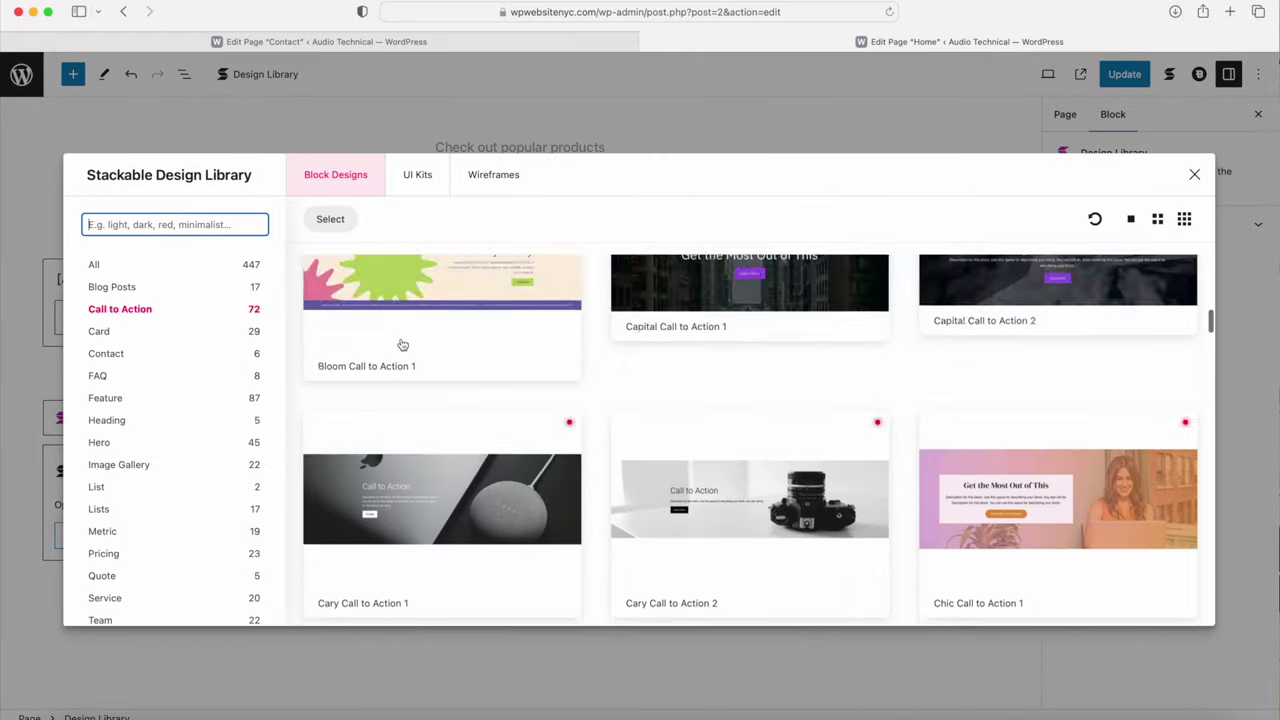
{"action": "scroll", "coordinate": [401, 345], "scroll_direction": "down", "scroll_amount": 10}
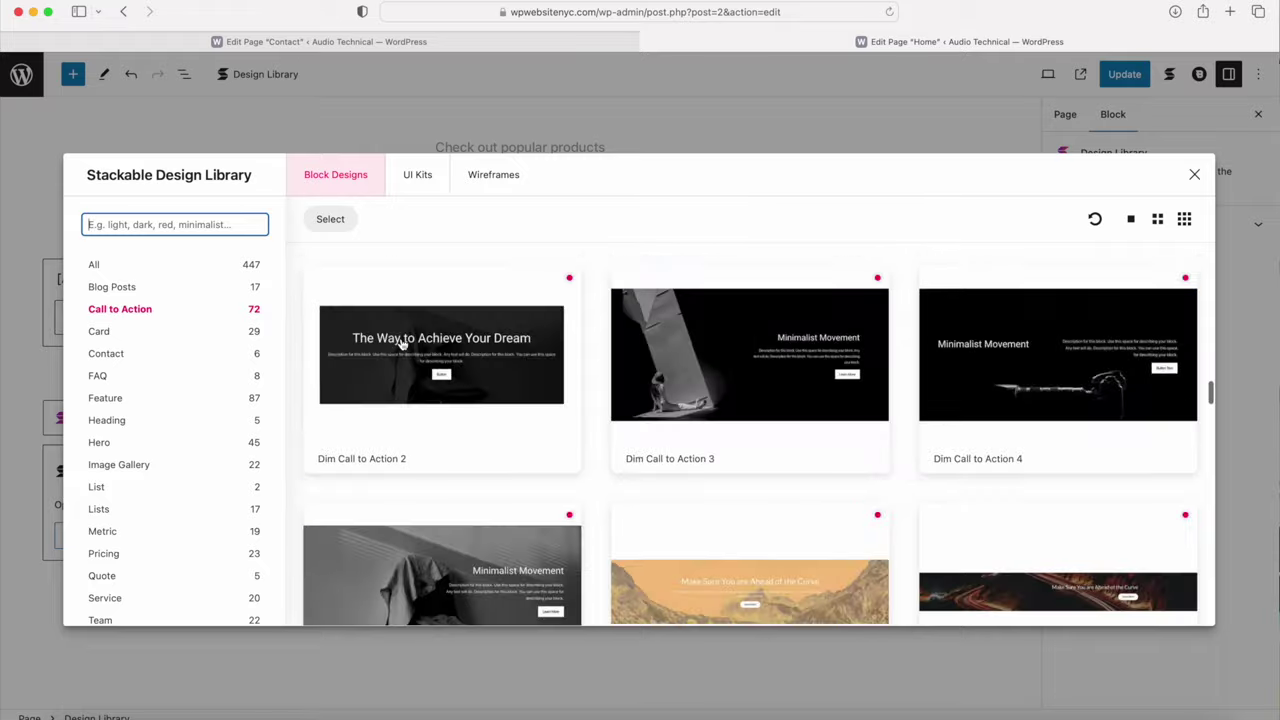
{"action": "scroll", "coordinate": [400, 343], "scroll_direction": "up", "scroll_amount": 3}
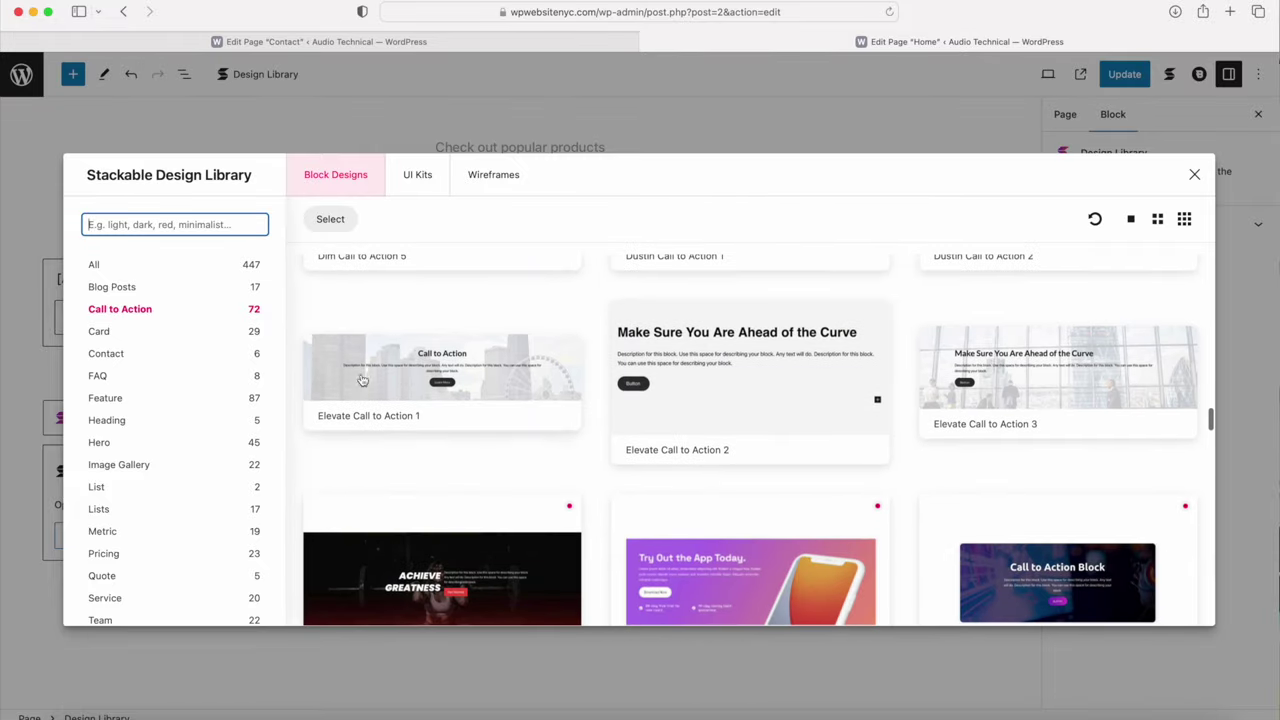
{"action": "left_click", "coordinate": [385, 385]}
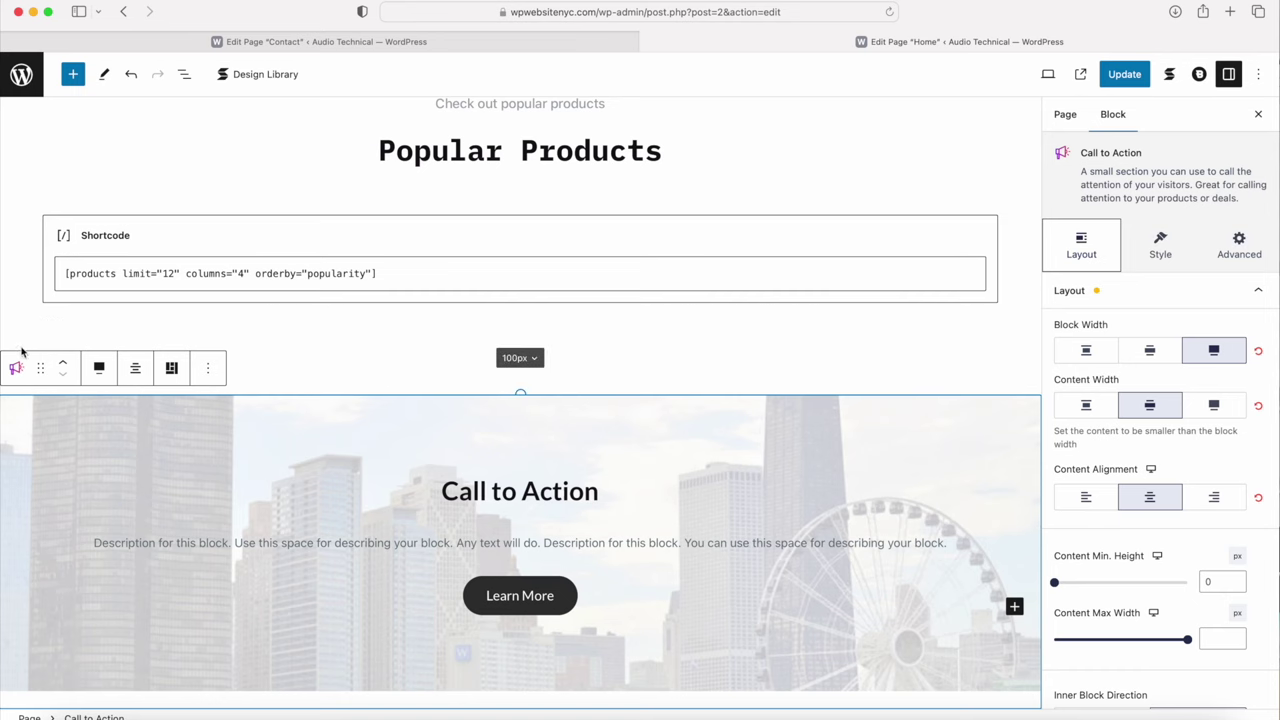
Step: Wrap the Call to Action in Columns and replace its background with call-to-action.jpg
{"action": "left_click", "coordinate": [14, 369]}
{"action": "left_click", "coordinate": [40, 439]}
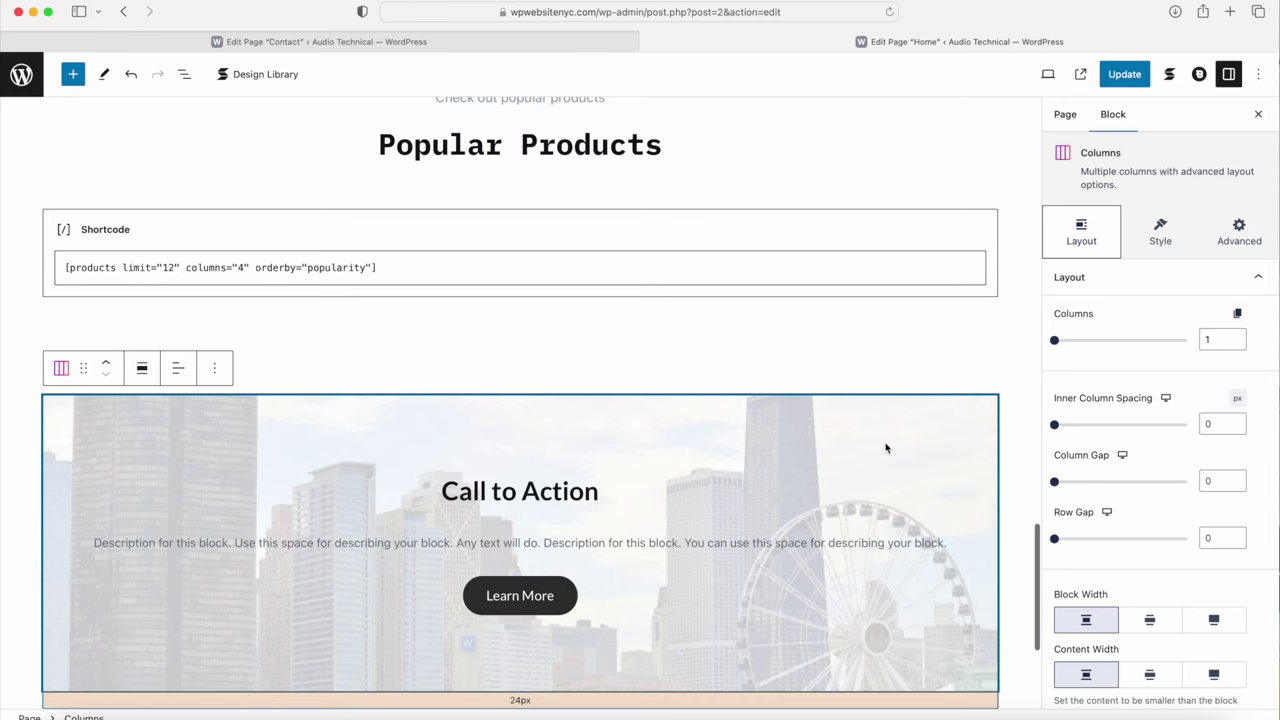
{"action": "left_click", "coordinate": [852, 445]}
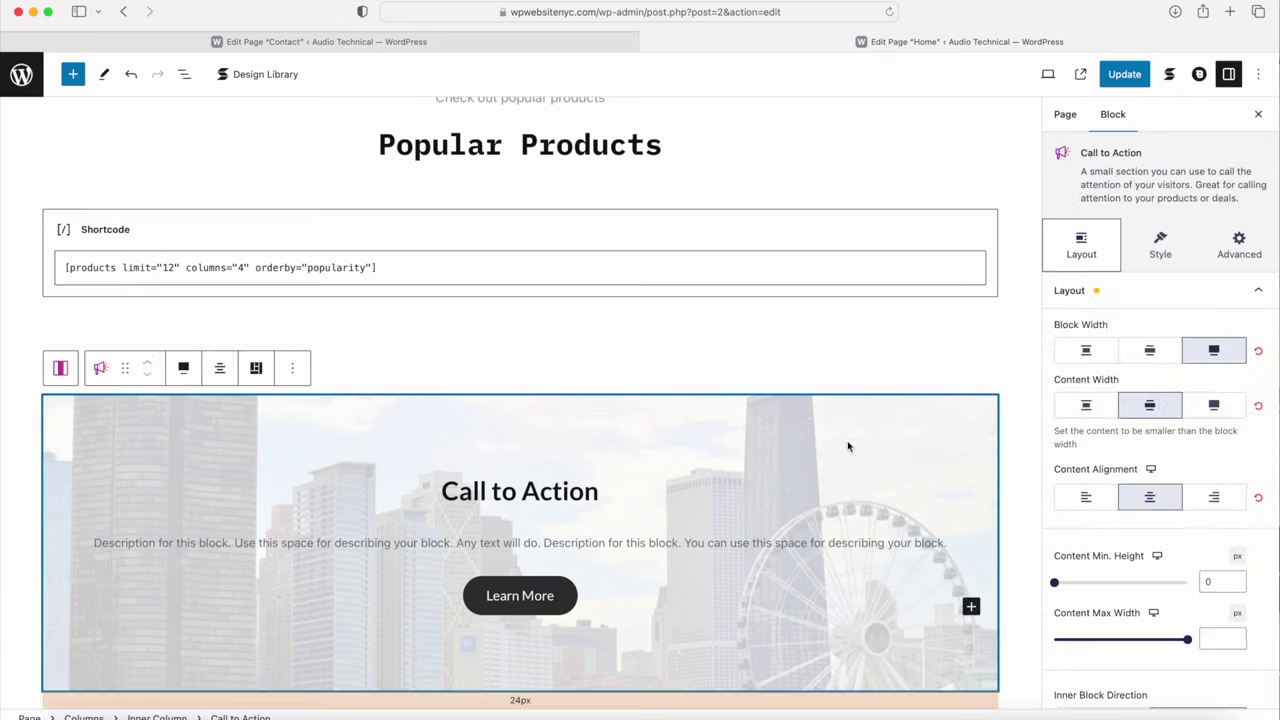
{"action": "left_click", "coordinate": [1160, 248]}
{"action": "left_click", "coordinate": [1120, 291]}
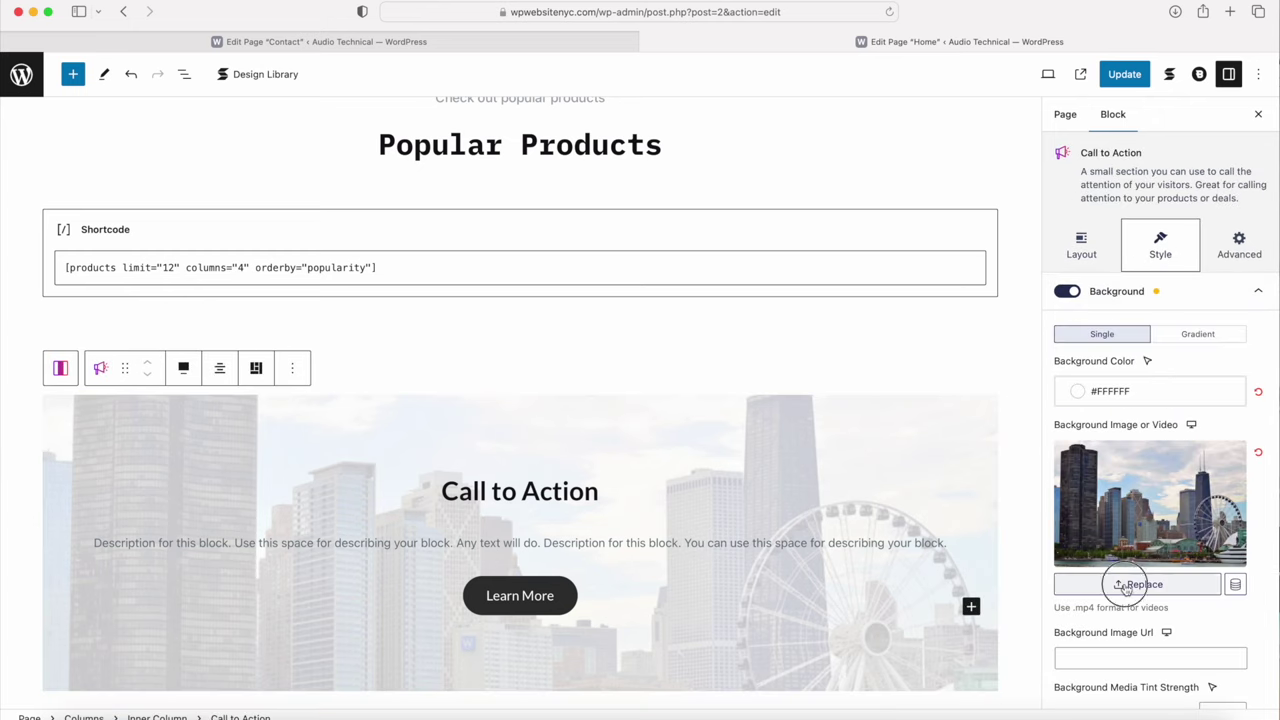
{"action": "left_click", "coordinate": [1125, 587]}
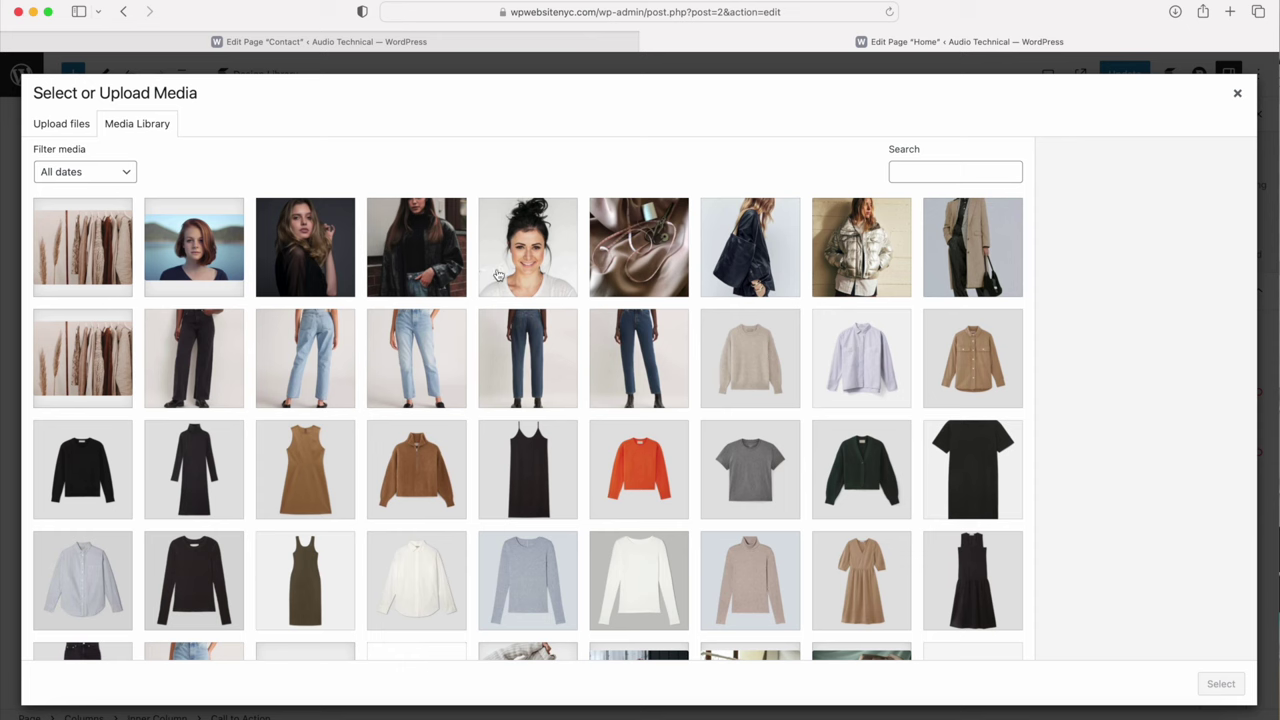
{"action": "left_click", "coordinate": [92, 278]}
{"action": "left_click", "coordinate": [1222, 683]}
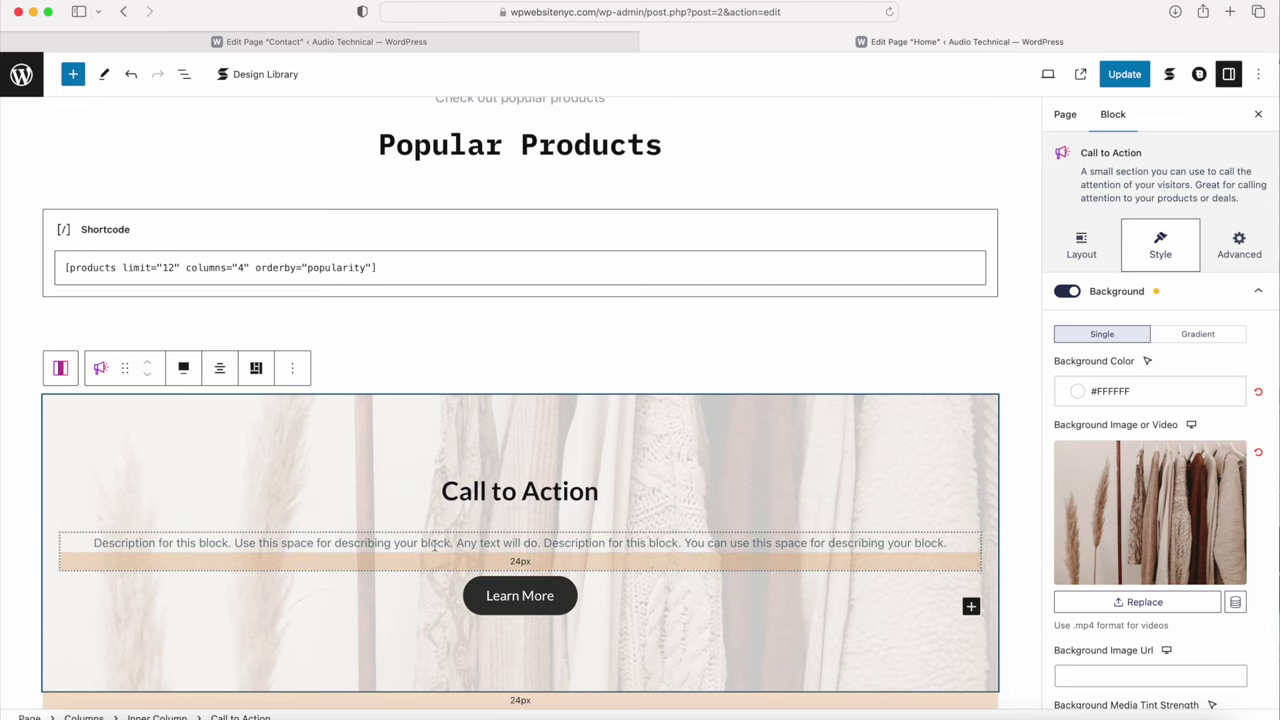
Step: Replace the placeholder description with the pasted shop description
{"action": "double_click", "coordinate": [434, 545]}
{"action": "triple_click", "coordinate": [434, 545]}
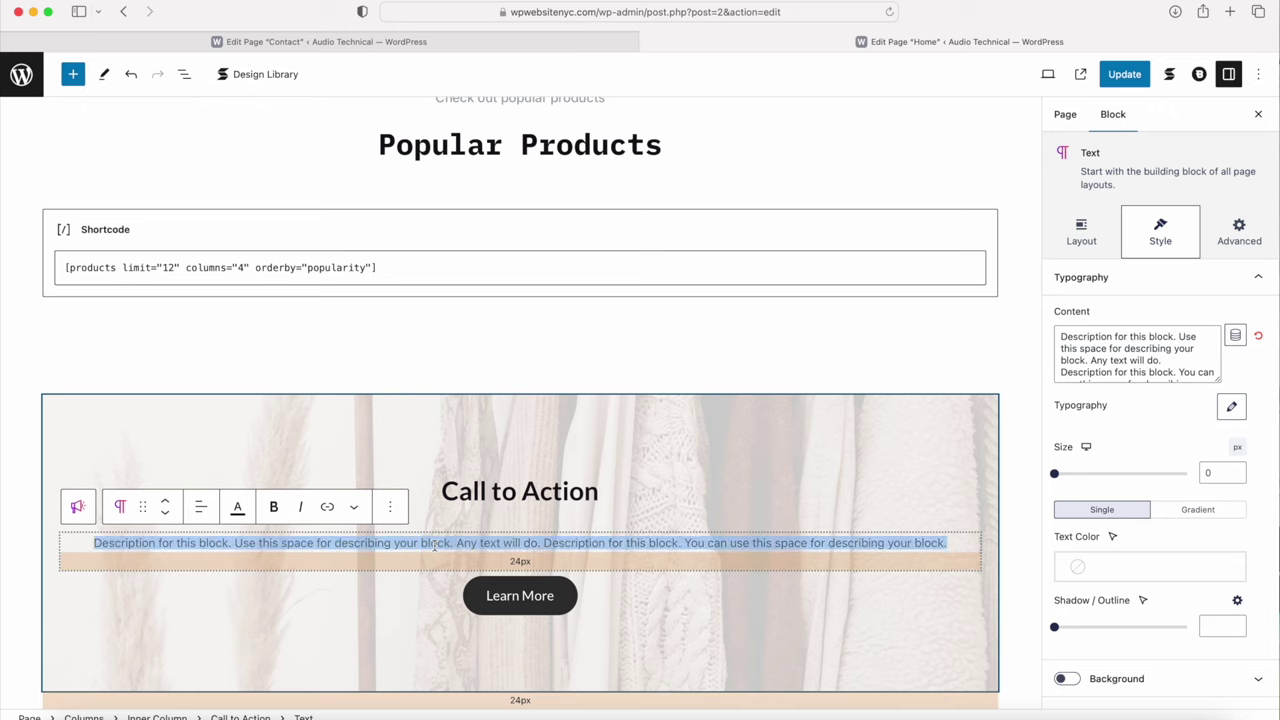
{"action": "type", "text": "Check out our latest designs waiting for you in our shop, we have created our new selection that is up to date and waiting for you."}
{"action": "scroll", "coordinate": [497, 432], "scroll_direction": "down", "scroll_amount": 1}
Step: Change the heading to 'Check Out Our Store' and the button label to 'Explore More'
{"action": "triple_click", "coordinate": [497, 432]}
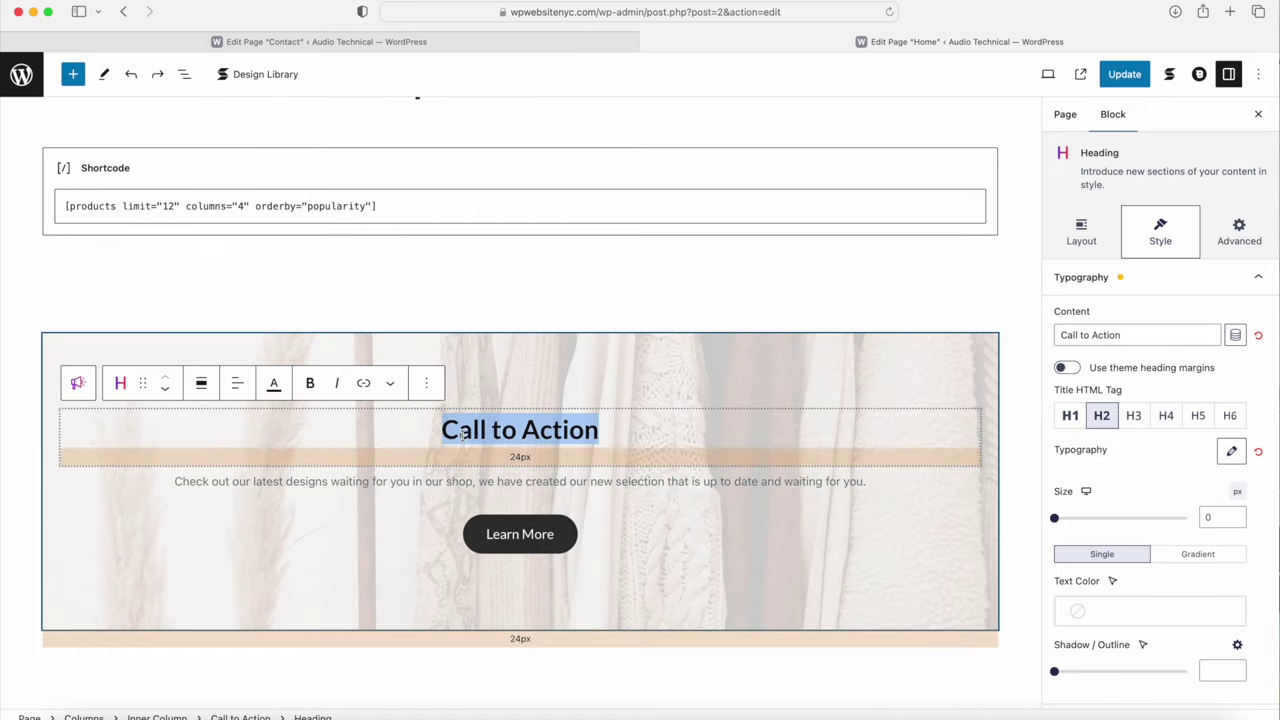
{"action": "type", "text": "Check Out Our Store"}
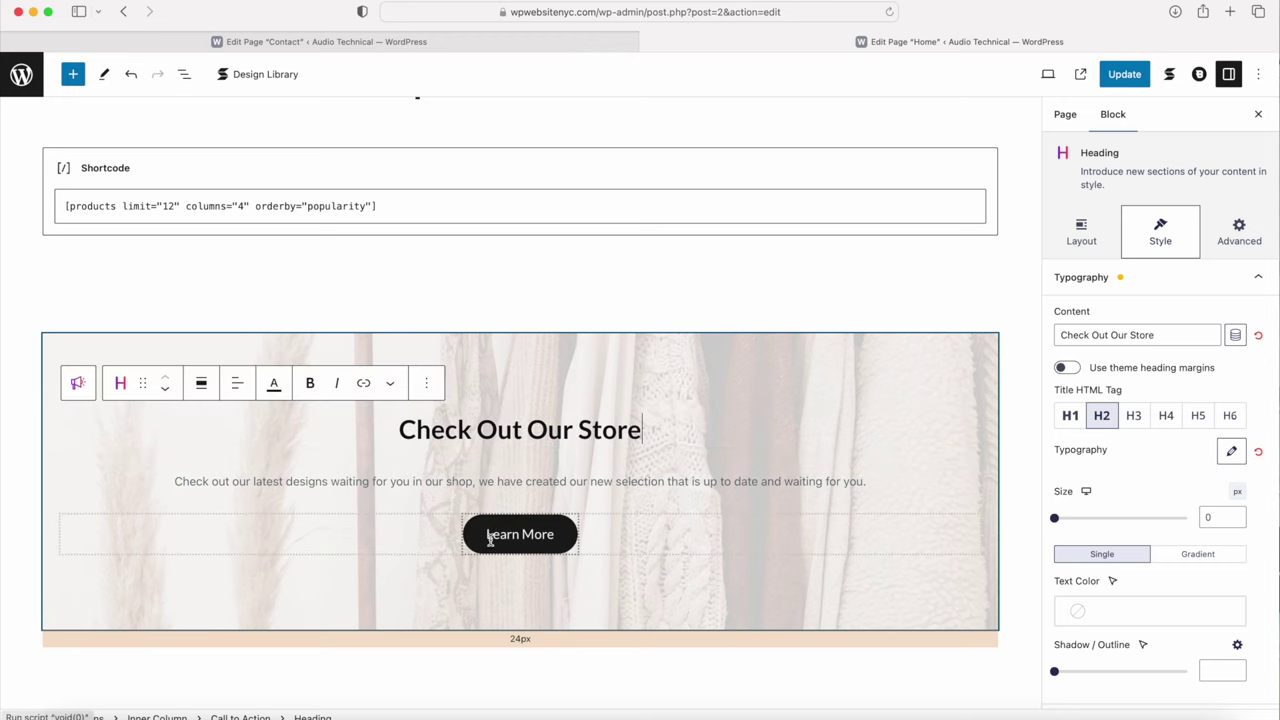
{"action": "left_click", "coordinate": [491, 534]}
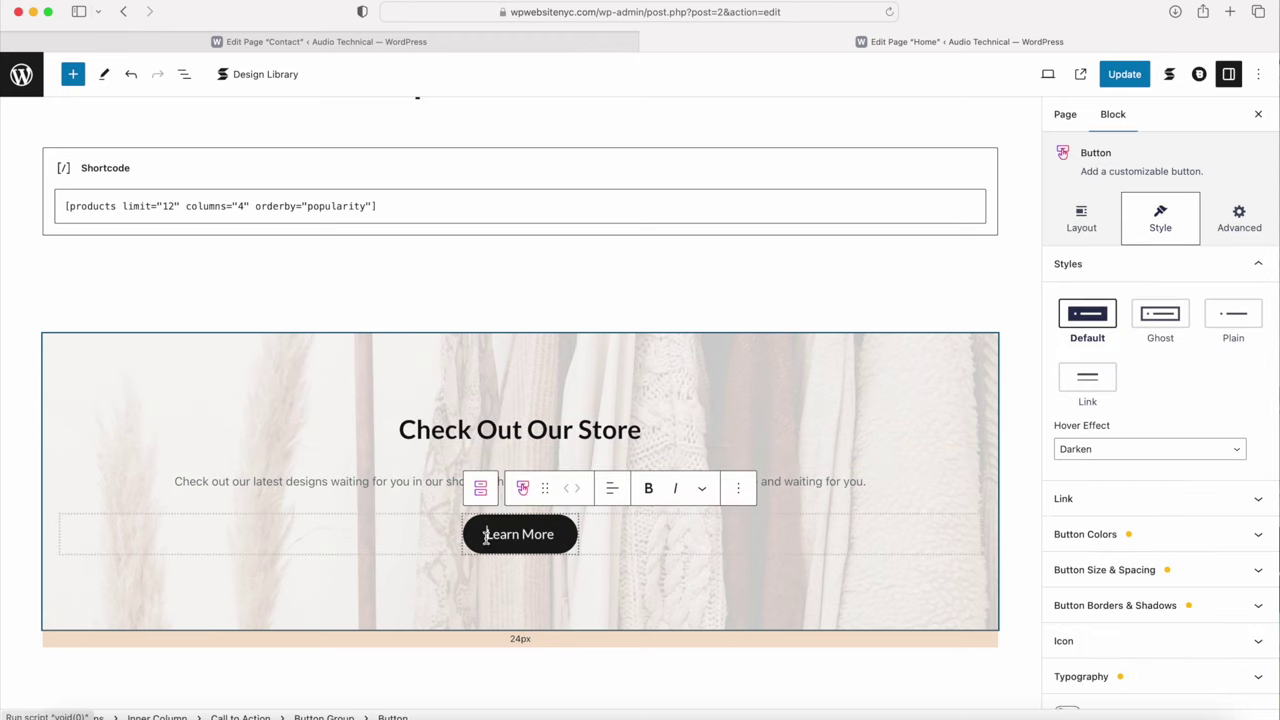
{"action": "left_click_drag", "start_coordinate": [487, 534], "coordinate": [567, 537]}
{"action": "type", "text": "Explore More"}
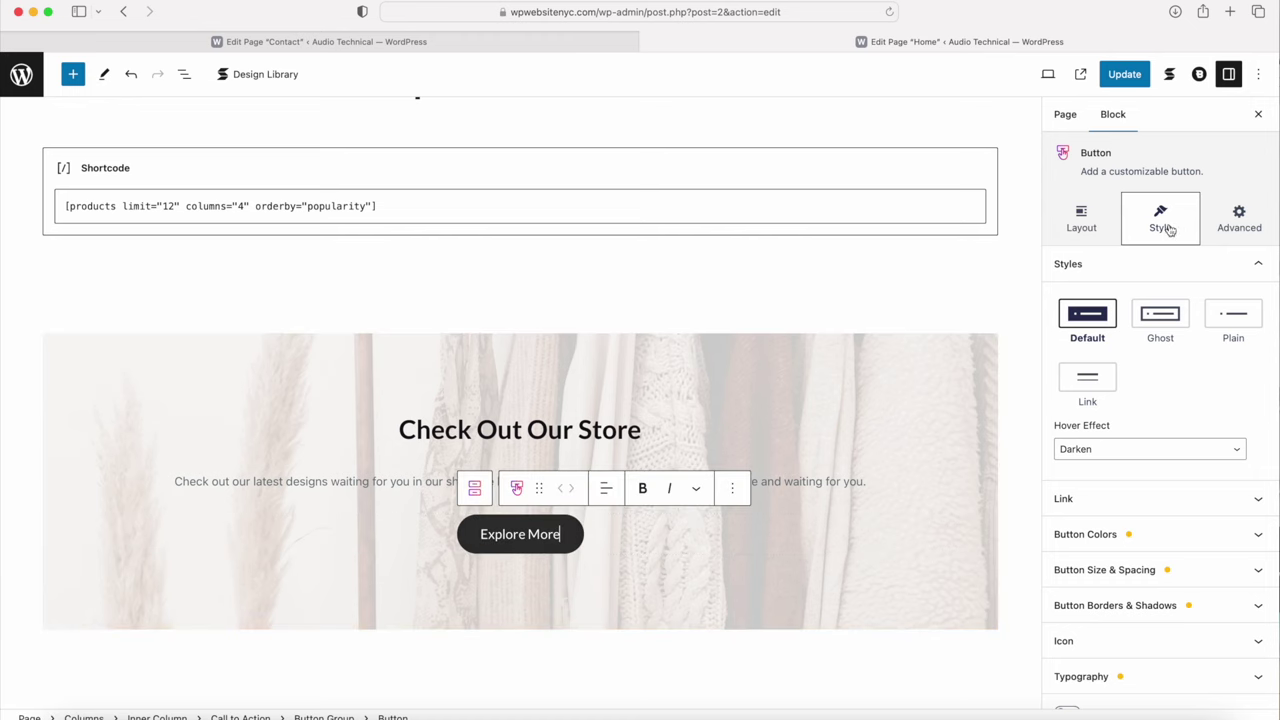
Step: Make the button theme blue with unlinked padding, vertical 15 and adjusted horizontal value
{"action": "left_click", "coordinate": [1111, 534]}
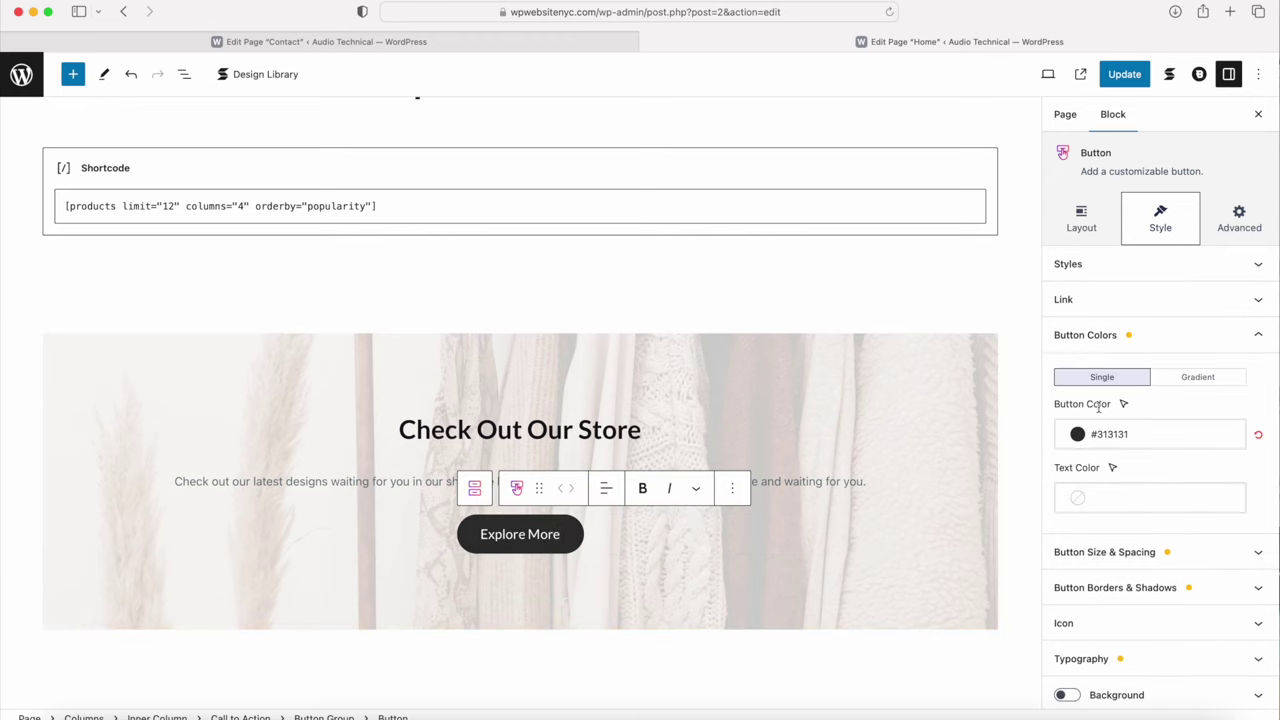
{"action": "left_click", "coordinate": [1091, 436]}
{"action": "left_click", "coordinate": [845, 341]}
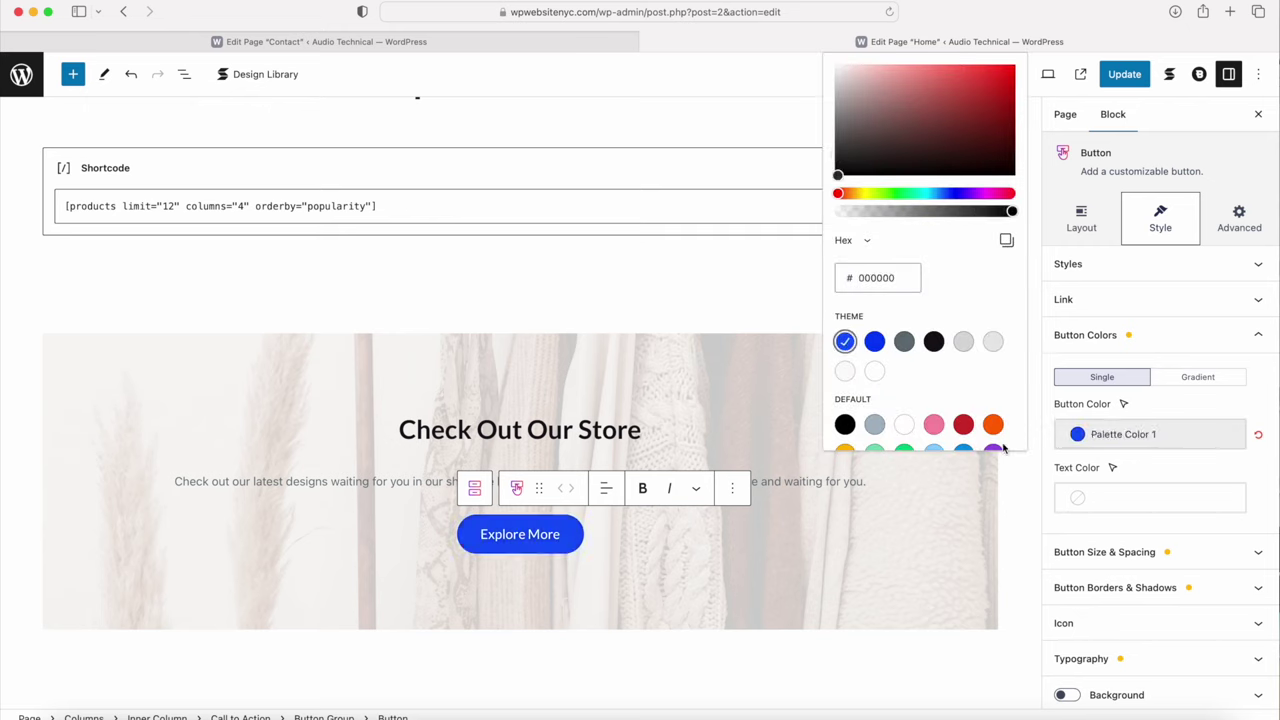
{"action": "left_click", "coordinate": [1133, 560]}
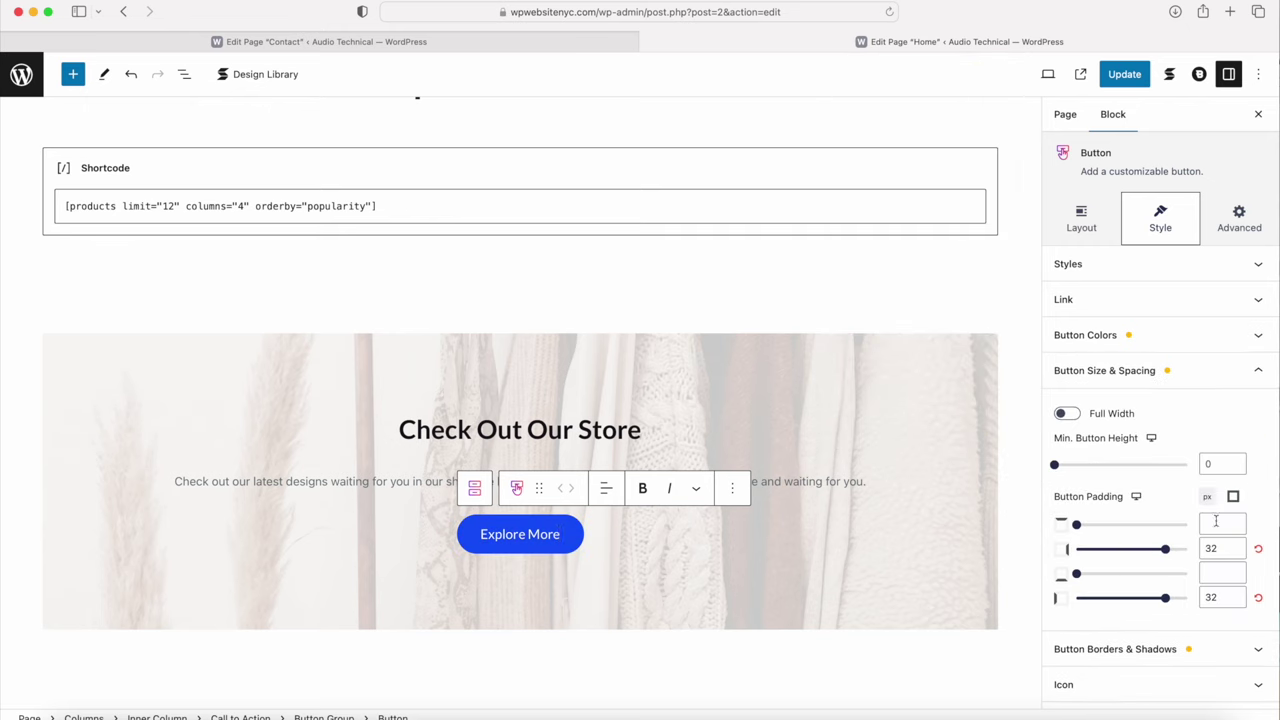
{"action": "left_click", "coordinate": [1233, 496]}
{"action": "left_click", "coordinate": [1218, 523]}
{"action": "type", "text": "1"}
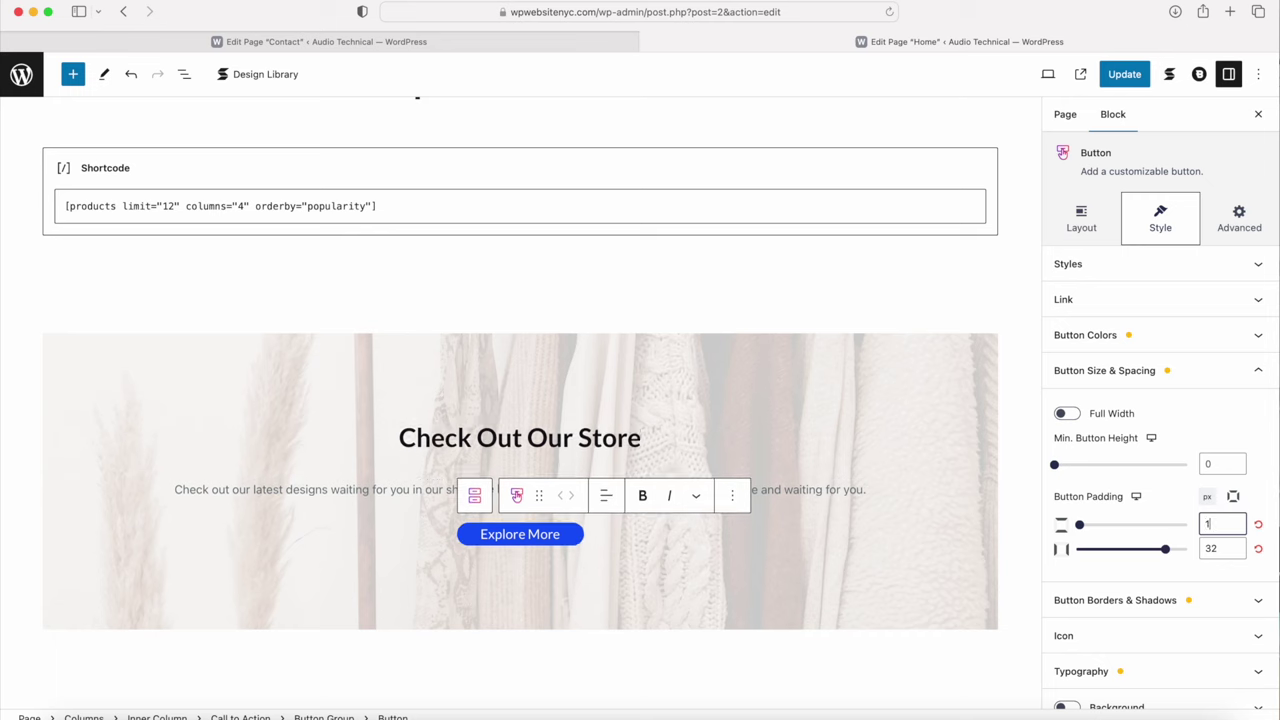
{"action": "type", "text": "5"}
{"action": "left_click", "coordinate": [1225, 550]}
{"action": "key", "text": "BackSpace"}
{"action": "type", "text": "0"}
Step: Clear the 50 border radius so the button has square corners
{"action": "left_click", "coordinate": [1163, 588]}
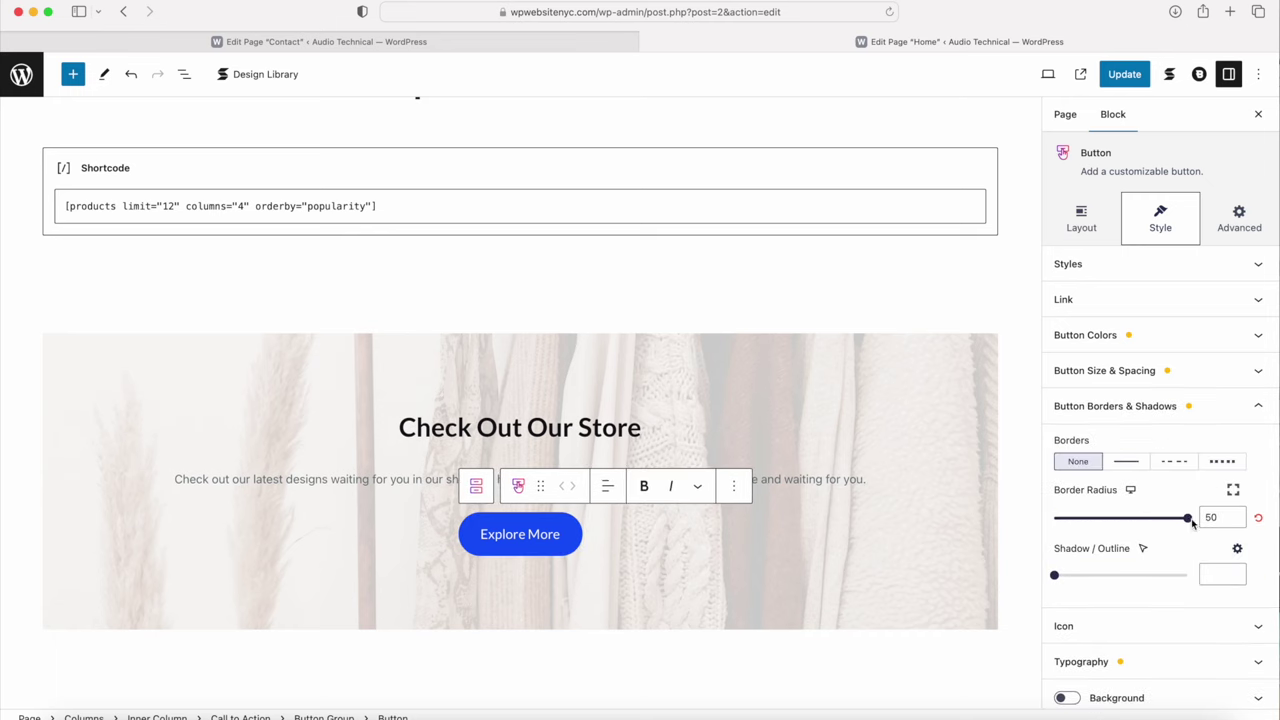
{"action": "double_click", "coordinate": [1225, 518]}
{"action": "key", "text": "BackSpace"}
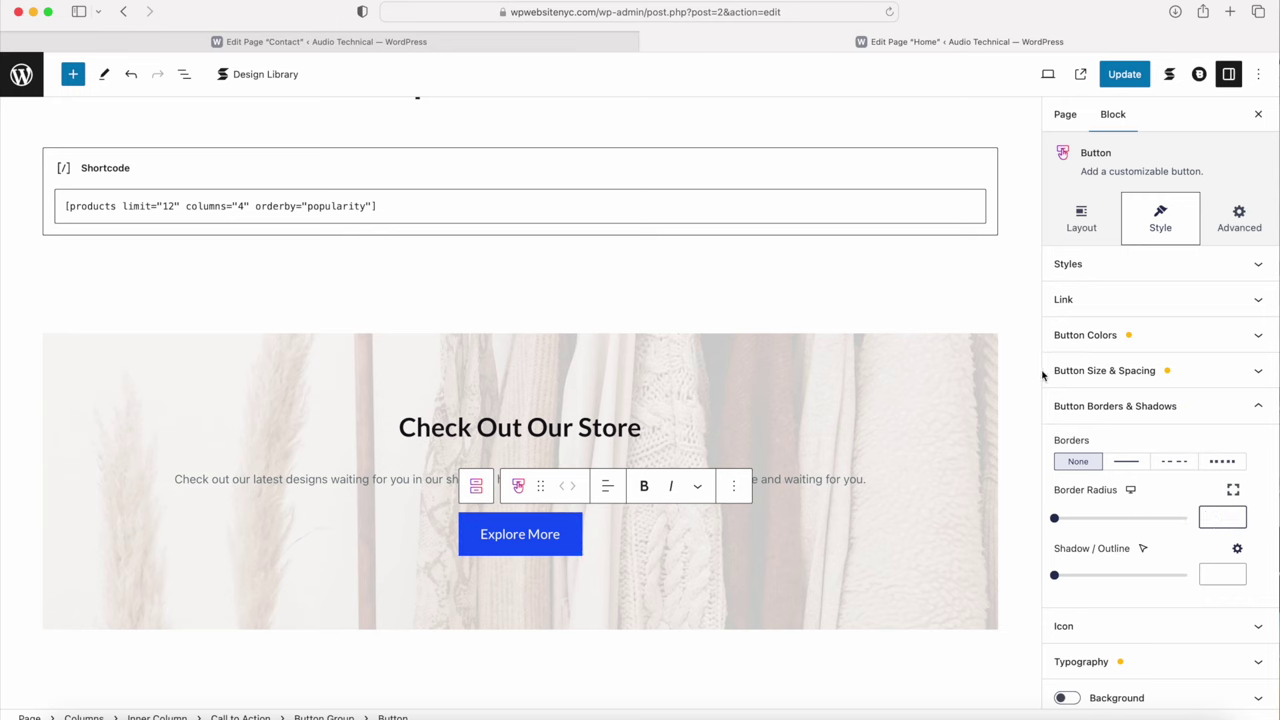
{"action": "left_click", "coordinate": [1073, 300]}
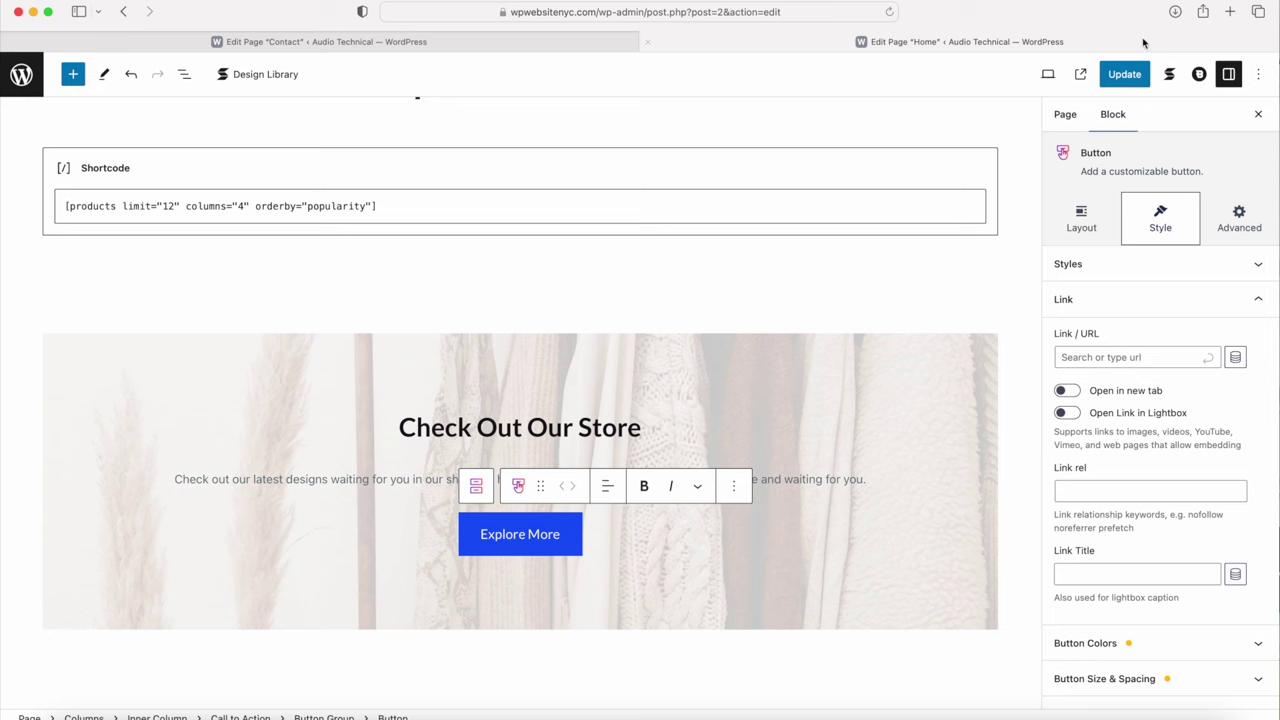
Step: Update the page and view the live site in a new tab
{"action": "left_click", "coordinate": [1122, 75]}
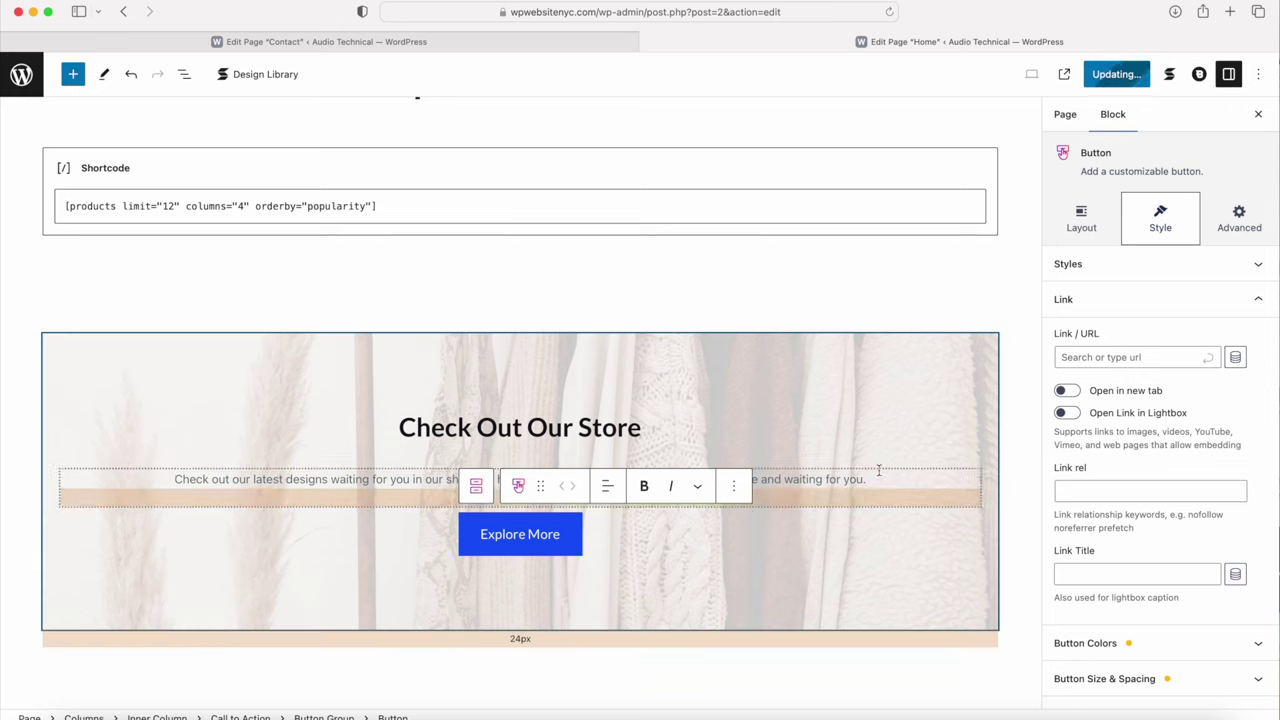
{"action": "scroll", "coordinate": [479, 477], "scroll_direction": "up", "scroll_amount": 10}
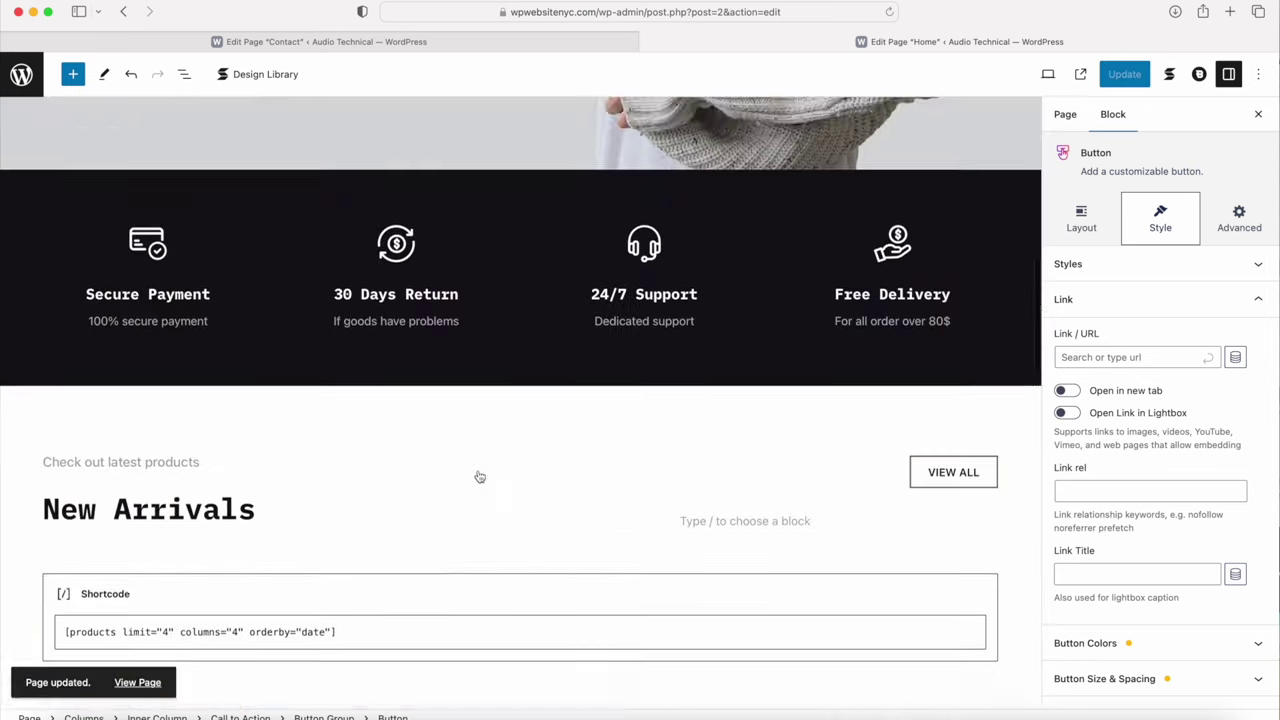
{"action": "scroll", "coordinate": [479, 477], "scroll_direction": "up", "scroll_amount": 10}
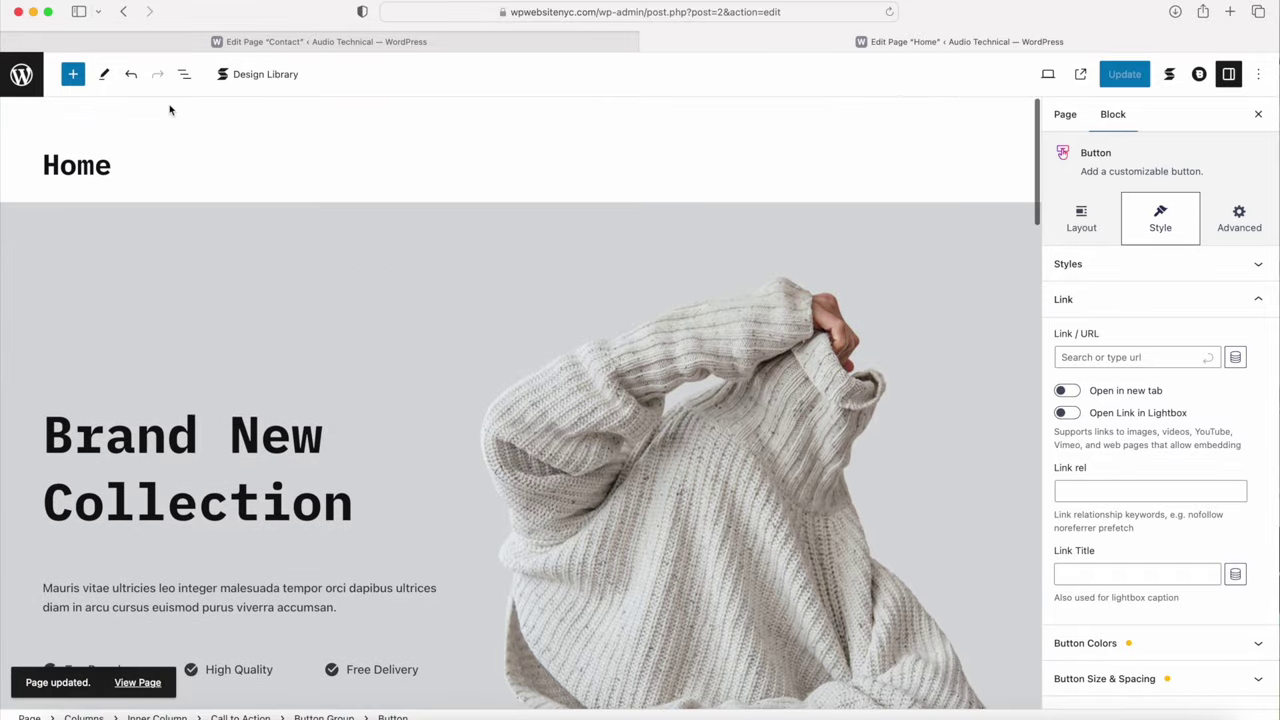
{"action": "left_click", "coordinate": [1080, 74]}
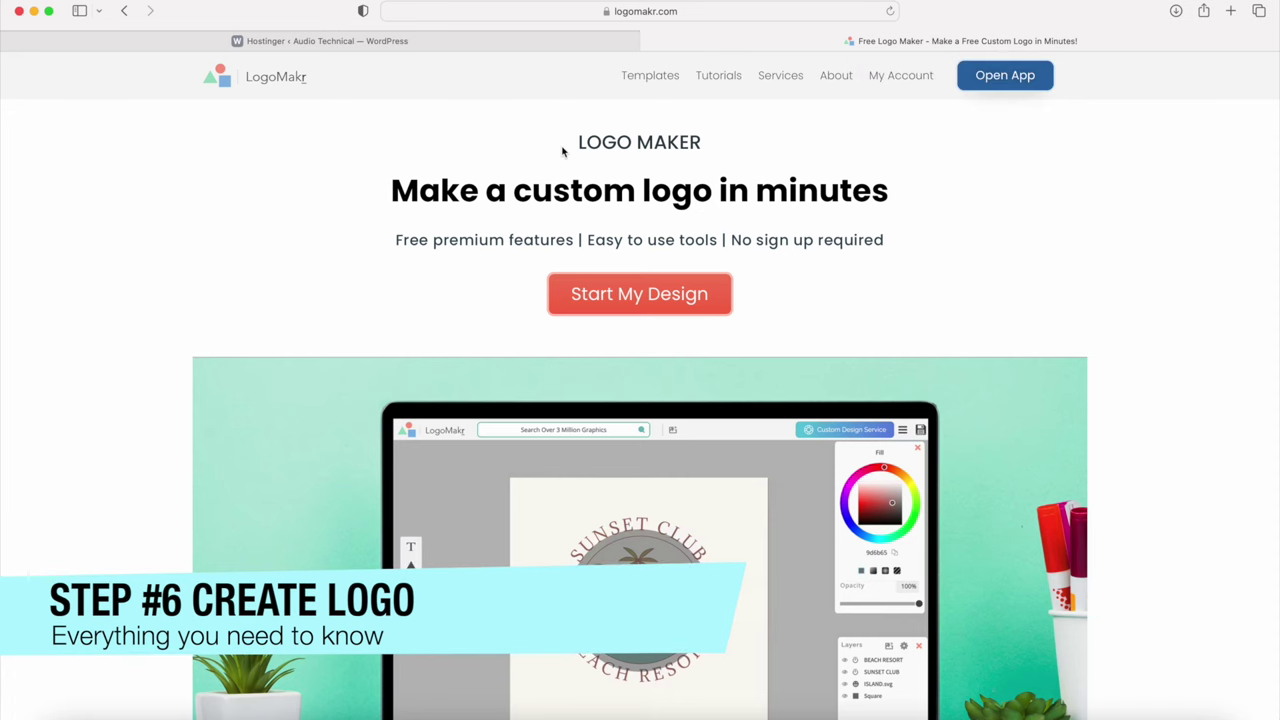
Step: Highlight the LOGO MAKER heading on LogoMakr's homepage
{"action": "left_click_drag", "start_coordinate": [567, 144], "coordinate": [706, 151]}
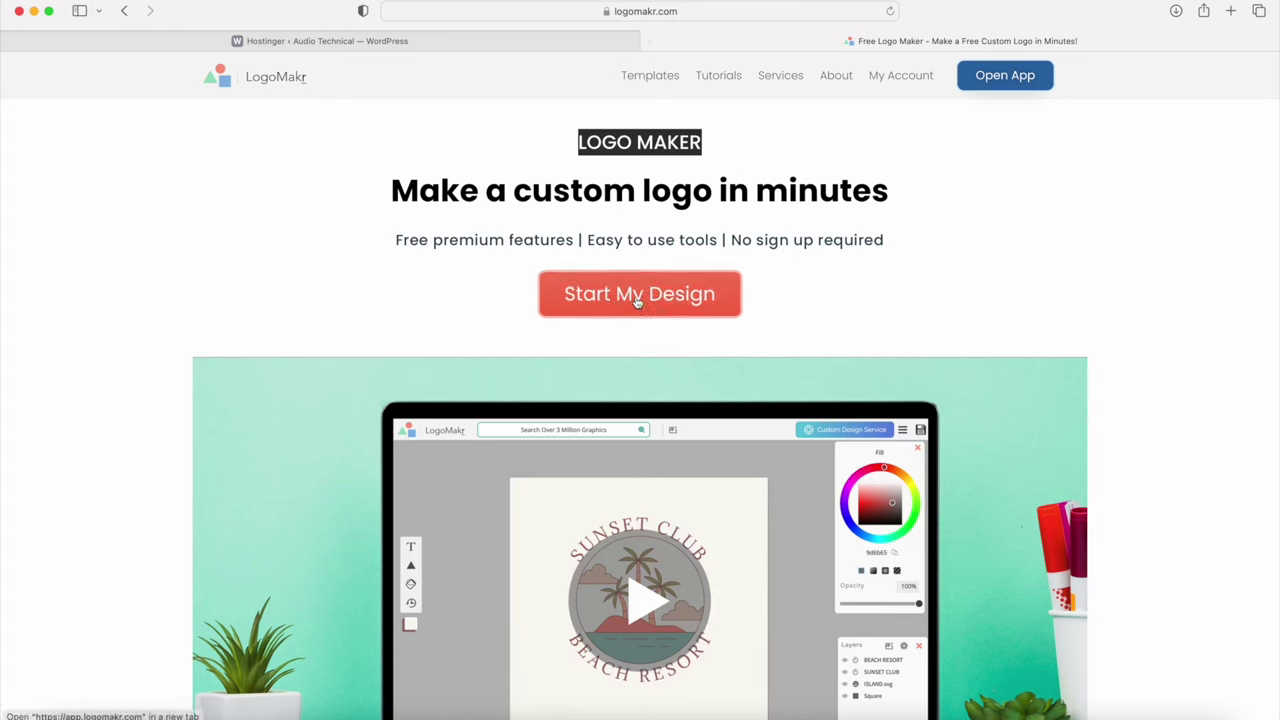
Step: Start a new LogoMakr design, search clipart for 'compass', and place a shrunken compass icon
{"action": "left_click", "coordinate": [630, 303]}
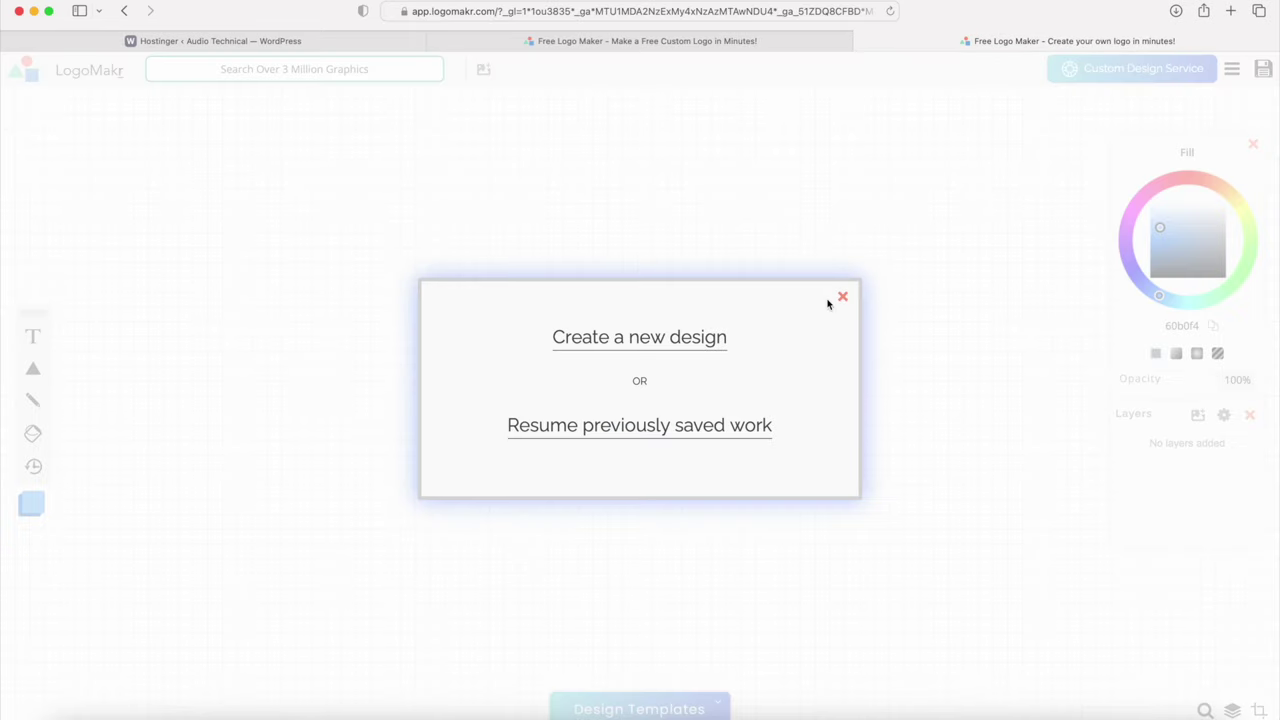
{"action": "left_click", "coordinate": [842, 297]}
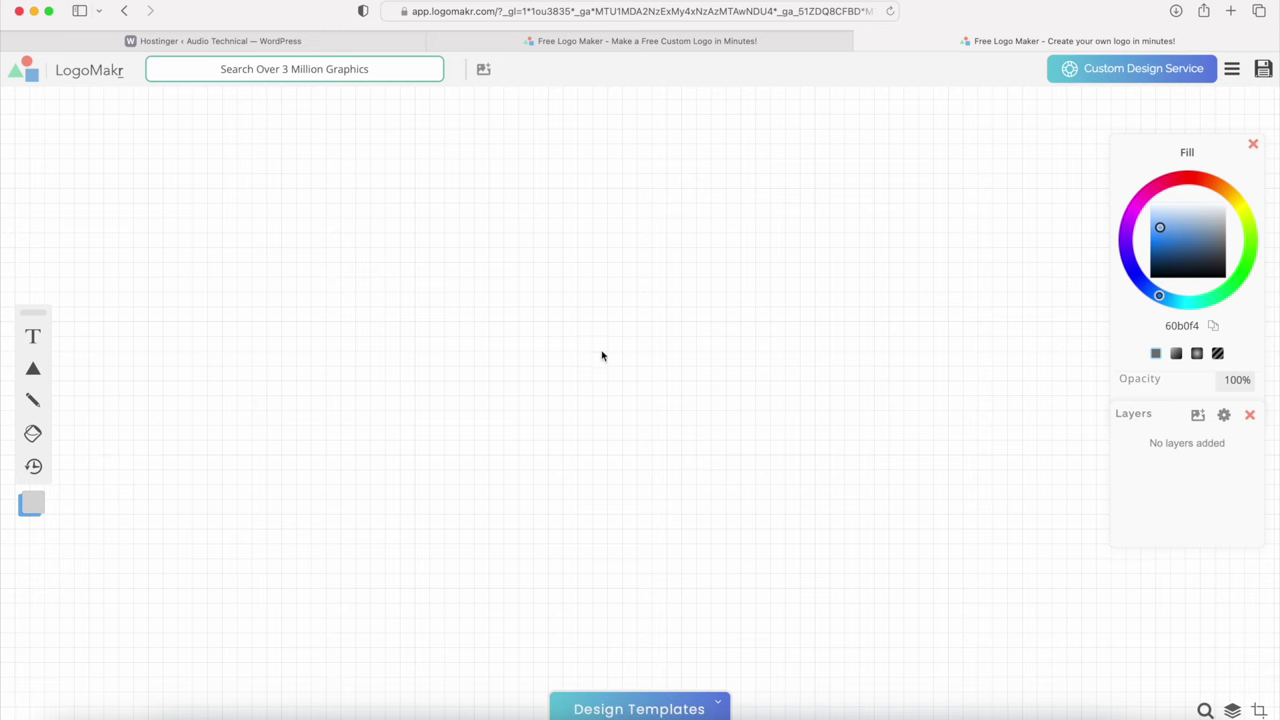
{"action": "left_click", "coordinate": [247, 70]}
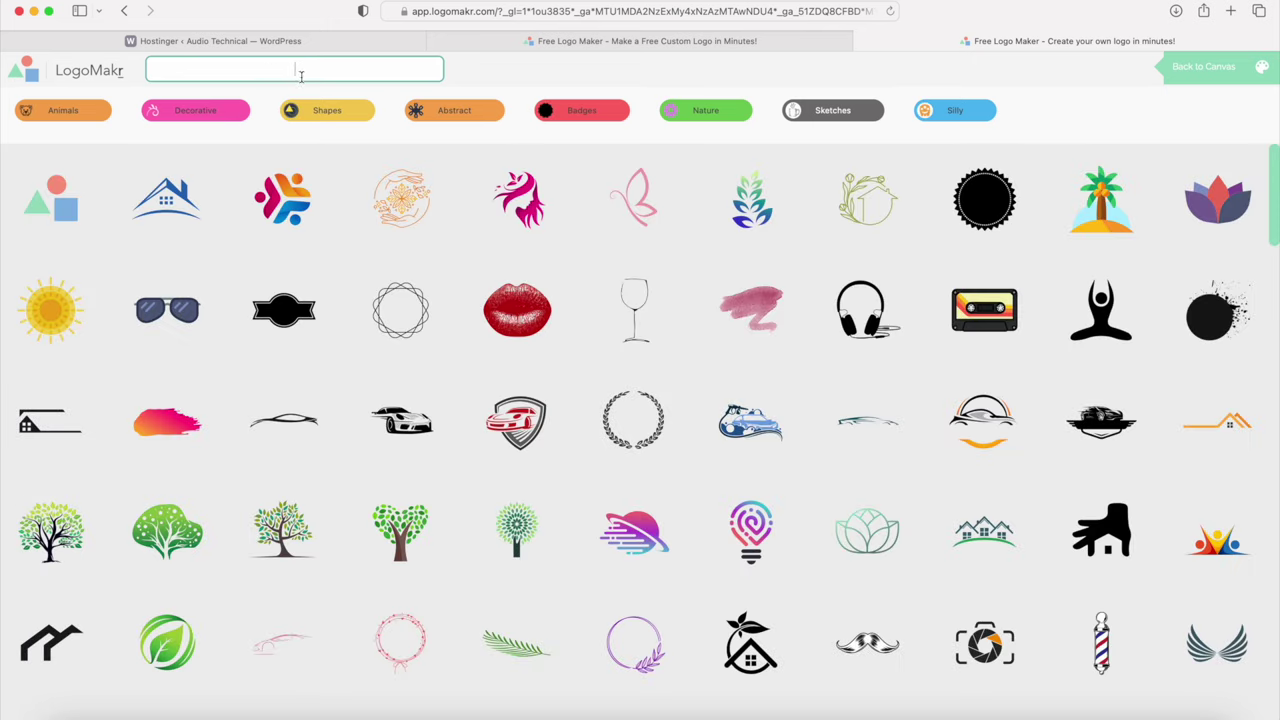
{"action": "type", "text": "compass"}
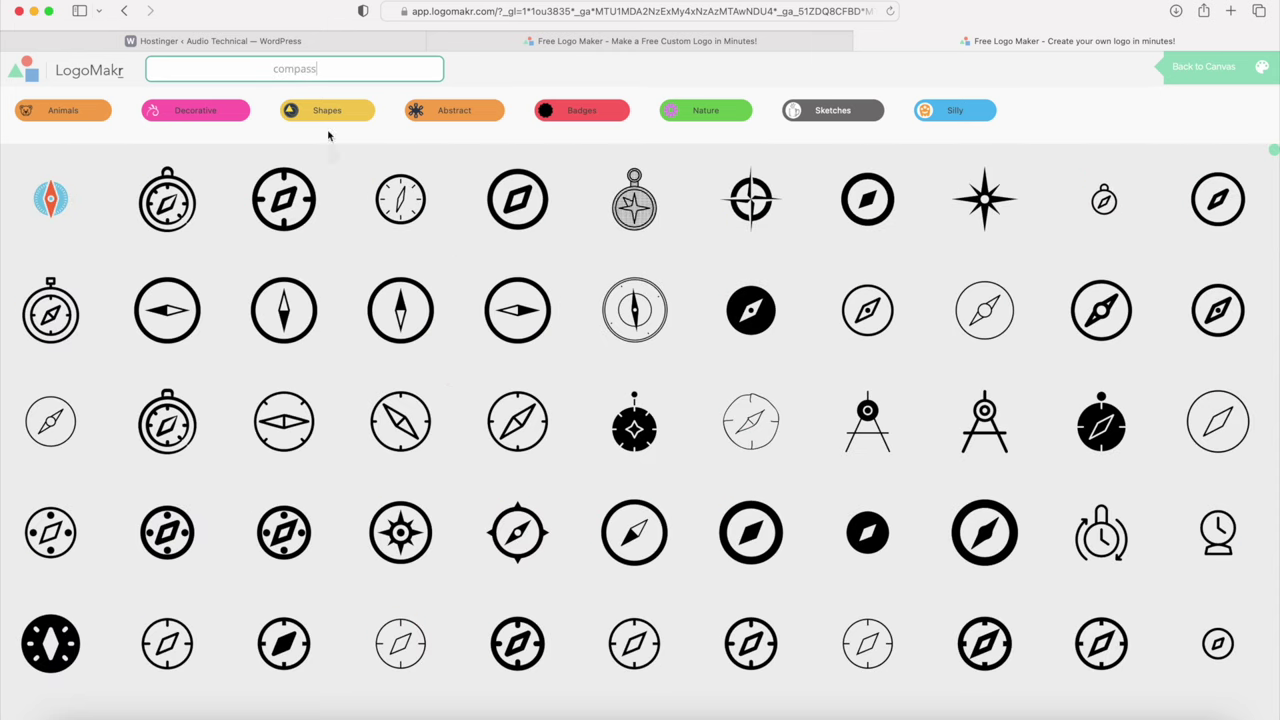
{"action": "left_click_drag", "start_coordinate": [328, 67], "coordinate": [222, 66]}
{"action": "left_click", "coordinate": [863, 327]}
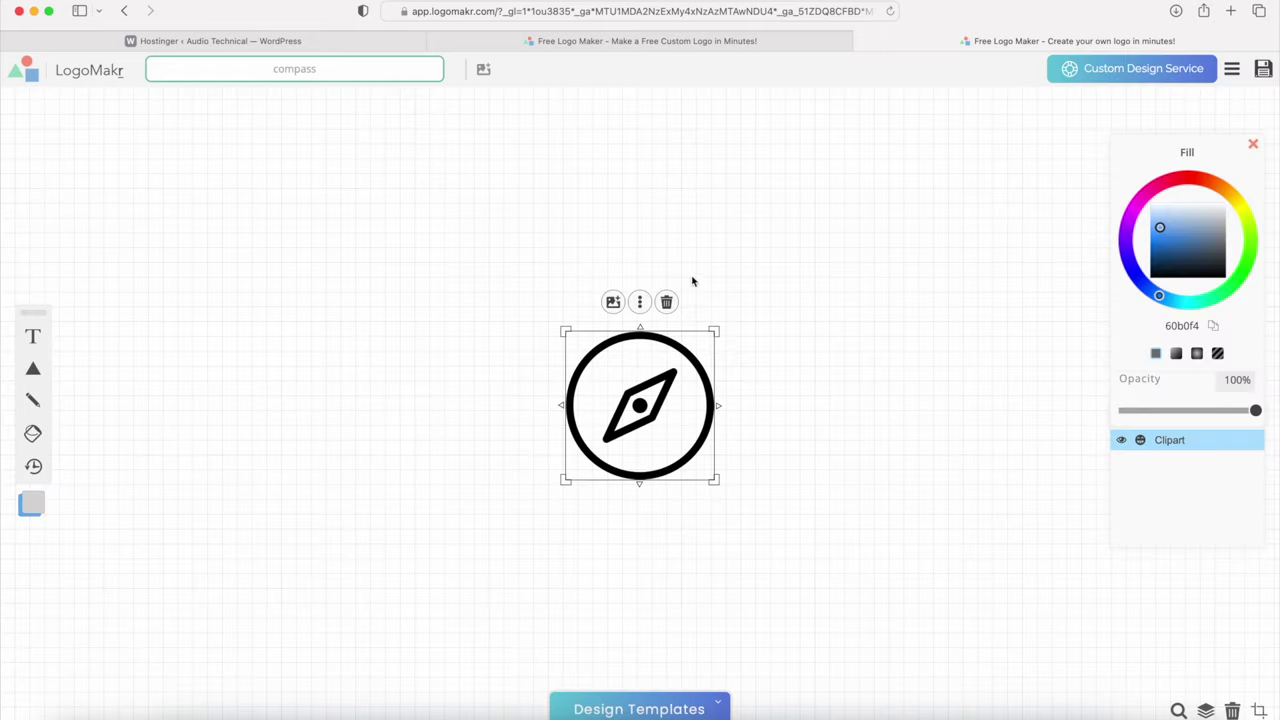
{"action": "left_click_drag", "start_coordinate": [715, 480], "coordinate": [449, 371]}
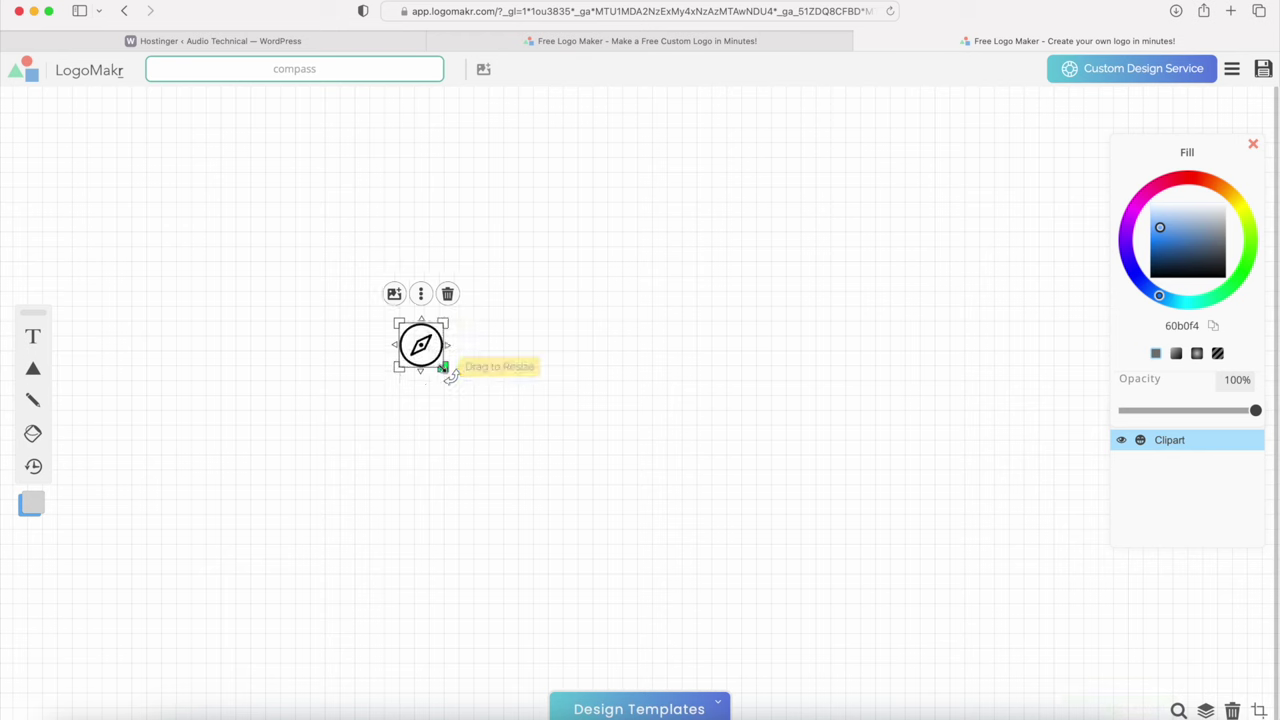
Step: Add 'Audio Technica' text in Abril Fatface and position it beside the compass icon
{"action": "left_click", "coordinate": [33, 338]}
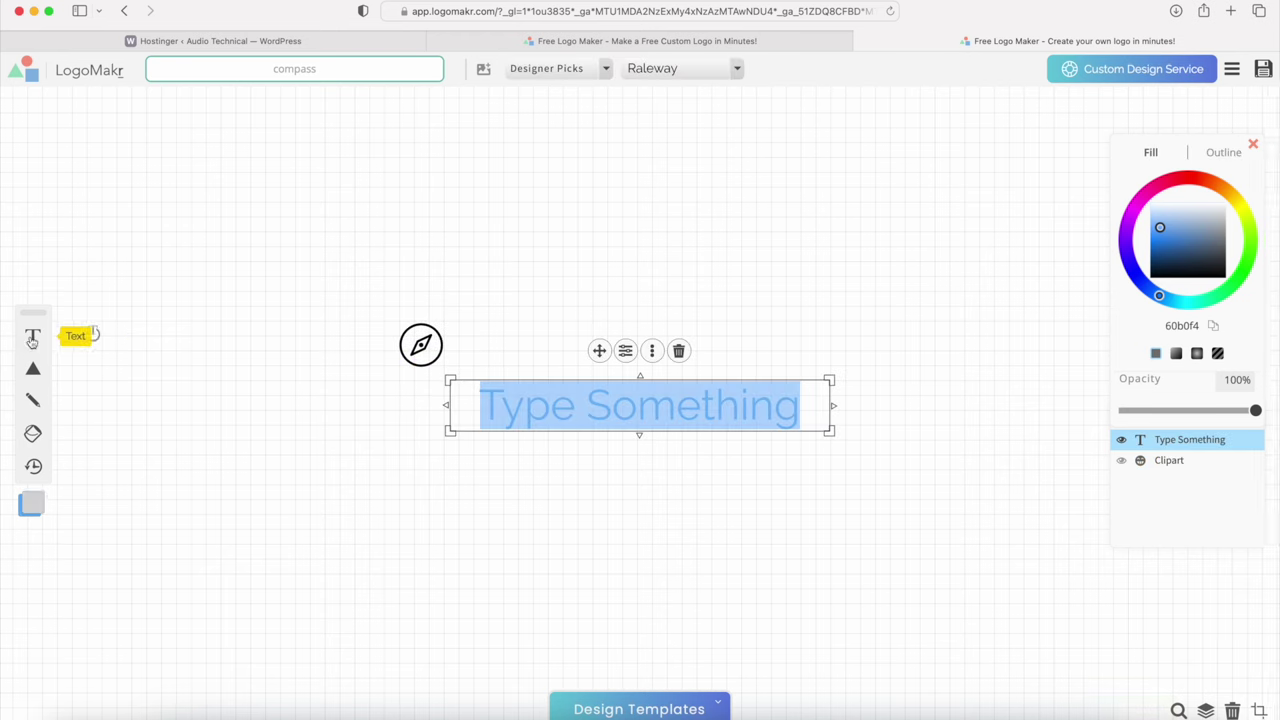
{"action": "triple_click", "coordinate": [548, 407]}
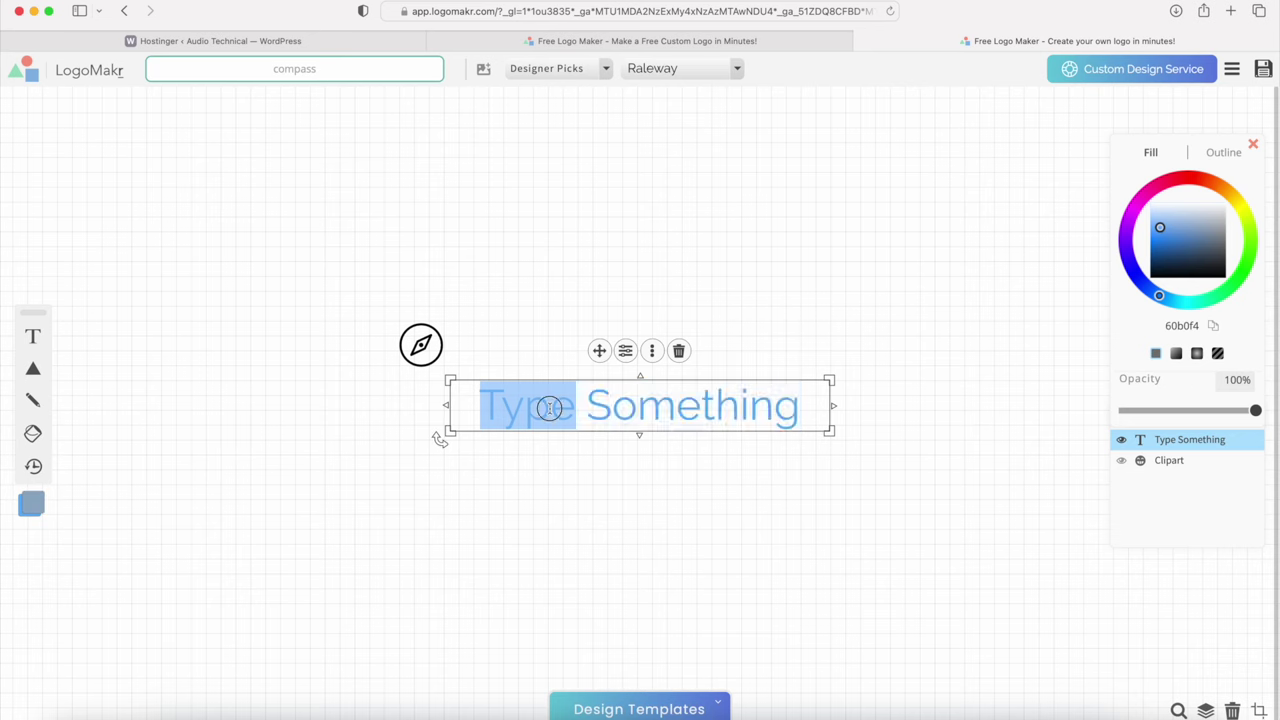
{"action": "type", "text": "Audio Tec"}
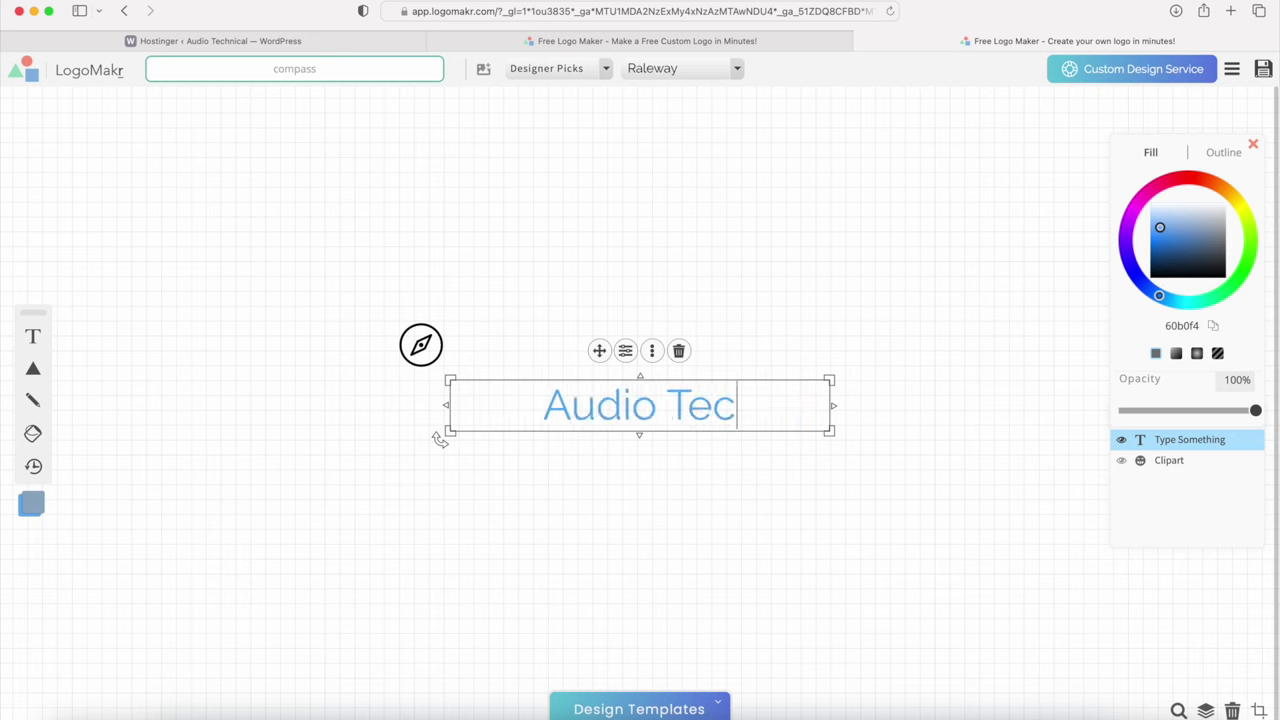
{"action": "type", "text": "hnica"}
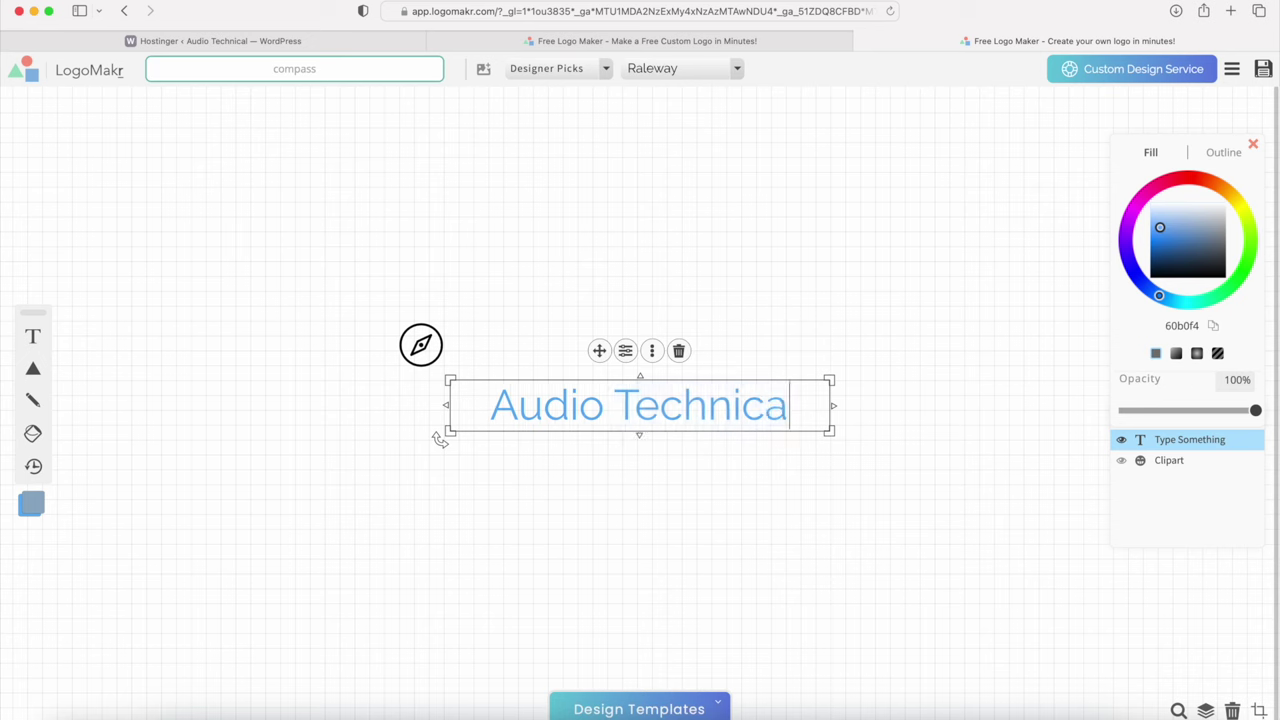
{"action": "left_click", "coordinate": [668, 438]}
{"action": "left_click_drag", "start_coordinate": [791, 408], "coordinate": [649, 334]}
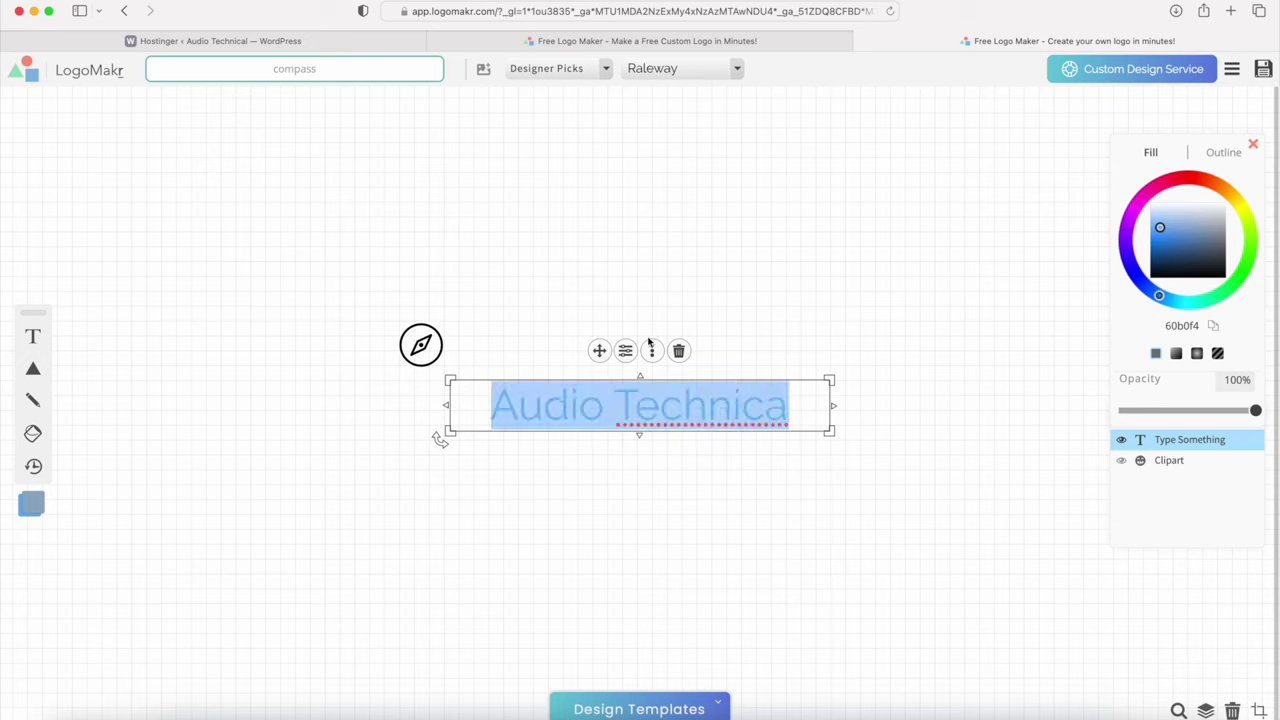
{"action": "left_click", "coordinate": [590, 68]}
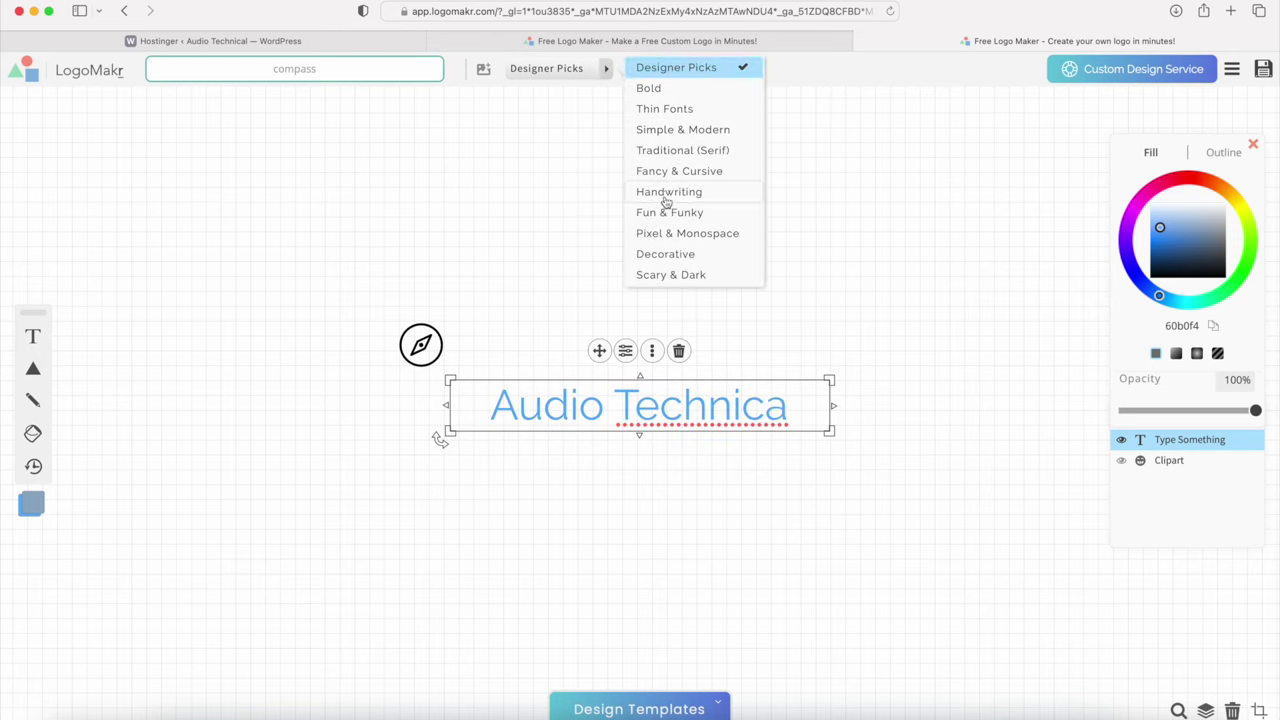
{"action": "left_click", "coordinate": [679, 69]}
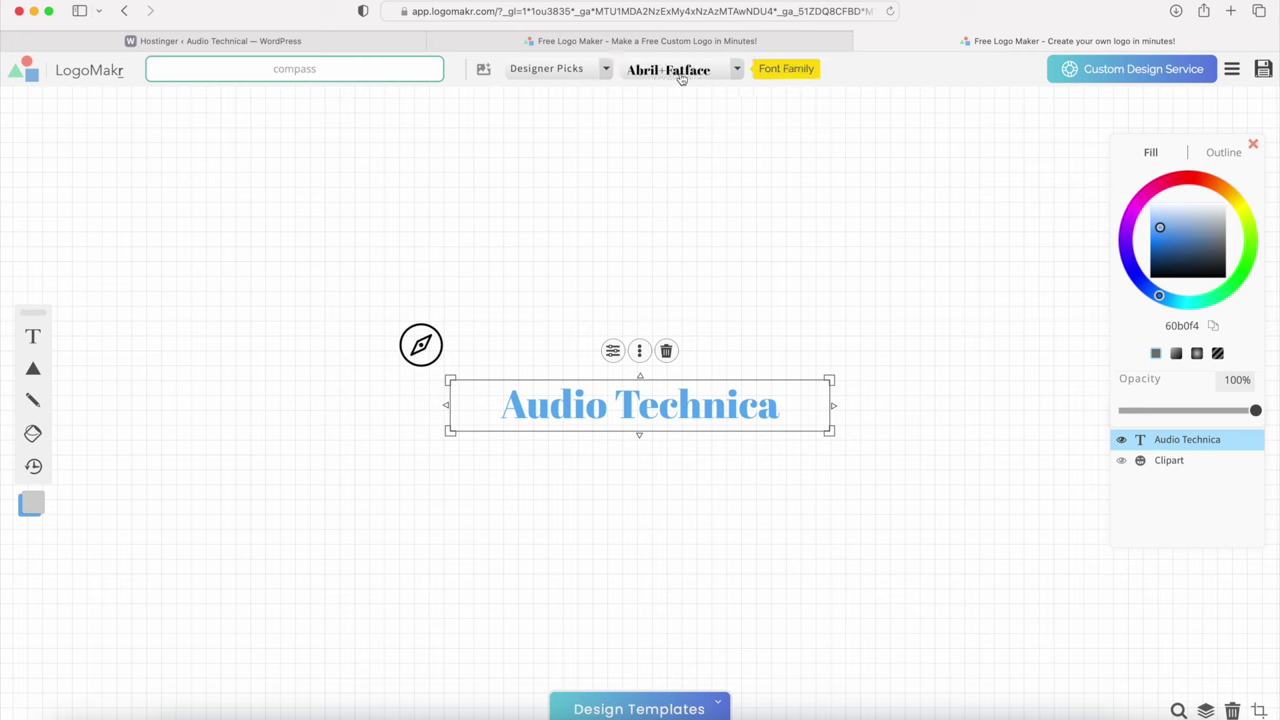
{"action": "left_click_drag", "start_coordinate": [829, 431], "coordinate": [763, 424]}
{"action": "left_click_drag", "start_coordinate": [657, 403], "coordinate": [651, 354]}
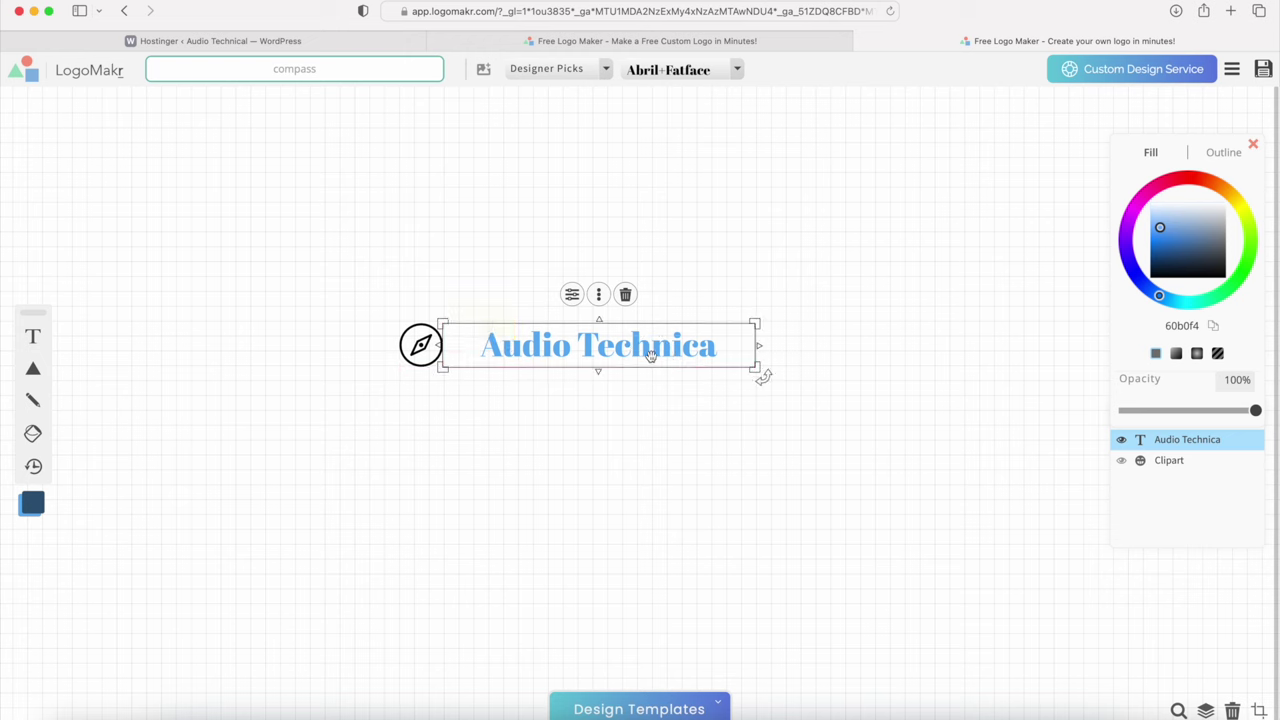
{"action": "left_click_drag", "start_coordinate": [424, 346], "coordinate": [457, 346]}
Step: Change the Audio Technica text fill colour to black (000000)
{"action": "left_click", "coordinate": [505, 350]}
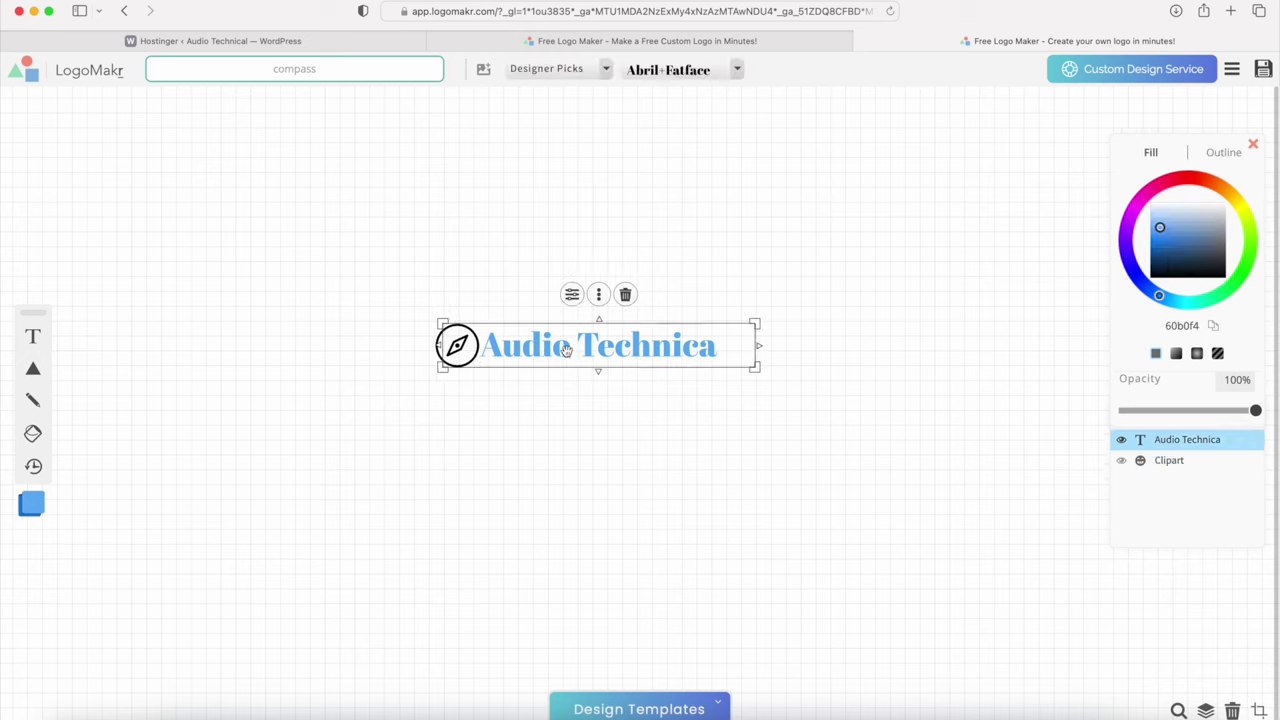
{"action": "double_click", "coordinate": [698, 347]}
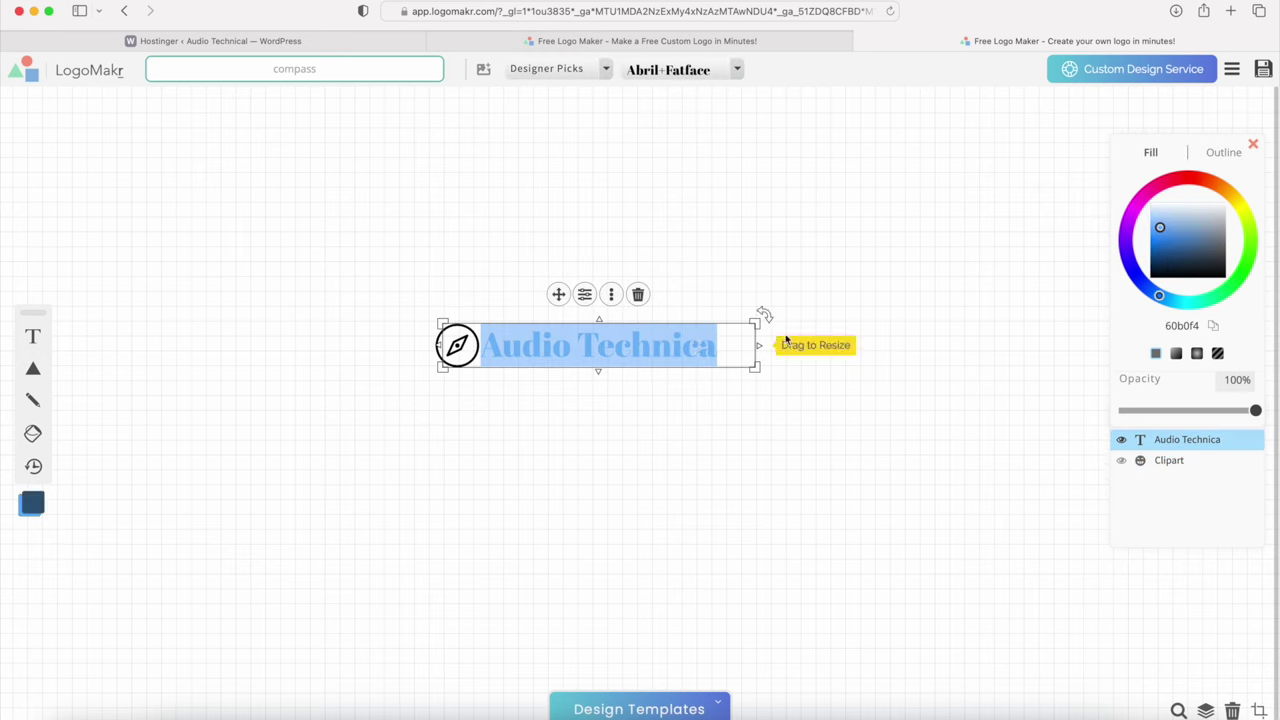
{"action": "left_click", "coordinate": [1172, 264]}
{"action": "left_click_drag", "start_coordinate": [1172, 264], "coordinate": [1146, 286]}
Step: Shift the text right, set the compass icon beside it, and narrow the text box to fit
{"action": "left_click", "coordinate": [386, 389]}
{"action": "left_click", "coordinate": [437, 346]}
{"action": "left_click_drag", "start_coordinate": [437, 346], "coordinate": [510, 348]}
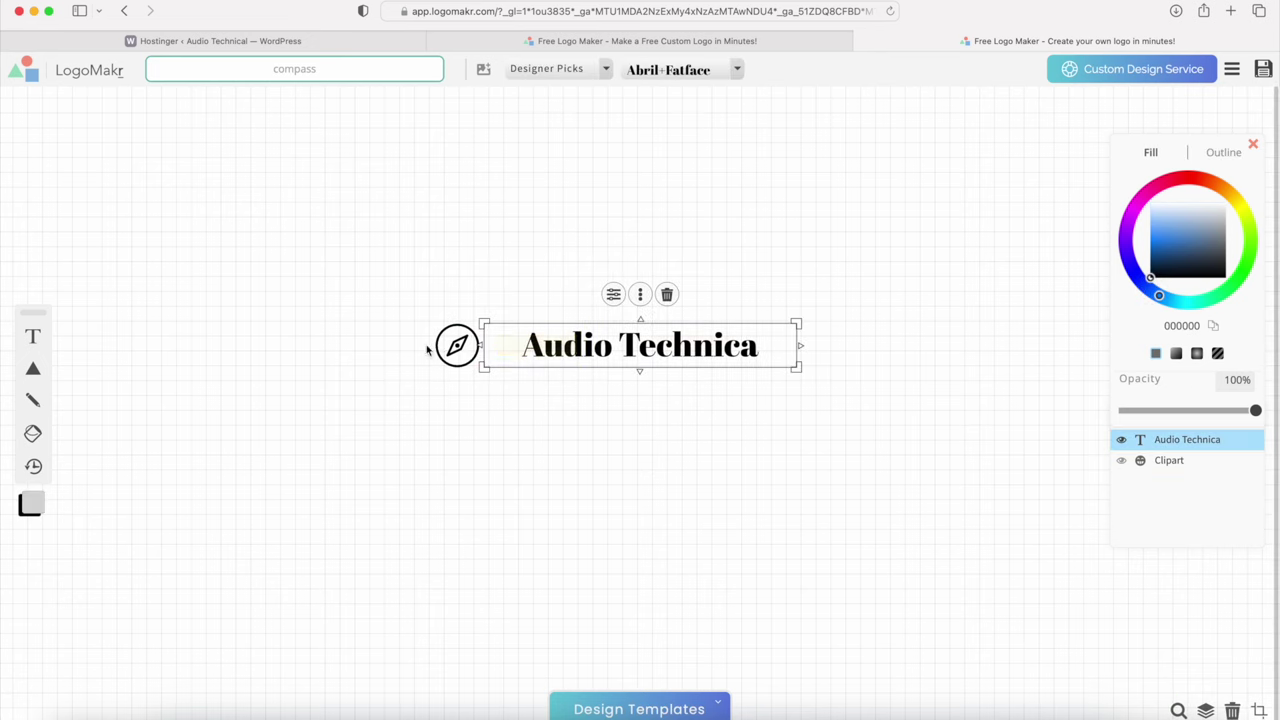
{"action": "left_click", "coordinate": [450, 346]}
{"action": "left_click_drag", "start_coordinate": [425, 375], "coordinate": [490, 361]}
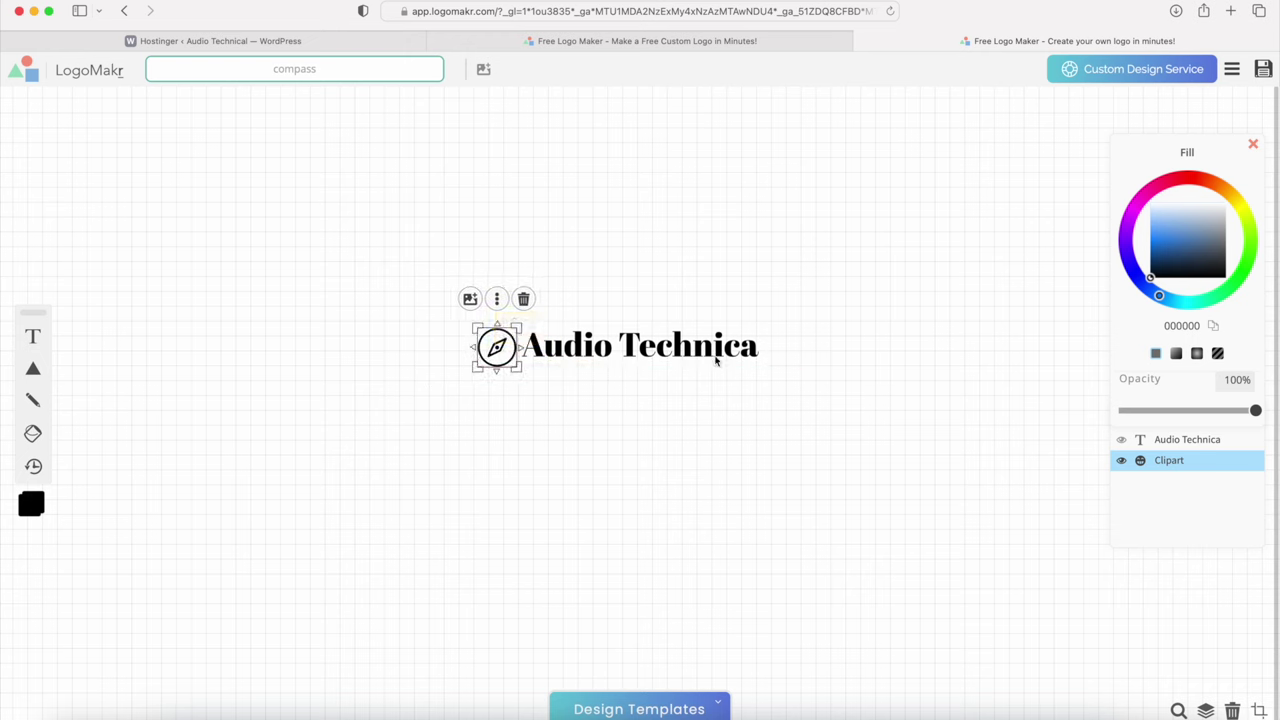
{"action": "left_click", "coordinate": [823, 354]}
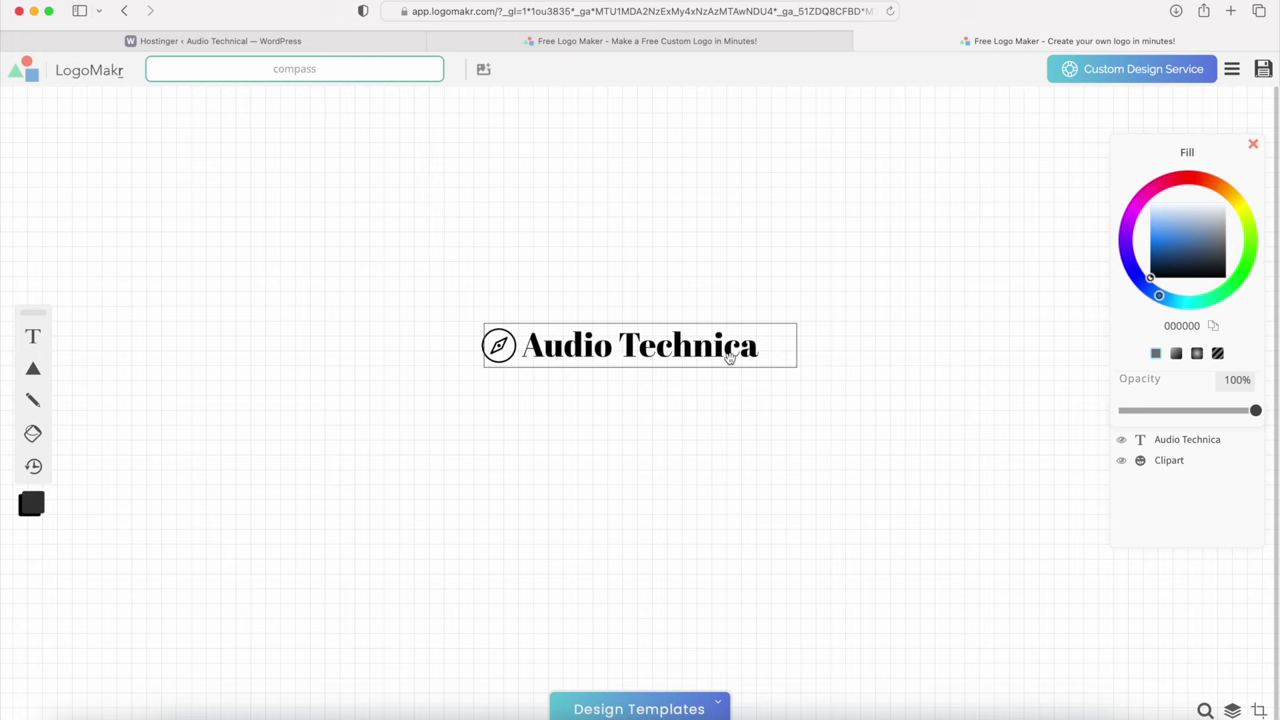
{"action": "left_click", "coordinate": [784, 346]}
{"action": "left_click_drag", "start_coordinate": [801, 346], "coordinate": [718, 347]}
{"action": "left_click", "coordinate": [966, 250]}
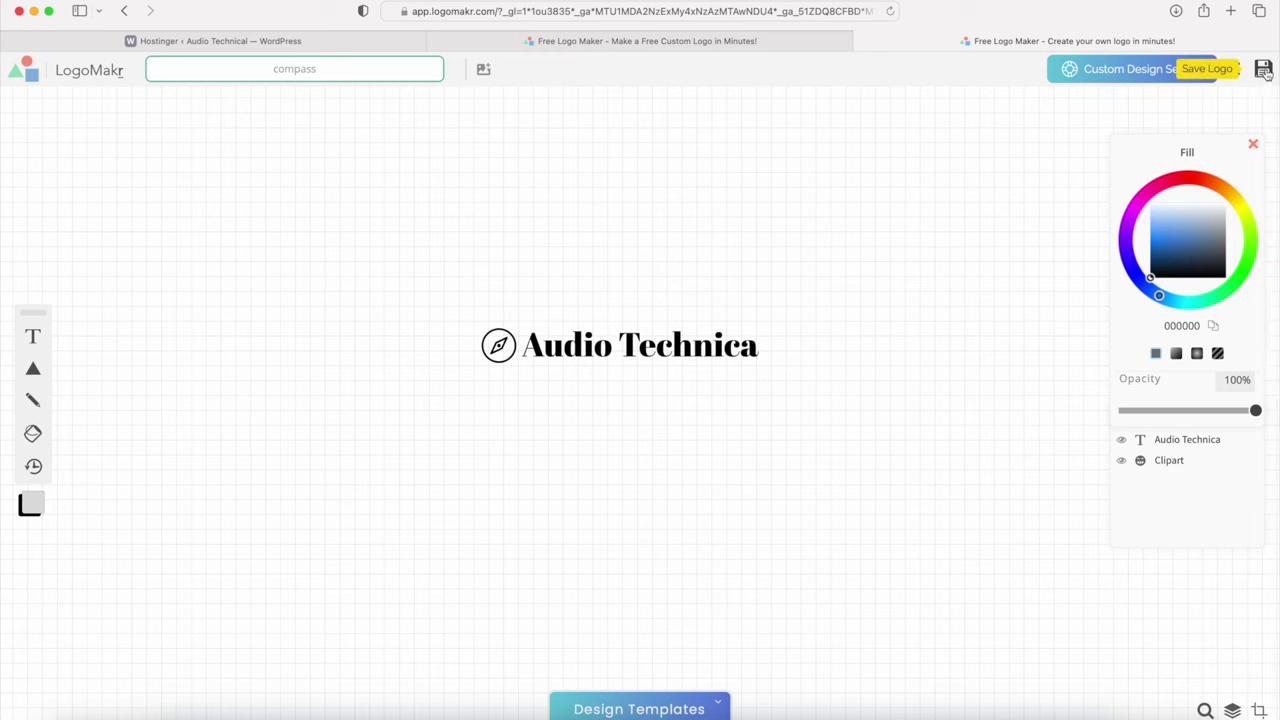
Step: Save the logo and have the free low-resolution PNG sent to the user's e-mail address
{"action": "left_click", "coordinate": [1264, 70]}
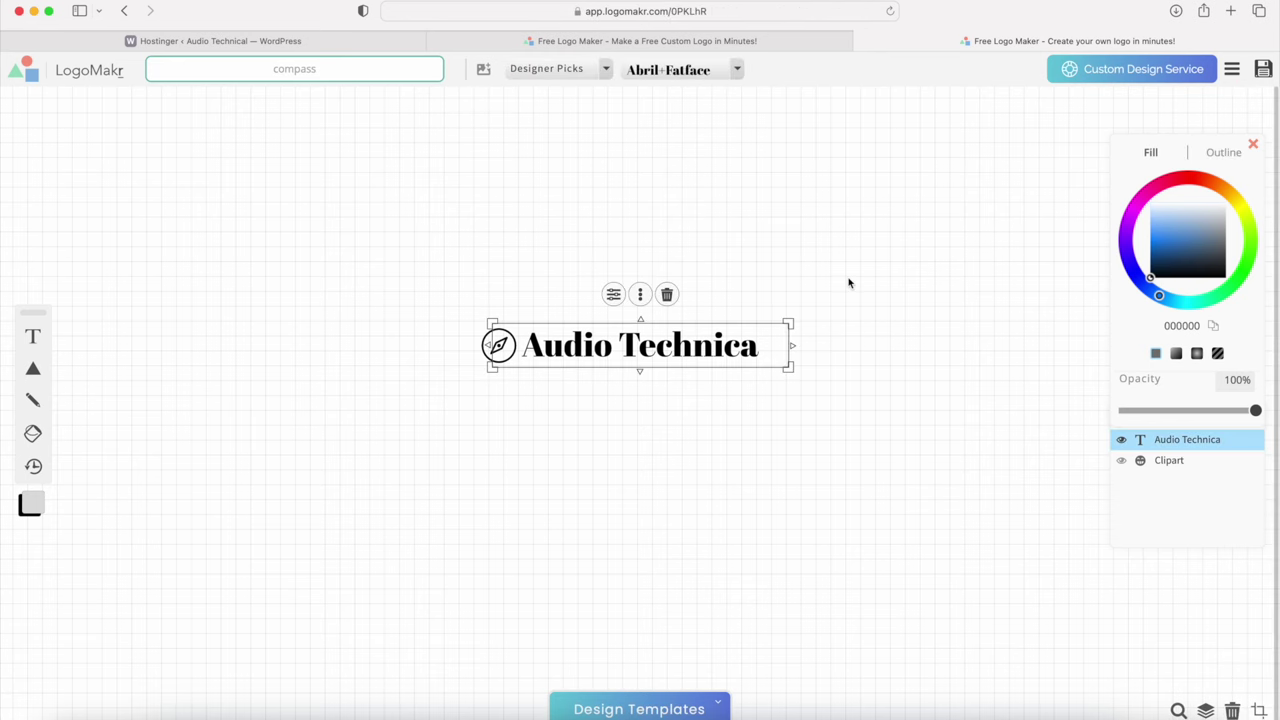
{"action": "left_click", "coordinate": [848, 283]}
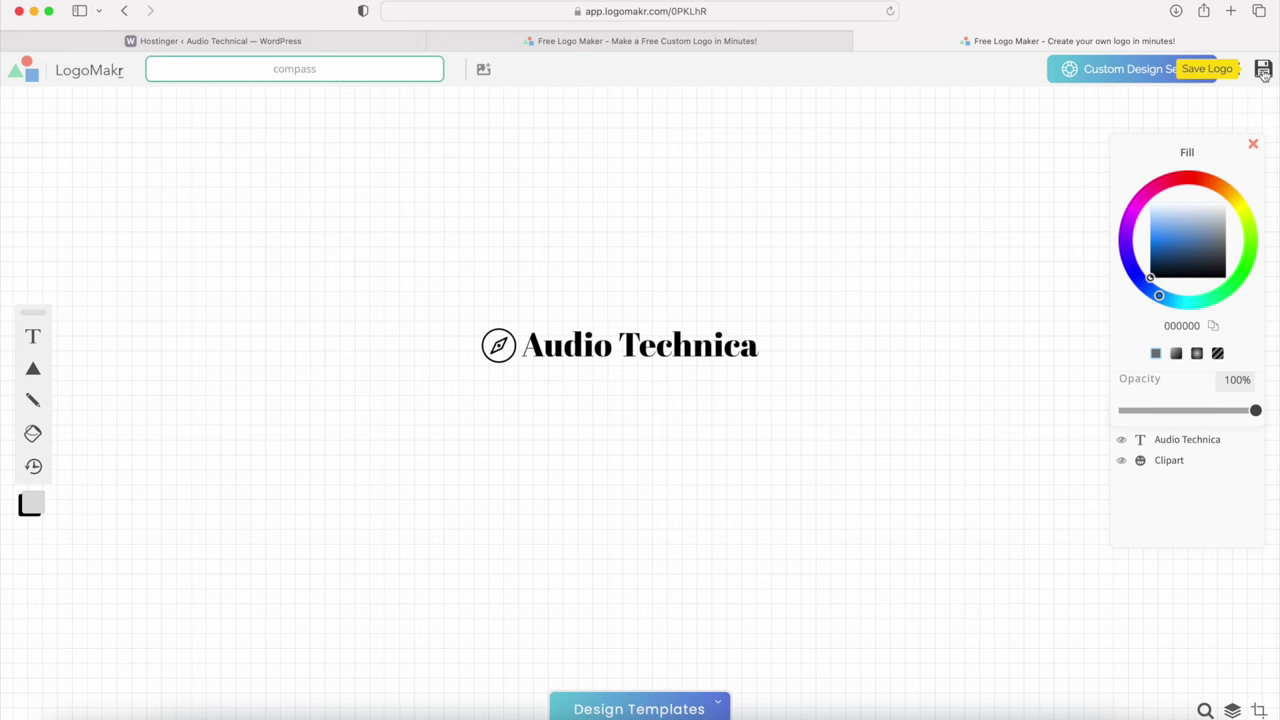
{"action": "left_click", "coordinate": [1264, 70]}
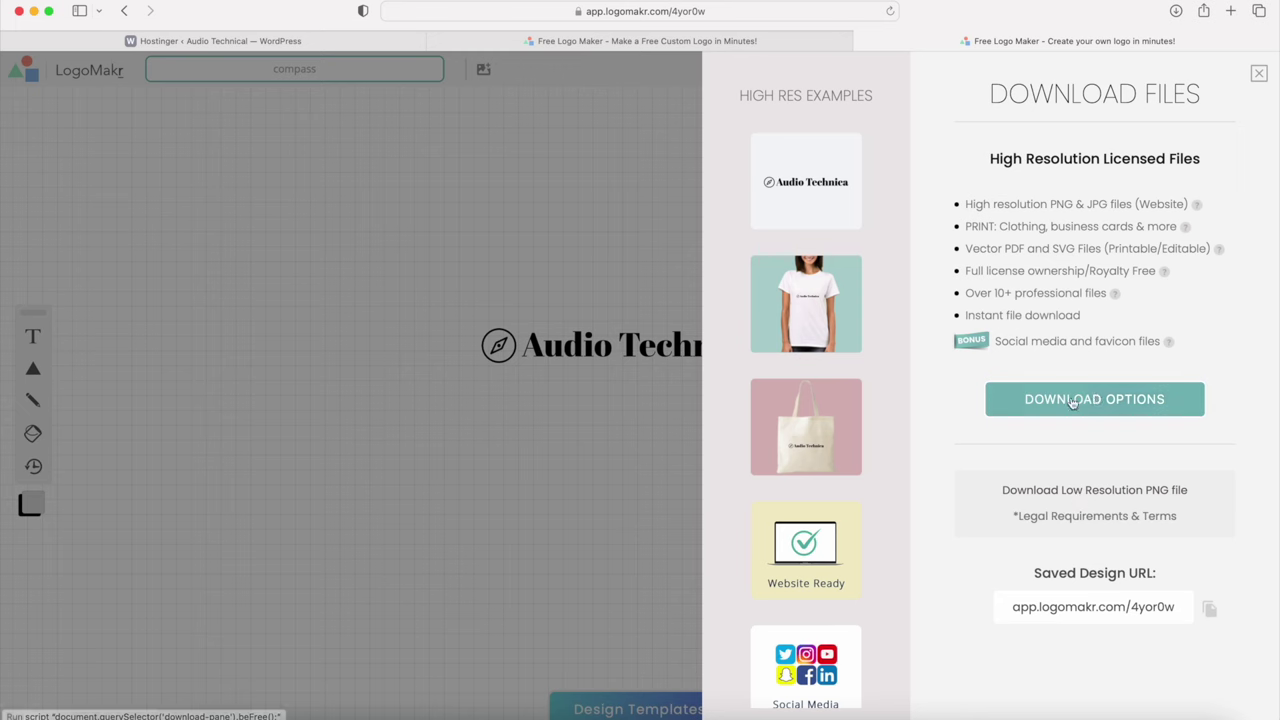
{"action": "left_click", "coordinate": [1072, 494]}
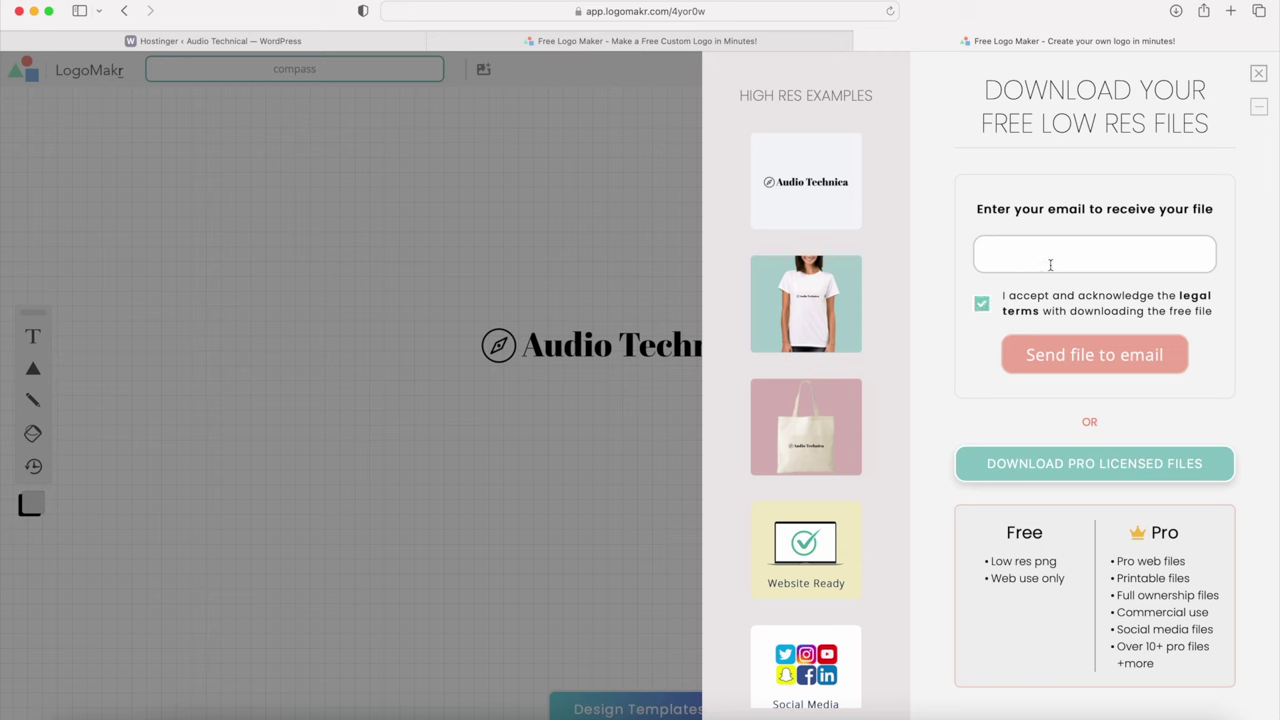
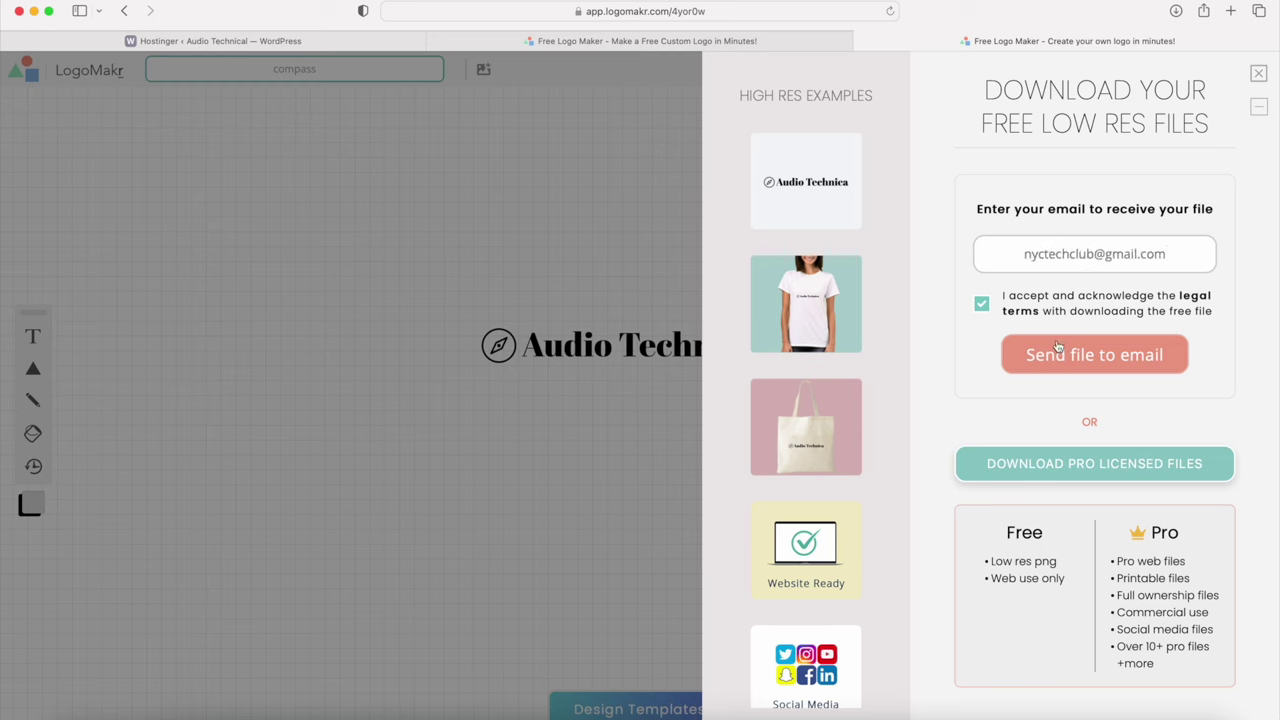
{"action": "left_click", "coordinate": [1090, 362]}
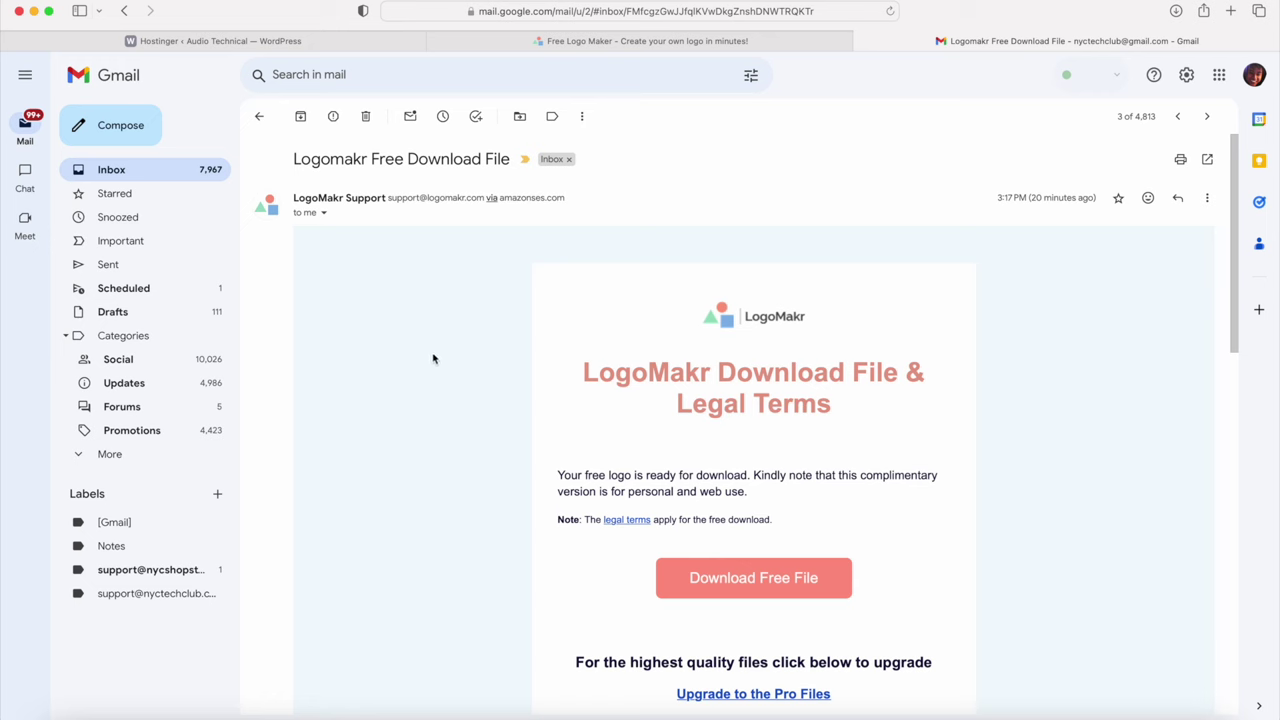
Step: Download 4yor0w-LogoMakr.png from the LogoMakr e-mail and close its preview
{"action": "left_click_drag", "start_coordinate": [291, 163], "coordinate": [505, 163]}
{"action": "left_click", "coordinate": [482, 428]}
{"action": "left_click", "coordinate": [748, 580]}
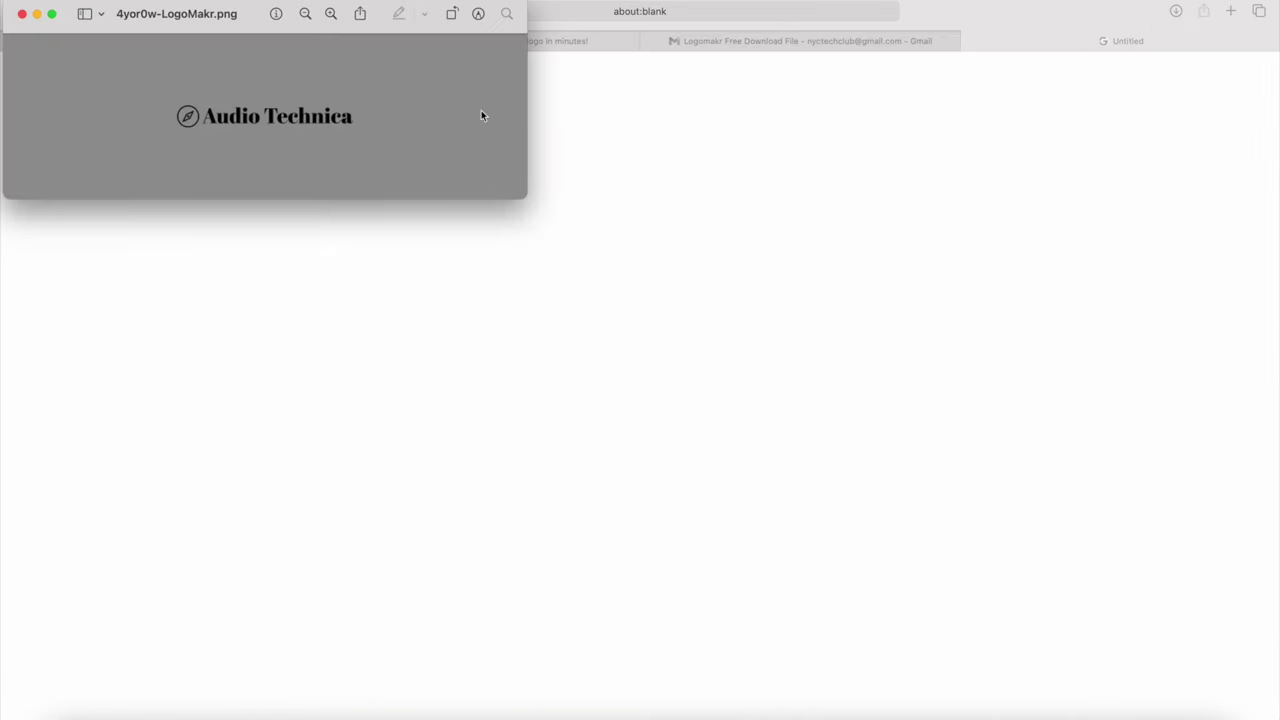
{"action": "left_click", "coordinate": [22, 14]}
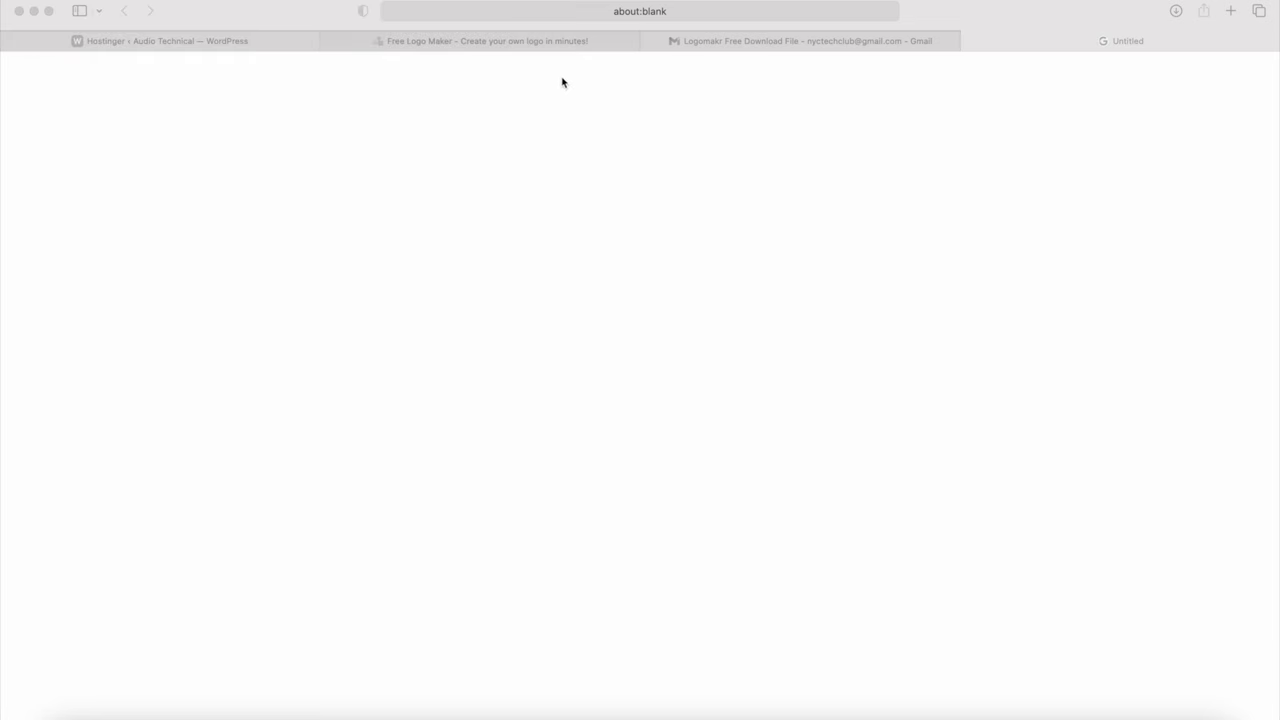
Step: Close the Gmail, blank and LogoMakr tabs to return to the WordPress admin
{"action": "left_click", "coordinate": [650, 41]}
{"action": "left_click", "coordinate": [651, 41]}
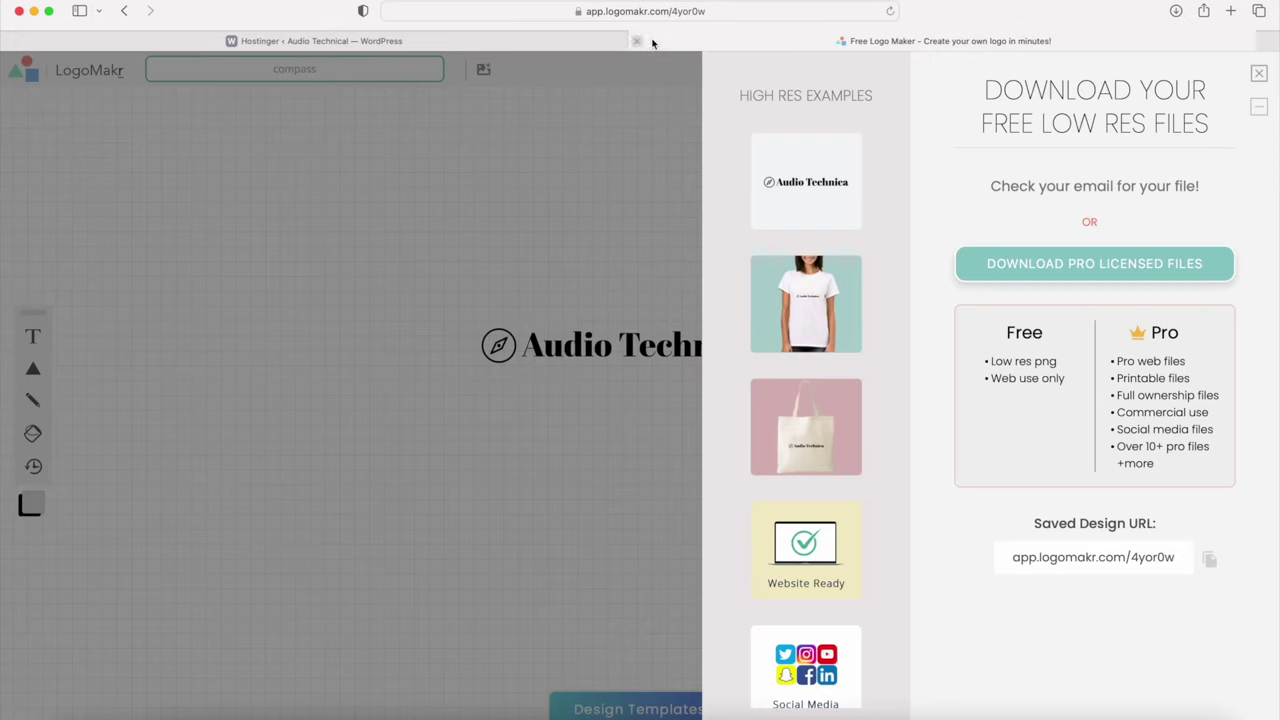
{"action": "left_click", "coordinate": [648, 41]}
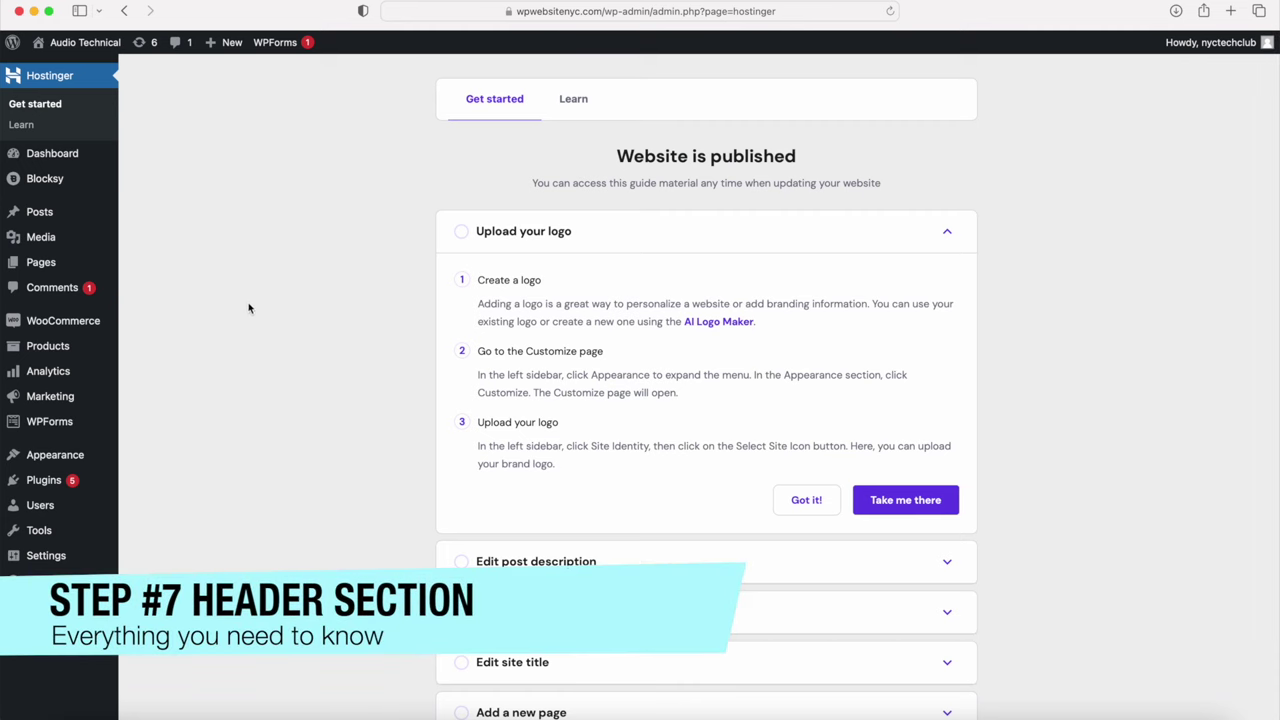
Step: Open the Customizer's Header builder and view the Logo element's settings at 35 px height
{"action": "mouse_move", "coordinate": [70, 457]}
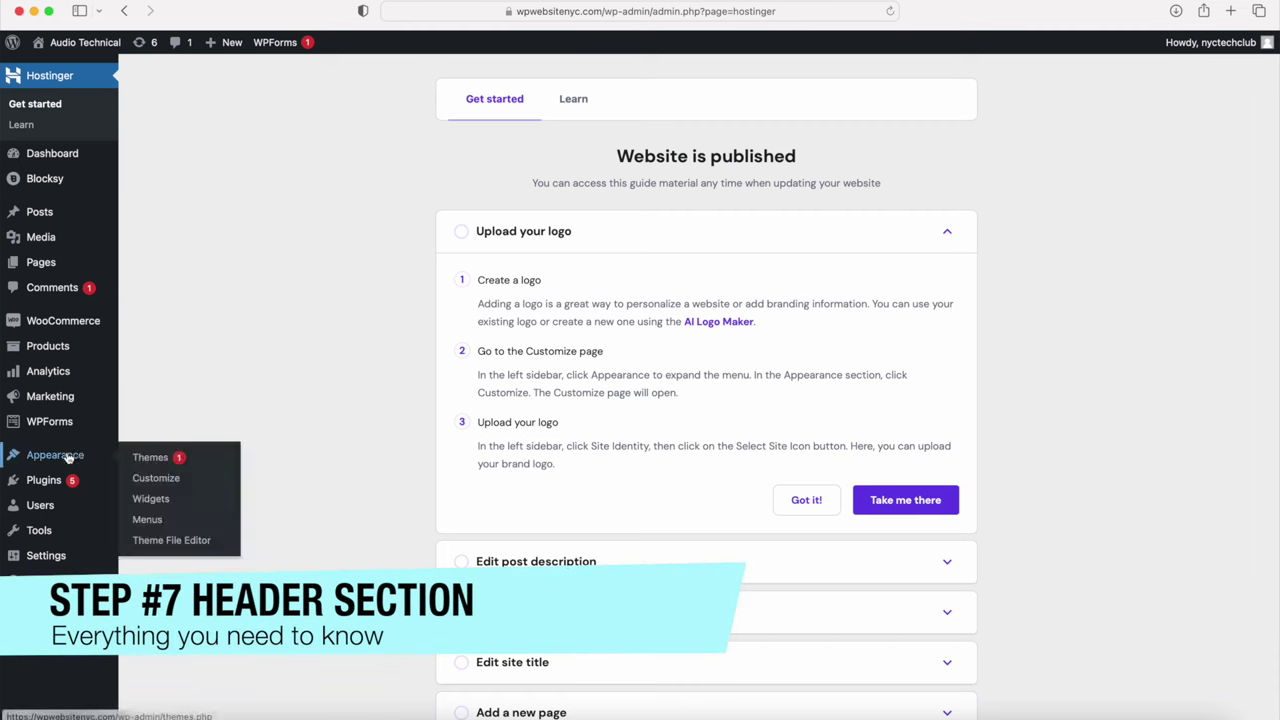
{"action": "left_click", "coordinate": [158, 480]}
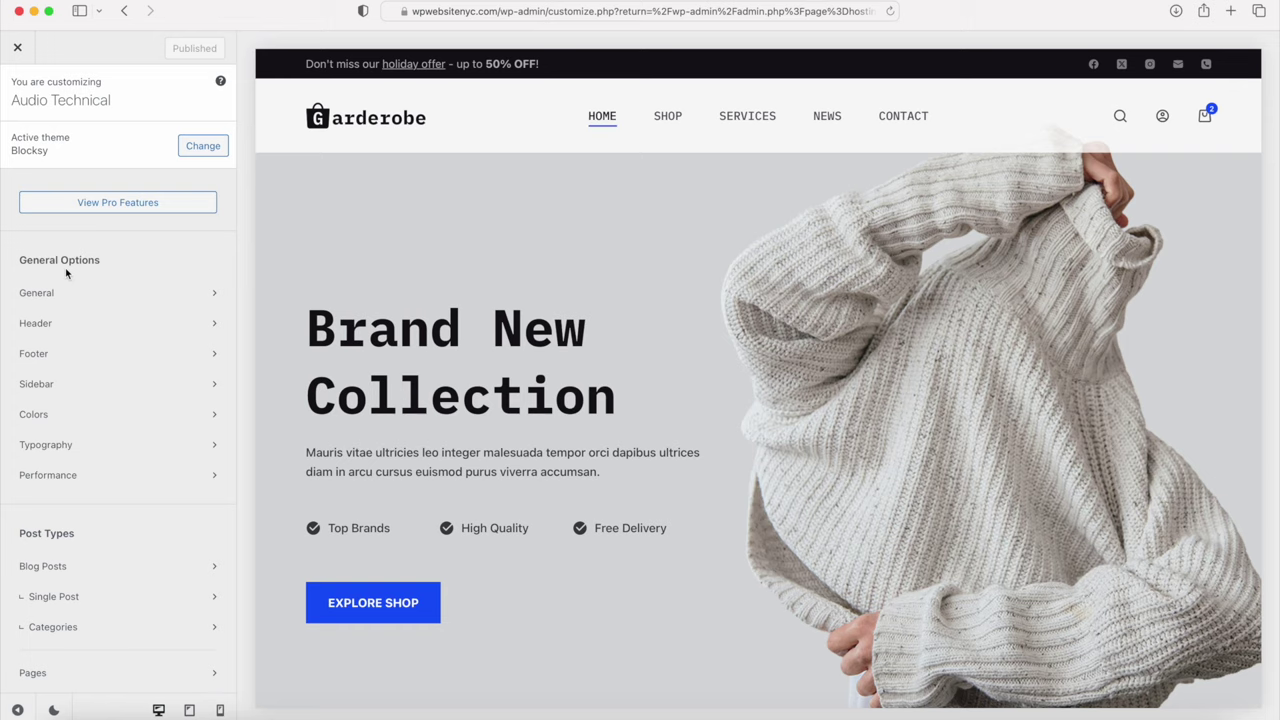
{"action": "left_click", "coordinate": [49, 325]}
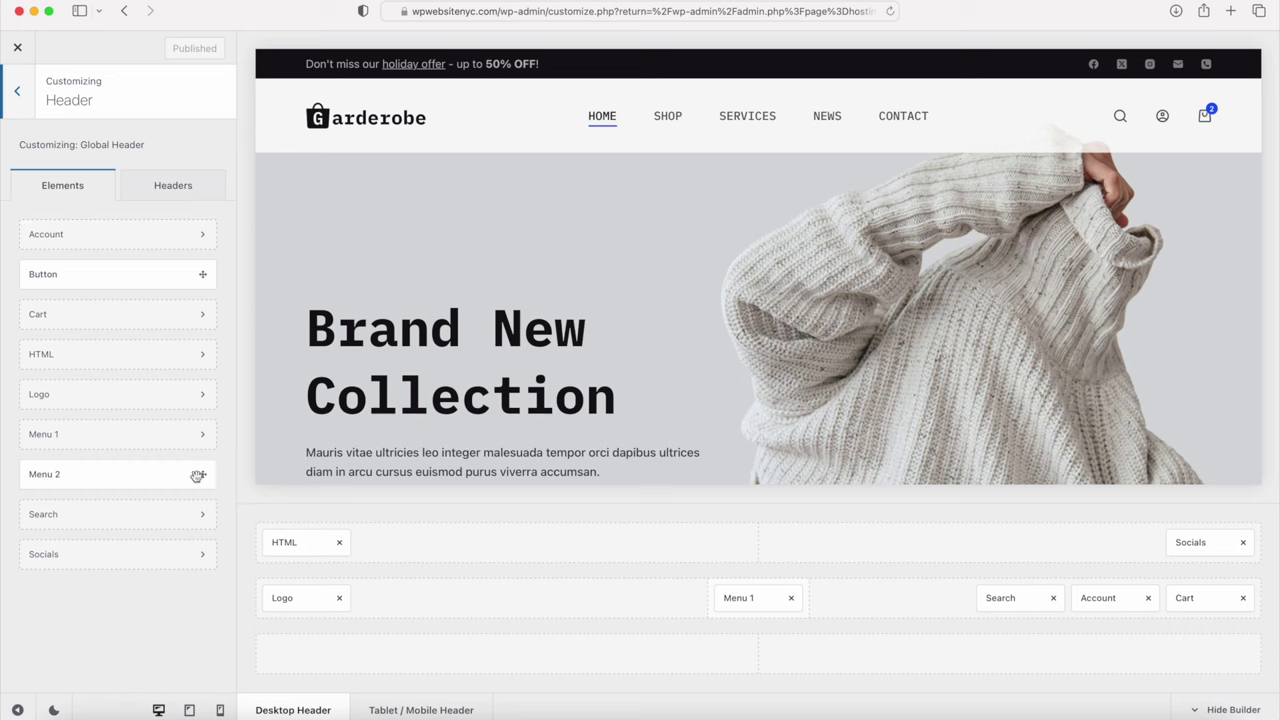
{"action": "left_click_drag", "start_coordinate": [305, 605], "coordinate": [304, 602]}
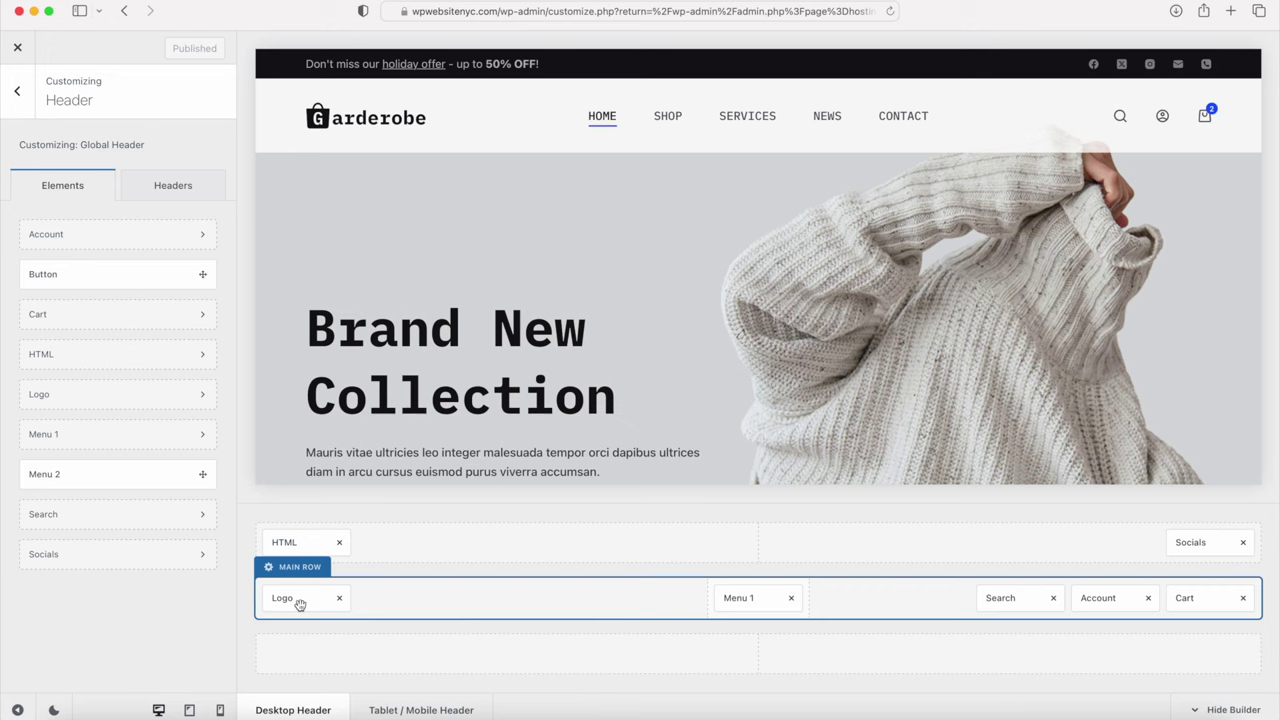
{"action": "left_click", "coordinate": [300, 604]}
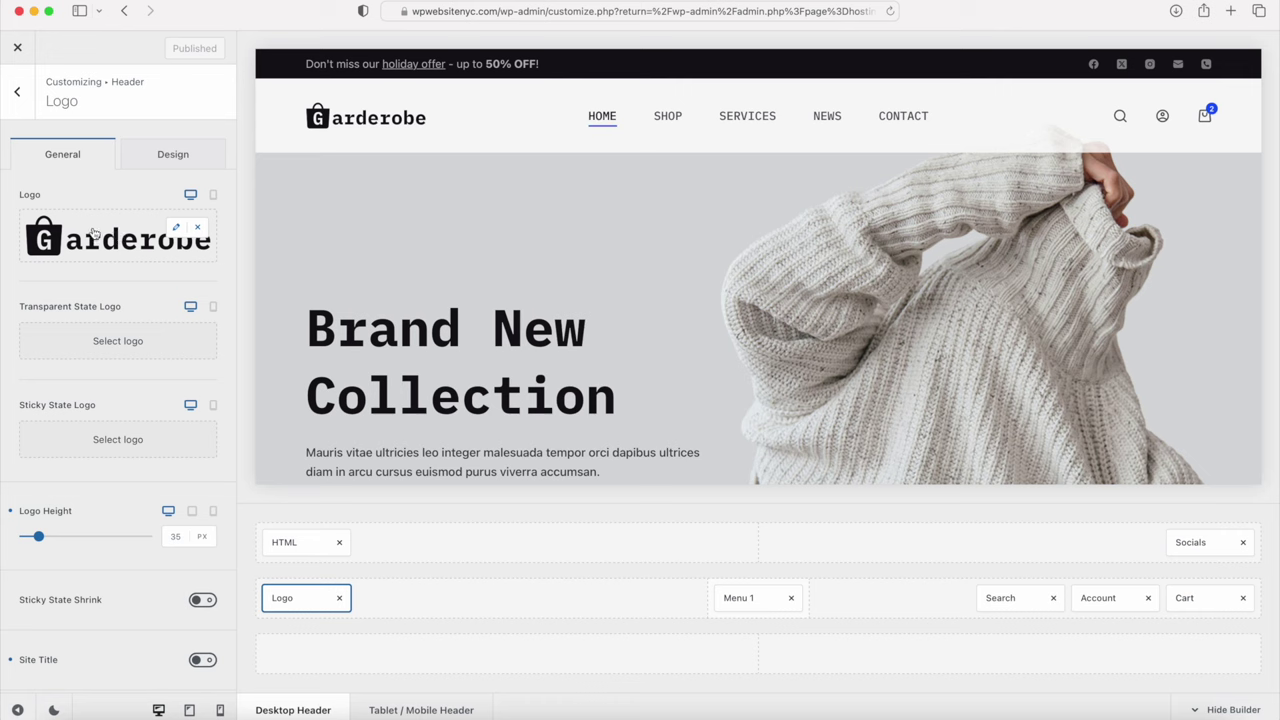
{"action": "scroll", "coordinate": [89, 546], "scroll_direction": "down", "scroll_amount": 5}
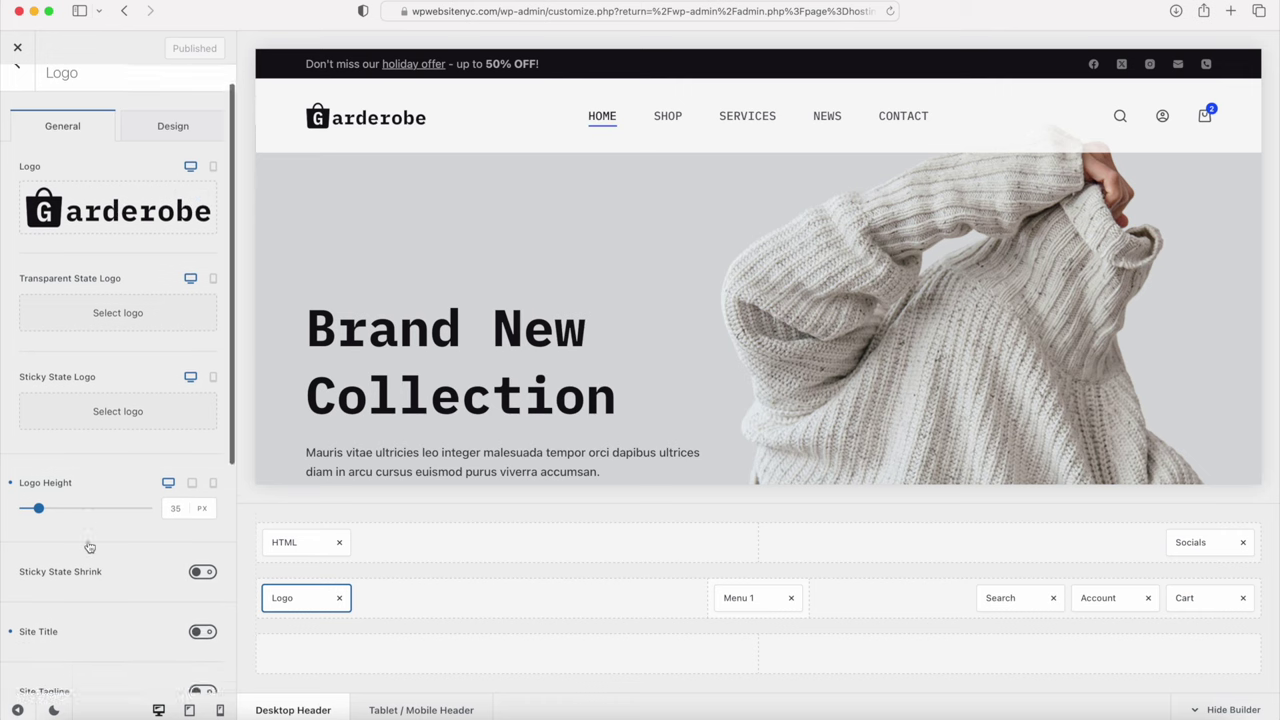
{"action": "scroll", "coordinate": [83, 463], "scroll_direction": "up", "scroll_amount": 5}
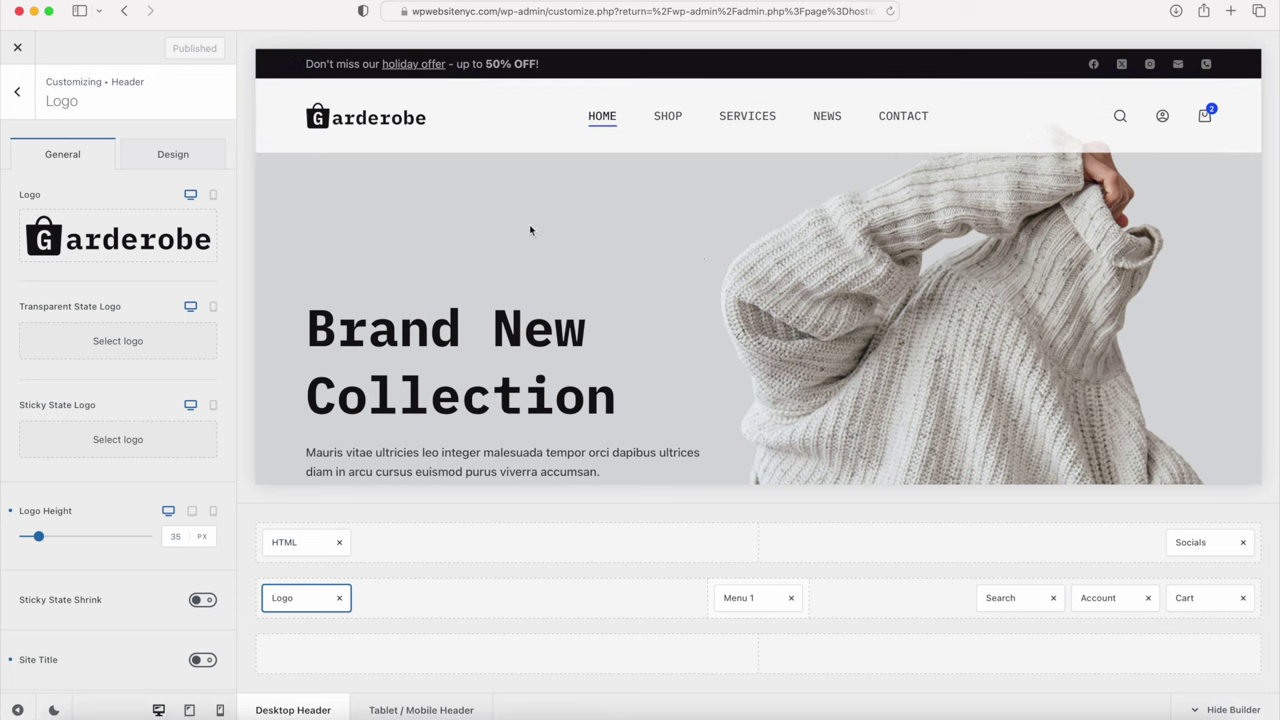
Step: Go back to the Header builder and remove HTML and Socials from the top row
{"action": "left_click", "coordinate": [24, 103]}
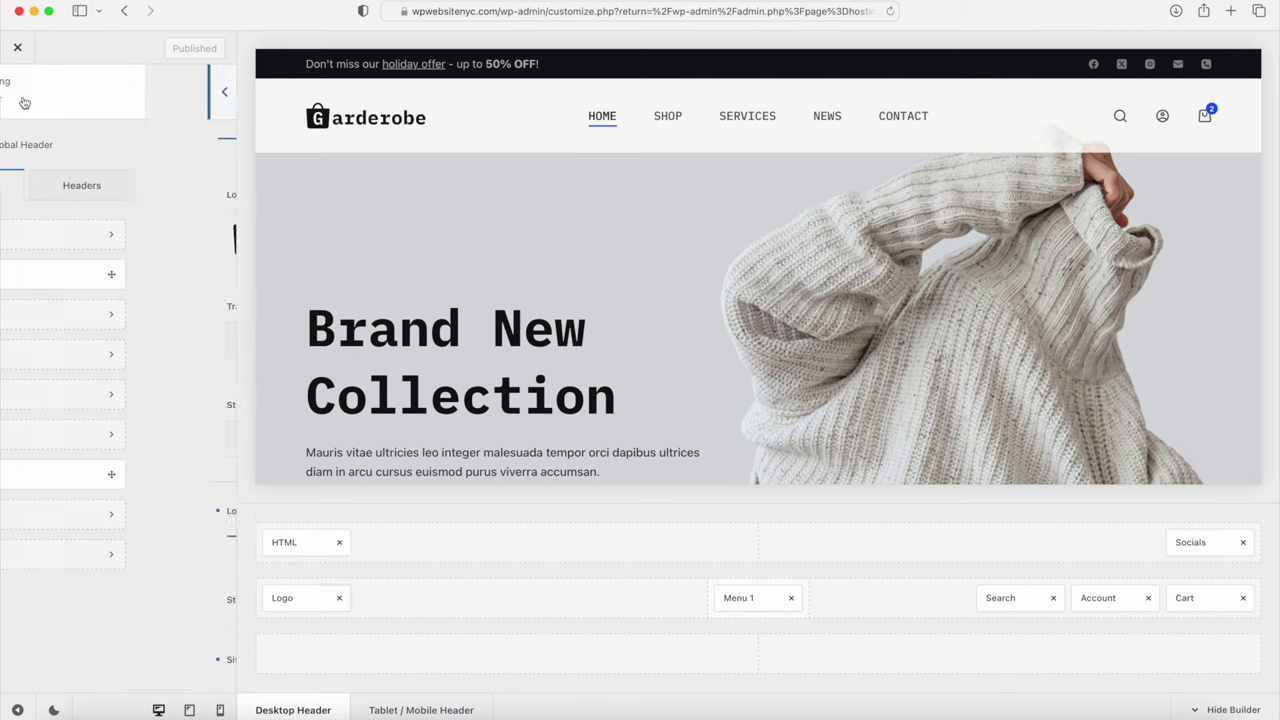
{"action": "left_click", "coordinate": [22, 92]}
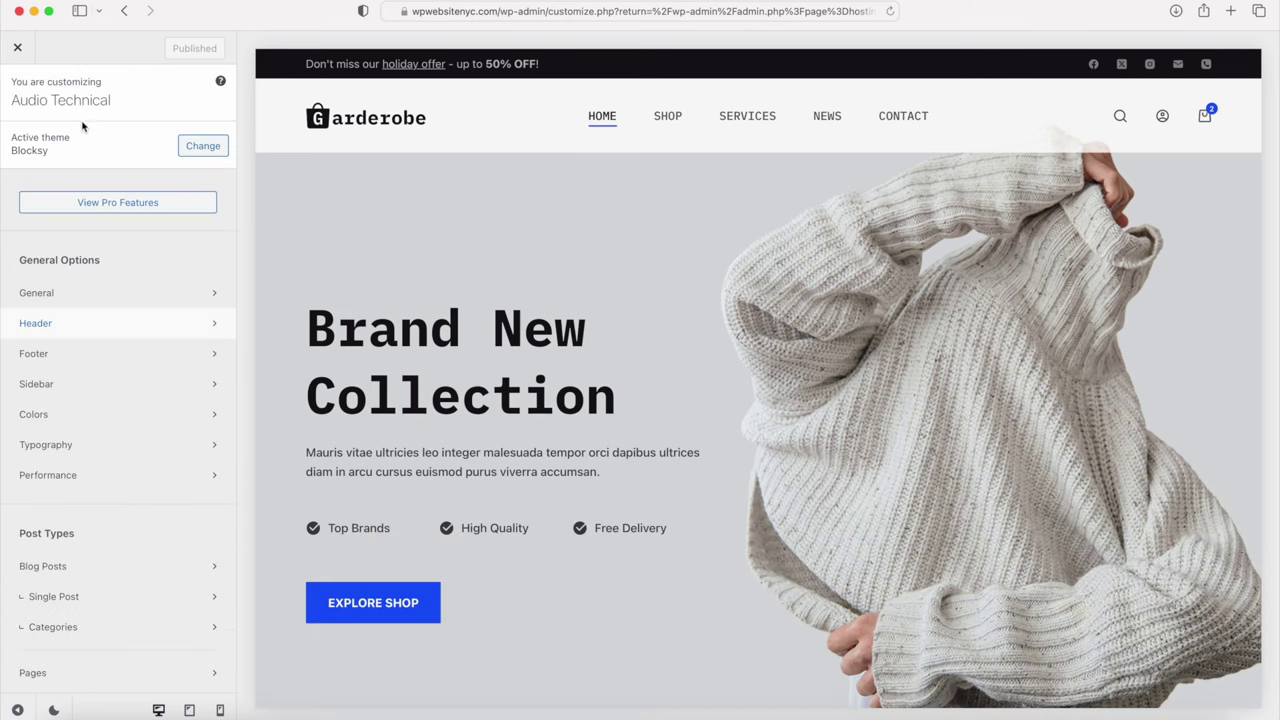
{"action": "left_click", "coordinate": [59, 332]}
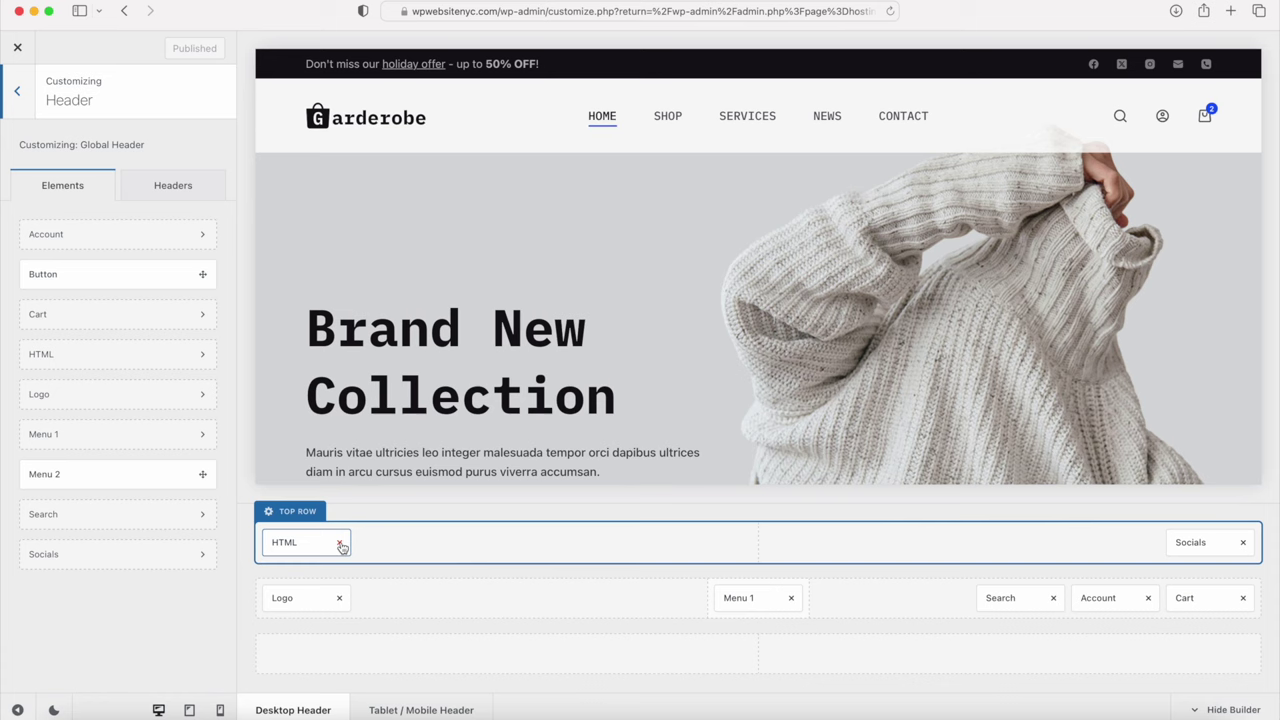
{"action": "left_click", "coordinate": [339, 543]}
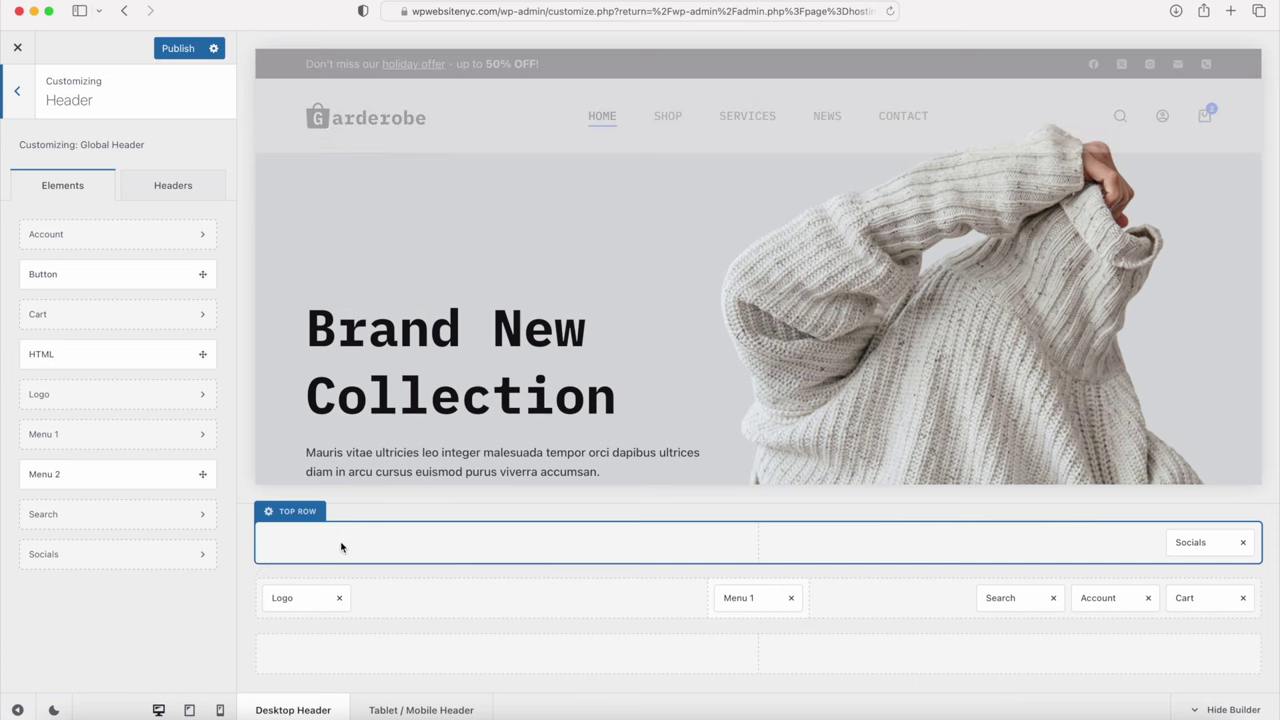
{"action": "left_click", "coordinate": [1244, 543]}
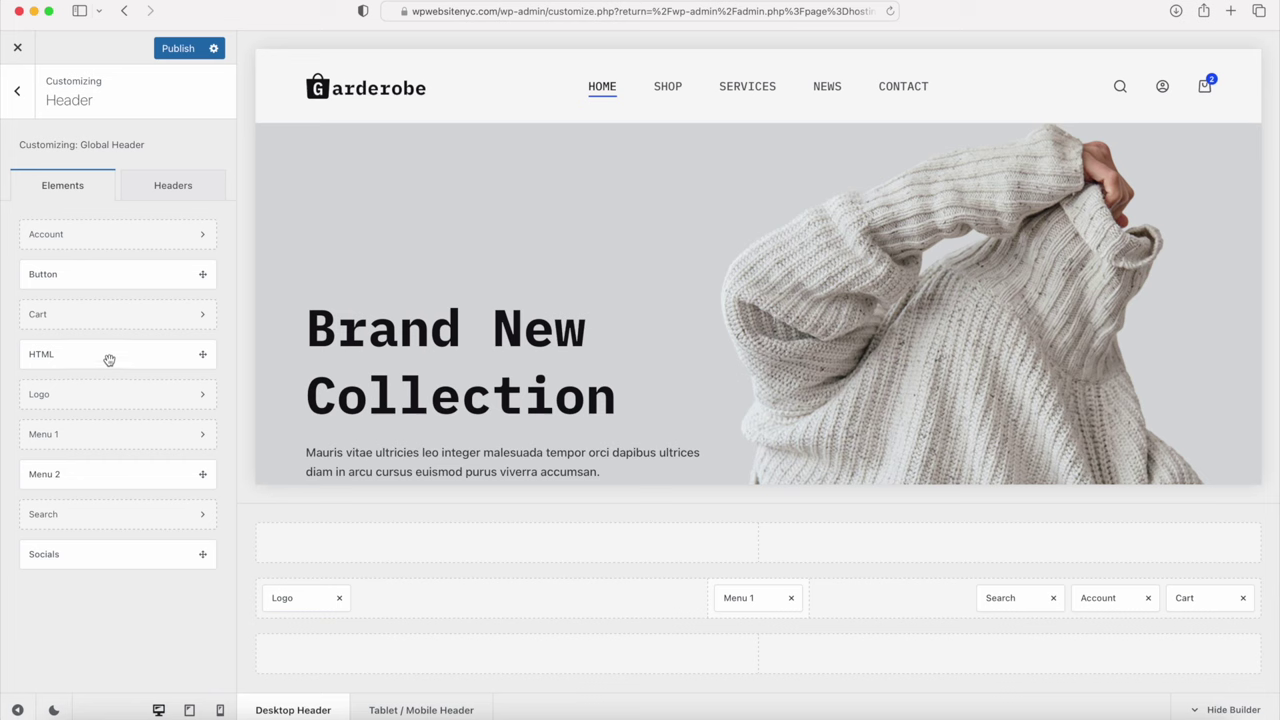
Step: Drag HTML and Socials back into the top row and publish the header
{"action": "left_click_drag", "start_coordinate": [97, 348], "coordinate": [303, 547]}
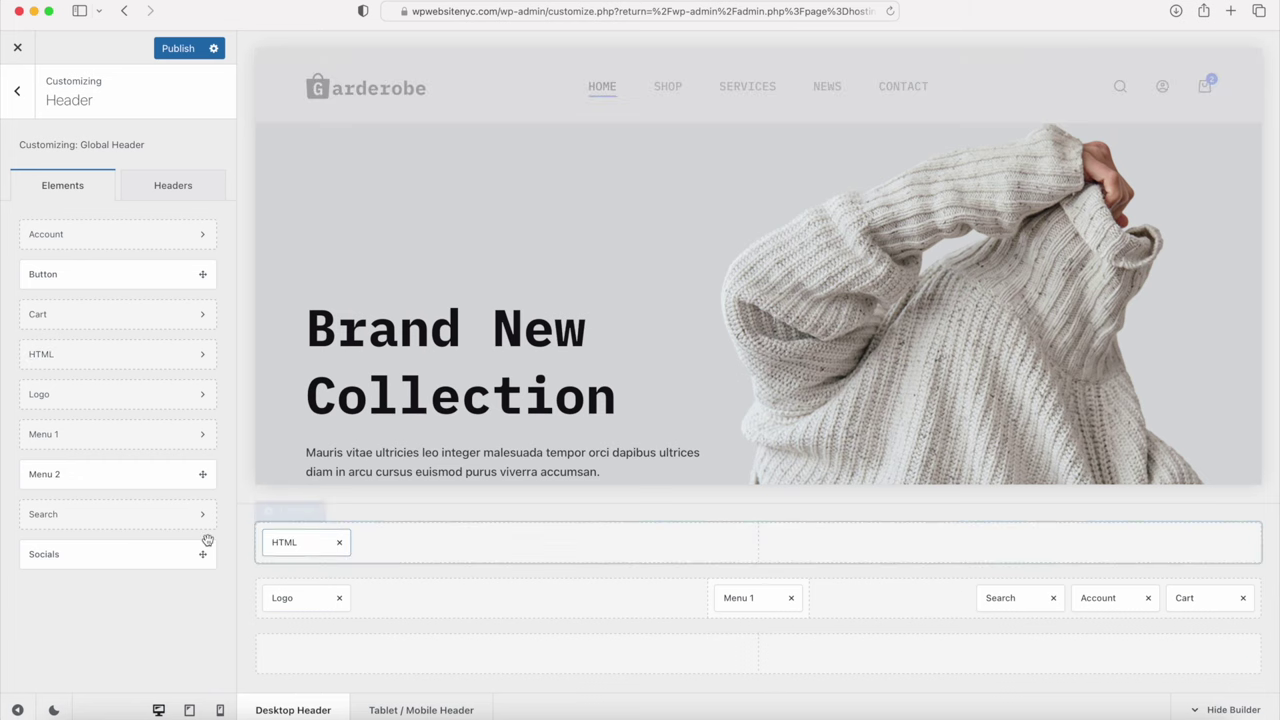
{"action": "left_click_drag", "start_coordinate": [105, 555], "coordinate": [1089, 551]}
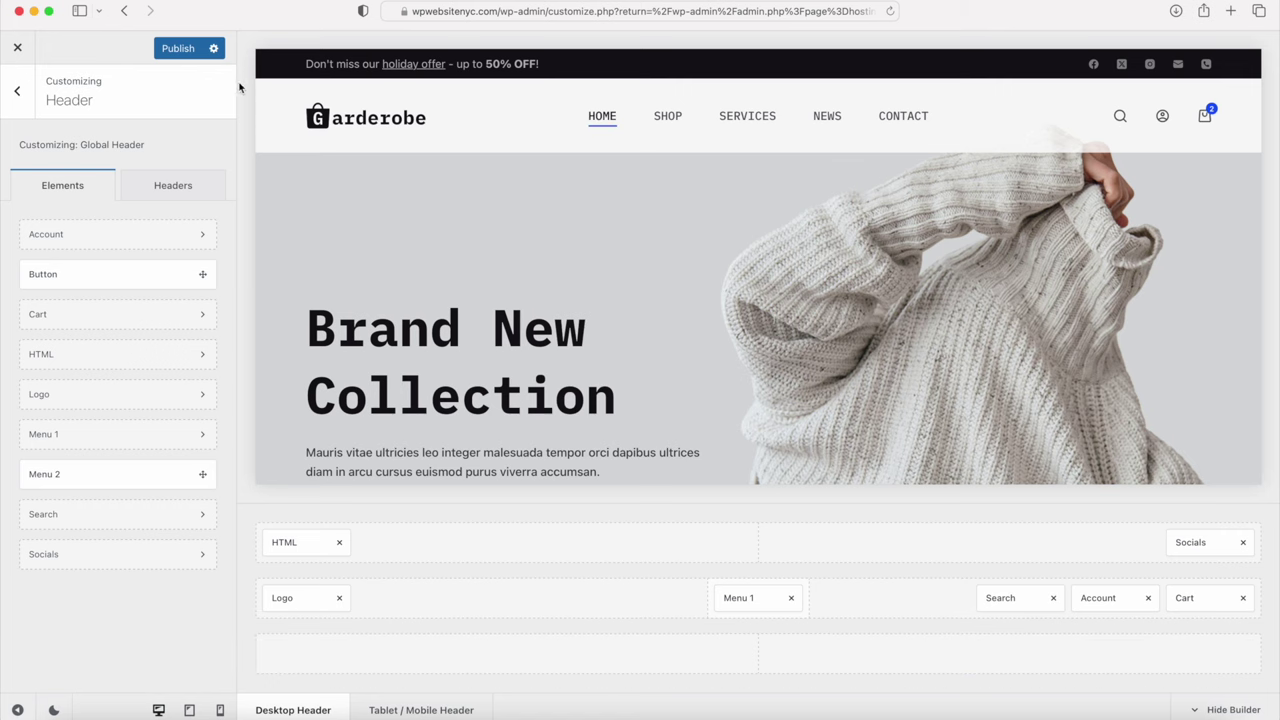
{"action": "left_click", "coordinate": [177, 48]}
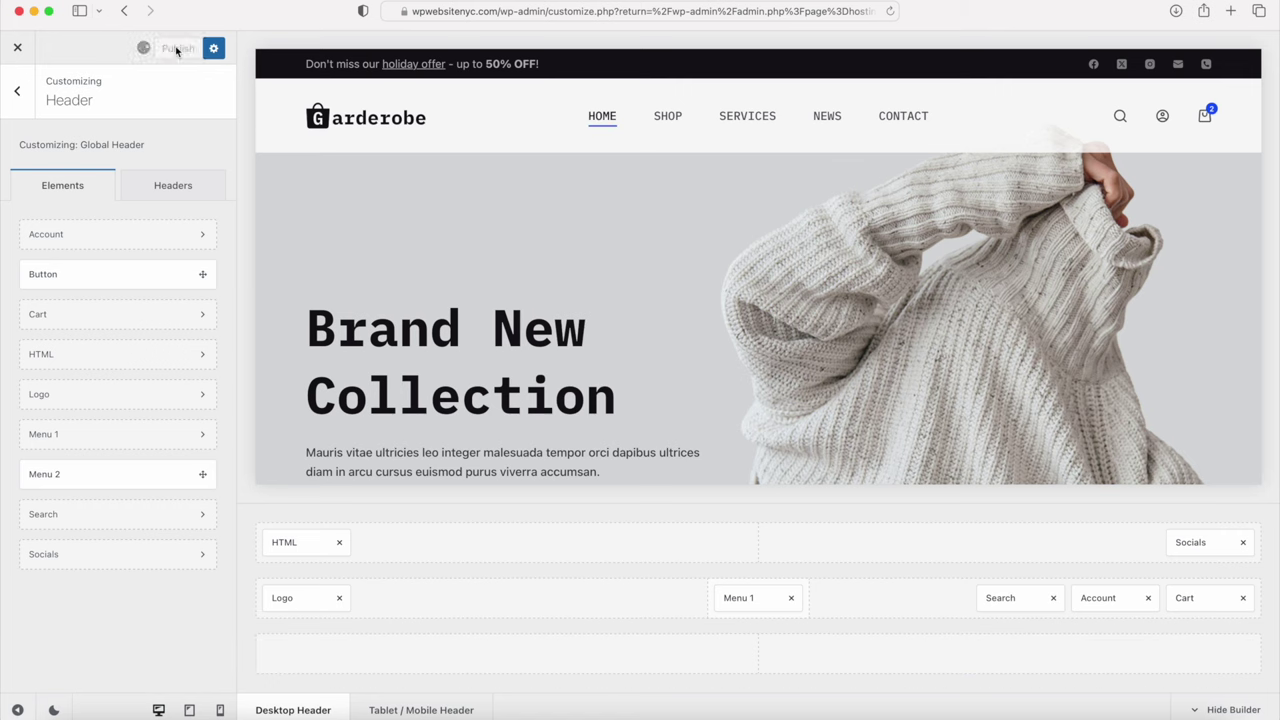
Step: Check Menu 1's menu choices, keep Default, and close the Customizer
{"action": "left_click", "coordinate": [749, 603]}
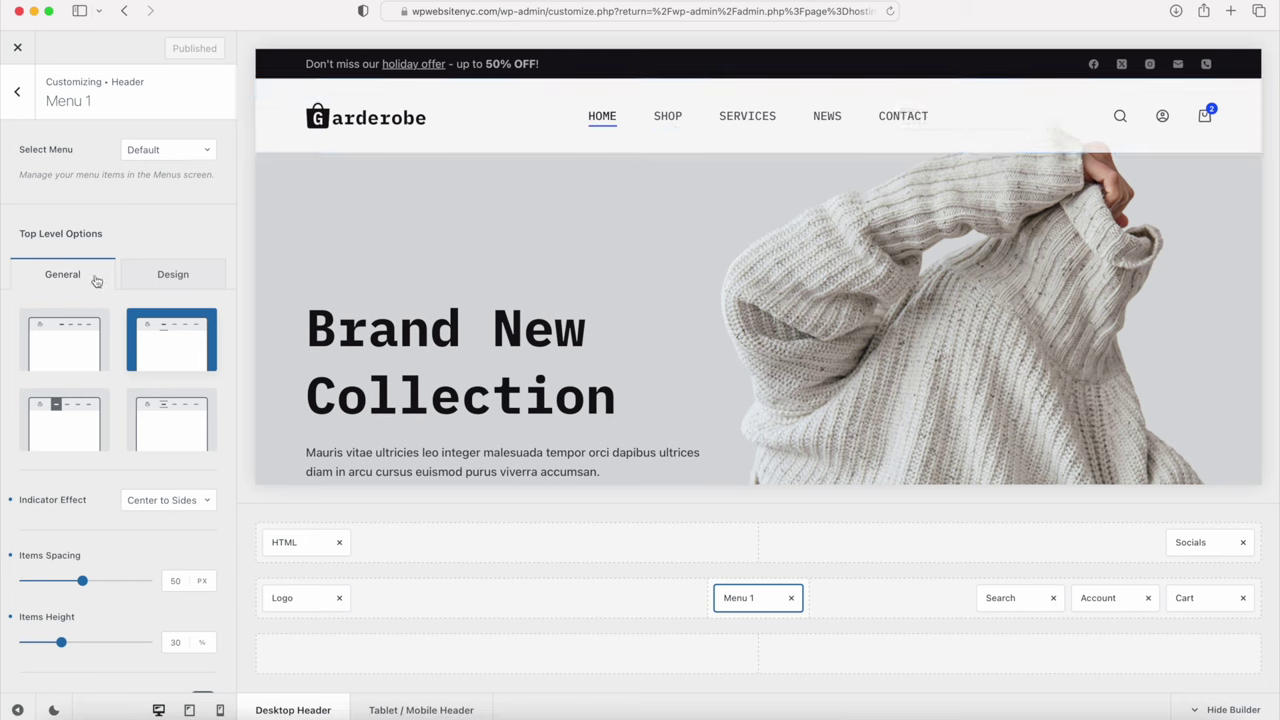
{"action": "left_click", "coordinate": [166, 150]}
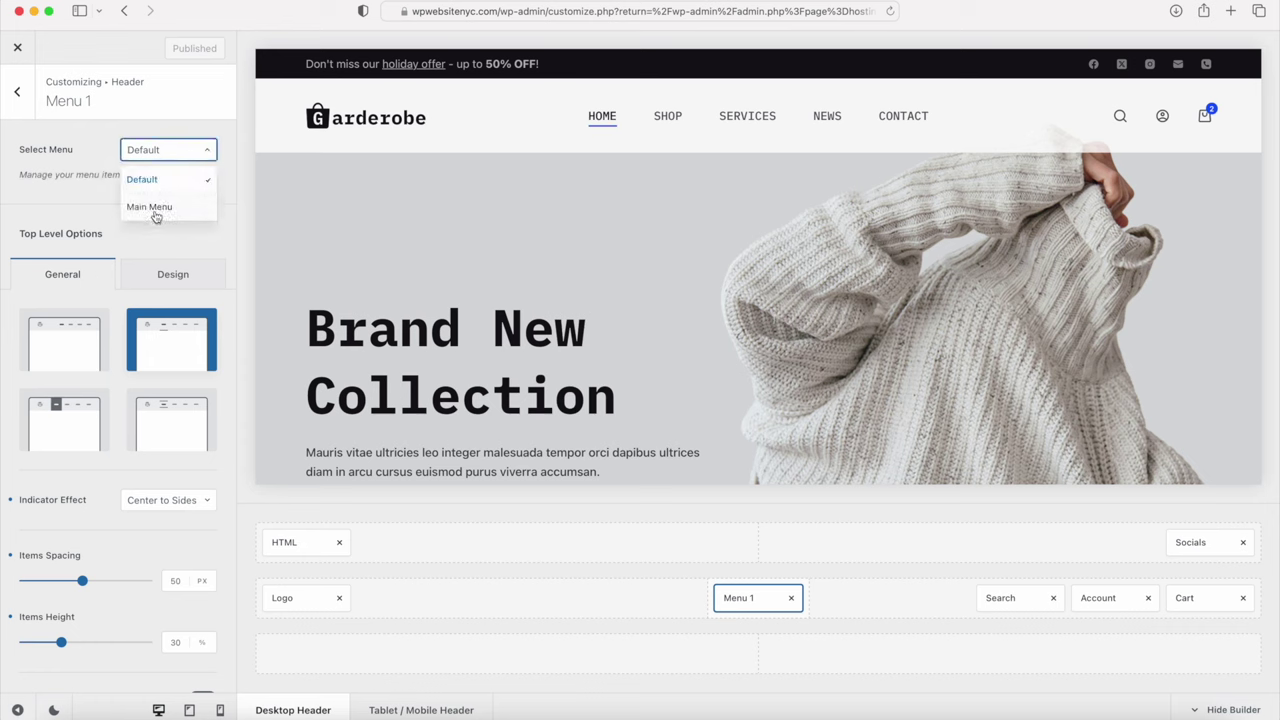
{"action": "left_click", "coordinate": [197, 48]}
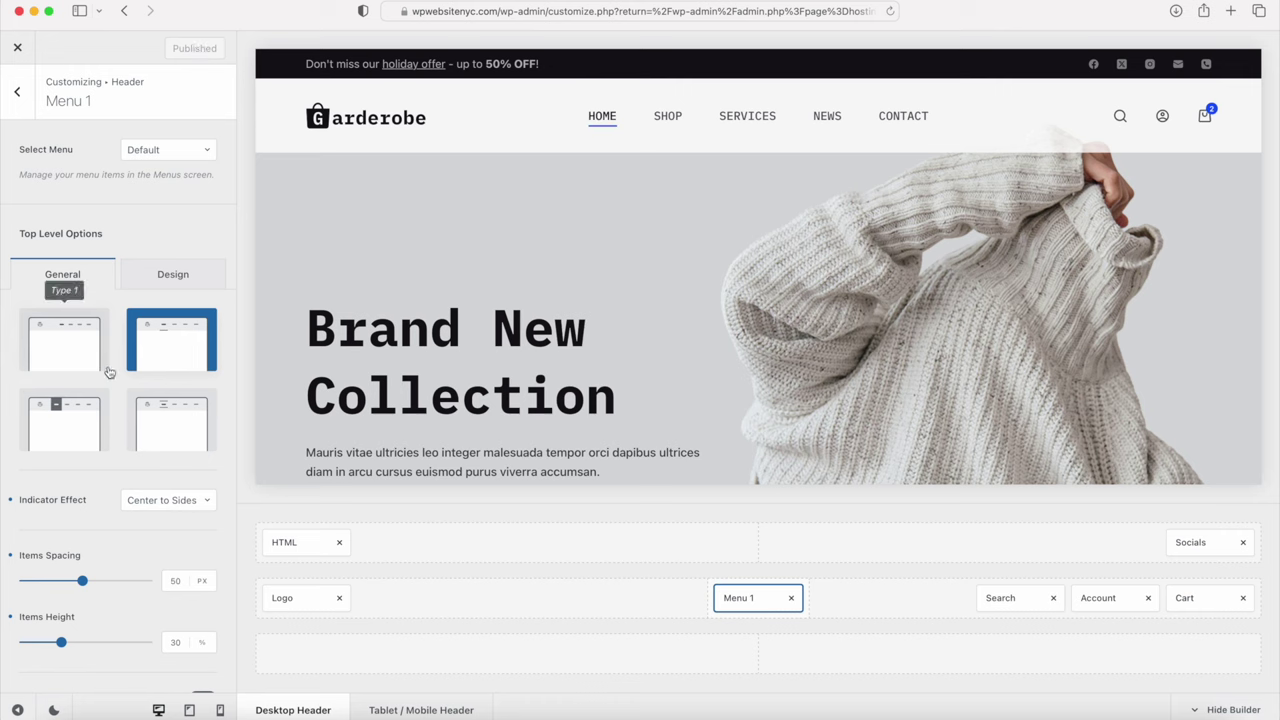
{"action": "left_click", "coordinate": [19, 49]}
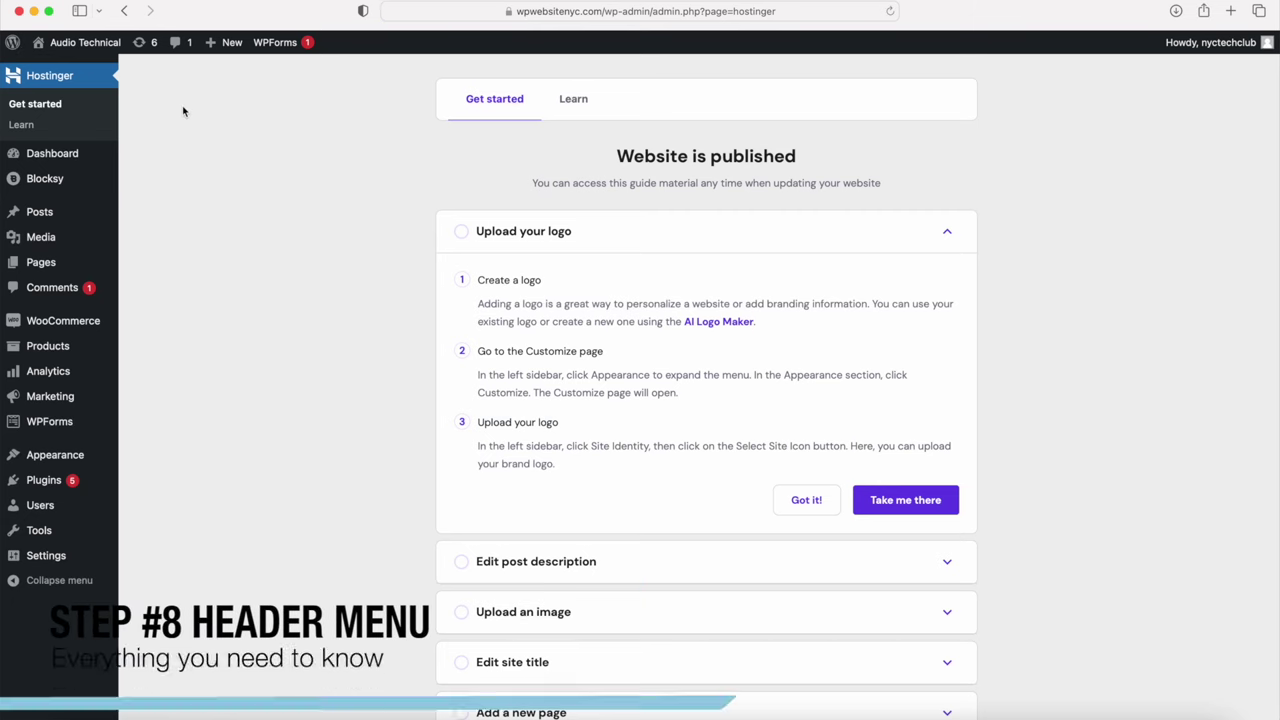
Step: Open Appearance > Menus and review Main Menu and its invalid items warning
{"action": "mouse_move", "coordinate": [51, 458]}
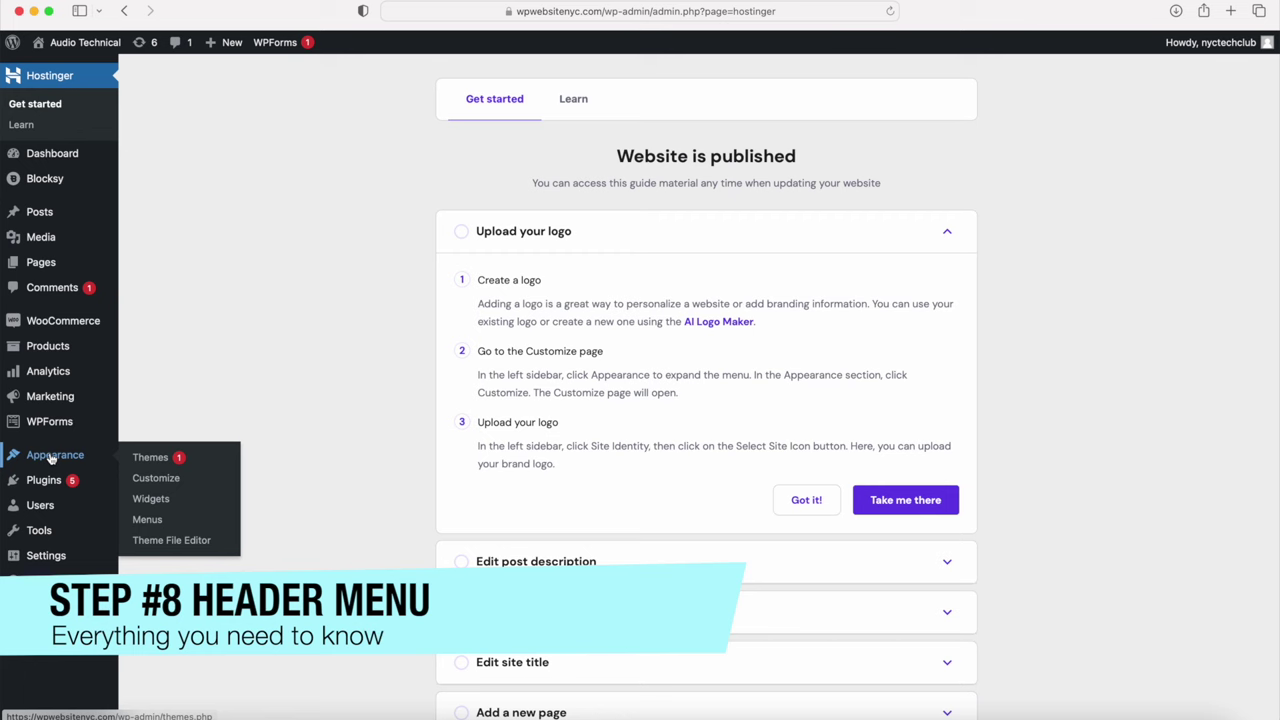
{"action": "left_click", "coordinate": [148, 520]}
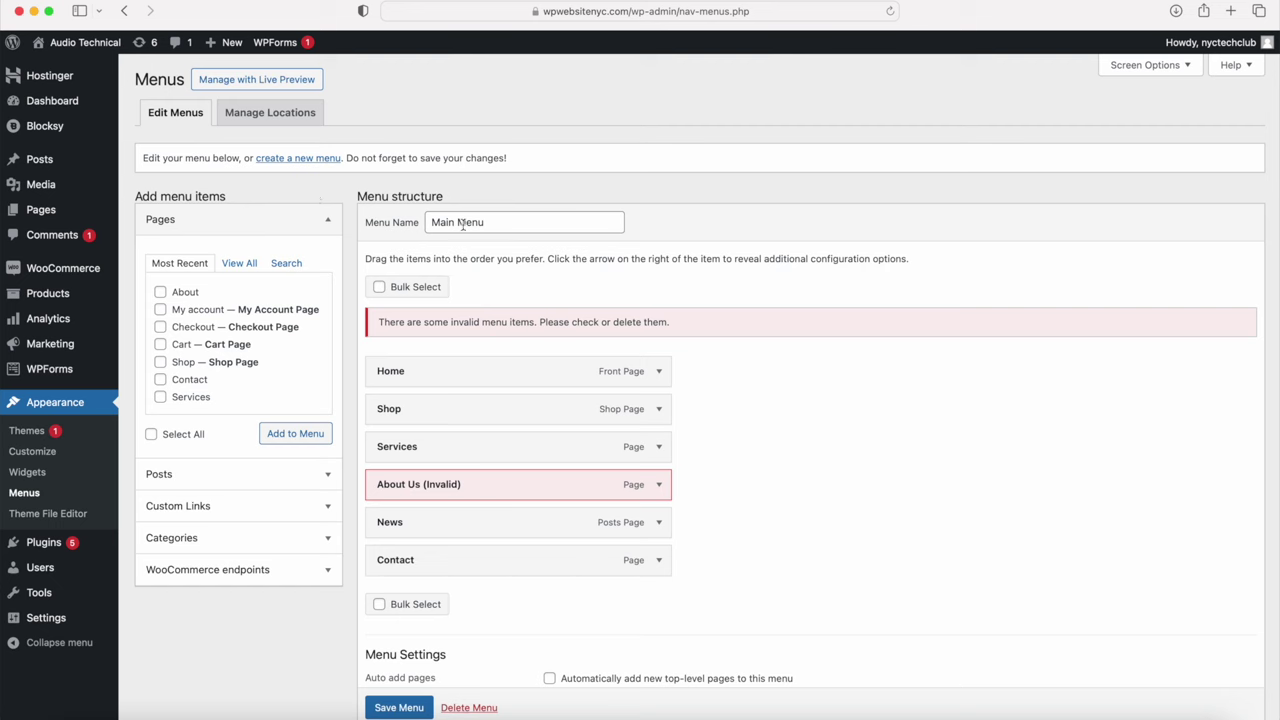
{"action": "left_click_drag", "start_coordinate": [500, 222], "coordinate": [412, 224]}
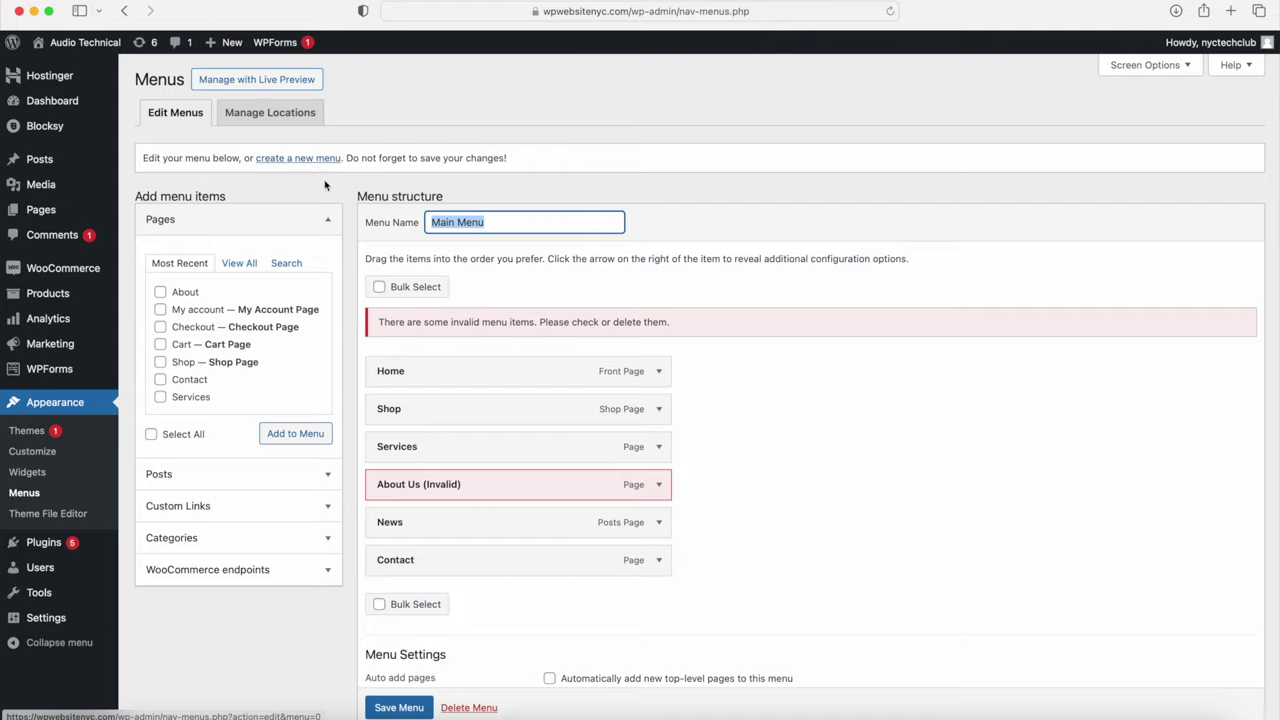
{"action": "scroll", "coordinate": [417, 250], "scroll_direction": "down", "scroll_amount": 3}
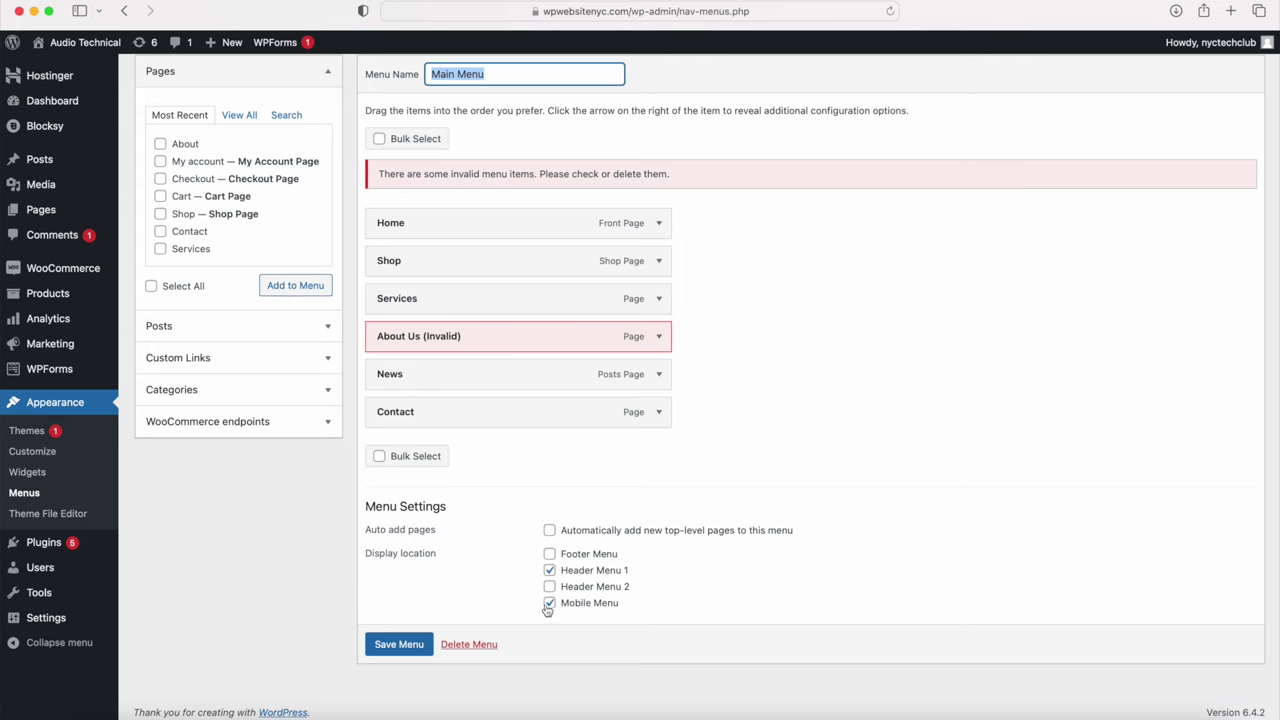
{"action": "scroll", "coordinate": [523, 603], "scroll_direction": "up", "scroll_amount": 3}
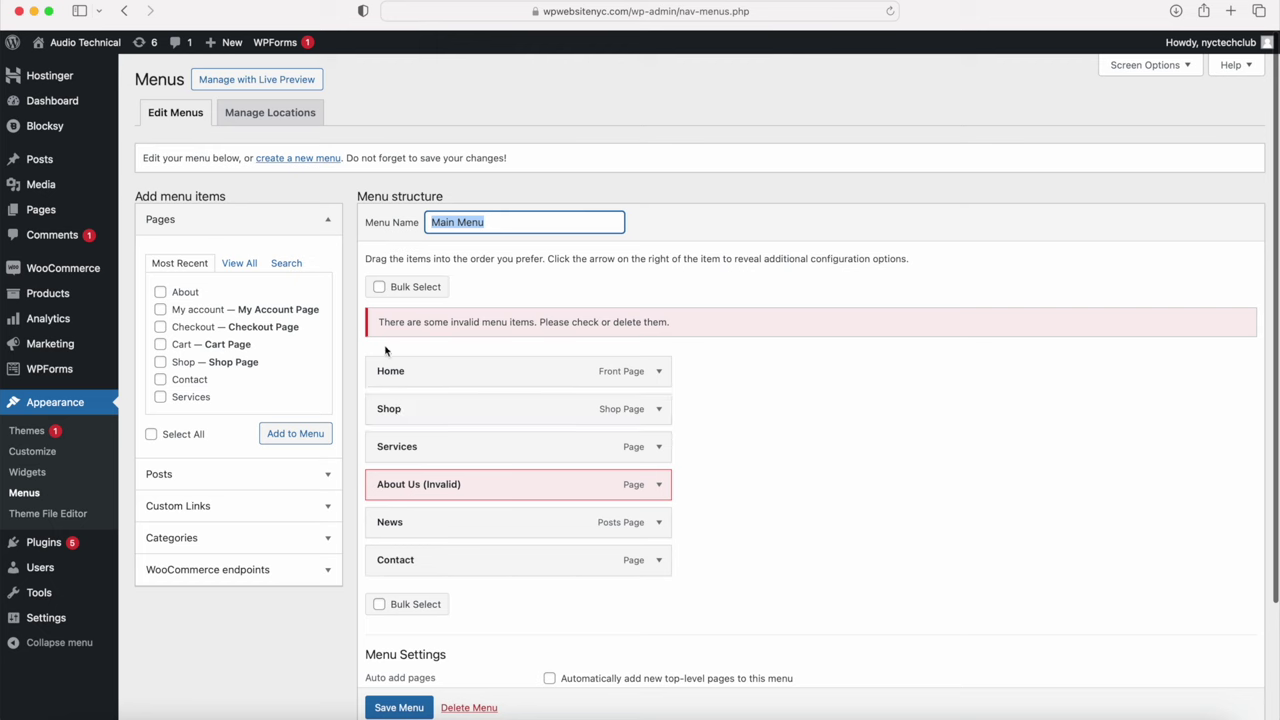
{"action": "left_click_drag", "start_coordinate": [424, 323], "coordinate": [641, 323]}
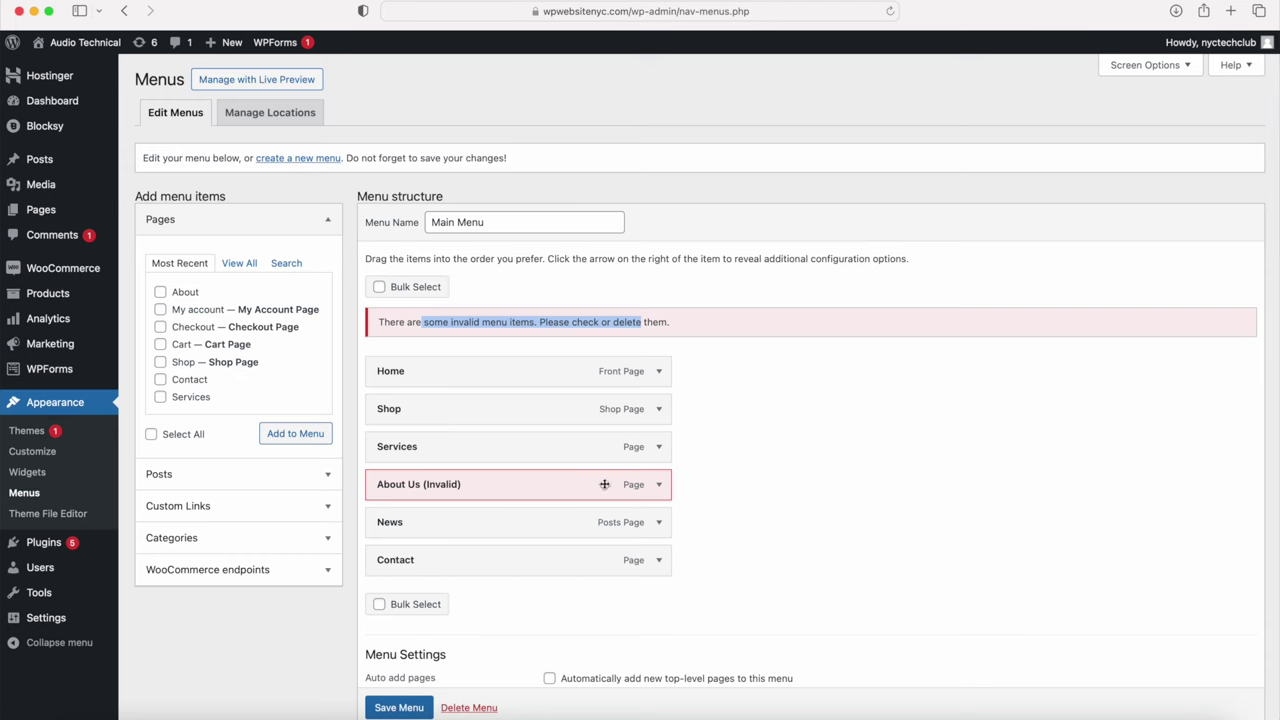
Step: Remove About Us (Invalid), Services and News from Main Menu and tick the About page
{"action": "left_click", "coordinate": [657, 485]}
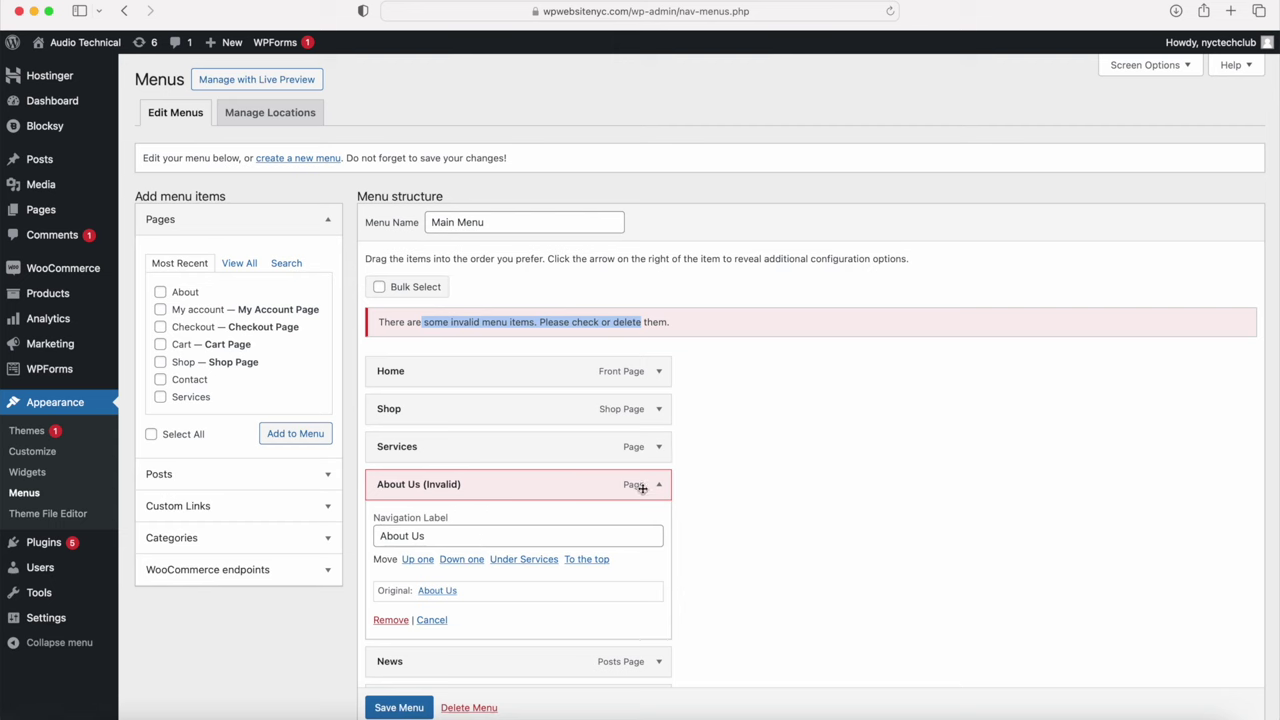
{"action": "left_click", "coordinate": [391, 620]}
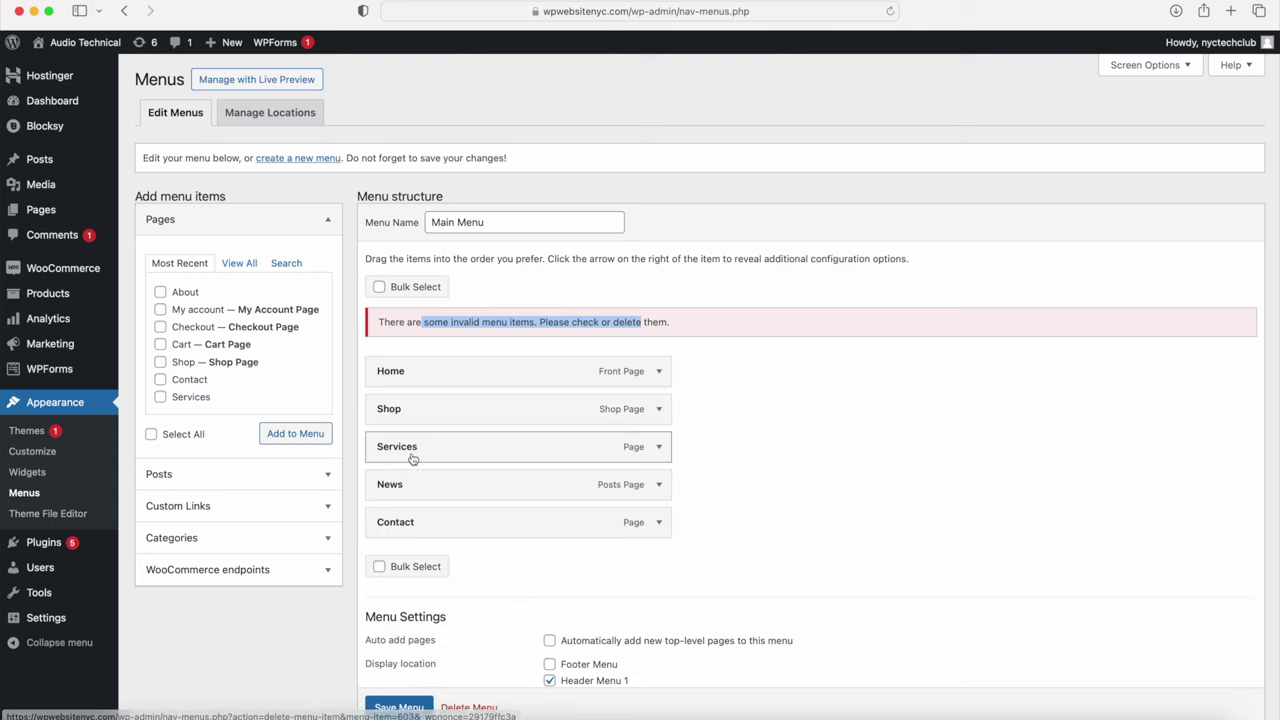
{"action": "left_click", "coordinate": [659, 448]}
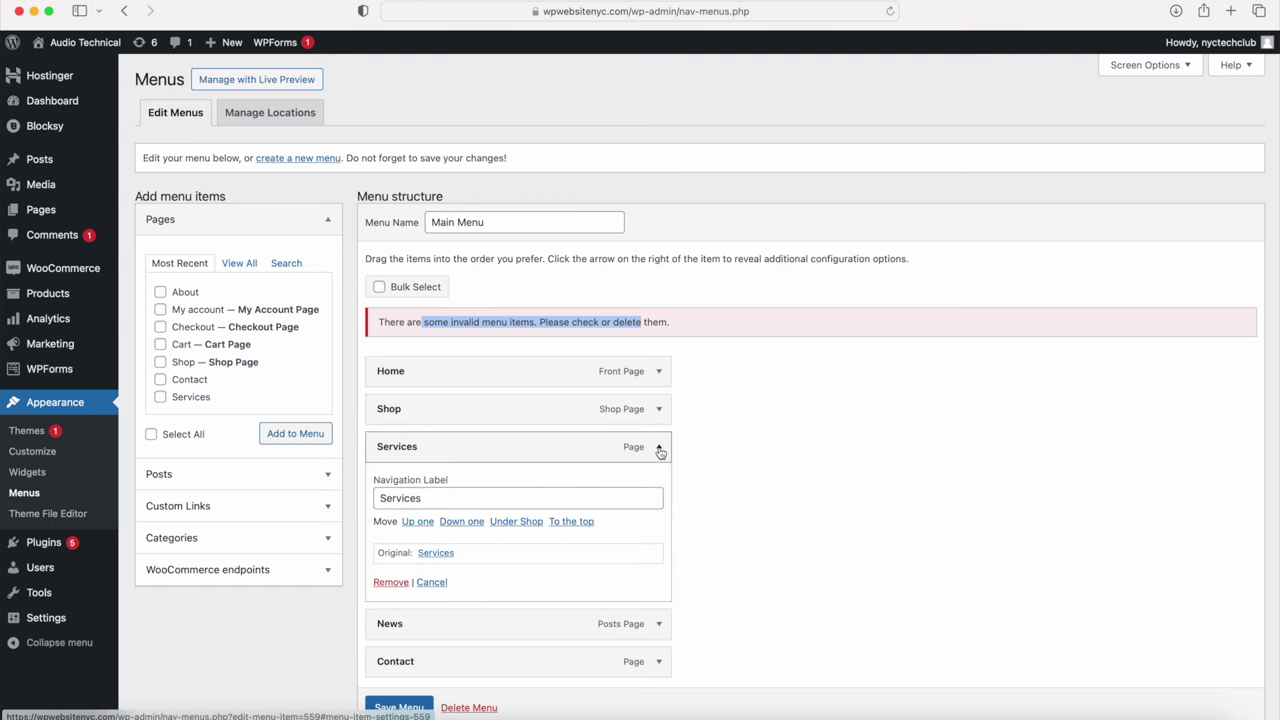
{"action": "left_click", "coordinate": [391, 582]}
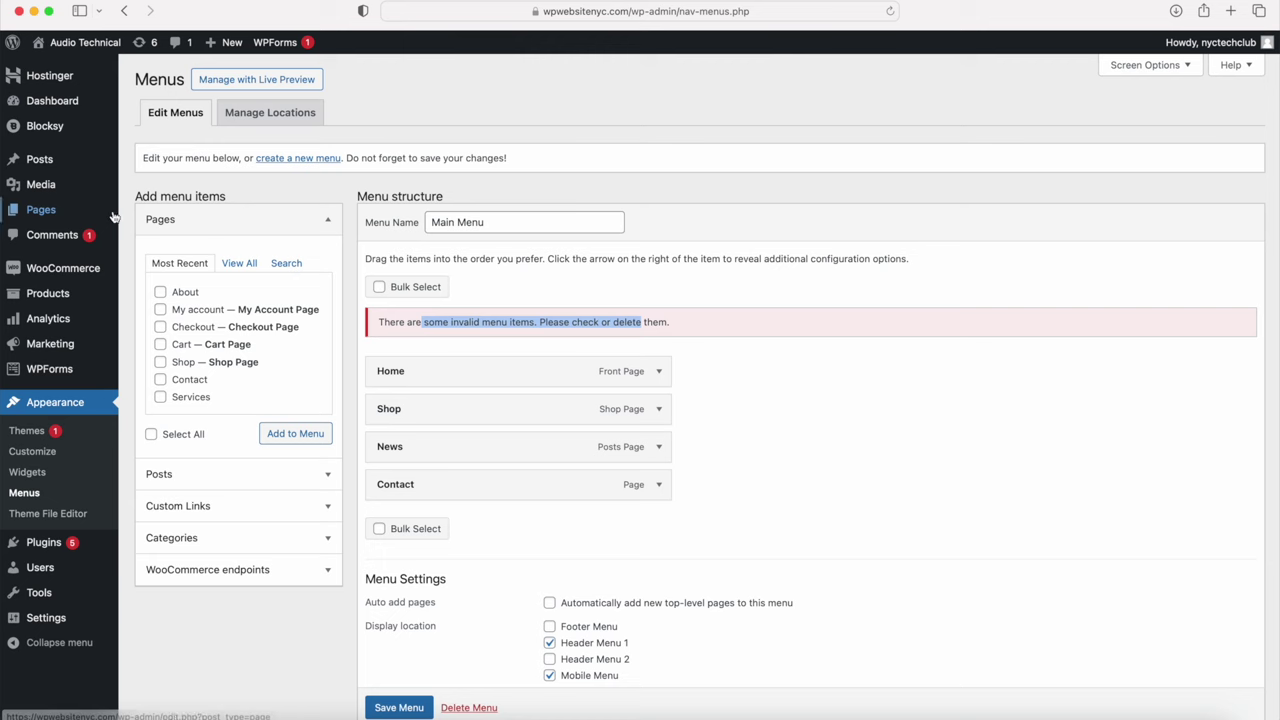
{"action": "mouse_move", "coordinate": [100, 210]}
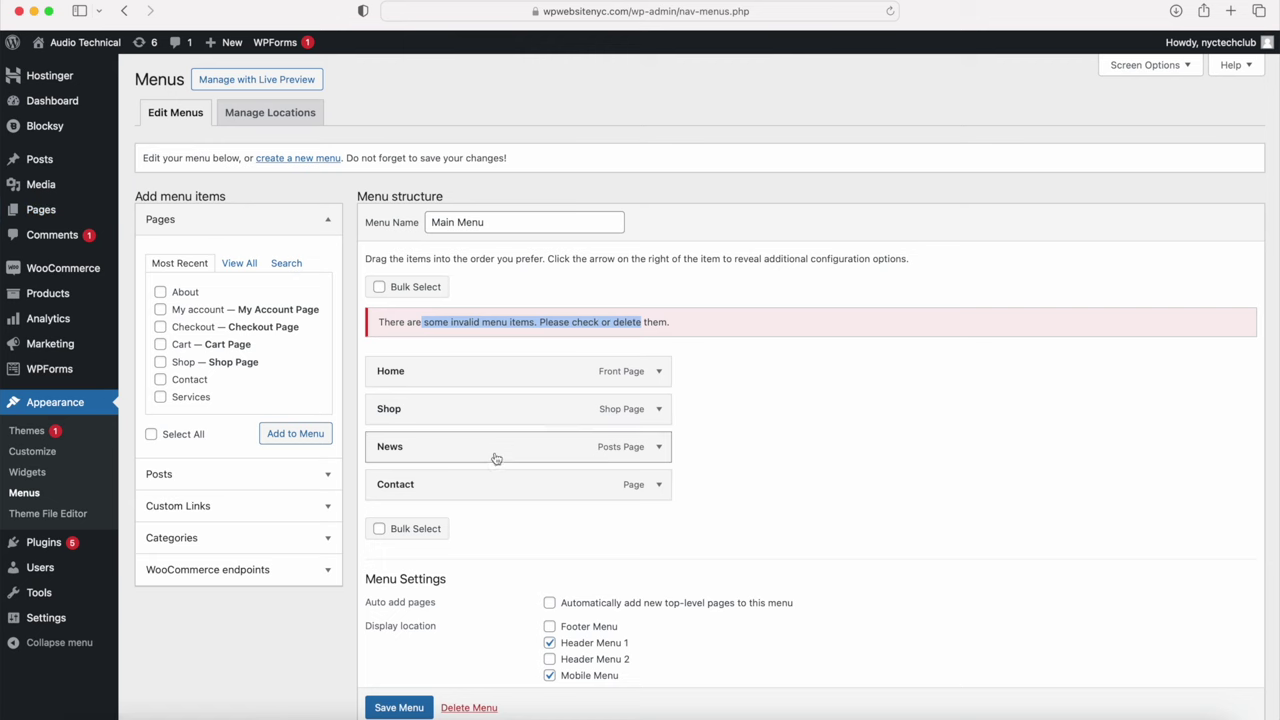
{"action": "left_click", "coordinate": [658, 447]}
{"action": "left_click", "coordinate": [389, 582]}
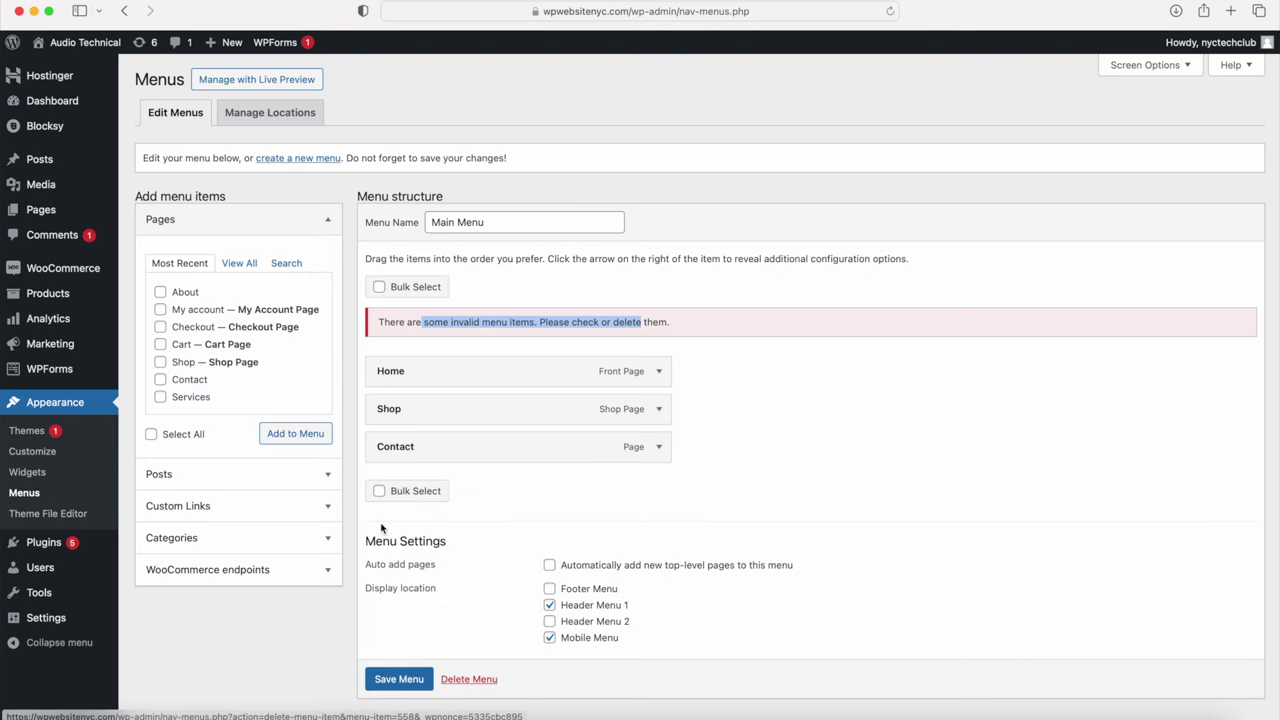
{"action": "left_click", "coordinate": [161, 292]}
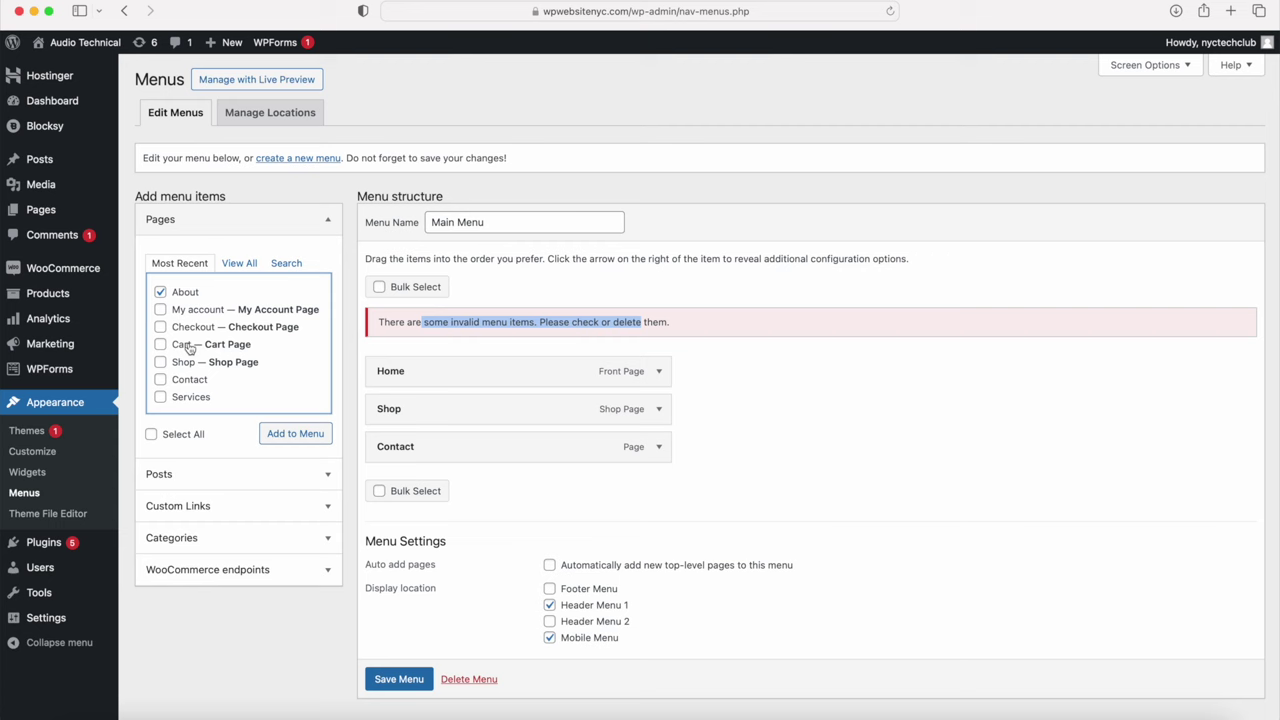
Step: Add About directly under Home and save Main Menu as Home, About, Shop, Contact
{"action": "left_click", "coordinate": [287, 436]}
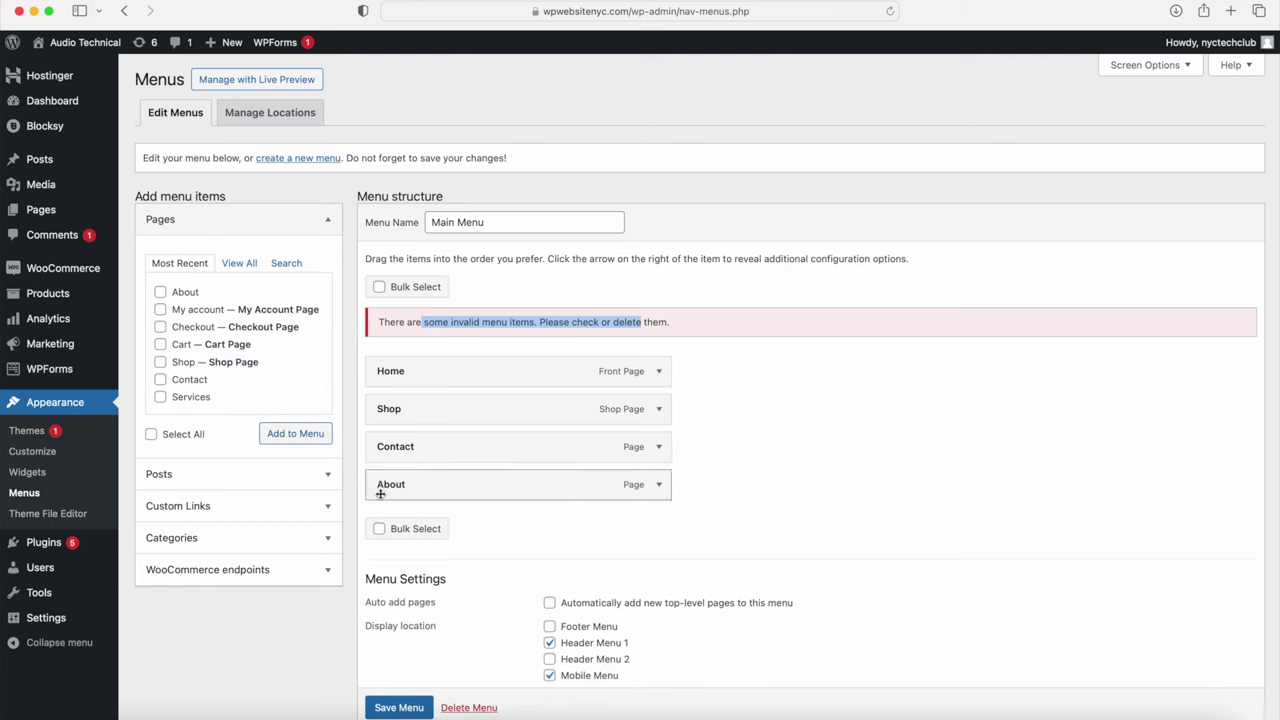
{"action": "left_click_drag", "start_coordinate": [438, 489], "coordinate": [437, 409]}
{"action": "scroll", "coordinate": [392, 585], "scroll_direction": "down", "scroll_amount": 1}
{"action": "scroll", "coordinate": [392, 585], "scroll_direction": "down", "scroll_amount": 1}
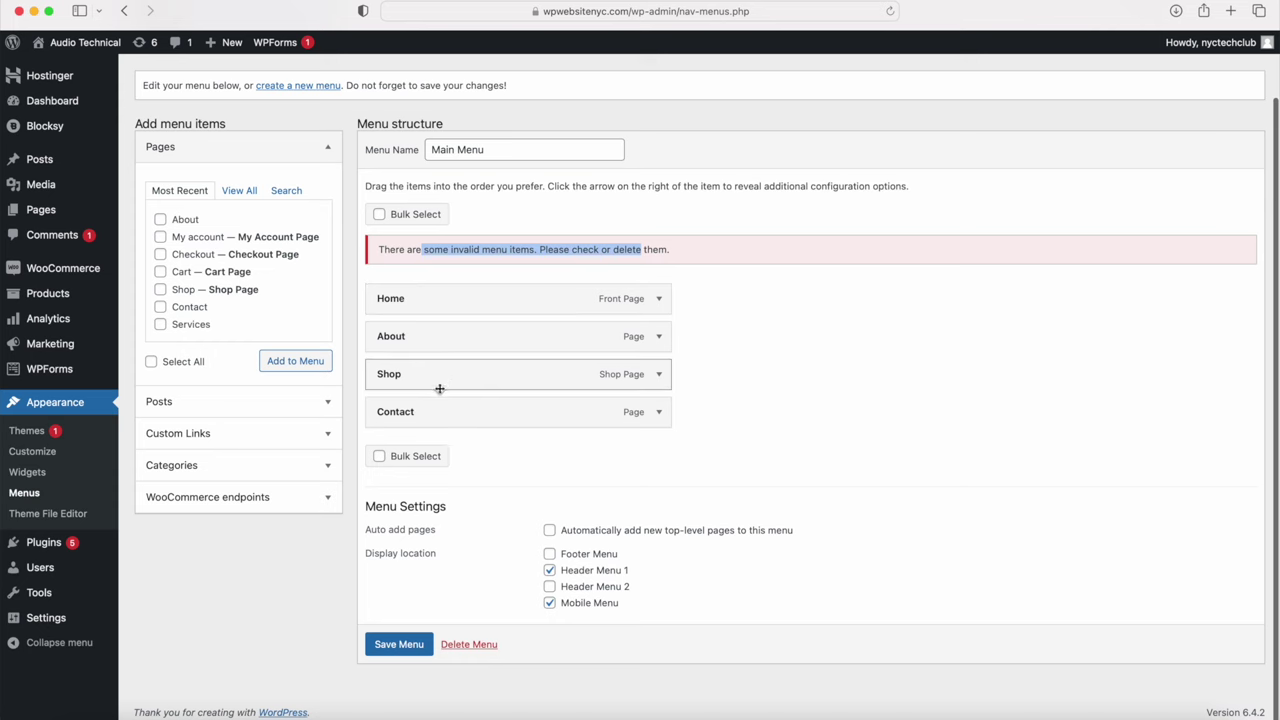
{"action": "left_click", "coordinate": [659, 337]}
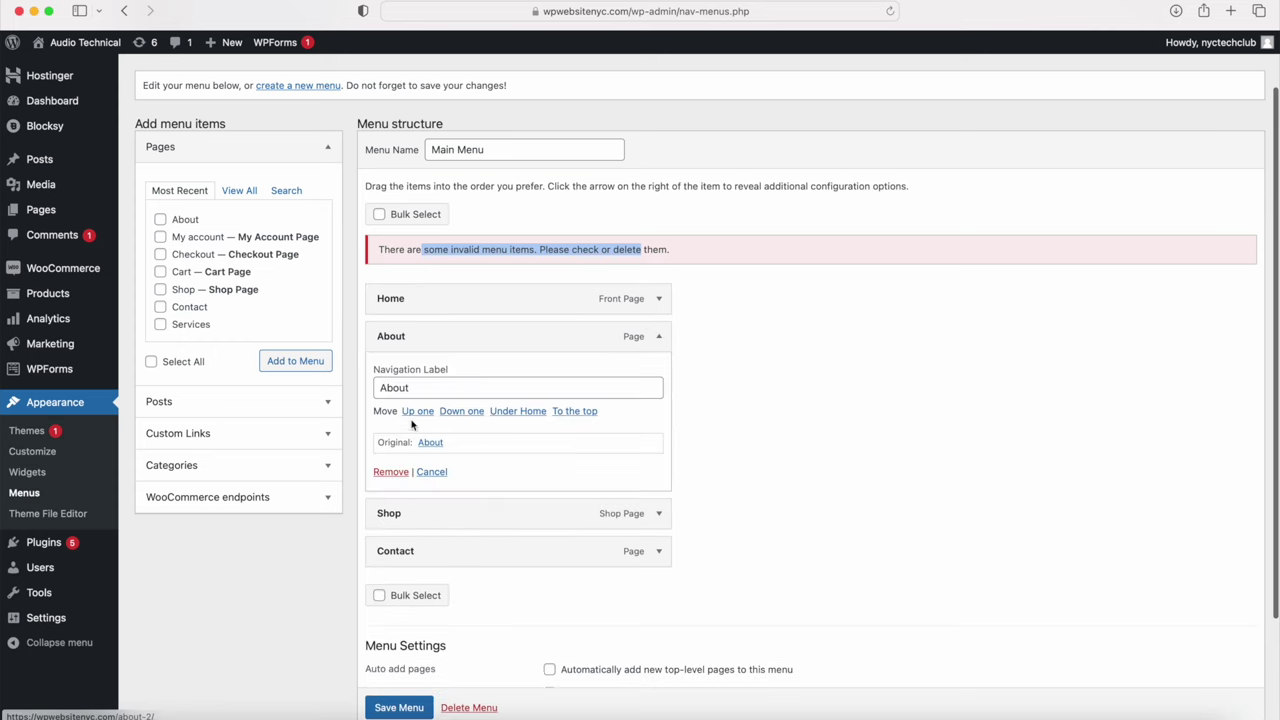
{"action": "double_click", "coordinate": [396, 387]}
{"action": "left_click", "coordinate": [659, 337]}
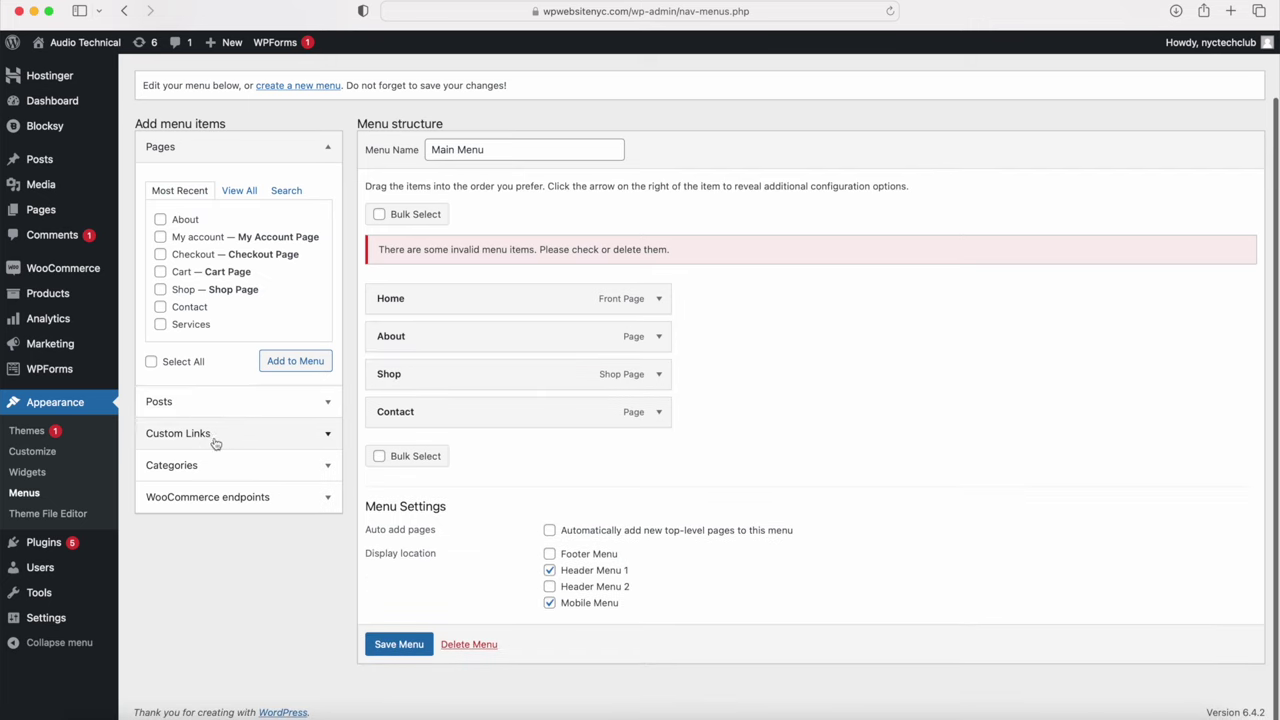
{"action": "left_click", "coordinate": [399, 650]}
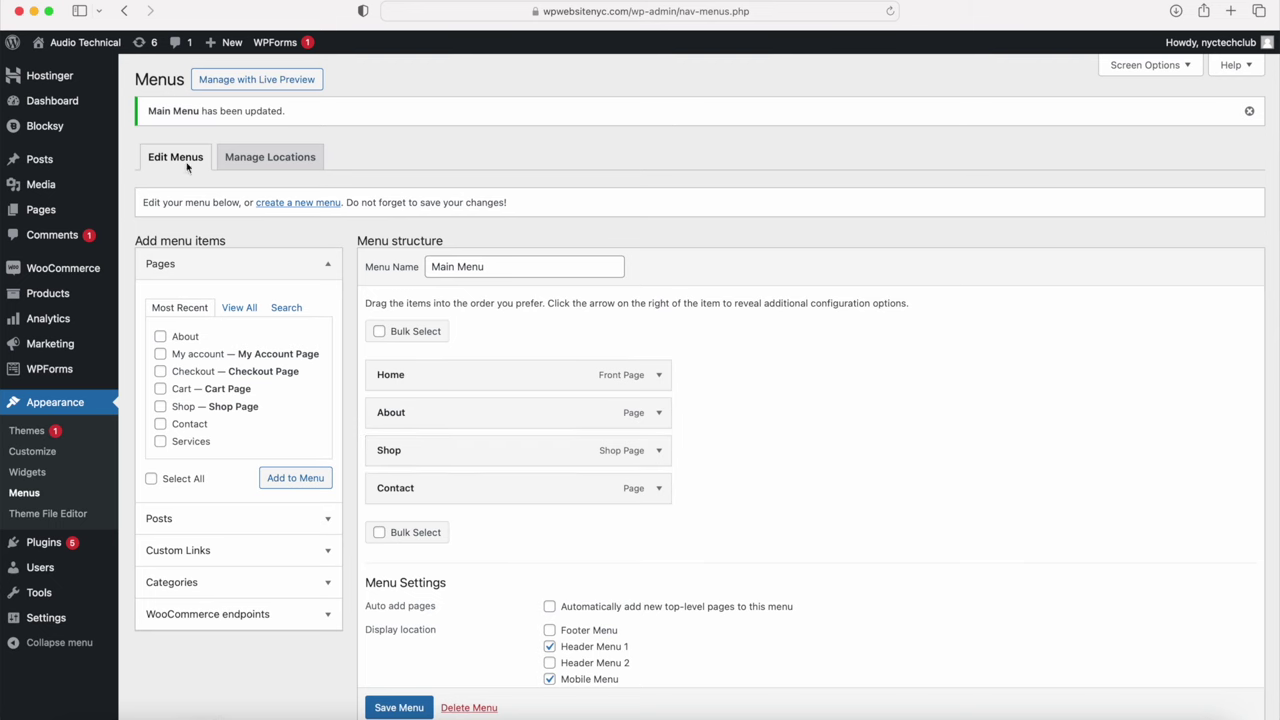
Step: Check the live site header reads Home, About, Shop, Contact, then return to the Dashboard
{"action": "mouse_move", "coordinate": [100, 44]}
{"action": "left_click", "coordinate": [103, 68]}
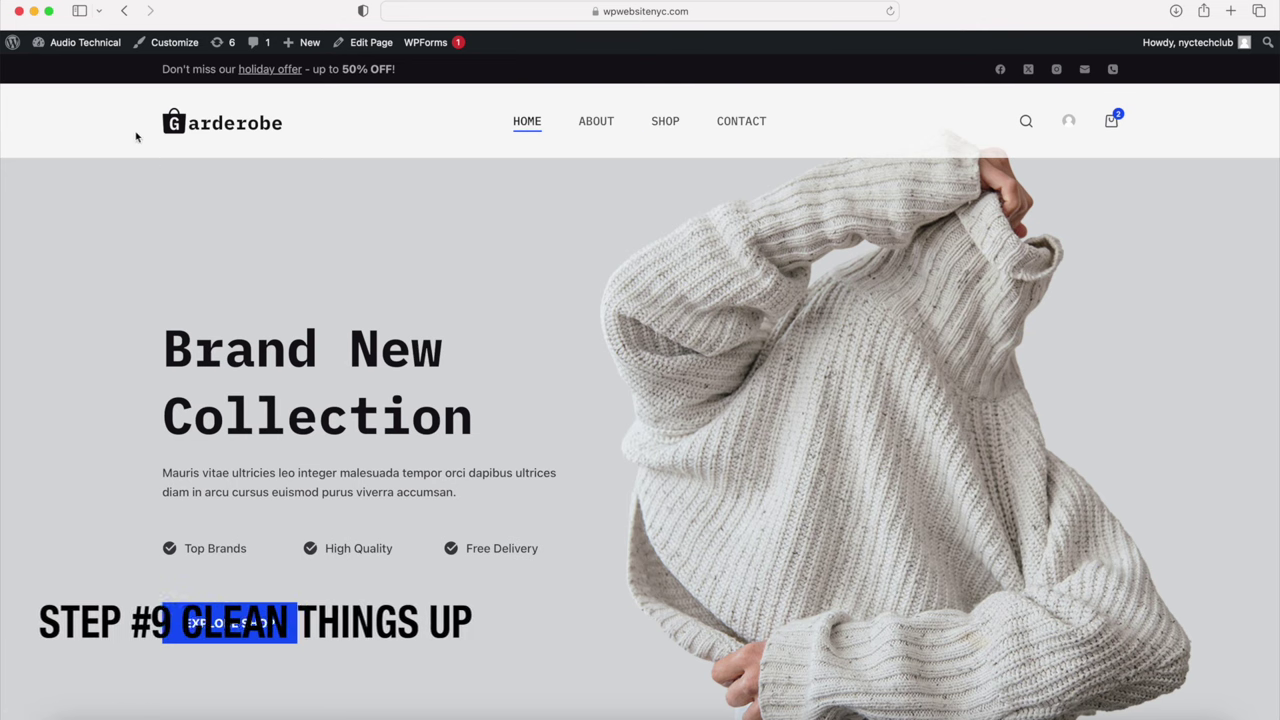
{"action": "mouse_move", "coordinate": [85, 45]}
{"action": "left_click", "coordinate": [76, 70]}
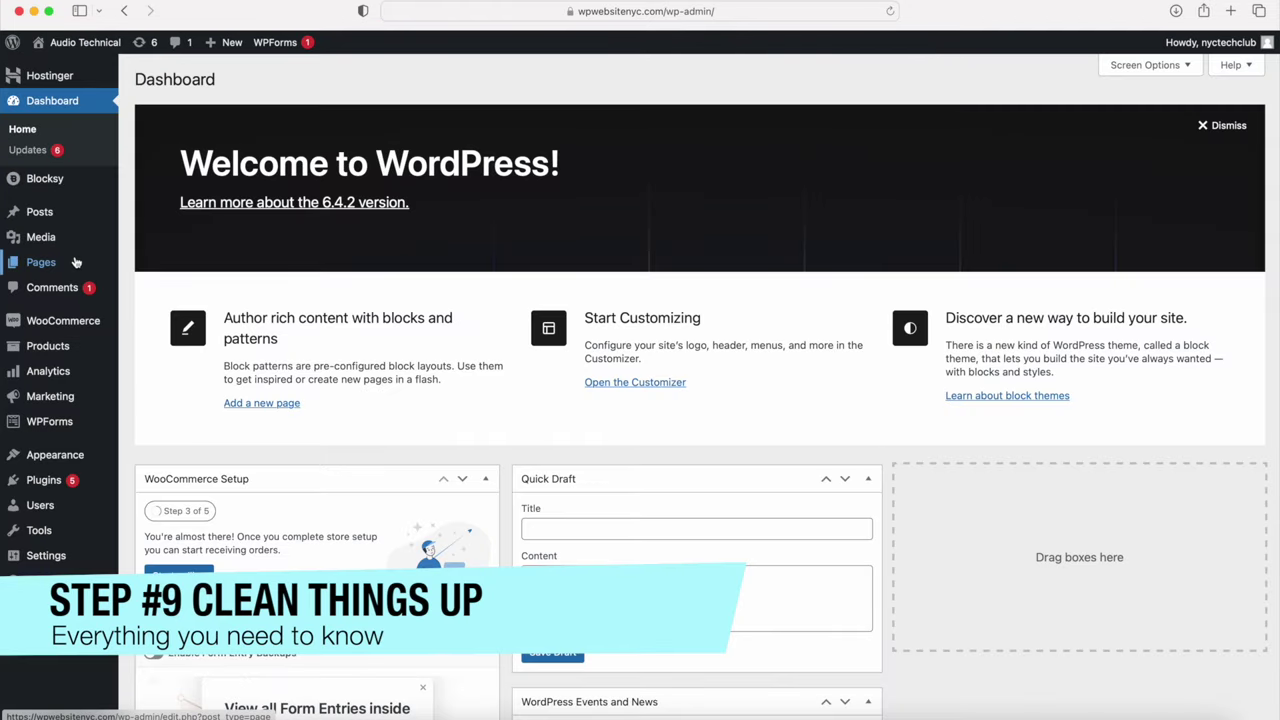
Step: Open All Pages and open the Services and Privacy Policy editors in new tabs
{"action": "mouse_move", "coordinate": [76, 262]}
{"action": "left_click", "coordinate": [153, 265]}
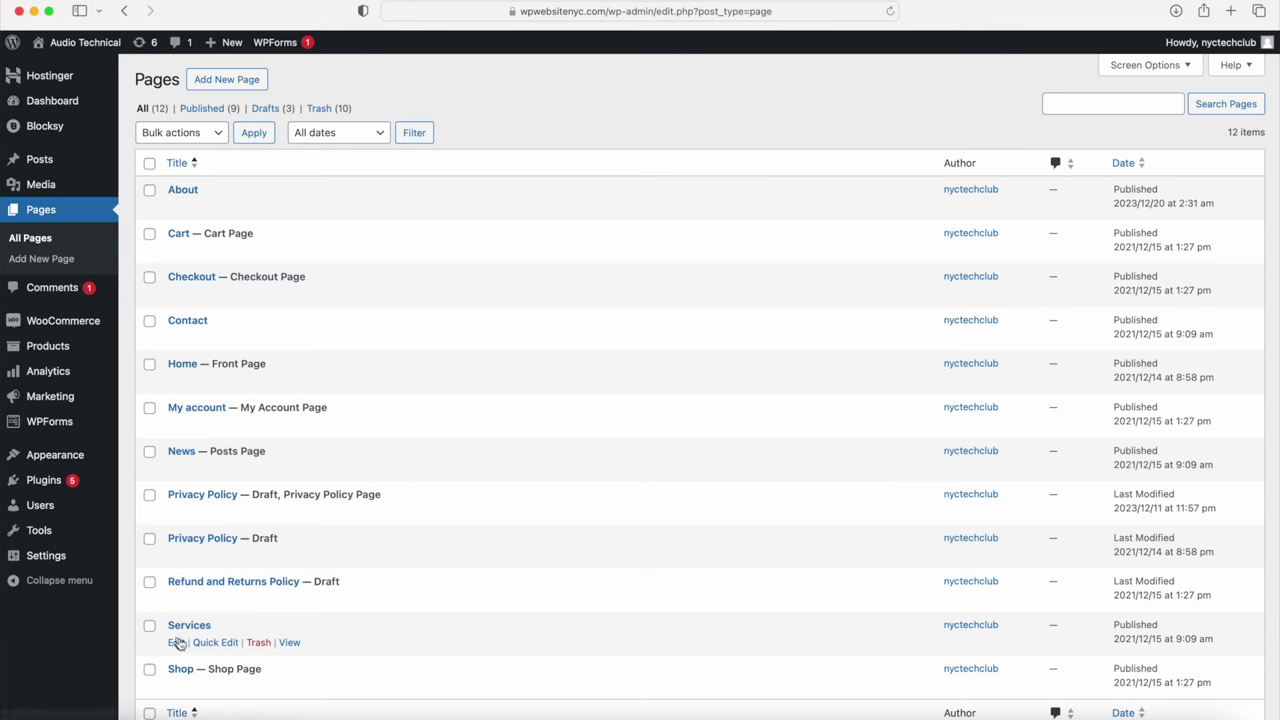
{"action": "left_click", "coordinate": [178, 644], "text": "super"}
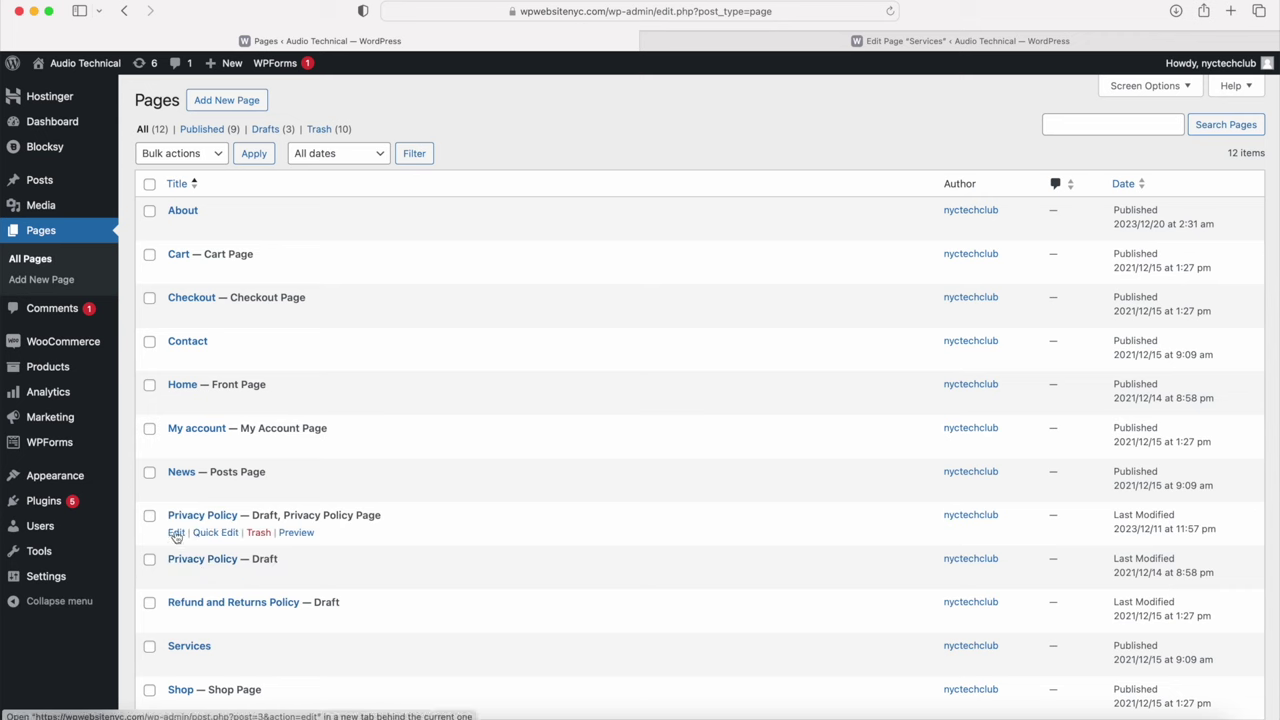
{"action": "left_click", "coordinate": [176, 534], "text": "super"}
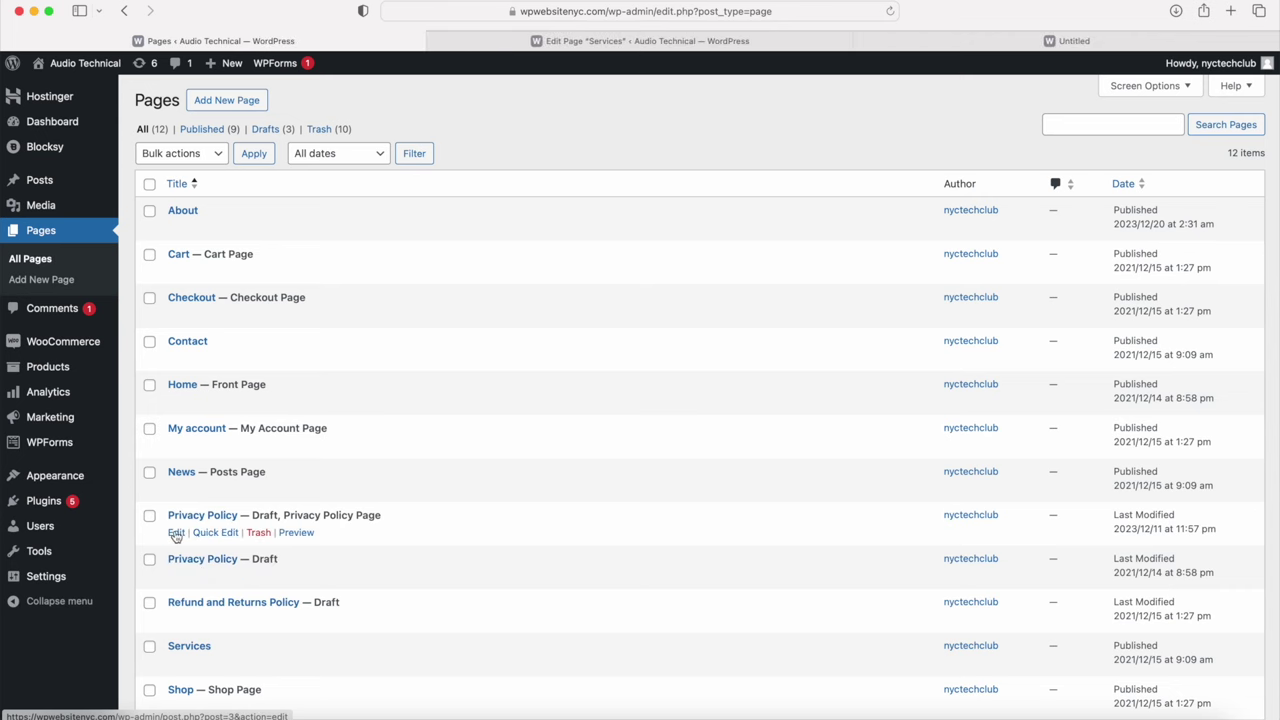
Step: Look over the draft Privacy Policy page, then return to the Pages list tab
{"action": "left_click", "coordinate": [931, 42]}
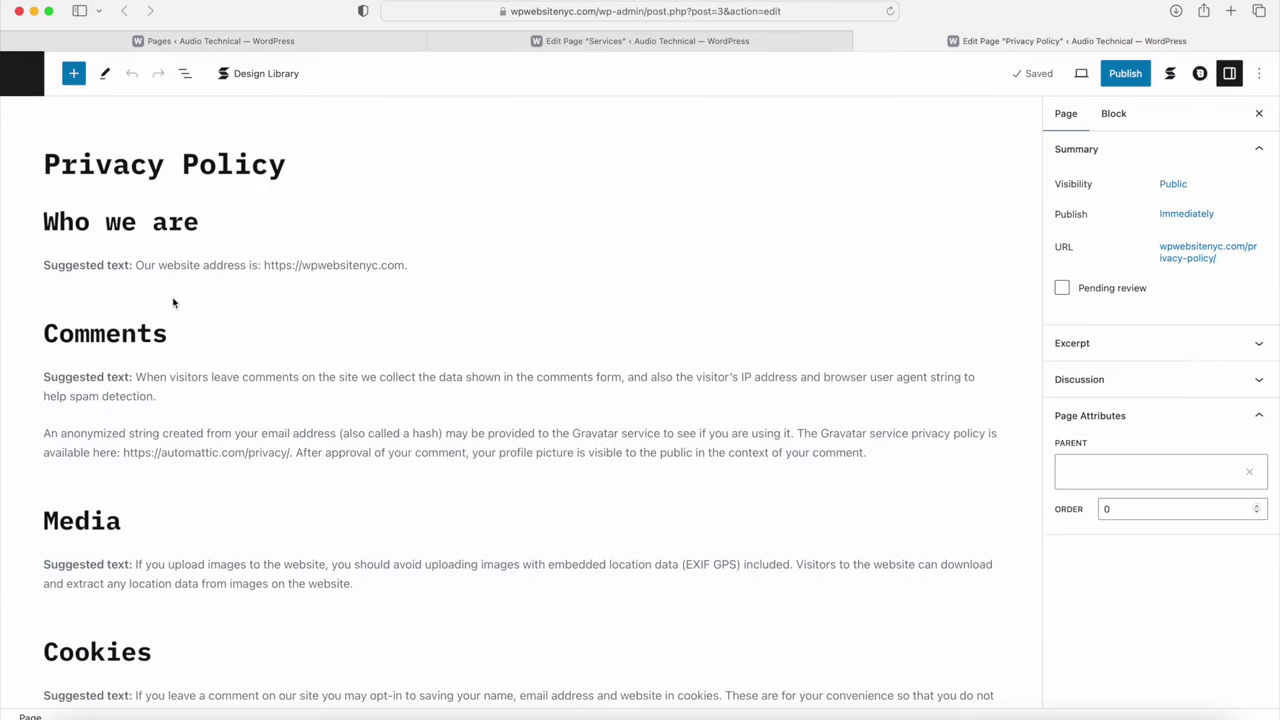
{"action": "scroll", "coordinate": [190, 400], "scroll_direction": "down", "scroll_amount": 7}
{"action": "scroll", "coordinate": [213, 460], "scroll_direction": "up", "scroll_amount": 2}
{"action": "scroll", "coordinate": [213, 460], "scroll_direction": "up", "scroll_amount": 6}
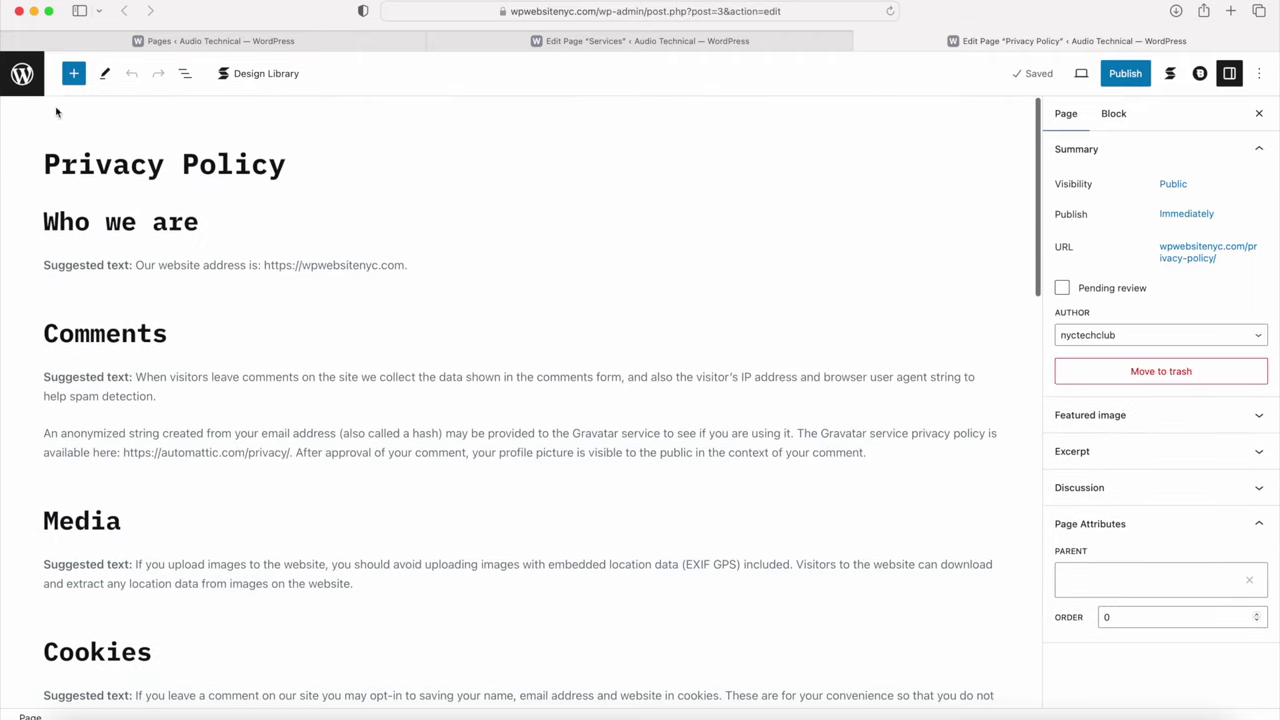
{"action": "left_click", "coordinate": [316, 40]}
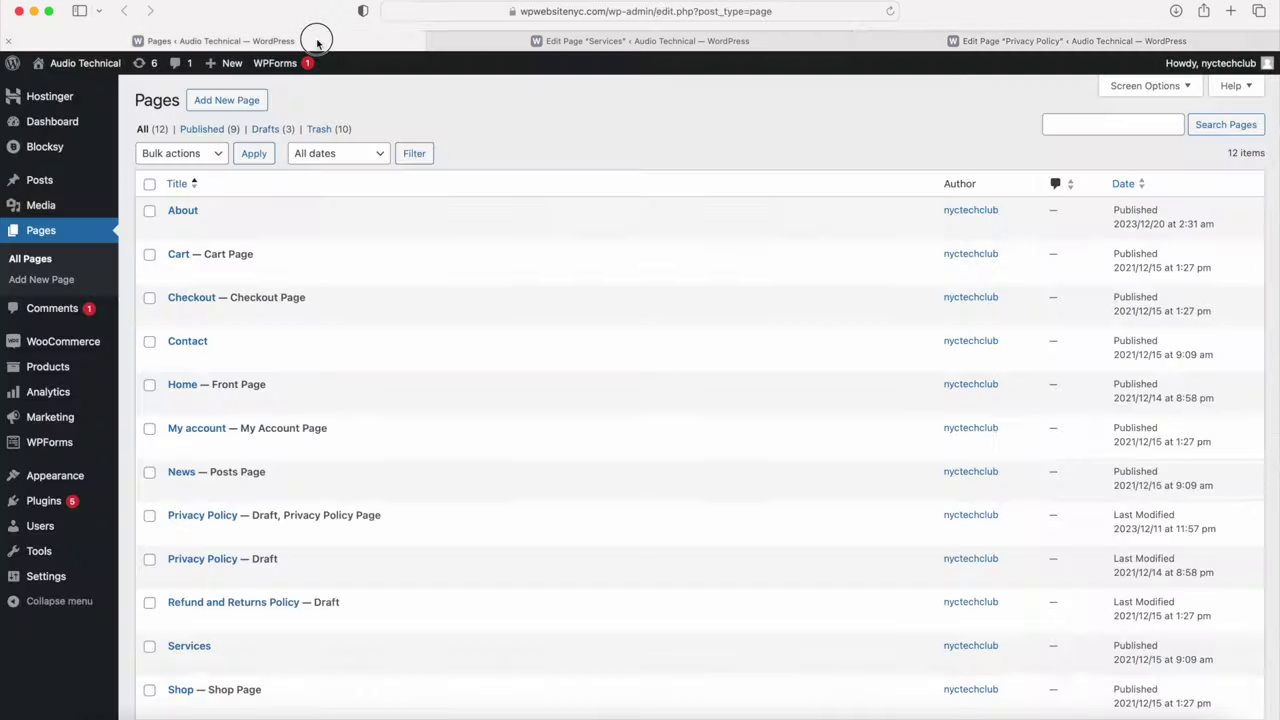
{"action": "mouse_move", "coordinate": [226, 66]}
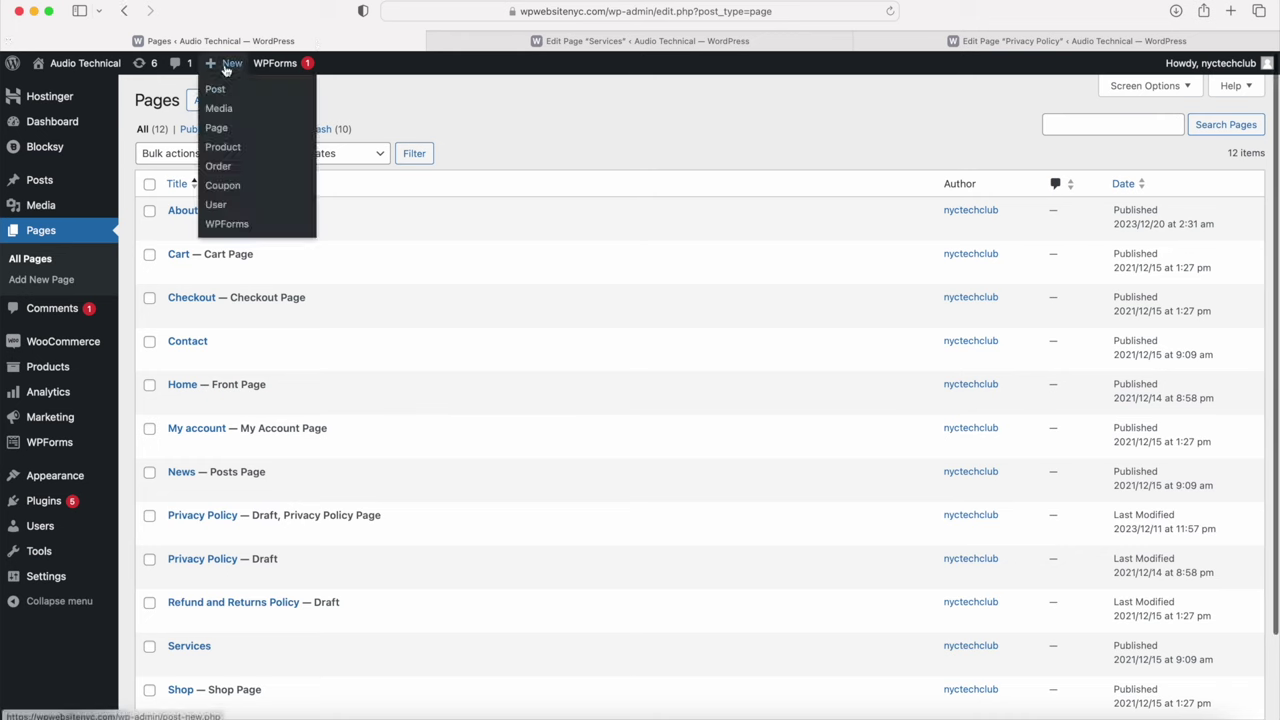
Step: Create and publish a new blank page titled 'Terms and Conditions Page'
{"action": "left_click", "coordinate": [226, 128]}
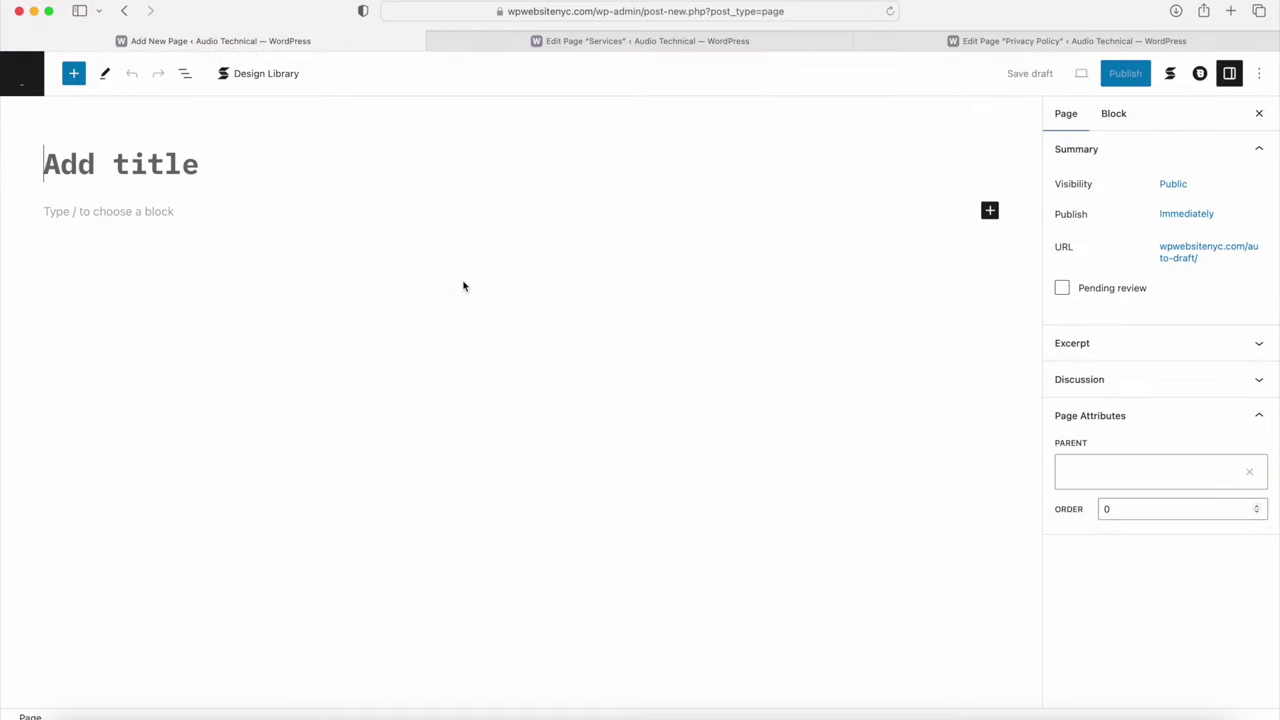
{"action": "type", "text": "Term A"}
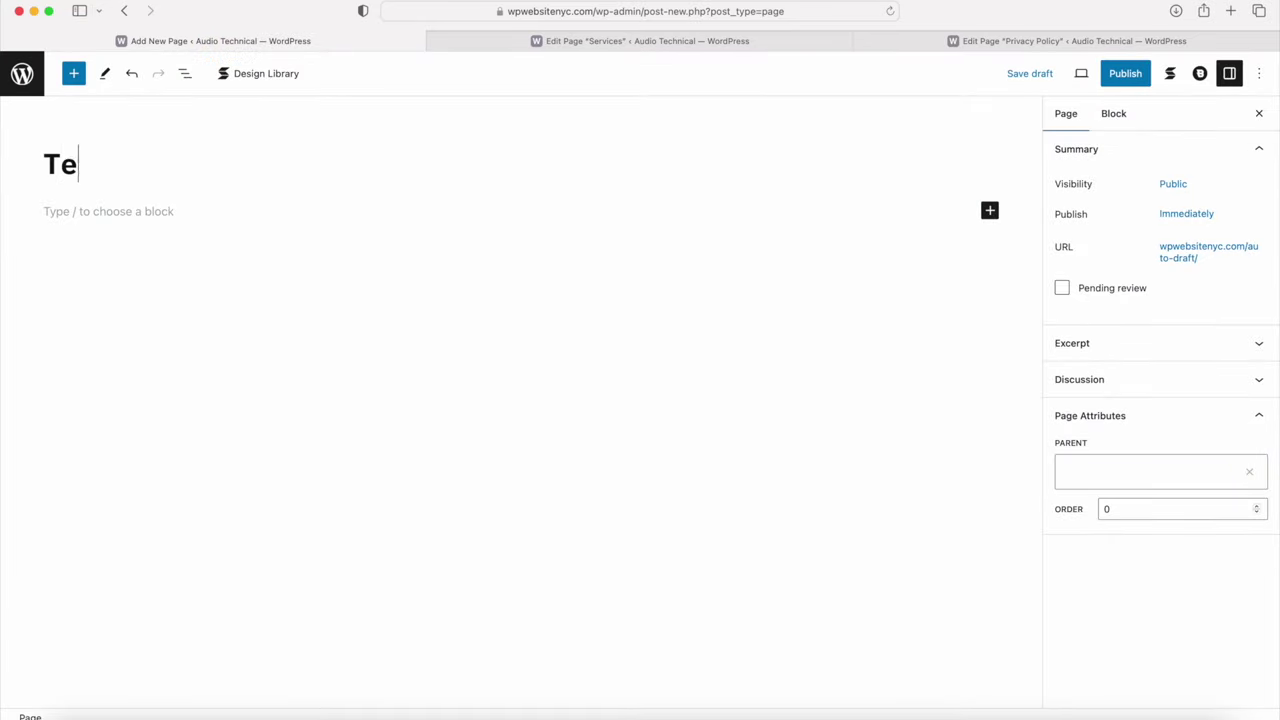
{"action": "key", "text": "BackSpace"}
{"action": "key", "text": "BackSpace"}
{"action": "type", "text": "s"}
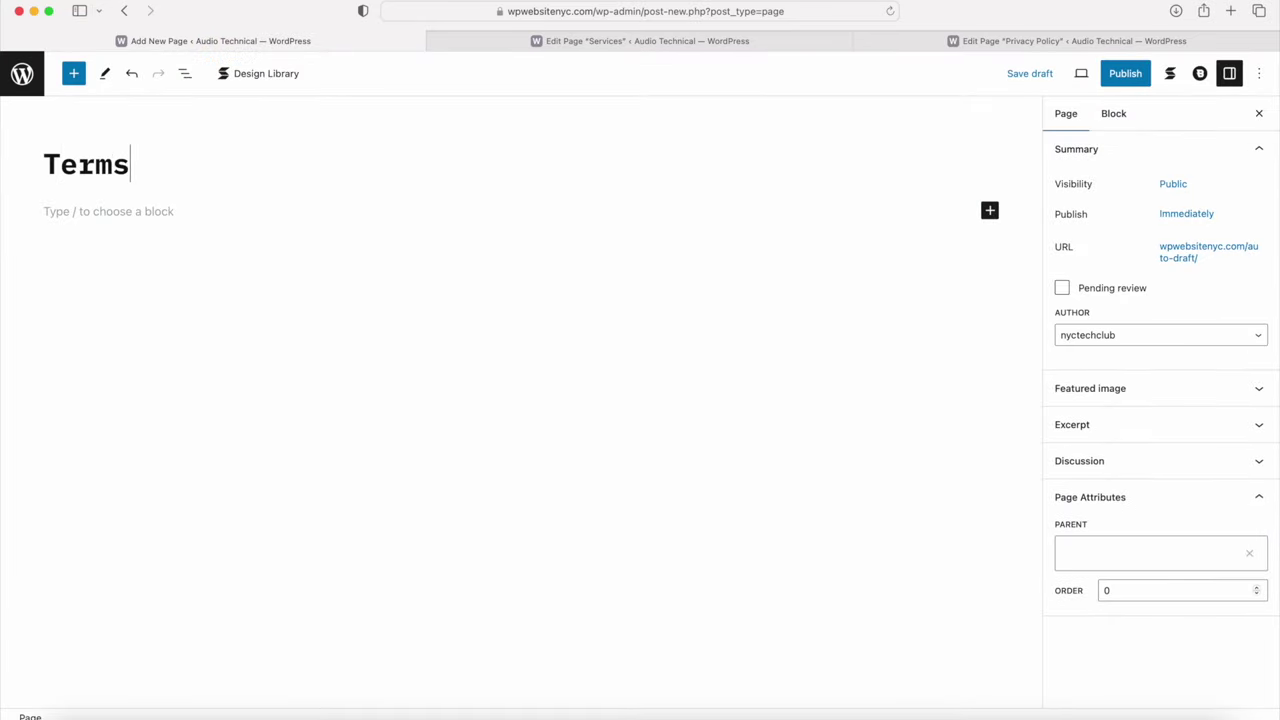
{"action": "type", "text": " and Con"}
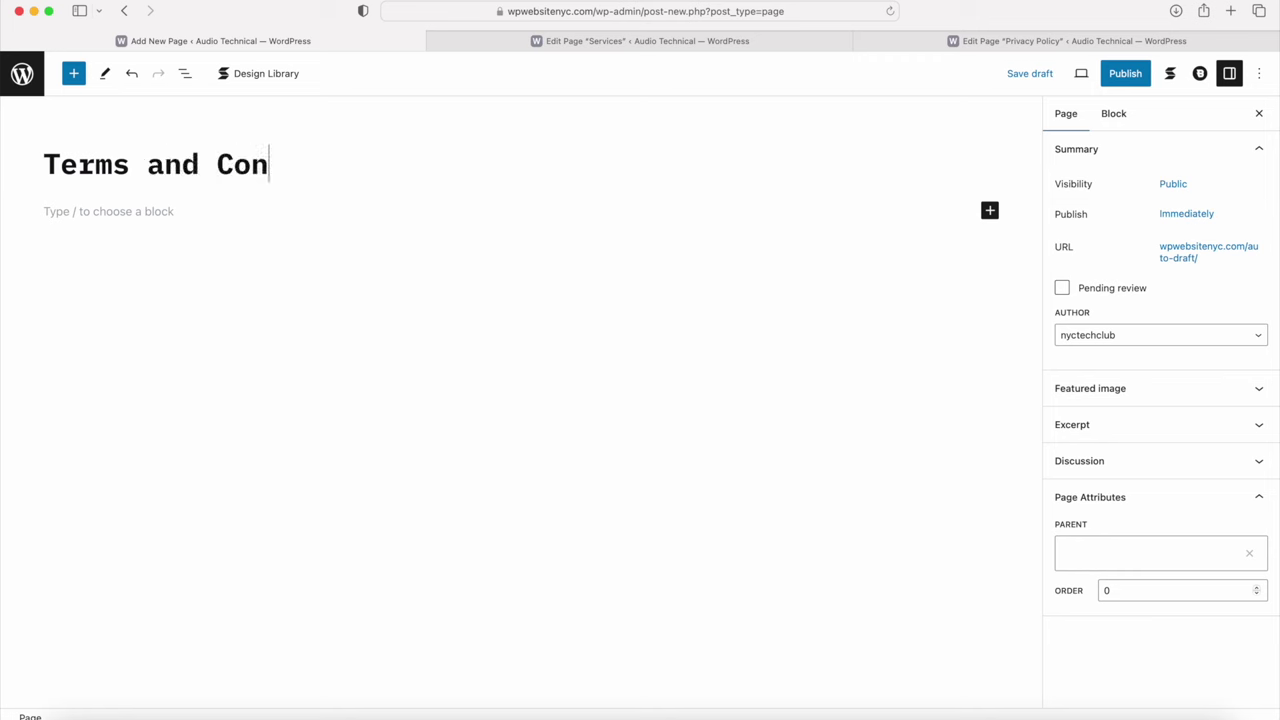
{"action": "type", "text": "ditions Page"}
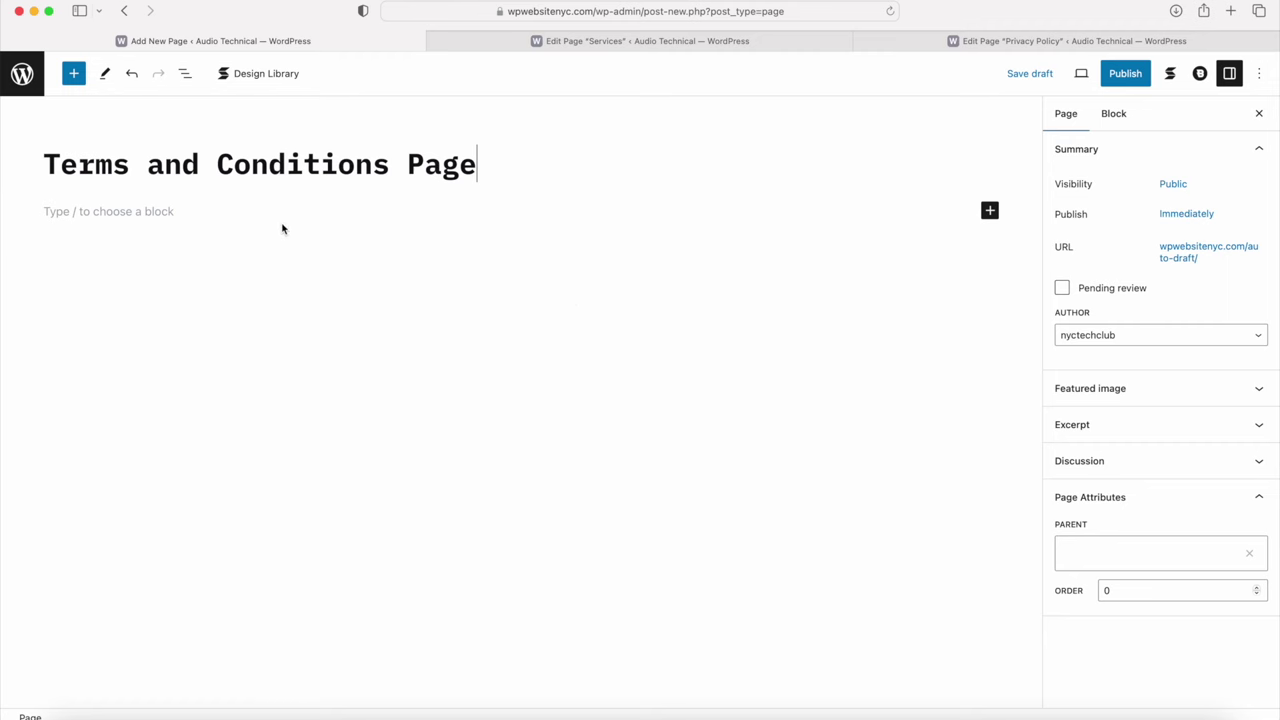
{"action": "left_click", "coordinate": [1200, 73]}
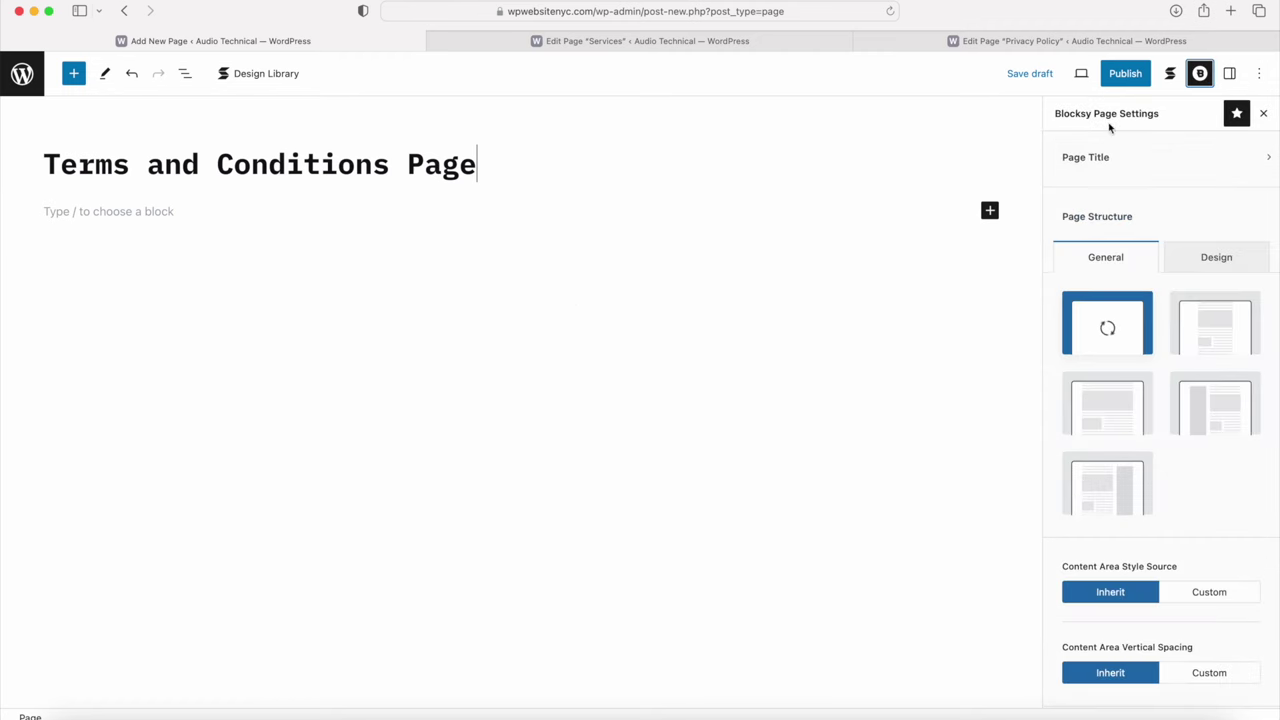
{"action": "left_click", "coordinate": [1119, 78]}
{"action": "left_click", "coordinate": [1119, 76]}
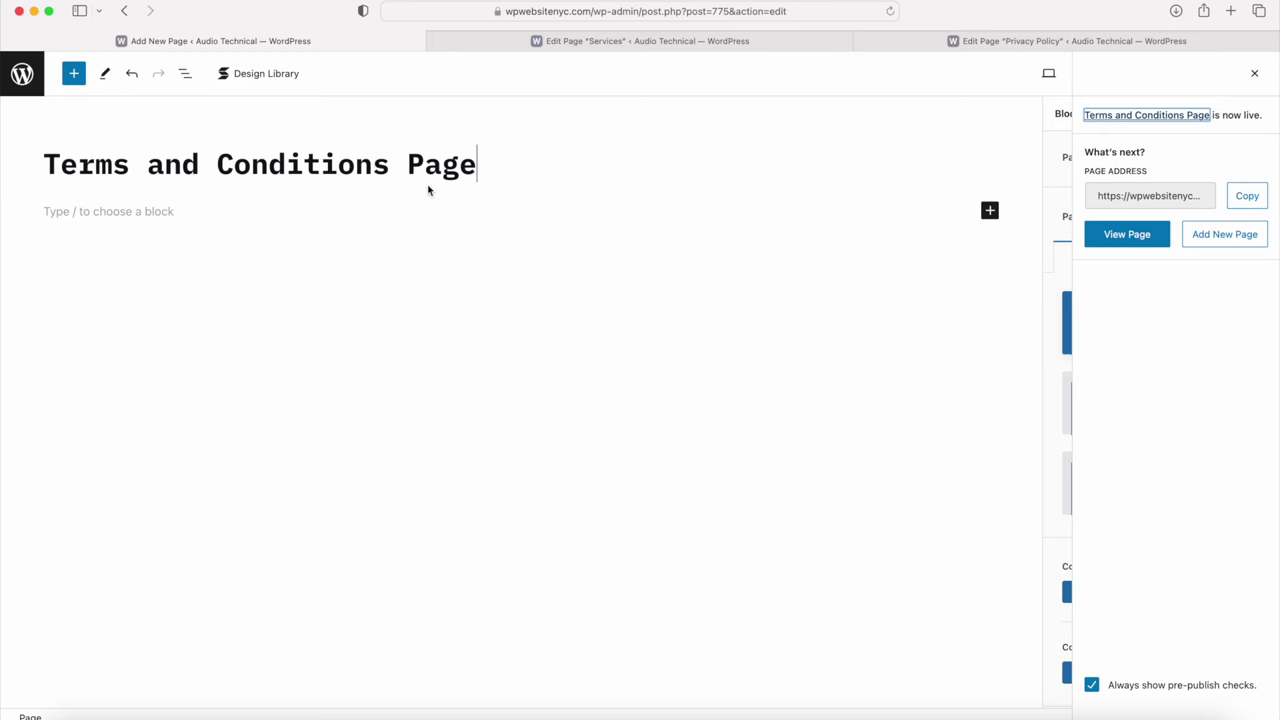
{"action": "left_click", "coordinate": [588, 42]}
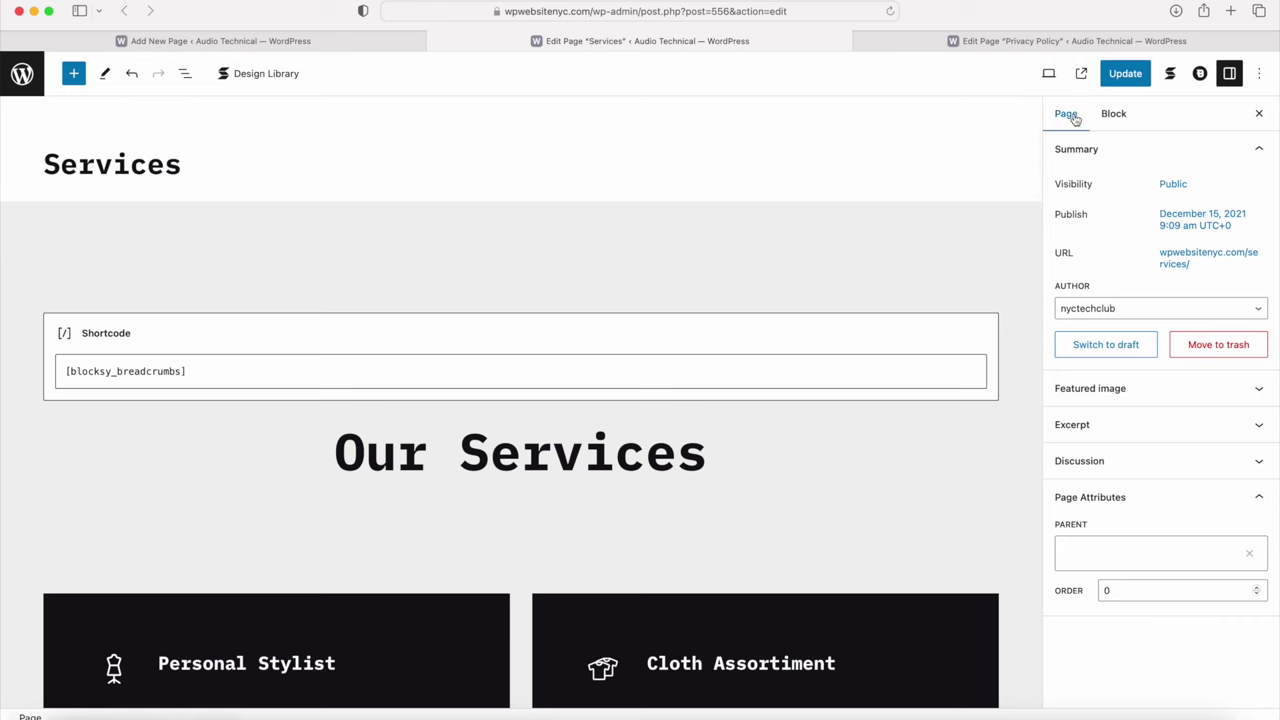
Step: Switch the Services page back to draft and go to the All Pages list
{"action": "left_click", "coordinate": [1100, 350]}
{"action": "left_click", "coordinate": [729, 406]}
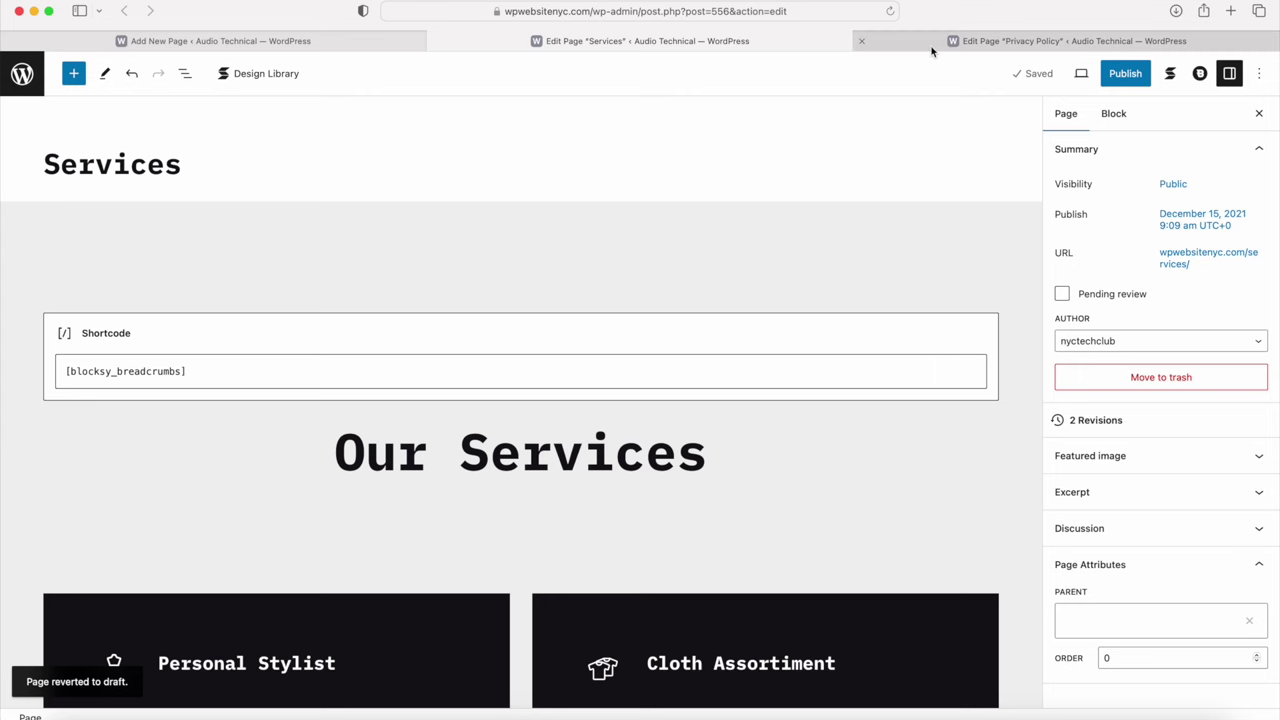
{"action": "mouse_move", "coordinate": [931, 51]}
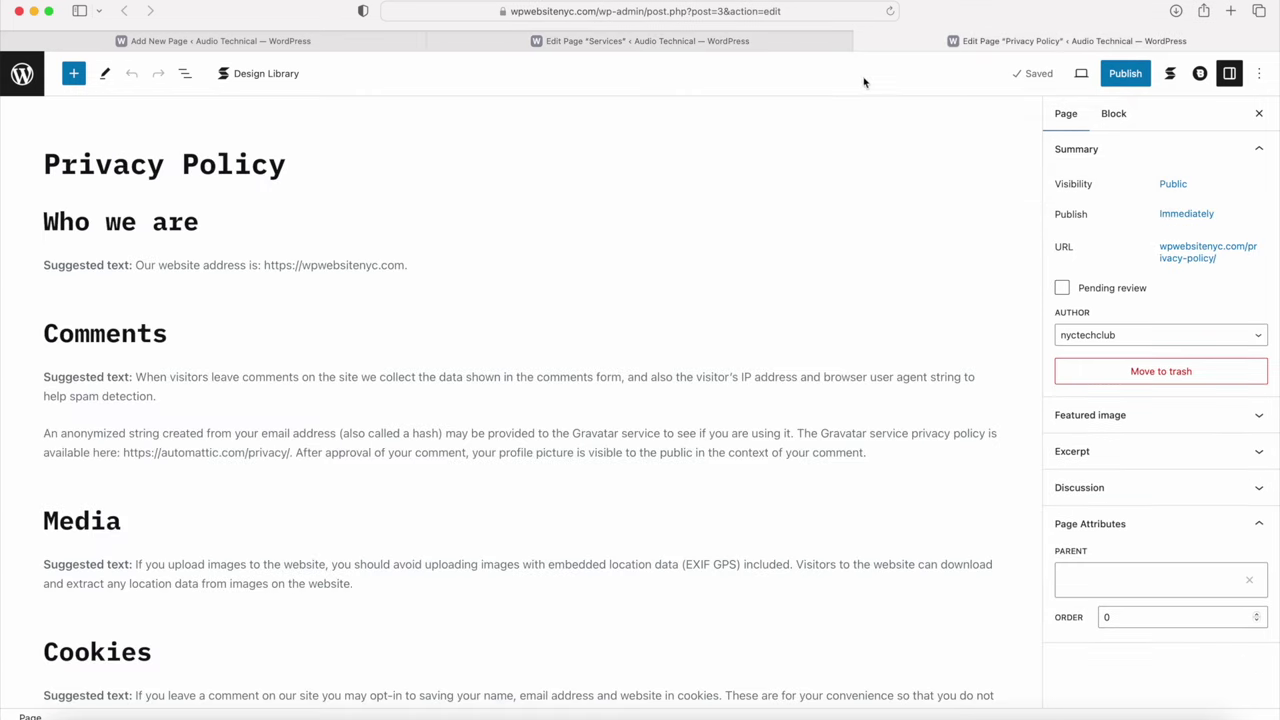
{"action": "left_click", "coordinate": [23, 74]}
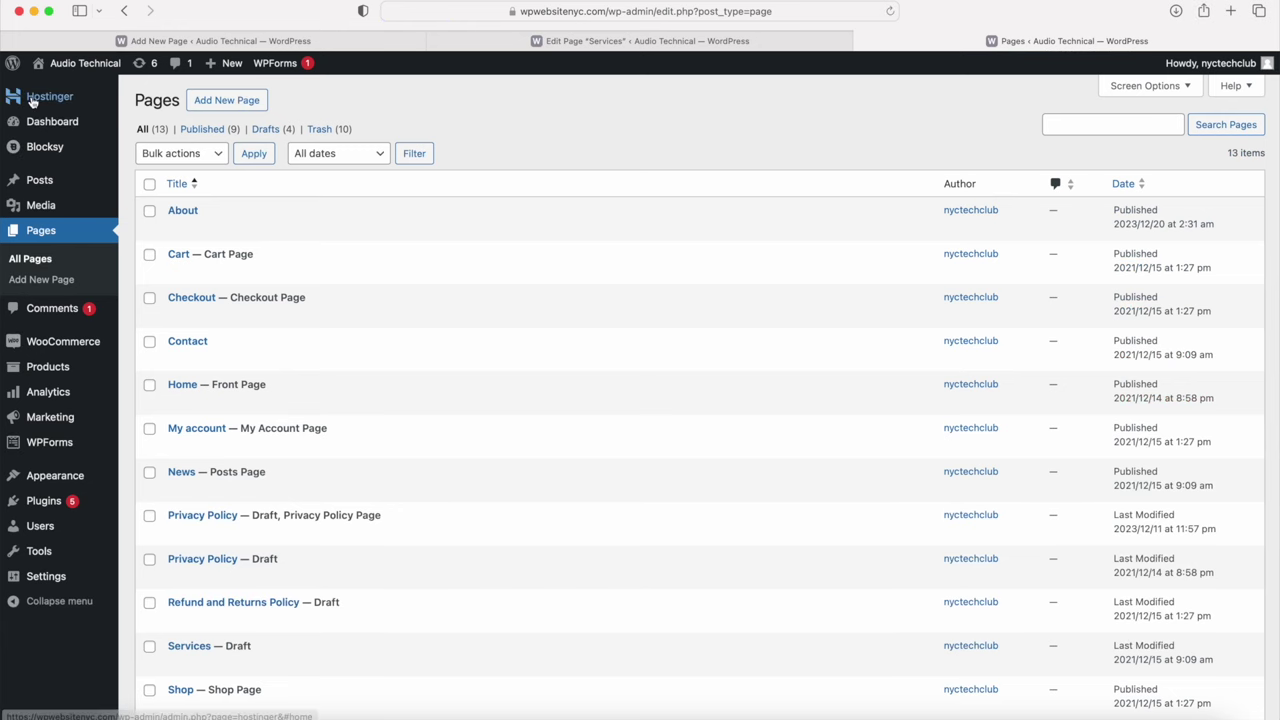
Step: In WooCommerce Advanced settings, set the terms page to 'Terms and Conditions Page' and save
{"action": "mouse_move", "coordinate": [85, 347]}
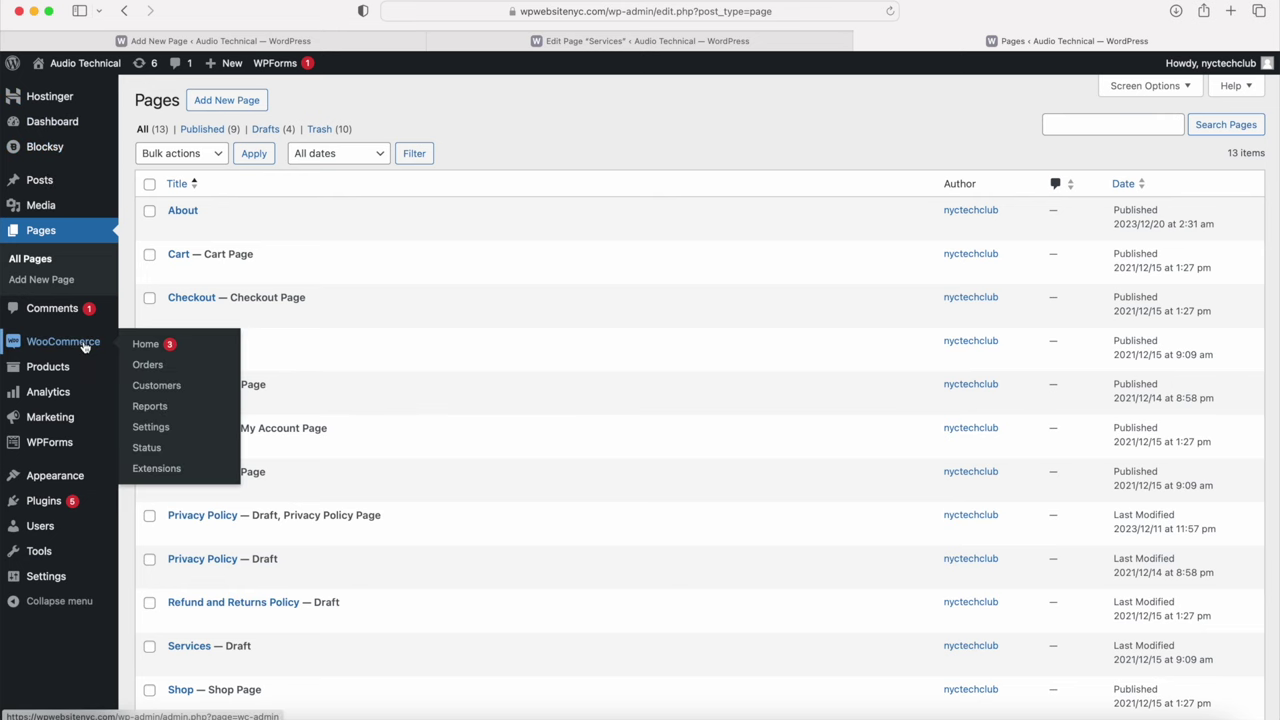
{"action": "left_click", "coordinate": [161, 429]}
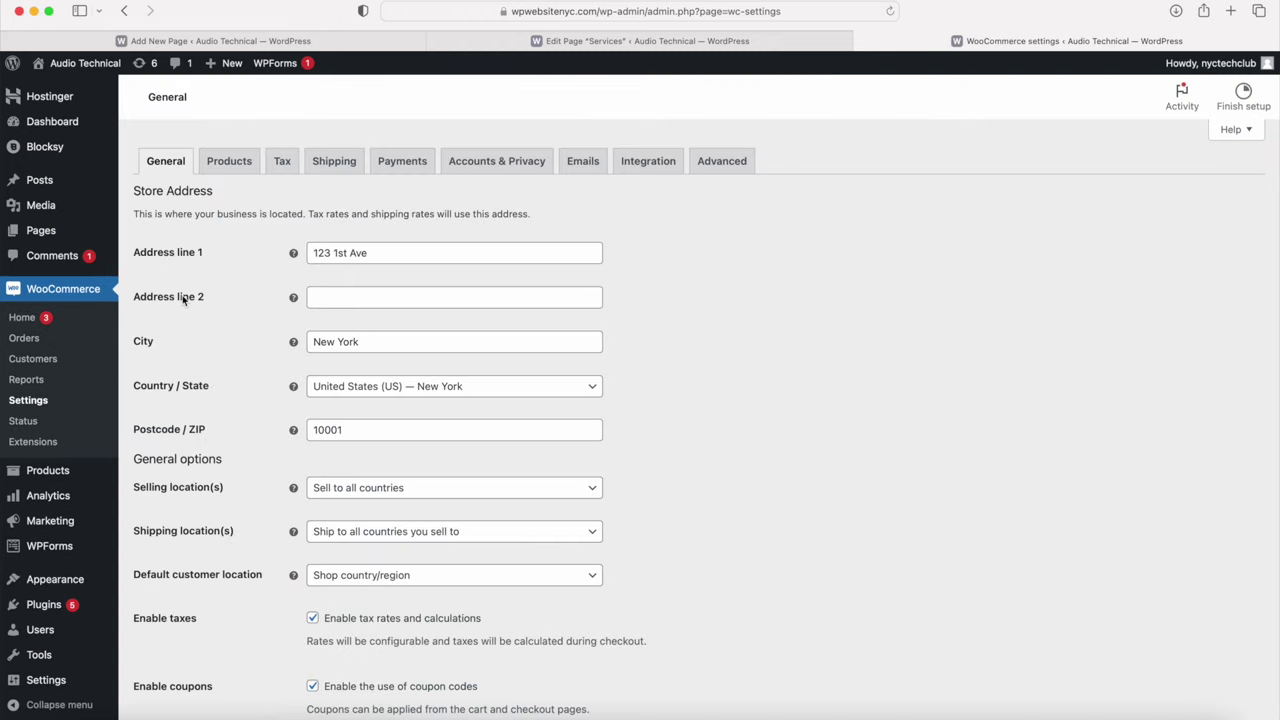
{"action": "left_click", "coordinate": [710, 165]}
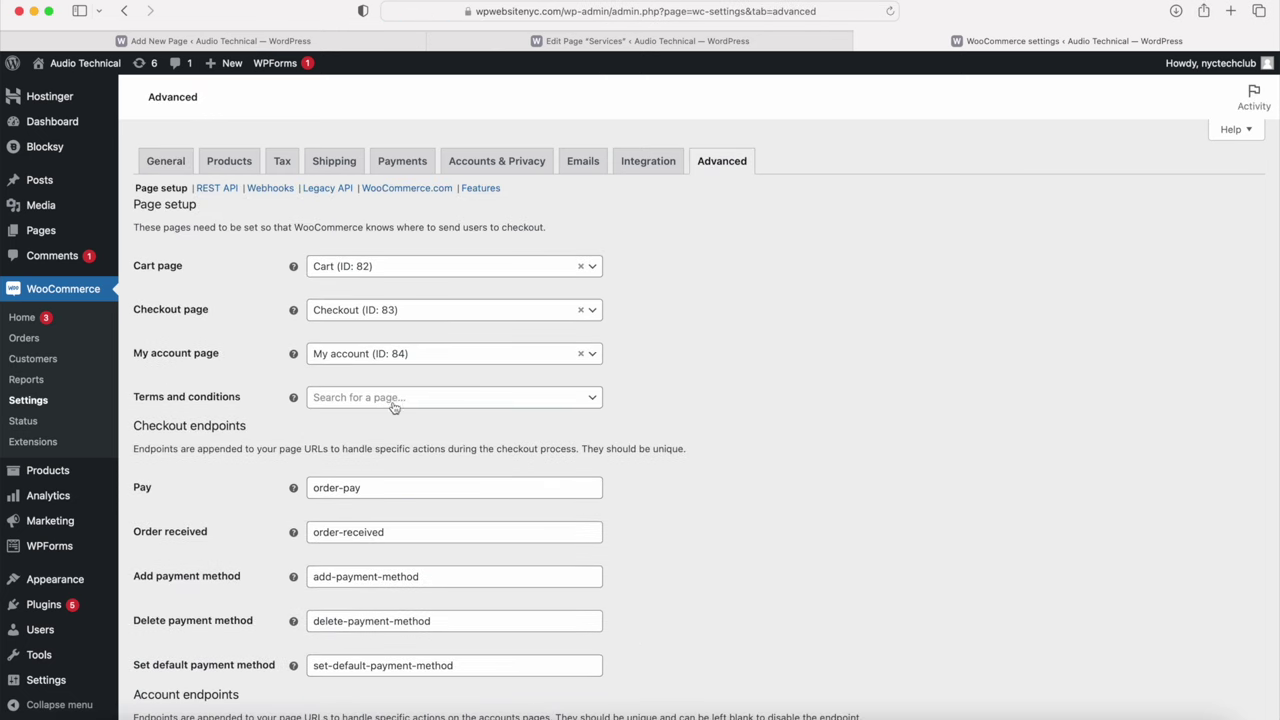
{"action": "left_click", "coordinate": [222, 398]}
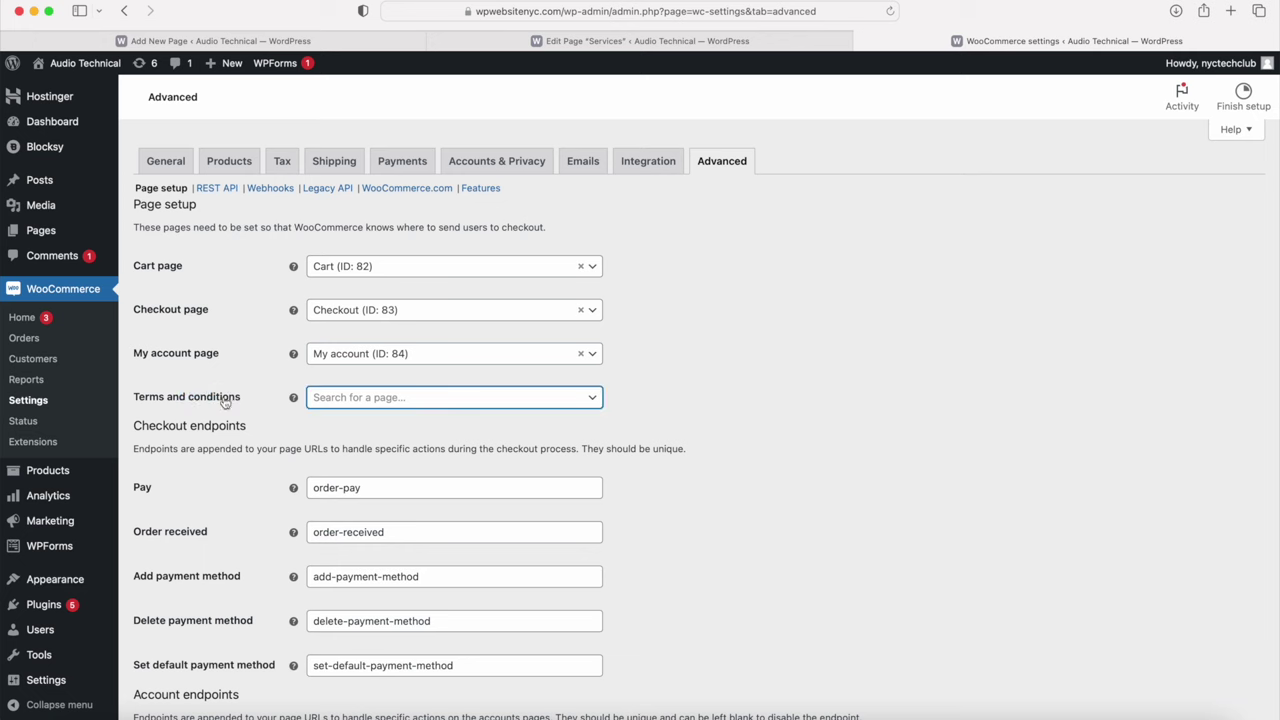
{"action": "left_click", "coordinate": [364, 400]}
{"action": "type", "text": "terms"}
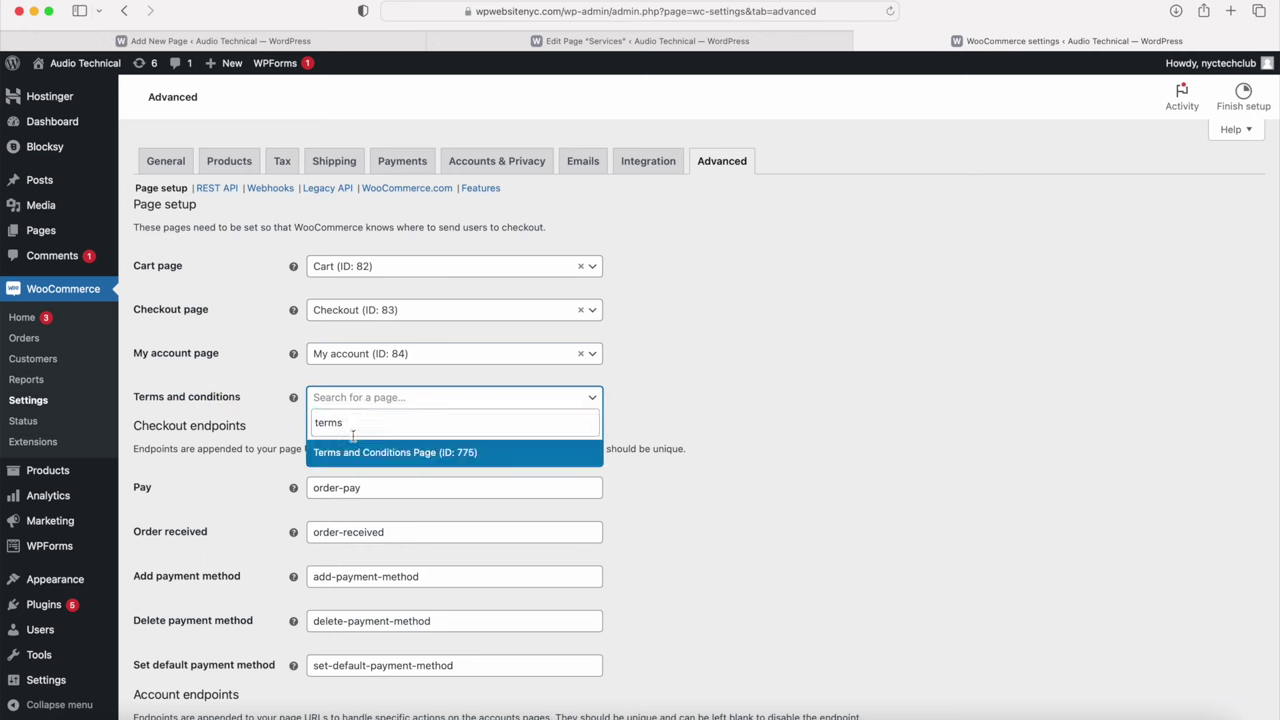
{"action": "left_click", "coordinate": [352, 455]}
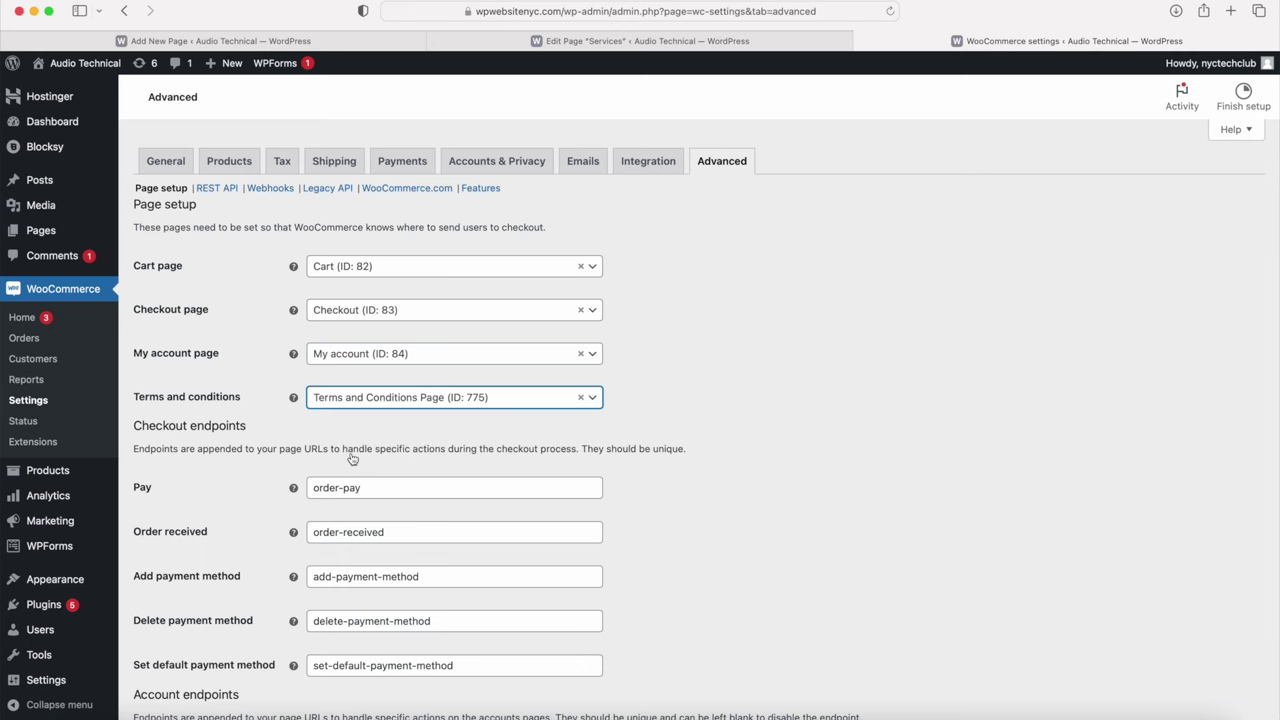
{"action": "scroll", "coordinate": [385, 408], "scroll_direction": "down", "scroll_amount": 5}
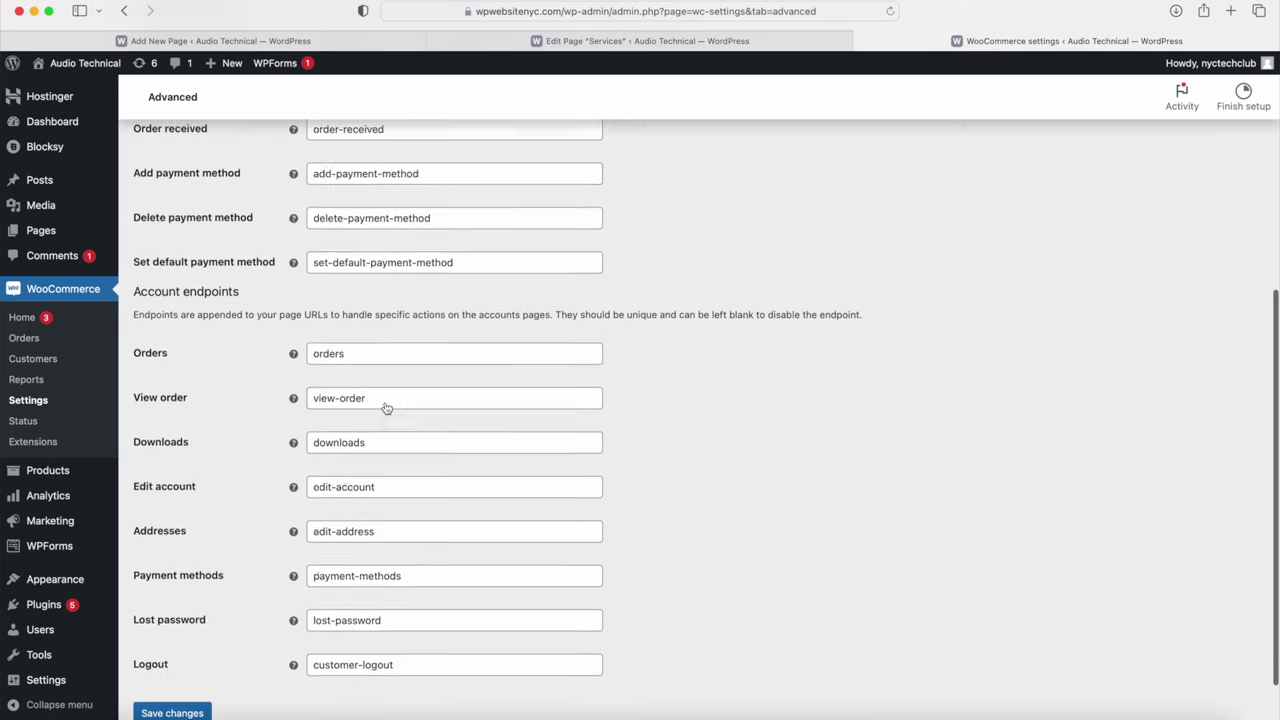
{"action": "left_click", "coordinate": [168, 650]}
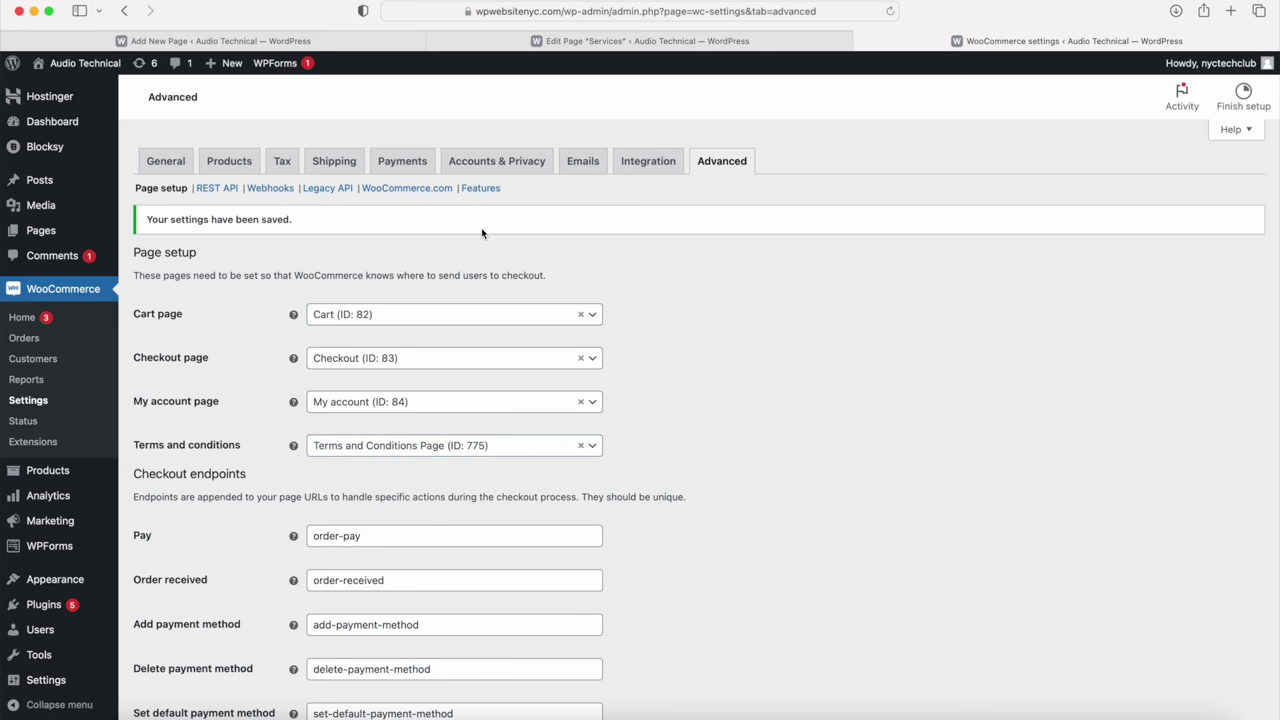
{"action": "left_click", "coordinate": [862, 41]}
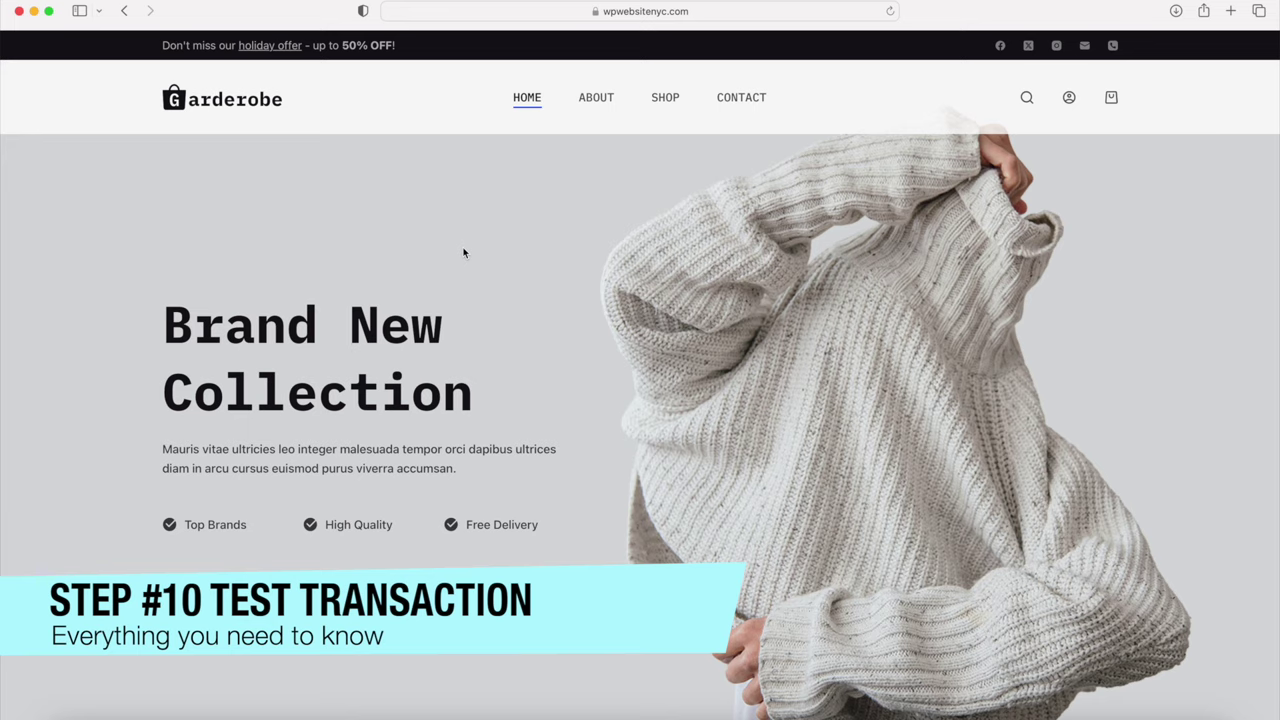
Step: Add the Boxy Shirt from New Arrivals to the cart and view the $49.95 cart
{"action": "scroll", "coordinate": [463, 253], "scroll_direction": "down", "scroll_amount": 10}
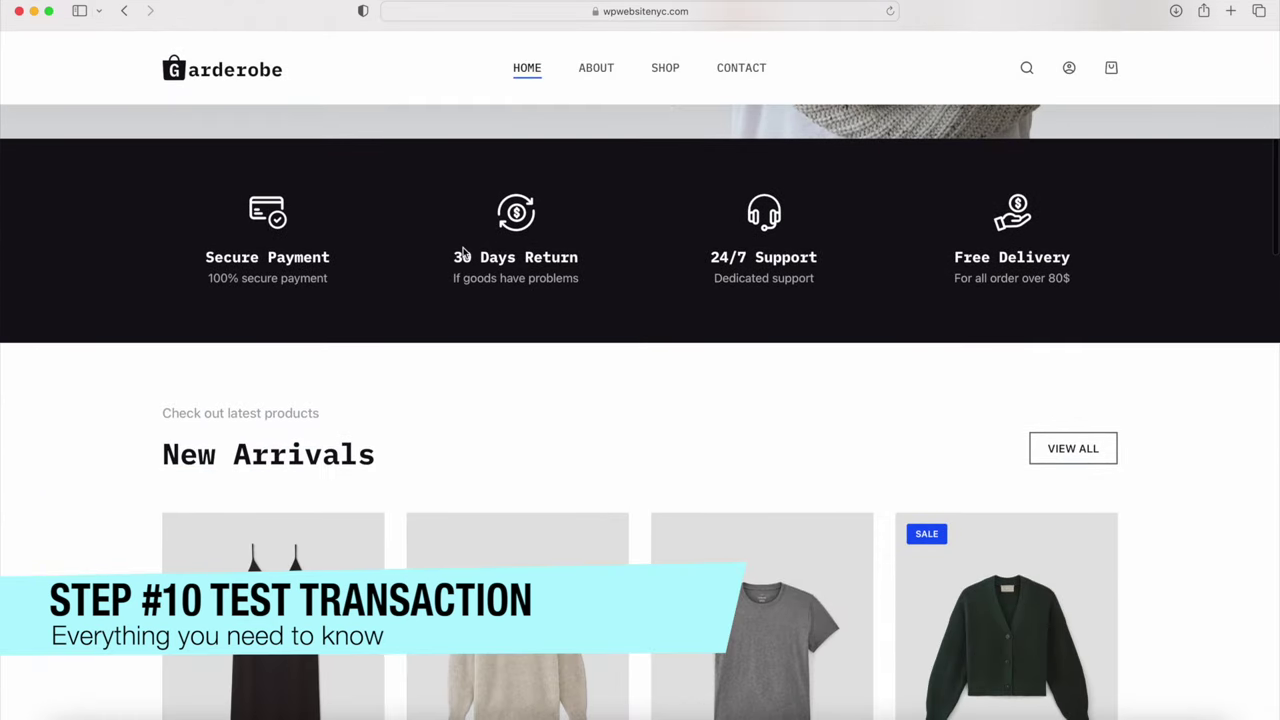
{"action": "scroll", "coordinate": [463, 253], "scroll_direction": "down", "scroll_amount": 5}
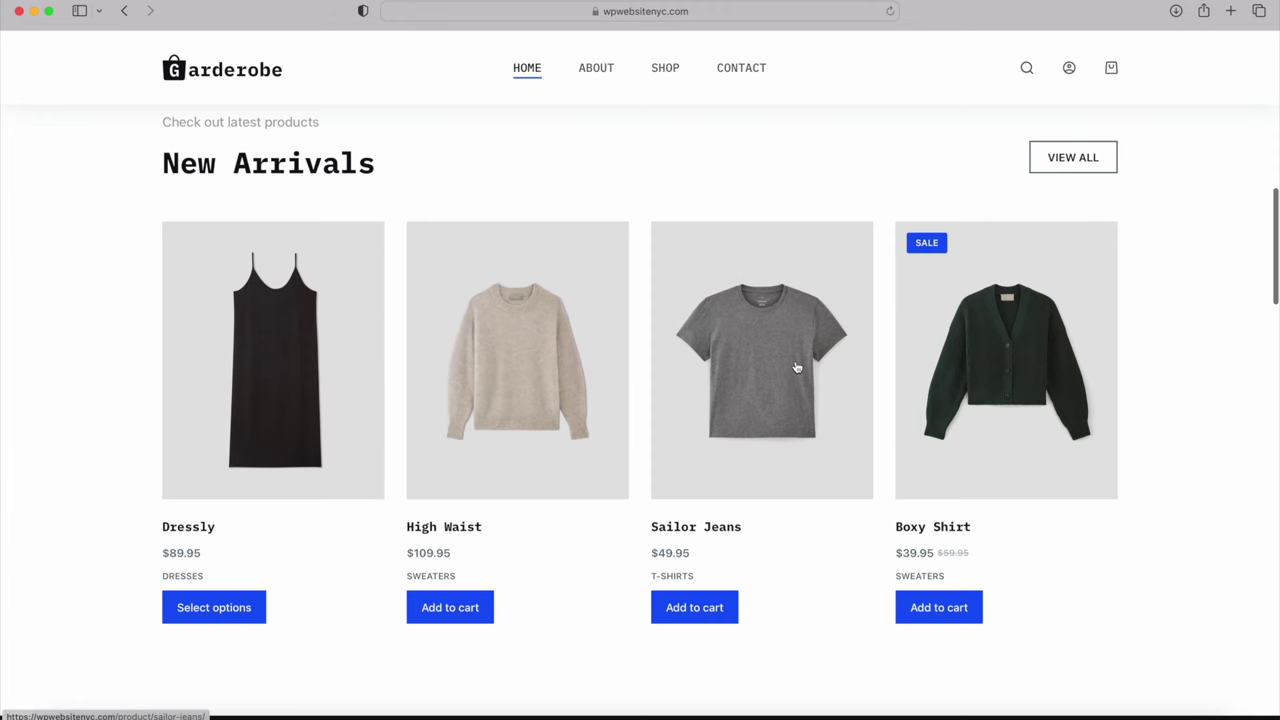
{"action": "left_click", "coordinate": [947, 609]}
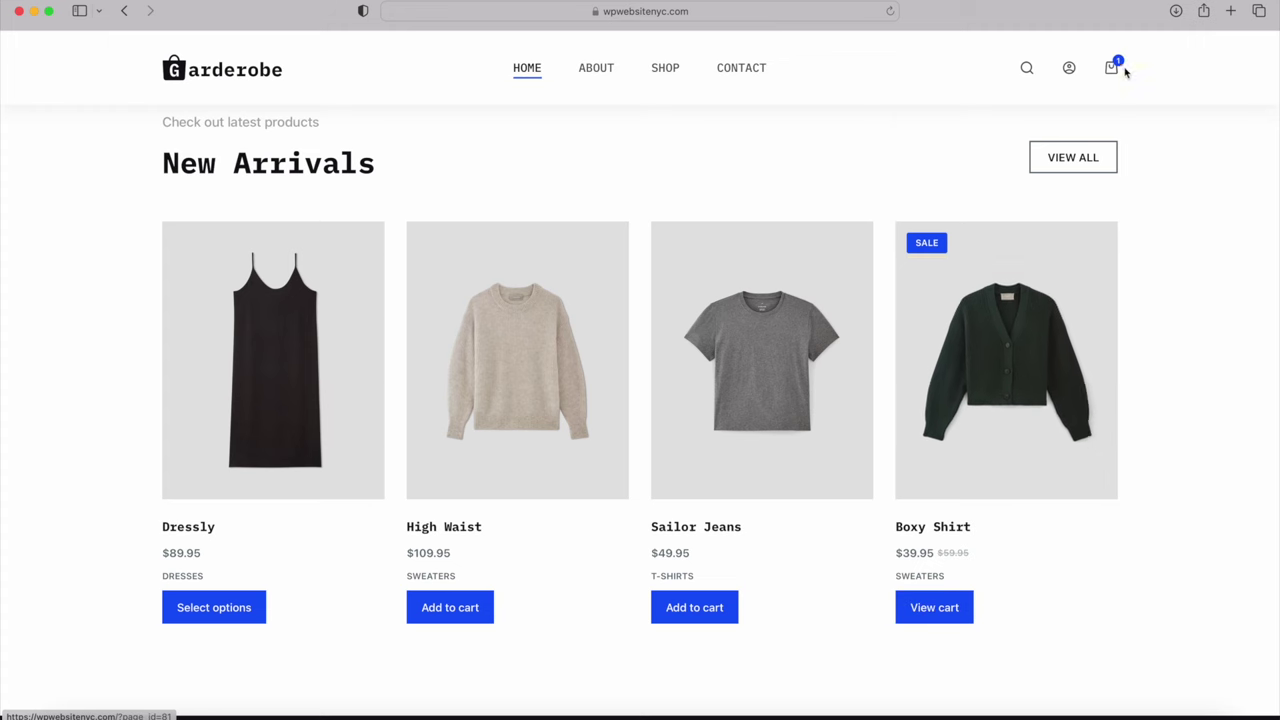
{"action": "mouse_move", "coordinate": [1116, 72]}
{"action": "left_click", "coordinate": [972, 220]}
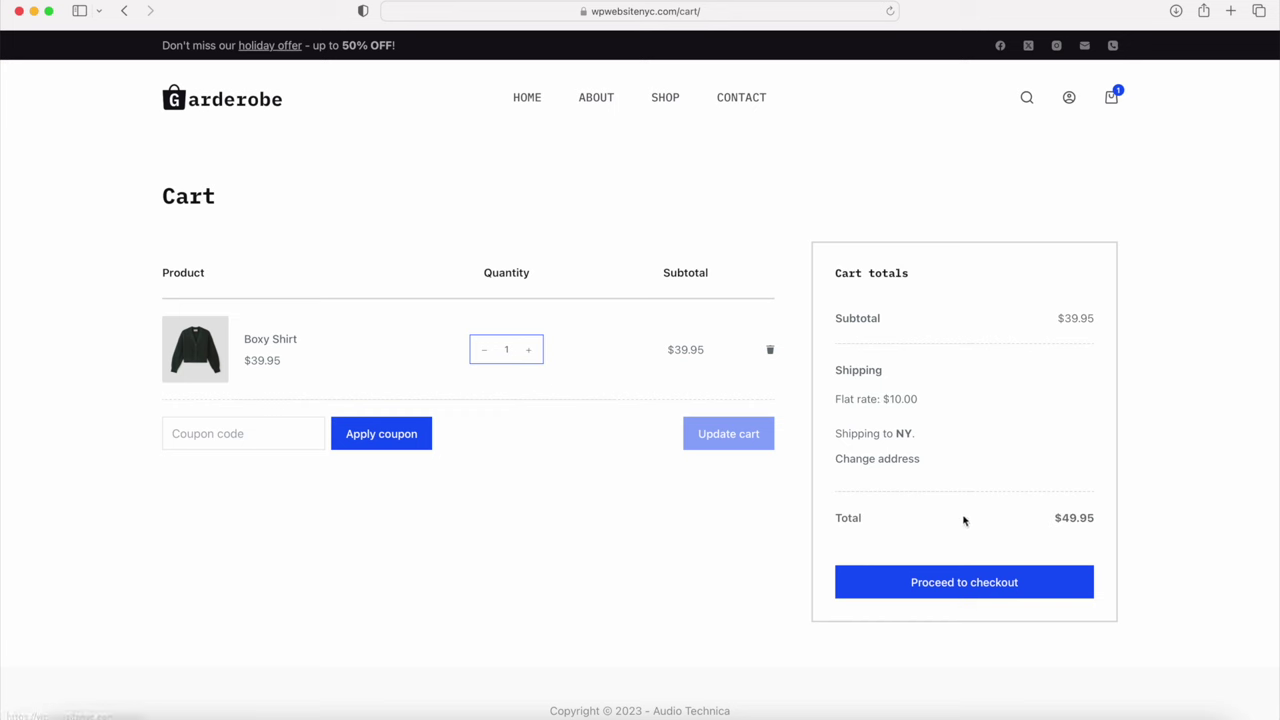
Step: Proceed to checkout, review the billing details, and agree to the terms and conditions
{"action": "left_click", "coordinate": [967, 588]}
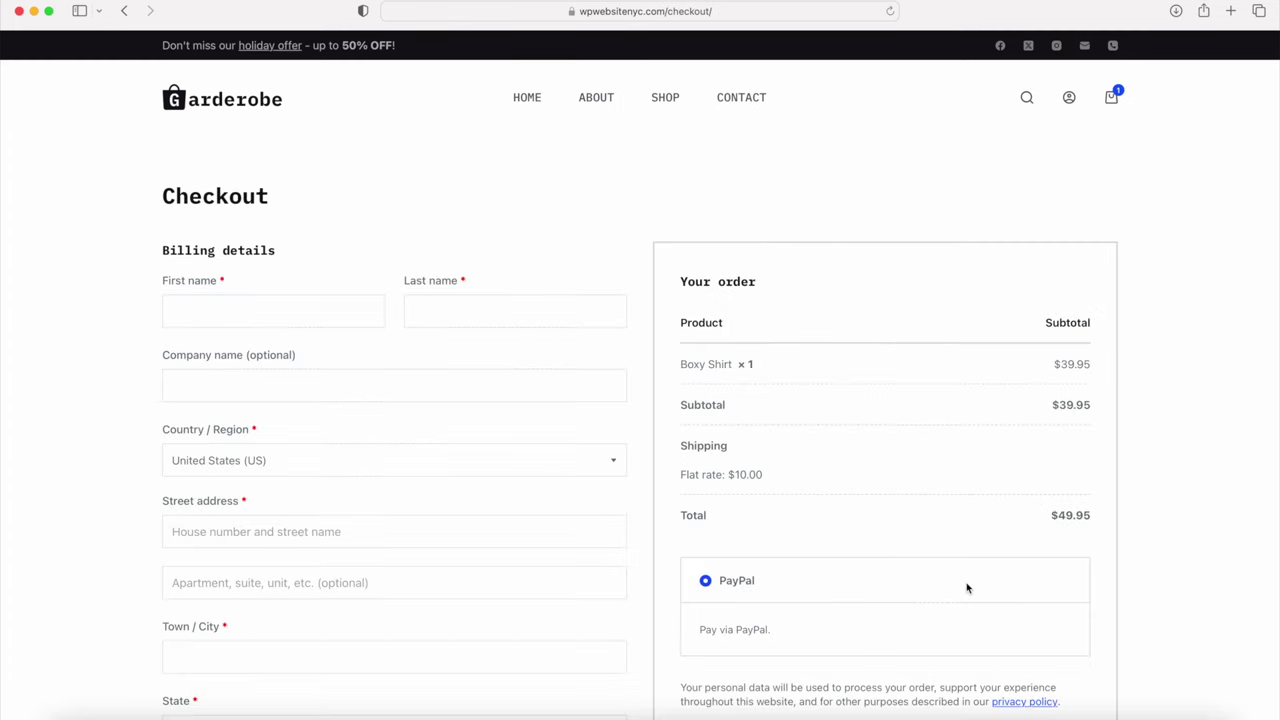
{"action": "scroll", "coordinate": [290, 318], "scroll_direction": "down", "scroll_amount": 5}
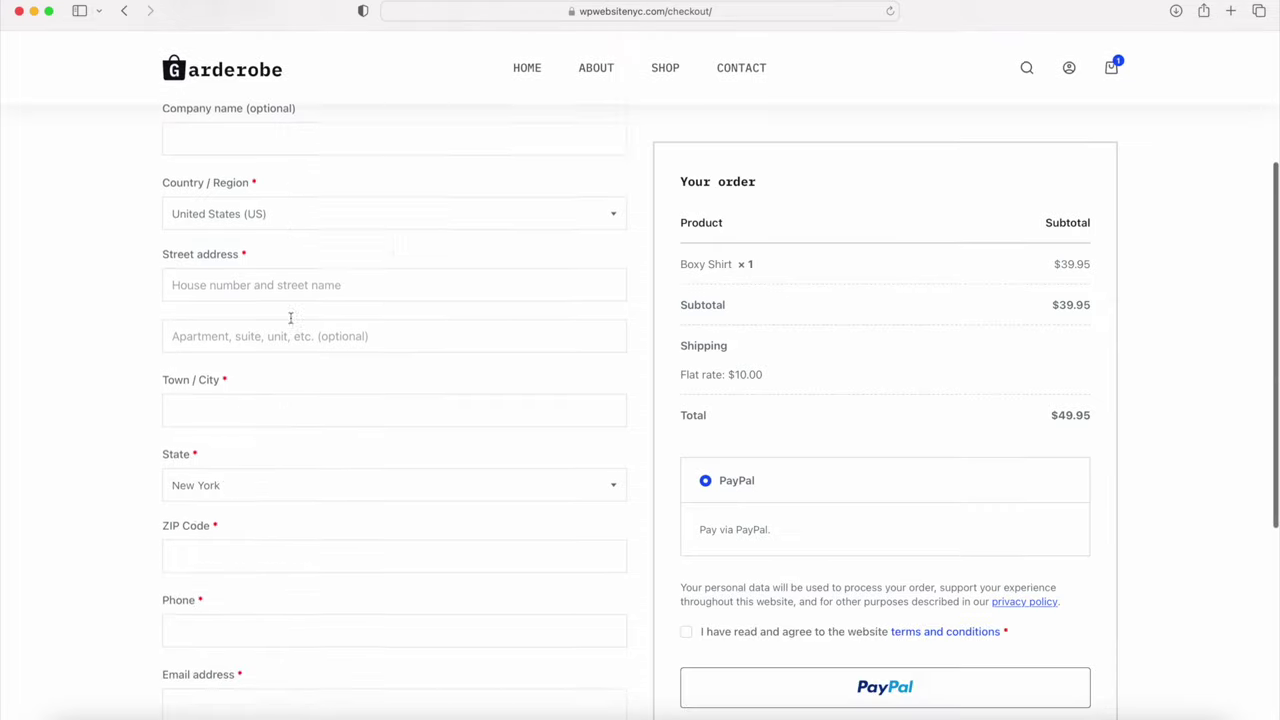
{"action": "scroll", "coordinate": [719, 295], "scroll_direction": "down", "scroll_amount": 4}
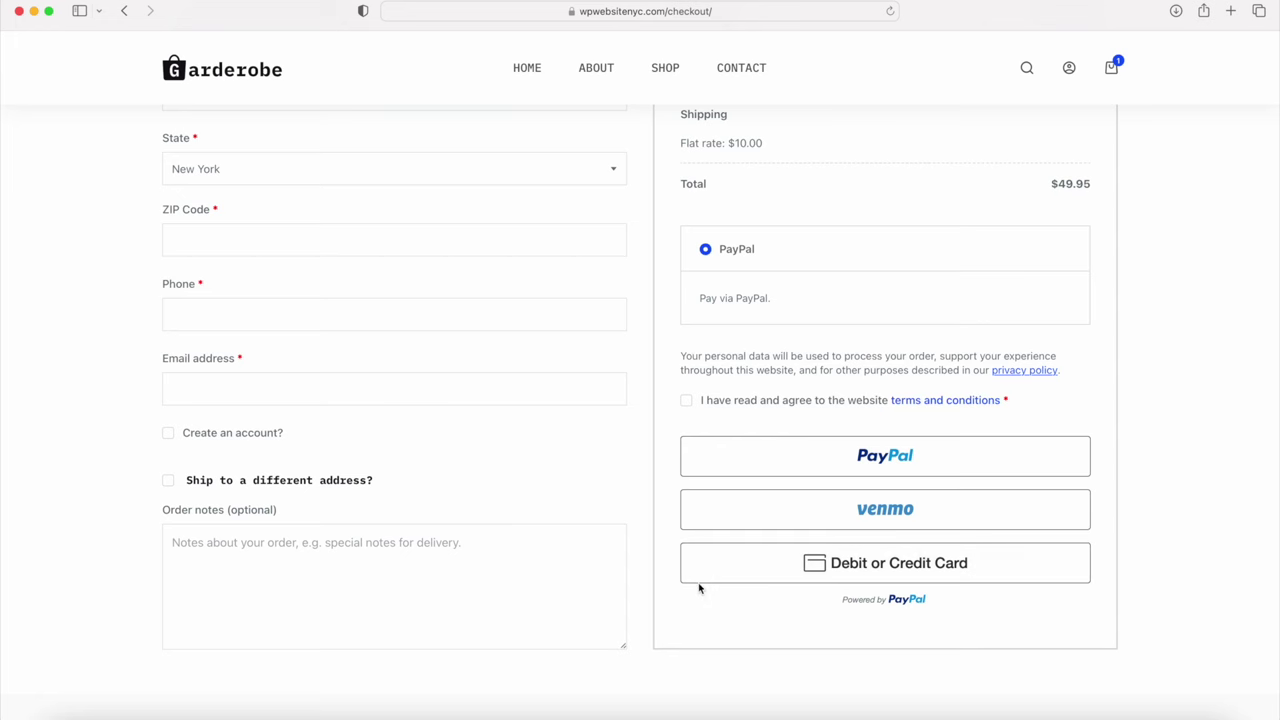
{"action": "scroll", "coordinate": [534, 558], "scroll_direction": "up", "scroll_amount": 6}
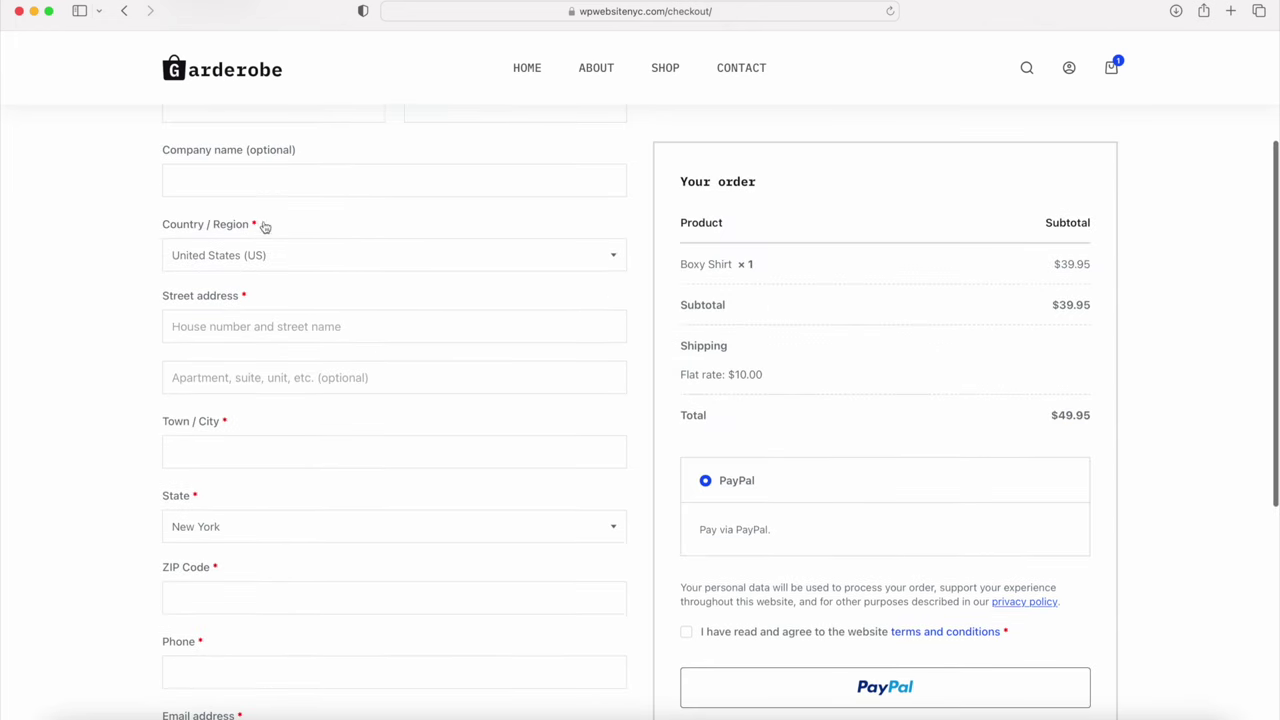
{"action": "scroll", "coordinate": [346, 358], "scroll_direction": "up", "scroll_amount": 3}
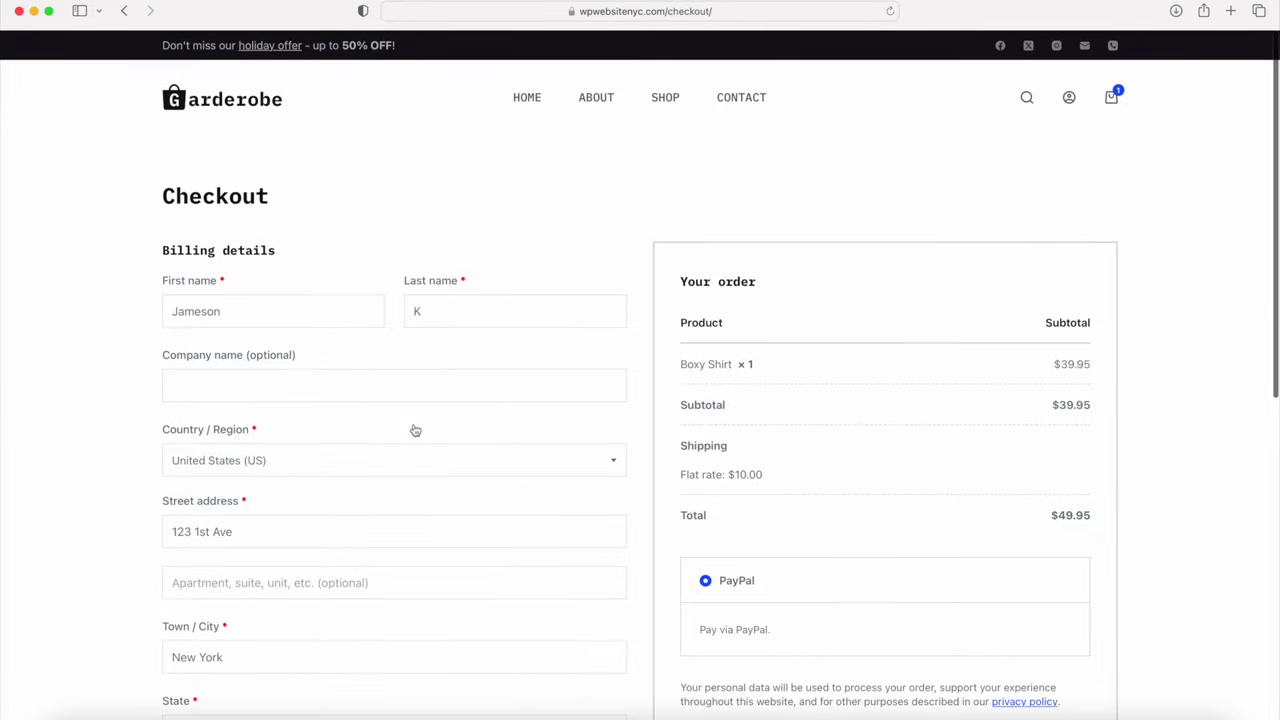
{"action": "scroll", "coordinate": [411, 431], "scroll_direction": "down", "scroll_amount": 5}
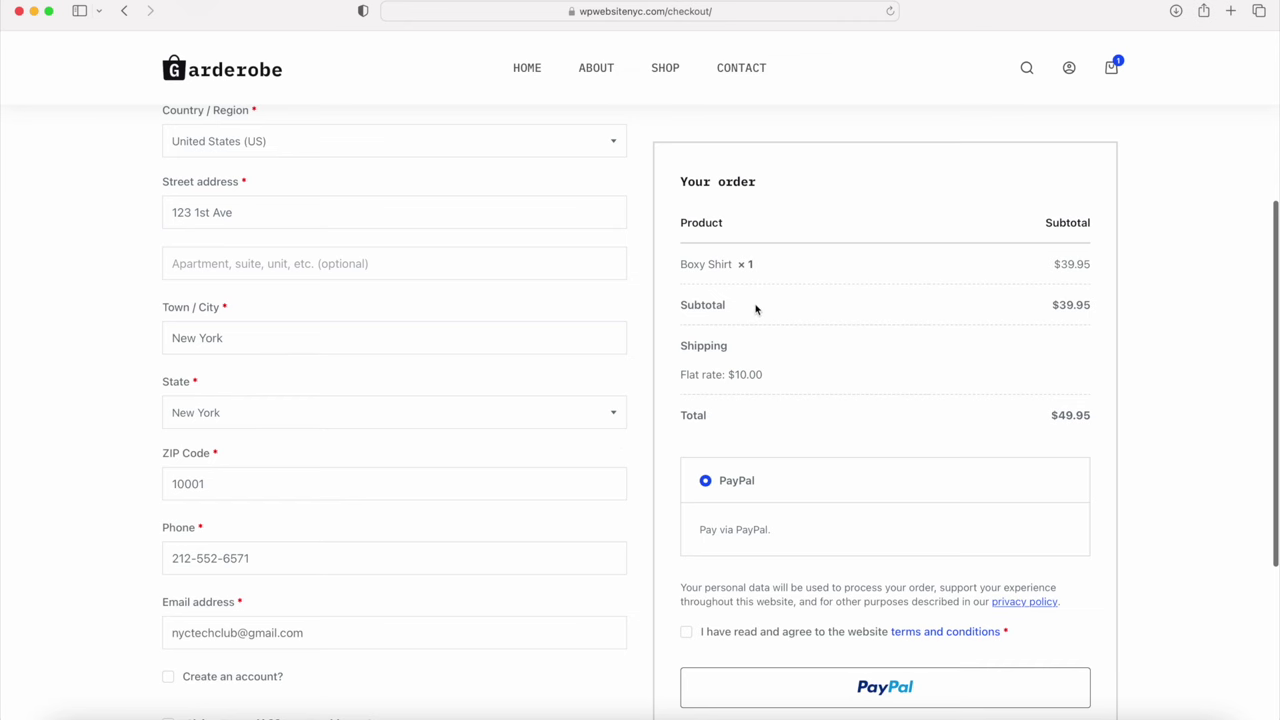
{"action": "scroll", "coordinate": [803, 433], "scroll_direction": "down", "scroll_amount": 4}
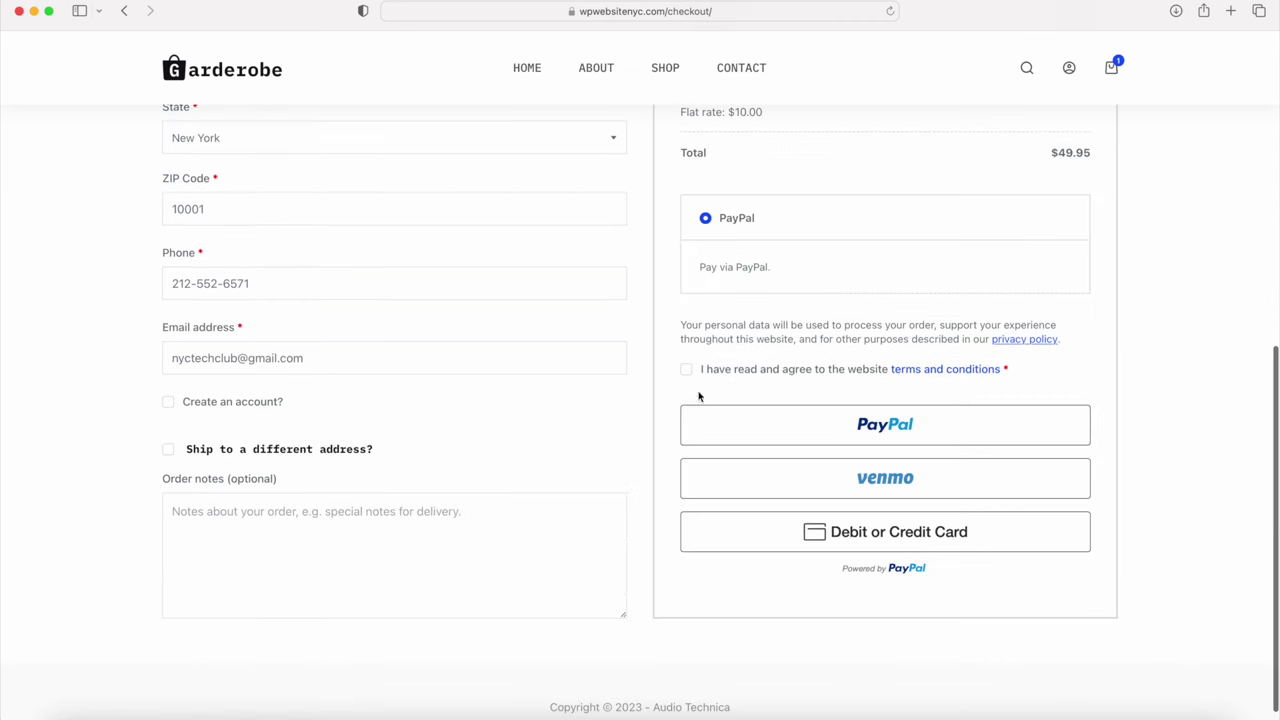
{"action": "left_click", "coordinate": [686, 370]}
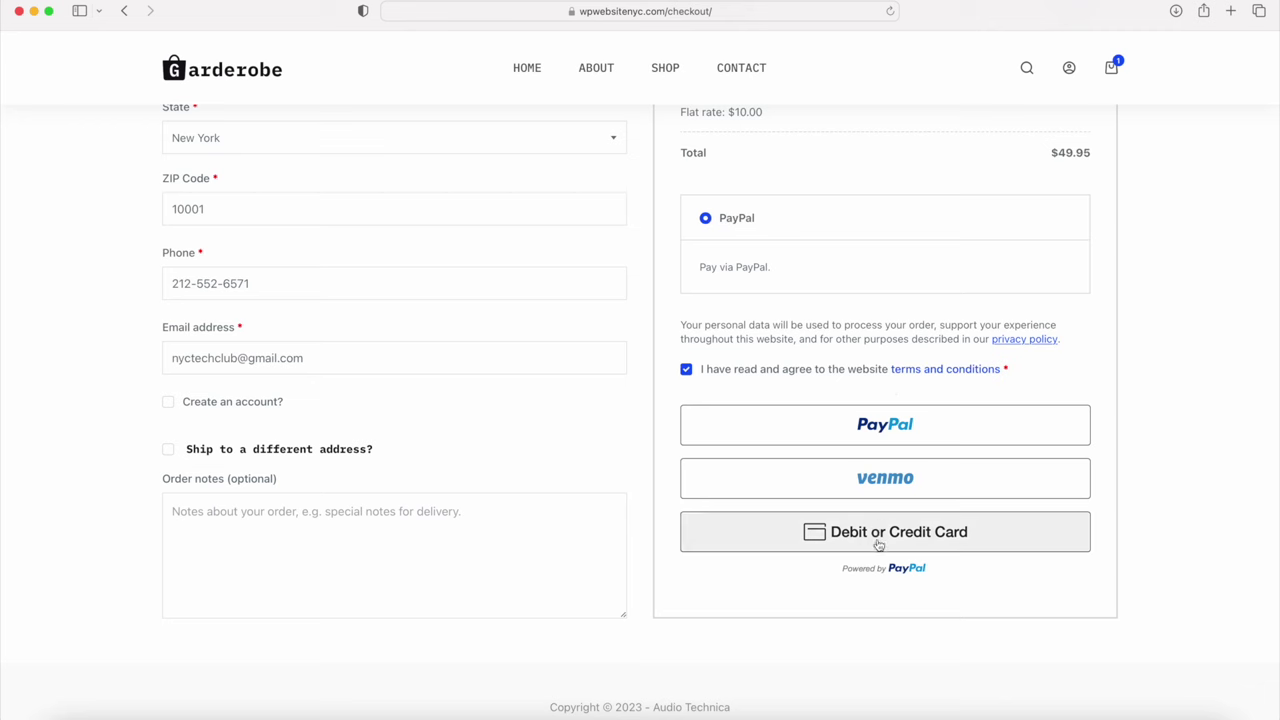
Step: Pay the $49.95 order through PayPal by logging in to the test account and completing the purchase
{"action": "left_click", "coordinate": [864, 428]}
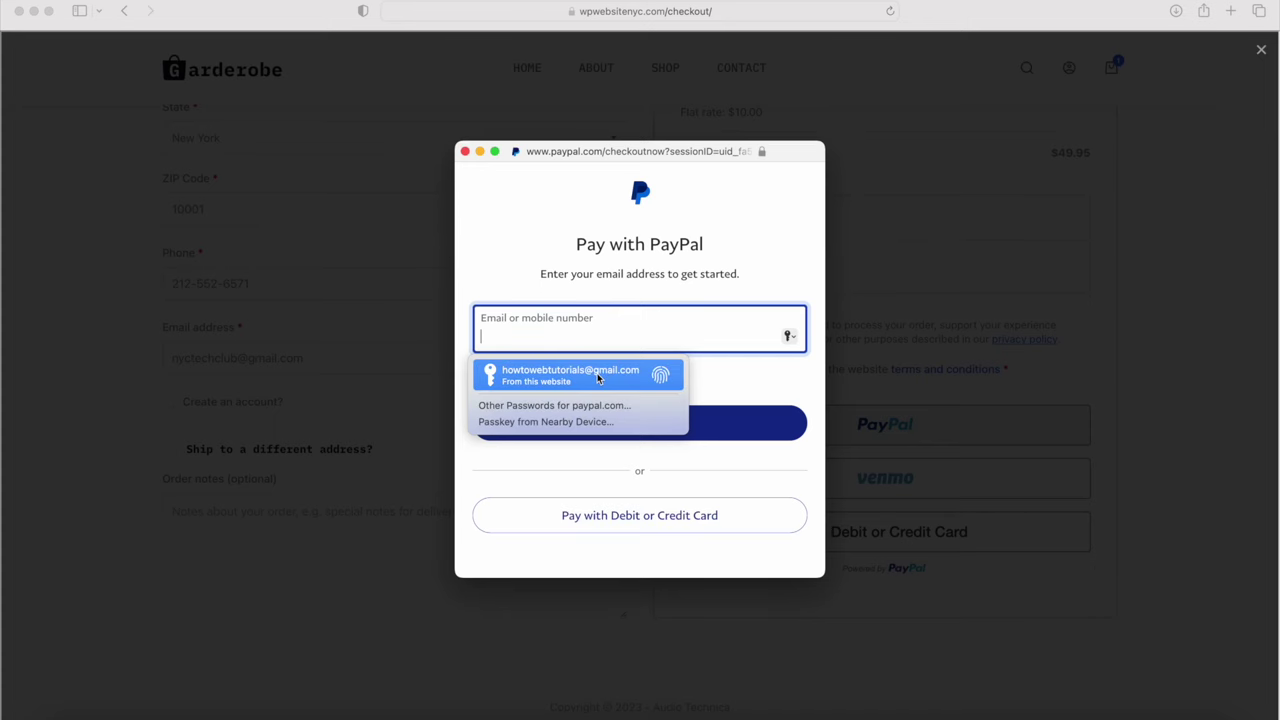
{"action": "left_click", "coordinate": [598, 376]}
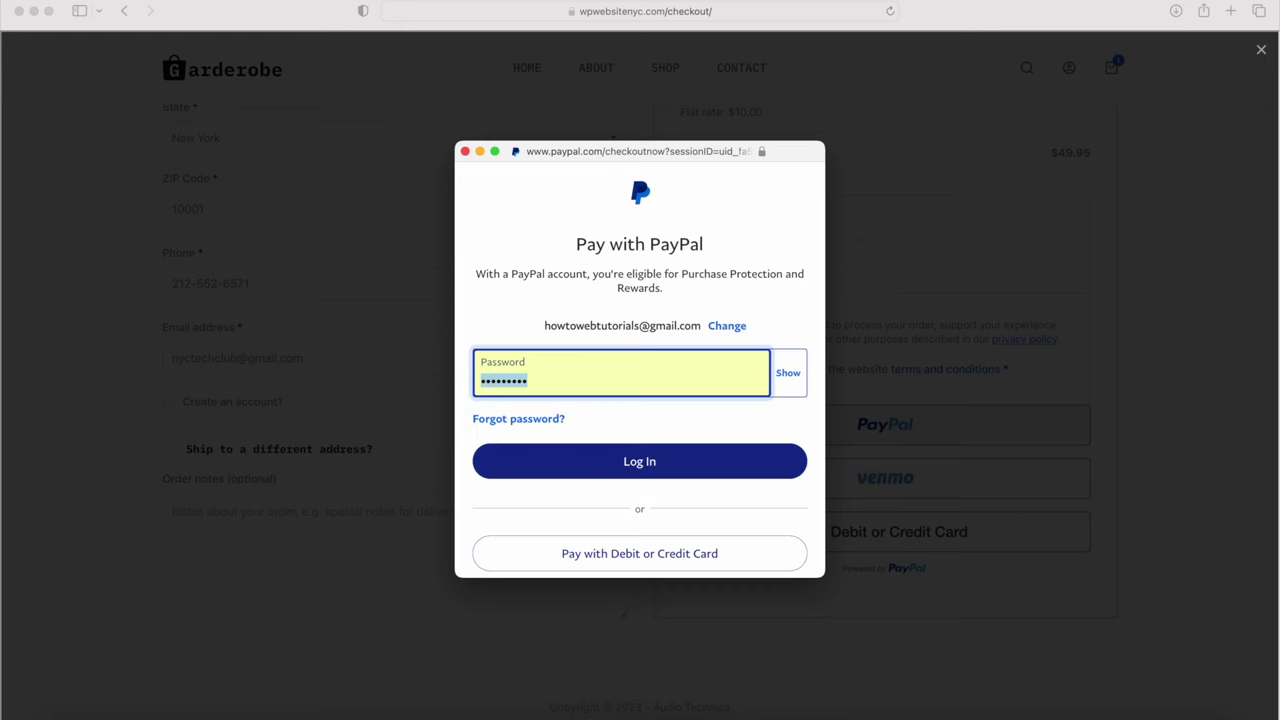
{"action": "left_click", "coordinate": [606, 466]}
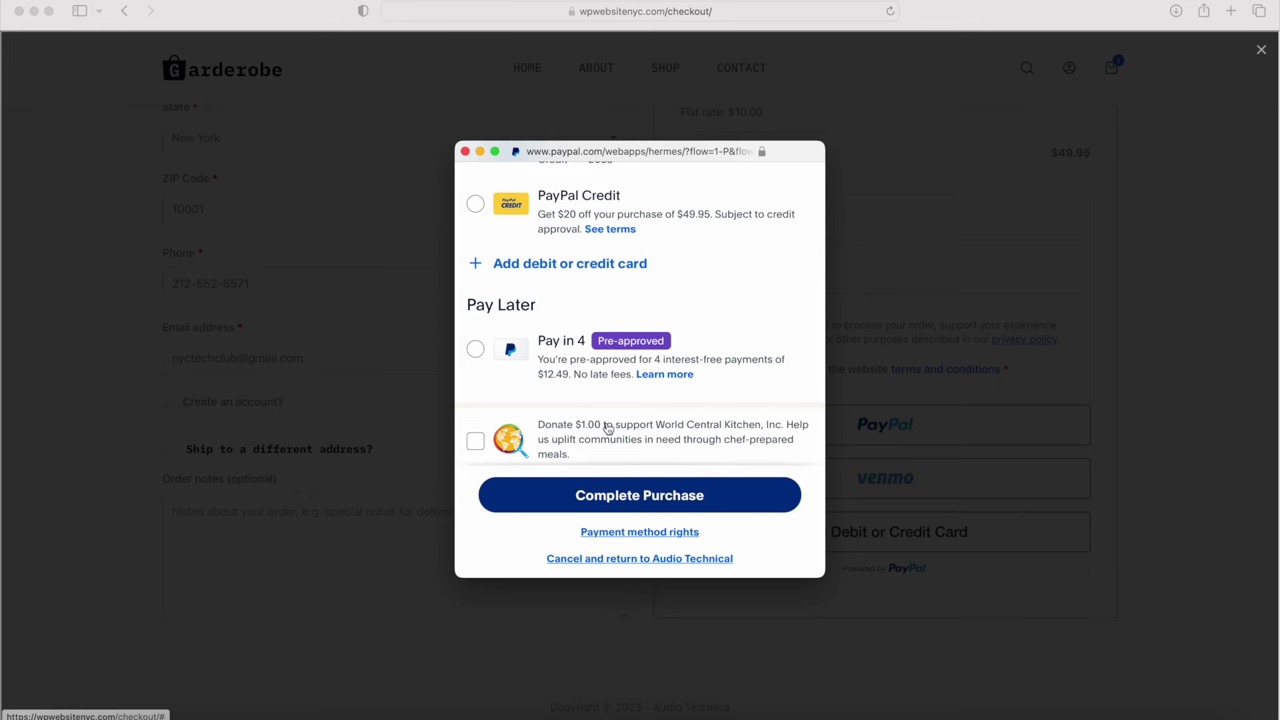
{"action": "left_click", "coordinate": [641, 496]}
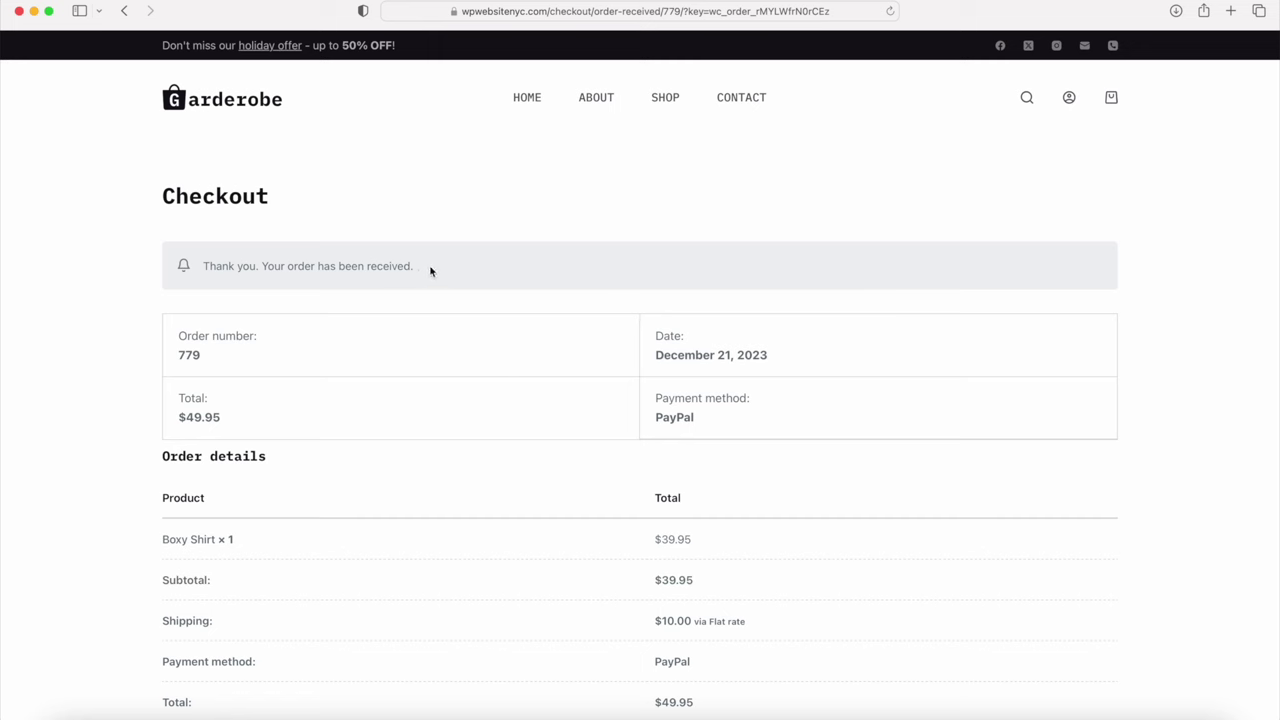
Step: Highlight the 'Thank you' order-received message and scroll over the order 779 confirmation
{"action": "left_click_drag", "start_coordinate": [428, 266], "coordinate": [200, 253]}
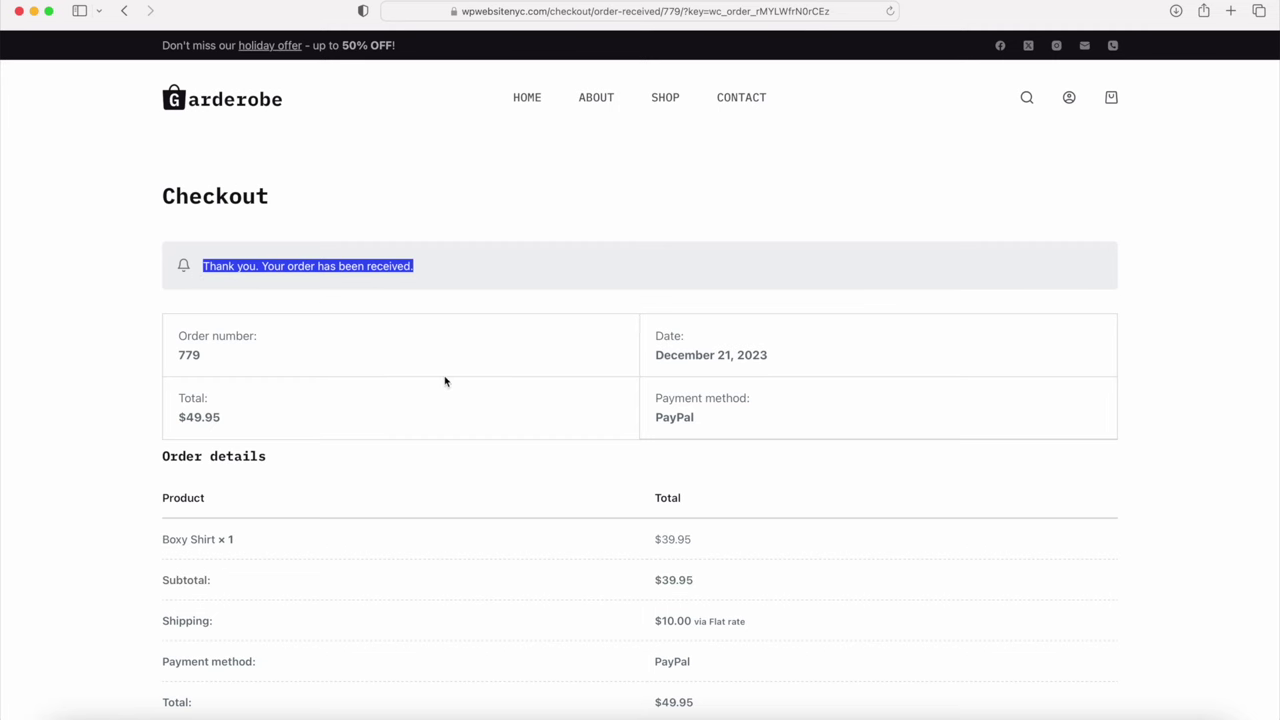
{"action": "scroll", "coordinate": [429, 392], "scroll_direction": "down", "scroll_amount": 3}
{"action": "scroll", "coordinate": [429, 392], "scroll_direction": "up", "scroll_amount": 3}
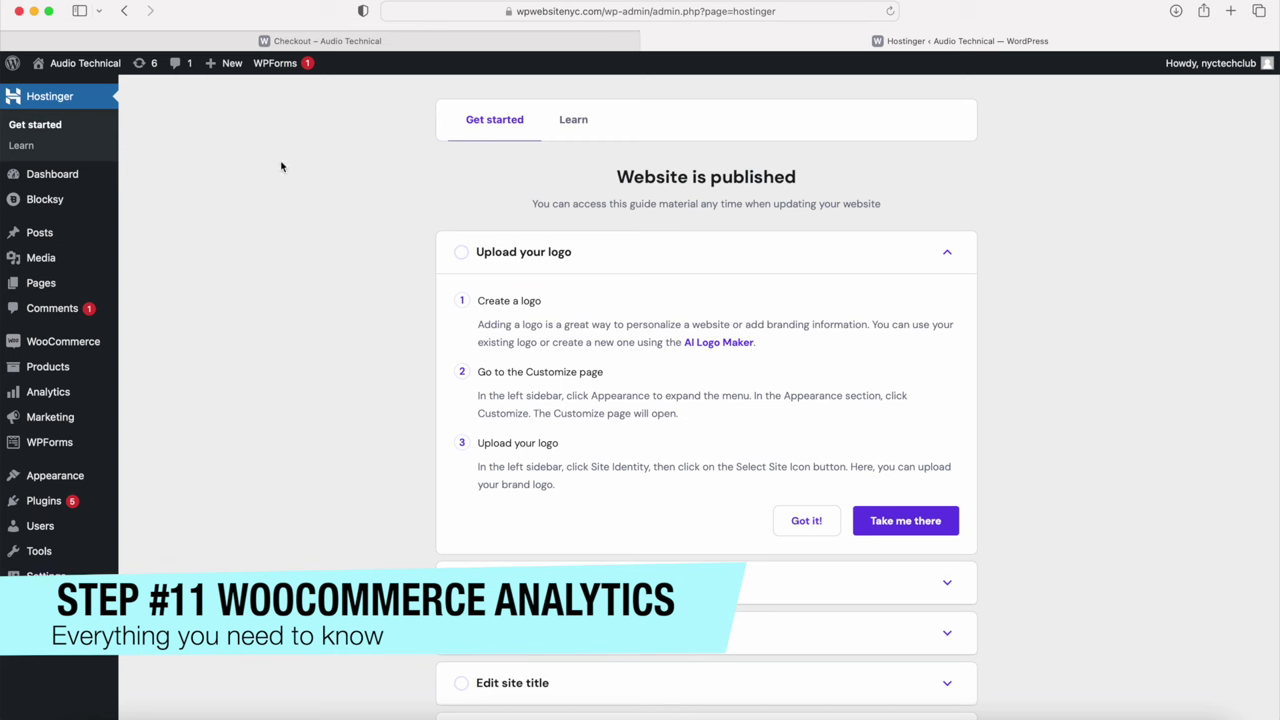
Step: Open order #779 from the WooCommerce Orders list
{"action": "mouse_move", "coordinate": [67, 347]}
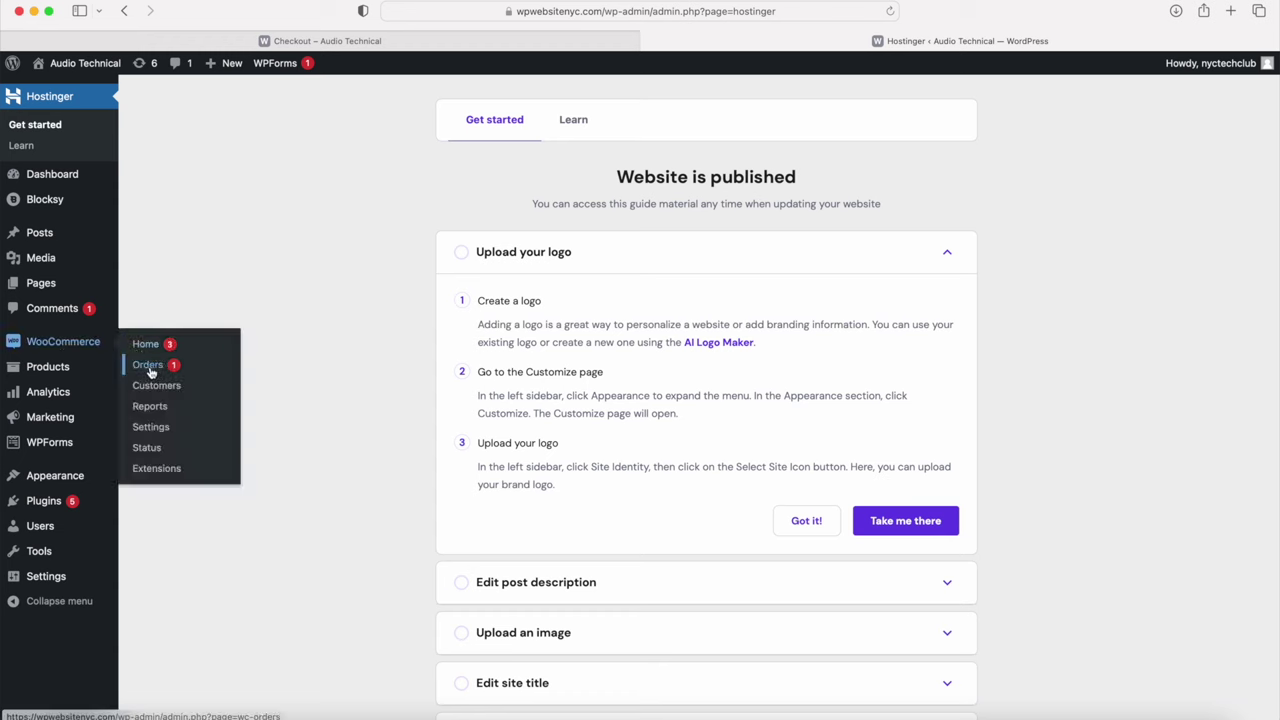
{"action": "left_click", "coordinate": [149, 369]}
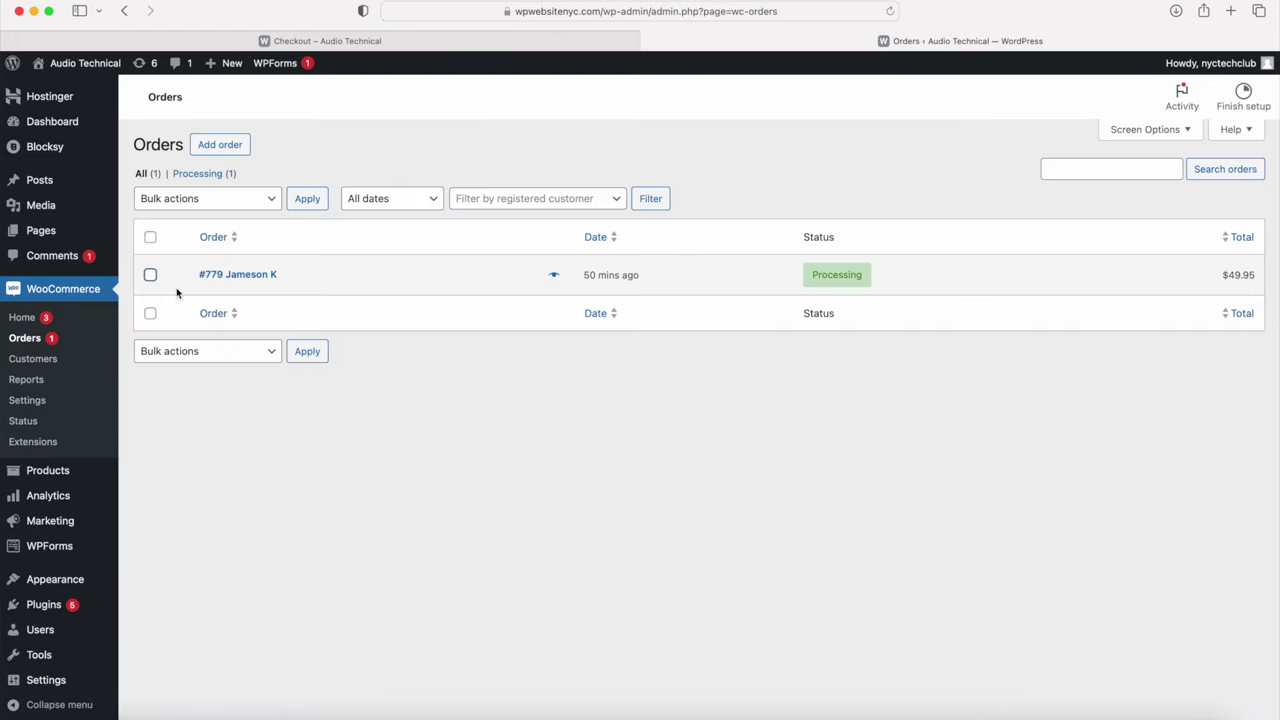
{"action": "left_click", "coordinate": [238, 275]}
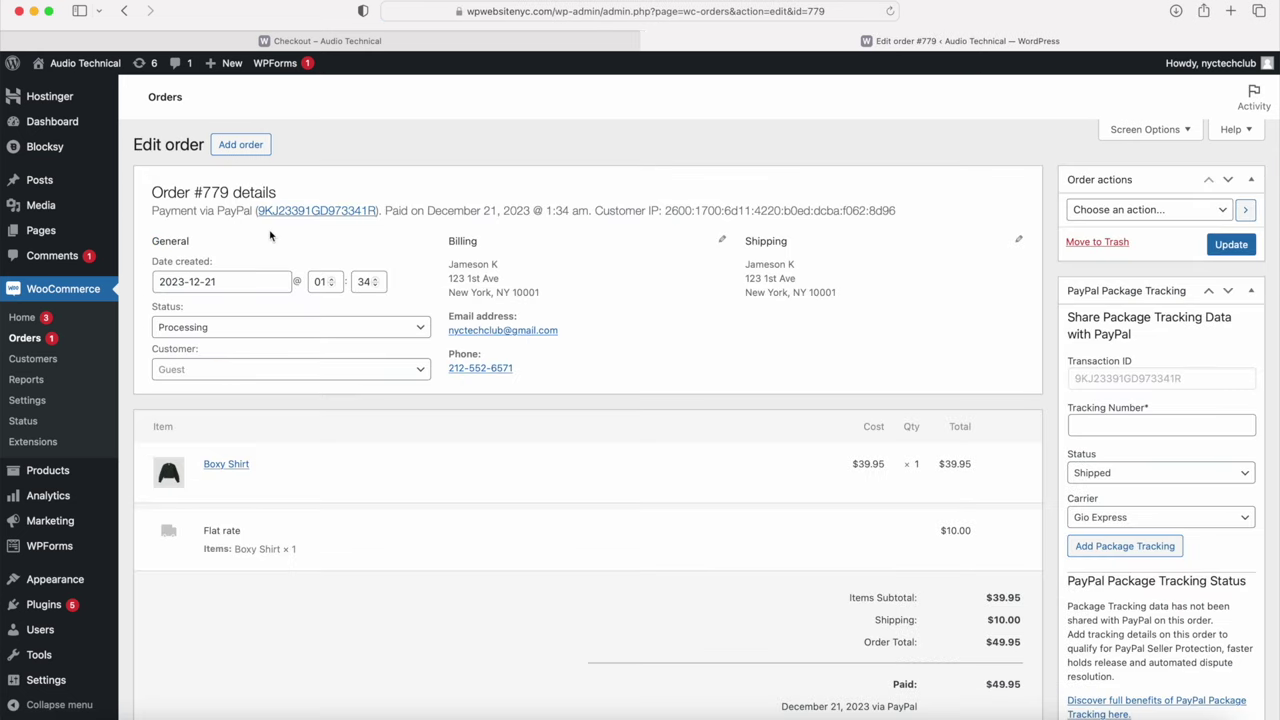
Step: Check the order details and change the status from Processing to Completed
{"action": "left_click_drag", "start_coordinate": [155, 192], "coordinate": [306, 189]}
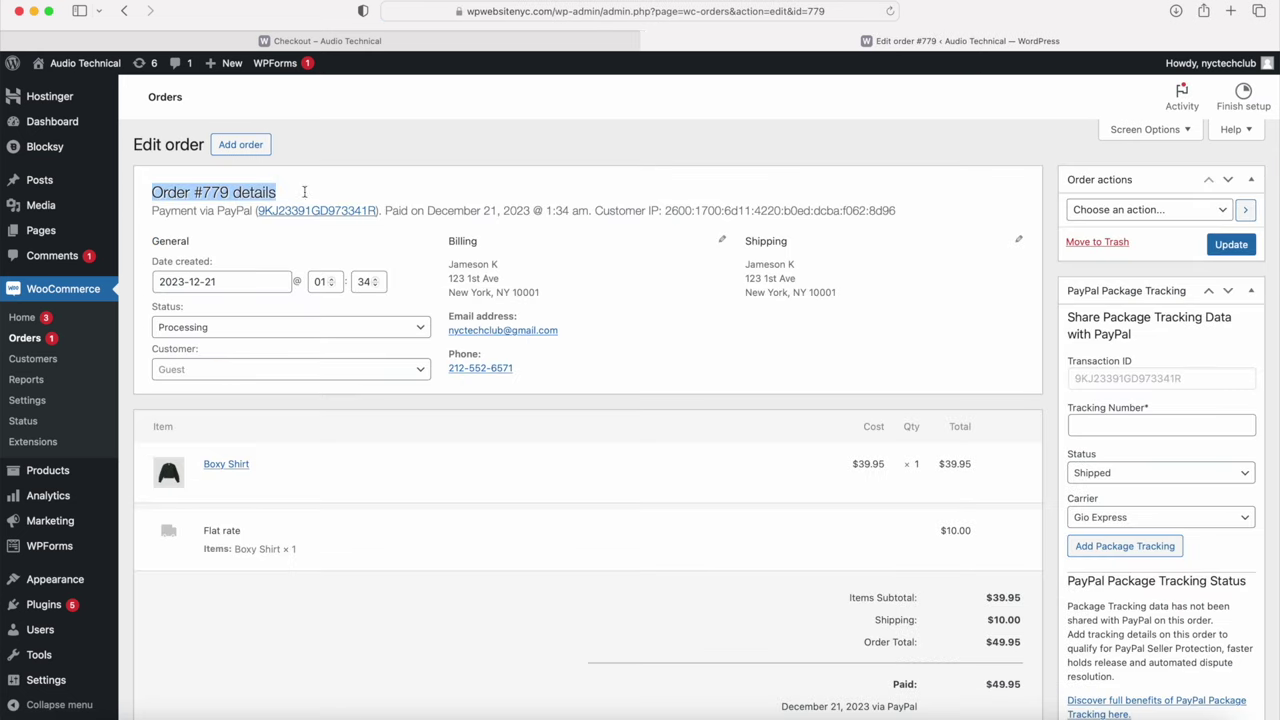
{"action": "left_click", "coordinate": [185, 210]}
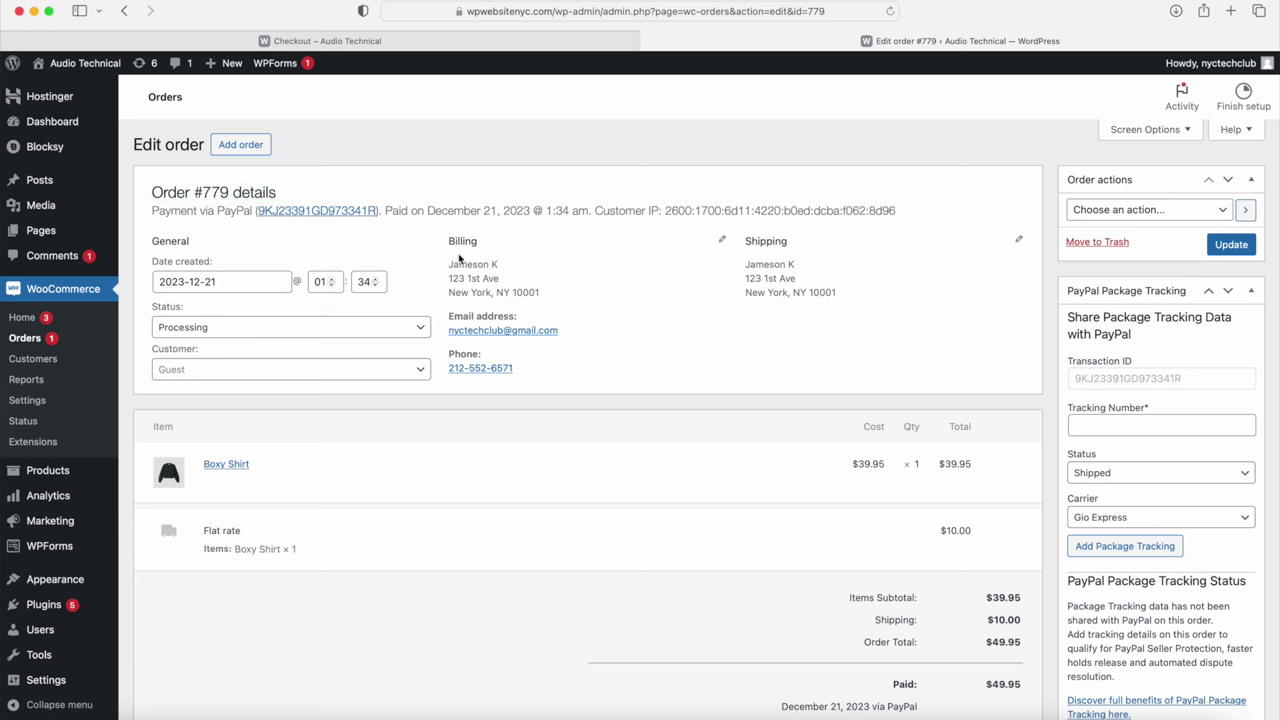
{"action": "left_click_drag", "start_coordinate": [746, 241], "coordinate": [849, 294]}
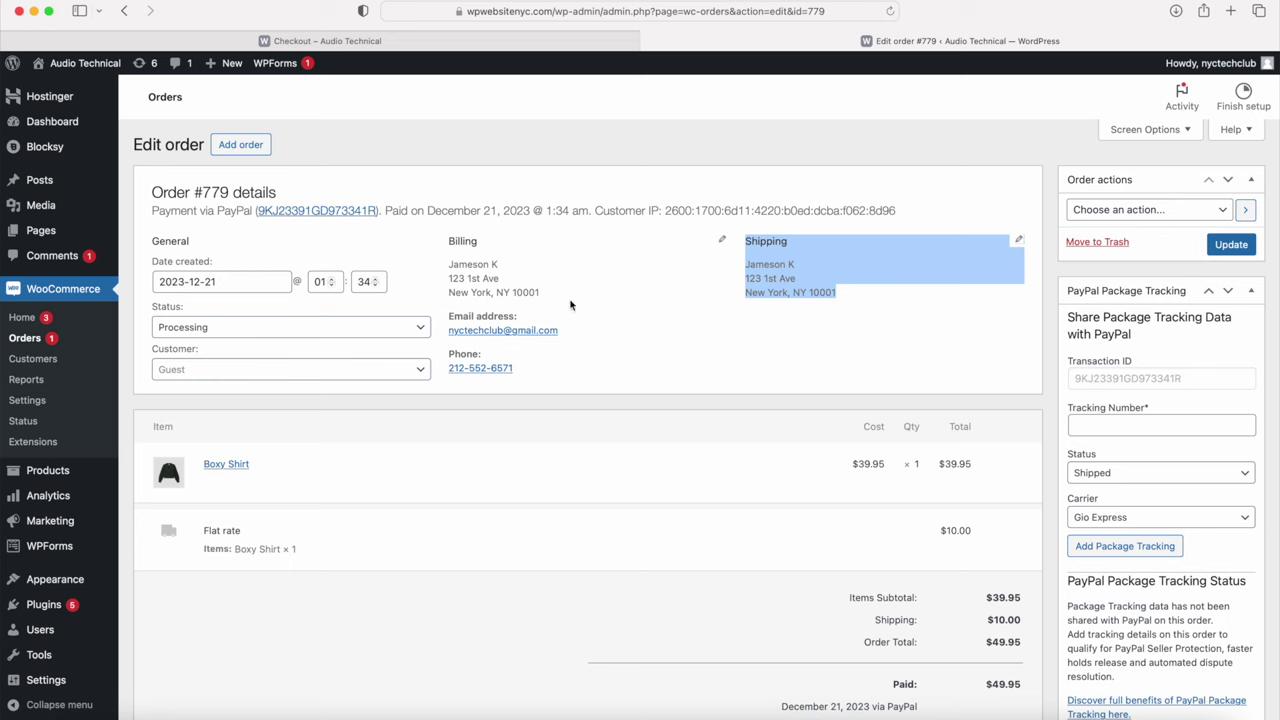
{"action": "left_click", "coordinate": [319, 333]}
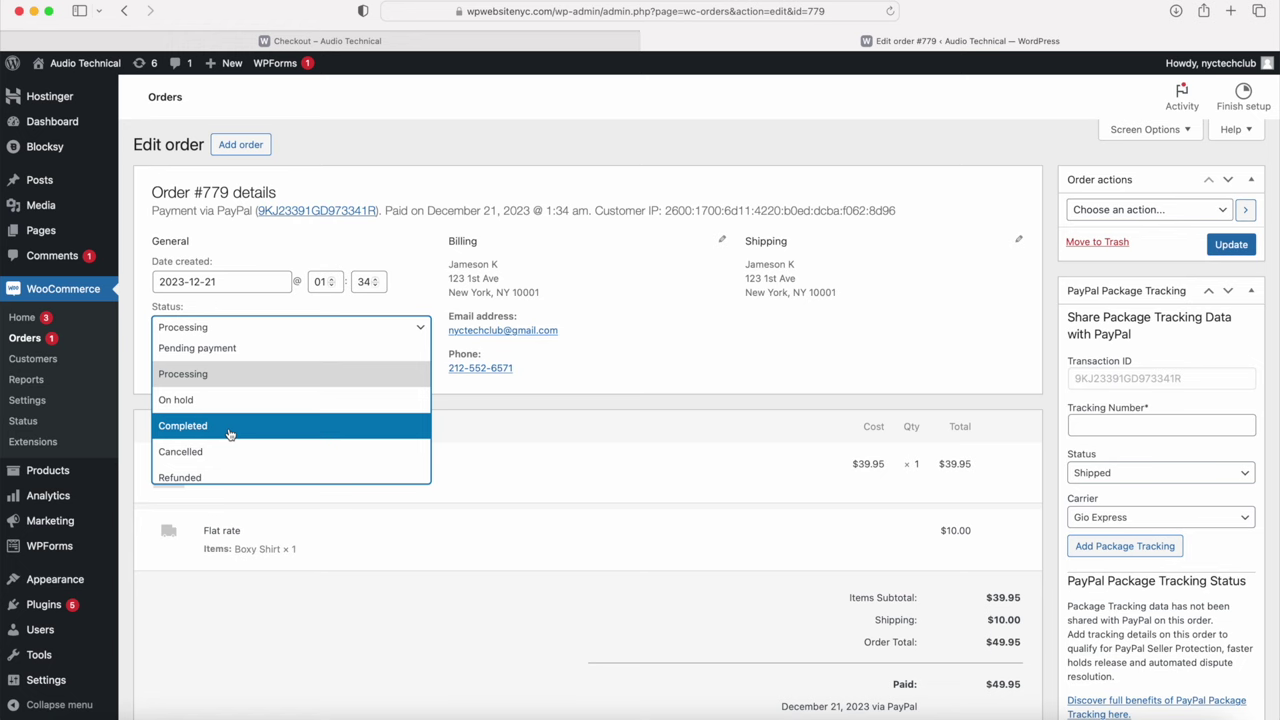
{"action": "left_click", "coordinate": [229, 433]}
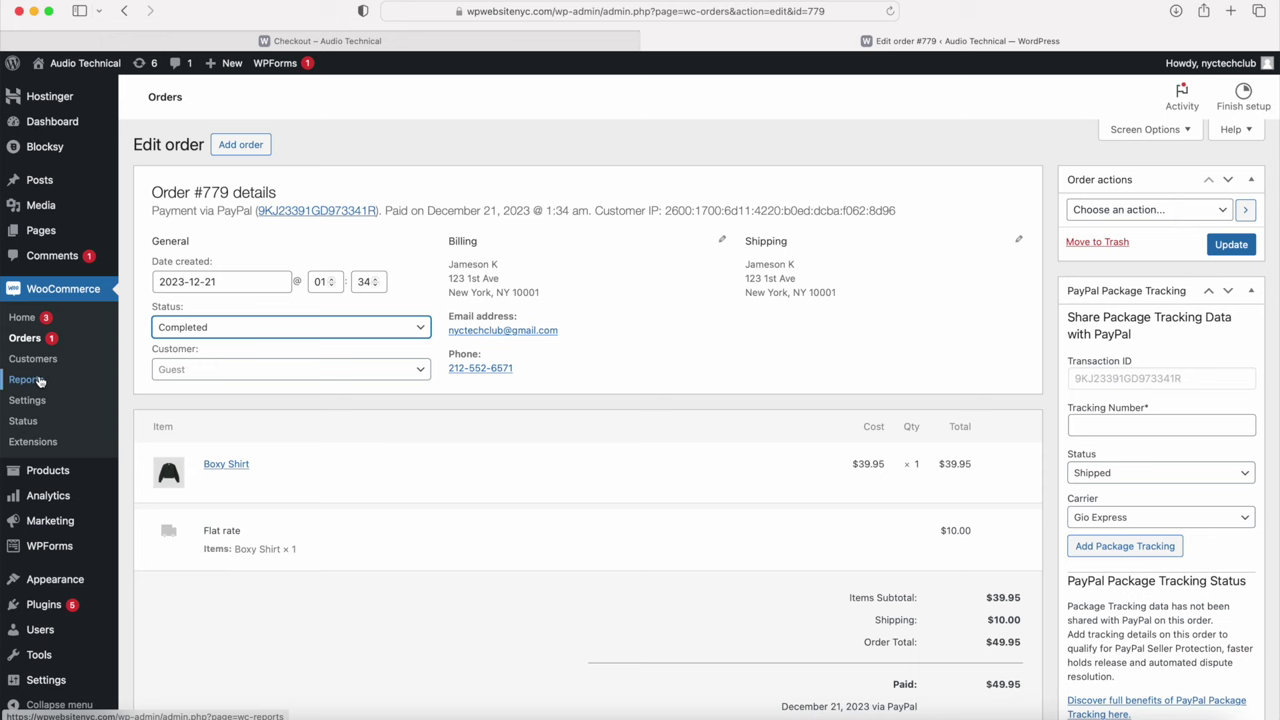
{"action": "mouse_move", "coordinate": [50, 505]}
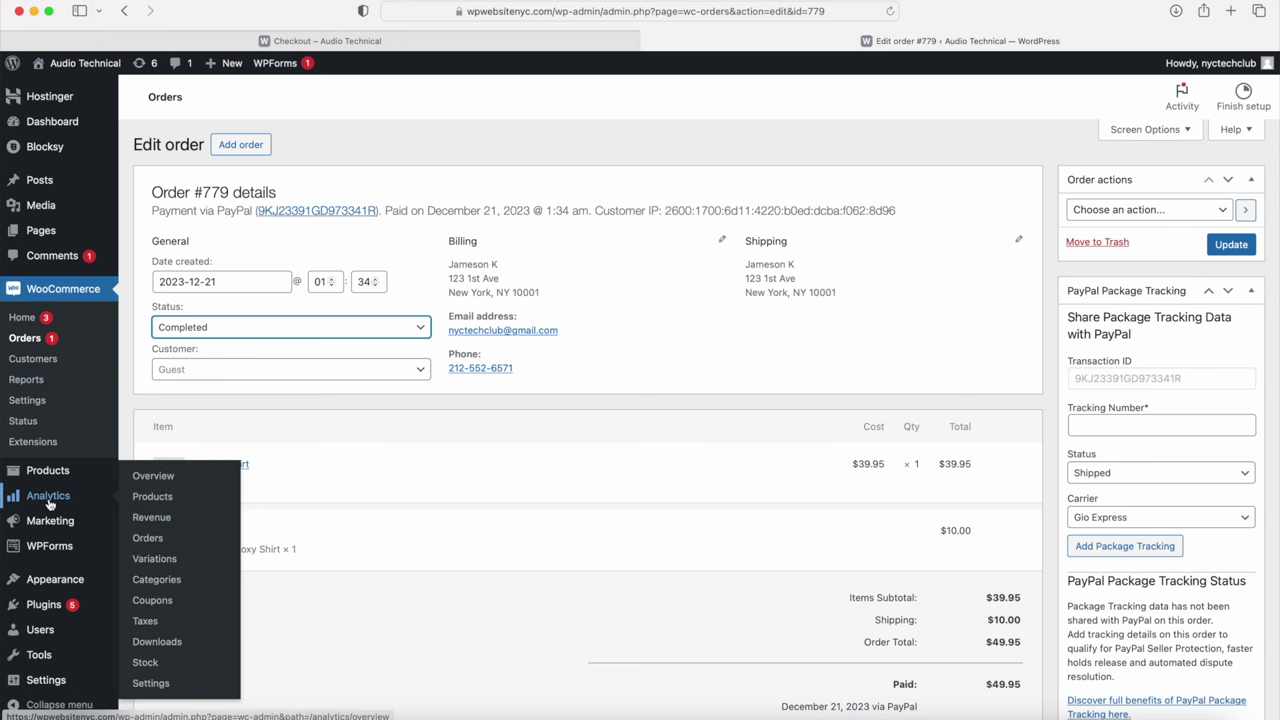
Step: Review the Analytics overview showing no sales for Dec 1–20, 2023, then visit the storefront
{"action": "left_click", "coordinate": [45, 505]}
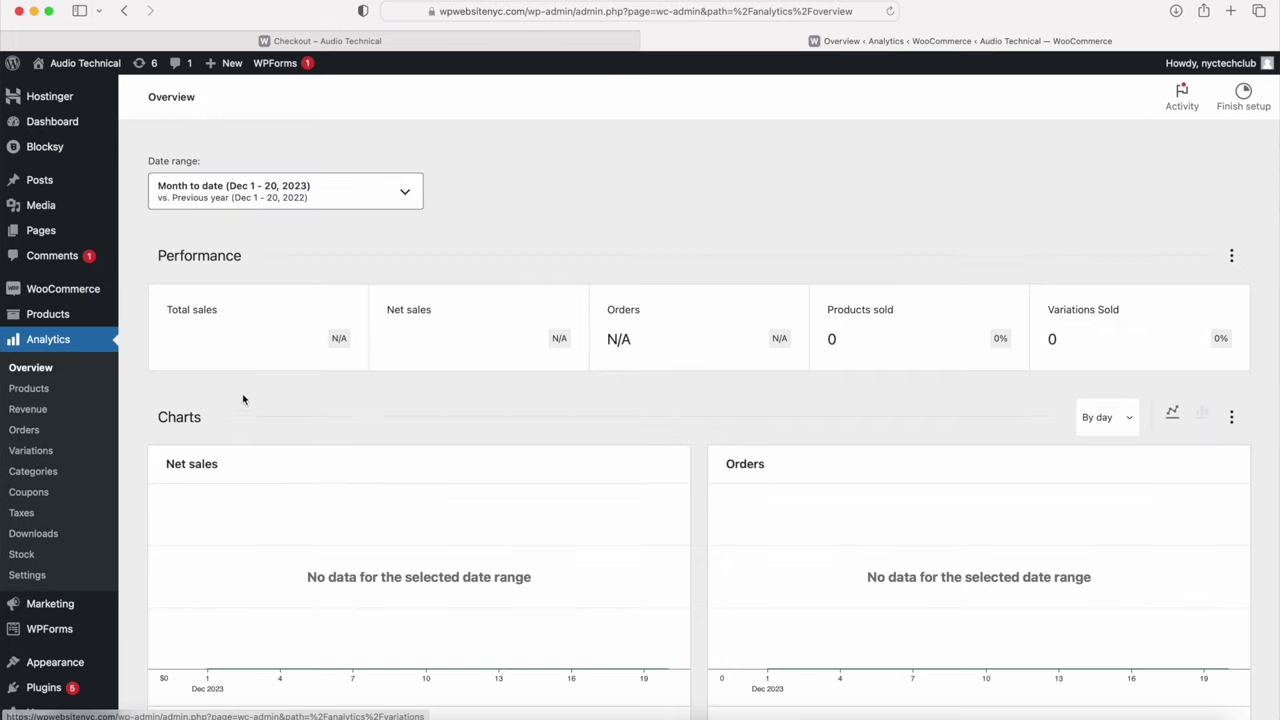
{"action": "scroll", "coordinate": [288, 401], "scroll_direction": "down", "scroll_amount": 5}
{"action": "scroll", "coordinate": [288, 401], "scroll_direction": "down", "scroll_amount": 1}
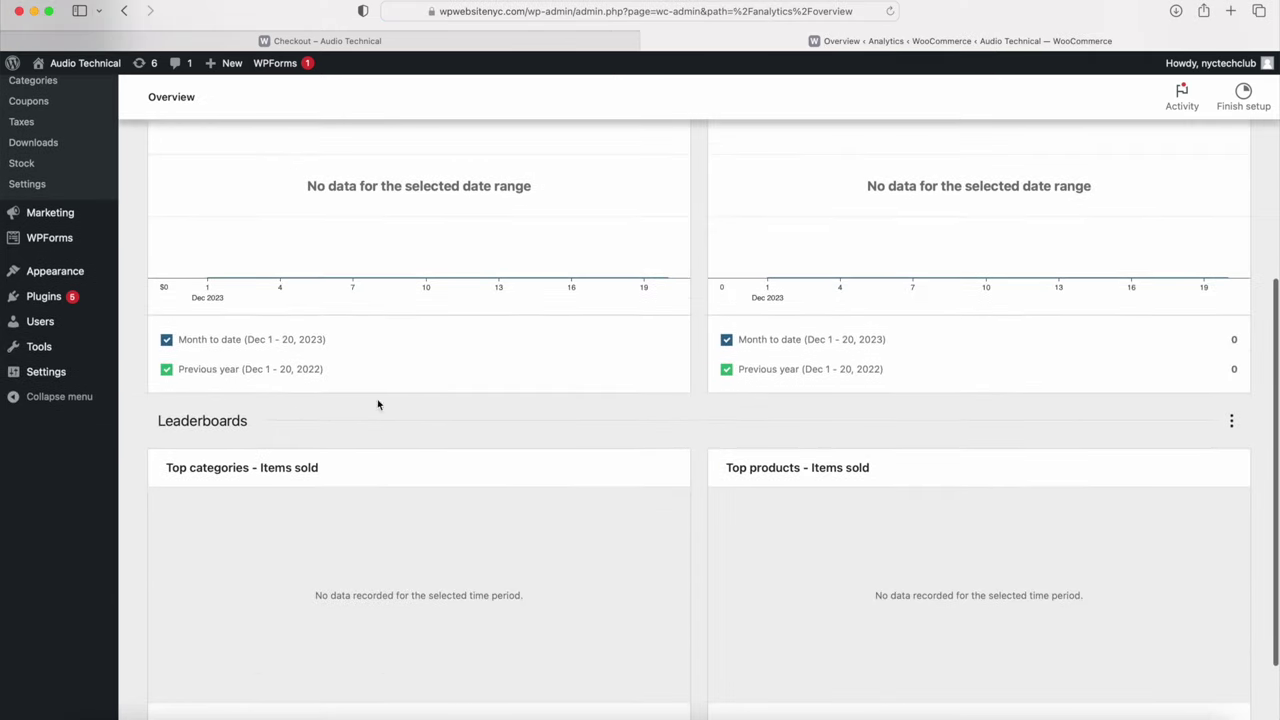
{"action": "scroll", "coordinate": [312, 518], "scroll_direction": "up", "scroll_amount": 8}
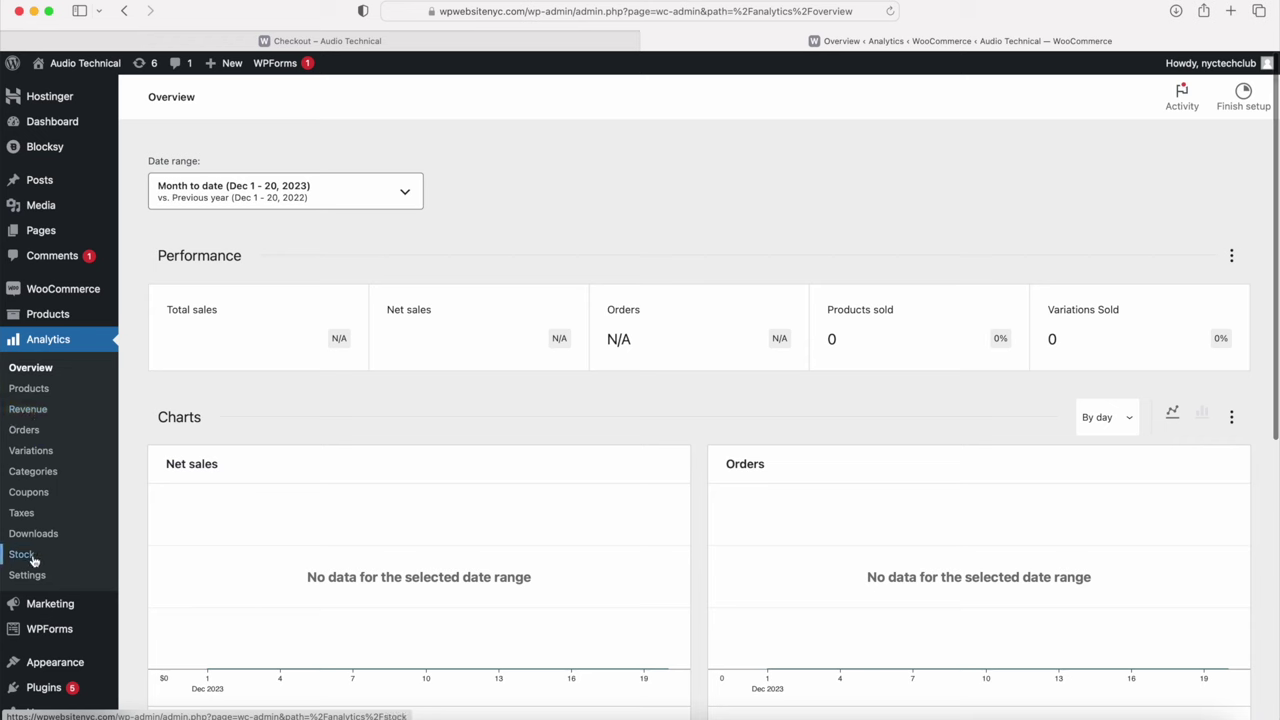
{"action": "mouse_move", "coordinate": [45, 292]}
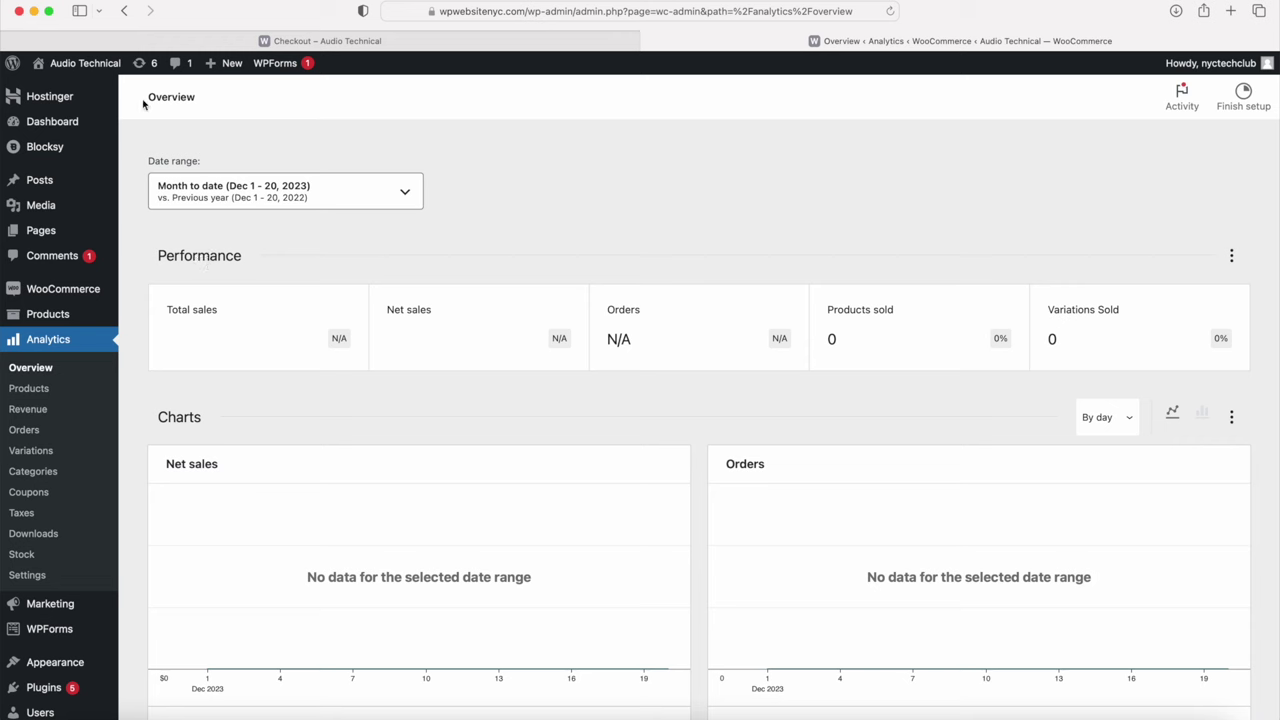
{"action": "mouse_move", "coordinate": [89, 67]}
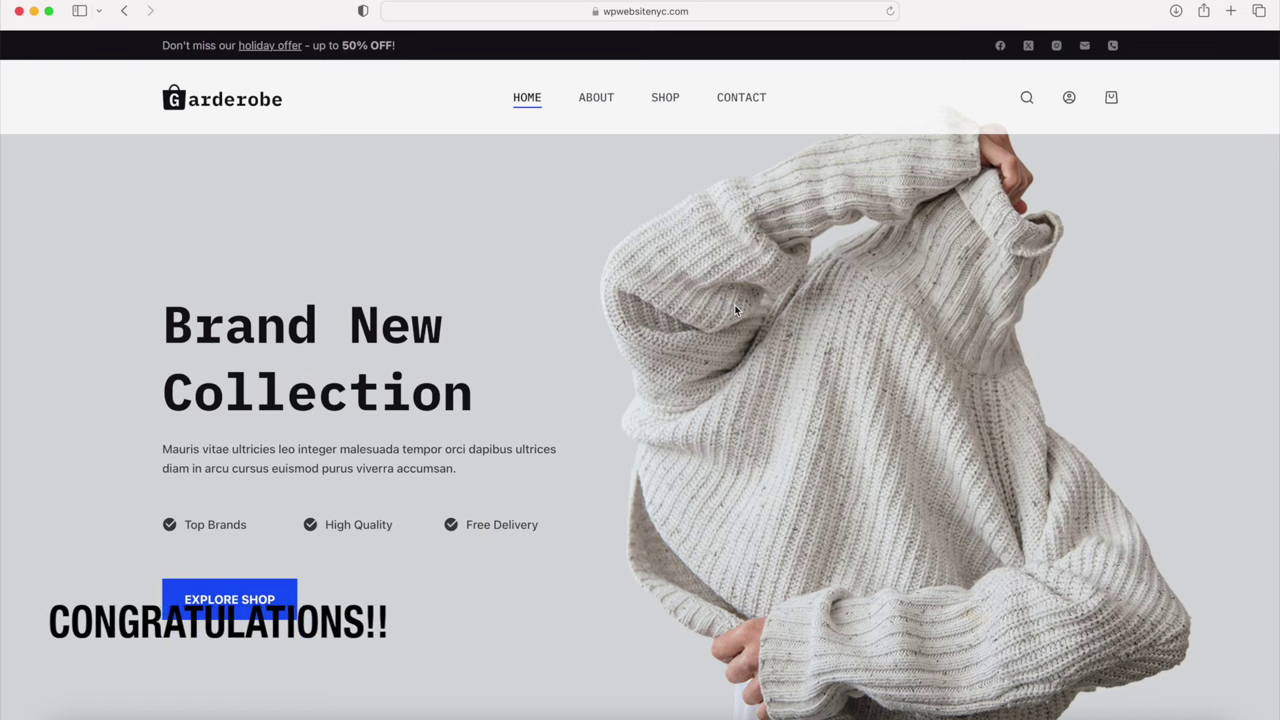
{"action": "scroll", "coordinate": [734, 304], "scroll_direction": "down", "scroll_amount": 5}
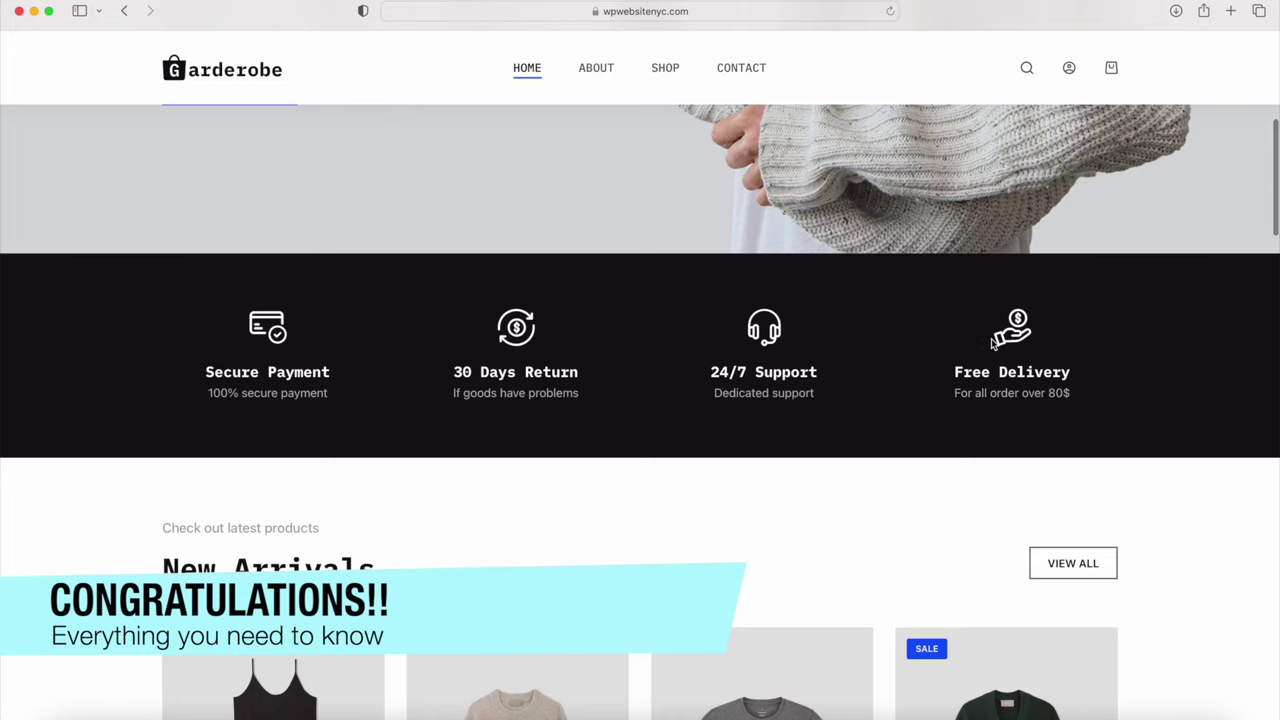
{"action": "scroll", "coordinate": [991, 340], "scroll_direction": "down", "scroll_amount": 5}
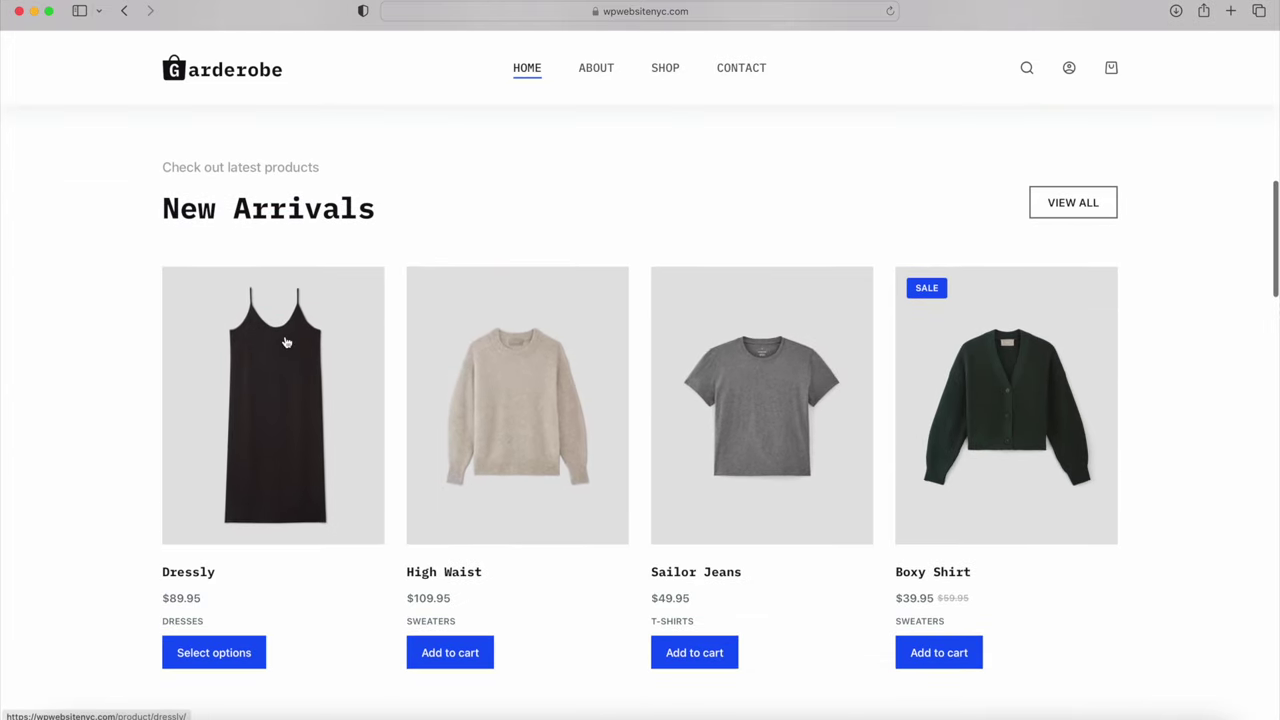
{"action": "scroll", "coordinate": [284, 343], "scroll_direction": "down", "scroll_amount": 5}
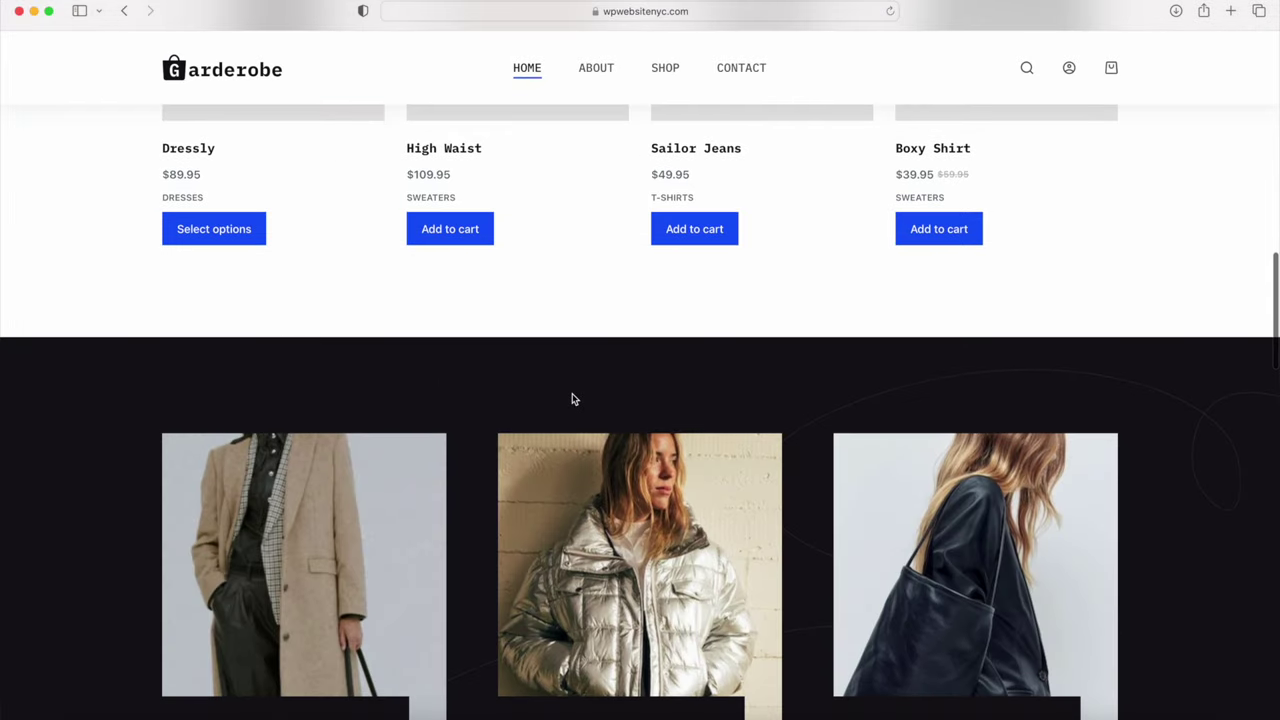
{"action": "scroll", "coordinate": [572, 399], "scroll_direction": "down", "scroll_amount": 1}
{"action": "scroll", "coordinate": [572, 399], "scroll_direction": "down", "scroll_amount": 3}
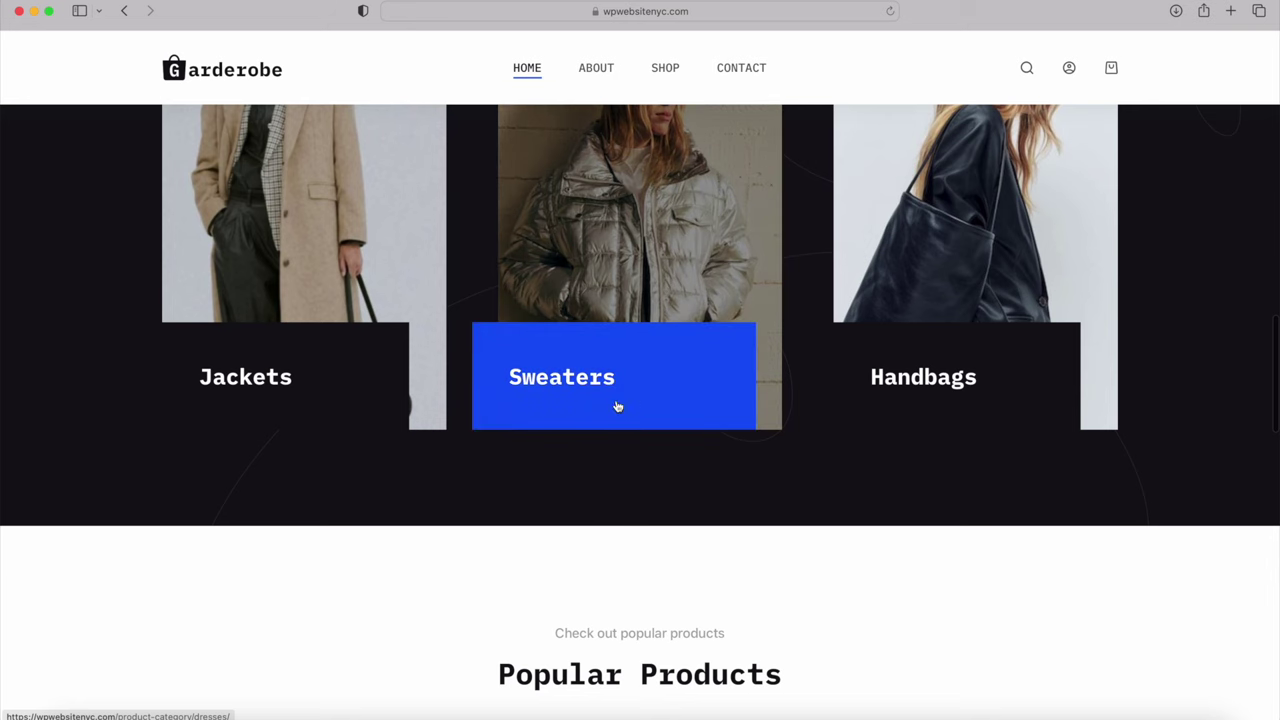
{"action": "scroll", "coordinate": [626, 401], "scroll_direction": "down", "scroll_amount": 4}
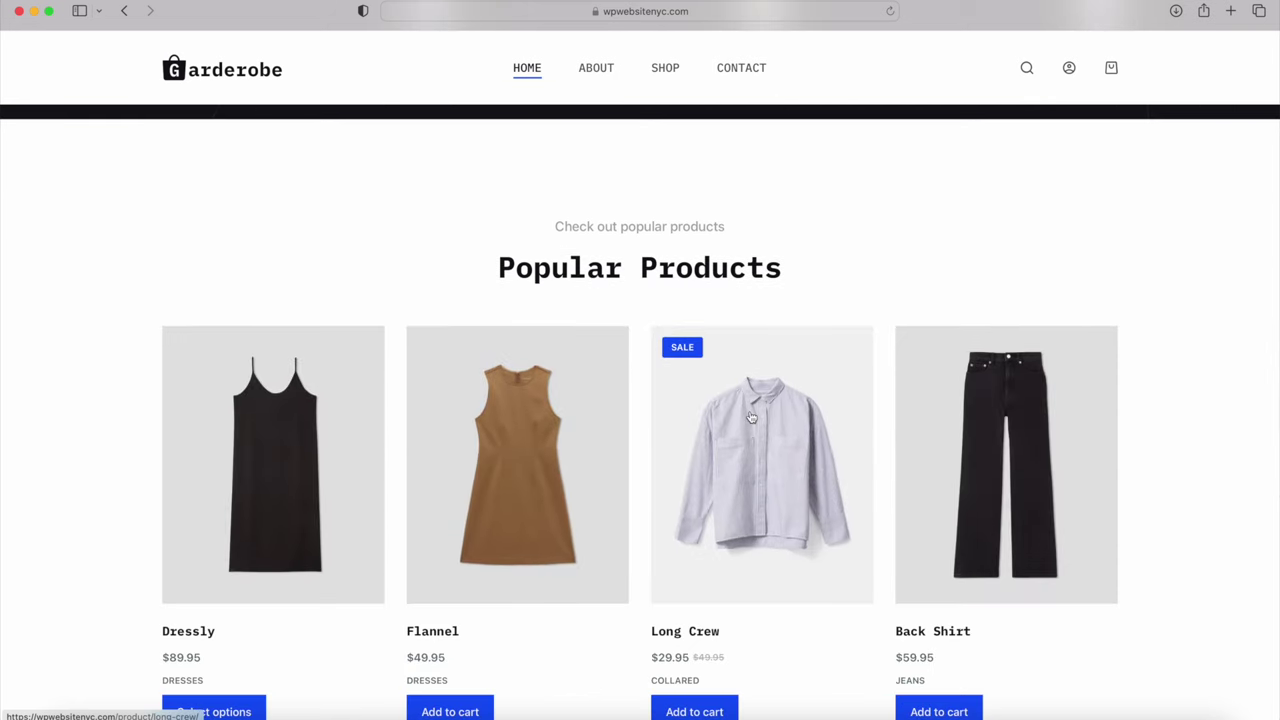
{"action": "scroll", "coordinate": [751, 418], "scroll_direction": "down", "scroll_amount": 5}
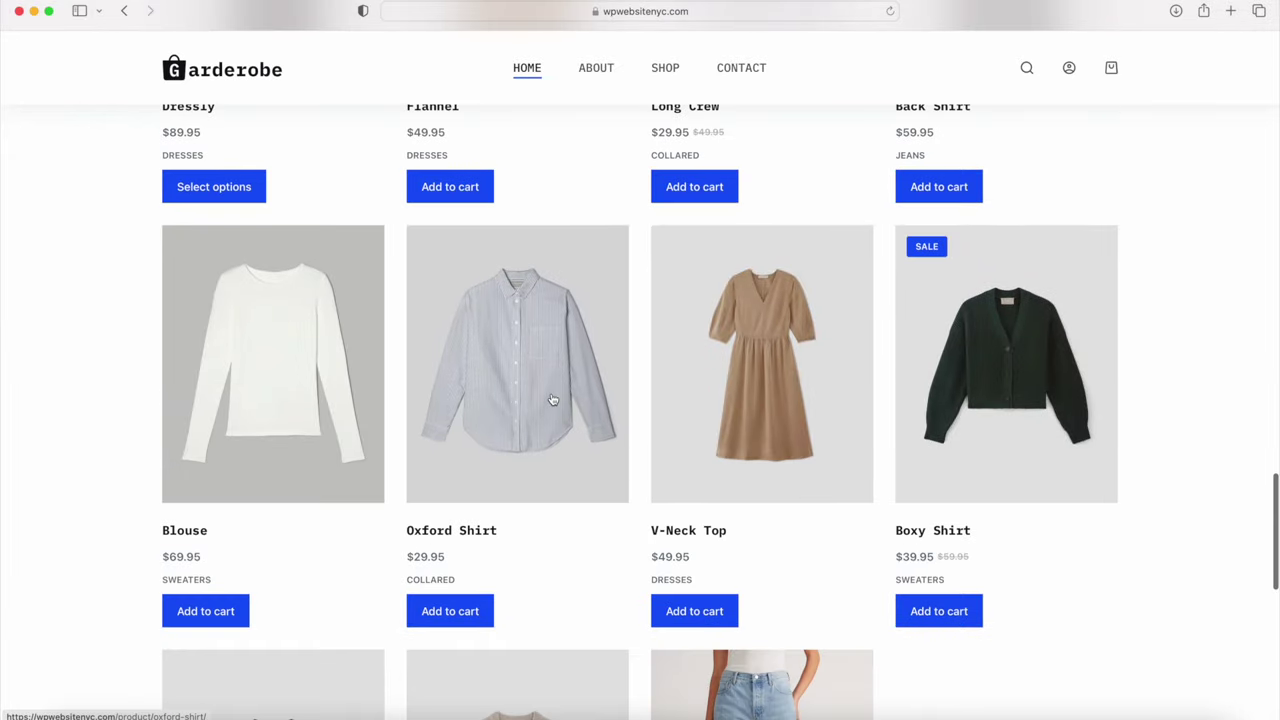
{"action": "scroll", "coordinate": [552, 400], "scroll_direction": "down", "scroll_amount": 4}
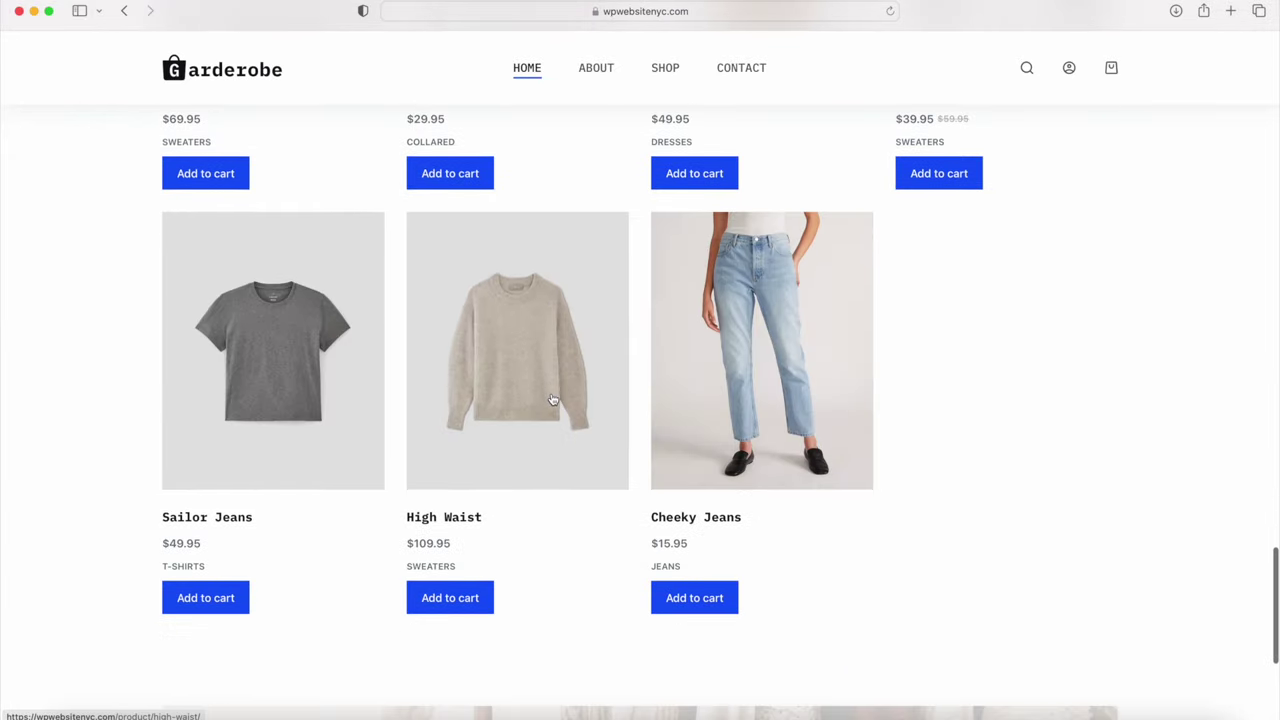
{"action": "scroll", "coordinate": [745, 397], "scroll_direction": "down", "scroll_amount": 3}
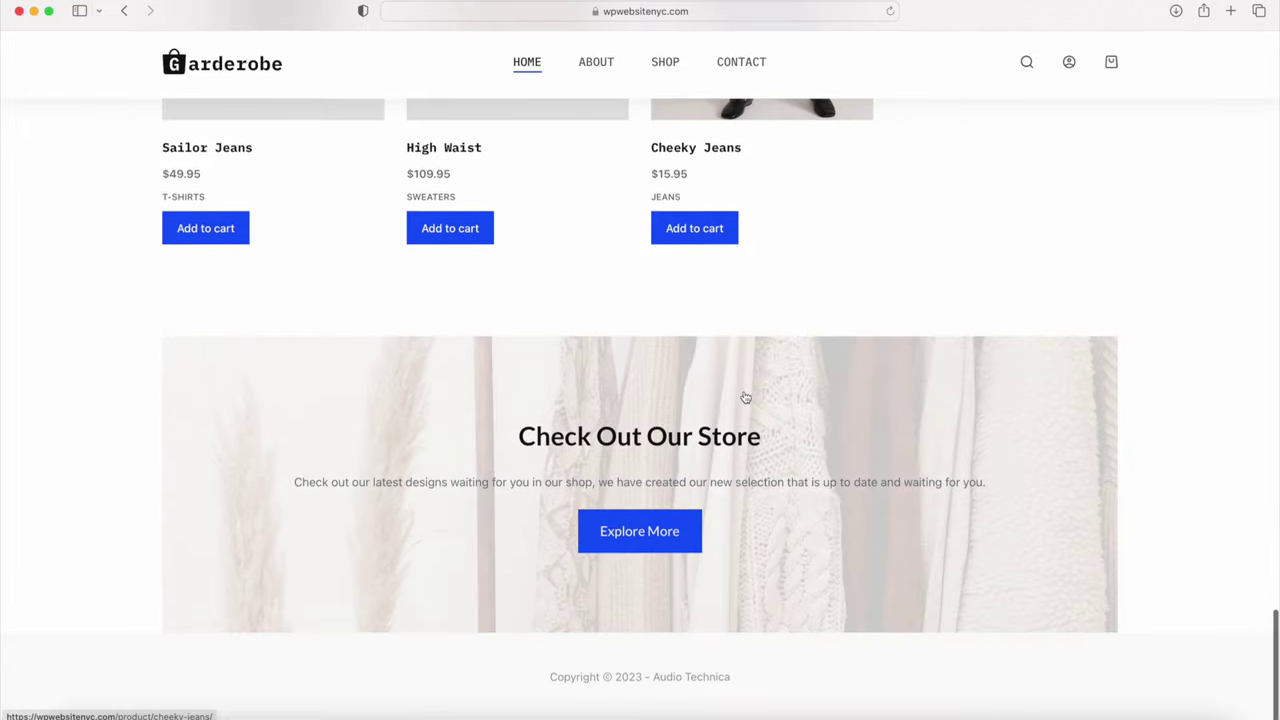